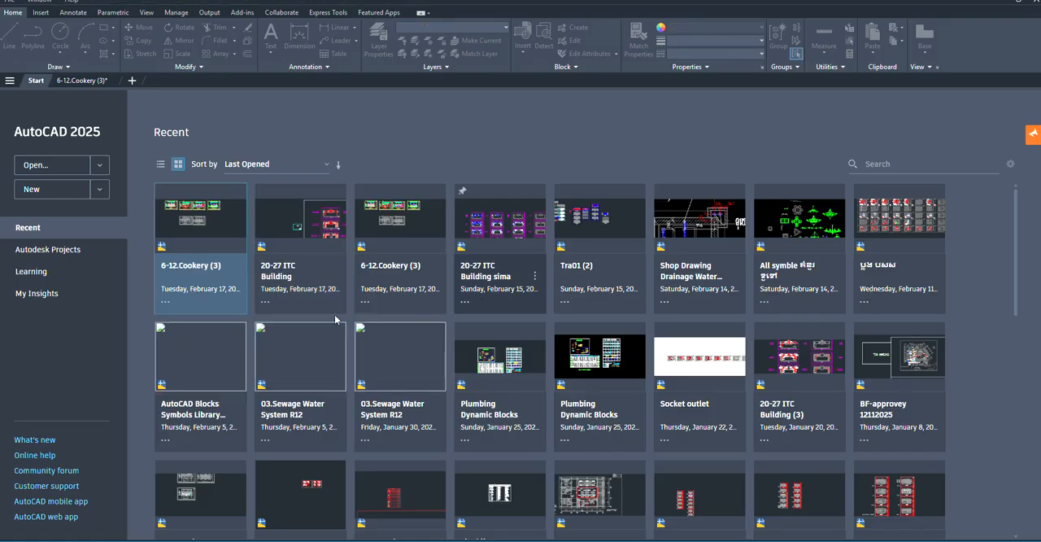
- Open the recent drawing 20-27 ITC Building and dismiss the error report without sending it
left_click(288, 272)
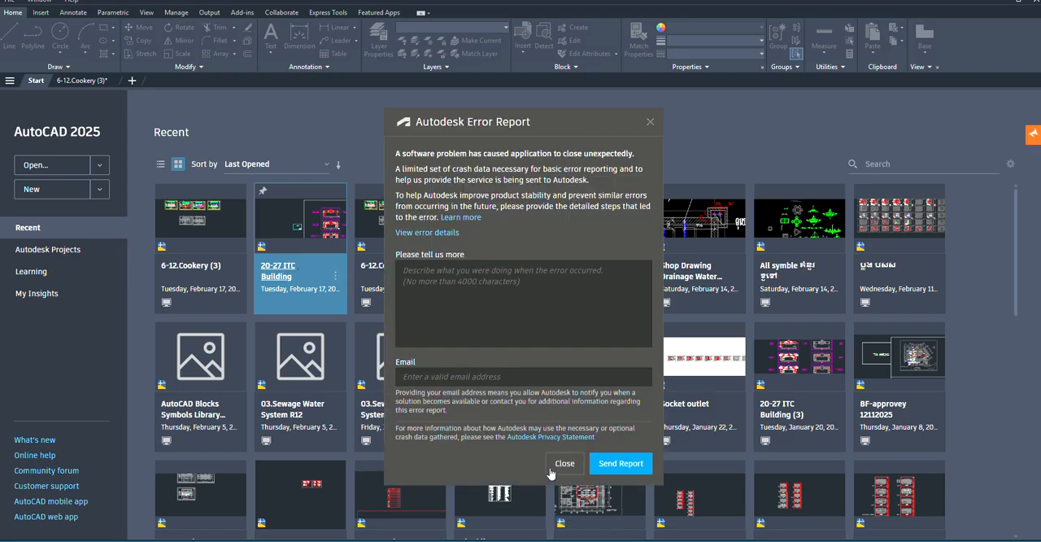
left_click(563, 464)
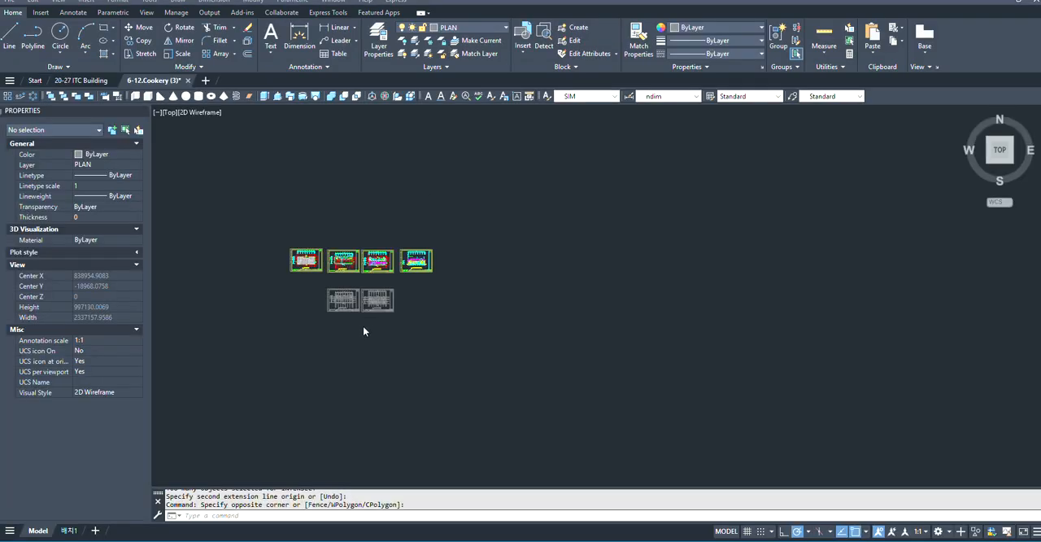
scroll(358, 301, "up", 4)
scroll(593, 266, "down", 4)
scroll(367, 297, "up", 4)
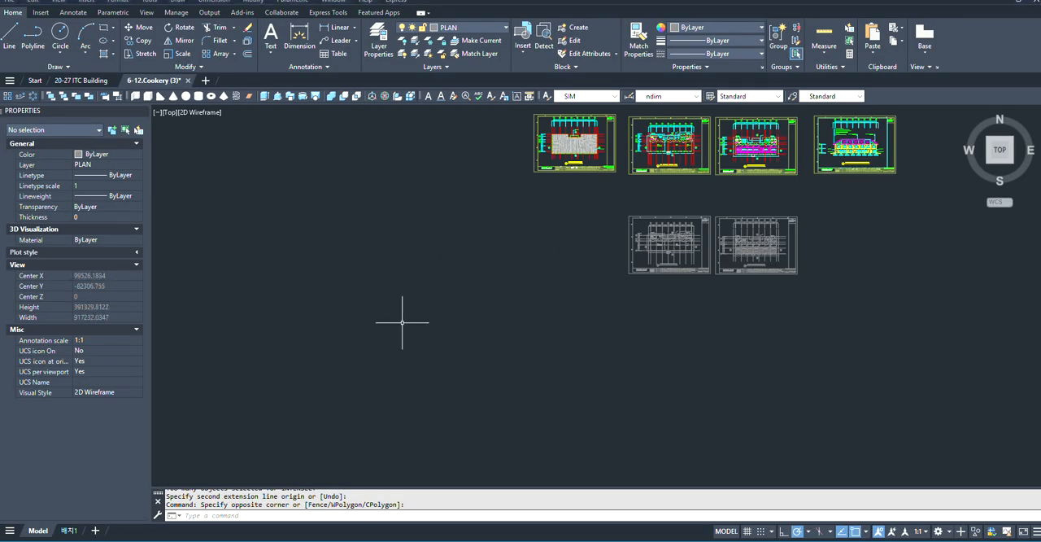
key("Escape")
scroll(999, 245, "up", 4)
scroll(691, 316, "down", 4)
- Copy the whole 1-gang to 4-gang switch legend table from the 20-27 ITC Building drawing
left_click(81, 80)
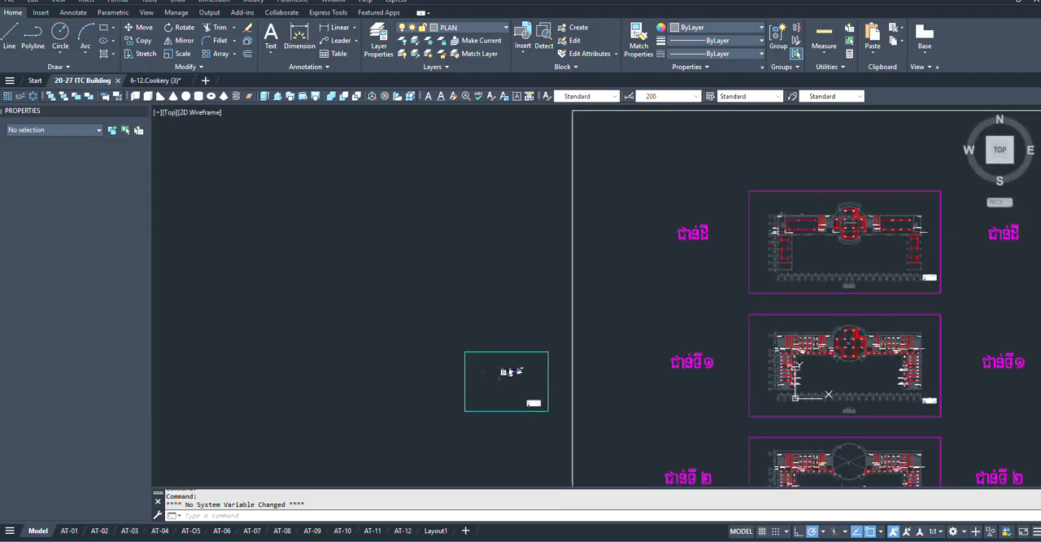
scroll(186, 244, "down", 3)
scroll(360, 325, "up", 6)
middle_click_drag(151, 429, 441, 313)
scroll(778, 225, "down", 1)
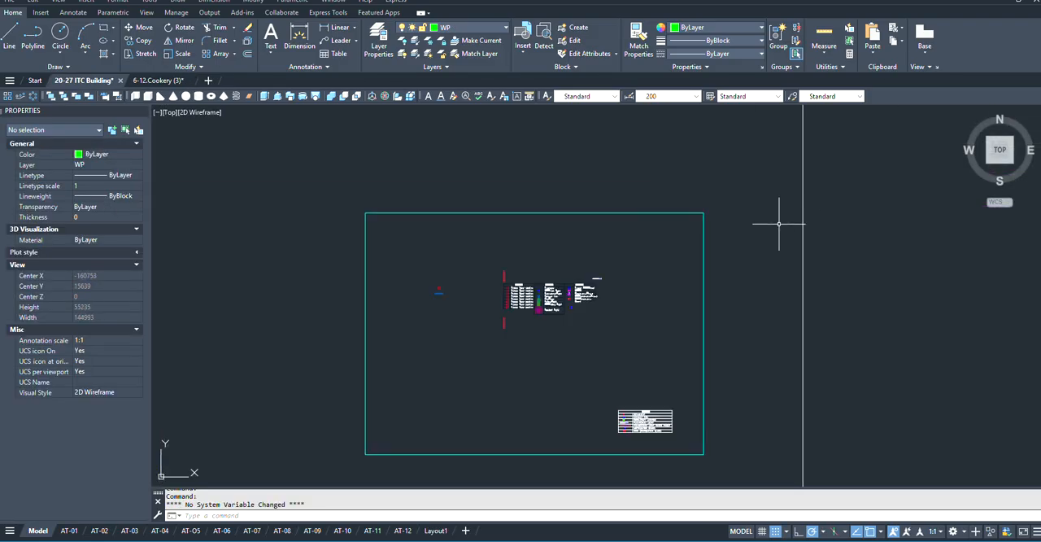
scroll(506, 288, "up", 5)
left_click(426, 187)
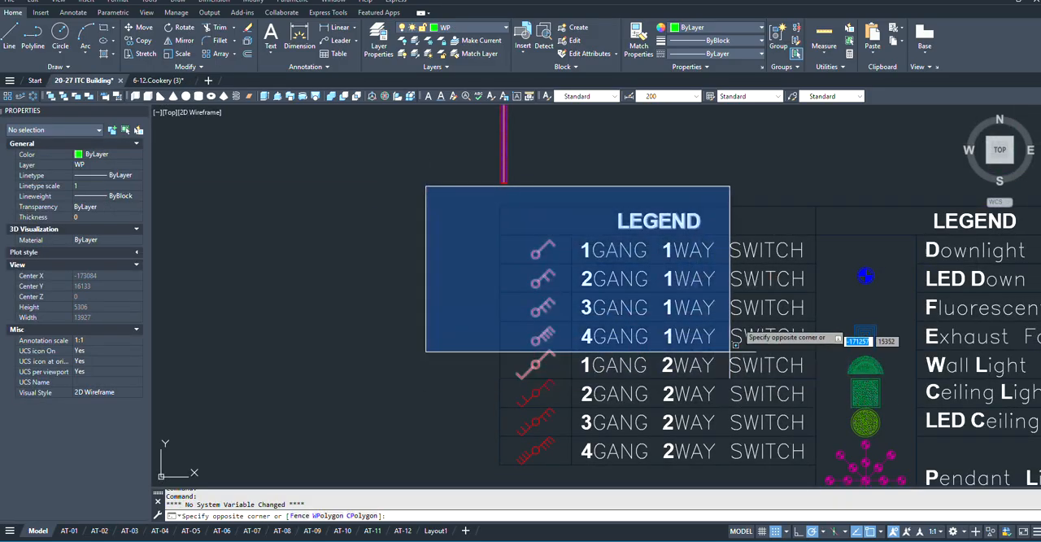
scroll(732, 345, "down", 2)
left_click(795, 420)
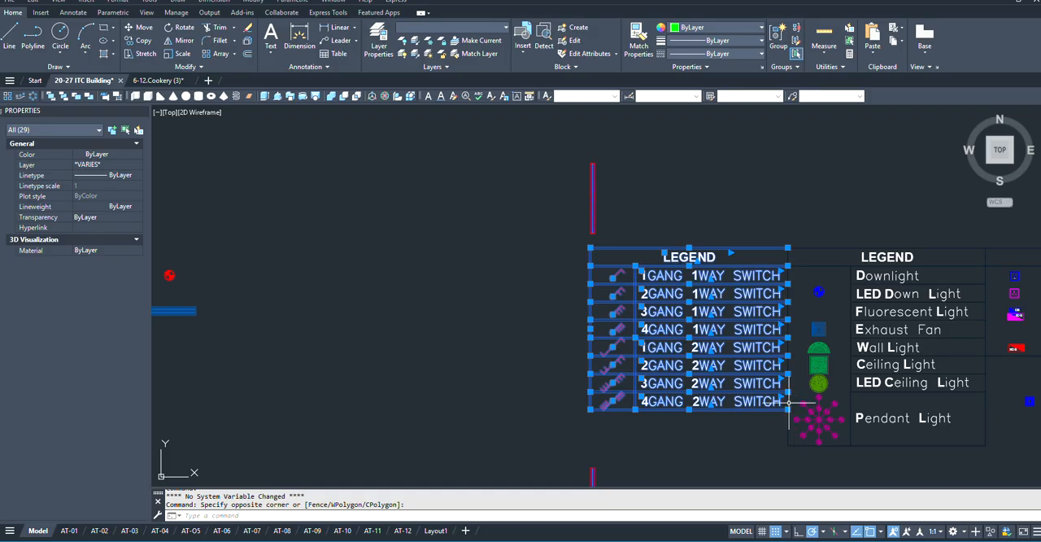
key("ctrl+c")
- Paste the switch legend into the 6-12.Cookery (3) drawing, just above the upper-left corner of the grey 1st floor plan sheet
left_click(156, 81)
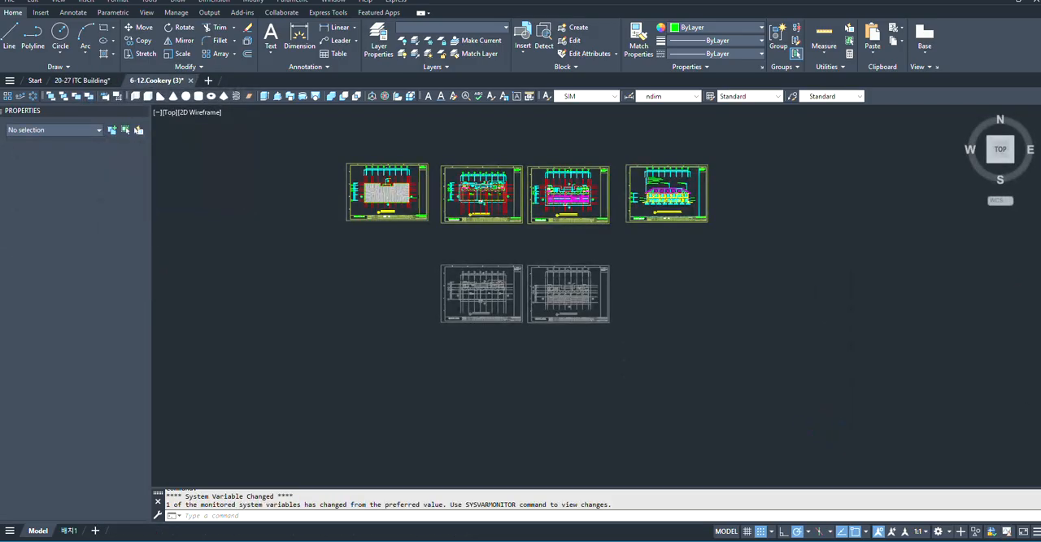
scroll(395, 293, "up", 2)
key("ctrl+v")
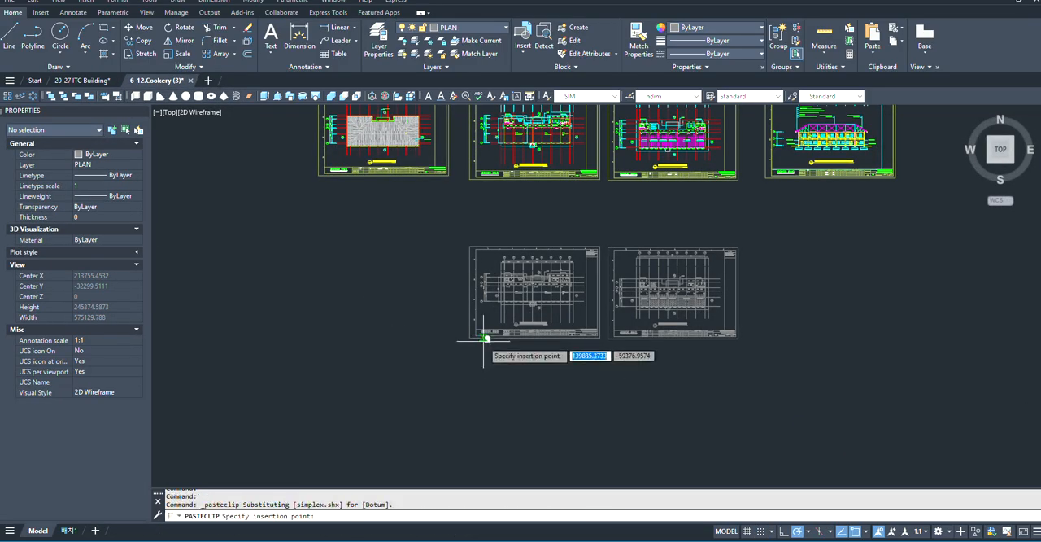
scroll(477, 342, "up", 3)
scroll(317, 203, "down", 2)
scroll(450, 290, "up", 3)
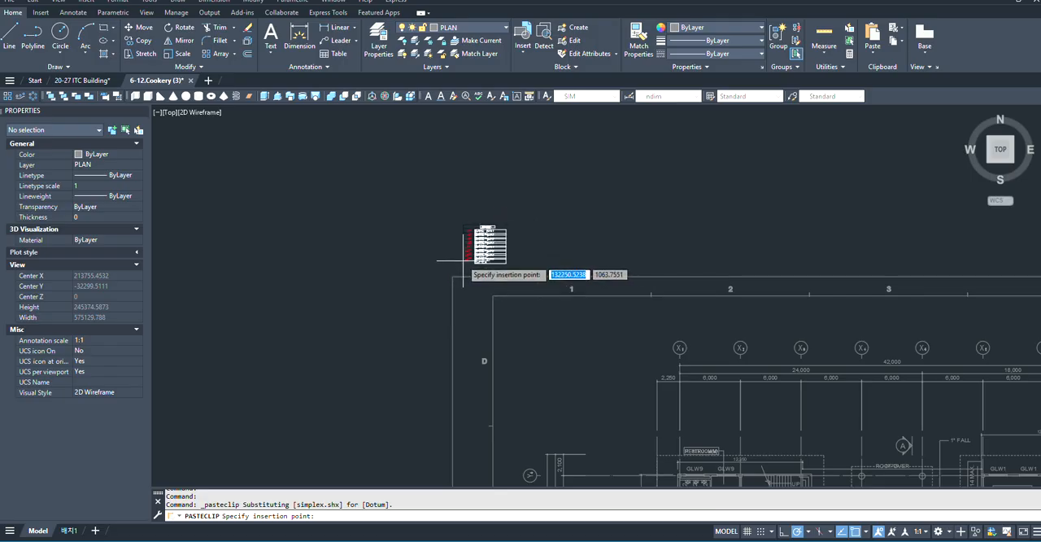
left_click(461, 259)
scroll(461, 259, "up", 5)
scroll(459, 252, "down", 5)
scroll(450, 282, "up", 3)
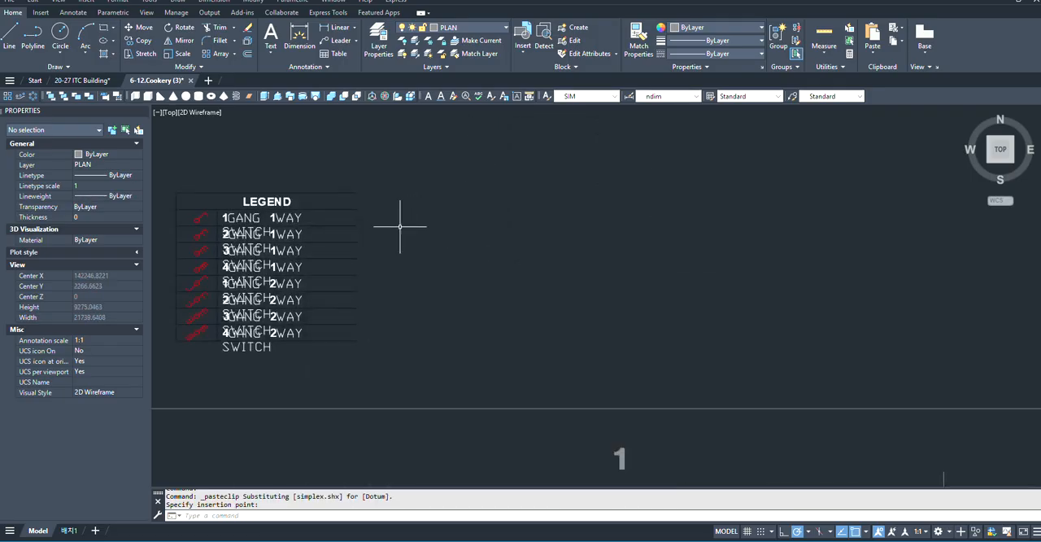
scroll(402, 225, "down", 2)
left_click(299, 37)
scroll(452, 284, "down", 1)
scroll(567, 415, "up", 5)
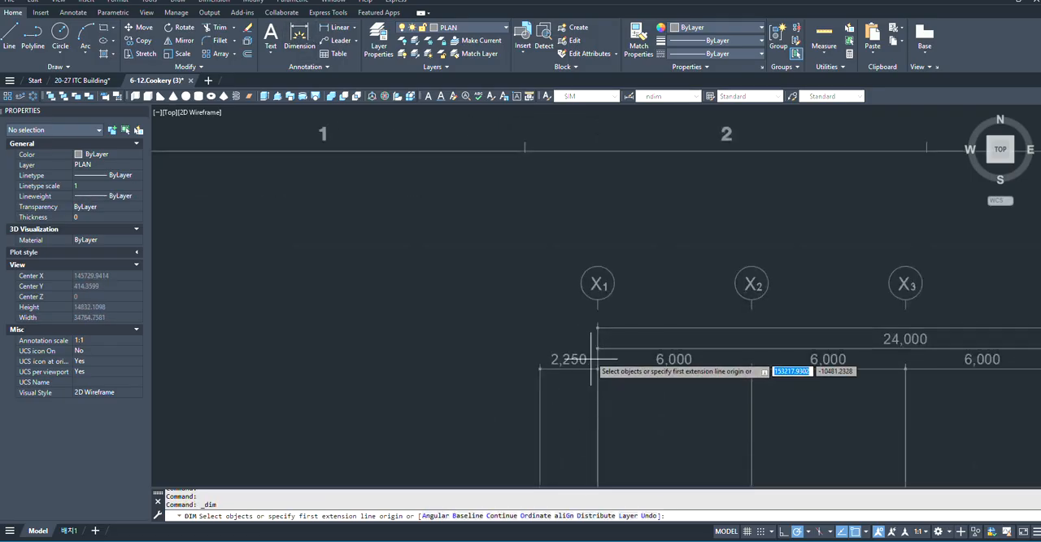
left_click(597, 327)
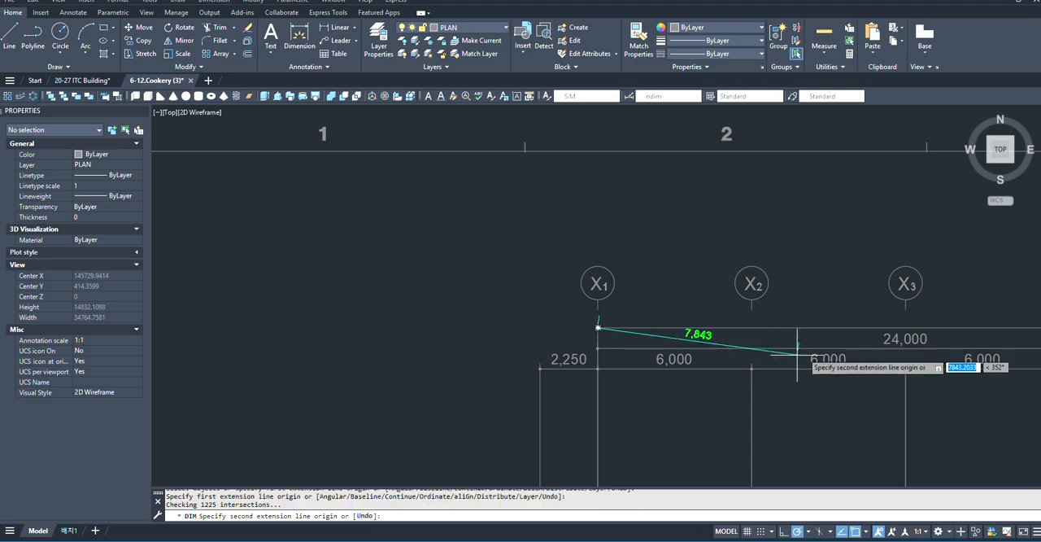
scroll(676, 302, "down", 8)
scroll(676, 302, "up", 5)
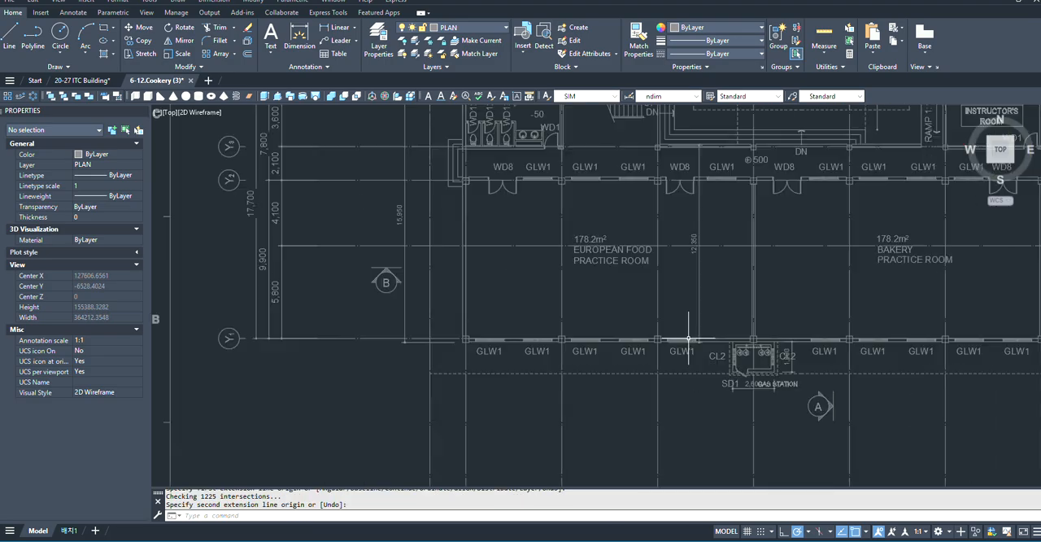
scroll(569, 330, "down", 8)
scroll(579, 331, "up", 9)
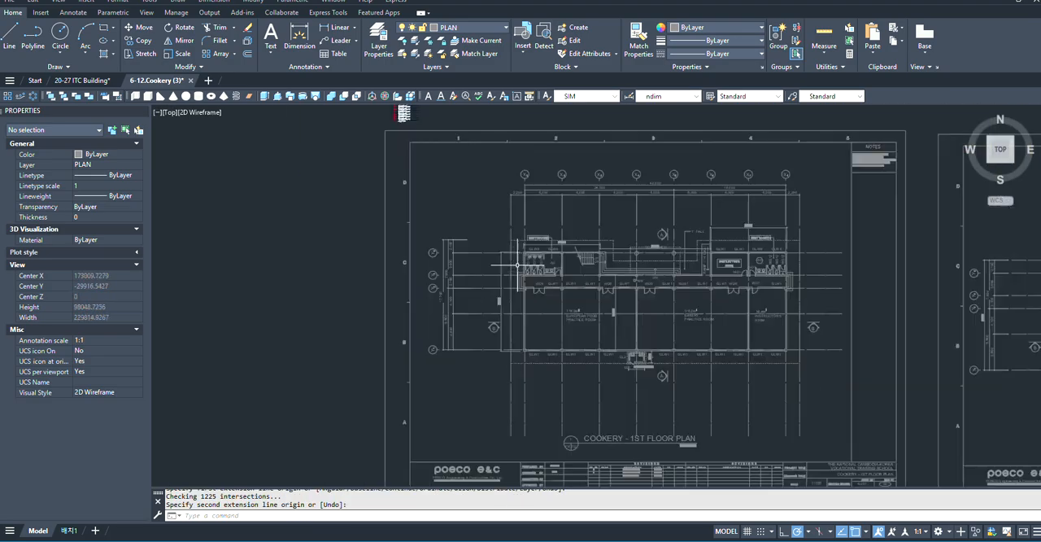
scroll(426, 237, "down", 3)
scroll(493, 294, "up", 3)
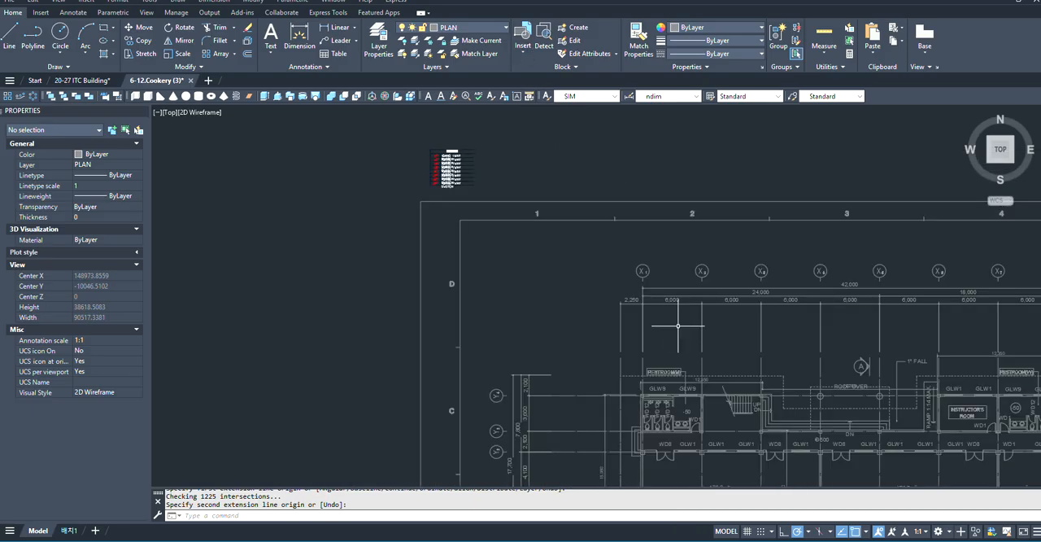
- Create a layer named donwlight with a 0.15 mm lineweight and make it the current layer
type("LA")
key("Return")
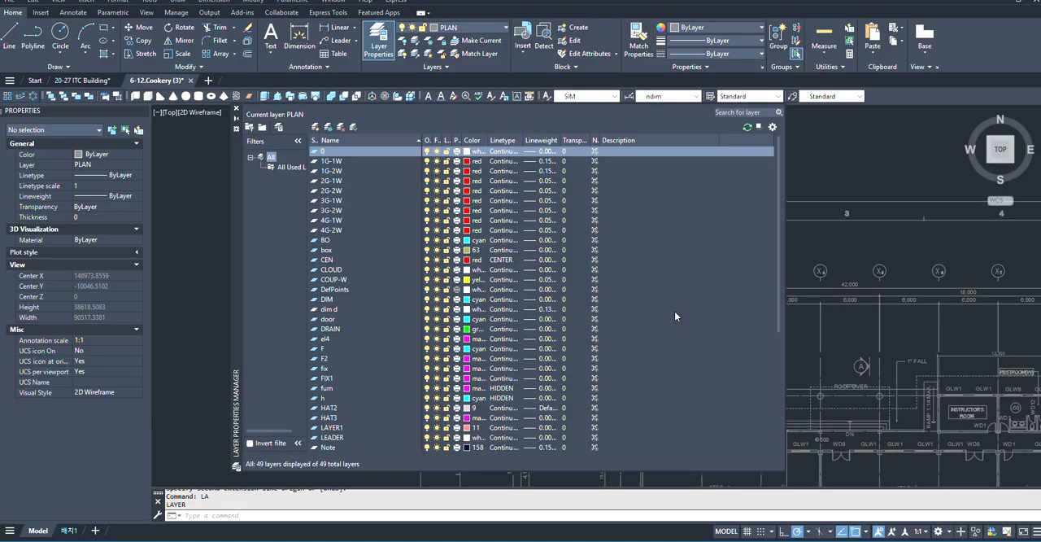
left_click(315, 127)
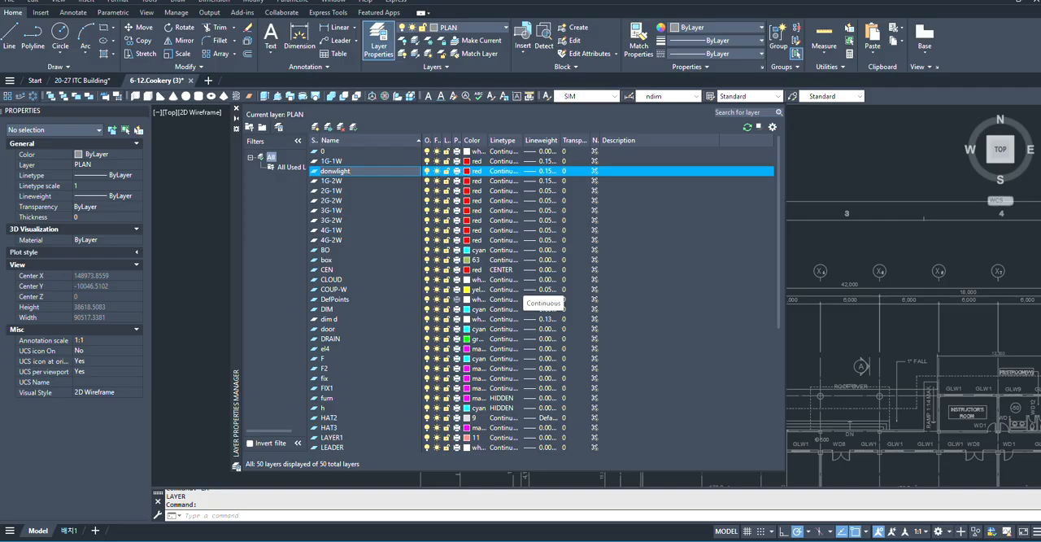
left_click(549, 172)
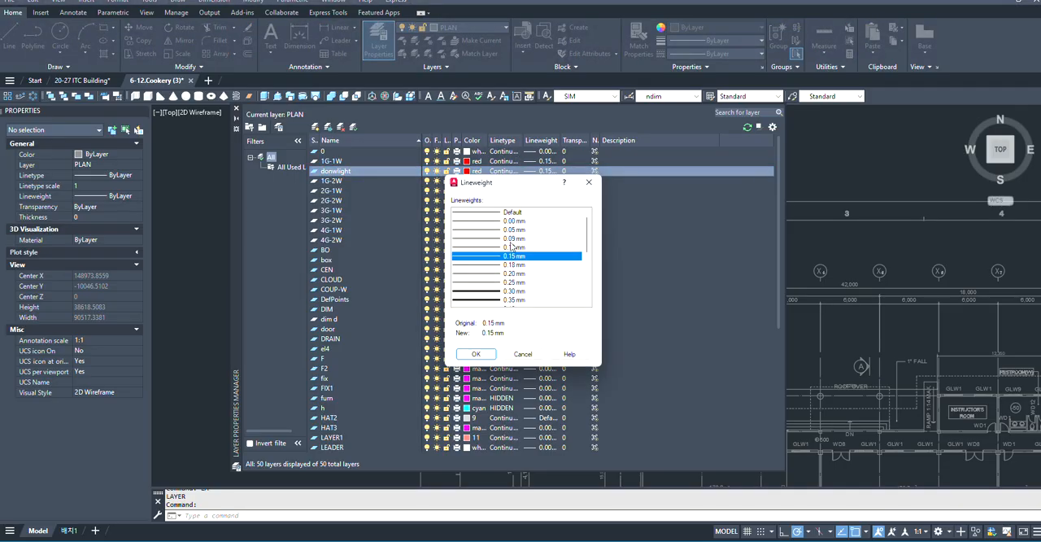
left_click(477, 354)
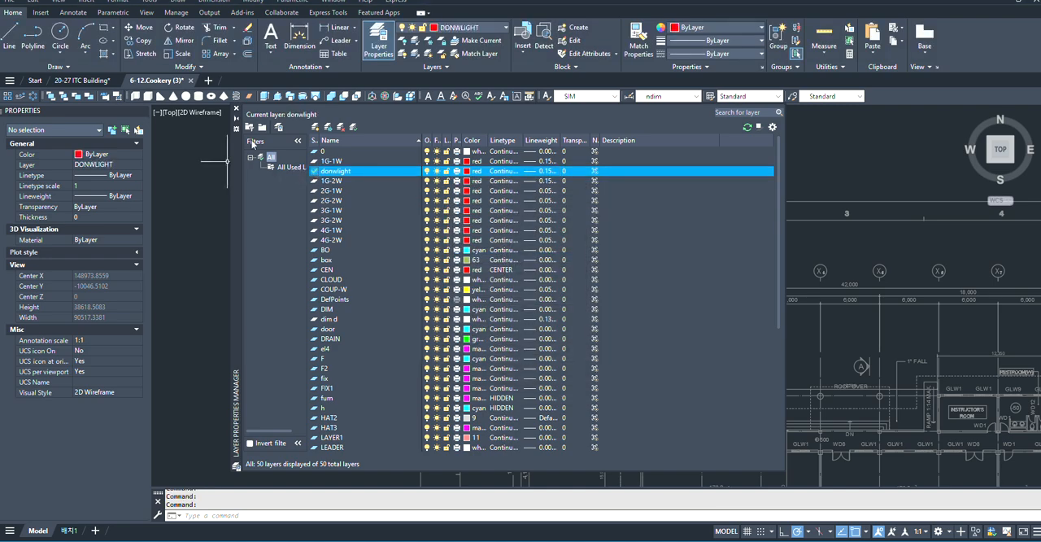
left_click(236, 108)
- Draw a circle of radius 50 in the empty upper-left area of the 1st floor plan sheet, outside grid X1
scroll(447, 254, "down", 2)
scroll(448, 255, "down", 2)
scroll(490, 278, "up", 4)
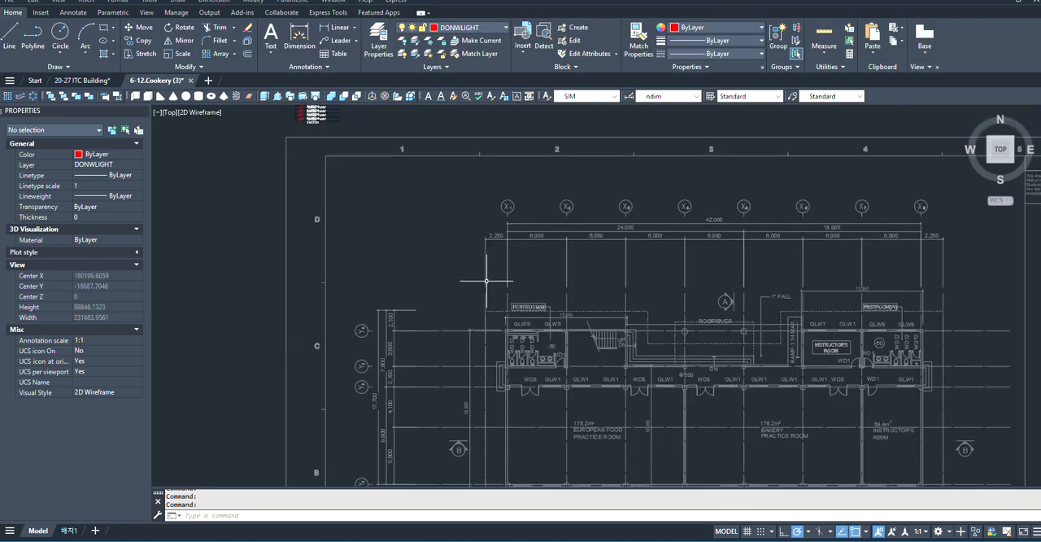
scroll(483, 278, "down", 3)
scroll(478, 268, "up", 3)
scroll(472, 256, "down", 4)
scroll(523, 309, "up", 4)
scroll(526, 299, "down", 3)
scroll(534, 282, "up", 3)
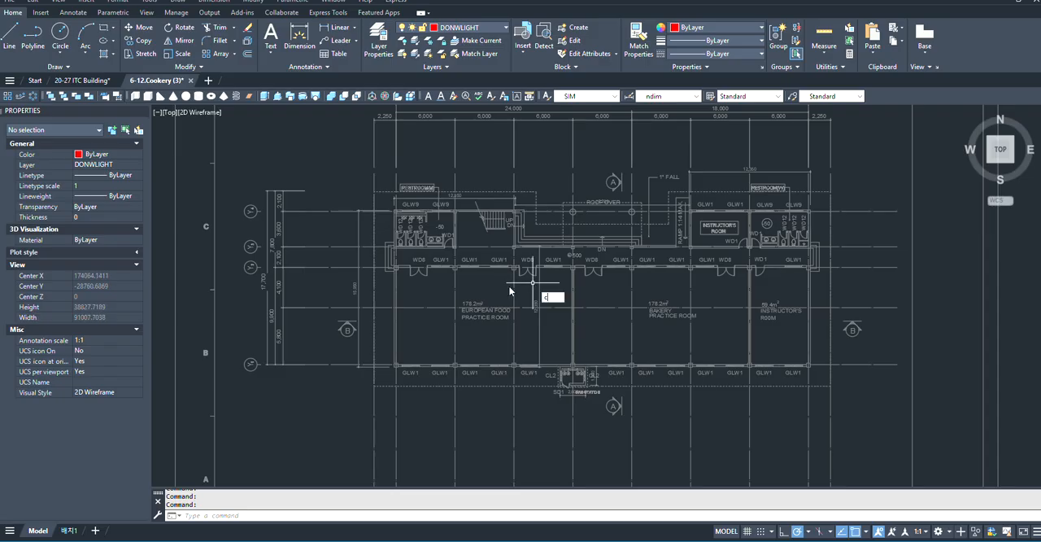
key("Return")
scroll(504, 305, "up", 2)
scroll(468, 293, "down", 3)
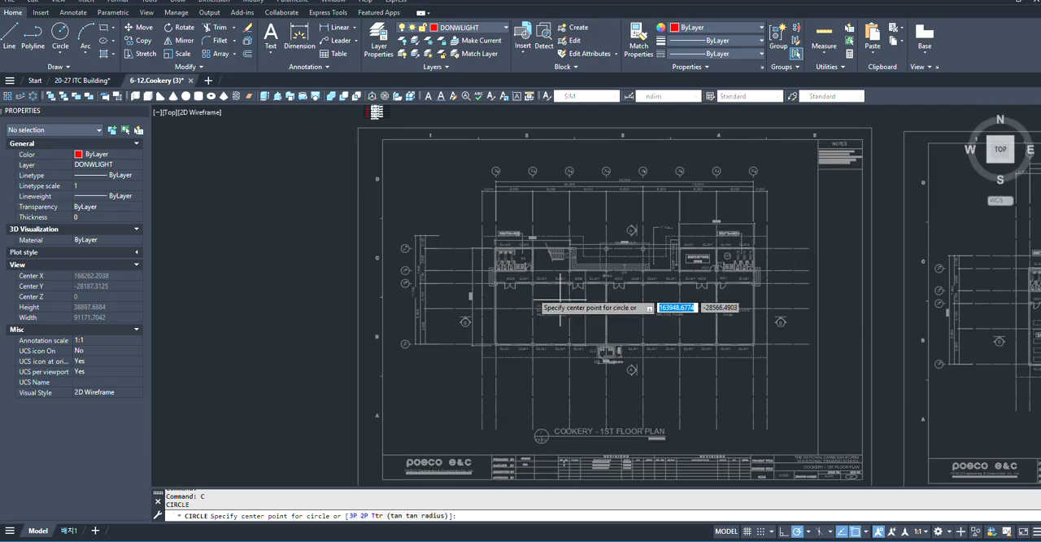
scroll(431, 173, "up", 5)
left_click(399, 179)
scroll(408, 172, "up", 4)
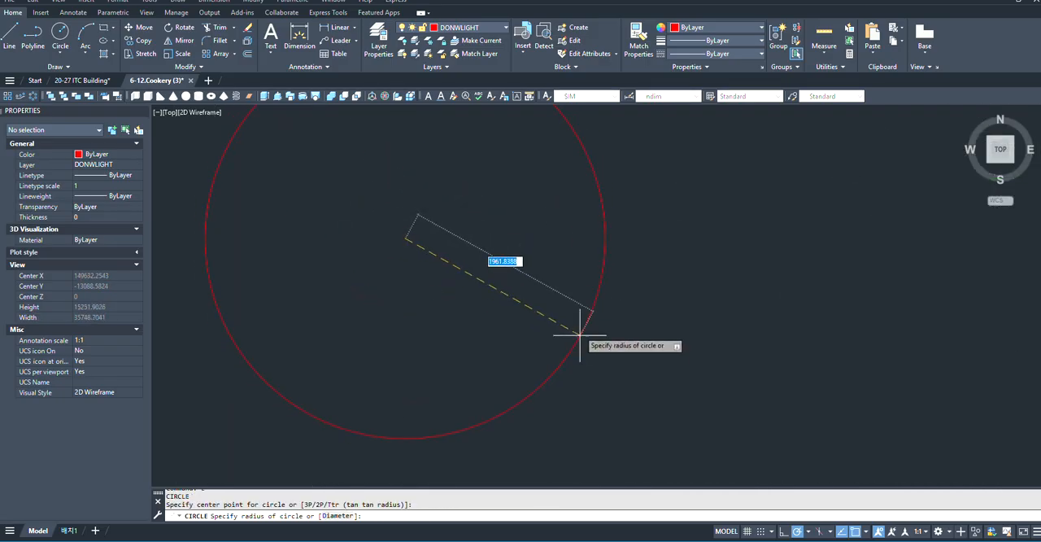
scroll(495, 282, "down", 2)
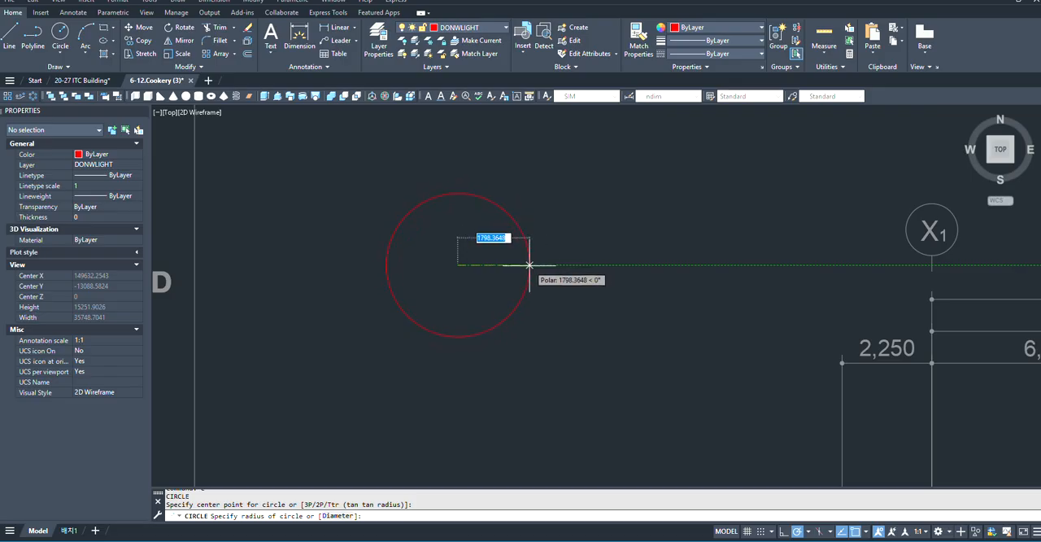
type("5")
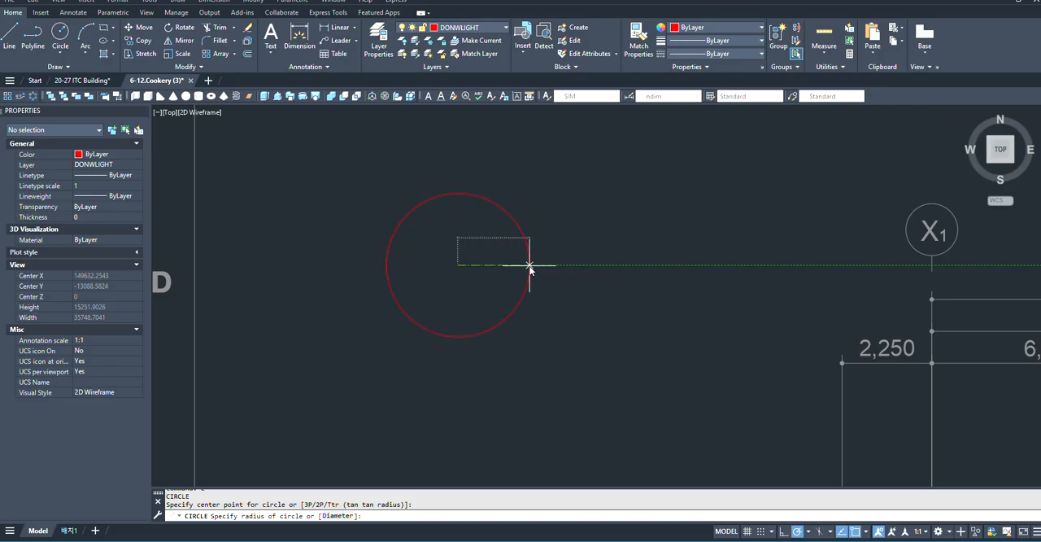
type("0")
key("Return")
scroll(463, 272, "up", 6)
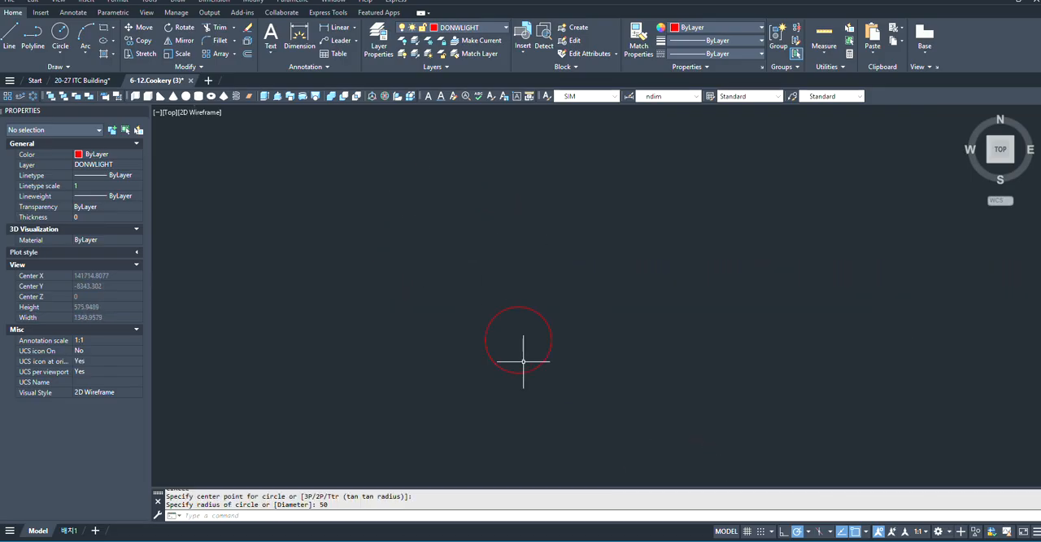
left_click(300, 37)
scroll(474, 310, "up", 2)
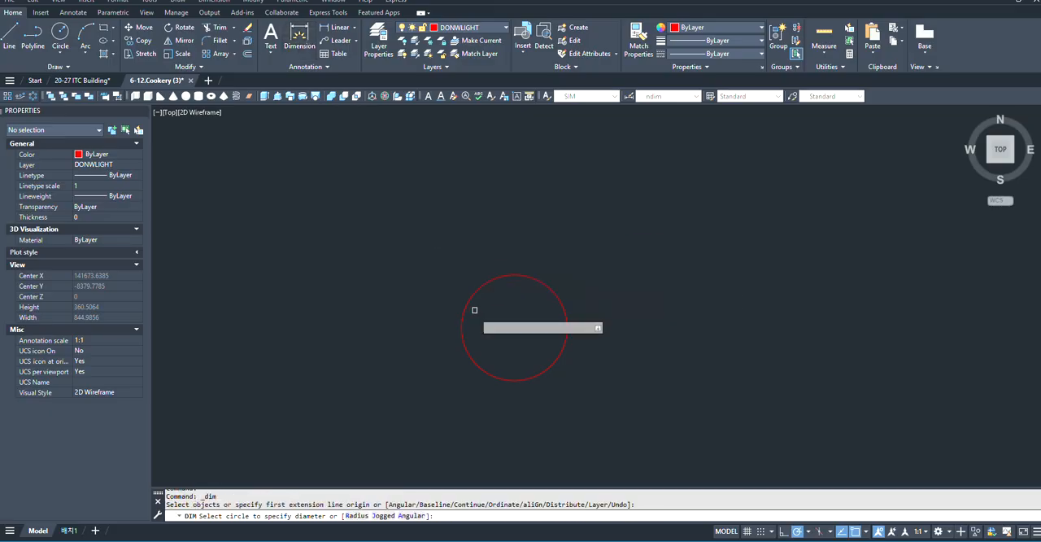
left_click(514, 327)
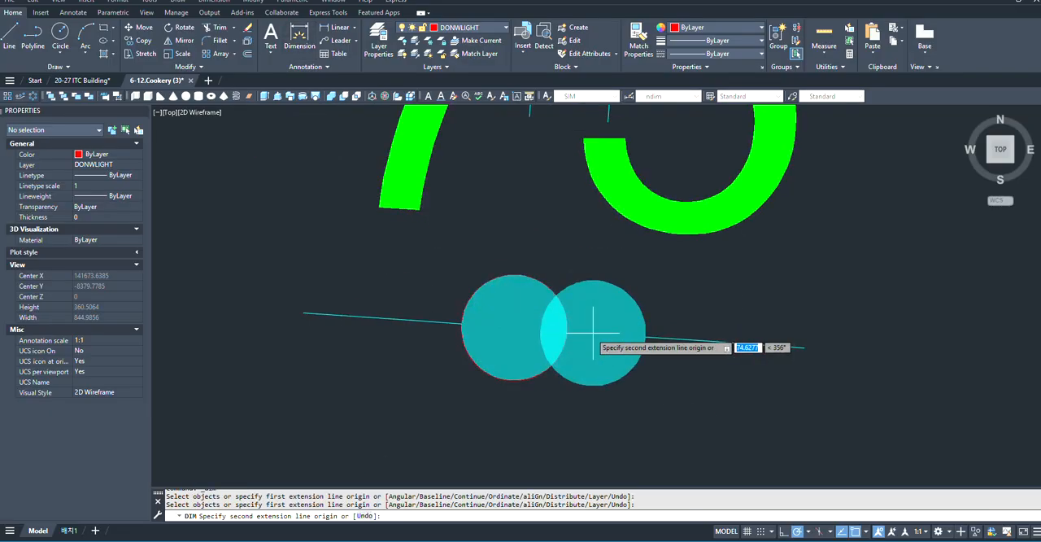
scroll(490, 295, "down", 4)
key("Escape")
scroll(516, 313, "up", 6)
- Try to add a diameter dimension to the red circle
left_click(559, 315)
left_click(546, 334)
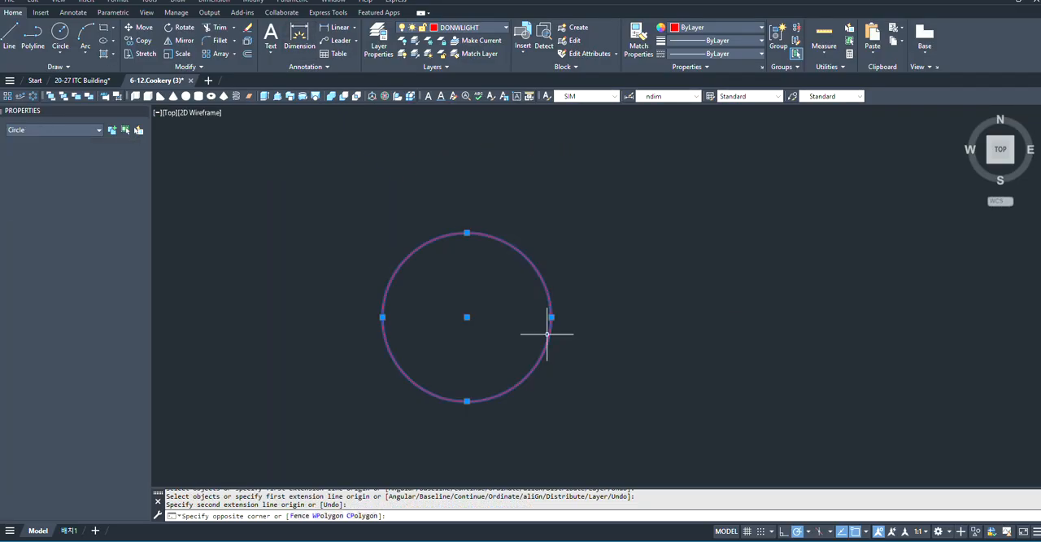
left_click(340, 26)
left_click(354, 27)
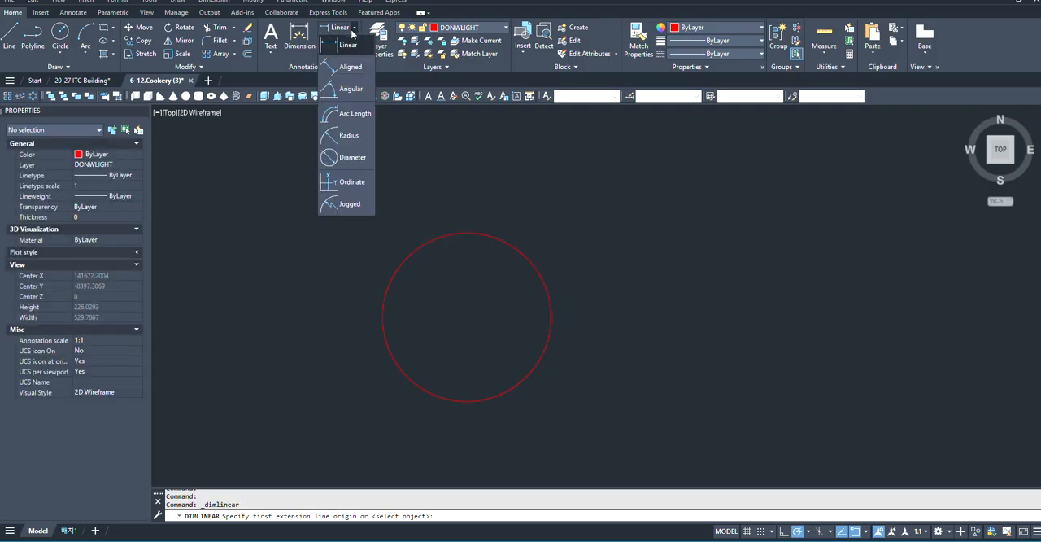
left_click(351, 160)
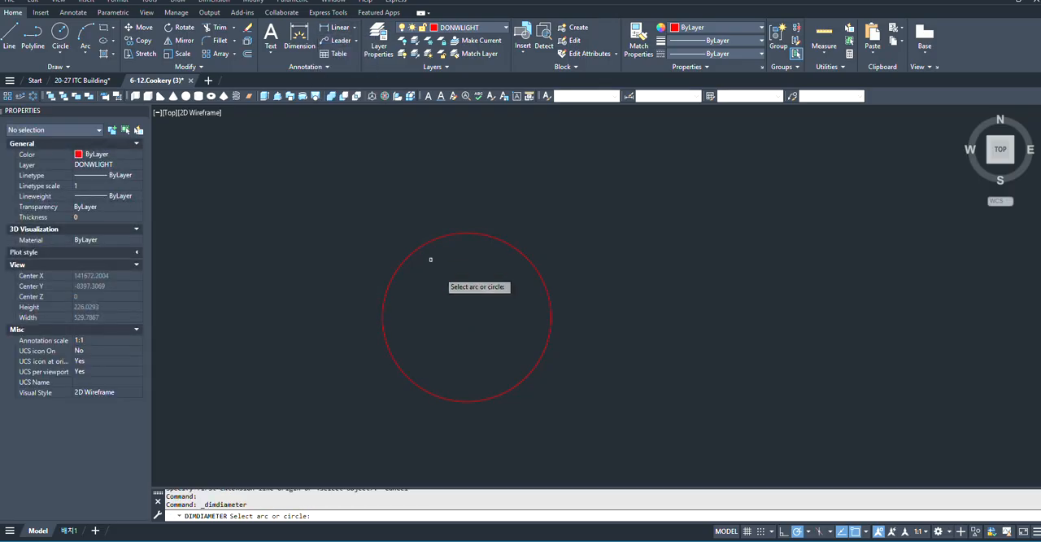
left_click(541, 275)
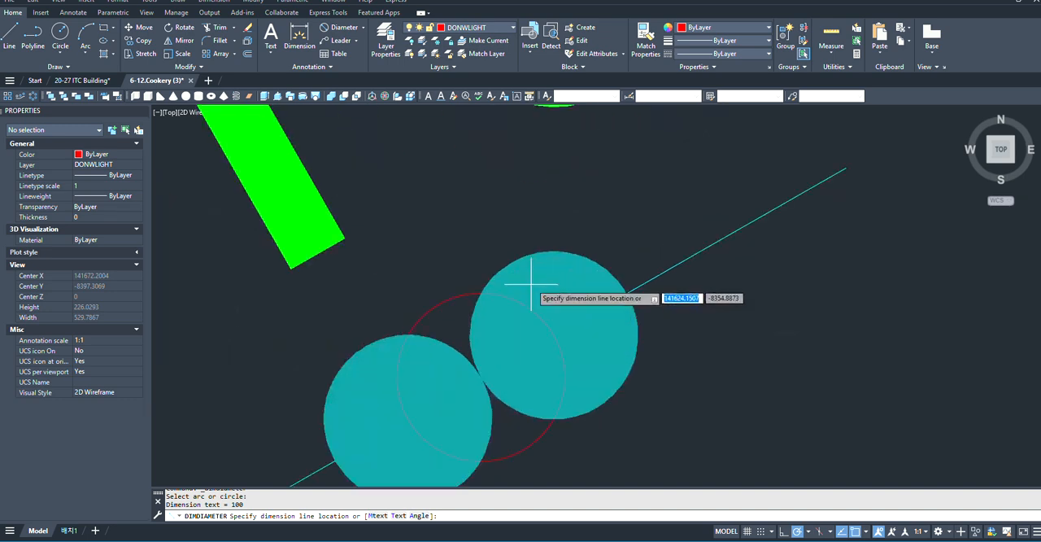
key("Escape")
- Move the radius 50 circle by its centre into the corridor below the restroom near grid X1, just outside the WD8 label
scroll(545, 244, "down", 4)
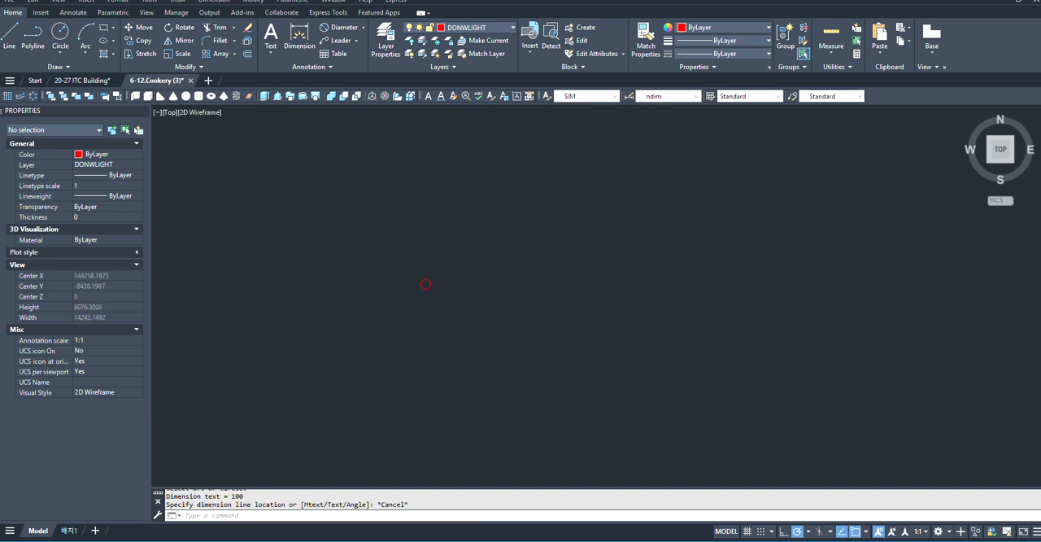
left_click(551, 177)
left_click(362, 323)
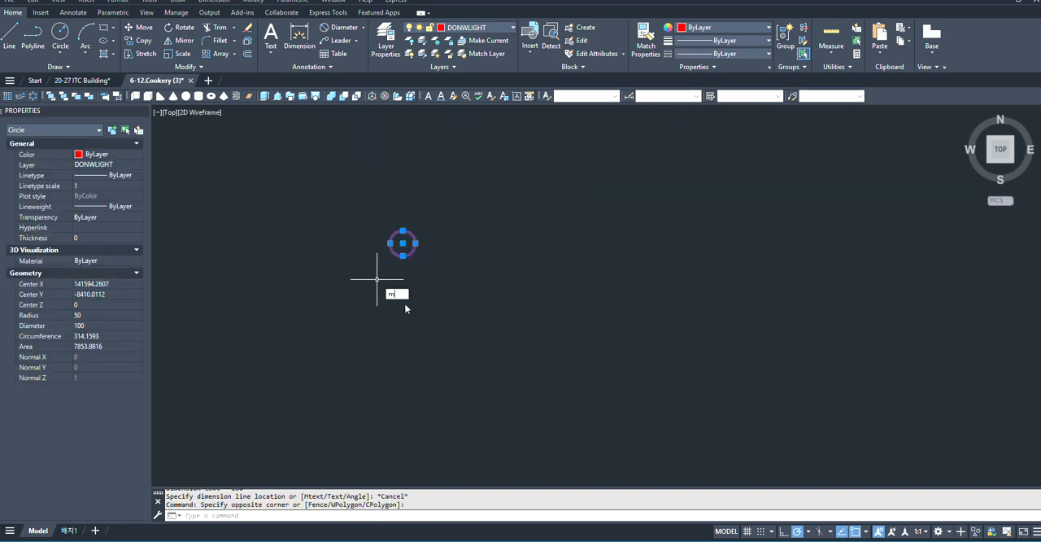
key("space")
left_click(403, 243)
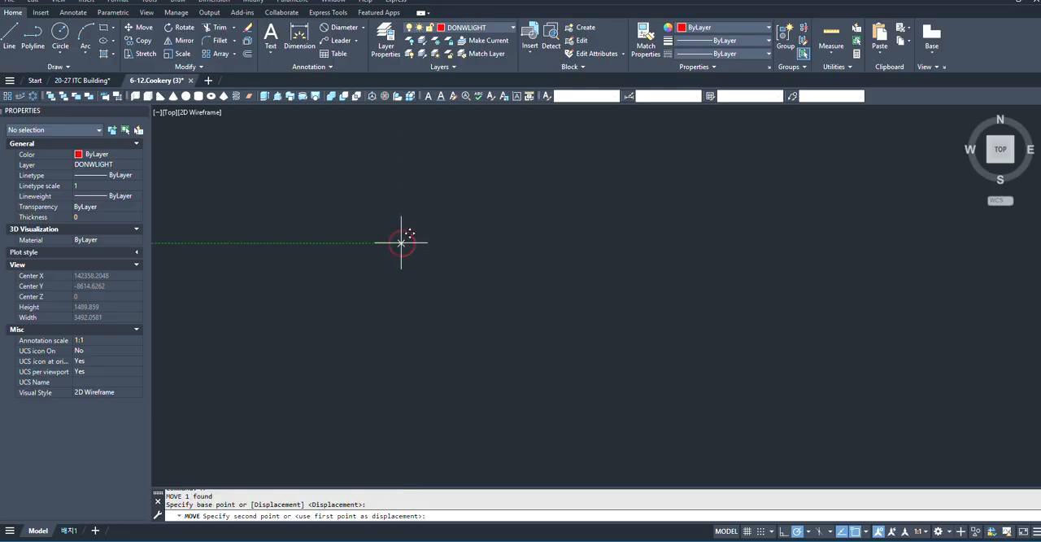
scroll(335, 209, "down", 8)
scroll(581, 358, "up", 8)
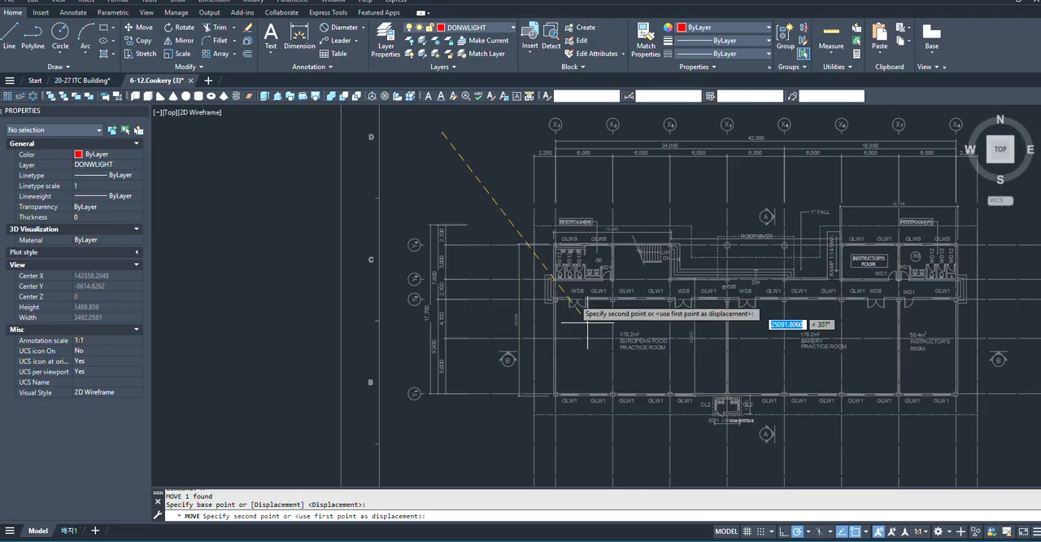
scroll(597, 364, "up", 1)
scroll(613, 392, "down", 1)
scroll(510, 209, "up", 6)
scroll(579, 316, "down", 4)
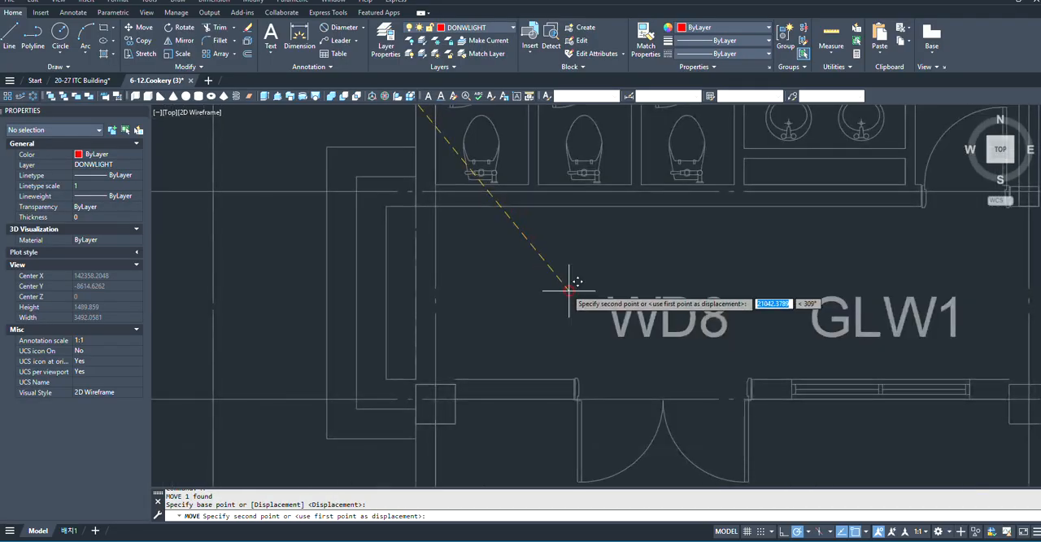
left_click(567, 289)
scroll(566, 295, "up", 2)
key("Escape")
- Offset the circle 10 outward to form a double ring
scroll(498, 263, "up", 6)
left_click(805, 269)
left_click(576, 406)
scroll(481, 302, "down", 4)
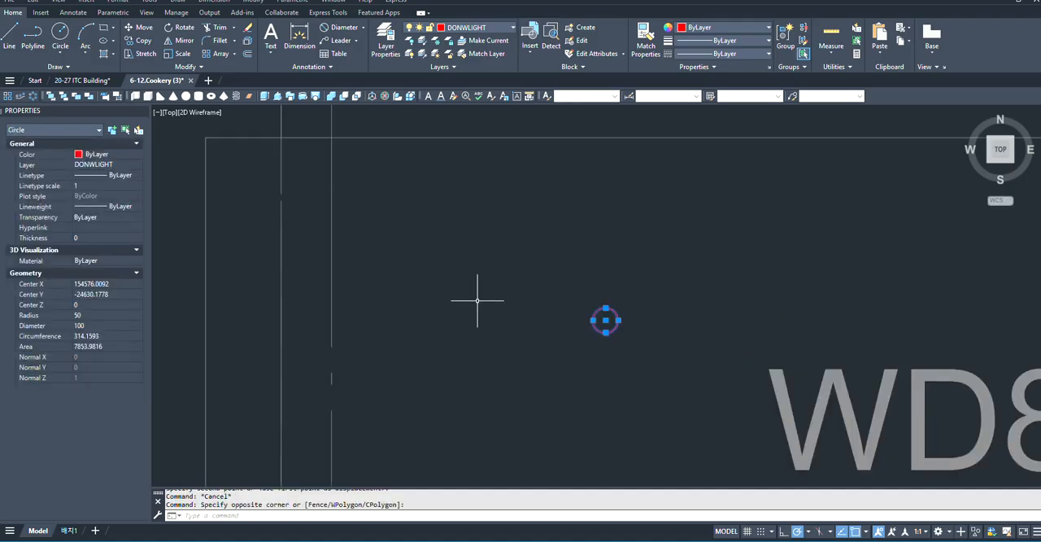
scroll(614, 339, "up", 2)
scroll(614, 339, "up", 2)
right_click(573, 325)
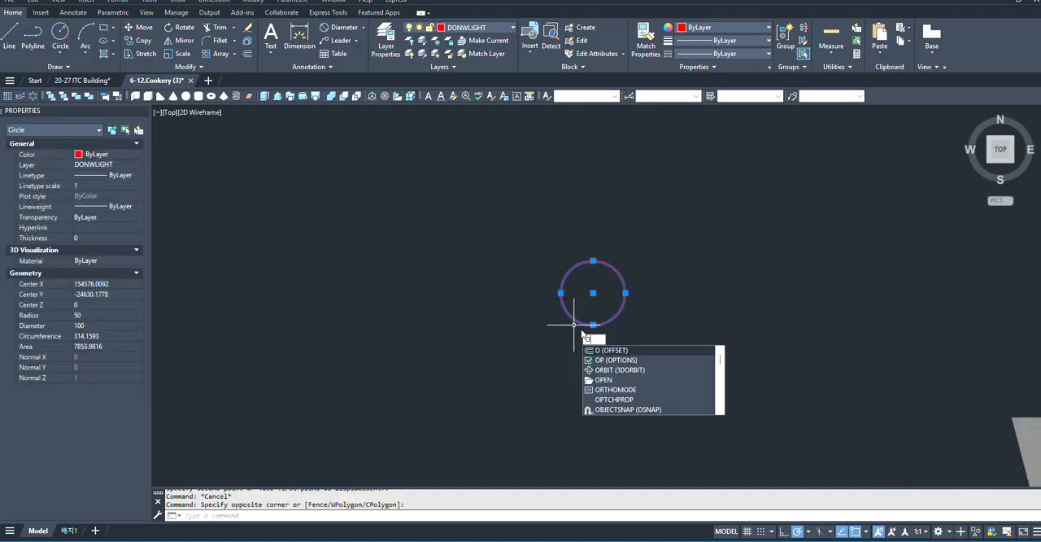
left_click(595, 335)
scroll(596, 239, "up", 4)
left_click(579, 225)
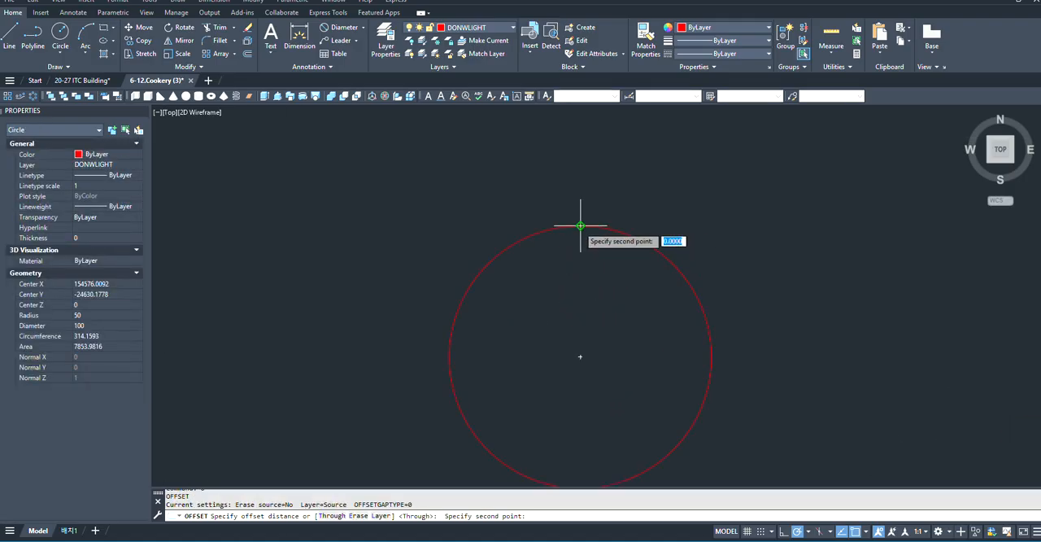
scroll(580, 226, "down", 4)
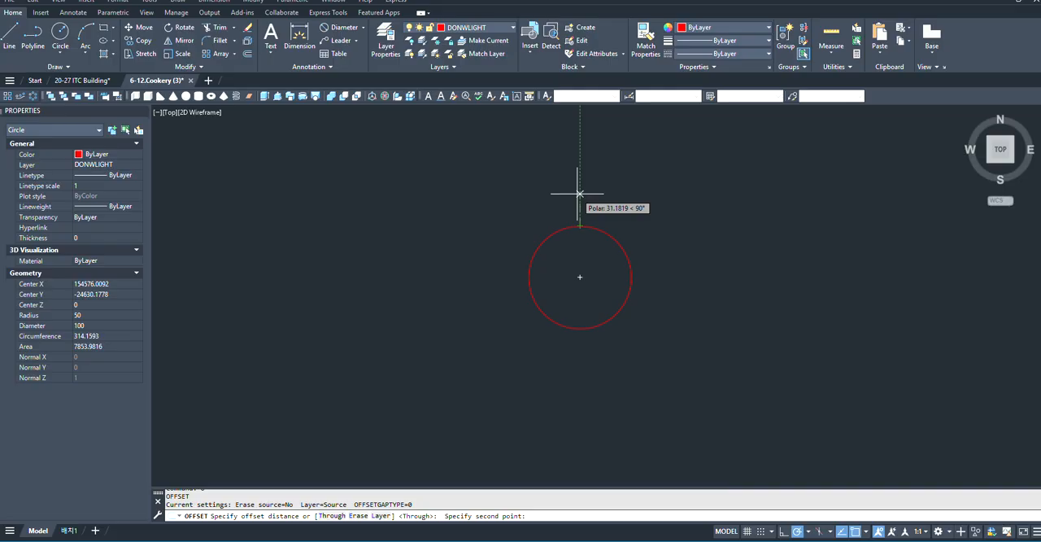
type("1")
key("Return")
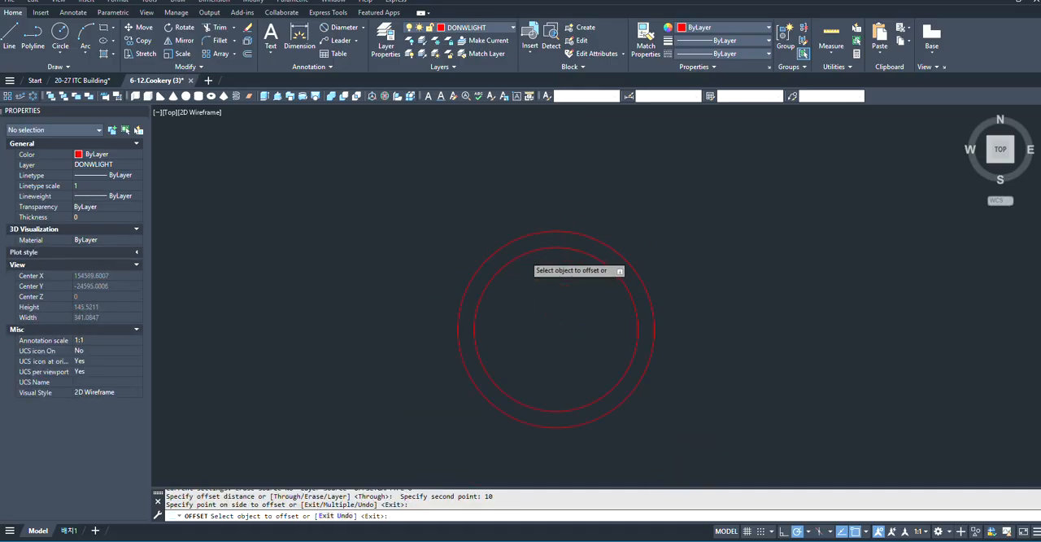
scroll(622, 287, "up", 3)
key("Escape")
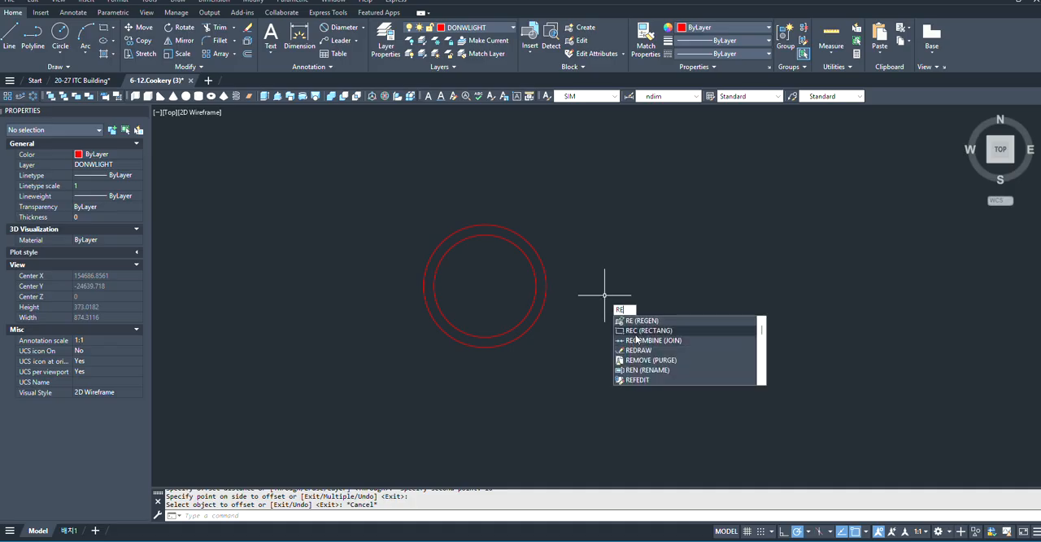
- Draw a 100 by 100 square with its first corner just below the double ring
left_click(639, 331)
scroll(640, 284, "down", 4)
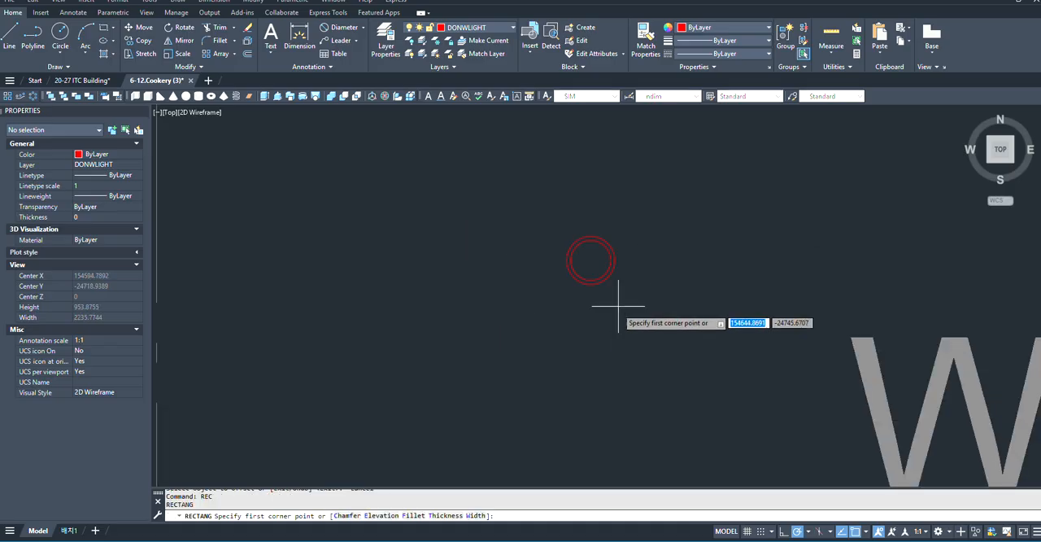
left_click(575, 315)
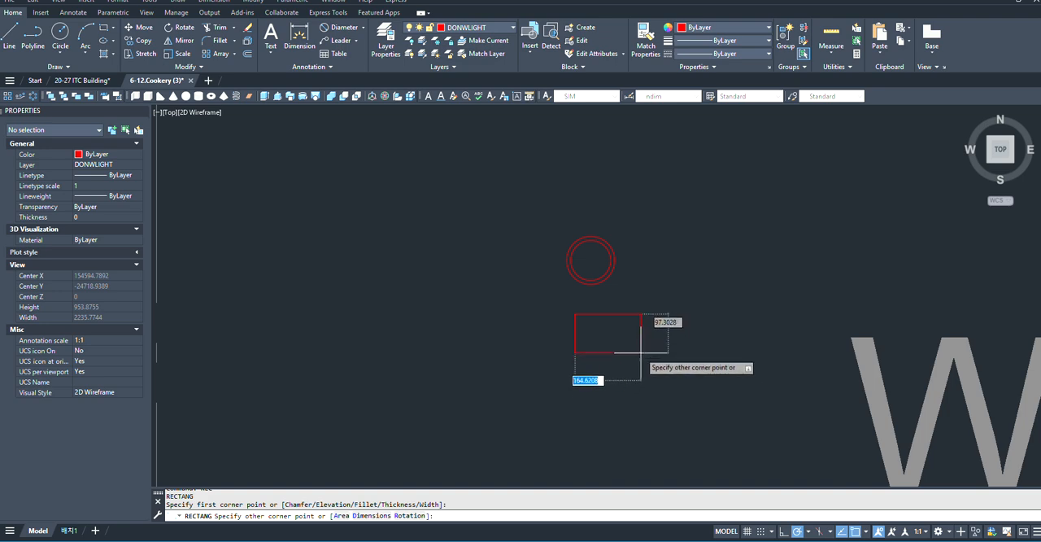
scroll(643, 358, "up", 2)
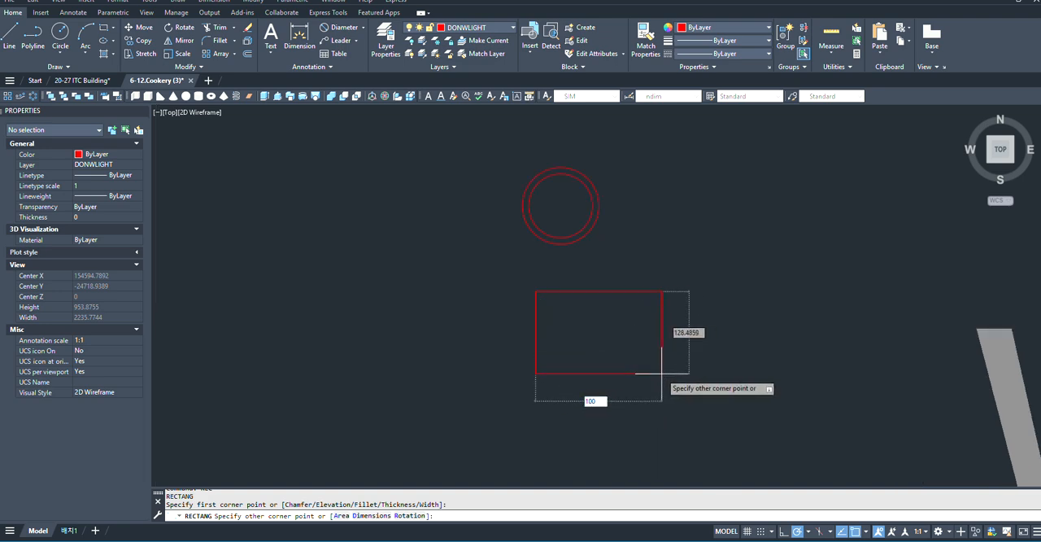
type("100")
key("Tab")
type("1")
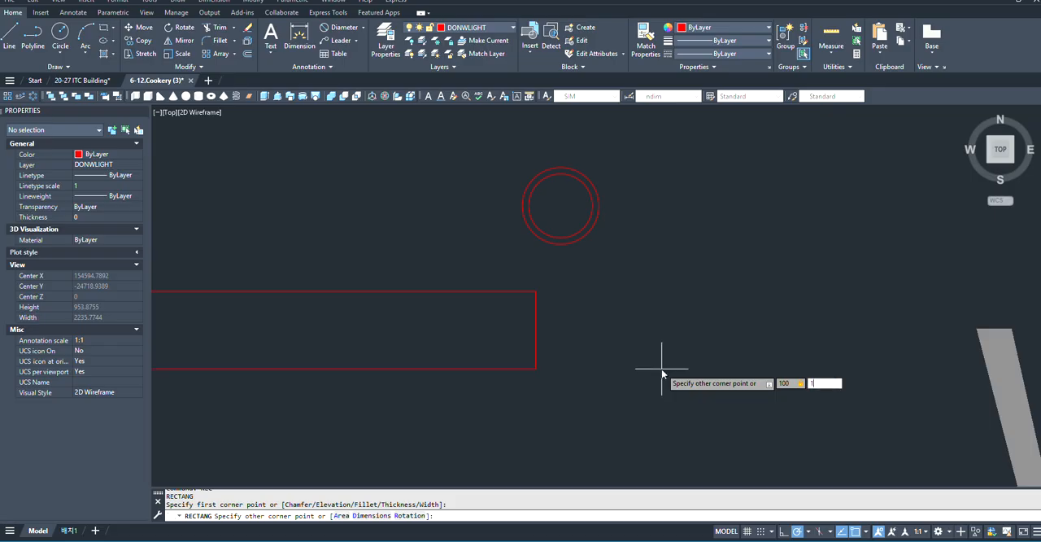
type("00")
key("Return")
- Move the square about 109 straight down so it clears the double ring
left_click(683, 225)
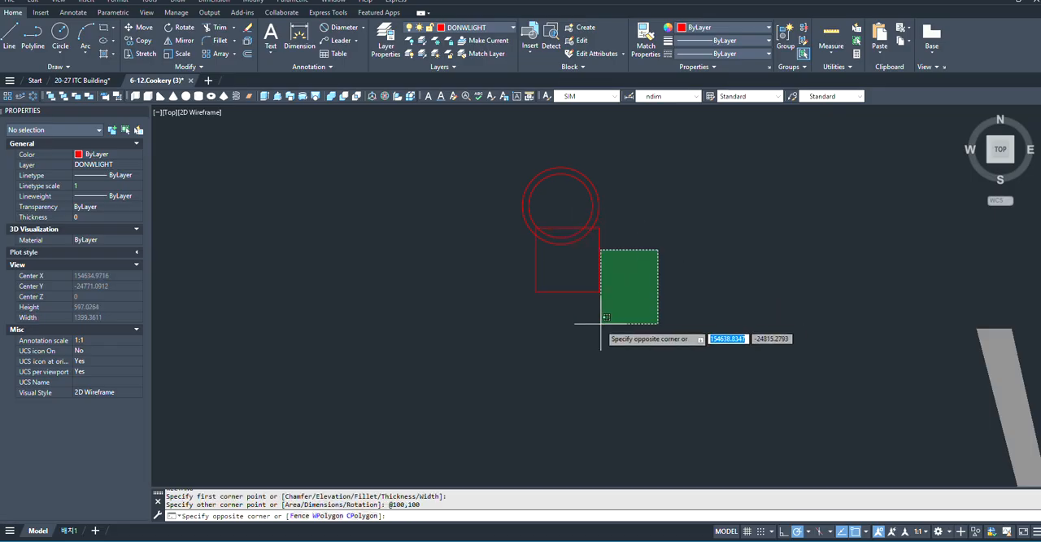
left_click(586, 327)
type("m")
key("Return")
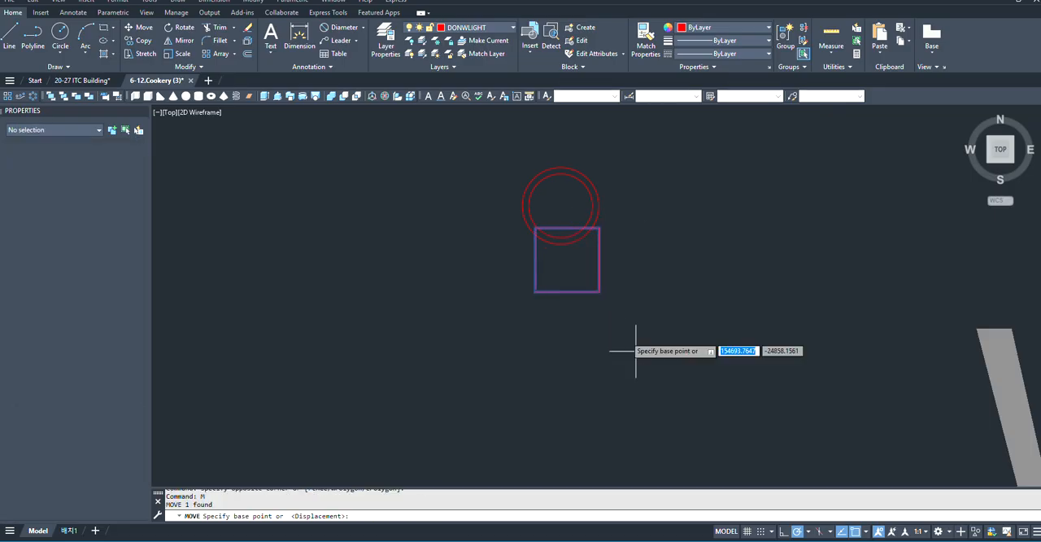
left_click(567, 227)
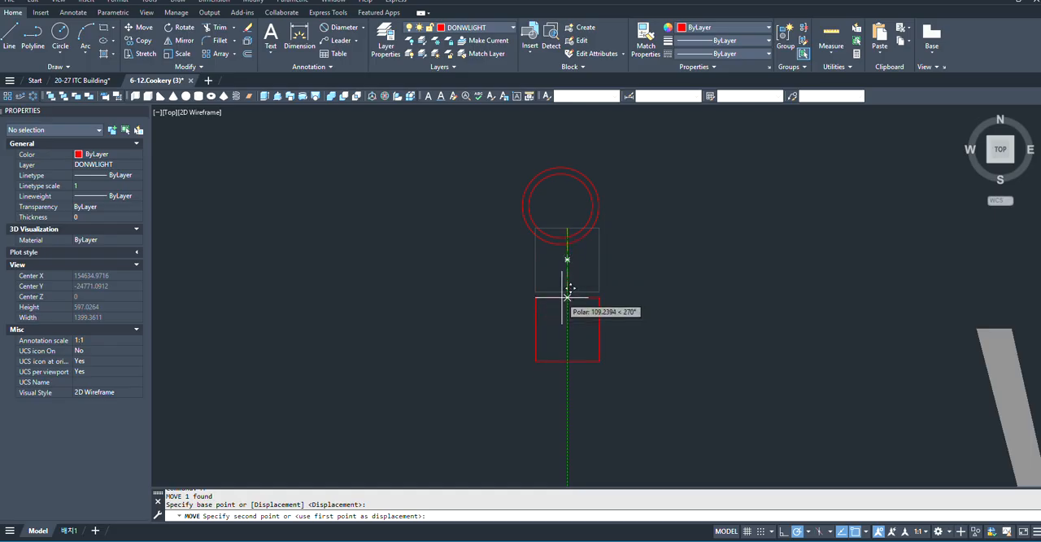
scroll(570, 296, "up", 4)
scroll(570, 286, "down", 4)
- Offset the square 10 outward to form a double square
left_click(613, 283)
left_click(585, 316)
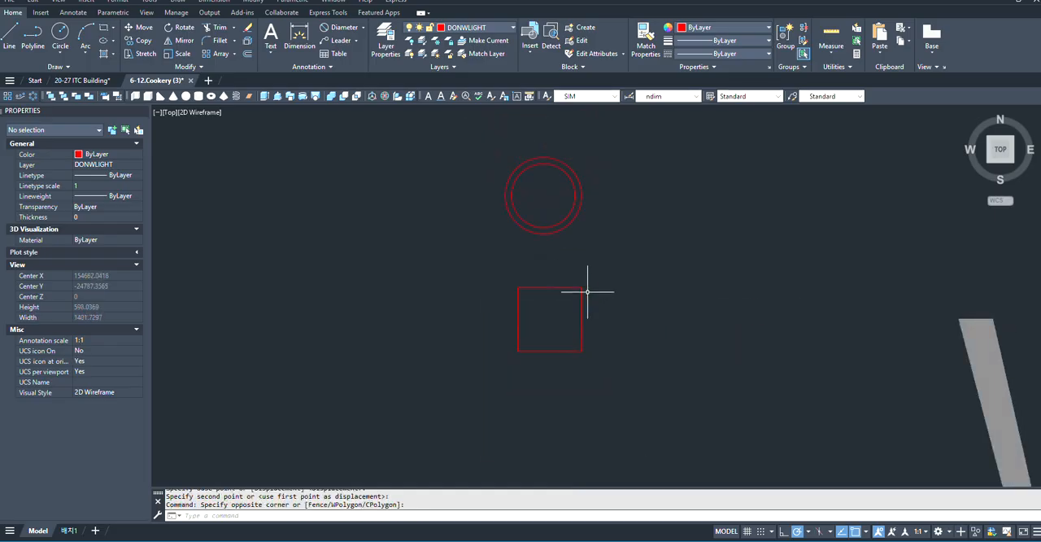
left_click(588, 291)
left_click(576, 298)
type("o")
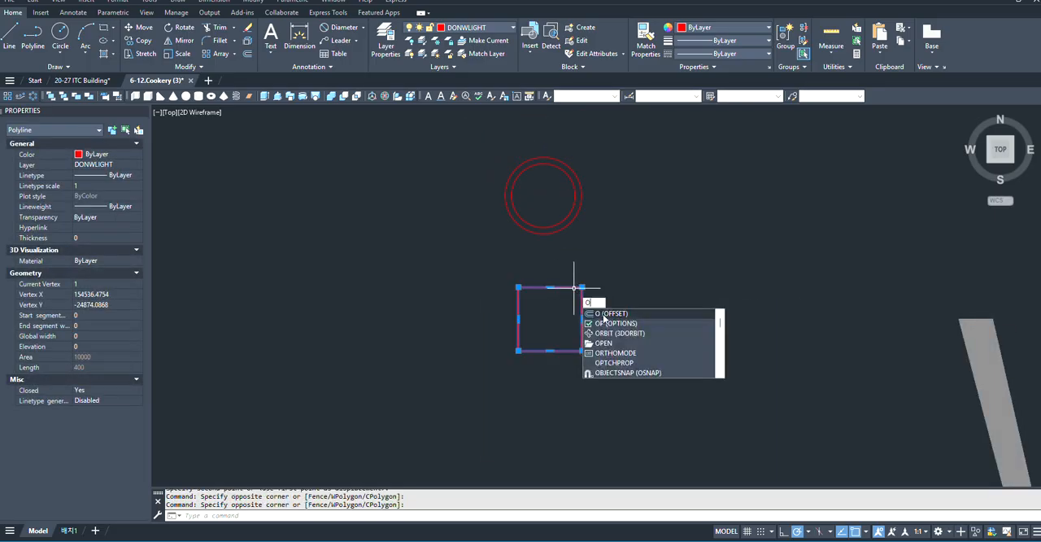
key("Return")
left_click(549, 286)
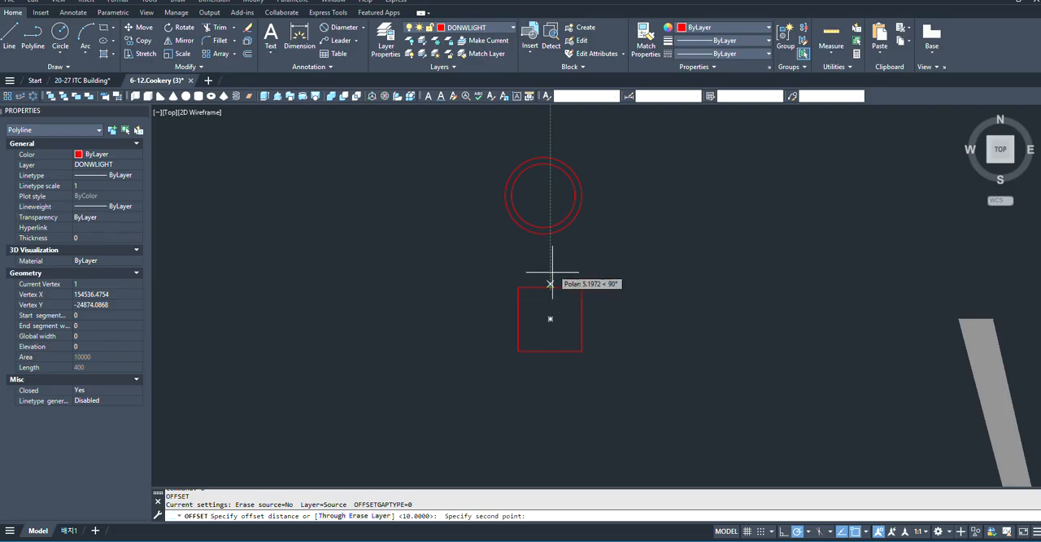
type("10")
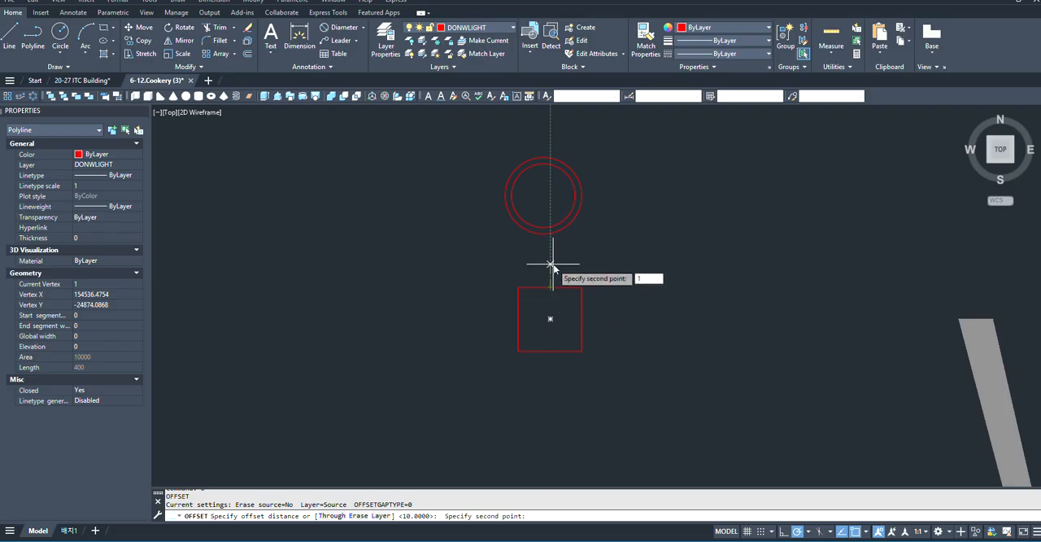
key("Return")
left_click(551, 285)
left_click(552, 331)
scroll(576, 300, "down", 3)
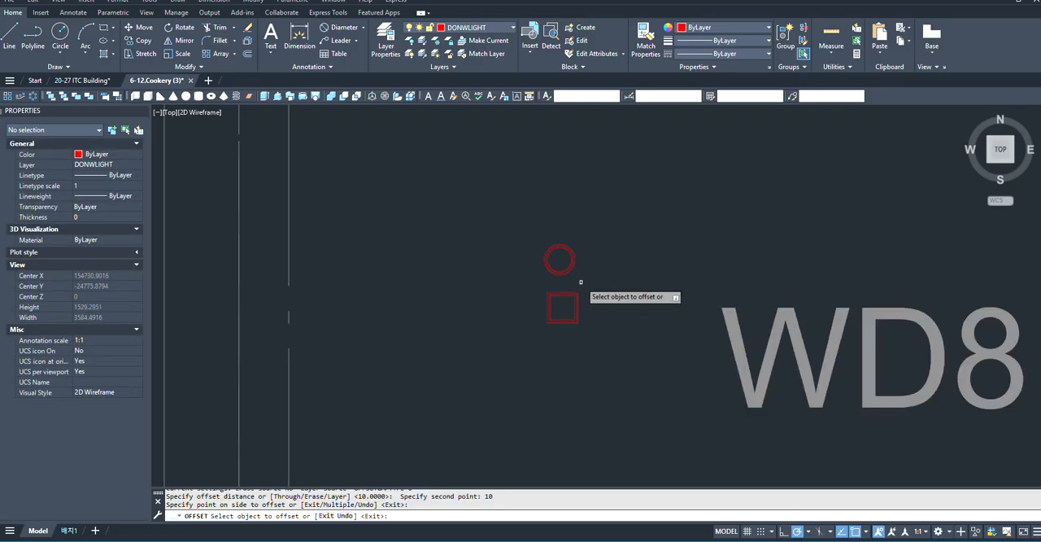
scroll(589, 285, "up", 3)
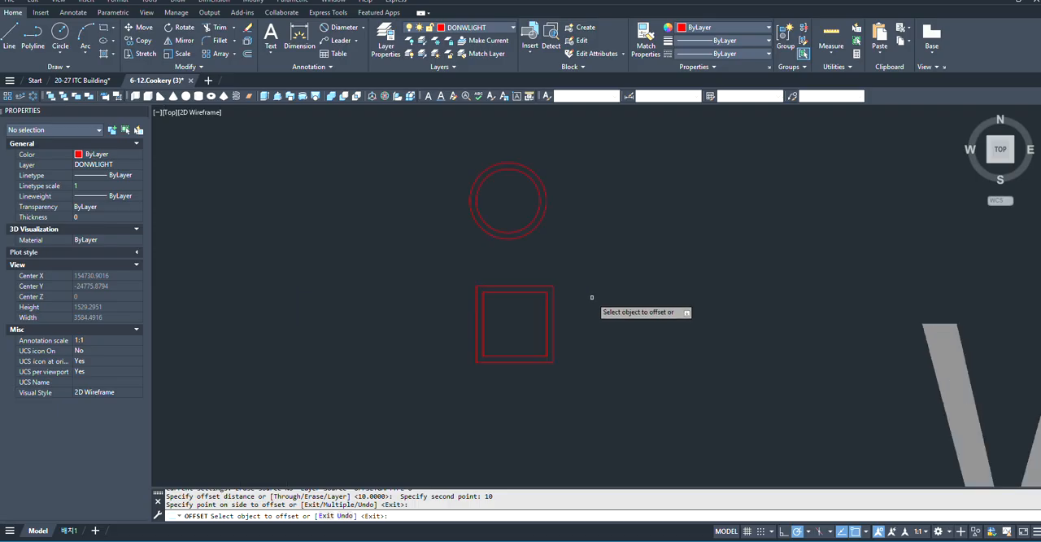
key("Escape")
- Examine the round and square downlight symbols beside the WD8 label up close and from farther out
scroll(582, 291, "up", 2)
left_click(622, 264)
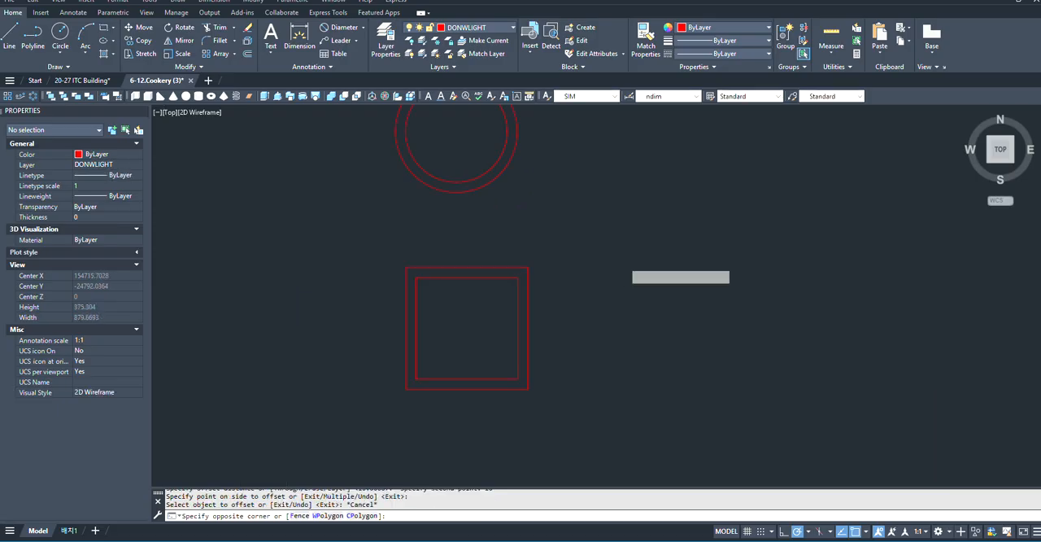
scroll(529, 325, "down", 4)
scroll(509, 287, "up", 4)
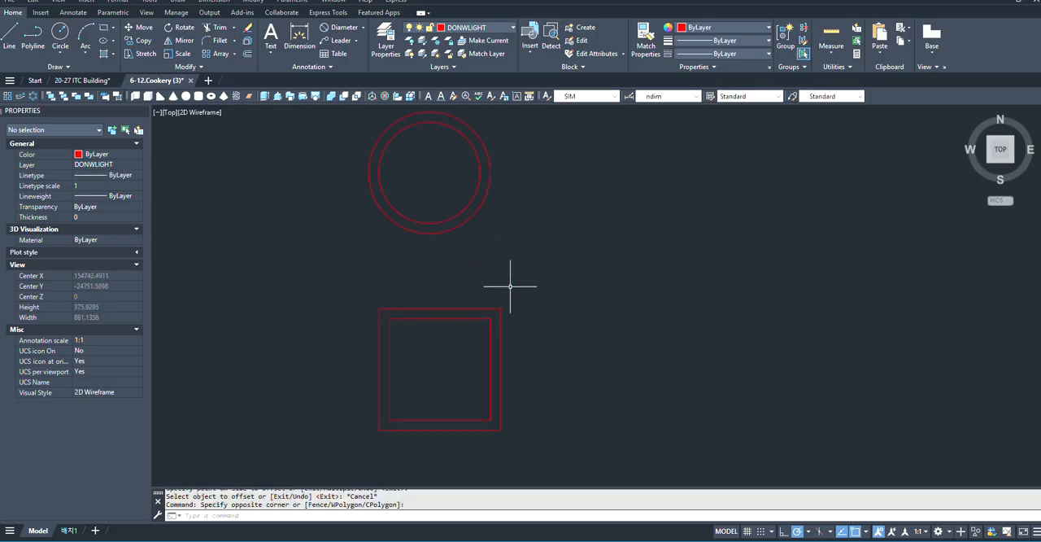
scroll(548, 264, "down", 4)
scroll(565, 326, "up", 5)
scroll(500, 358, "down", 5)
scroll(452, 256, "up", 4)
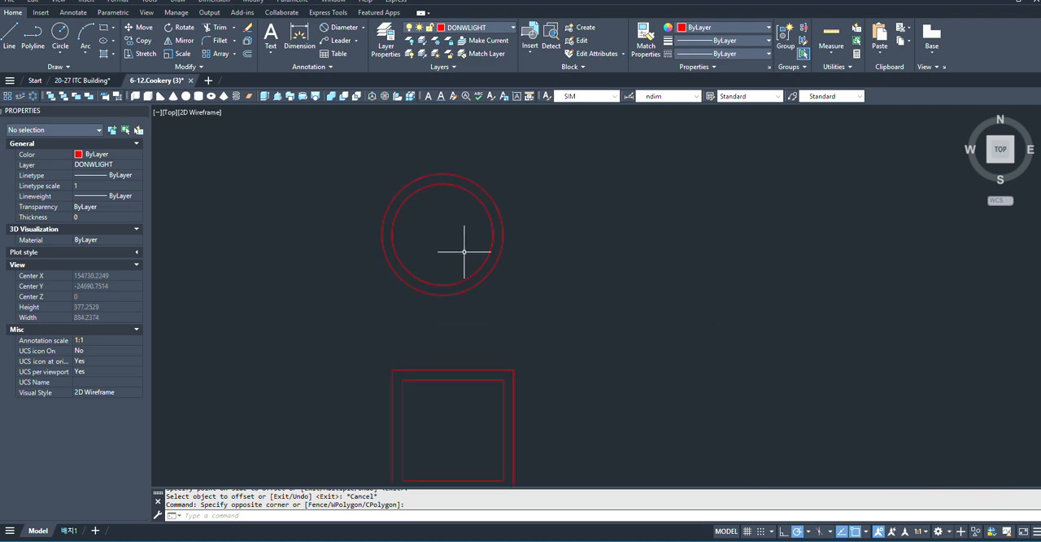
scroll(480, 248, "down", 6)
scroll(407, 309, "up", 6)
scroll(569, 244, "down", 2)
scroll(569, 277, "down", 4)
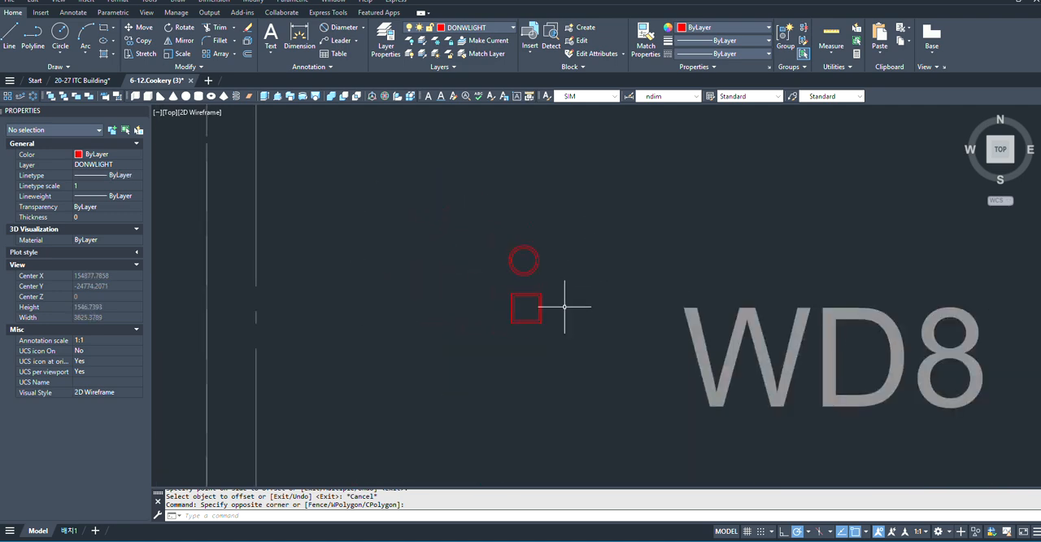
scroll(553, 261, "up", 4)
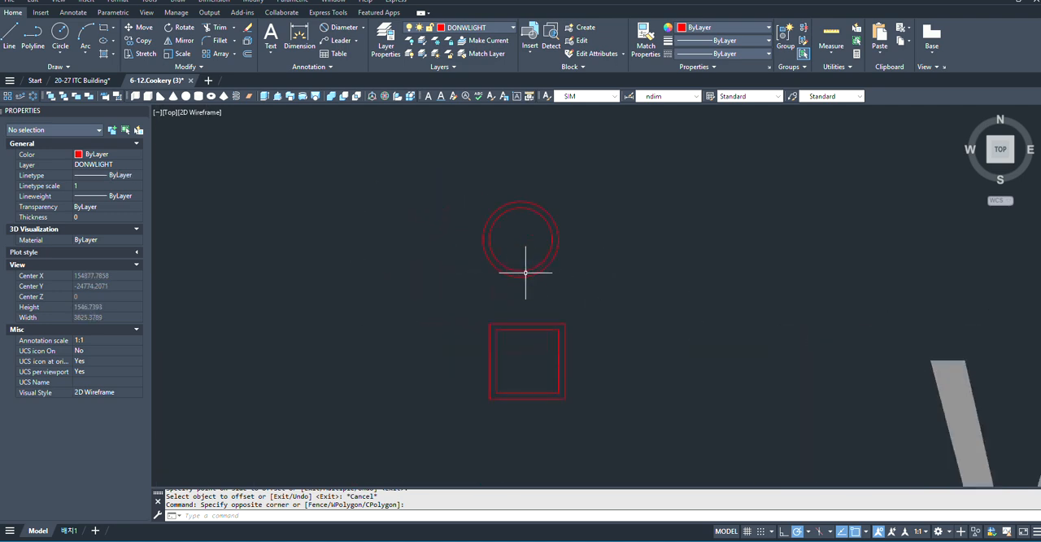
scroll(488, 297, "down", 2)
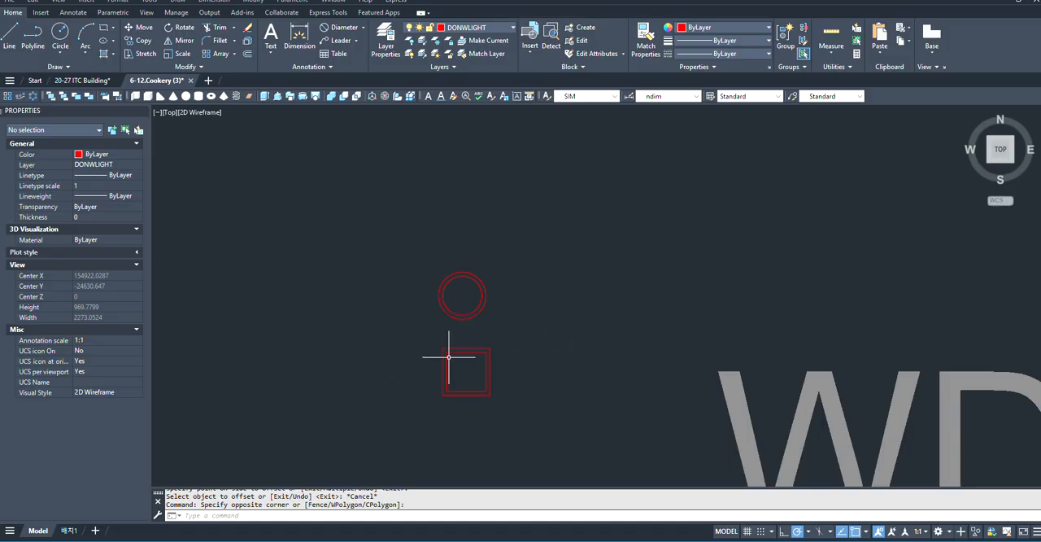
- Draw a vertical line 100 long upward from the centre of the double square
type("l")
key("Return")
scroll(448, 357, "up", 4)
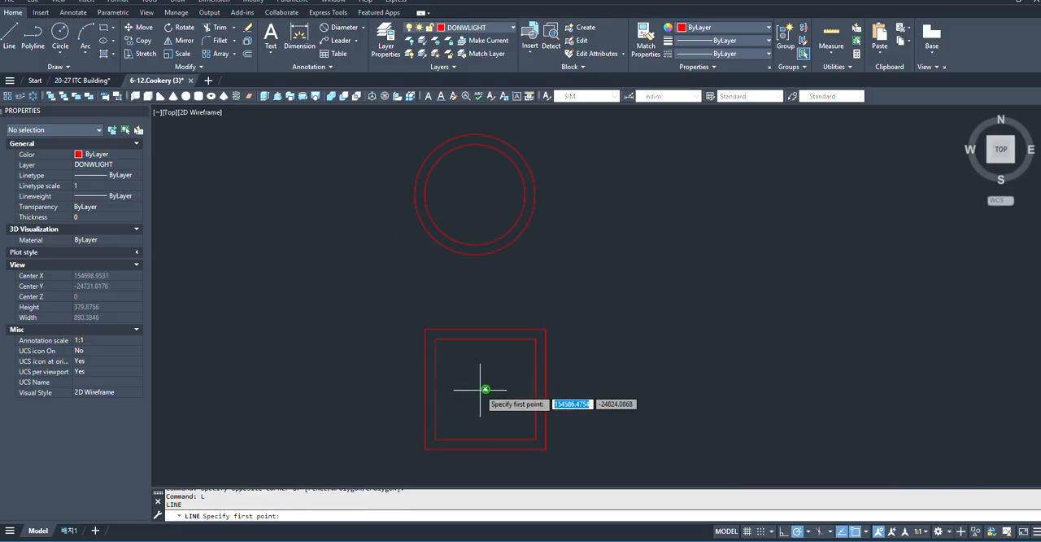
left_click(486, 389)
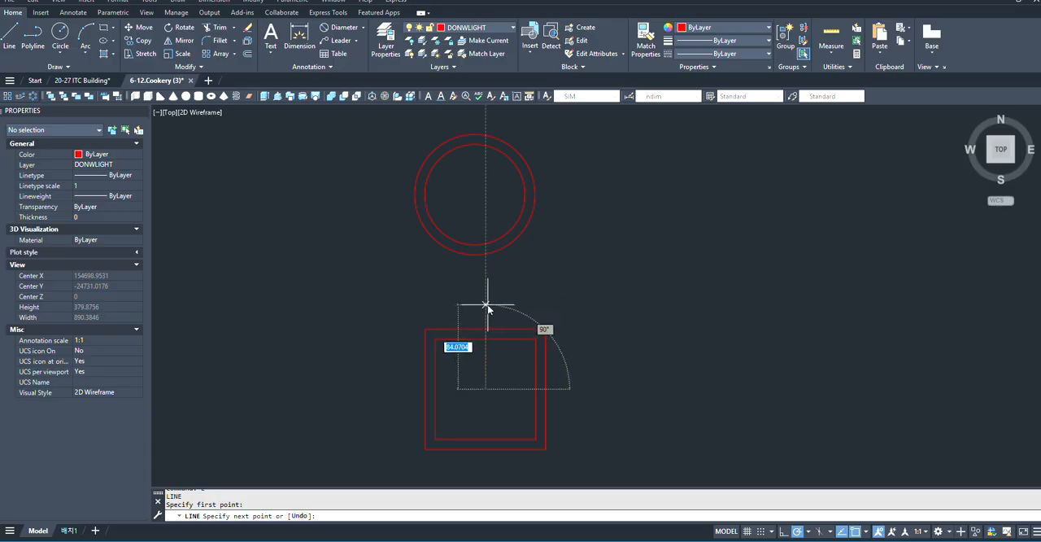
type("100")
key("Return")
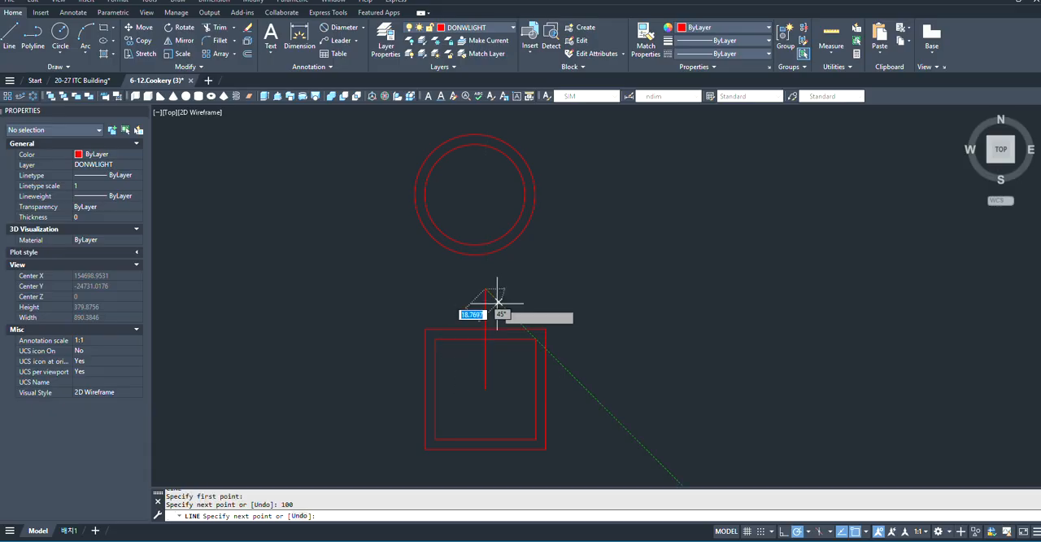
key("Escape")
- Mirror the vertical line across a horizontal axis through the double square's centre, keeping the original
left_click_drag(507, 288, 465, 298)
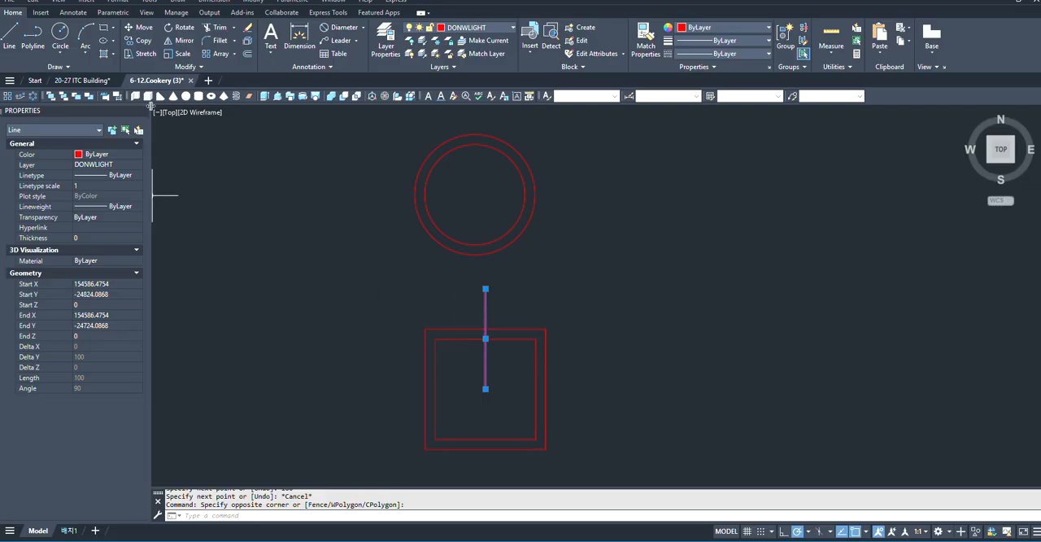
left_click(174, 42)
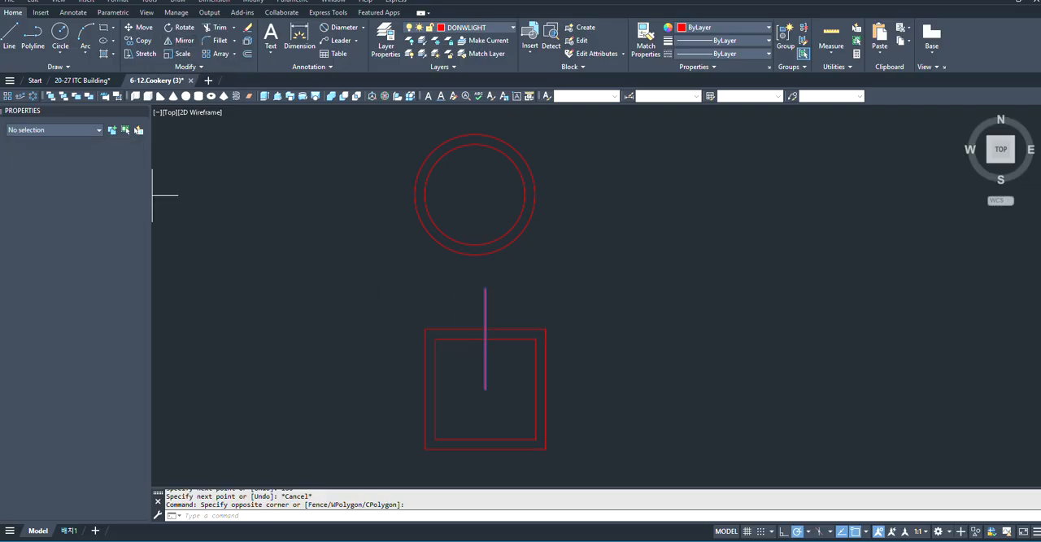
left_click(485, 388)
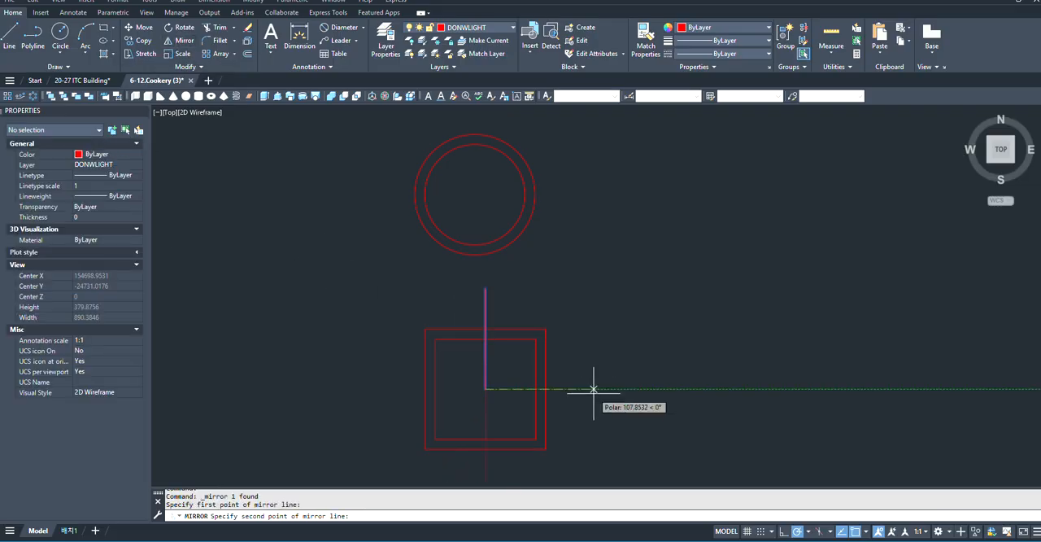
left_click(593, 388)
left_click(618, 431)
scroll(590, 307, "down", 2)
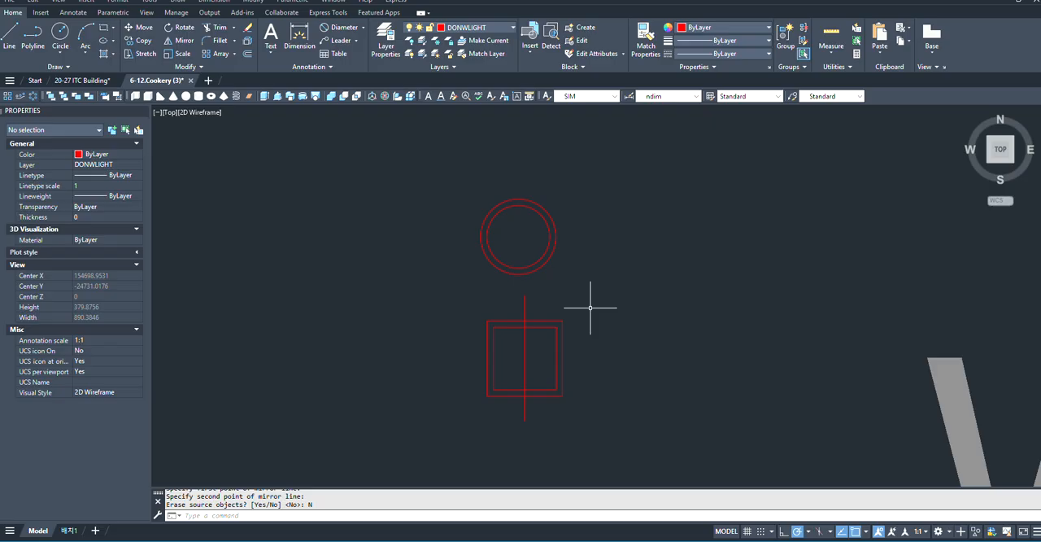
left_click(544, 363)
left_click(526, 370)
scroll(524, 356, "up", 4)
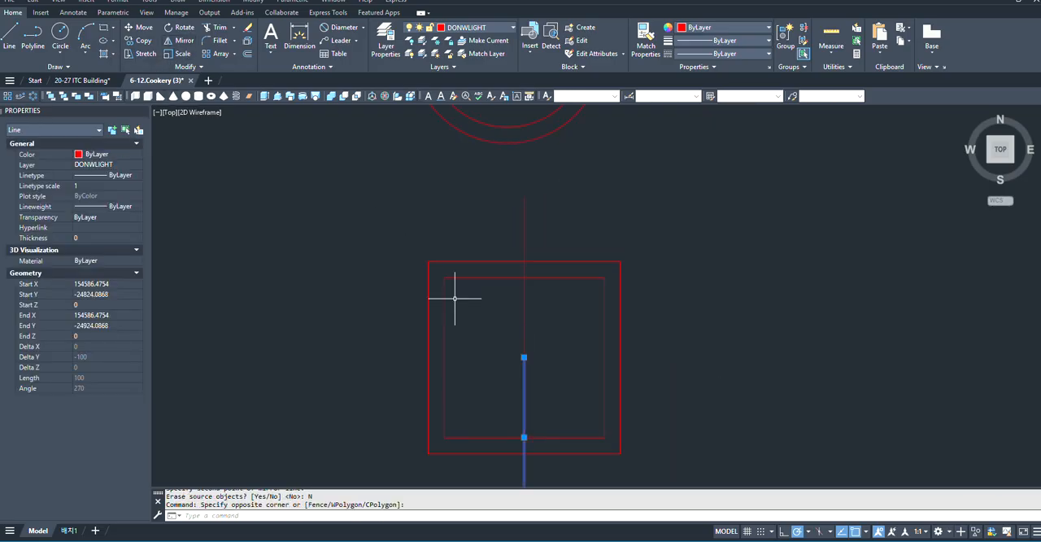
left_click(537, 344)
left_click(502, 379)
left_click(185, 40)
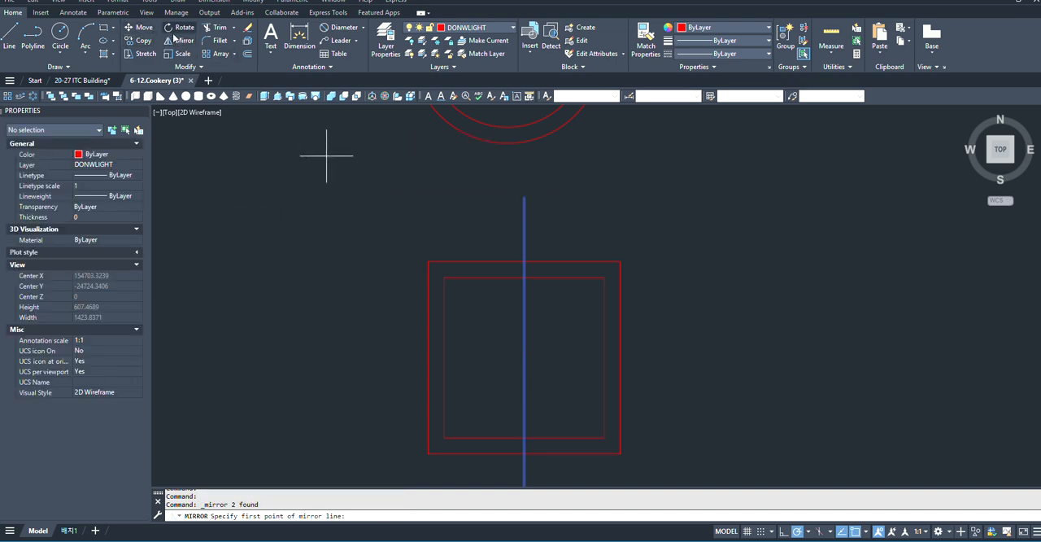
- Mirror both vertical lines about a 45° diagonal through the double square's centre, keeping the originals, to form a cross
left_click(181, 41)
left_click(530, 359)
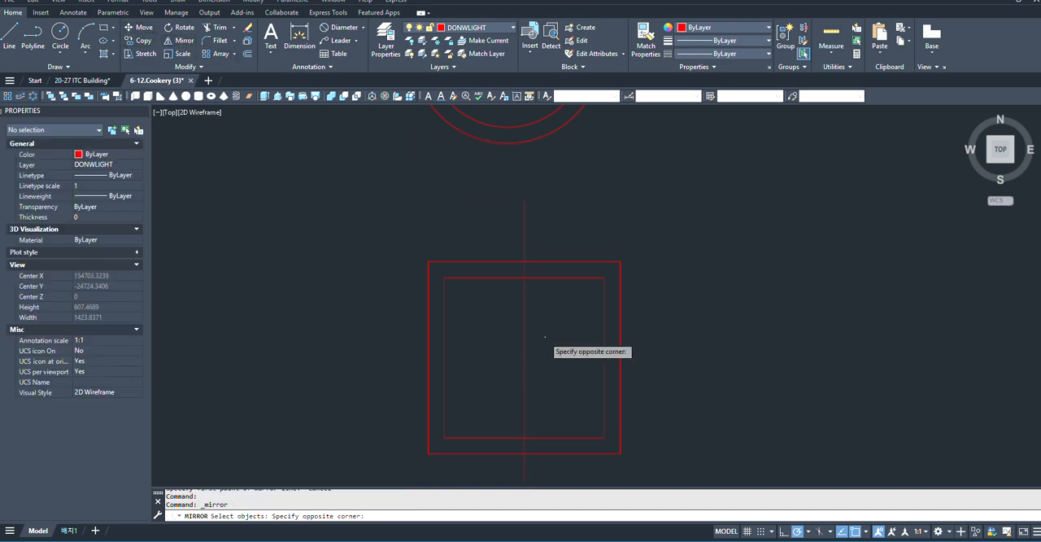
left_click(523, 363)
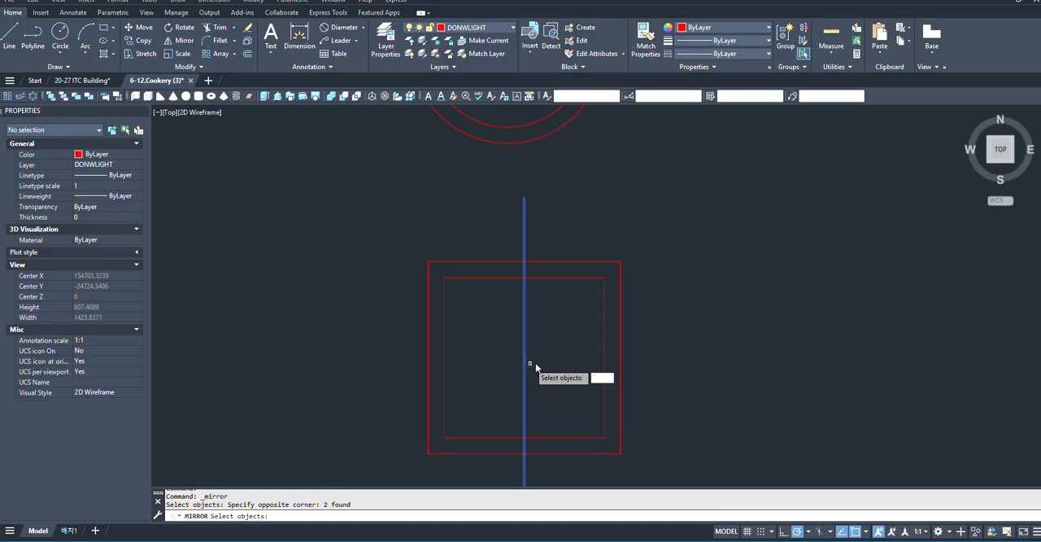
key("Return")
key("Return")
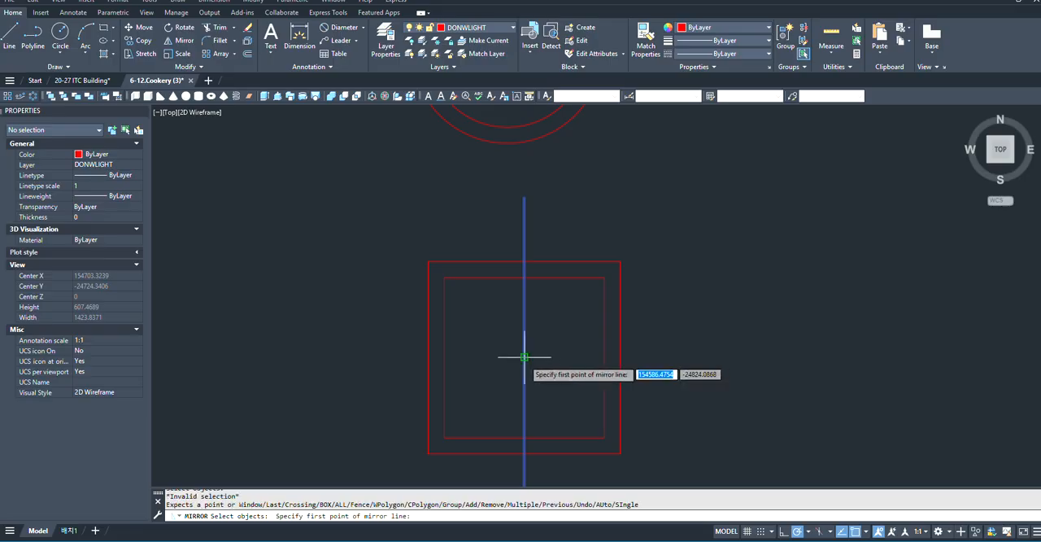
left_click(523, 356)
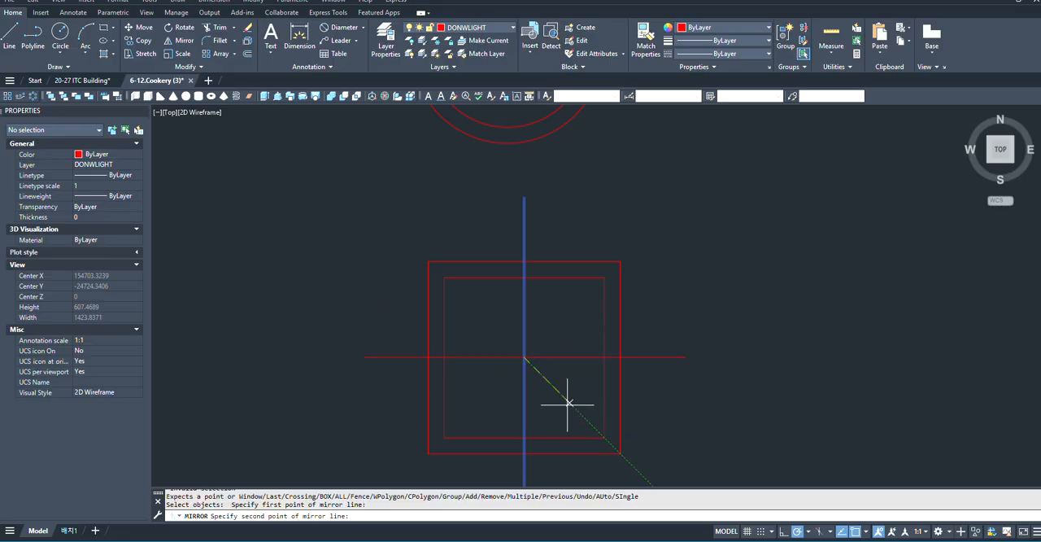
left_click(568, 403)
key("Return")
scroll(509, 364, "down", 2)
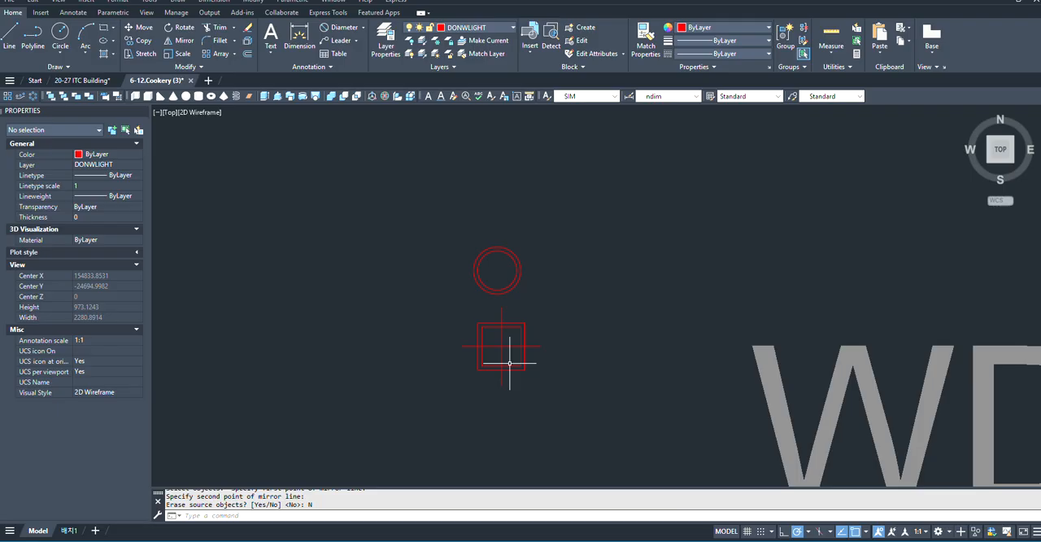
left_click(583, 307)
left_click(456, 409)
type("m")
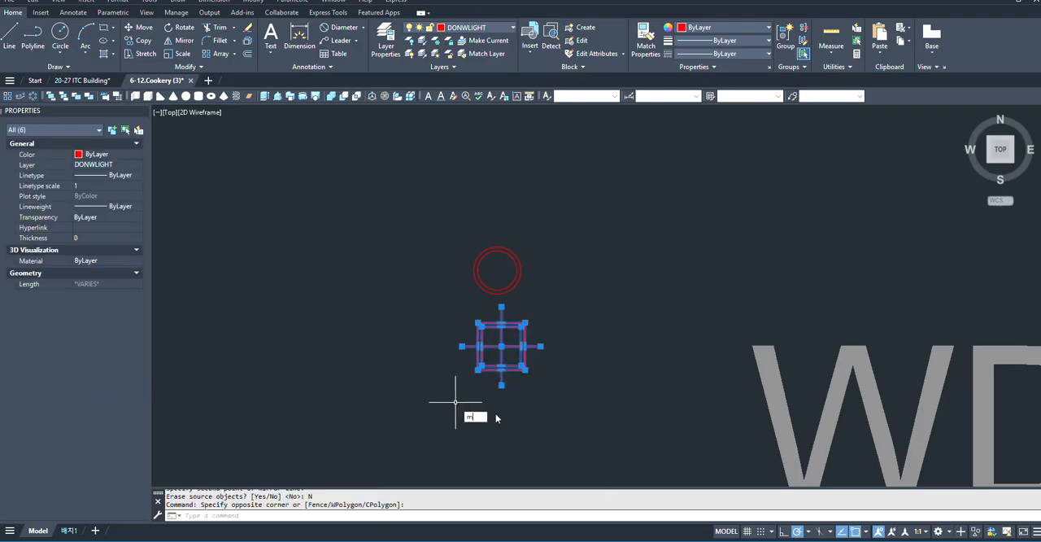
key("Return")
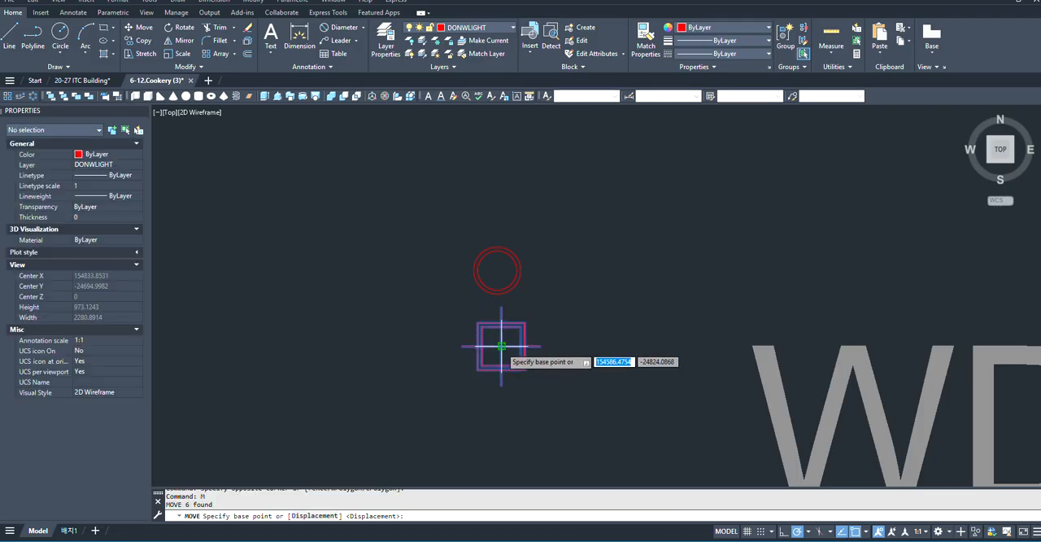
key("Escape")
- Move the four cross lines about 261 straight to the right, clear of the double square
scroll(504, 344, "up", 4)
scroll(496, 258, "down", 4)
scroll(360, 284, "up", 4)
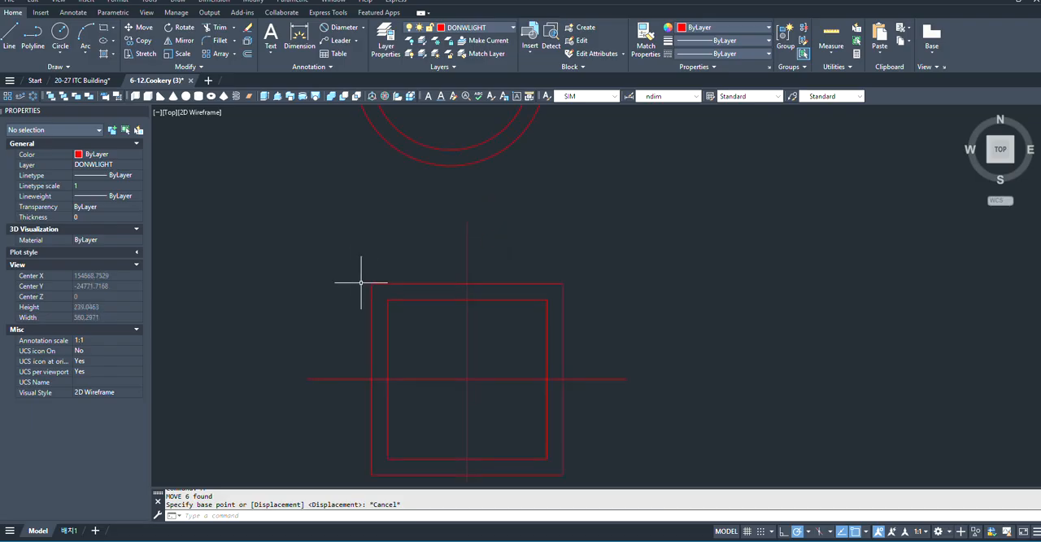
scroll(447, 353, "down", 2)
scroll(458, 376, "up", 2)
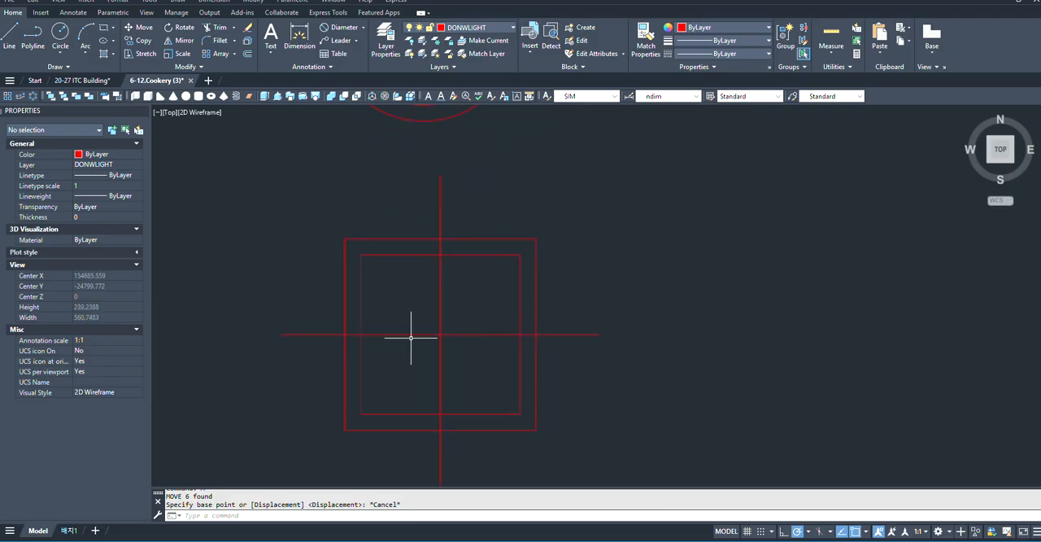
scroll(413, 336, "up", 3)
scroll(439, 258, "down", 3)
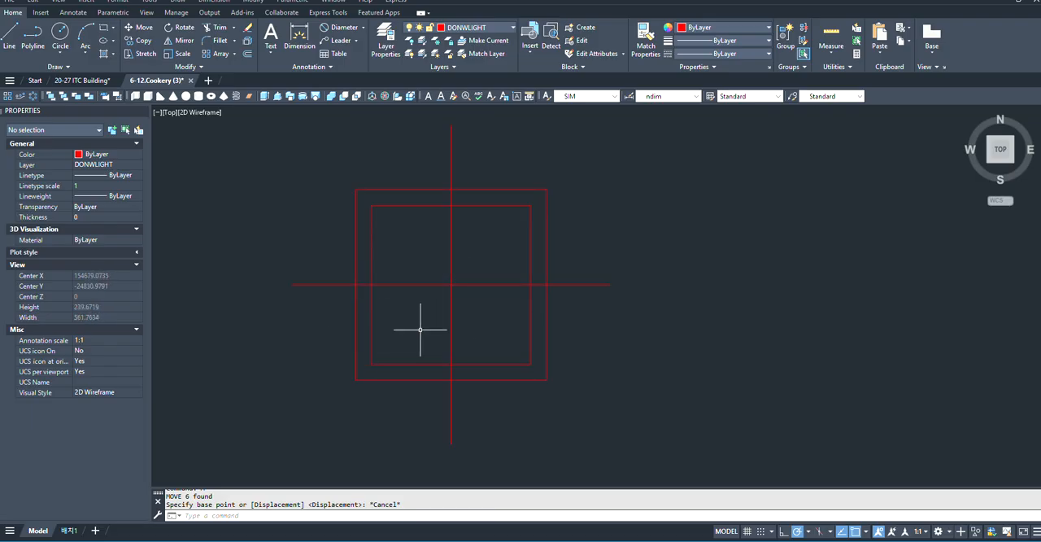
scroll(343, 299, "up", 2)
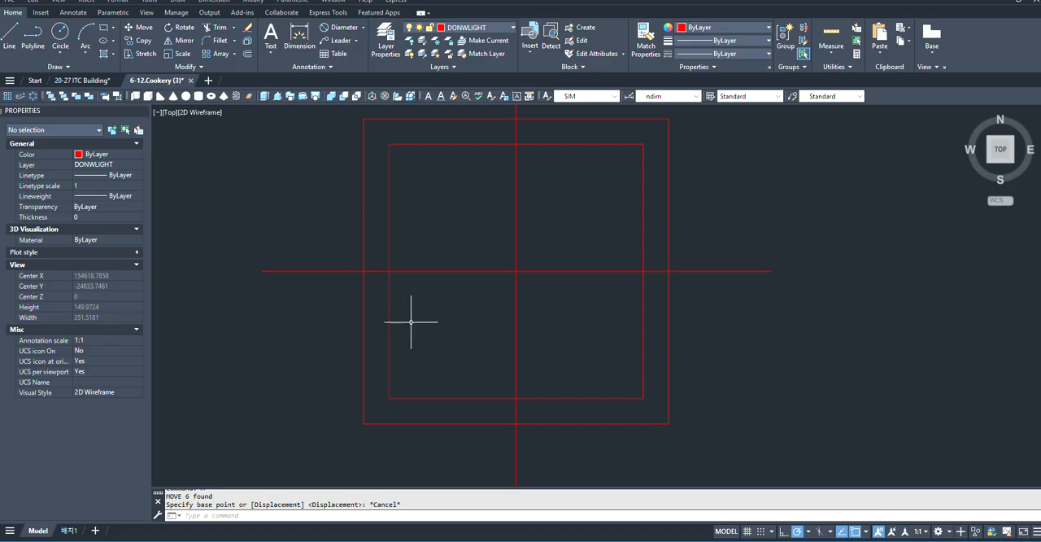
left_click(548, 233)
left_click(453, 318)
type("m")
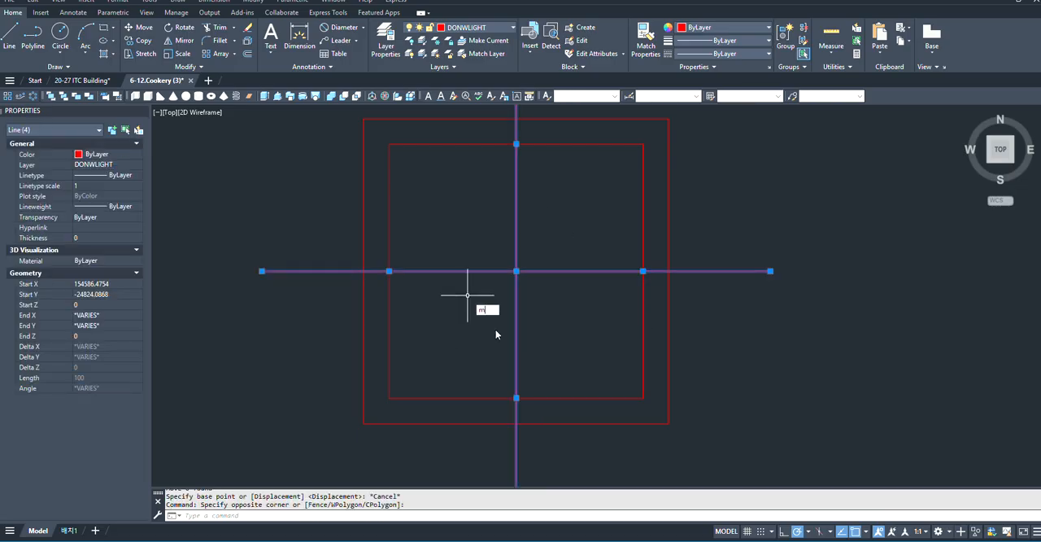
key("Return")
left_click(516, 271)
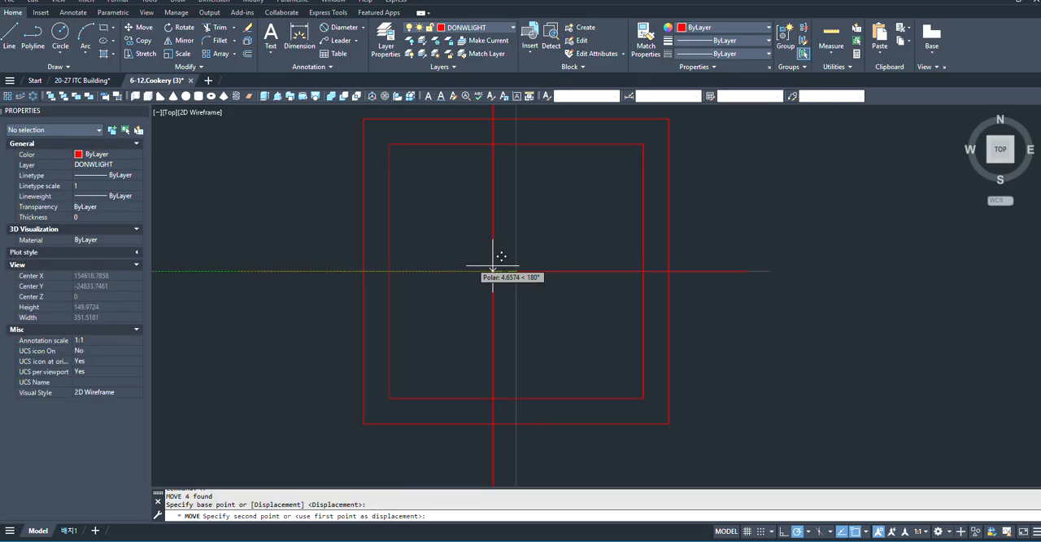
scroll(492, 274, "down", 5)
scroll(586, 277, "up", 5)
scroll(563, 281, "down", 4)
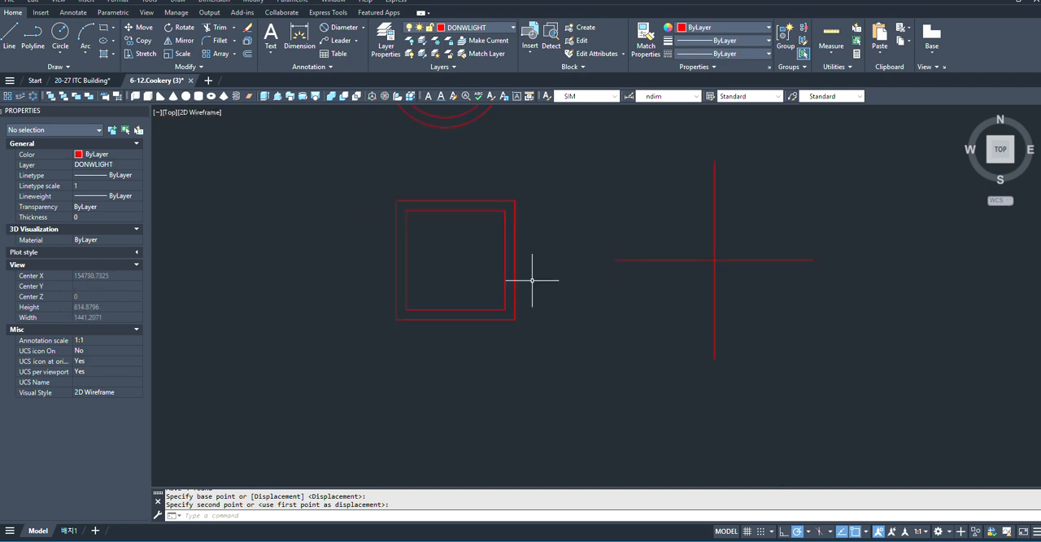
- Hatch the inner square with the SOLID pattern in blue
right_click(468, 295)
type("h")
key("space")
scroll(701, 290, "down", 2)
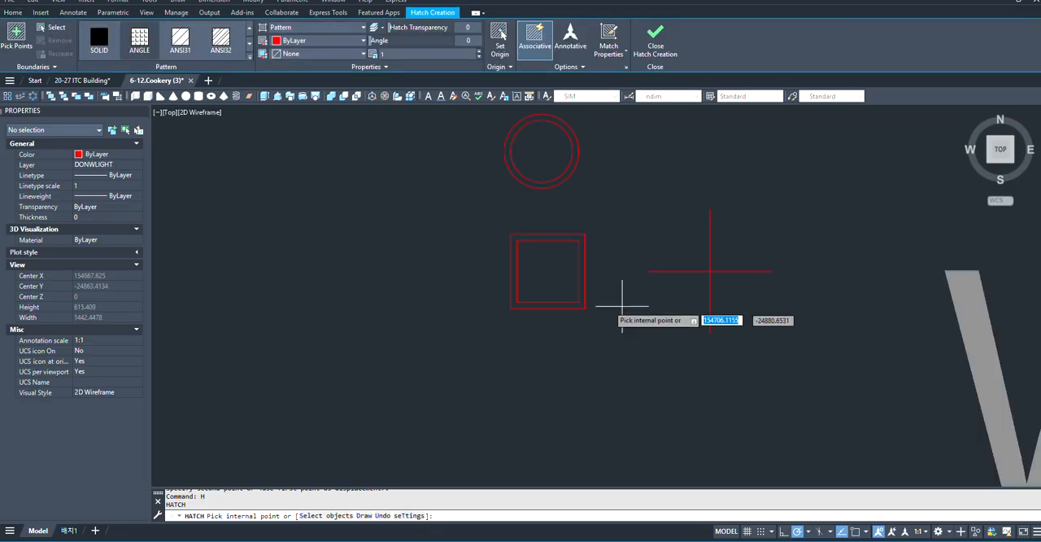
scroll(570, 269, "up", 4)
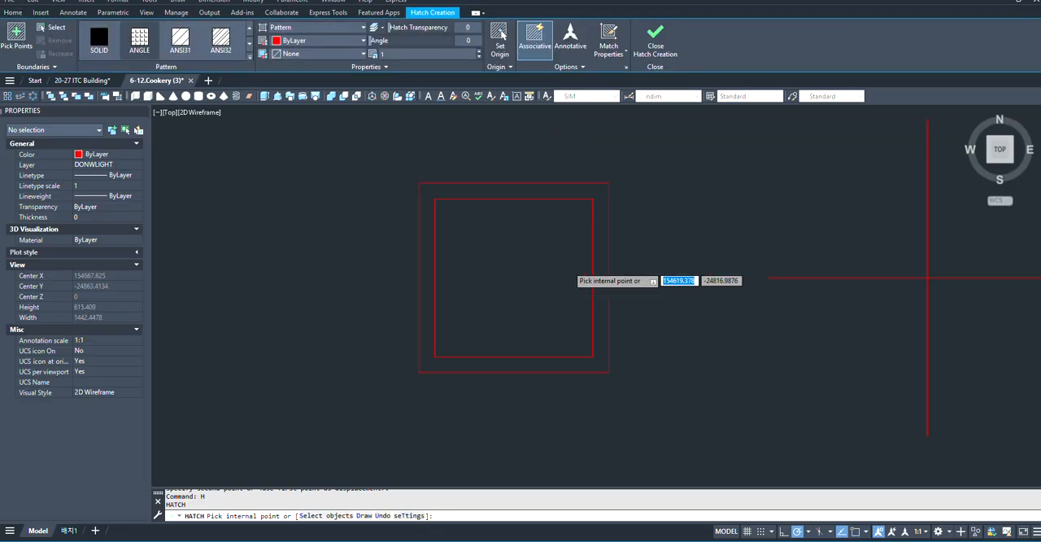
left_click(506, 282)
scroll(501, 283, "up", 2)
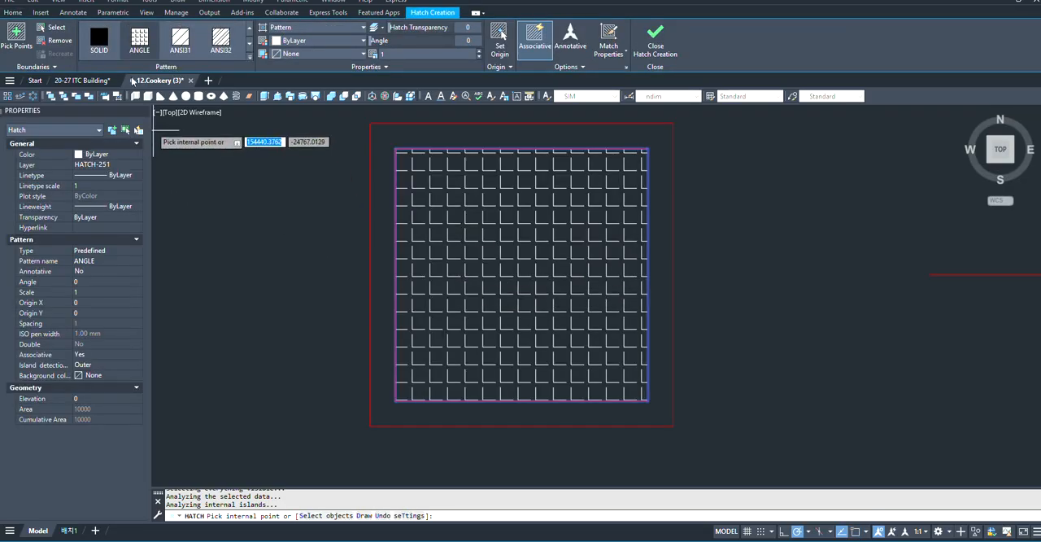
left_click(105, 52)
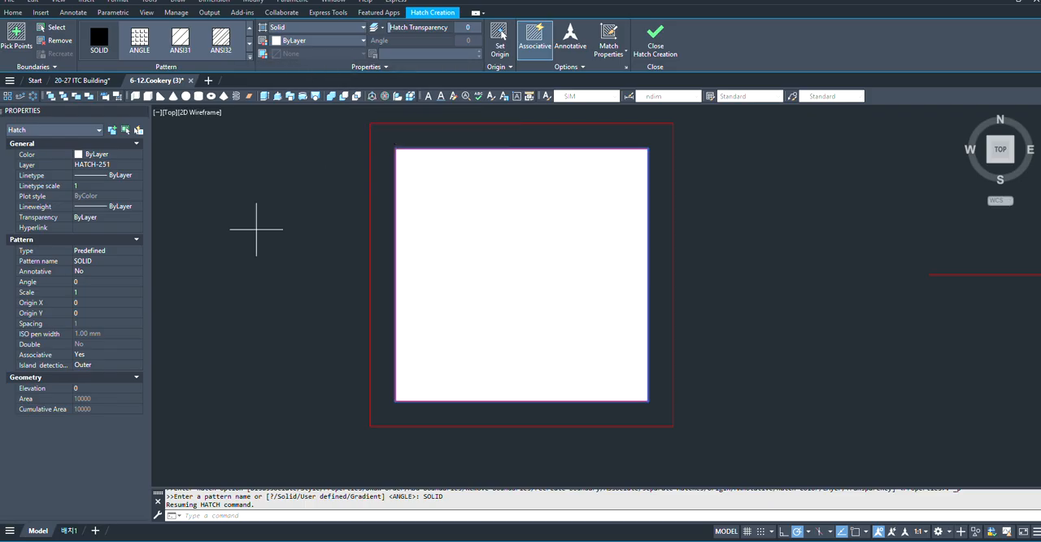
left_click(341, 38)
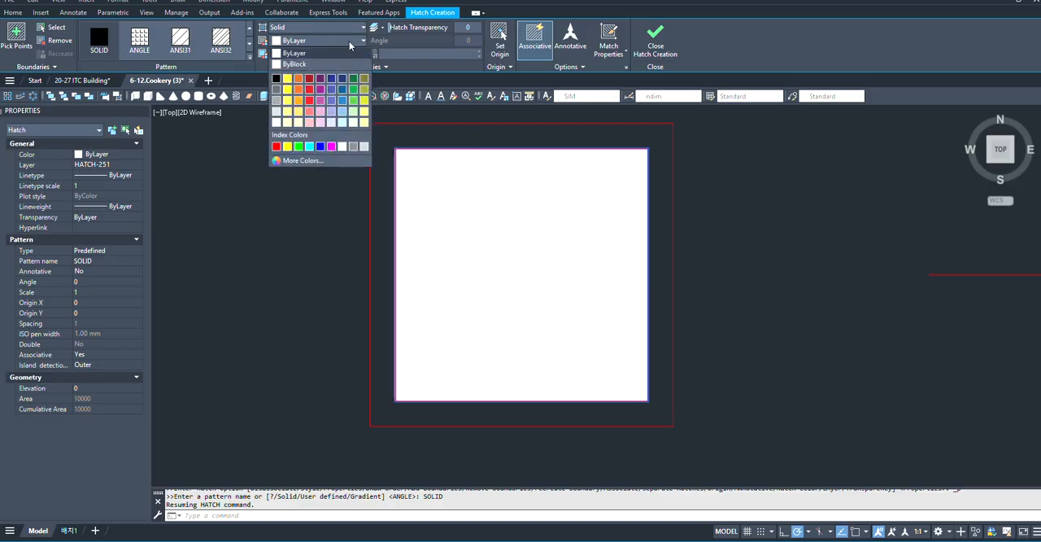
left_click(318, 147)
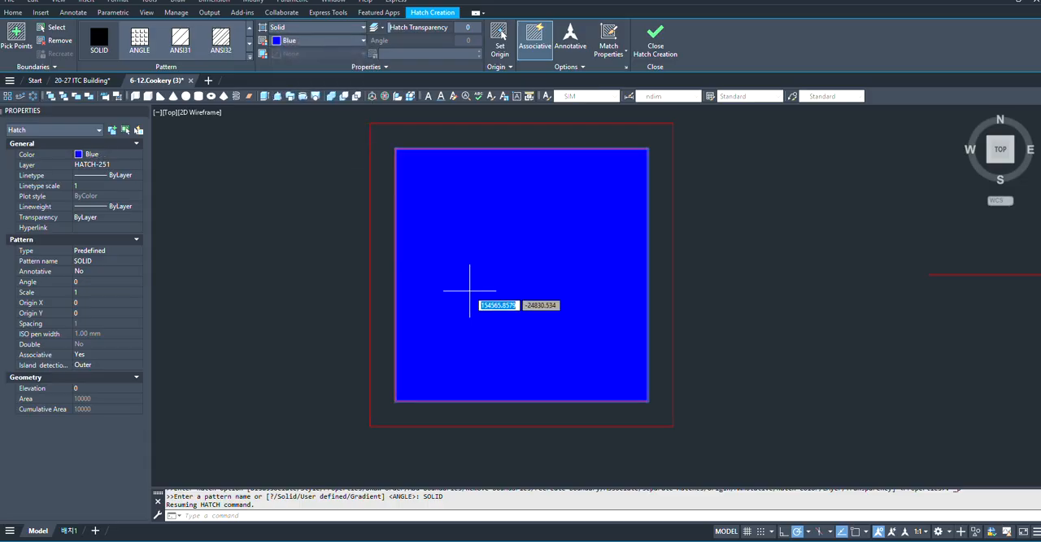
key("Escape")
- Fill the band between the inner and outer squares with a solid blue hatch
scroll(402, 267, "down", 4)
scroll(395, 244, "up", 2)
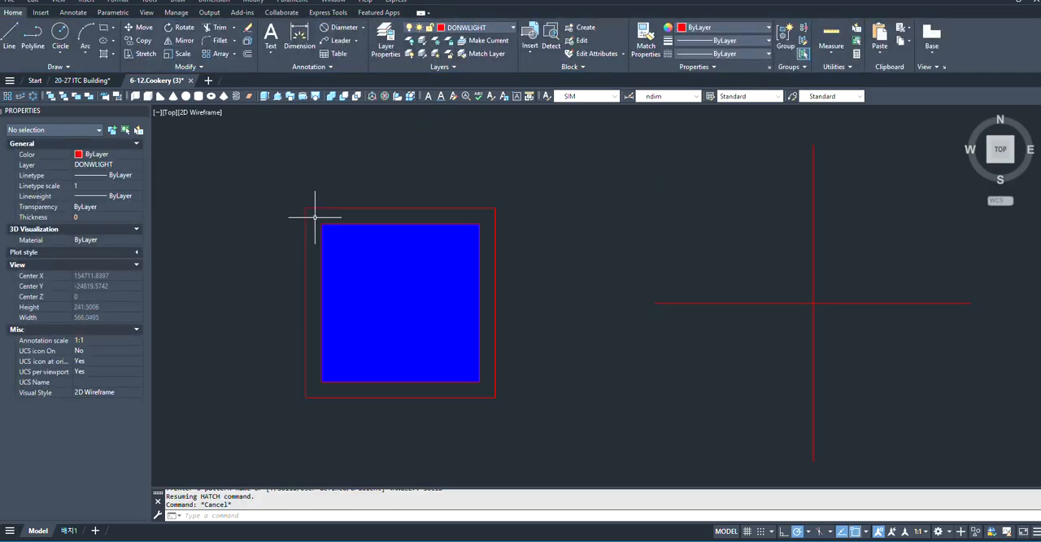
scroll(317, 260, "up", 2)
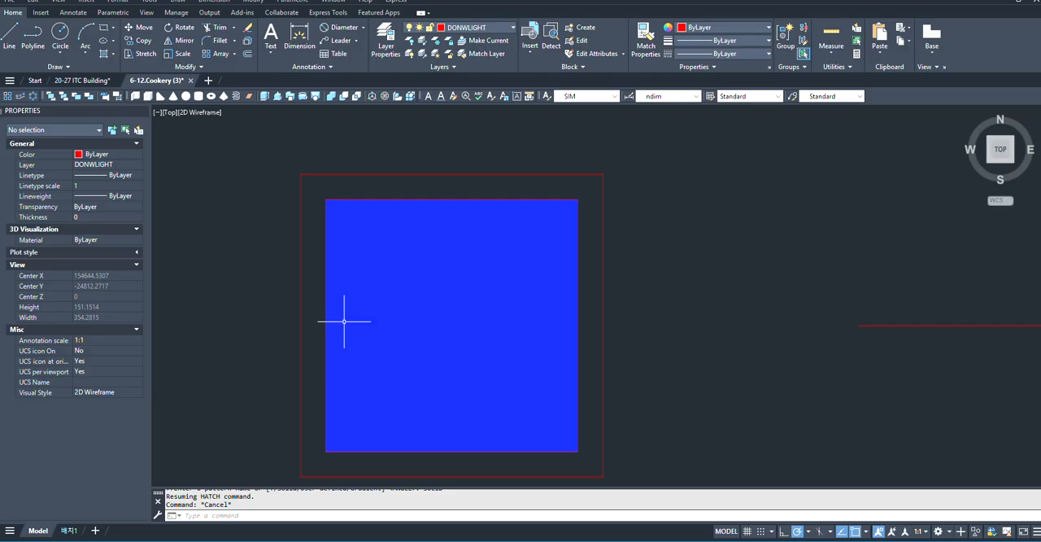
type("H")
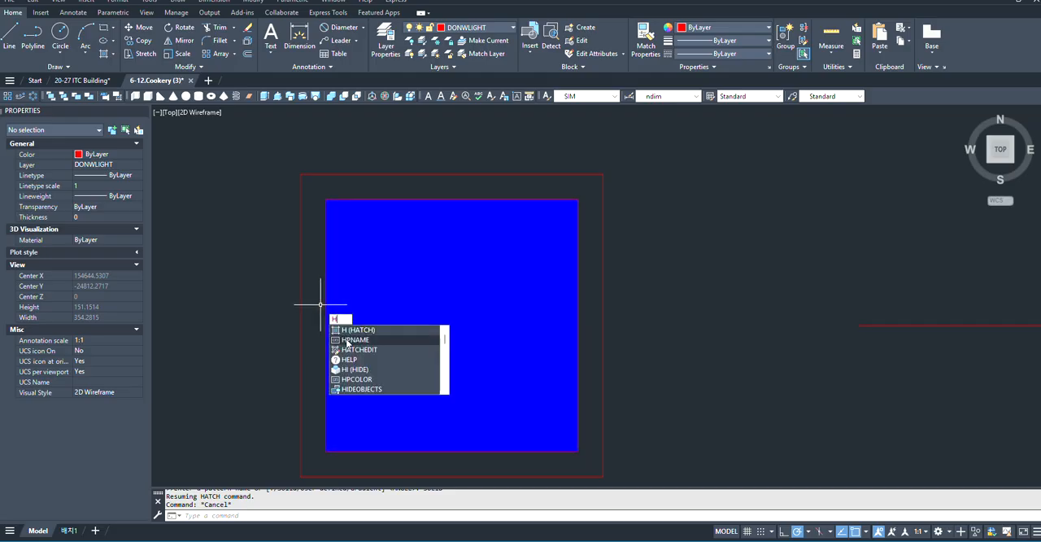
key("Return")
scroll(557, 187, "down", 2)
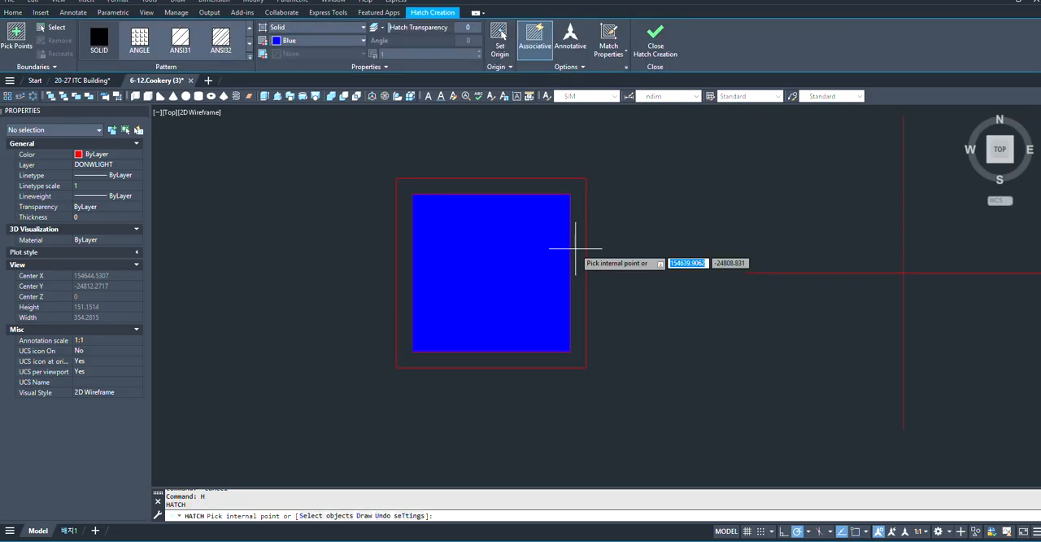
left_click(404, 329)
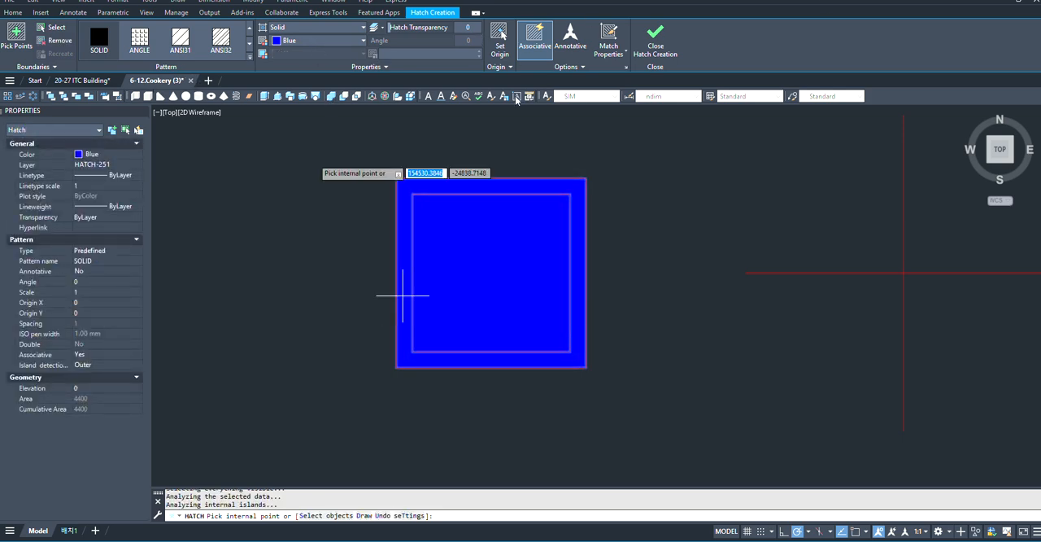
key("Escape")
- Change the colour of the hatch in the band between the squares to grey
left_click(403, 202)
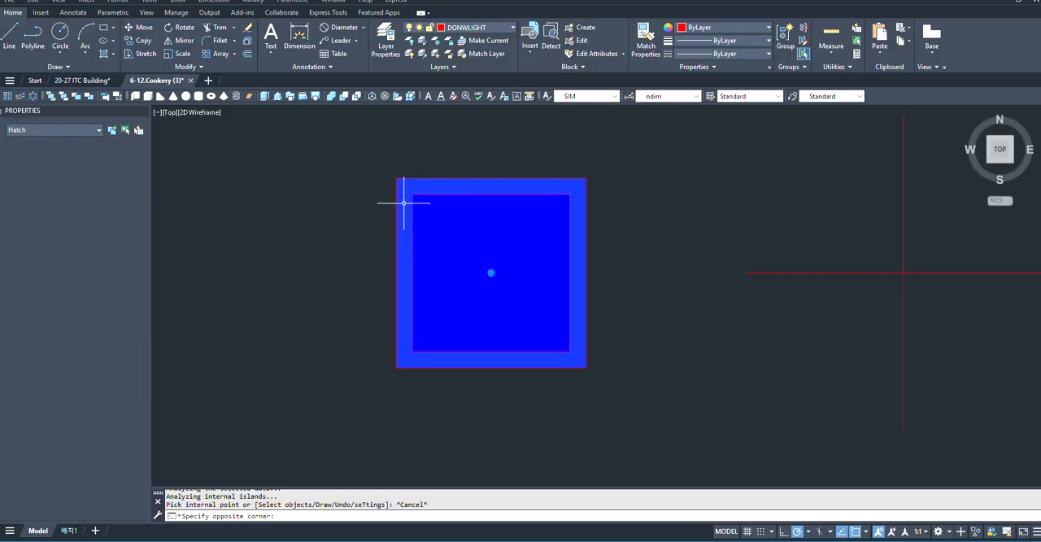
left_click(382, 158)
left_click(316, 40)
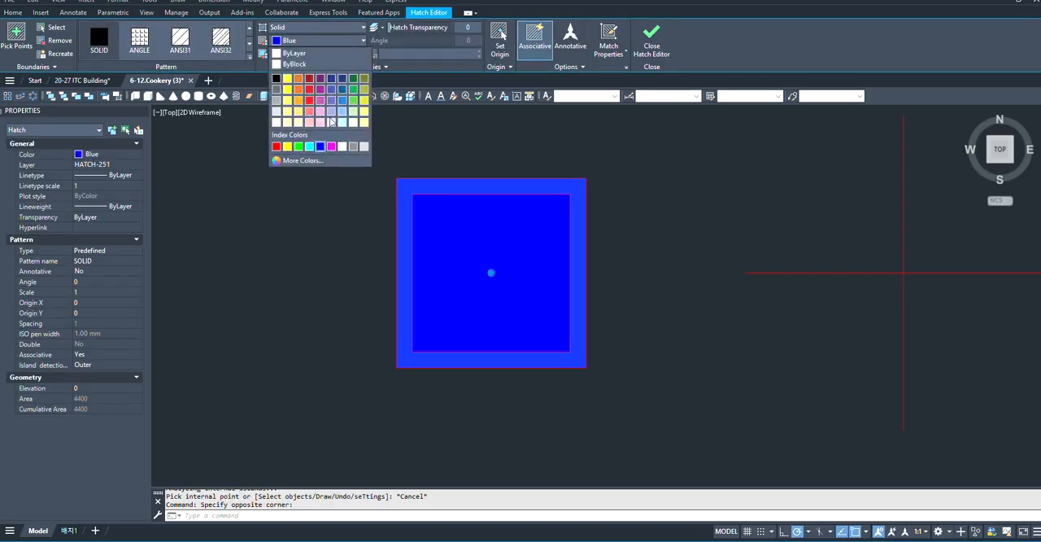
left_click(354, 147)
scroll(358, 294, "down", 4)
key("Escape")
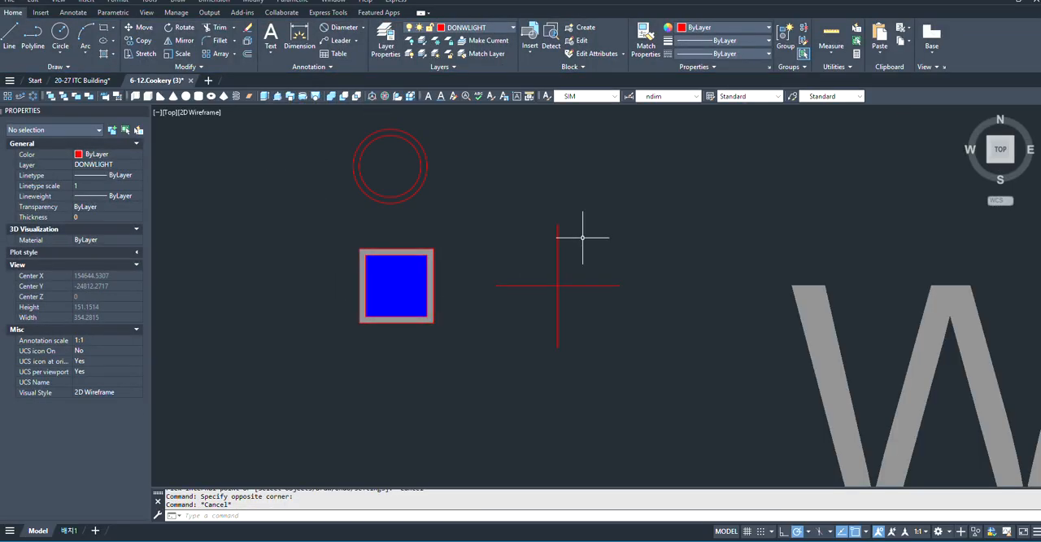
- Move the four cross lines about 261 straight left so they meet at the centre of the hatched double square
left_click(648, 225)
left_click(546, 334)
type("m")
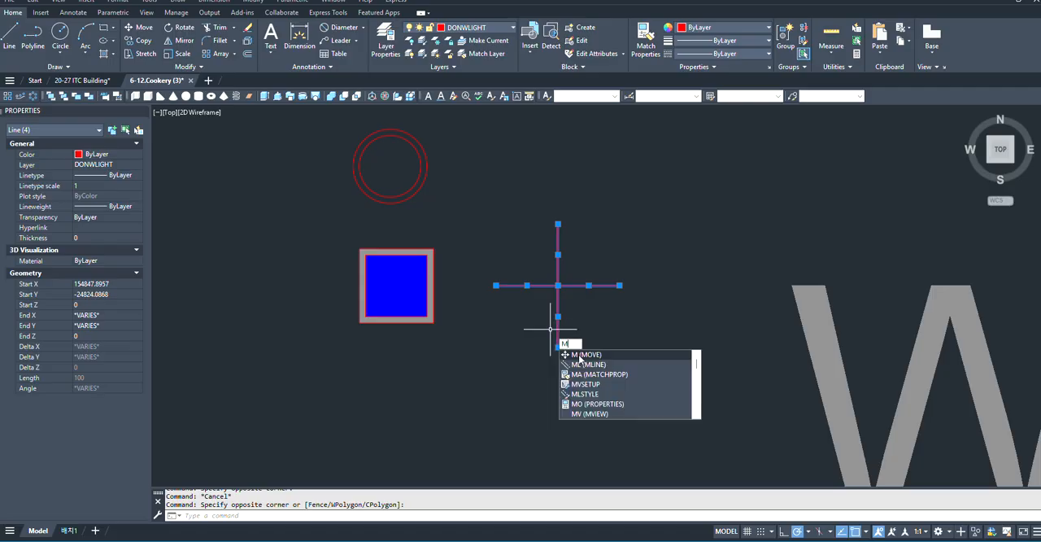
key("Return")
scroll(571, 319, "up", 3)
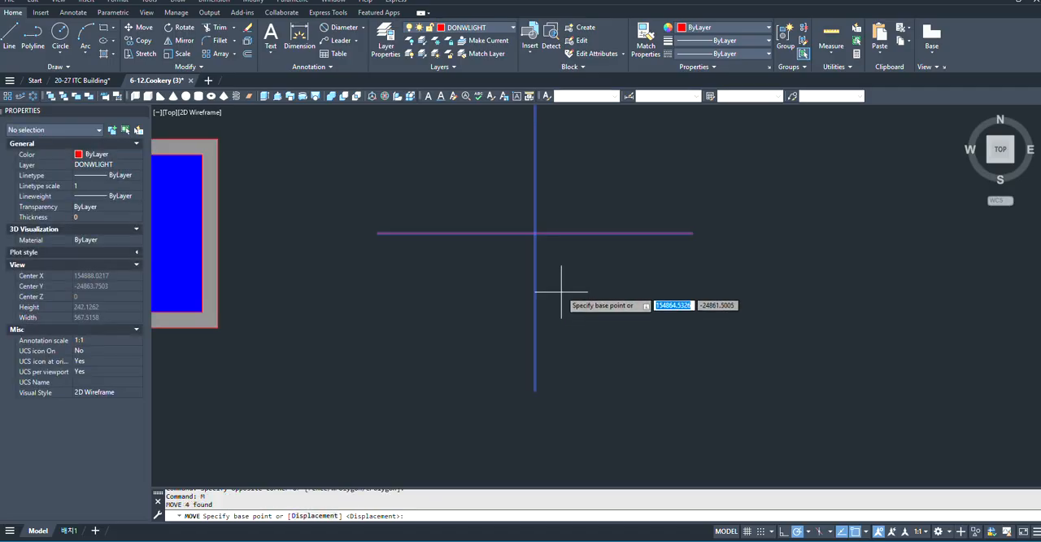
left_click(535, 233)
scroll(561, 250, "down", 3)
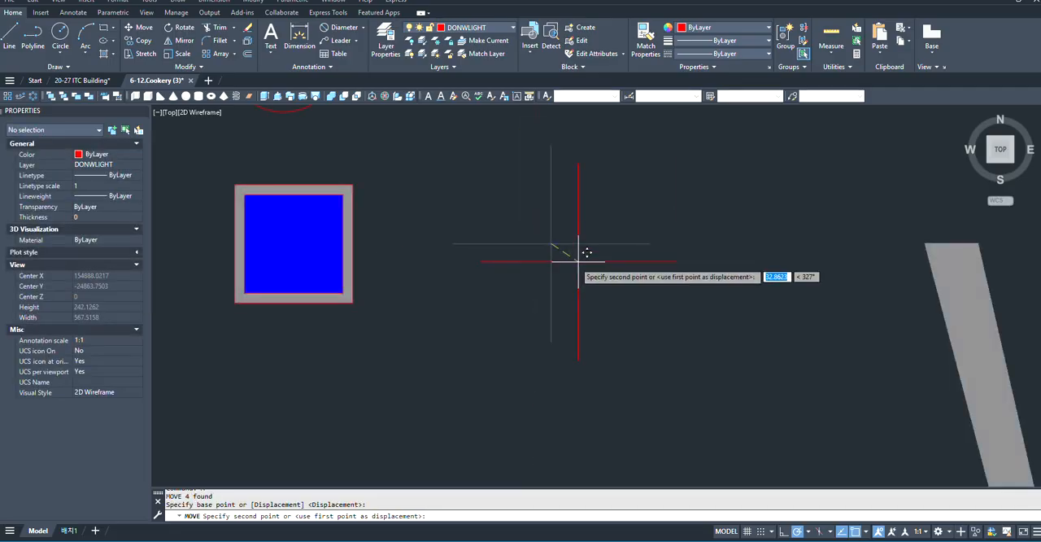
scroll(183, 237, "up", 4)
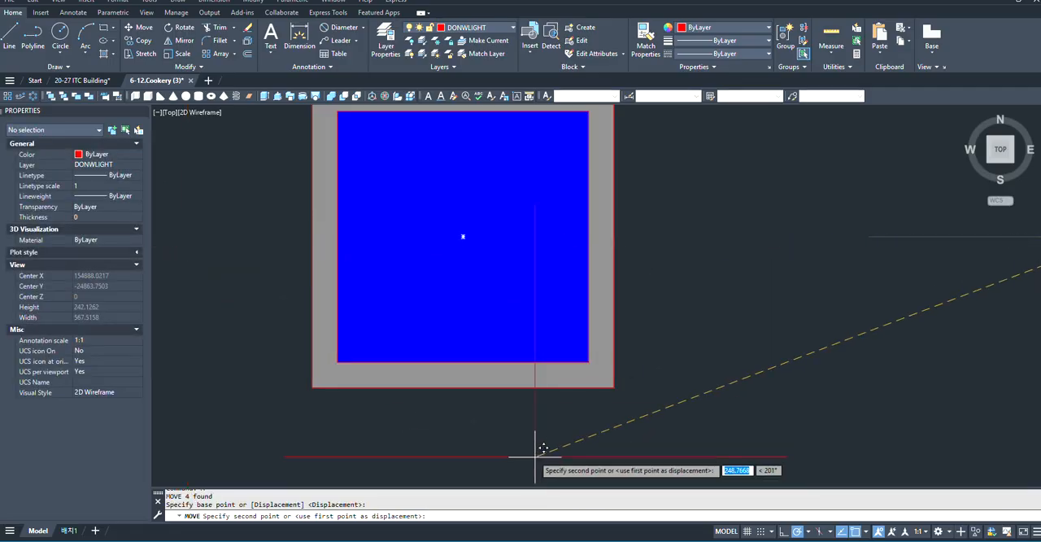
left_click(464, 234)
scroll(488, 321, "down", 3)
key("Escape")
- Try to define the crossed square symbol as a block named 100x100 DL with its base point at the cross centre
scroll(529, 366, "down", 4)
left_click(616, 330)
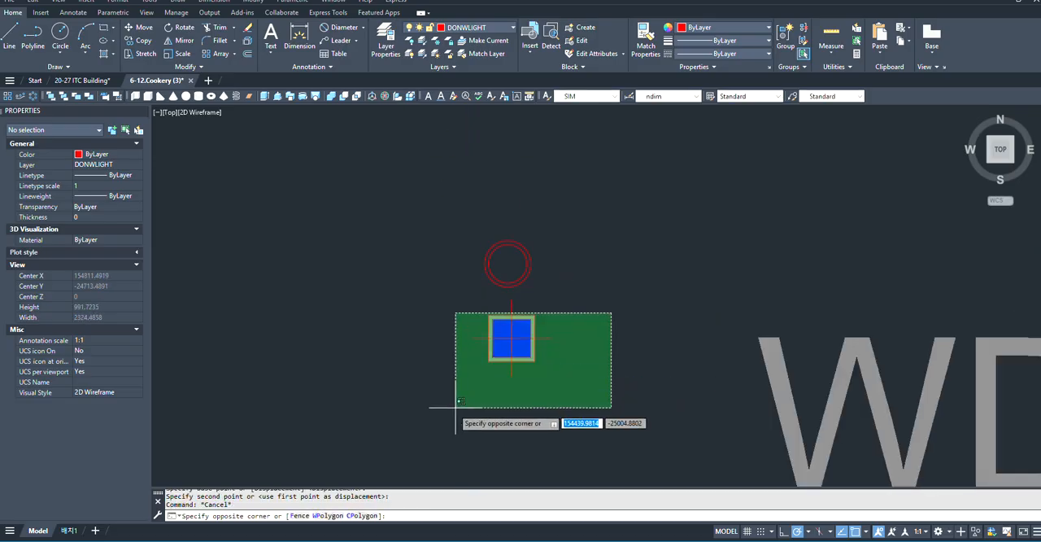
left_click(455, 414)
scroll(506, 395, "up", 4)
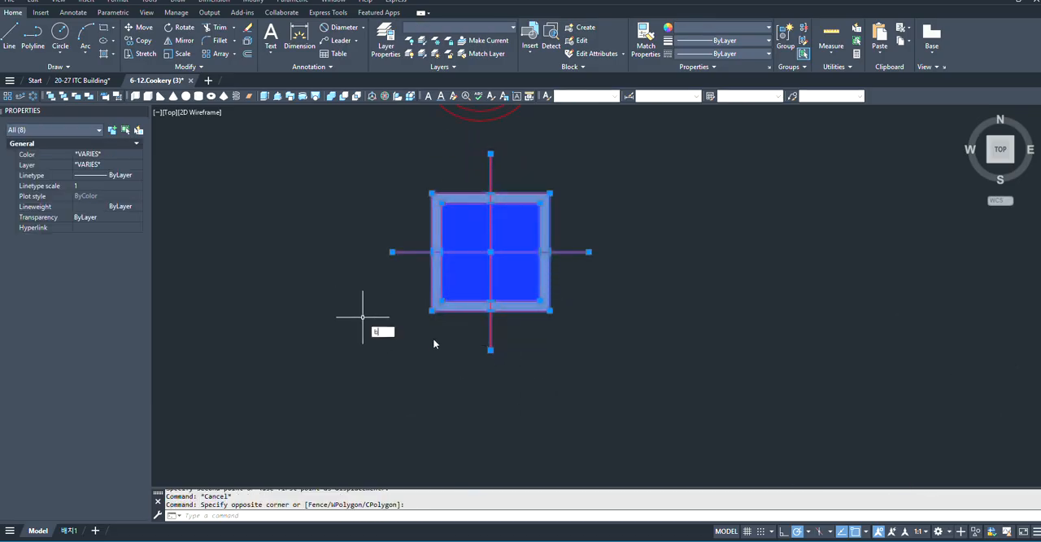
key("Return")
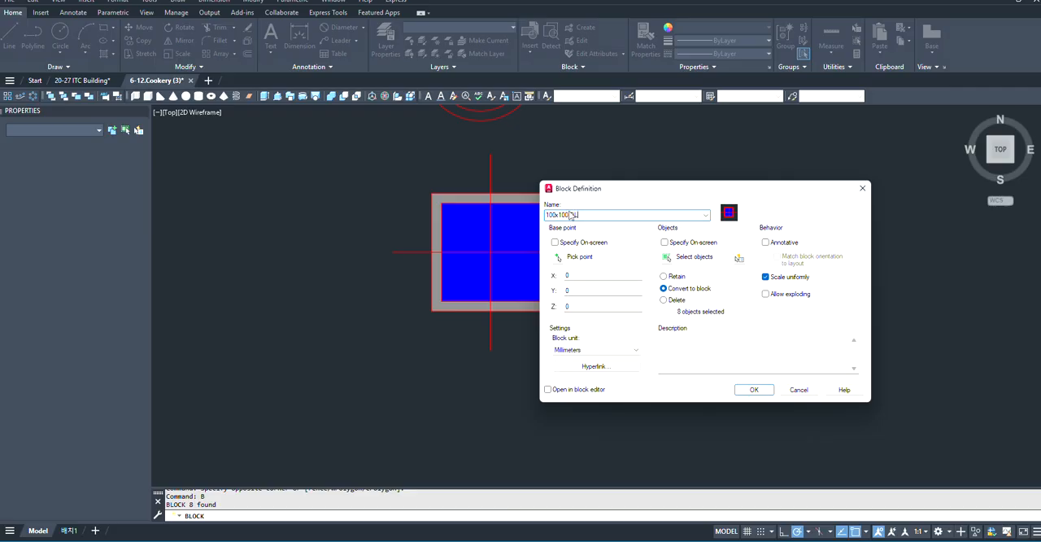
left_click(557, 258)
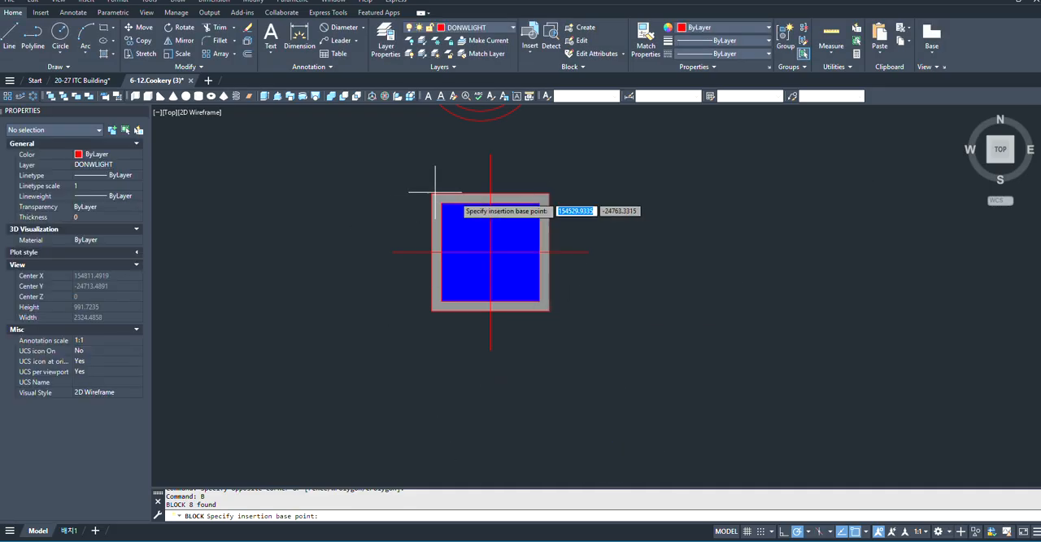
left_click(490, 252)
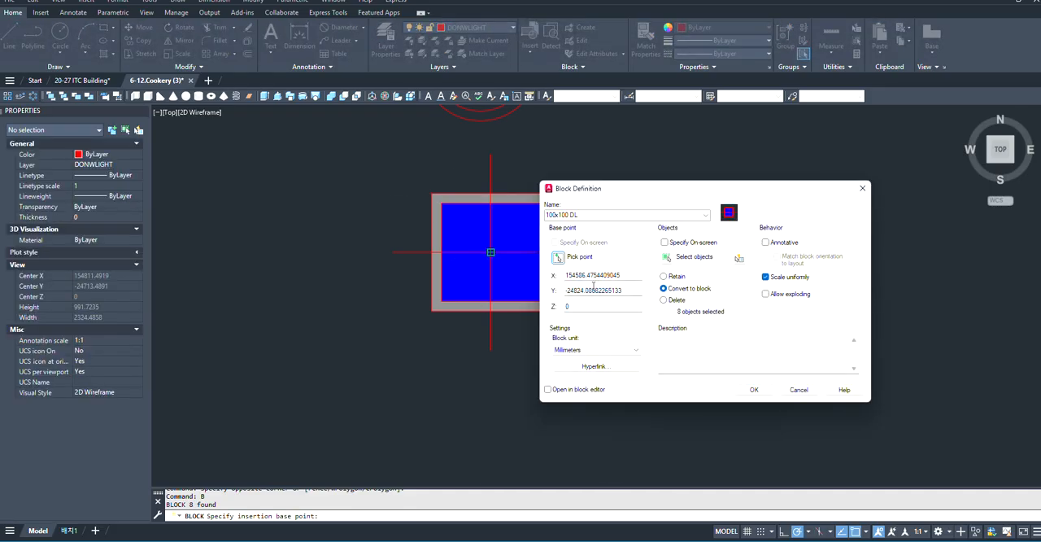
left_click(753, 391)
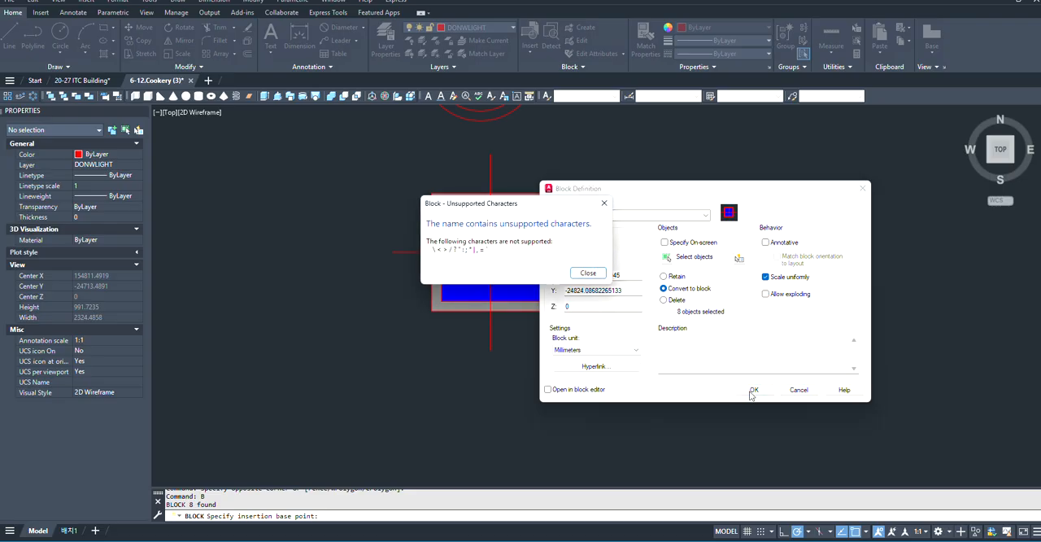
left_click(598, 275)
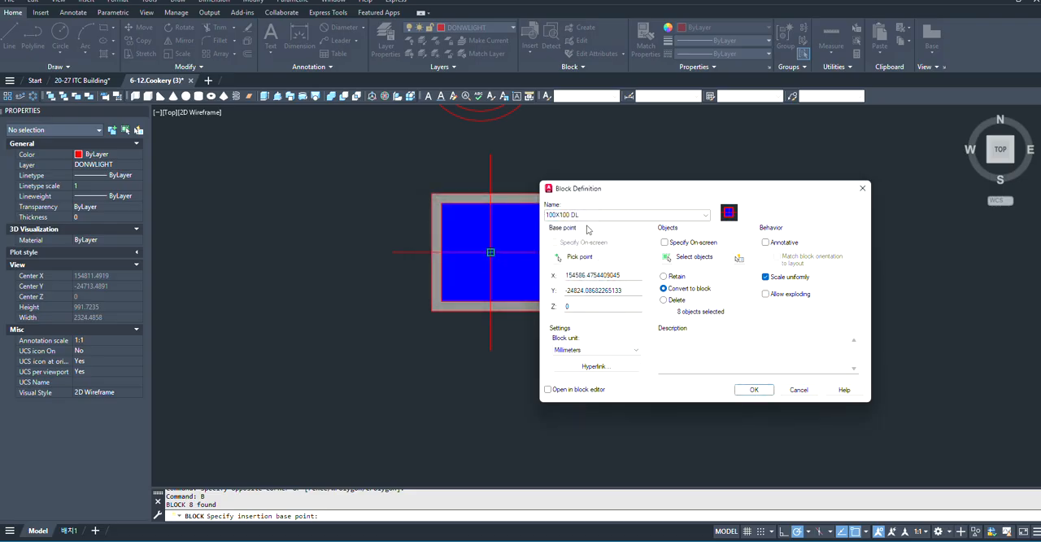
- Try to define a block named 100x100DL in millimetres with its base point at the cross centre of the square
scroll(566, 221, "down", 1)
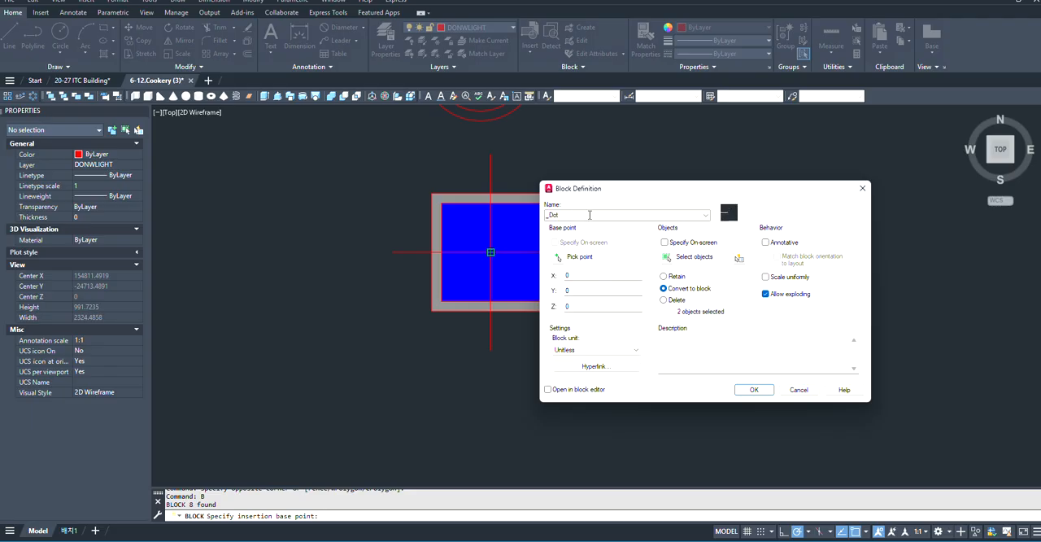
scroll(591, 215, "down", 2)
scroll(589, 216, "up", 2)
left_click(687, 214)
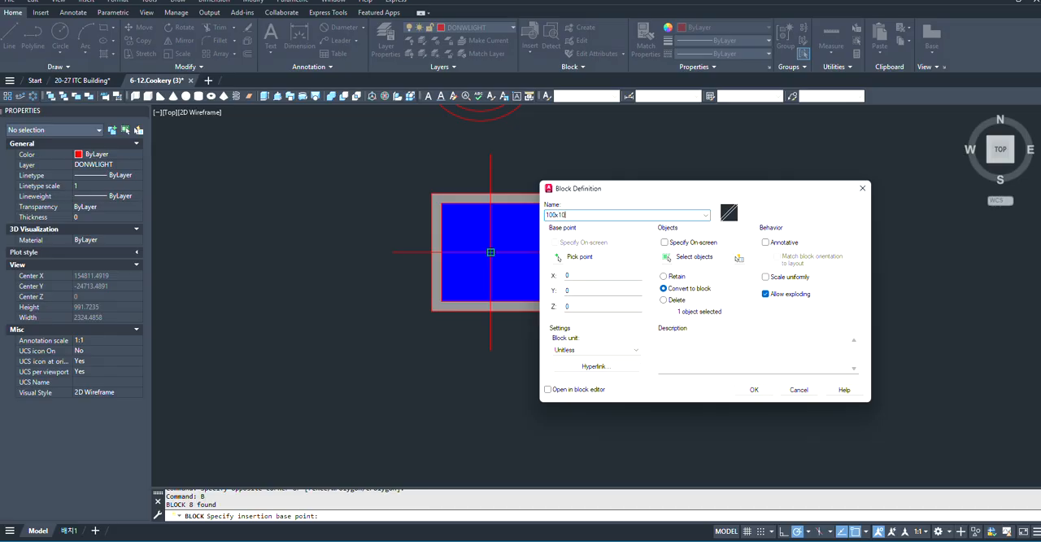
left_click(558, 257)
left_click(490, 252)
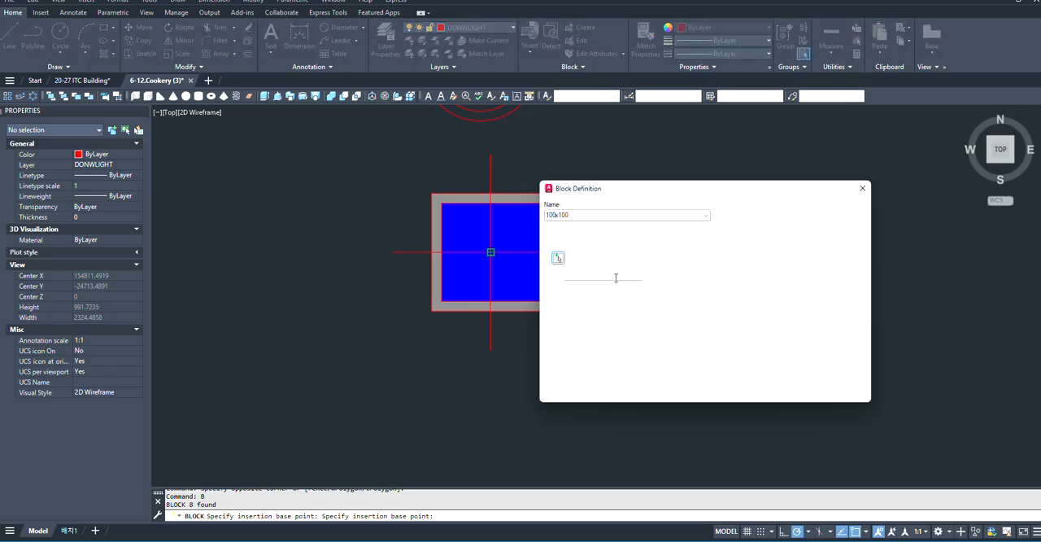
left_click(586, 214)
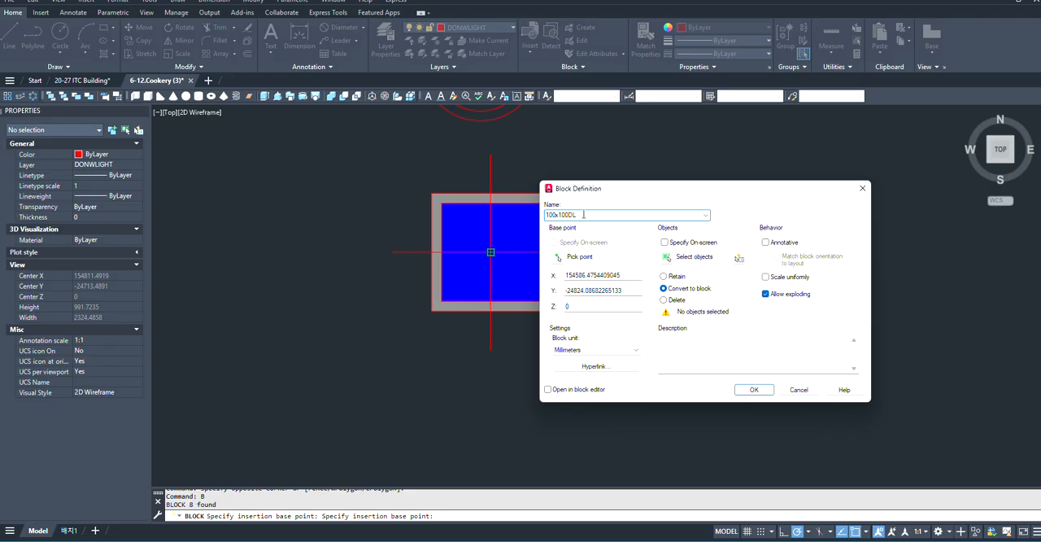
left_click(754, 390)
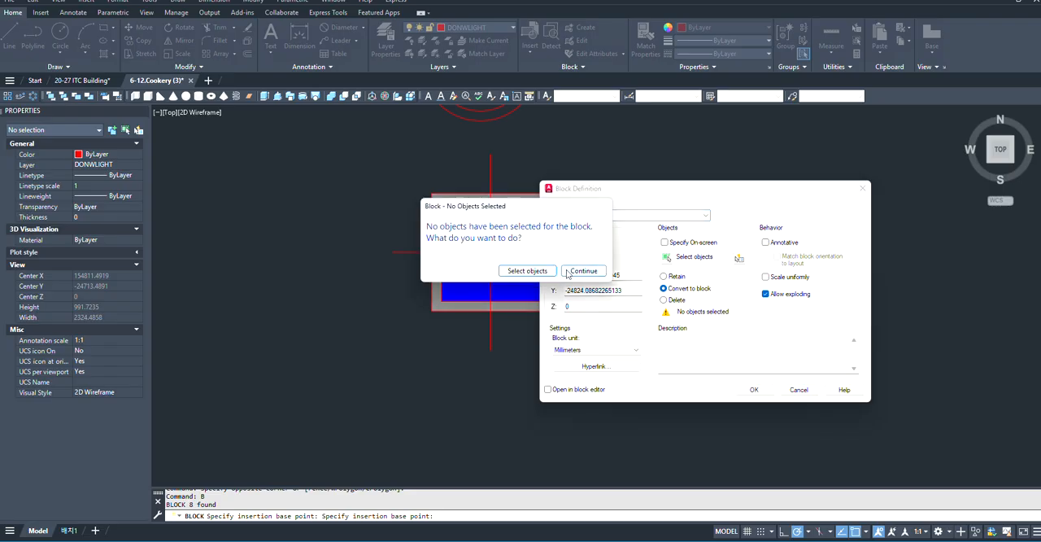
left_click(527, 271)
left_click(483, 314)
scroll(508, 274, "up", 2)
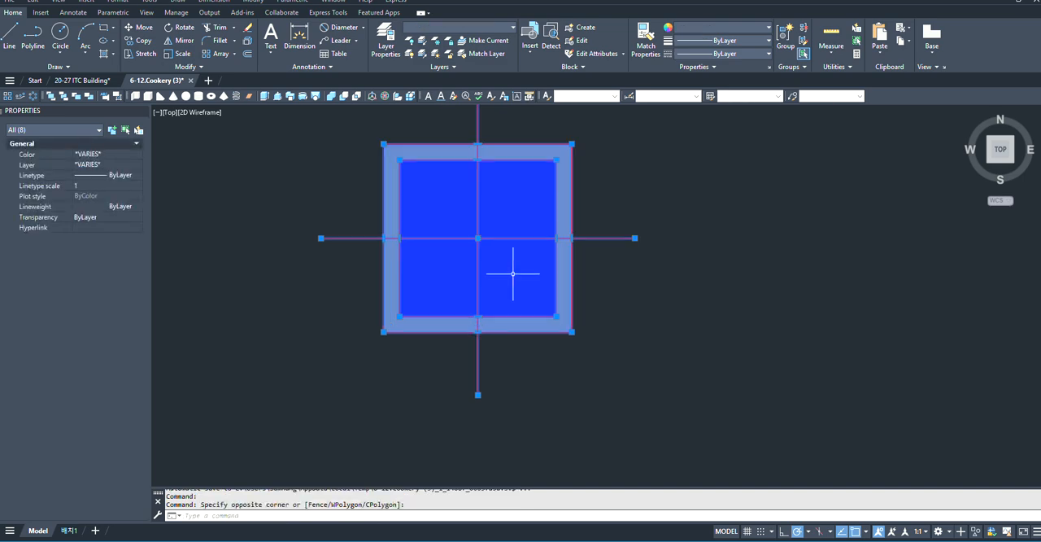
- Make the whole crossed and hatched square symbol the block 100X100DL, redefining the existing block of that name
key("Escape")
left_click(699, 177)
left_click(300, 396)
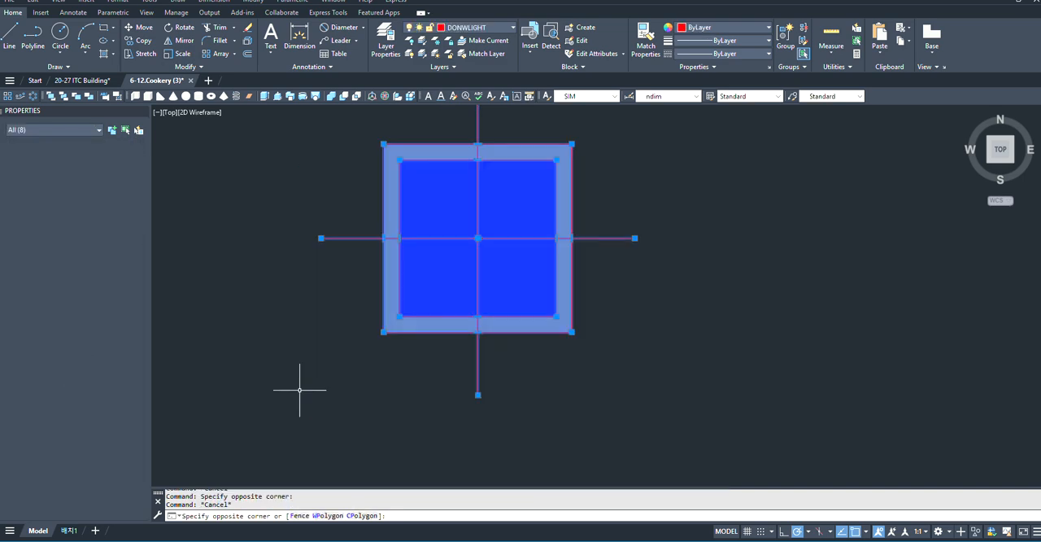
type("b")
key("Return")
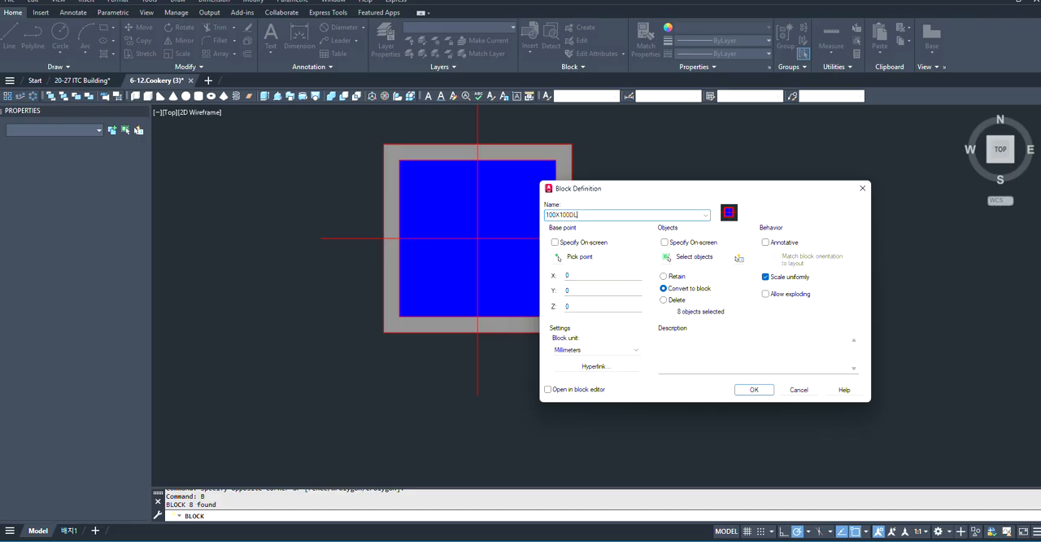
left_click(753, 390)
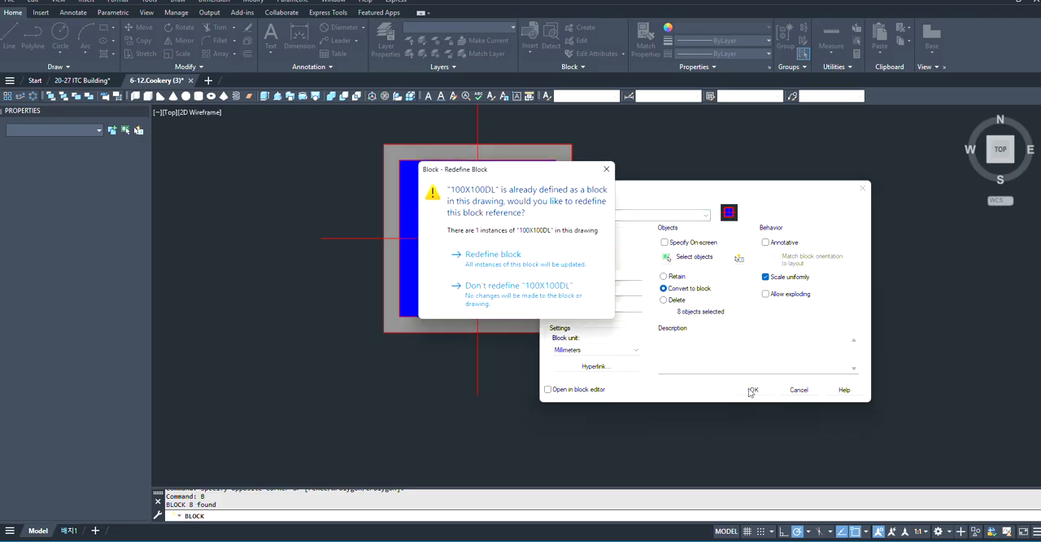
left_click(518, 268)
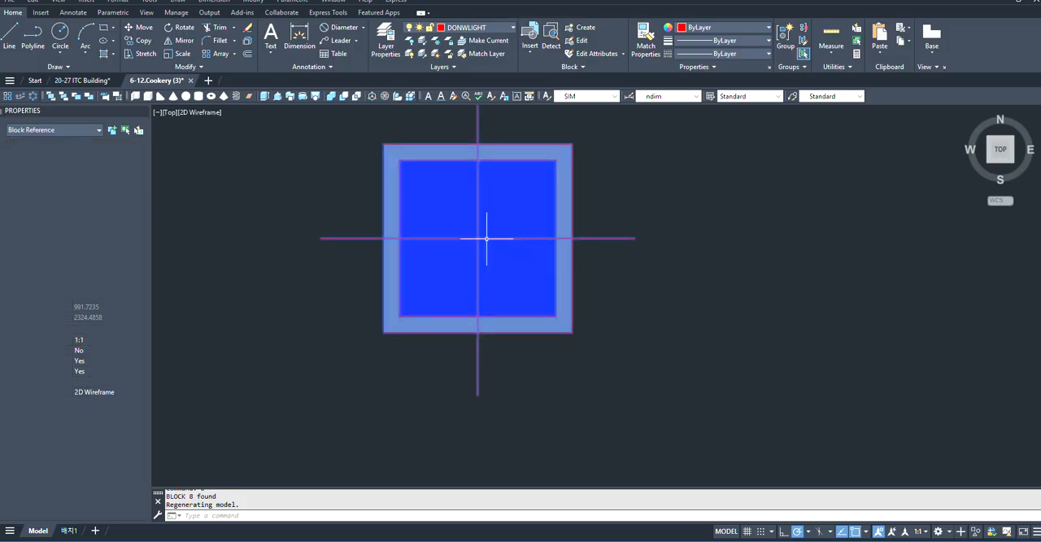
scroll(486, 328, "down", 3)
key("Escape")
left_click(562, 269)
left_click(468, 334)
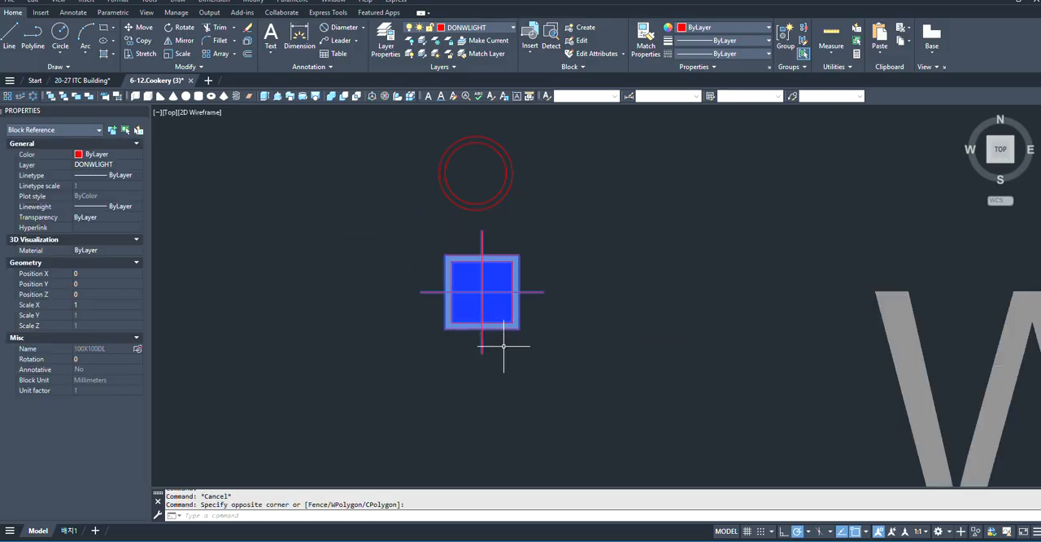
type("m")
key("Escape")
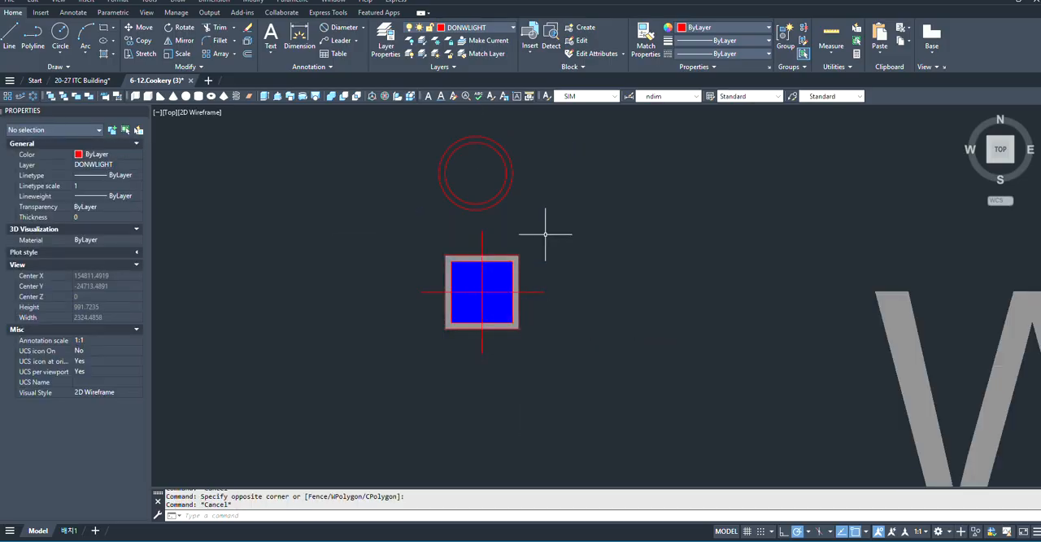
- Fill the inner circle of the round downlight symbol with a solid blue hatch
middle_click_drag(456, 159, 466, 216)
scroll(466, 221, "up", 2)
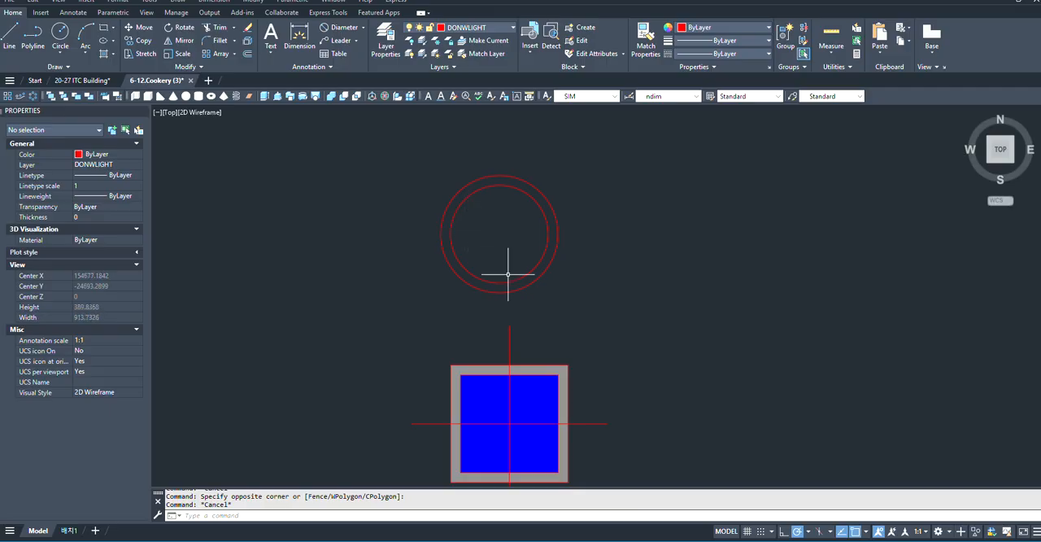
scroll(507, 274, "down", 2)
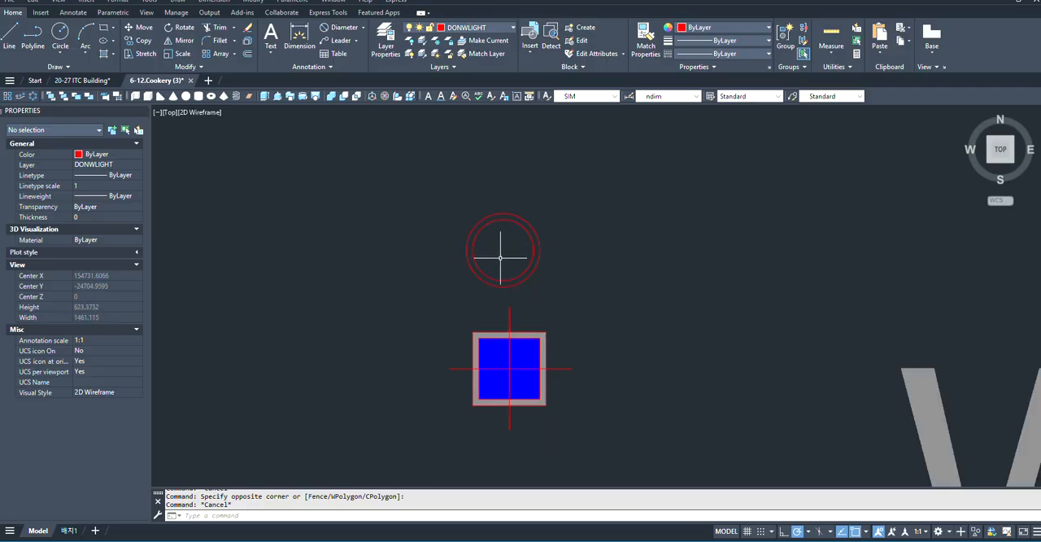
scroll(501, 259, "up", 2)
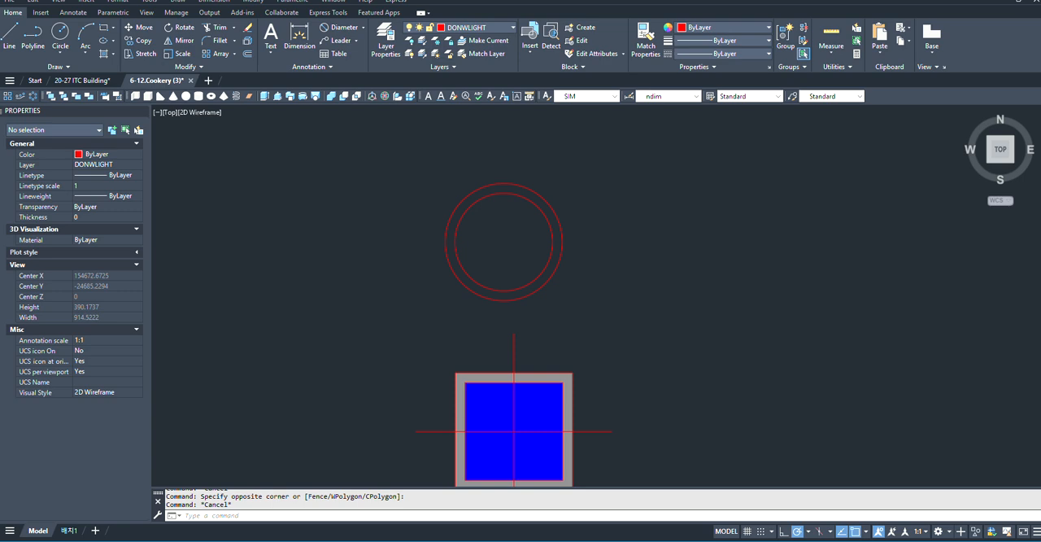
type("h")
key("Return")
left_click(509, 245)
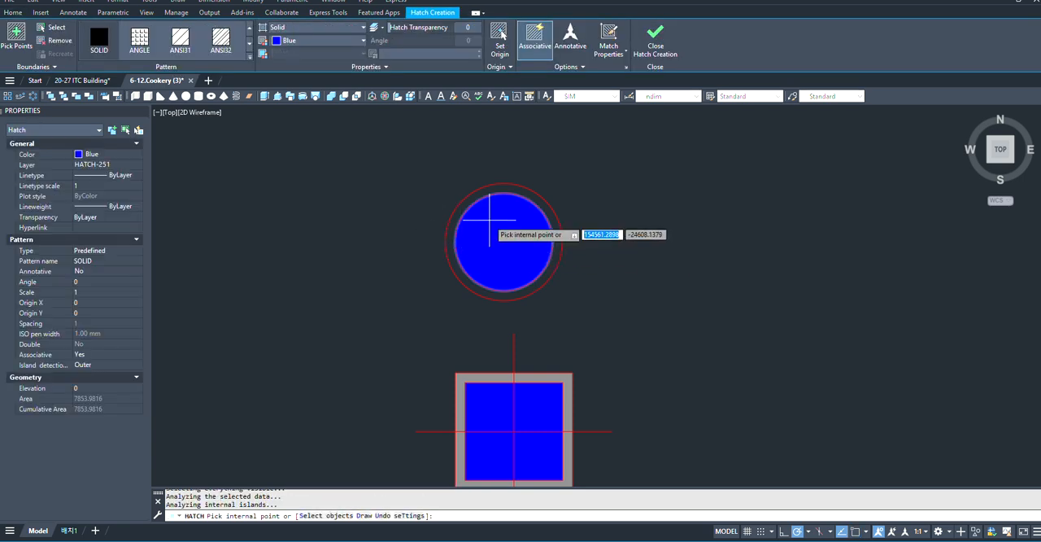
scroll(489, 220, "up", 2)
key("Escape")
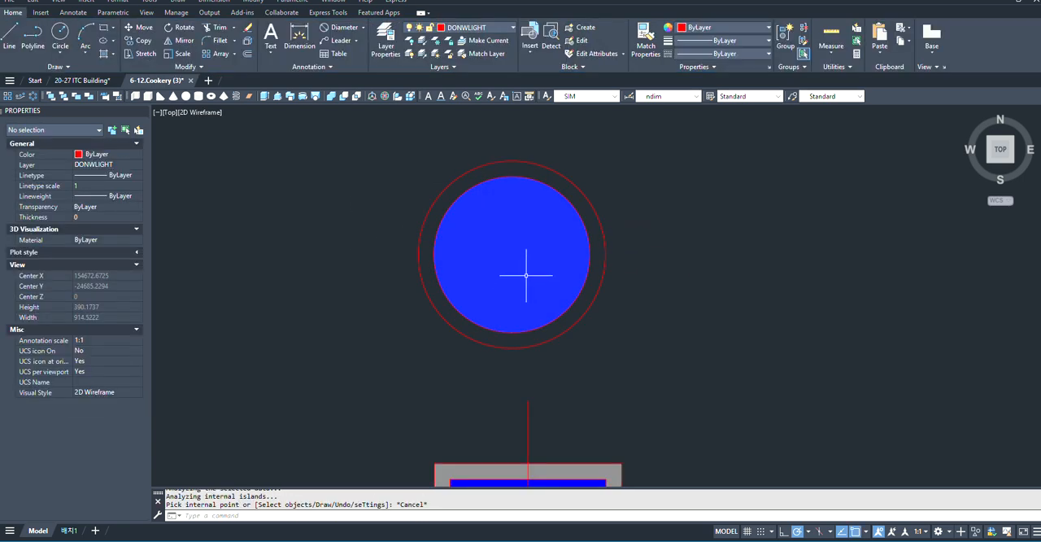
- Draw a 100 long line straight up from the centre of the round downlight symbol
type("l")
key("Return")
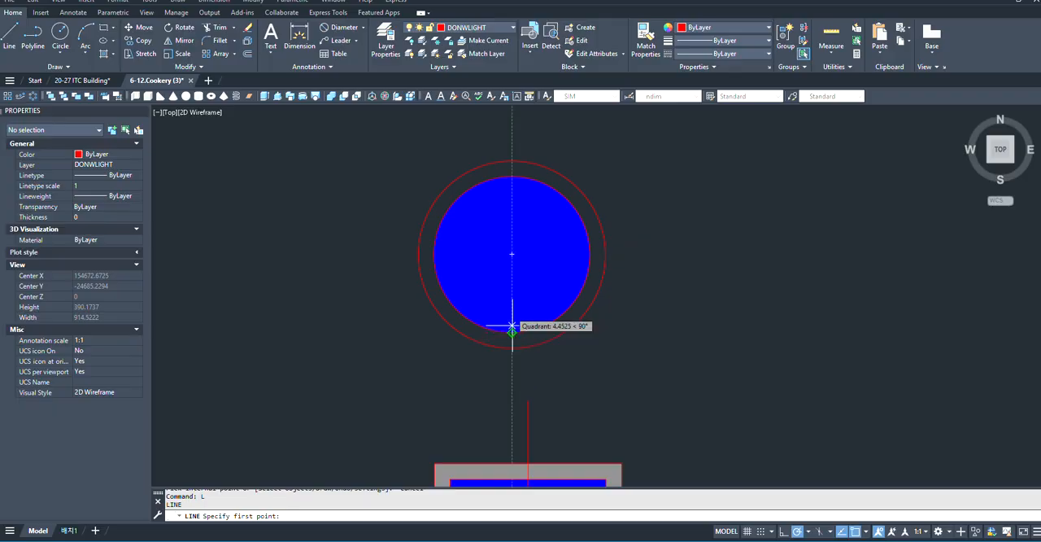
left_click(511, 254)
scroll(516, 309, "down", 5)
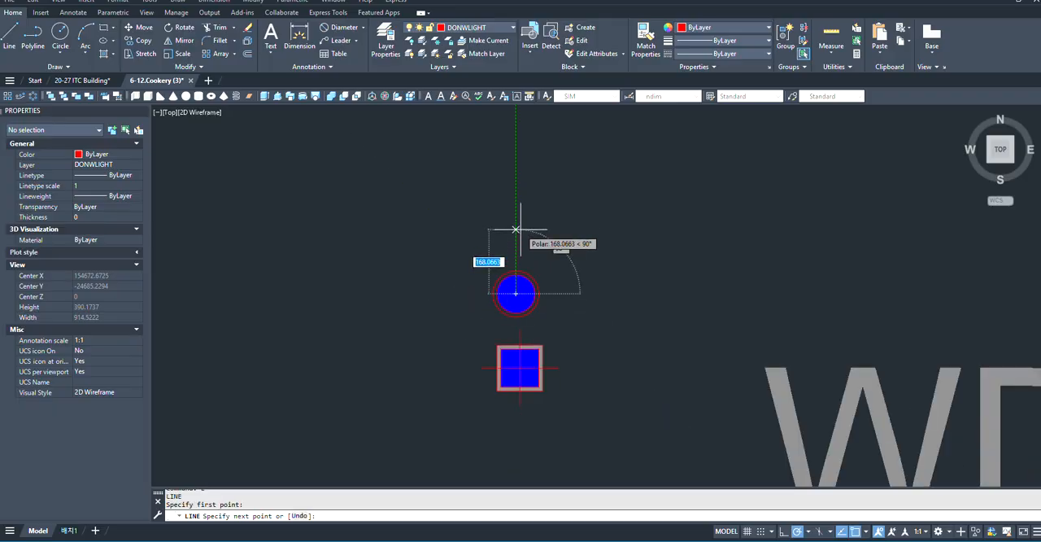
scroll(515, 240, "up", 2)
type("10")
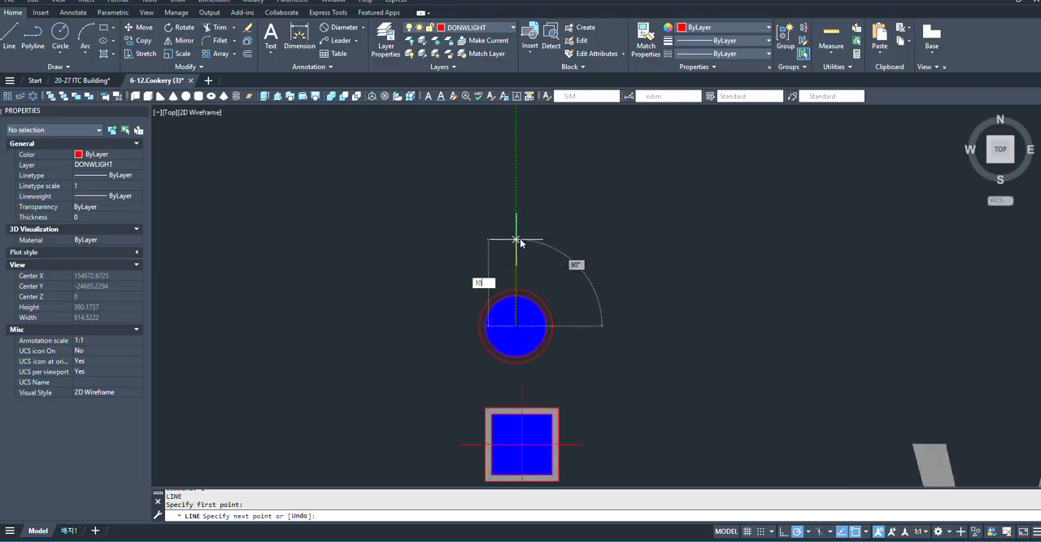
type("0")
key("Return")
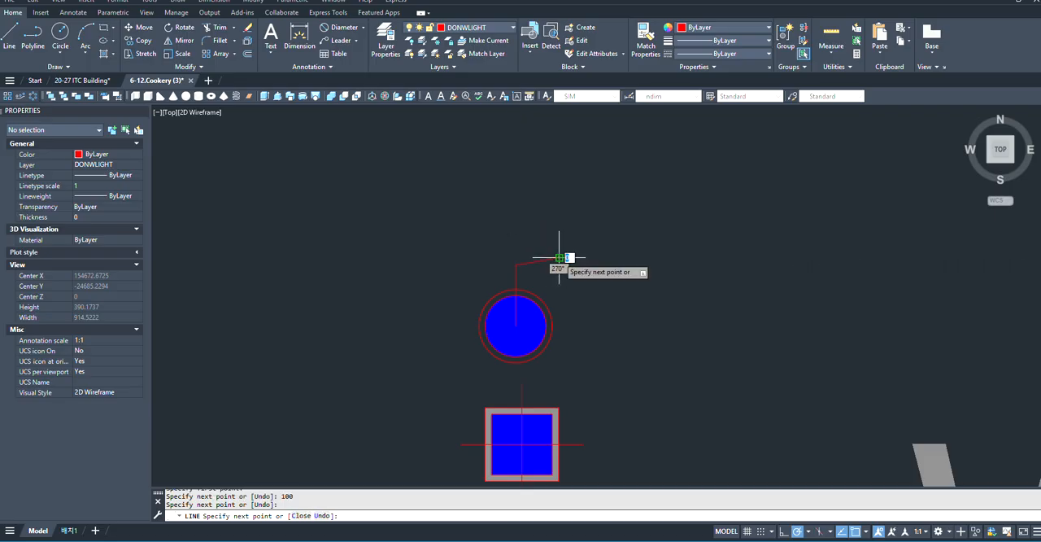
key("Escape")
- Erase the stray slanted line attached to the upper end of the vertical line
left_click(558, 243)
left_click(533, 284)
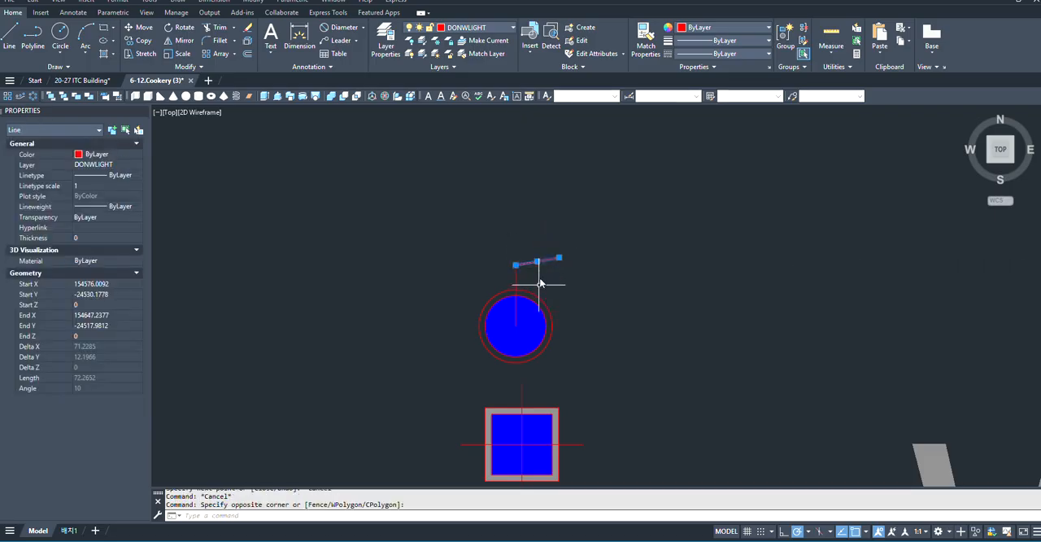
type("e")
key("Return")
- Mirror the vertical line of the round downlight symbol about a horizontal axis through the circle's centre, keeping the original line
left_click(553, 267)
left_click(499, 269)
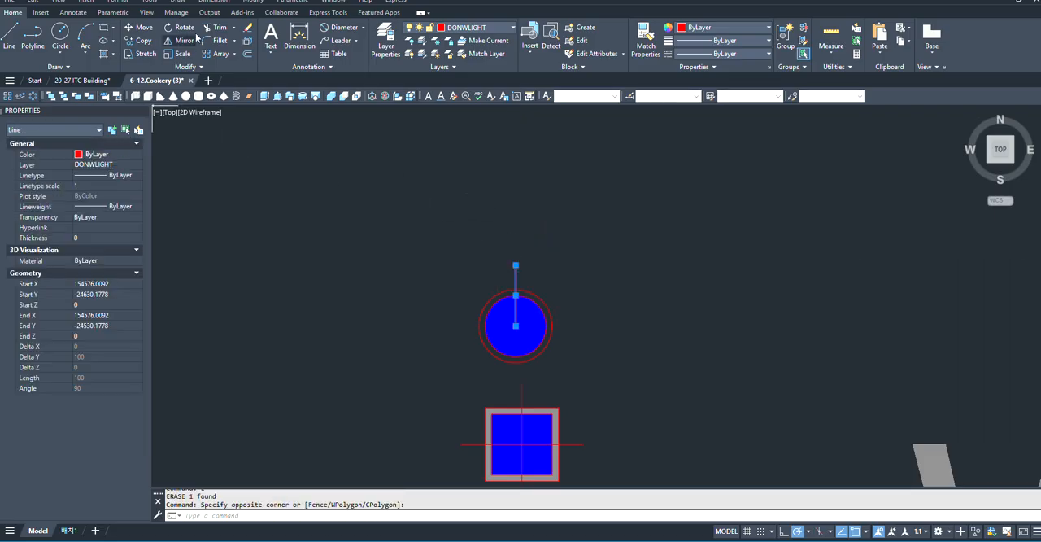
left_click(181, 53)
scroll(456, 310, "up", 2)
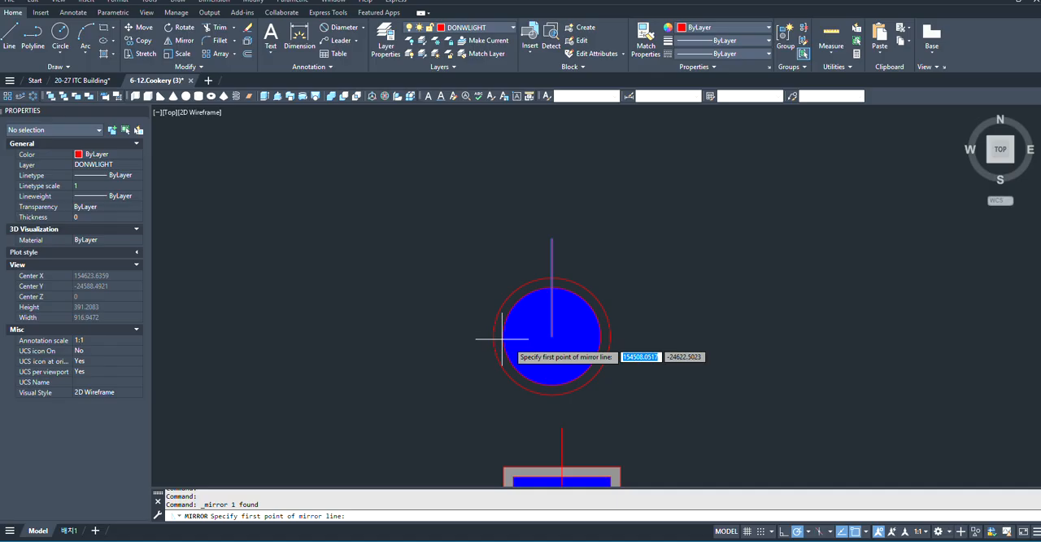
left_click(552, 336)
scroll(552, 331, "down", 3)
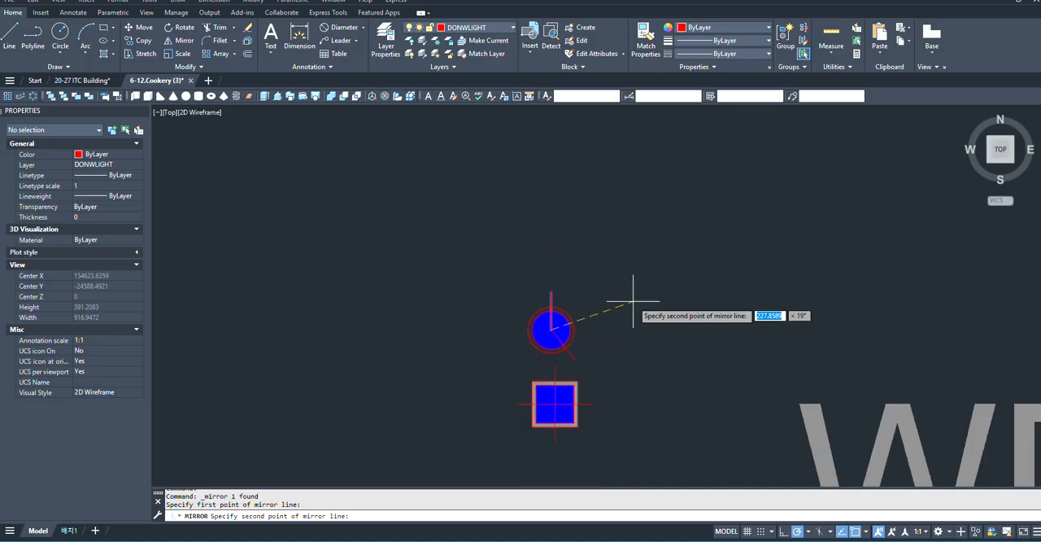
left_click(644, 330)
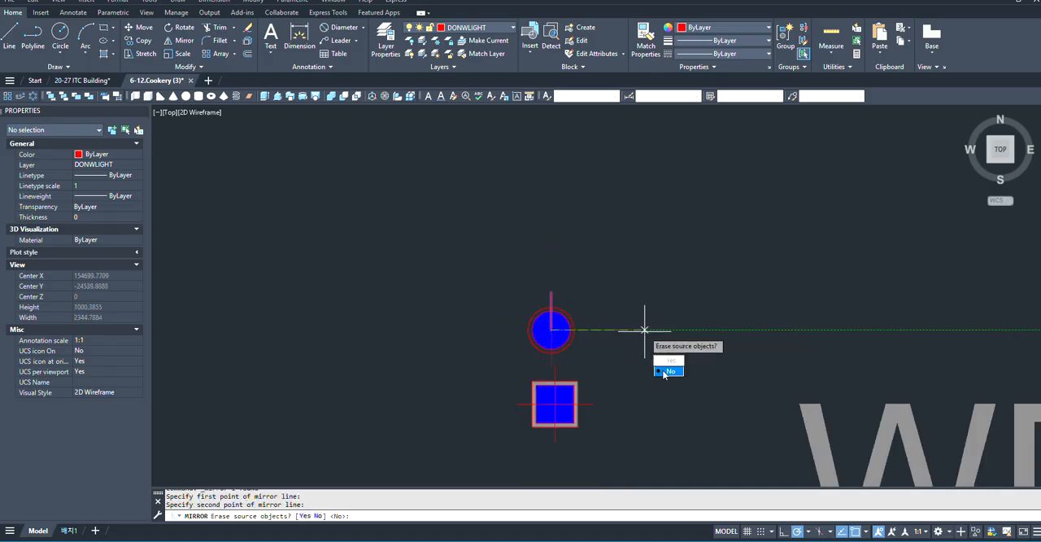
key("Return")
scroll(553, 330, "up", 5)
scroll(476, 223, "down", 2)
scroll(536, 330, "up", 2)
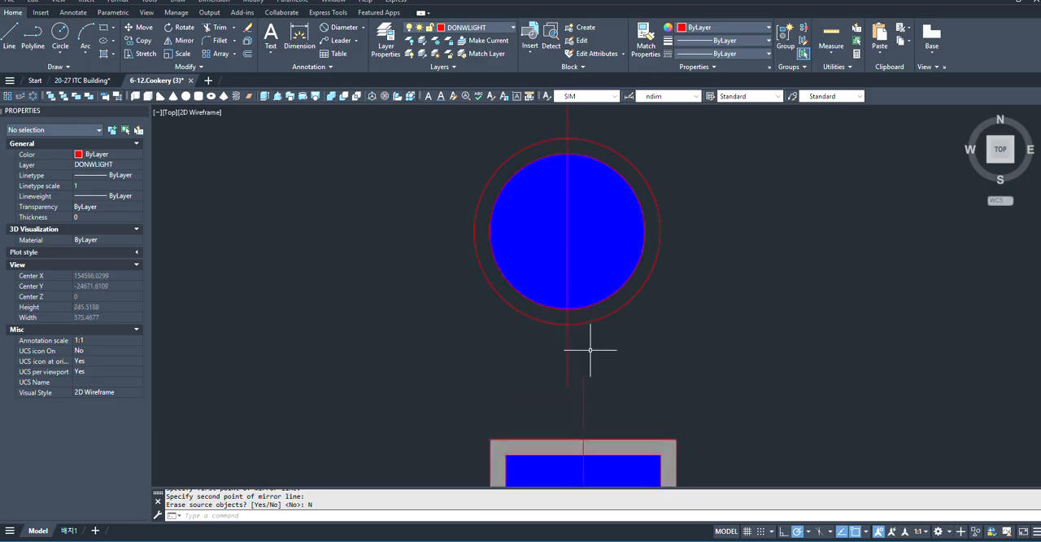
- Mirror both vertical lines about a 315° diagonal axis through the circle's centre, keeping the originals, to complete the cross
left_click(593, 349)
left_click(548, 353)
left_click(651, 122)
left_click(538, 129)
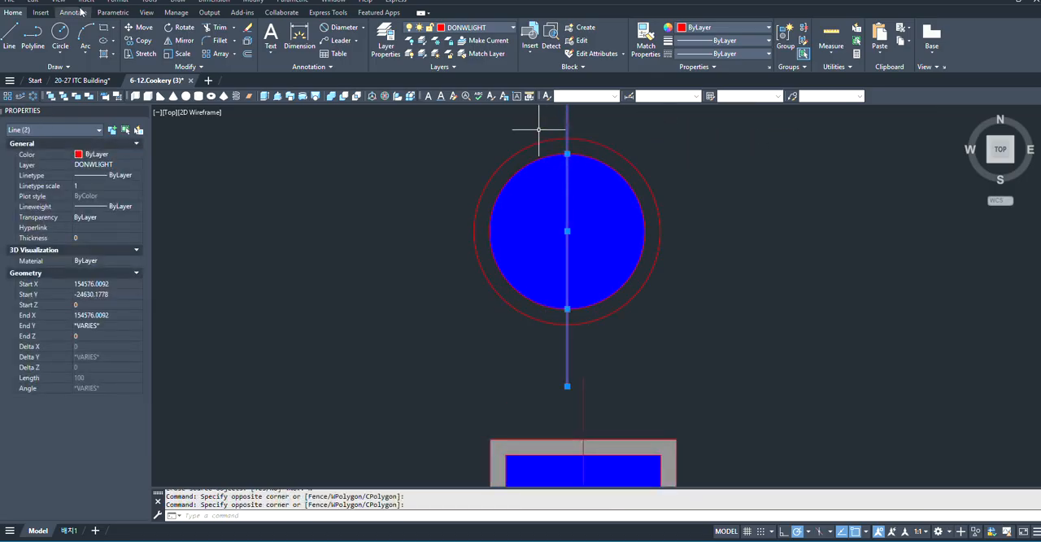
left_click(185, 42)
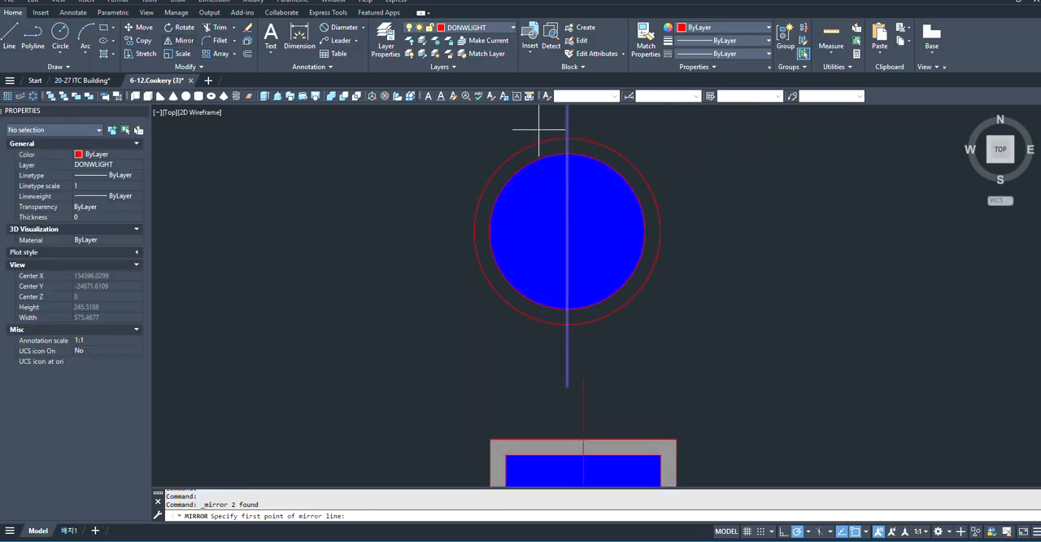
left_click(567, 232)
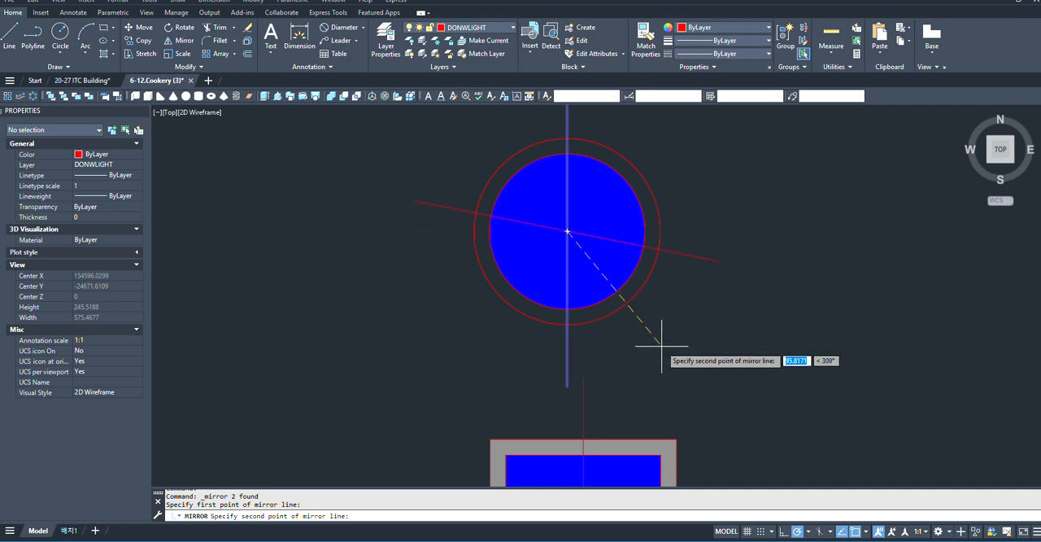
left_click(702, 368)
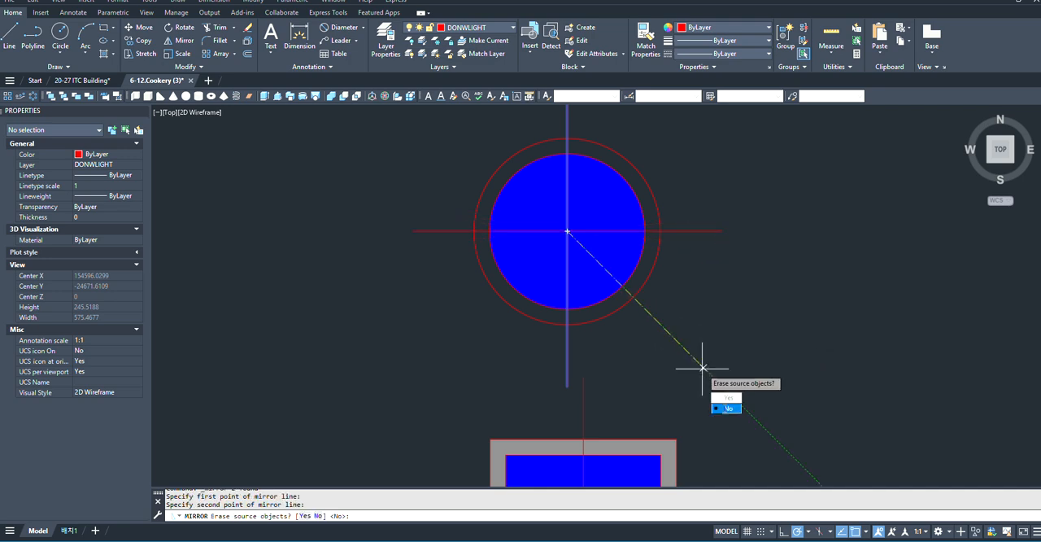
key("Return")
scroll(471, 333, "down", 4)
scroll(534, 335, "up", 5)
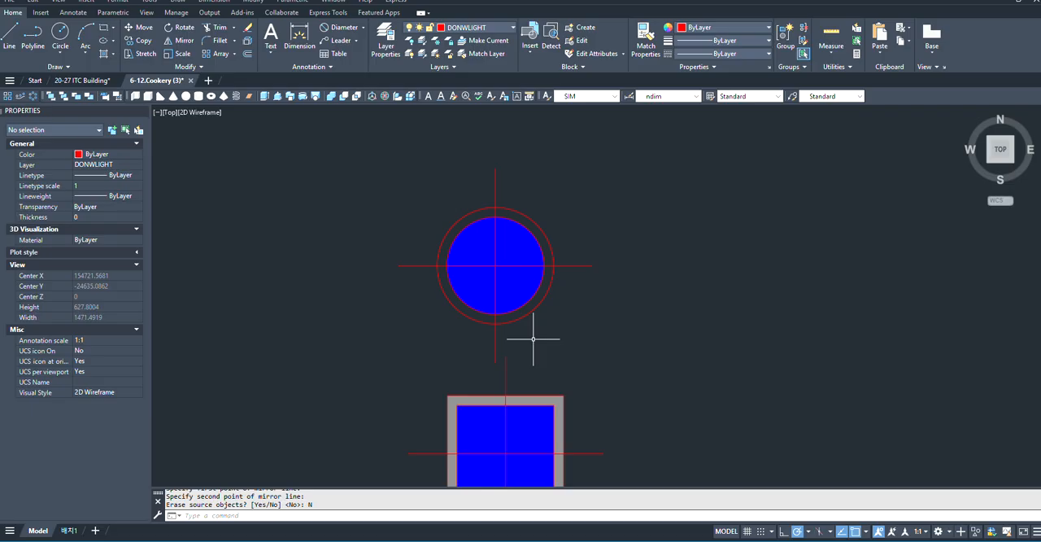
- Make the whole crossed and hatched round symbol a block named R55DL, in millimetres and scaled uniformly
left_click(678, 186)
left_click(318, 344)
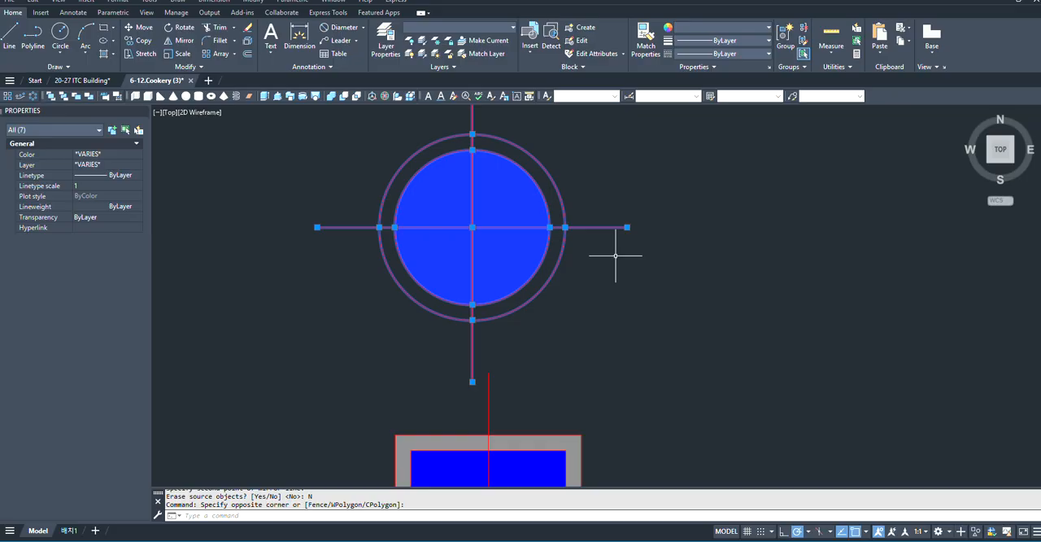
type("b")
key("Return")
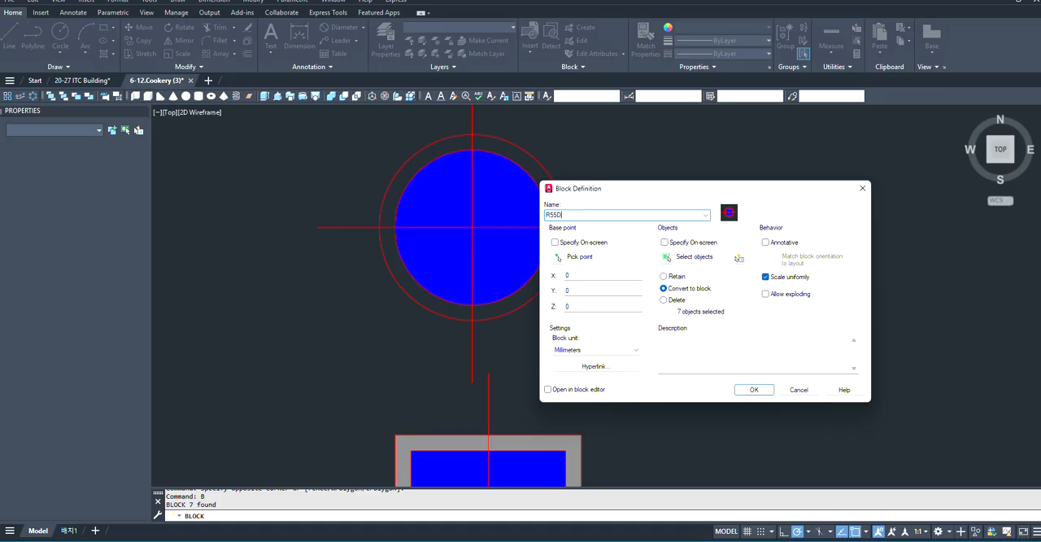
left_click(754, 390)
scroll(549, 270, "down", 5)
- Move both downlight symbols, based at the round one's centre, to the empty area outside the plan's upper-left corner
left_click(613, 213)
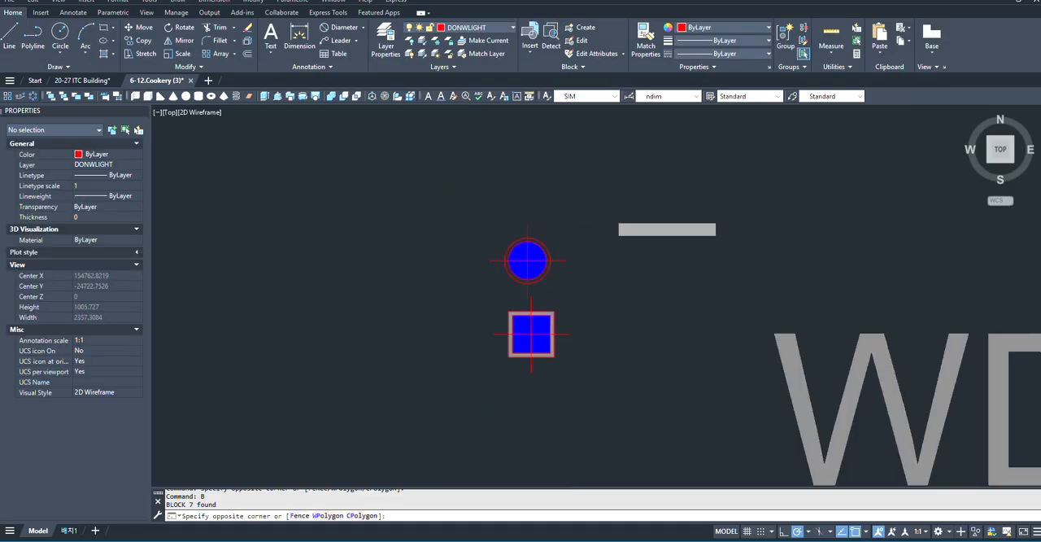
left_click(480, 437)
key("Return")
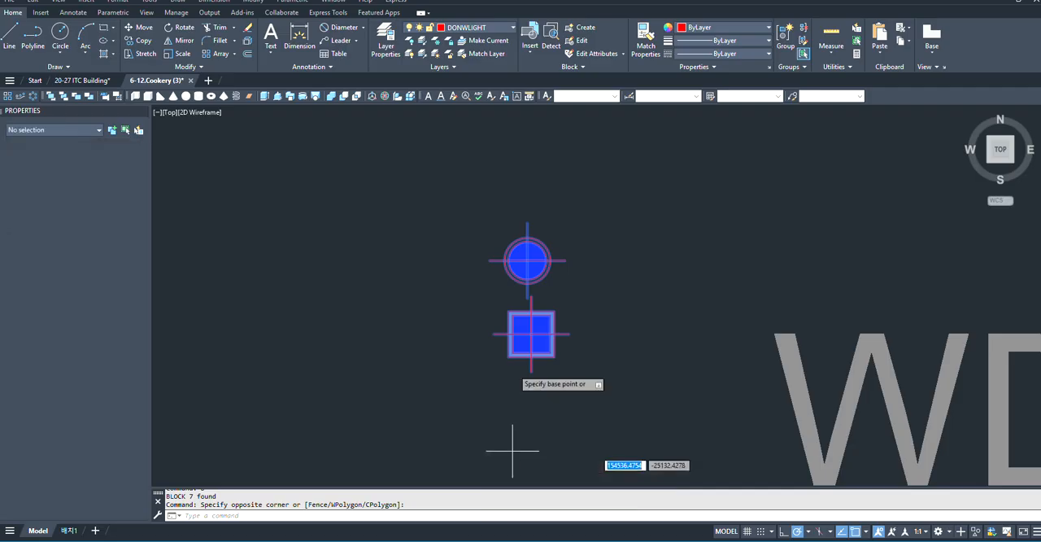
left_click(527, 260)
scroll(418, 295, "down", 5)
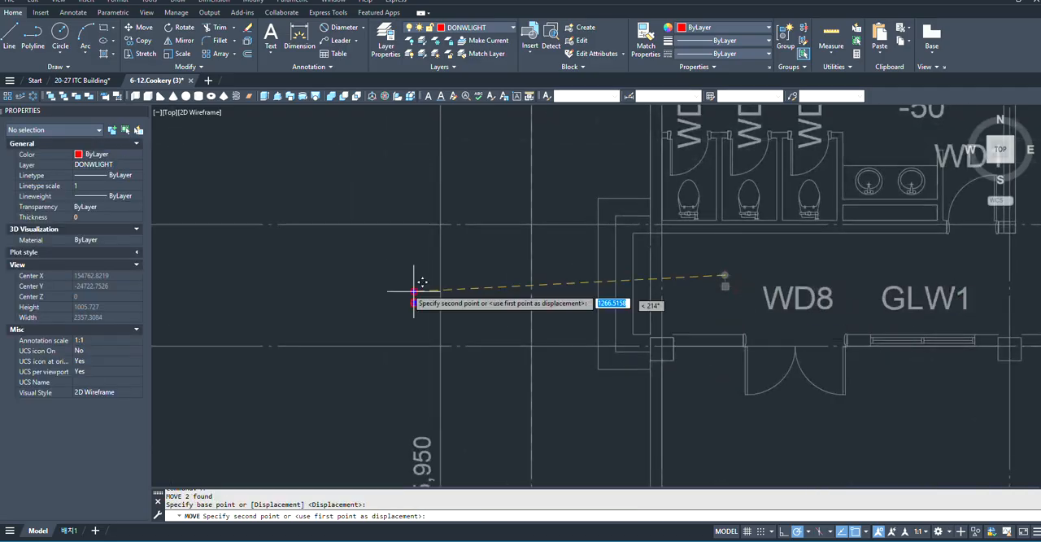
scroll(642, 252, "down", 3)
scroll(691, 256, "down", 3)
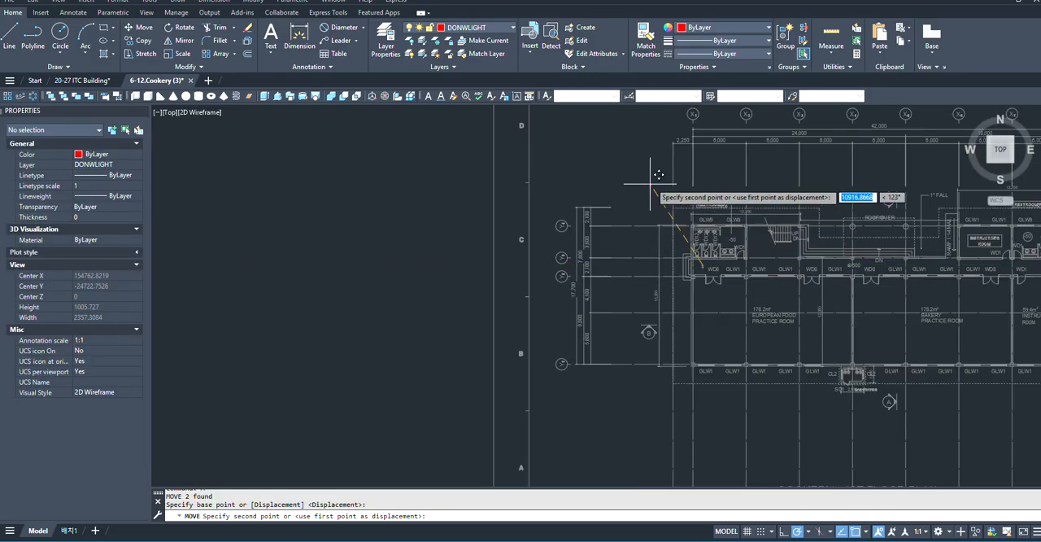
scroll(515, 276, "up", 5)
scroll(520, 211, "up", 3)
scroll(488, 269, "down", 8)
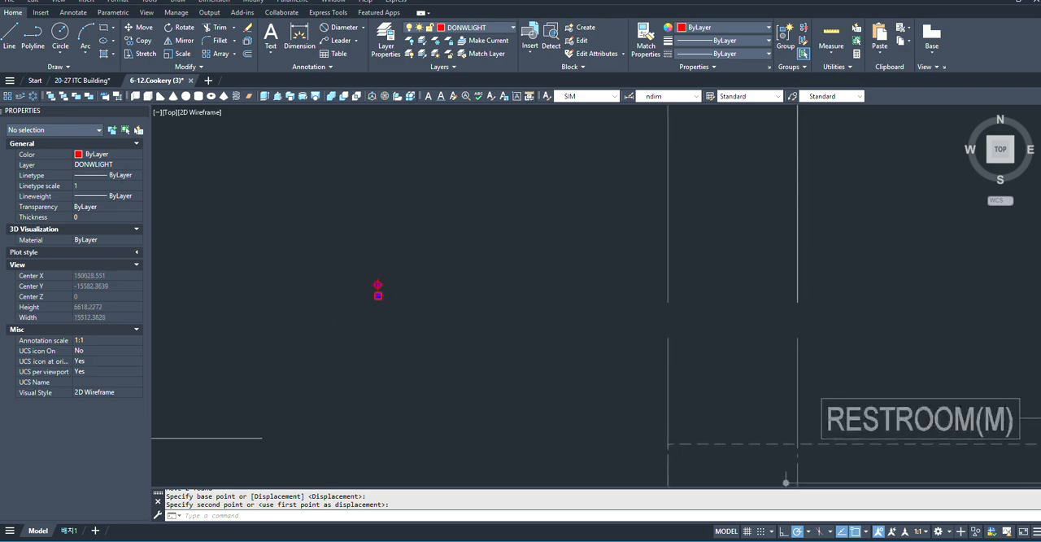
- Copy the round downlight block from its centre into the leftmost toilet stall of RESTROOM(M), just in front of the toilet bowl
scroll(562, 299, "up", 5)
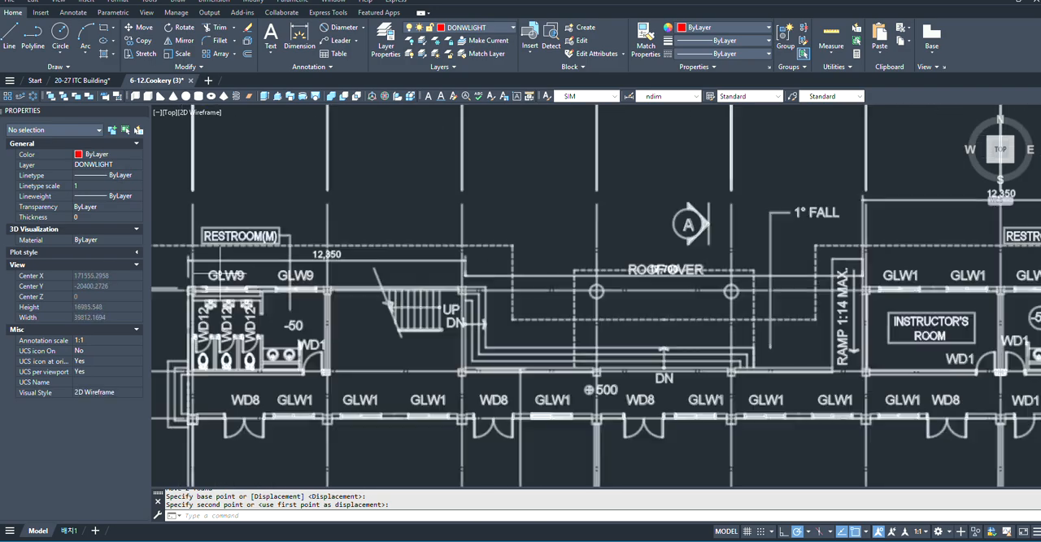
scroll(411, 311, "down", 2)
scroll(390, 163, "down", 5)
scroll(379, 302, "up", 10)
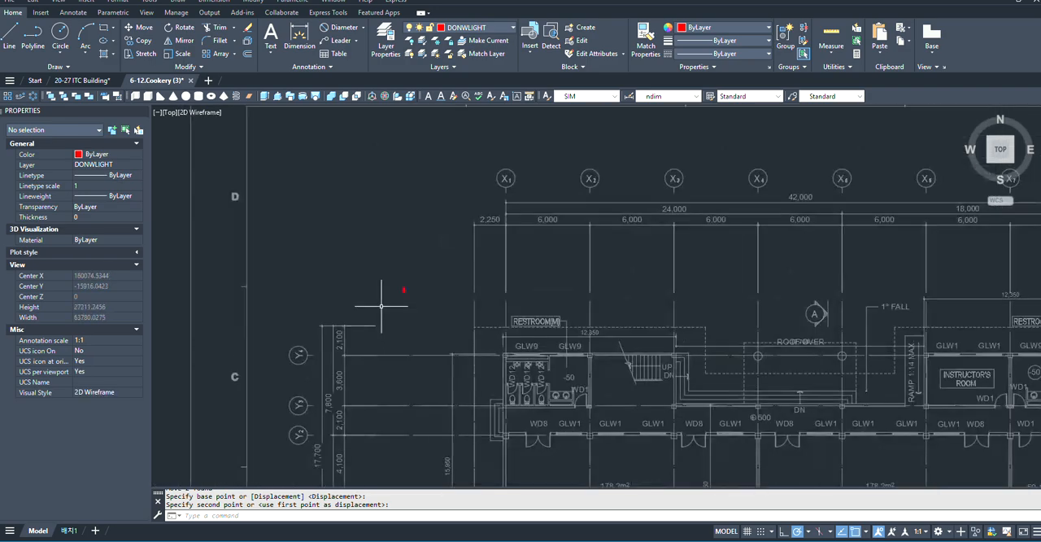
scroll(680, 254, "up", 3)
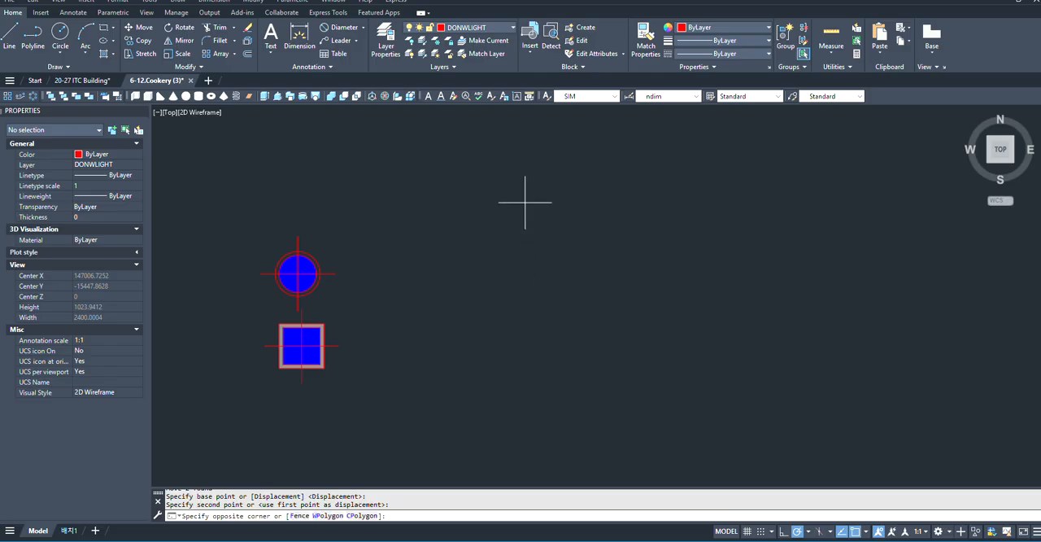
left_click(219, 297)
scroll(273, 273, "up", 3)
scroll(440, 229, "down", 2)
type("c")
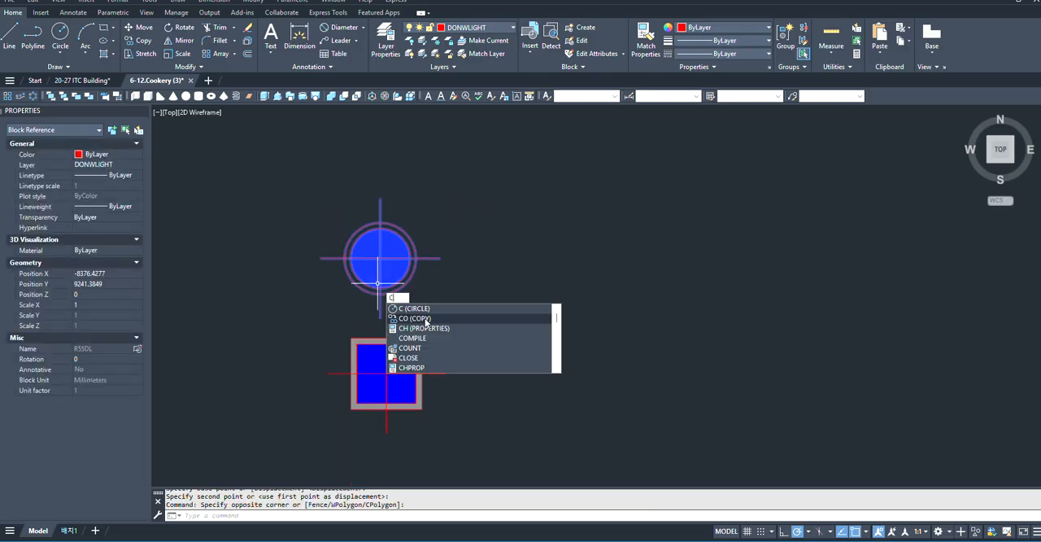
left_click(411, 318)
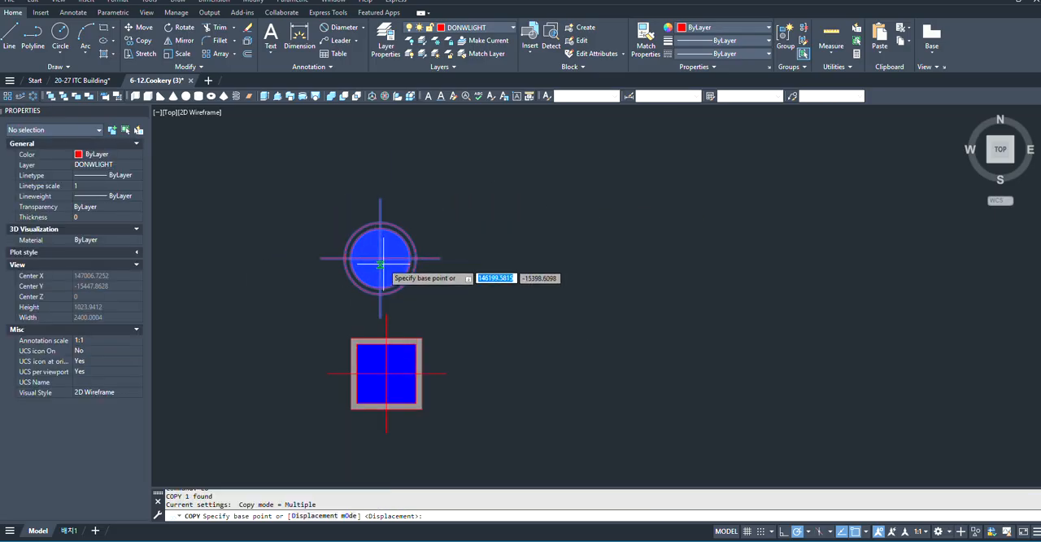
left_click(380, 258)
scroll(316, 220, "down", 10)
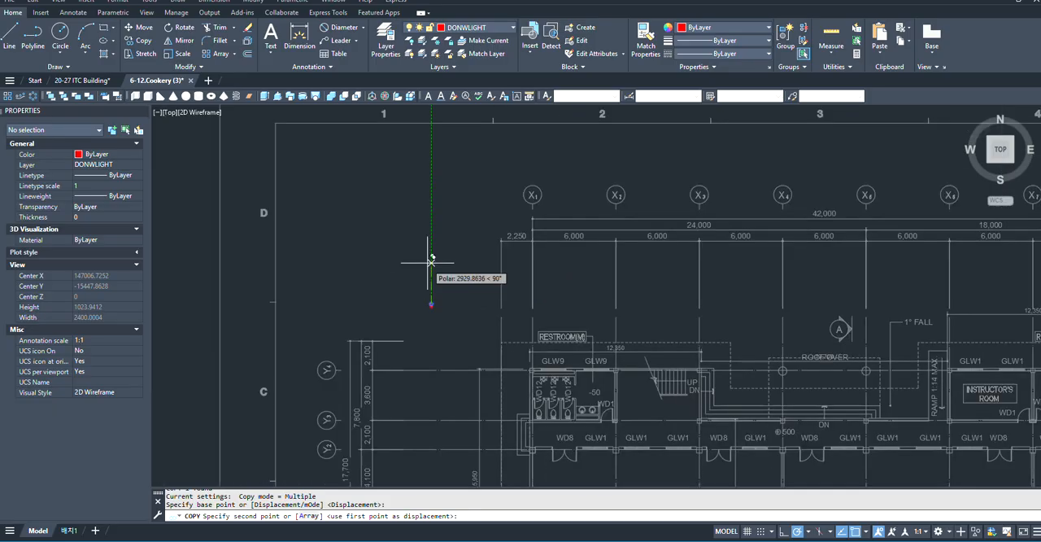
scroll(537, 420, "up", 5)
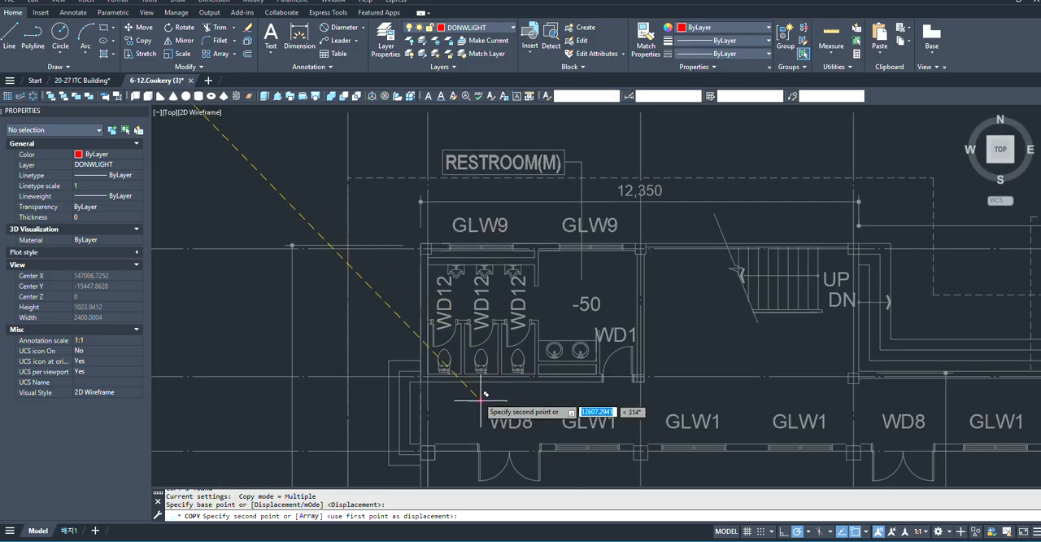
scroll(481, 395, "up", 3)
scroll(385, 243, "up", 3)
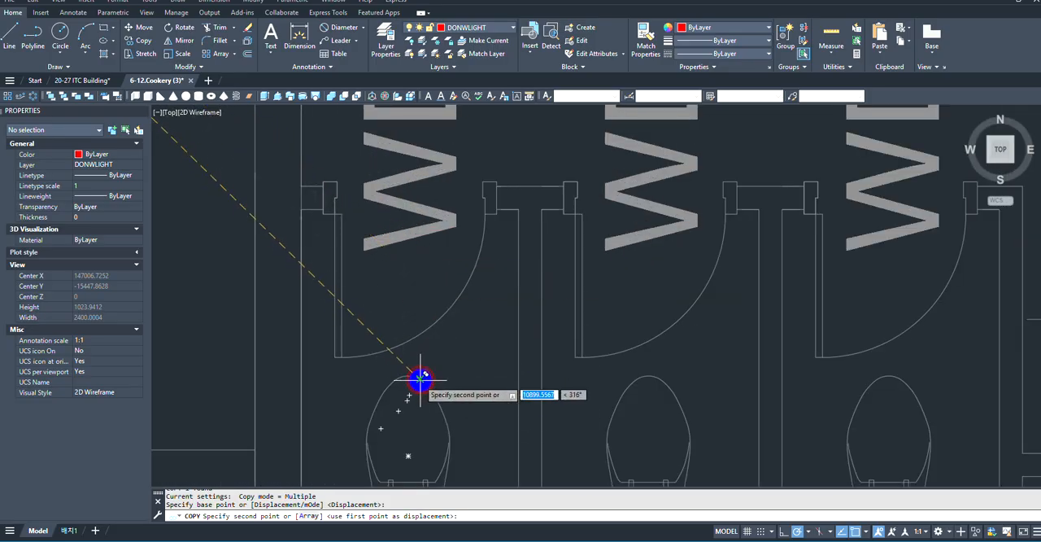
scroll(697, 239, "down", 2)
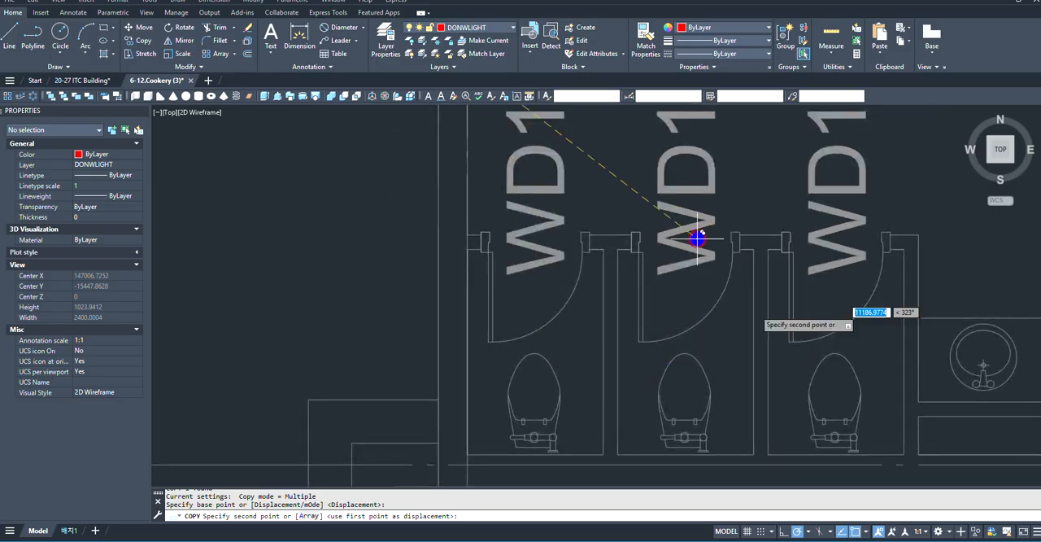
scroll(436, 300, "down", 3)
scroll(483, 334, "up", 2)
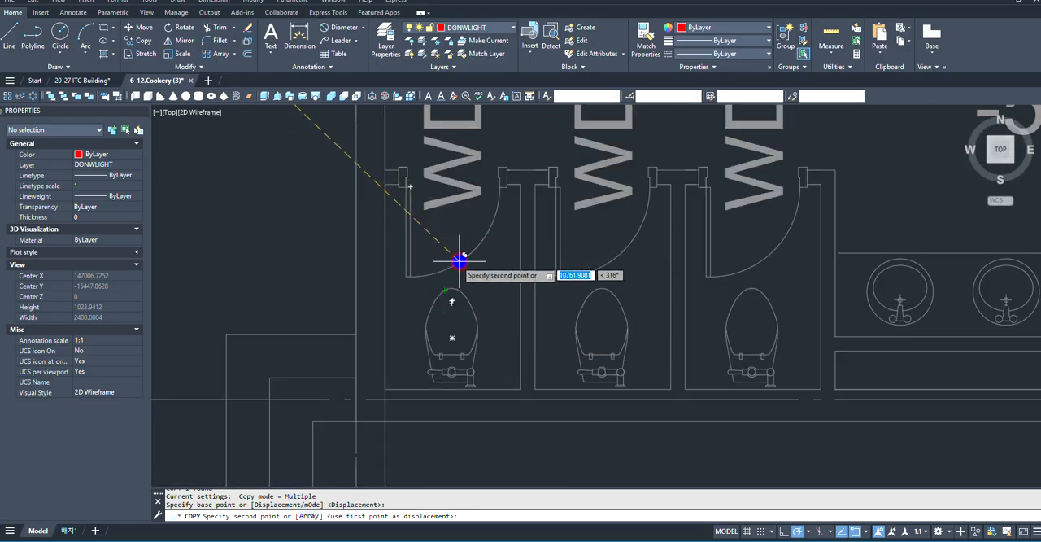
scroll(448, 239, "up", 3)
left_click(448, 239)
key("Escape")
scroll(433, 318, "down", 5)
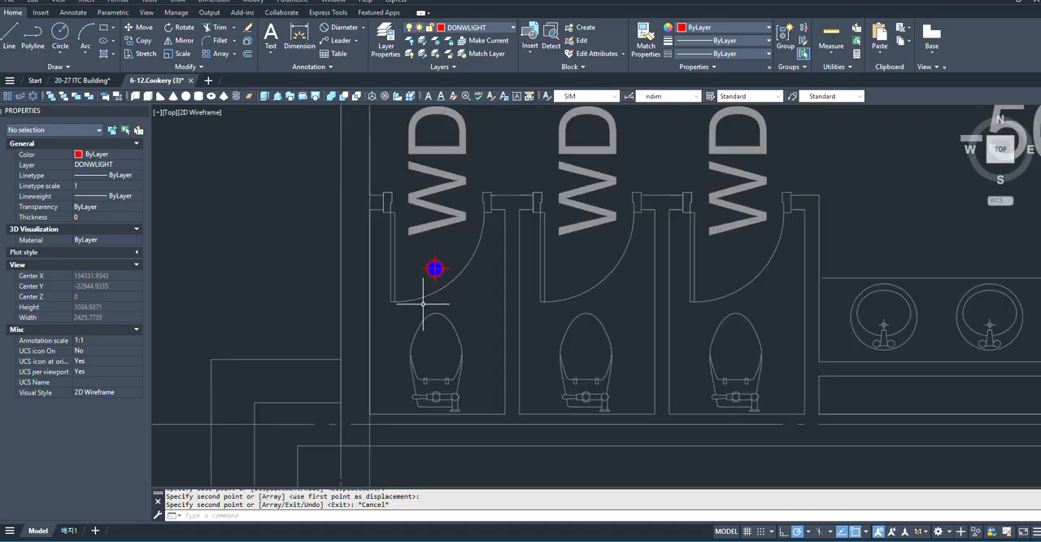
- Draw a rectangle over the leftmost toilet stall, from its upper-left inner corner to its lower-right inner corner
type("rec")
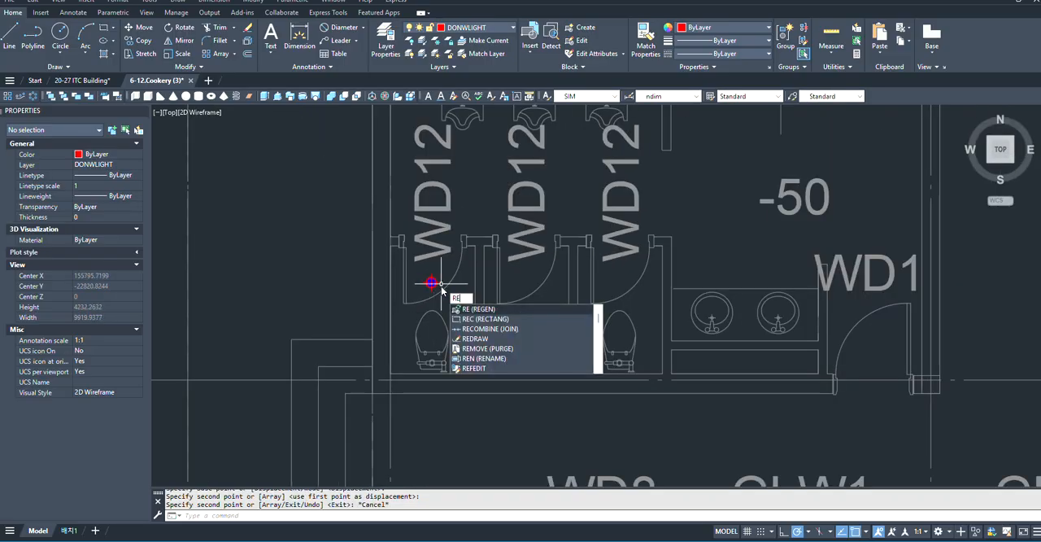
key("Return")
scroll(391, 252, "up", 3)
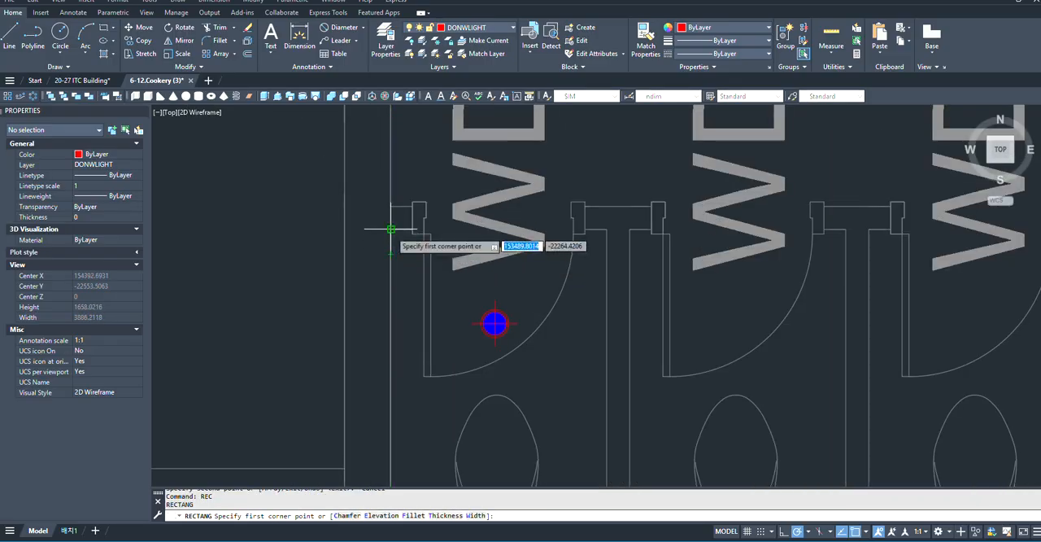
left_click(391, 229)
scroll(402, 206, "down", 6)
scroll(472, 295, "up", 4)
scroll(347, 243, "up", 4)
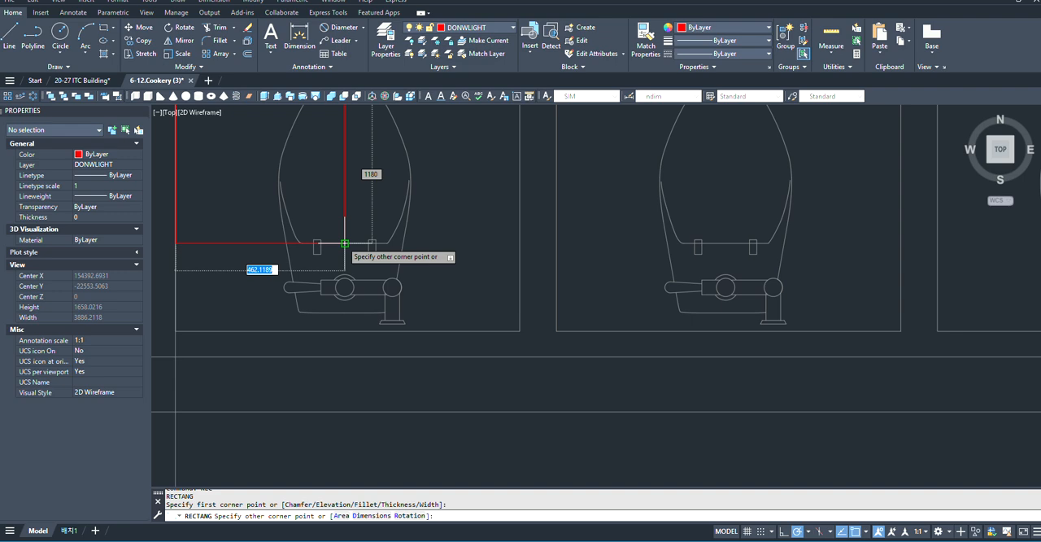
left_click(517, 328)
scroll(656, 413, "down", 6)
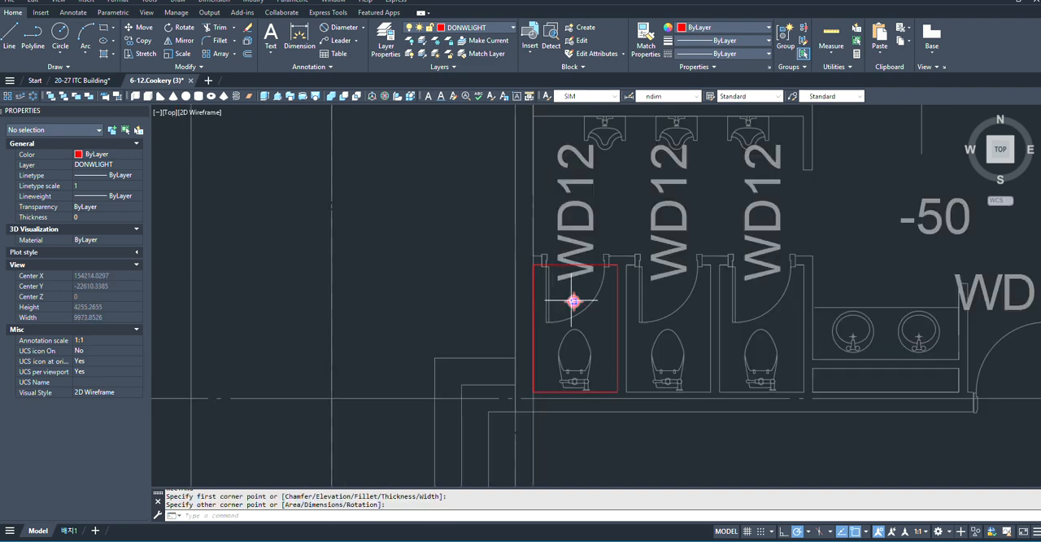
- Move the round downlight in the leftmost RESTROOM(M) stall from its centre to the front tip of the toilet bowl
left_click(574, 301)
type("m")
key("Return")
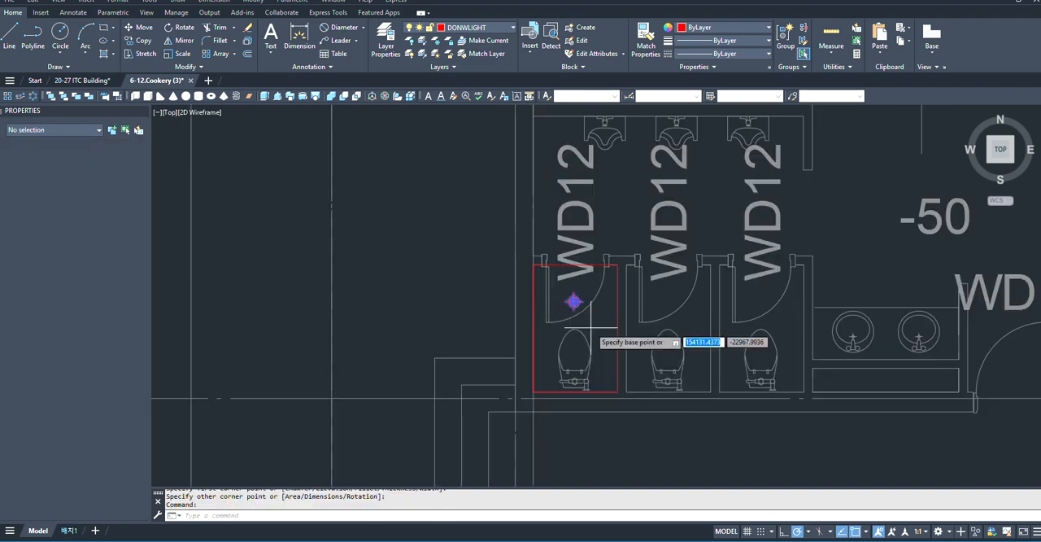
scroll(570, 298, "up", 8)
left_click(533, 252)
scroll(565, 208, "down", 8)
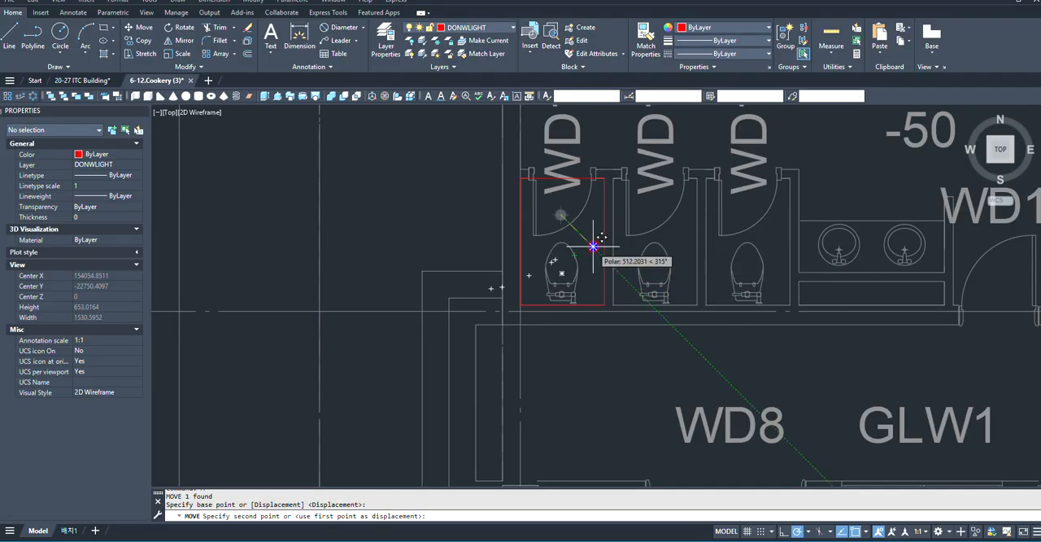
scroll(610, 248, "up", 4)
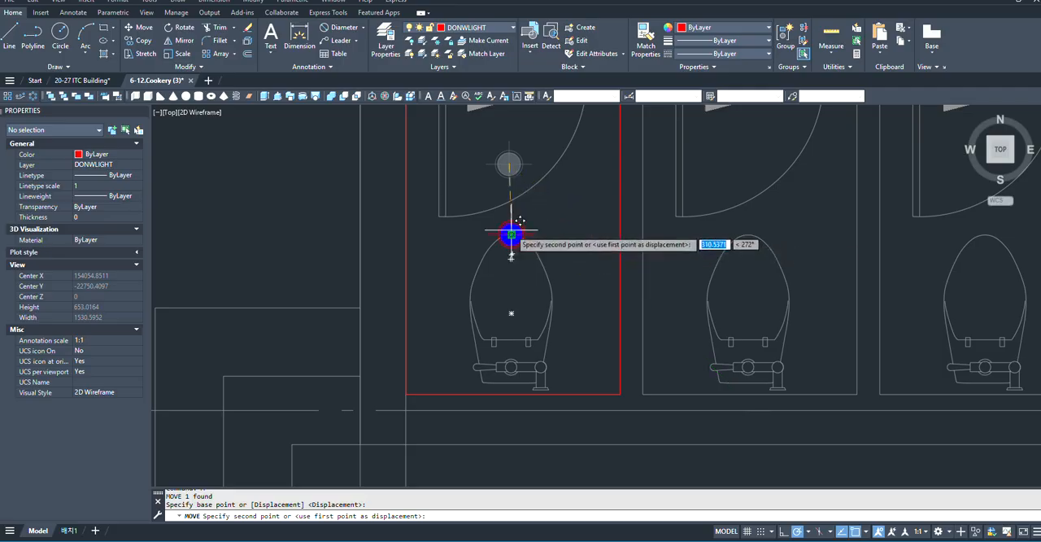
left_click(511, 229)
scroll(559, 277, "down", 3)
scroll(558, 275, "up", 3)
scroll(535, 352, "down", 2)
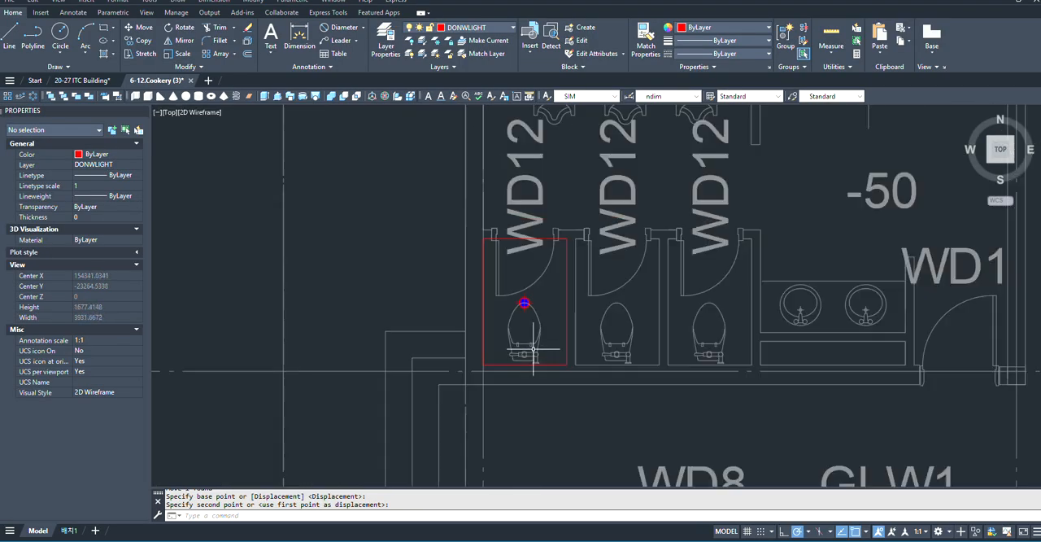
scroll(541, 267, "up", 1)
key("Escape")
- Examine the RESTROOM(M) layout around the first downlight: the toilet stalls, the washbasins and the WD1 entrance door
scroll(540, 266, "down", 3)
scroll(548, 307, "up", 3)
scroll(548, 306, "down", 1)
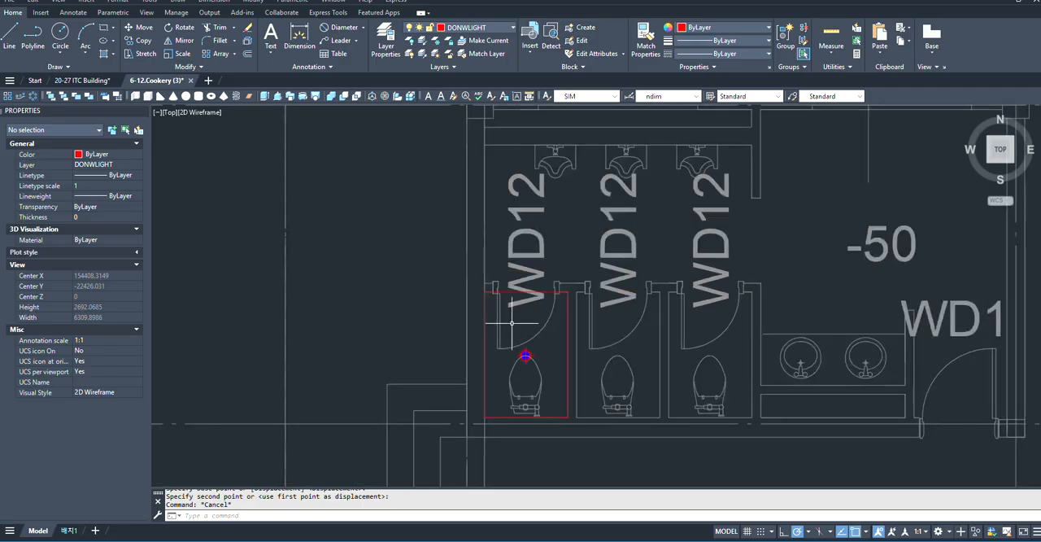
scroll(504, 309, "up", 1)
scroll(504, 309, "down", 1)
scroll(494, 285, "up", 1)
scroll(507, 322, "down", 1)
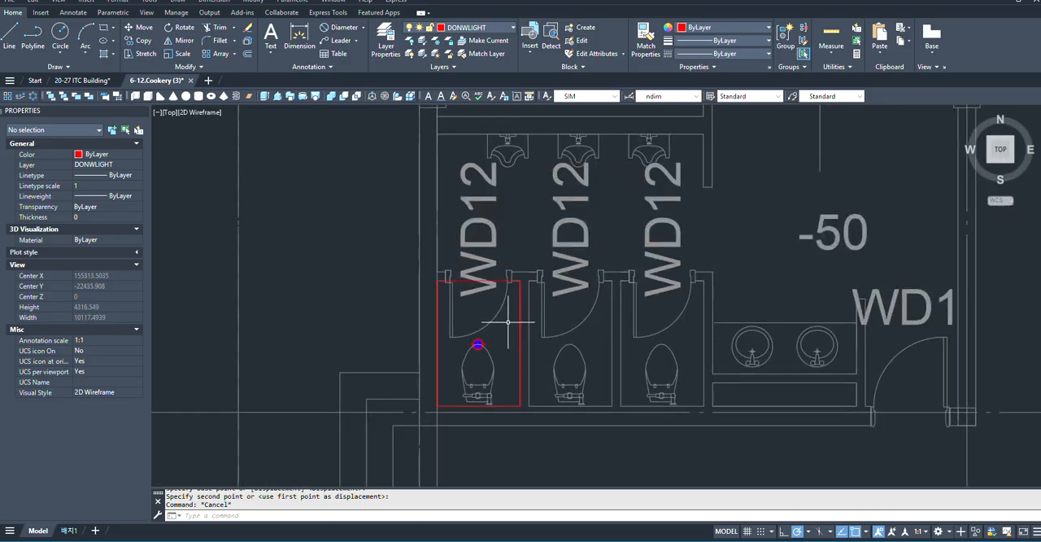
scroll(512, 321, "down", 1)
scroll(652, 356, "down", 3)
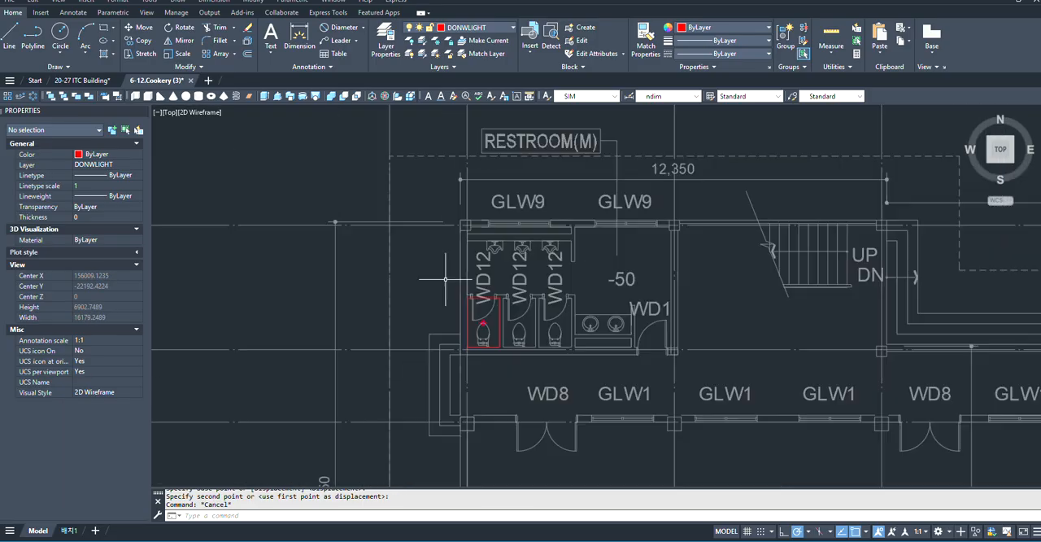
scroll(479, 288, "up", 7)
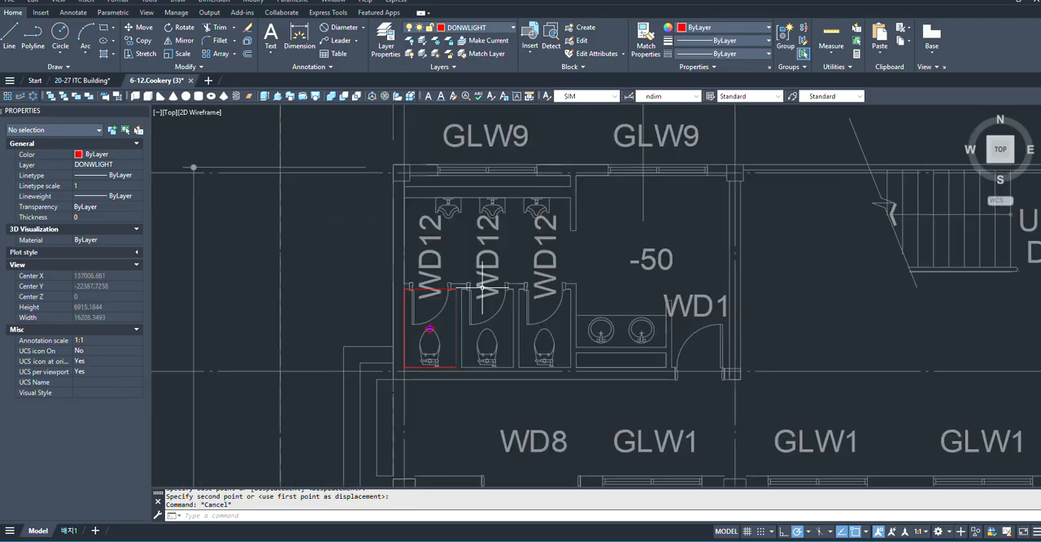
scroll(479, 288, "down", 4)
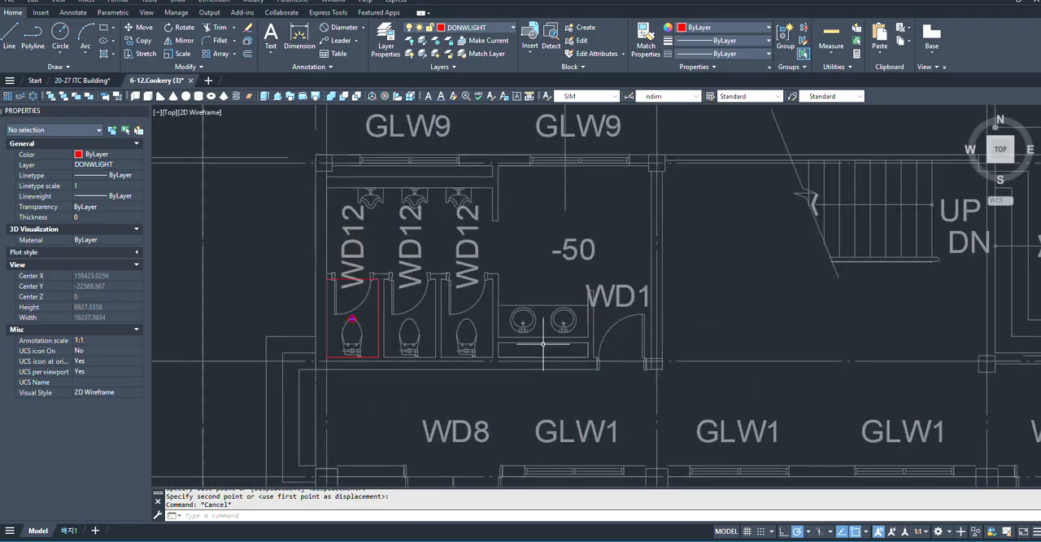
scroll(520, 325, "up", 1)
scroll(549, 350, "down", 2)
scroll(549, 349, "up", 5)
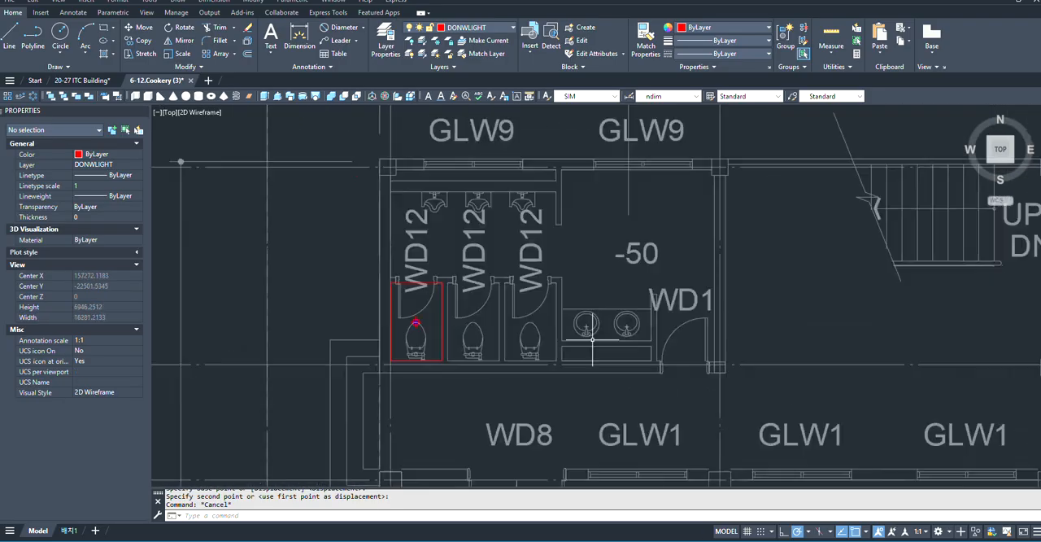
scroll(492, 329, "down", 1)
scroll(492, 328, "down", 3)
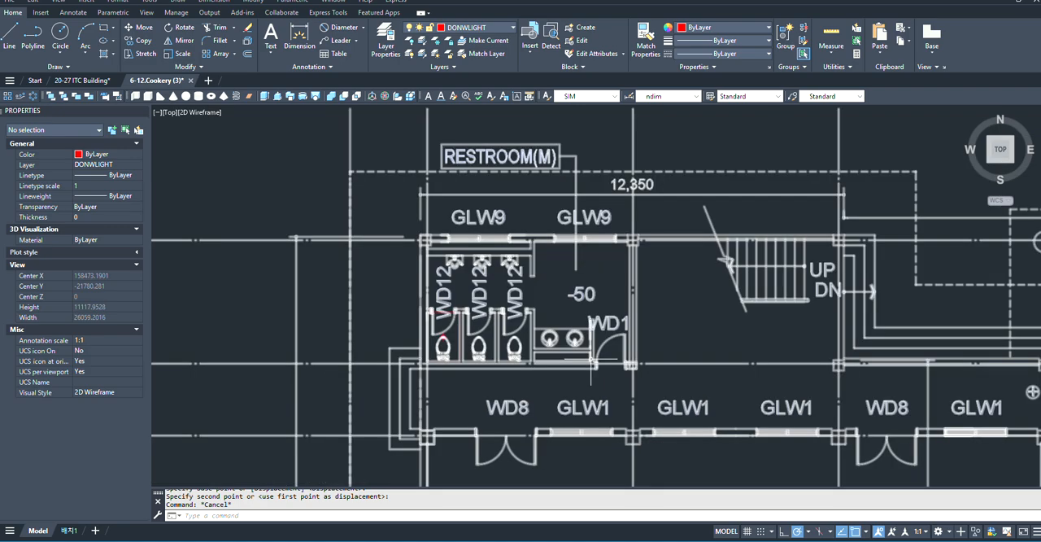
scroll(550, 328, "up", 5)
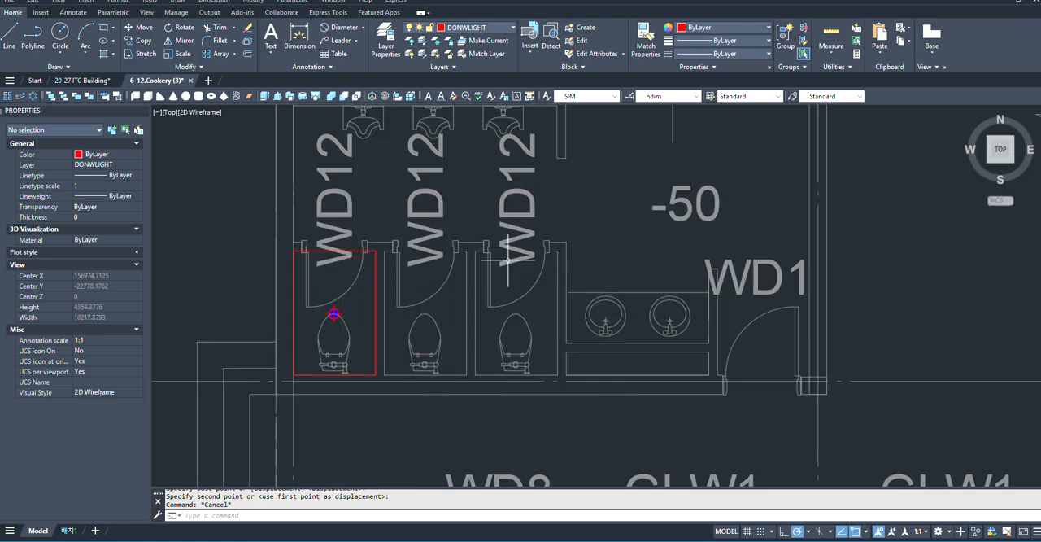
scroll(439, 334, "down", 2)
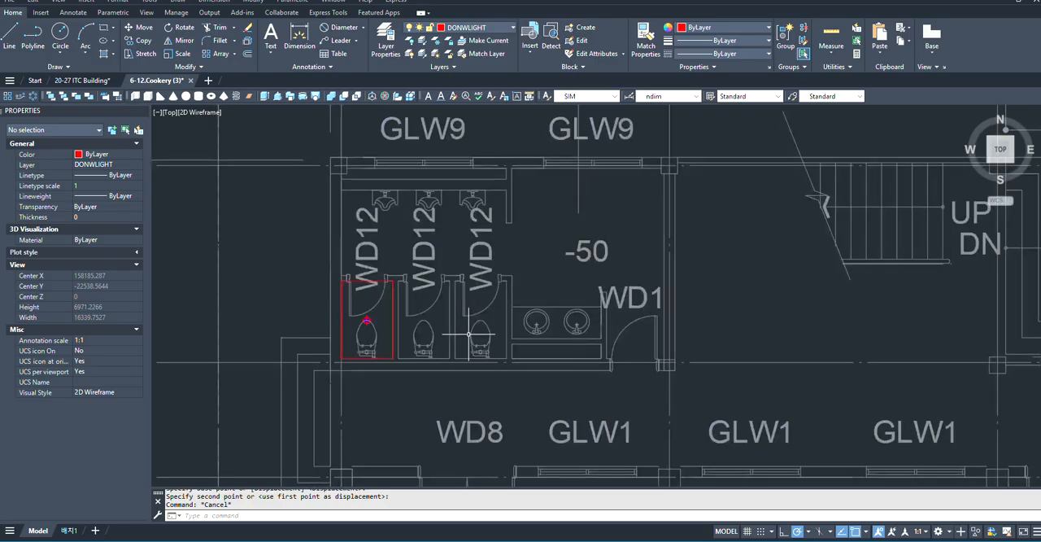
scroll(474, 326, "up", 4)
scroll(569, 306, "down", 3)
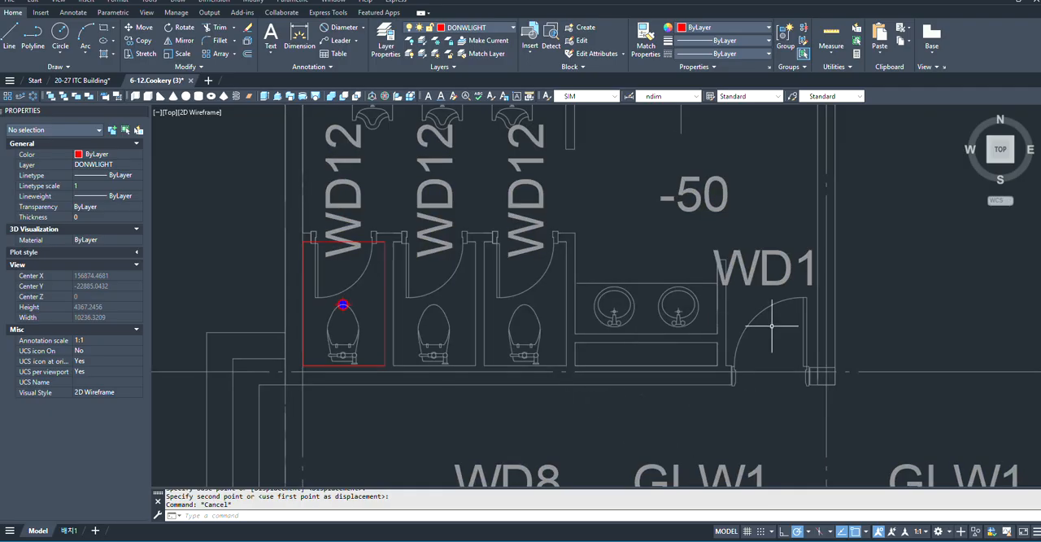
scroll(760, 357, "down", 3)
scroll(616, 309, "up", 4)
scroll(617, 347, "down", 2)
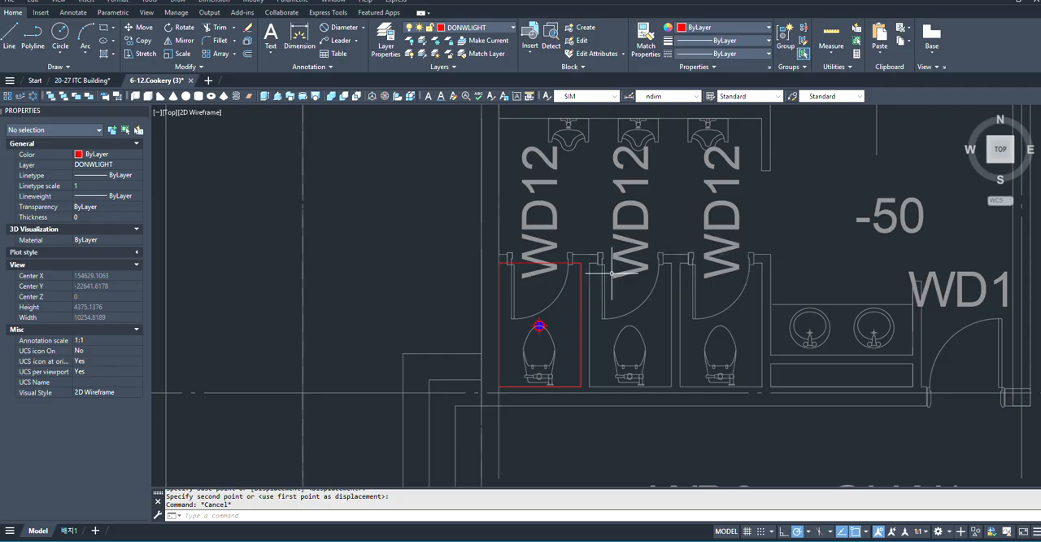
scroll(612, 273, "down", 12)
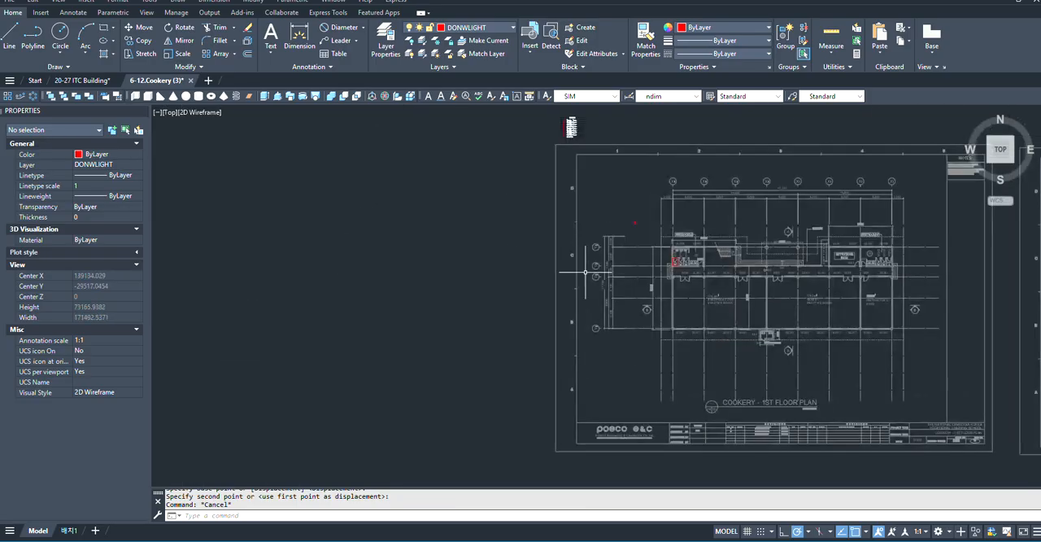
scroll(561, 179, "up", 10)
left_click(535, 186)
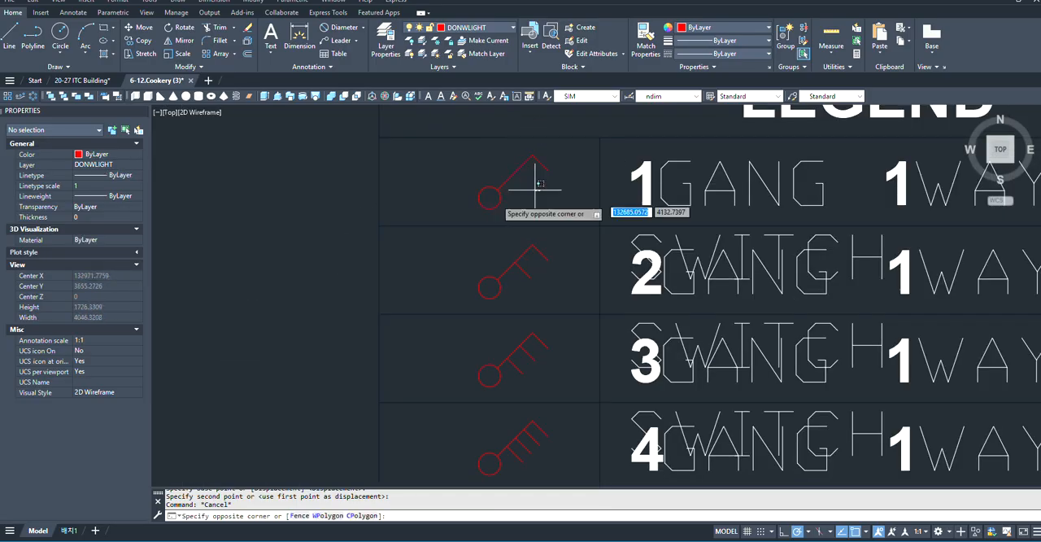
left_click(455, 206)
scroll(469, 209, "down", 4)
key("Escape")
- Copy the 2 gang 1 way switch symbol from the legend, based at its circle's centre, onto the corridor-side wall line just left of RESTROOM(M)'s WD1 door
scroll(491, 228, "up", 6)
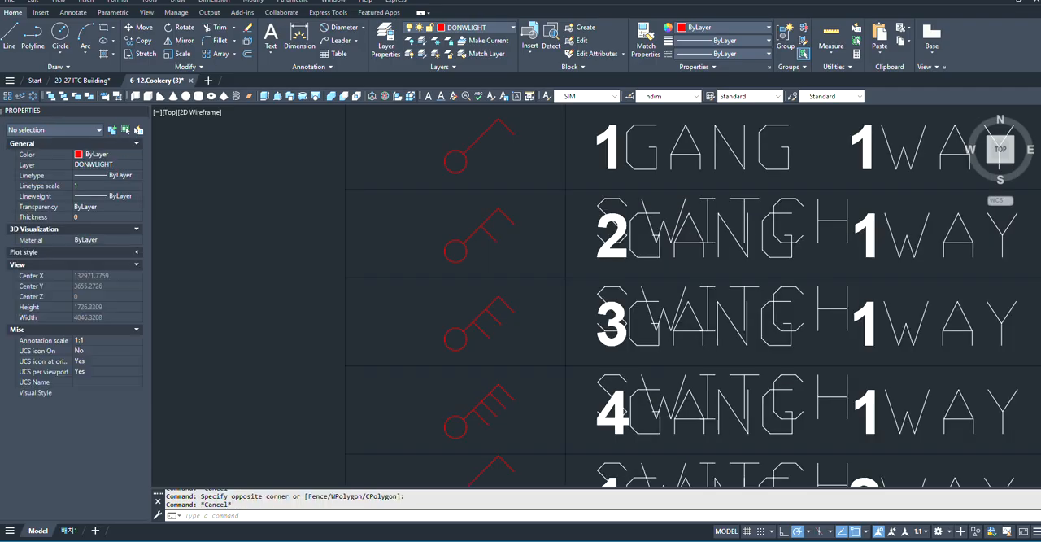
left_click(503, 234)
left_click(446, 255)
right_click(461, 265)
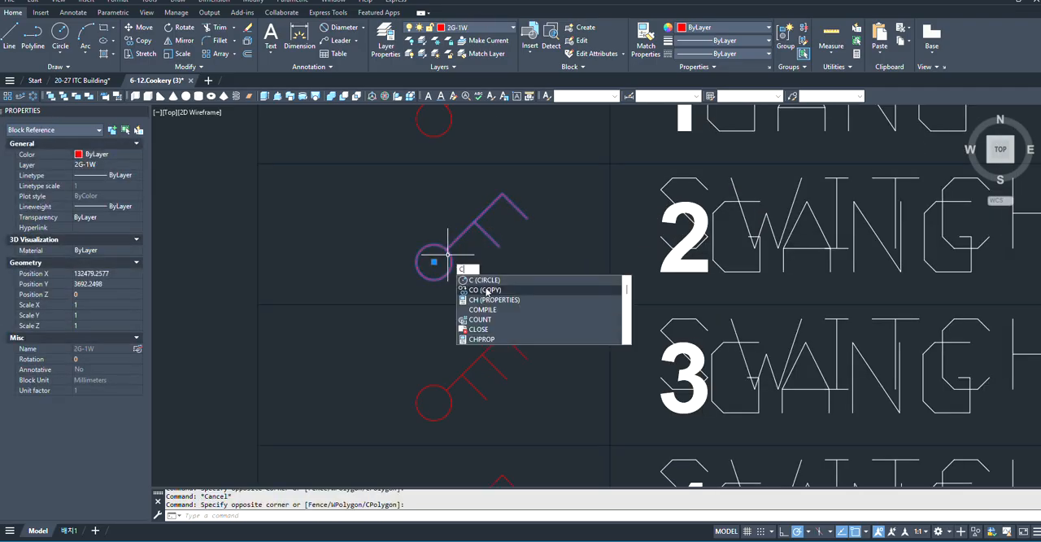
left_click(472, 288)
scroll(439, 272, "up", 4)
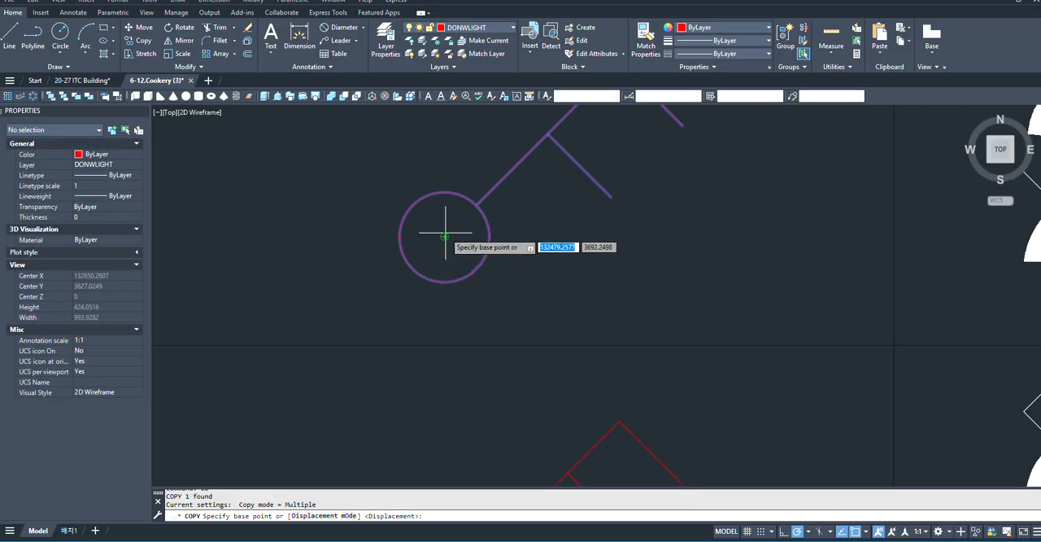
left_click(439, 248)
scroll(406, 211, "down", 10)
scroll(665, 407, "up", 9)
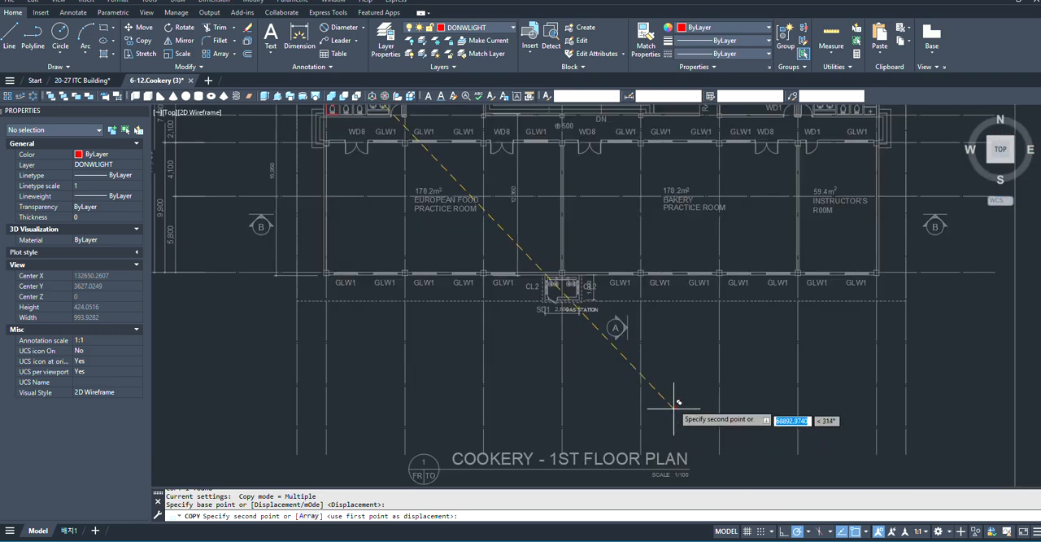
scroll(675, 391, "down", 5)
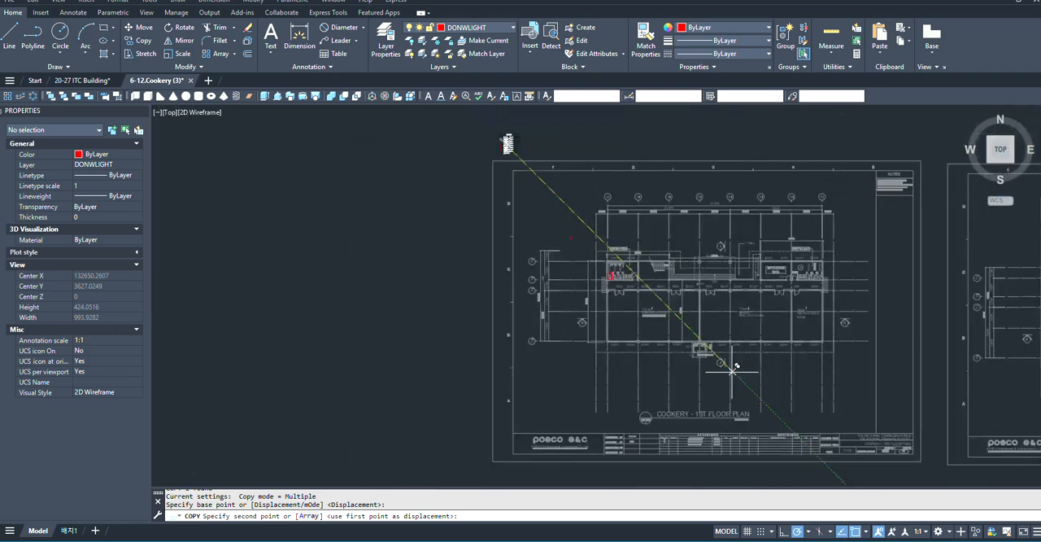
scroll(627, 275, "up", 10)
scroll(400, 327, "down", 3)
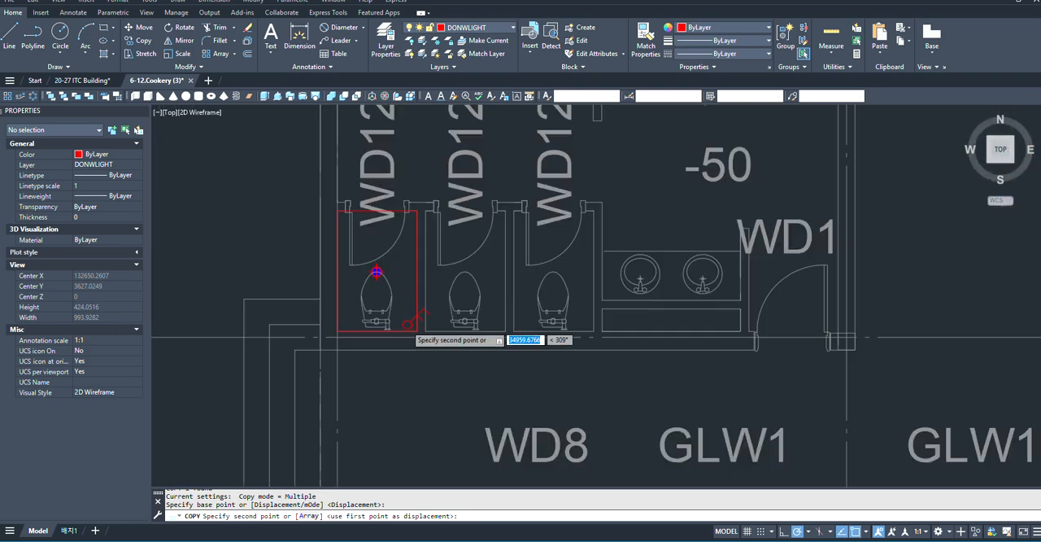
scroll(683, 323, "up", 5)
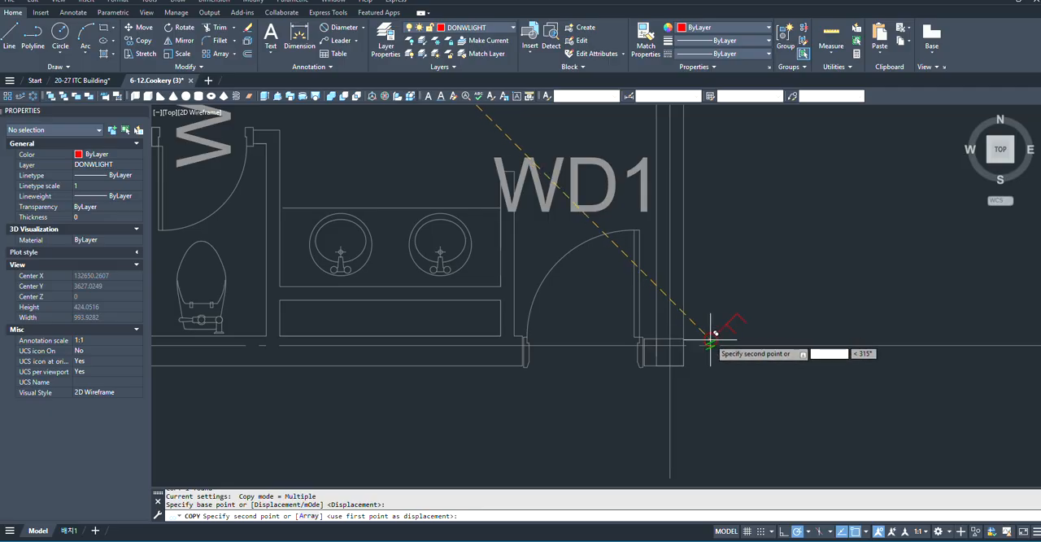
scroll(509, 329, "up", 2)
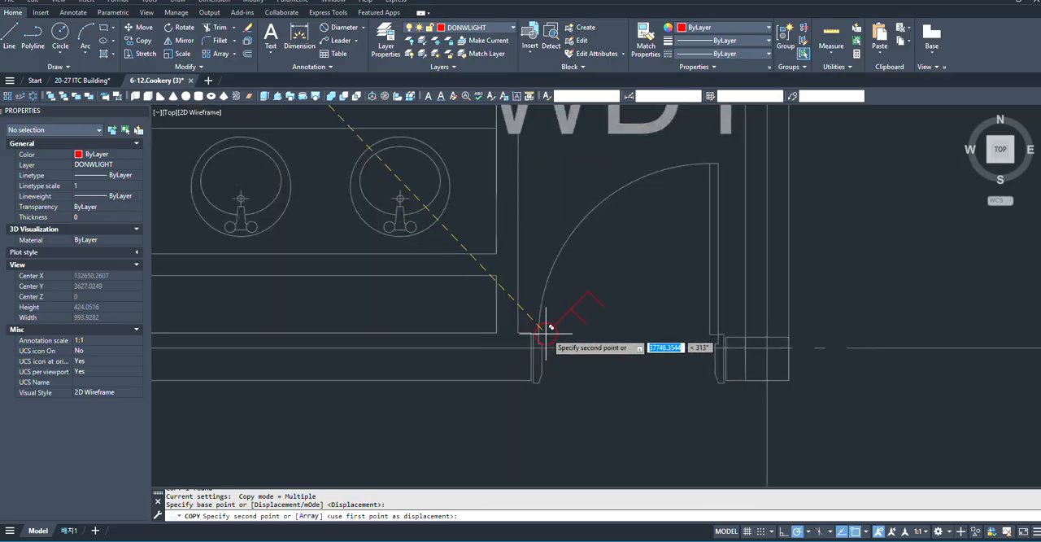
left_click(479, 379)
key("Escape")
scroll(569, 382, "down", 5)
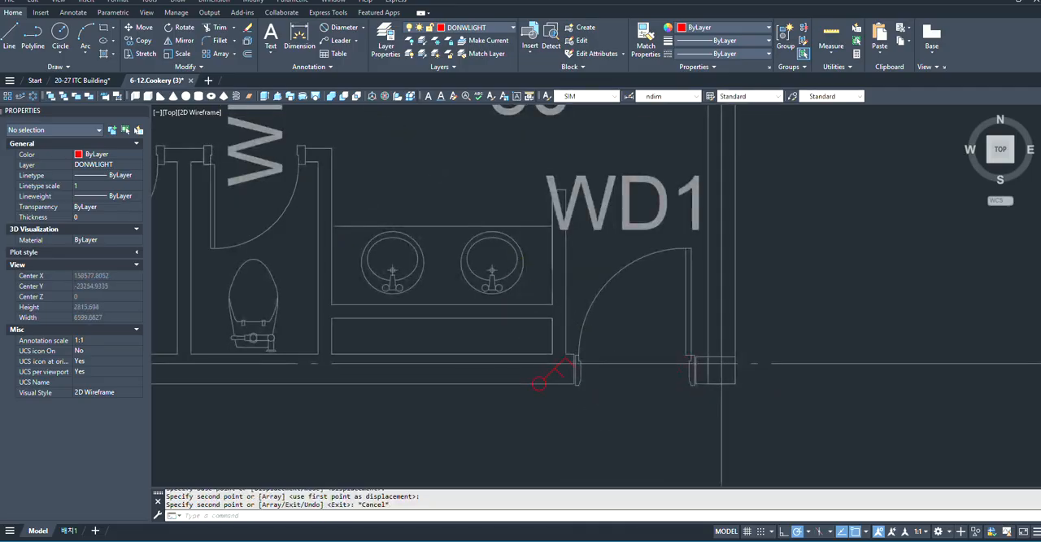
- Copy the leftmost stall's downlight and rectangle into the other two RESTROOM(M) stalls, using the rectangle's lower-right corner as base point
scroll(600, 362, "down", 1)
scroll(389, 352, "up", 2)
scroll(685, 316, "down", 1)
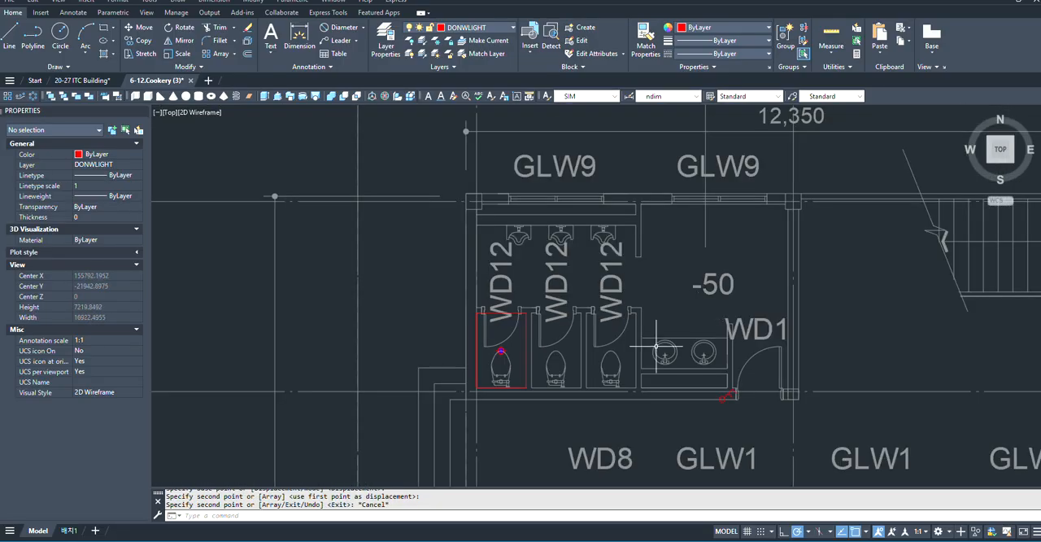
scroll(729, 400, "up", 3)
scroll(725, 431, "down", 2)
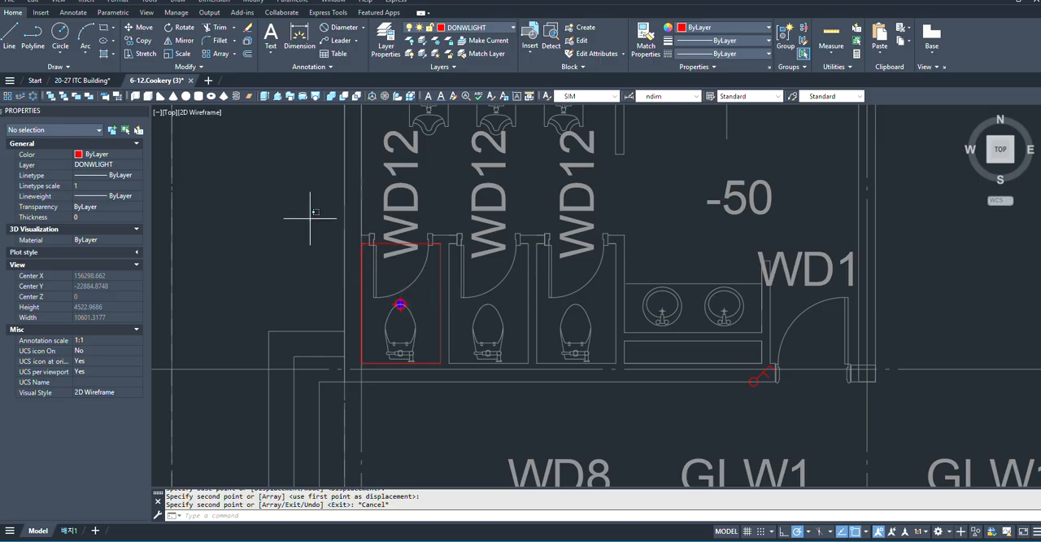
left_click_drag(310, 218, 455, 444)
scroll(448, 366, "up", 2)
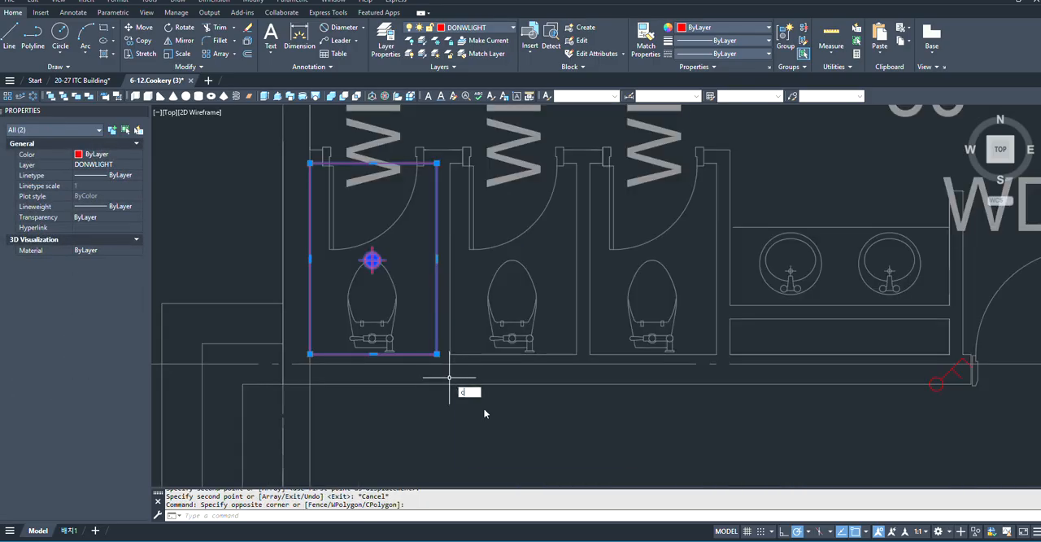
type("o")
key("Return")
scroll(443, 366, "up", 2)
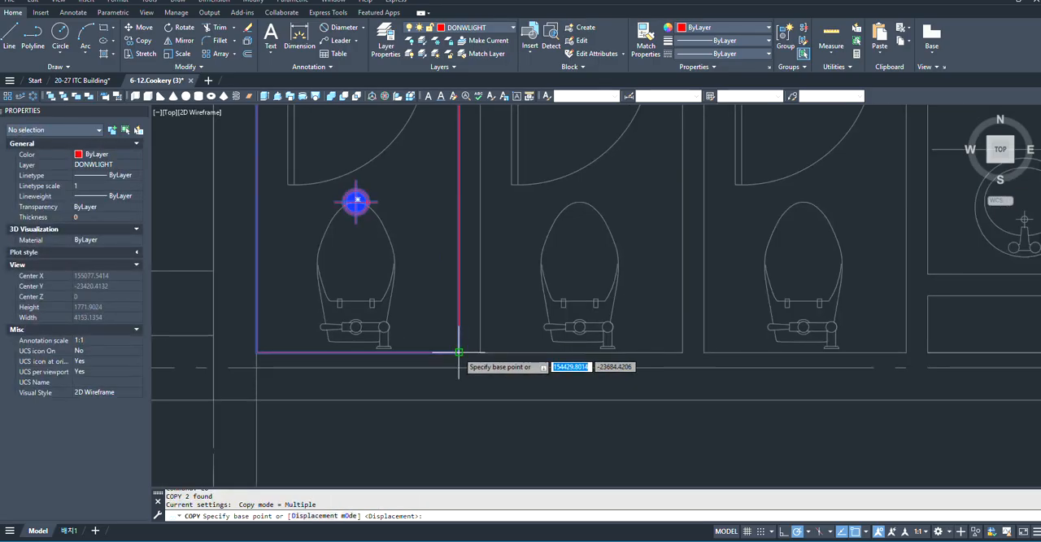
left_click(458, 352)
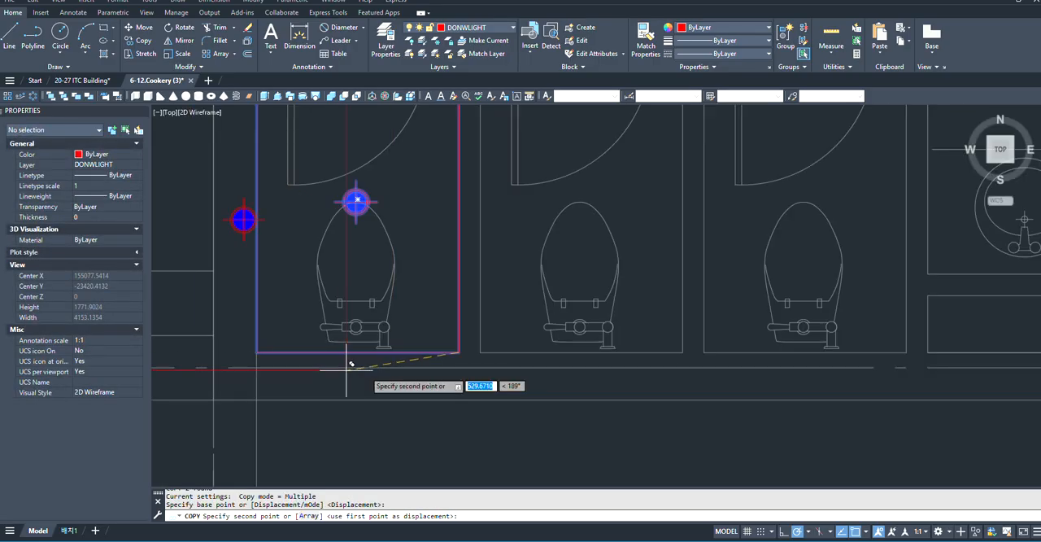
left_click(683, 351)
scroll(514, 397, "down", 2)
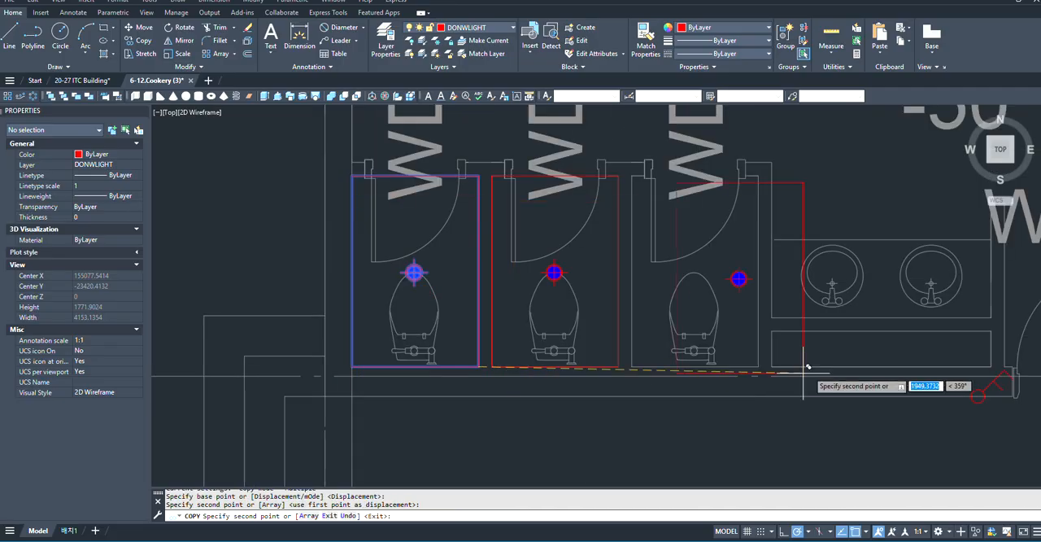
left_click(758, 368)
scroll(758, 368, "down", 3)
key("Escape")
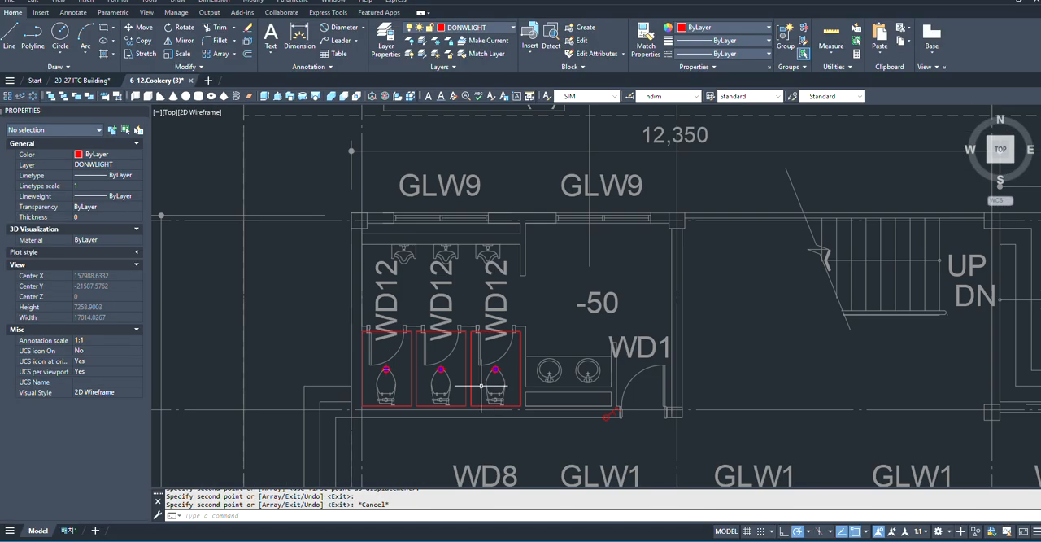
scroll(481, 386, "up", 3)
scroll(485, 408, "down", 3)
scroll(668, 324, "up", 2)
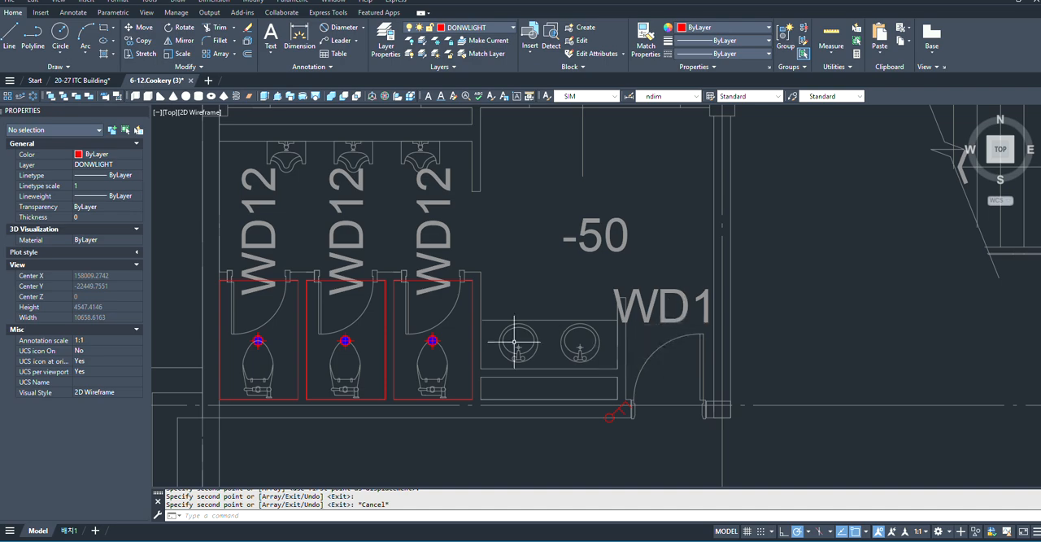
scroll(536, 345, "down", 3)
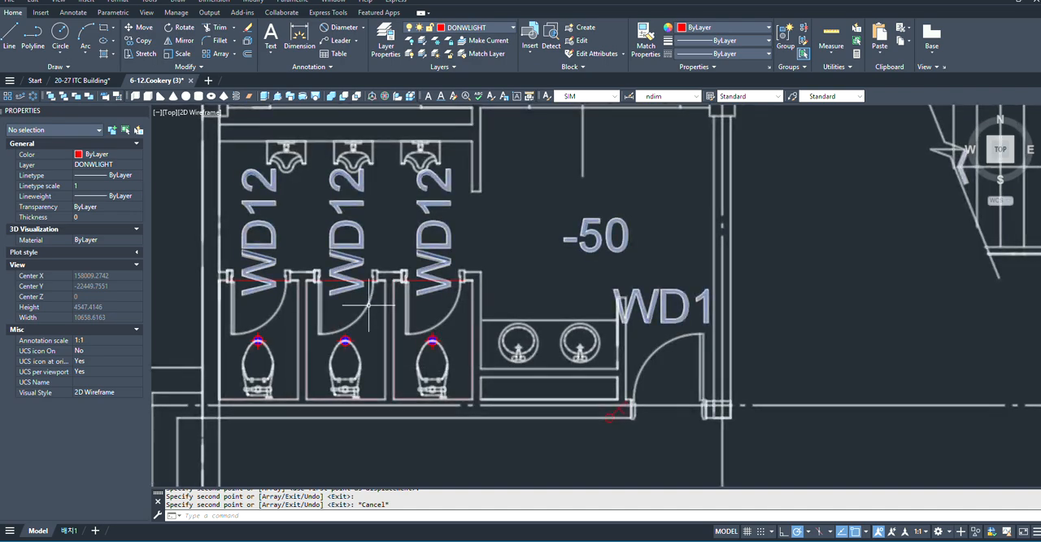
- Draw a rectangle about 2010 mm high over RESTROOM(M)'s urinal area, from the room's upper-left wall corner along the stall fronts towards the right wall
scroll(441, 265, "up", 2)
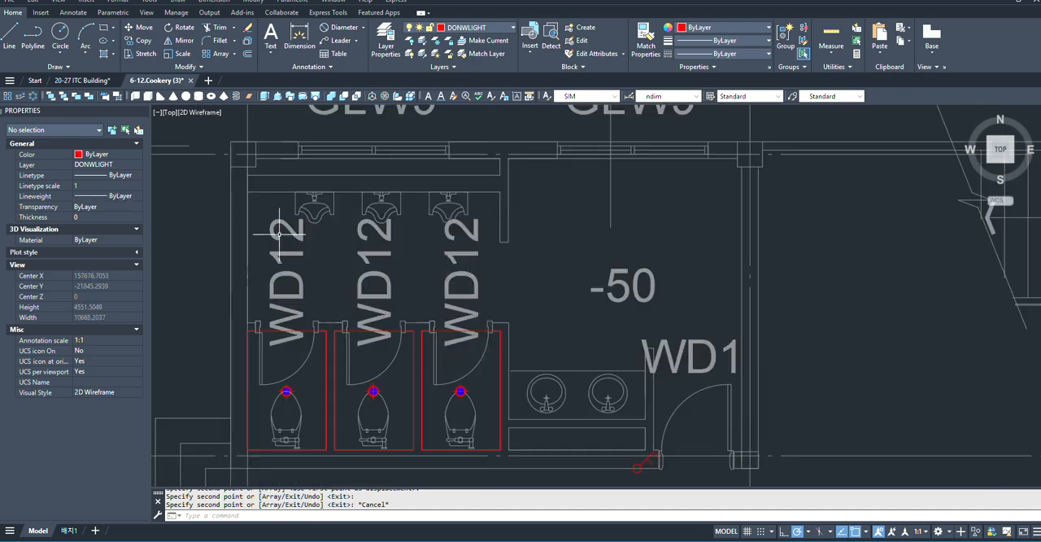
middle_click_drag(349, 167, 550, 243)
scroll(556, 244, "up", 2)
scroll(562, 247, "down", 2)
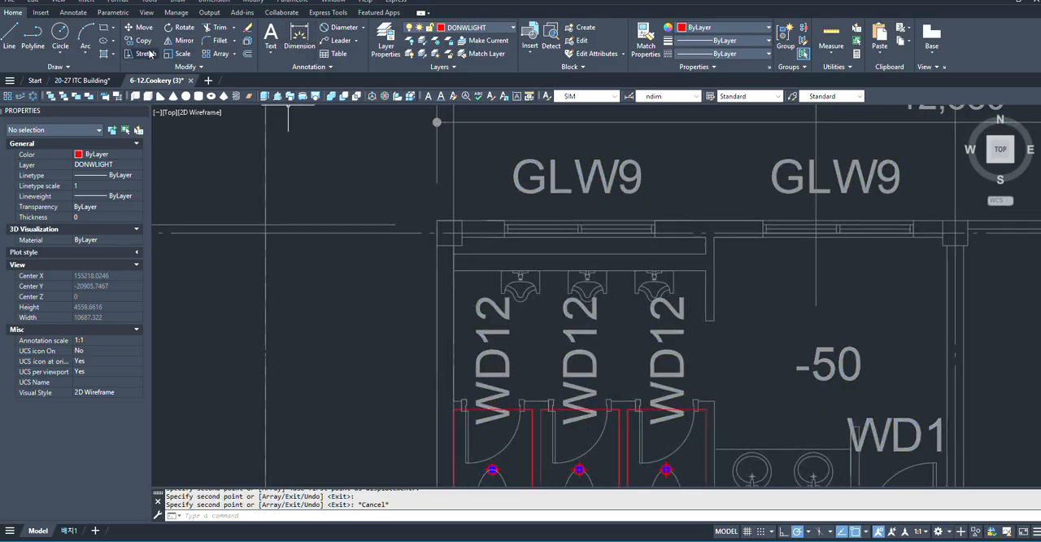
scroll(248, 264, "down", 2)
type("rec")
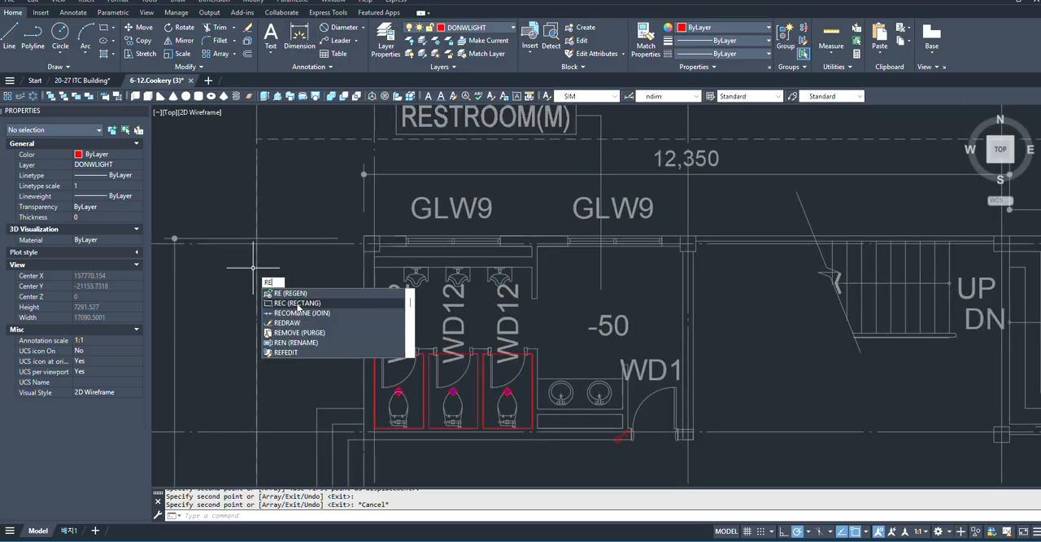
key("Return")
scroll(398, 261, "up", 2)
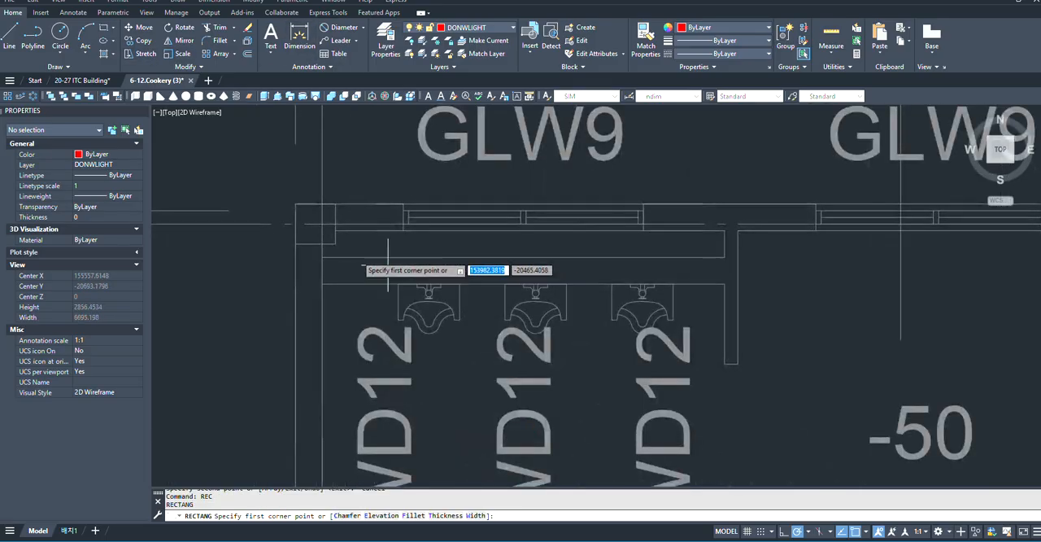
scroll(323, 221, "down", 4)
left_click(315, 221)
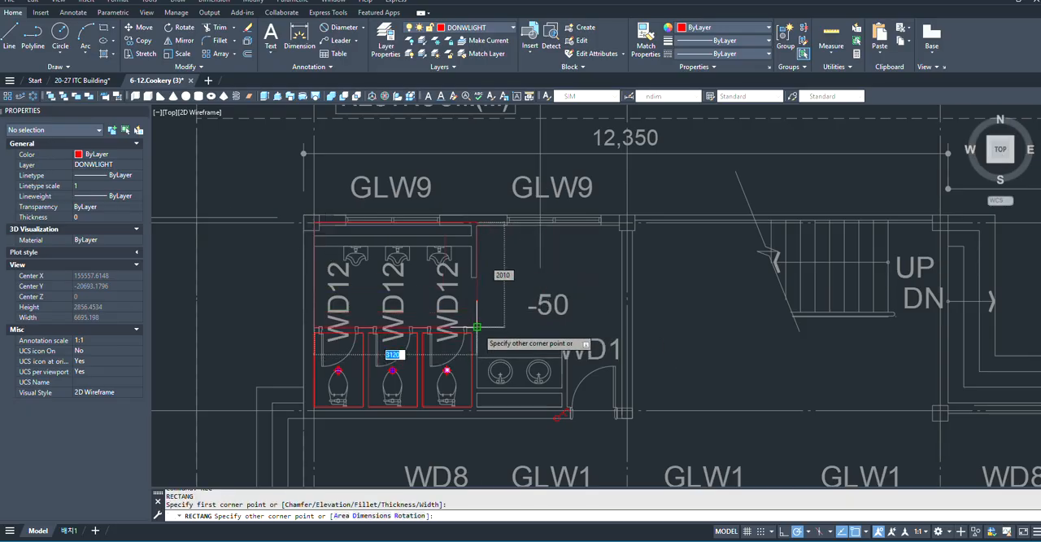
scroll(476, 327, "up", 6)
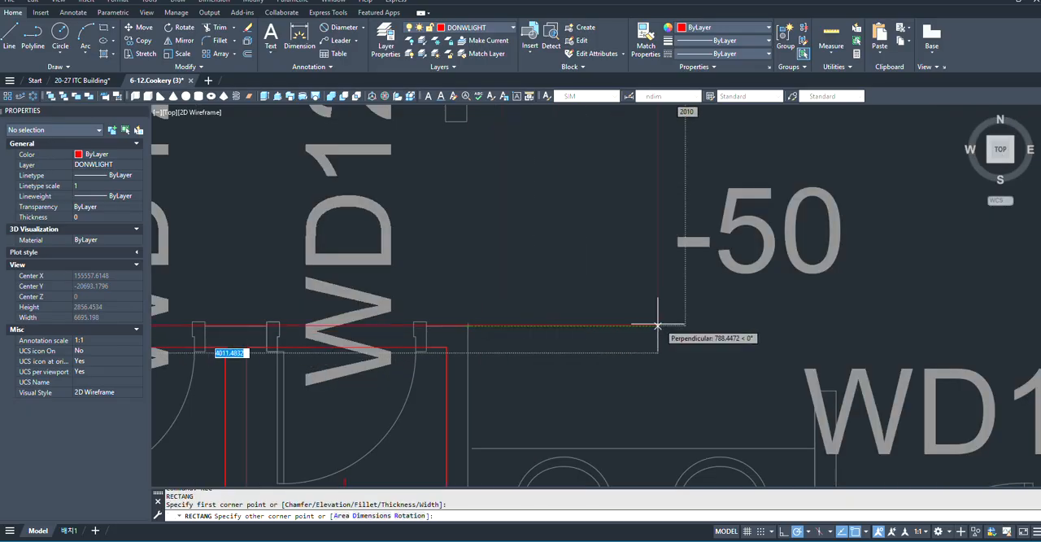
scroll(542, 331, "down", 2)
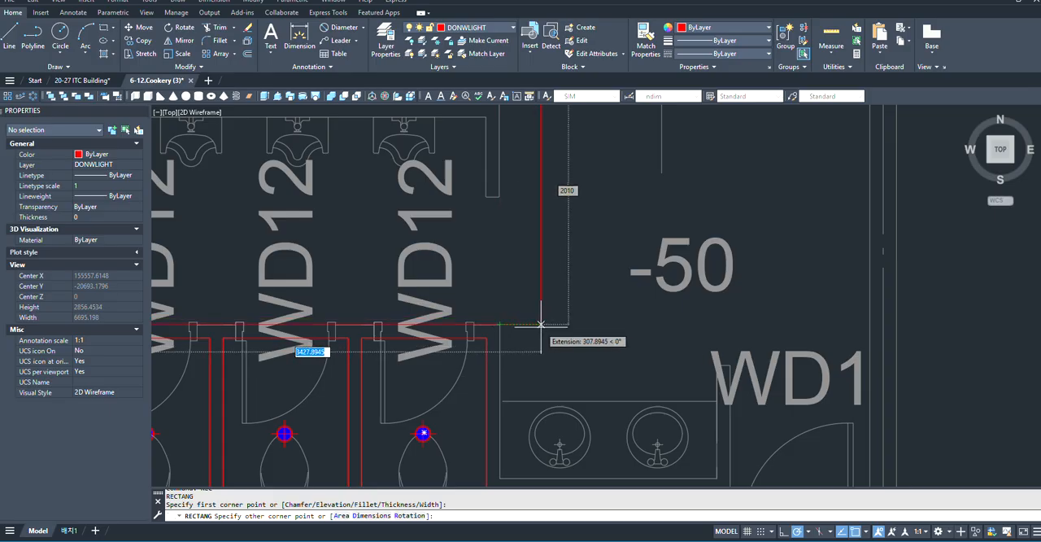
left_click(850, 324)
scroll(799, 382, "down", 4)
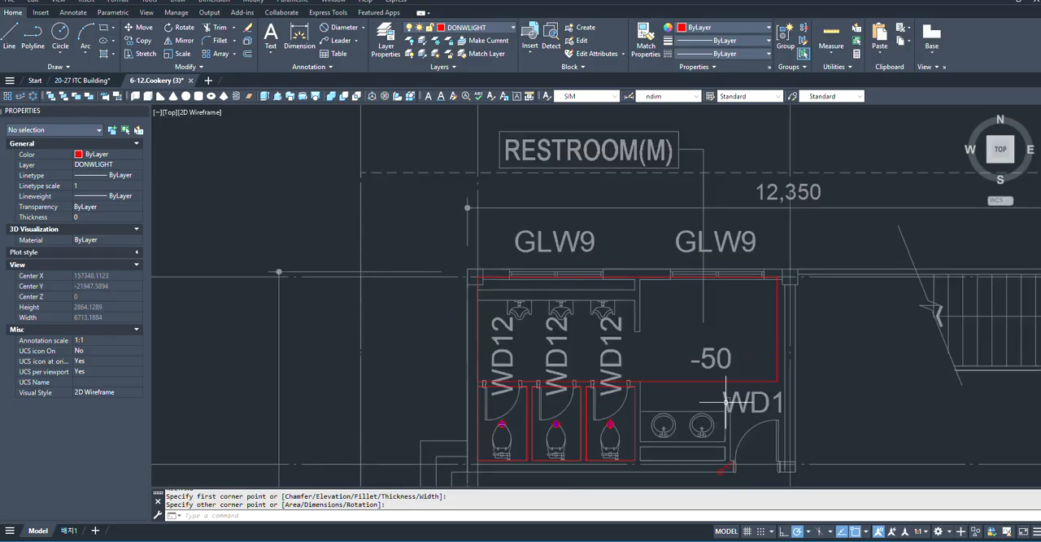
- Stretch the right edge of the urinal-area rectangle to the inner face of RESTROOM(M)'s right wall
left_click(775, 325)
scroll(781, 333, "up", 5)
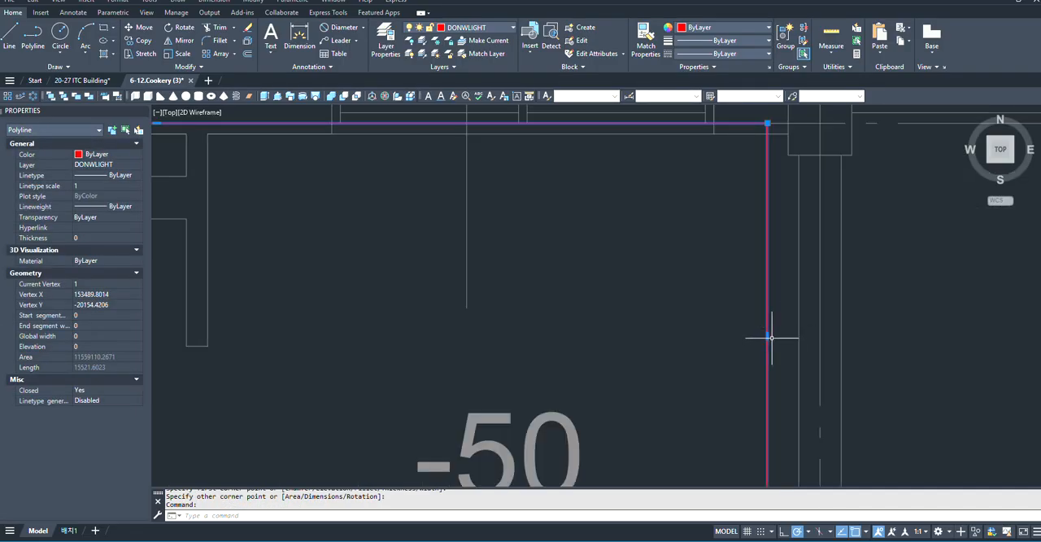
left_click(766, 335)
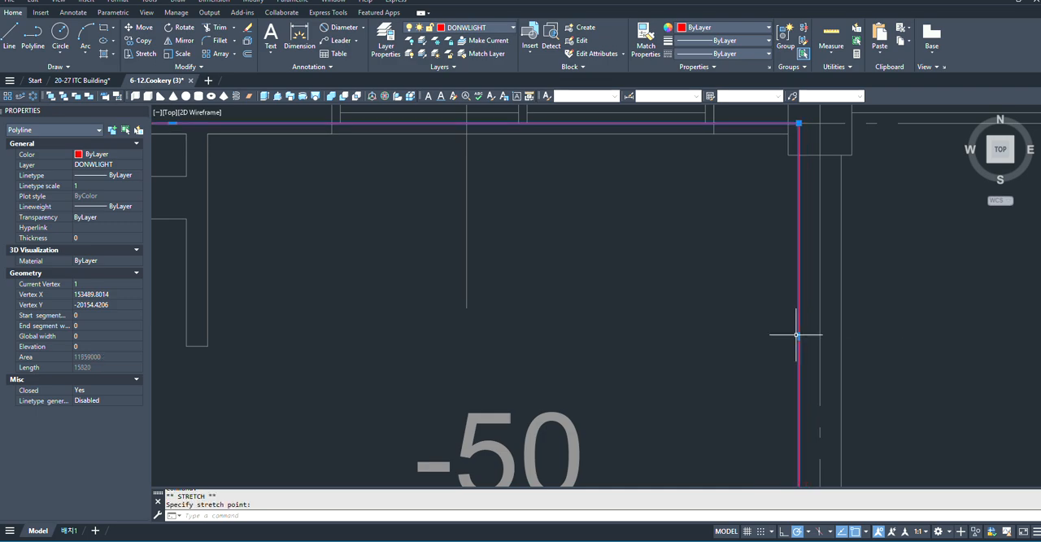
scroll(764, 325, "down", 5)
scroll(730, 319, "up", 4)
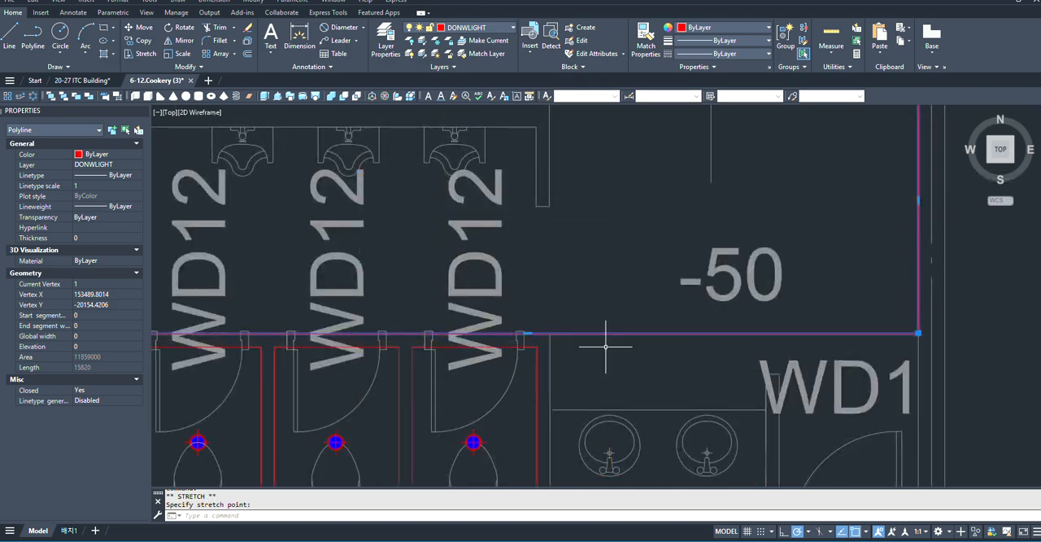
- Draw a rectangle about 1540 mm high over the washbasin and WD1 door area, from the last stall's partition to the right wall's inner face
scroll(609, 344, "down", 3)
scroll(615, 361, "up", 4)
scroll(474, 322, "down", 2)
type("RE")
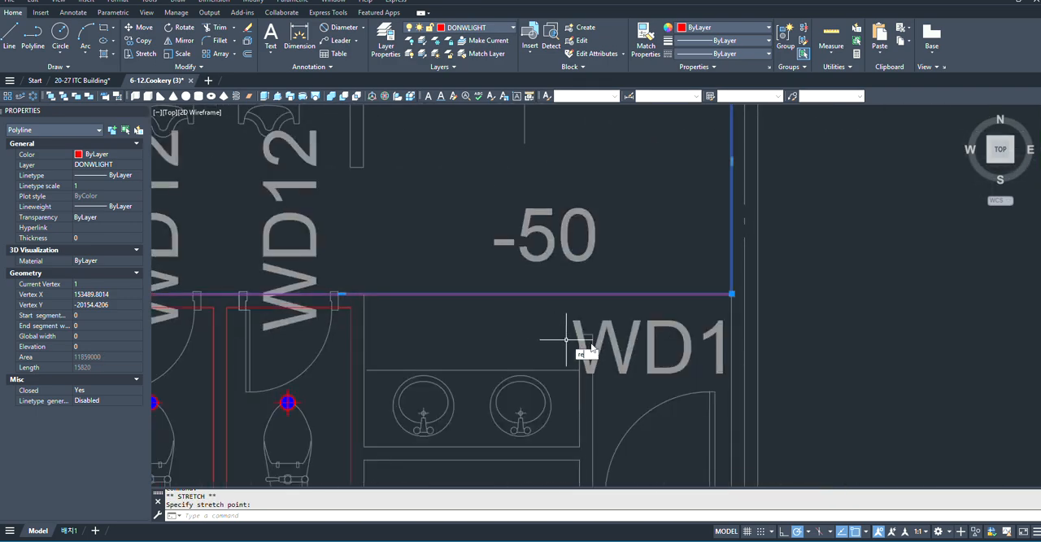
left_click(603, 374)
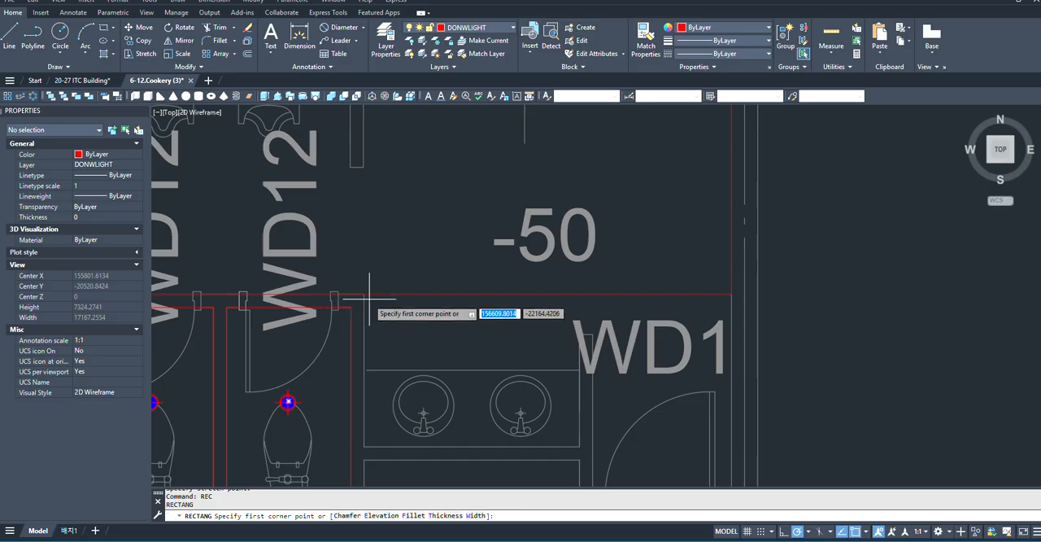
left_click(365, 313)
scroll(467, 354, "down", 3)
scroll(467, 354, "up", 6)
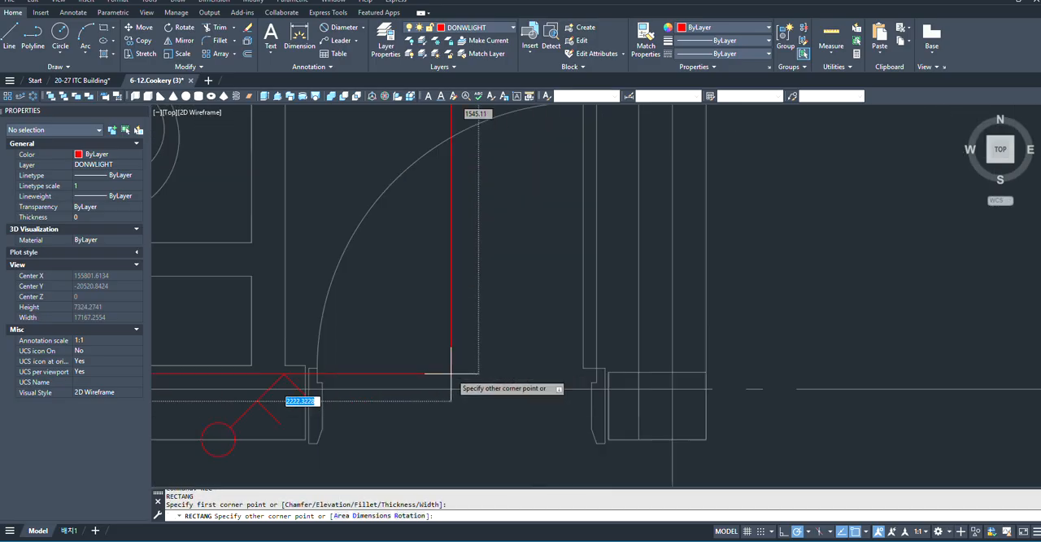
scroll(453, 379, "down", 3)
scroll(555, 393, "up", 3)
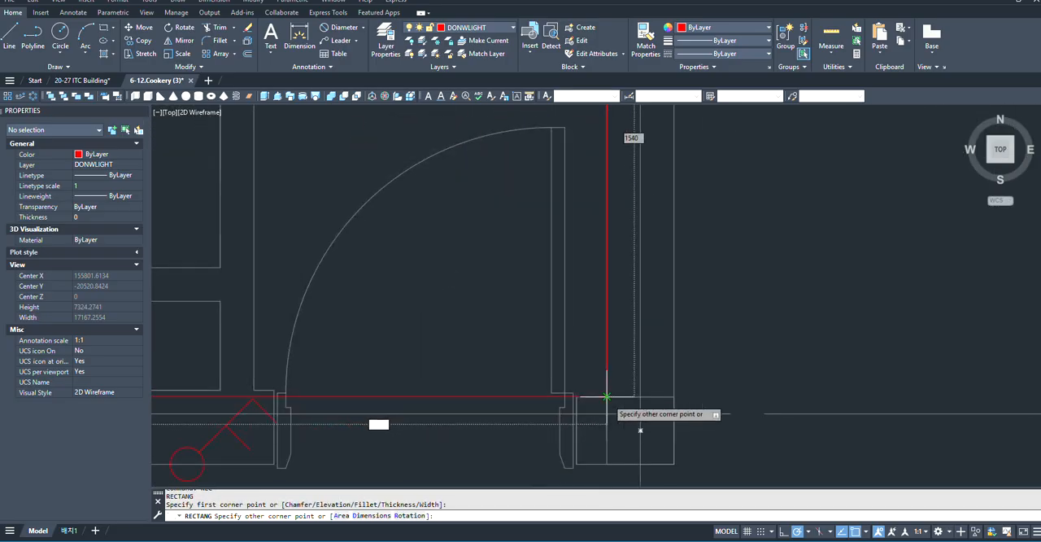
left_click(623, 390)
scroll(574, 411, "down", 5)
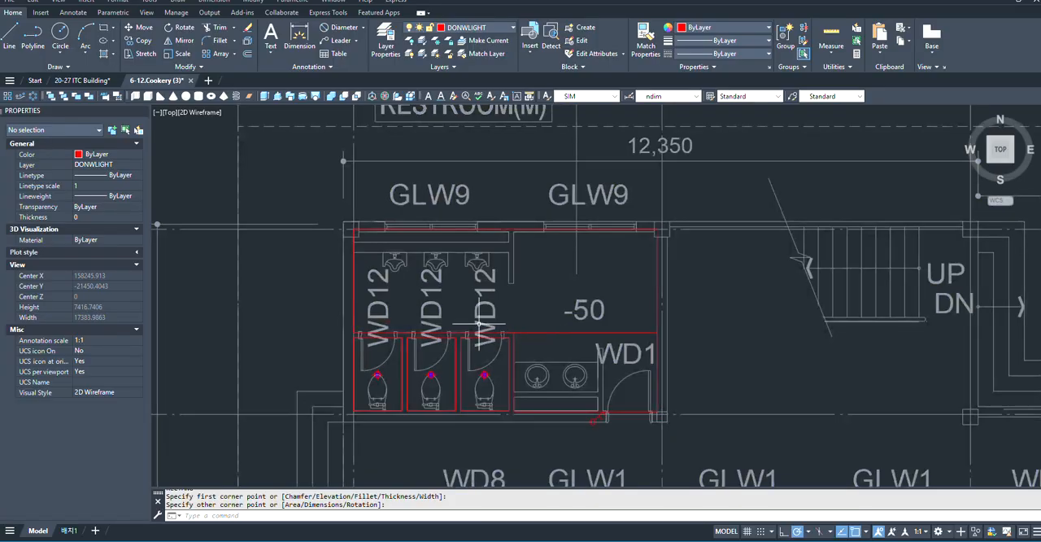
scroll(345, 260, "up", 3)
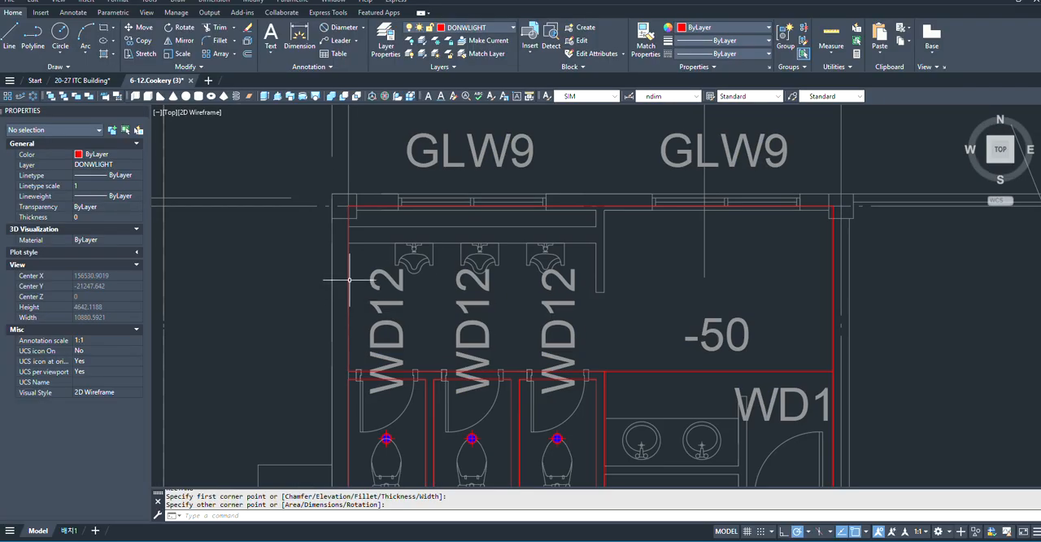
scroll(343, 277, "up", 6)
left_click(372, 293)
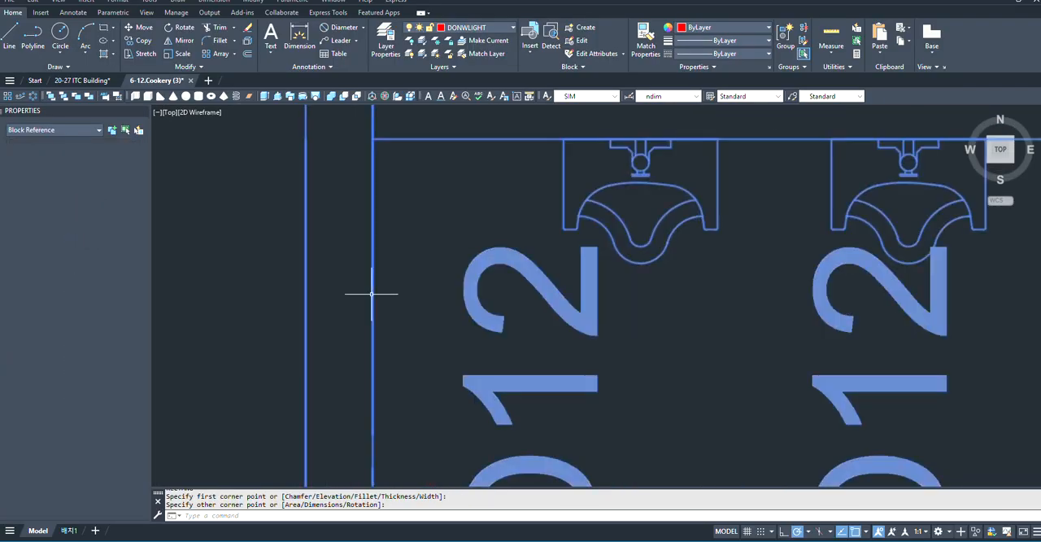
scroll(351, 320, "down", 6)
key("Escape")
left_click(368, 236)
scroll(367, 236, "up", 4)
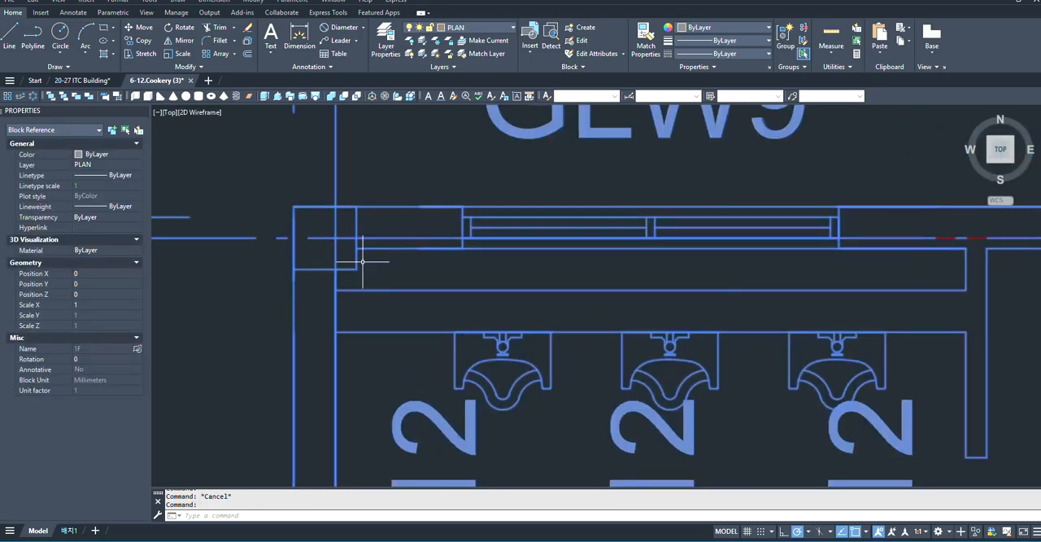
key("Escape")
- Lock the floor plan block's PLAN layer so that only the lighting objects can be edited
left_click(337, 307)
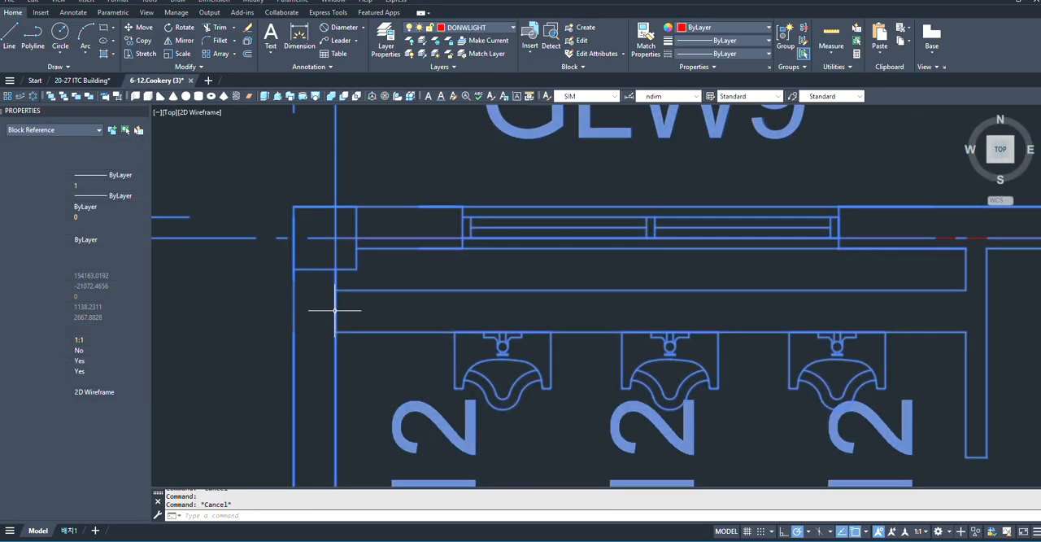
scroll(378, 316, "down", 6)
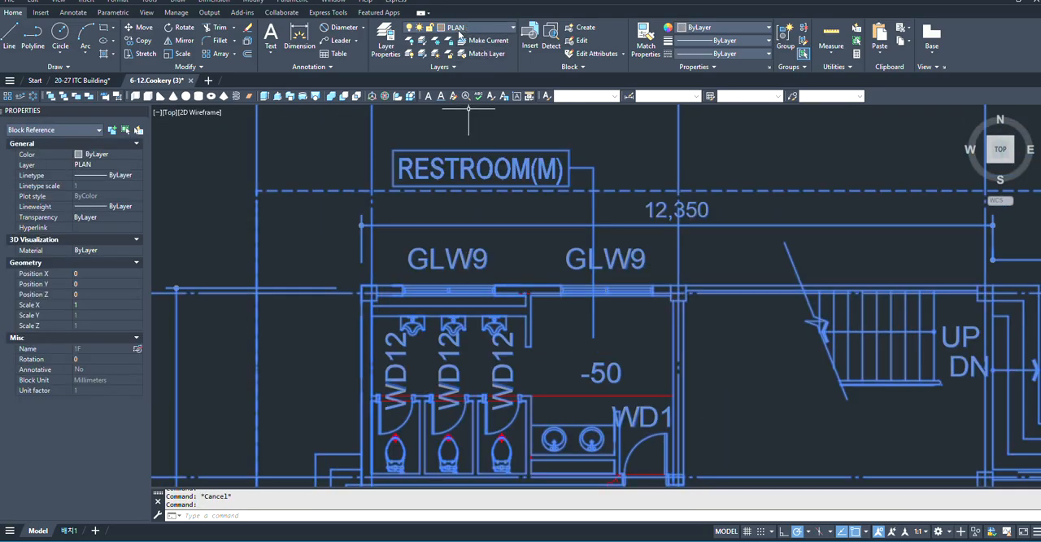
left_click(429, 29)
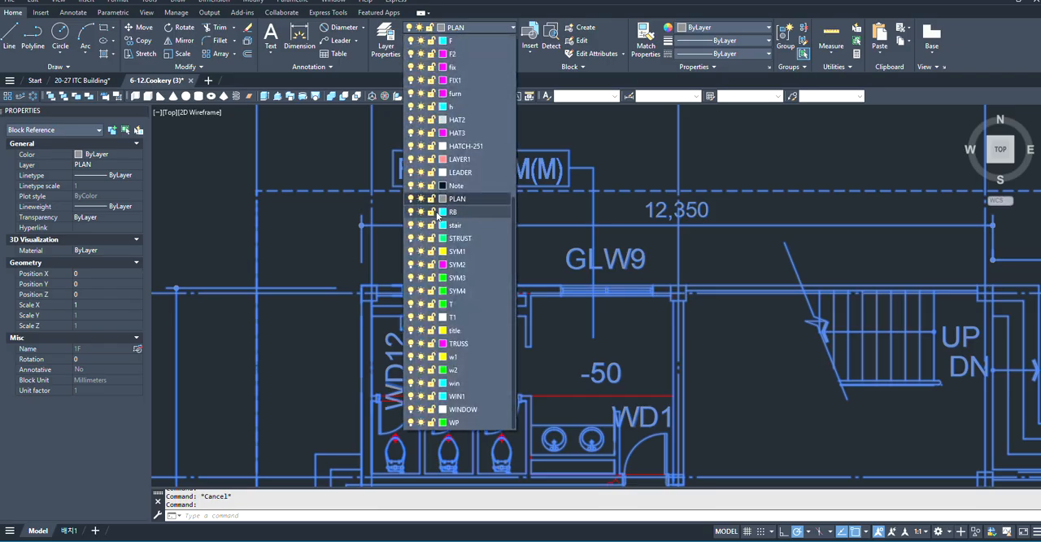
left_click(431, 200)
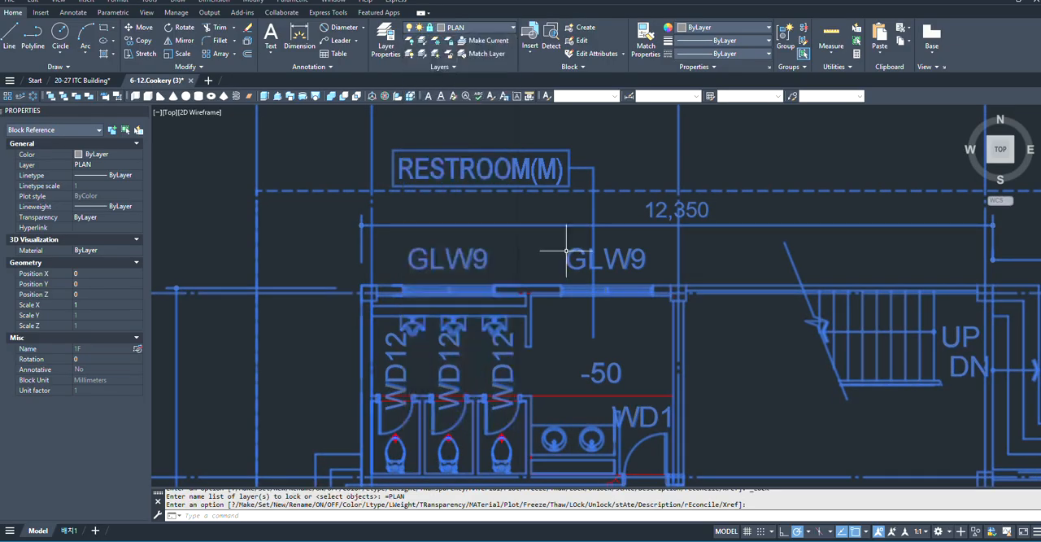
scroll(553, 269, "up", 4)
key("Escape")
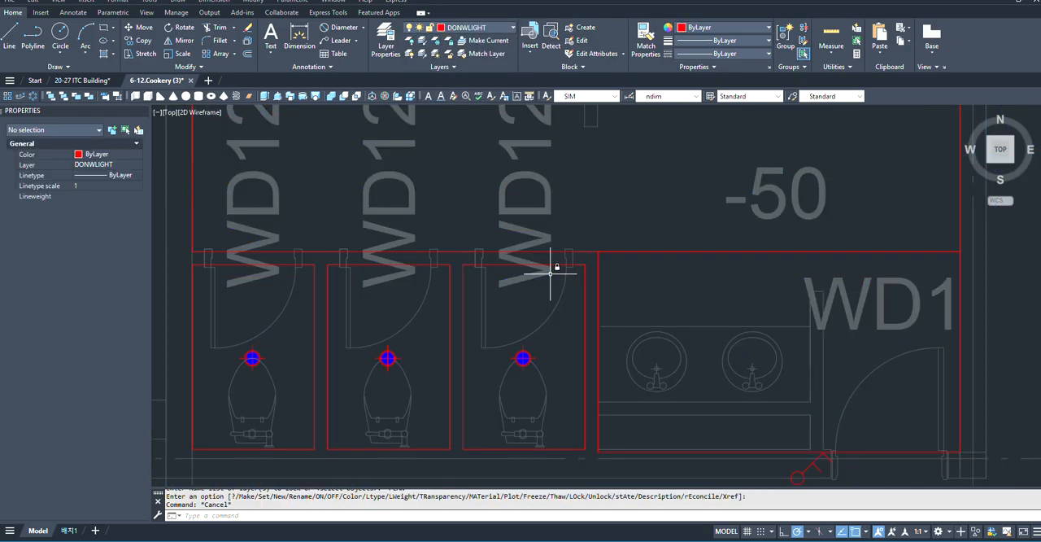
- Select the large rectangle over RESTROOM(M)'s urinal area and examine its edges and midpoints
scroll(639, 279, "down", 3)
scroll(546, 216, "up", 2)
scroll(298, 306, "up", 3)
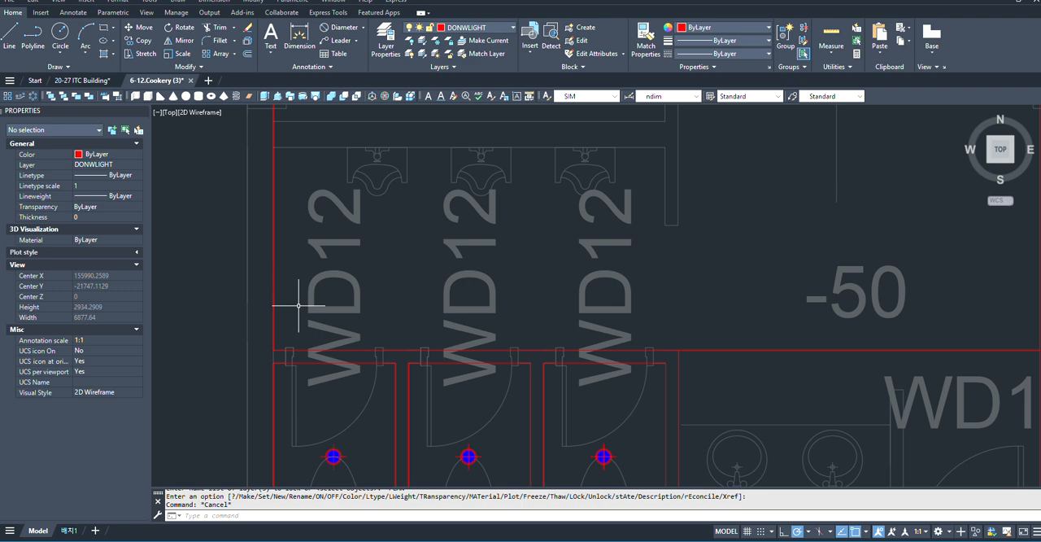
left_click(286, 350)
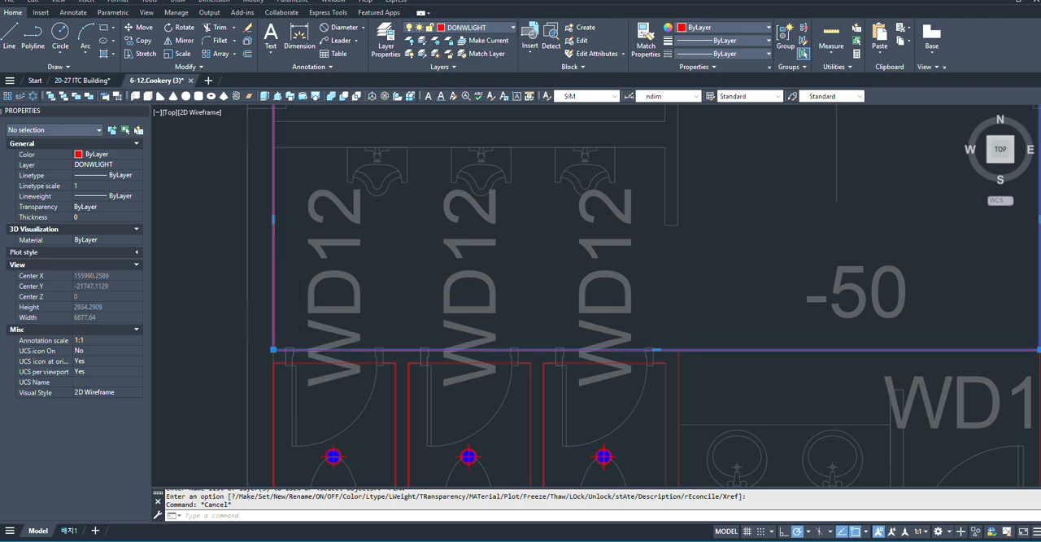
scroll(372, 371, "down", 3)
scroll(372, 295, "up", 4)
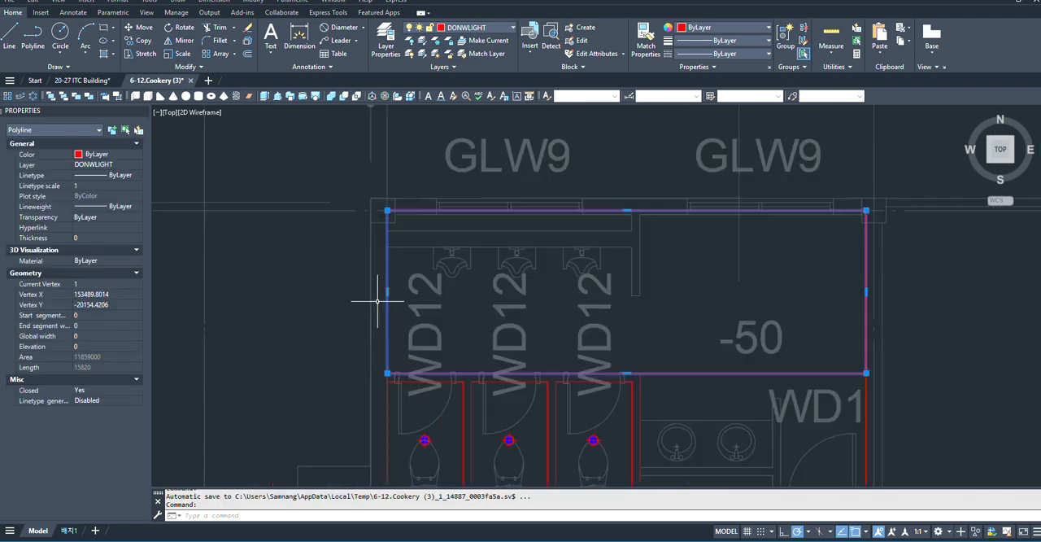
scroll(266, 299, "down", 2)
scroll(265, 299, "up", 3)
scroll(293, 293, "down", 3)
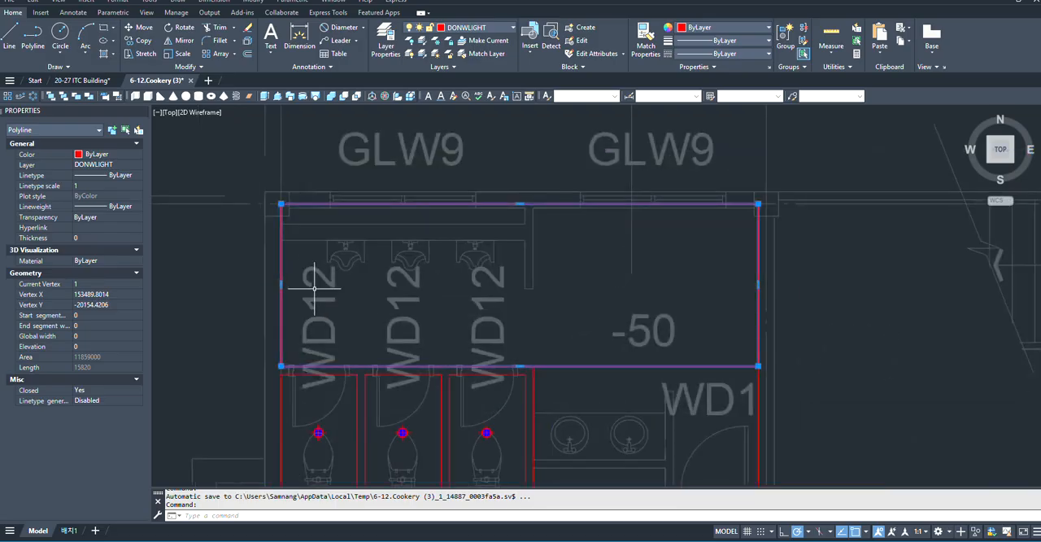
- Draw a horizontal line about 6800 mm long from the midpoint of the urinal-area rectangle's left edge to beyond the right wall
type("l")
key("Return")
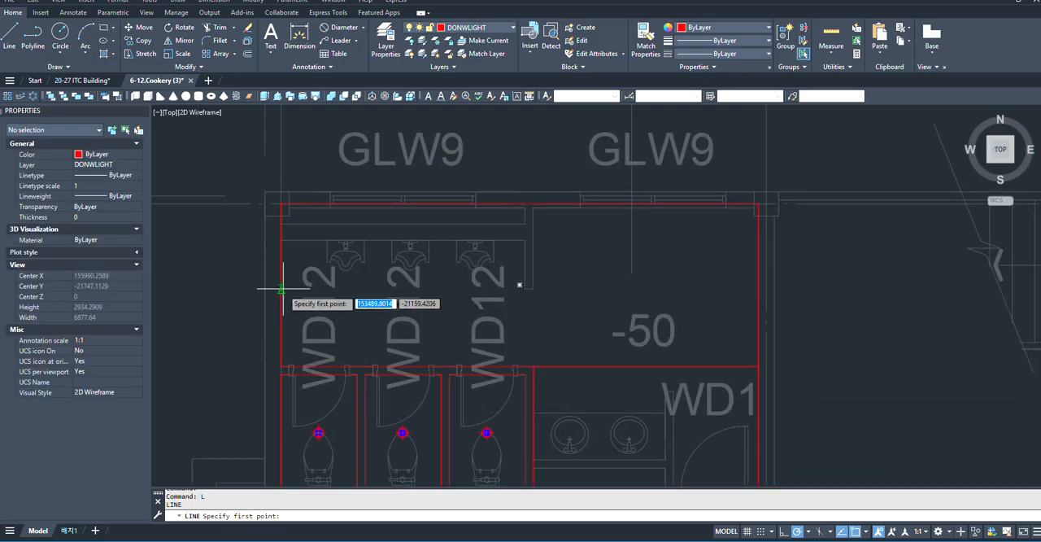
scroll(281, 289, "up", 4)
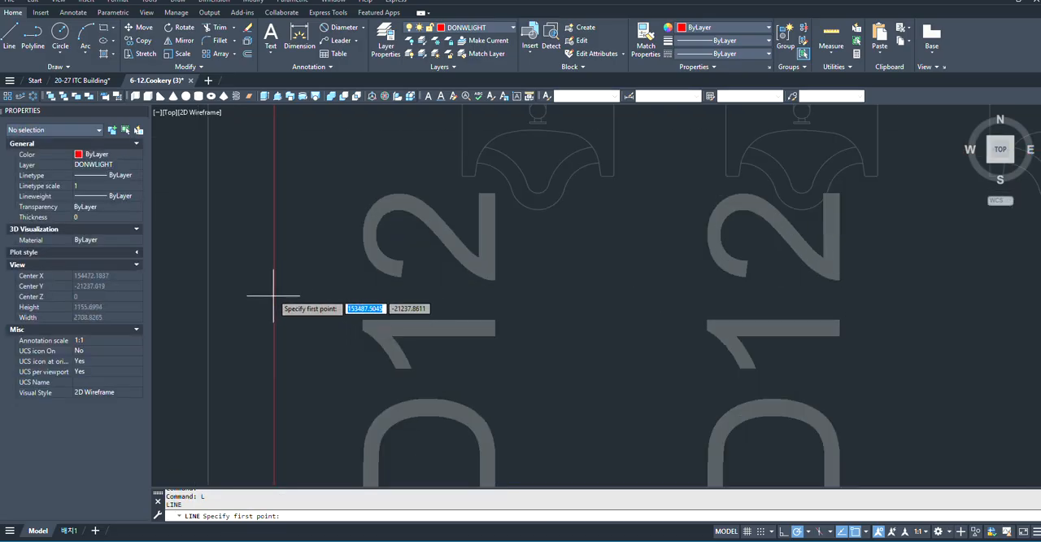
scroll(274, 269, "down", 4)
left_click(274, 273)
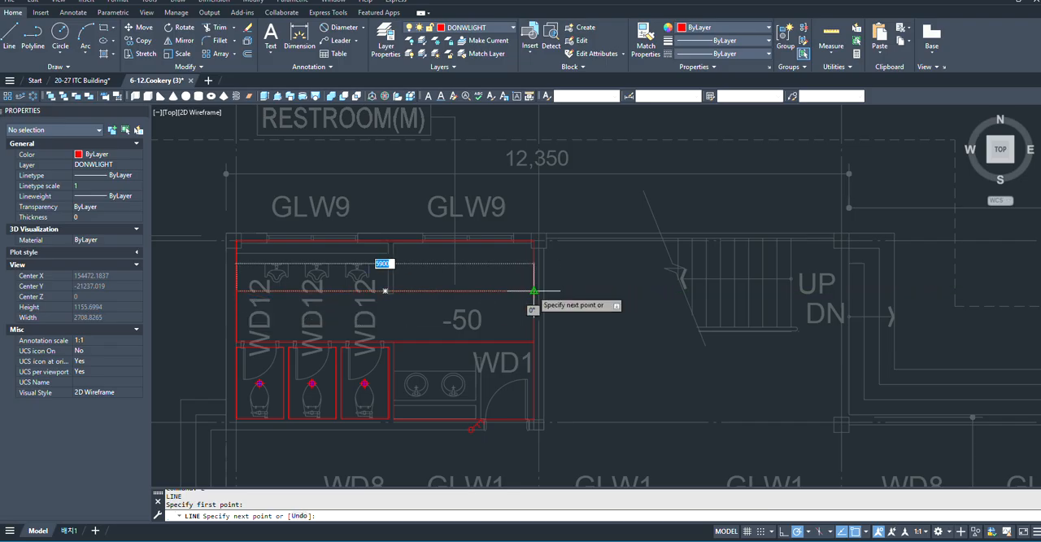
scroll(562, 299, "up", 4)
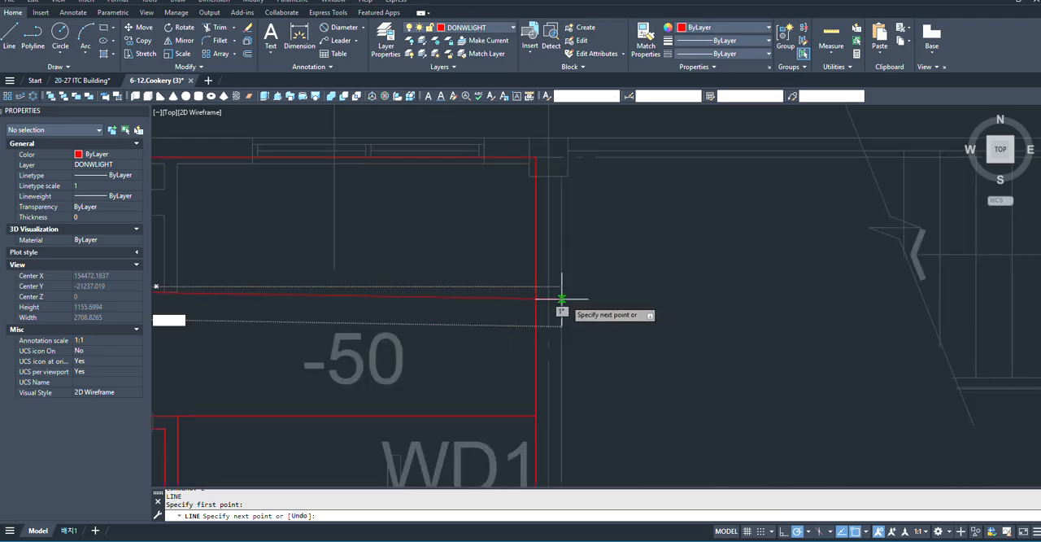
left_click(654, 289)
scroll(704, 303, "down", 4)
key("space")
- Copy the first stall's downlight about 1842 mm straight up onto the horizontal line through the urinal area
scroll(704, 303, "down", 4)
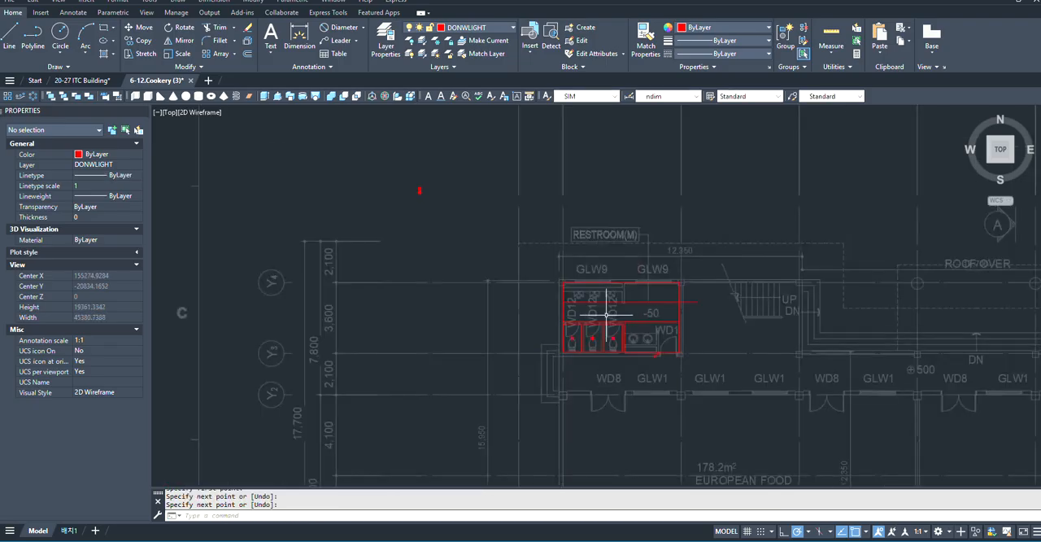
scroll(570, 310, "up", 4)
scroll(575, 386, "up", 6)
left_click(616, 359)
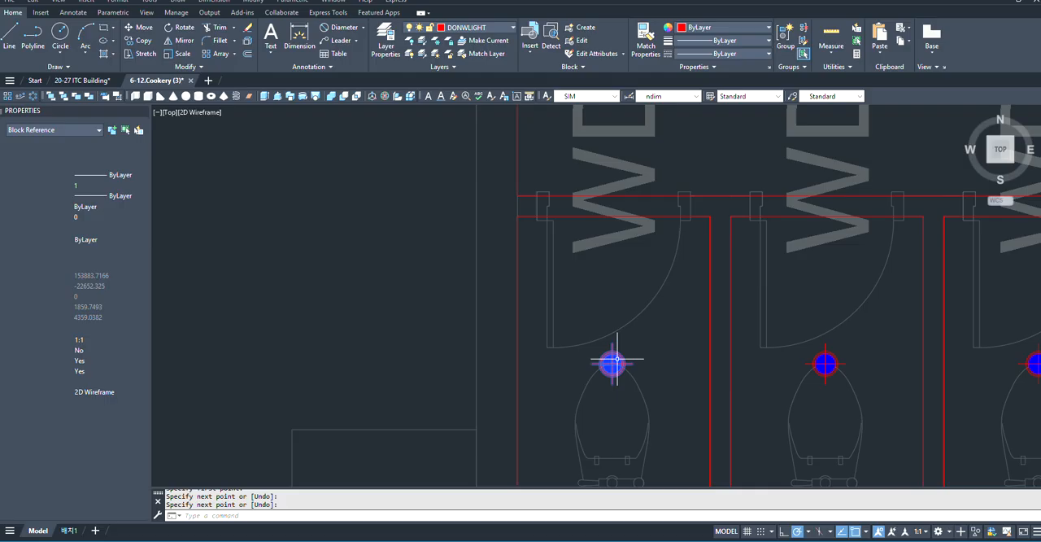
type("co")
key("space")
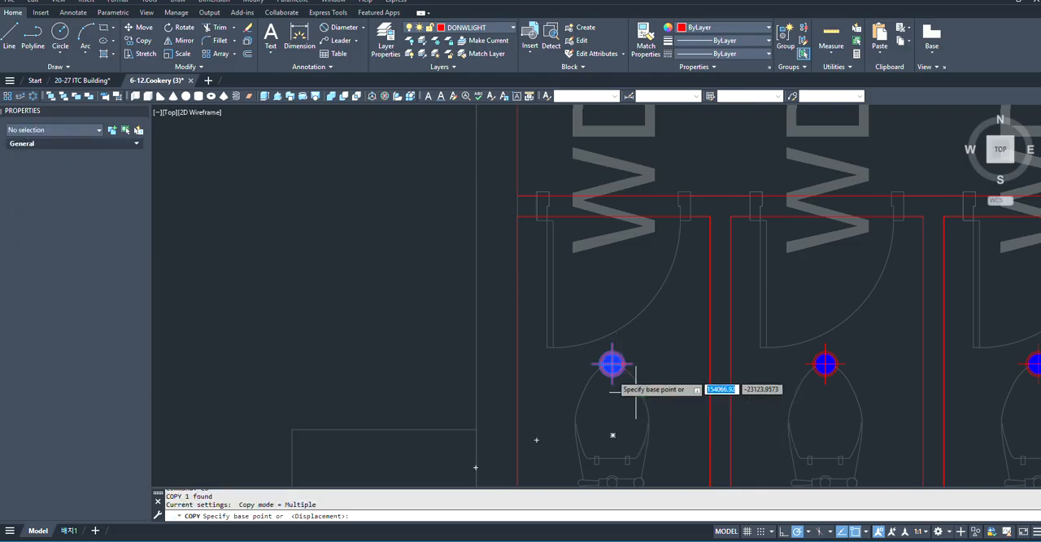
left_click(611, 364)
scroll(605, 412, "down", 4)
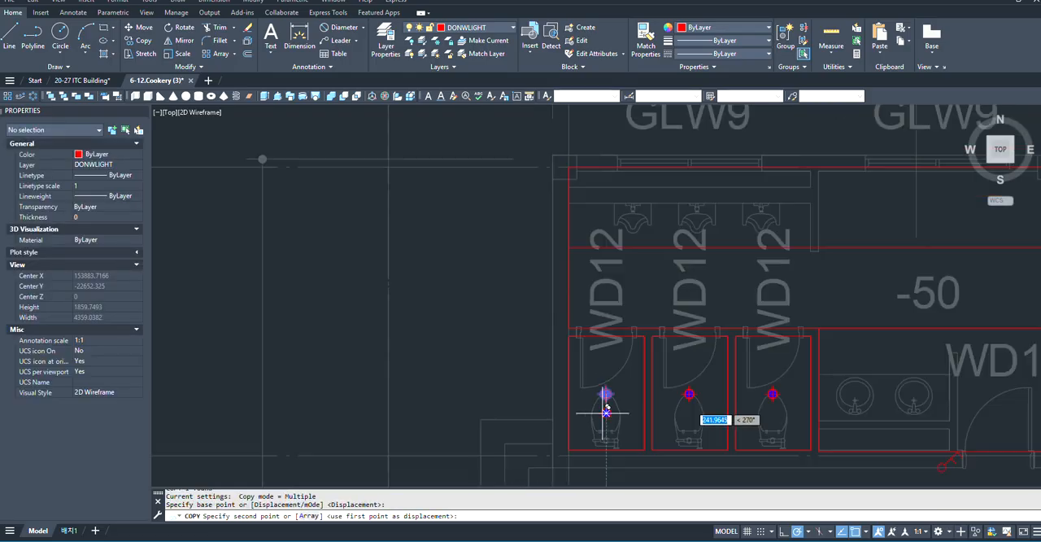
scroll(618, 284, "up", 5)
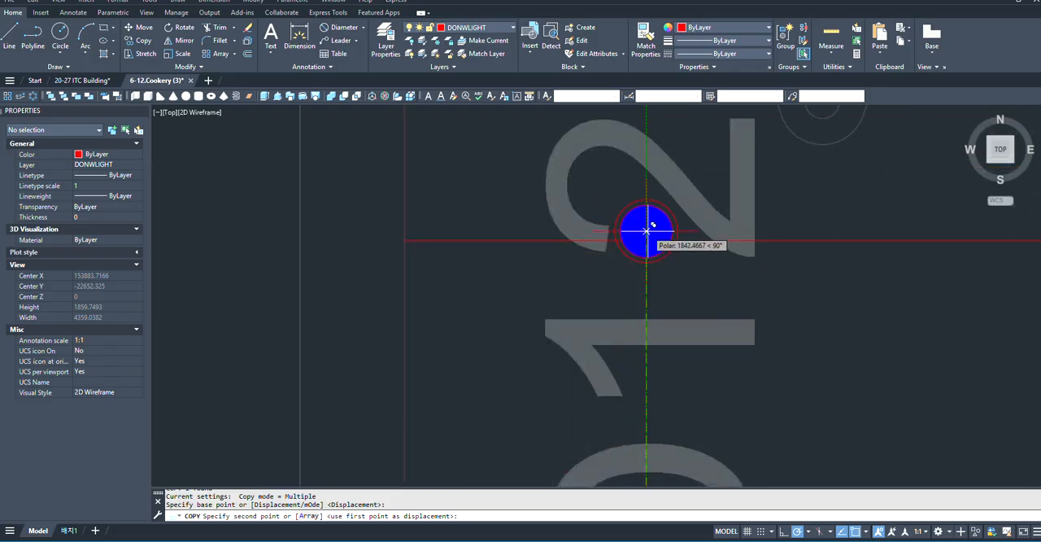
left_click(646, 232)
scroll(647, 232, "down", 8)
key("Escape")
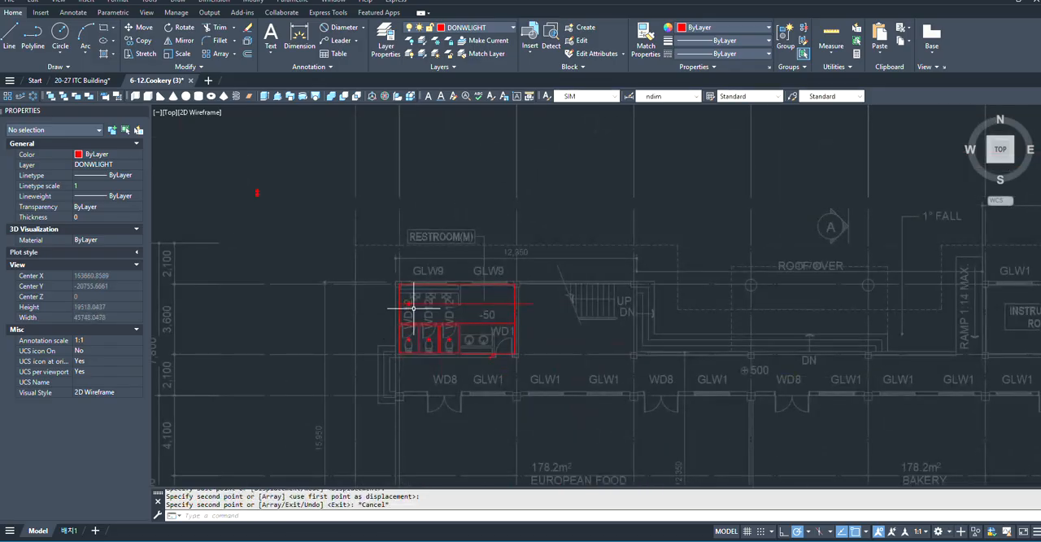
- Dimension the horizontal distance from the copied downlight's centre to the urinal-area rectangle's left edge, placing the dimension above the line
scroll(414, 308, "up", 6)
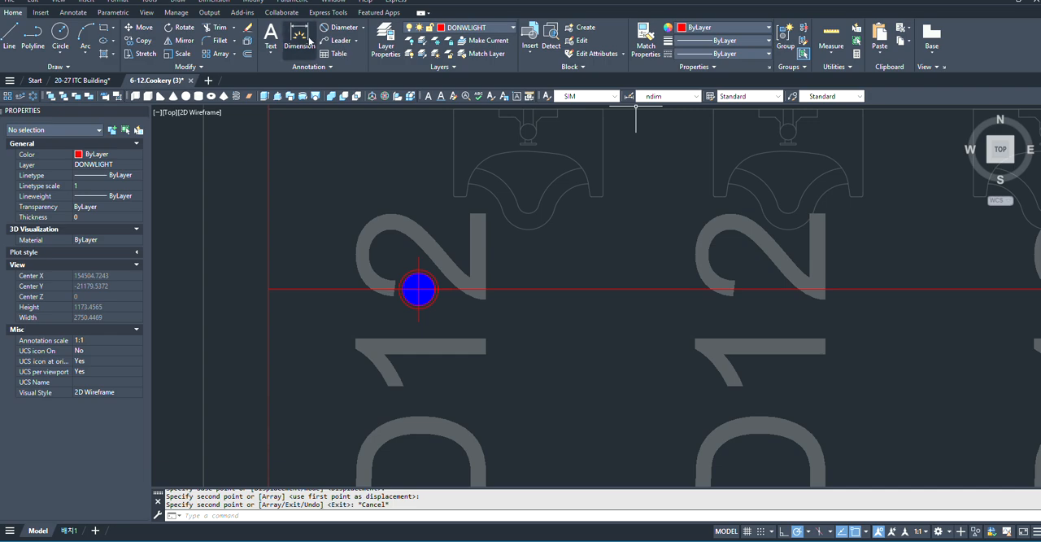
left_click(300, 38)
scroll(602, 301, "down", 2)
scroll(566, 301, "up", 4)
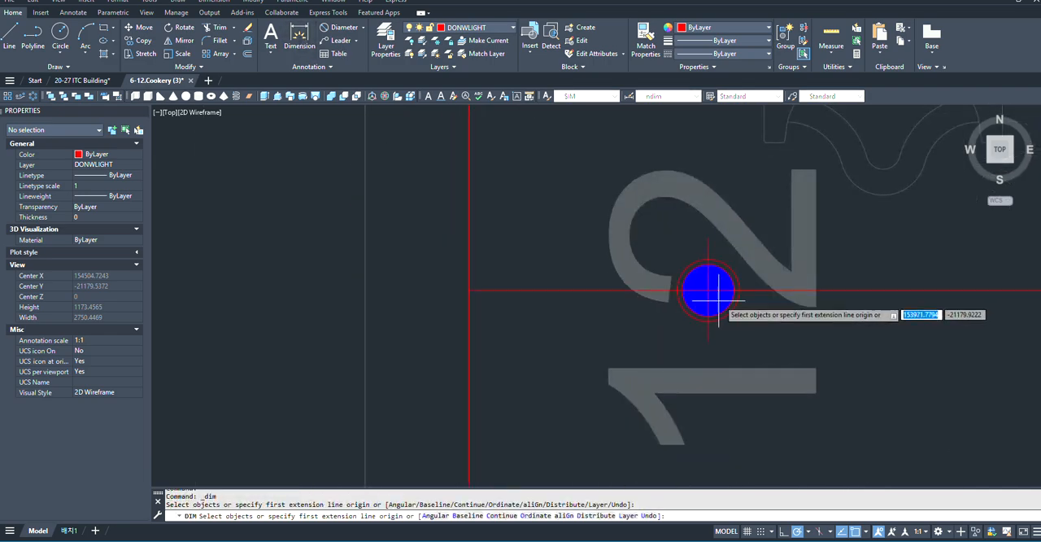
left_click(708, 289)
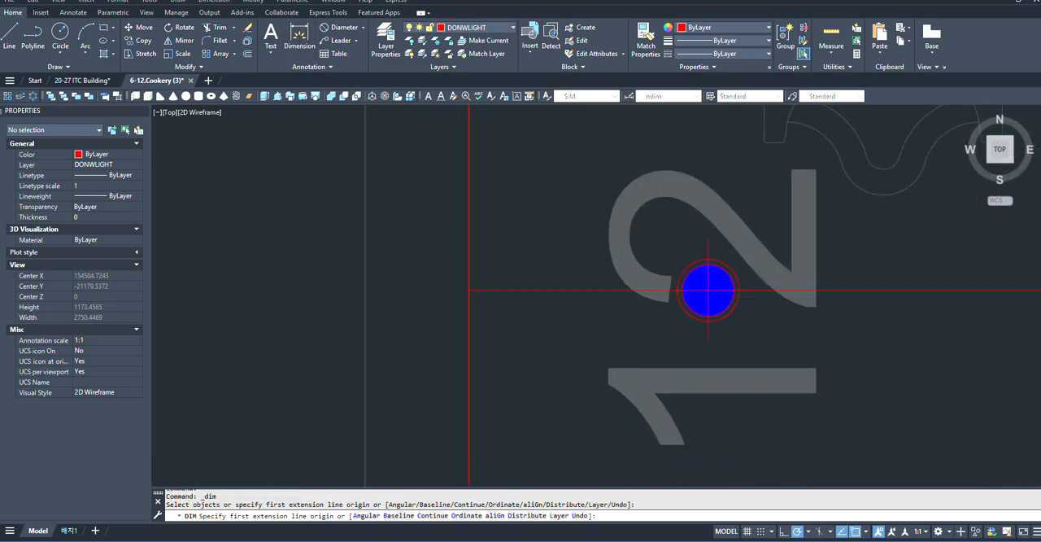
left_click(470, 289)
scroll(488, 289, "down", 3)
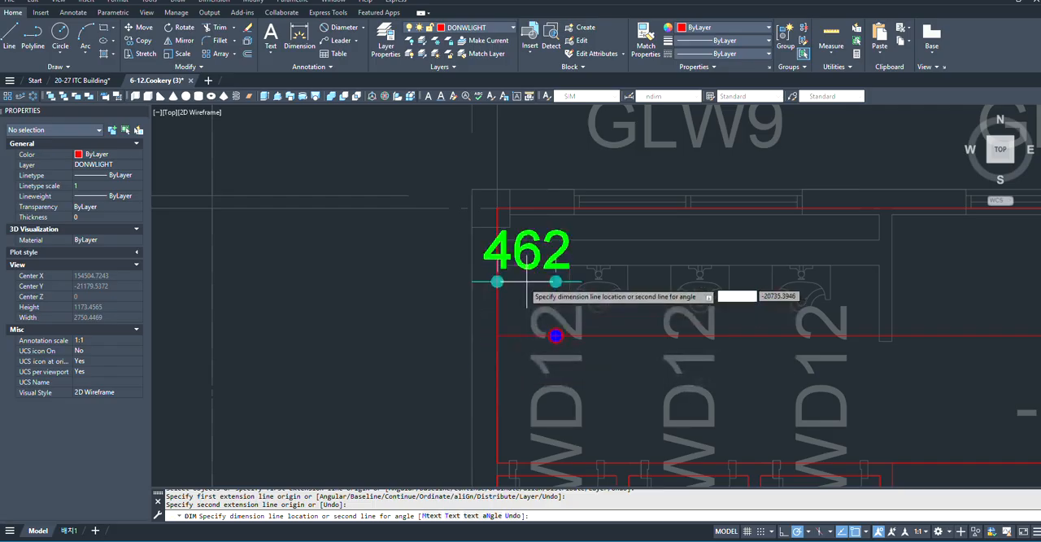
scroll(498, 286, "up", 2)
left_click(509, 298)
scroll(504, 309, "down", 3)
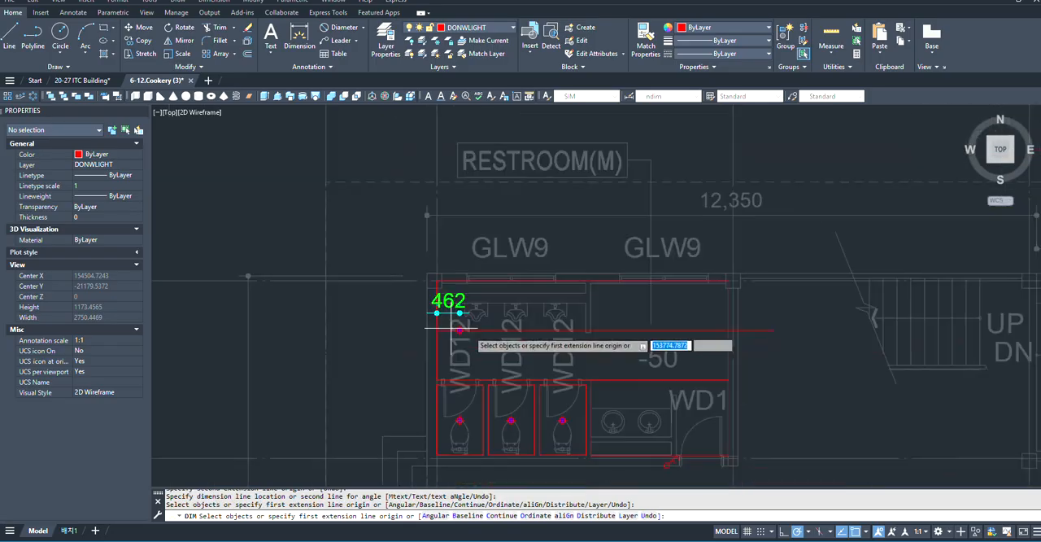
scroll(558, 338, "up", 1)
scroll(593, 296, "down", 3)
scroll(609, 302, "up", 3)
scroll(461, 312, "down", 5)
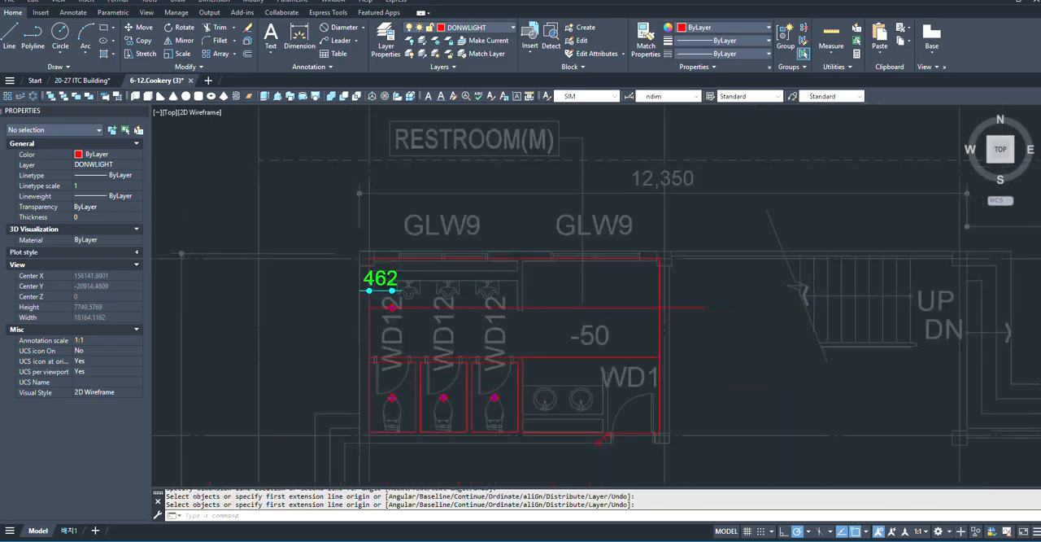
key("Escape")
- Create a rectangular array of the copied downlight on the horizontal line with 1 row
scroll(504, 313, "up", 3)
scroll(690, 348, "down", 2)
scroll(532, 407, "up", 5)
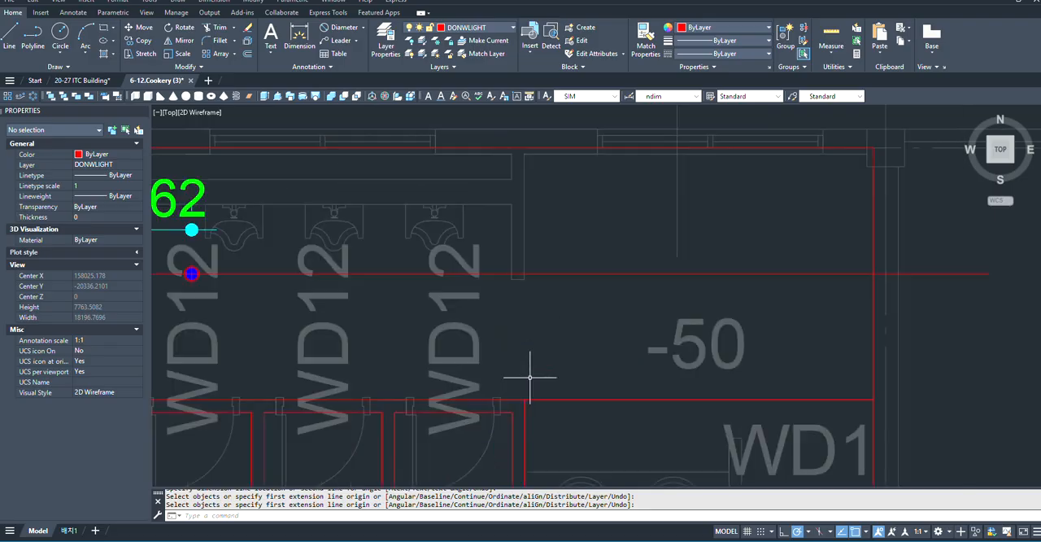
scroll(522, 398, "down", 2)
scroll(431, 333, "up", 2)
scroll(411, 323, "down", 2)
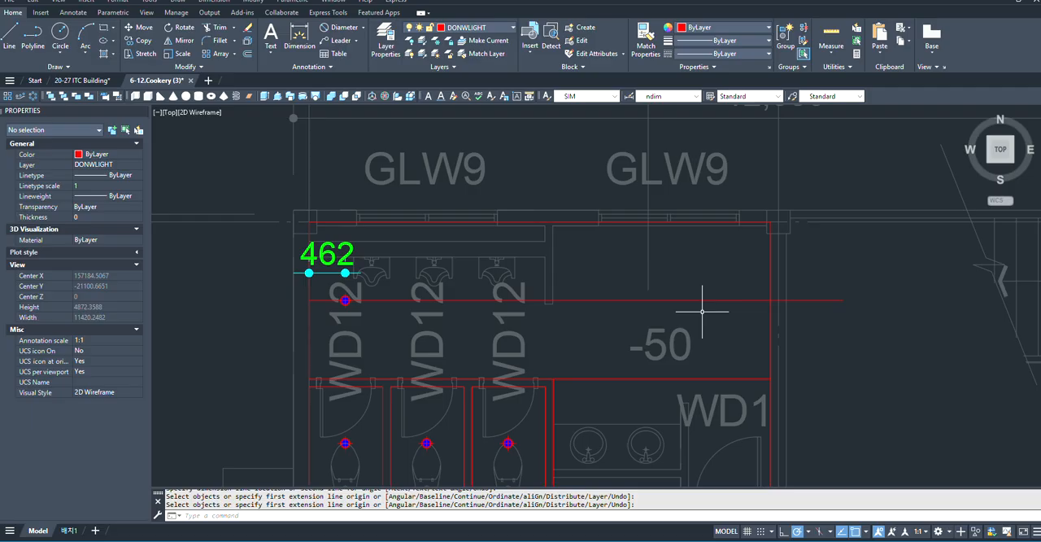
scroll(397, 302, "up", 4)
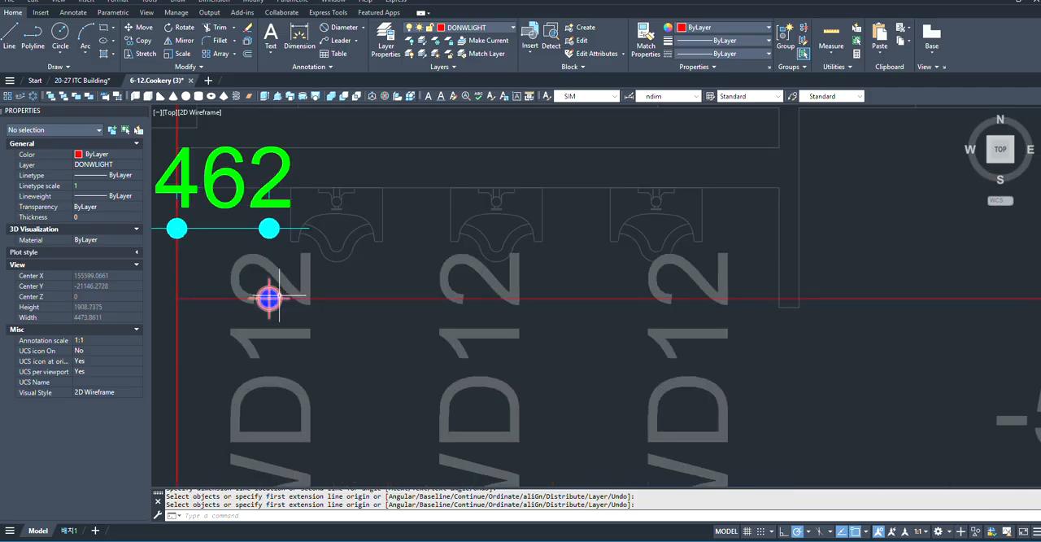
key("Escape")
left_click(269, 297)
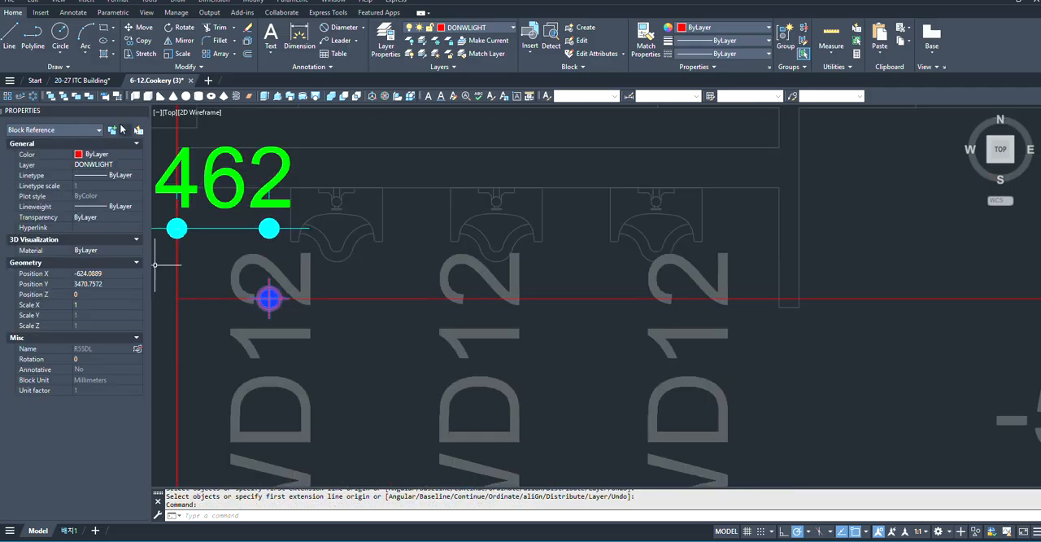
type("ar")
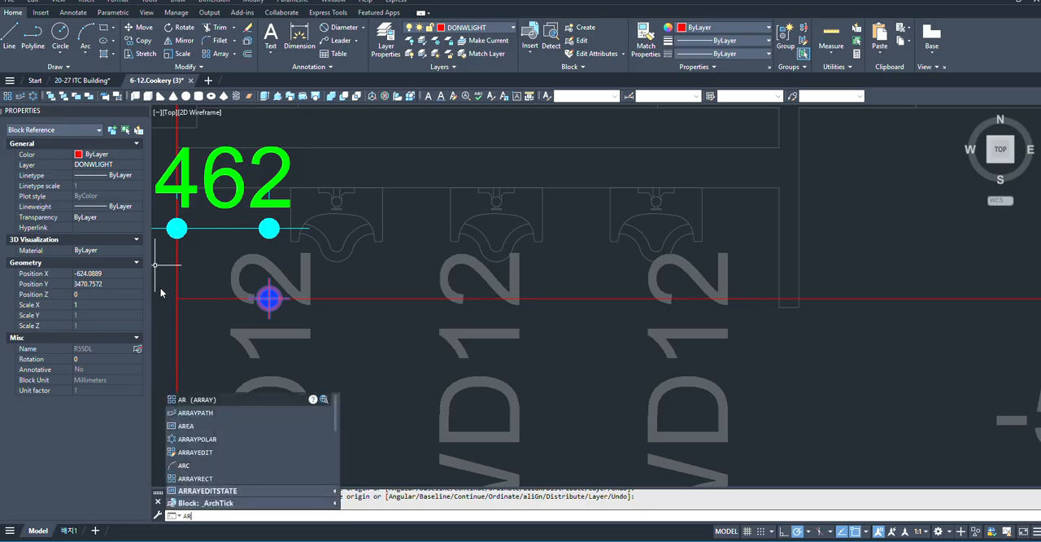
left_click(206, 400)
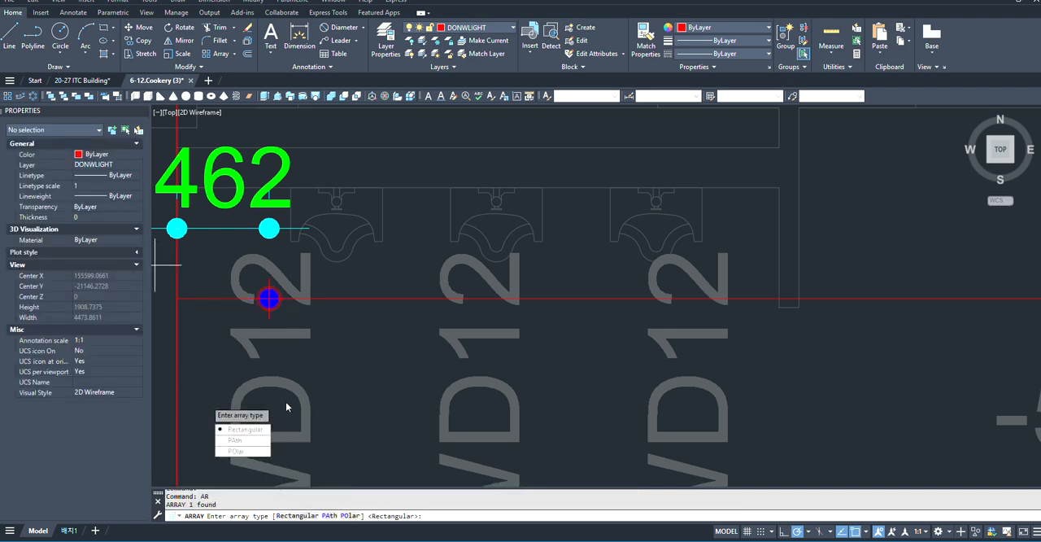
left_click(244, 428)
scroll(504, 322, "down", 2)
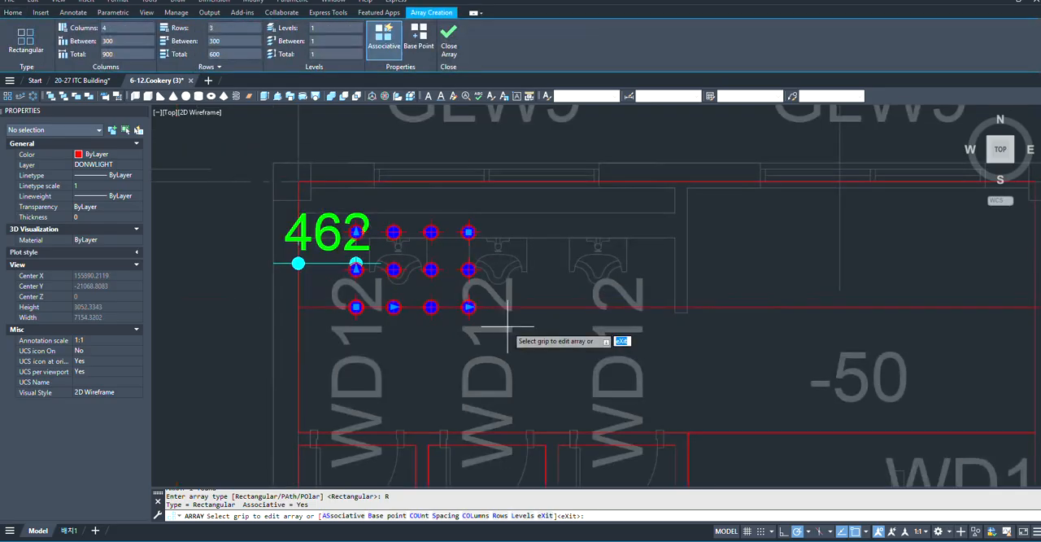
scroll(367, 302, "up", 2)
scroll(524, 342, "down", 2)
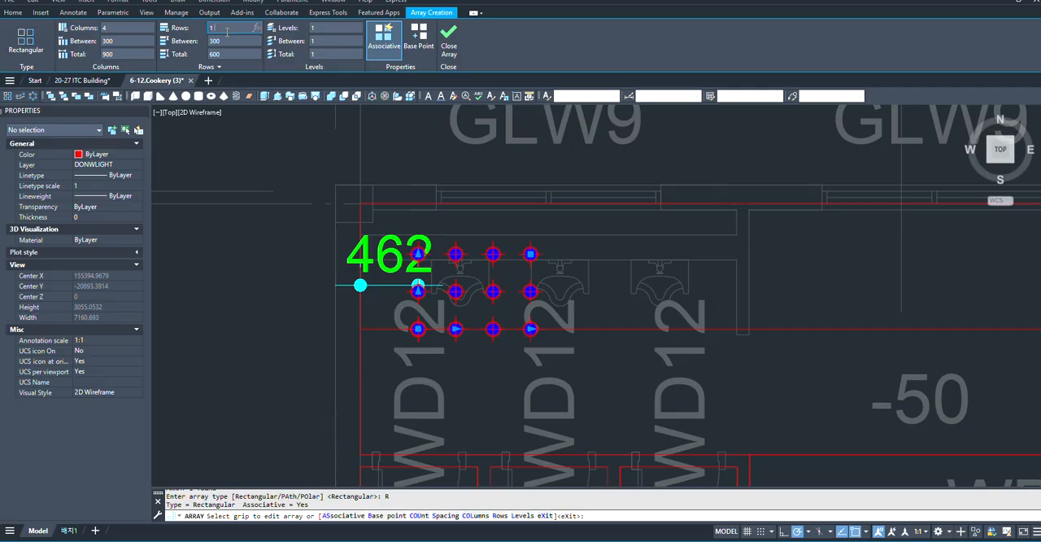
key("Return")
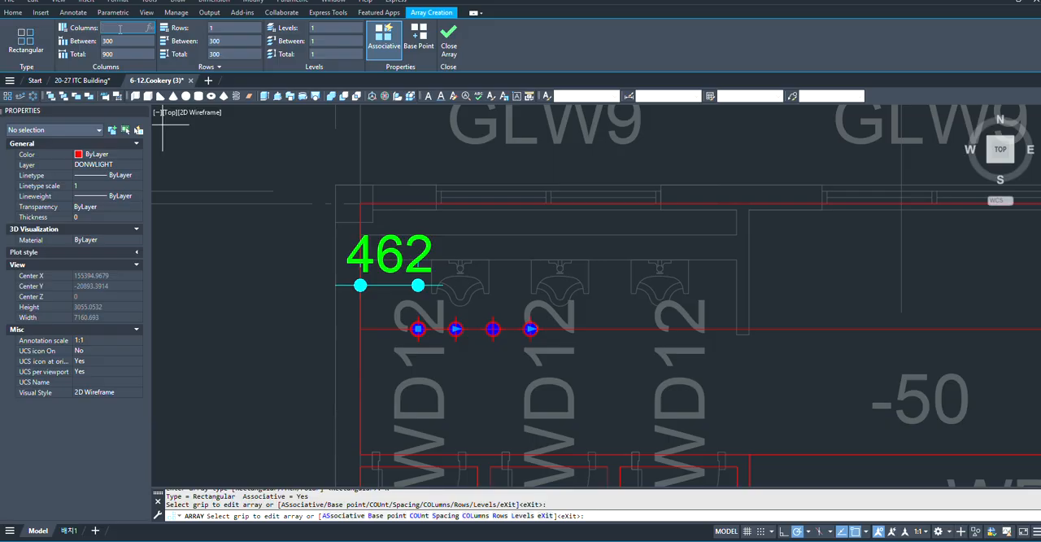
- Set the downlight array to 5 columns and finish it
left_click(119, 28)
type("5")
key("Return")
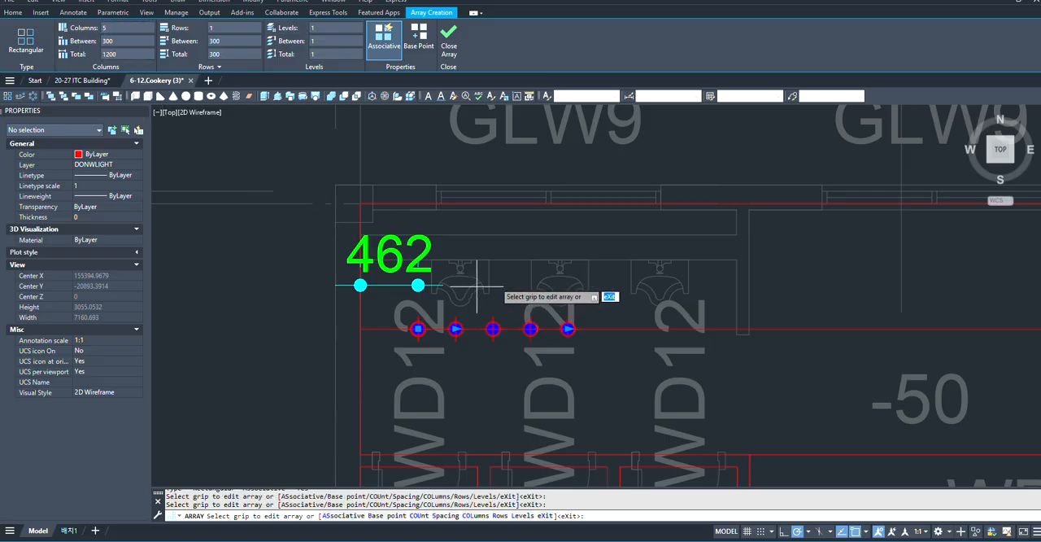
scroll(244, 314, "up", 4)
scroll(258, 313, "down", 5)
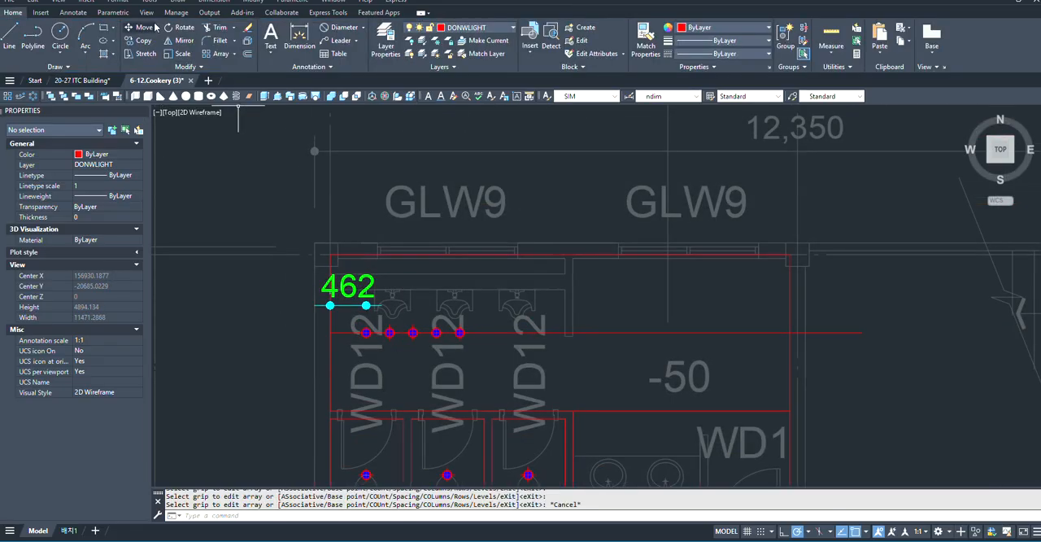
- Dimension the urinal-area rectangle's full width between its two upper corners, placing it in line with the downlight's edge-distance dimension
left_click(299, 37)
scroll(346, 317, "up", 4)
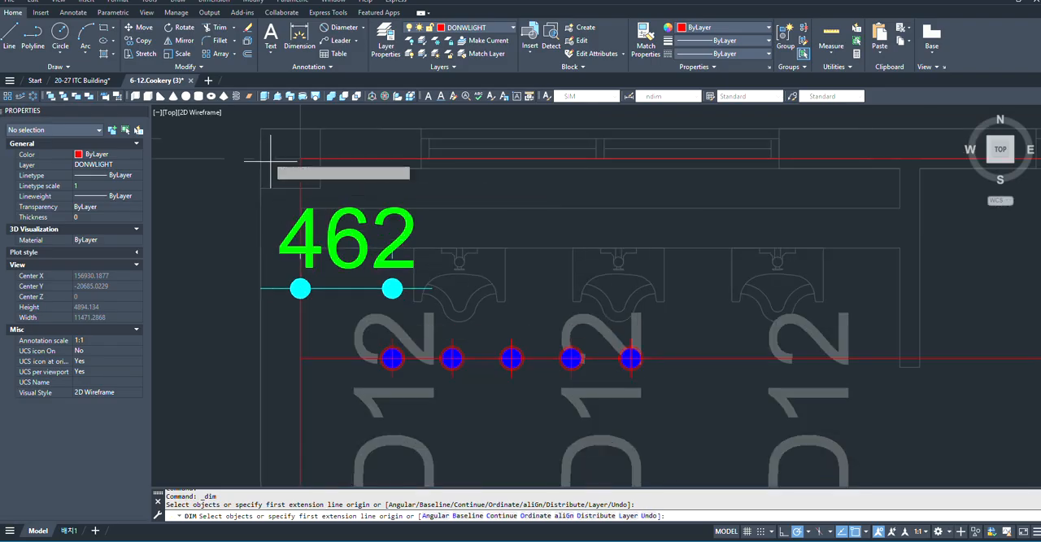
left_click(301, 160)
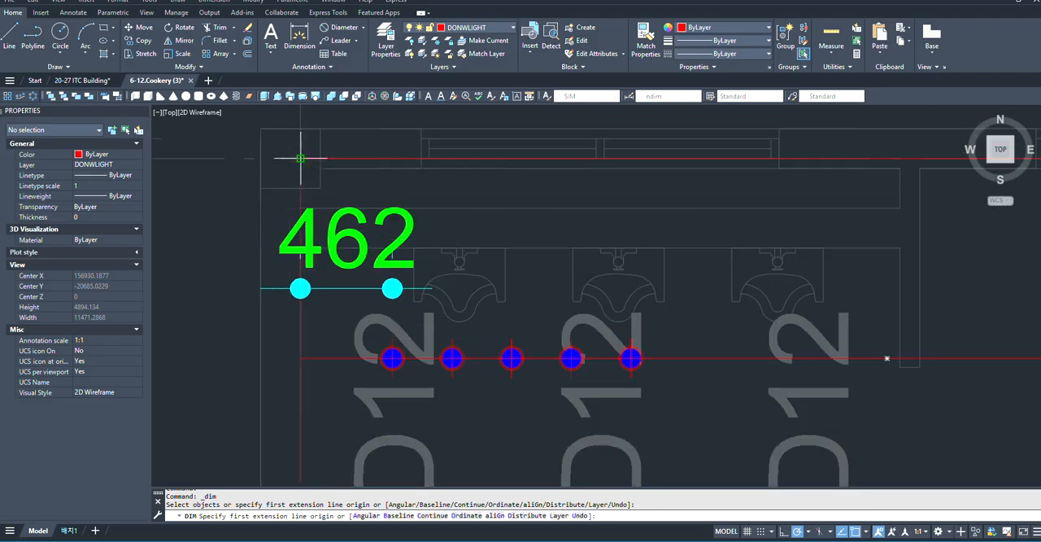
scroll(203, 228, "down", 4)
scroll(552, 209, "up", 2)
scroll(552, 209, "up", 2)
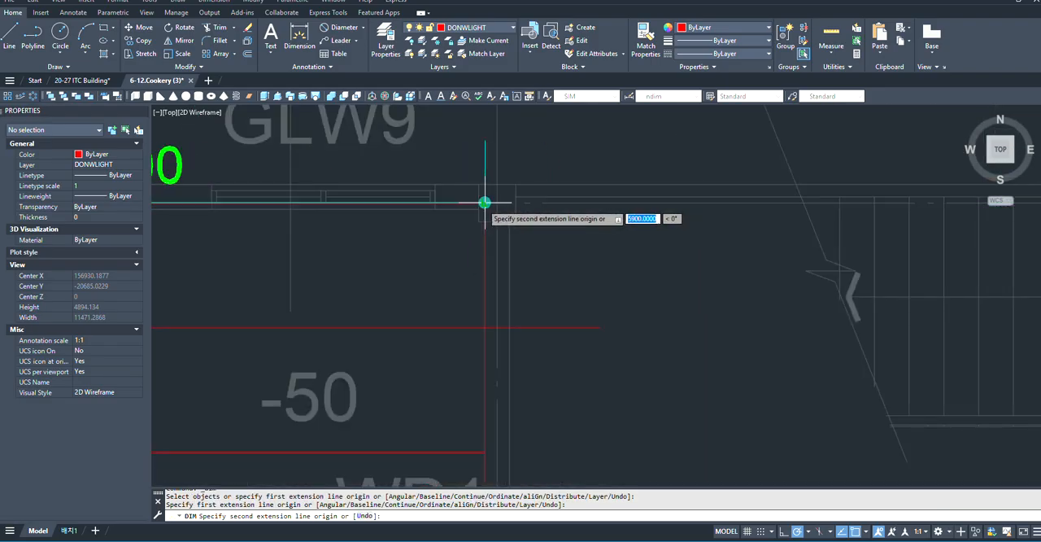
scroll(484, 203, "up", 3)
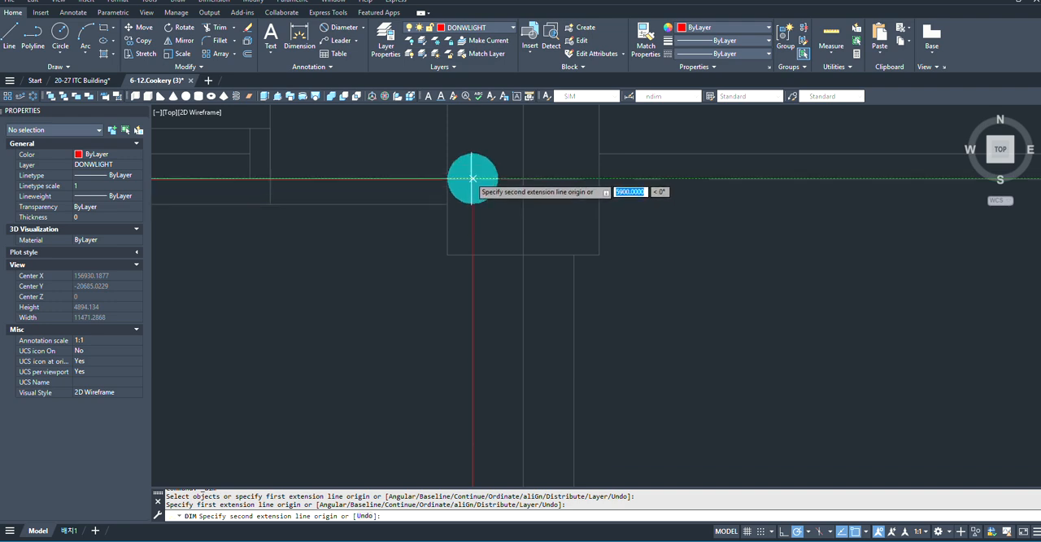
left_click(472, 176)
scroll(482, 171, "down", 4)
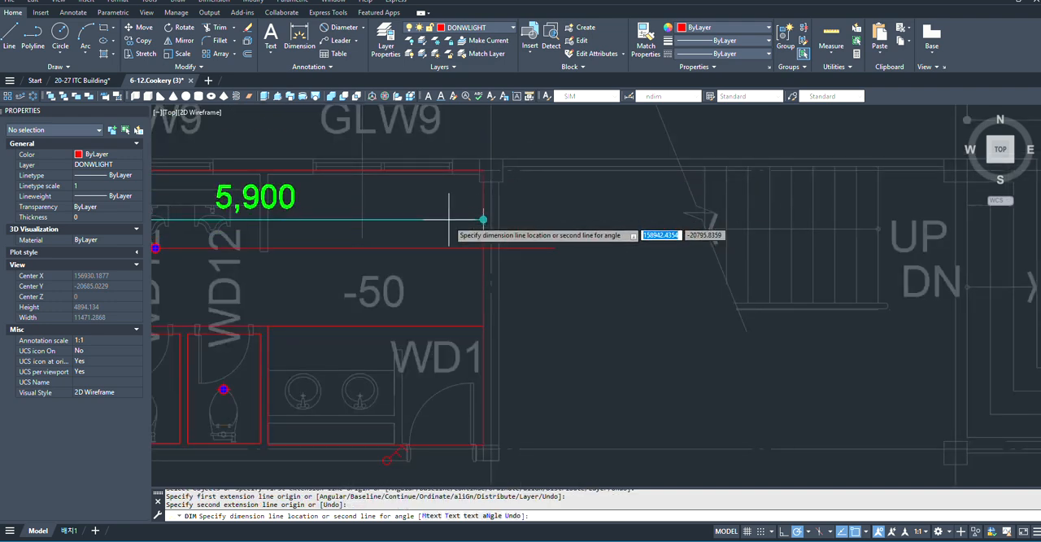
left_click(504, 224)
scroll(546, 225, "down", 2)
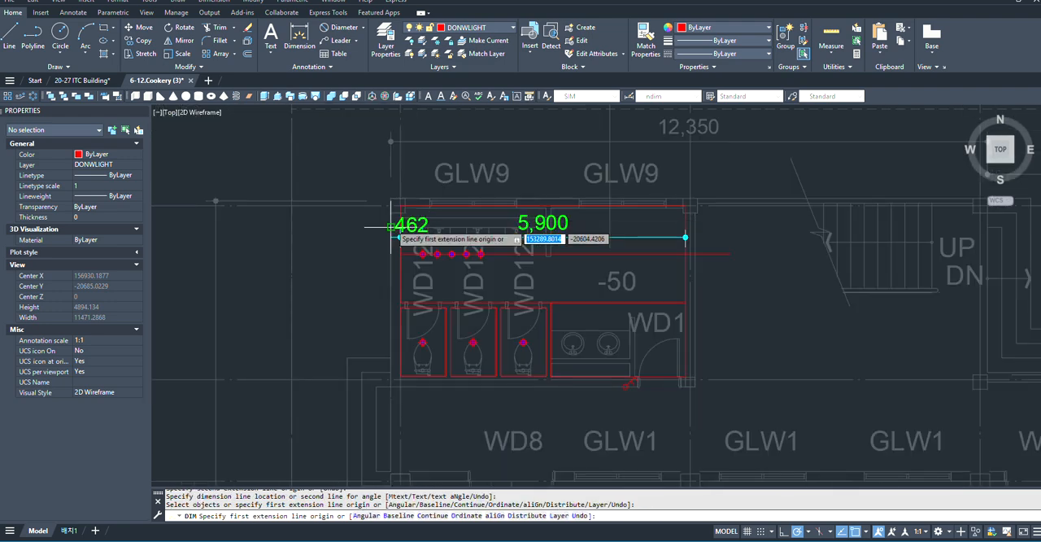
scroll(578, 230, "up", 4)
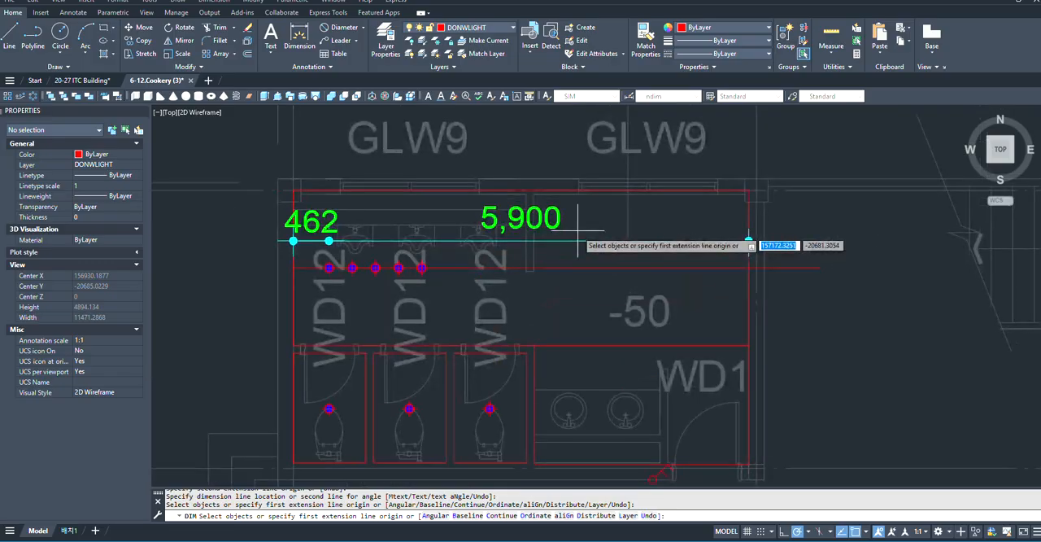
key("Escape")
- Open the quick calculator and place it clear of the arrayed downlights
scroll(369, 255, "down", 3)
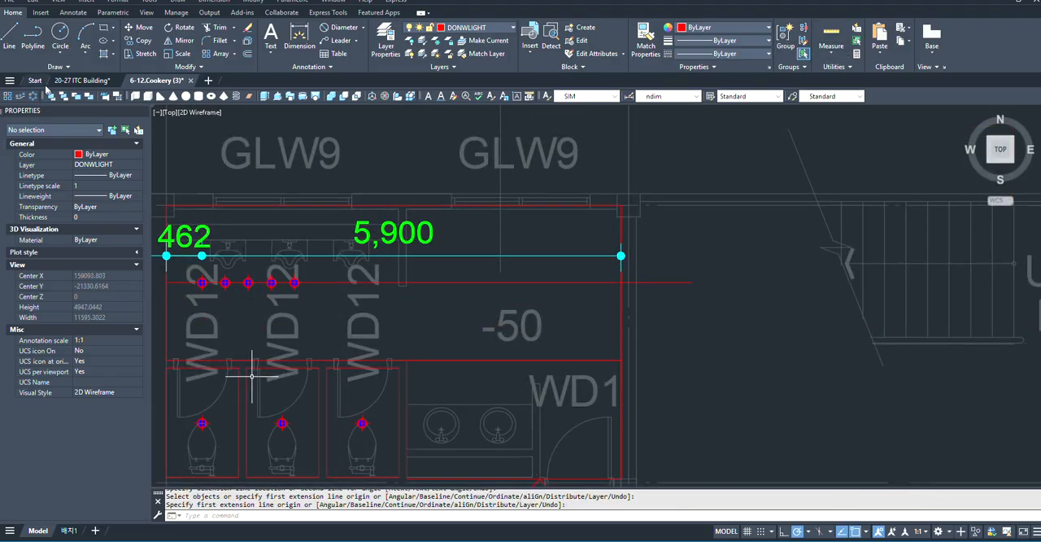
scroll(374, 259, "down", 1)
scroll(259, 295, "up", 1)
scroll(342, 274, "up", 1)
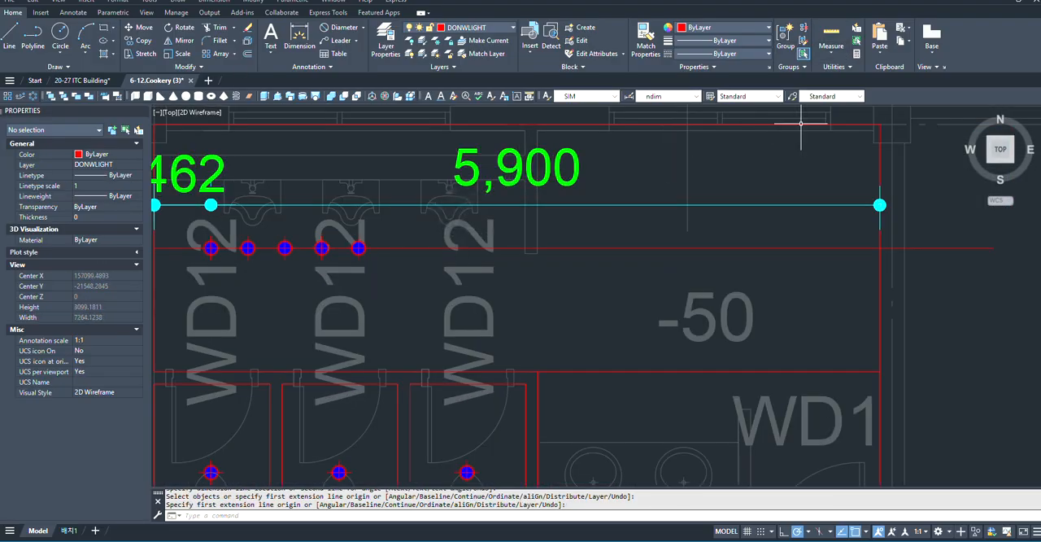
left_click(856, 54)
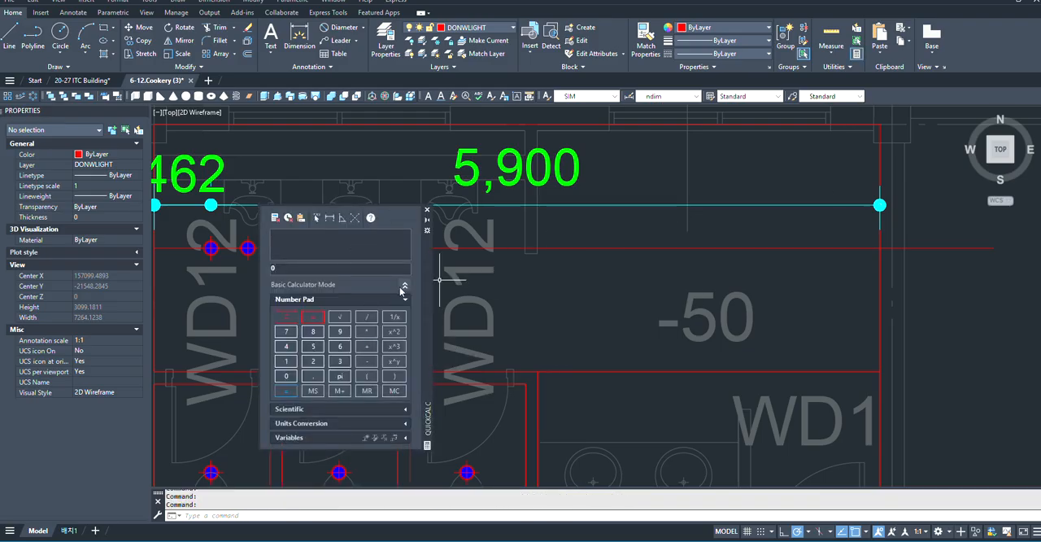
left_click_drag(429, 281, 750, 261)
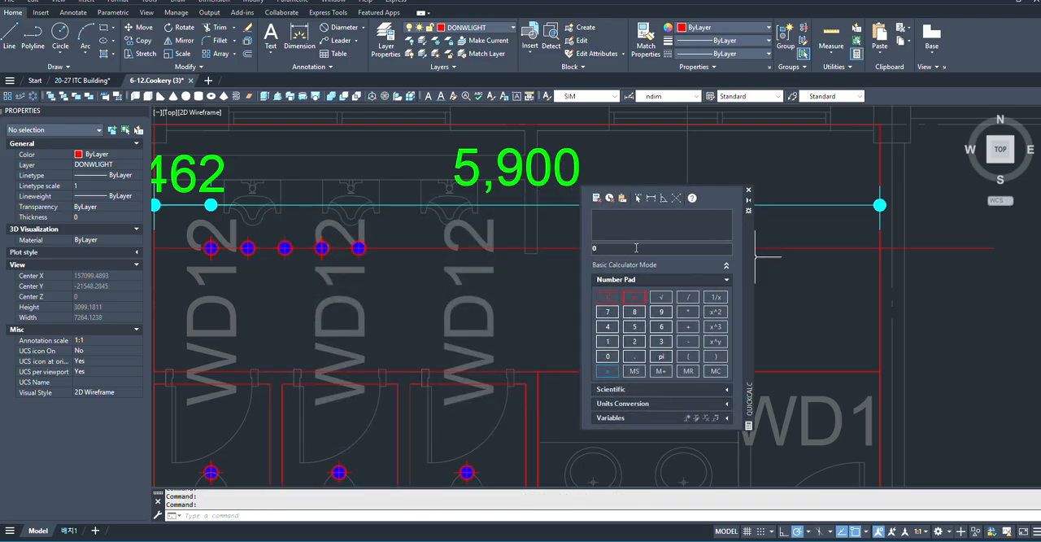
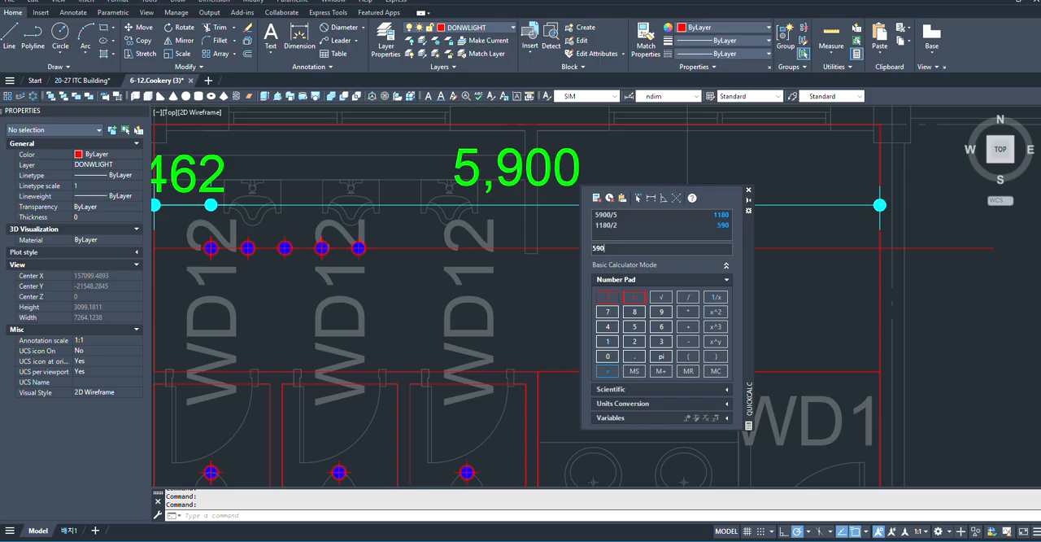
- Select the urinal-area downlight array and set its column spacing to 1180
scroll(801, 209, "down", 4)
scroll(419, 238, "up", 4)
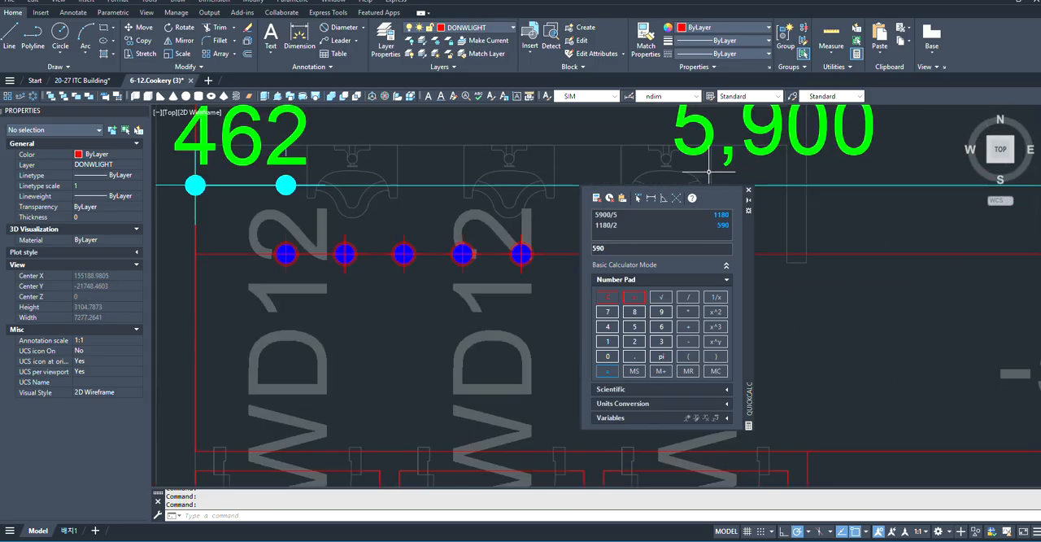
scroll(334, 206, "up", 4)
scroll(443, 259, "down", 4)
scroll(346, 240, "up", 4)
scroll(400, 274, "down", 4)
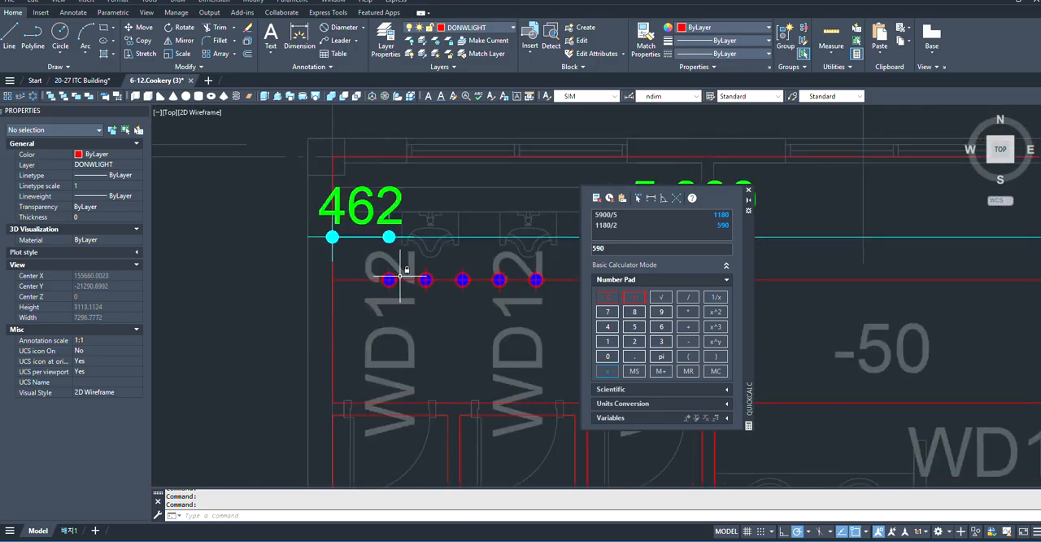
scroll(399, 277, "up", 2)
left_click(379, 278)
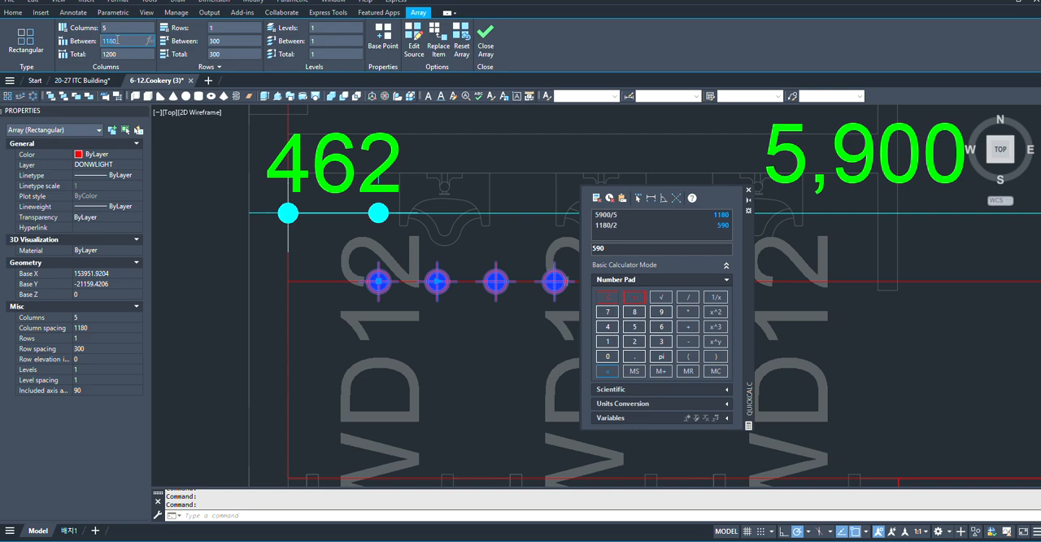
key("Return")
- Examine how the five arrayed downlights sit between the urinal-area rectangle's left and right edges
scroll(332, 321, "down", 8)
scroll(378, 285, "up", 2)
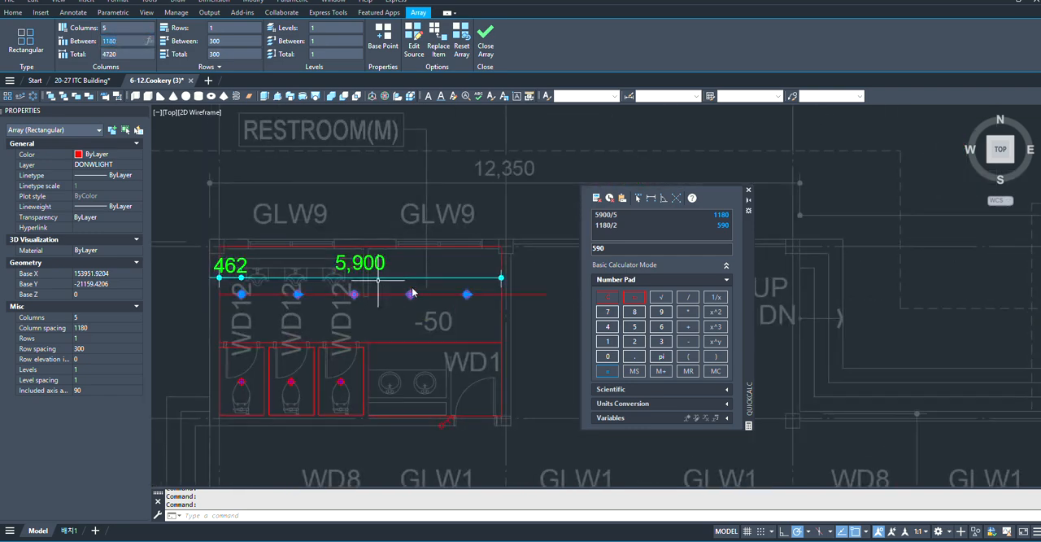
scroll(225, 288, "up", 4)
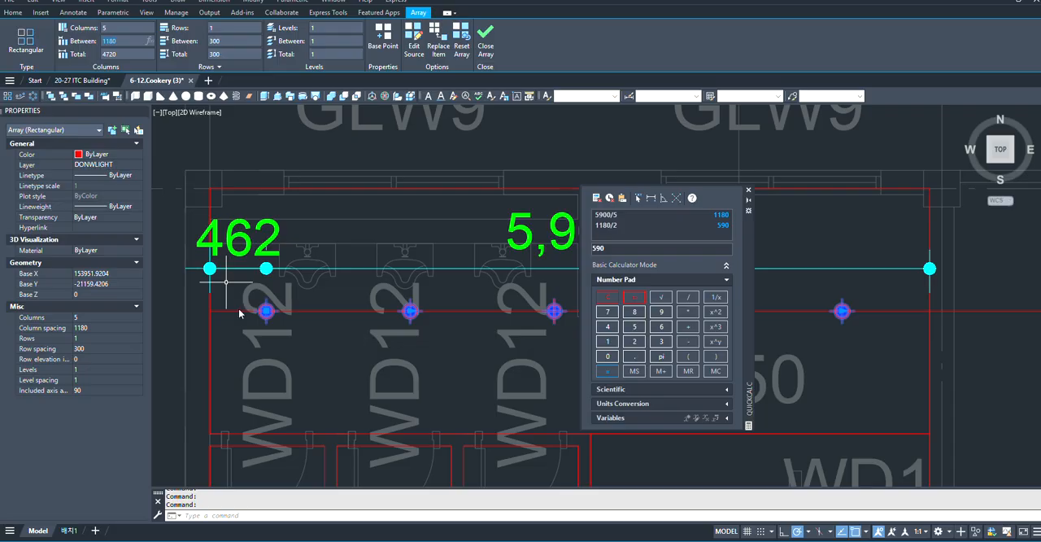
scroll(244, 313, "down", 2)
scroll(282, 308, "down", 4)
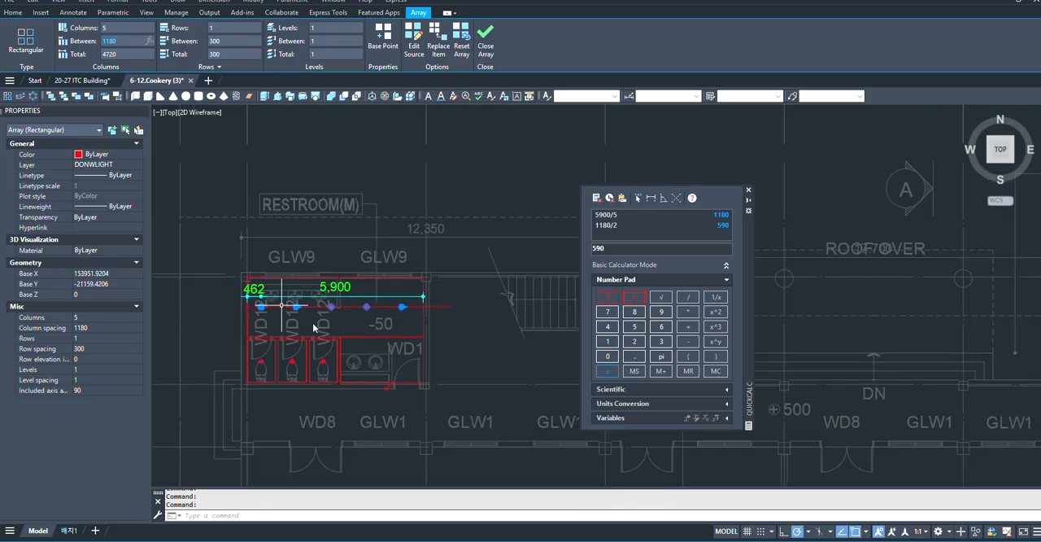
scroll(249, 308, "up", 4)
scroll(203, 305, "down", 2)
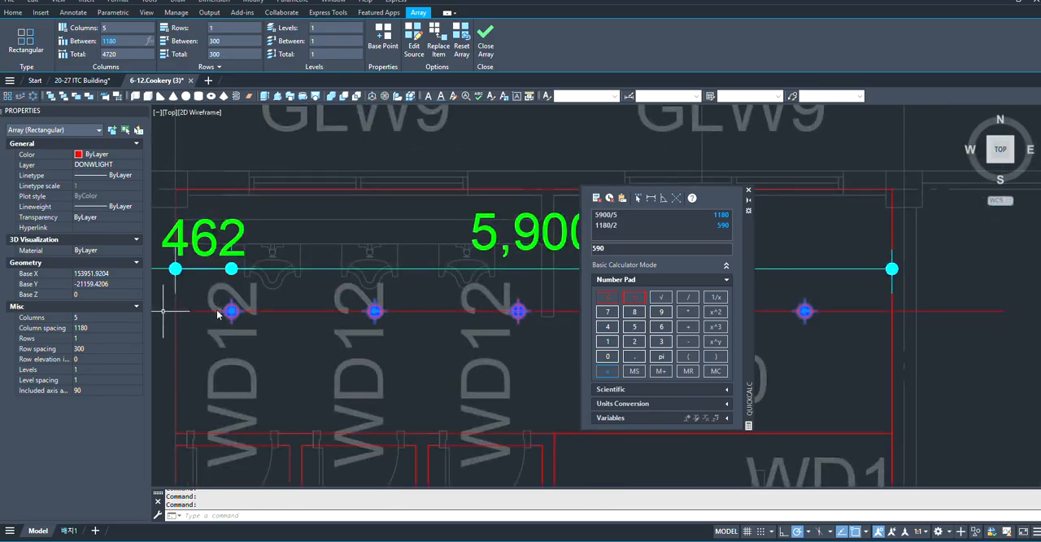
scroll(216, 311, "up", 2)
scroll(215, 311, "down", 4)
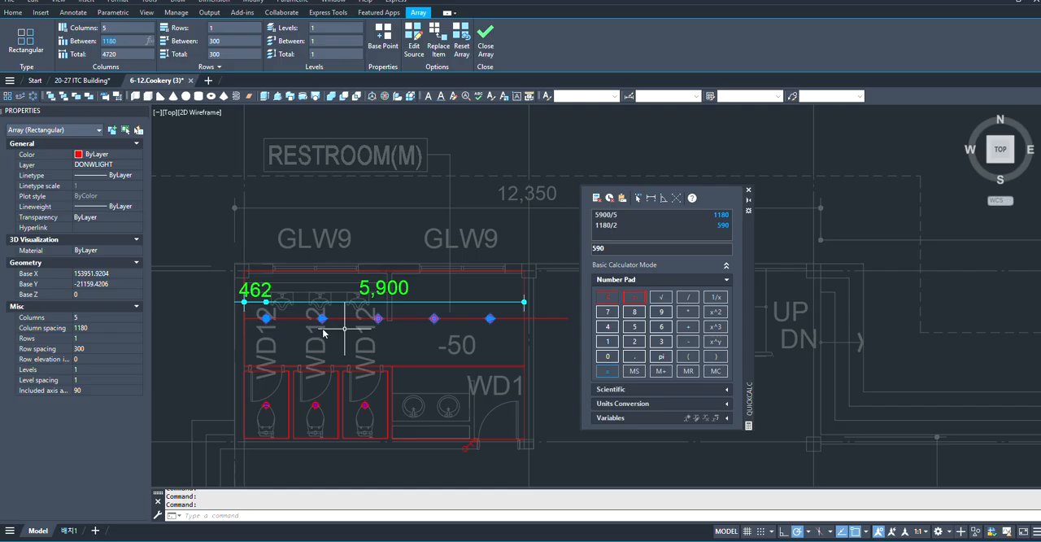
scroll(319, 331, "up", 2)
scroll(209, 313, "down", 2)
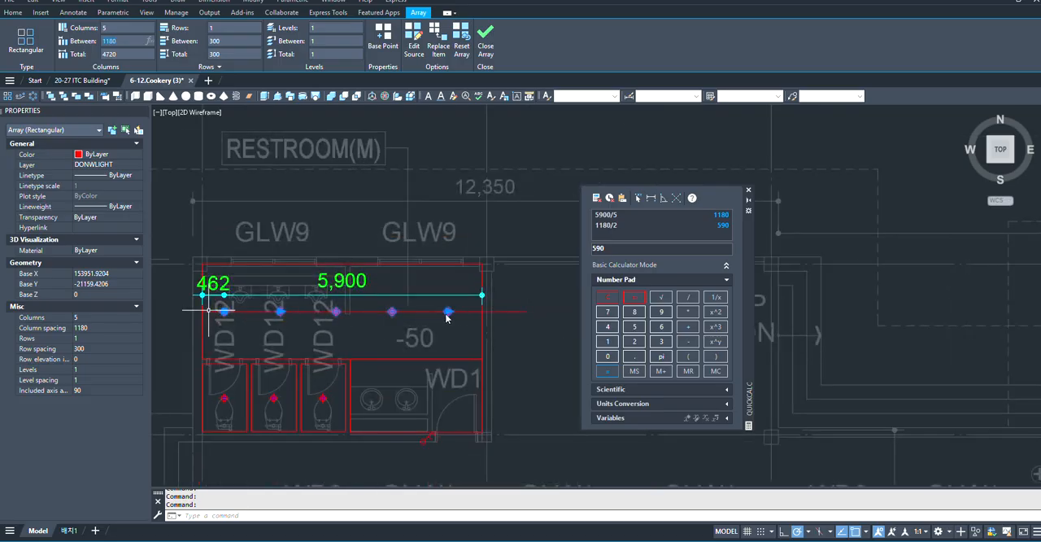
scroll(225, 311, "up", 4)
scroll(204, 322, "down", 2)
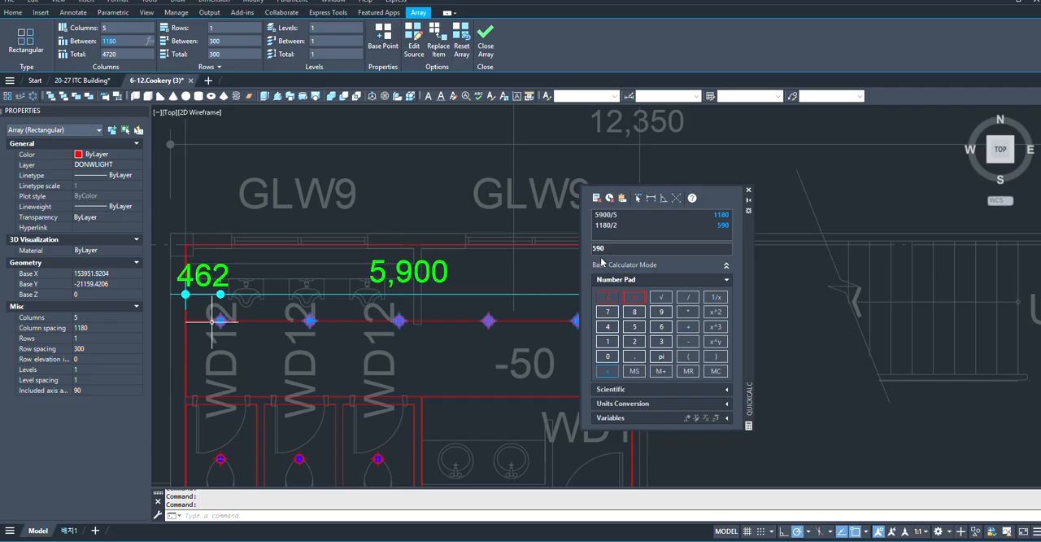
scroll(523, 290, "down", 2)
scroll(318, 350, "up", 3)
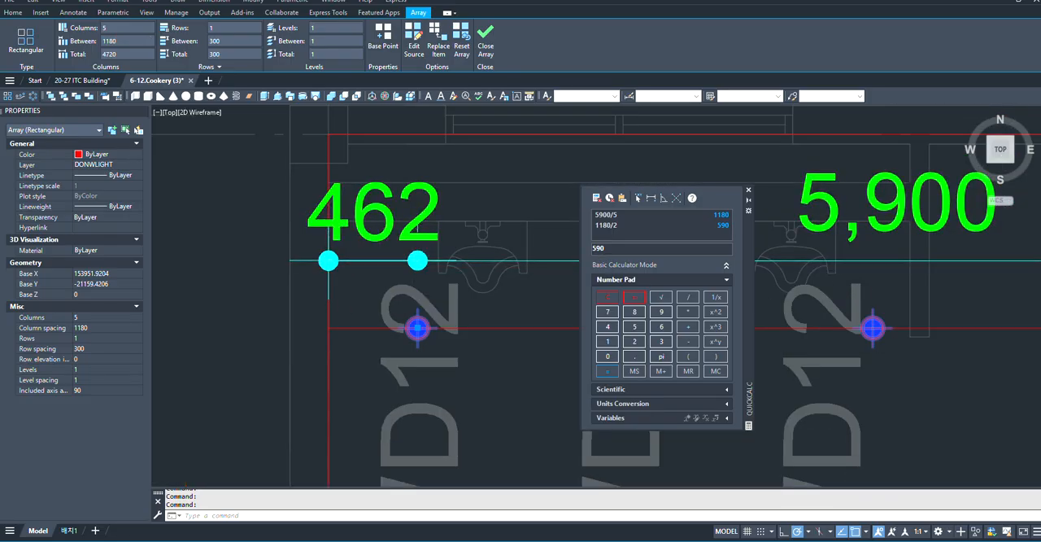
- Erase the selected downlight array together with the 462 edge-distance dimension, and start a new dimension
left_click(418, 245)
left_click(602, 261)
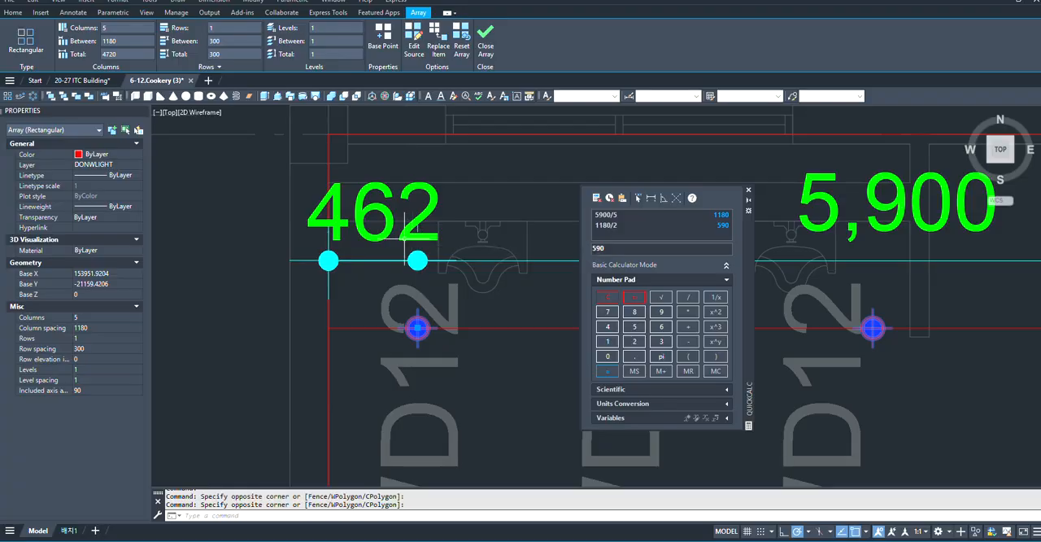
left_click(414, 223)
key("Delete")
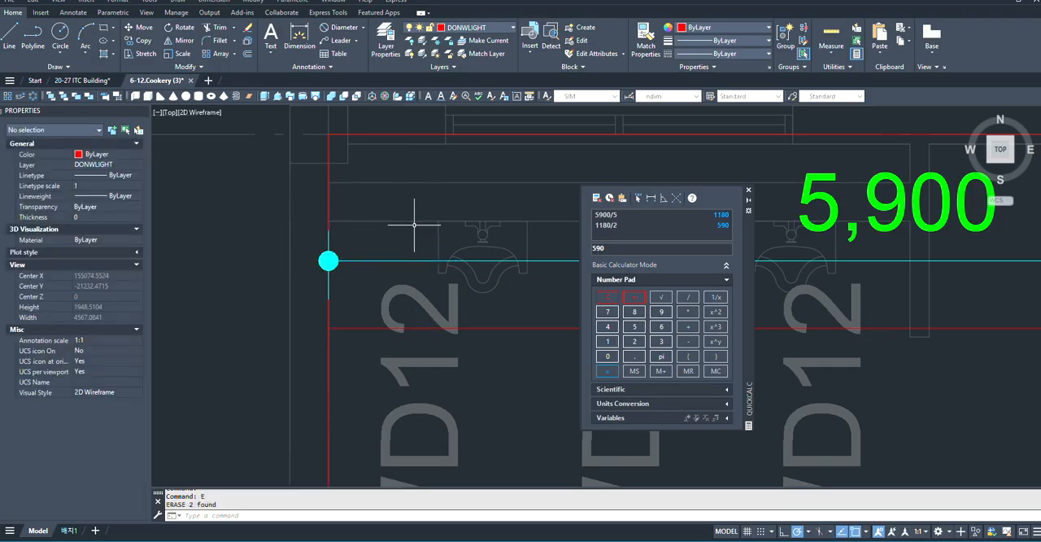
left_click(299, 36)
scroll(322, 308, "down", 4)
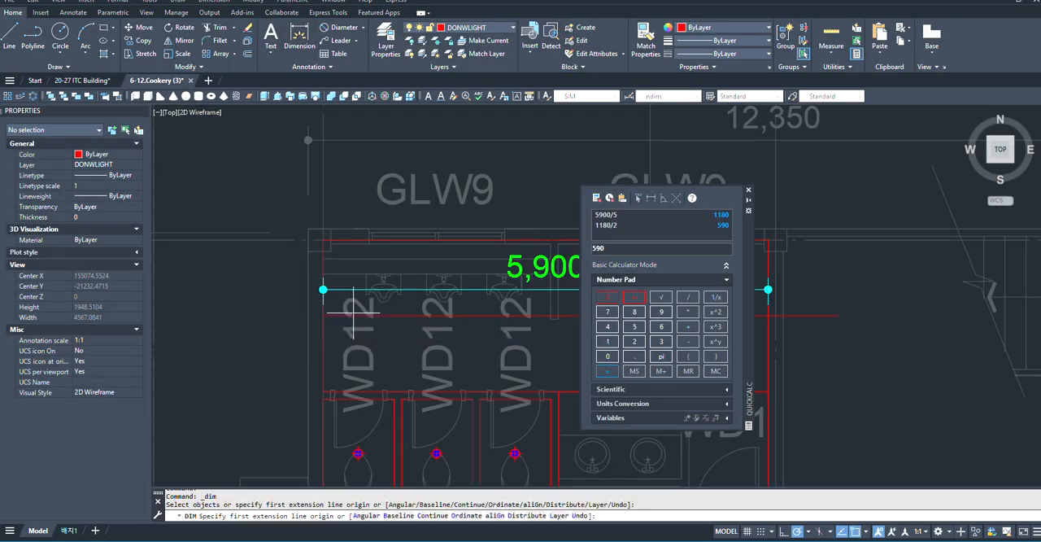
- Cancel the started dimension and undo the last erase of the downlight array and the edge-distance dimension
key("ctrl+z")
key("Escape")
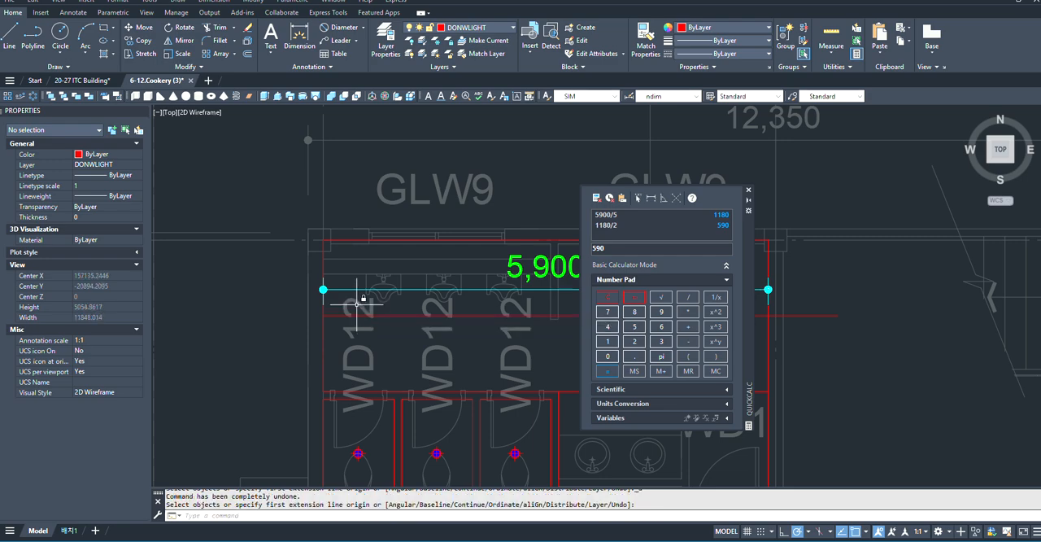
scroll(317, 313, "up", 4)
key("ctrl+z")
key("ctrl+z")
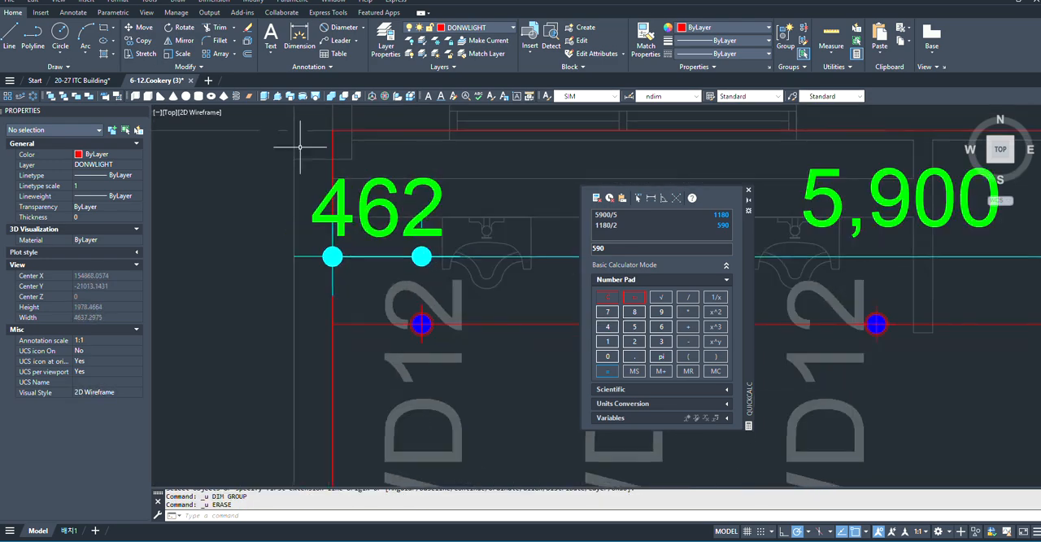
- With Ortho on, dimension 590 leftward from the first arrayed downlight's centre, placing the dimension below the downlight line
left_click(299, 37)
scroll(453, 356, "up", 2)
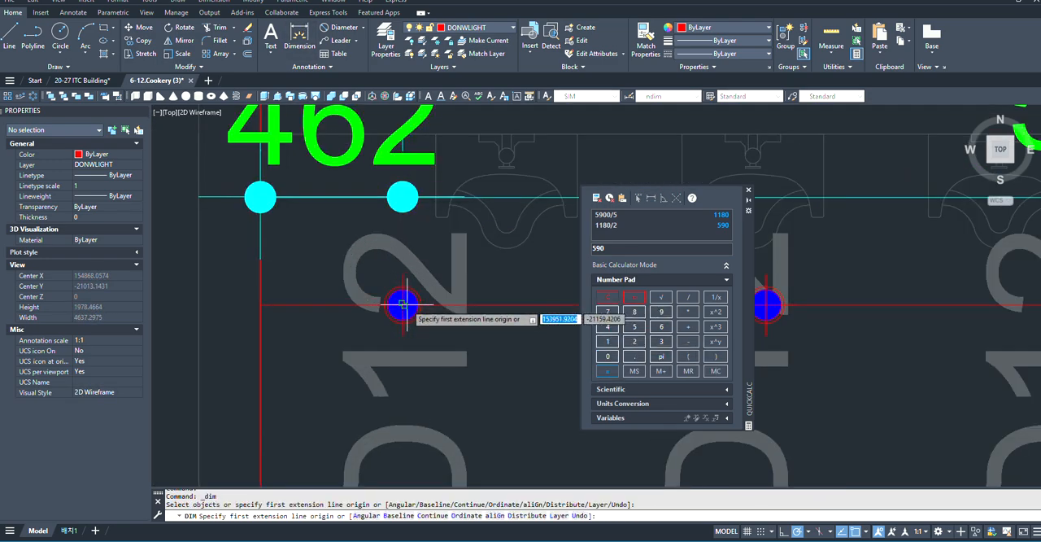
left_click(401, 306)
scroll(569, 305, "down", 4)
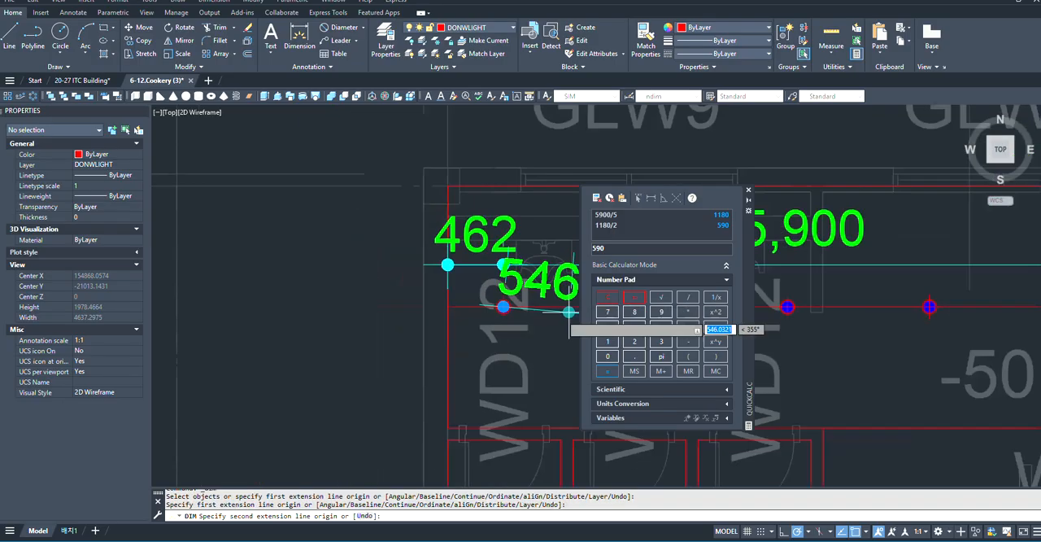
key("F8")
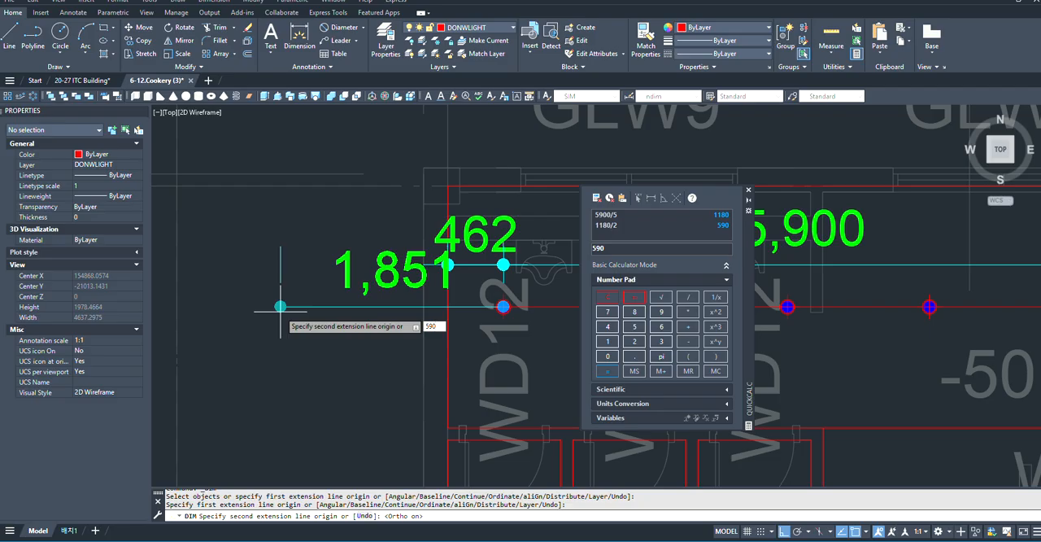
key("Return")
left_click(276, 339)
scroll(442, 391, "up", 5)
scroll(220, 345, "down", 5)
key("Return")
- Move the 590 dimension and the downlight array together so the dimension's left end meets the rectangle's left edge
left_click(367, 315)
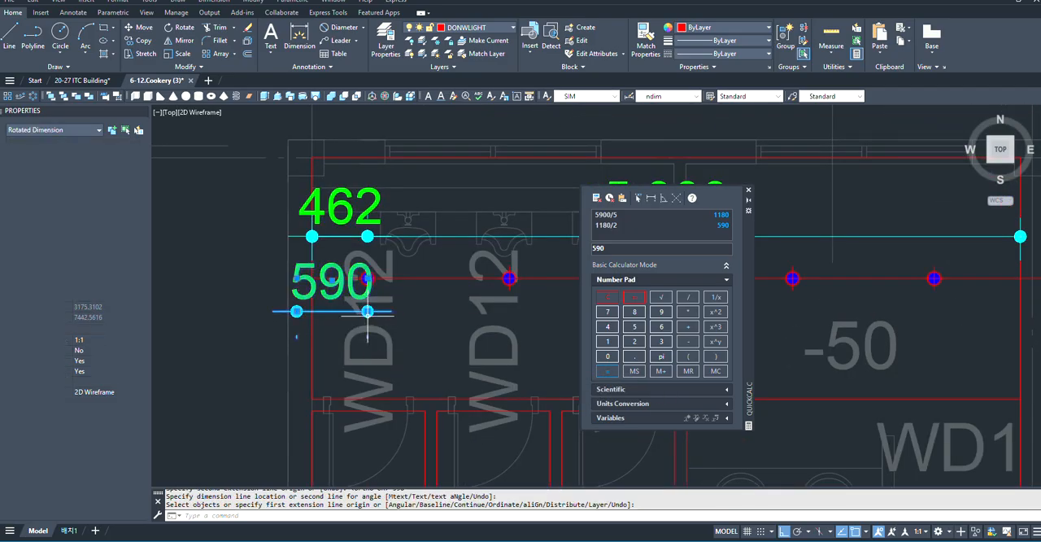
scroll(382, 277, "up", 6)
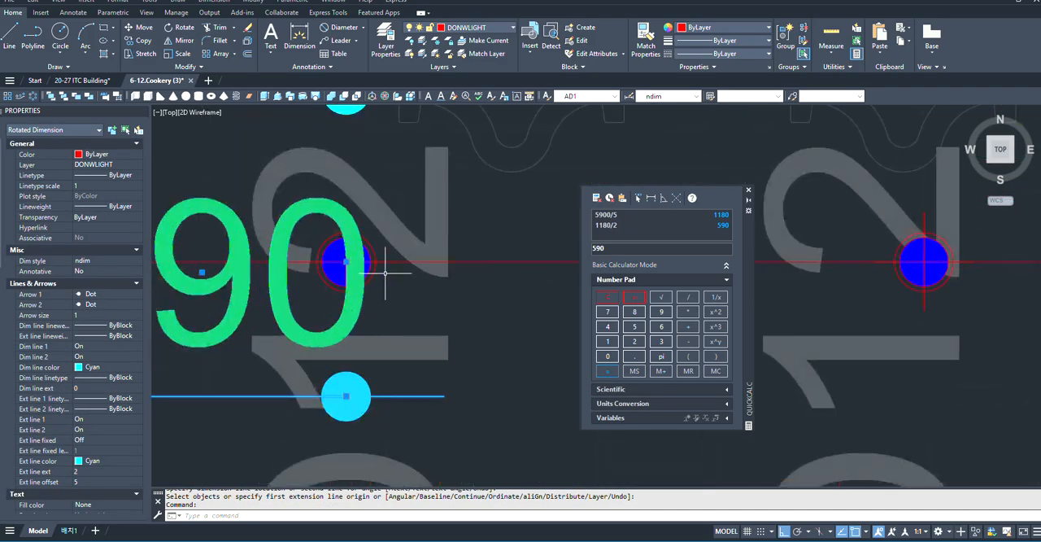
scroll(471, 278, "down", 5)
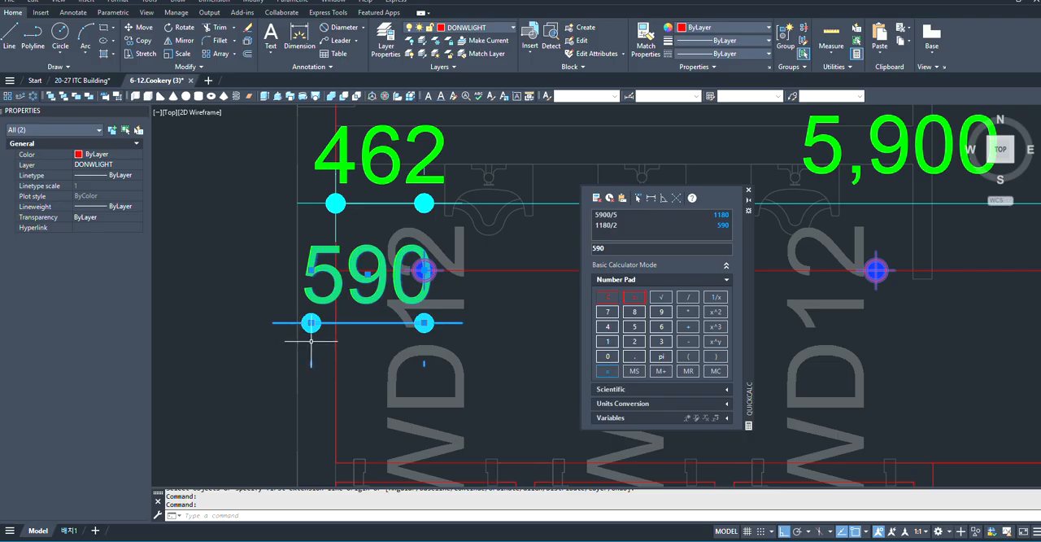
type("m")
key("Return")
scroll(314, 358, "up", 3)
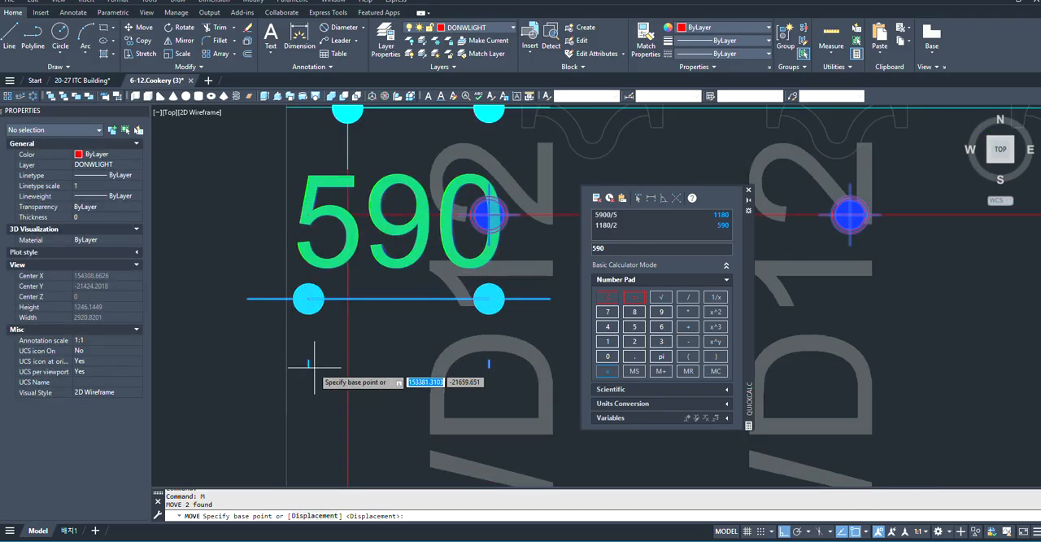
left_click(308, 366)
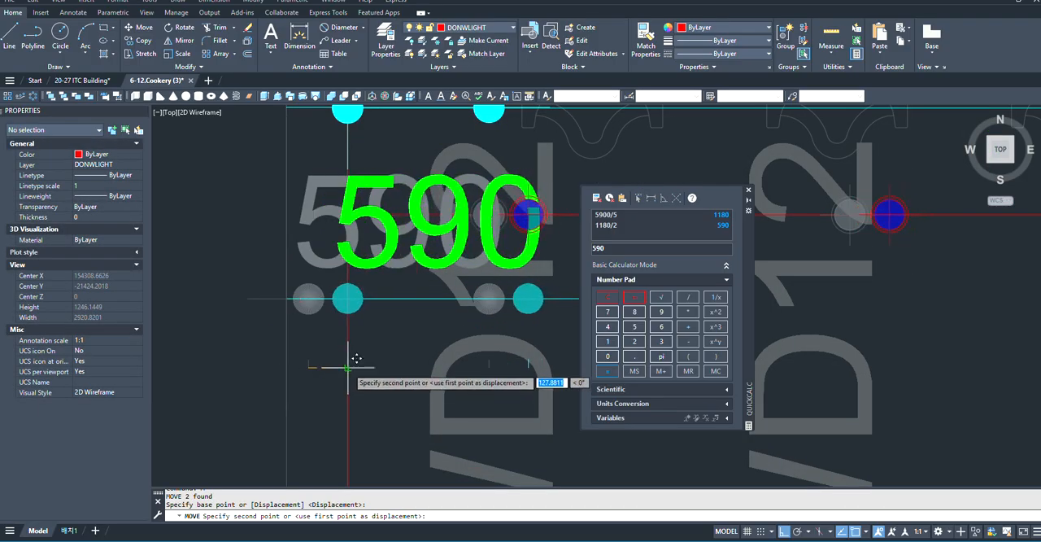
left_click(349, 365)
scroll(185, 362, "down", 4)
scroll(185, 362, "down", 2)
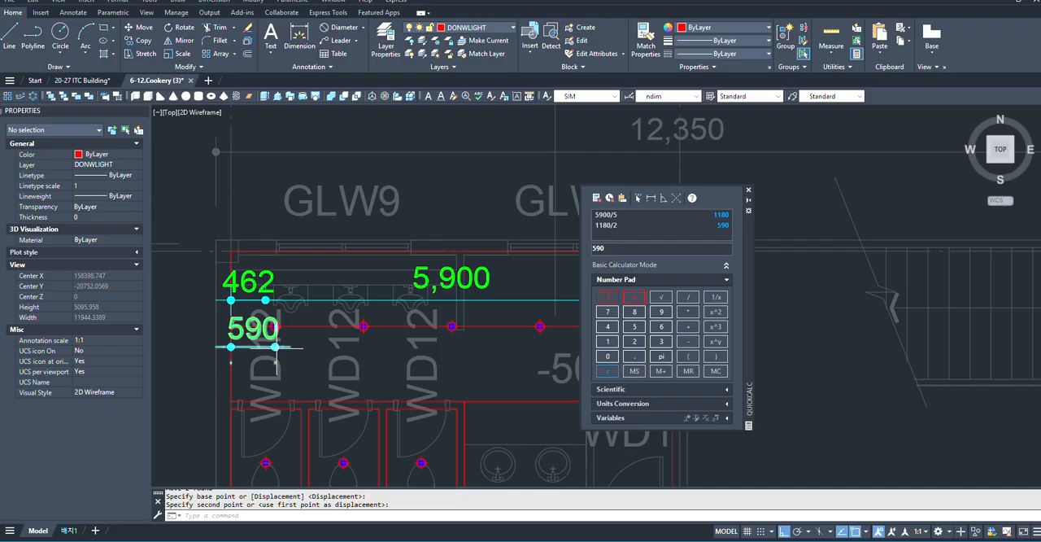
- Dimension the distance from the last arrayed downlight's centre to the rectangle's right edge, placing it above the full-width dimension
scroll(271, 343, "up", 3)
scroll(174, 358, "down", 5)
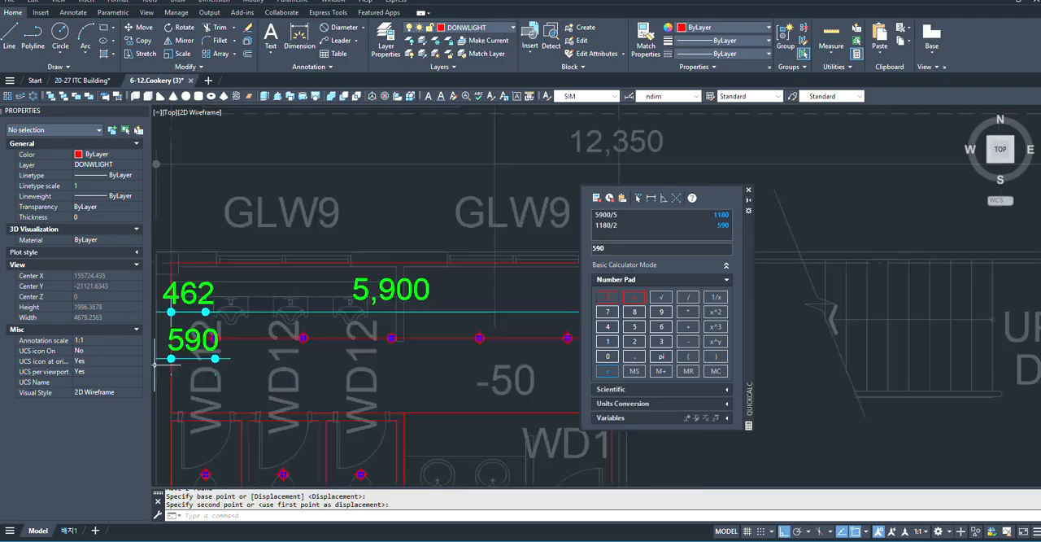
scroll(349, 338, "up", 5)
scroll(342, 333, "down", 3)
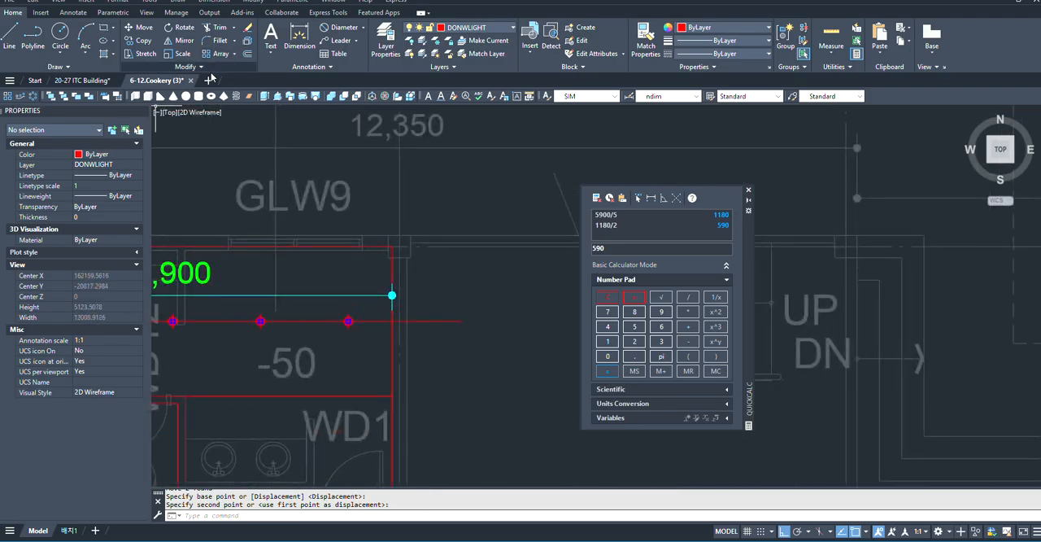
left_click(299, 36)
scroll(569, 415, "down", 3)
scroll(216, 368, "up", 3)
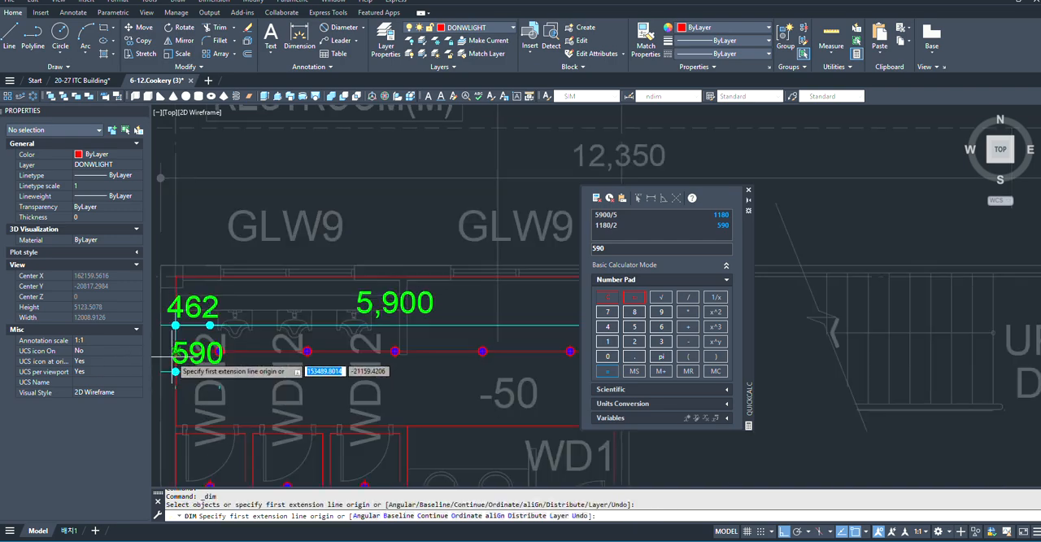
scroll(382, 372, "down", 3)
scroll(383, 367, "up", 5)
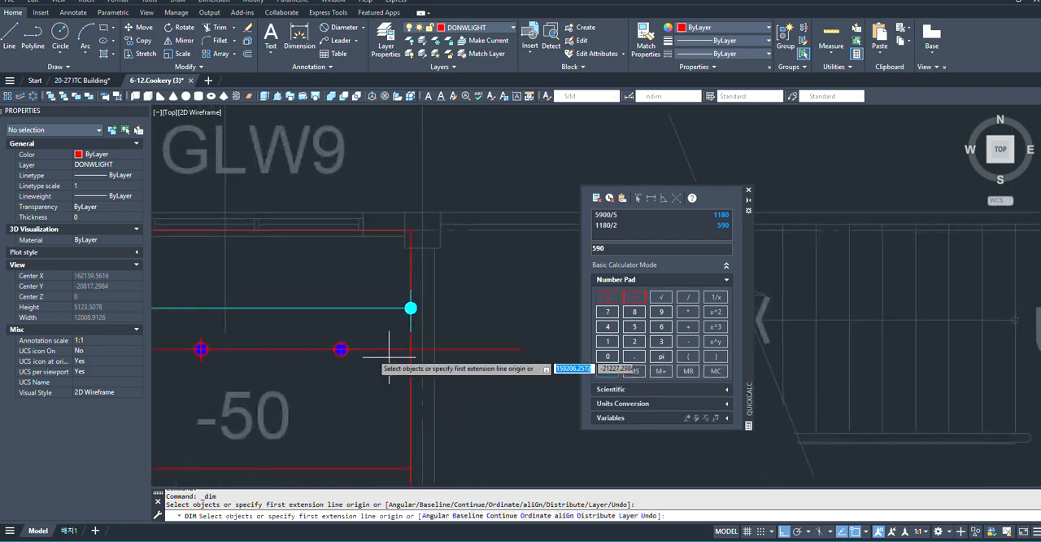
left_click(326, 351)
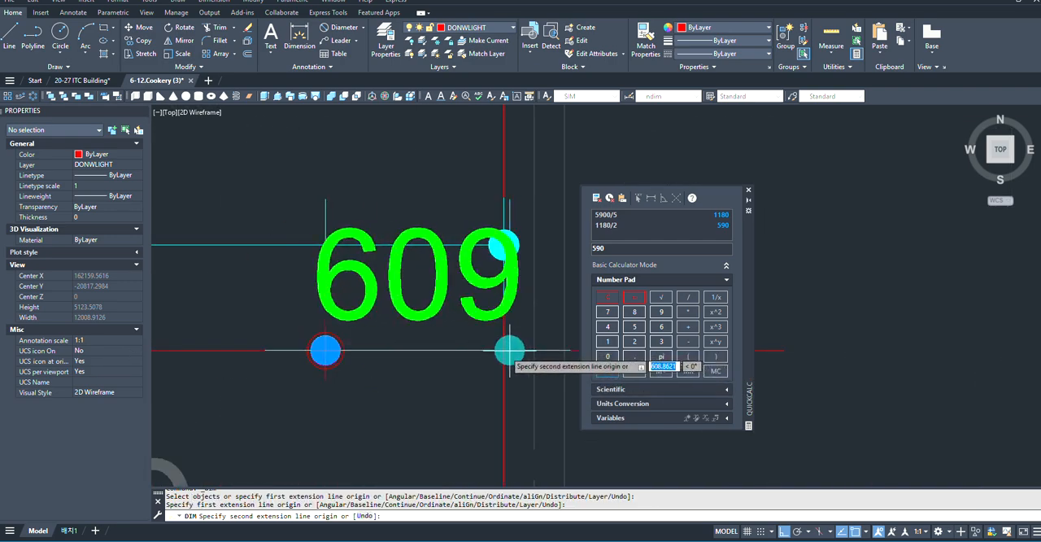
left_click(504, 351)
scroll(498, 285, "down", 2)
scroll(495, 301, "down", 2)
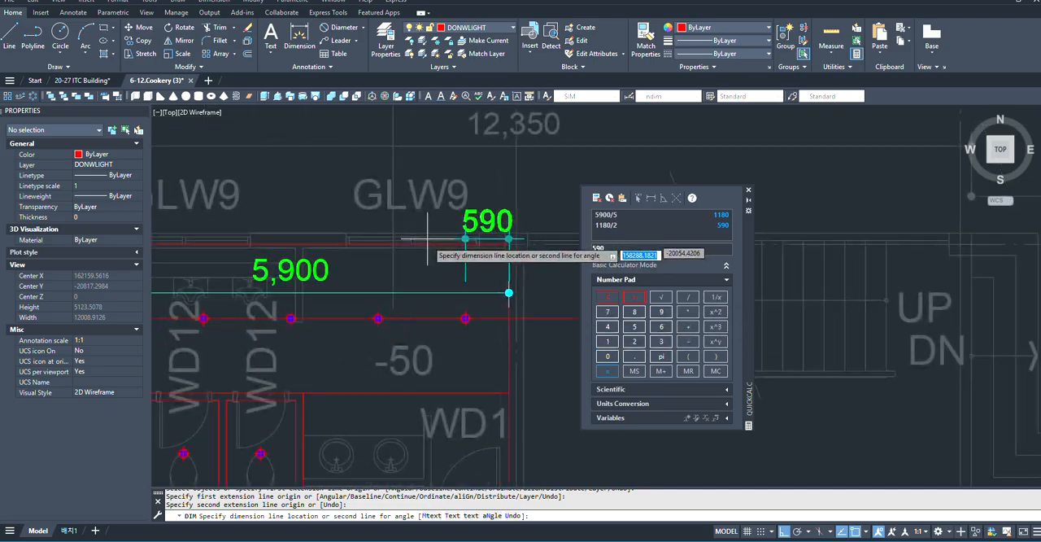
left_click(491, 286)
- Dimension the centre-to-centre spacing between the second and third arrayed downlights, placing the dimension just above the downlight line
scroll(457, 284, "up", 2)
scroll(468, 325, "down", 2)
scroll(317, 287, "up", 2)
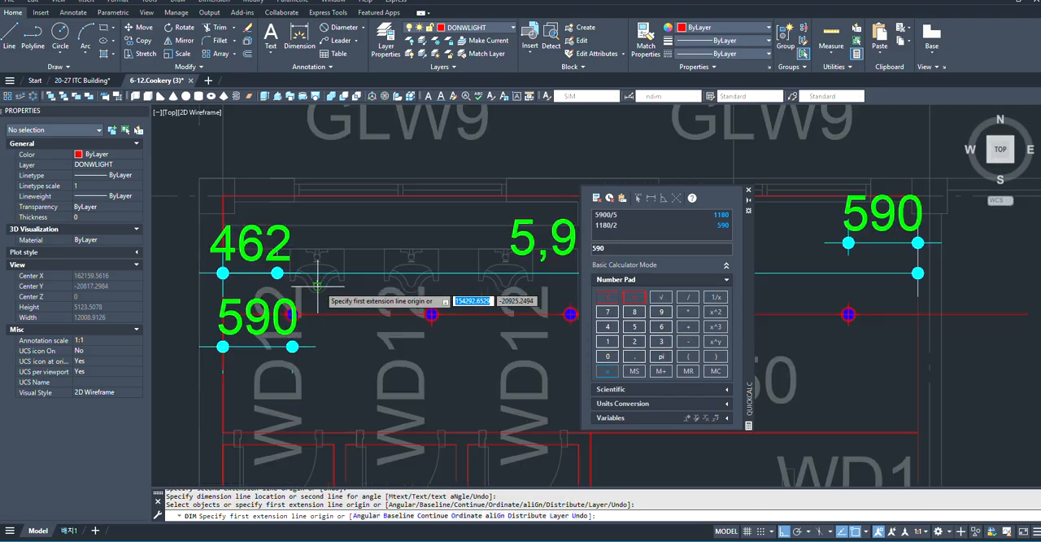
scroll(279, 314, "up", 1)
scroll(390, 323, "down", 2)
scroll(431, 320, "up", 3)
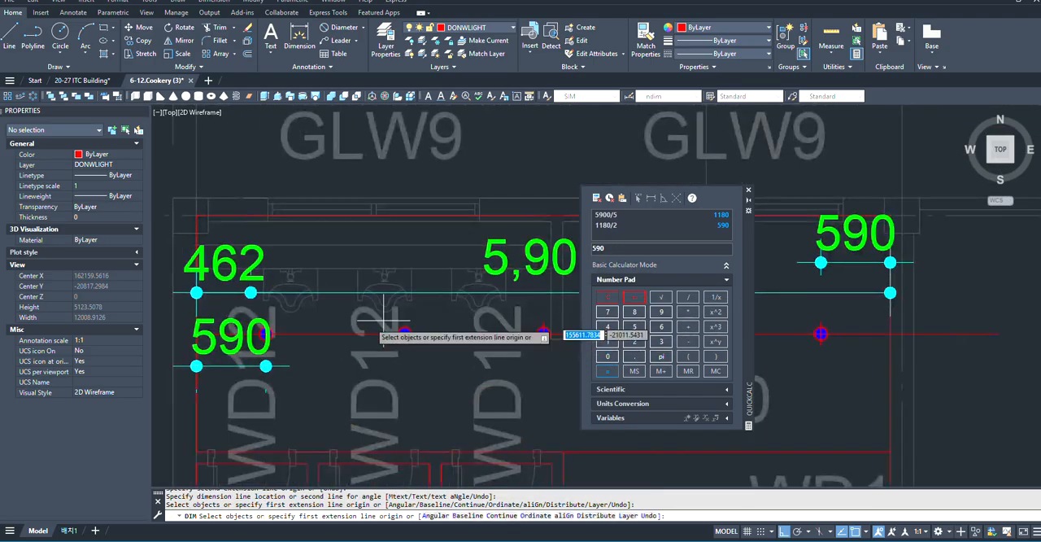
scroll(422, 335, "up", 2)
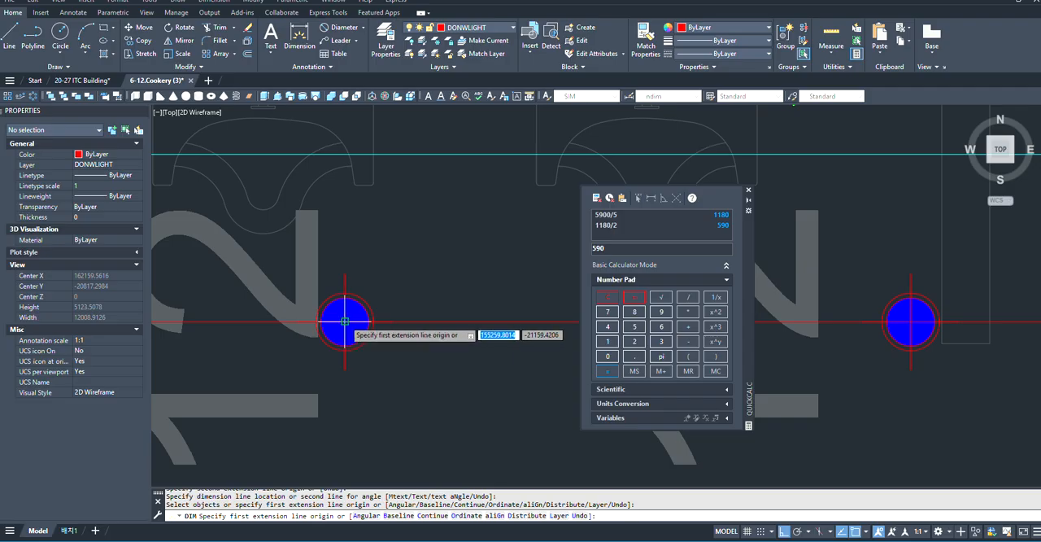
left_click(345, 322)
scroll(358, 407, "down", 3)
scroll(442, 414, "up", 5)
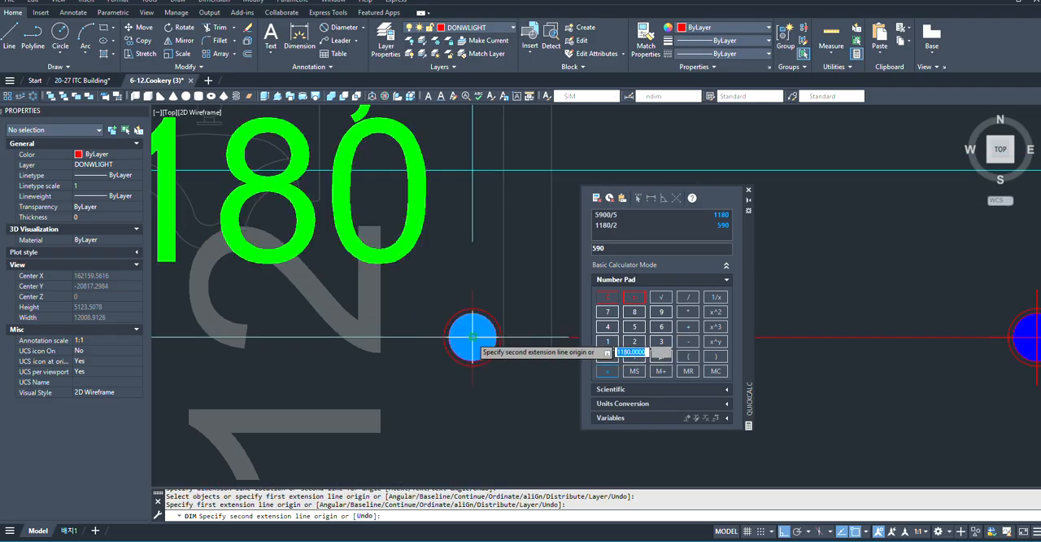
left_click(472, 336)
left_click(471, 278)
scroll(327, 345, "down", 7)
scroll(382, 329, "up", 2)
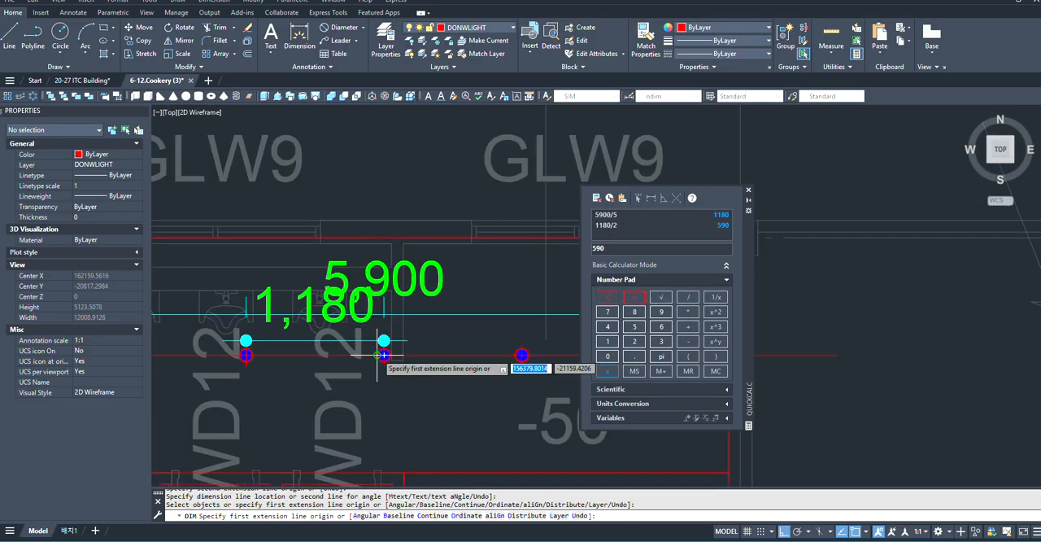
- Dimension the centre-to-centre spacing between the third and fourth arrayed downlights, placing the dimension above the downlight line
scroll(383, 355, "up", 6)
left_click(382, 344)
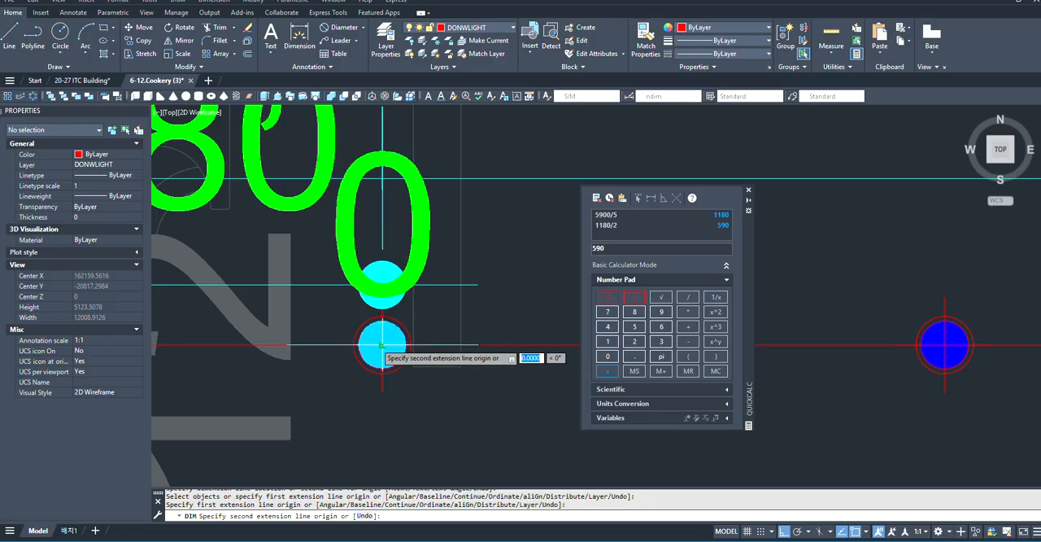
scroll(449, 360, "down", 5)
scroll(430, 356, "up", 5)
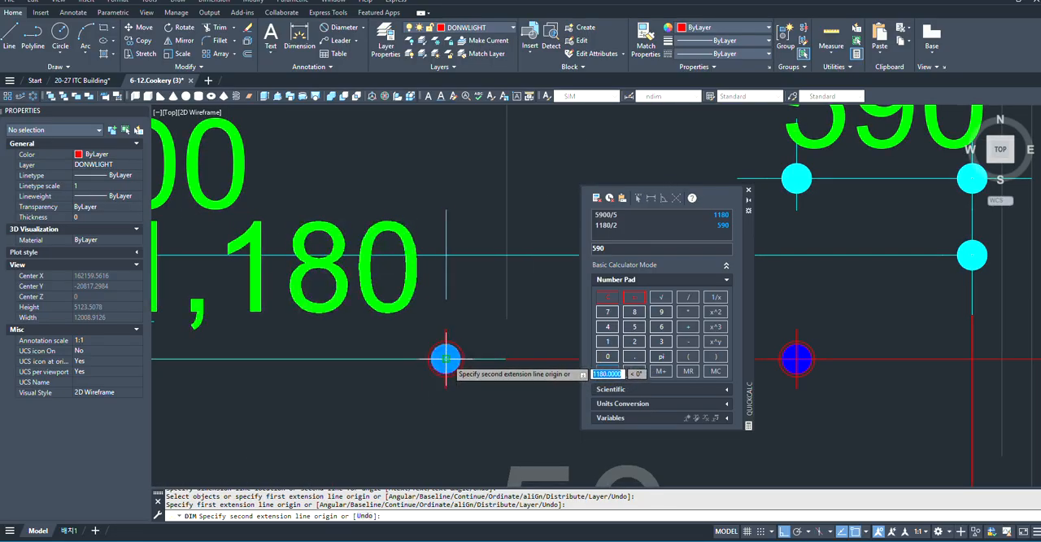
left_click(444, 357)
left_click(441, 298)
scroll(423, 314, "down", 5)
scroll(395, 314, "up", 2)
scroll(304, 282, "up", 2)
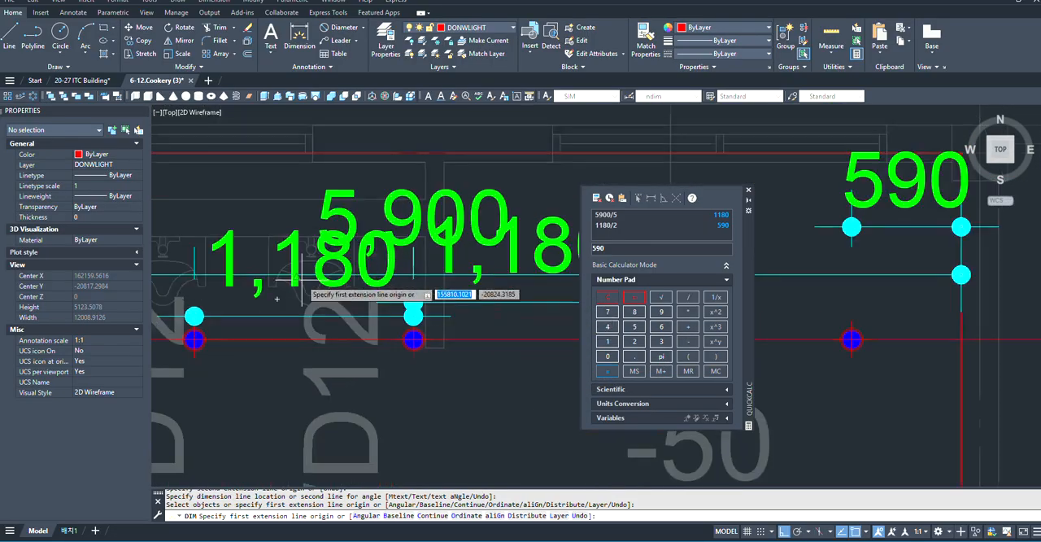
type("c")
key("Return")
scroll(267, 293, "down", 4)
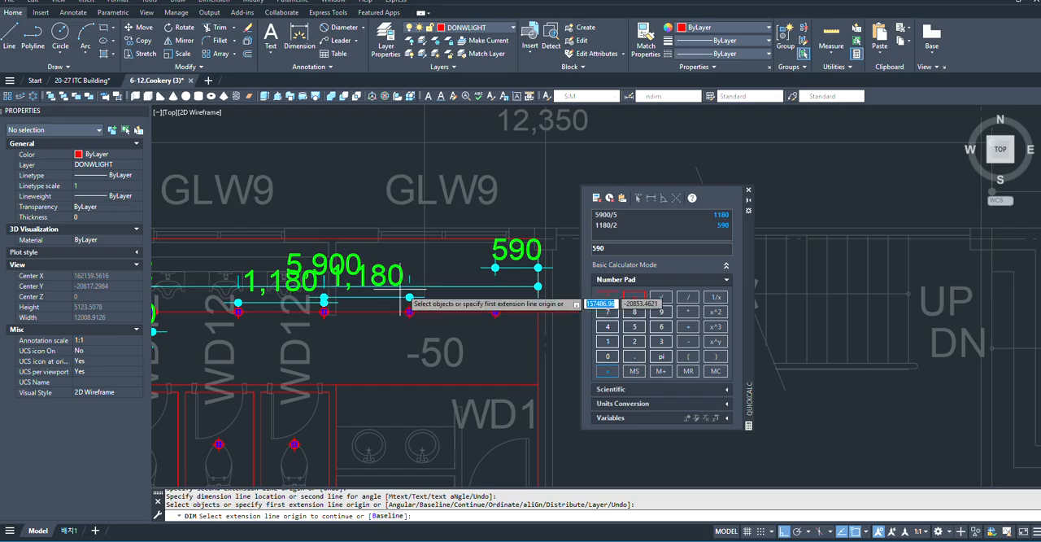
scroll(463, 291, "down", 3)
key("space")
scroll(365, 286, "up", 3)
scroll(388, 285, "down", 3)
scroll(294, 305, "up", 4)
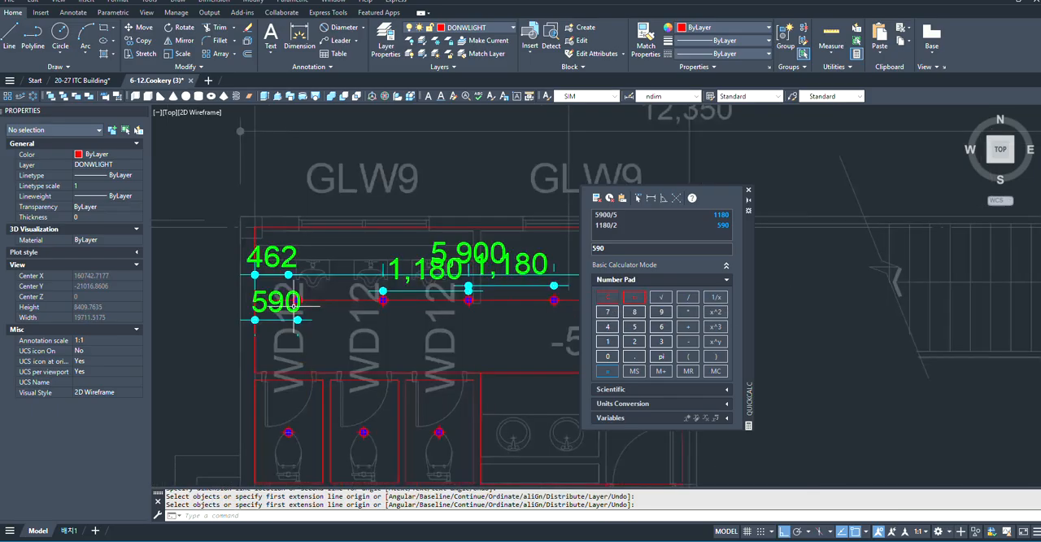
key("Escape")
- Erase the 590 dimension between the rectangle's left edge and the first arrayed downlight
left_click(302, 303)
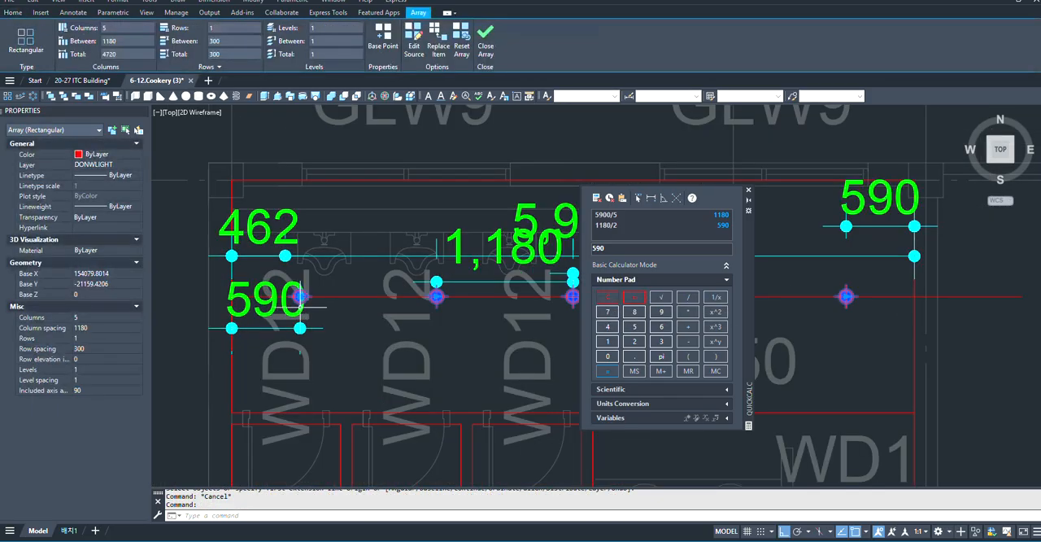
key("Escape")
scroll(294, 309, "up", 2)
left_click(310, 309)
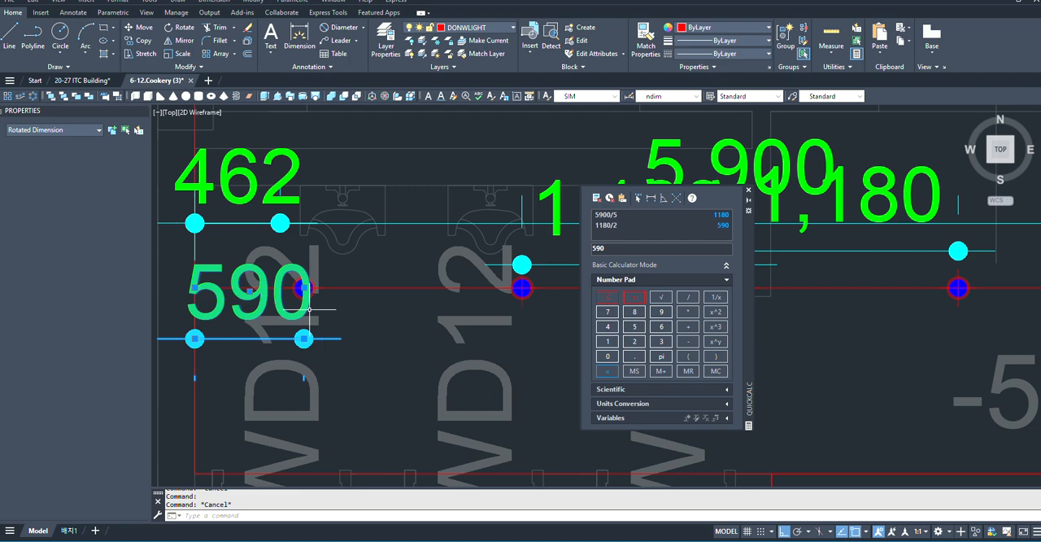
type("e")
key("Return")
scroll(268, 265, "down", 6)
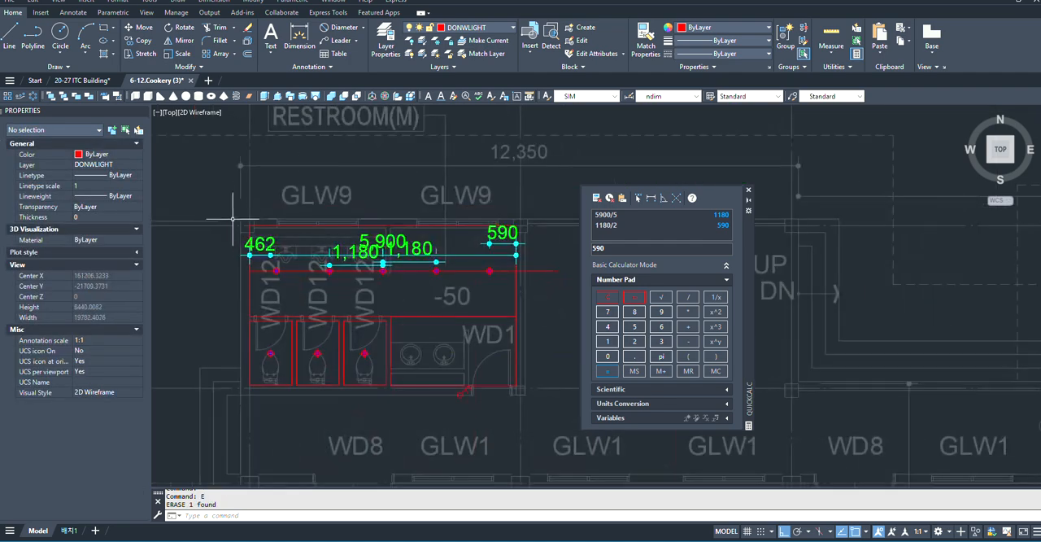
- Erase the full-width 5,900 dimension across the urinal area
left_click(232, 218)
left_click(546, 274)
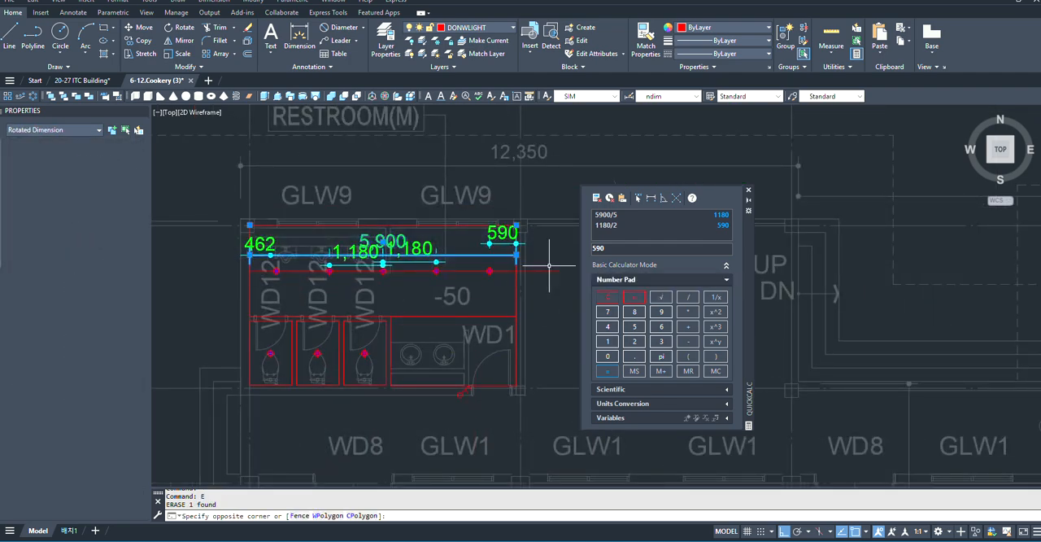
type("e")
key("Return")
scroll(290, 254, "up", 3)
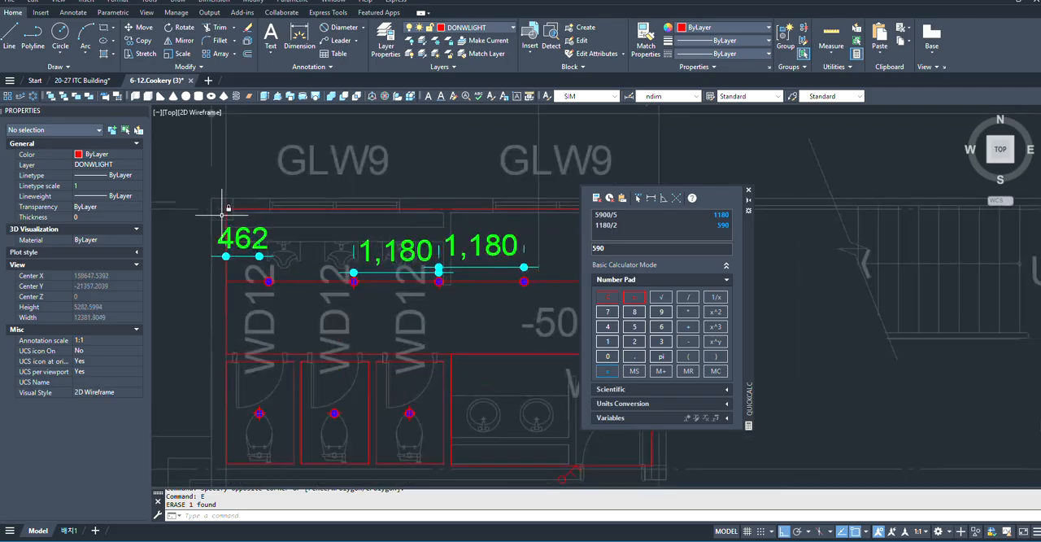
- Erase the remaining dimensions in the urinal area together with the horizontal guide line through the downlights
left_click(163, 168)
scroll(284, 260, "down", 3)
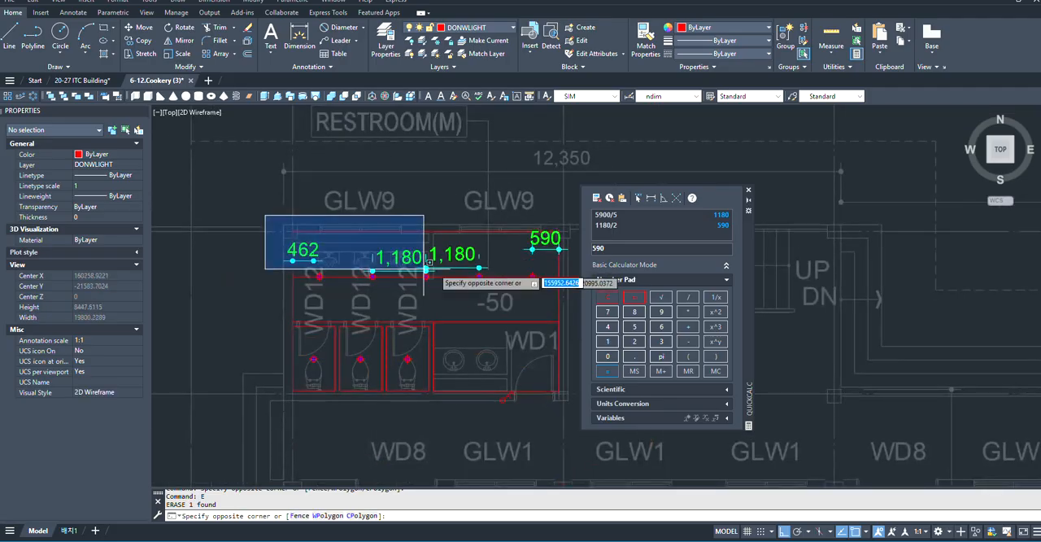
scroll(514, 283, "up", 3)
scroll(370, 275, "down", 3)
left_click(527, 277)
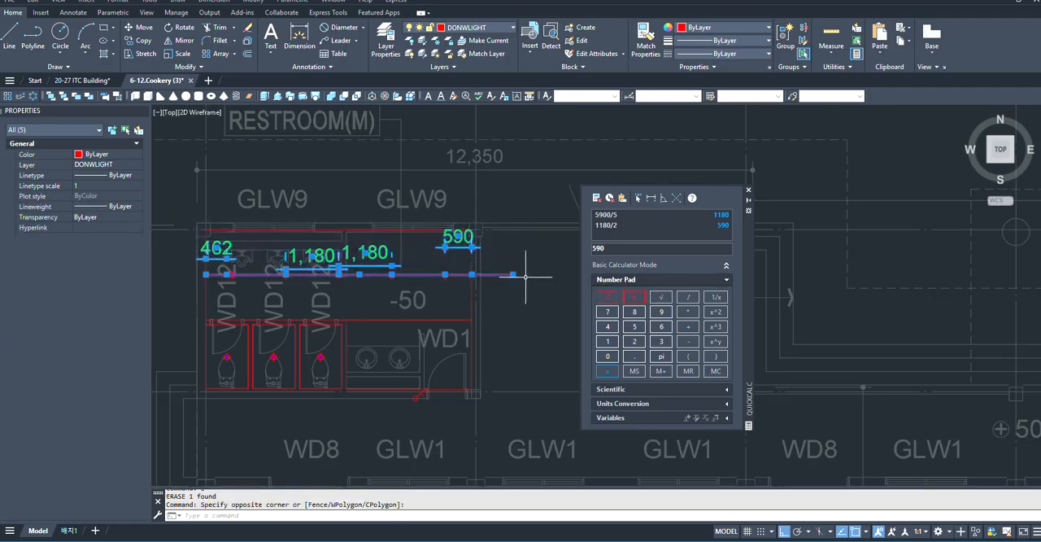
scroll(444, 285, "up", 4)
scroll(353, 272, "up", 4)
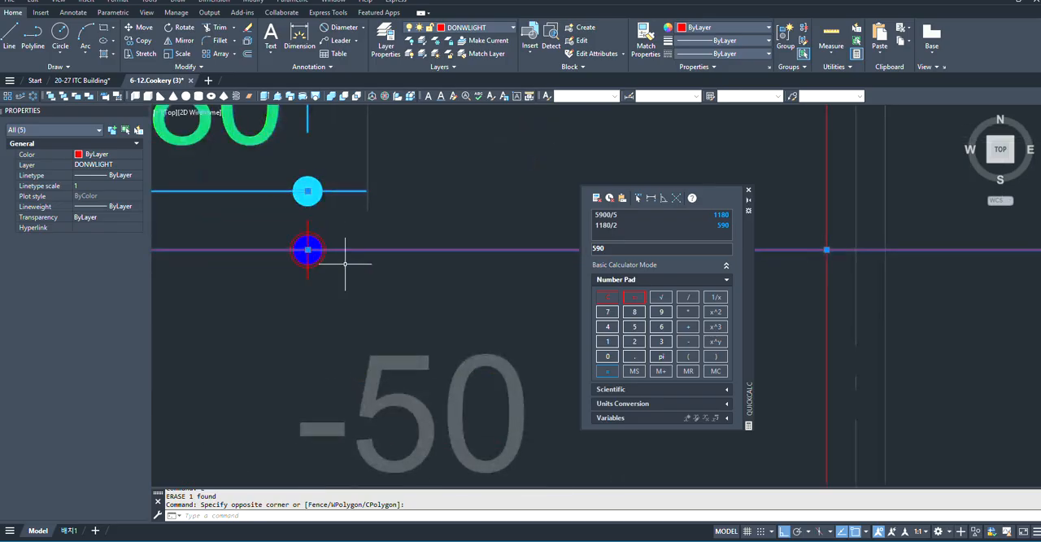
scroll(382, 279, "down", 2)
type("E")
key("Return")
scroll(507, 272, "down", 8)
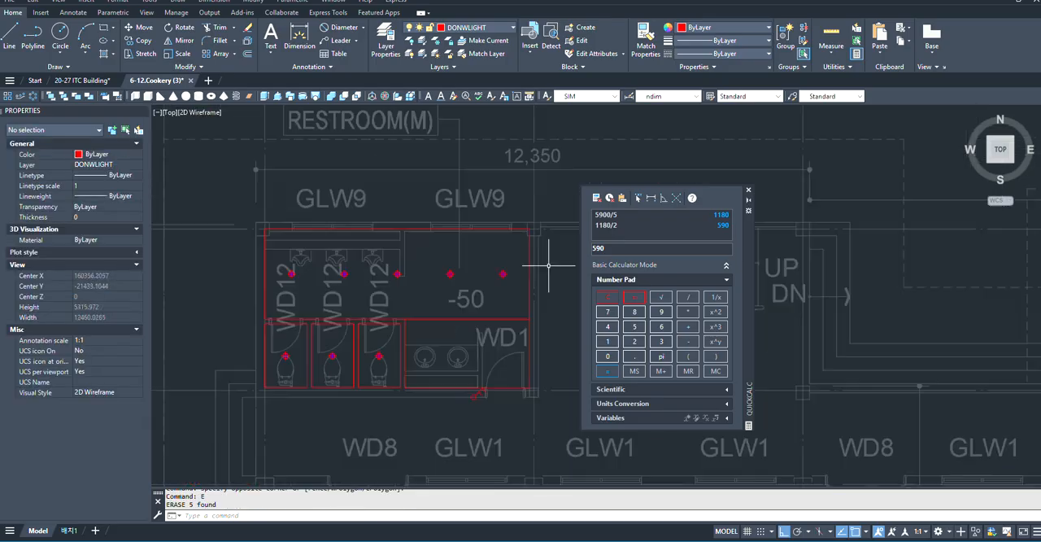
- Draw a vertical guide line from the fourth arrayed downlight's centre down through the washbasin area, past the restroom's lower wall
scroll(518, 313, "up", 4)
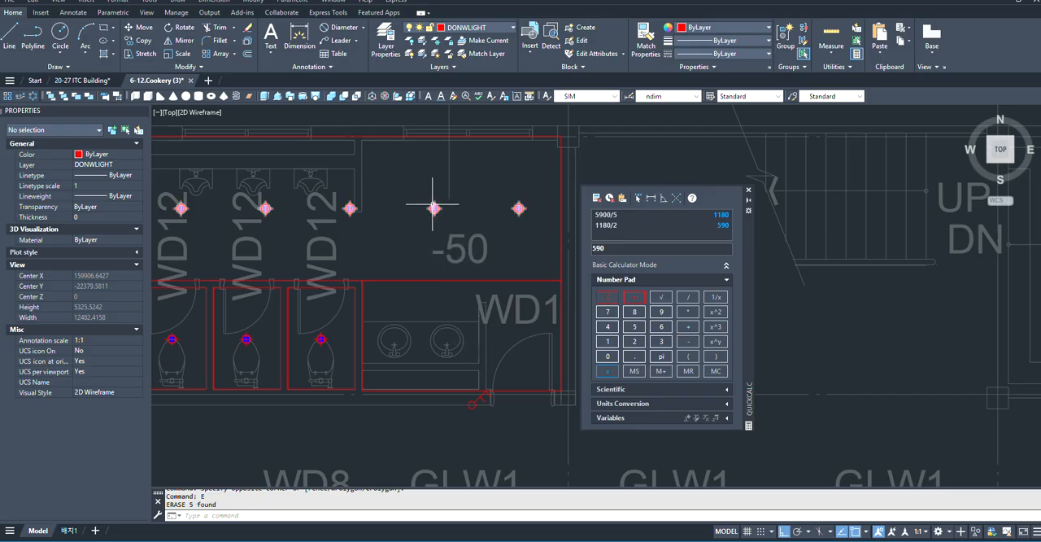
scroll(453, 253, "down", 2)
scroll(457, 250, "up", 2)
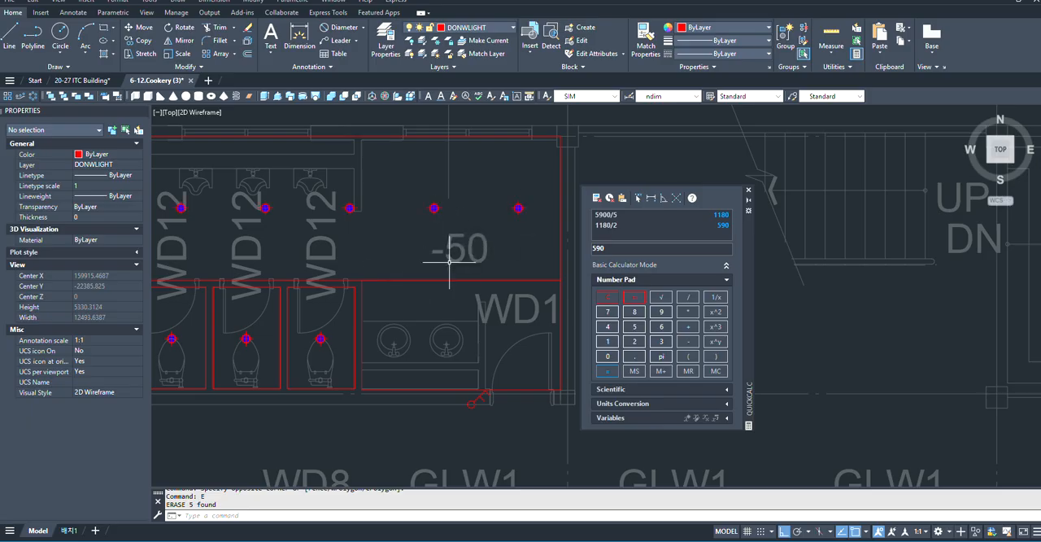
key("l")
key("Return")
scroll(414, 207, "up", 2)
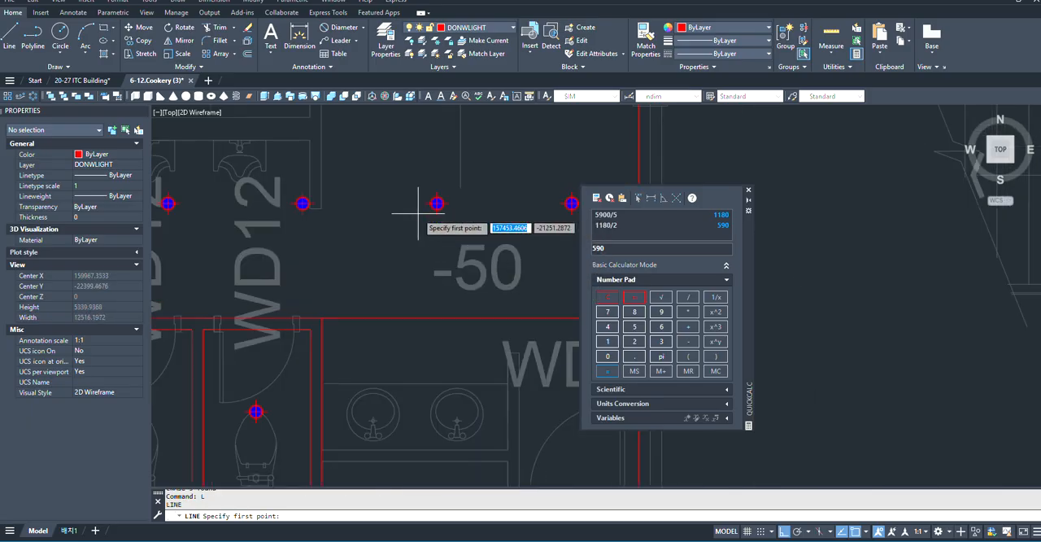
left_click(435, 203)
scroll(437, 199, "down", 2)
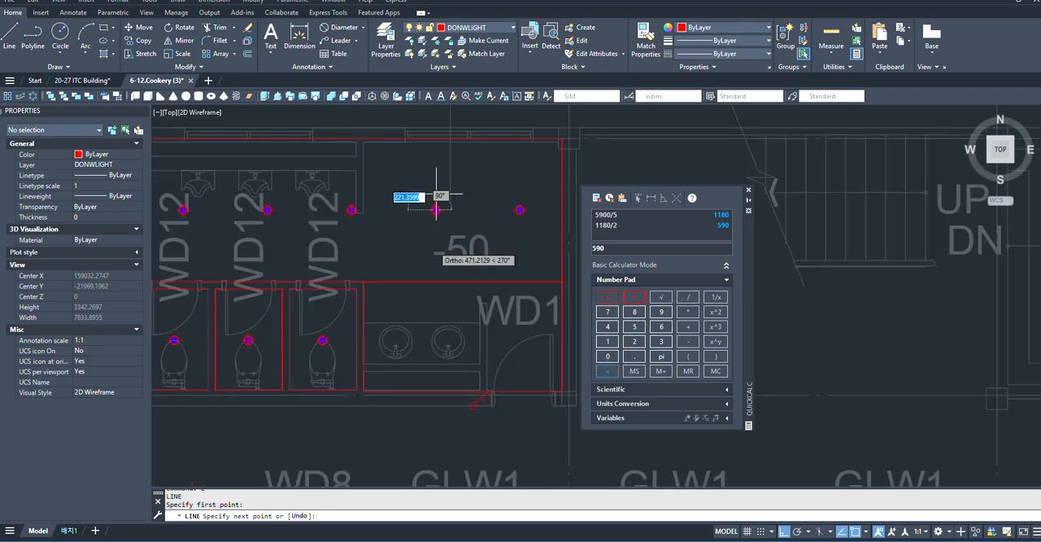
scroll(437, 204, "down", 2)
left_click(437, 334)
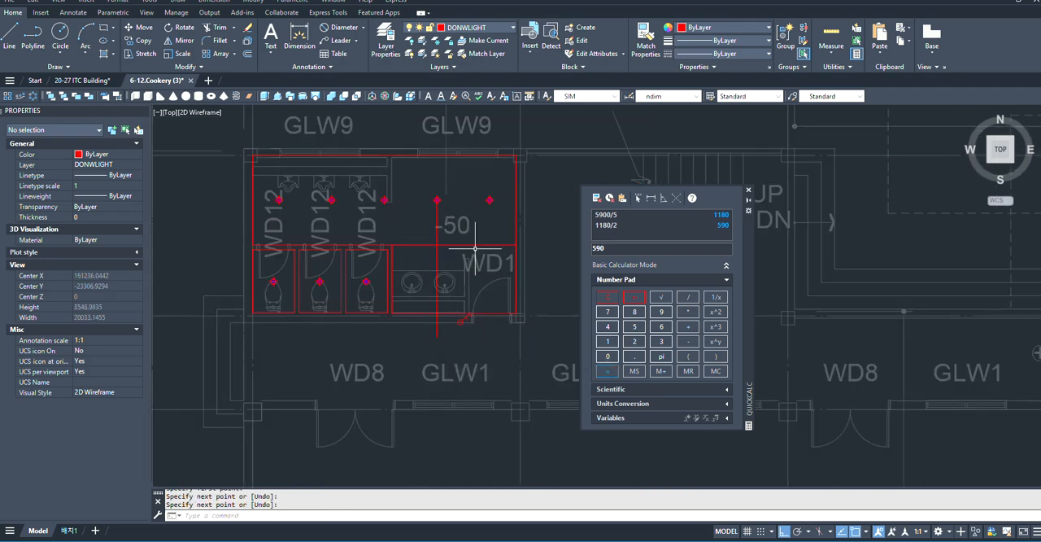
- Copy the third toilet stall's downlight by its centre horizontally onto the vertical guide line over the washbasins
scroll(489, 202, "up", 2)
scroll(479, 213, "down", 2)
scroll(361, 296, "up", 4)
left_click(394, 281)
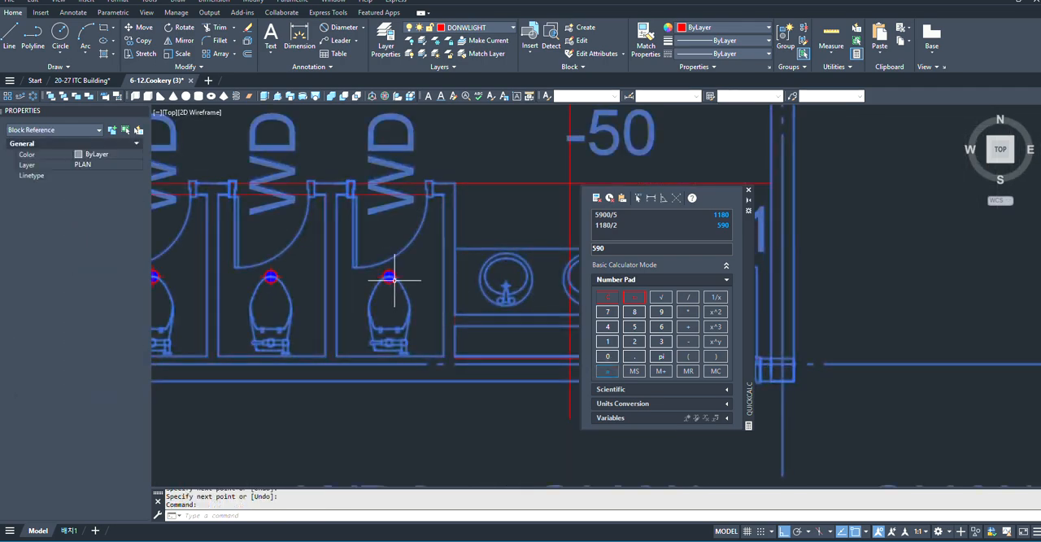
scroll(394, 281, "up", 2)
key("Escape")
left_click(393, 269)
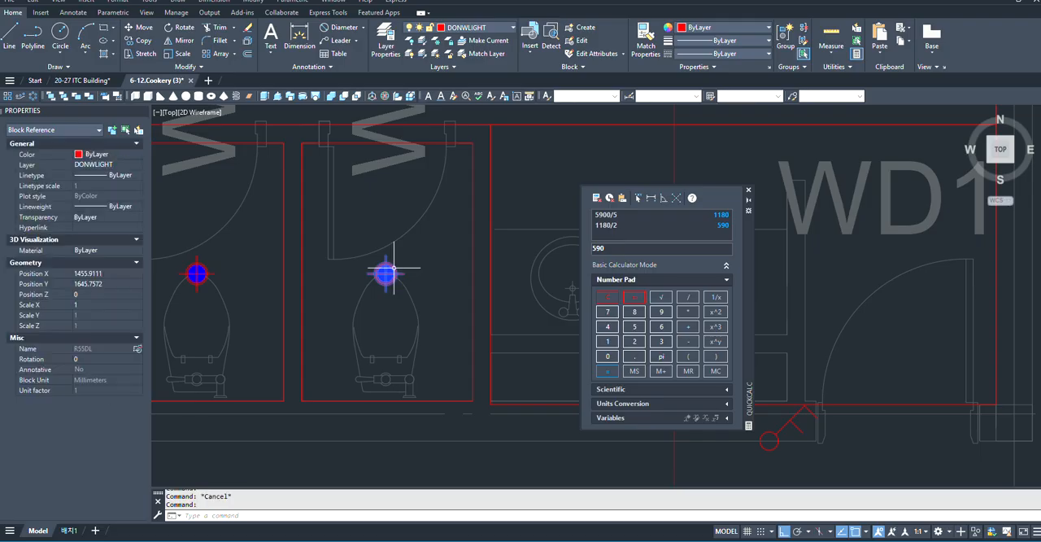
right_click(394, 268)
left_click(423, 297)
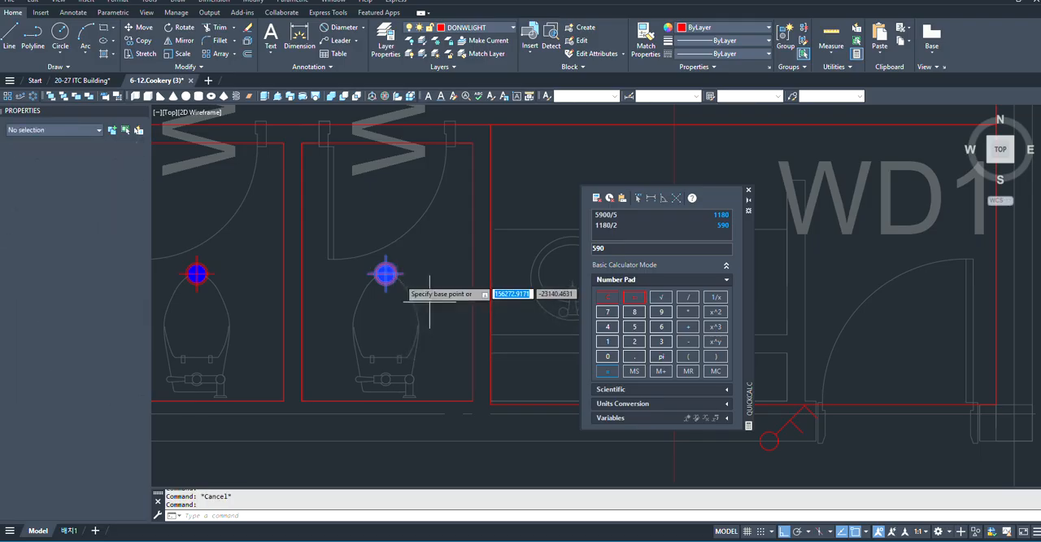
scroll(383, 279, "up", 2)
left_click(387, 269)
scroll(383, 276, "down", 2)
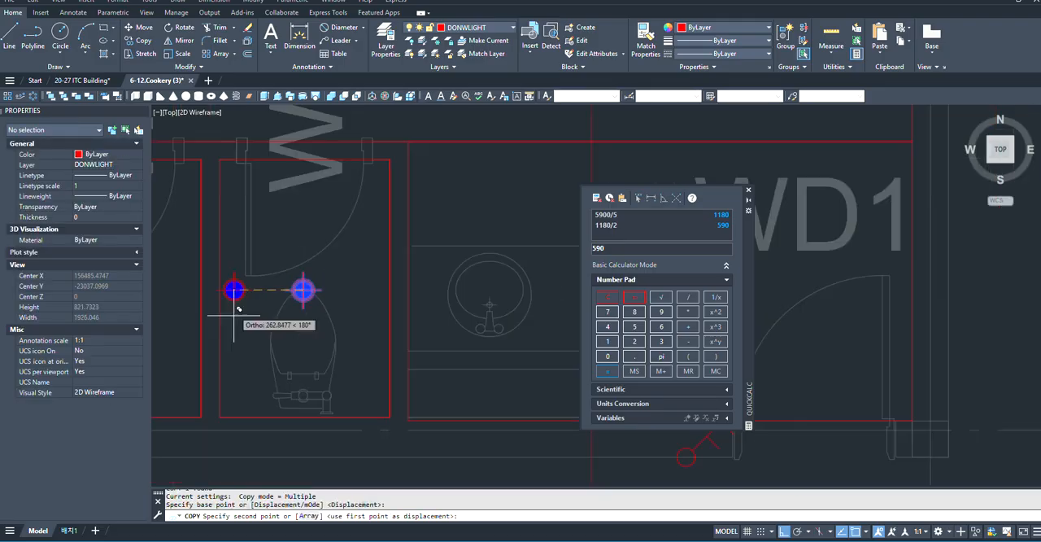
scroll(372, 293, "up", 2)
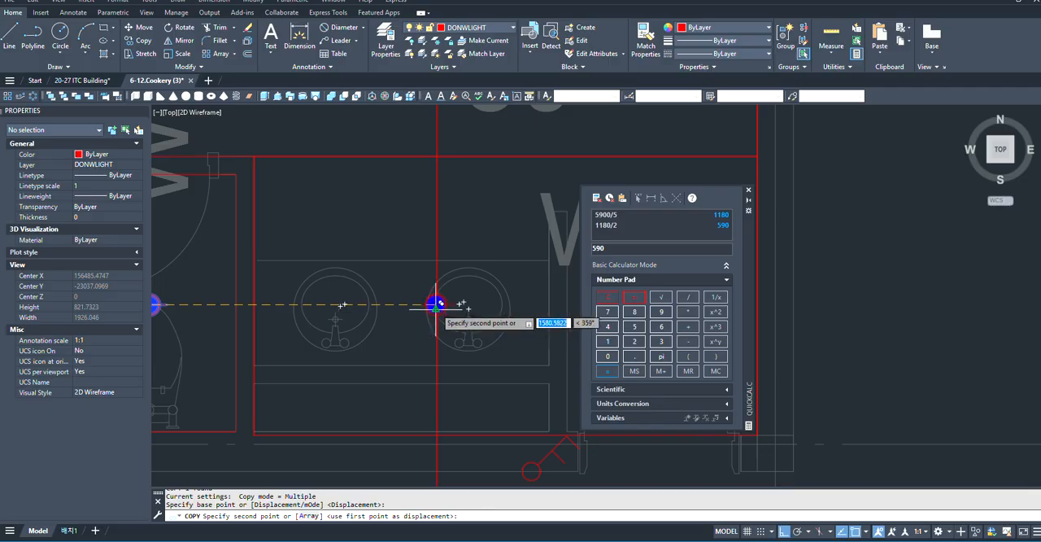
scroll(444, 299, "up", 2)
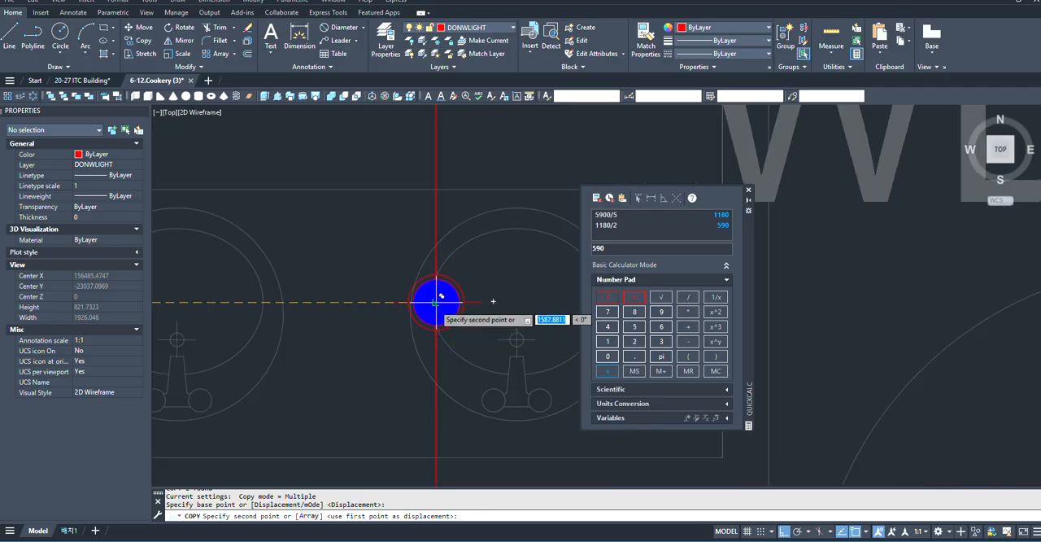
left_click(438, 302)
scroll(281, 336, "down", 4)
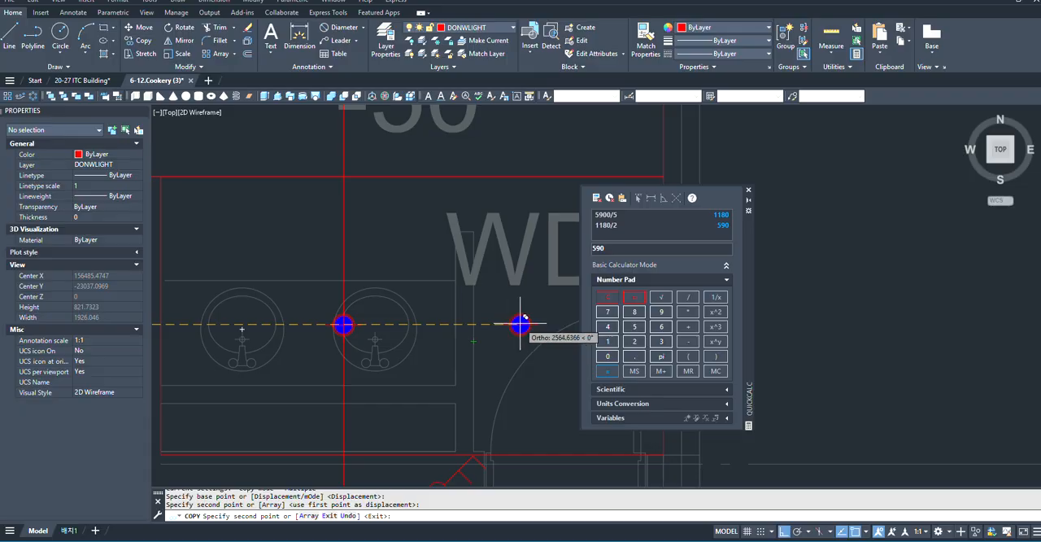
key("Escape")
- Copy the washbasin downlight from its centre 1180 horizontally toward the WD1 entrance door
scroll(388, 308, "up", 4)
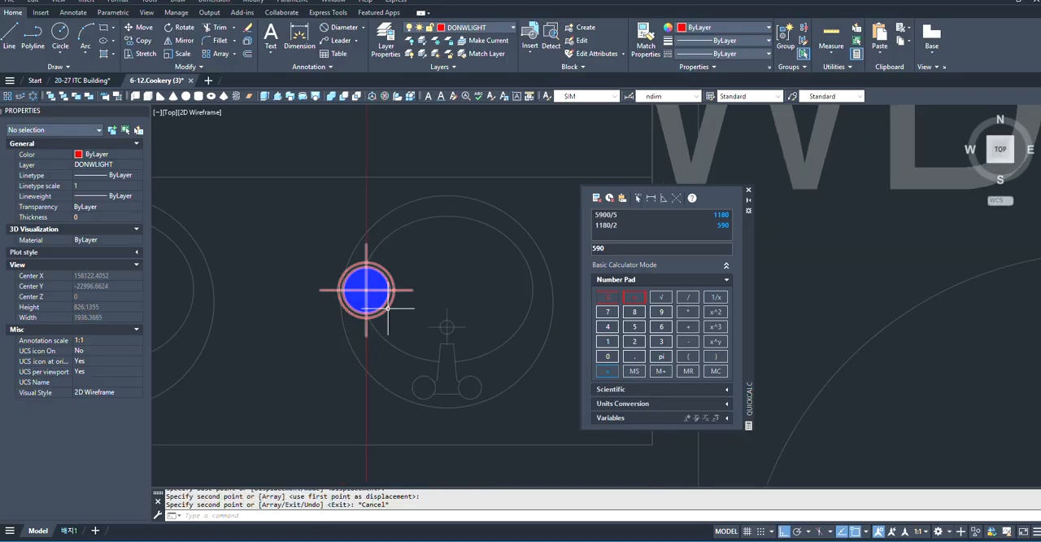
left_click(388, 308)
type("co")
key("space")
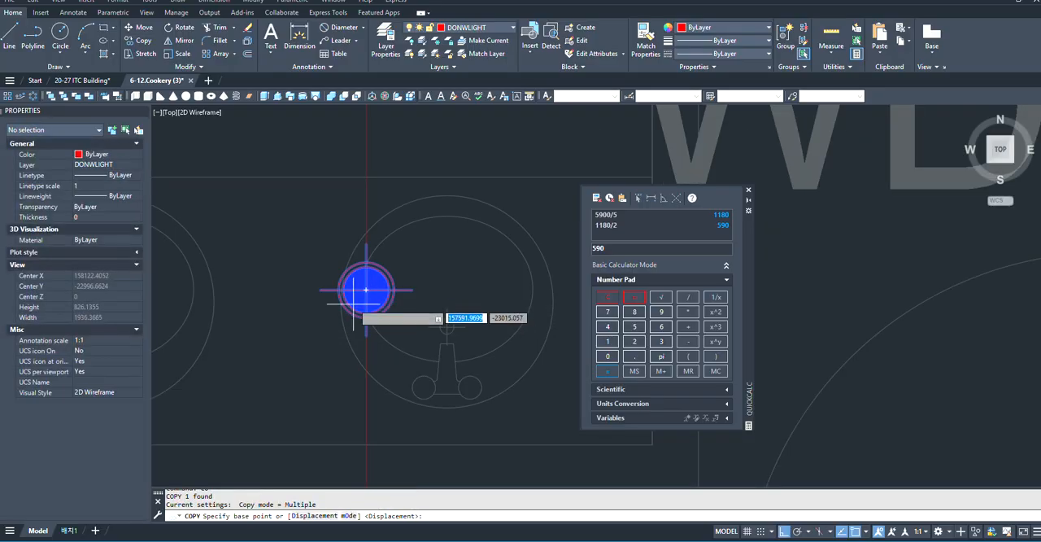
left_click(366, 290)
scroll(313, 303, "down", 5)
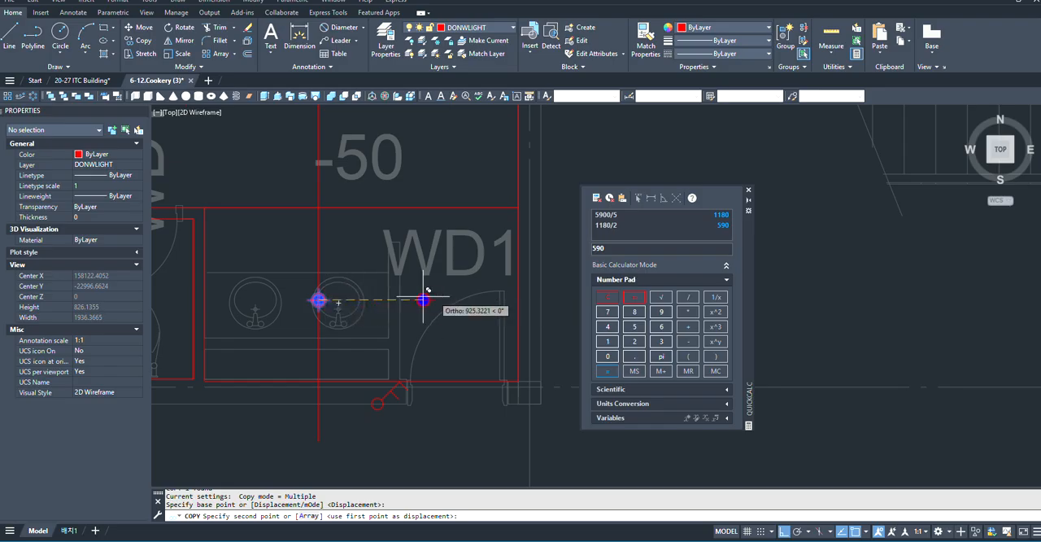
type("11")
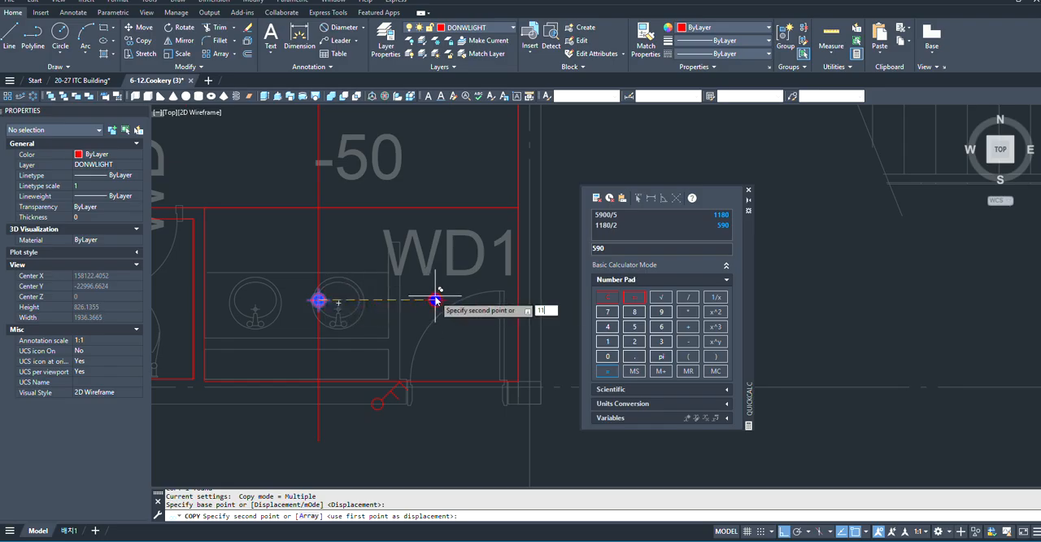
type("80")
key("Return")
scroll(435, 299, "down", 3)
key("Escape")
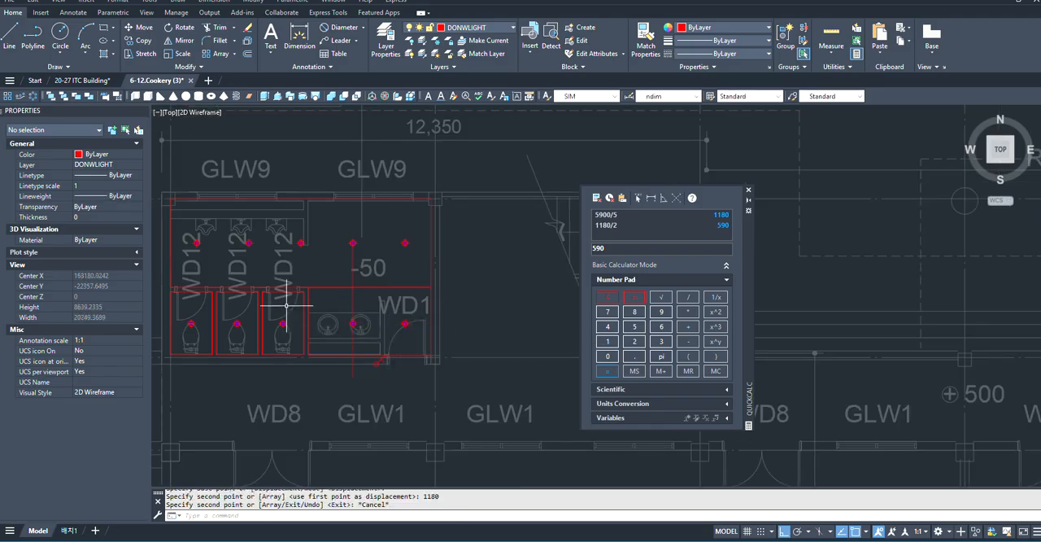
- Erase the vertical guide line together with the red boundary outlines of the urinal and washbasin areas
scroll(423, 272, "up", 5)
left_click(391, 273)
scroll(349, 298, "down", 4)
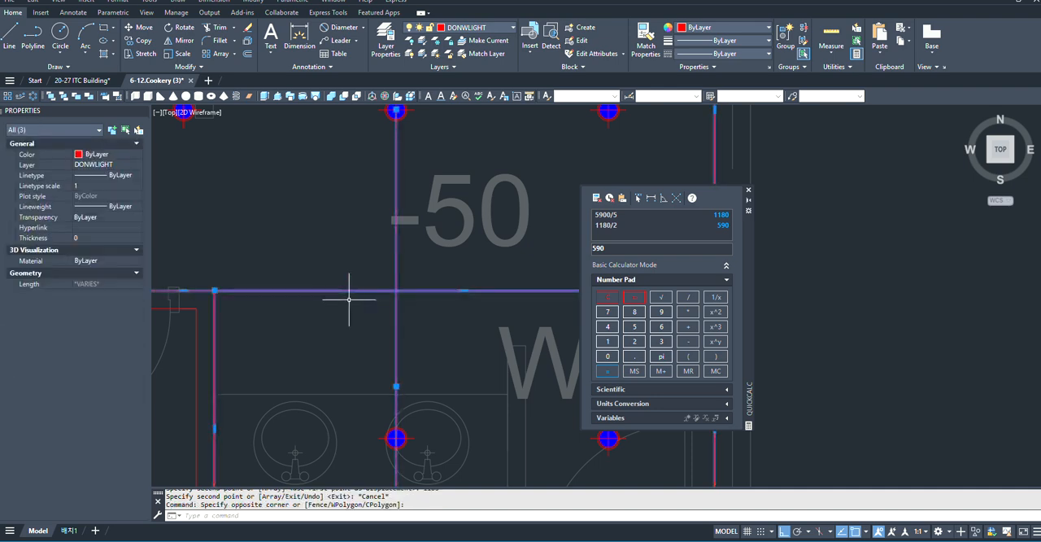
left_click(334, 312)
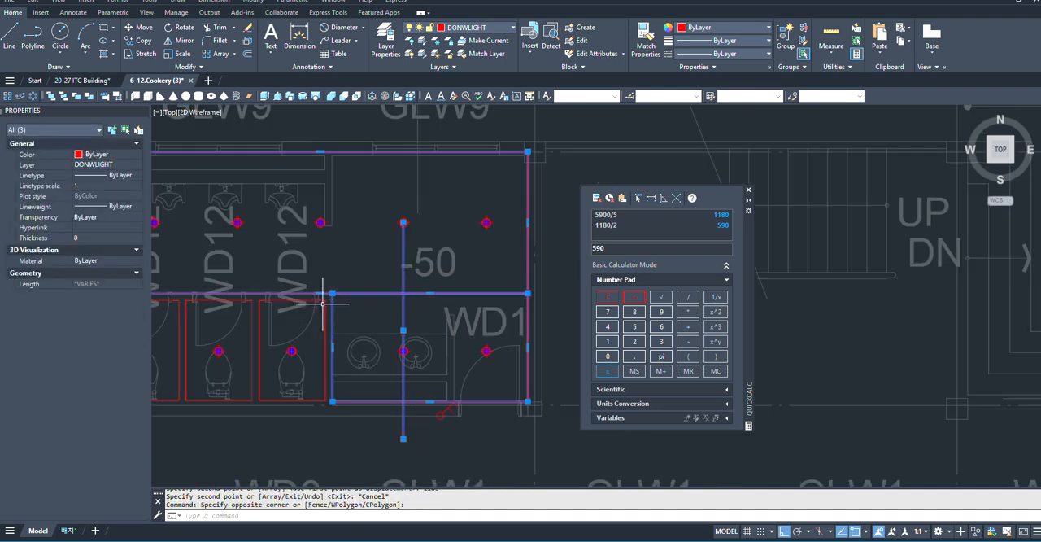
scroll(334, 303, "up", 5)
left_click(356, 299)
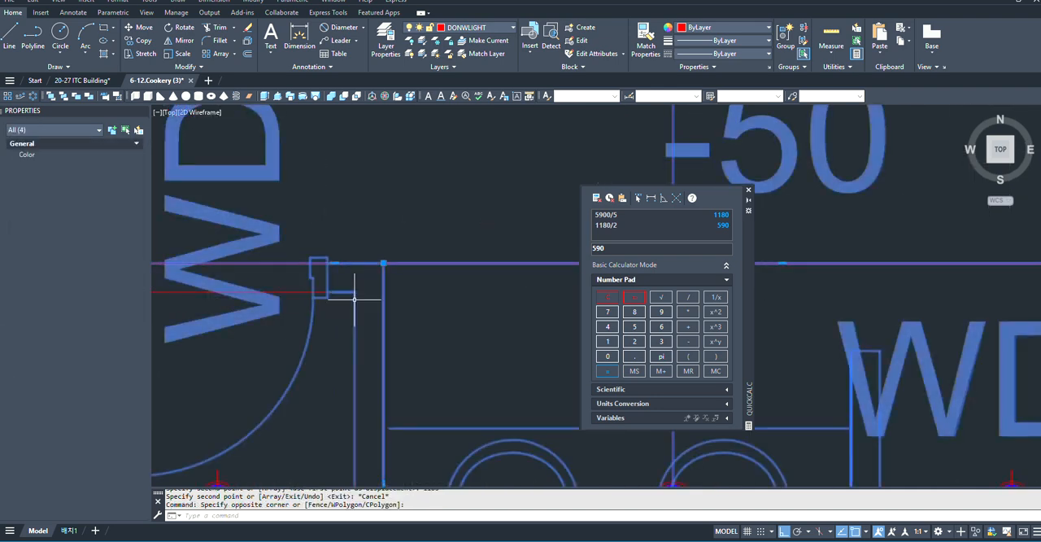
scroll(358, 299, "down", 4)
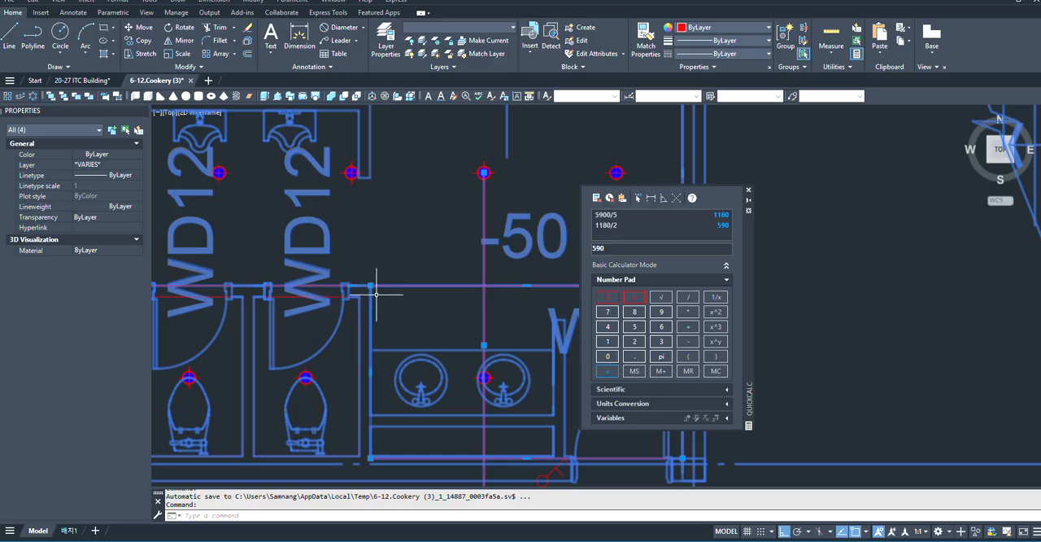
key("Delete")
scroll(350, 301, "down", 3)
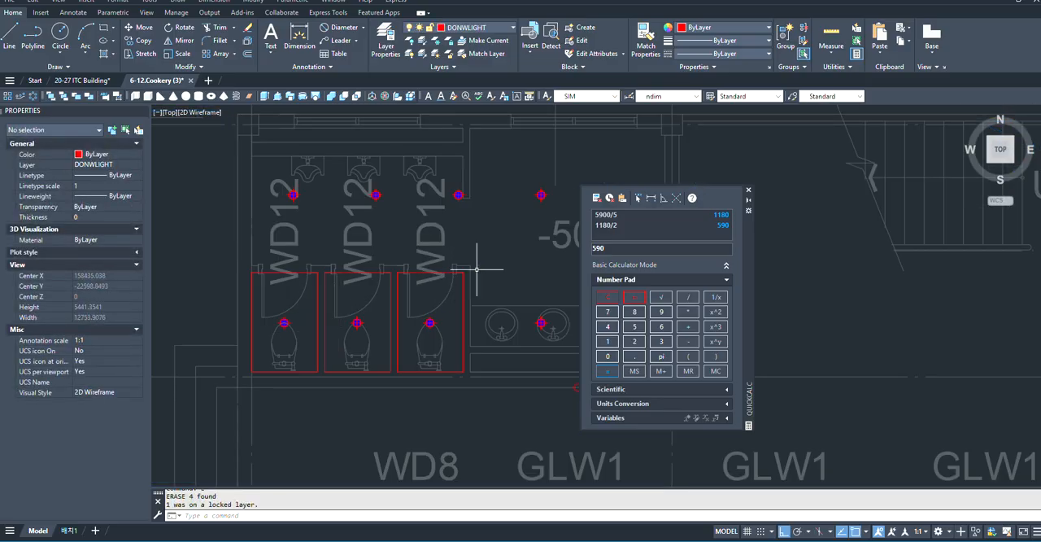
- Erase the red outline rectangles around the three toilet stalls
left_click(452, 268)
type("e")
key("space")
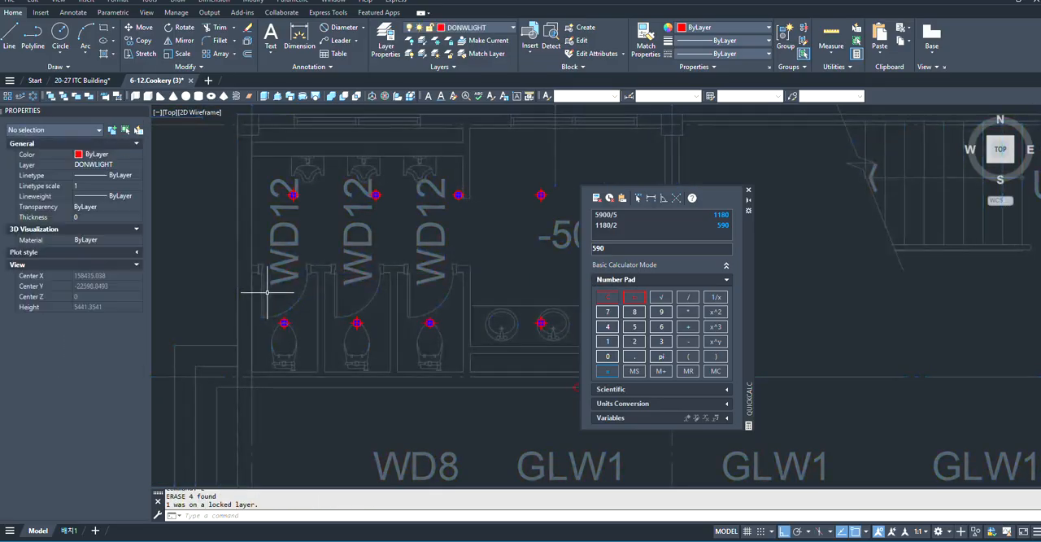
- Examine the restroom's downlight layout and the switch symbol beside the entrance door
scroll(301, 353, "down", 3)
scroll(447, 408, "up", 6)
scroll(358, 248, "down", 5)
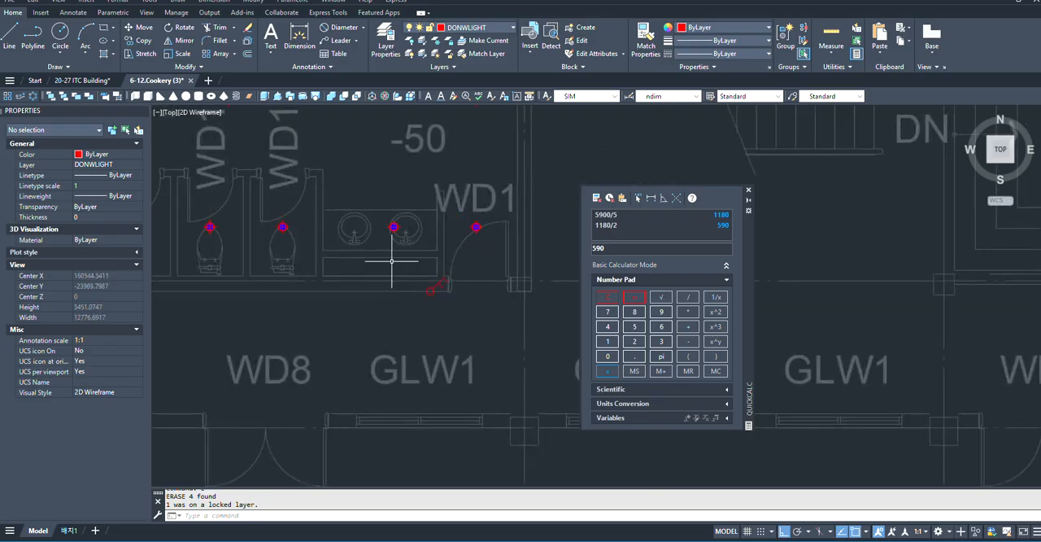
scroll(387, 250, "up", 3)
scroll(407, 265, "down", 2)
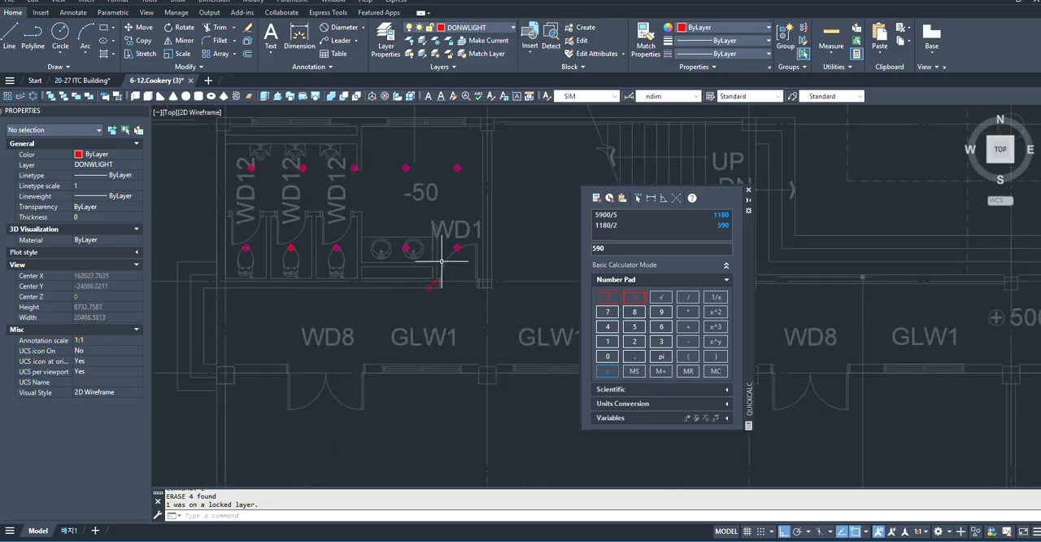
scroll(425, 277, "up", 2)
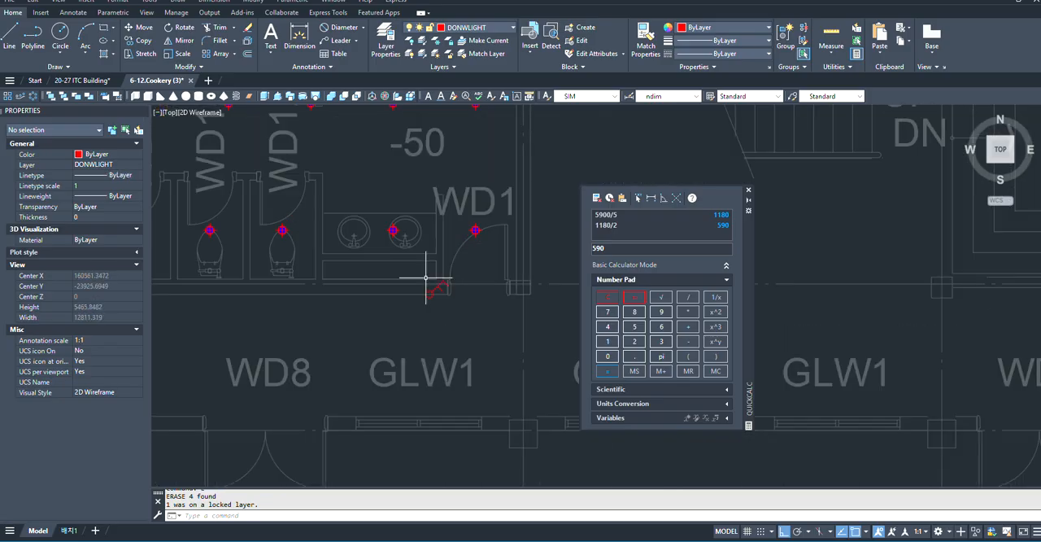
scroll(426, 277, "down", 2)
scroll(418, 252, "up", 1)
scroll(439, 277, "down", 1)
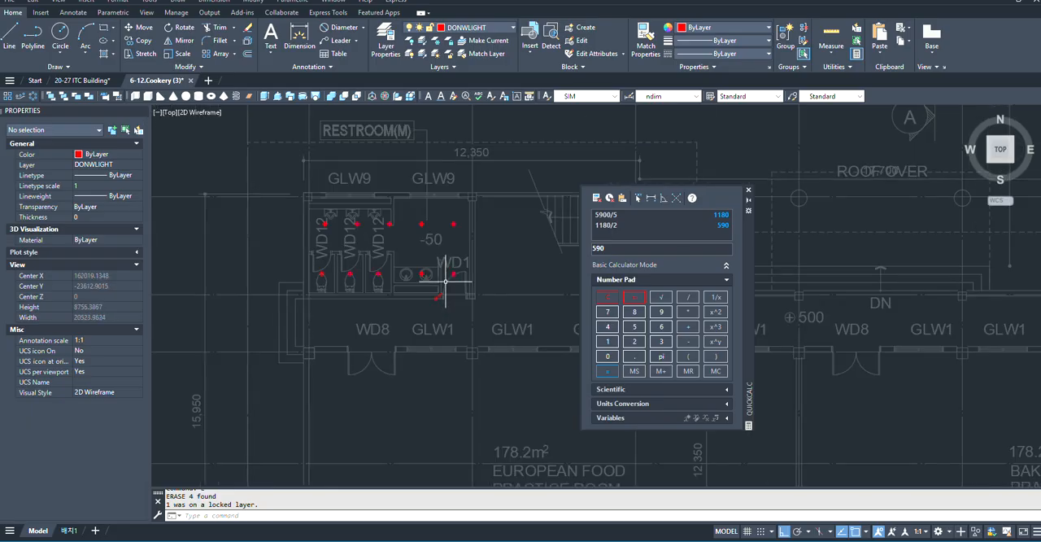
scroll(382, 238, "up", 2)
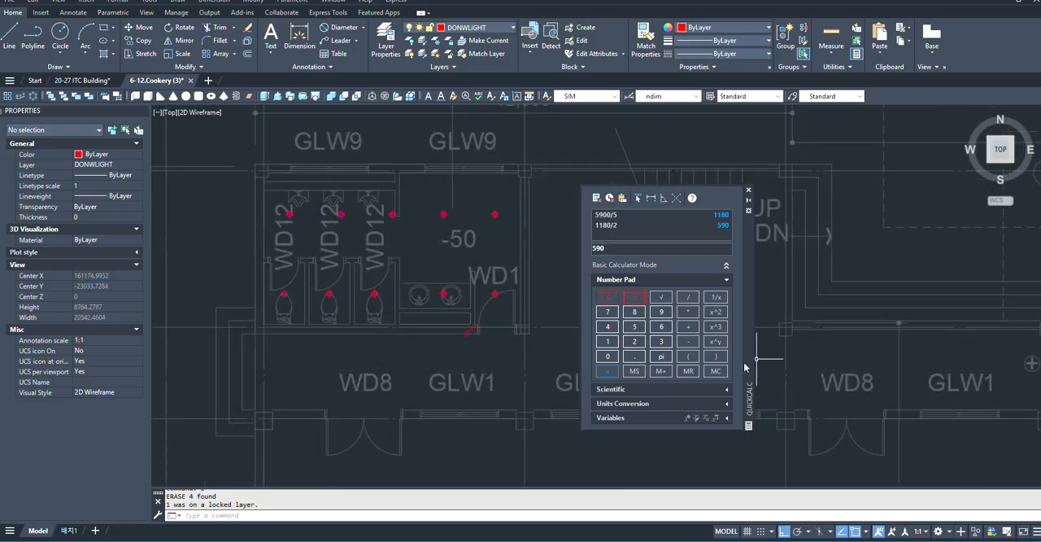
scroll(301, 261, "up", 2)
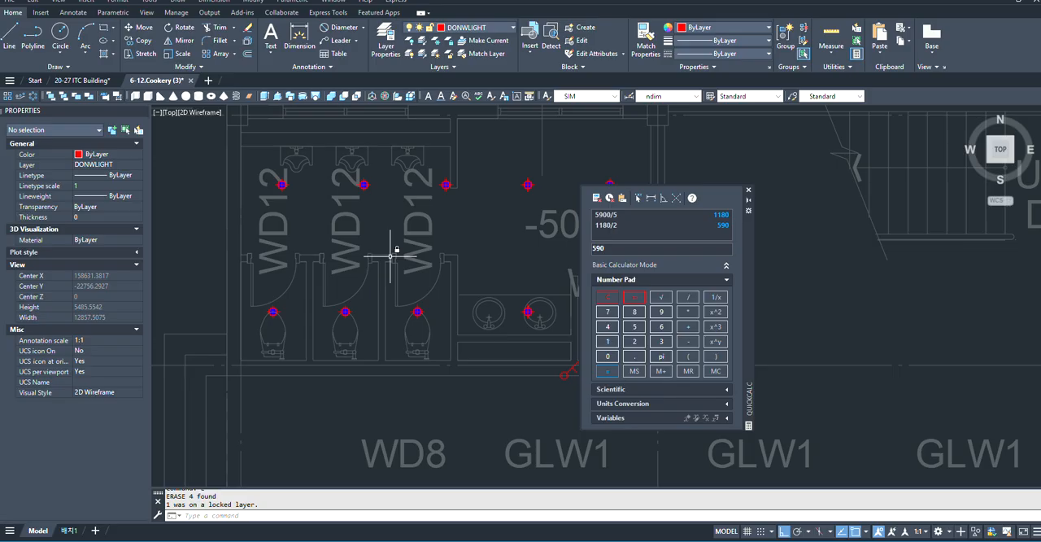
scroll(507, 305, "down", 2)
scroll(422, 307, "up", 2)
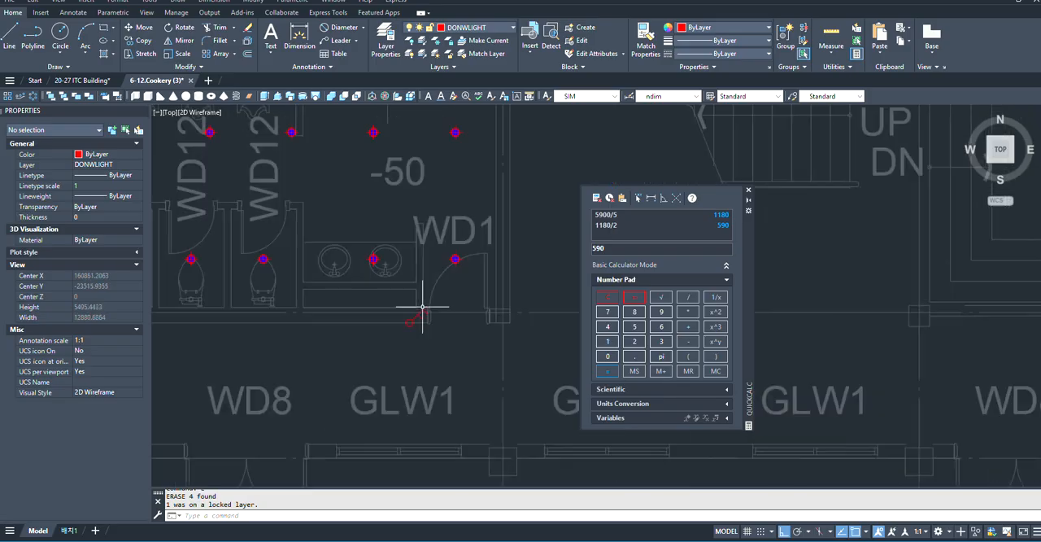
scroll(436, 328, "up", 2)
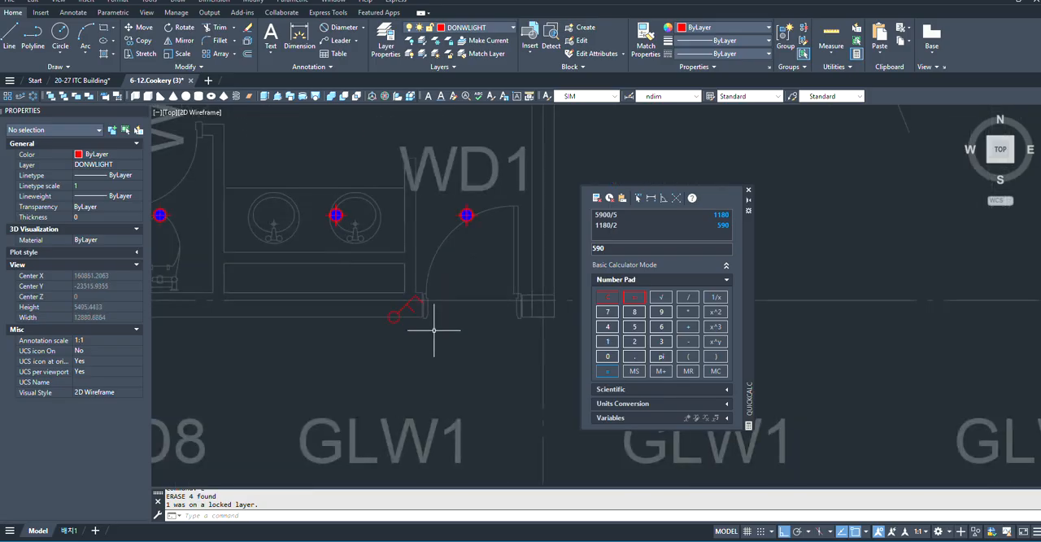
scroll(499, 290, "down", 2)
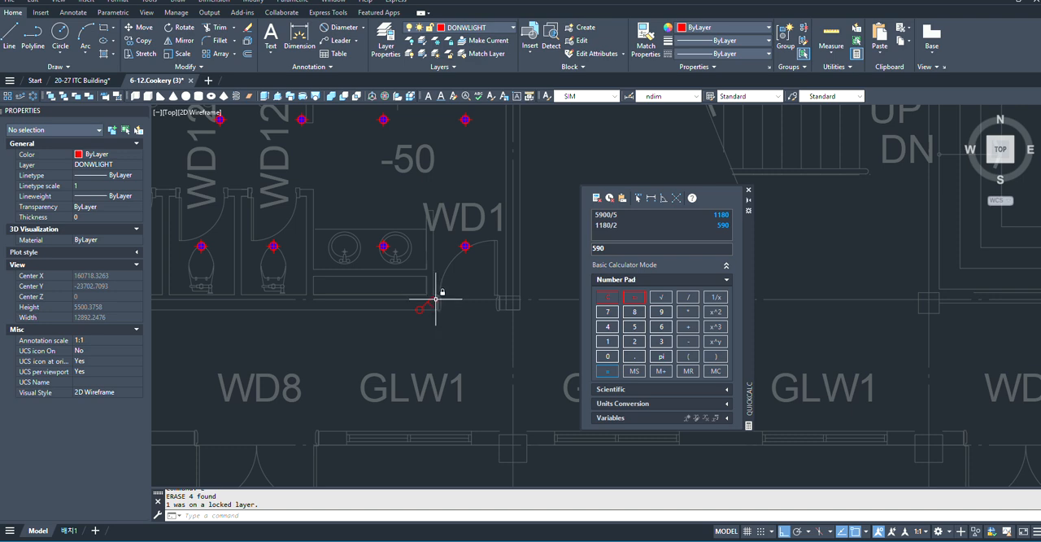
scroll(448, 298, "down", 2)
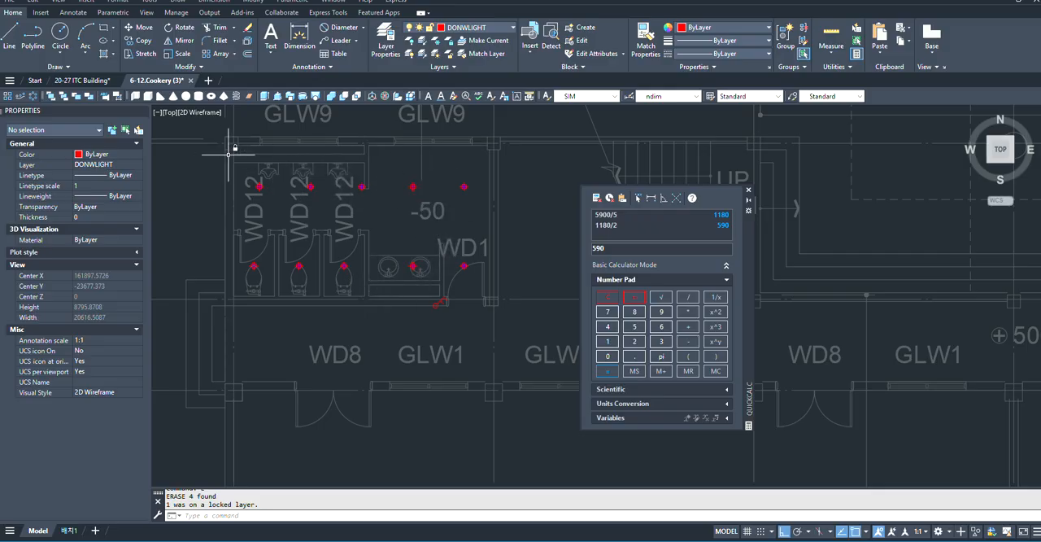
scroll(388, 185, "up", 2)
scroll(383, 291, "down", 1)
scroll(399, 298, "up", 3)
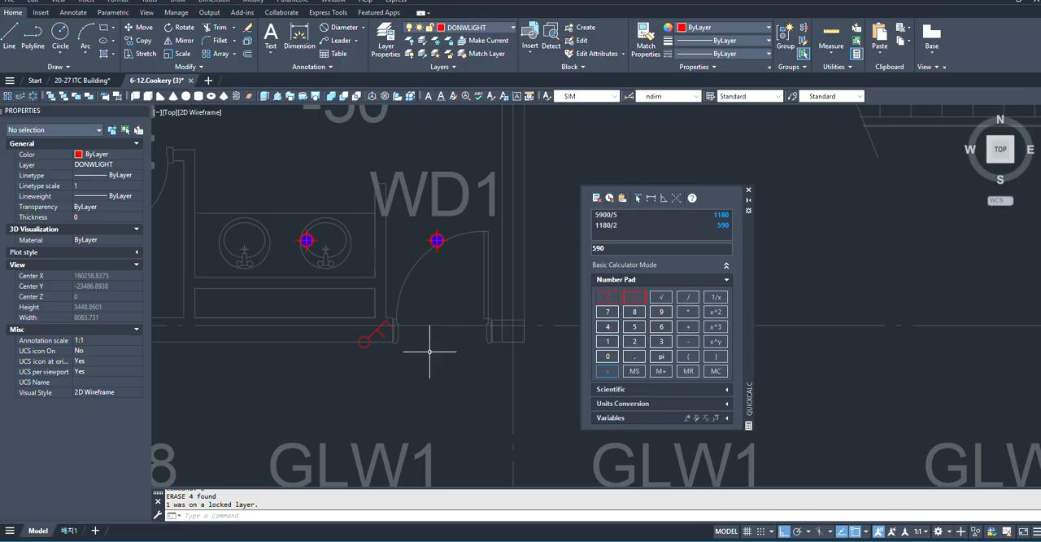
type("M")
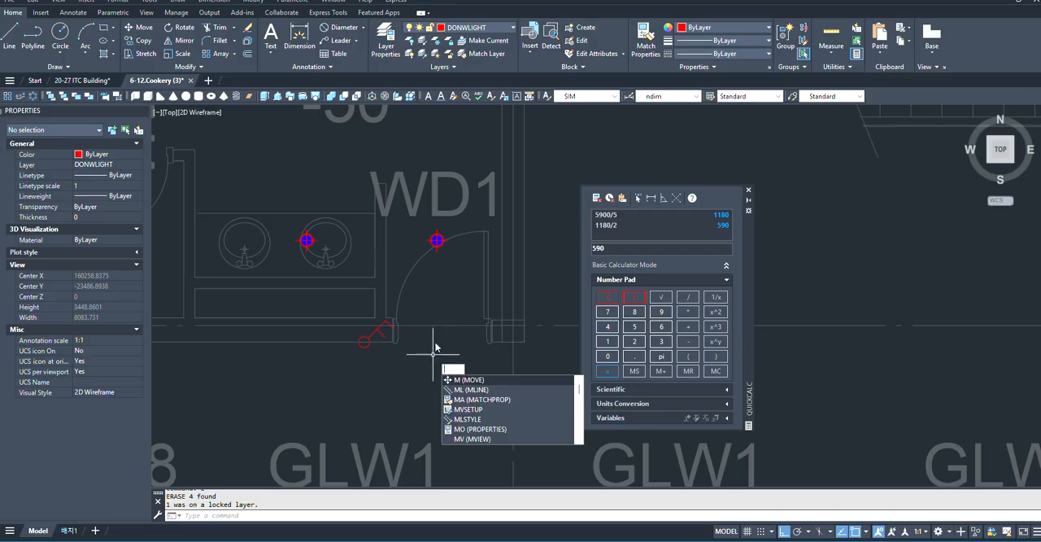
key("BackSpace")
type("p")
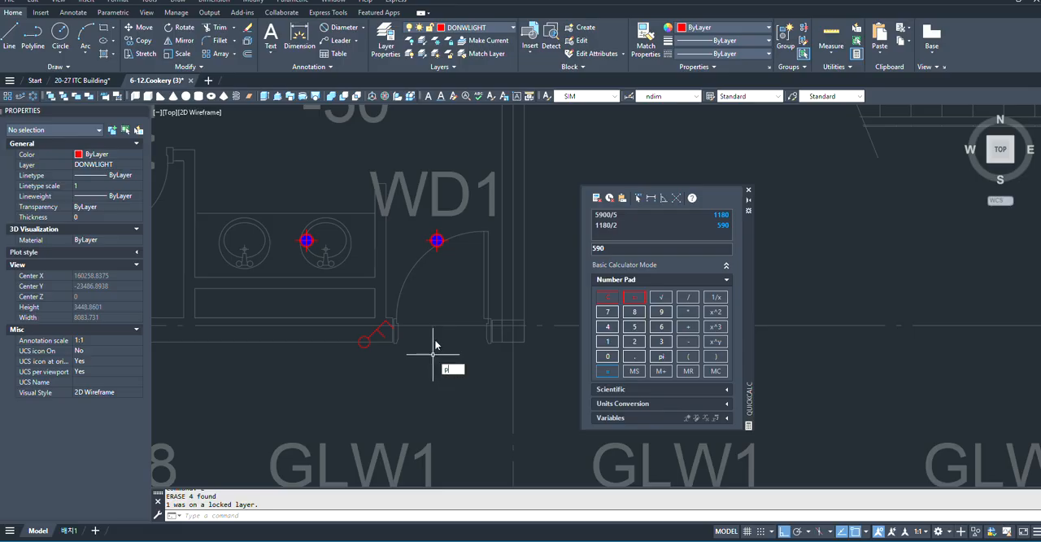
type("l")
key("Return")
scroll(426, 344, "down", 2)
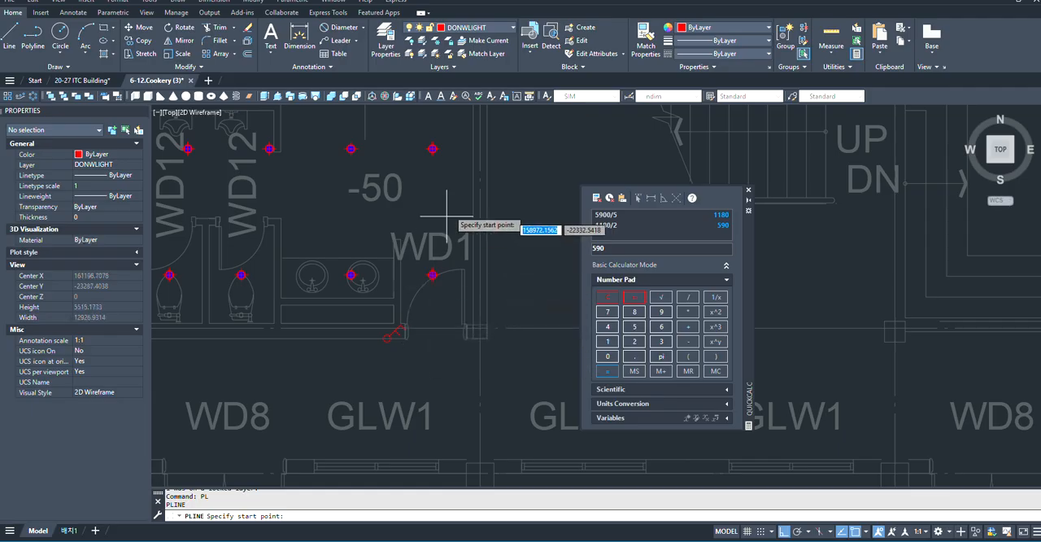
key("Escape")
- Create a new layer named cable and choose the HIDDEN linetype for it
scroll(490, 329, "down", 4)
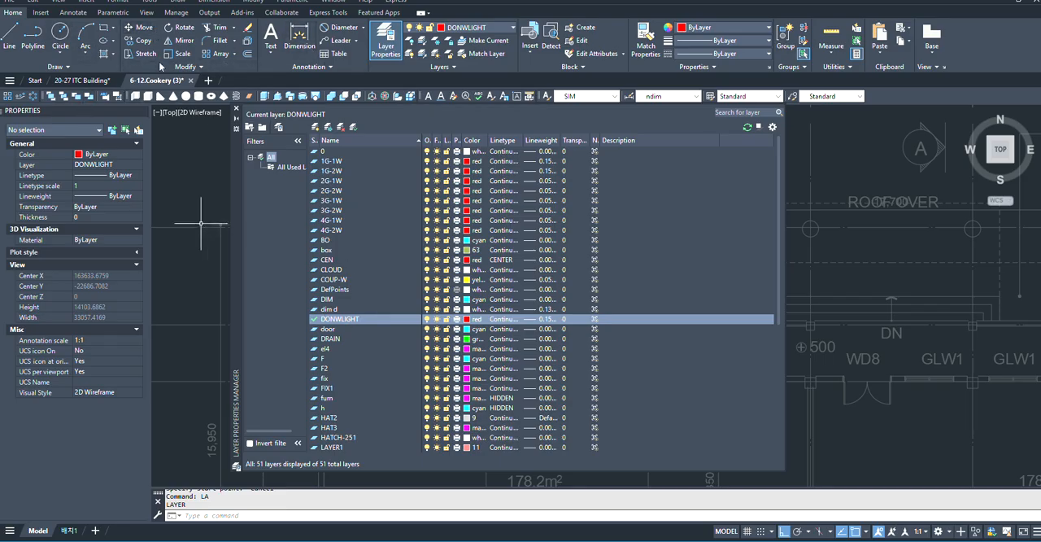
left_click(315, 127)
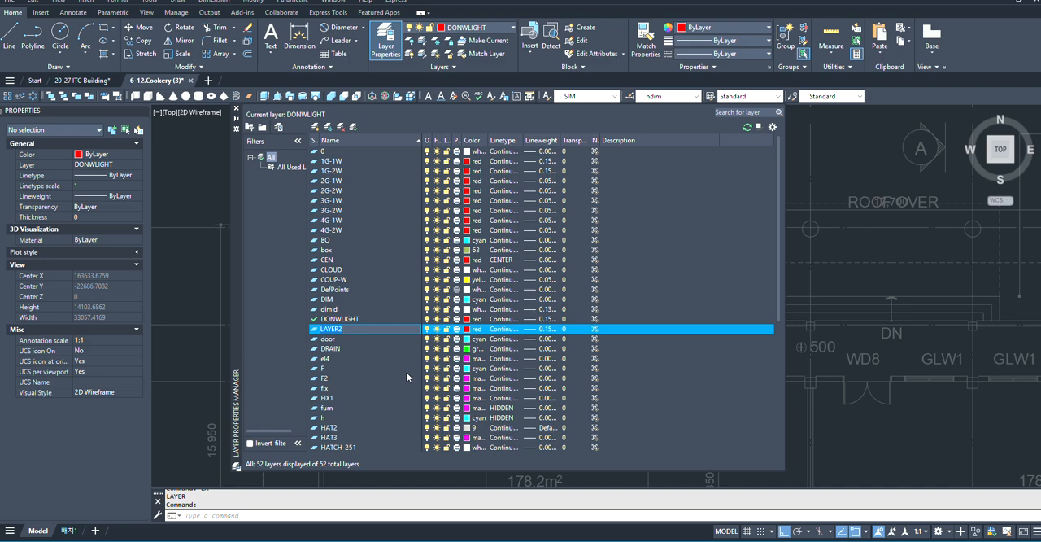
key("BackSpace")
left_click(499, 330)
left_click(502, 255)
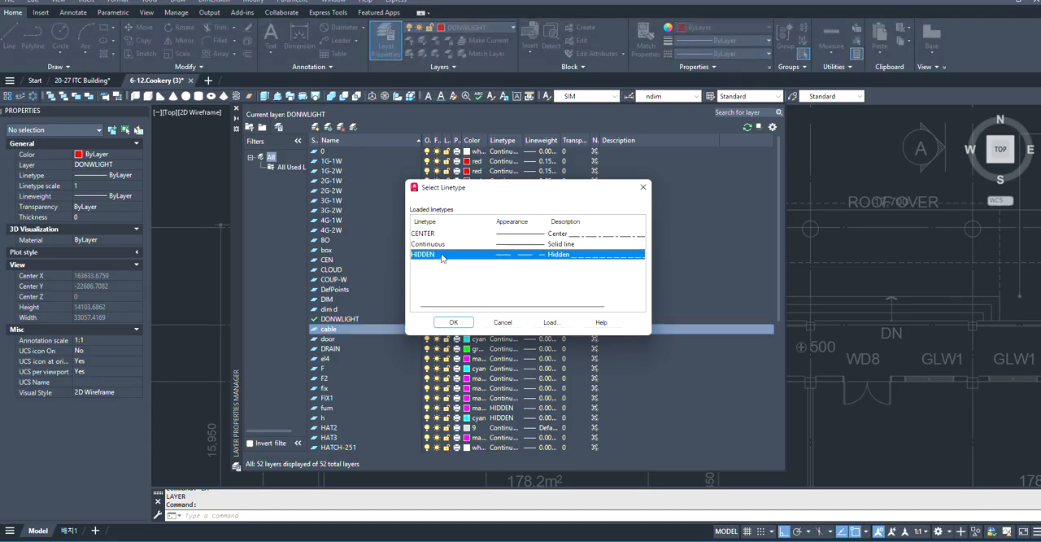
- Load the ISO long-dash short-dash linetype ACAD_ISO08W100 into the drawing
left_click(547, 322)
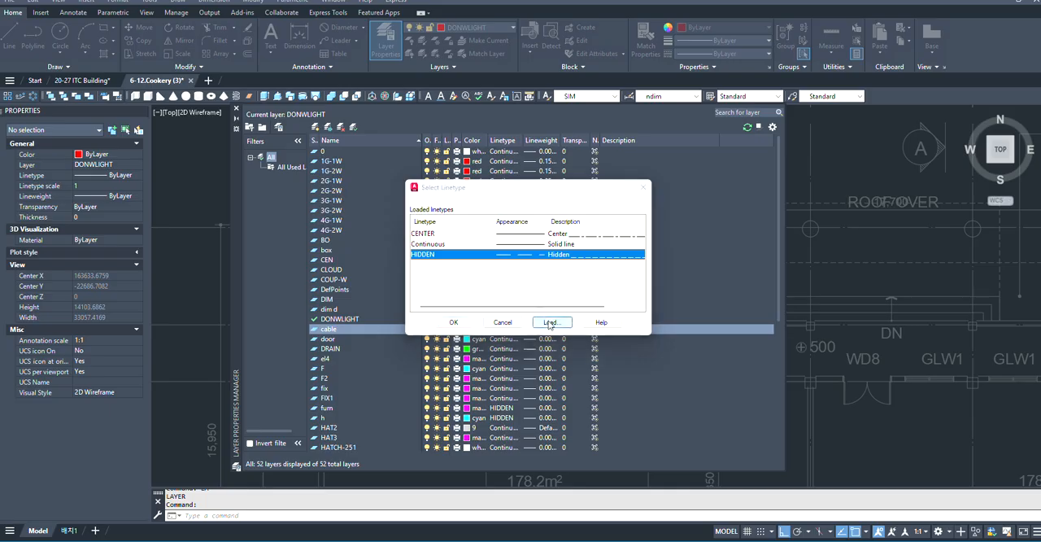
scroll(520, 252, "down", 1)
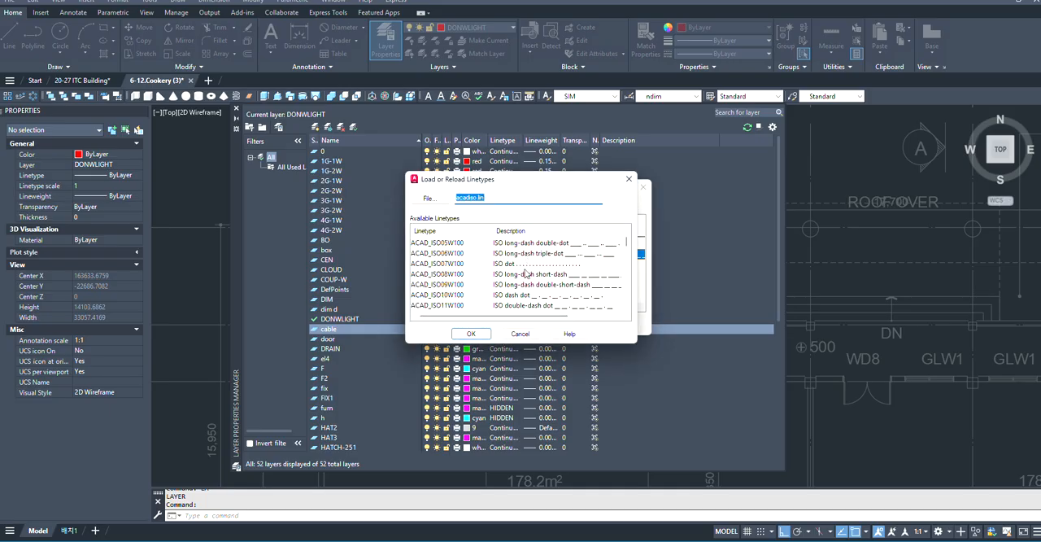
left_click(520, 277)
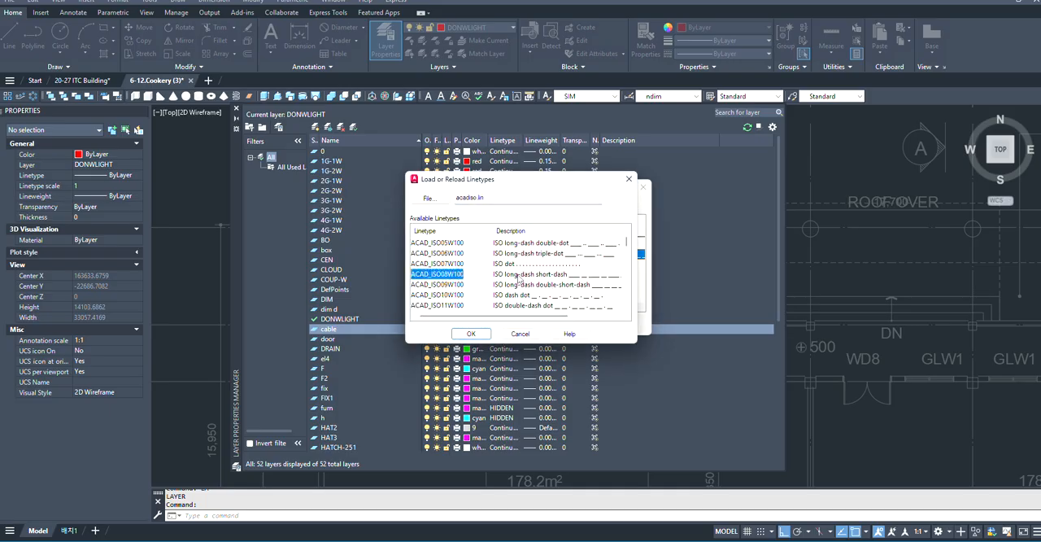
left_click(471, 334)
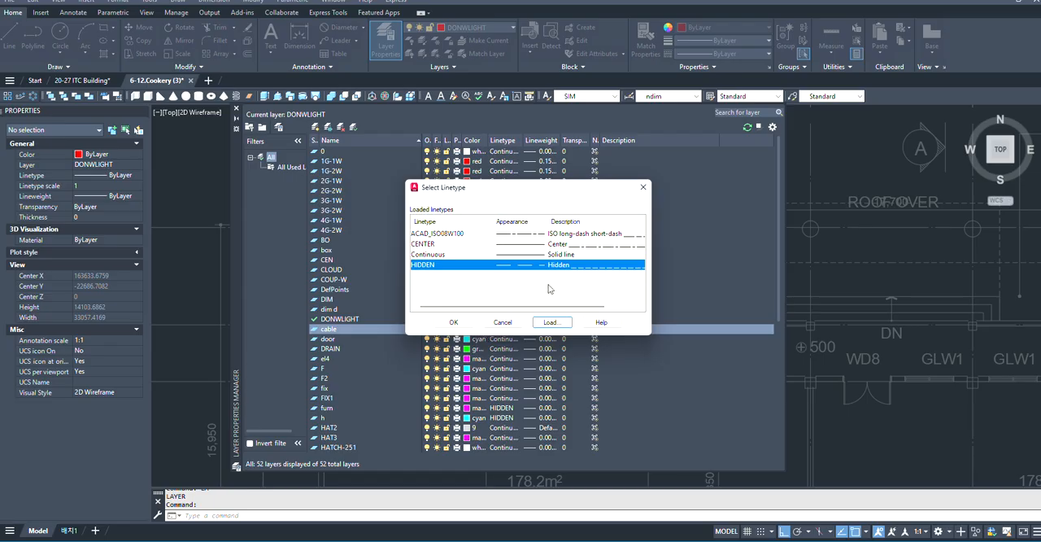
- Apply the HIDDEN linetype to the cable layer, make cable the current layer, and close the layer manager
left_click(454, 323)
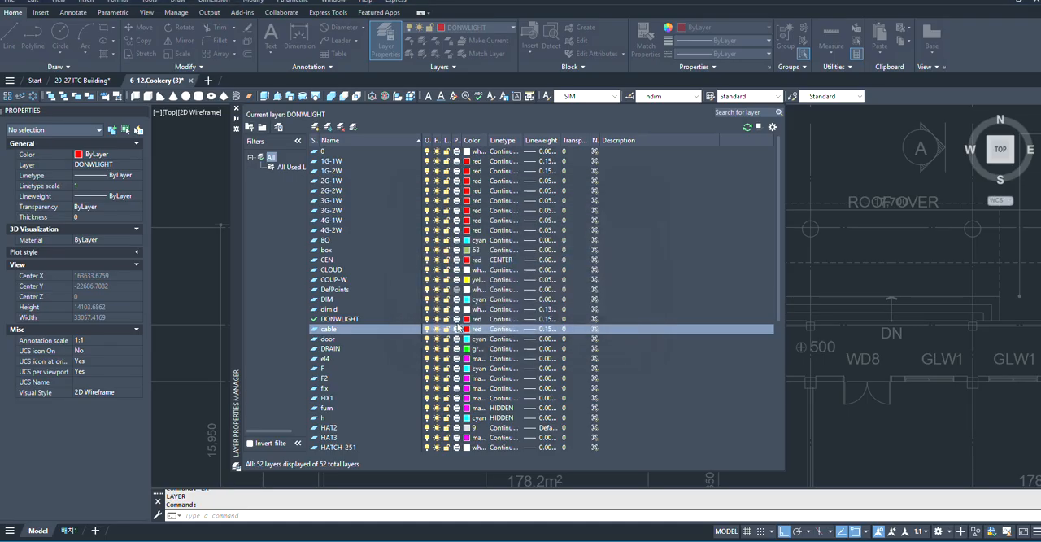
double_click(314, 328)
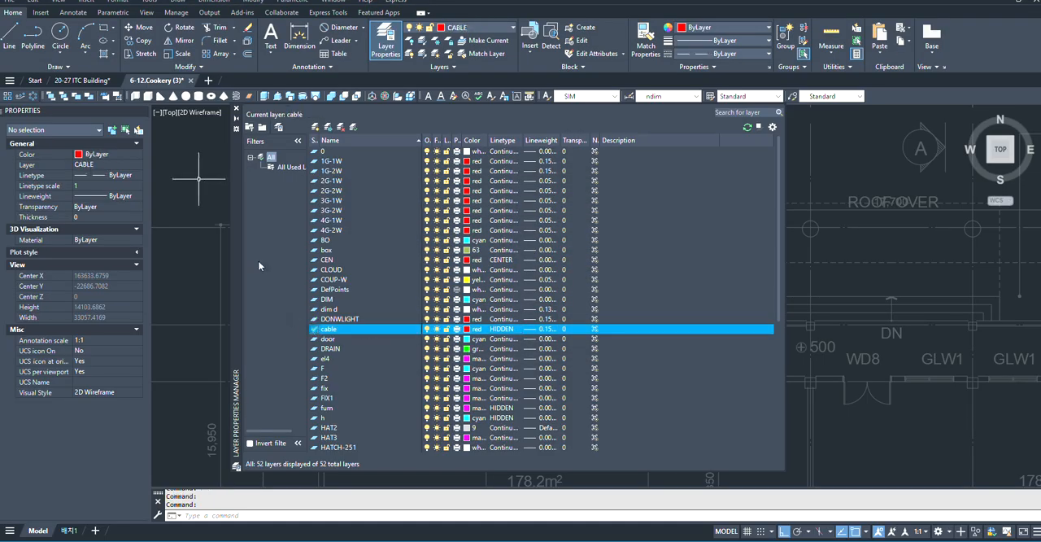
left_click(236, 111)
scroll(470, 322, "up", 5)
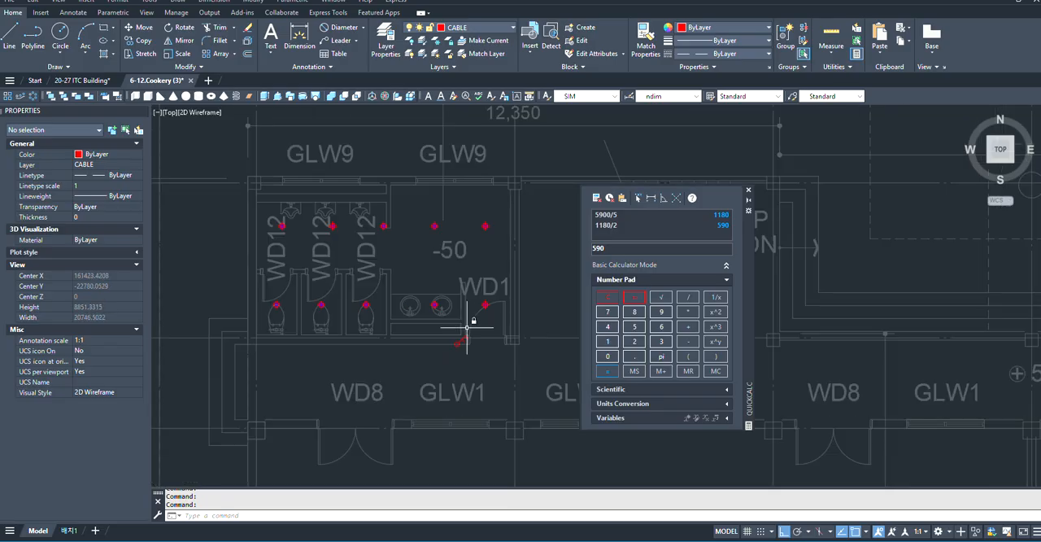
- Draw a cable polyline through the restroom's upper row of downlights, from the westernmost toilet-cubicle downlight to the easternmost one
scroll(358, 339, "up", 2)
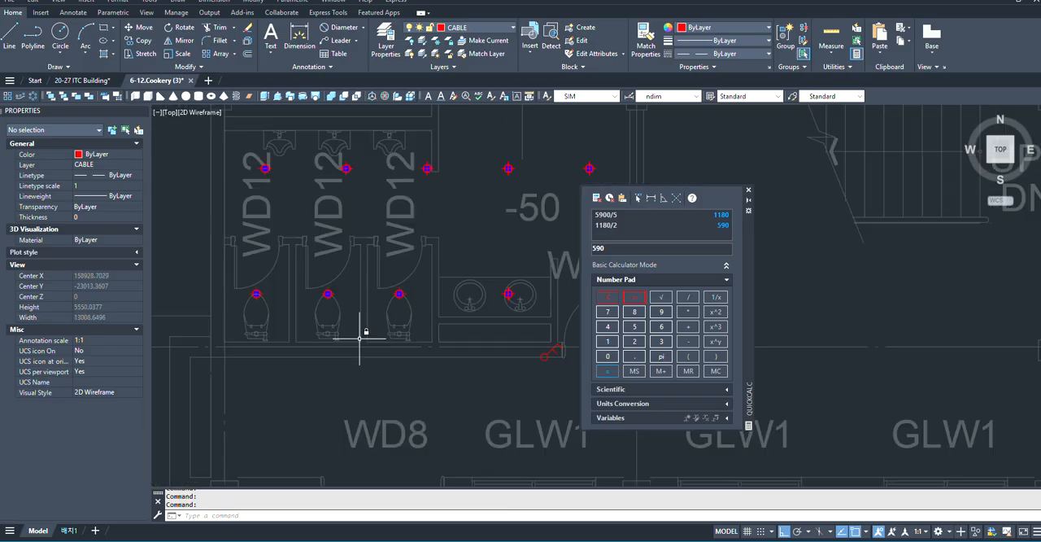
type("l")
key("Return")
scroll(366, 342, "down", 3)
scroll(314, 302, "up", 4)
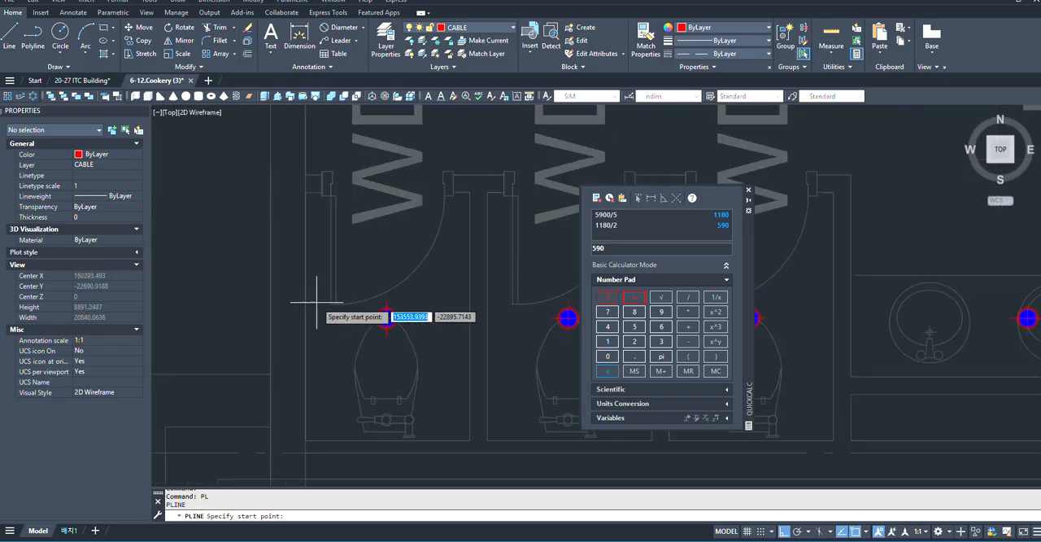
scroll(356, 361, "down", 5)
scroll(350, 358, "up", 7)
scroll(339, 363, "down", 4)
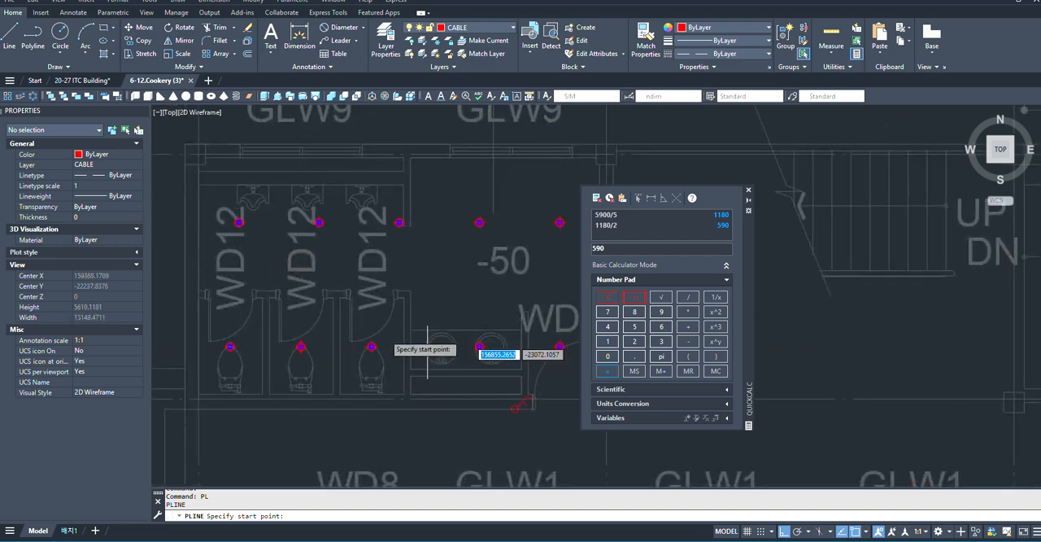
scroll(511, 335, "down", 2)
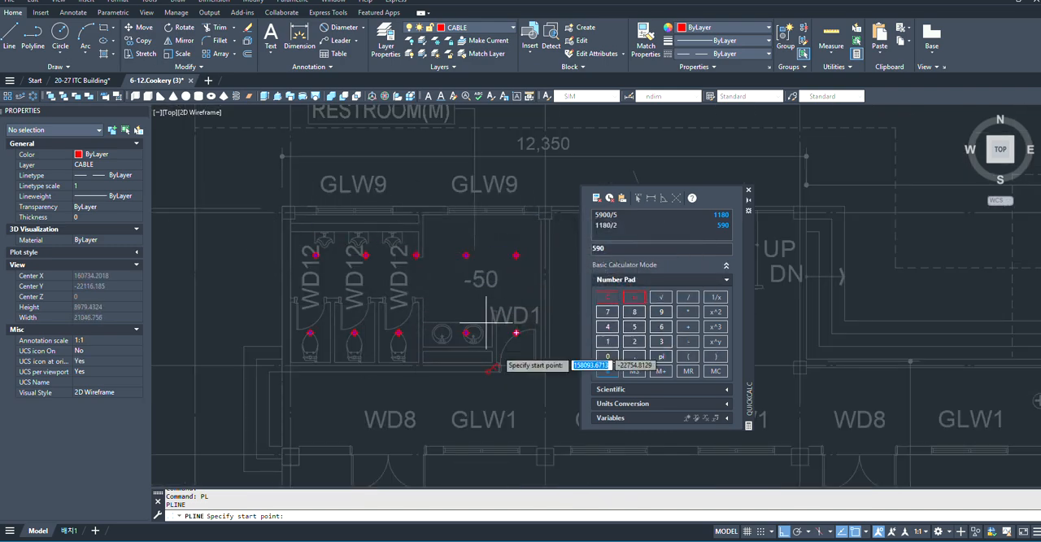
scroll(500, 335, "up", 2)
scroll(501, 338, "down", 2)
scroll(508, 342, "up", 6)
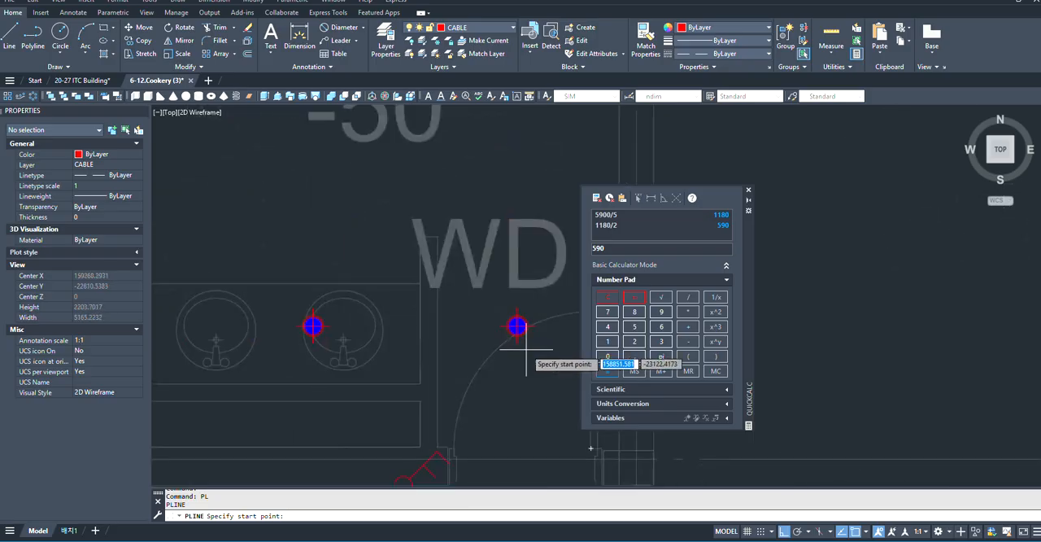
scroll(481, 413, "down", 2)
scroll(451, 459, "up", 4)
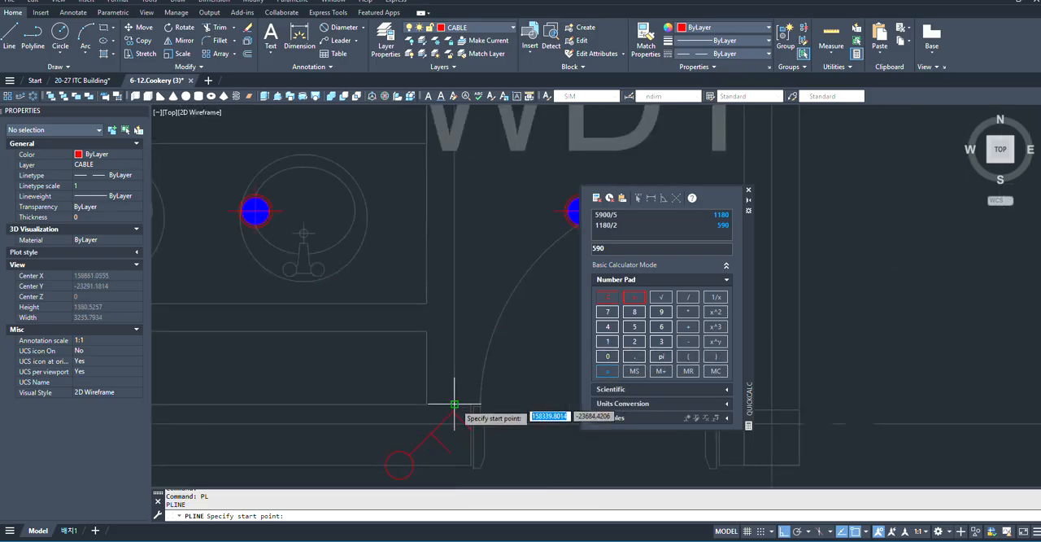
scroll(476, 419, "down", 6)
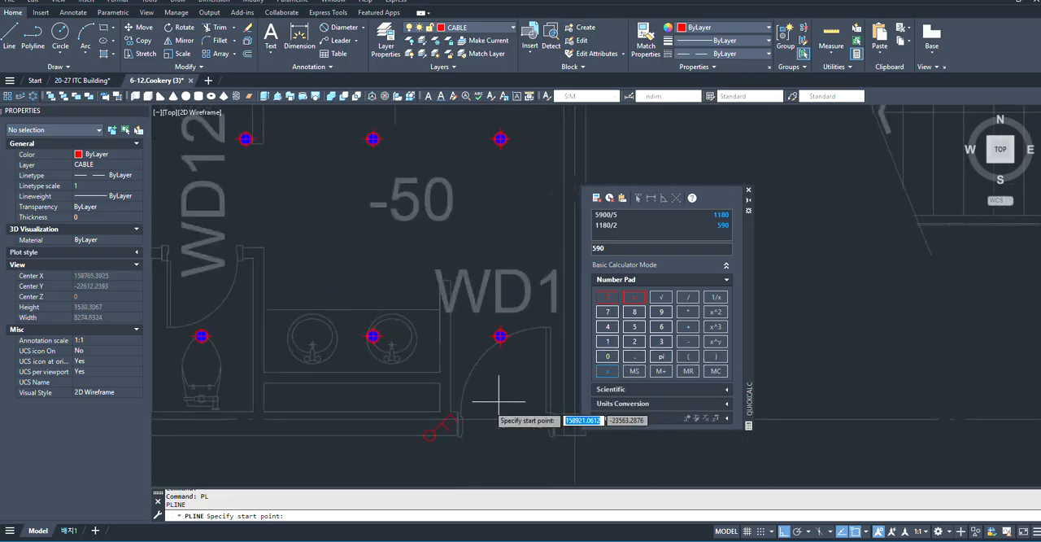
scroll(462, 434, "up", 2)
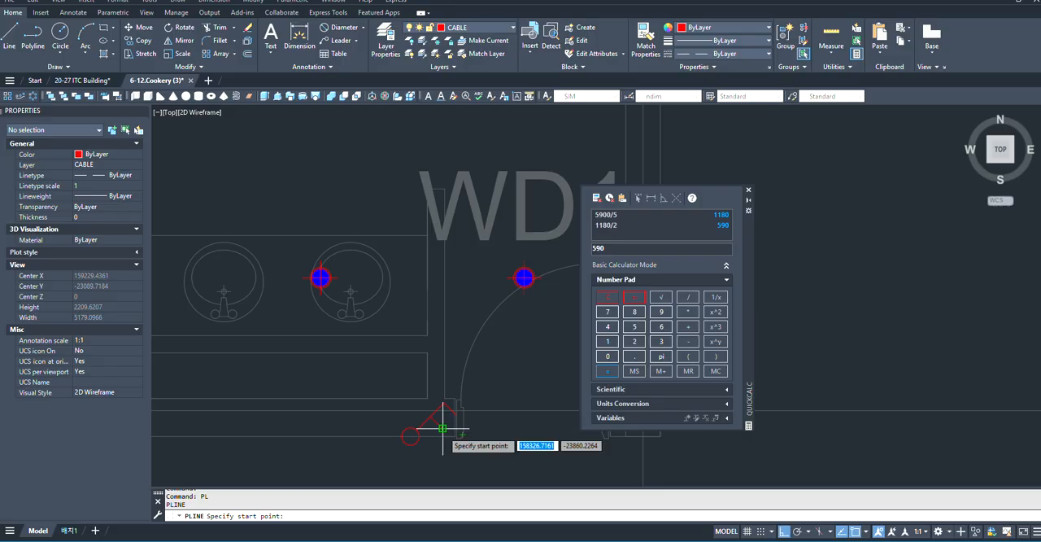
scroll(392, 403, "down", 2)
scroll(210, 238, "up", 10)
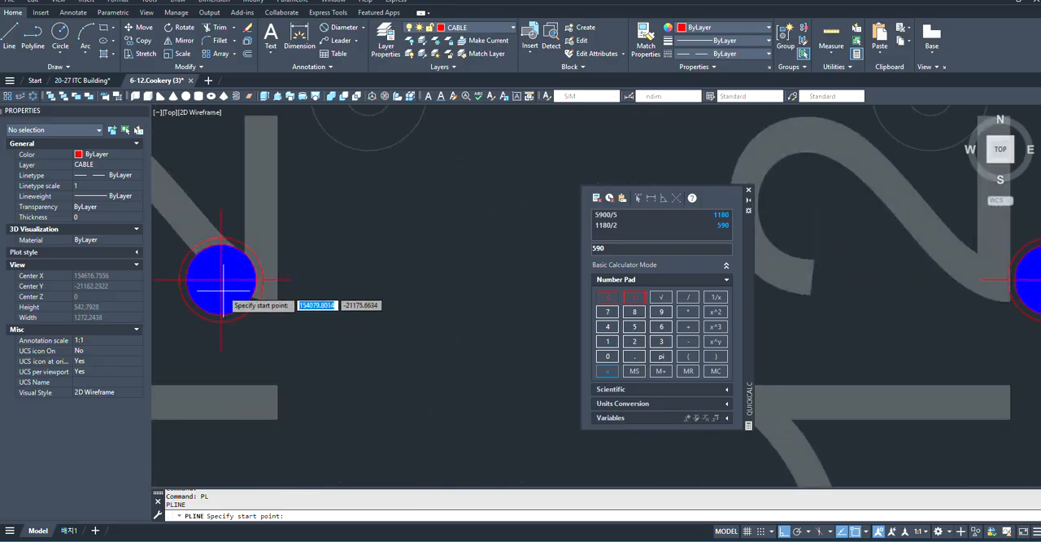
left_click(219, 279)
scroll(183, 282, "down", 5)
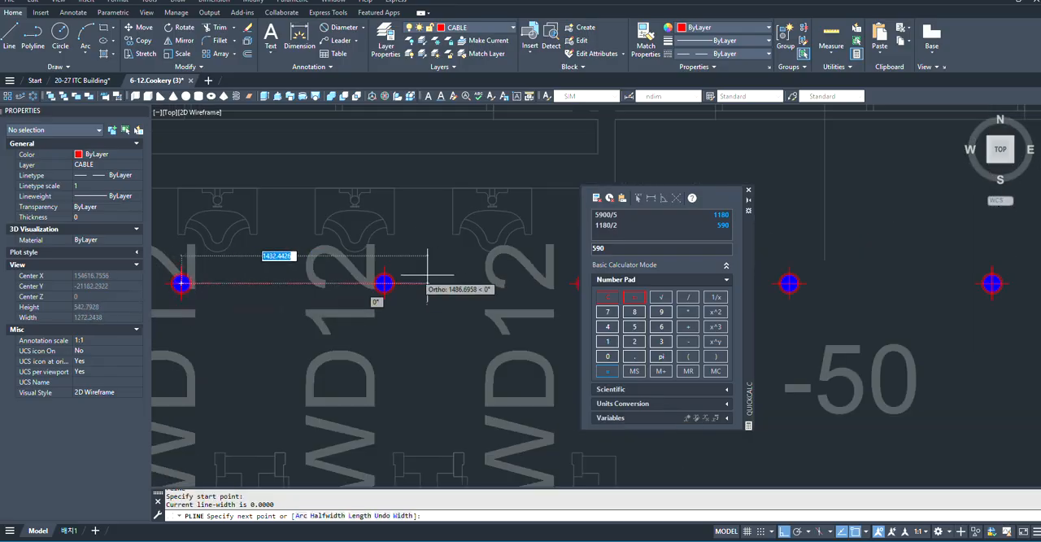
scroll(382, 282, "down", 4)
scroll(456, 286, "up", 4)
scroll(477, 272, "down", 4)
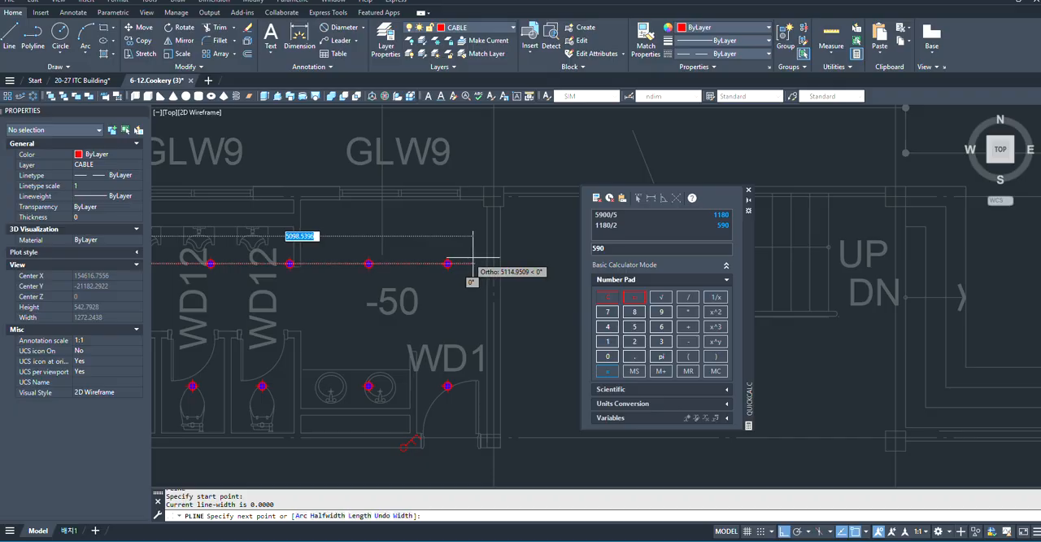
scroll(464, 271, "up", 5)
left_click(439, 277)
scroll(437, 277, "down", 3)
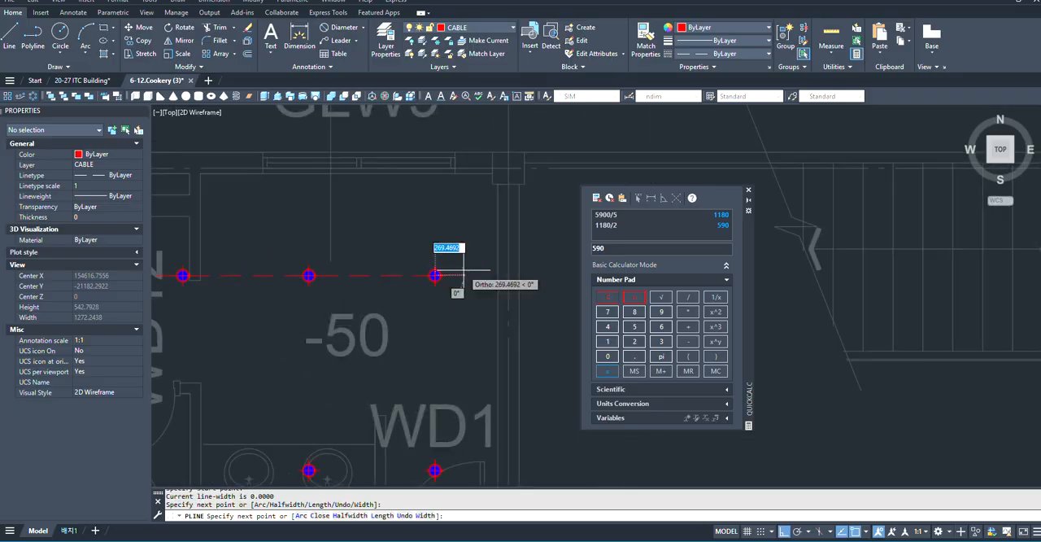
- Continue the polyline east past the last downlight, south along the wall, and west to the switch's lower branch, then end it
left_click(479, 277)
scroll(483, 344, "down", 4)
scroll(448, 349, "up", 6)
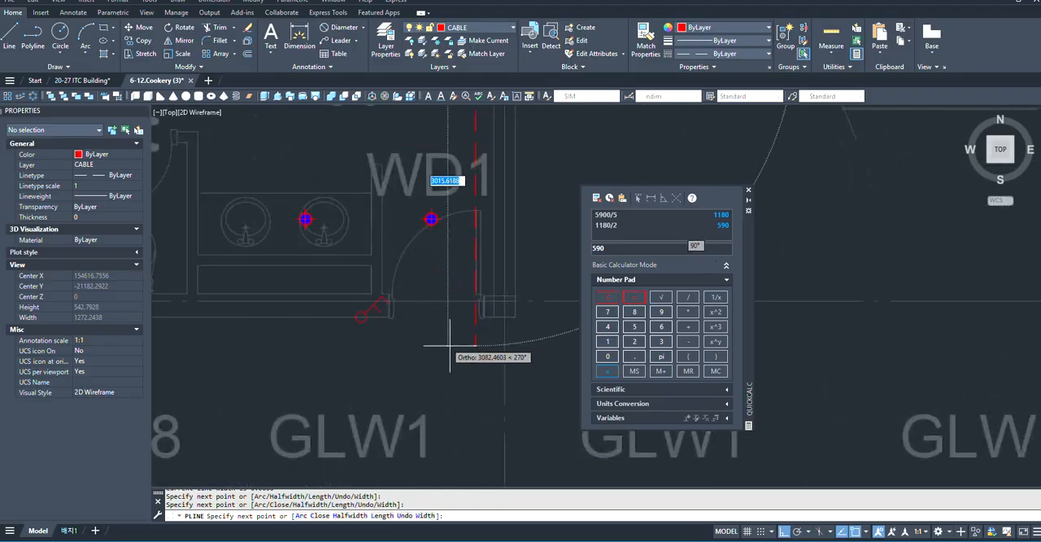
scroll(214, 254, "down", 2)
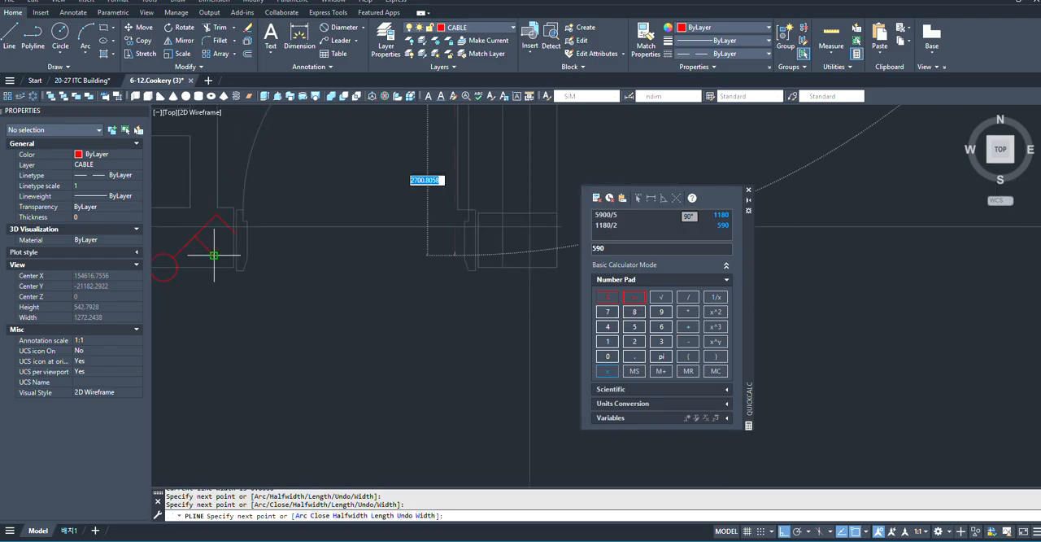
left_click(455, 255)
scroll(192, 268, "up", 2)
left_click(249, 233)
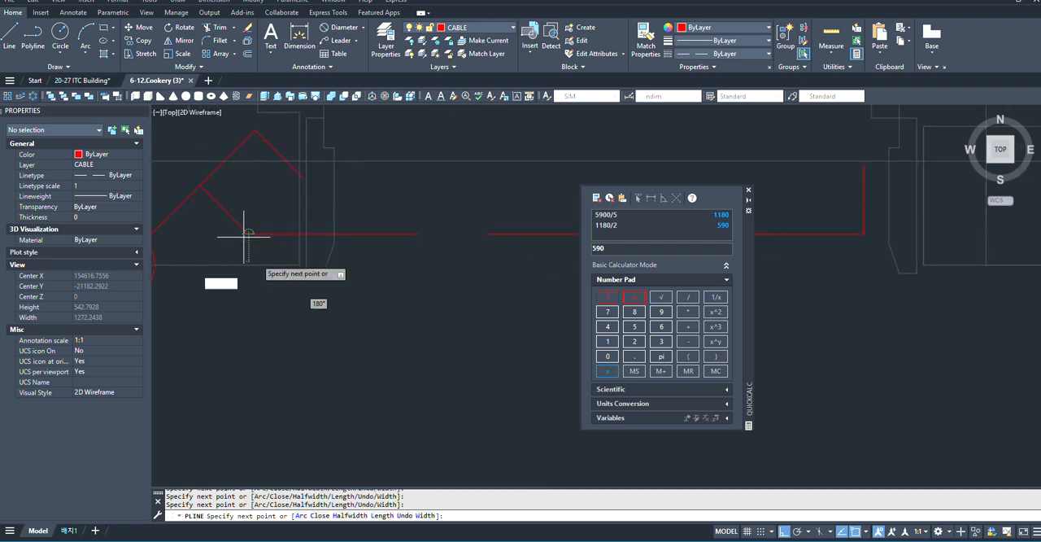
scroll(334, 337, "down", 1)
key("space")
scroll(314, 263, "up", 2)
scroll(345, 304, "down", 2)
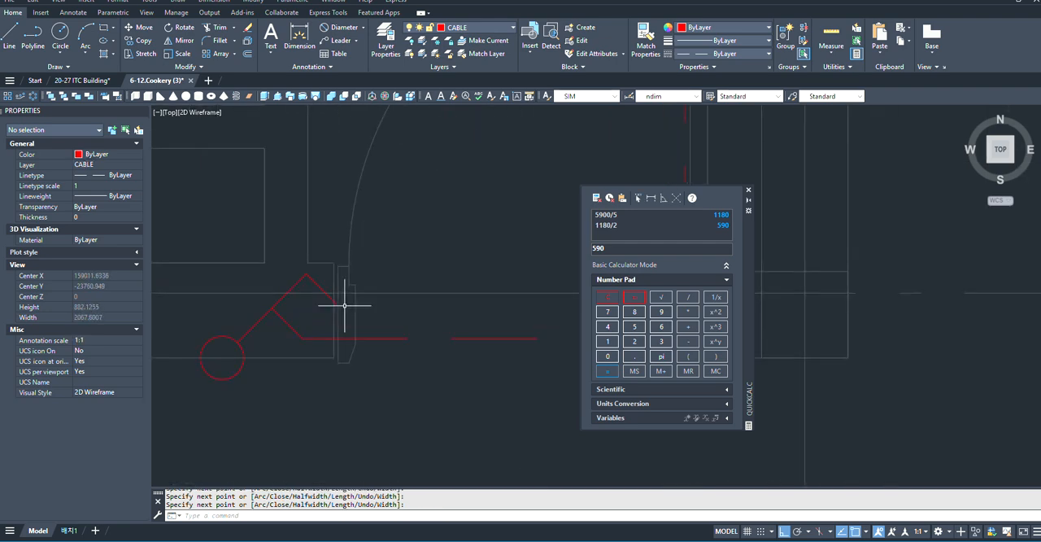
- Draw a second cable polyline from the switch's other branch east into the doorway and straight north to the downlight by the door
key("space")
left_click(334, 300)
scroll(350, 292, "down", 3)
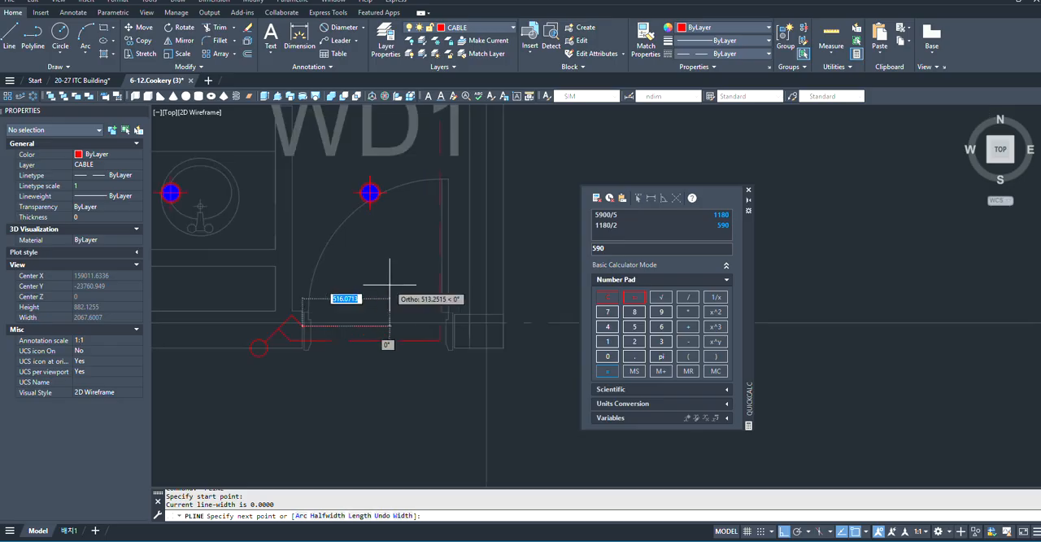
scroll(364, 285, "up", 1)
left_click(370, 192)
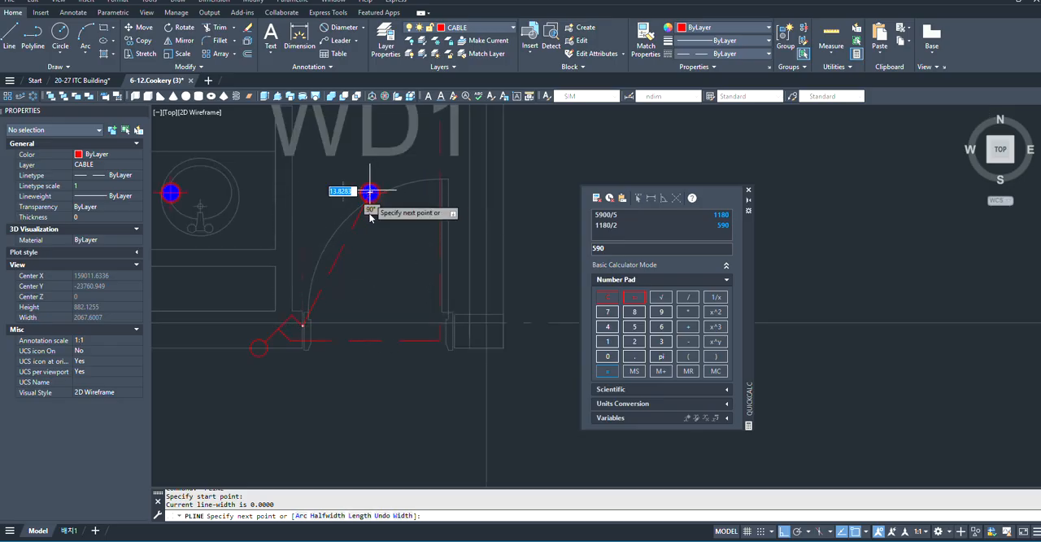
key("ctrl+z")
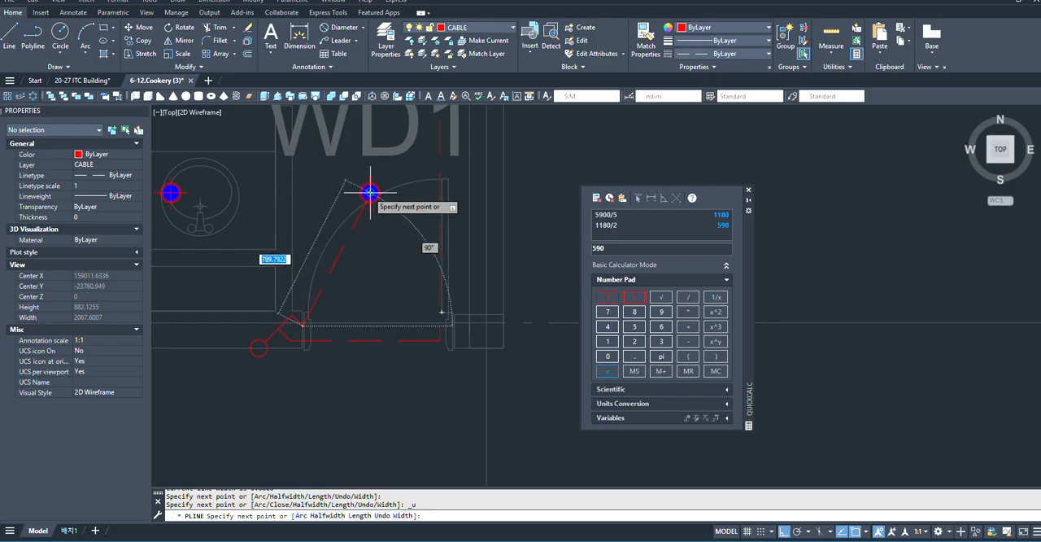
left_click(370, 325)
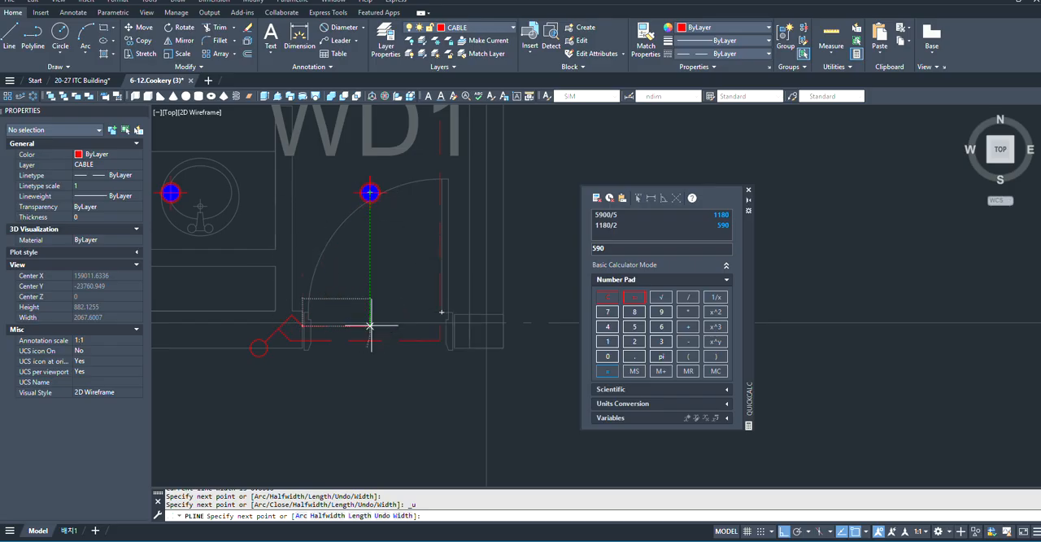
scroll(409, 232, "up", 5)
scroll(464, 260, "down", 5)
scroll(474, 283, "up", 4)
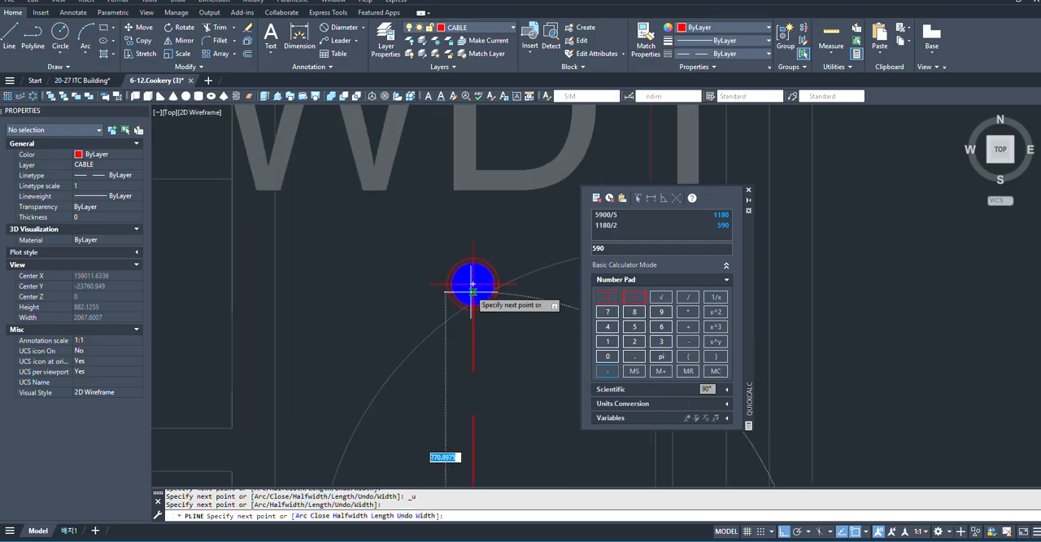
- Extend the second polyline west through the lower row of downlights to the westernmost one and end it
scroll(476, 283, "down", 4)
scroll(342, 281, "up", 5)
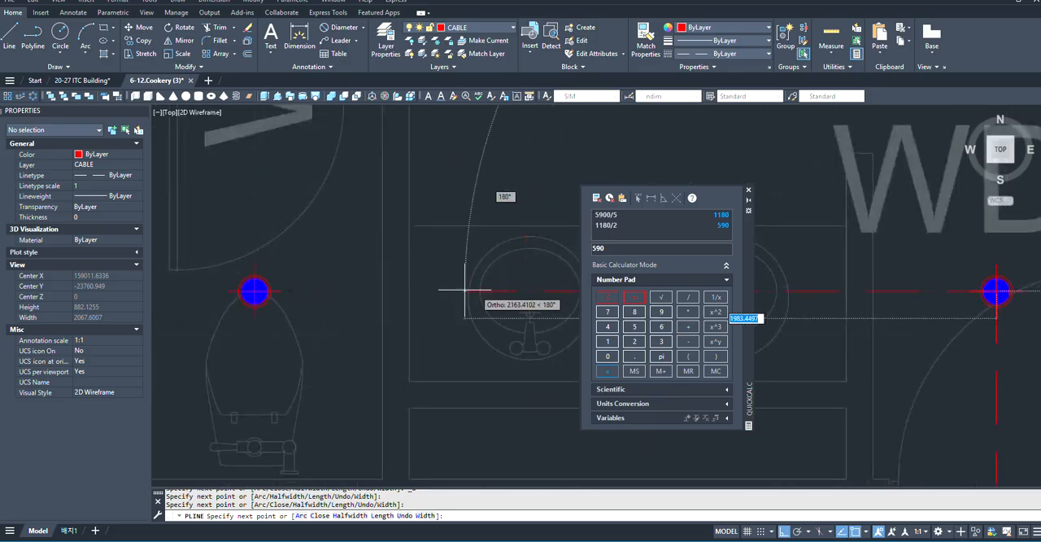
scroll(453, 295, "down", 5)
scroll(285, 295, "up", 5)
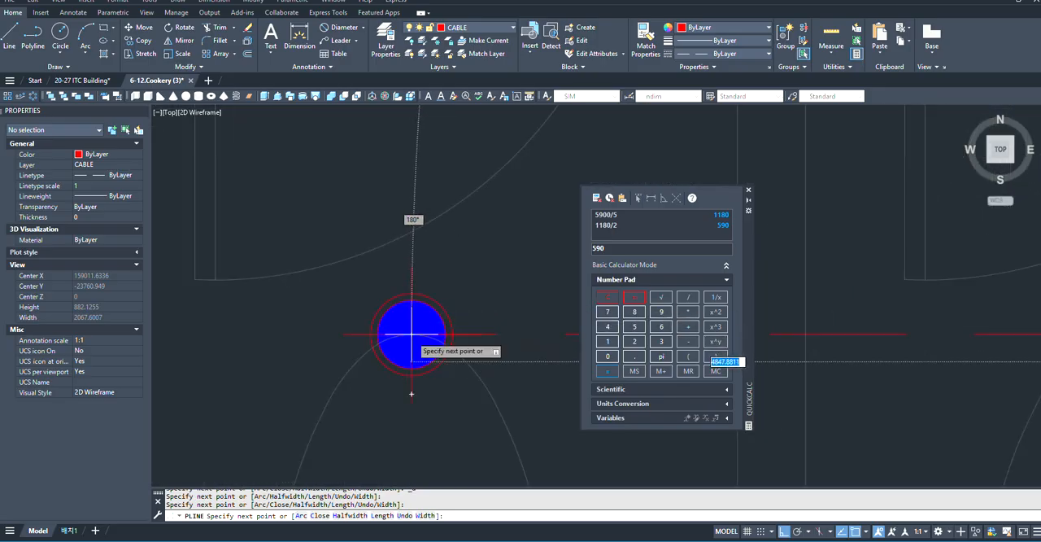
key("Escape")
- Examine the two dashed cable runs linking the RESTROOM(M) downlight rows to the switch by the door
scroll(285, 312, "down", 5)
scroll(285, 312, "down", 5)
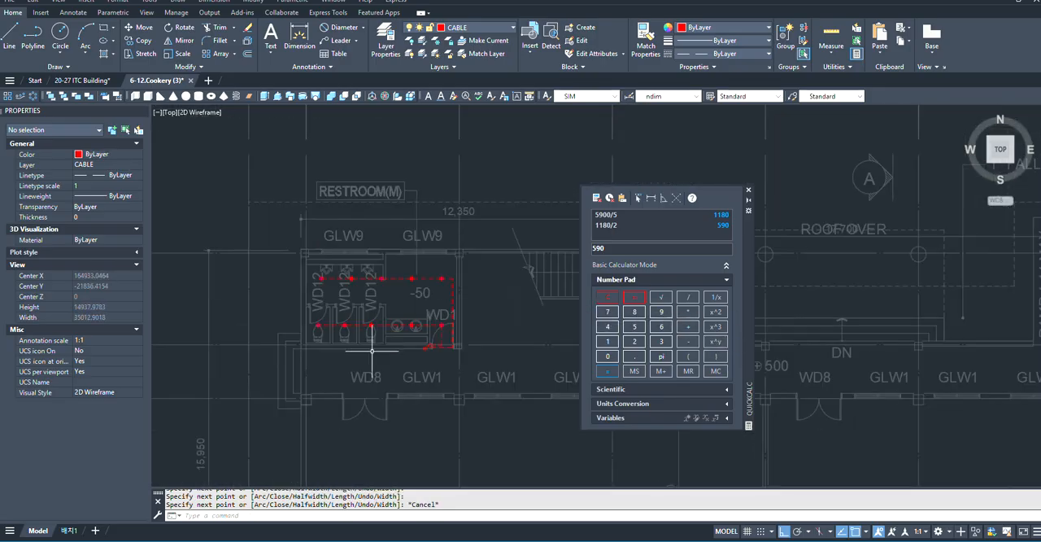
scroll(440, 336, "up", 5)
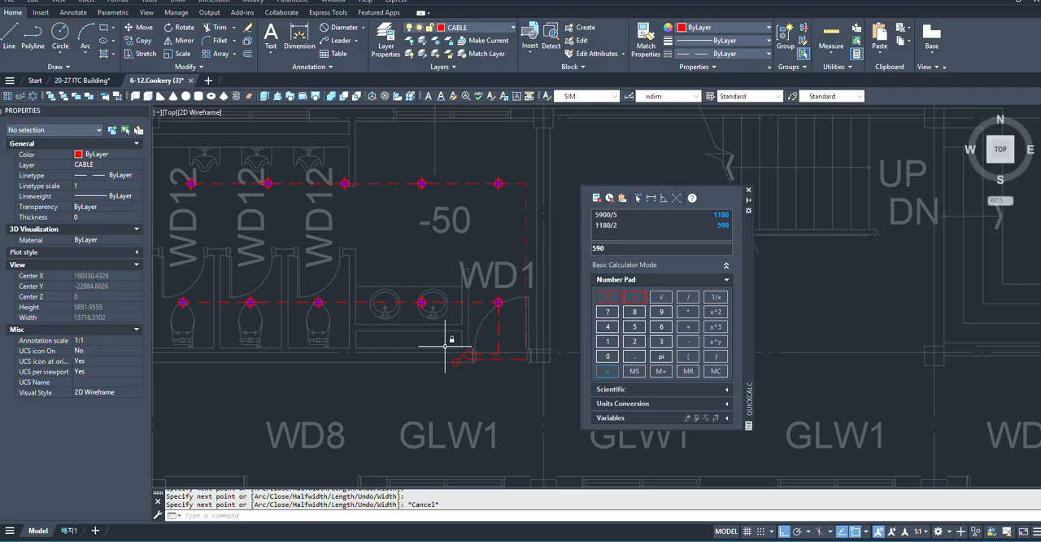
scroll(446, 341, "down", 3)
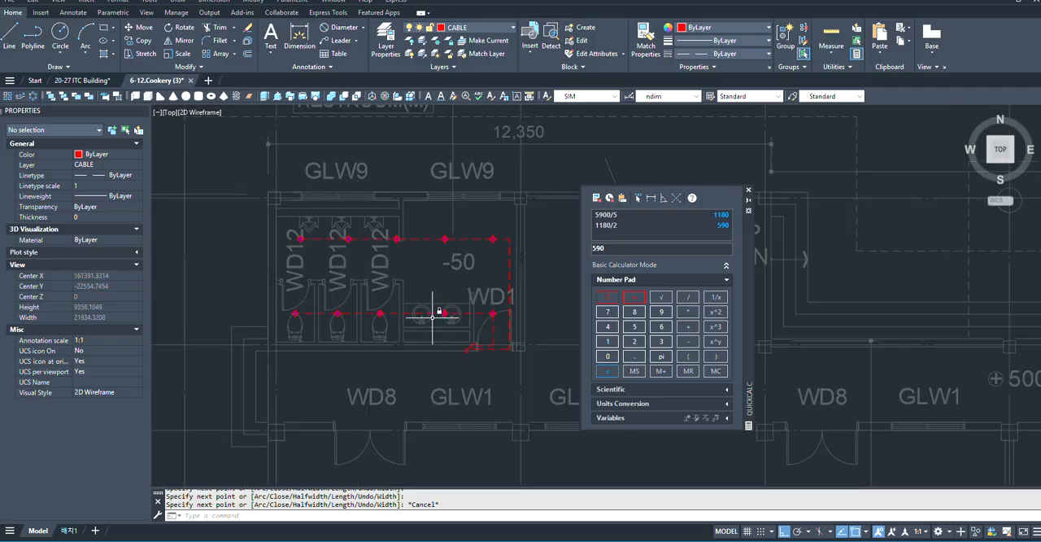
scroll(433, 315, "up", 2)
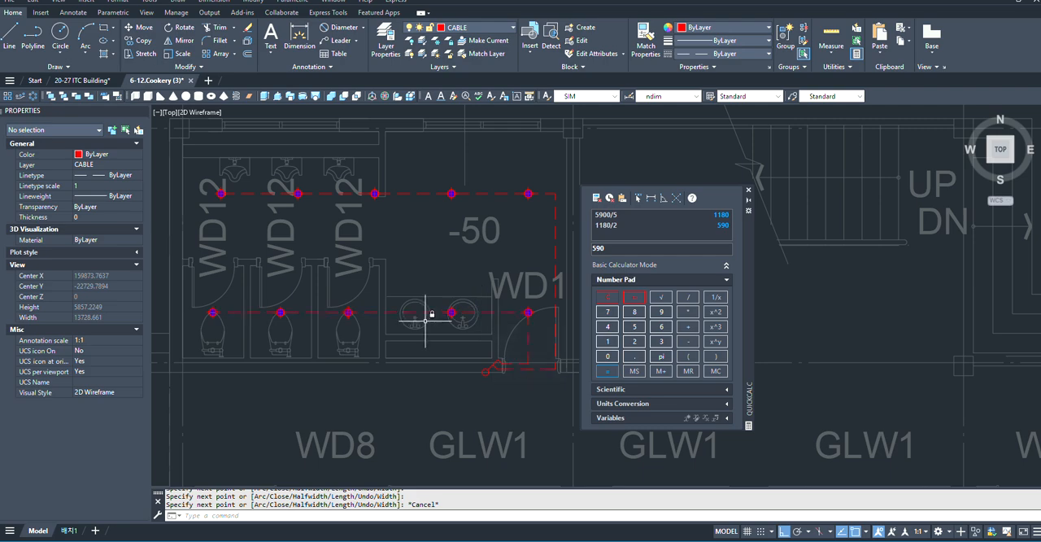
scroll(425, 291, "down", 4)
scroll(443, 314, "up", 3)
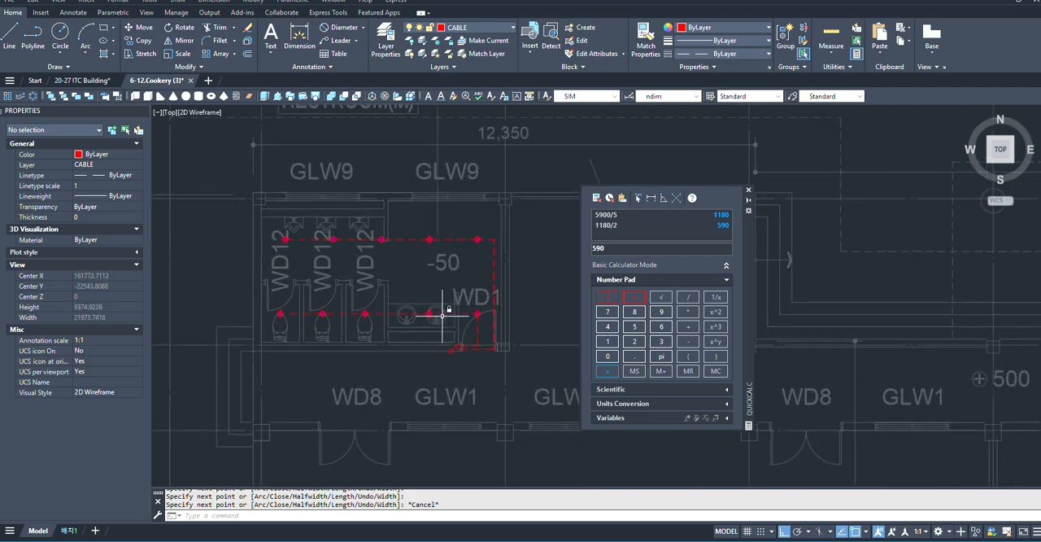
scroll(466, 331, "up", 2)
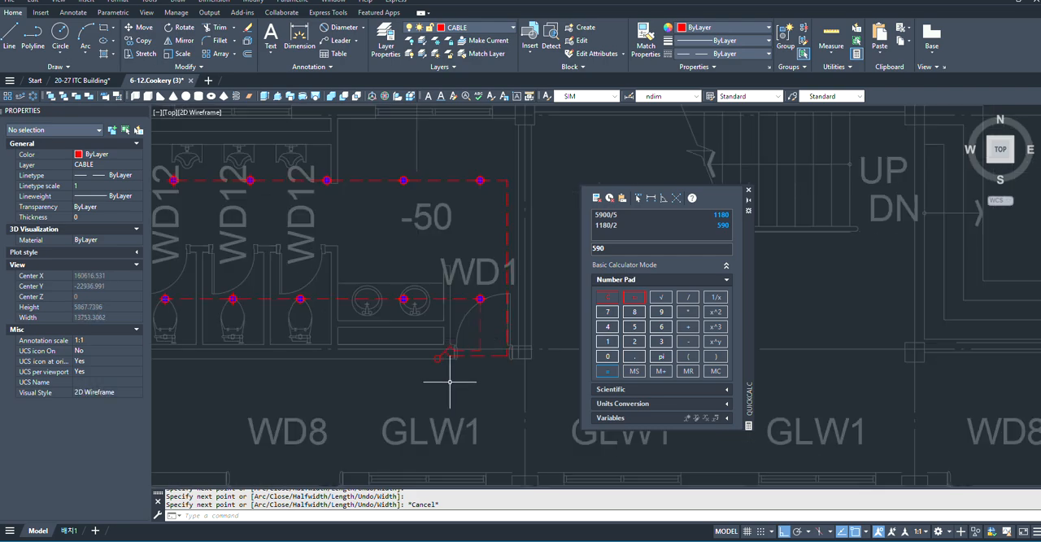
scroll(402, 331, "down", 4)
scroll(403, 306, "down", 2)
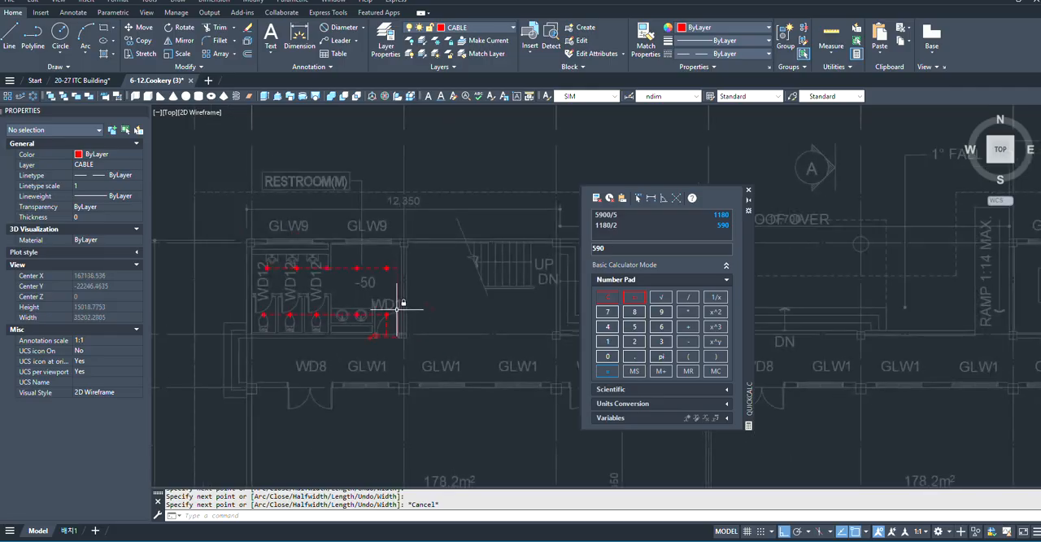
- Compare the RESTROOM(W) layout beside the instructor's room with the wired RESTROOM(M) on the floor plan
scroll(297, 273, "down", 4)
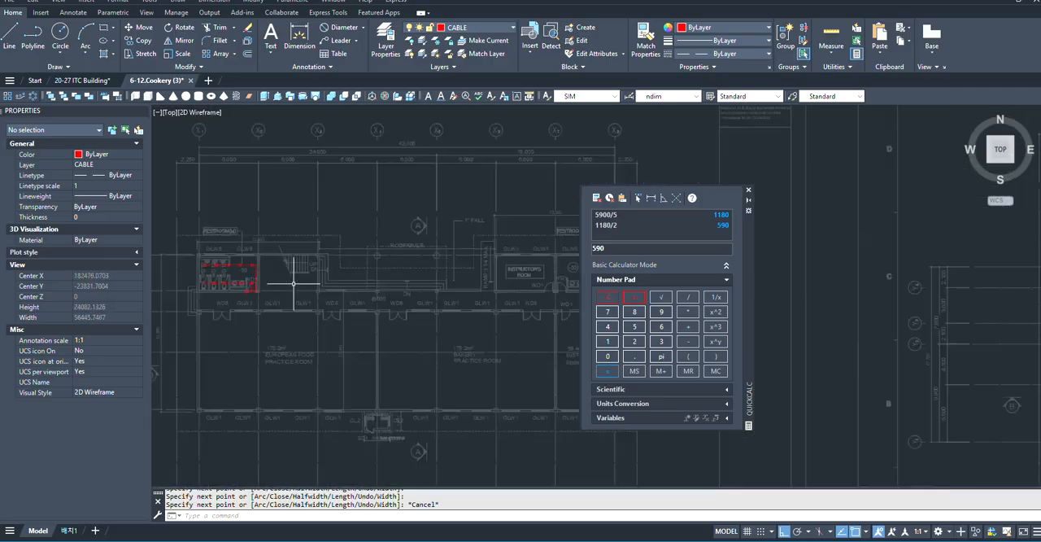
scroll(407, 296, "up", 5)
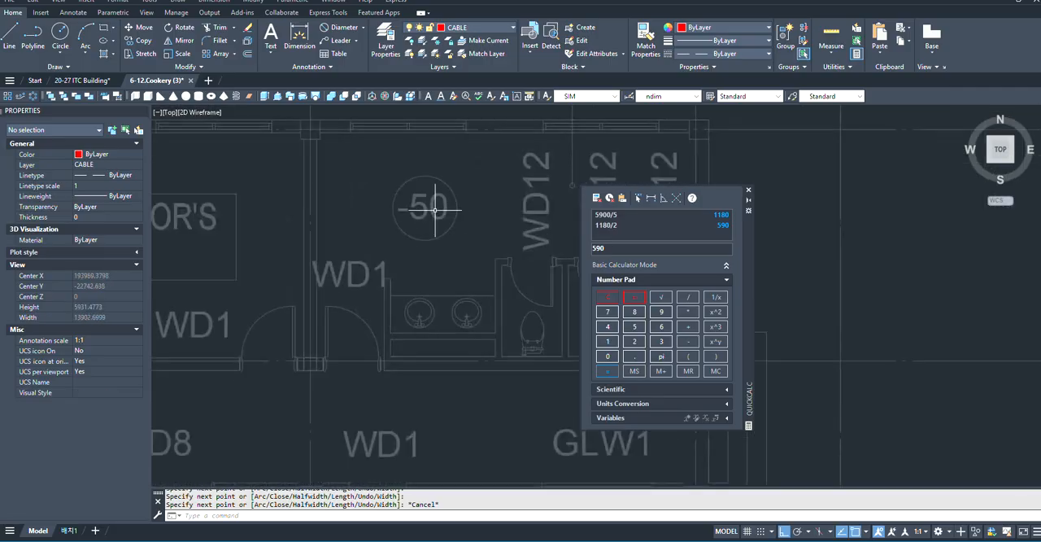
scroll(409, 295, "down", 6)
scroll(344, 263, "down", 3)
scroll(349, 239, "up", 6)
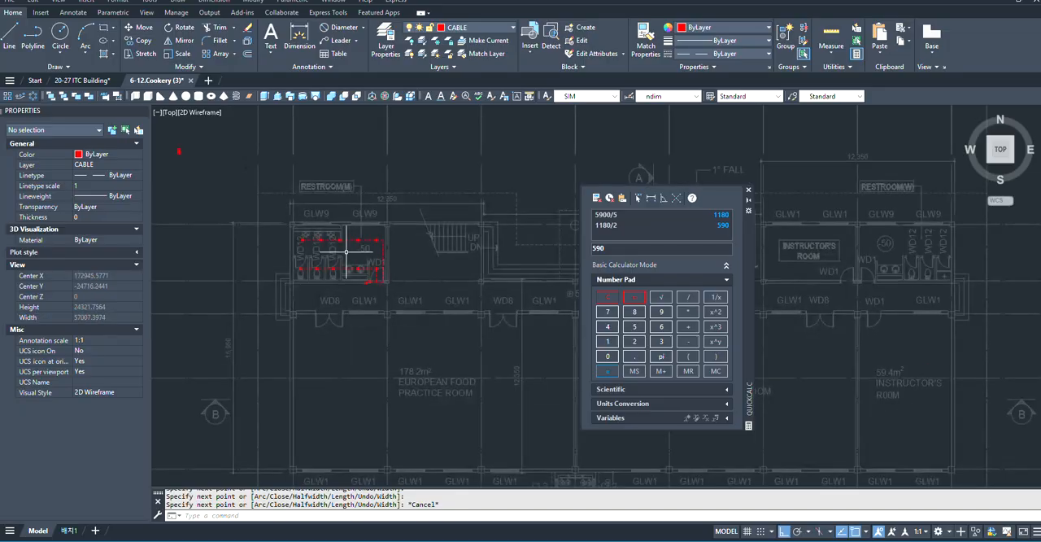
scroll(379, 272, "down", 3)
scroll(370, 289, "up", 6)
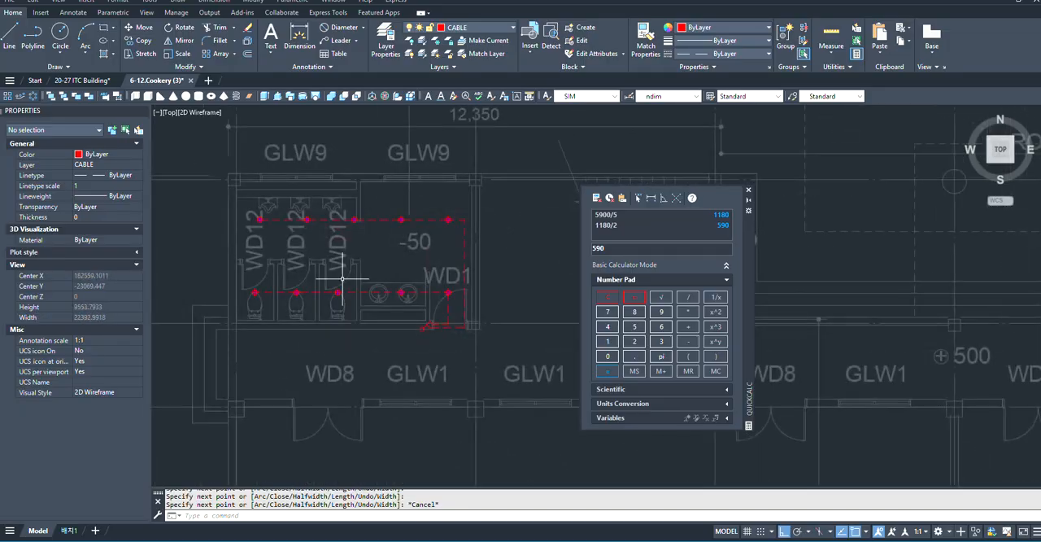
scroll(434, 335, "down", 6)
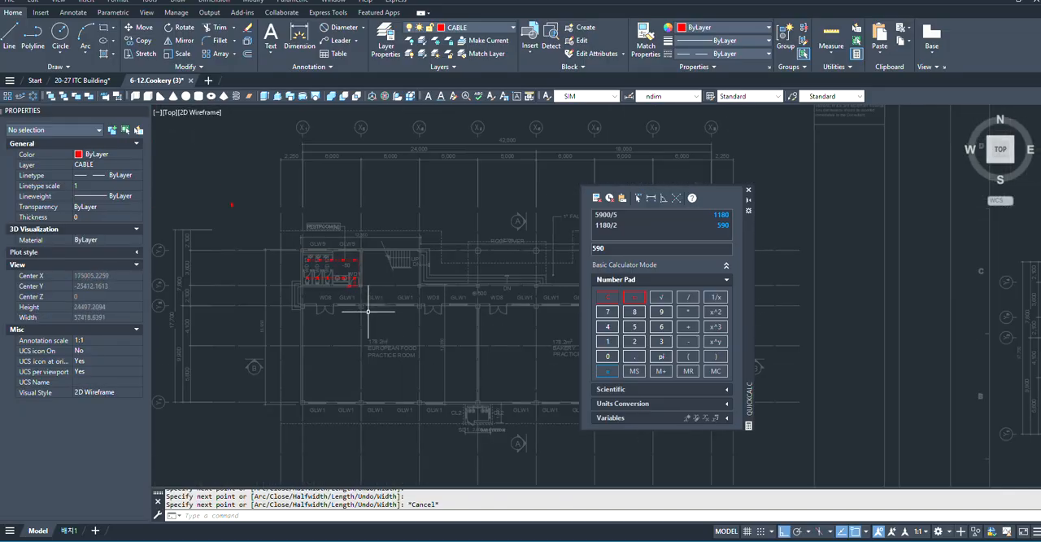
- Examine the wired RESTROOM(M) in relation to the staircase, corridor and practice rooms on the first-floor plan
scroll(372, 350, "down", 3)
scroll(415, 353, "up", 3)
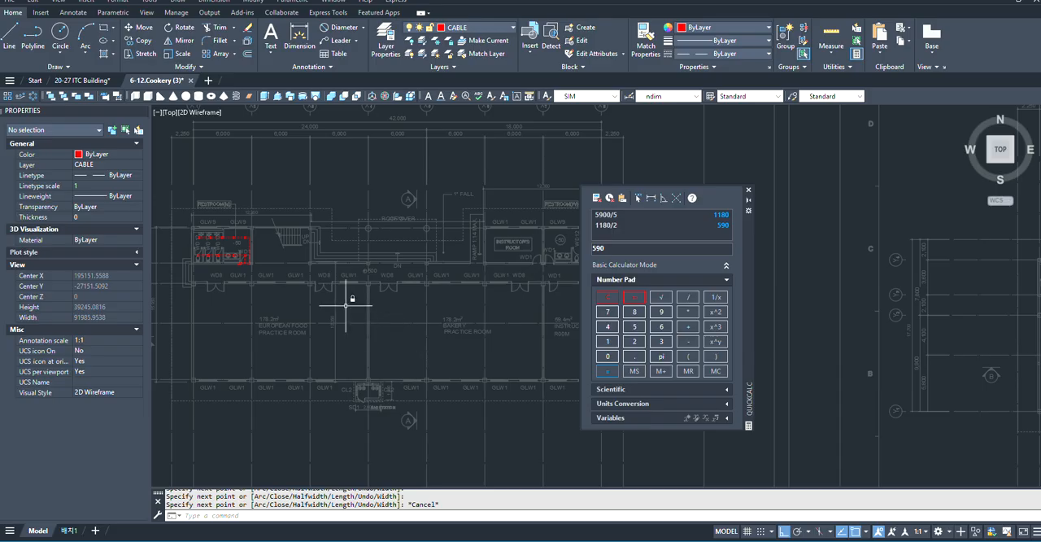
scroll(345, 304, "down", 2)
scroll(305, 277, "up", 6)
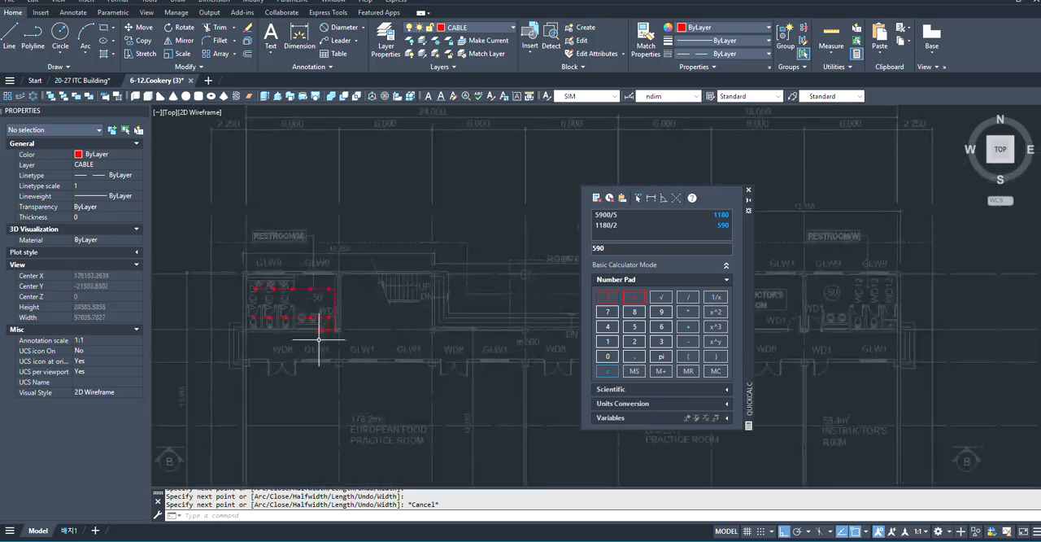
scroll(354, 253, "up", 6)
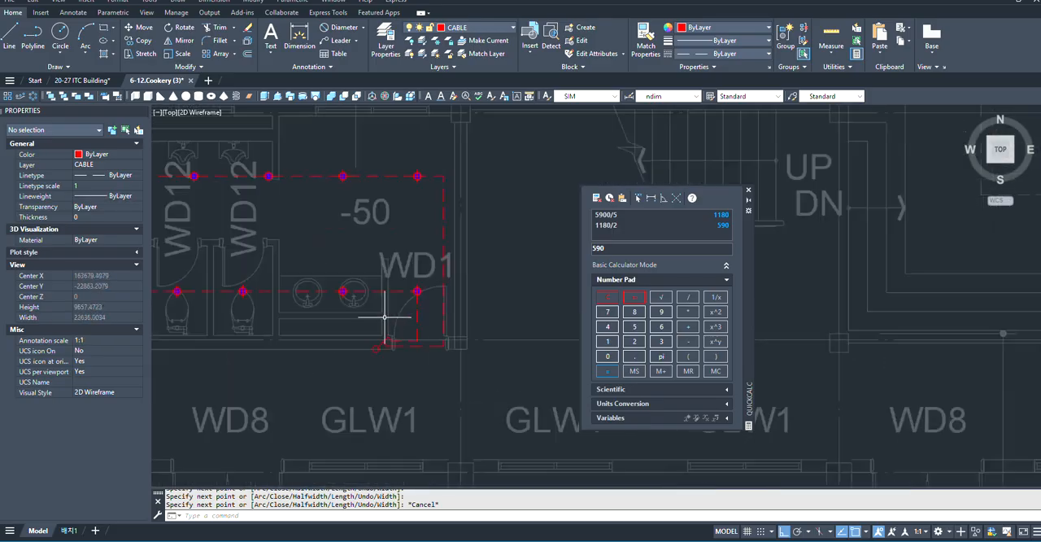
scroll(373, 300, "down", 13)
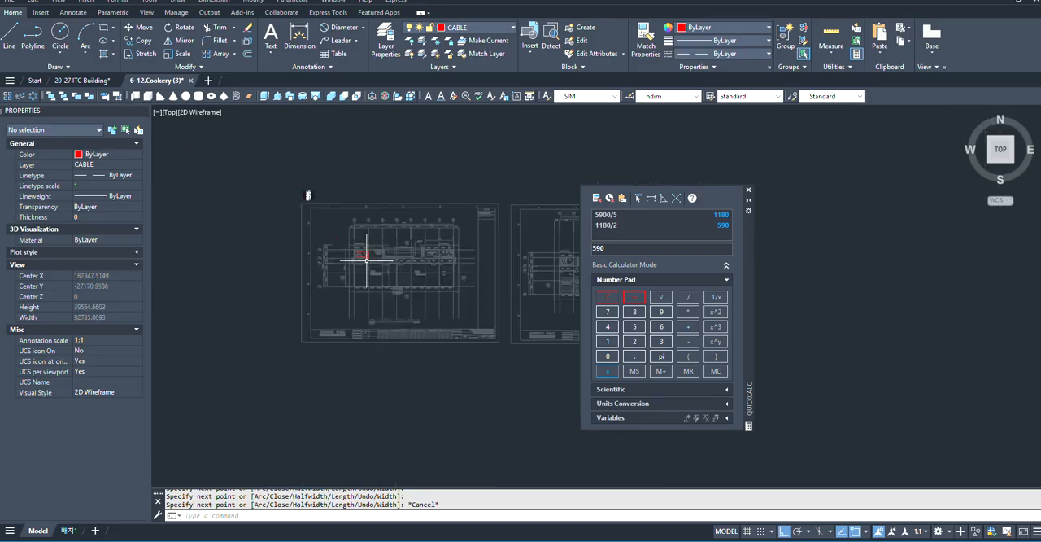
scroll(353, 246, "up", 5)
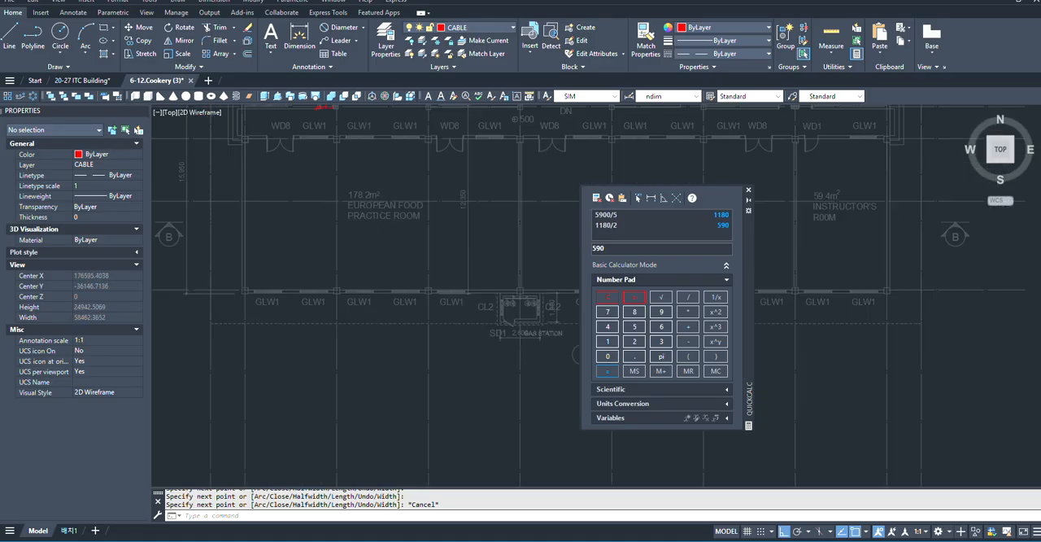
scroll(298, 257, "down", 4)
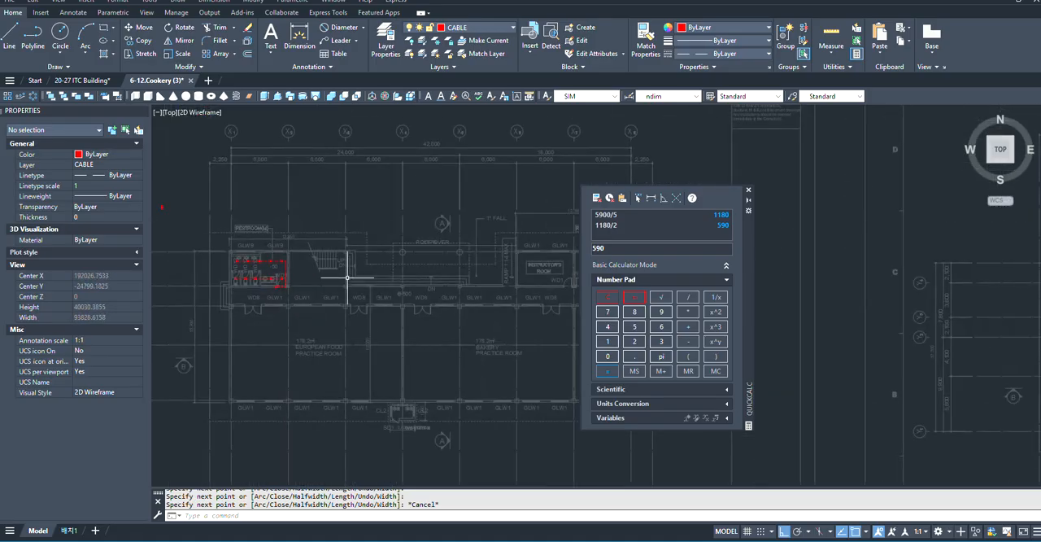
scroll(236, 353, "up", 8)
scroll(187, 349, "down", 6)
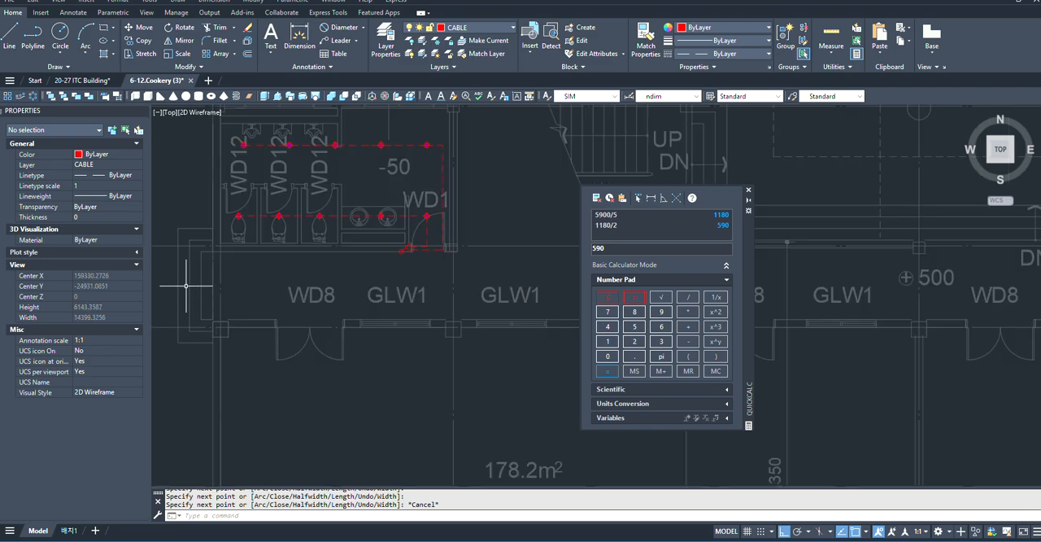
- Examine the instructor's room, the adjoining RESTROOM(W) and their doors at the opposite end of the floor plan
scroll(345, 268, "up", 4)
scroll(347, 269, "down", 5)
scroll(433, 268, "up", 6)
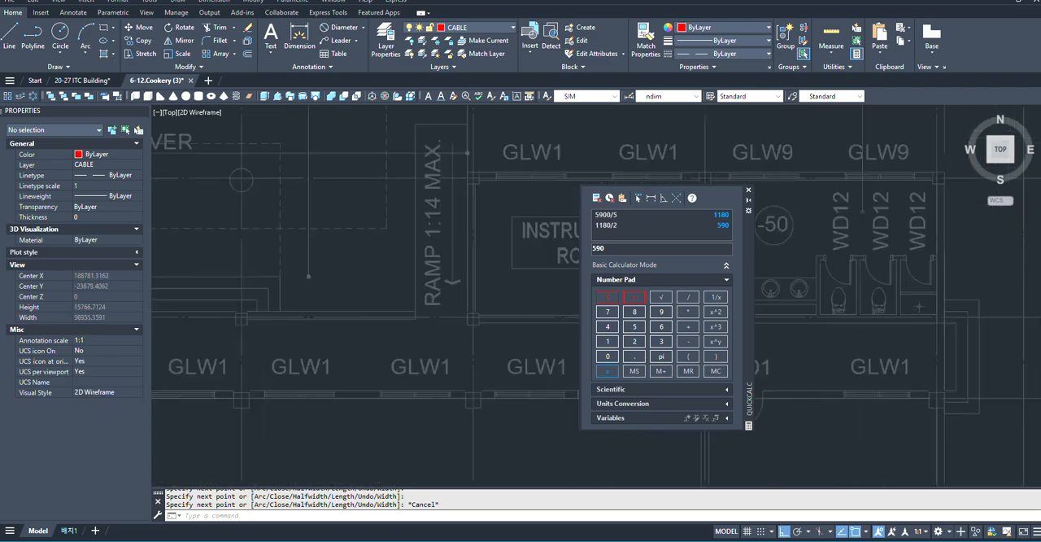
scroll(297, 291, "down", 6)
scroll(318, 297, "up", 4)
scroll(283, 263, "down", 4)
scroll(375, 269, "up", 4)
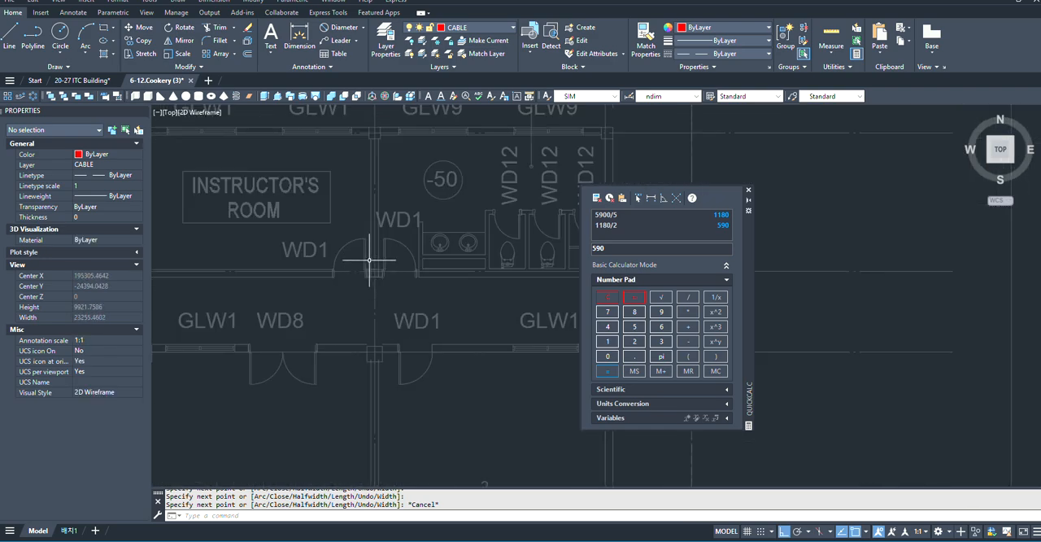
scroll(370, 260, "down", 8)
scroll(481, 208, "up", 2)
middle_click_drag(482, 209, 537, 272)
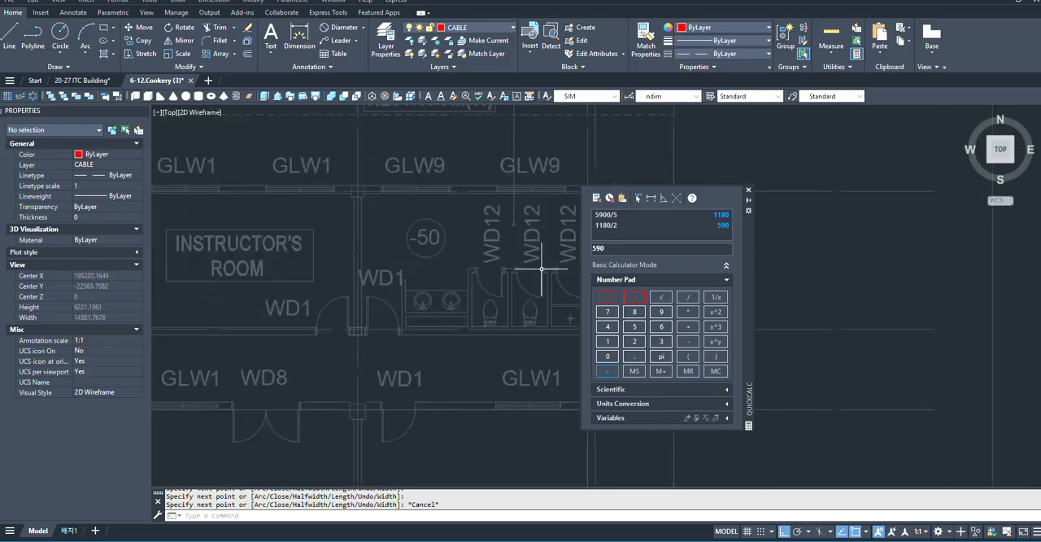
scroll(537, 272, "down", 2)
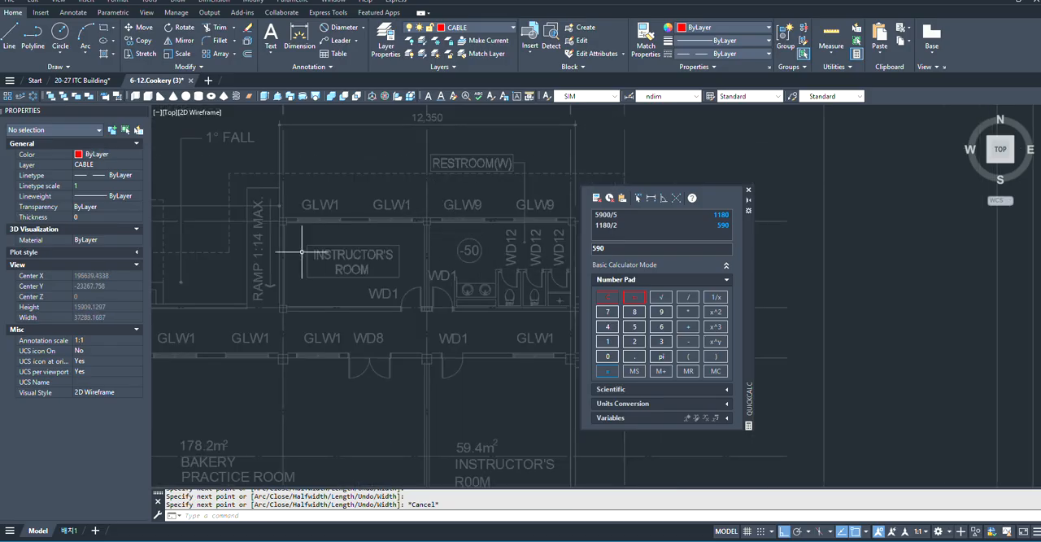
scroll(292, 261, "up", 2)
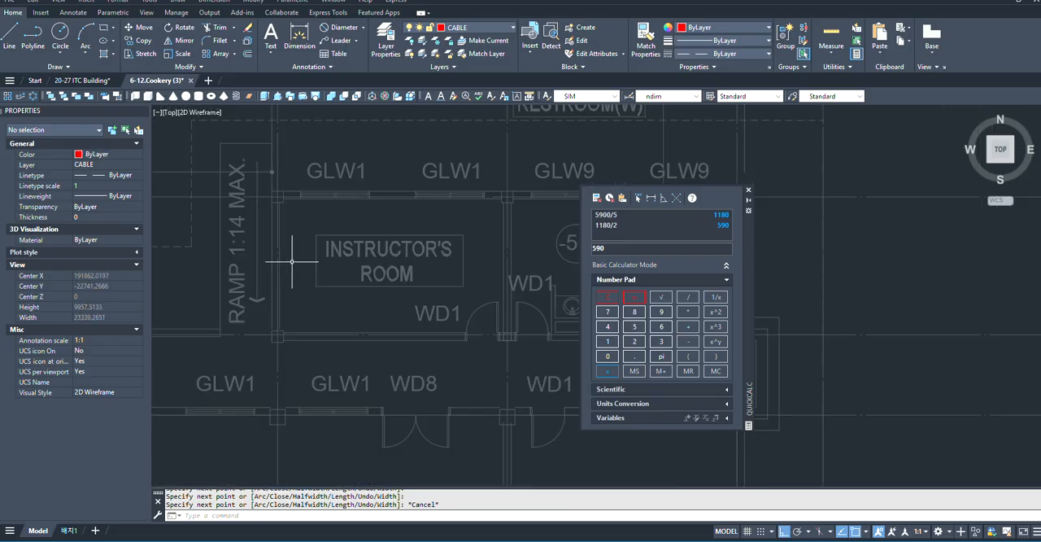
scroll(298, 254, "down", 8)
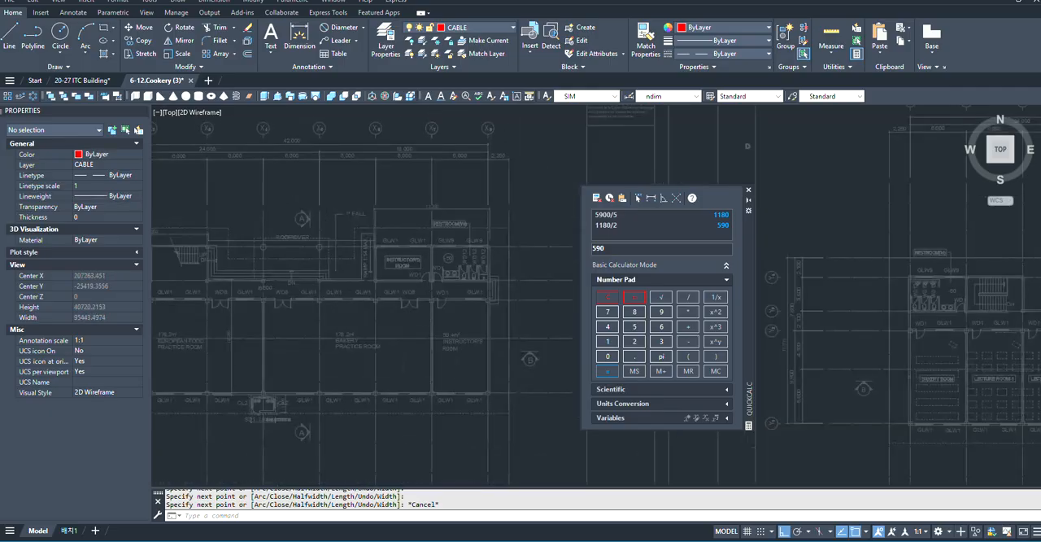
- Draw a rectangle about 585 by 1115 for the distribution board, from the wall corner just east of the RESTROOM(M) door
scroll(268, 249, "up", 6)
scroll(413, 270, "down", 4)
scroll(413, 270, "up", 6)
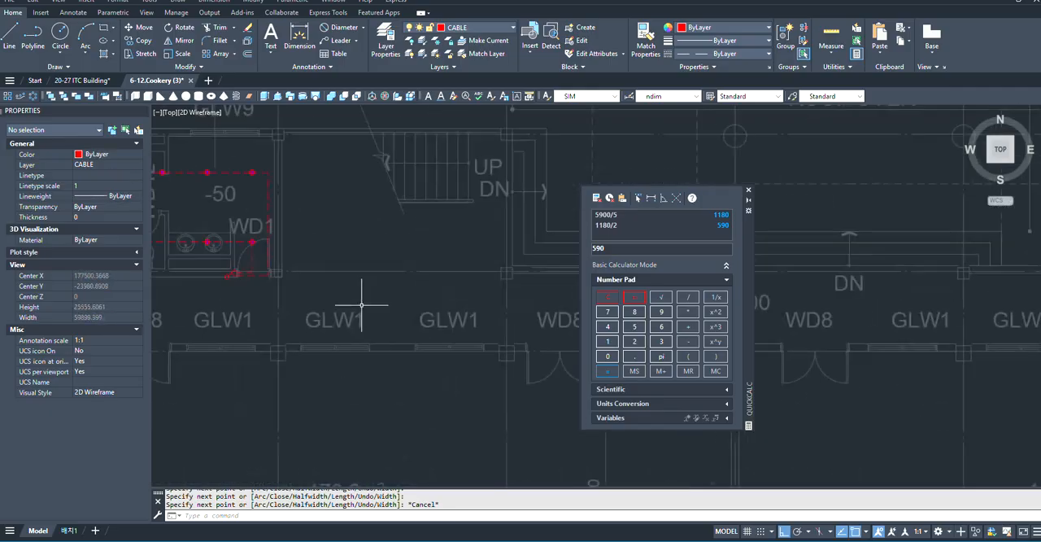
scroll(360, 298, "down", 2)
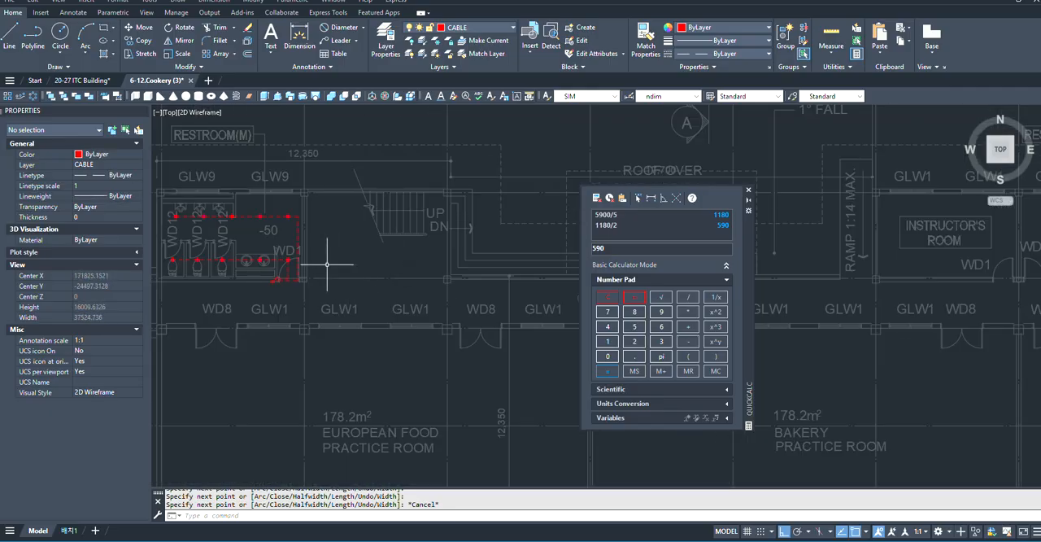
scroll(282, 281, "up", 5)
scroll(366, 271, "down", 3)
left_click(388, 260)
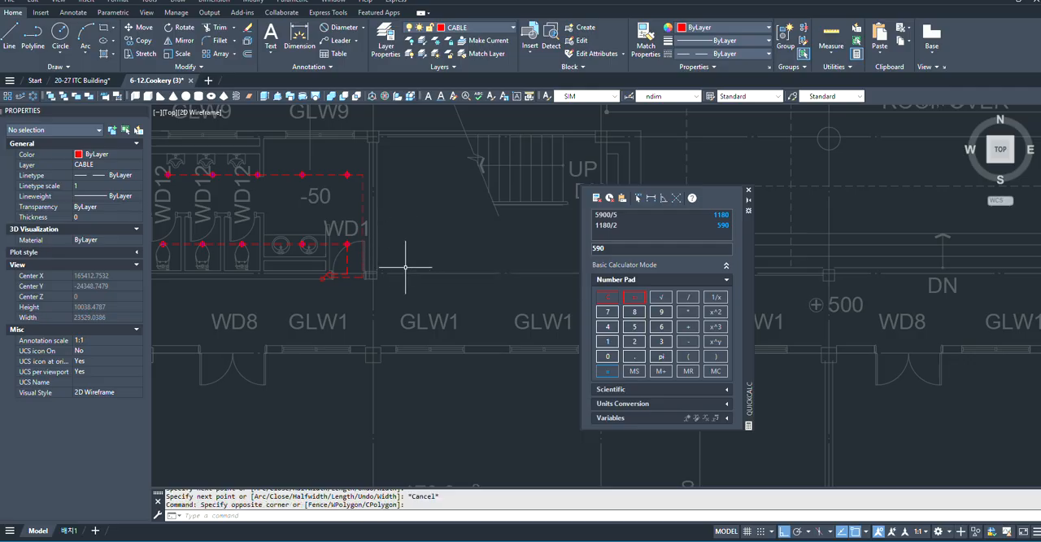
type("RE")
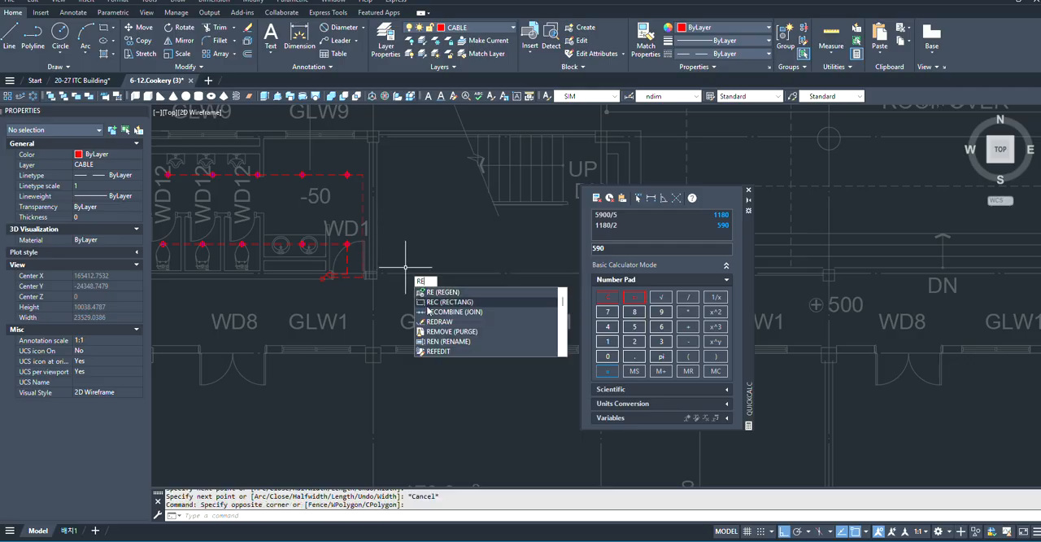
left_click(427, 303)
scroll(340, 297, "up", 4)
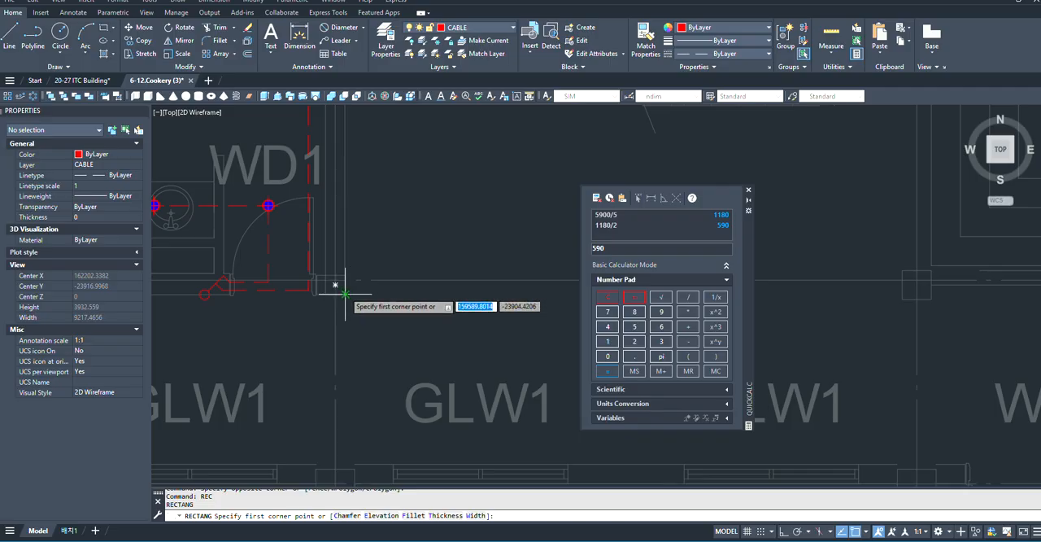
left_click(346, 294)
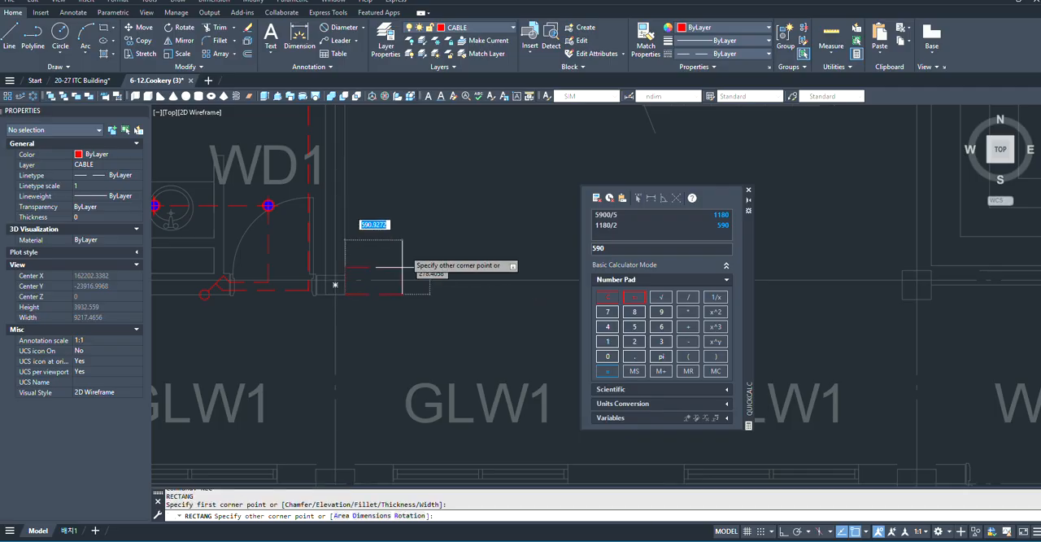
left_click(401, 187)
- Add a multileader pointing into the new rectangle, with its landing above the rectangle and the text DB-1F
scroll(407, 212, "down", 4)
scroll(393, 243, "up", 4)
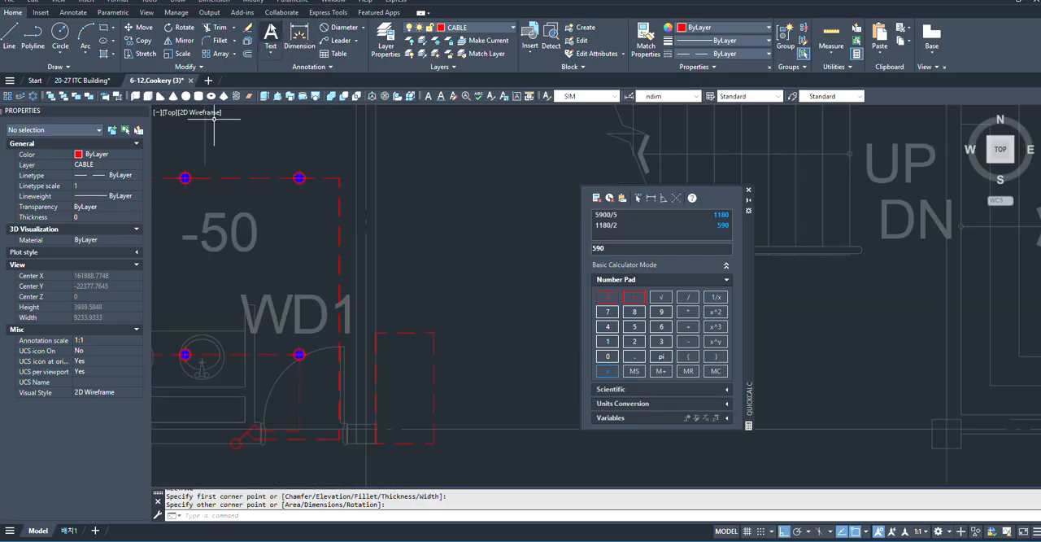
left_click(336, 40)
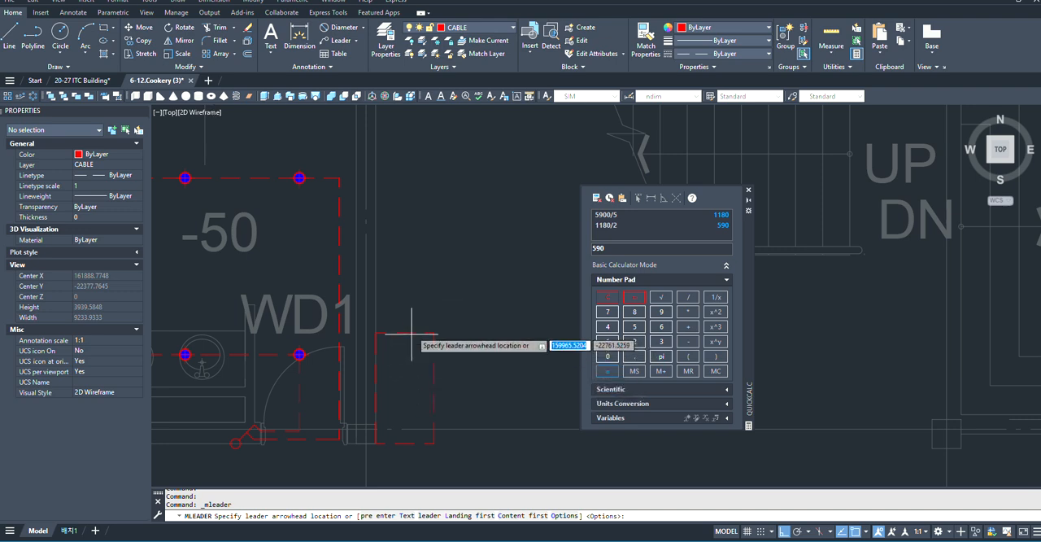
left_click(408, 379)
scroll(407, 341, "down", 4)
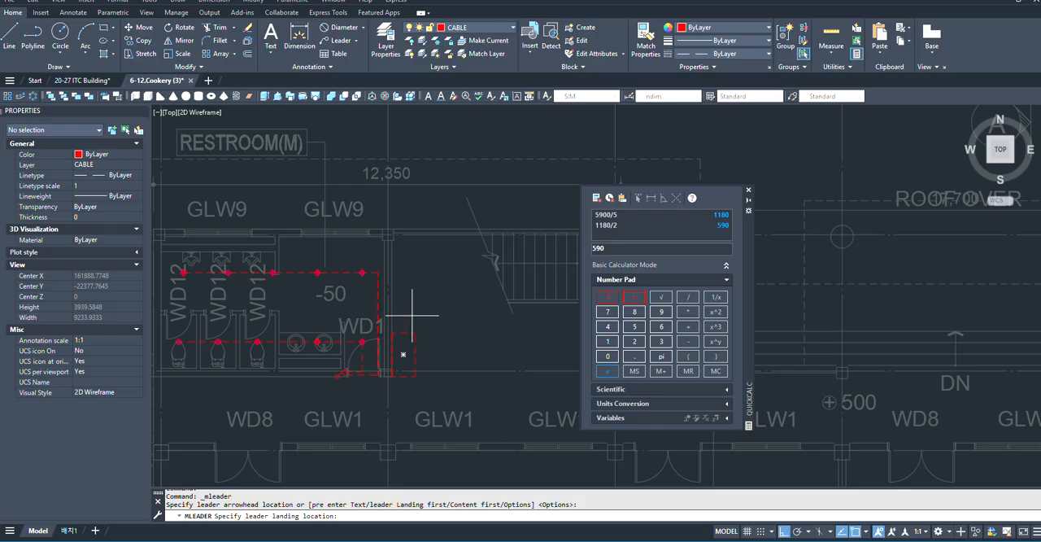
scroll(412, 314, "up", 2)
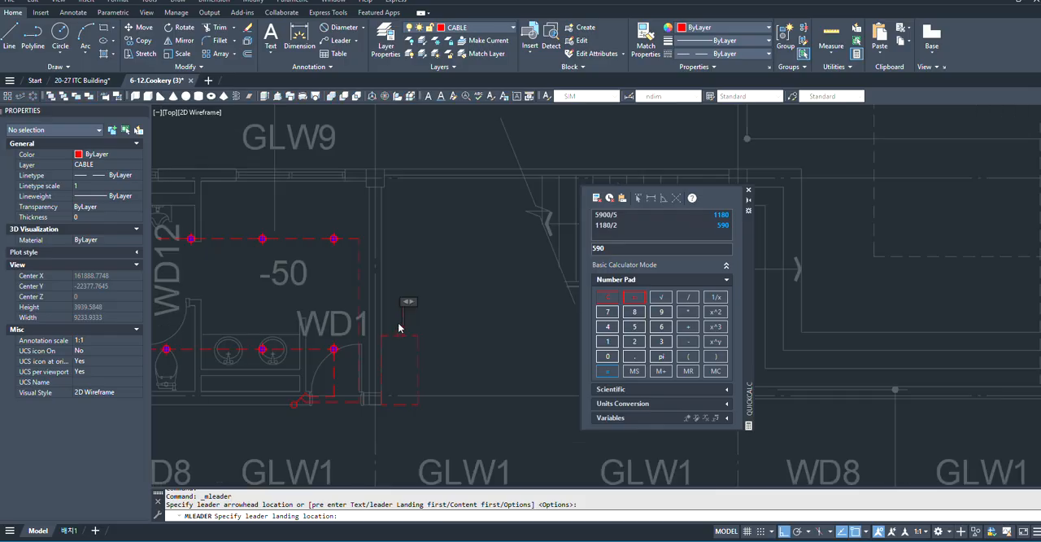
left_click(399, 328)
scroll(399, 328, "up", 2)
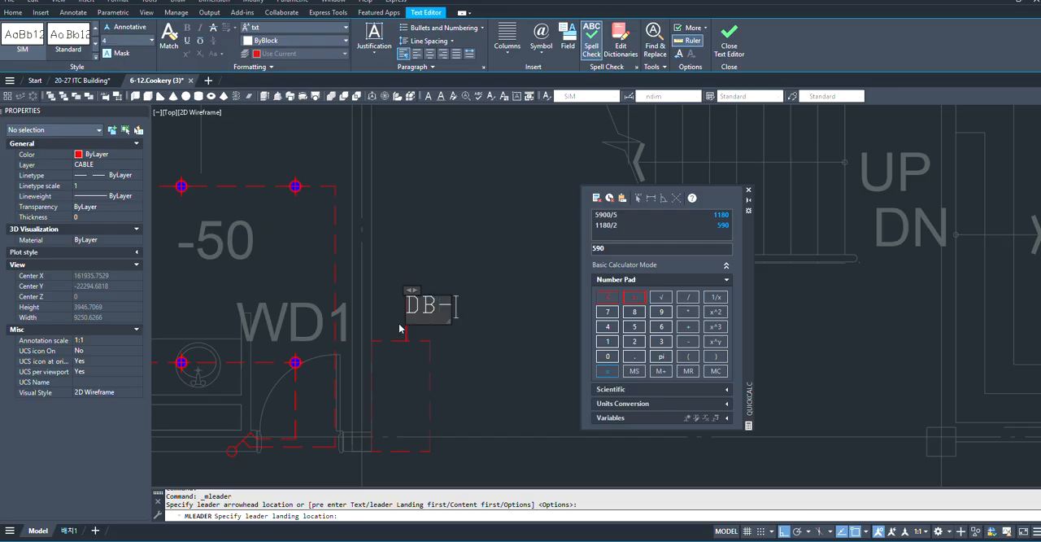
type("F")
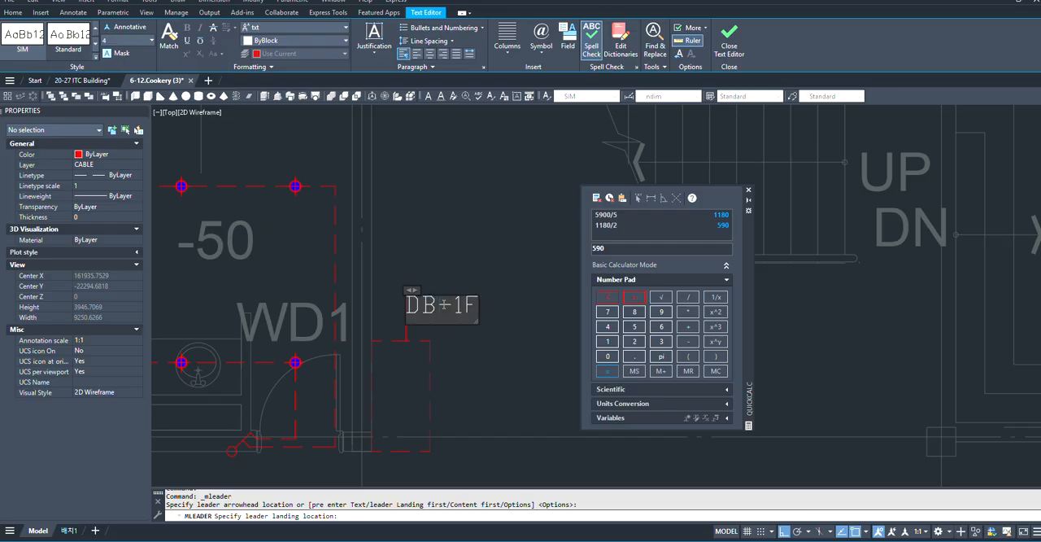
key("Escape")
- Set the arrowhead size of the DB-1F multileader to 100
scroll(457, 277, "up", 10)
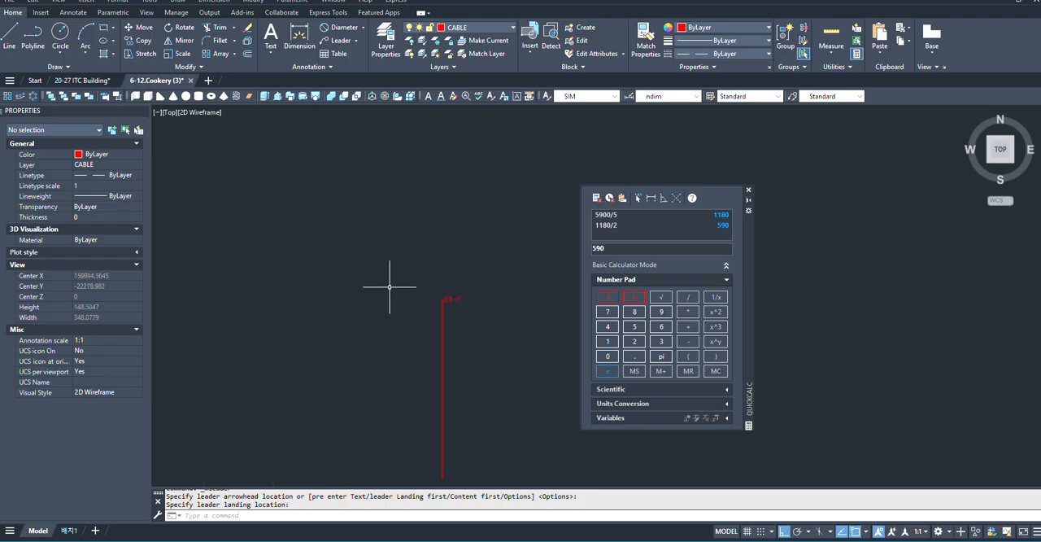
left_click(458, 301)
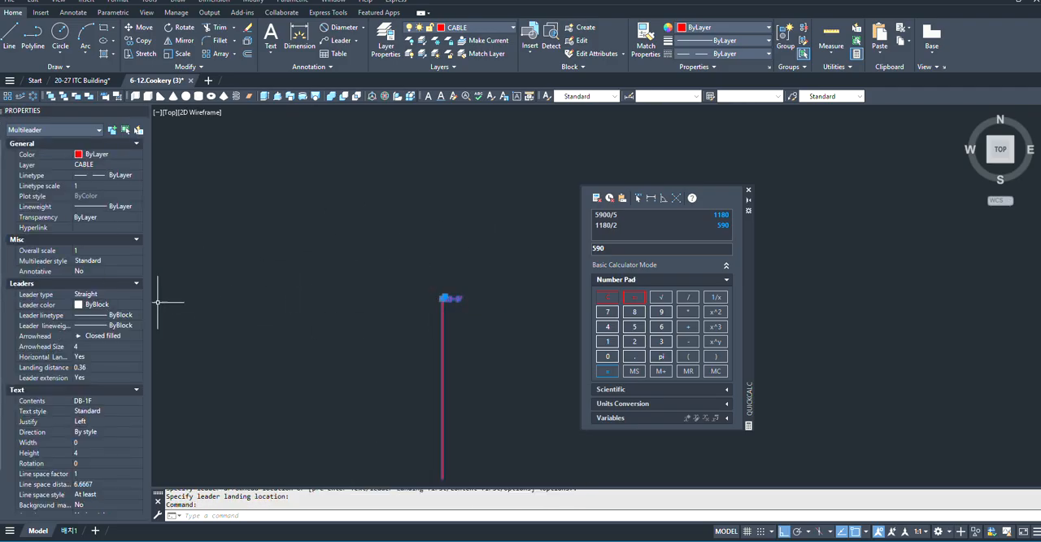
scroll(442, 268, "down", 2)
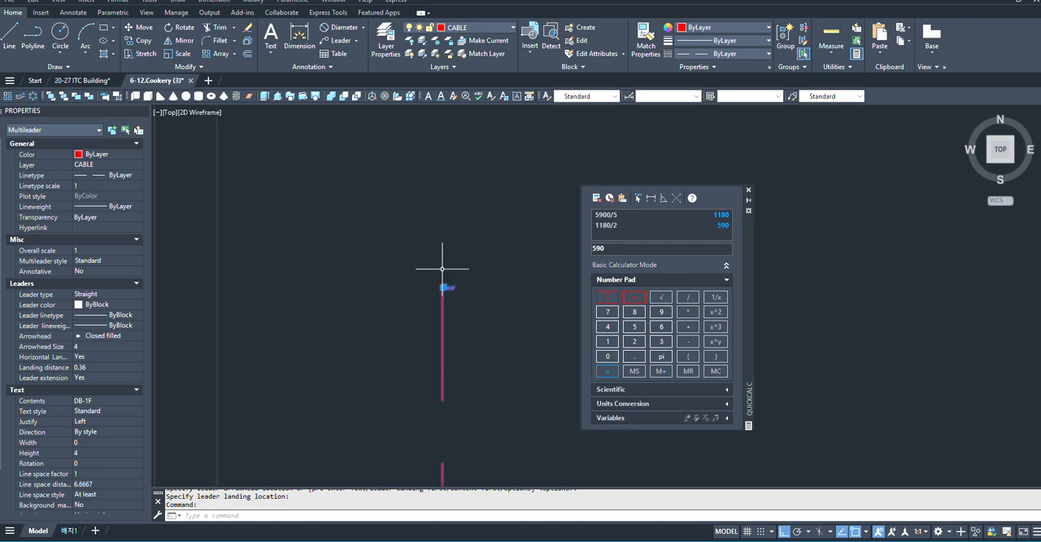
left_click(94, 347)
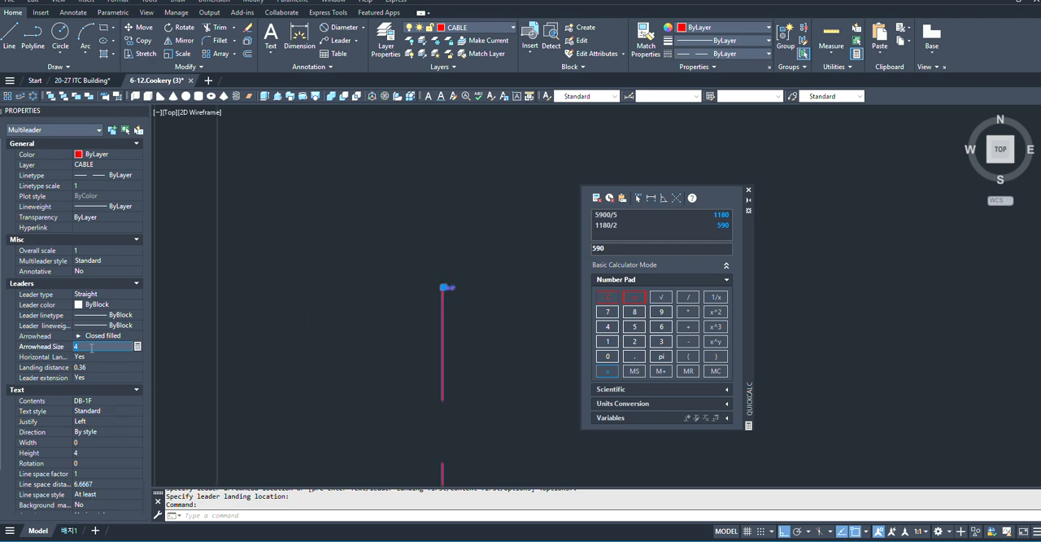
scroll(499, 277, "up", 6)
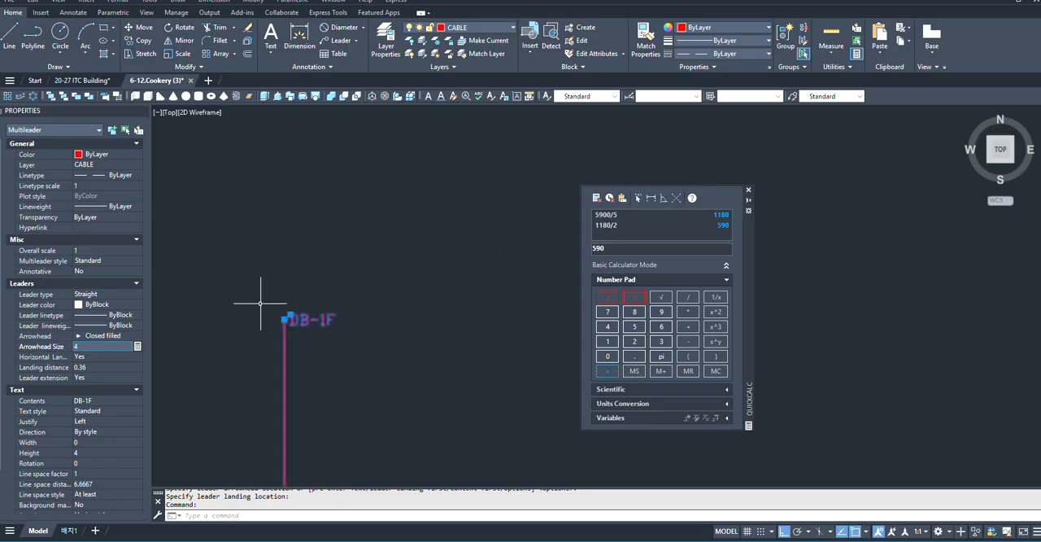
scroll(263, 301, "up", 4)
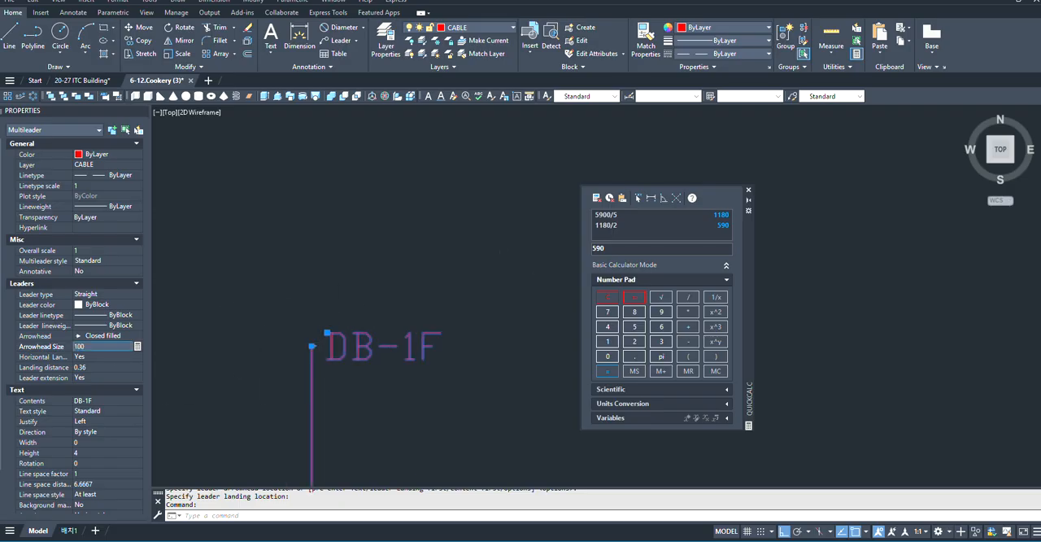
key("Tab")
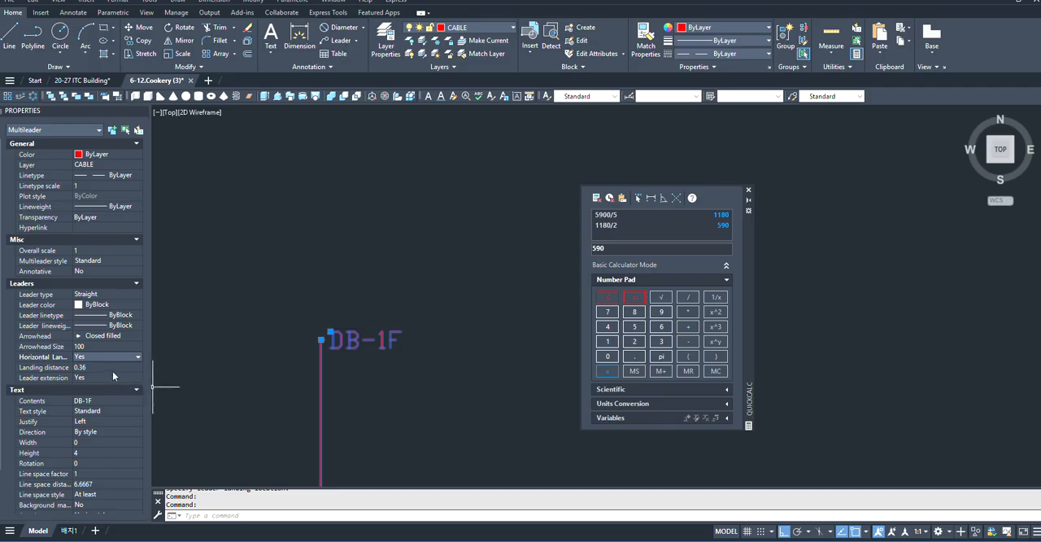
- Set the landing distance of the DB-1F multileader to 100
left_click(109, 366)
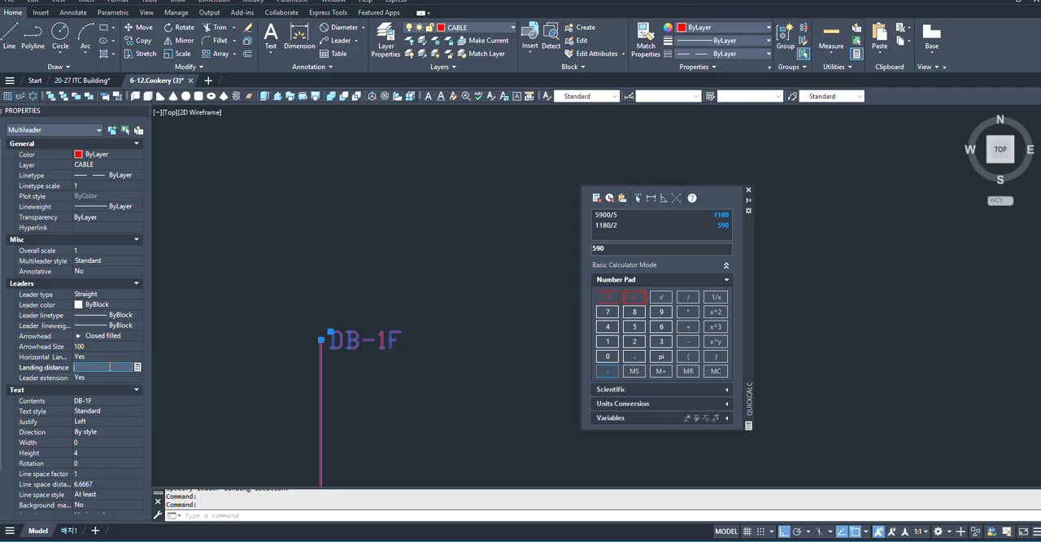
scroll(79, 376, "down", 2)
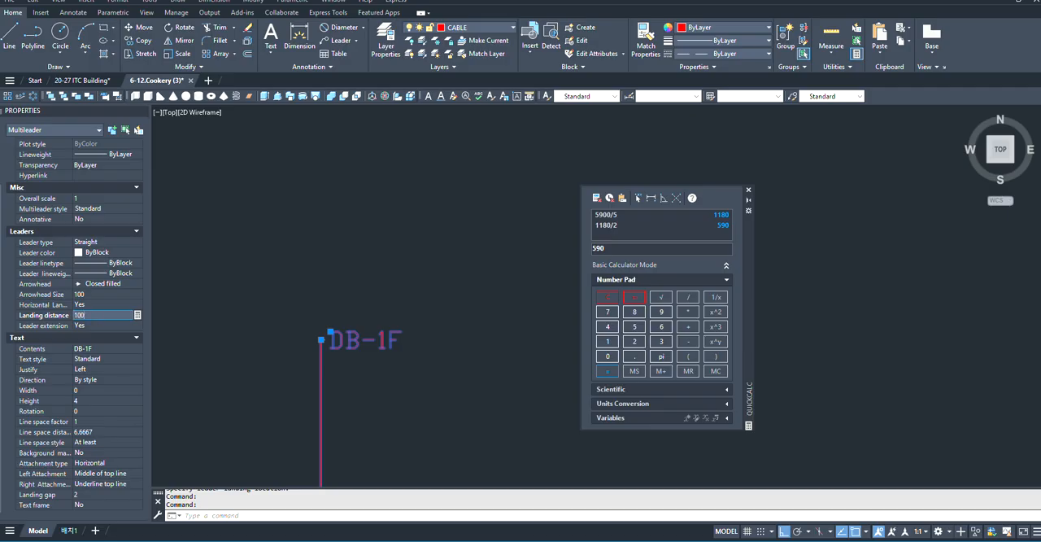
key("Return")
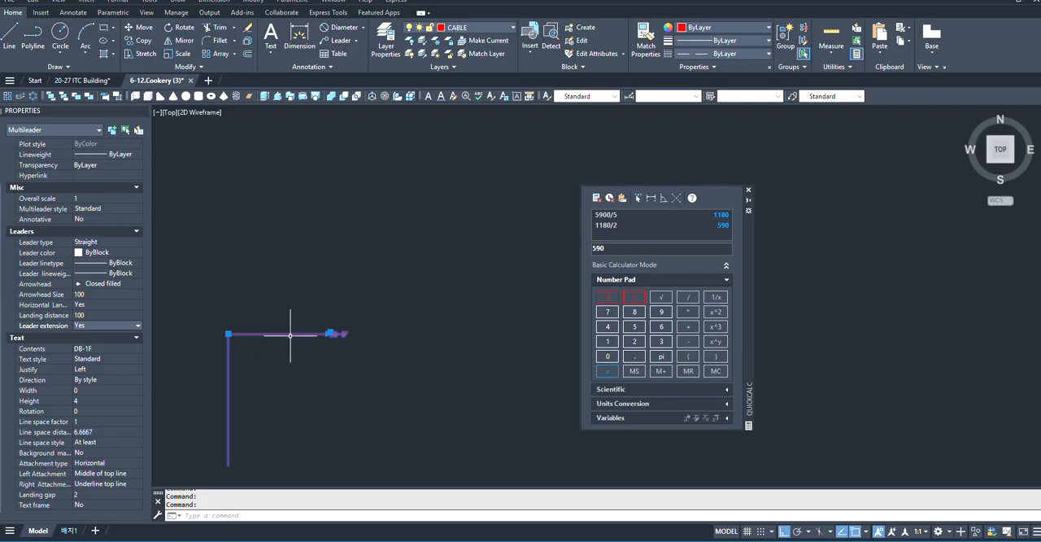
scroll(358, 318, "up", 2)
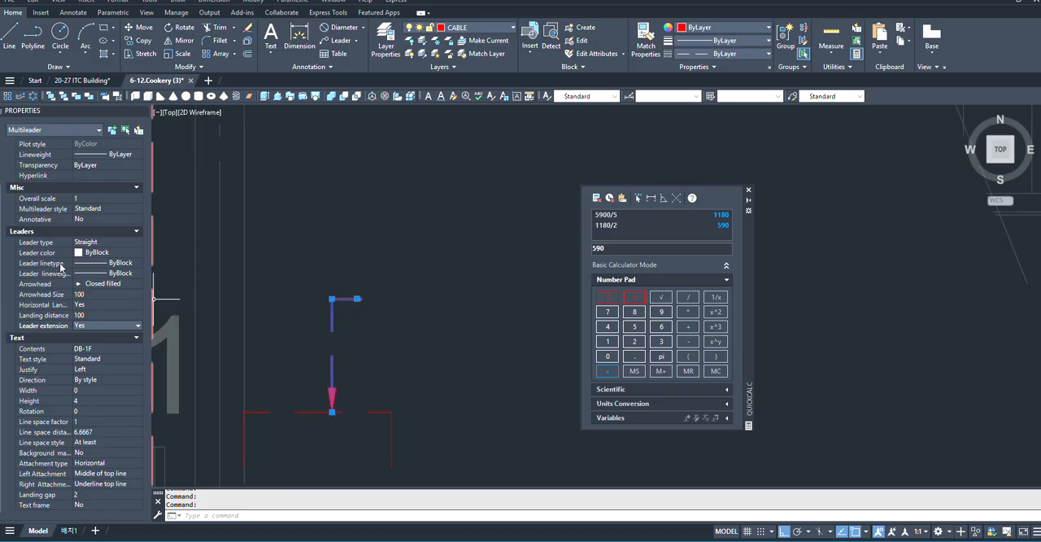
left_click(101, 284)
left_click(129, 284)
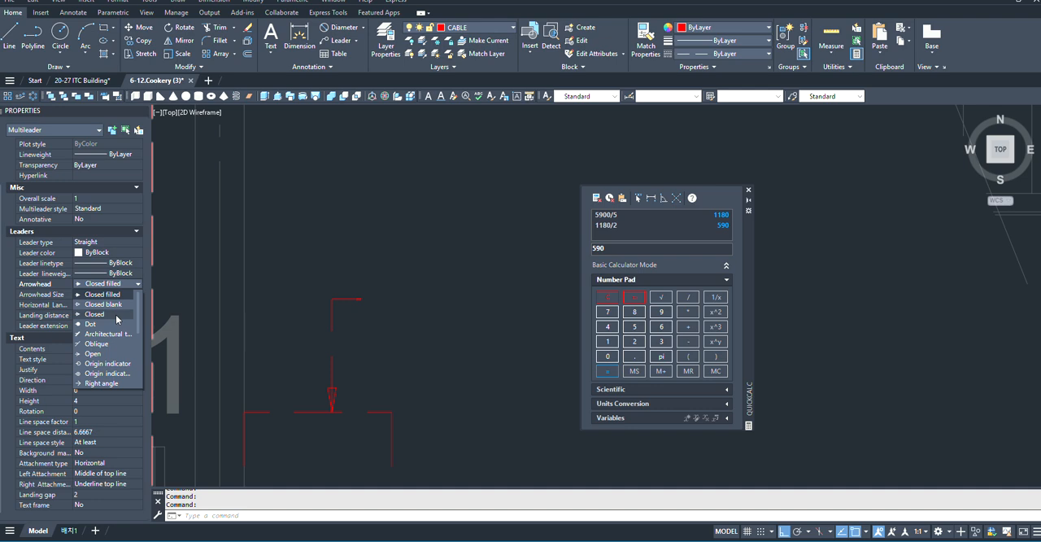
left_click(218, 258)
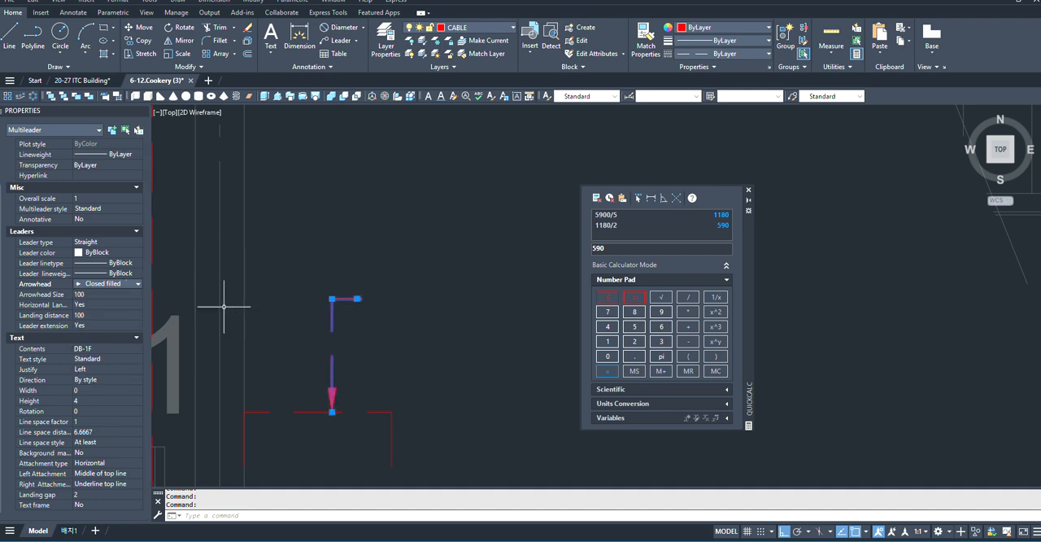
- Set the text height of the DB-1F multileader to 200
scroll(337, 271, "down", 2)
scroll(360, 281, "up", 8)
scroll(349, 282, "down", 3)
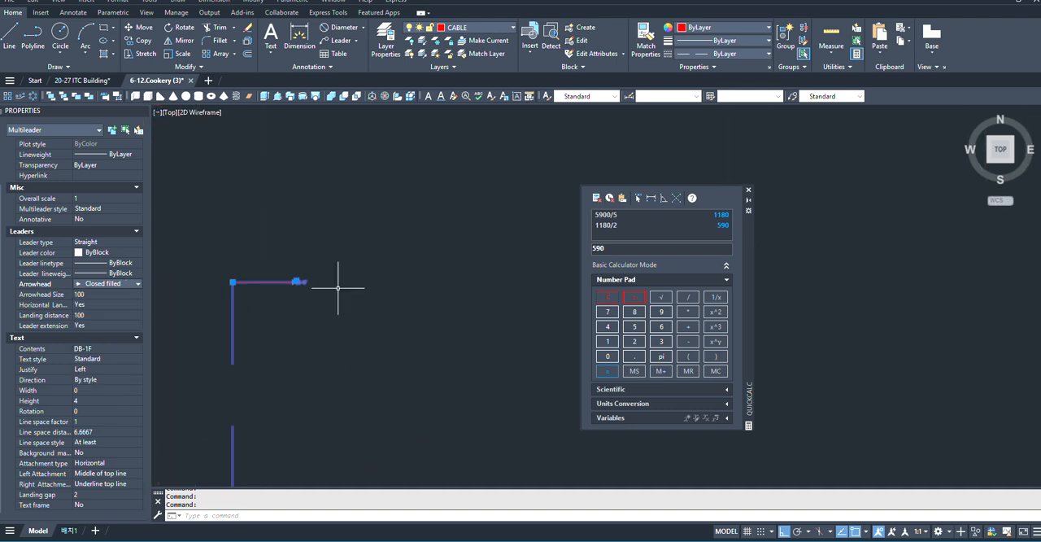
left_click(91, 400)
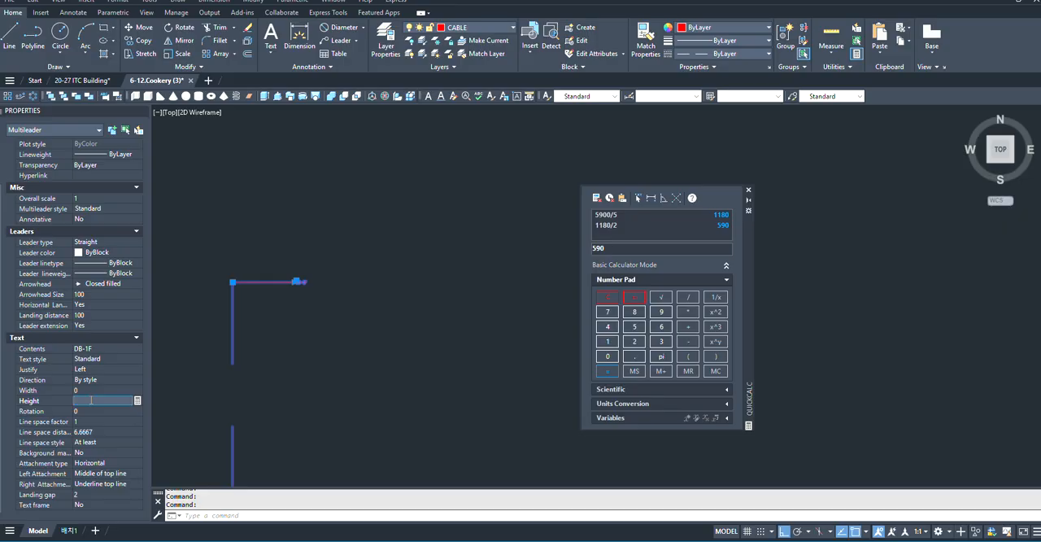
type("200")
key("Return")
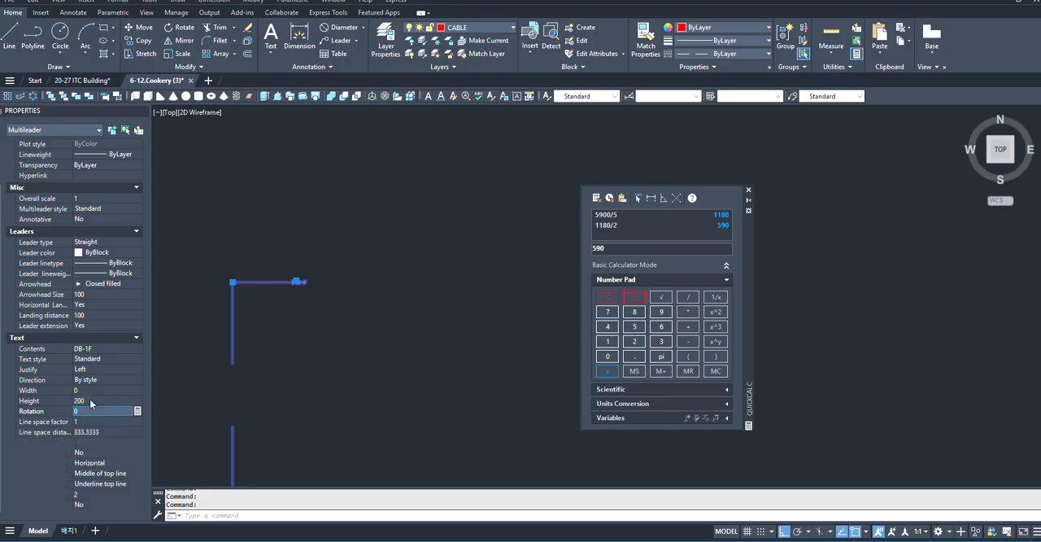
scroll(337, 423, "down", 5)
key("Escape")
scroll(336, 372, "down", 4)
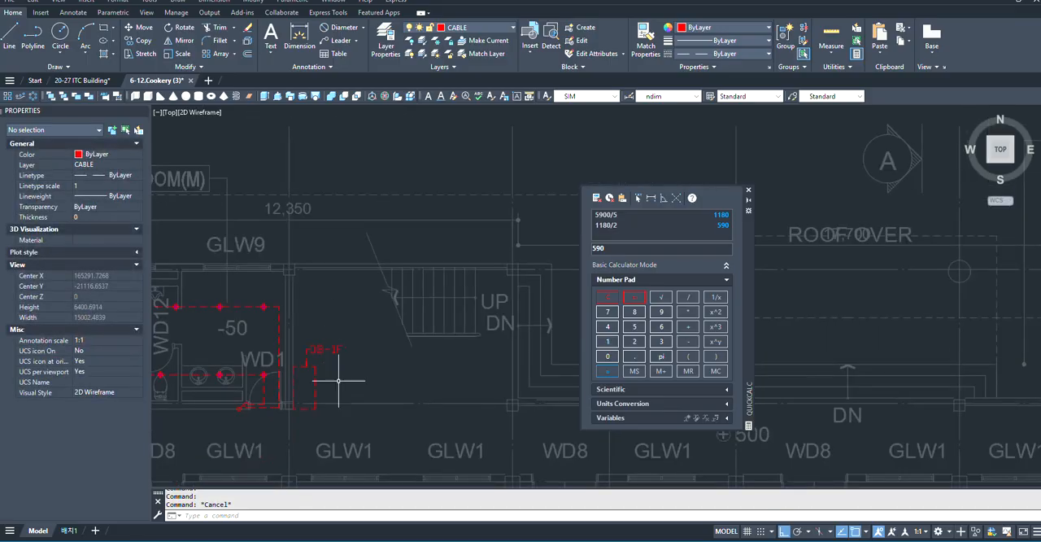
- Create a new layer named TEXT and give it the colour white
scroll(414, 323, "up", 4)
scroll(337, 371, "down", 4)
scroll(429, 286, "up", 5)
scroll(429, 286, "down", 3)
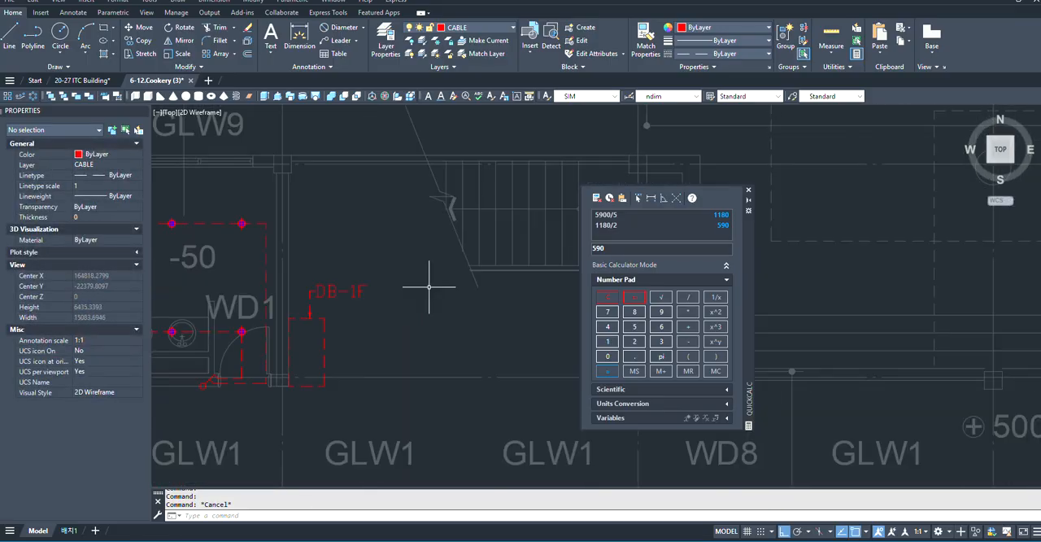
scroll(350, 260, "up", 3)
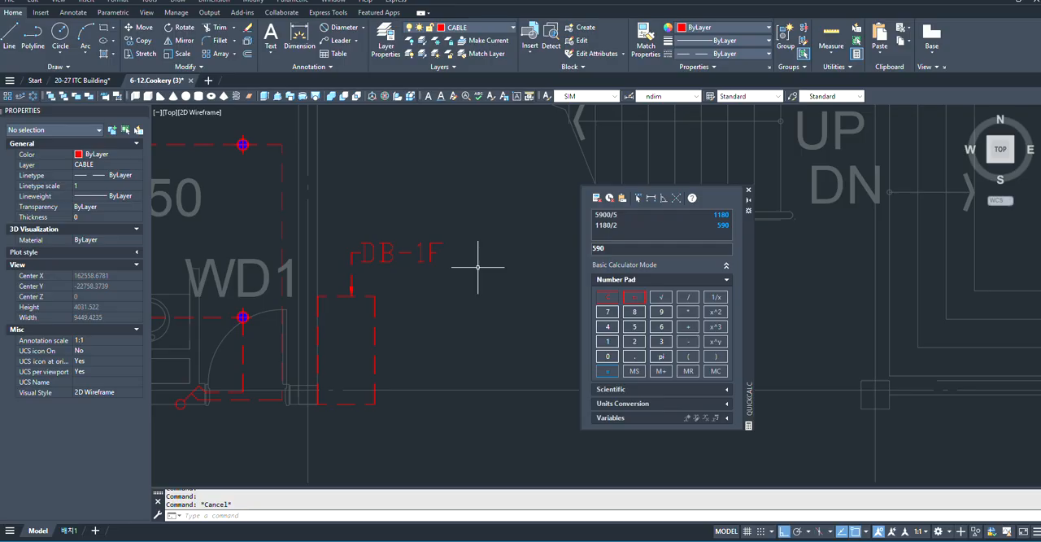
type("la")
key("Return")
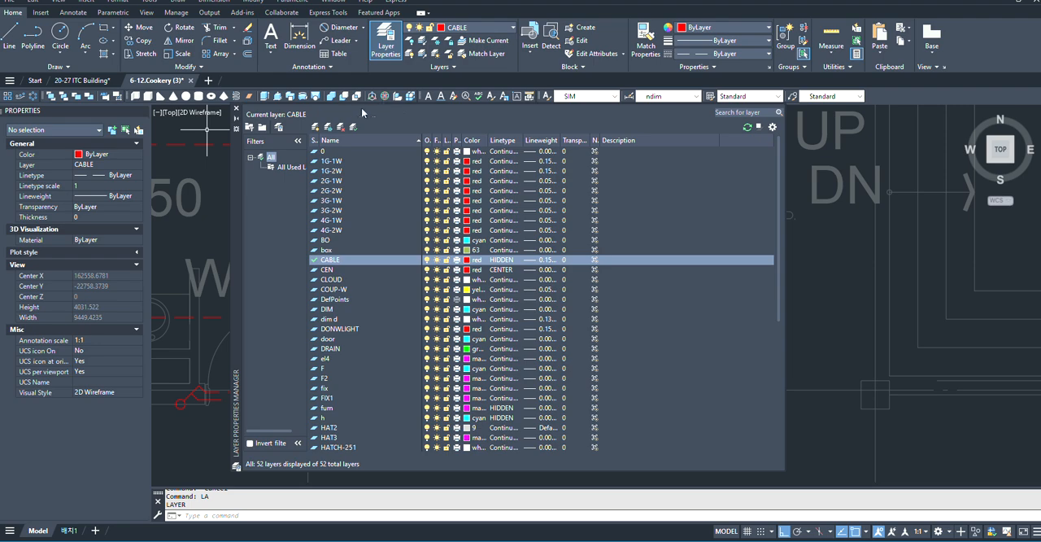
left_click(315, 128)
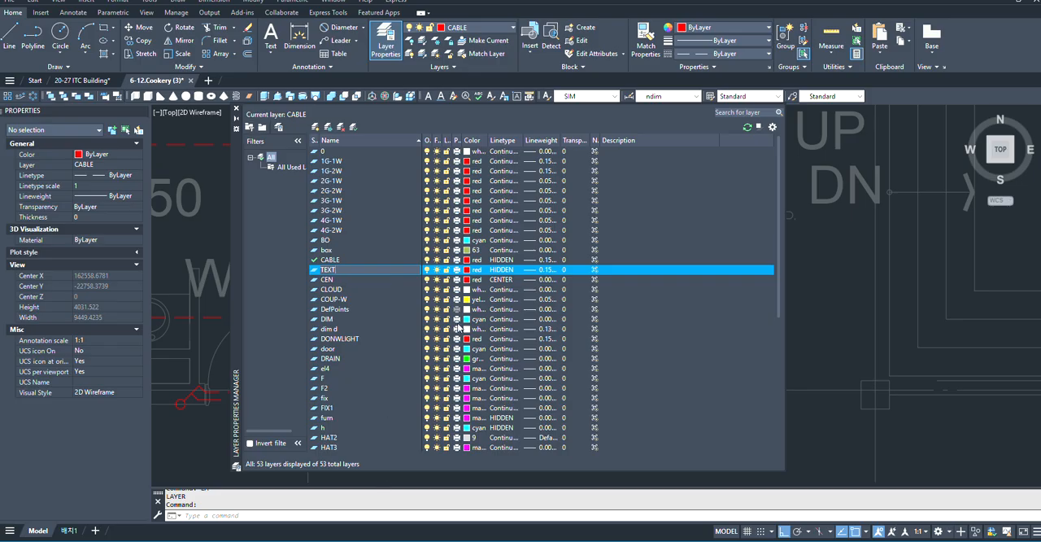
left_click(468, 269)
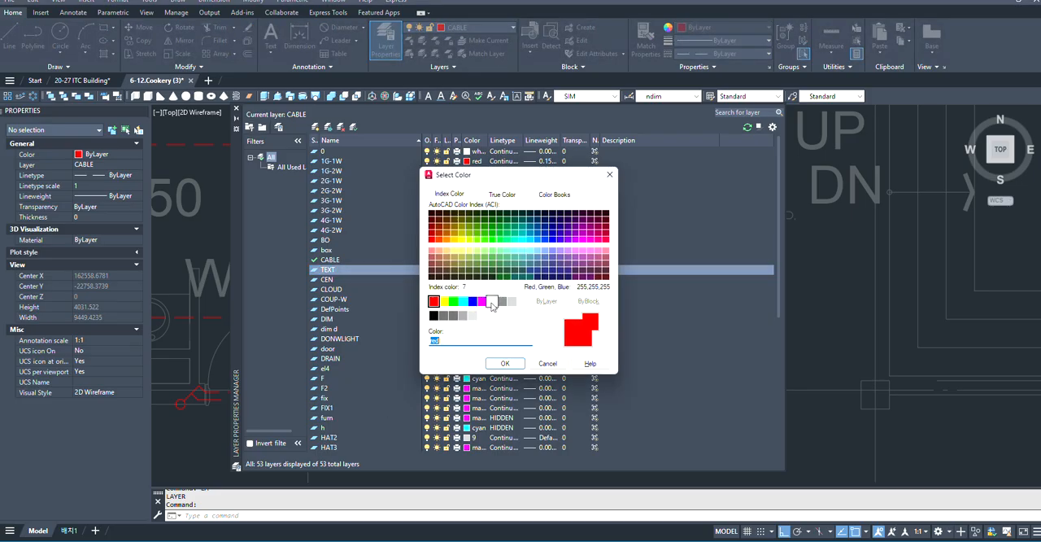
left_click(491, 301)
left_click(505, 364)
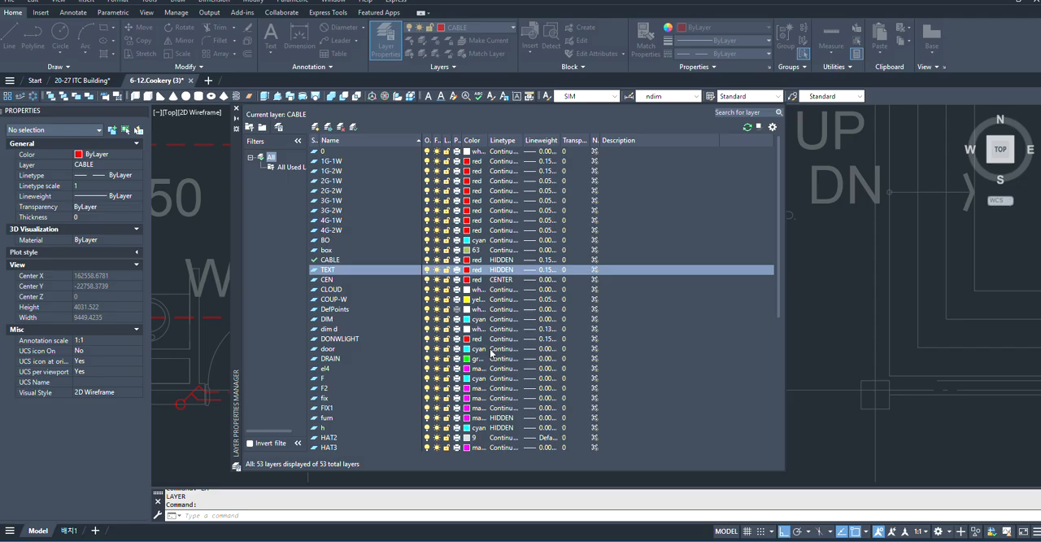
- Give the TEXT layer the Continuous linetype and a 0.05 mm lineweight
left_click(505, 270)
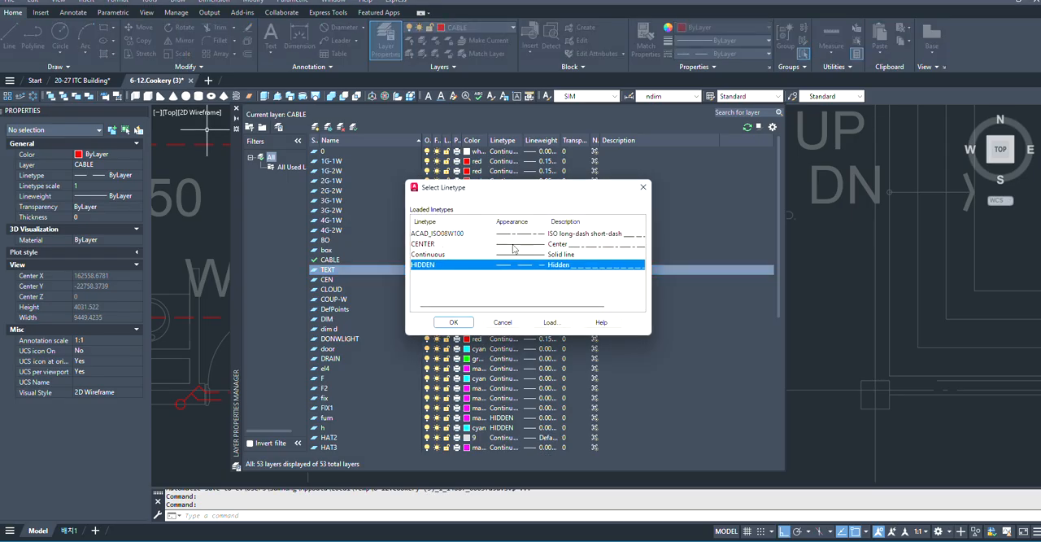
left_click(512, 255)
left_click(454, 323)
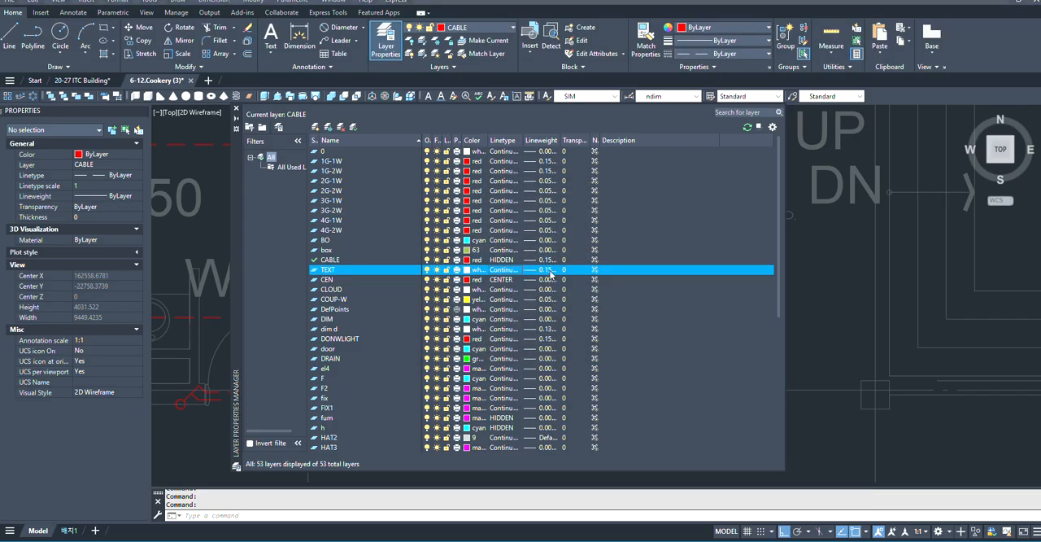
left_click(545, 271)
left_click(518, 231)
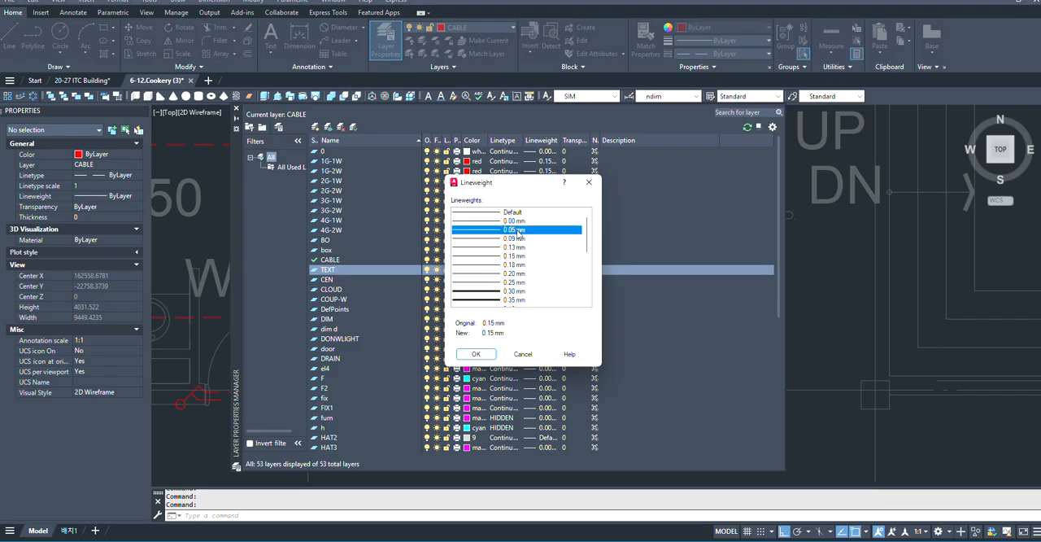
left_click(476, 355)
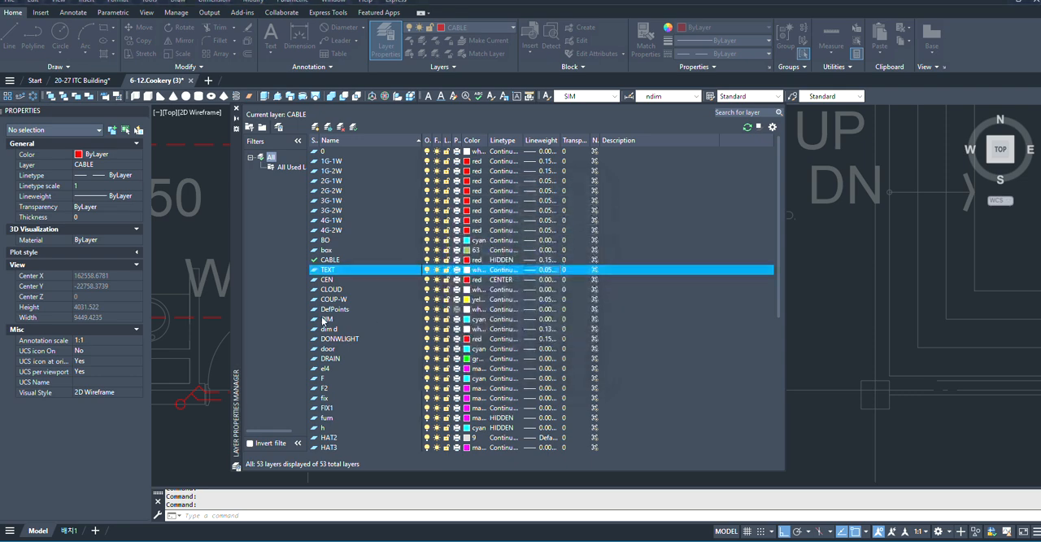
- Make TEXT the current layer and close the layer manager
double_click(315, 269)
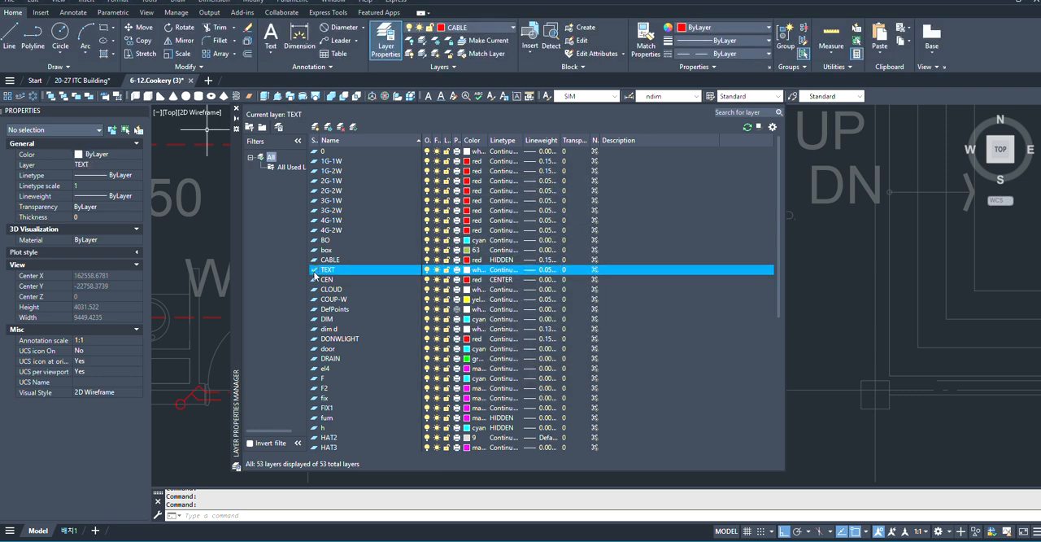
left_click(236, 108)
scroll(461, 303, "down", 4)
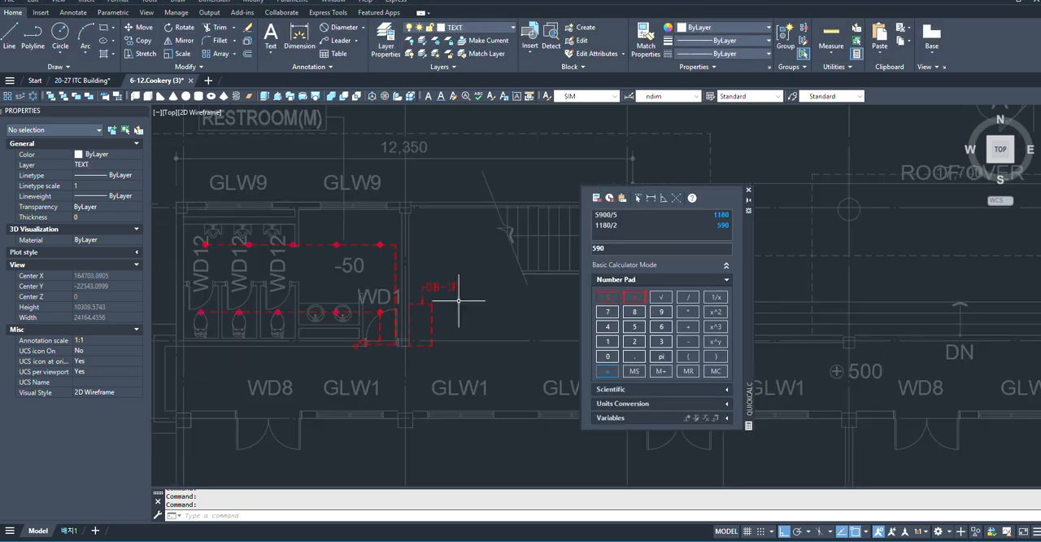
- Move the DB-1F multileader from the CABLE layer to the TEXT layer
scroll(448, 285, "up", 4)
left_click(470, 262)
left_click(456, 317)
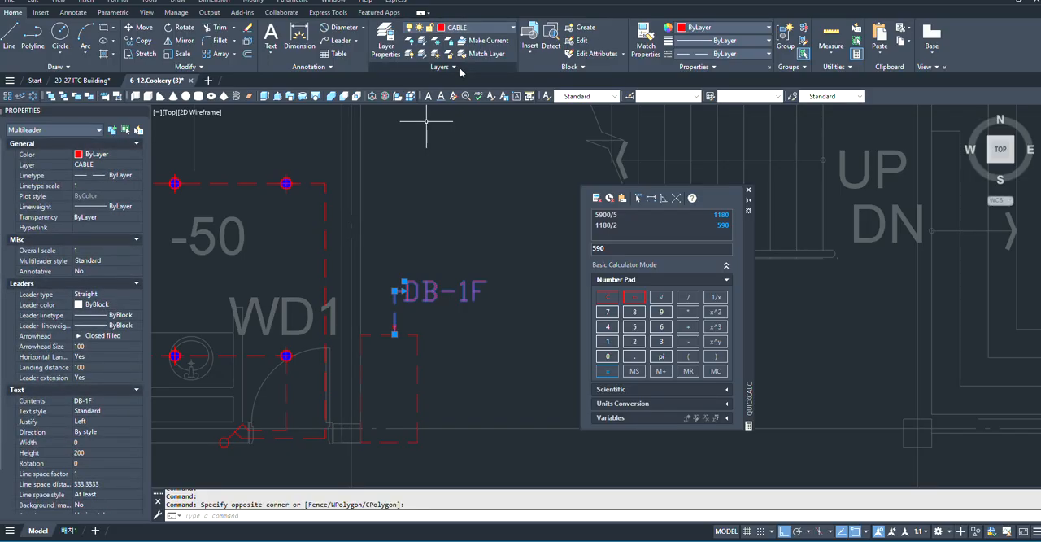
left_click(507, 30)
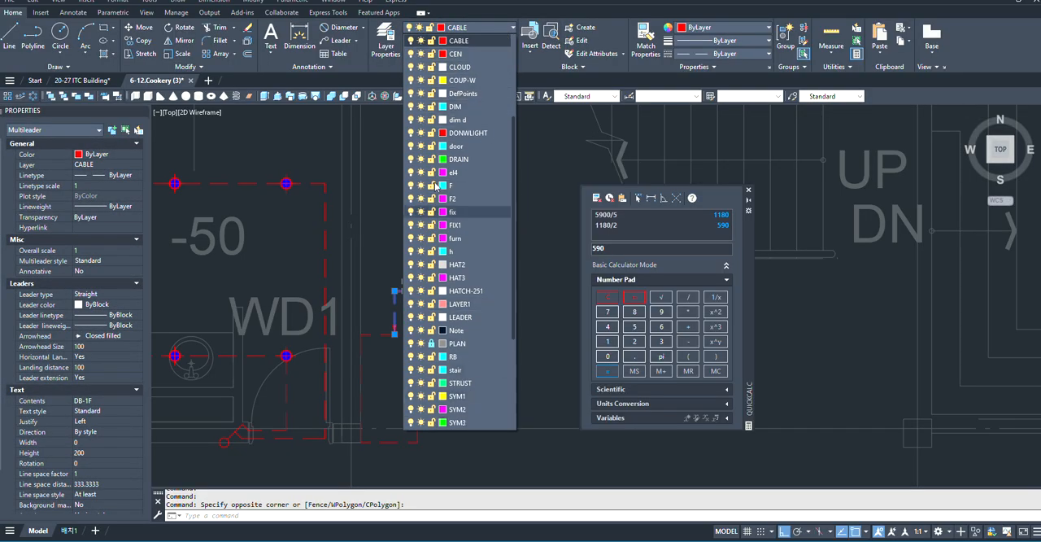
scroll(436, 186, "up", 4)
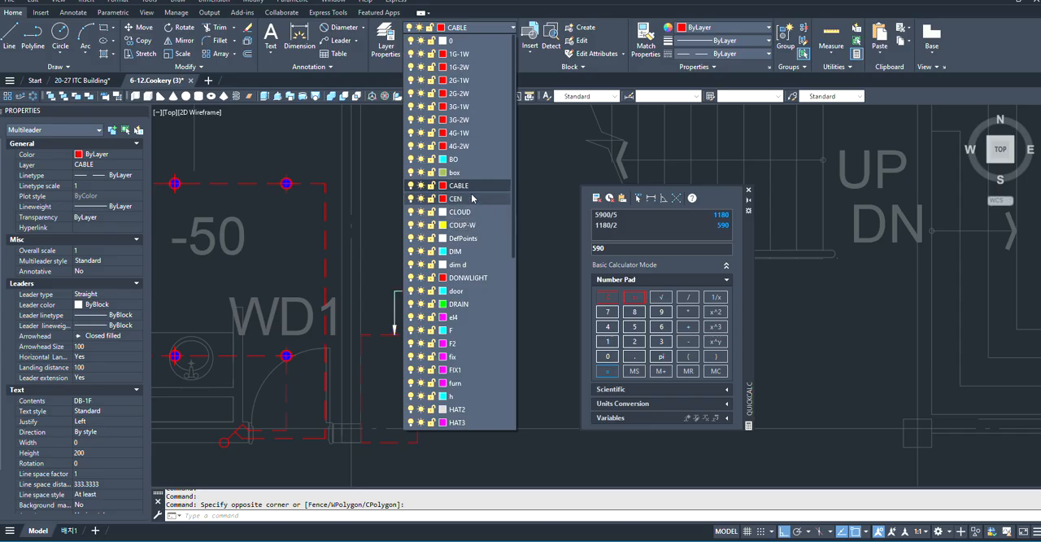
scroll(477, 183, "down", 4)
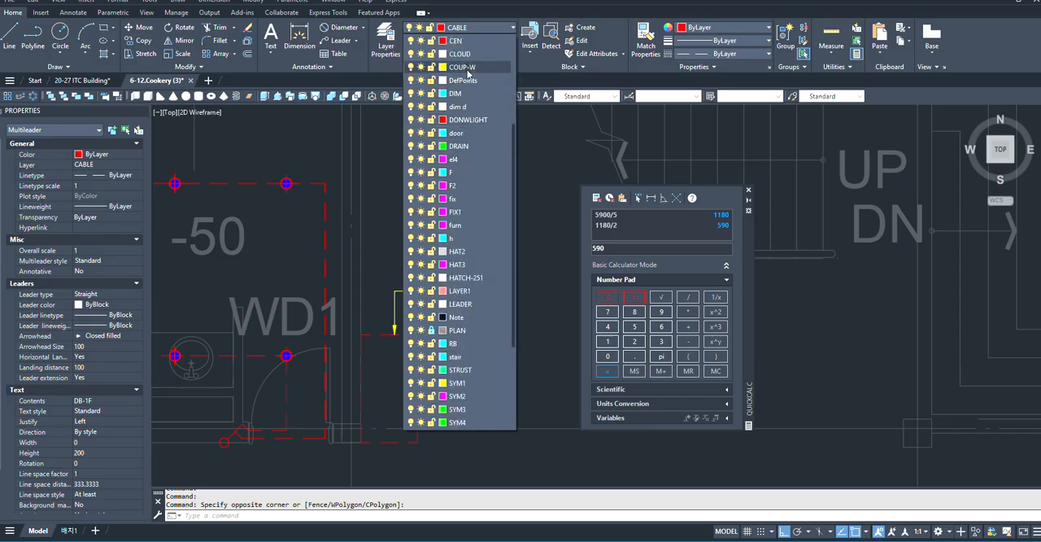
scroll(475, 179, "down", 2)
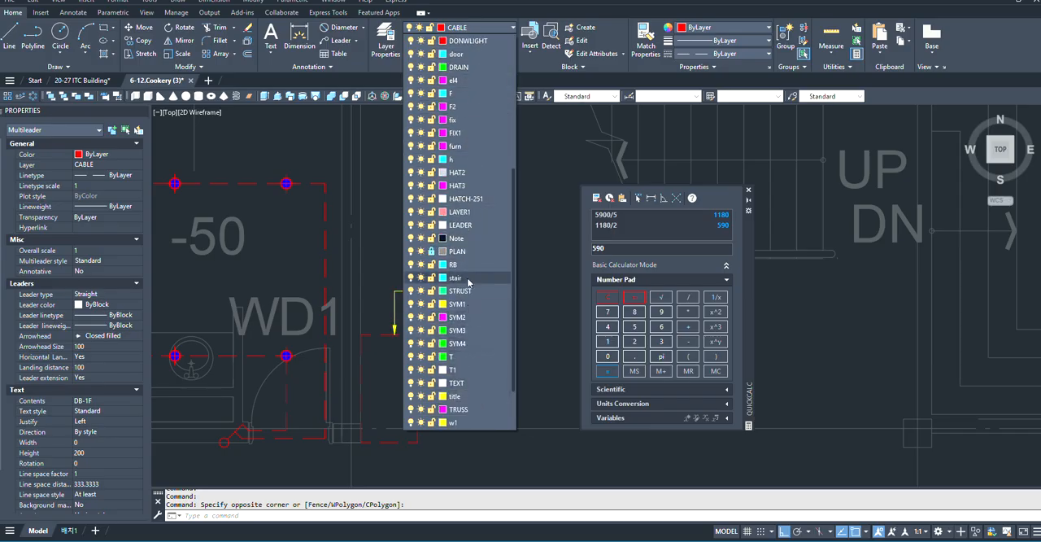
scroll(483, 301, "down", 2)
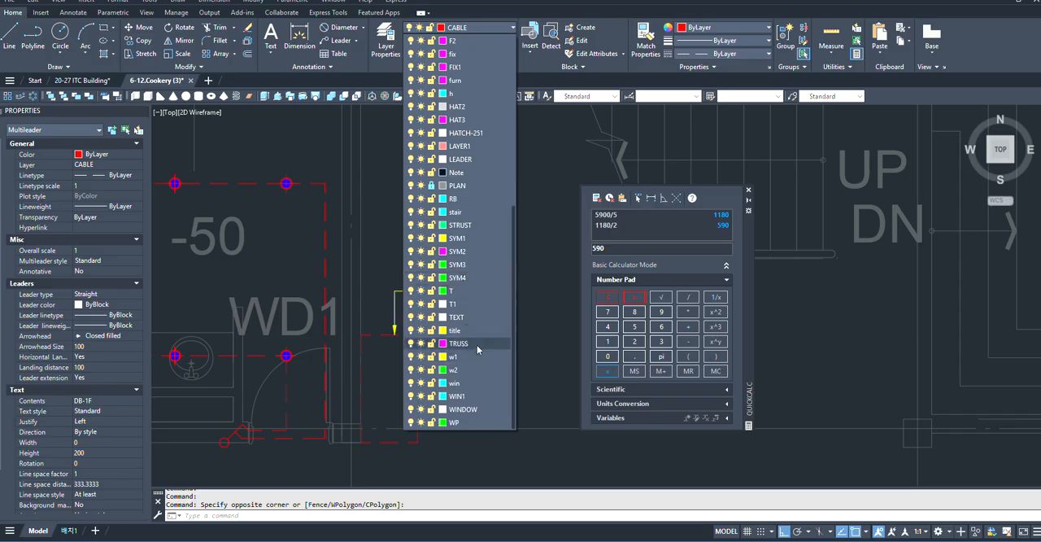
left_click(475, 320)
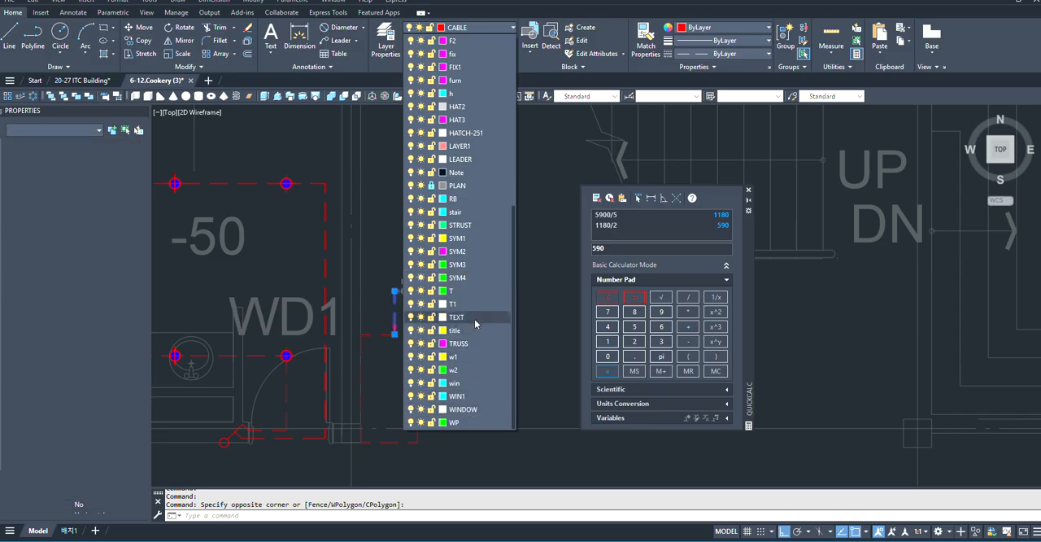
left_click(475, 320)
scroll(453, 322, "down", 2)
key("Escape")
scroll(431, 297, "up", 4)
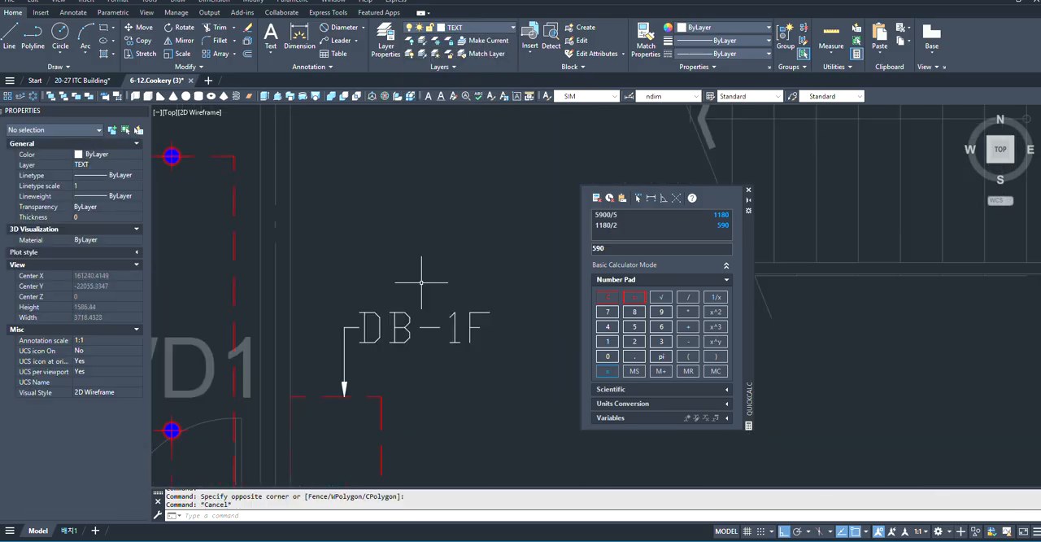
- Copy the DB-1F multileader from its arrow tip onto the switch symbol beside the RESTROOM(M) door
scroll(421, 282, "down", 5)
scroll(349, 284, "up", 2)
scroll(325, 301, "down", 2)
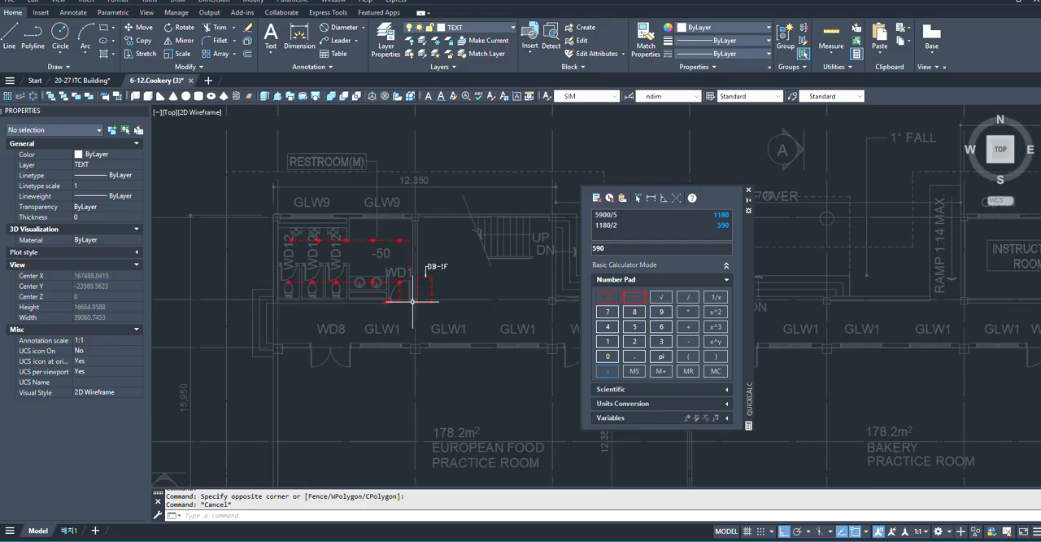
scroll(412, 301, "up", 4)
scroll(391, 302, "down", 1)
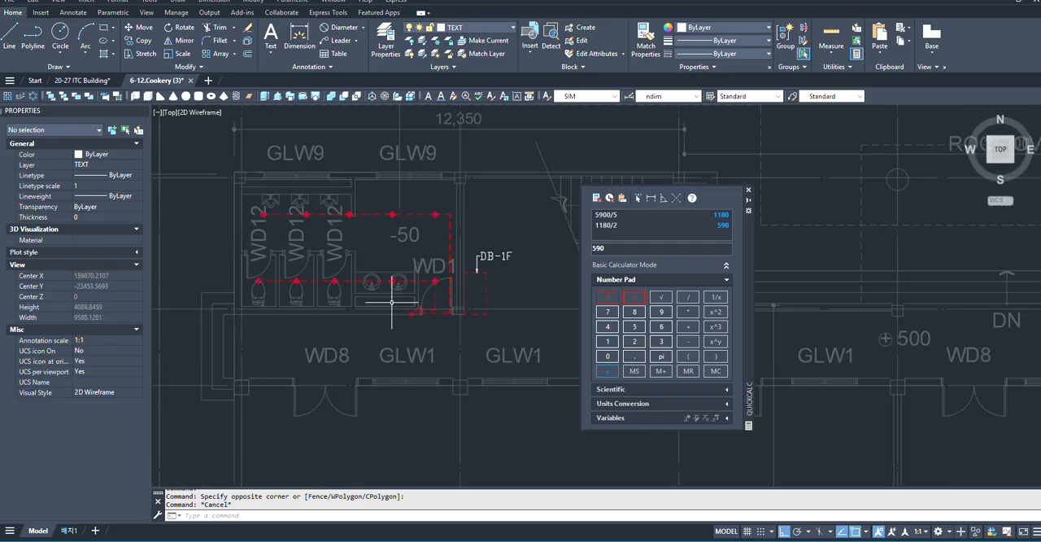
left_click(474, 258)
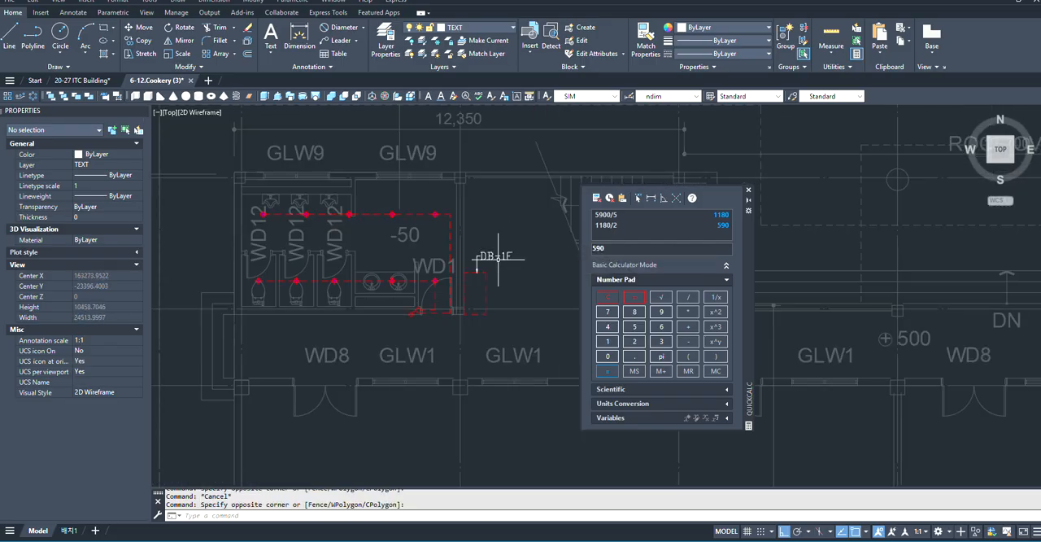
left_click(498, 257)
scroll(484, 260, "up", 2)
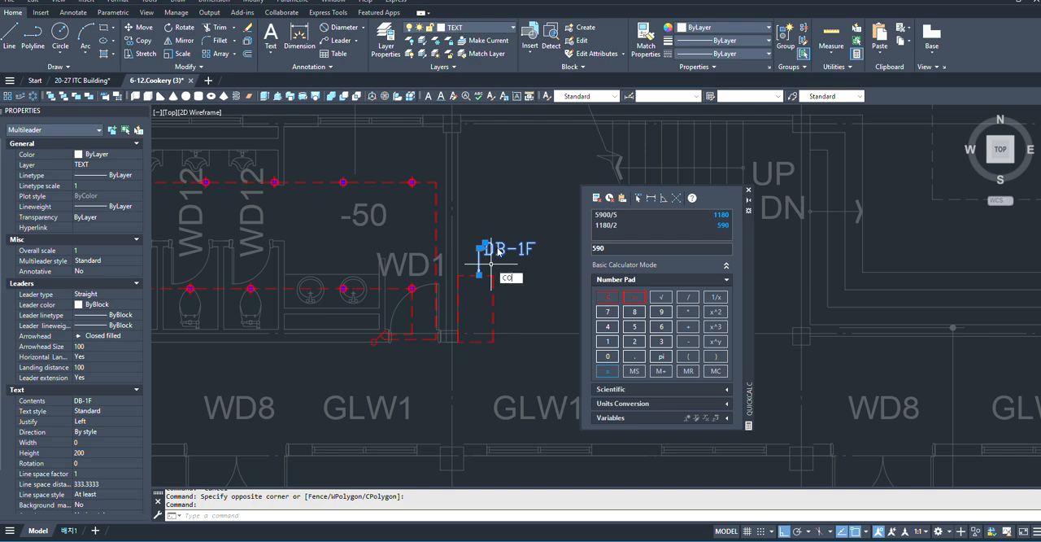
key("Return")
scroll(474, 270, "up", 5)
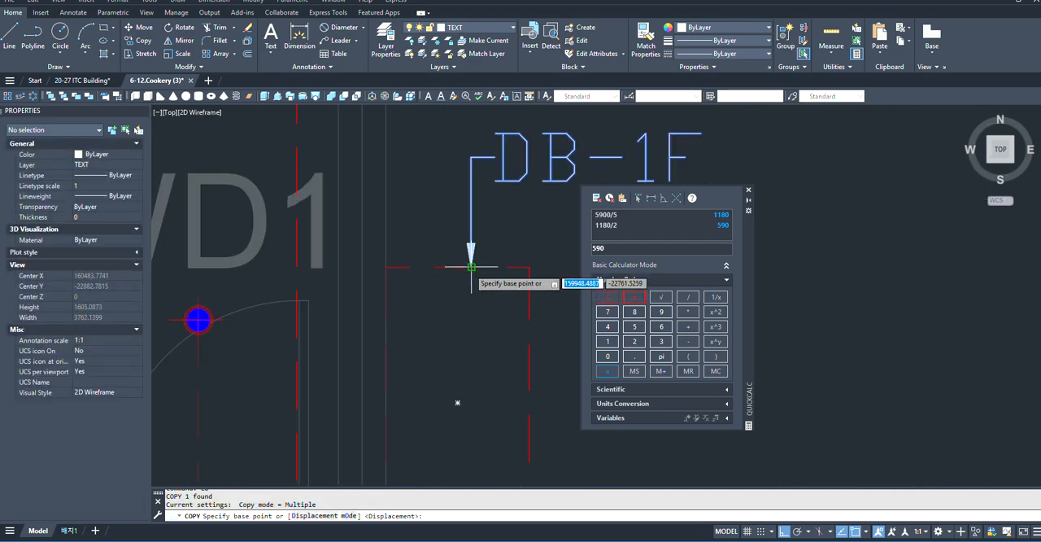
left_click(471, 267)
scroll(471, 267, "down", 5)
scroll(488, 260, "up", 5)
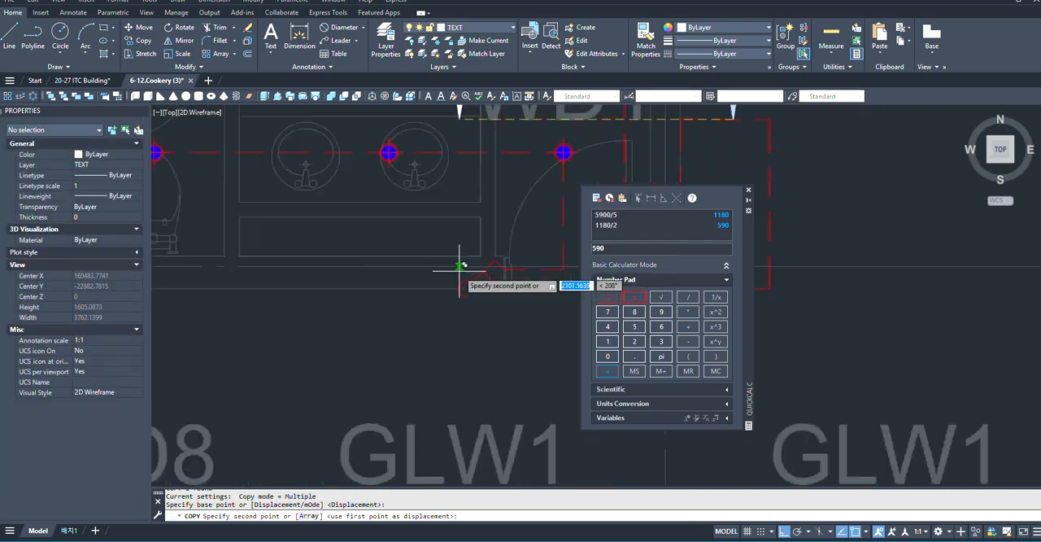
scroll(460, 265, "down", 3)
left_click(455, 292)
scroll(455, 291, "down", 3)
key("Escape")
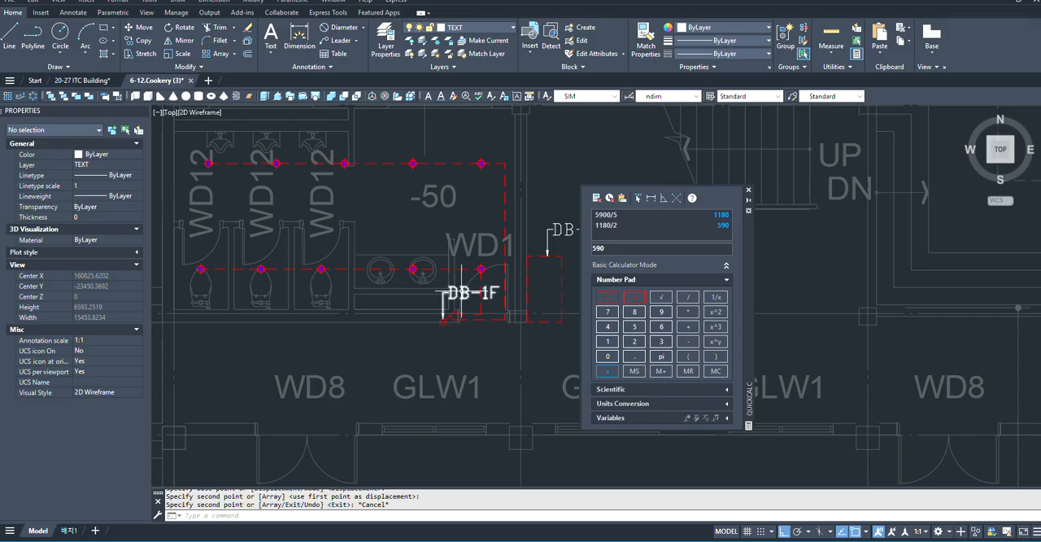
- Try to mirror the DB-1F leader at the door switch across a horizontal line through the switch circle, erasing the source
left_click(460, 291)
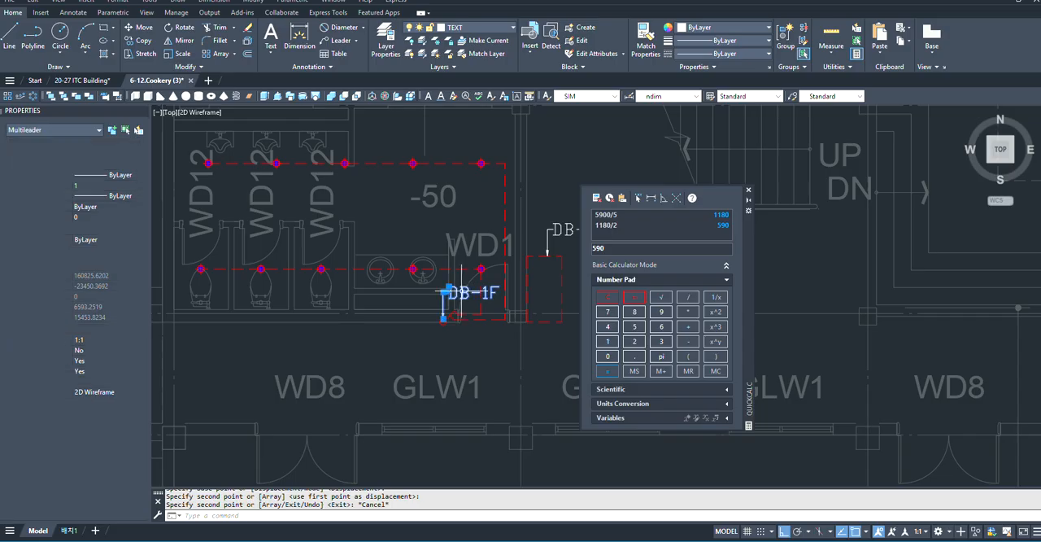
left_click(178, 41)
scroll(409, 434, "up", 3)
scroll(341, 303, "down", 3)
scroll(350, 297, "up", 5)
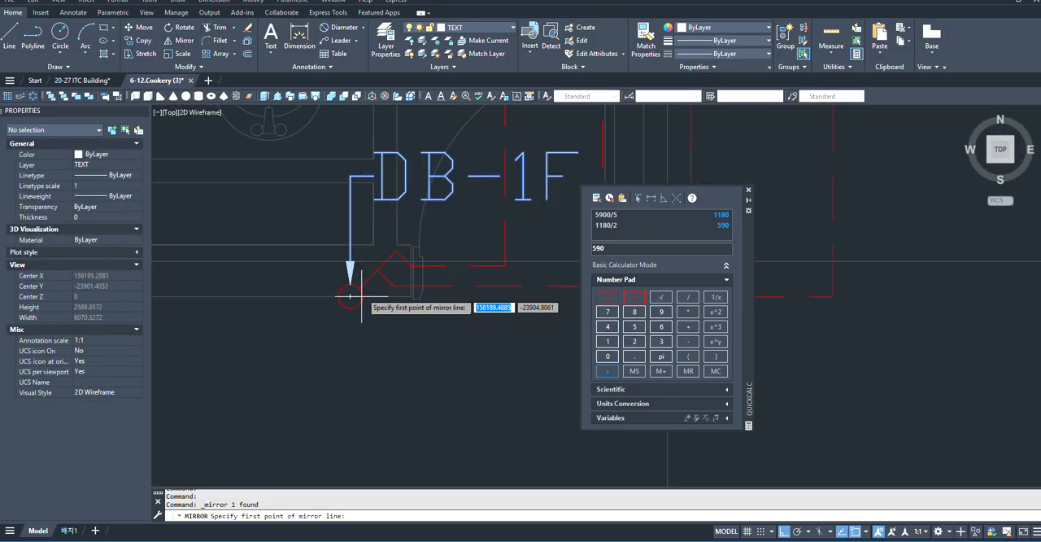
left_click(350, 297)
scroll(364, 331, "down", 3)
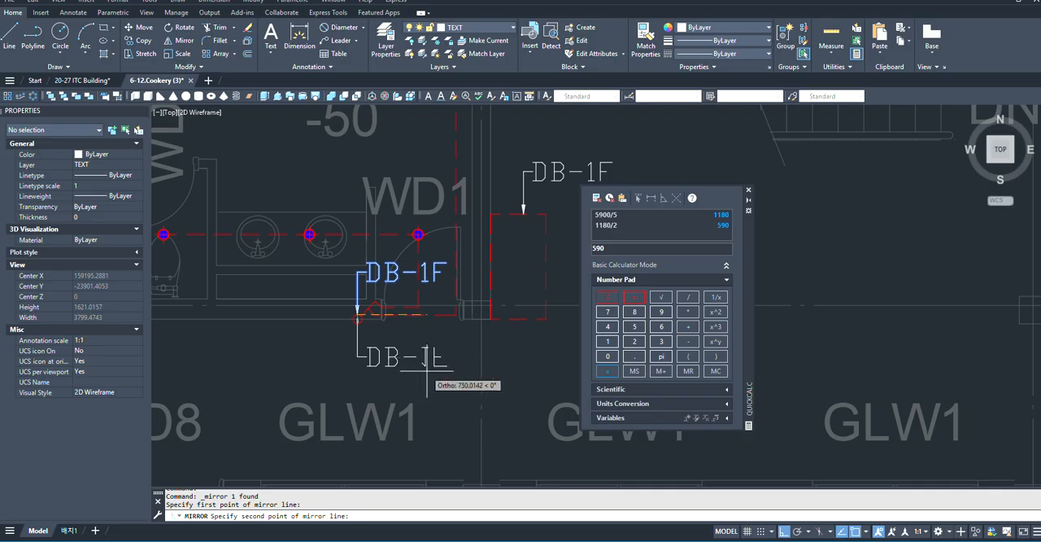
left_click(426, 375)
type("Y")
key("Return")
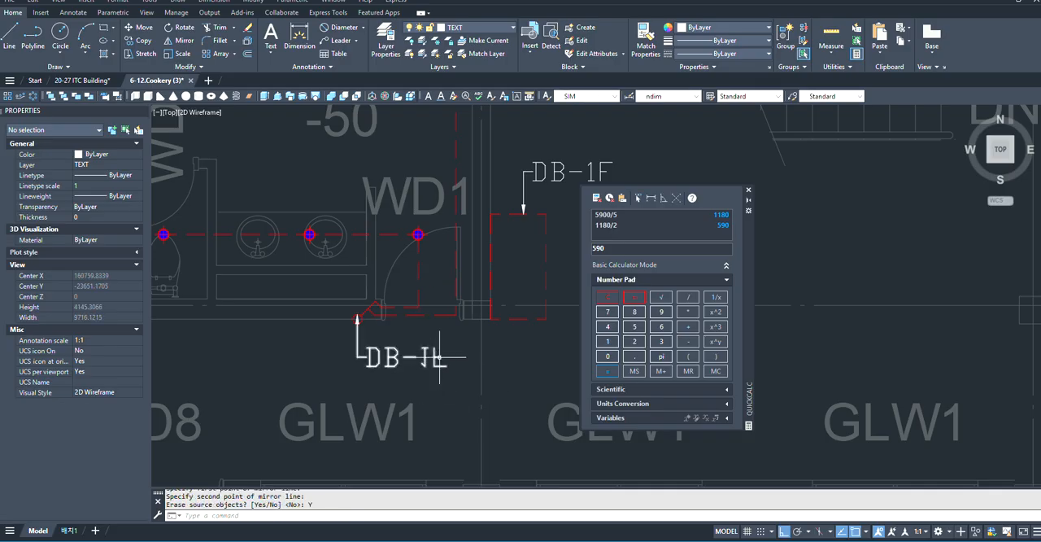
key("ctrl+z")
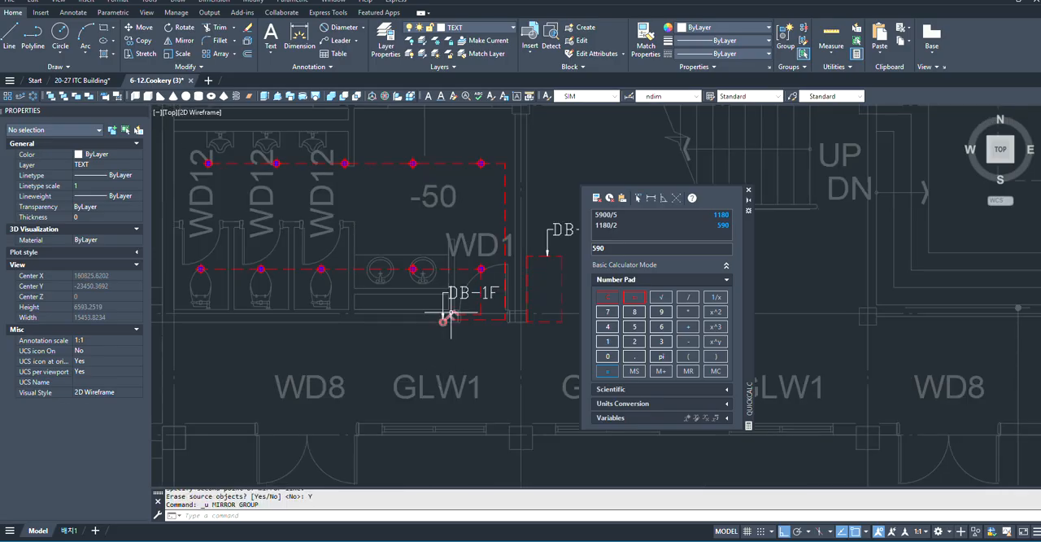
- Mirror the switch's DB-1F leader across a horizontal line through its arrow tip, keeping the source object
scroll(449, 294, "up", 2)
left_click(454, 293)
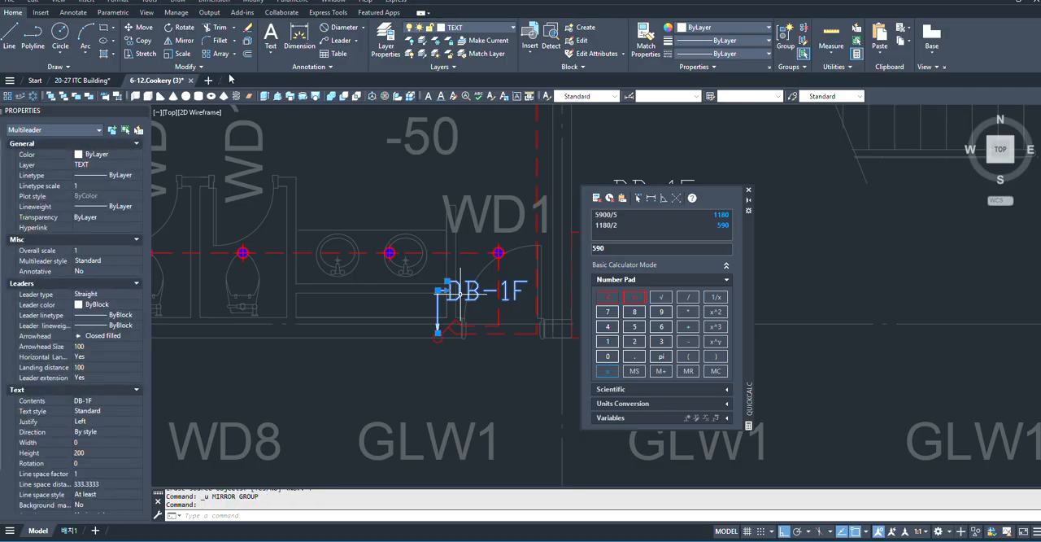
key("Escape")
left_click(184, 40)
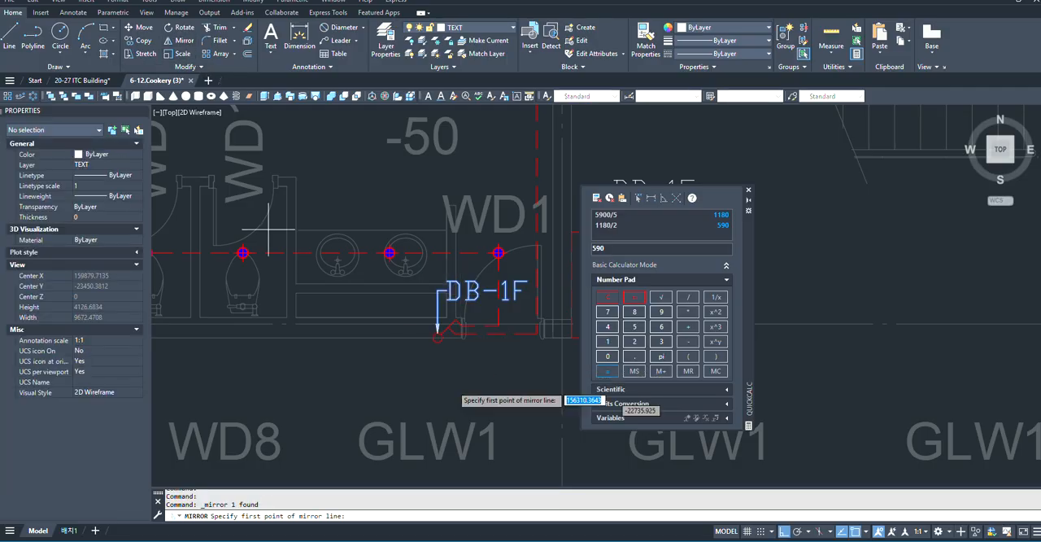
left_click(437, 333)
scroll(427, 413, "down", 2)
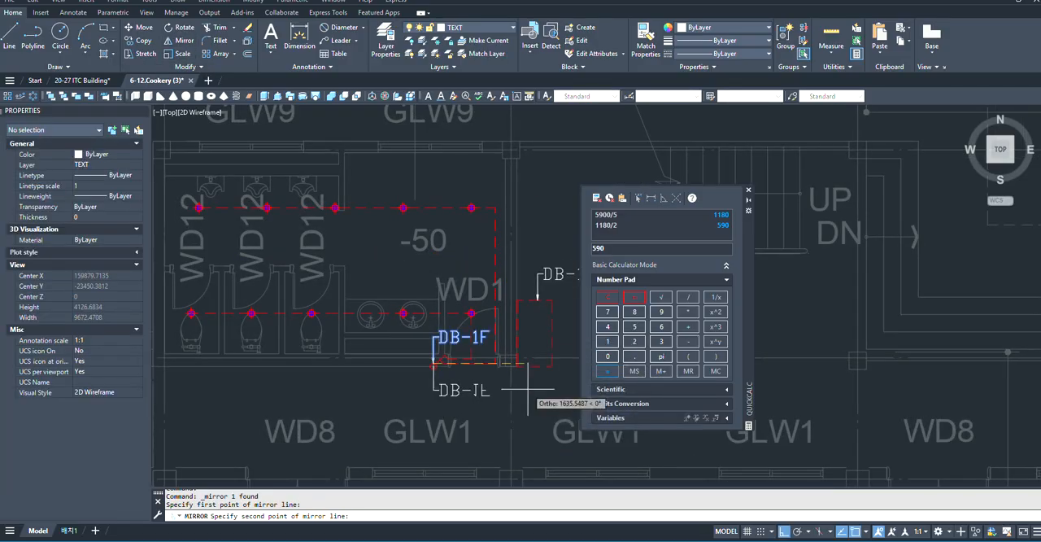
left_click(527, 398)
key("Return")
scroll(461, 371, "up", 3)
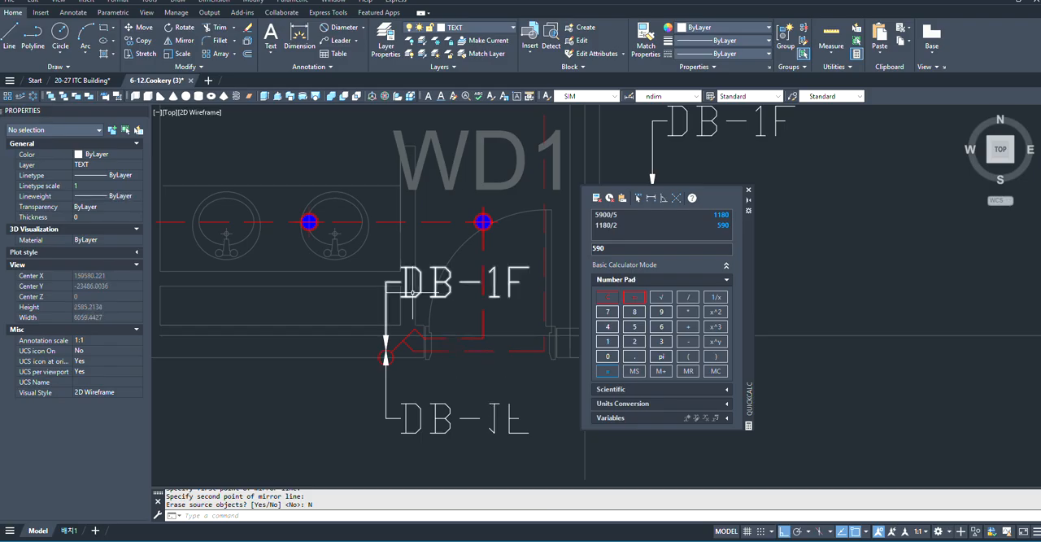
- Erase the mirrored DB-1F leader below the RESTROOM(M) door switch
left_click(473, 405)
left_click(378, 354)
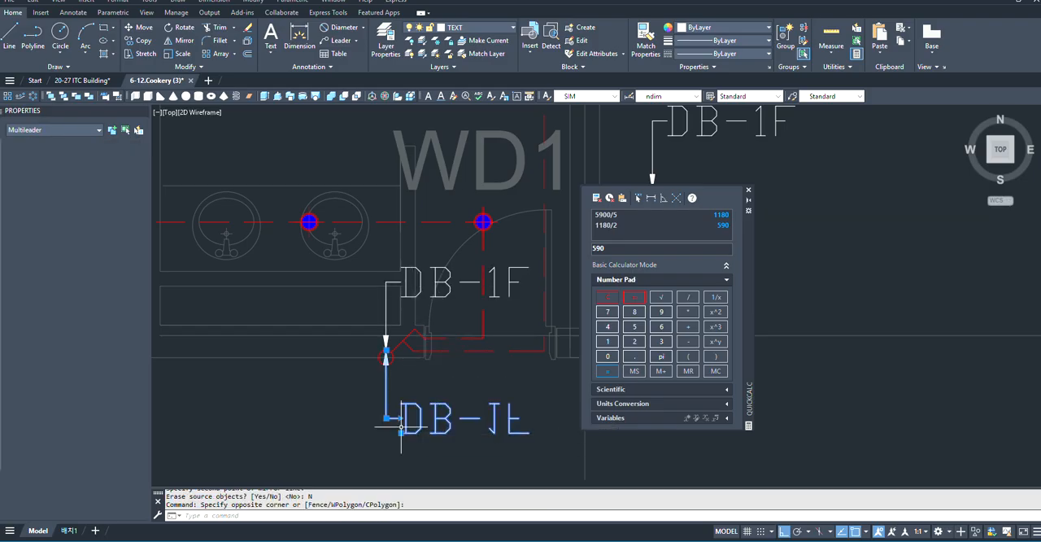
type("E")
key("Return")
- Mirror the switch's DB-1F leader across a vertical line through its arrow tip, erasing the source object
left_click(431, 283)
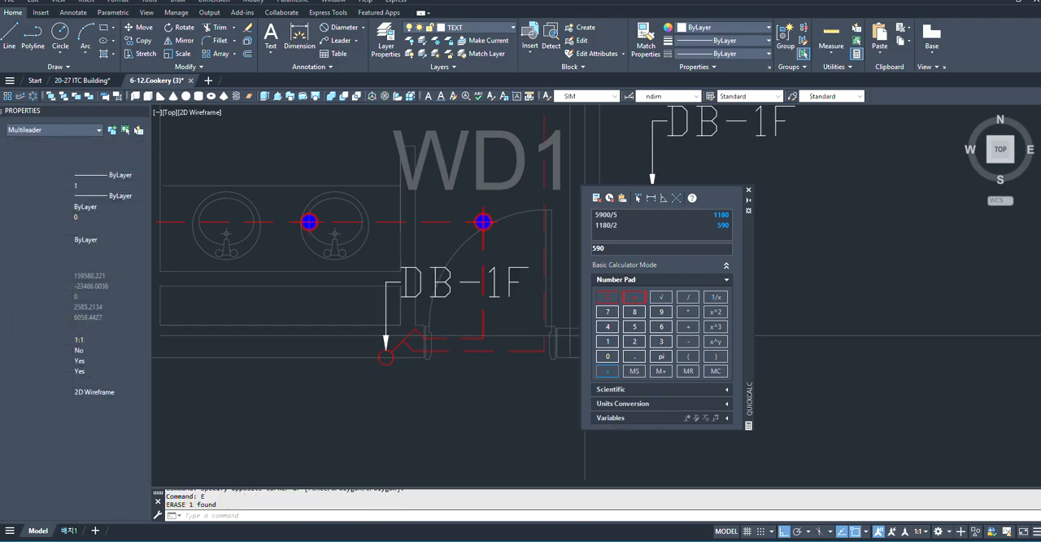
left_click(182, 40)
scroll(343, 327, "up", 2)
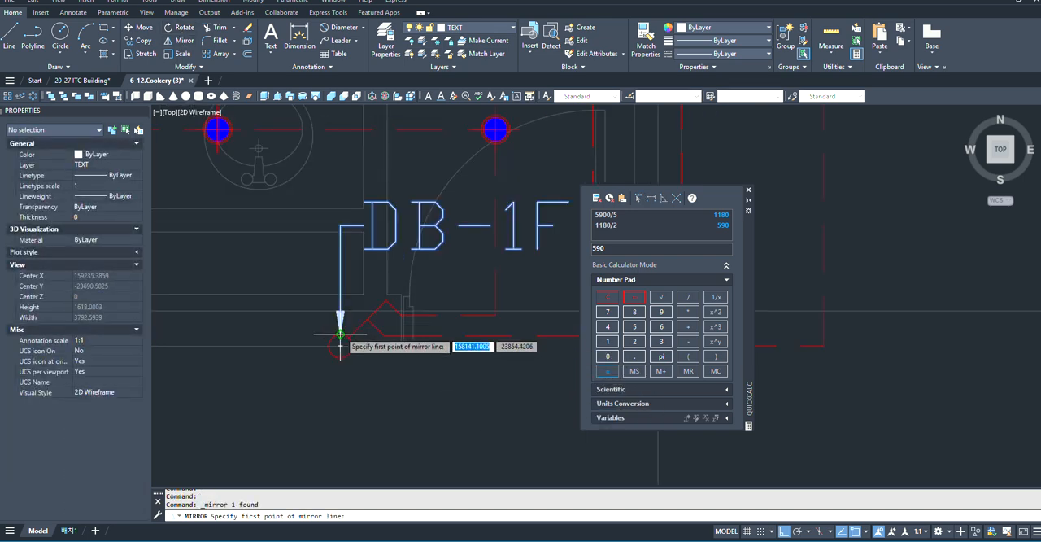
left_click(340, 334)
scroll(386, 341, "down", 2)
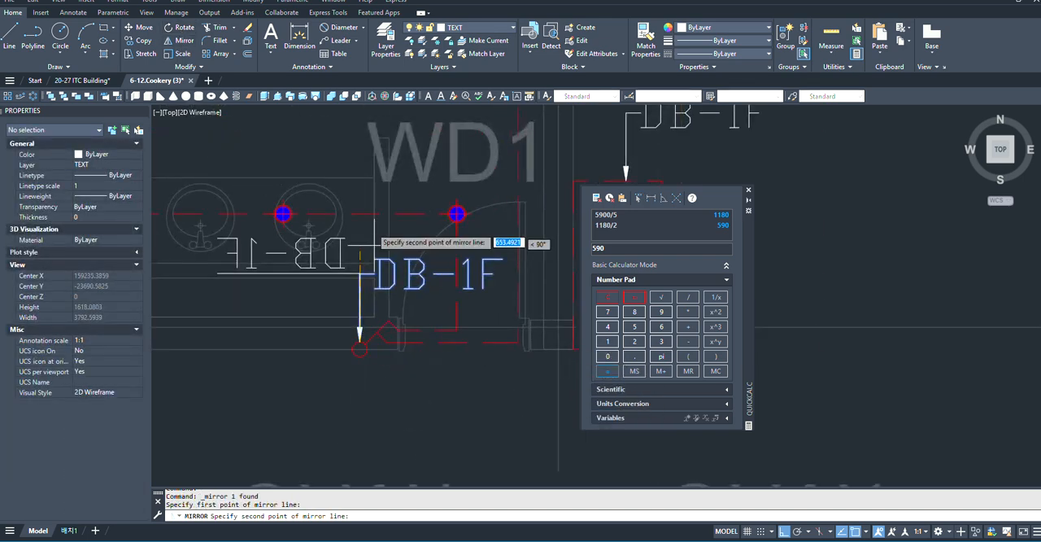
left_click(355, 149)
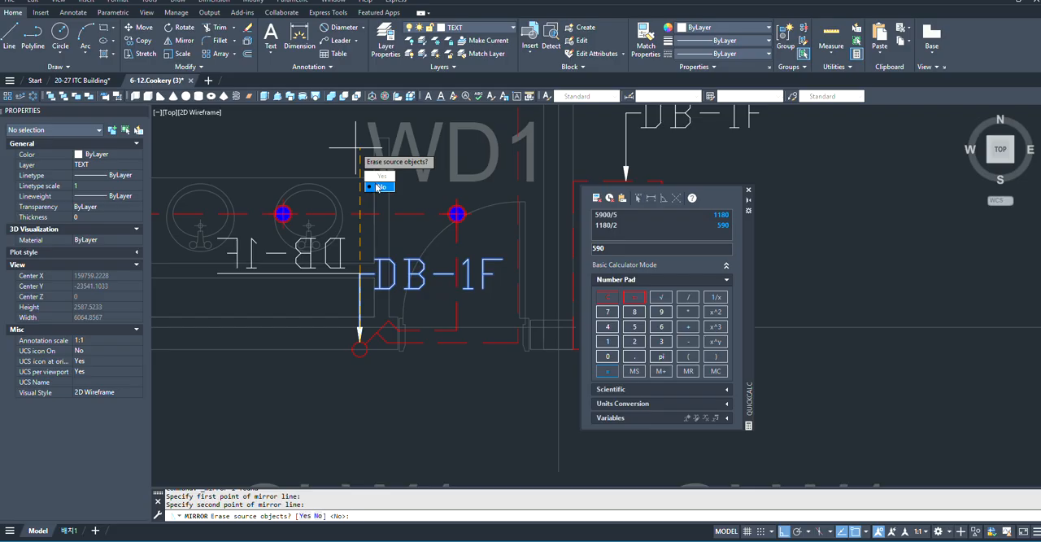
left_click(381, 177)
scroll(540, 303, "down", 2)
scroll(441, 290, "up", 3)
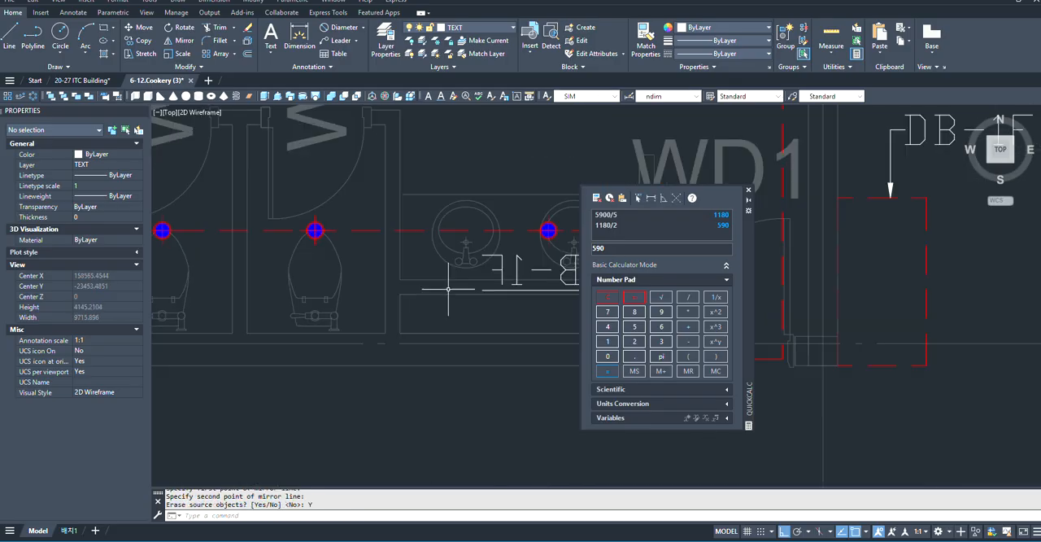
scroll(487, 302, "down", 1)
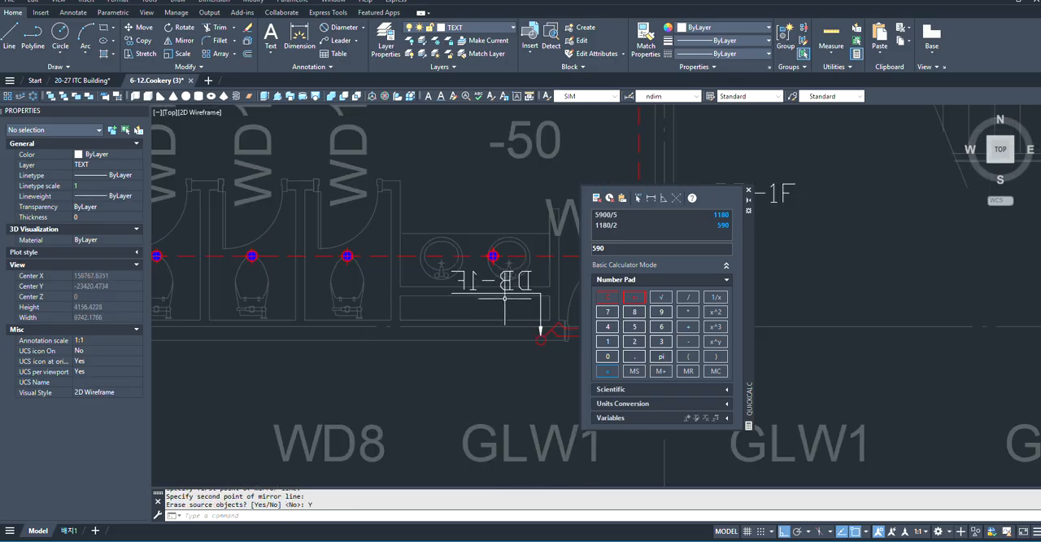
- Change the mirrored switch leader's text to L01-DB-1F
left_click(506, 287)
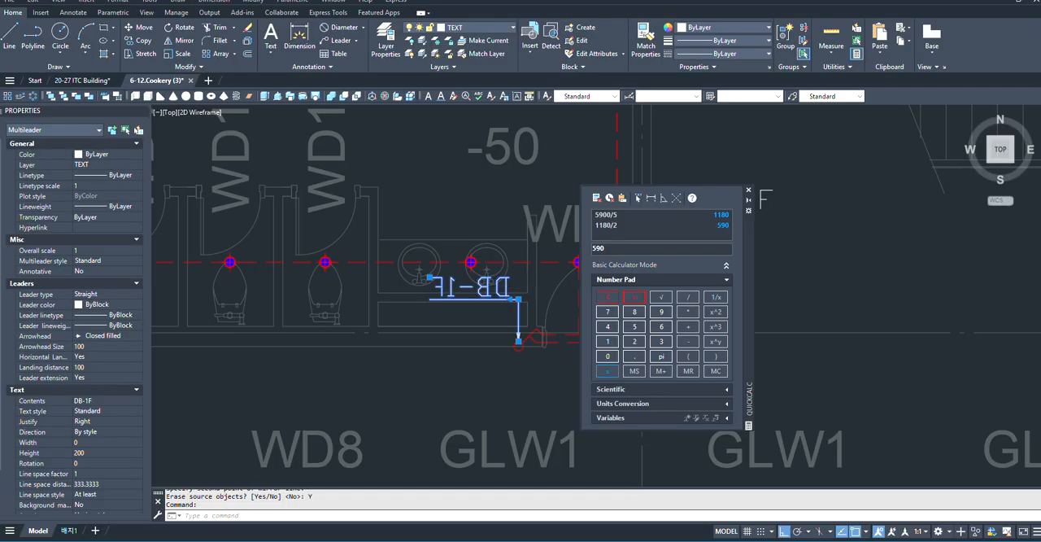
double_click(471, 286)
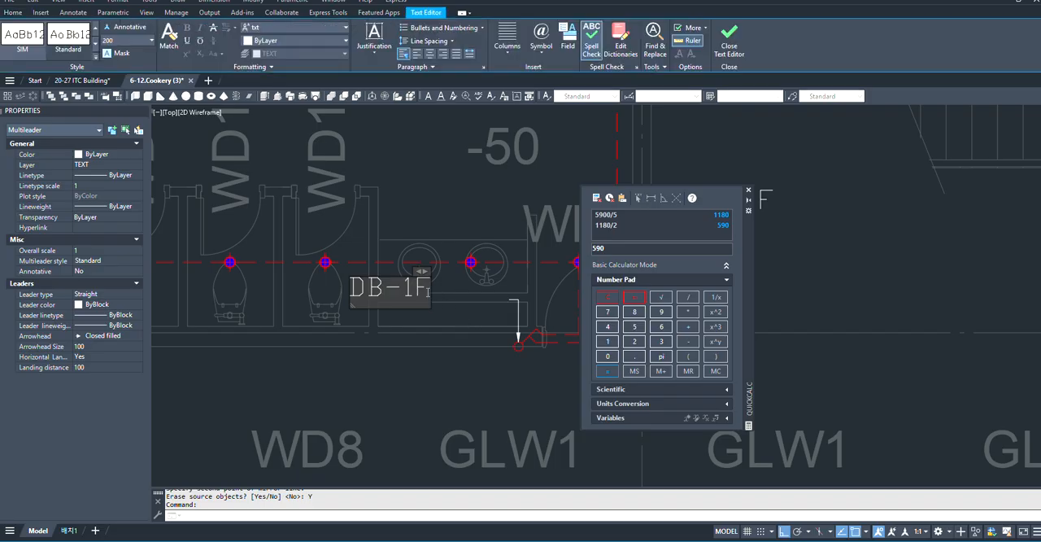
key("BackSpace")
key("BackSpace")
key("BackSpace")
key("BackSpace")
key("BackSpace")
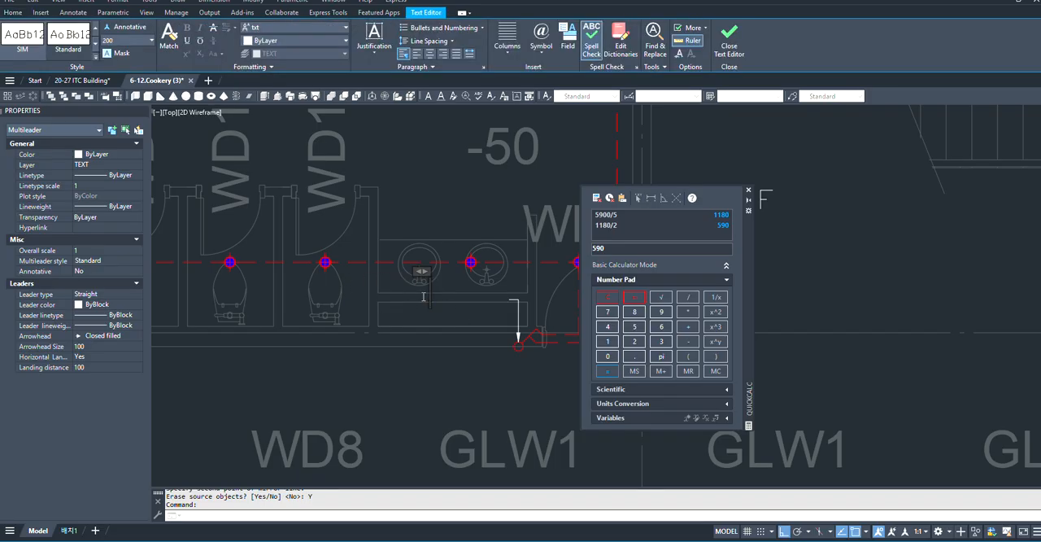
type("ㄴ")
type("01")
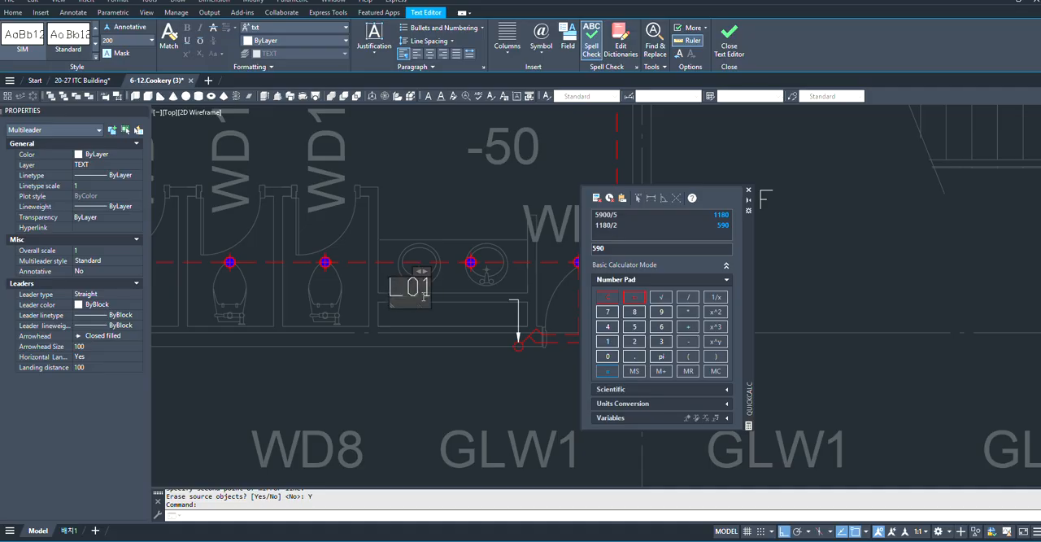
type("-")
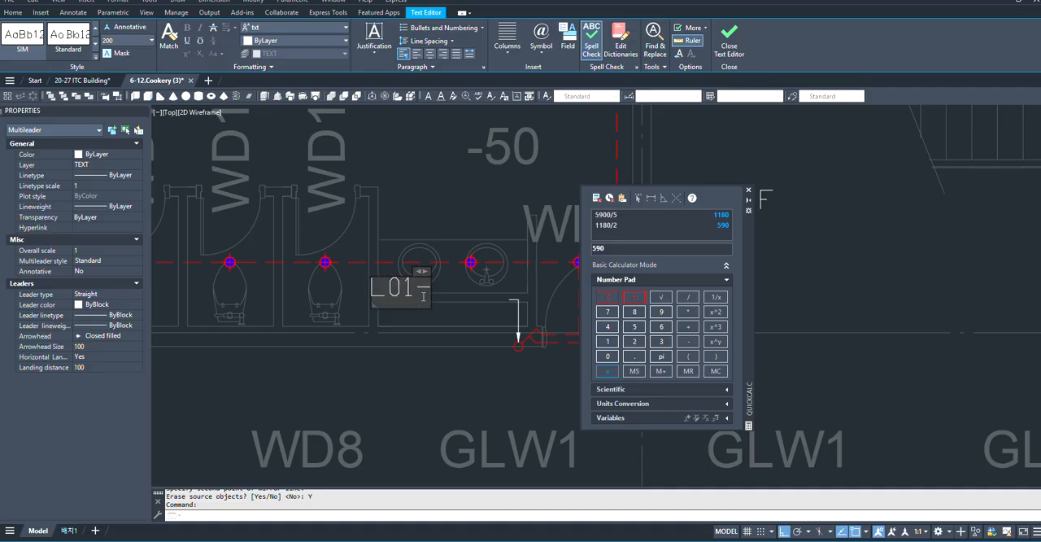
type("DB")
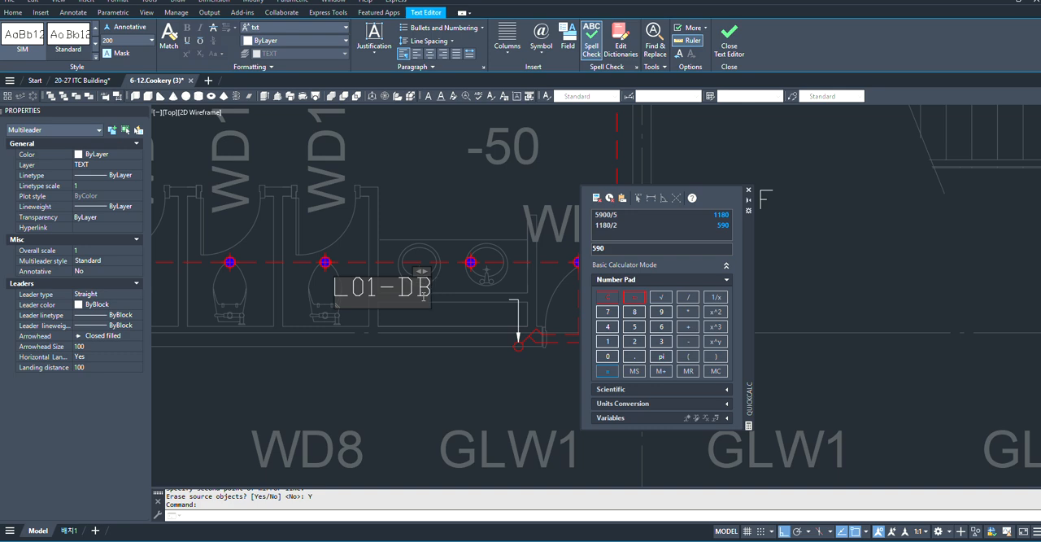
type("-")
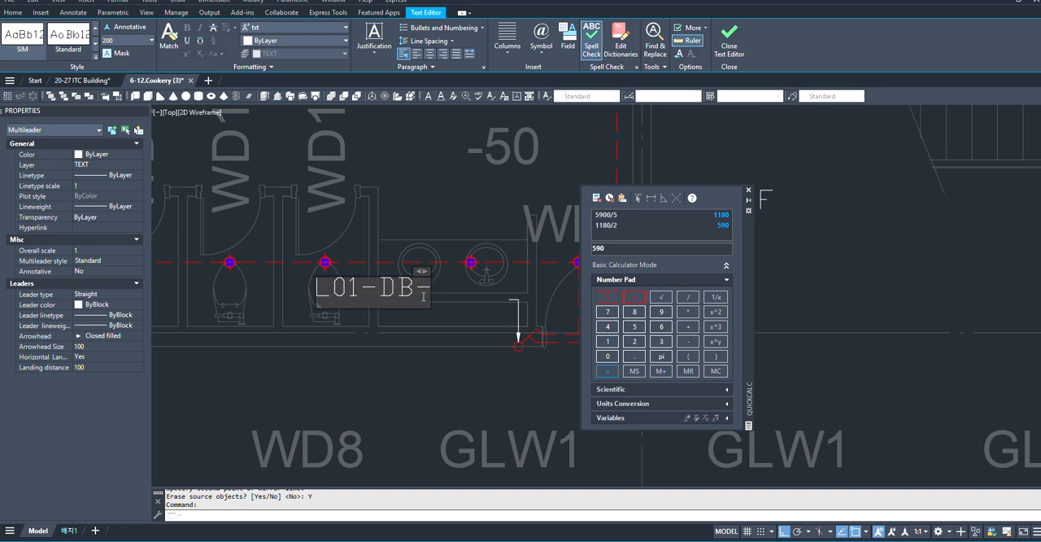
type("1F")
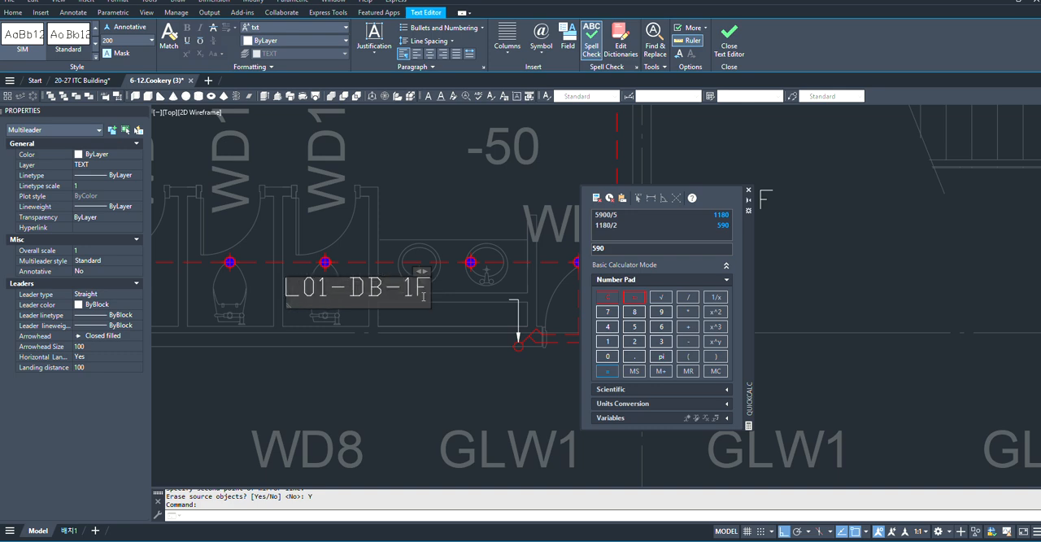
left_click(439, 374)
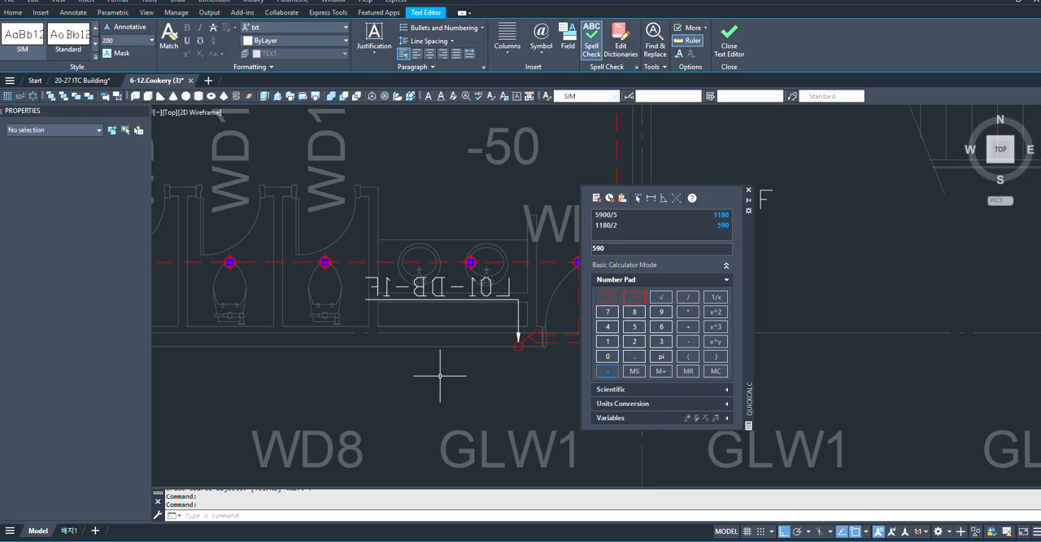
- Select the RESTROOM(M) downlights, wiring, switch and L01-DB-1F leader together, leaving out the DB-1F board and its label
scroll(424, 340, "down", 4)
scroll(461, 265, "up", 4)
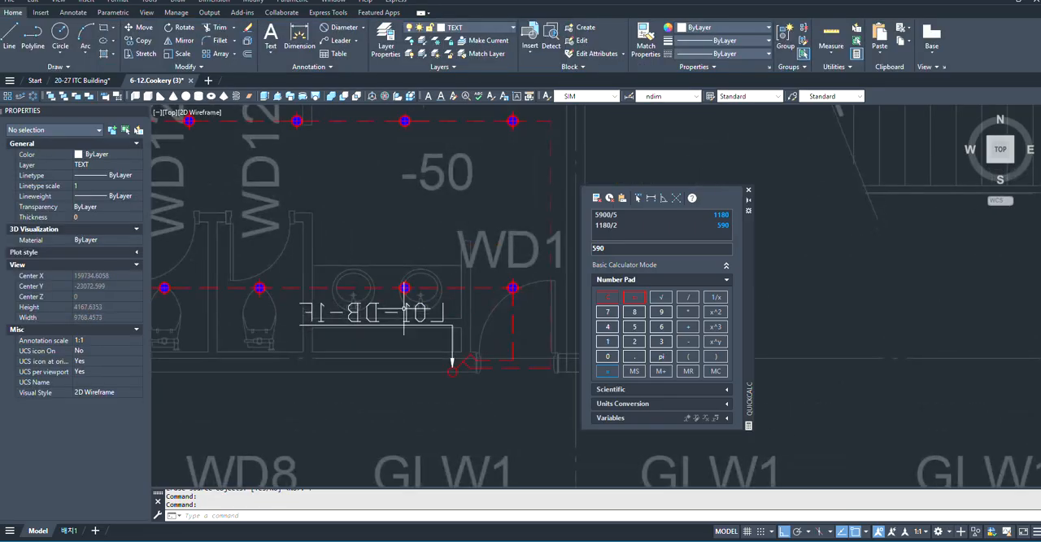
scroll(439, 293, "down", 4)
scroll(391, 327, "up", 2)
scroll(390, 327, "down", 2)
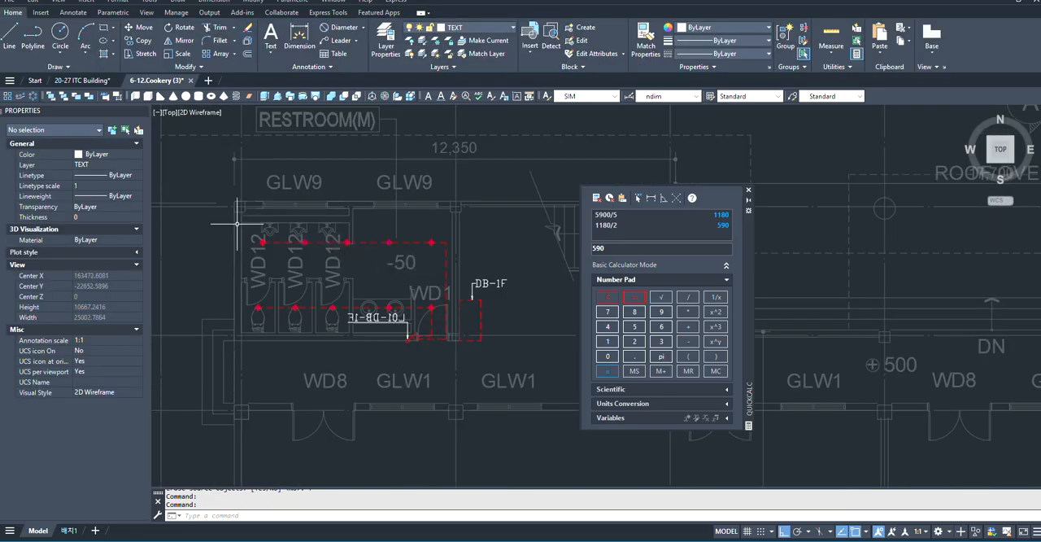
left_click(216, 182)
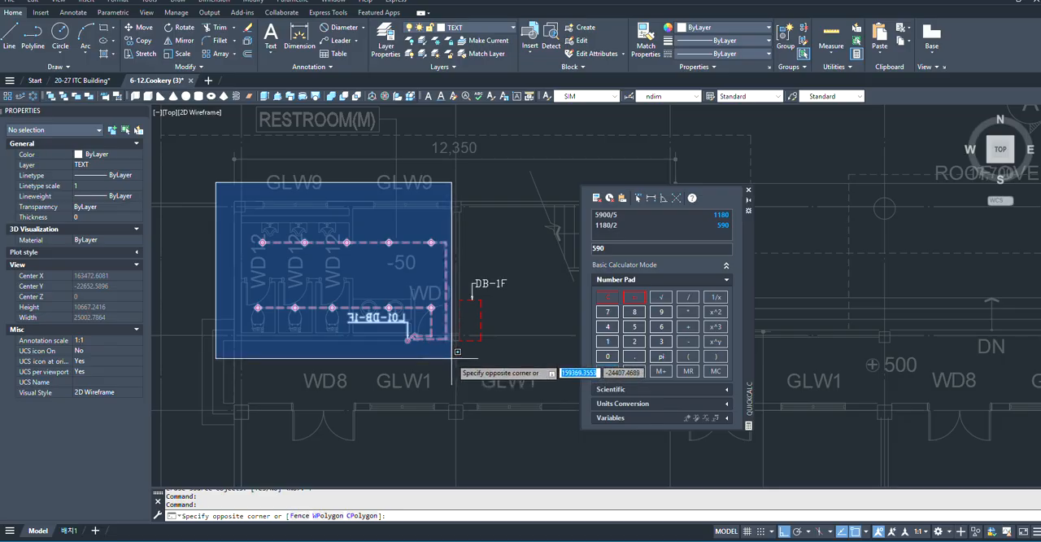
left_click(462, 363)
- Examine the rest of the Cookery 1st floor plan, including RESTROOM(W) and the practice rooms, and the adjacent 2nd floor plan
scroll(456, 324, "down", 4)
scroll(349, 333, "up", 3)
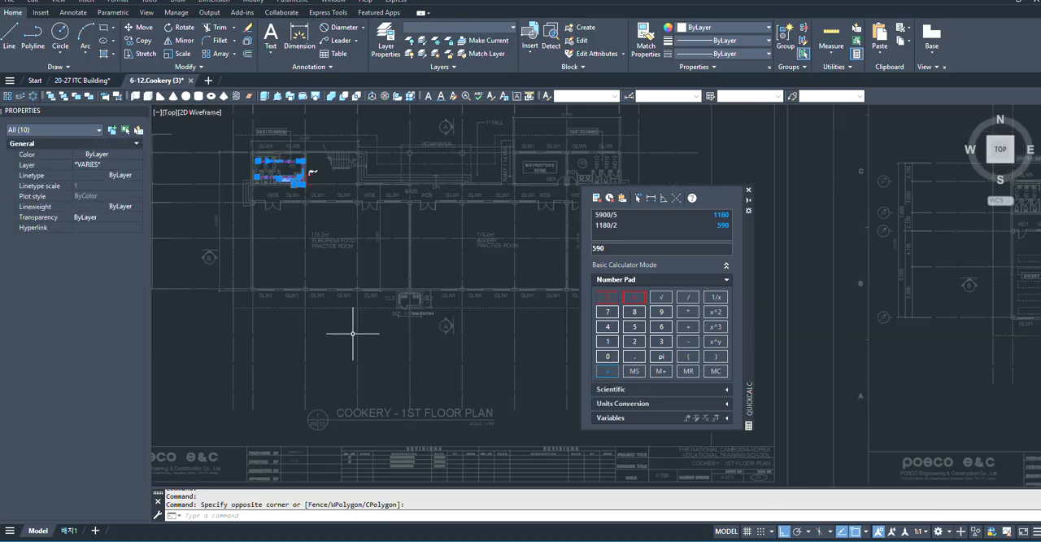
scroll(284, 225, "down", 3)
scroll(419, 396, "up", 4)
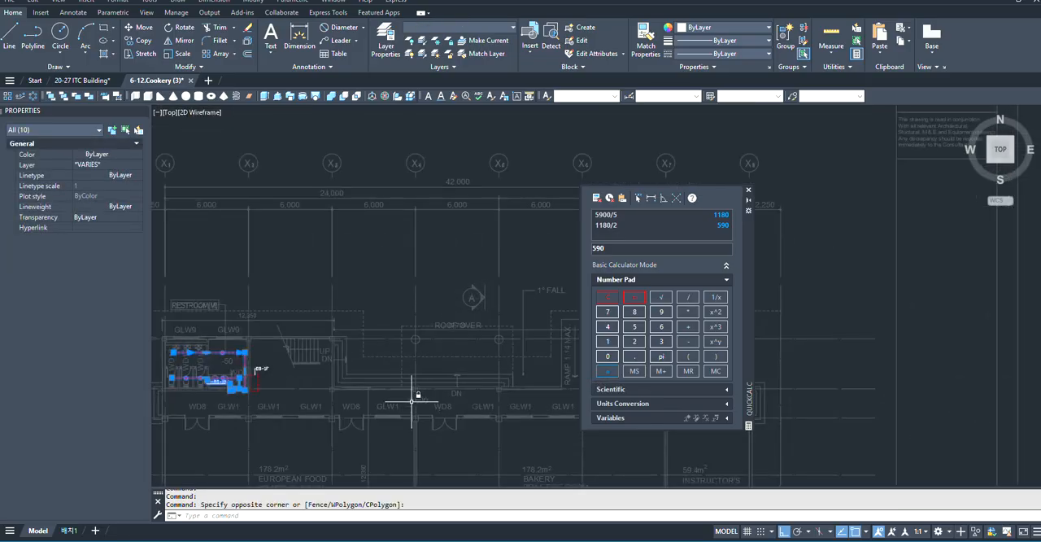
scroll(413, 382, "up", 4)
scroll(423, 418, "down", 6)
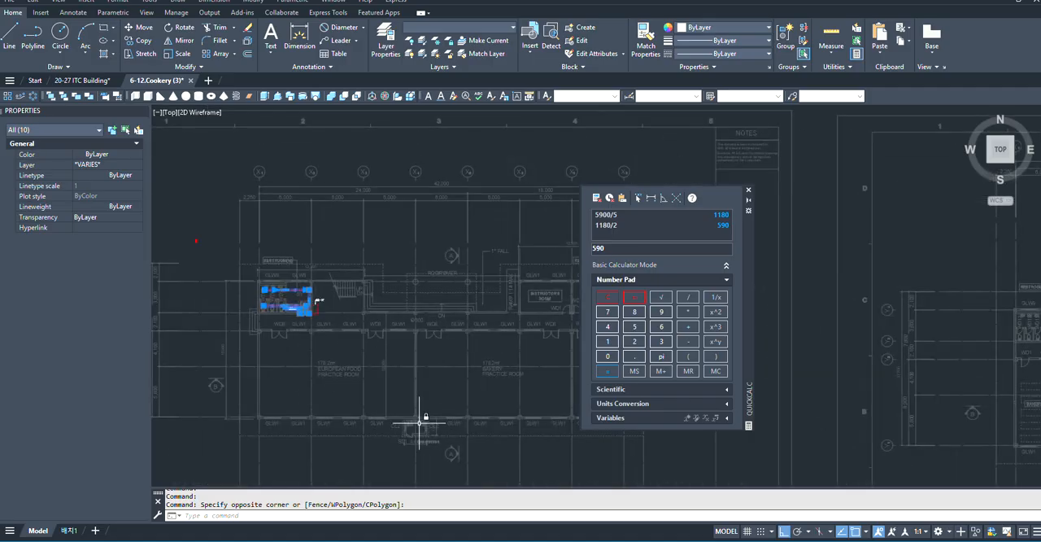
scroll(422, 348, "up", 2)
scroll(423, 347, "down", 4)
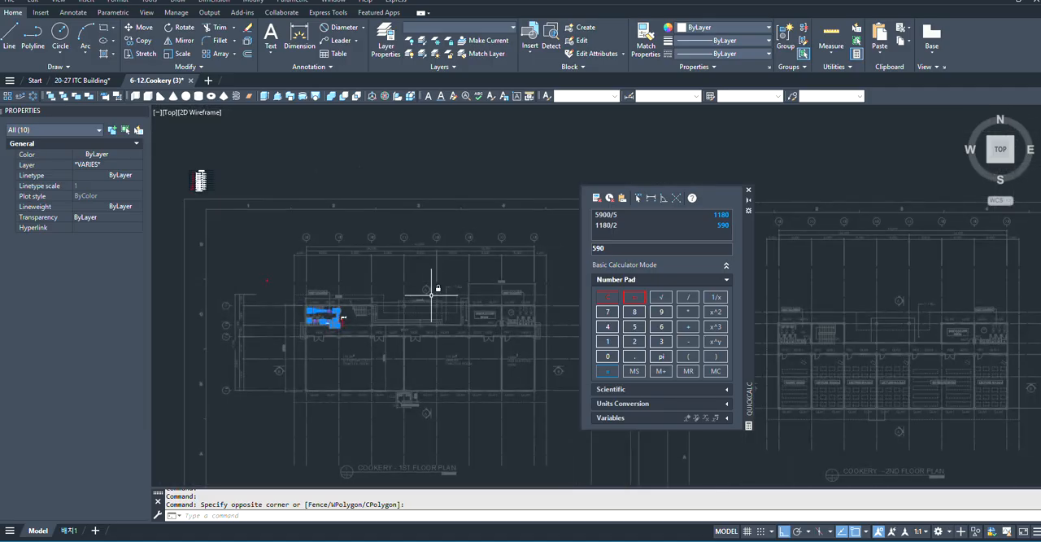
scroll(464, 333, "up", 2)
scroll(411, 449, "up", 3)
scroll(448, 298, "down", 5)
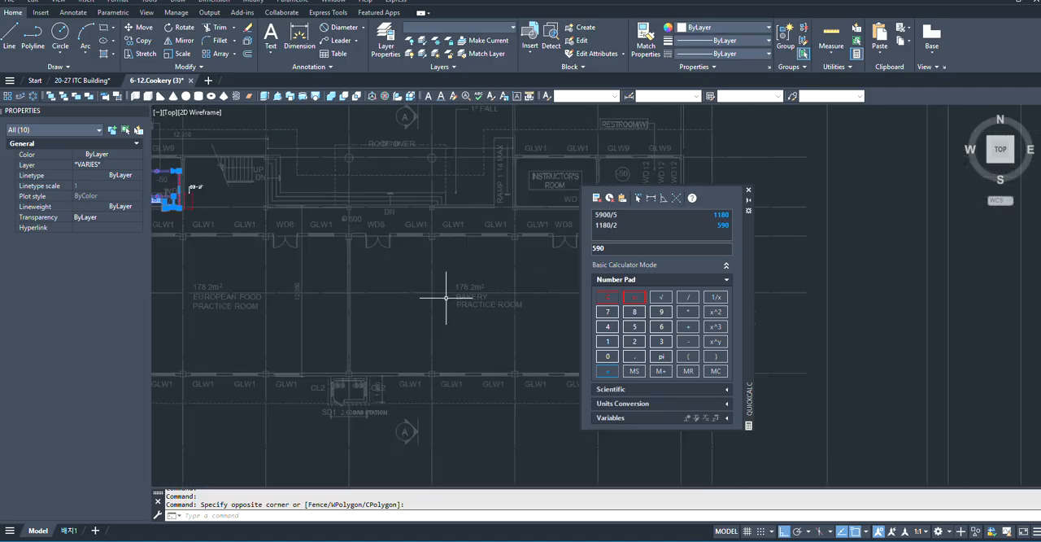
scroll(488, 352, "up", 5)
scroll(266, 372, "down", 4)
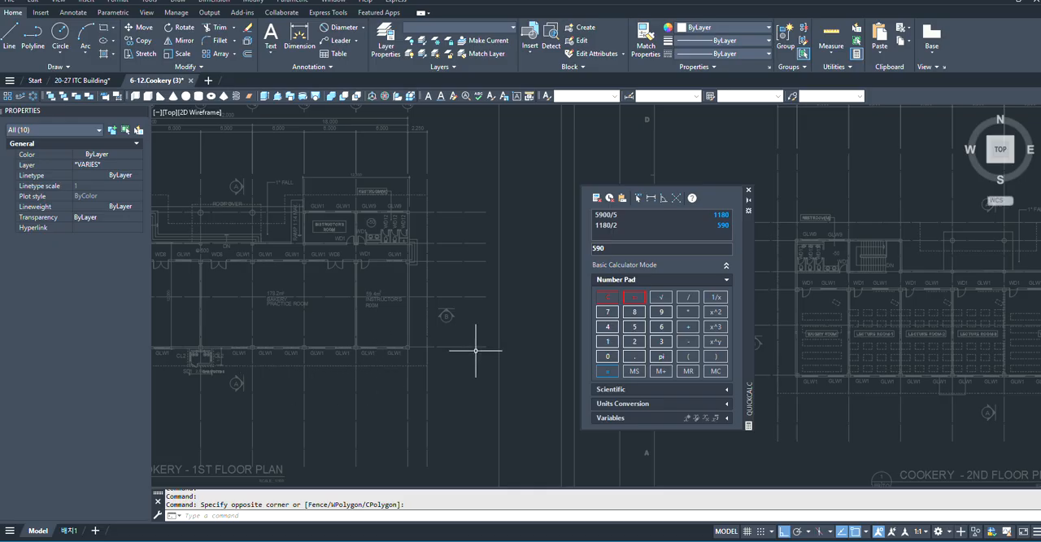
scroll(476, 350, "down", 4)
scroll(316, 337, "up", 4)
scroll(444, 325, "down", 4)
scroll(443, 352, "up", 4)
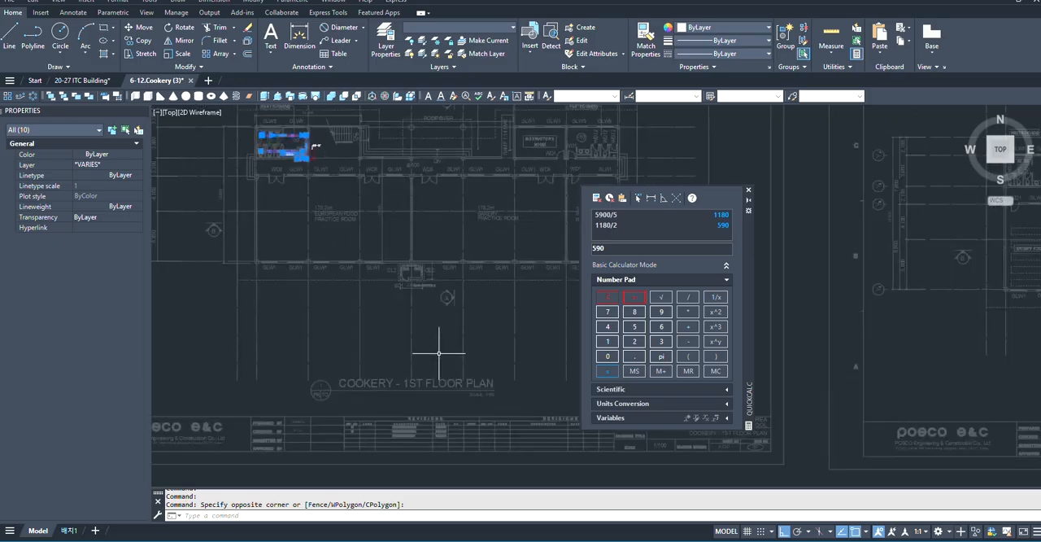
- Try to mirror the selected RESTROOM(M) lighting across a vertical line near the middle of the 1st floor plan
scroll(409, 341, "up", 3)
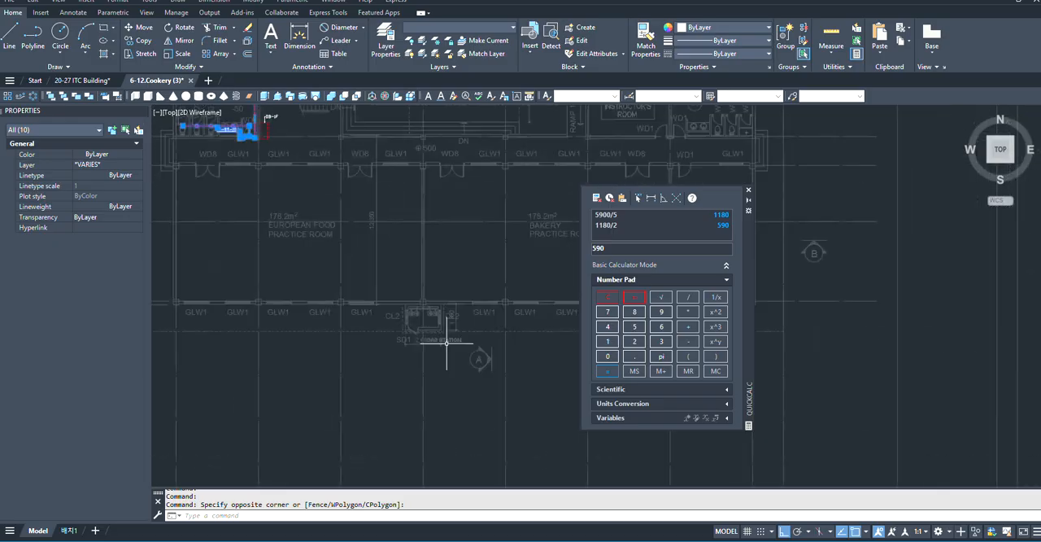
scroll(431, 317, "down", 2)
scroll(416, 244, "up", 3)
middle_click_drag(414, 206, 424, 231)
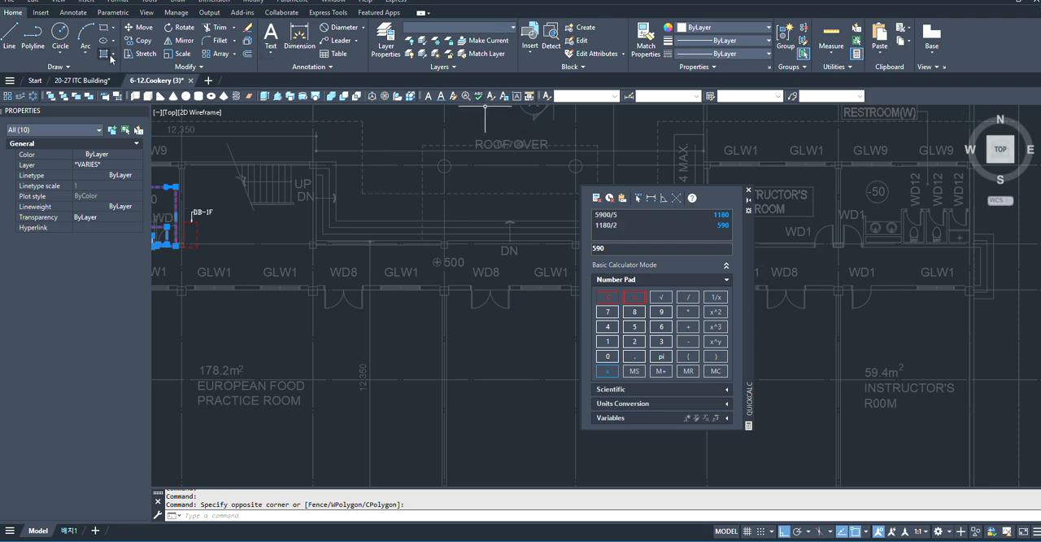
left_click(179, 40)
scroll(382, 240, "up", 4)
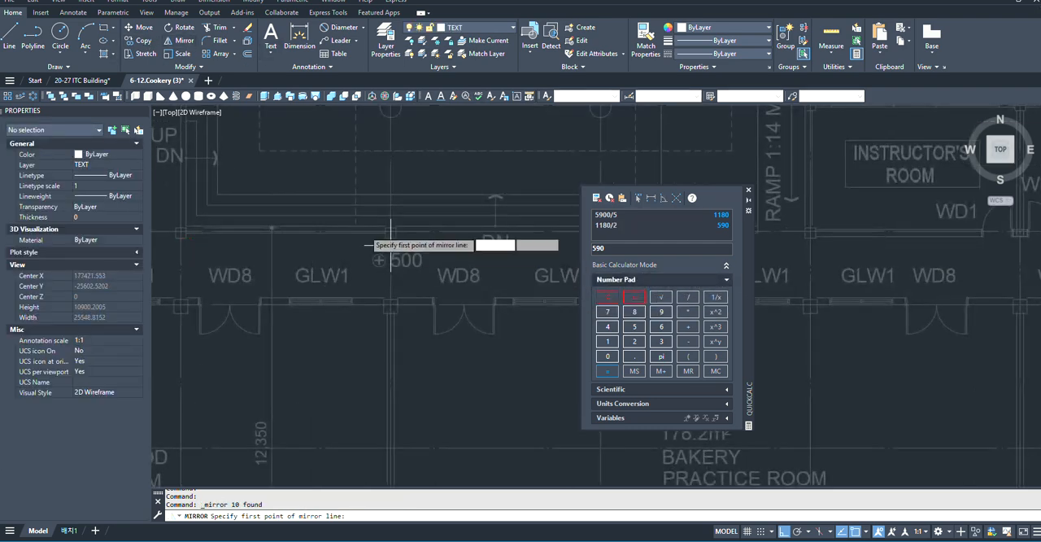
left_click(453, 266)
scroll(453, 267, "down", 4)
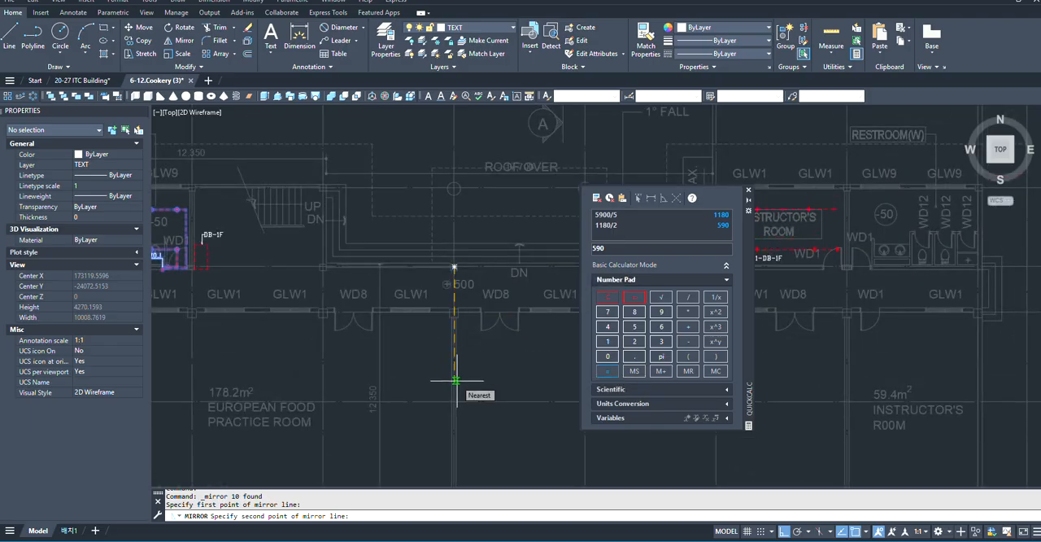
key("Escape")
scroll(401, 271, "down", 6)
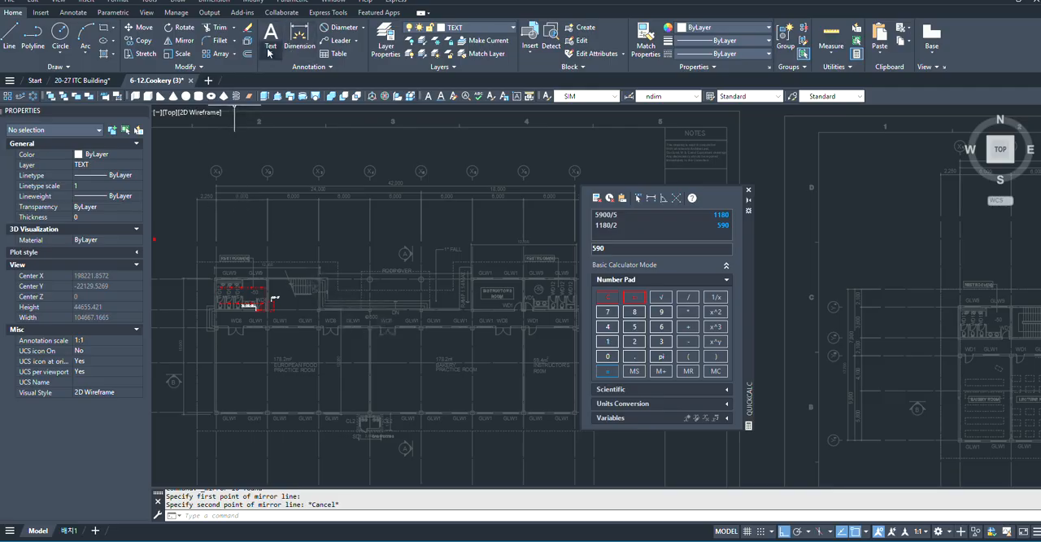
scroll(387, 147, "up", 2)
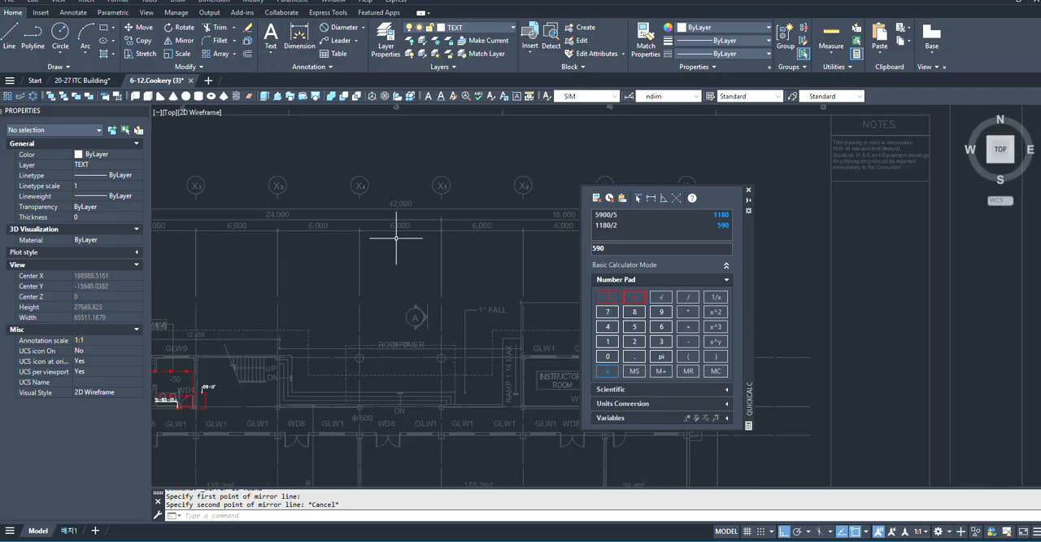
scroll(435, 187, "down", 2)
scroll(297, 301, "up", 4)
scroll(328, 258, "down", 2)
scroll(204, 321, "up", 3)
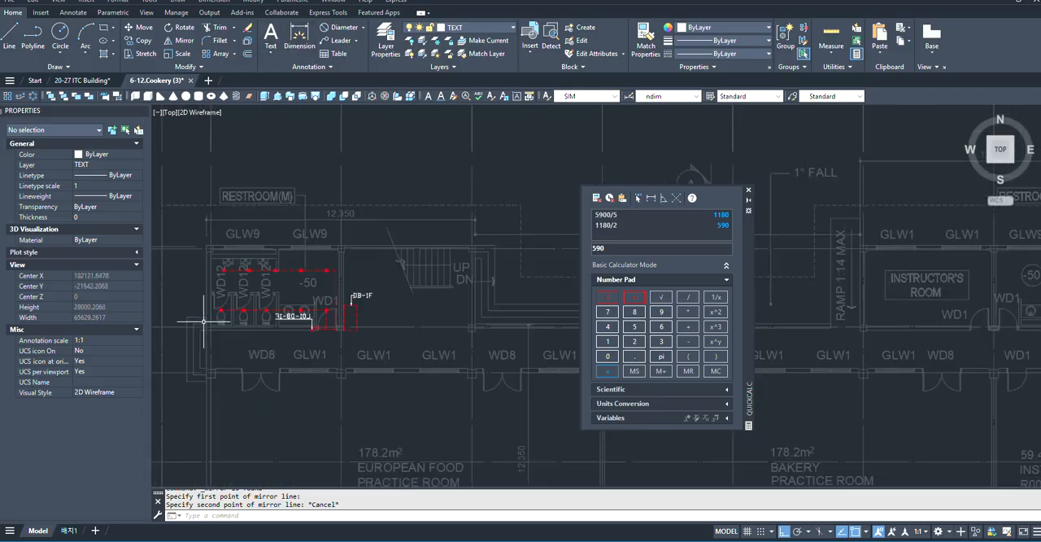
scroll(441, 281, "down", 1)
left_click(226, 208)
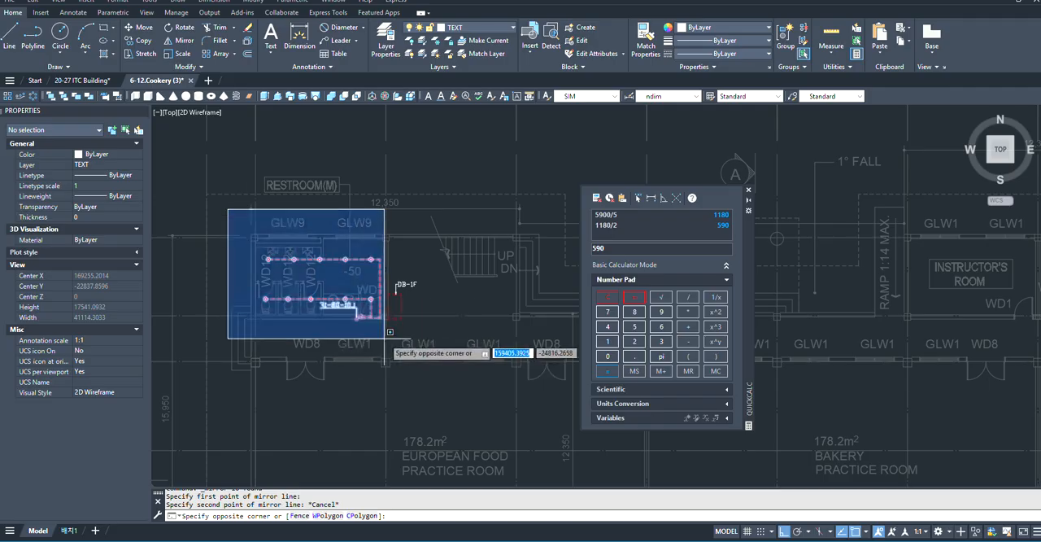
left_click(383, 337)
scroll(384, 333, "down", 4)
scroll(383, 335, "down", 3)
scroll(499, 354, "up", 1)
scroll(381, 323, "up", 2)
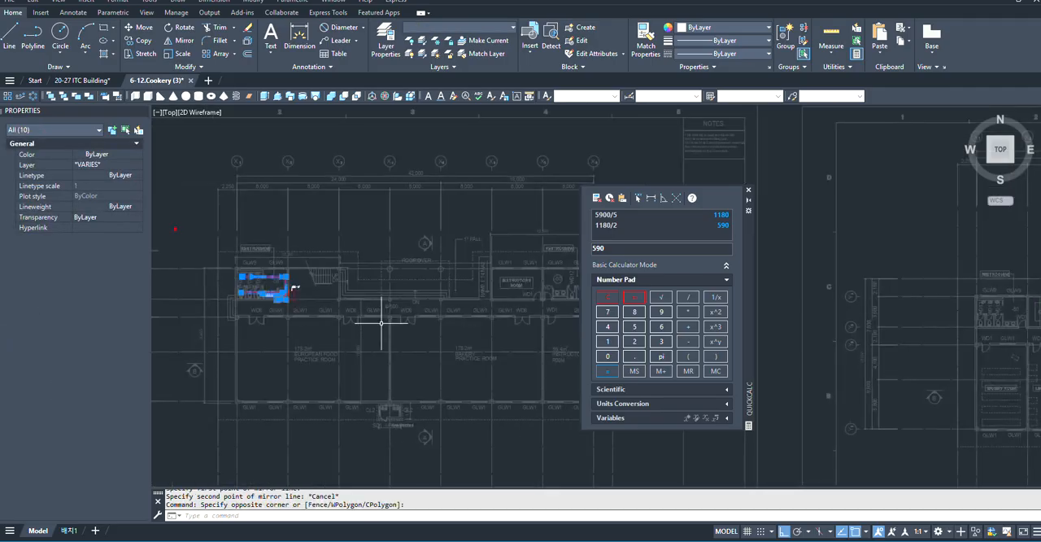
scroll(396, 315, "up", 3)
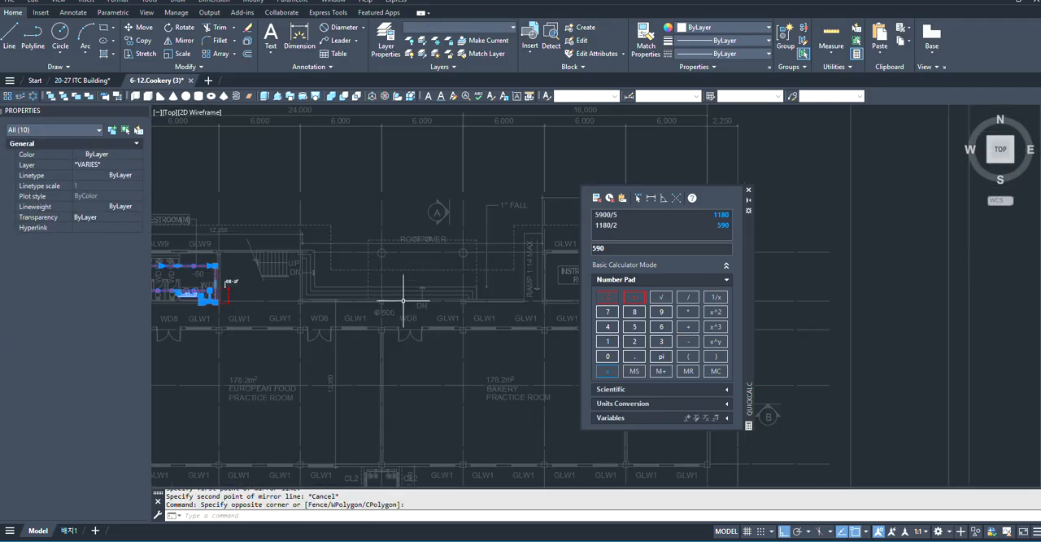
scroll(403, 300, "down", 3)
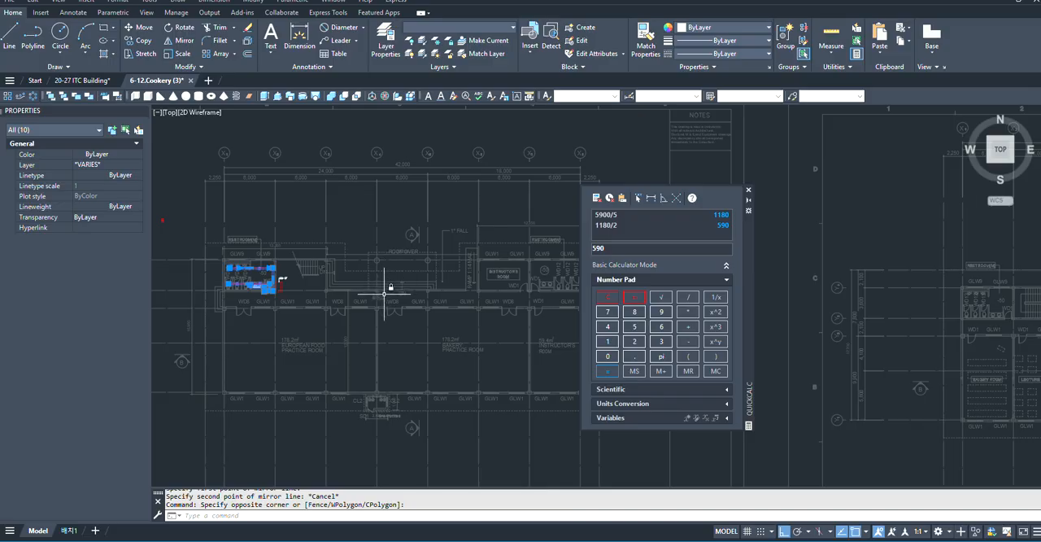
scroll(328, 292, "up", 4)
key("Escape")
scroll(430, 217, "down", 3)
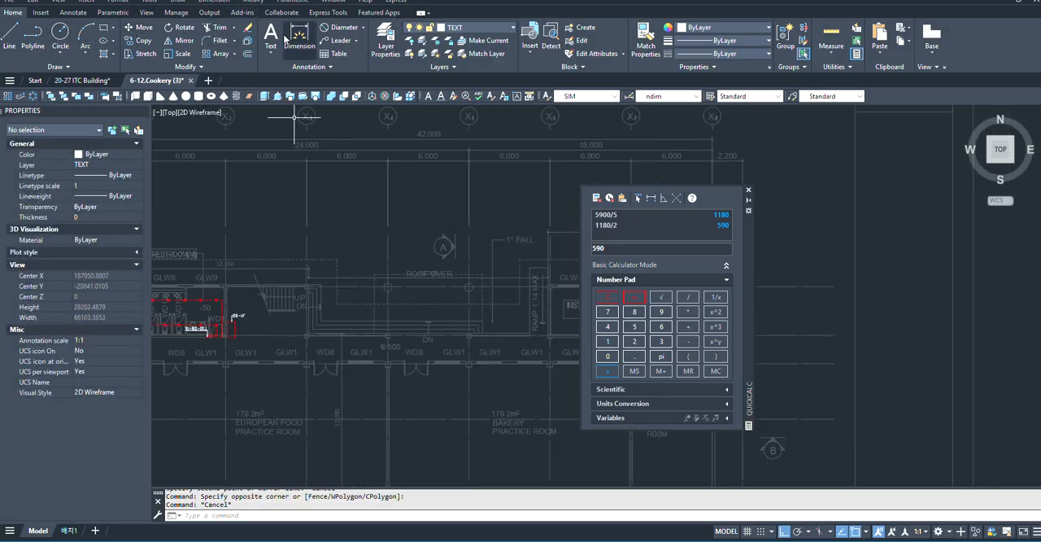
left_click(300, 36)
scroll(361, 244, "down", 6)
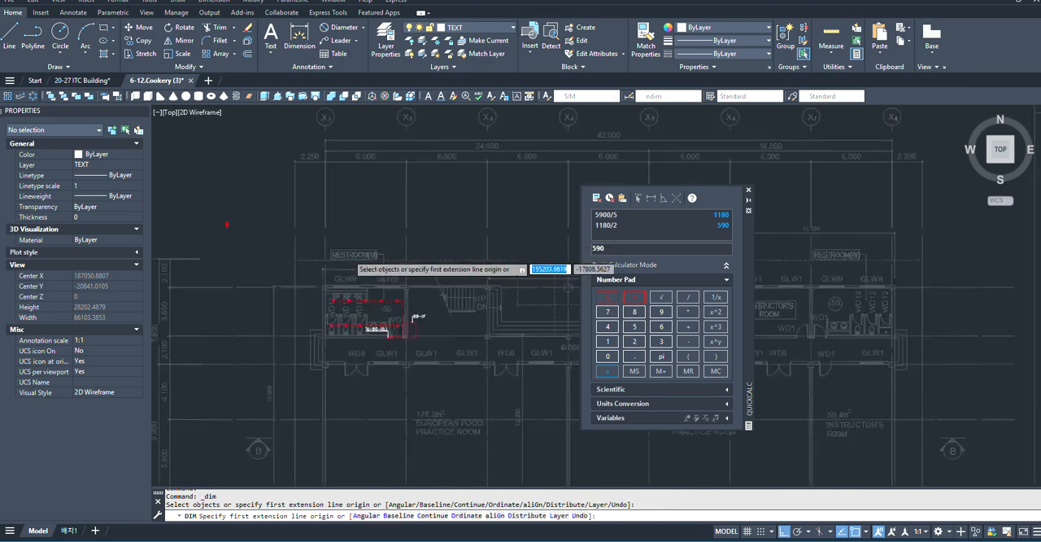
scroll(361, 241, "up", 5)
scroll(418, 290, "down", 3)
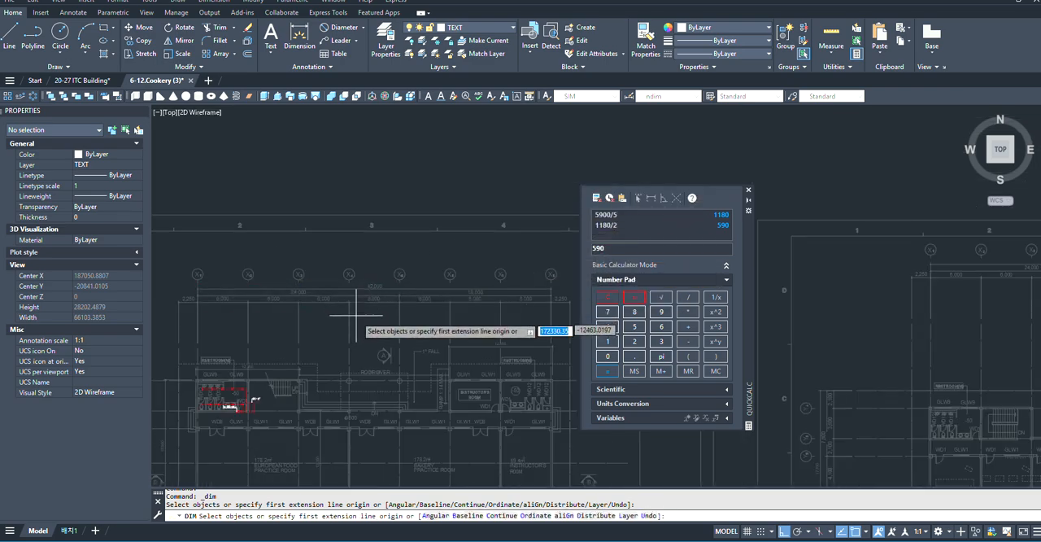
scroll(398, 294, "up", 3)
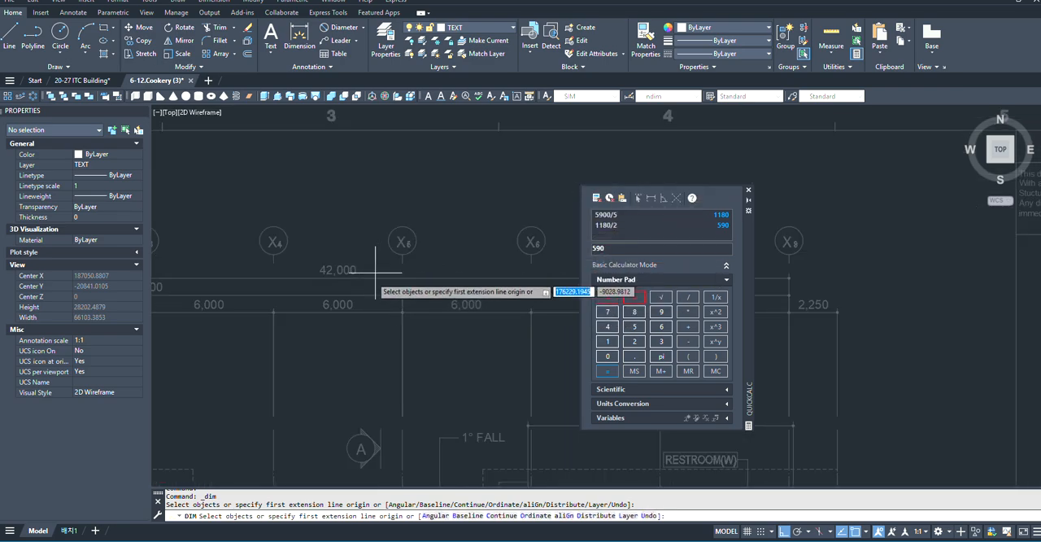
scroll(333, 284, "up", 2)
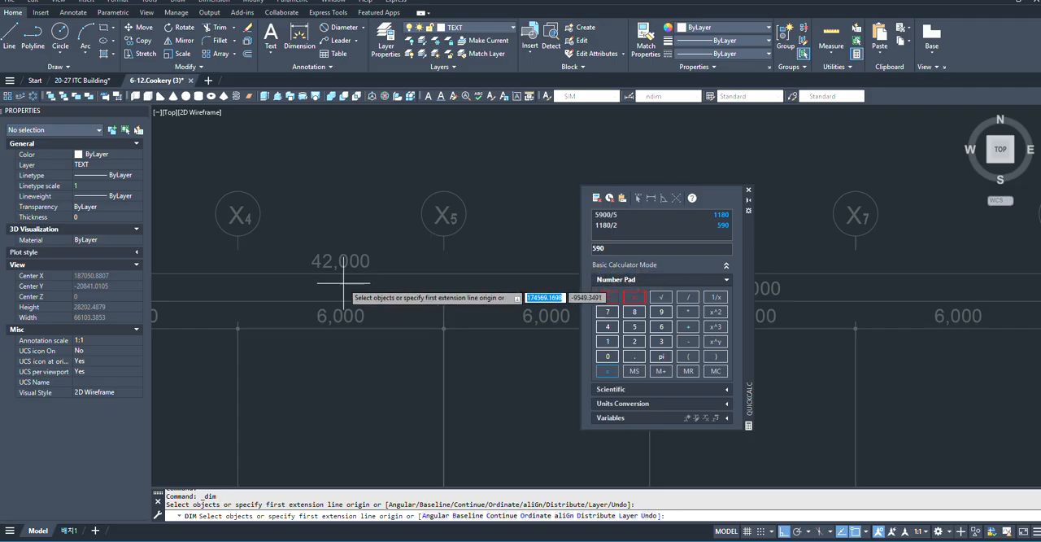
key("Escape")
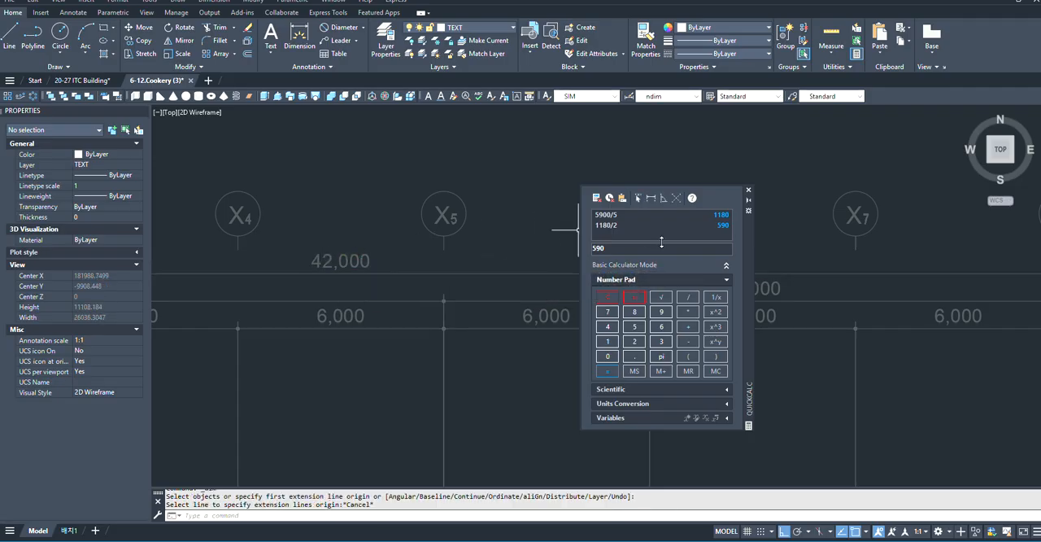
- Add a horizontal 21000 dimension from grid line X1 at RESTROOM(M) toward the plan's middle, placing its line across the practice rooms
scroll(441, 191, "down", 5)
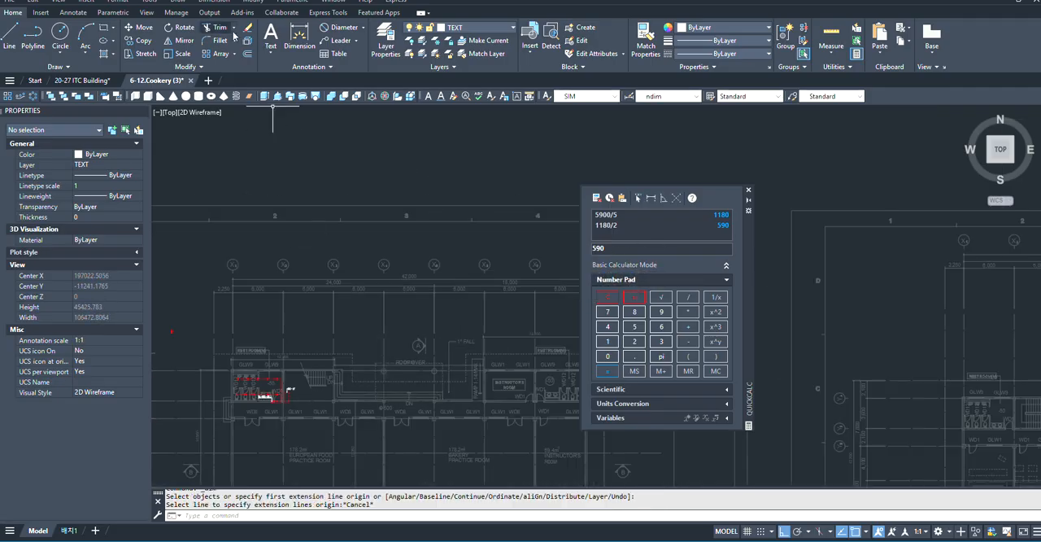
left_click(299, 36)
scroll(317, 325, "up", 5)
scroll(317, 325, "down", 4)
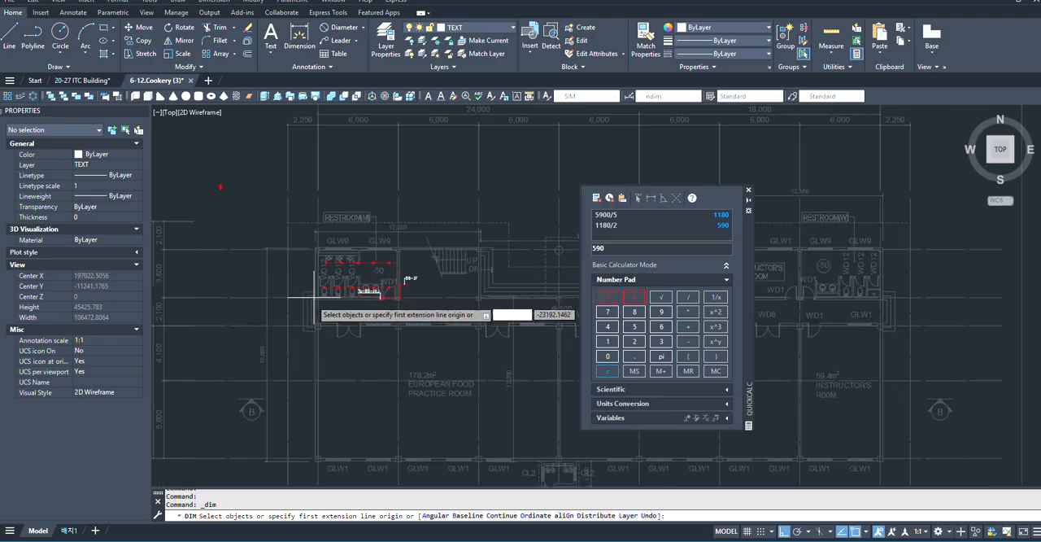
scroll(319, 310, "up", 4)
scroll(319, 309, "down", 3)
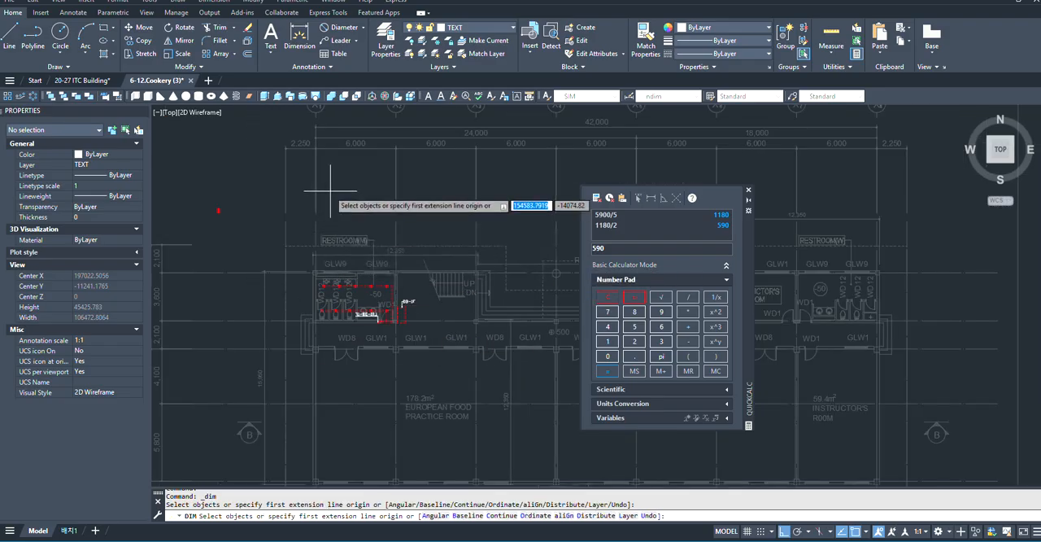
scroll(338, 154, "up", 3)
scroll(350, 350, "down", 4)
scroll(365, 349, "up", 7)
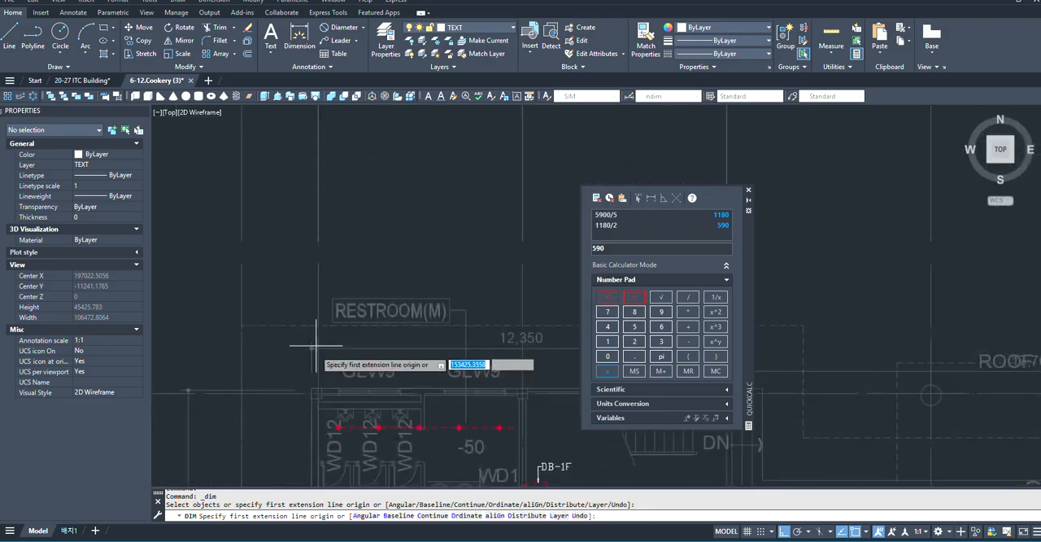
left_click(316, 359)
scroll(317, 359, "down", 5)
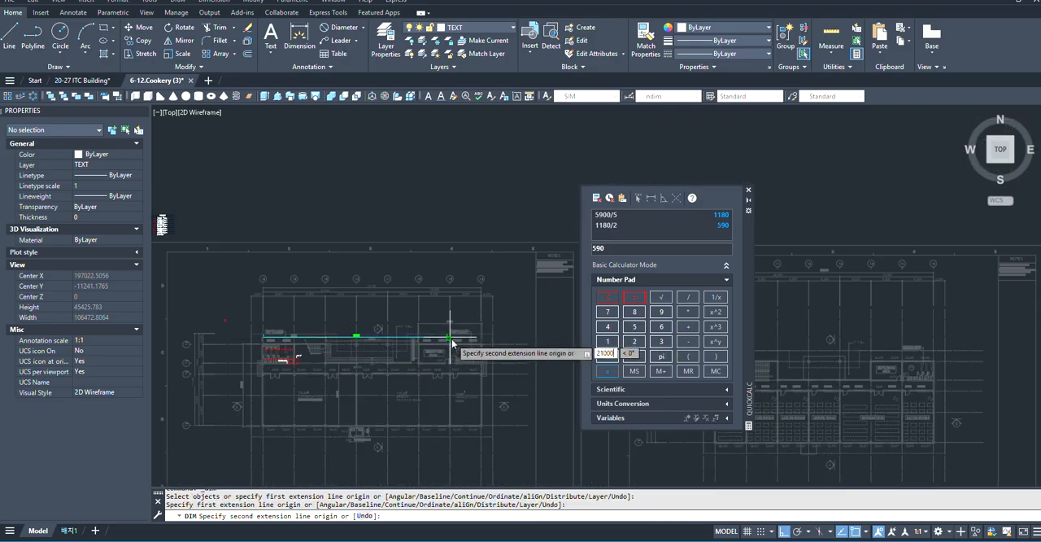
key("Return")
scroll(391, 397, "up", 5)
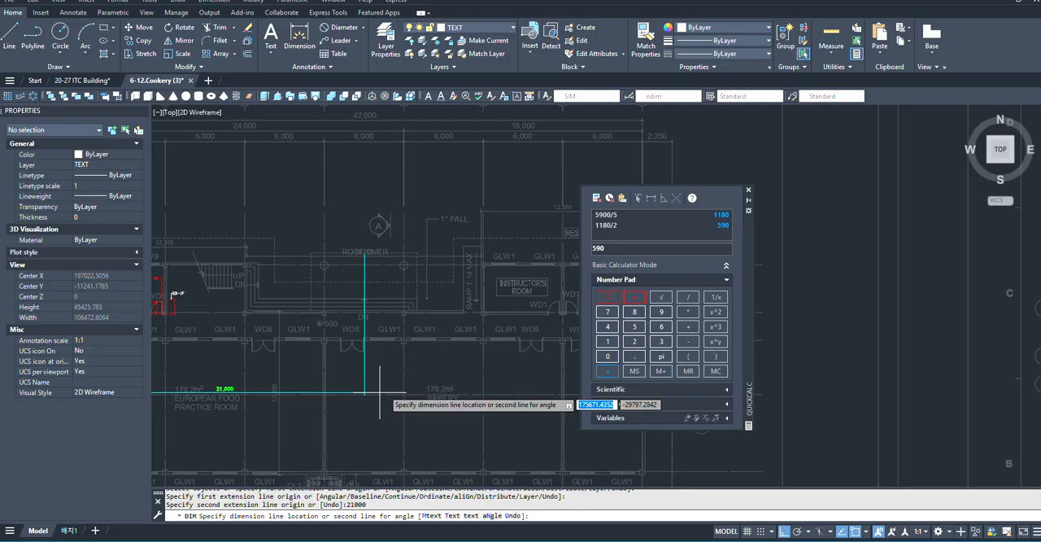
left_click(339, 415)
scroll(465, 380, "down", 4)
key("Return")
- Mirror the RESTROOM(M) downlights, wiring, switch and L01-DB-1F leader across the 21,000 dimension's far extension line, keeping the source objects
scroll(298, 351, "up", 6)
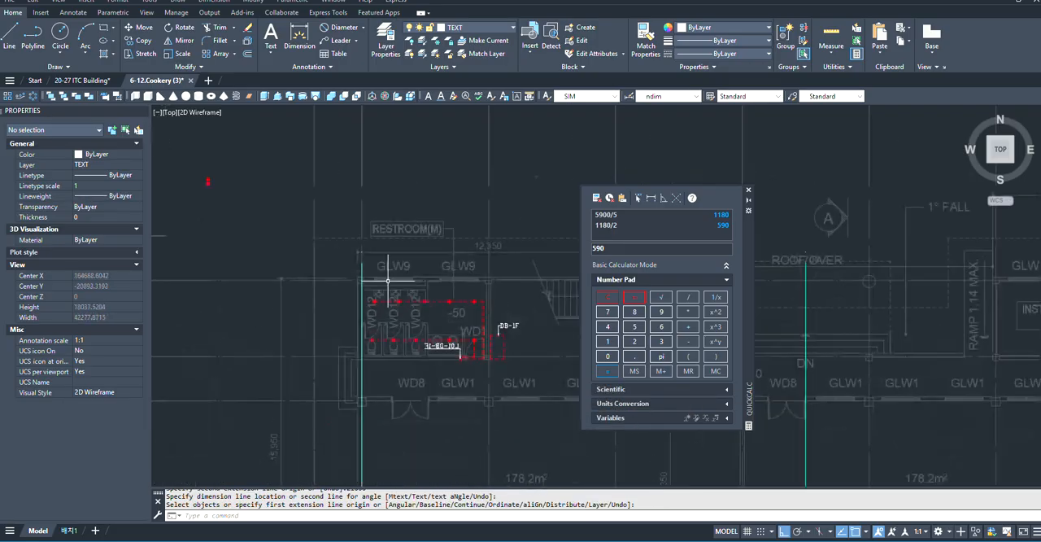
left_click(326, 248)
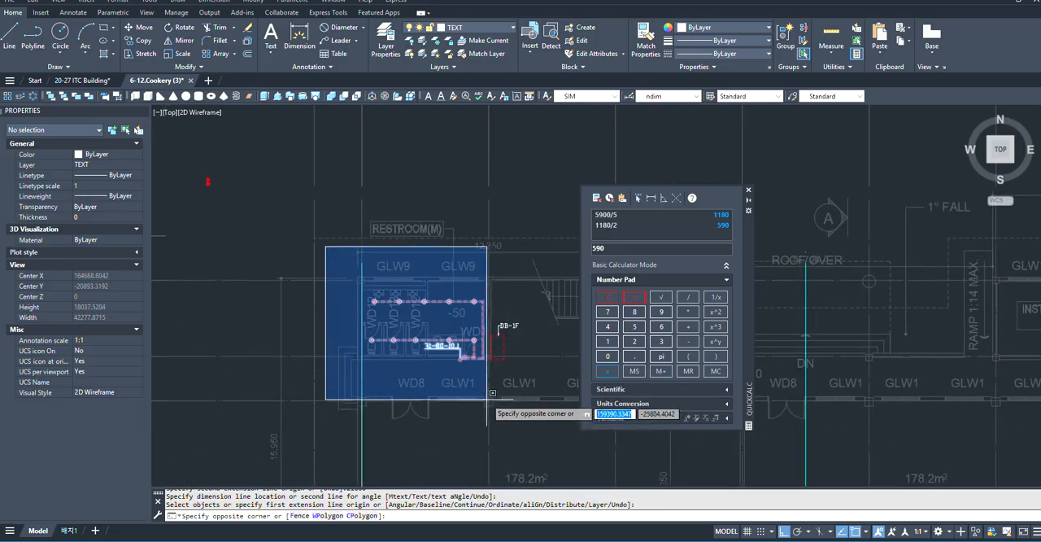
left_click(496, 419)
scroll(487, 397, "down", 2)
left_click(178, 40)
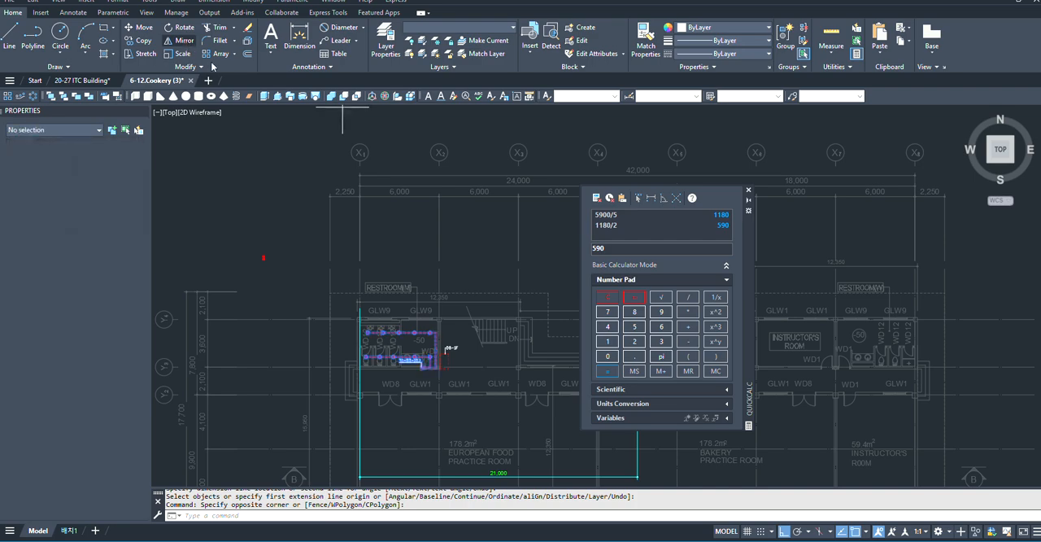
scroll(450, 357, "up", 6)
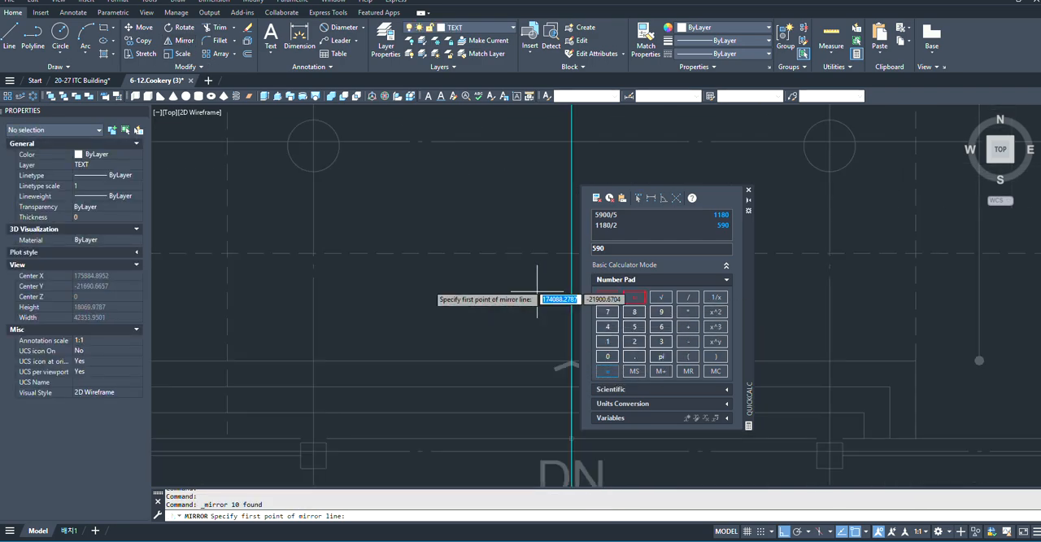
scroll(450, 358, "up", 8)
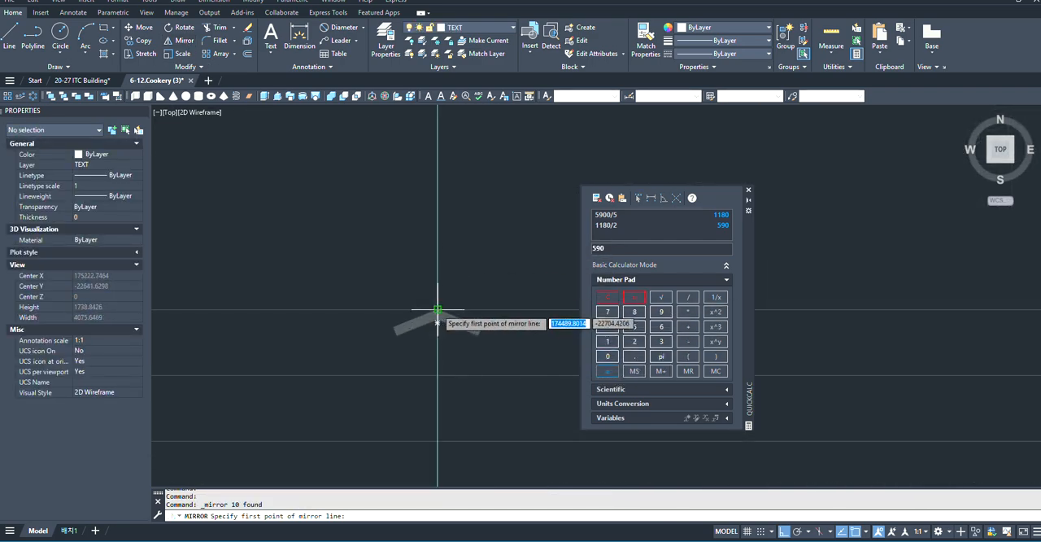
left_click(438, 308)
scroll(437, 308, "down", 8)
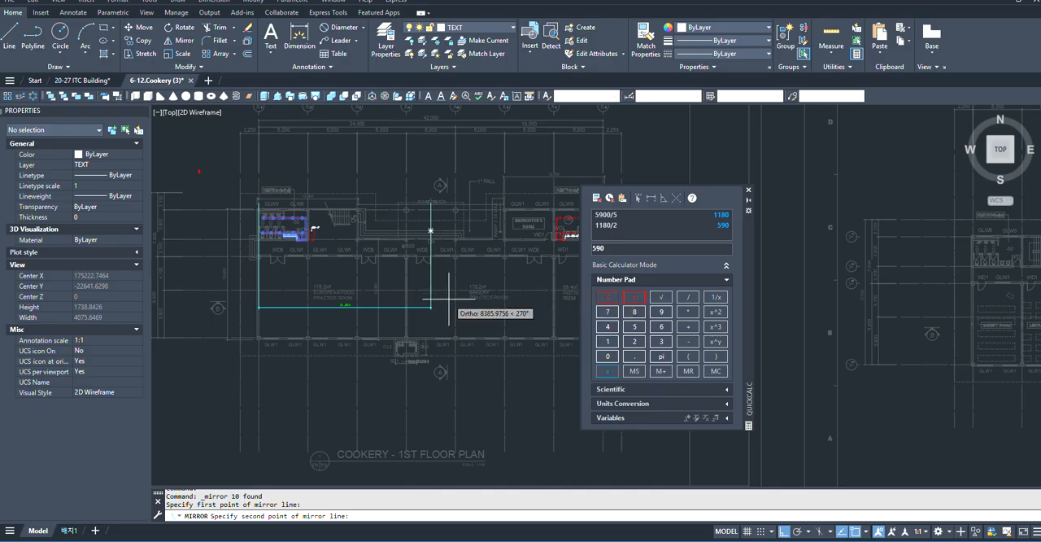
scroll(408, 349, "up", 4)
left_click(408, 349)
left_click(427, 389)
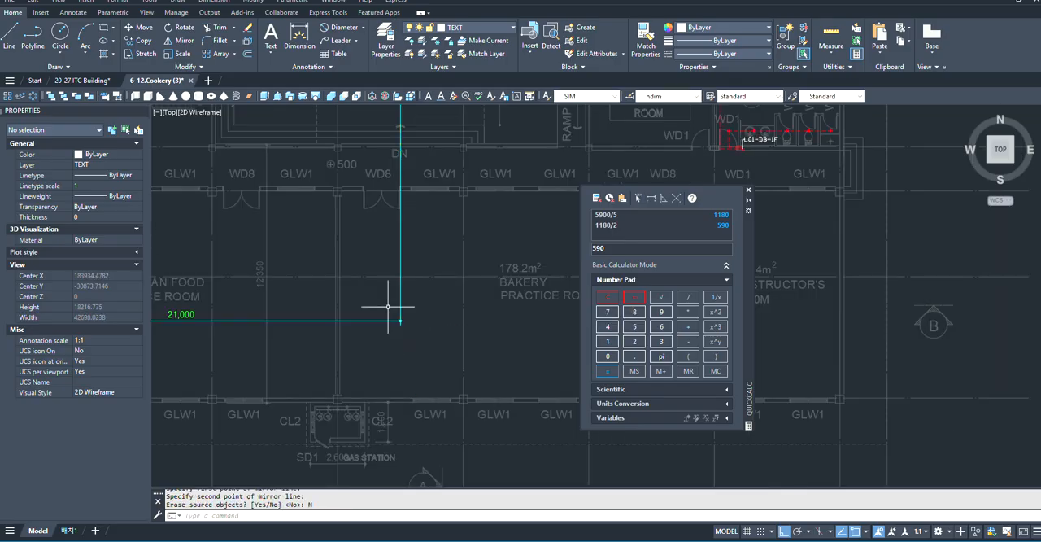
- Select the mirrored L01-DB-1F leader at the RESTROOM(W) switch
scroll(411, 325, "down", 5)
scroll(228, 272, "up", 6)
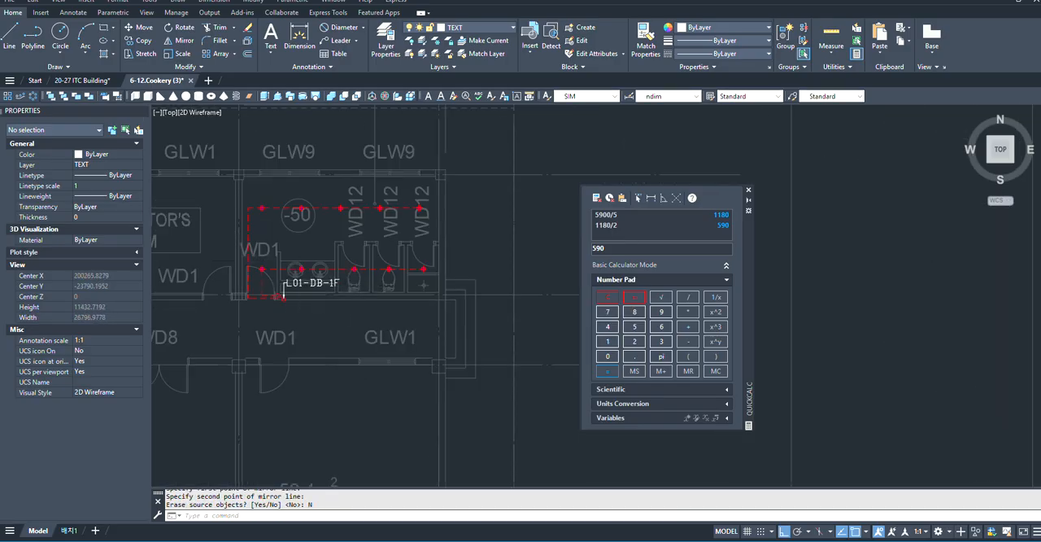
scroll(226, 274, "up", 2)
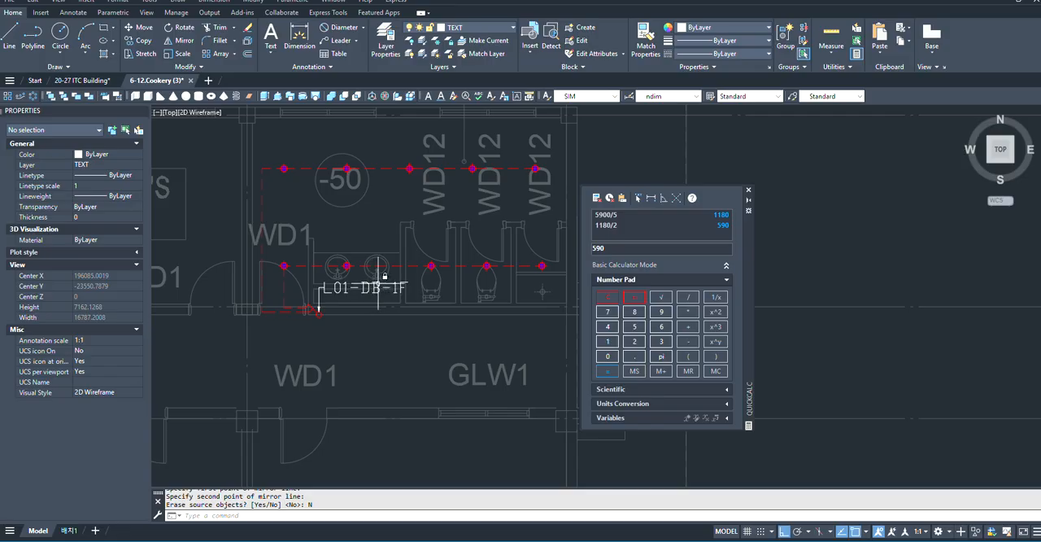
scroll(378, 287, "down", 3)
scroll(362, 317, "up", 7)
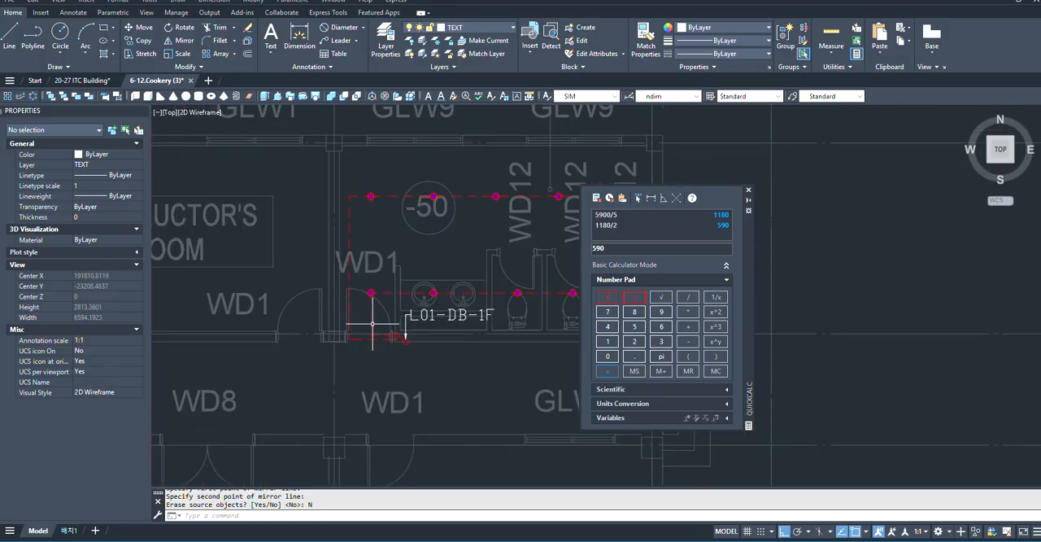
scroll(461, 313, "up", 4)
left_click(470, 294)
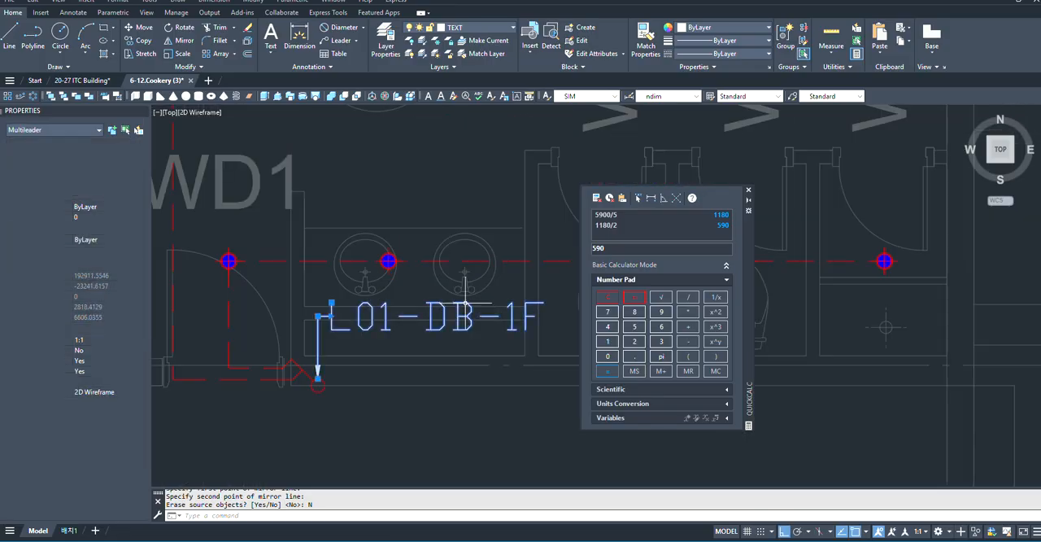
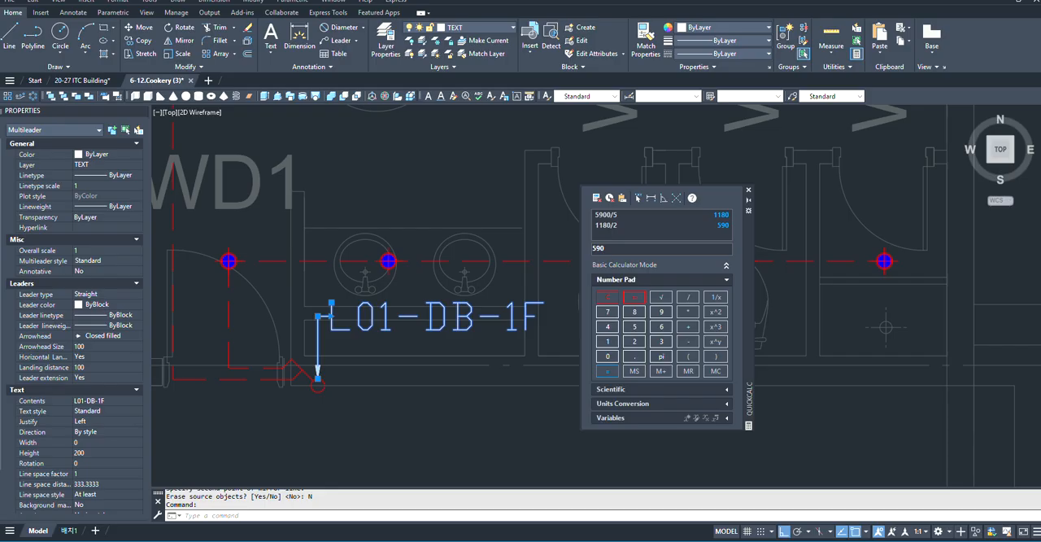
- Change the circuit text of the mirrored RESTROOM(W) leader to L02-DB-1F
double_click(478, 313)
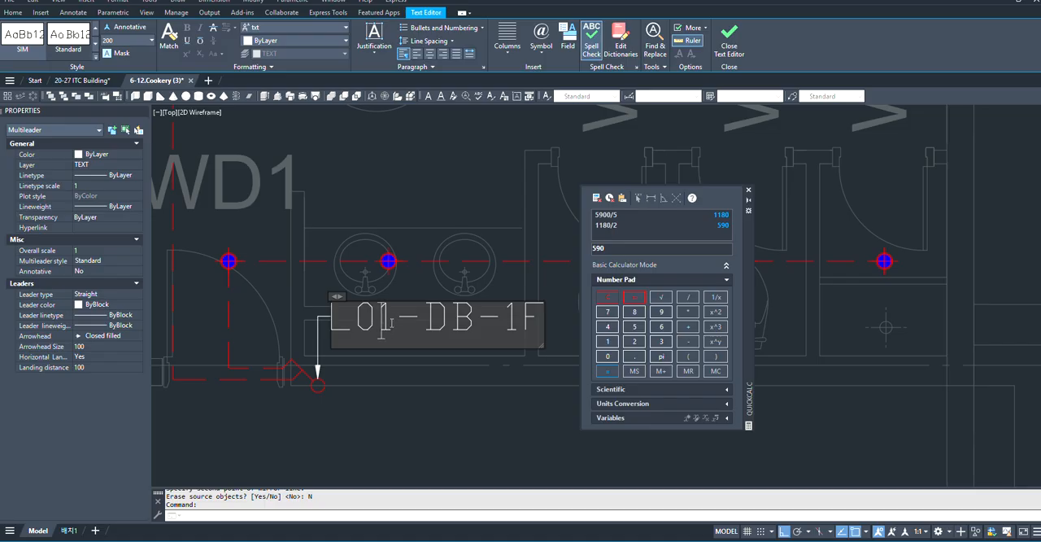
key("BackSpace")
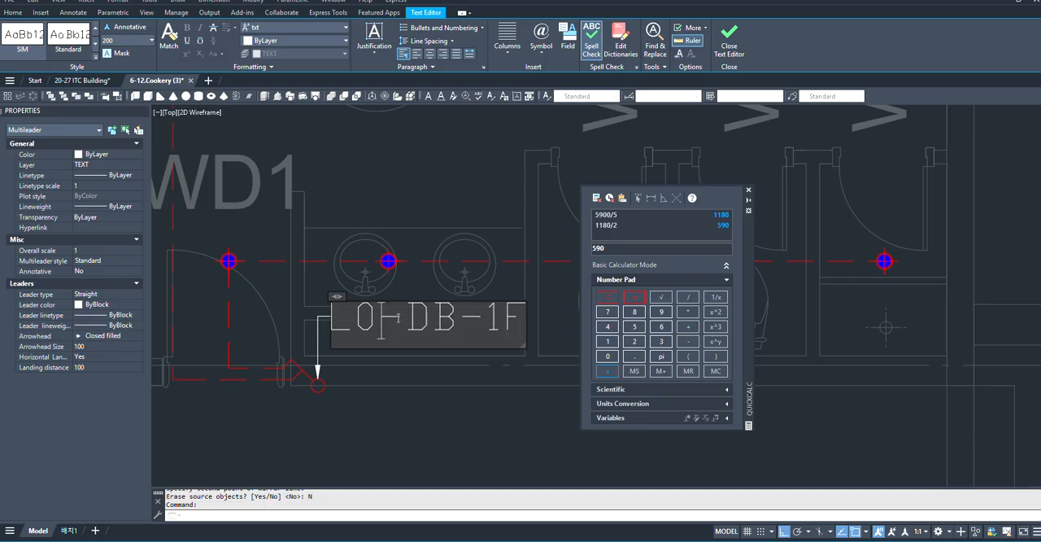
type("2")
key("ctrl+Return")
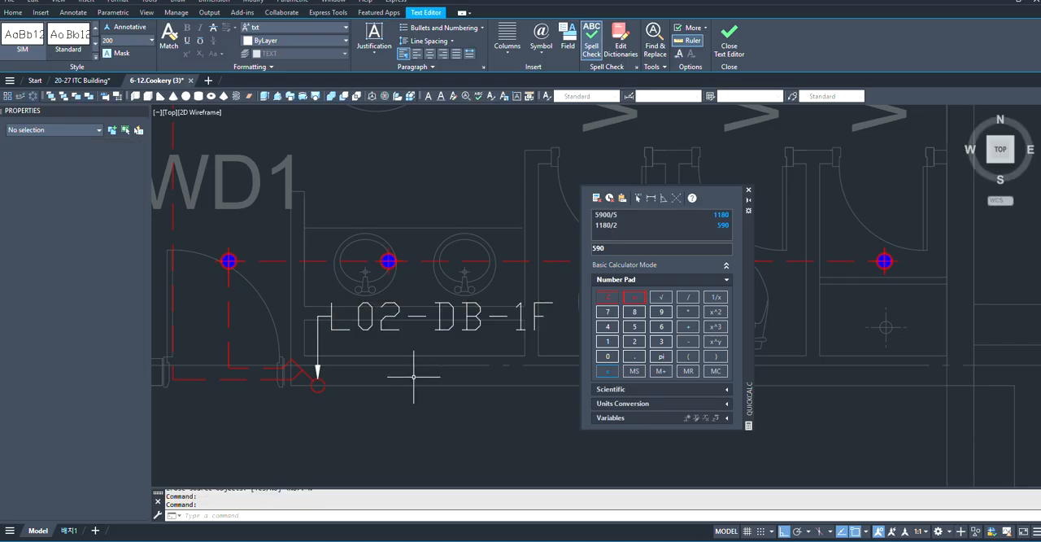
- Examine the 1st floor plan around RESTROOM(W) and the adjoining INSTRUCTOR'S ROOM, comparing it with the whole floor layout
scroll(512, 223, "down", 5)
scroll(520, 228, "up", 3)
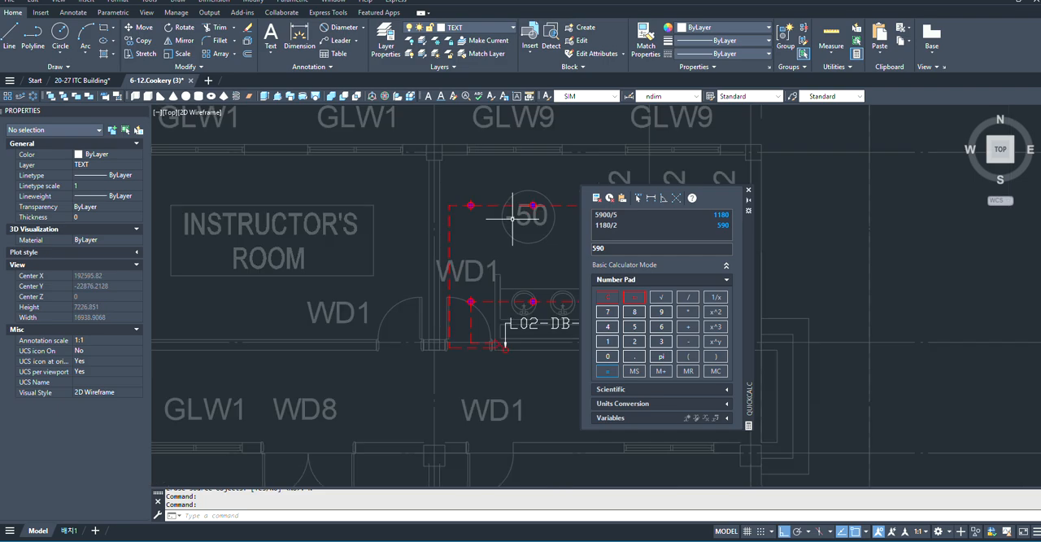
scroll(512, 218, "down", 5)
scroll(338, 302, "down", 3)
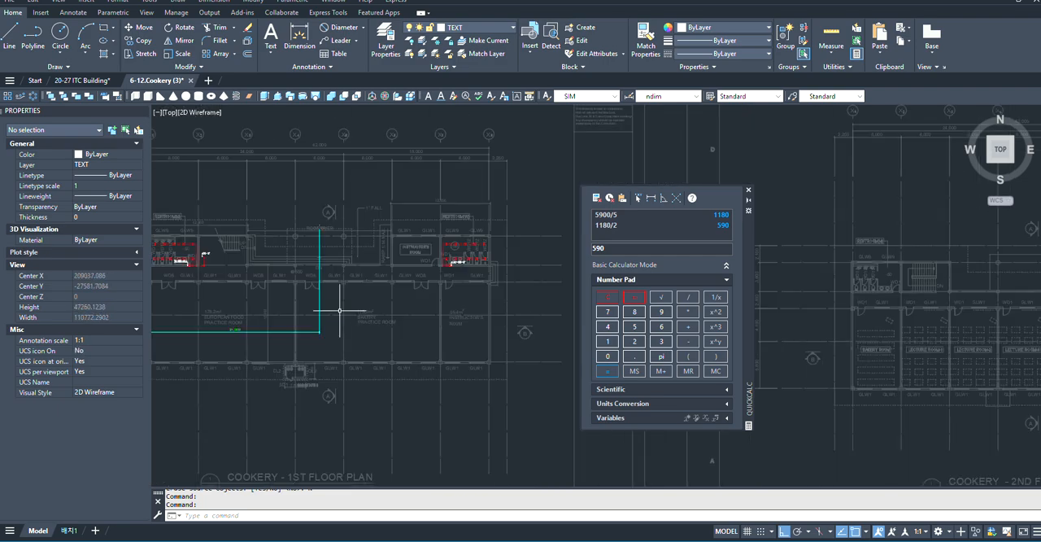
scroll(398, 332, "down", 4)
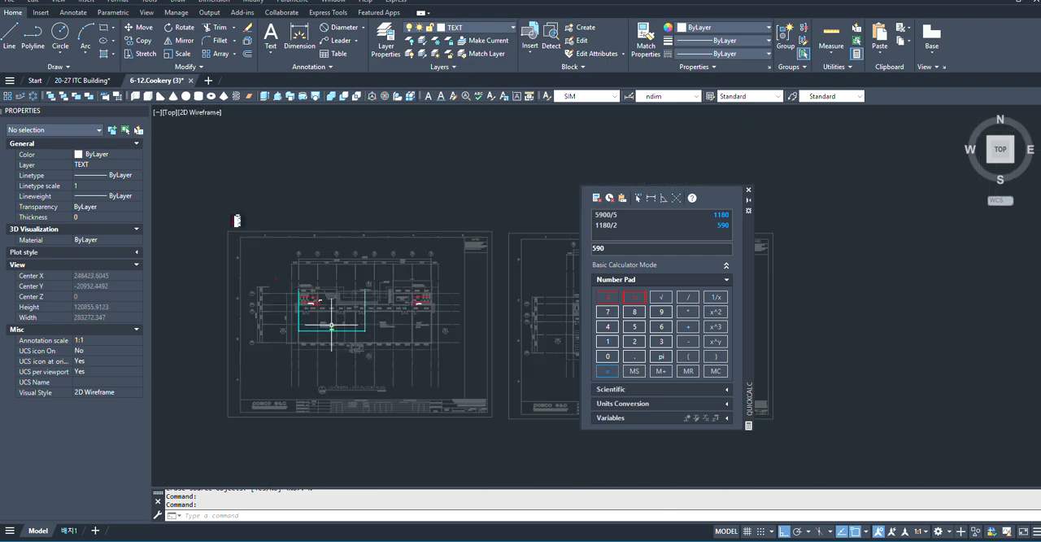
scroll(309, 300, "up", 6)
scroll(372, 337, "down", 2)
scroll(401, 306, "up", 4)
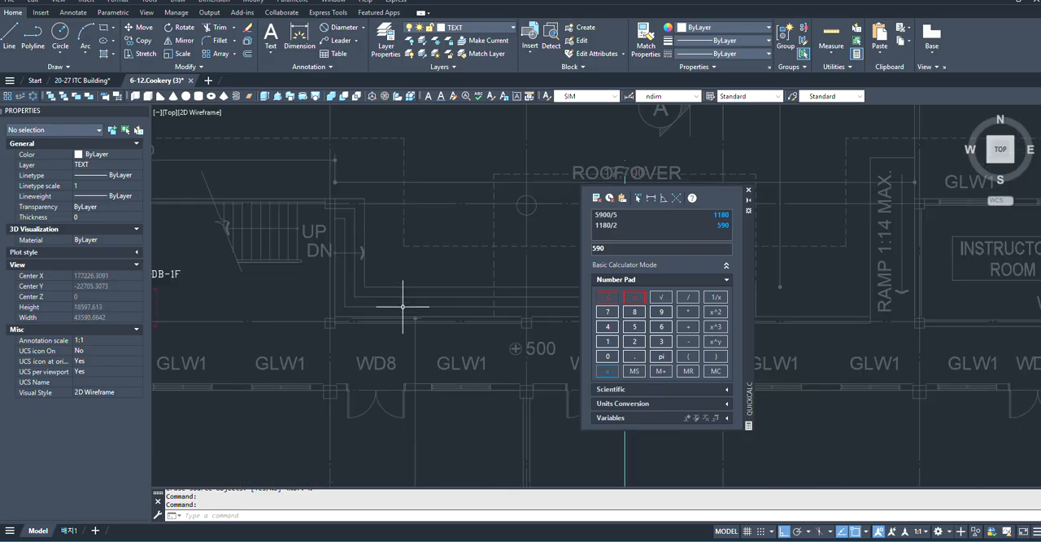
scroll(402, 306, "down", 6)
scroll(376, 302, "up", 6)
scroll(248, 246, "down", 8)
scroll(410, 250, "up", 2)
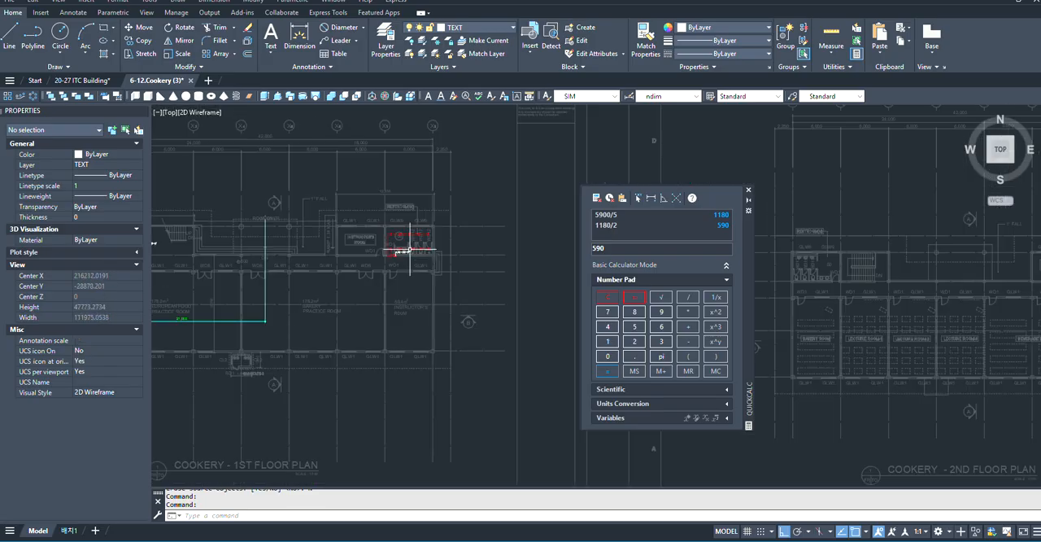
scroll(313, 235, "up", 8)
scroll(360, 235, "down", 4)
scroll(447, 302, "up", 5)
scroll(377, 278, "down", 5)
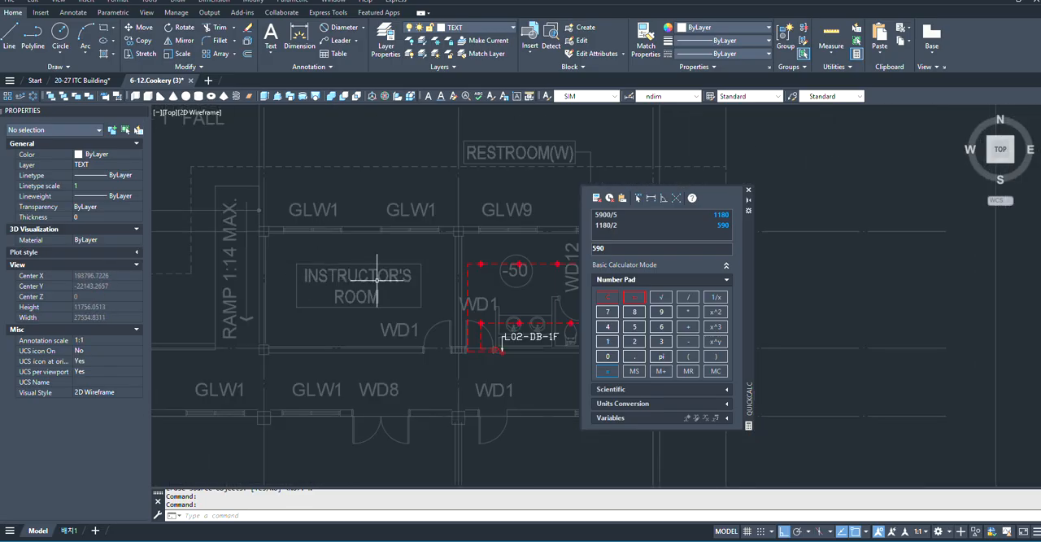
scroll(318, 249, "up", 6)
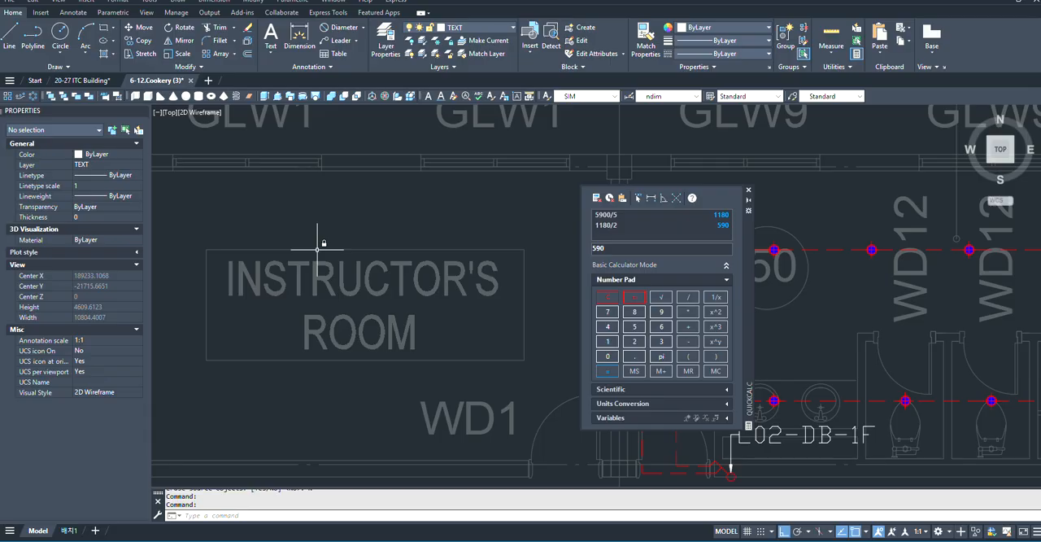
scroll(317, 243, "down", 6)
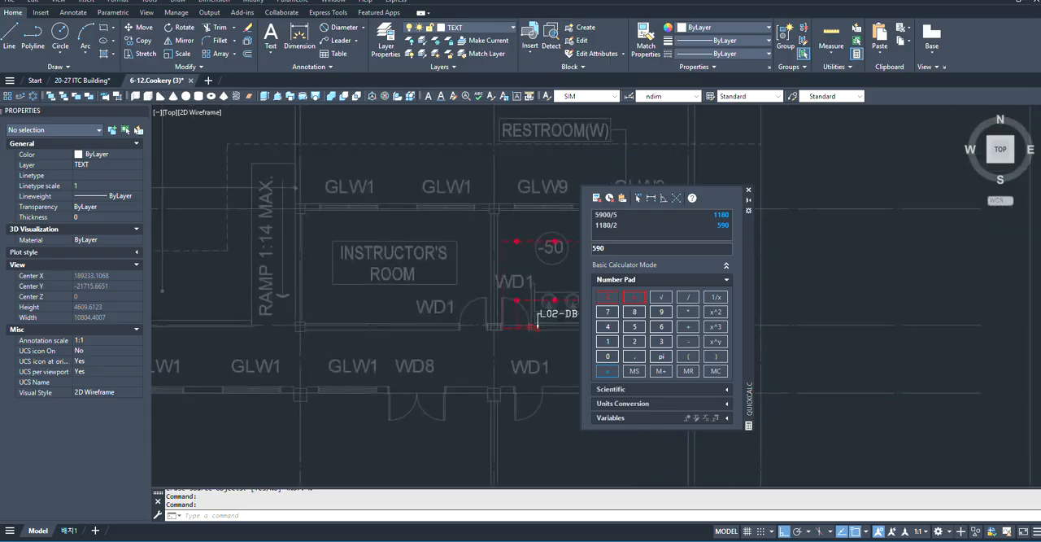
scroll(429, 232, "up", 6)
scroll(399, 257, "down", 3)
scroll(411, 256, "up", 6)
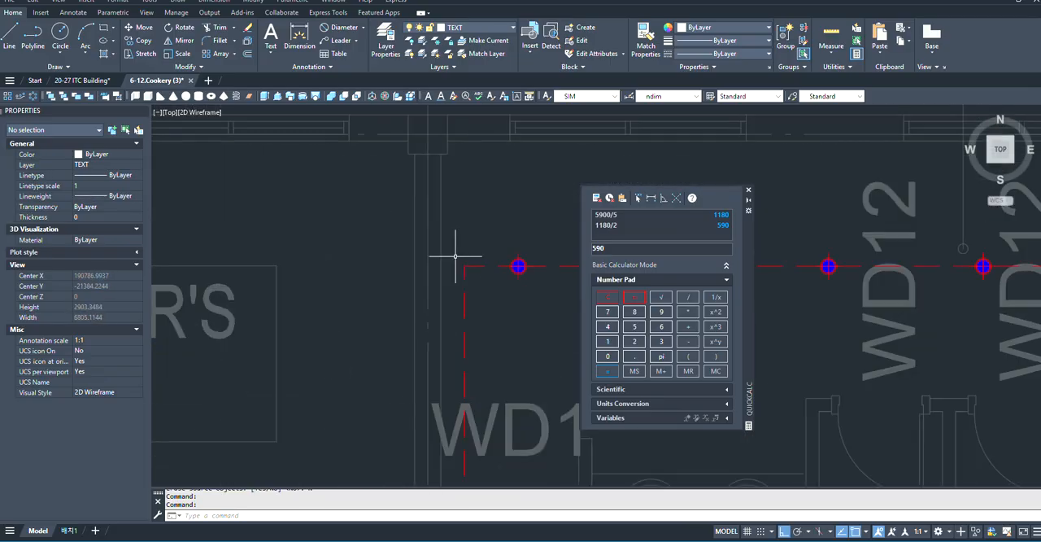
scroll(521, 247, "down", 4)
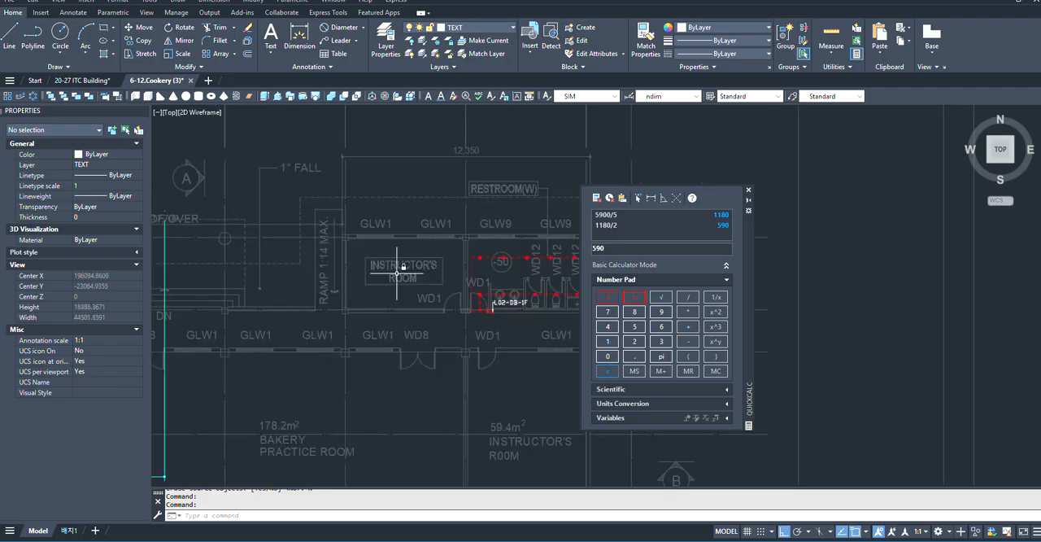
scroll(455, 293, "up", 4)
scroll(441, 271, "down", 14)
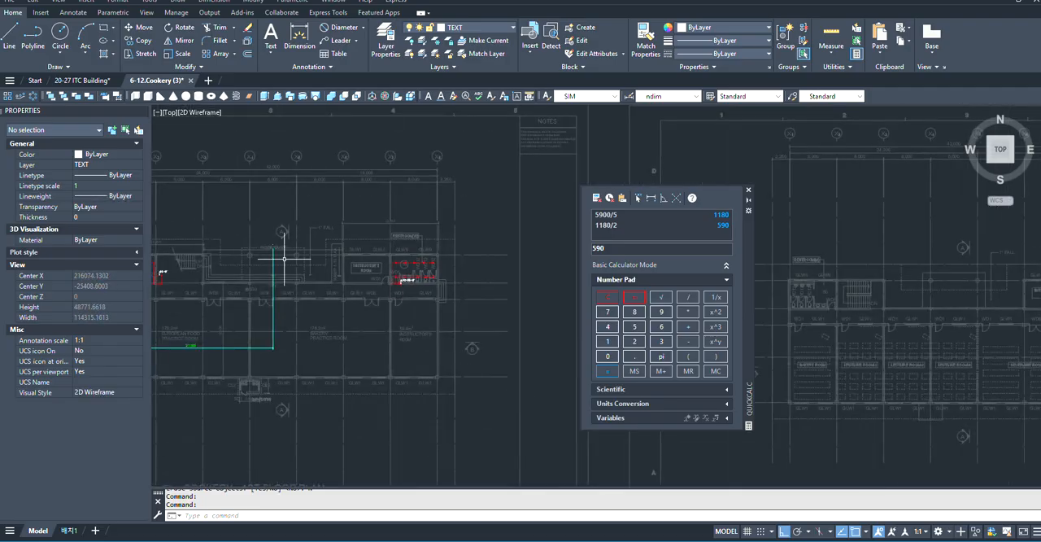
- Copy the square 100X100DL downlight from beside the plan by its centre into the lower-left part of the small INSTRUCTOR'S ROOM, with ortho off
scroll(196, 236, "up", 17)
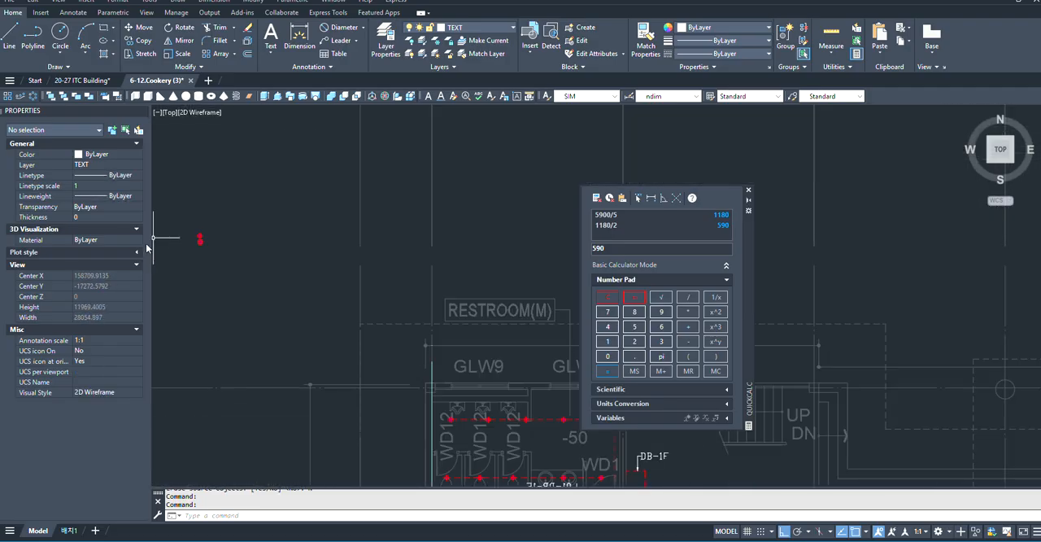
middle_click_drag(305, 276, 450, 288)
scroll(455, 286, "up", 10)
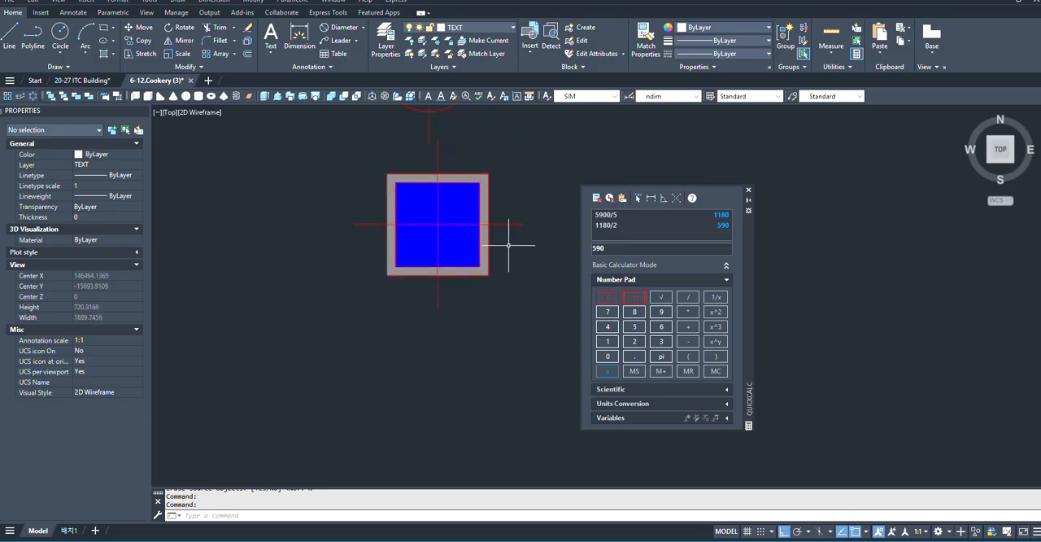
left_click(519, 171)
left_click(321, 317)
type("co")
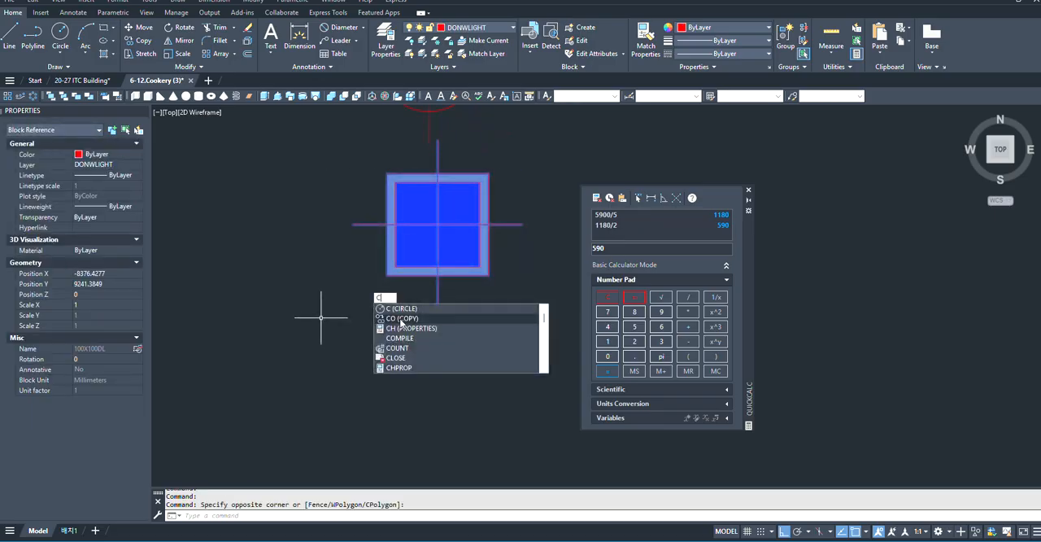
key("Return")
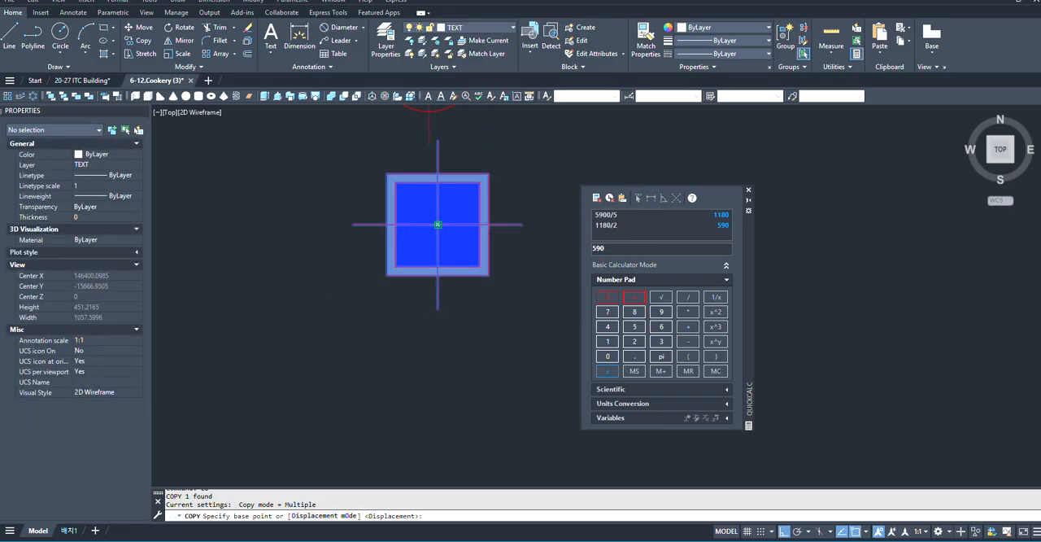
left_click(438, 223)
scroll(158, 239, "down", 10)
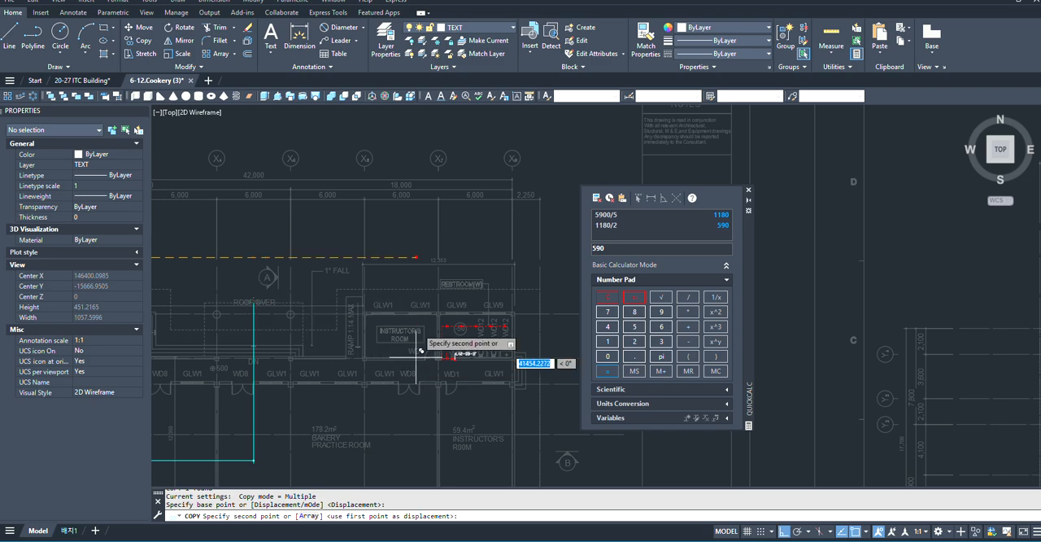
scroll(302, 379, "up", 12)
scroll(344, 330, "down", 6)
scroll(309, 361, "up", 2)
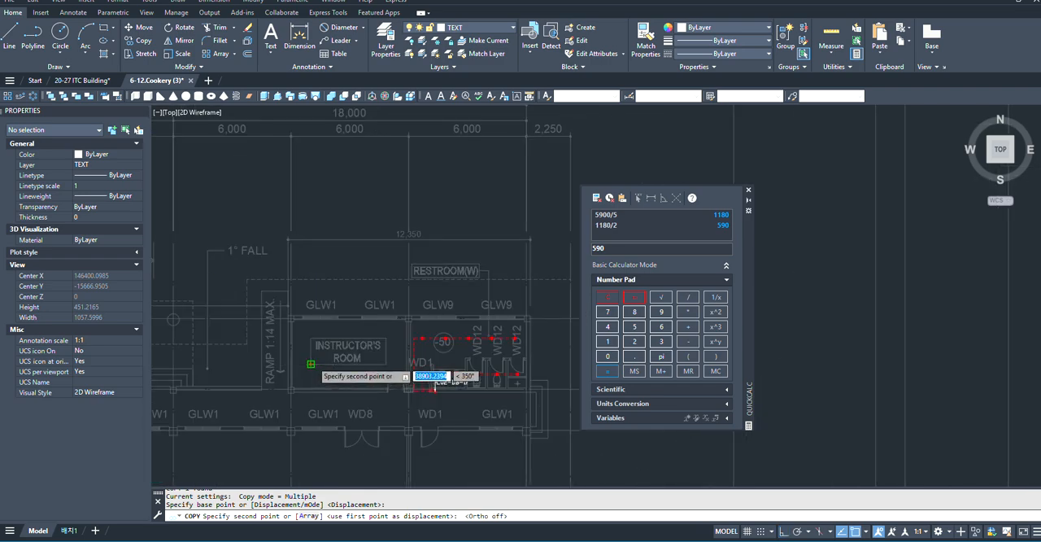
scroll(306, 366, "up", 6)
left_click(304, 371)
scroll(301, 374, "up", 3)
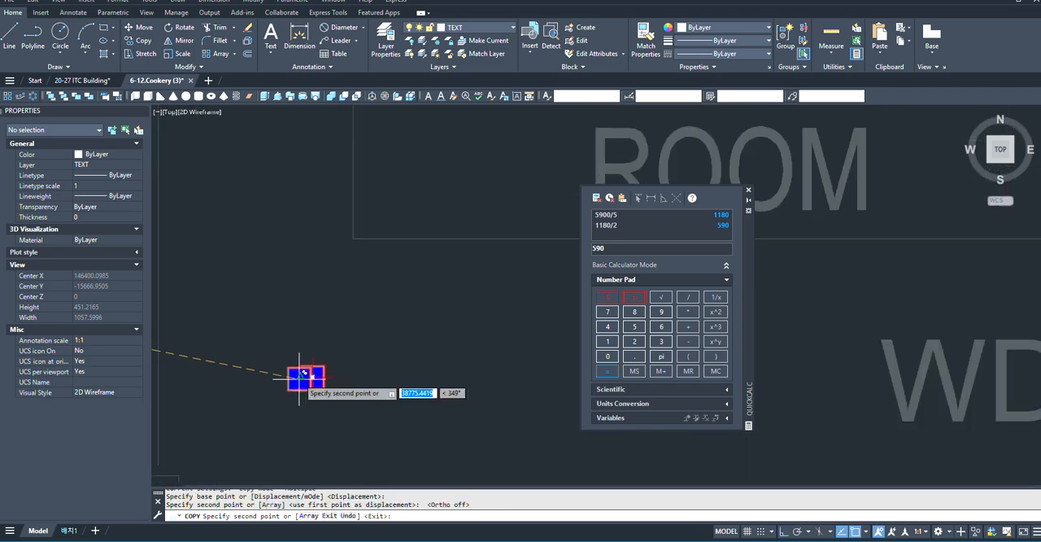
scroll(398, 325, "down", 6)
key("Escape")
scroll(407, 366, "up", 5)
scroll(281, 354, "down", 5)
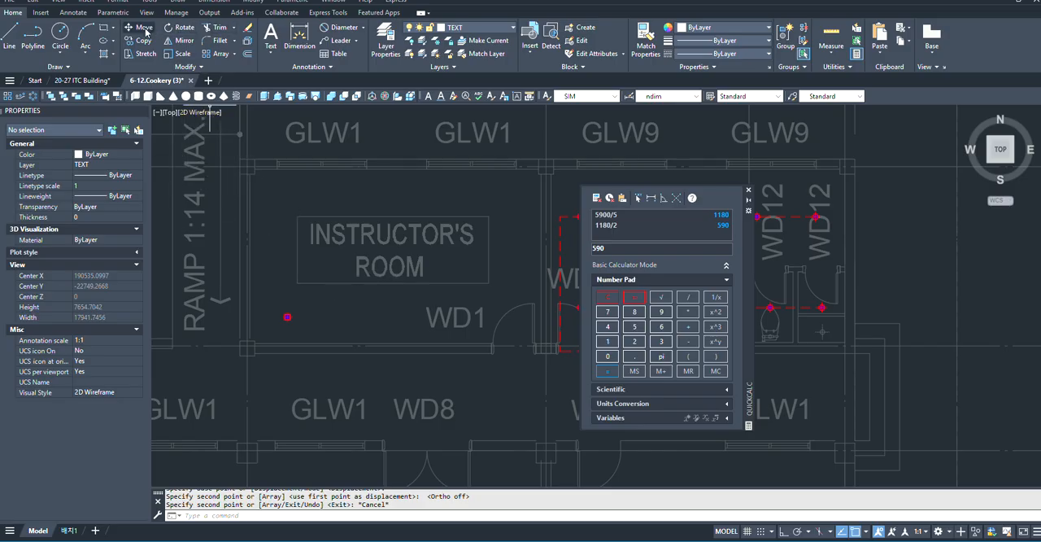
- Review the 1st floor plan from the INSTRUCTOR'S ROOM across to RESTROOM(M) and its surroundings
scroll(358, 326, "down", 6)
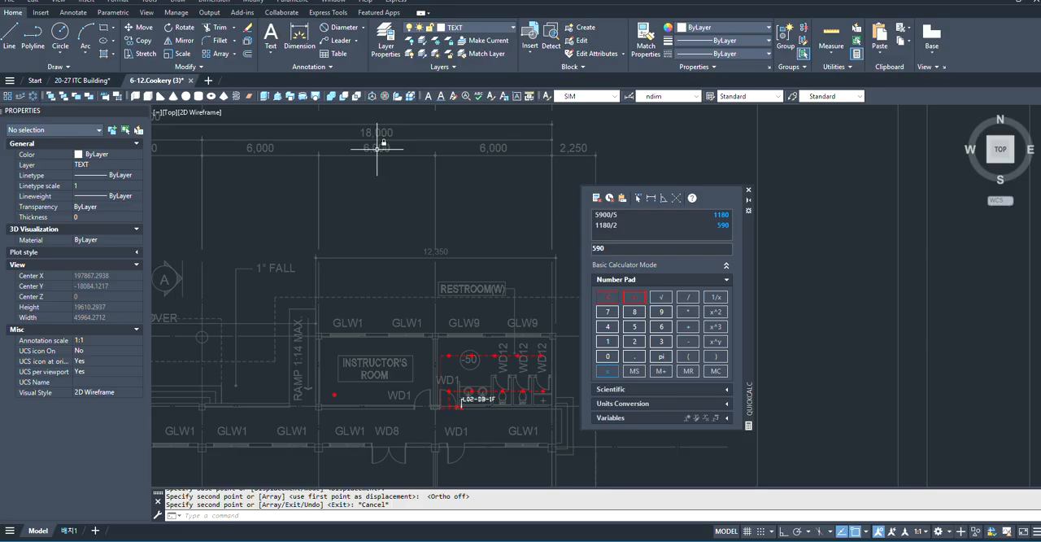
scroll(367, 171, "down", 4)
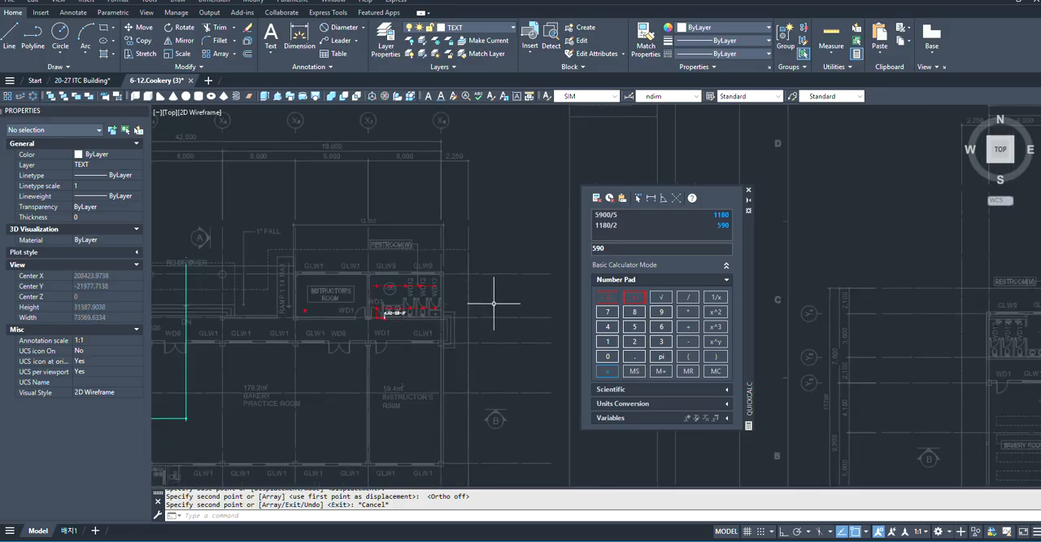
scroll(525, 304, "down", 4)
scroll(270, 304, "up", 4)
scroll(374, 315, "down", 2)
scroll(288, 305, "up", 4)
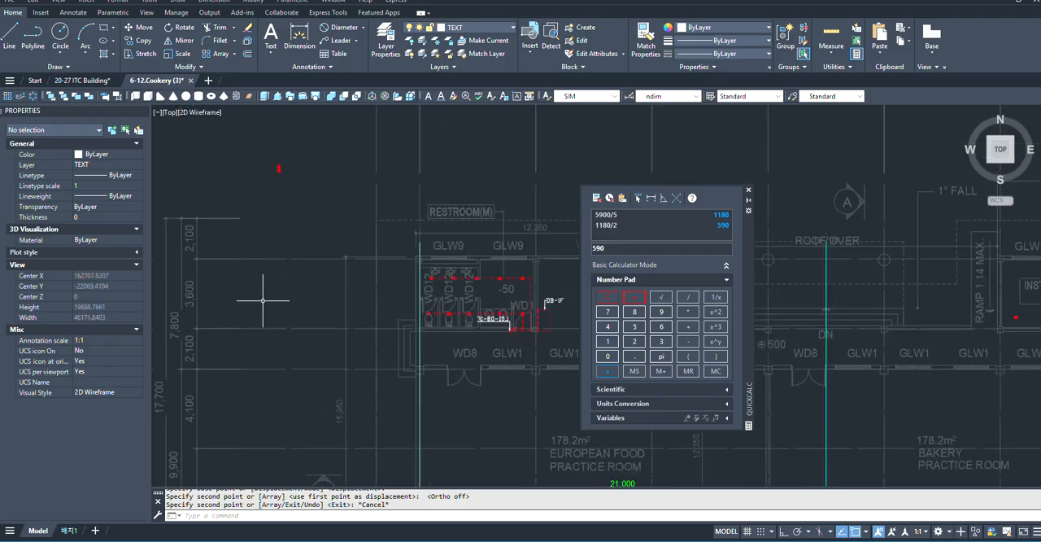
scroll(262, 325, "down", 5)
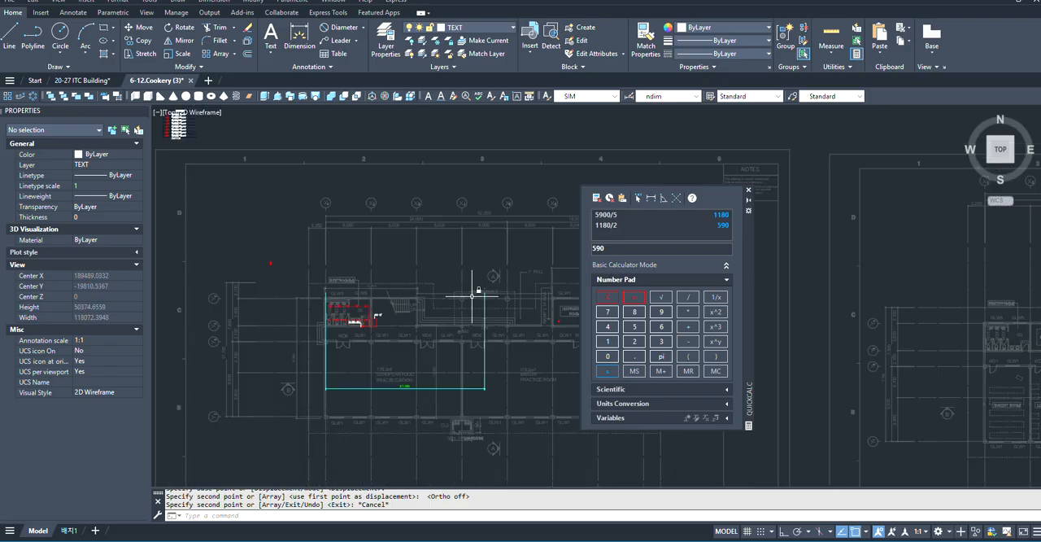
- Create an associative rectangular array of the copied INSTRUCTOR'S ROOM downlight with 5 columns and 3 rows, both spaced 300
scroll(472, 293, "up", 2)
scroll(488, 348, "up", 6)
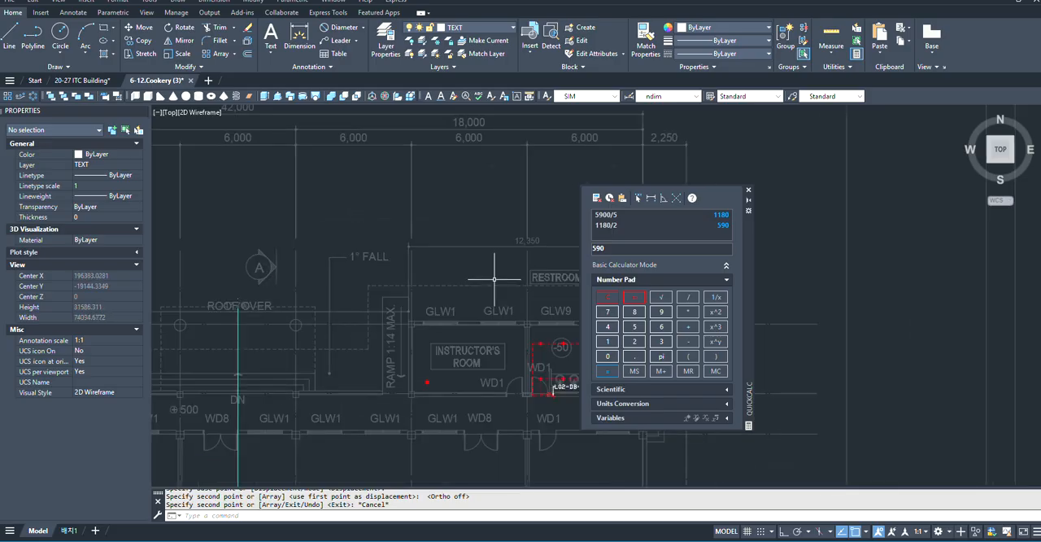
scroll(418, 362, "up", 4)
left_click(417, 362)
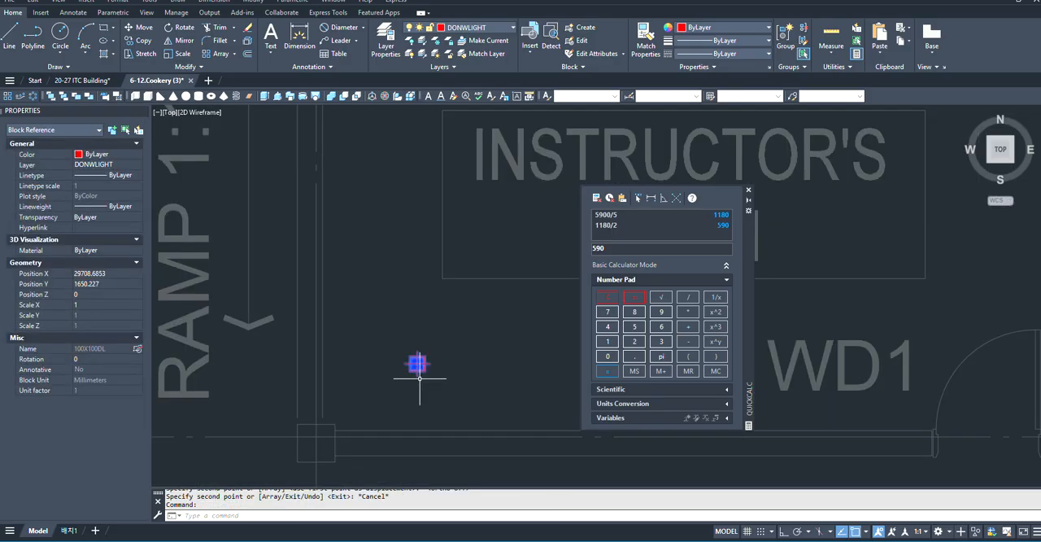
left_click(9, 98)
scroll(361, 348, "down", 2)
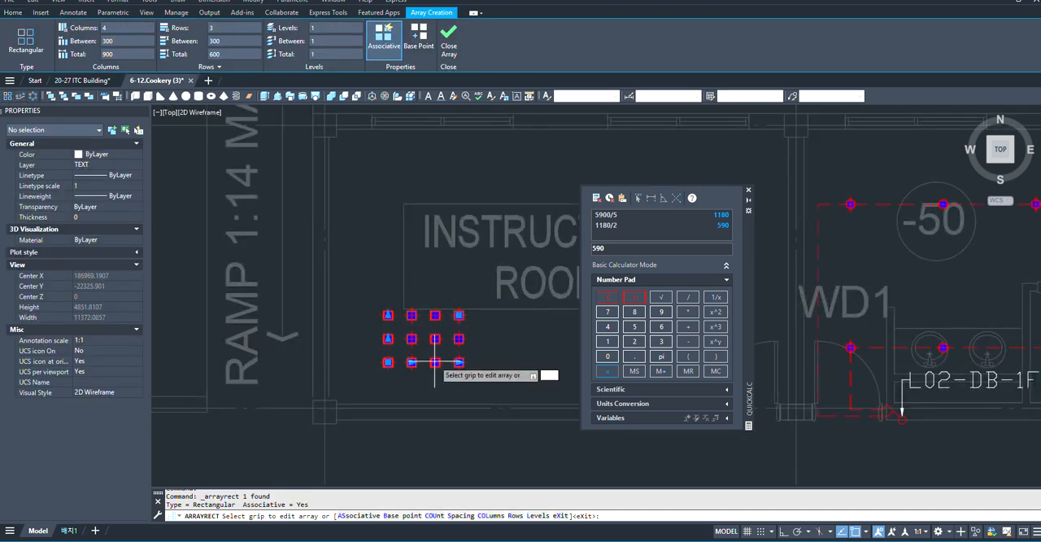
scroll(309, 350, "down", 4)
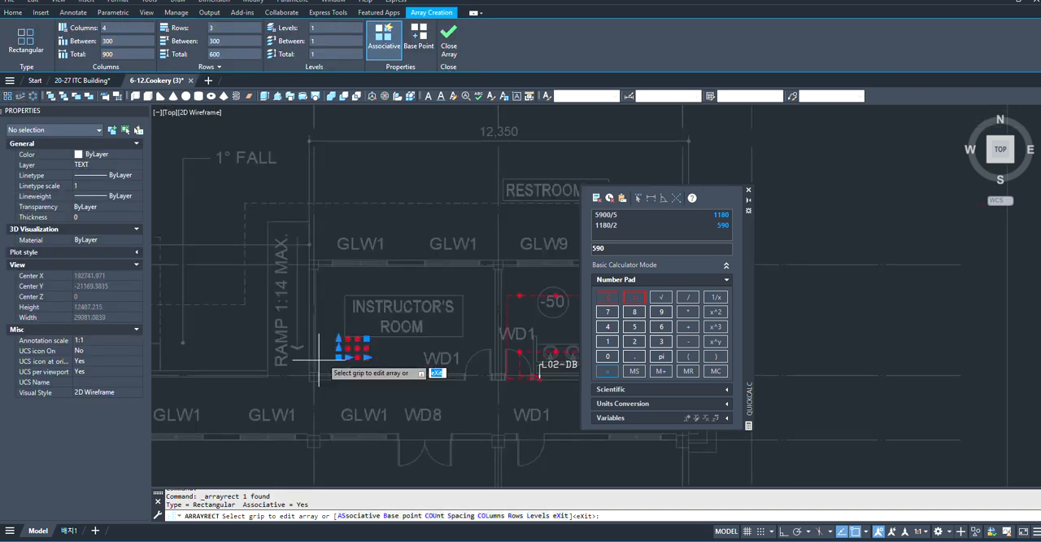
scroll(340, 355, "up", 4)
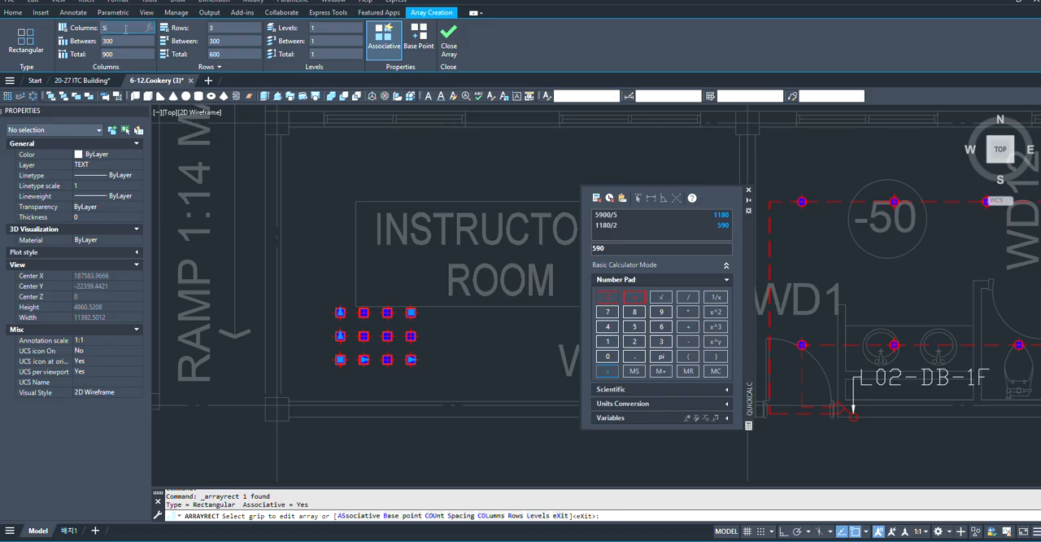
key("Return")
scroll(445, 364, "down", 3)
scroll(391, 366, "up", 3)
key("Escape")
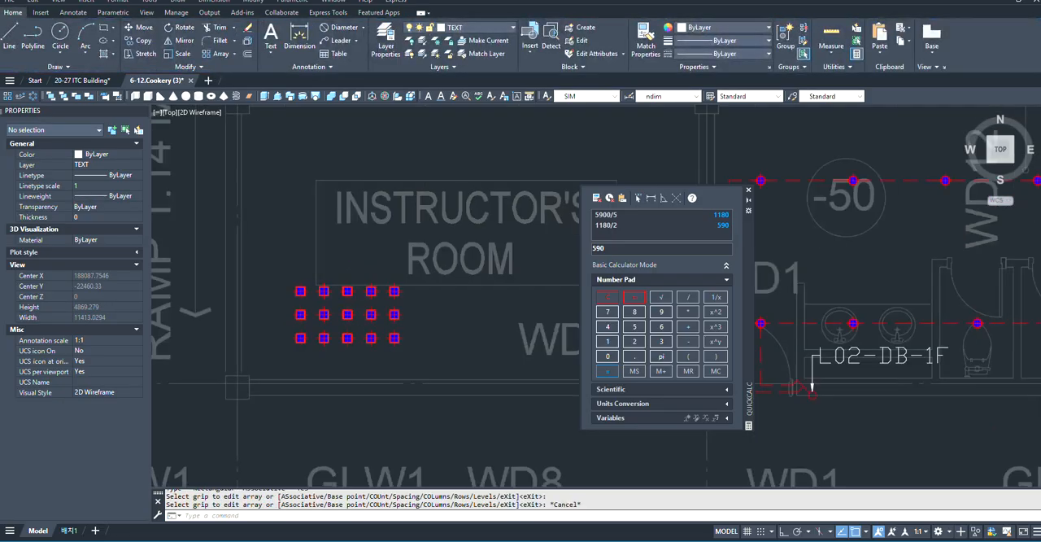
scroll(370, 276, "up", 2)
scroll(423, 312, "down", 2)
scroll(423, 312, "up", 3)
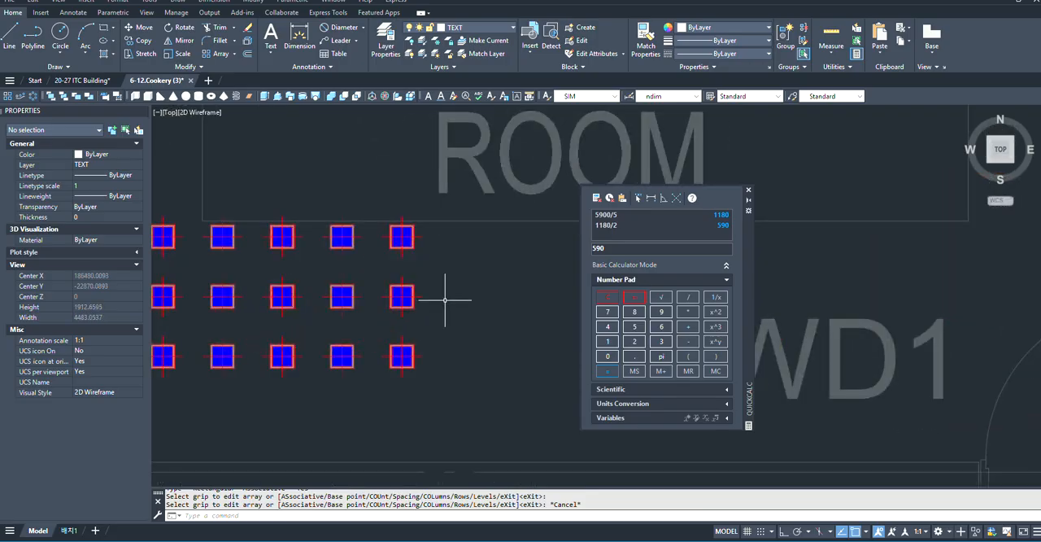
scroll(444, 299, "down", 4)
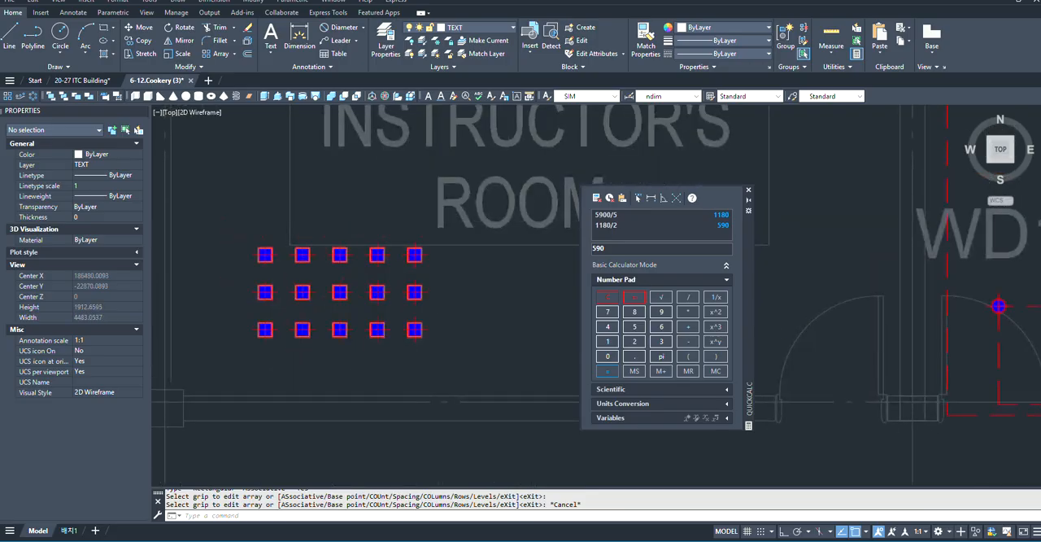
scroll(372, 293, "up", 2)
scroll(405, 262, "down", 4)
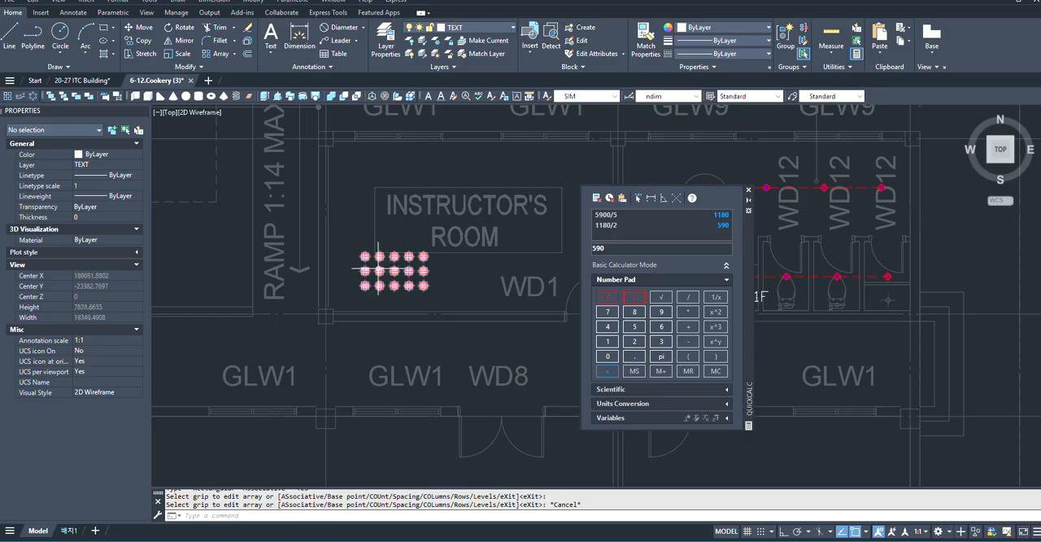
- Calculate 6000/5 in QuickCalc for the column spacing of the INSTRUCTOR'S ROOM downlights
scroll(398, 268, "up", 3)
scroll(380, 332, "down", 3)
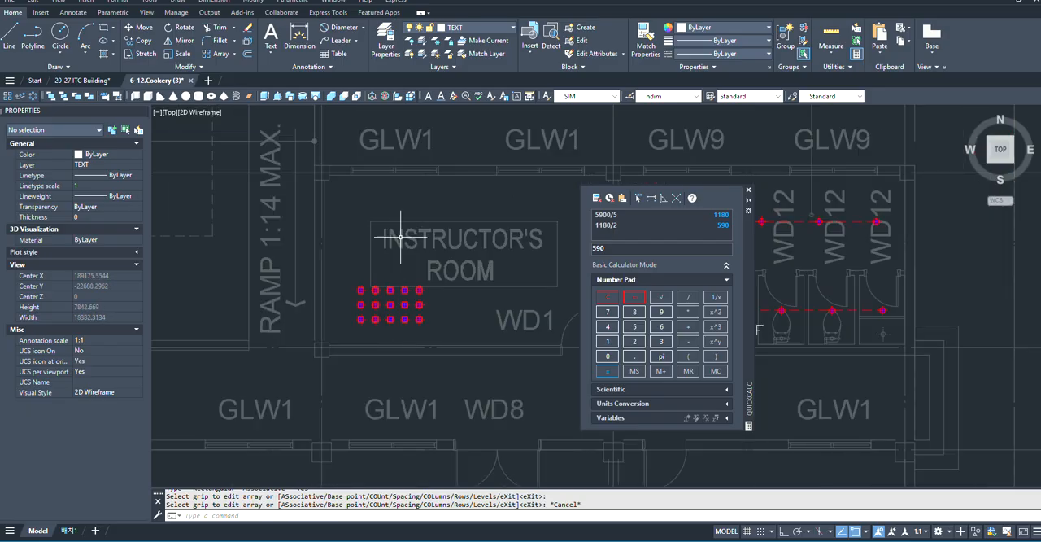
scroll(401, 237, "down", 3)
scroll(420, 322, "up", 4)
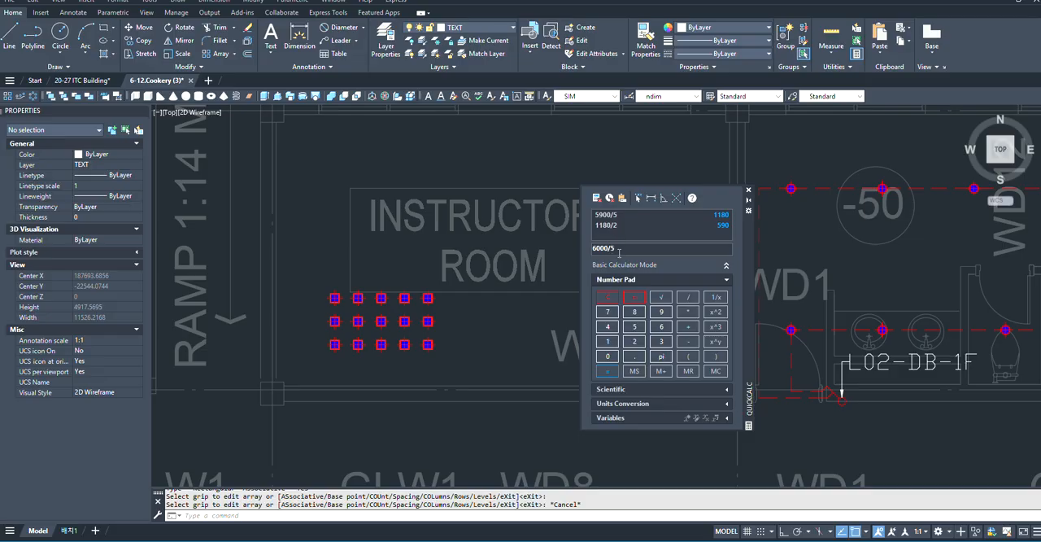
scroll(469, 332, "down", 2)
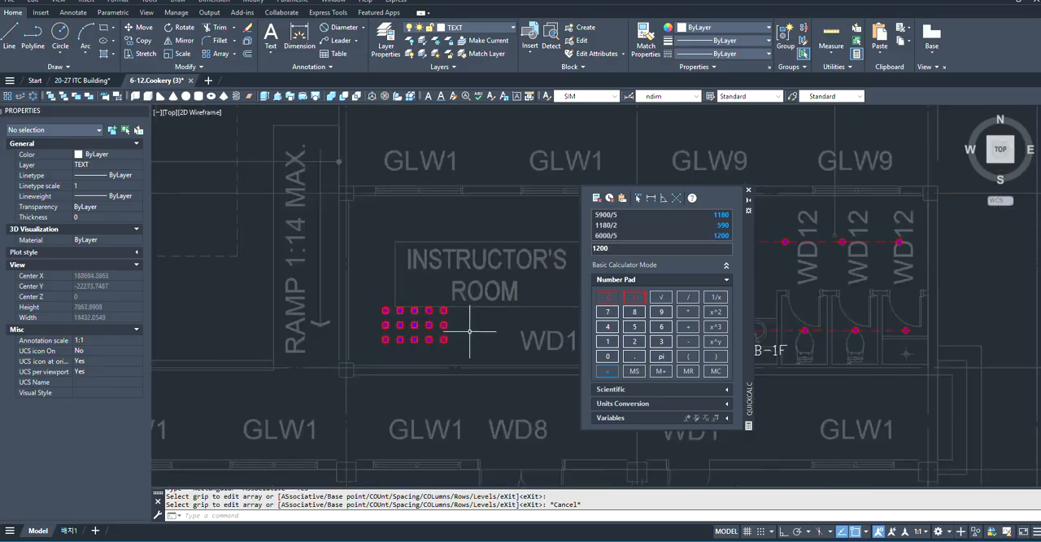
- Set the column spacing of the INSTRUCTOR'S ROOM downlight array to 1200 and finish editing the array
scroll(406, 315, "up", 4)
left_click(430, 310)
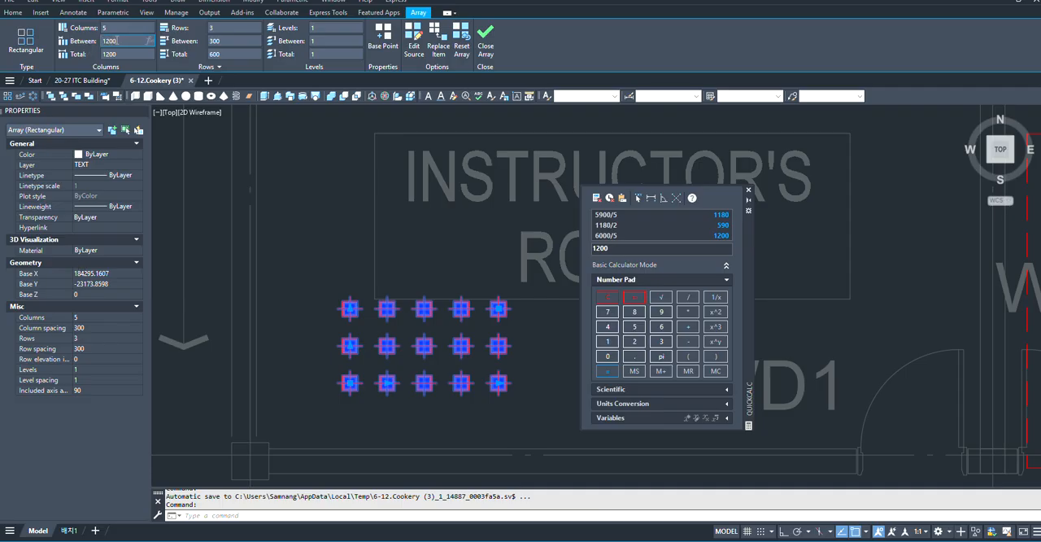
key("Return")
scroll(225, 295, "down", 4)
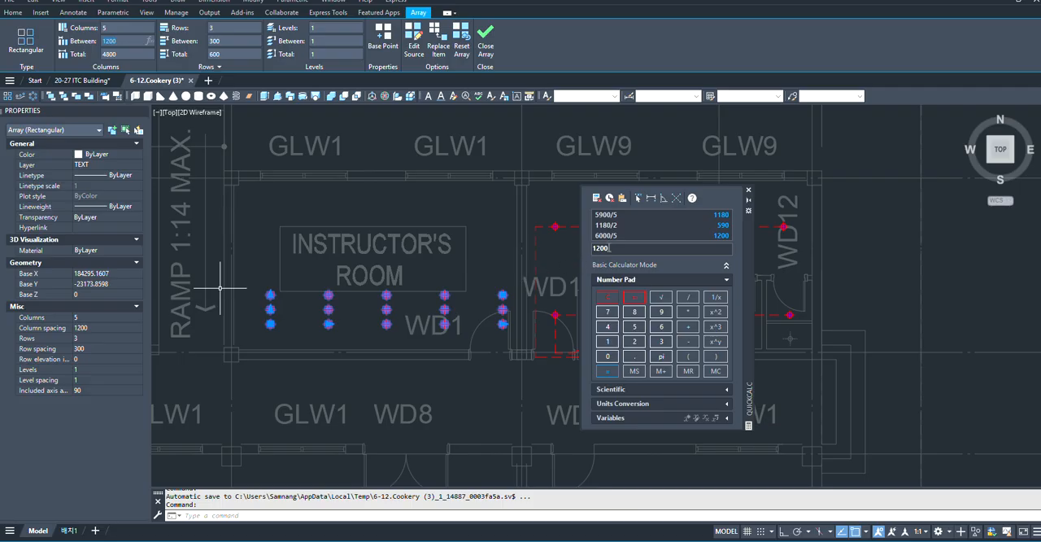
scroll(275, 302, "up", 4)
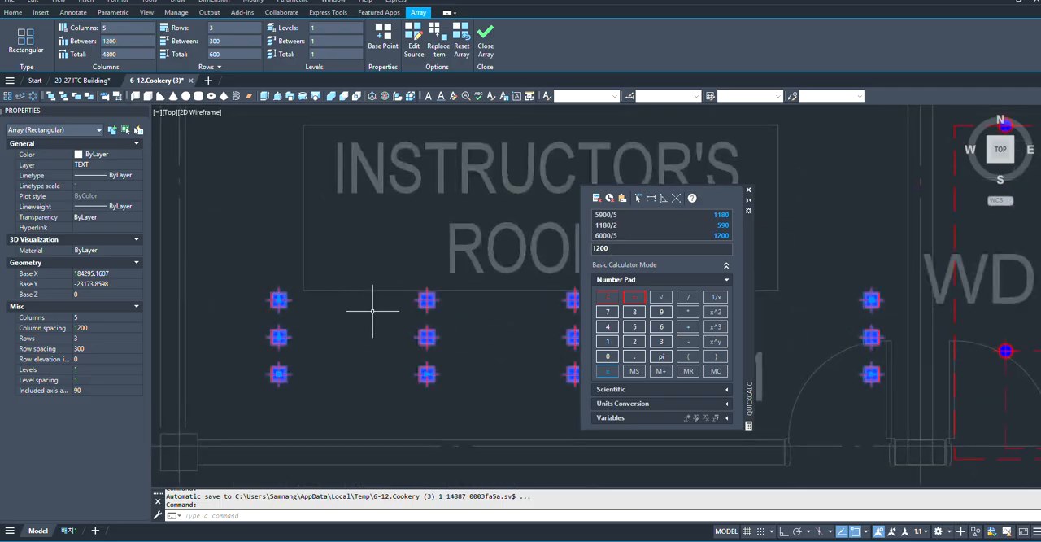
scroll(374, 310, "down", 2)
key("Escape")
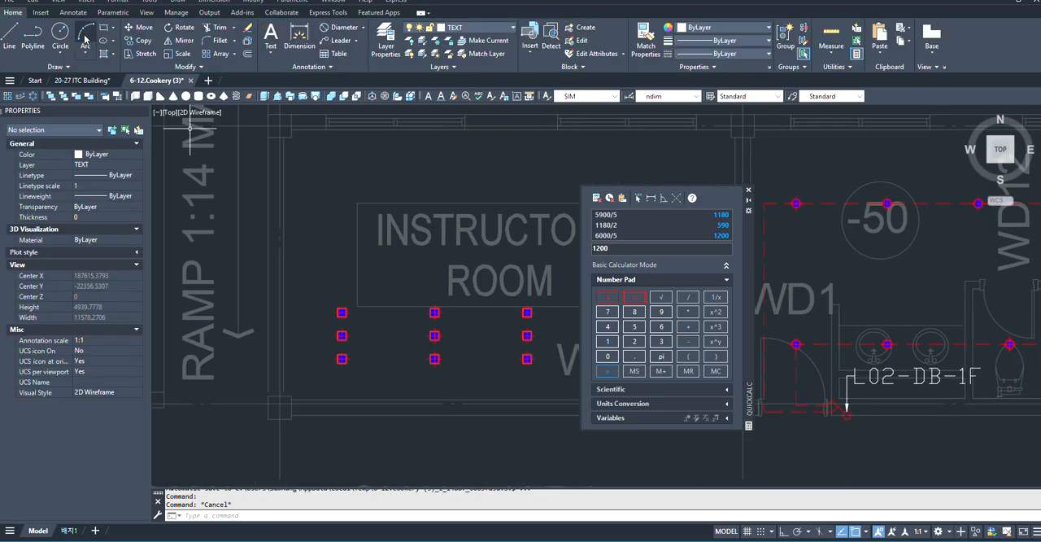
- With ortho on, add a horizontal 600 dimension from the centre of the array's upper-left downlight towards the ramp-side wall
left_click(300, 39)
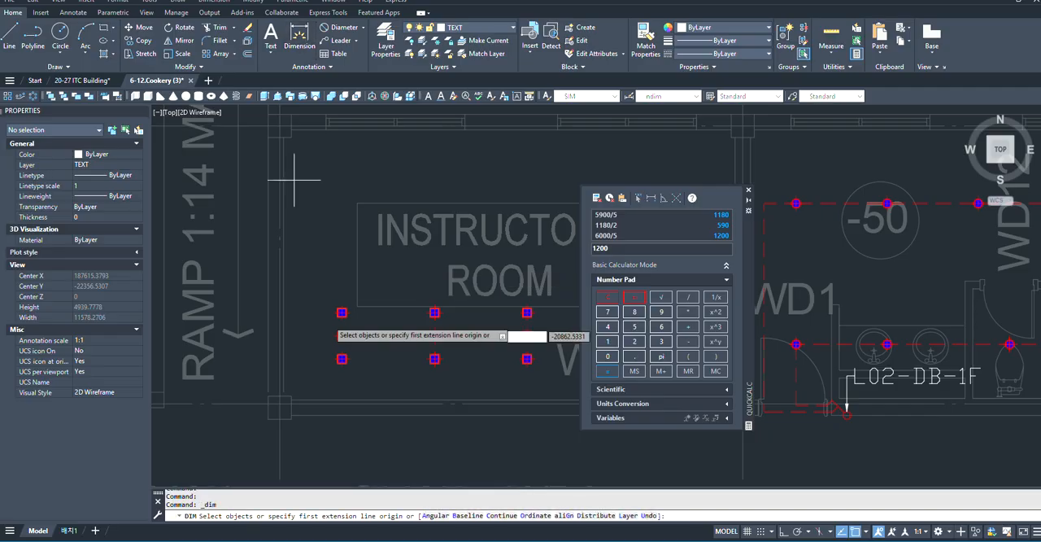
scroll(342, 346, "up", 5)
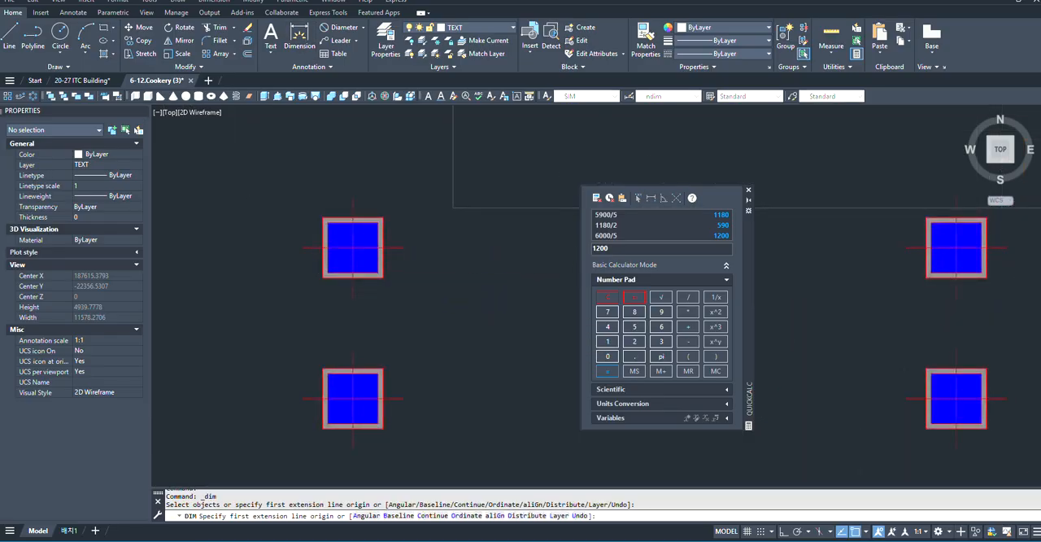
left_click(352, 246)
scroll(391, 259, "down", 5)
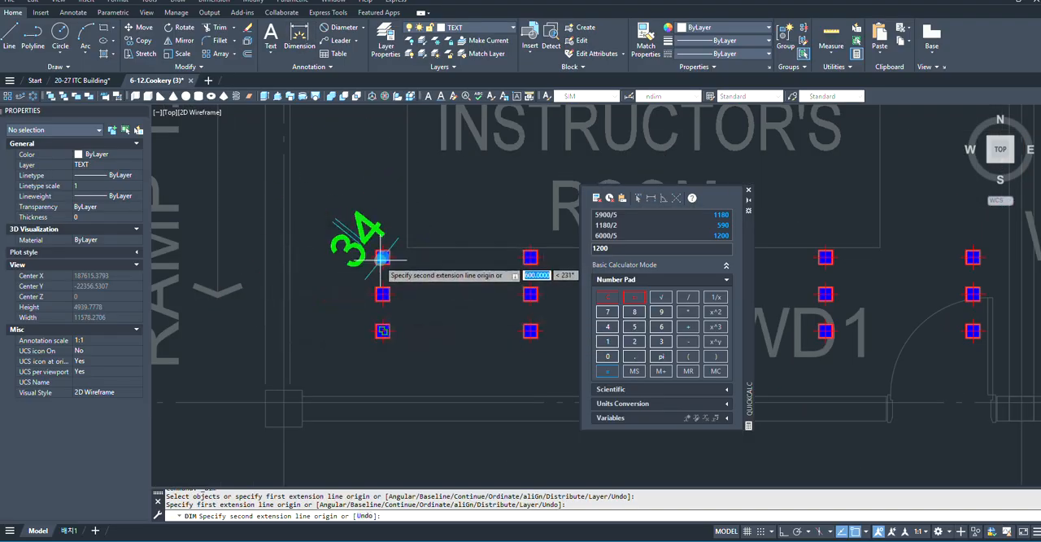
key("F8")
scroll(244, 259, "up", 3)
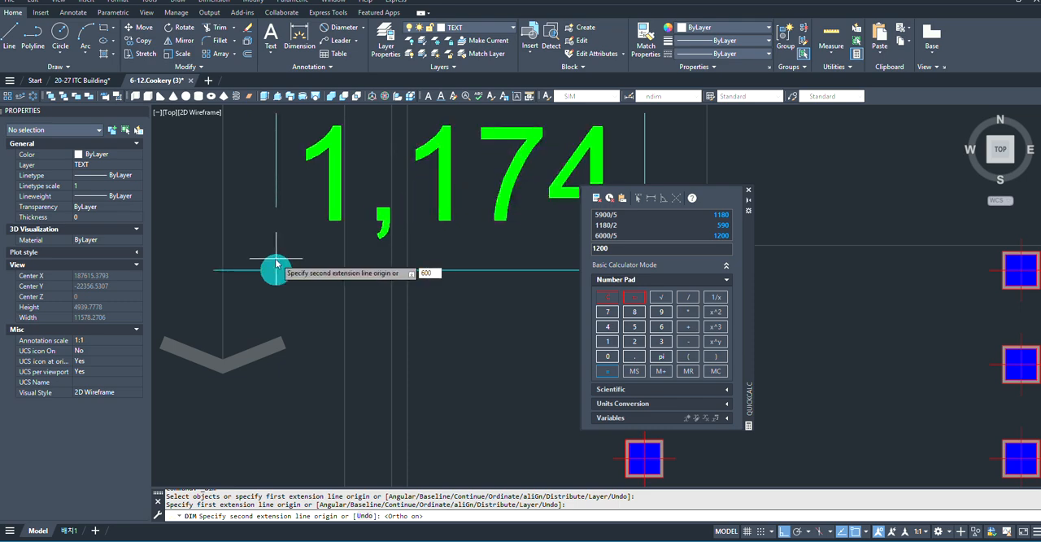
key("Return")
left_click(277, 208)
scroll(279, 274, "down", 4)
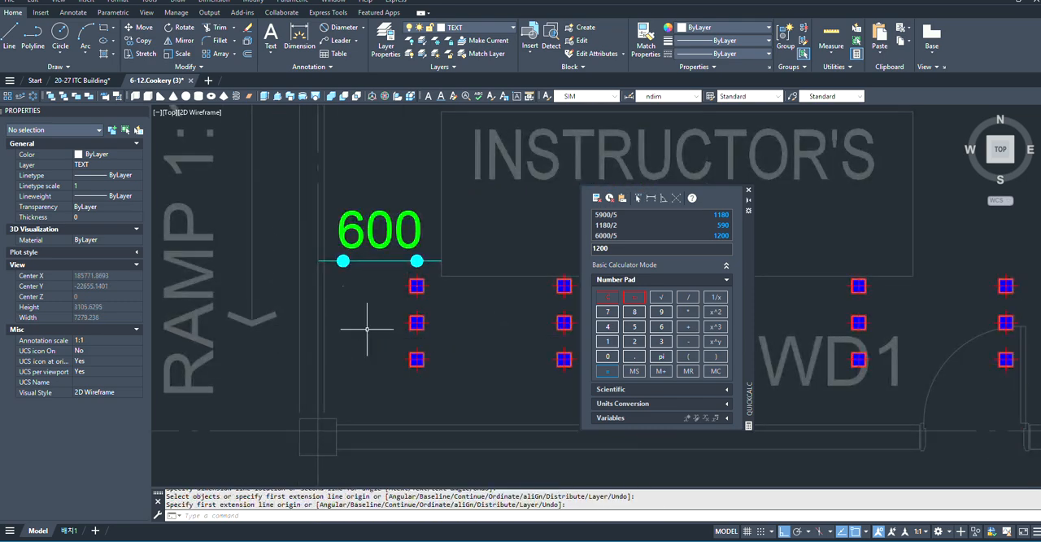
- Move the downlight array together with its 600 dimension horizontally, from the dimension's outer end onto the ramp-side wall's grid line
scroll(370, 328, "up", 2)
middle_click_drag(403, 224, 369, 235)
left_click(428, 272)
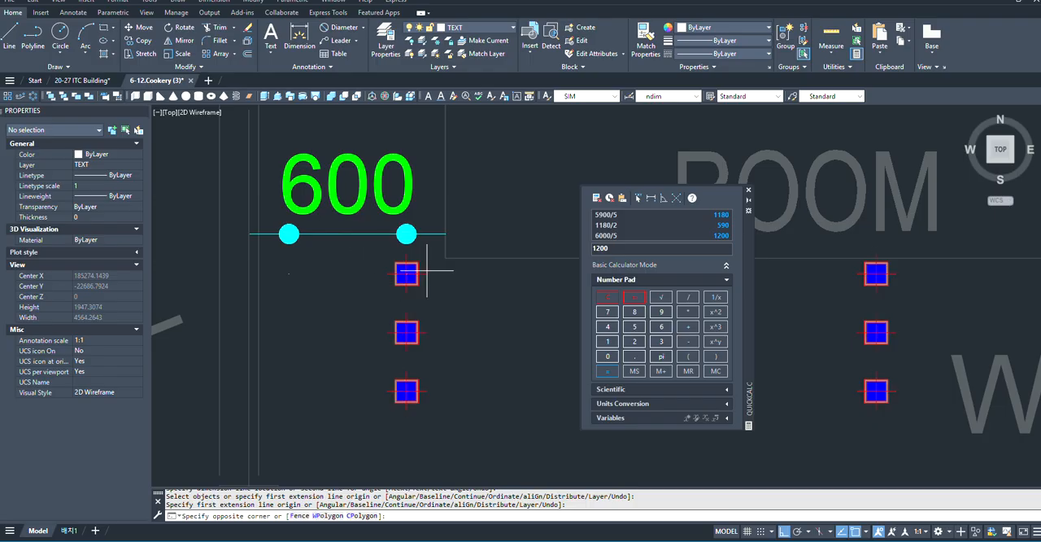
left_click(282, 286)
scroll(278, 285, "up", 2)
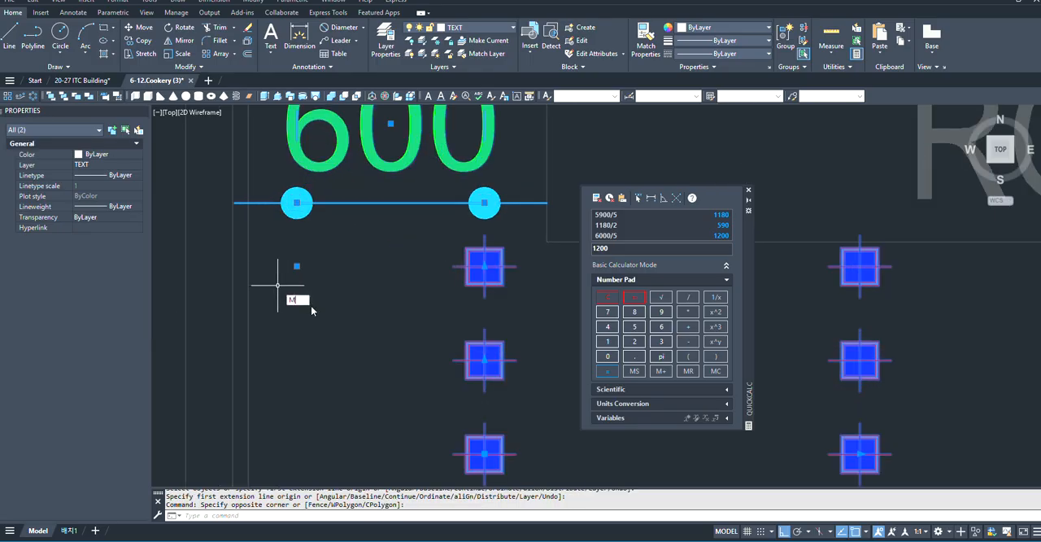
key("Return")
scroll(382, 358, "down", 2)
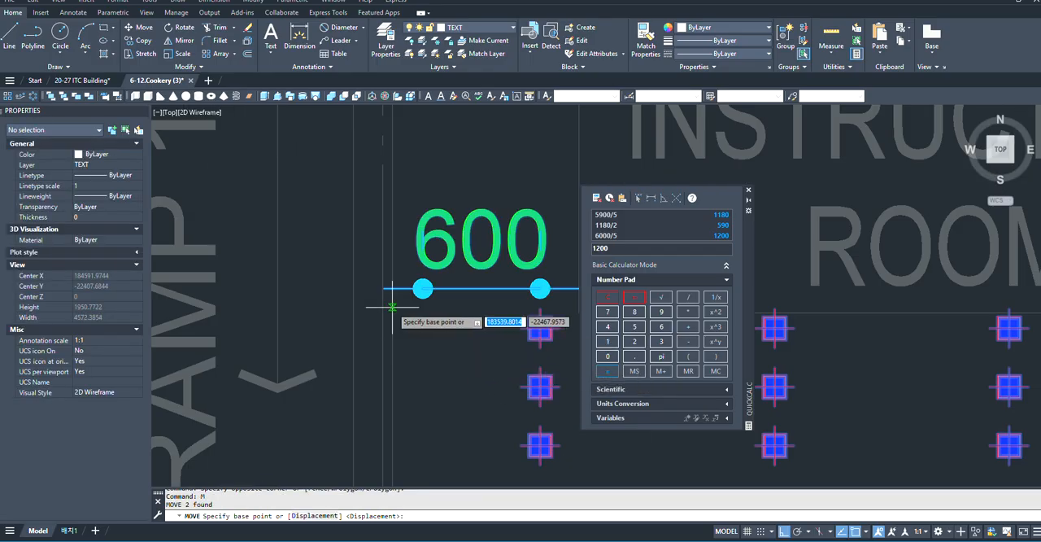
scroll(392, 307, "down", 1)
scroll(403, 315, "up", 1)
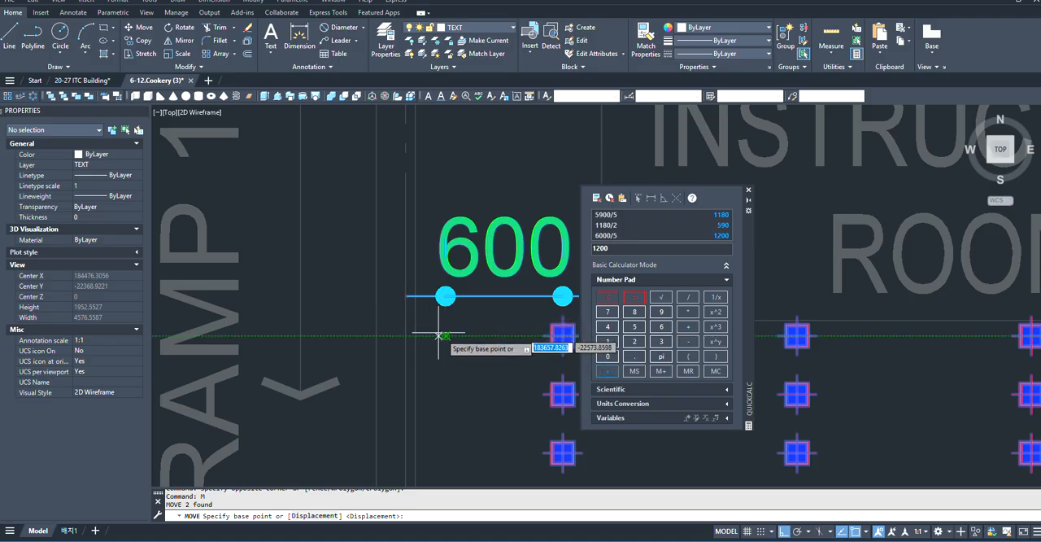
left_click(446, 336)
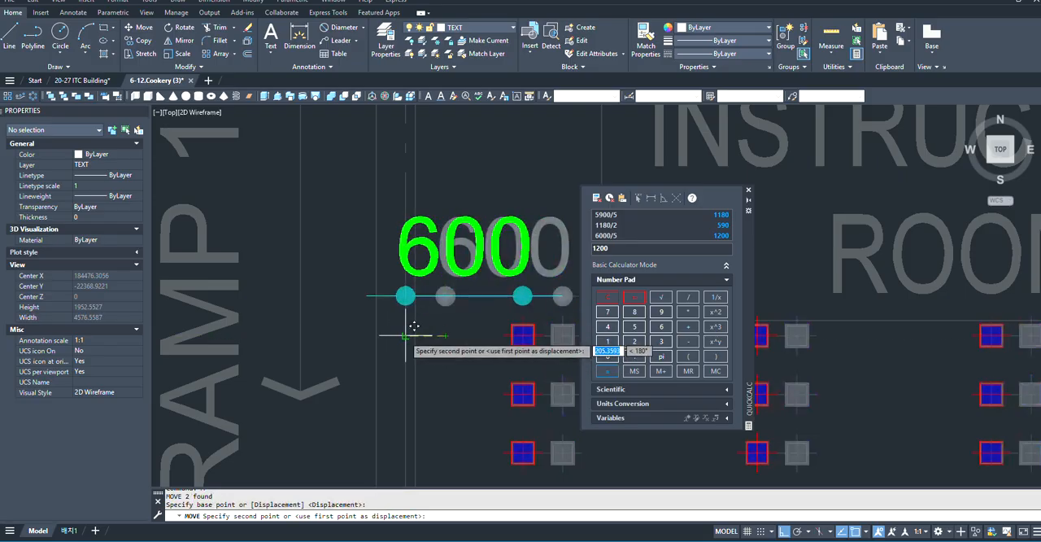
scroll(407, 325, "down", 5)
scroll(407, 228, "up", 3)
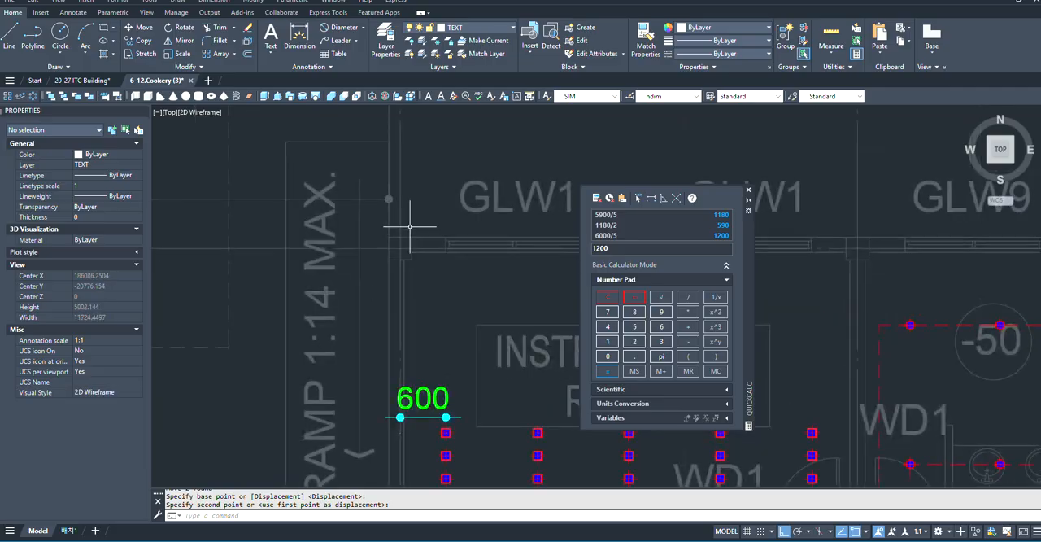
- Examine how the 600 dimension and the downlight columns sit relative to the INSTRUCTOR'S ROOM walls and grid lines
scroll(383, 272, "down", 2)
scroll(383, 271, "up", 5)
scroll(349, 390, "down", 4)
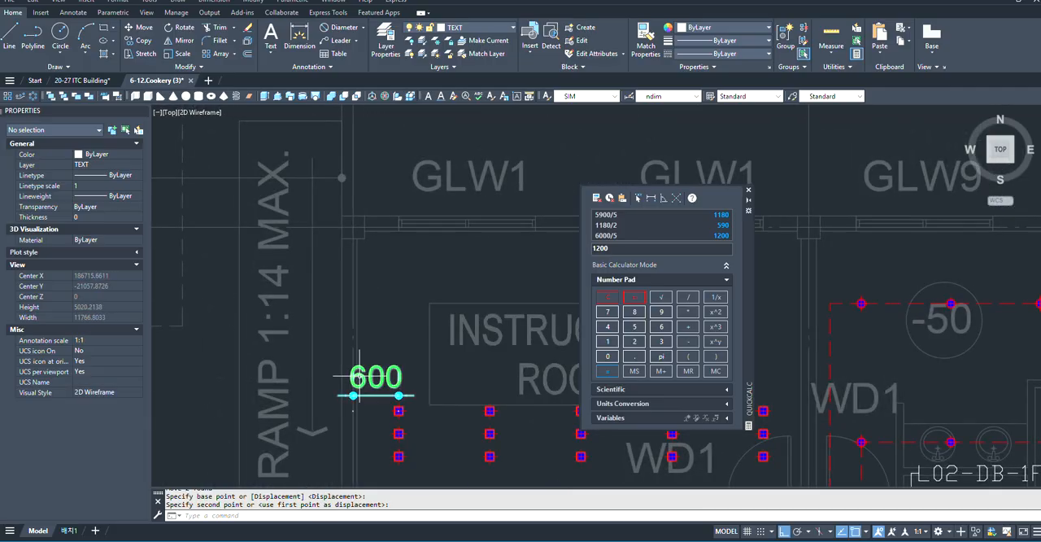
scroll(349, 395, "up", 3)
scroll(327, 375, "down", 1)
scroll(327, 375, "up", 3)
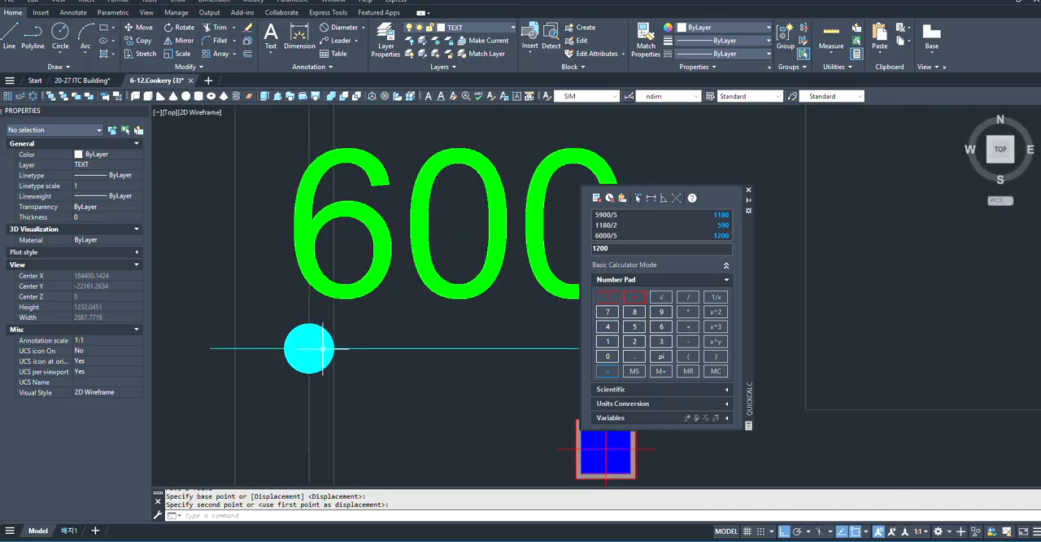
scroll(309, 348, "down", 6)
scroll(295, 353, "up", 2)
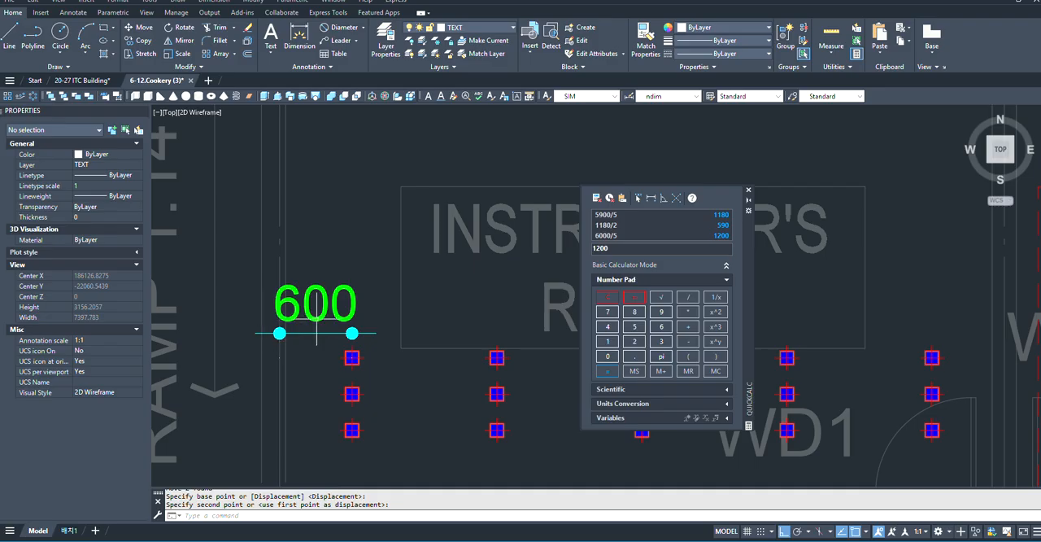
scroll(316, 333, "down", 3)
scroll(401, 342, "up", 3)
scroll(572, 327, "down", 3)
scroll(516, 349, "up", 1)
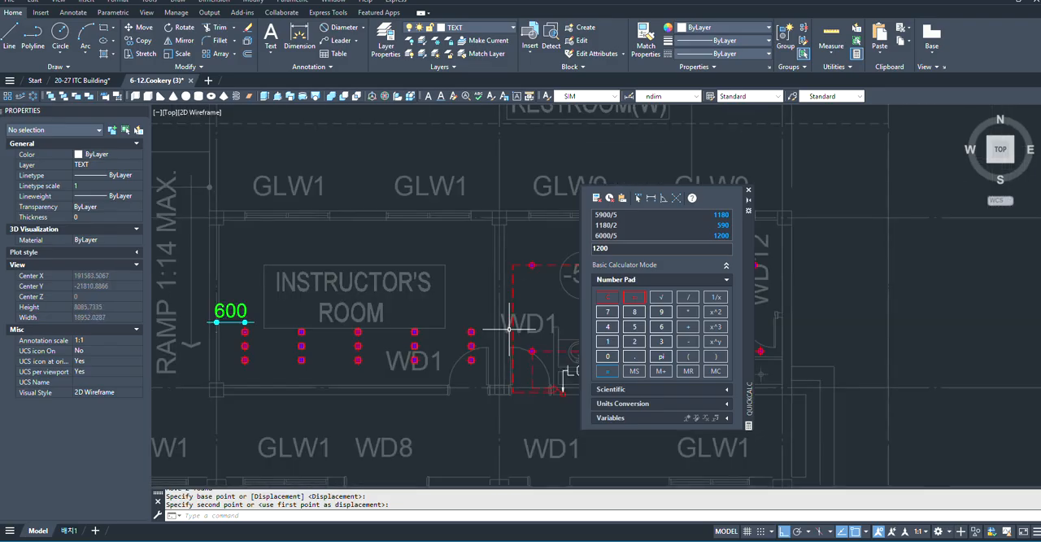
- Check the grid dimensions beside the 1st floor plan and calculate 3600/3 in QuickCalc for the downlight row spacing
scroll(401, 353, "down", 1)
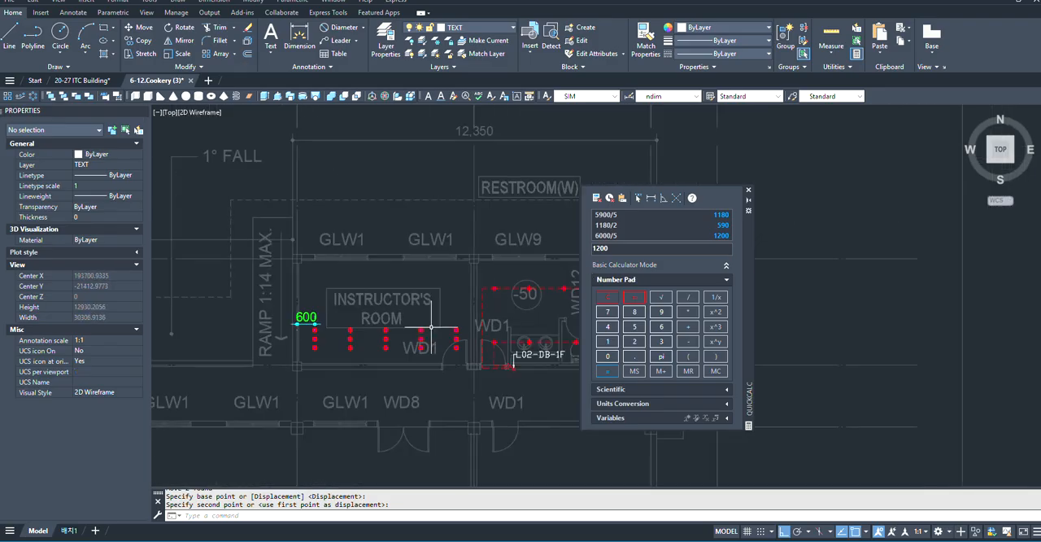
scroll(431, 326, "down", 2)
scroll(196, 279, "up", 3)
scroll(196, 279, "down", 3)
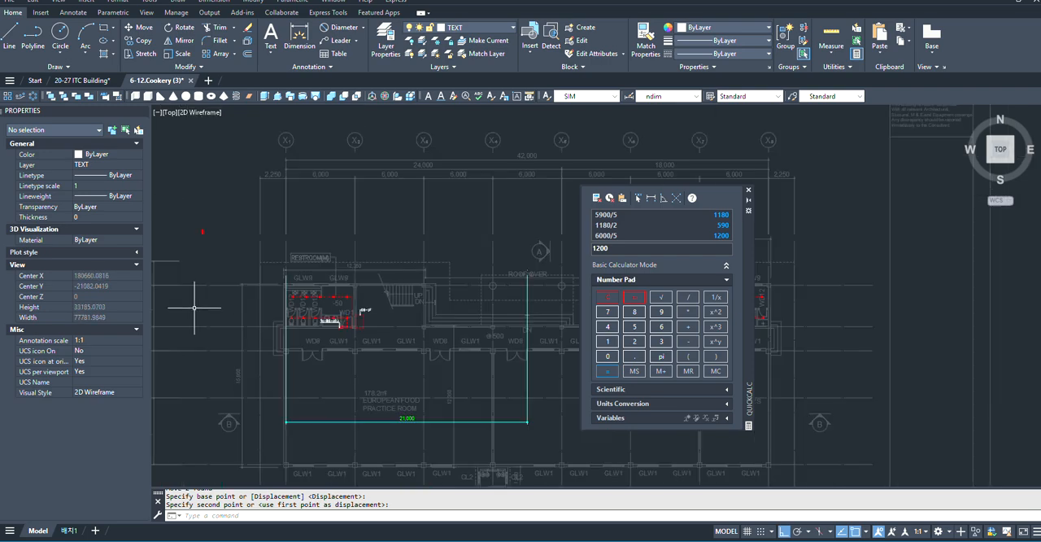
scroll(246, 309, "up", 4)
scroll(340, 319, "down", 4)
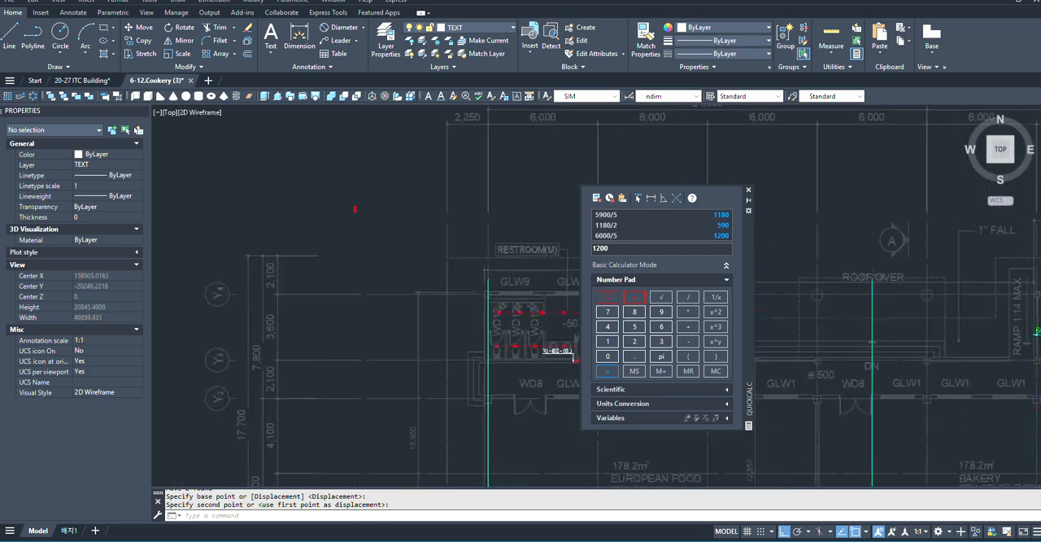
left_click(604, 295)
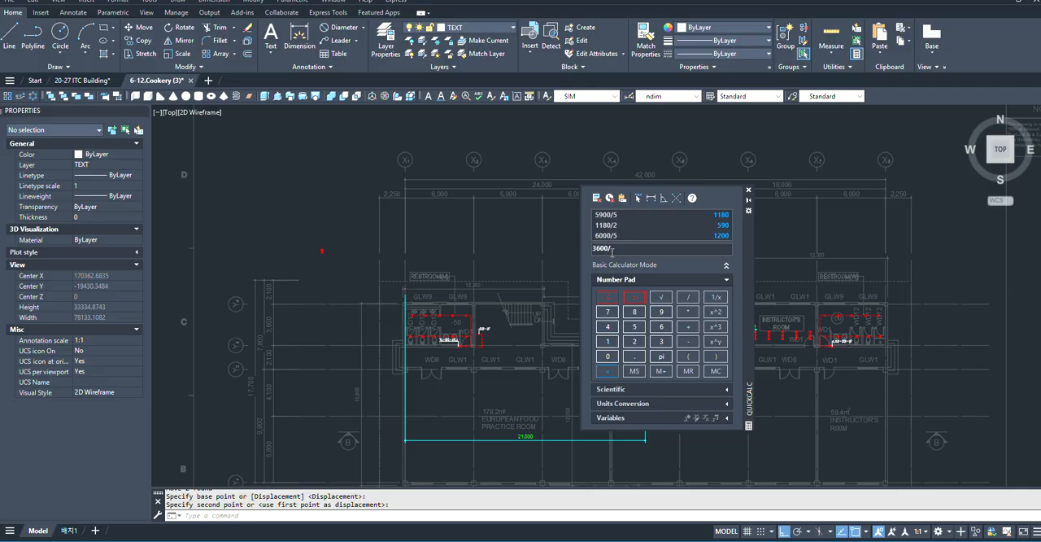
middle_click_drag(505, 315, 417, 325)
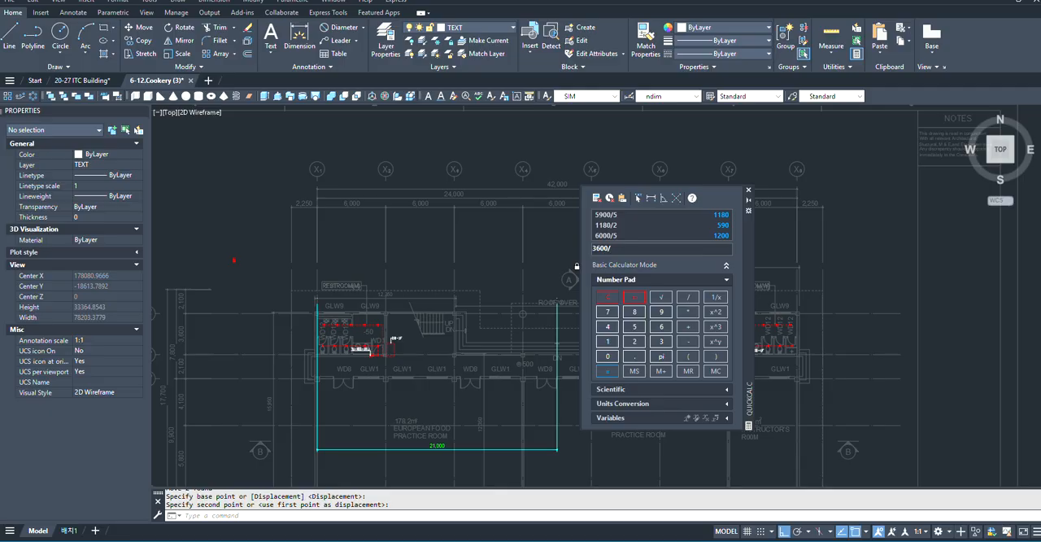
type("3DO")
key("Return")
key("Escape")
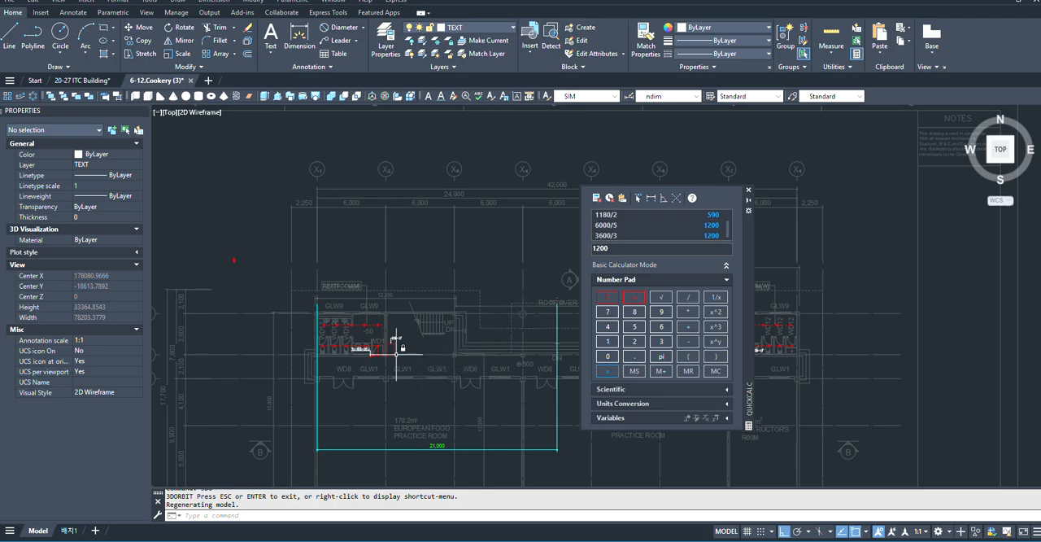
- Set the row spacing of the INSTRUCTOR'S ROOM downlight array to 1200 and finish editing the array
scroll(390, 348, "down", 4)
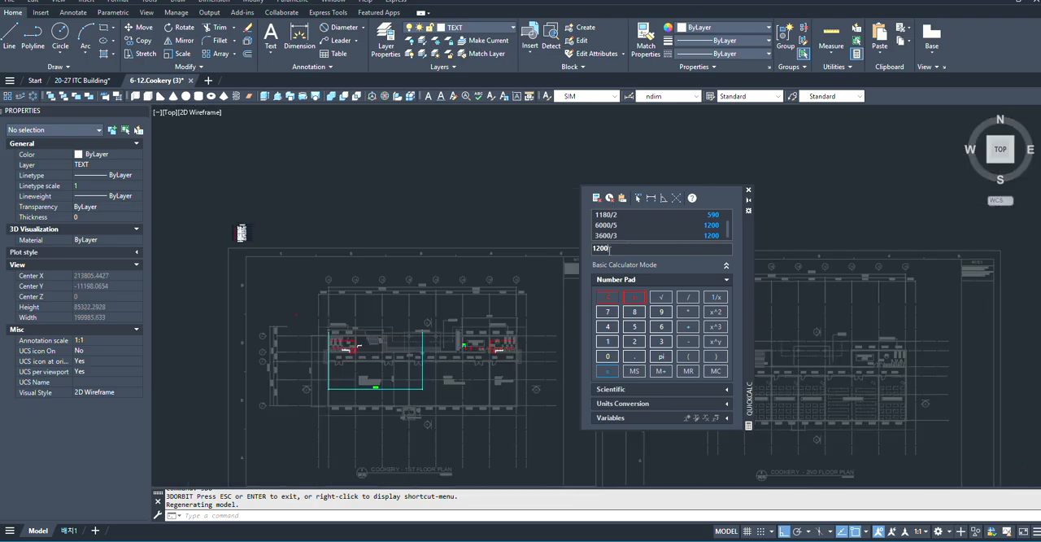
scroll(349, 344, "up", 10)
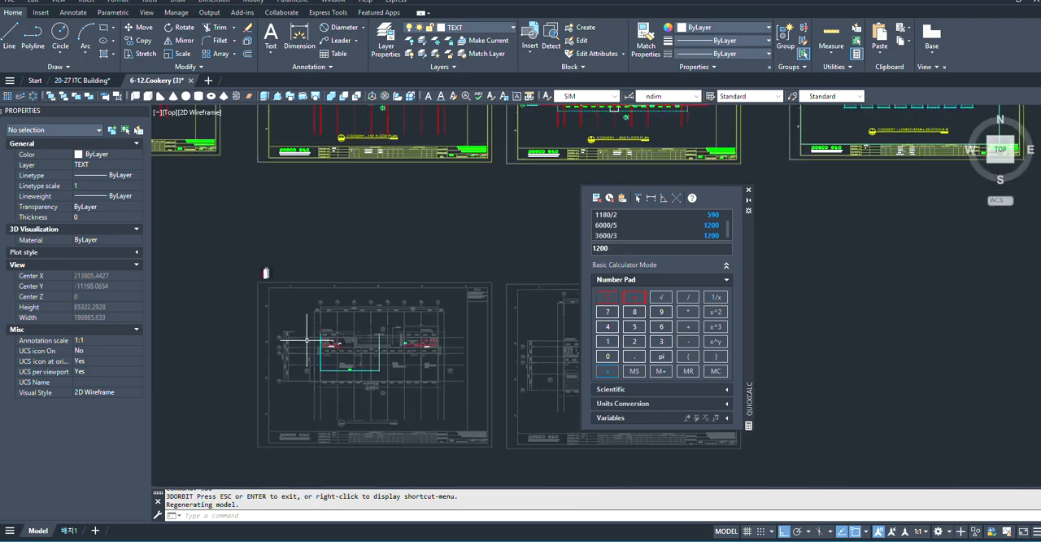
scroll(295, 360, "up", 4)
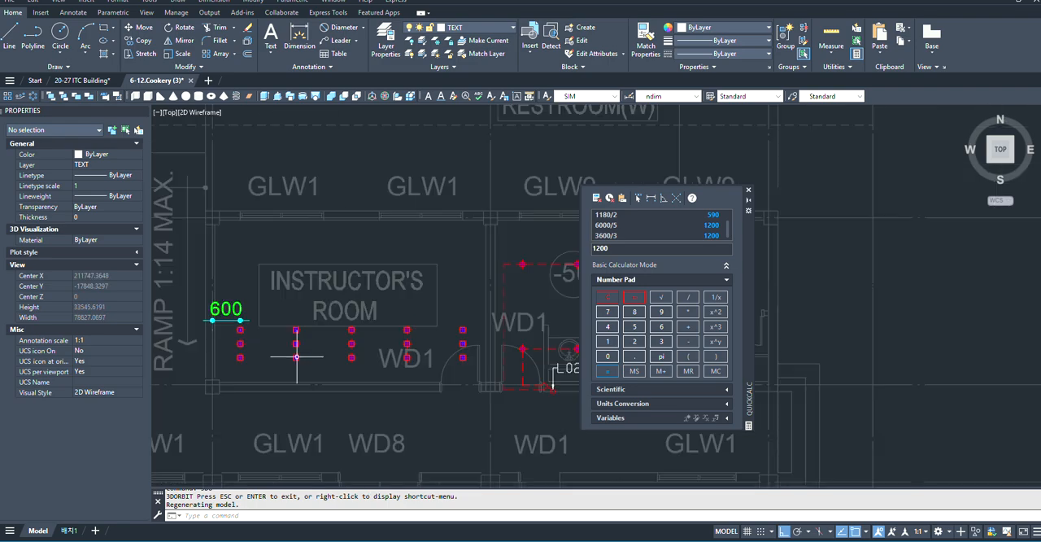
scroll(272, 353, "down", 2)
left_click(338, 342)
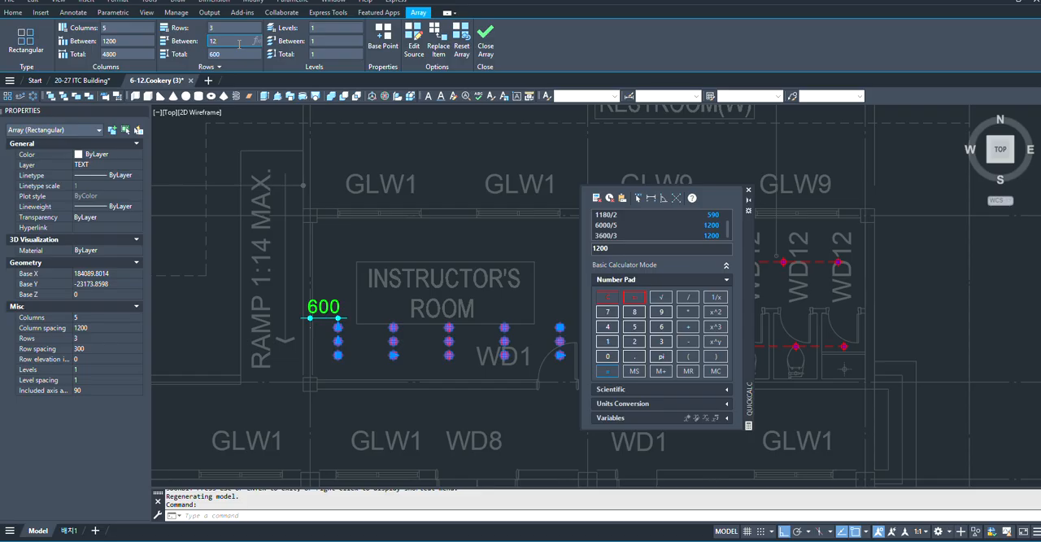
key("Return")
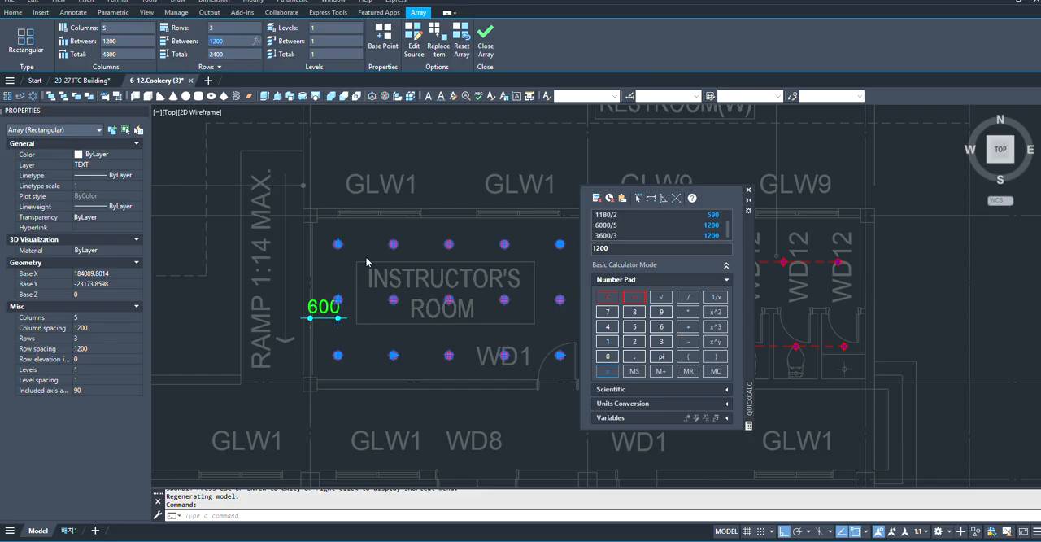
scroll(366, 262, "up", 4)
scroll(355, 318, "down", 2)
key("Escape")
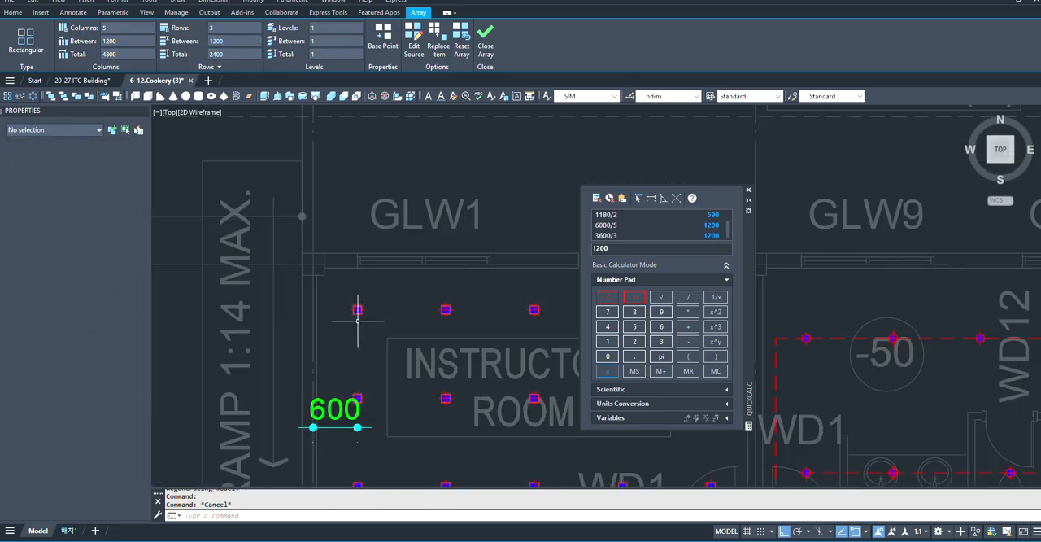
- Add a vertical 600 dimension upward from the centre of the INSTRUCTOR'S ROOM array's upper ramp-side downlight
left_click(294, 36)
scroll(347, 315, "up", 6)
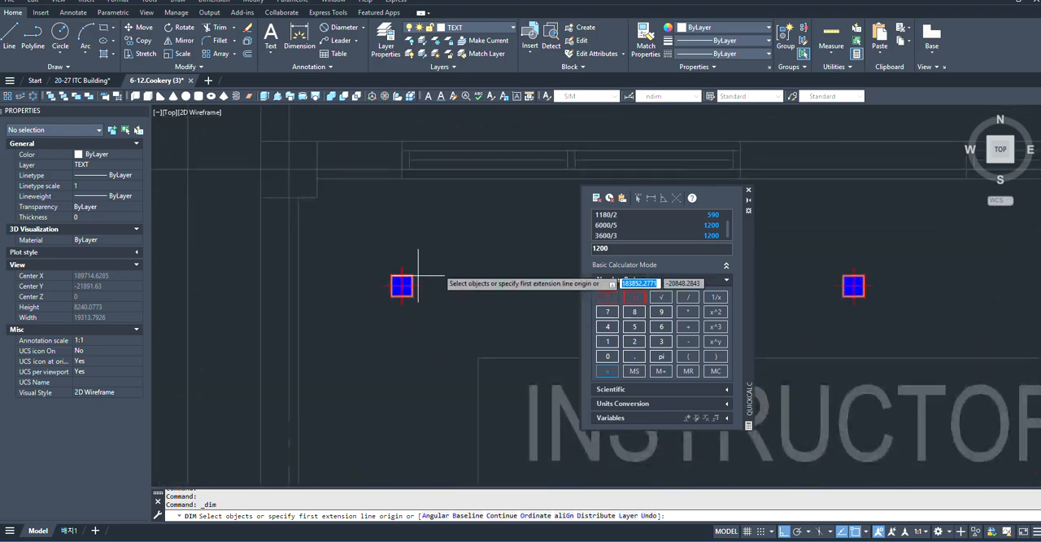
key("space")
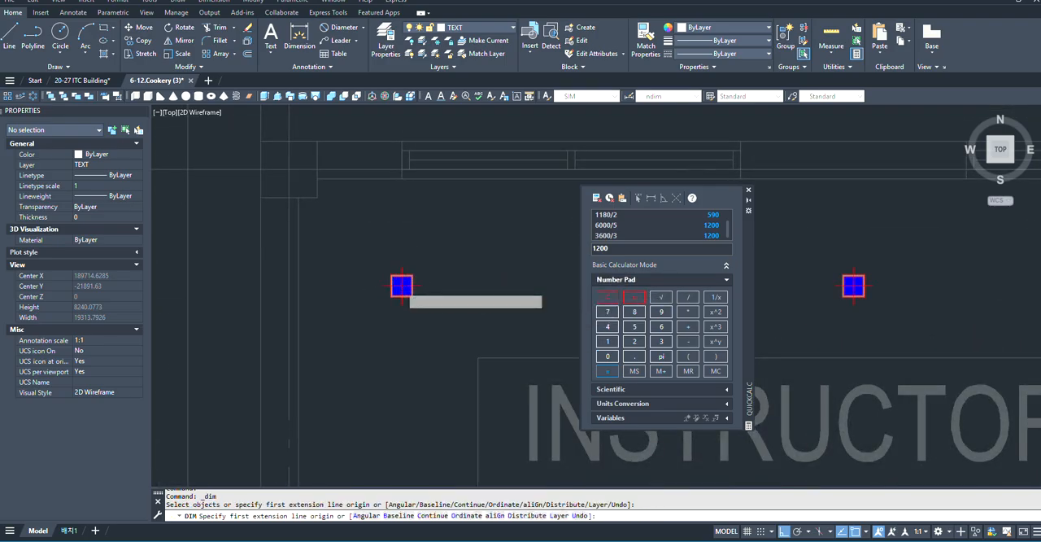
left_click(401, 286)
scroll(399, 263, "down", 5)
scroll(401, 186, "up", 5)
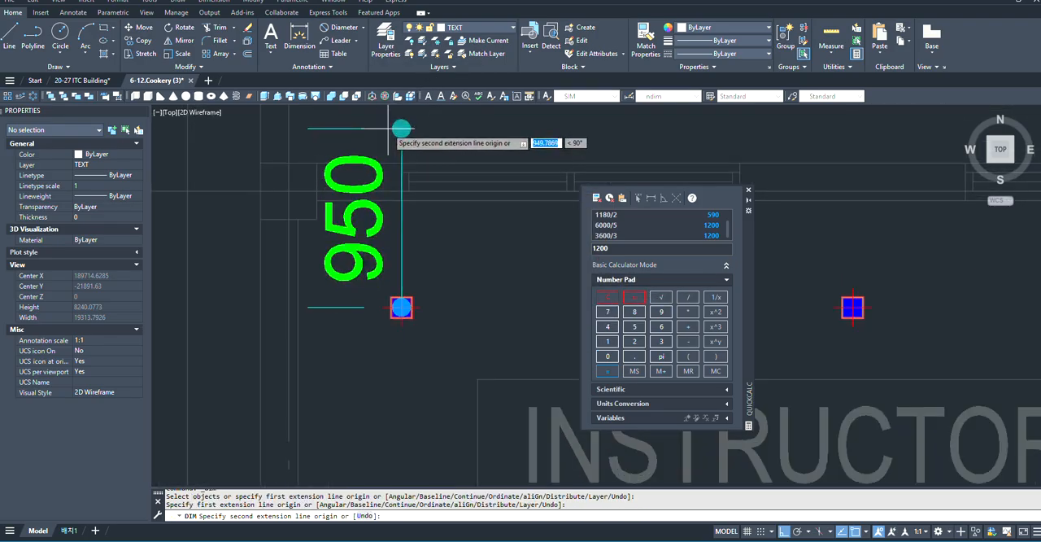
type("1")
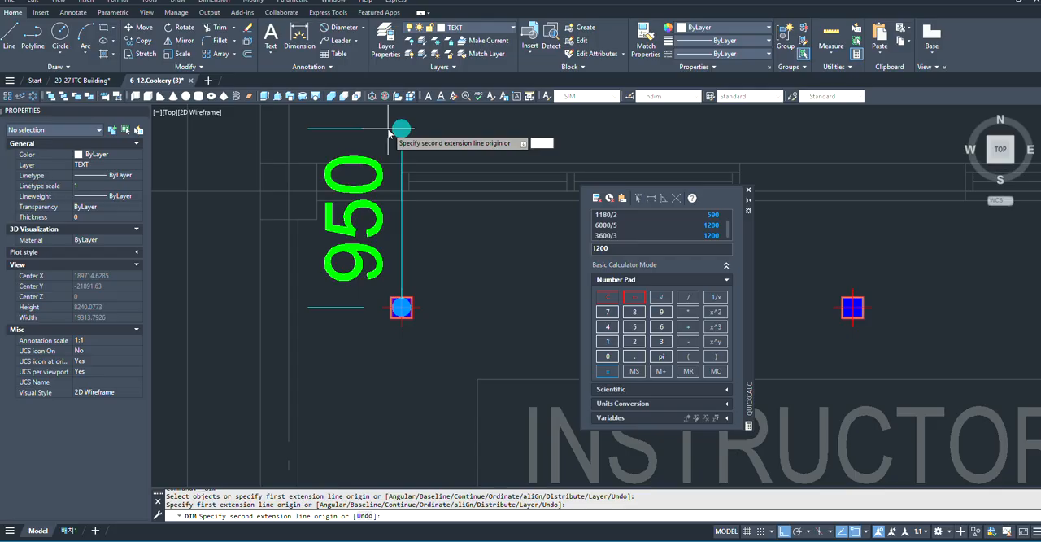
key("Return")
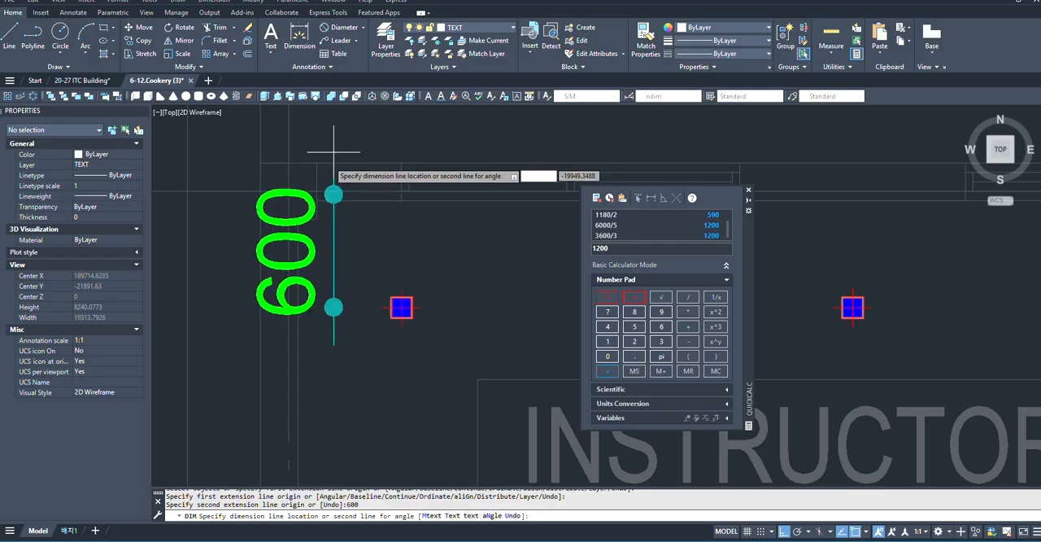
left_click(372, 247)
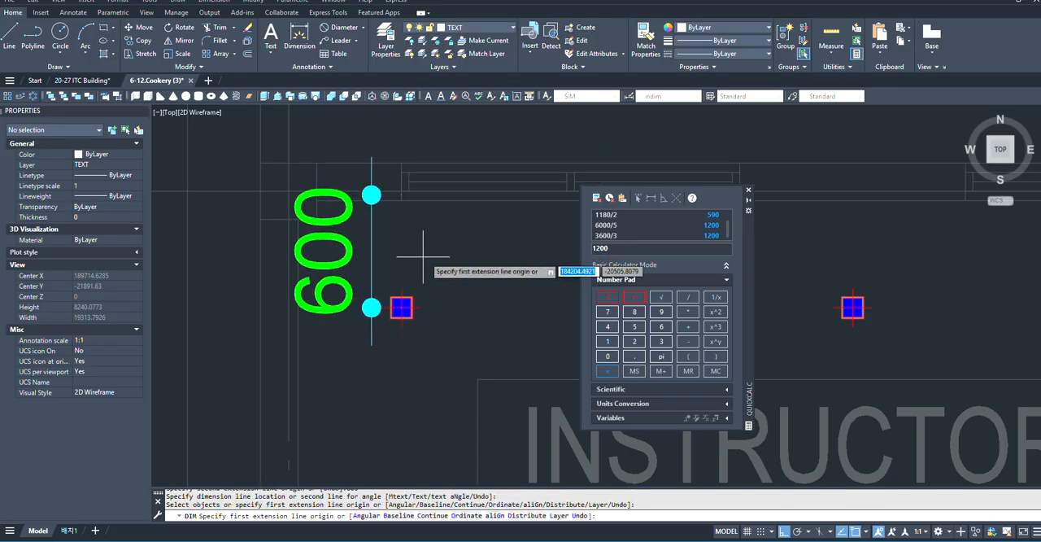
- Move the downlight array together with its vertical 600 dimension vertically, from the dimension's upper end onto the GLW1 wall's grid line
key("space")
left_click(453, 261)
left_click(371, 370)
scroll(392, 176, "up", 2)
type("m")
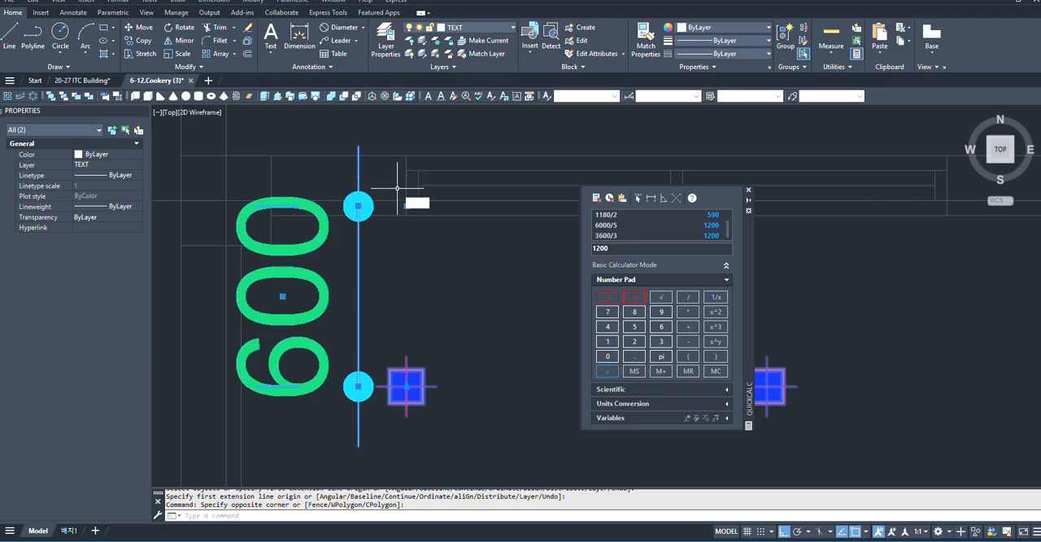
key("space")
scroll(406, 219, "up", 2)
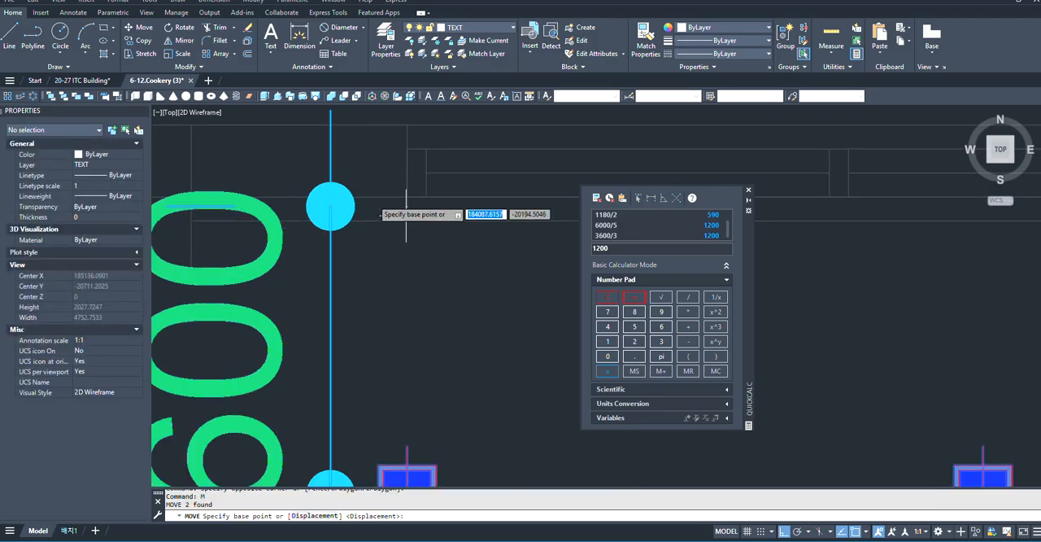
left_click(407, 197)
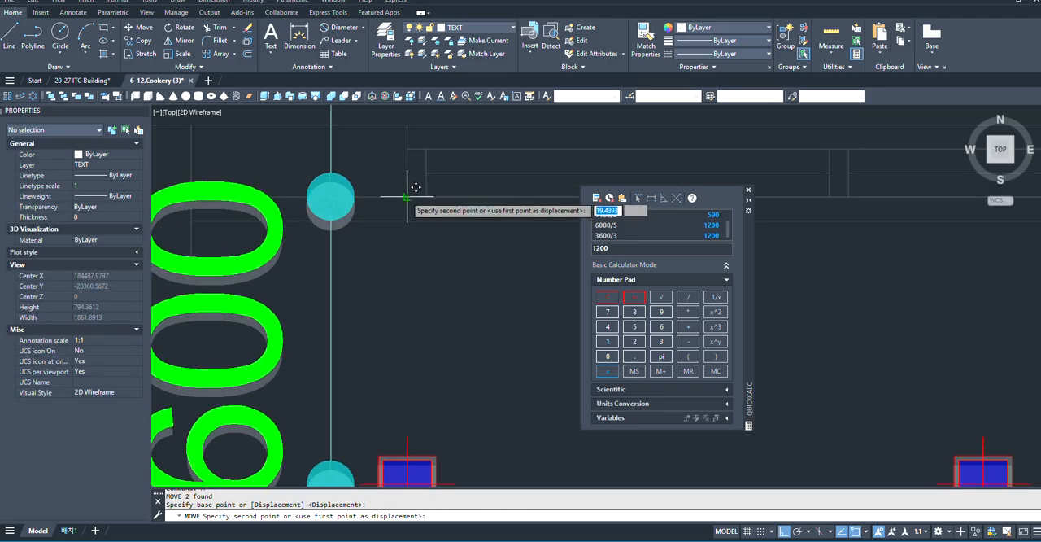
left_click(407, 176)
scroll(412, 268, "down", 5)
scroll(369, 248, "up", 2)
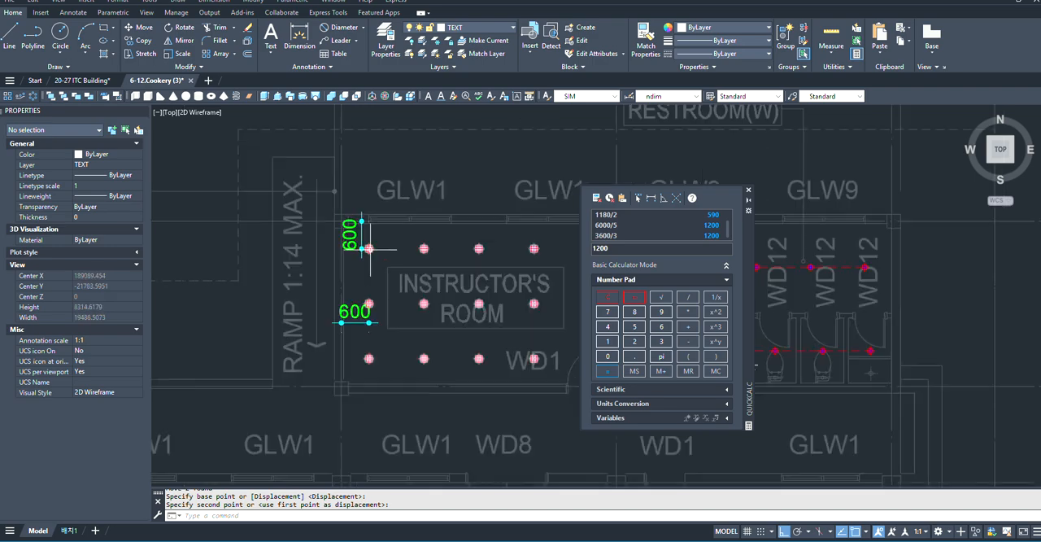
- Dimension the vertical distance from the array's lower ramp-side downlight to the grid line of the INSTRUCTOR'S ROOM's lower wall
scroll(367, 247, "up", 2)
scroll(365, 205, "down", 2)
middle_click_drag(365, 205, 361, 269)
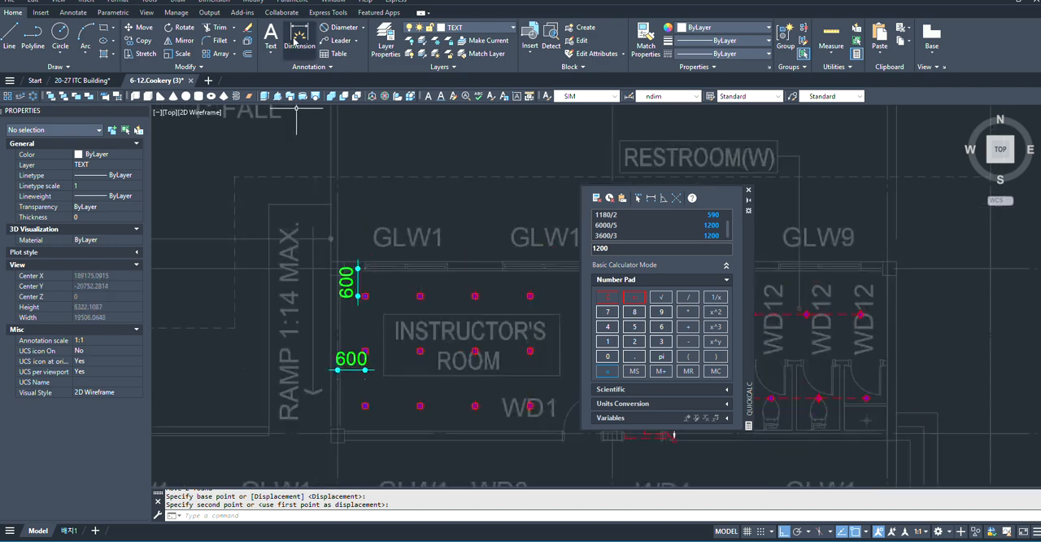
left_click(299, 37)
scroll(420, 466, "up", 4)
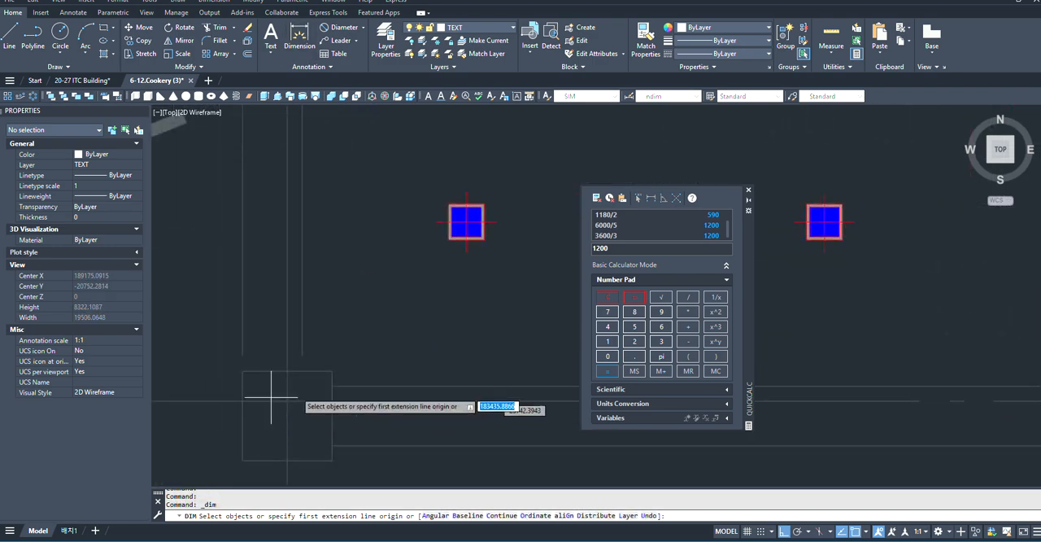
left_click(465, 221)
scroll(472, 208, "down", 3)
scroll(472, 309, "up", 3)
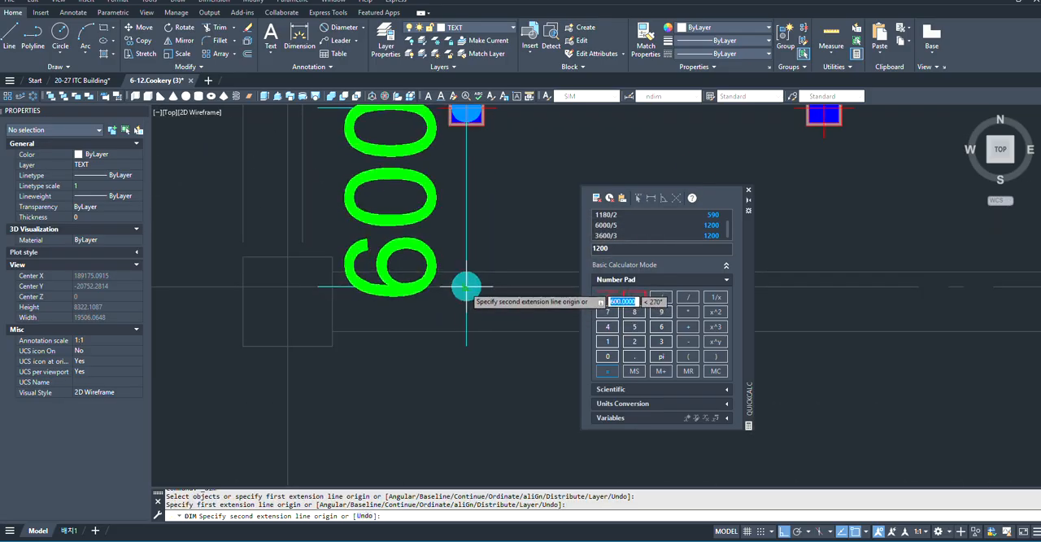
left_click(466, 286)
scroll(422, 235, "down", 2)
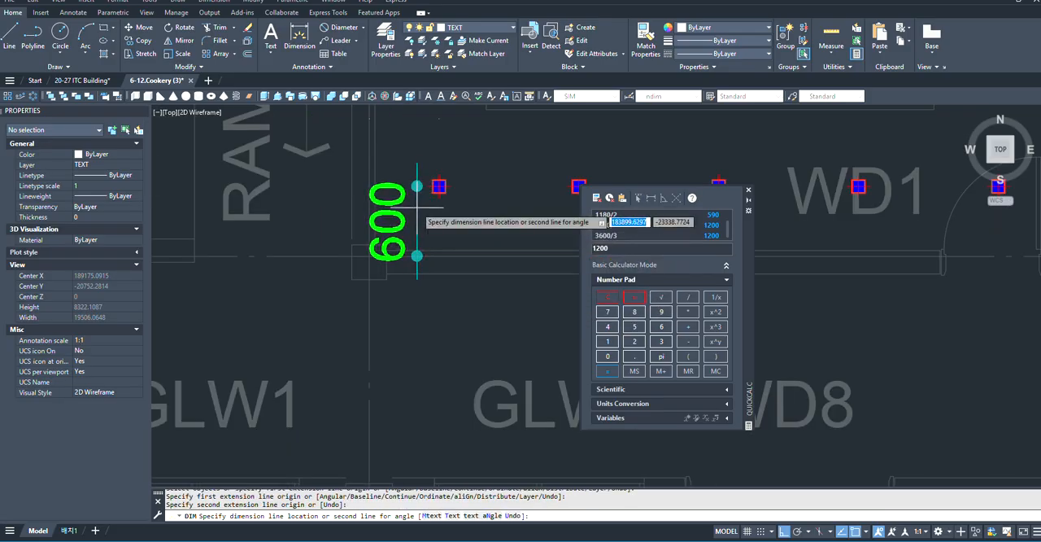
left_click(416, 207)
- Check the vertical grid dimensions beside the 1st floor plan against the downlight row spacing of the INSTRUCTOR'S ROOM
scroll(509, 303, "down", 4)
scroll(497, 307, "down", 4)
scroll(234, 304, "up", 6)
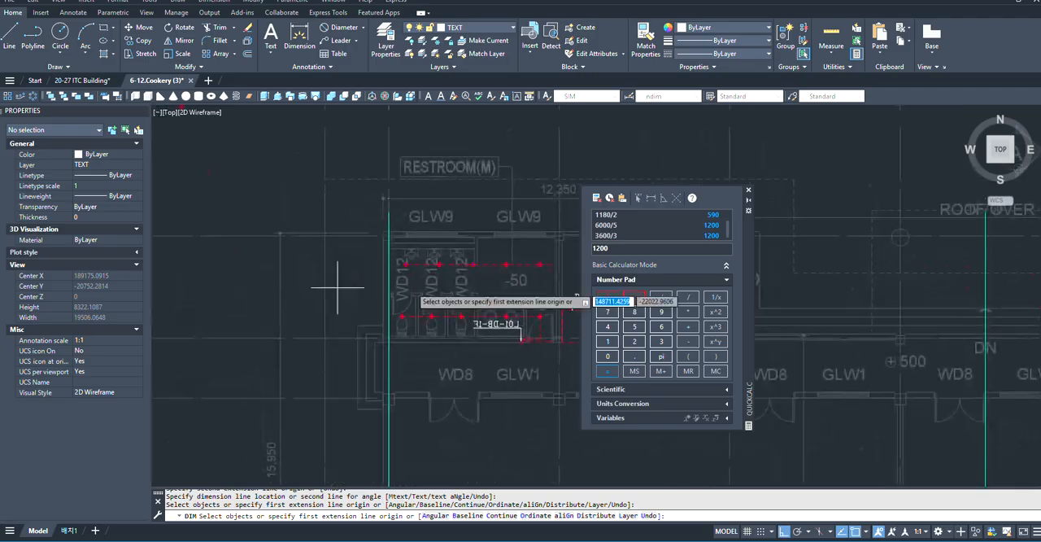
scroll(337, 291, "down", 4)
scroll(334, 296, "up", 4)
scroll(327, 297, "up", 3)
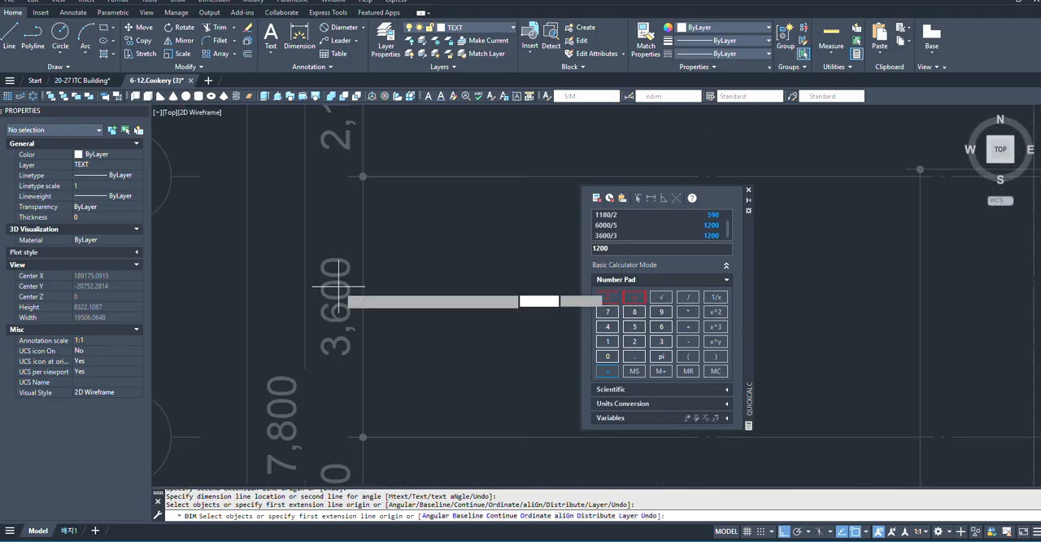
left_click(284, 234)
key("Escape")
scroll(262, 309, "down", 6)
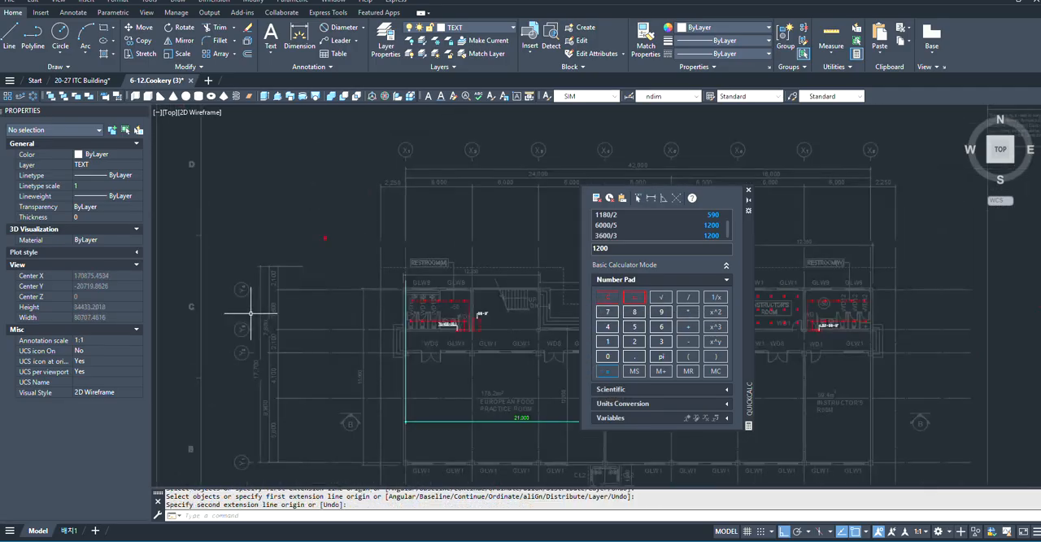
scroll(192, 251, "up", 8)
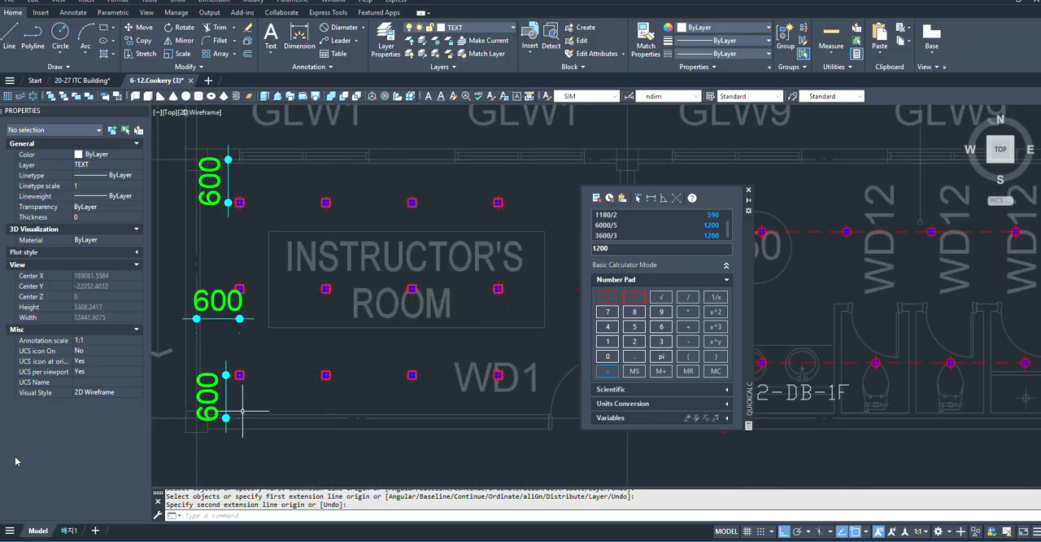
- Erase the three 600 reference dimensions around the INSTRUCTOR'S ROOM downlight array
scroll(242, 411, "down", 1)
scroll(211, 398, "up", 5)
left_click(251, 346)
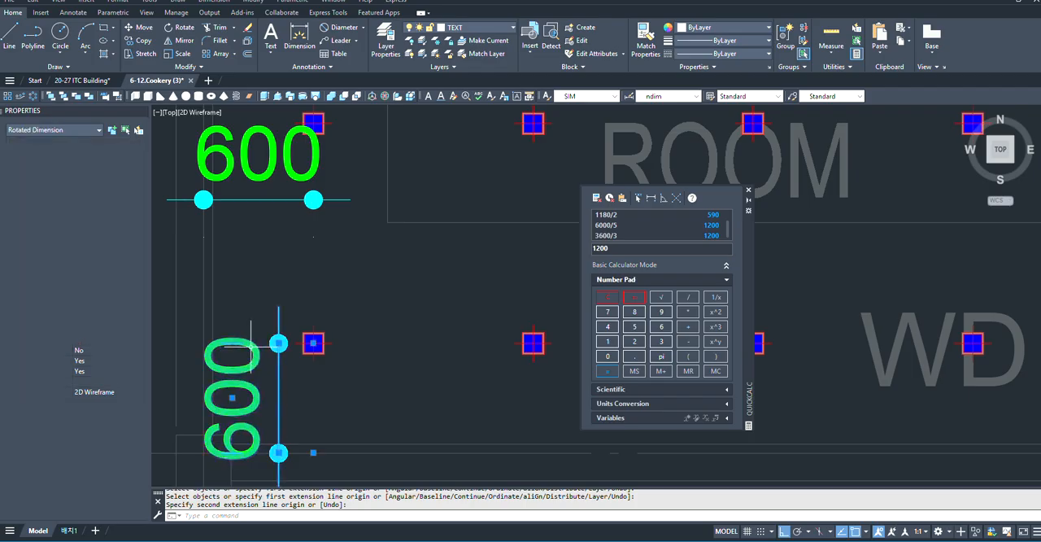
scroll(508, 294, "down", 2)
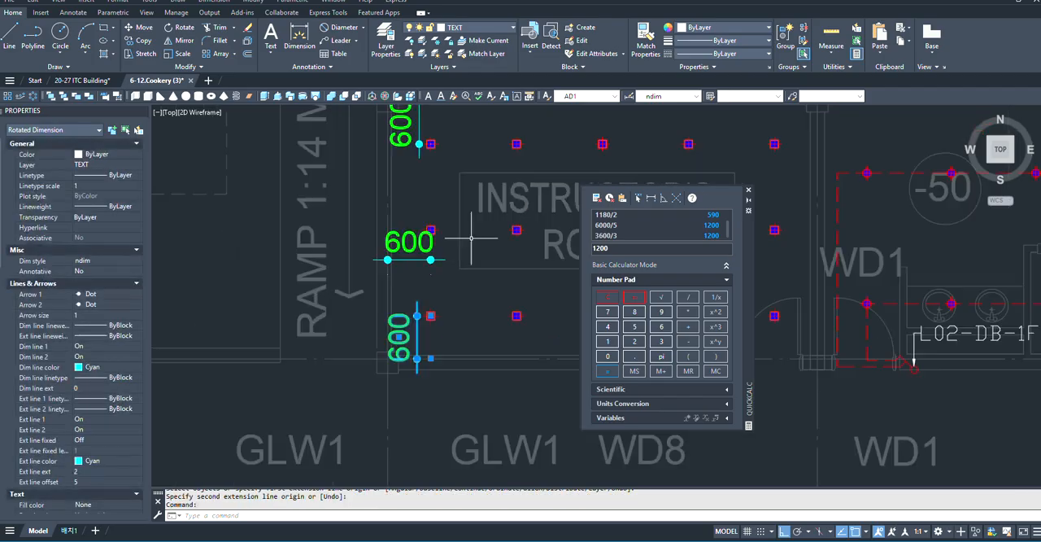
scroll(343, 256, "up", 1)
left_click(453, 258)
left_click(434, 290)
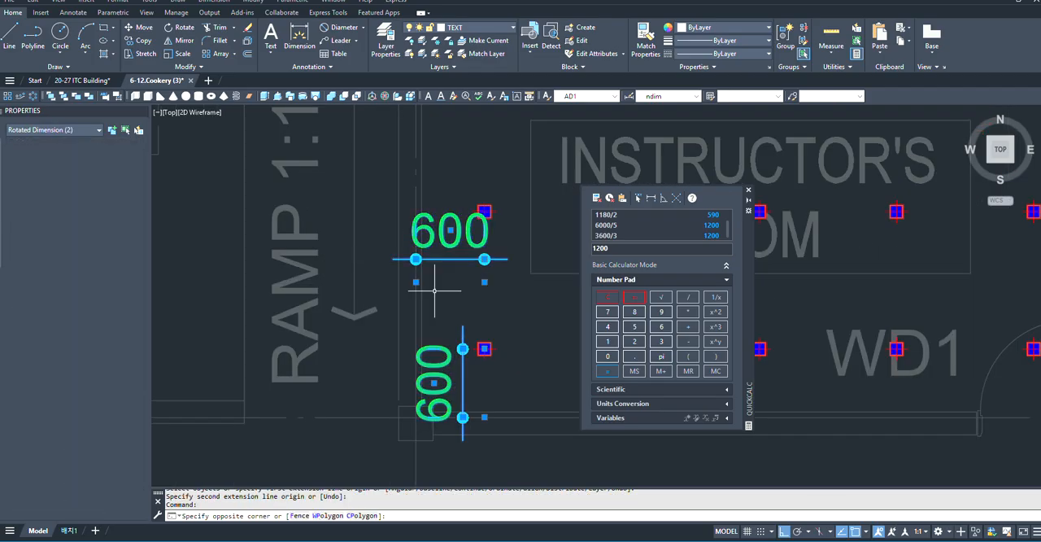
scroll(419, 290, "down", 3)
scroll(431, 244, "up", 3)
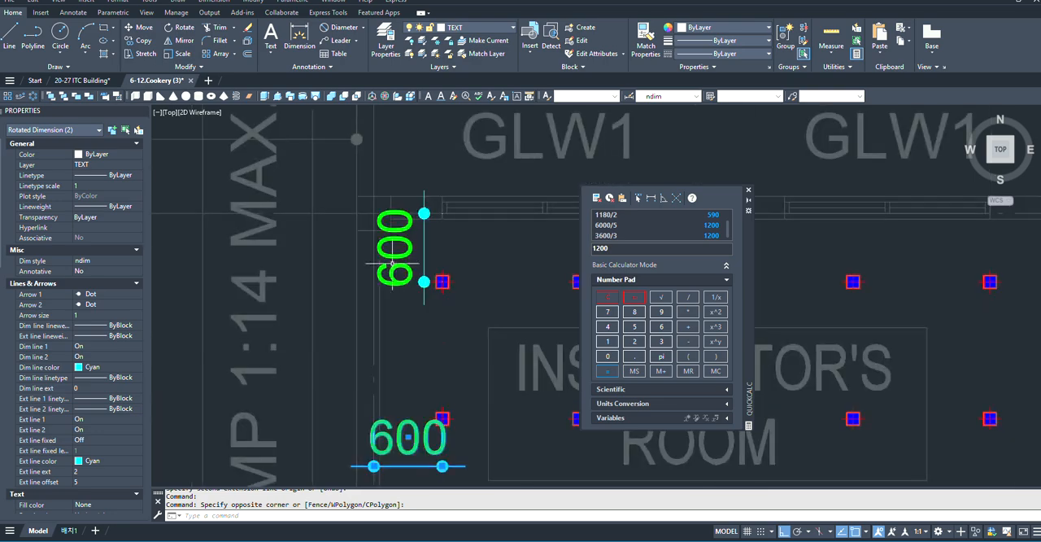
left_click(406, 260)
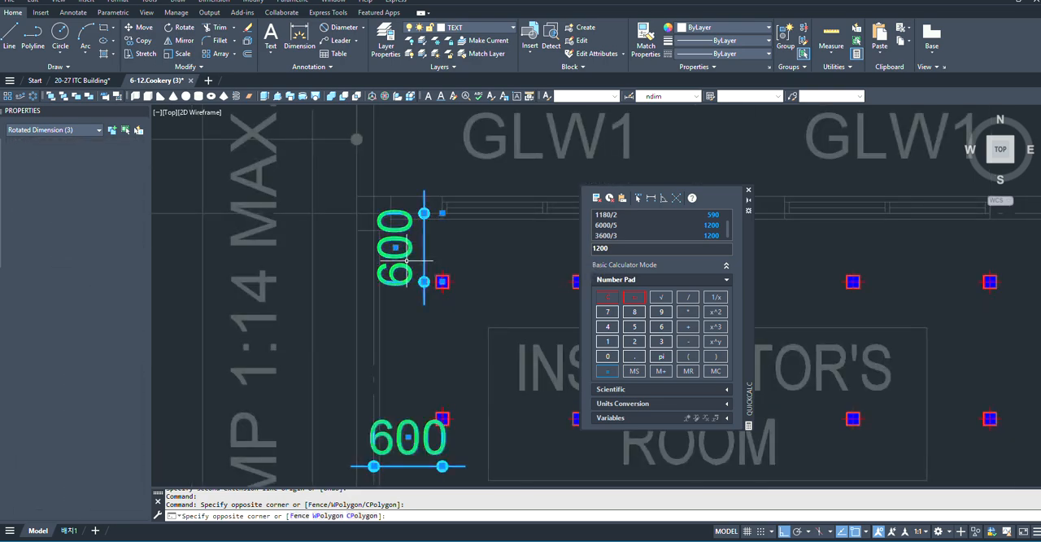
type("e")
key("Return")
scroll(394, 260, "down", 3)
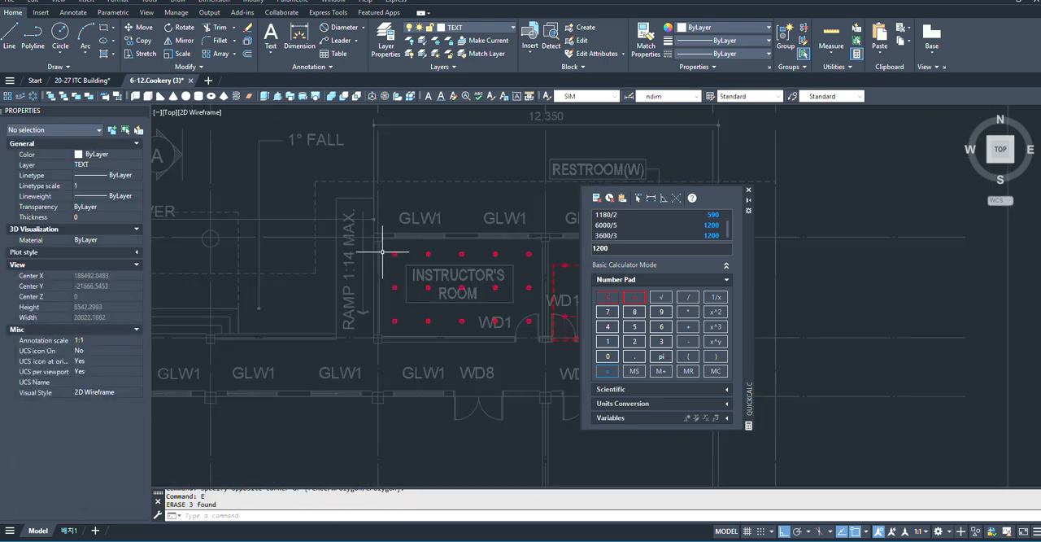
- Examine the INSTRUCTOR'S ROOM downlight layout, its door and the neighbouring restroom's switch location
scroll(382, 252, "up", 3)
middle_click_drag(371, 324, 319, 316)
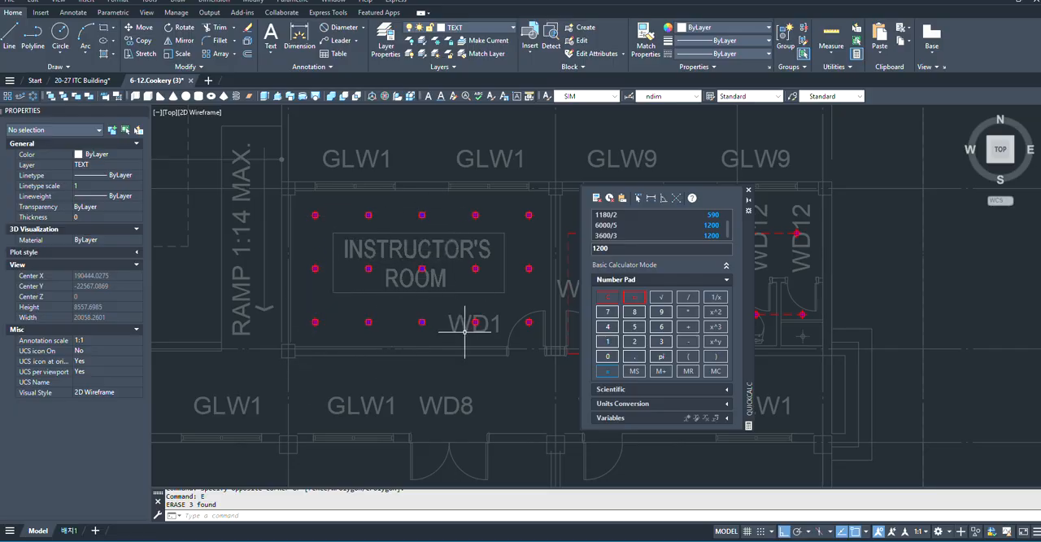
scroll(271, 358, "down", 2)
scroll(399, 317, "up", 2)
scroll(430, 324, "down", 2)
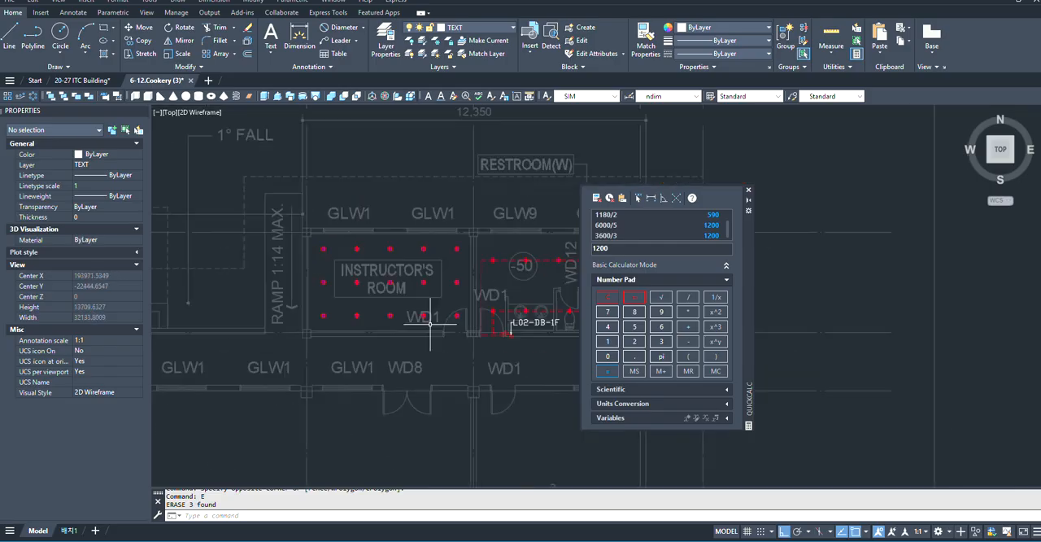
scroll(333, 292, "up", 2)
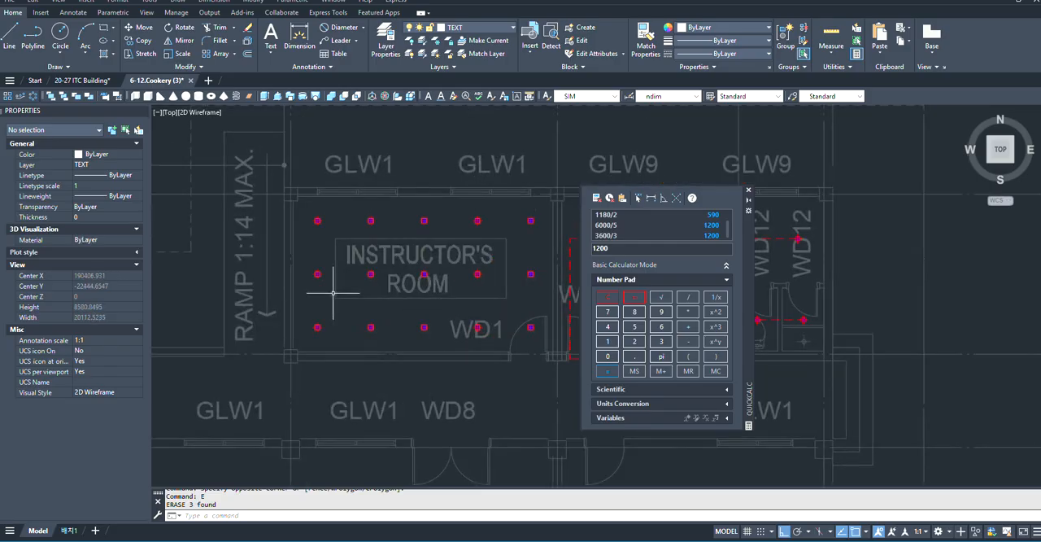
scroll(535, 327, "down", 1)
scroll(472, 332, "up", 5)
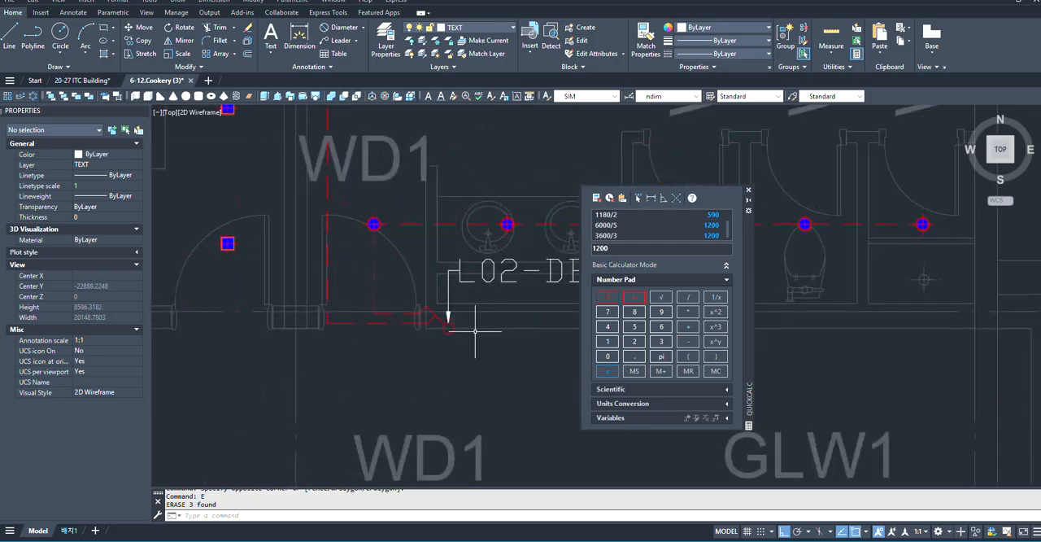
- Copy the restroom's 2G-1W switch block onto the lower wall beside the INSTRUCTOR'S ROOM door
left_click(448, 328)
type("C")
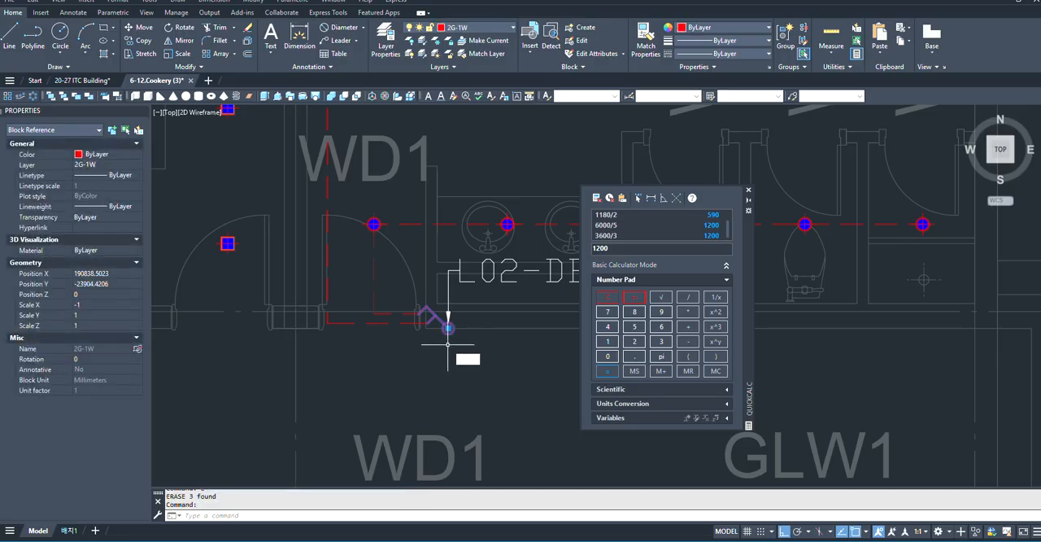
key("Return")
scroll(448, 344, "up", 2)
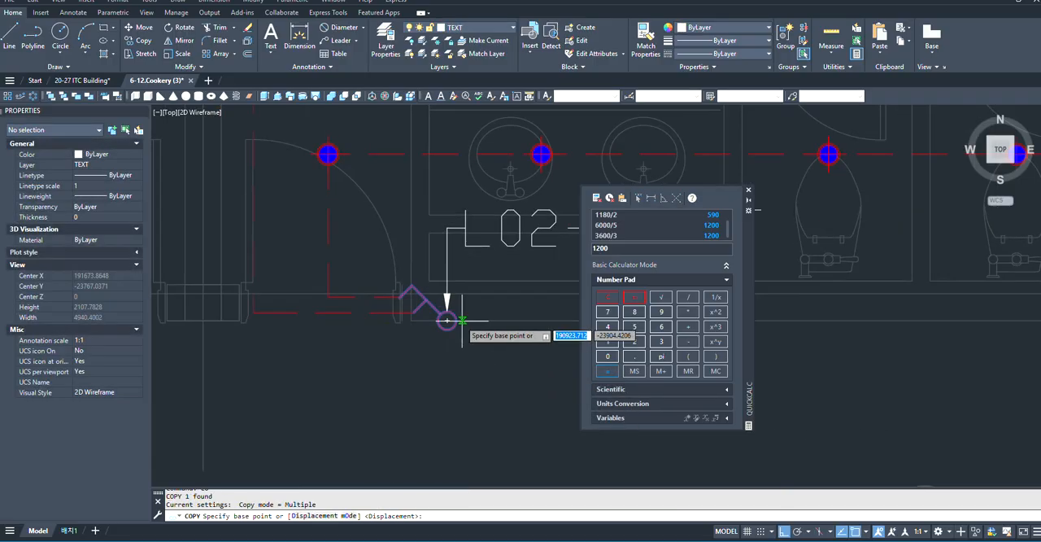
left_click(447, 323)
scroll(456, 333, "down", 3)
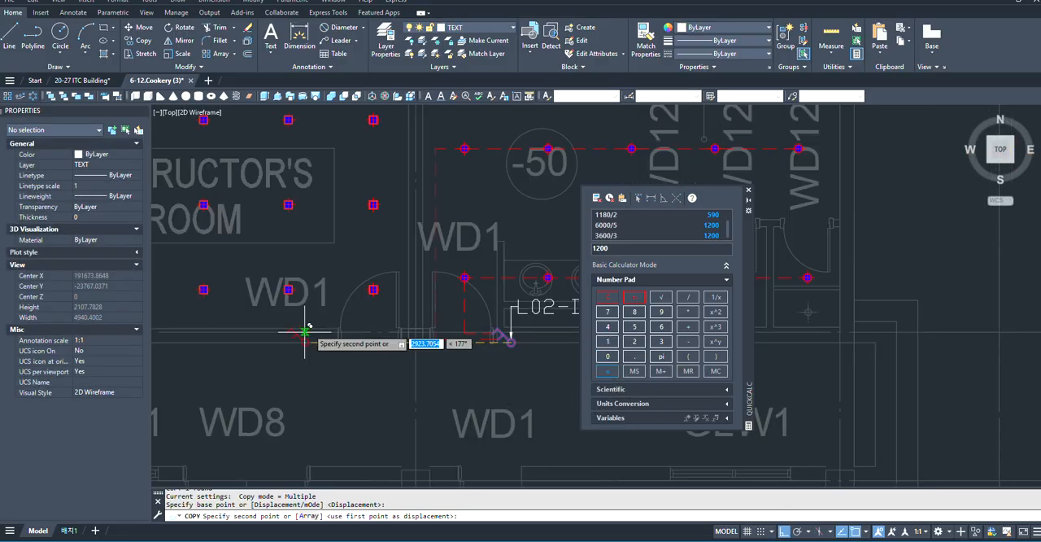
scroll(297, 325, "up", 4)
scroll(480, 366, "down", 3)
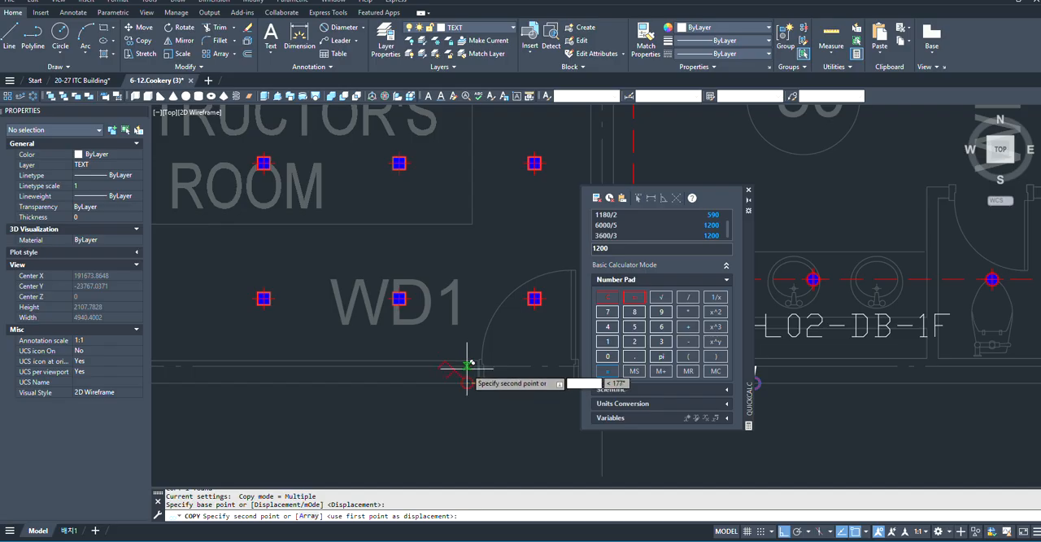
left_click(470, 366)
scroll(407, 382, "down", 3)
scroll(414, 372, "up", 4)
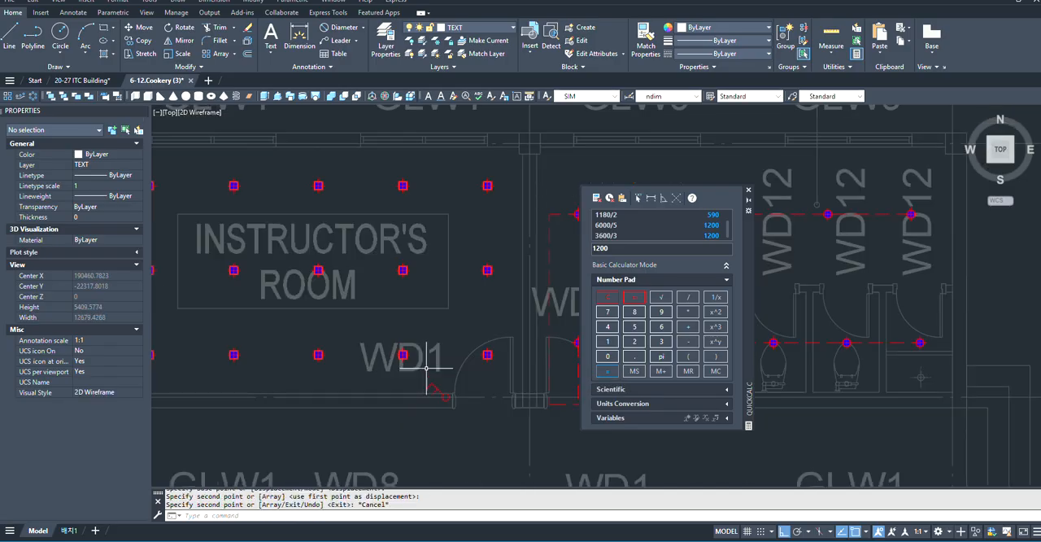
key("Escape")
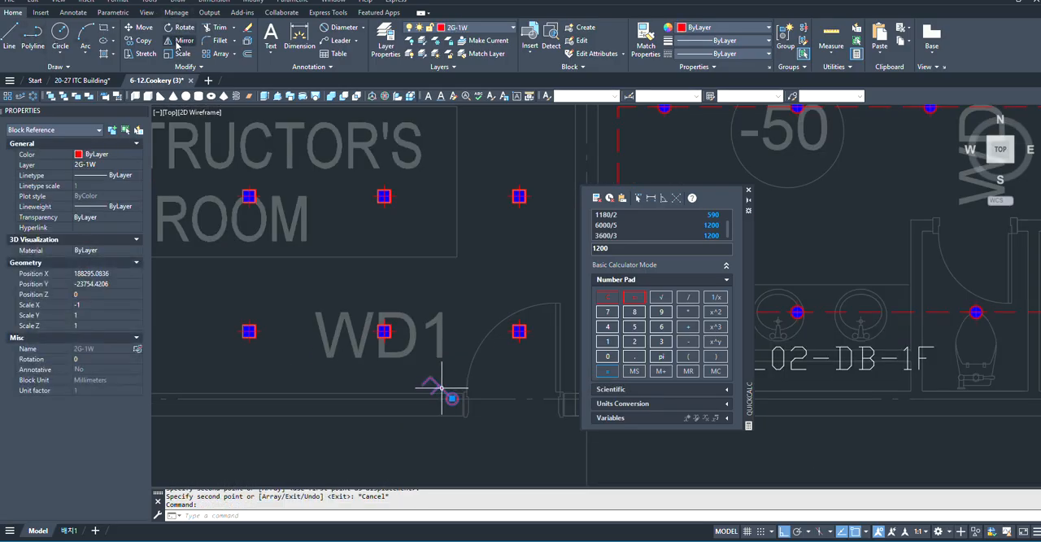
- Mirror the 2G-1W switch beside the INSTRUCTOR'S ROOM door about a vertical line through its circle, erasing the source object
left_click(184, 40)
scroll(445, 374, "up", 2)
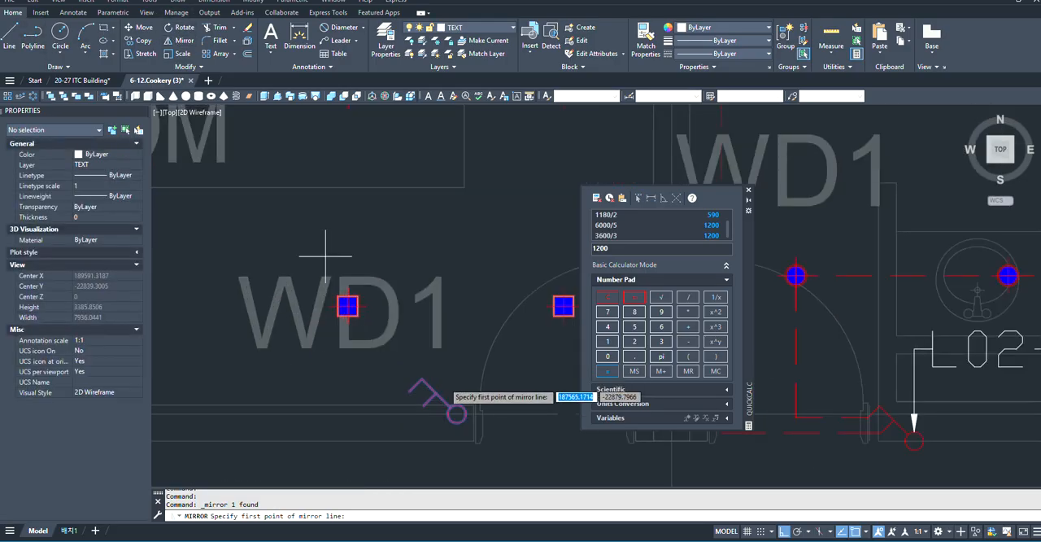
left_click(457, 413)
left_click(445, 229)
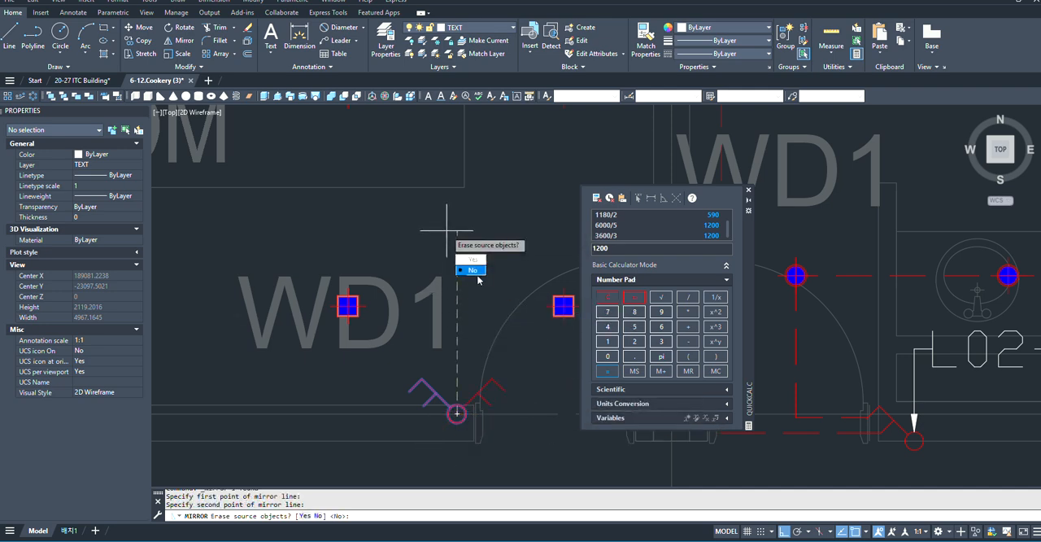
type("y")
key("Return")
scroll(441, 372, "down", 3)
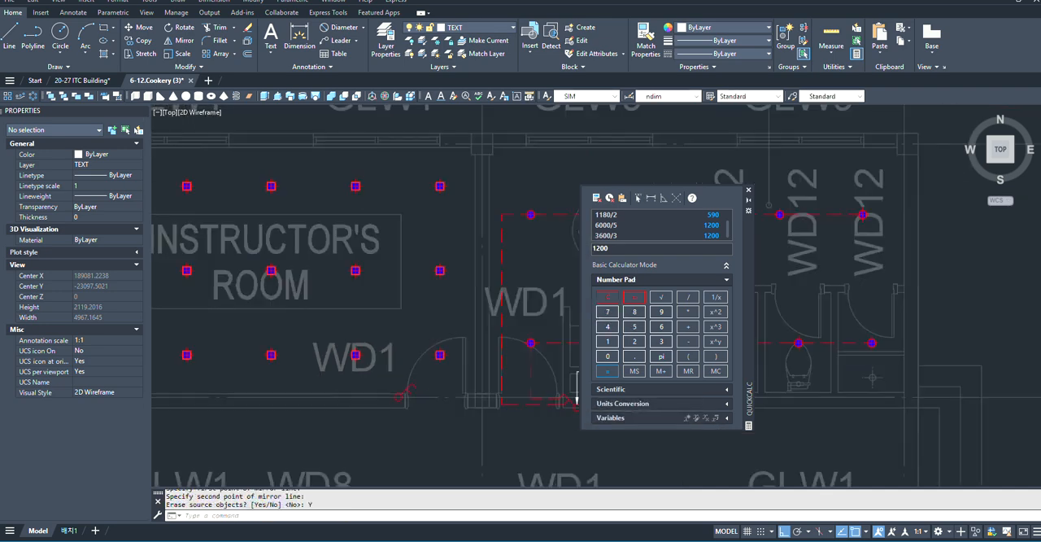
- Examine the INSTRUCTOR'S ROOM downlight grid, its door switch and the neighbouring restroom's wiring to plan the circuit grouping
scroll(410, 358, "up", 1)
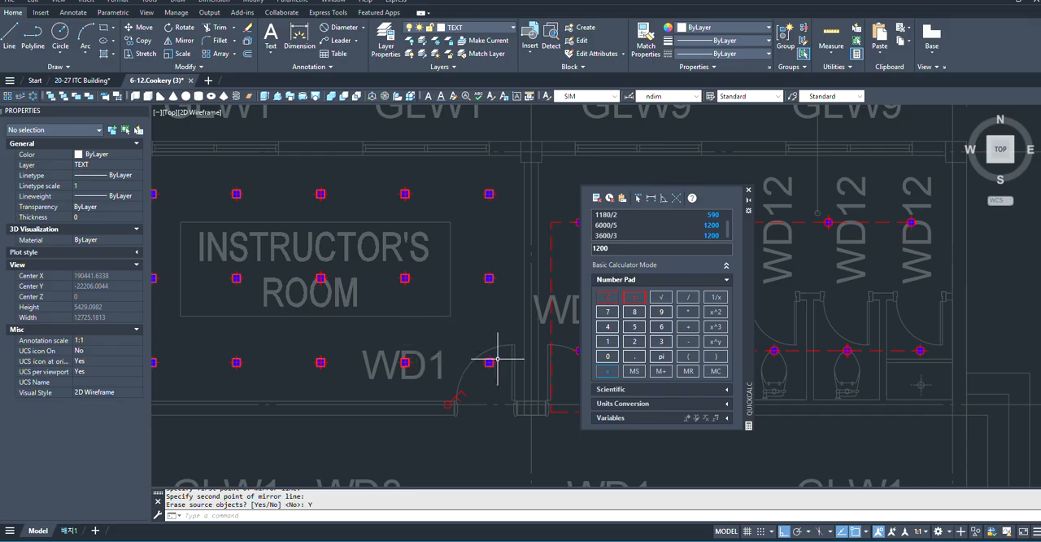
scroll(409, 300, "up", 1)
scroll(465, 314, "down", 3)
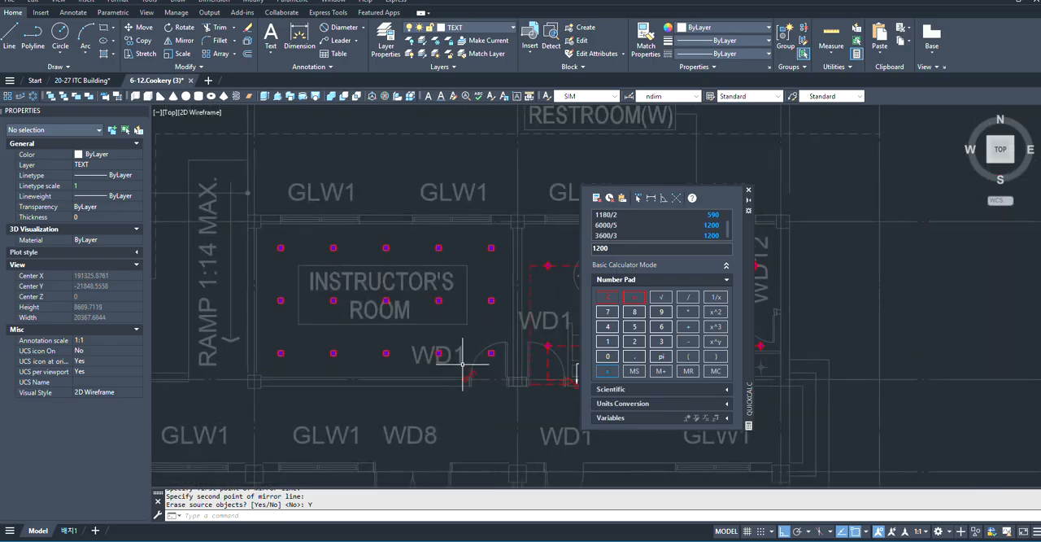
scroll(456, 361, "up", 4)
scroll(458, 358, "down", 2)
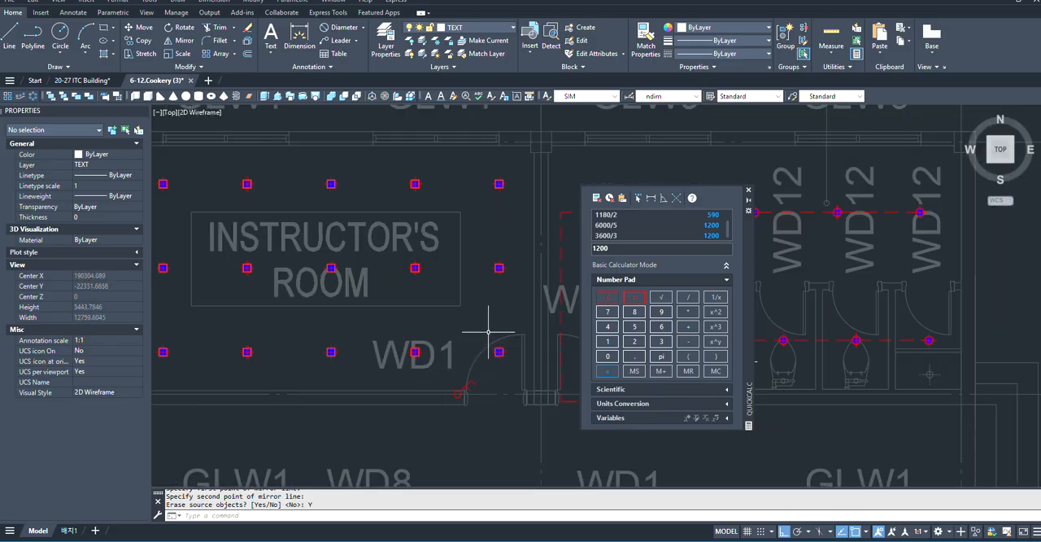
scroll(459, 368, "up", 4)
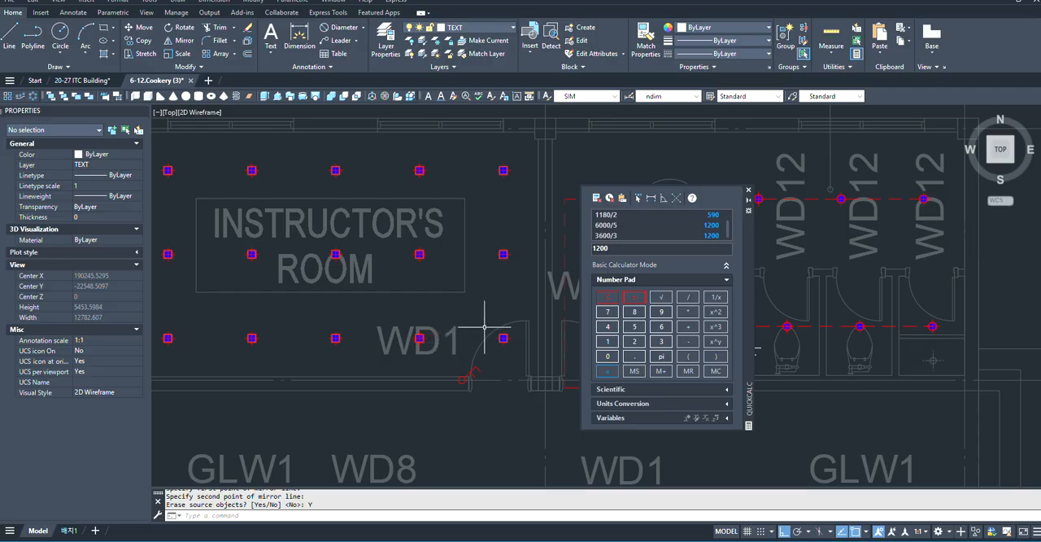
scroll(484, 327, "down", 2)
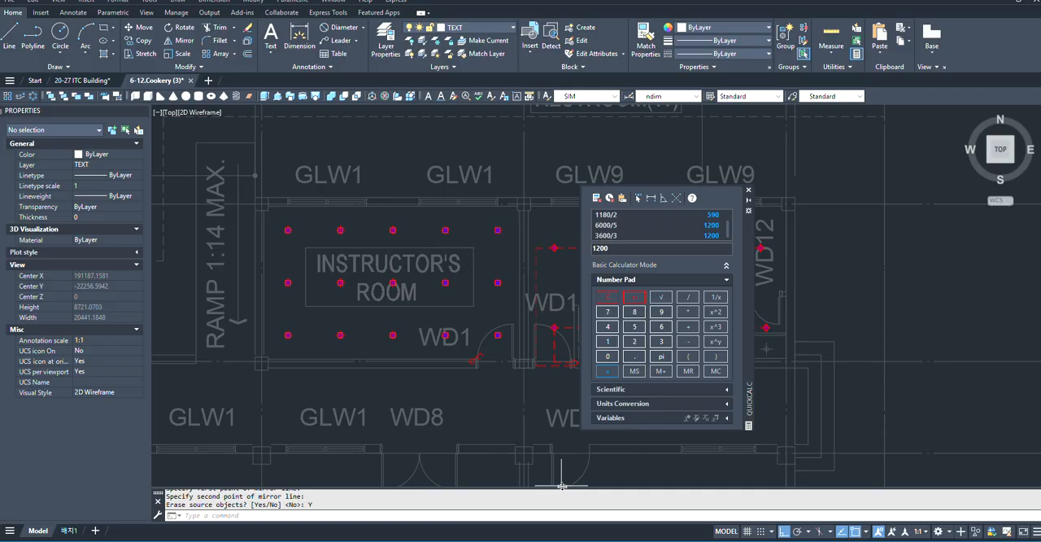
scroll(344, 283, "up", 2)
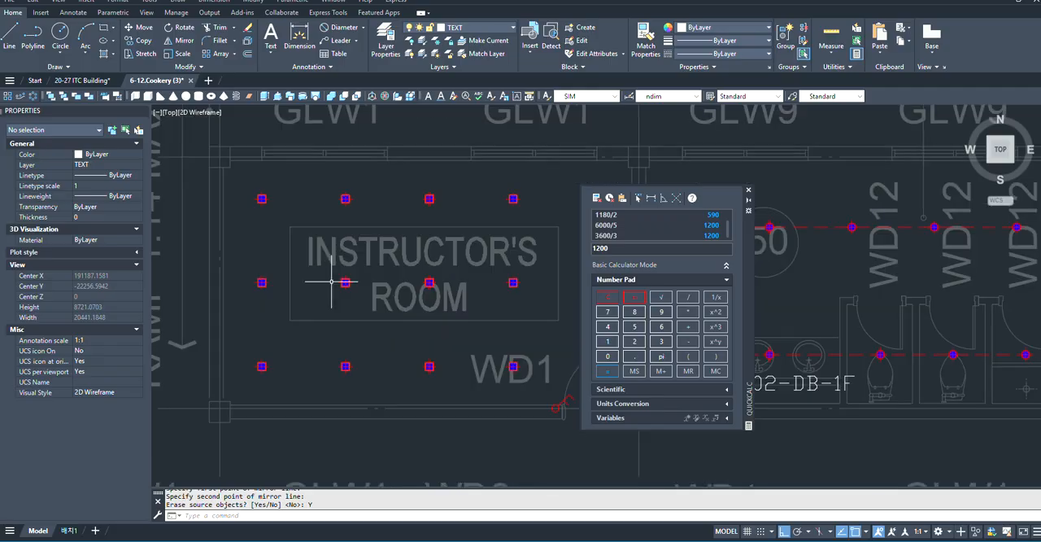
scroll(296, 290, "down", 2)
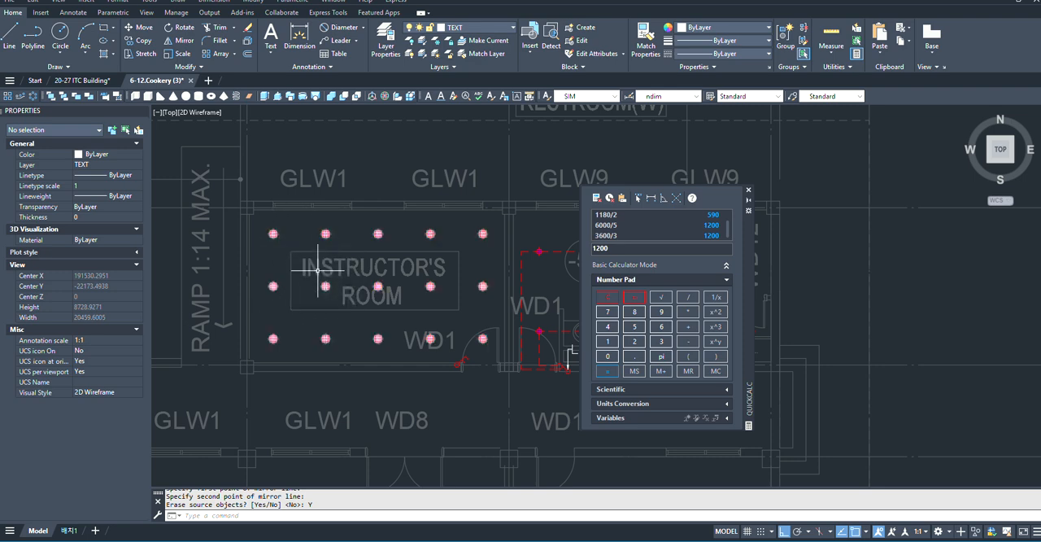
scroll(284, 260, "up", 2)
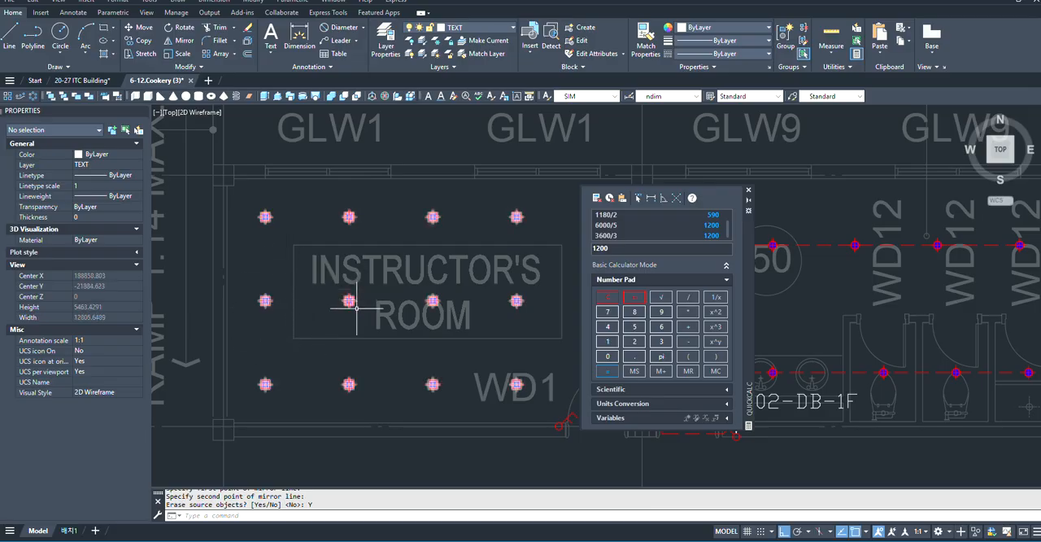
scroll(335, 334, "down", 4)
scroll(485, 355, "down", 2)
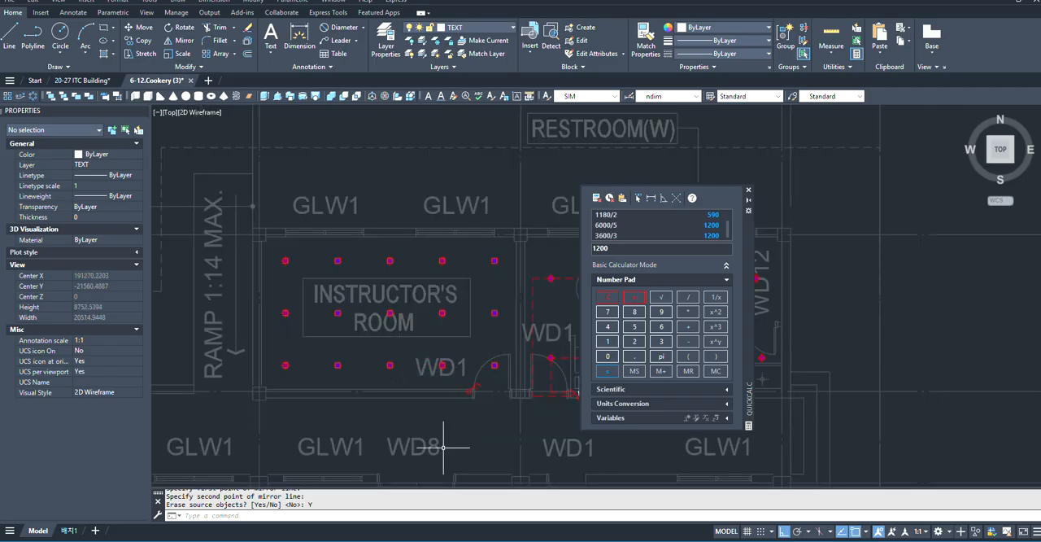
scroll(467, 344, "up", 4)
scroll(453, 344, "down", 2)
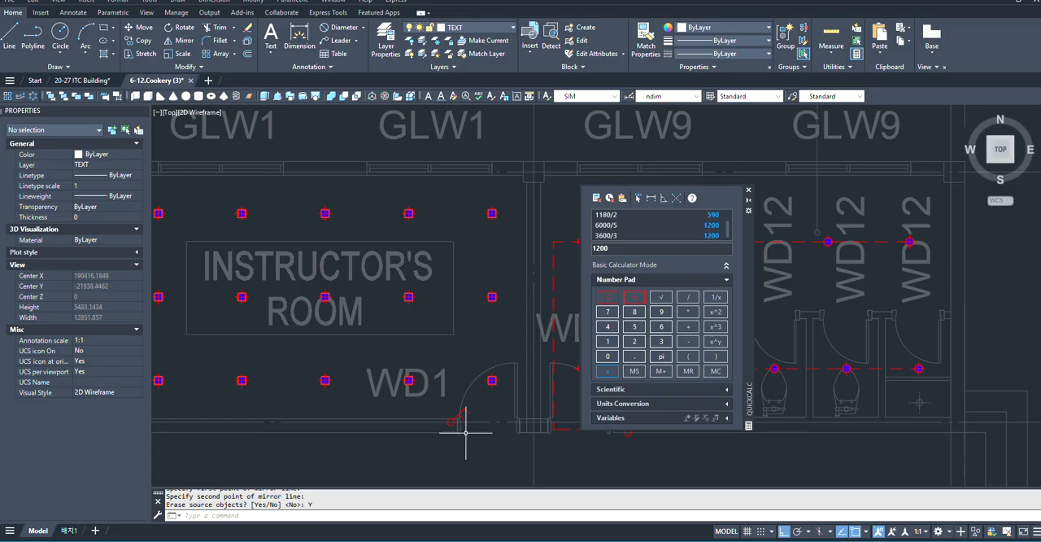
scroll(466, 432, "up", 2)
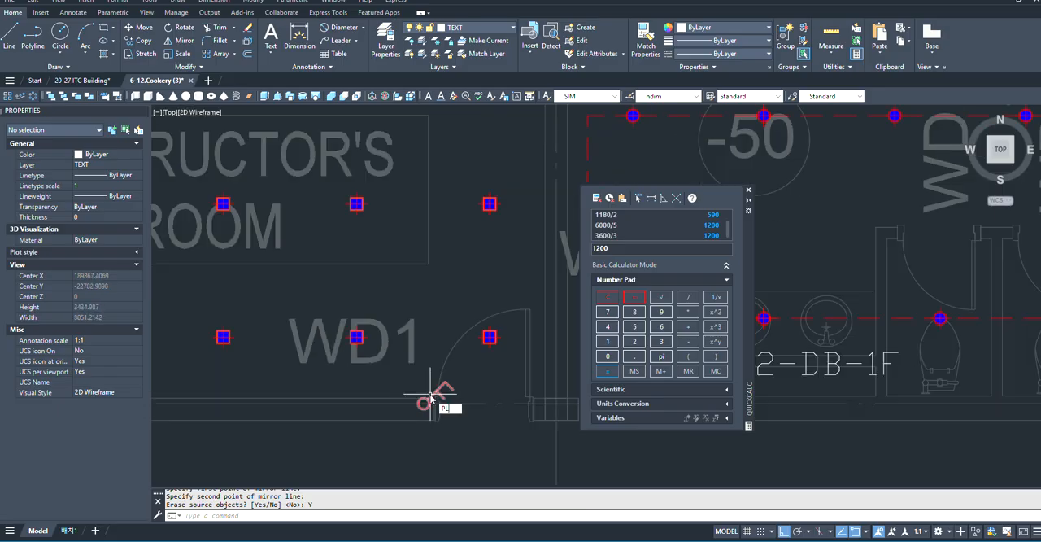
key("Return")
scroll(425, 400, "down", 4)
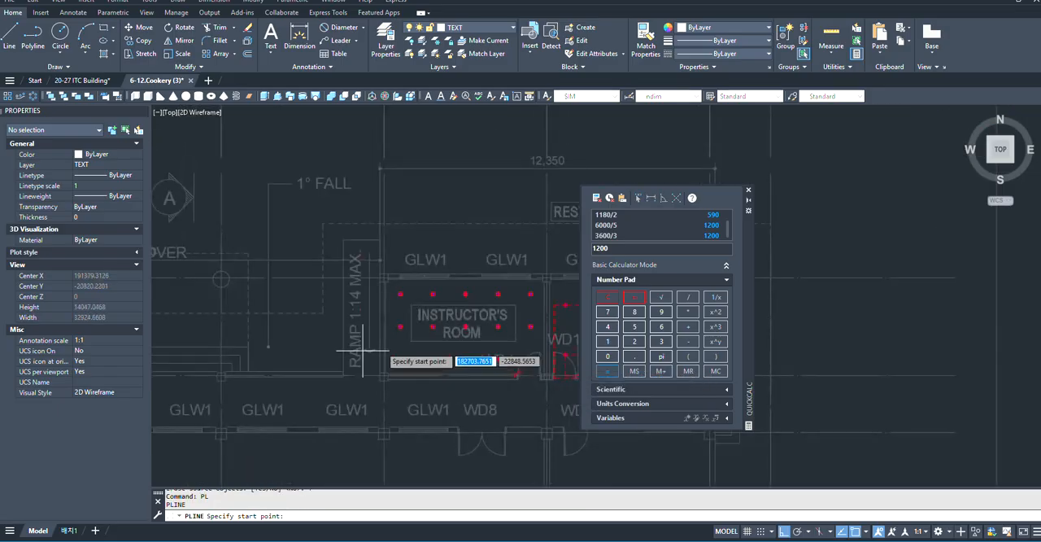
scroll(407, 349, "up", 3)
scroll(488, 350, "down", 3)
scroll(395, 325, "up", 3)
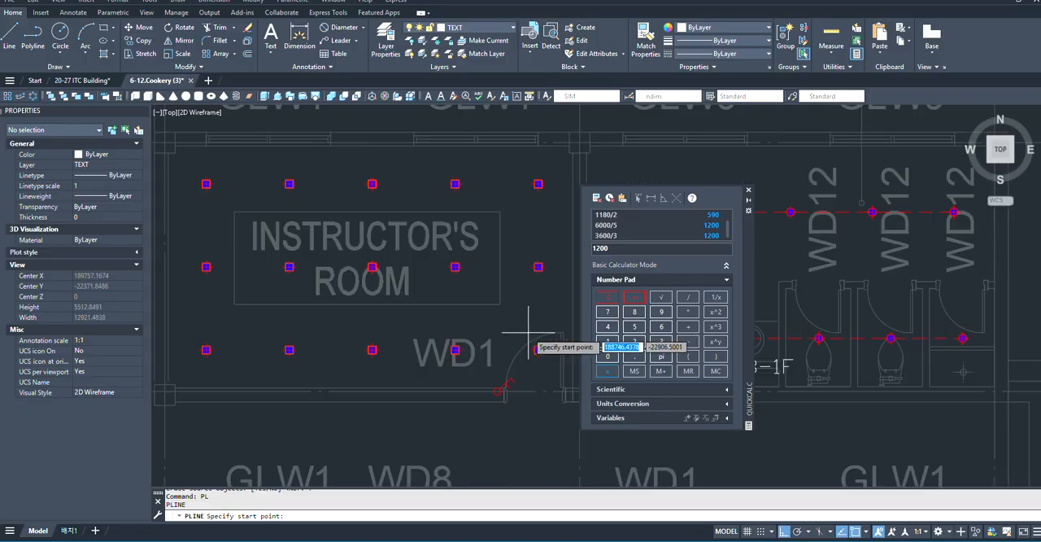
scroll(455, 303, "down", 2)
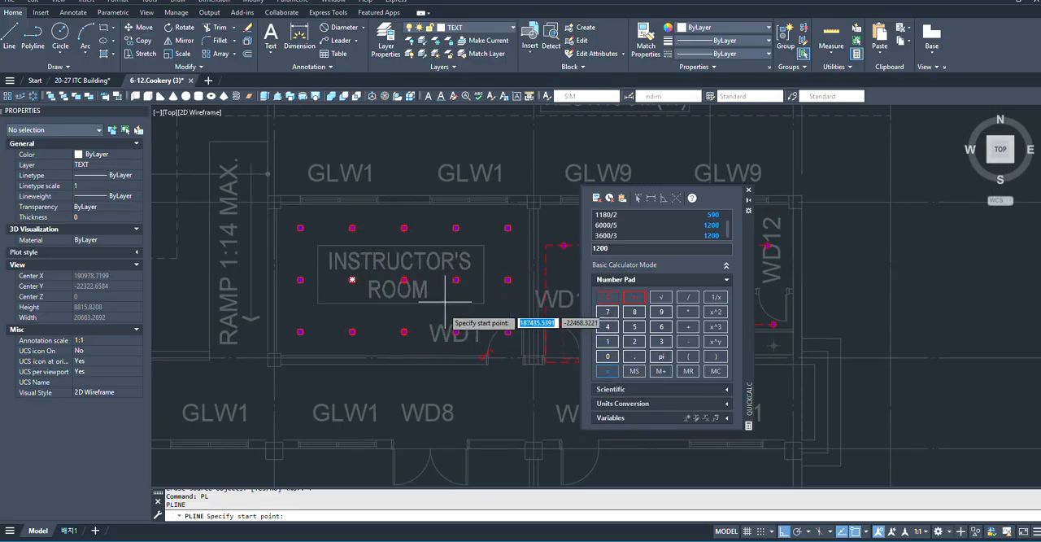
scroll(409, 286, "up", 2)
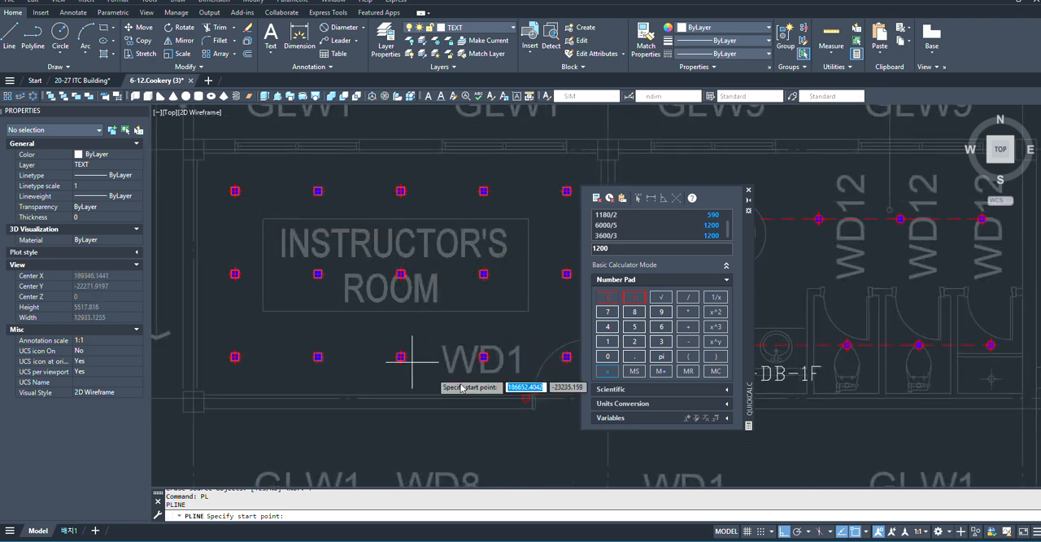
scroll(236, 194, "up", 2)
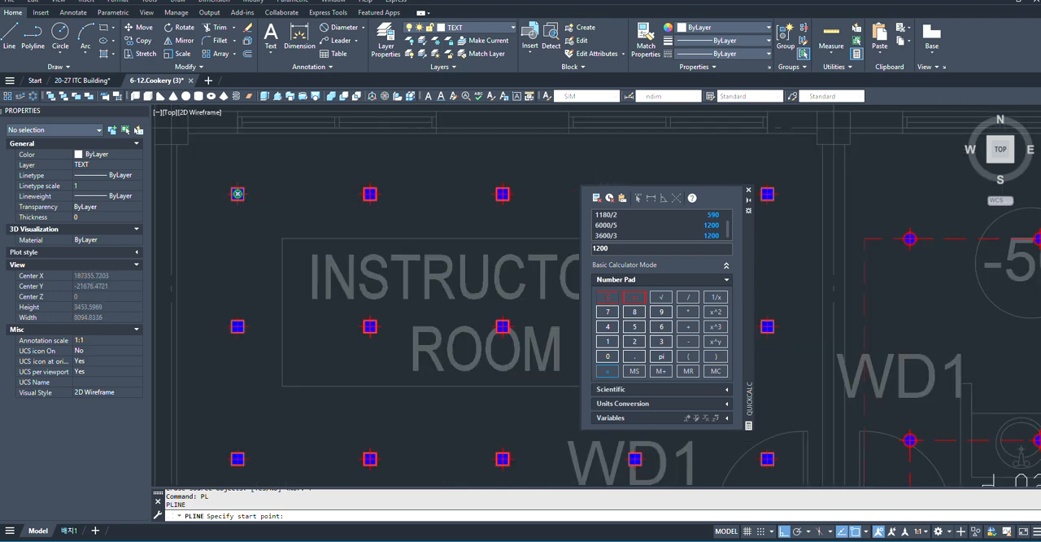
left_click(237, 194)
scroll(492, 196, "up", 3)
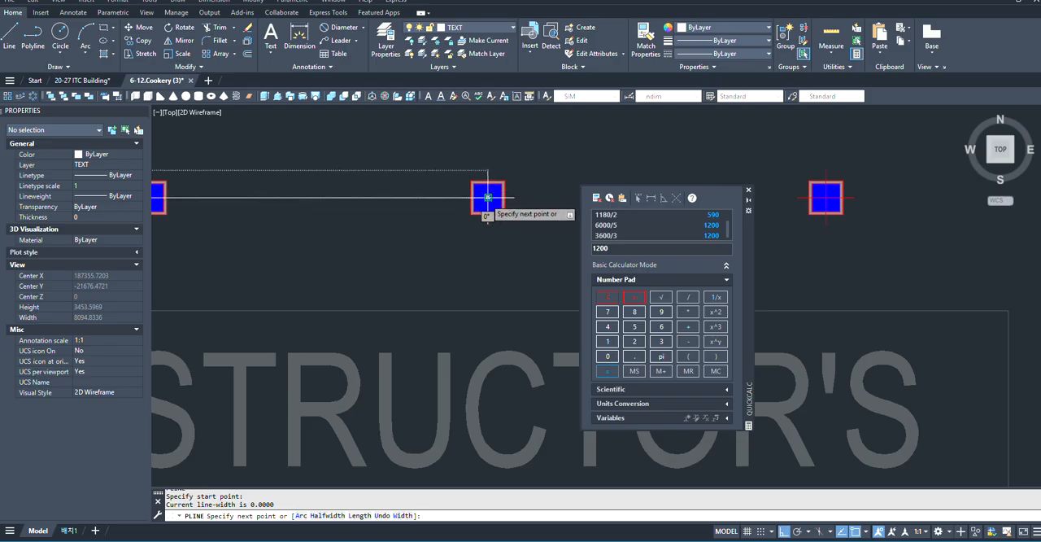
key("Escape")
scroll(435, 225, "down", 3)
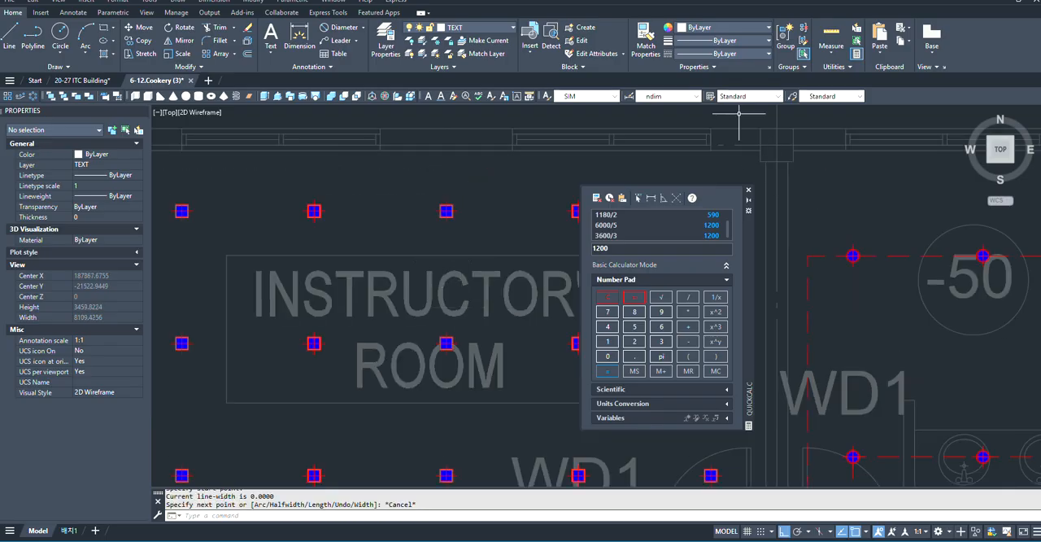
left_click(499, 30)
left_click(500, 31)
scroll(393, 225, "down", 2)
scroll(398, 218, "up", 2)
key("Escape")
- Start a wiring polyline at the INSTRUCTOR'S ROOM's upper-left downlight, running to the row's third downlight and down to the middle row
scroll(409, 202, "up", 2)
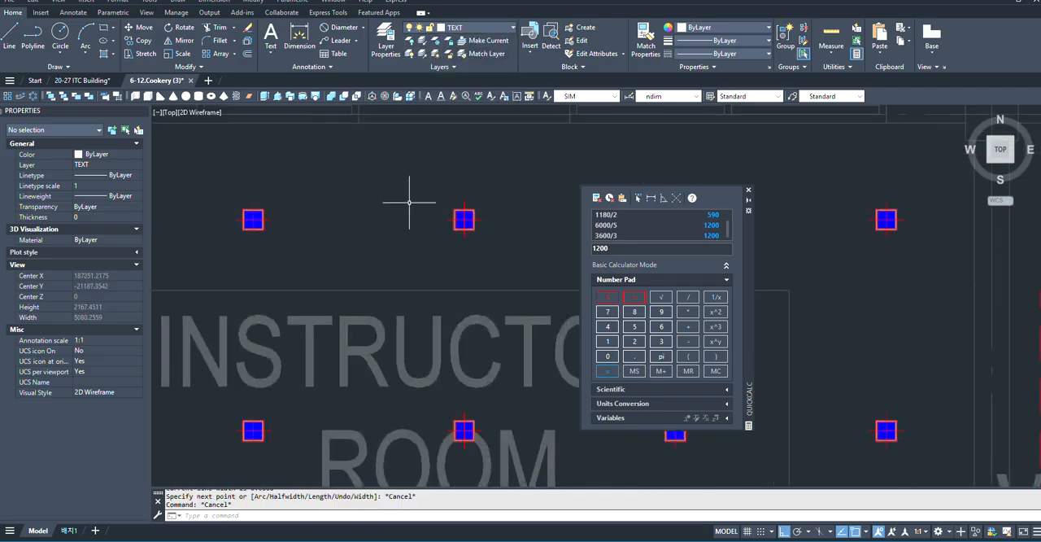
type("PL")
key("Return")
scroll(483, 205, "down", 3)
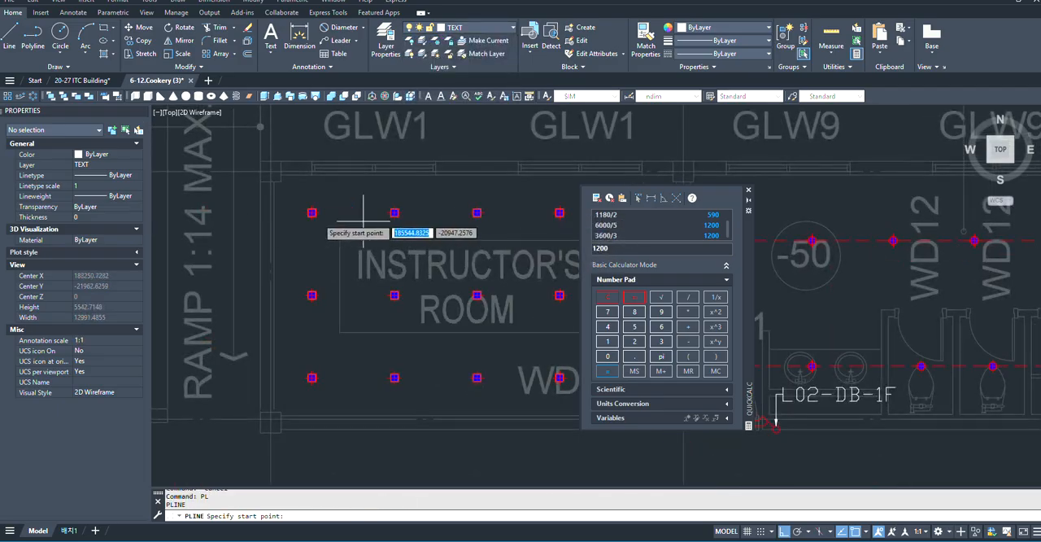
scroll(297, 207, "up", 3)
left_click(367, 217)
scroll(371, 219, "down", 4)
scroll(504, 219, "up", 5)
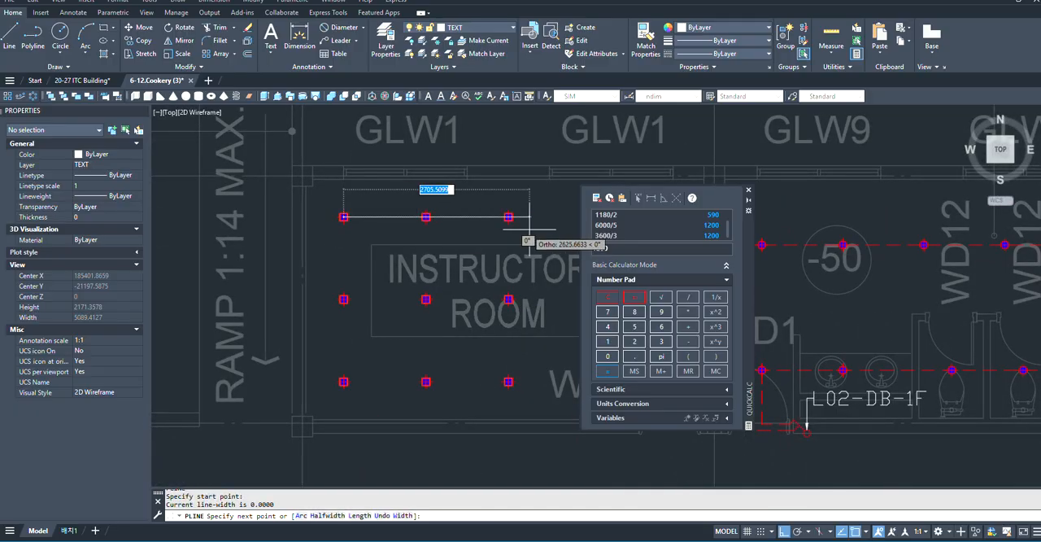
left_click(473, 197)
scroll(472, 197, "down", 3)
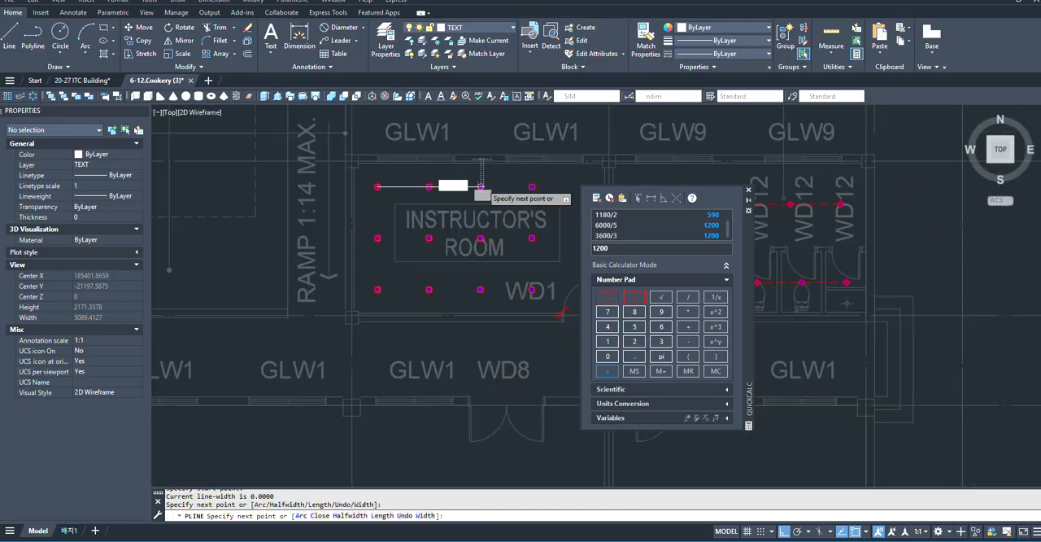
scroll(476, 172, "up", 3)
left_click(518, 282)
scroll(518, 282, "down", 3)
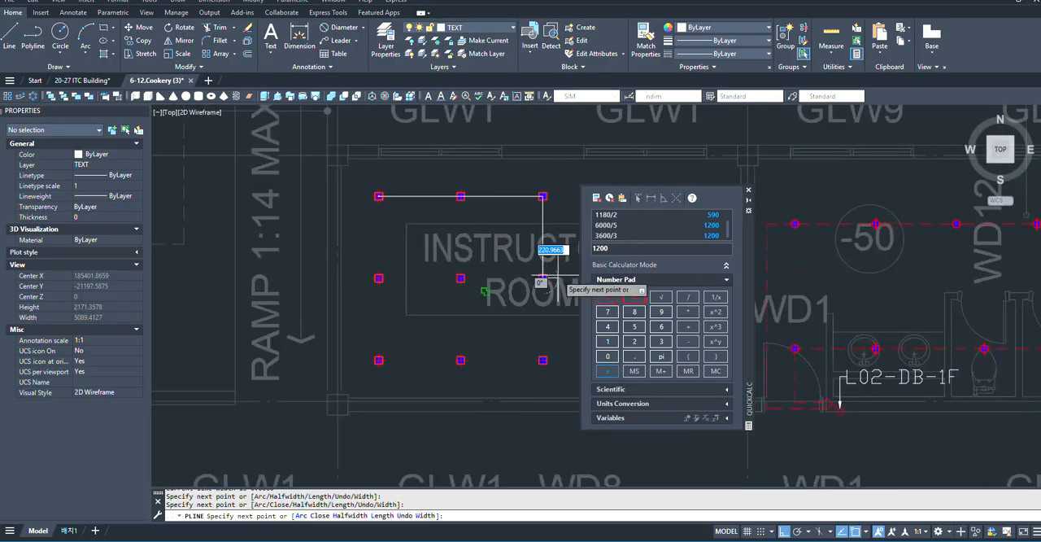
- Continue the polyline back to the middle row's first downlight, down to the bottom row and across to its third downlight
scroll(511, 279, "up", 3)
scroll(503, 275, "up", 3)
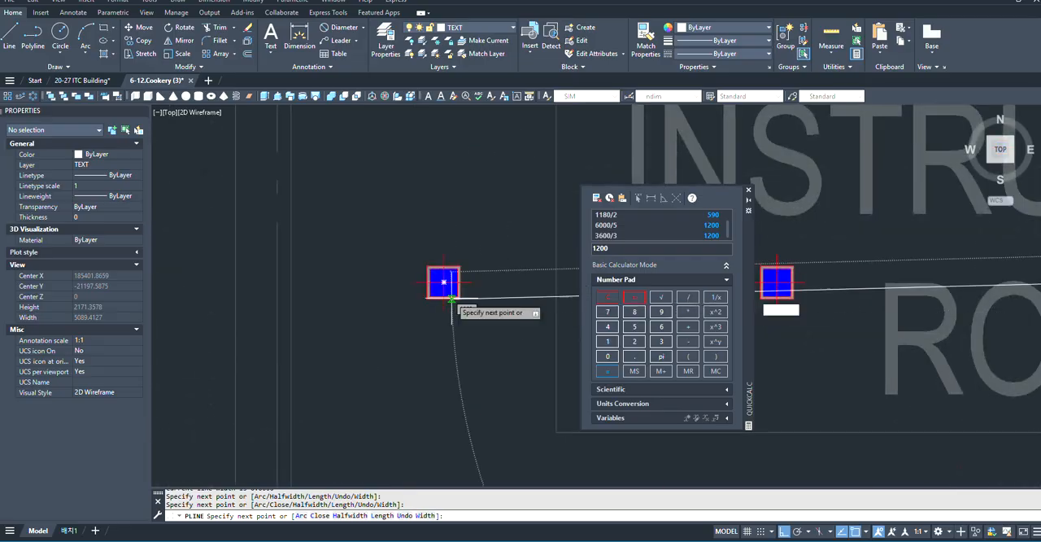
left_click(442, 282)
scroll(460, 215, "down", 3)
scroll(456, 366, "up", 3)
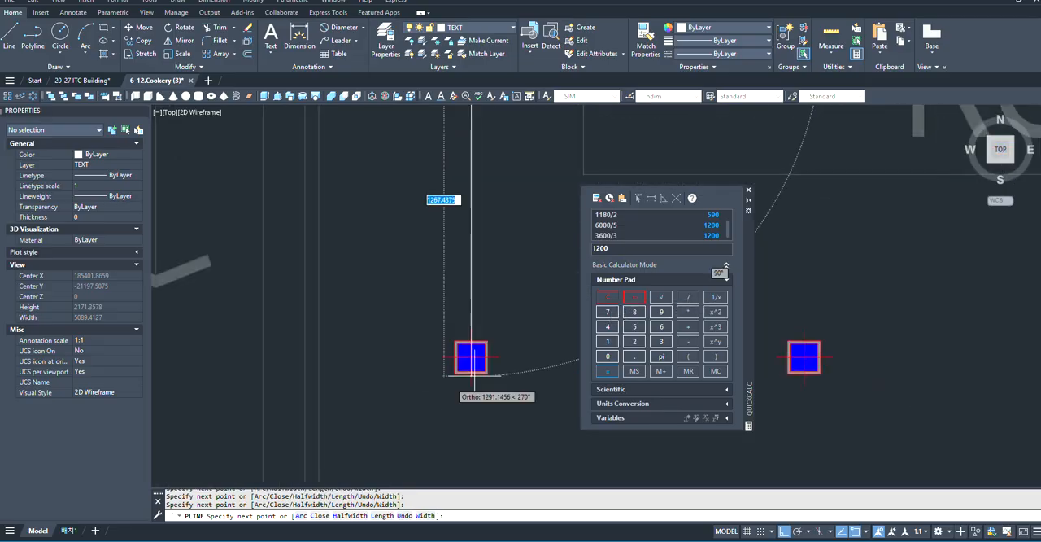
left_click(471, 356)
scroll(471, 356, "down", 3)
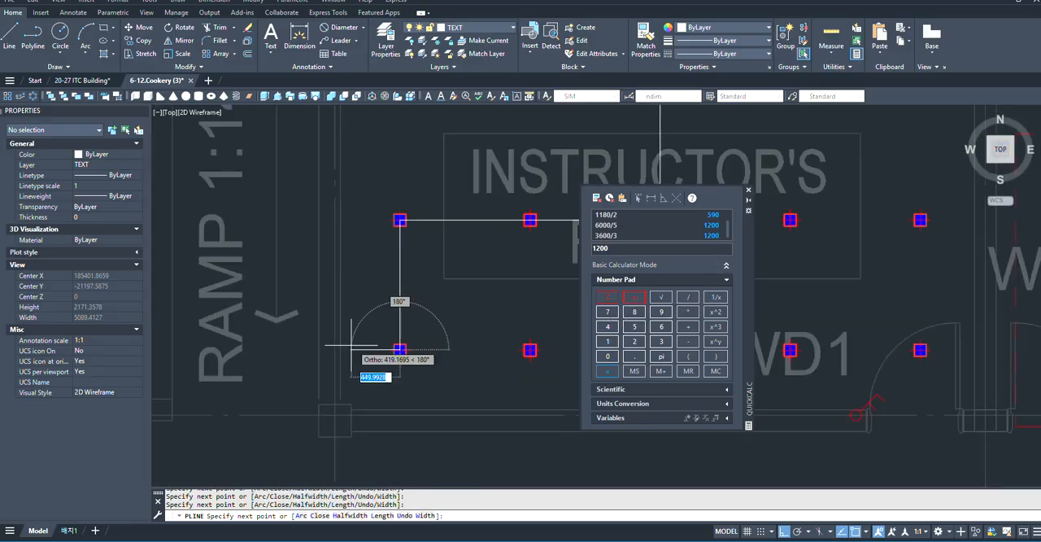
scroll(349, 348, "up", 2)
scroll(393, 347, "up", 4)
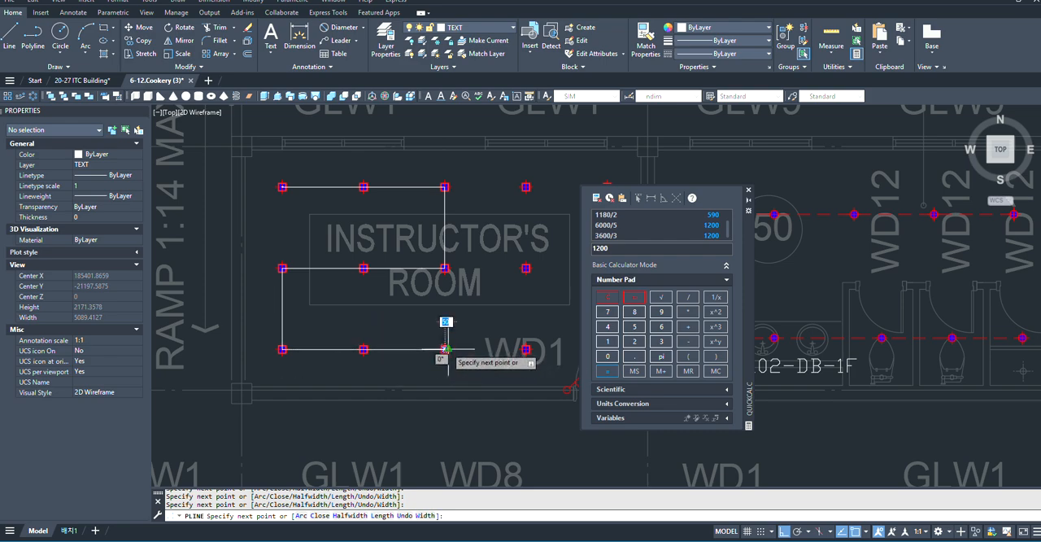
scroll(444, 350, "up", 5)
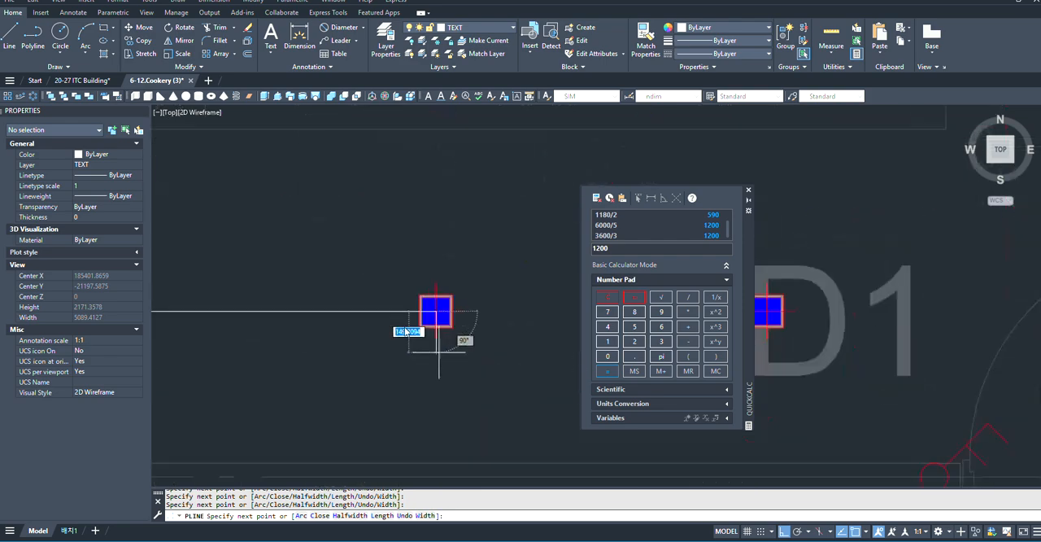
- Try routing the polyline down from the bottom row's third downlight toward the door switch, and undo its corner point
scroll(406, 309, "down", 5)
scroll(401, 334, "up", 4)
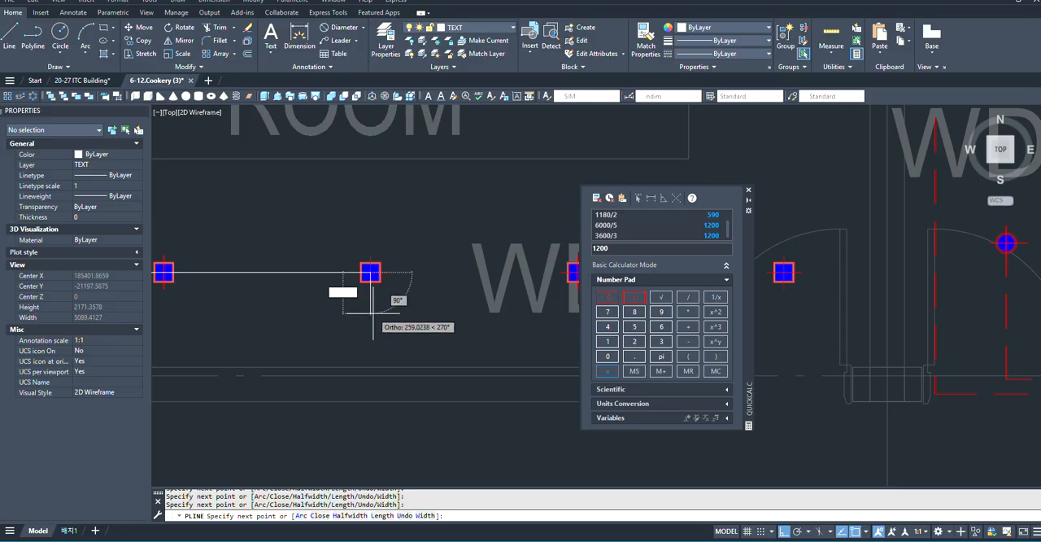
scroll(373, 313, "down", 4)
scroll(373, 315, "up", 2)
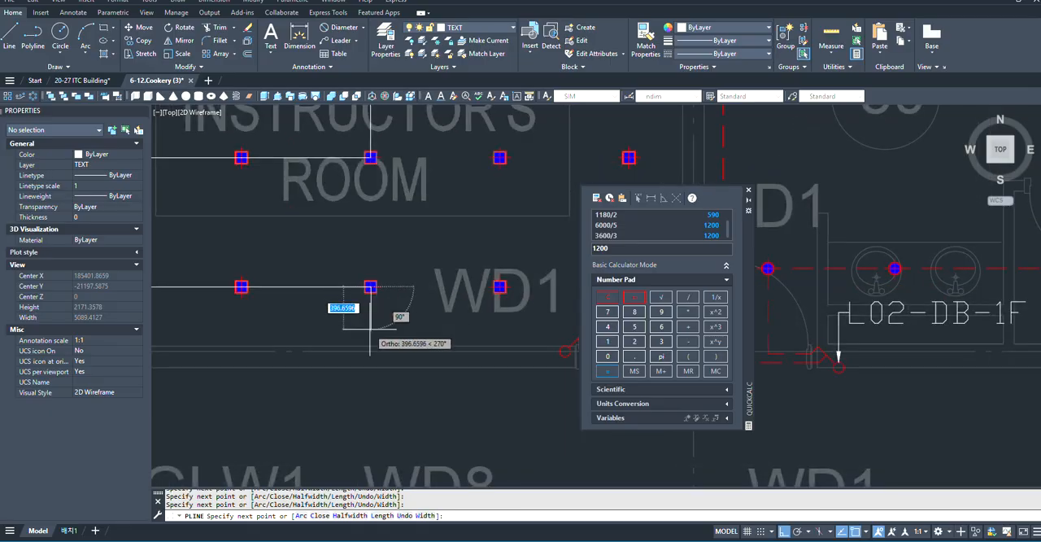
scroll(370, 325, "down", 3)
scroll(456, 330, "up", 5)
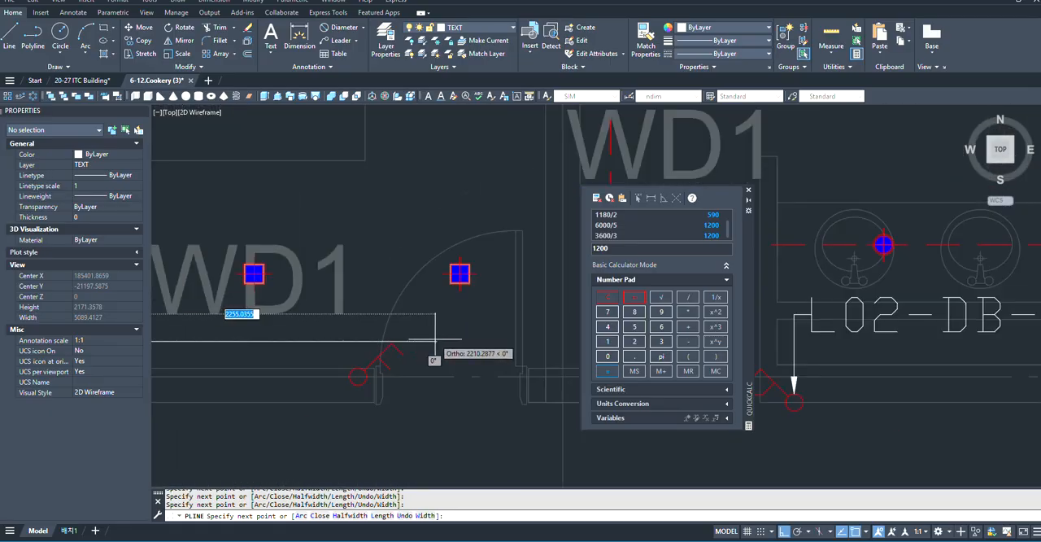
scroll(396, 360, "up", 5)
scroll(488, 332, "down", 7)
scroll(444, 325, "up", 2)
scroll(444, 325, "down", 5)
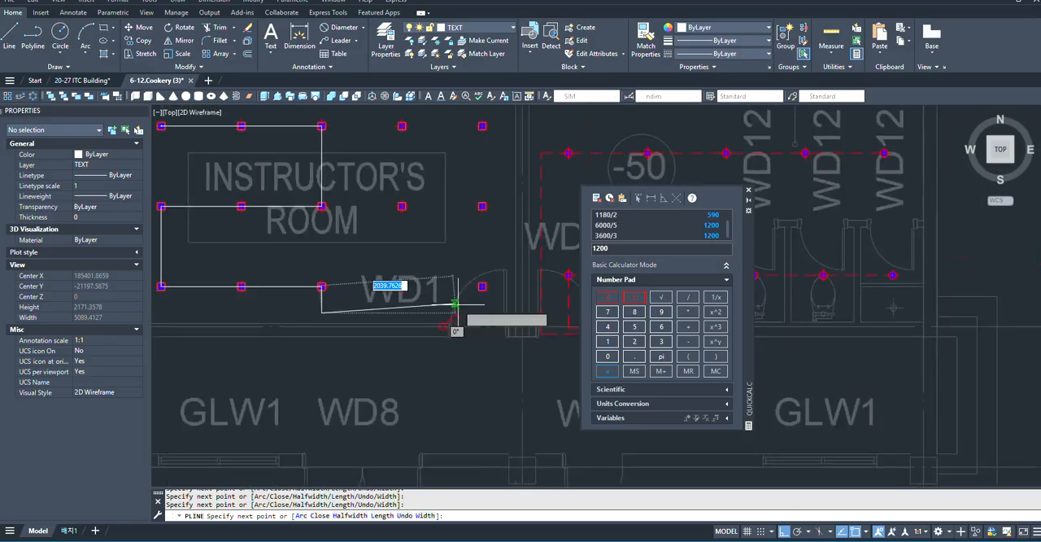
scroll(348, 305, "up", 5)
key("ctrl+z")
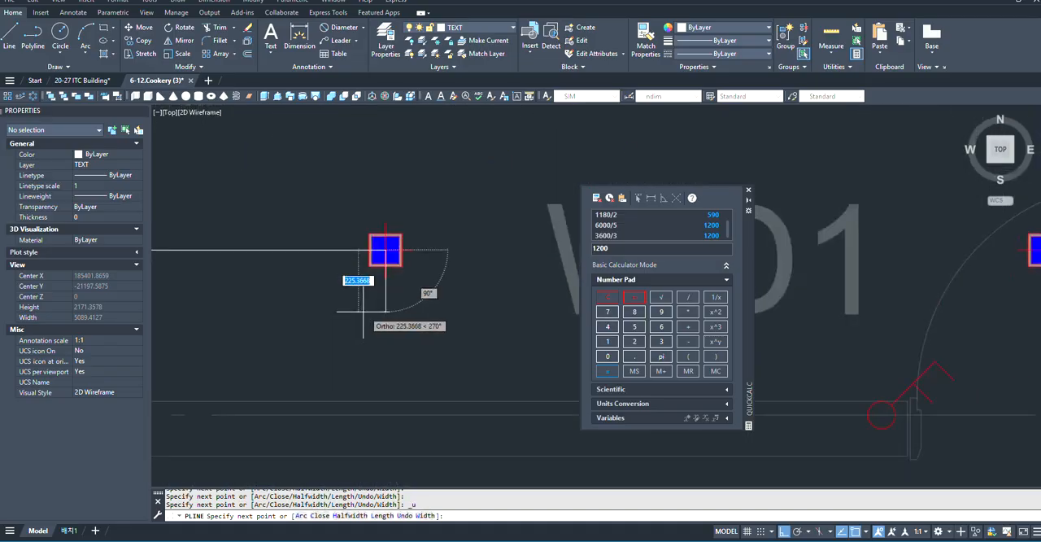
- Extend the polyline down from the bottom row's third downlight and across to the door switch's upper arm, and finish it
scroll(325, 301, "down", 3)
scroll(326, 321, "up", 4)
scroll(274, 305, "down", 4)
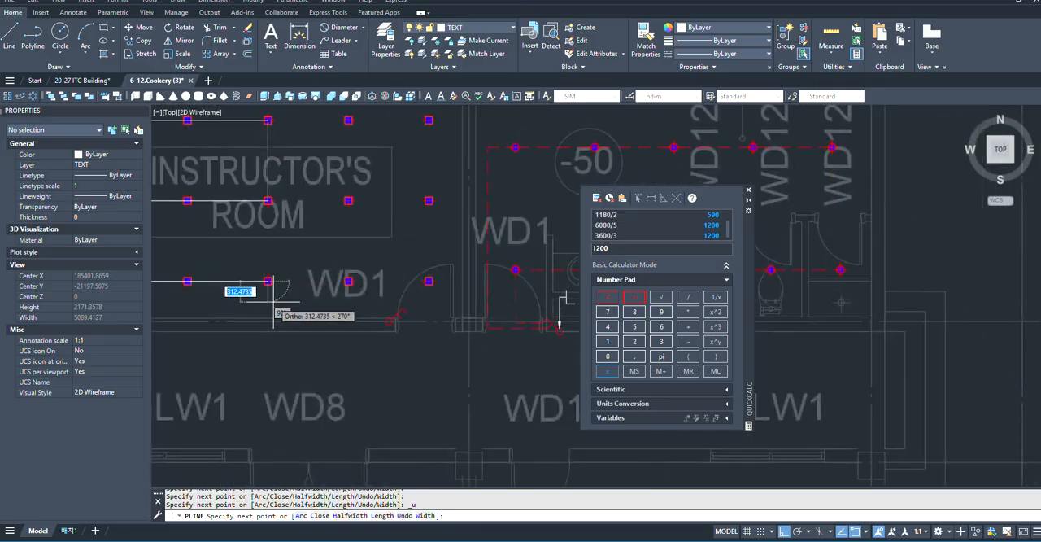
scroll(277, 302, "up", 4)
scroll(268, 305, "down", 2)
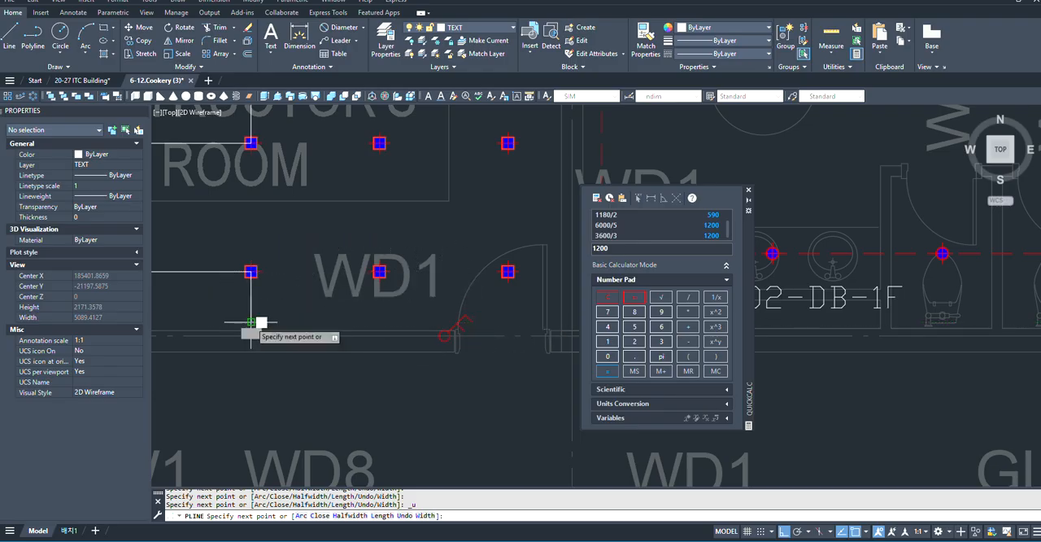
scroll(253, 321, "up", 4)
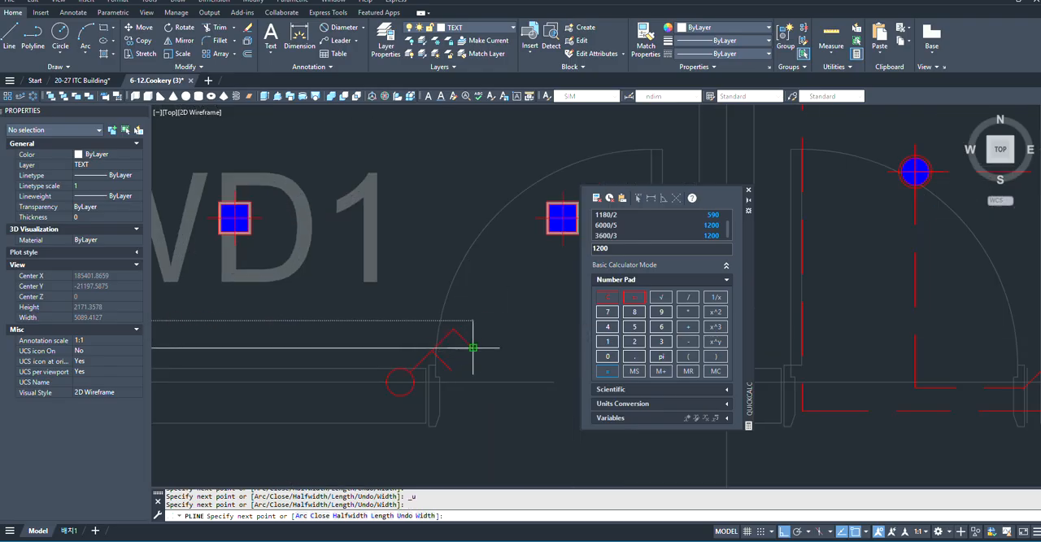
key("Return")
scroll(439, 352, "down", 2)
- Start a second wiring polyline at the INSTRUCTOR'S ROOM's bottom-row fourth downlight, running up to the top row's fourth downlight
key("Return")
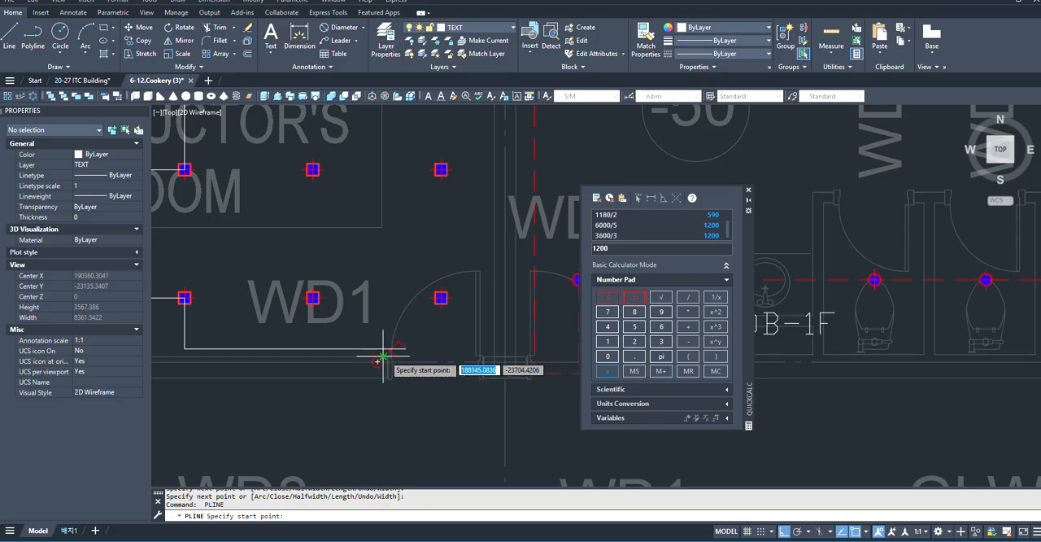
scroll(380, 358, "up", 2)
scroll(325, 305, "down", 2)
scroll(333, 288, "up", 2)
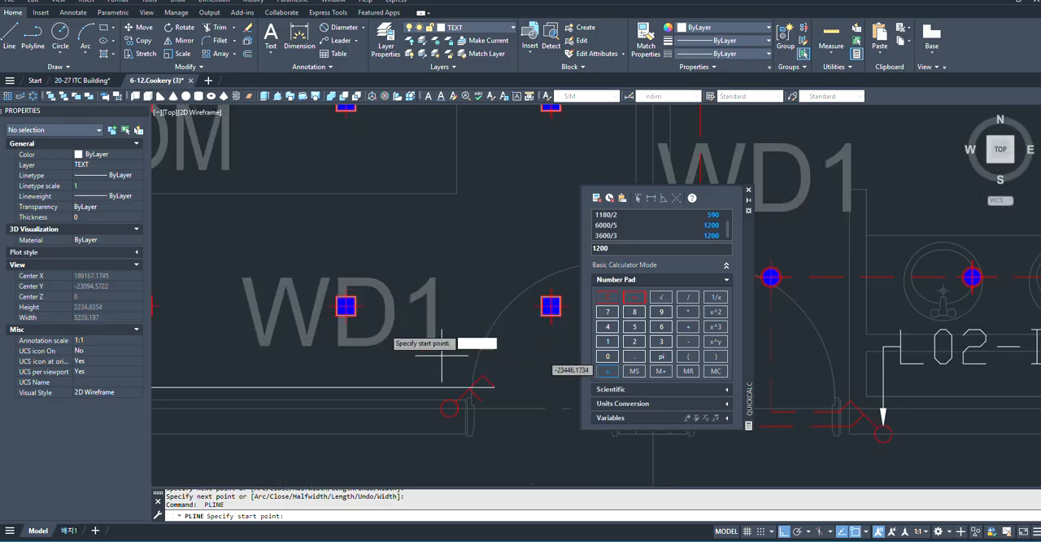
left_click(346, 305)
scroll(333, 289, "down", 3)
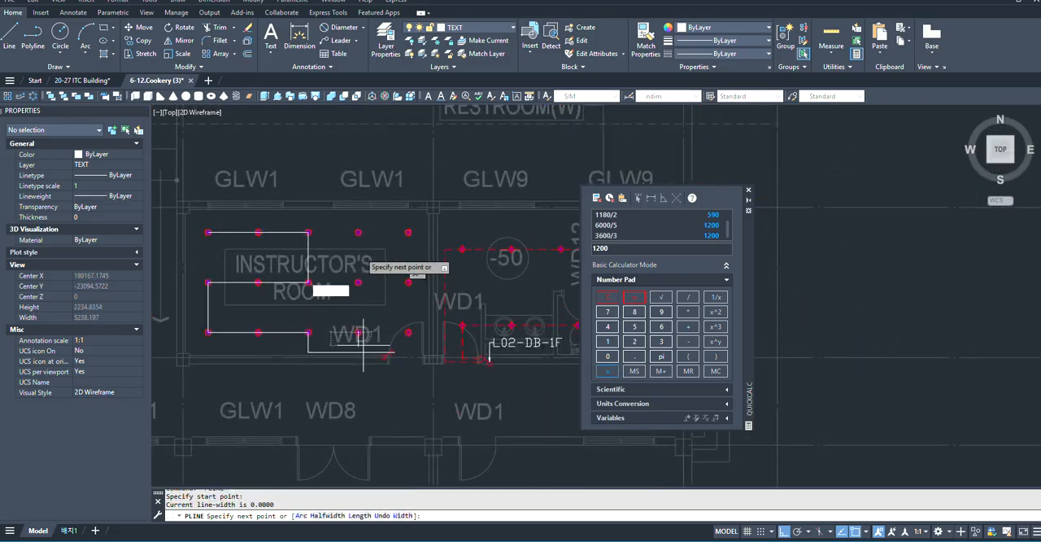
scroll(351, 236, "up", 2)
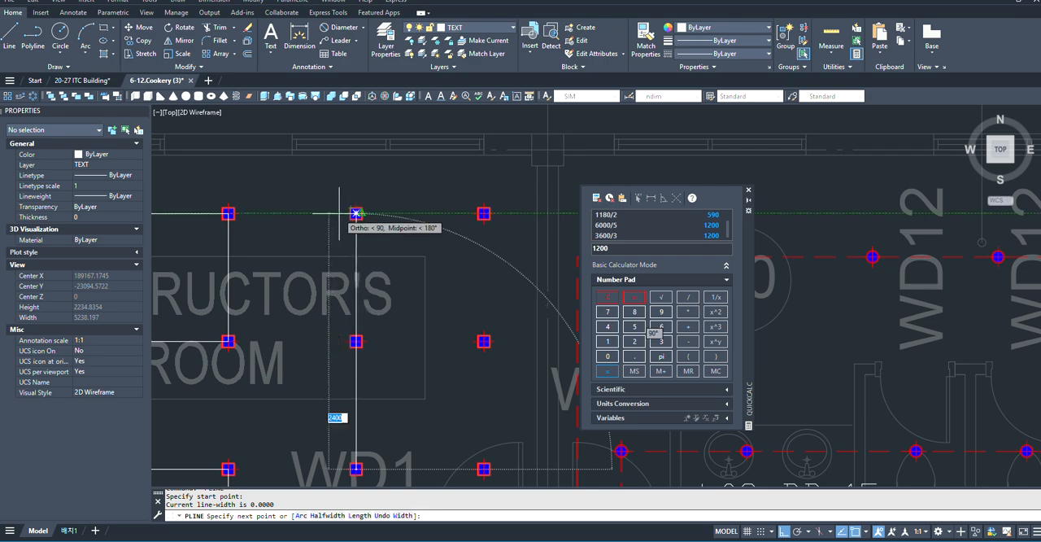
scroll(340, 212, "up", 4)
left_click(441, 216)
- Continue the polyline across to the top row's fifth downlight and down to the bottom row's fifth downlight
scroll(262, 259, "down", 3)
scroll(342, 260, "down", 3)
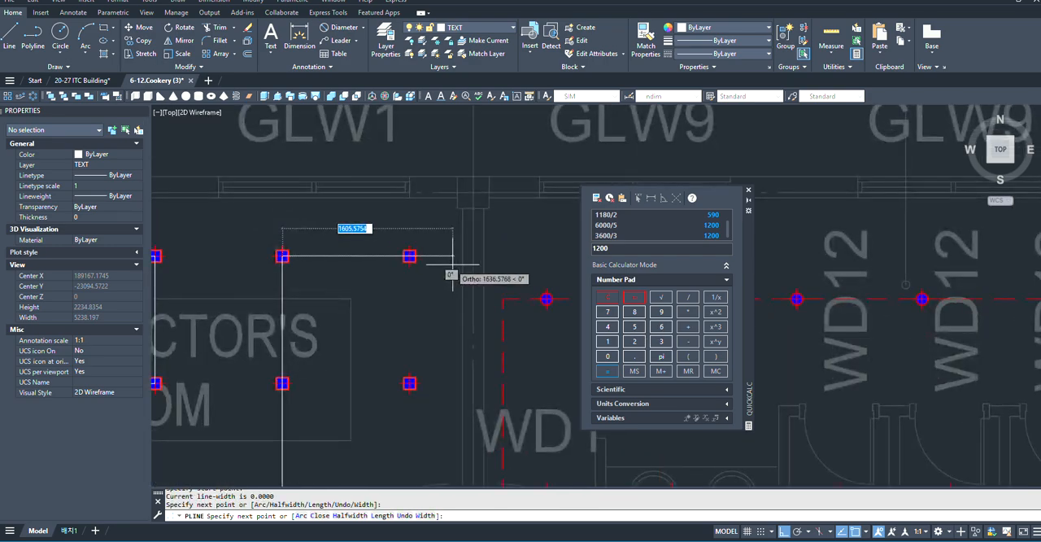
scroll(423, 250, "up", 5)
left_click(415, 248)
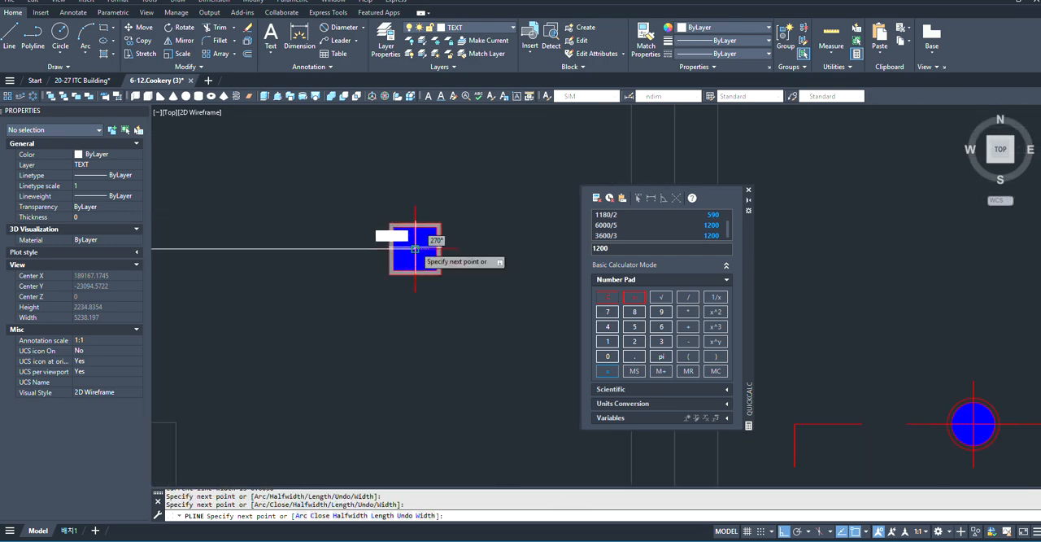
scroll(423, 249, "down", 3)
scroll(414, 300, "up", 3)
scroll(413, 310, "up", 3)
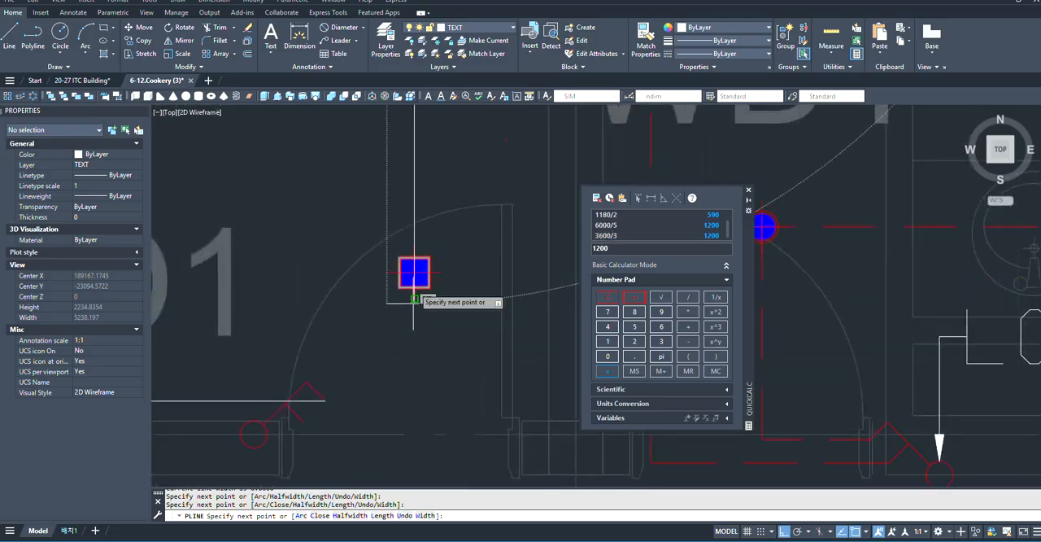
left_click(414, 272)
- Extend the polyline down to the level of the door switch's lower arm and across to that arm, and finish it
scroll(414, 273, "down", 3)
scroll(407, 310, "up", 3)
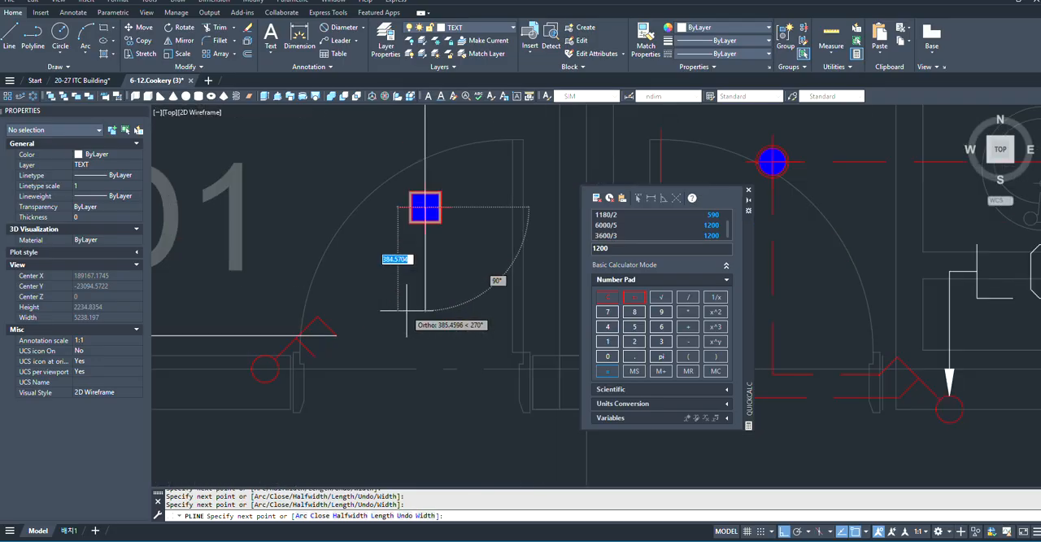
left_click(425, 355)
left_click(315, 356)
key("Escape")
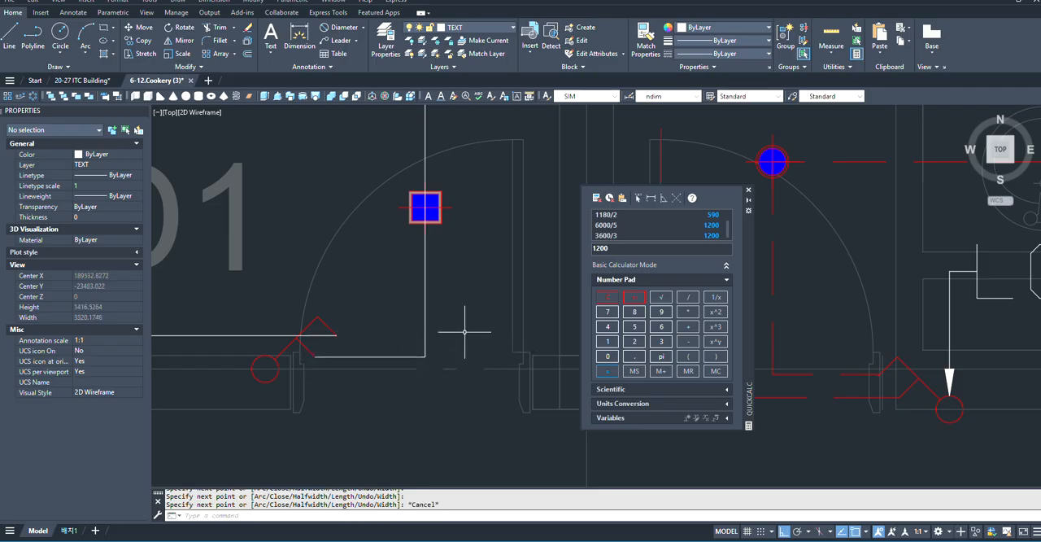
- Match the properties of the neighbouring restroom's dashed red cable polyline onto both new INSTRUCTOR'S ROOM wiring polylines
scroll(465, 332, "down", 5)
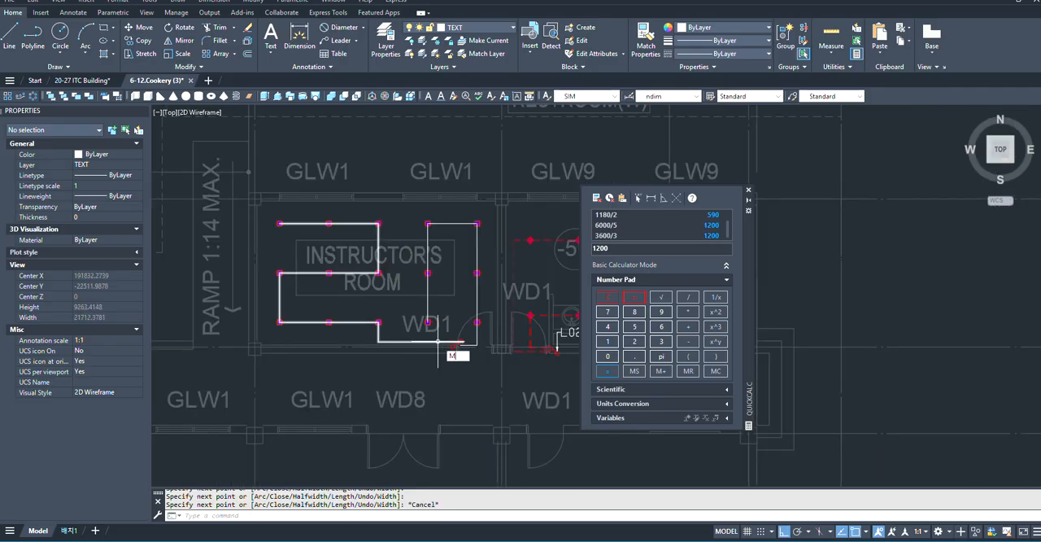
key("Return")
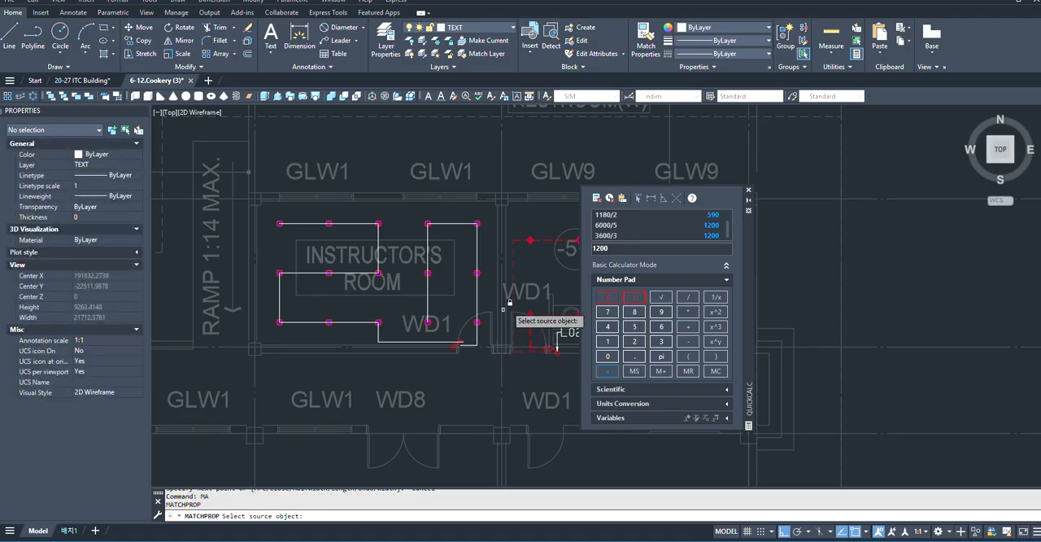
scroll(497, 318, "up", 4)
left_click(518, 244)
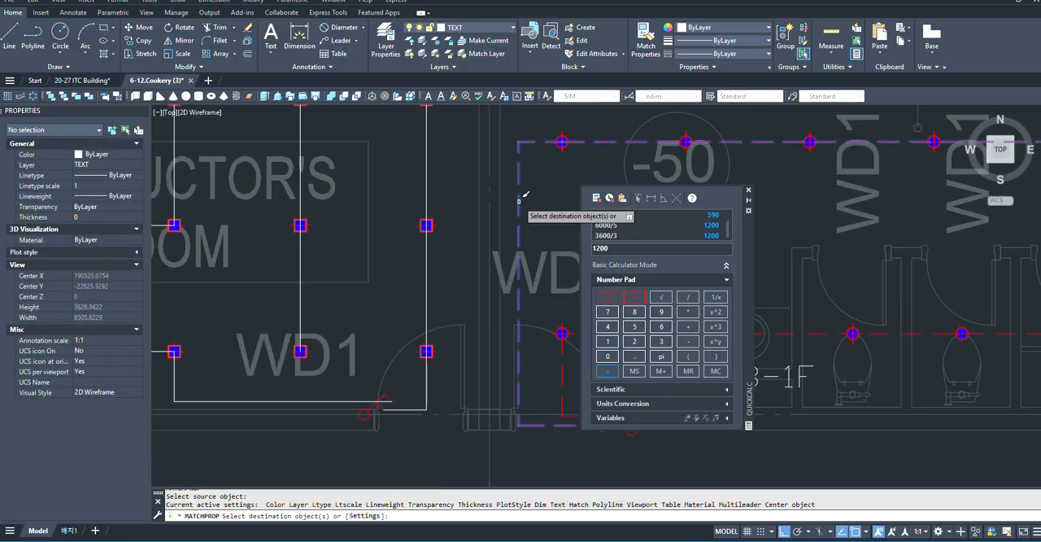
left_click(425, 298)
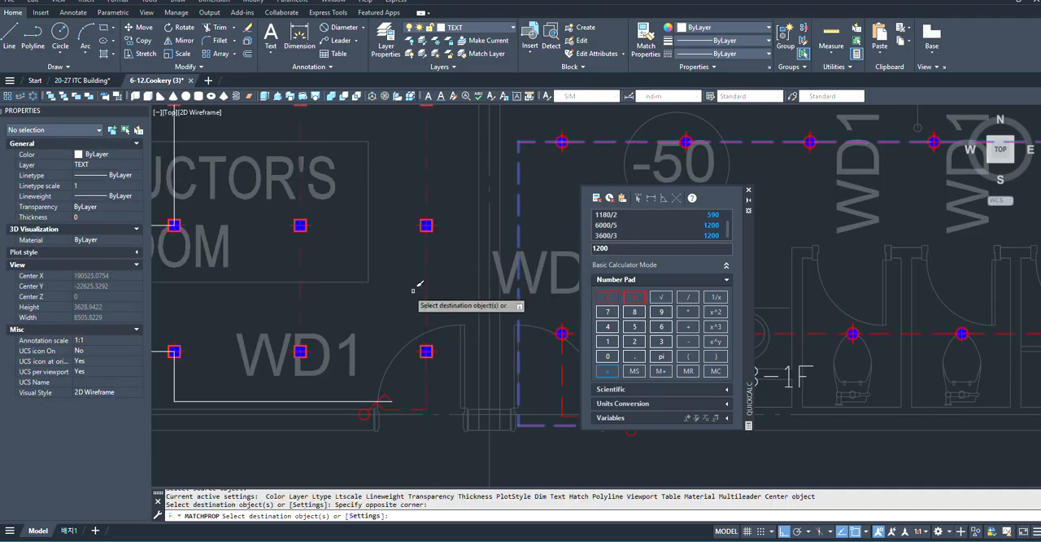
scroll(511, 289, "down", 4)
scroll(320, 298, "up", 2)
left_click(357, 296)
left_click(349, 328)
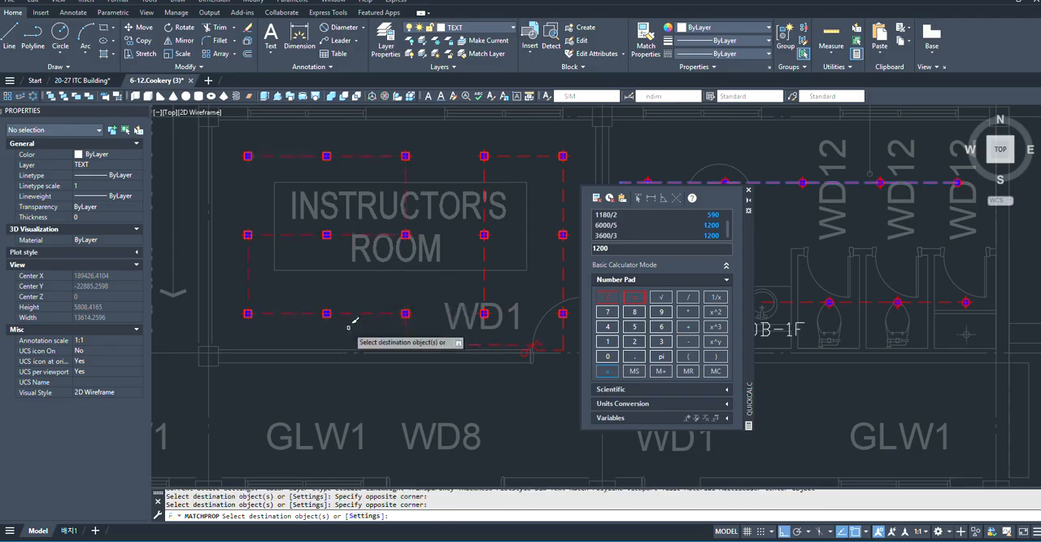
key("Escape")
- Check the properties of the wiring polyline that joins the INSTRUCTOR'S ROOM's three left downlight columns
left_click(365, 235)
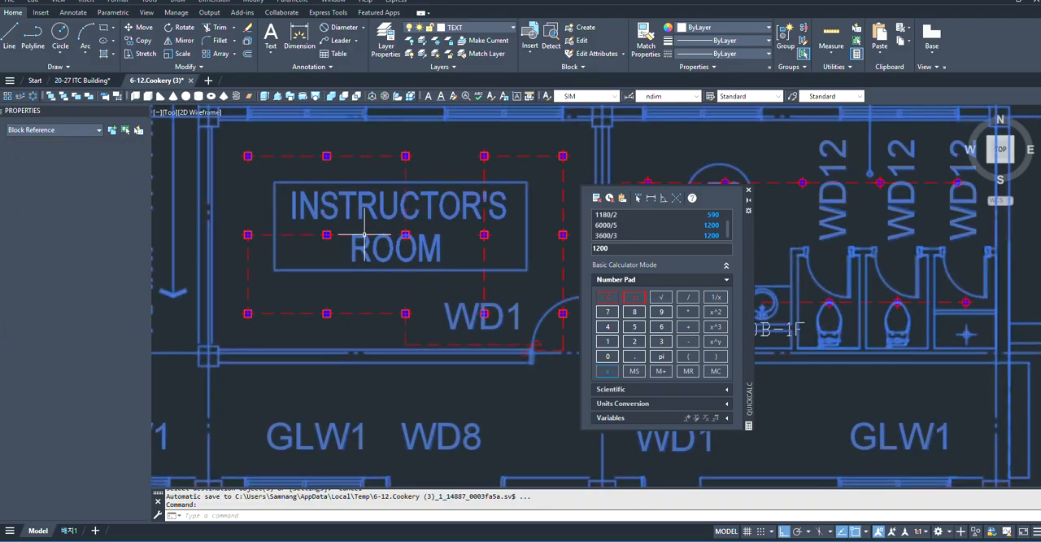
key("Escape")
scroll(262, 234, "up", 2)
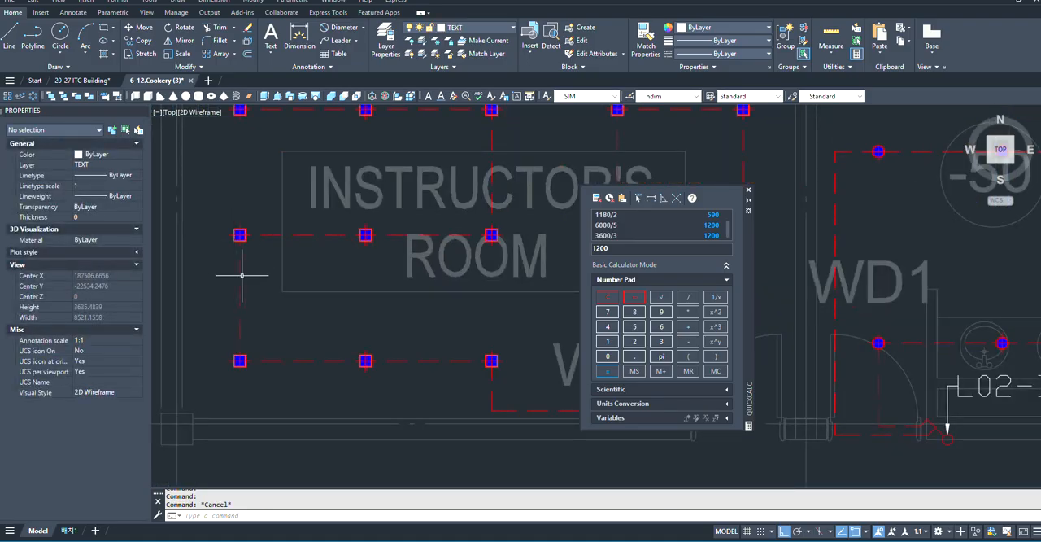
left_click(239, 268)
scroll(472, 293, "down", 8)
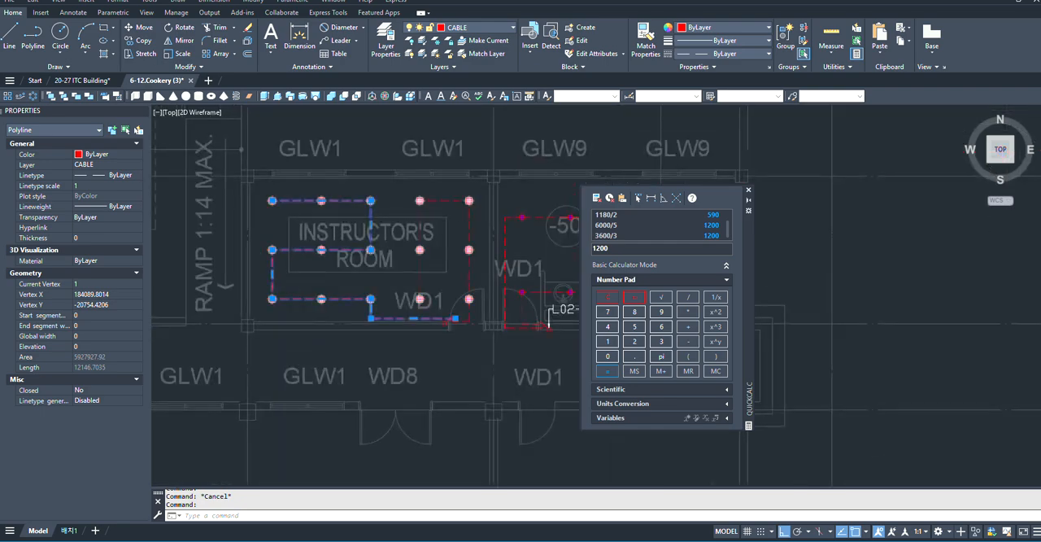
key("Escape")
- Erase the large cyan dimension spanning the EUROPEAN FOOD PRACTICE ROOM on the 1st floor plan
scroll(526, 294, "down", 3)
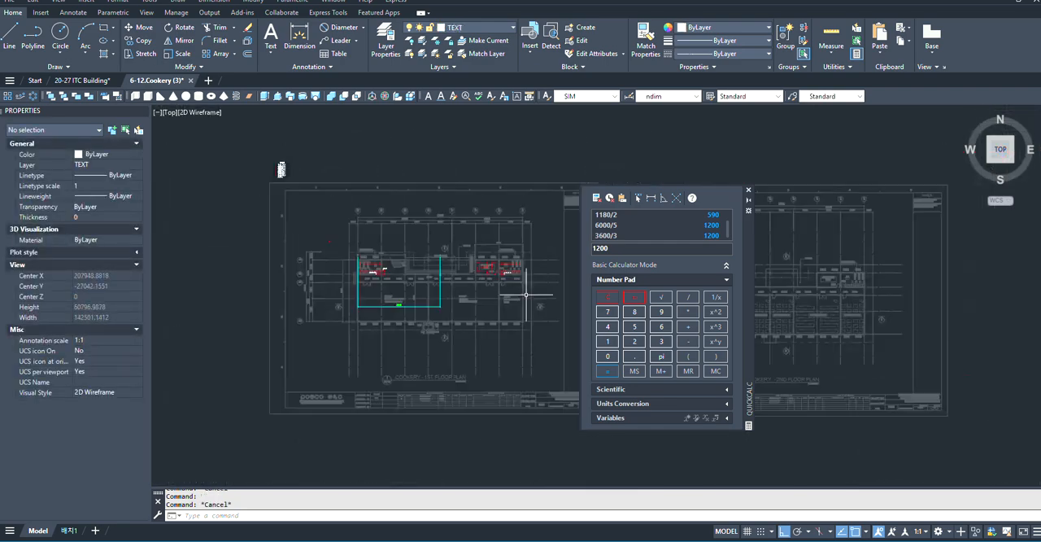
scroll(475, 289, "up", 3)
scroll(427, 297, "down", 3)
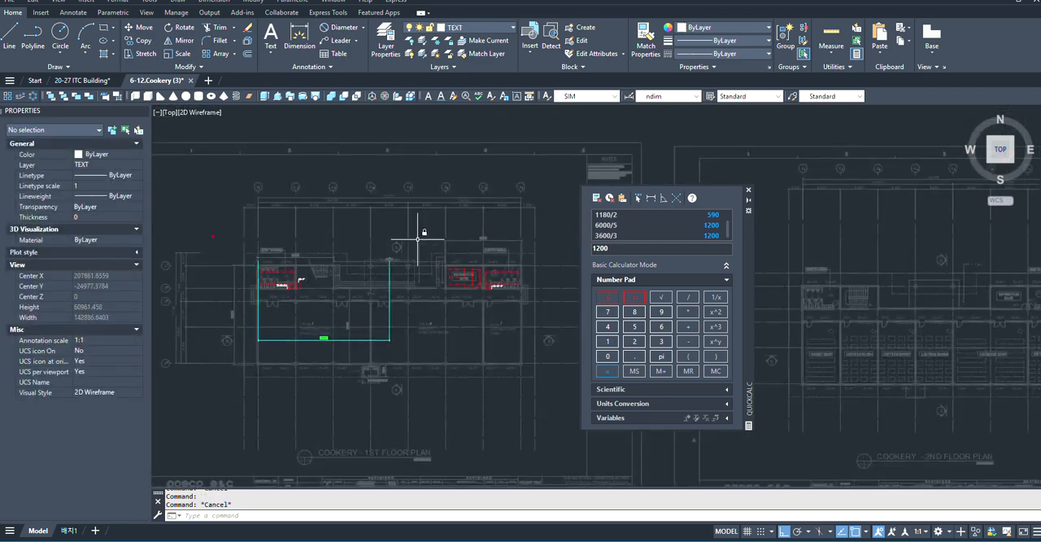
scroll(353, 317, "up", 3)
left_click(371, 304)
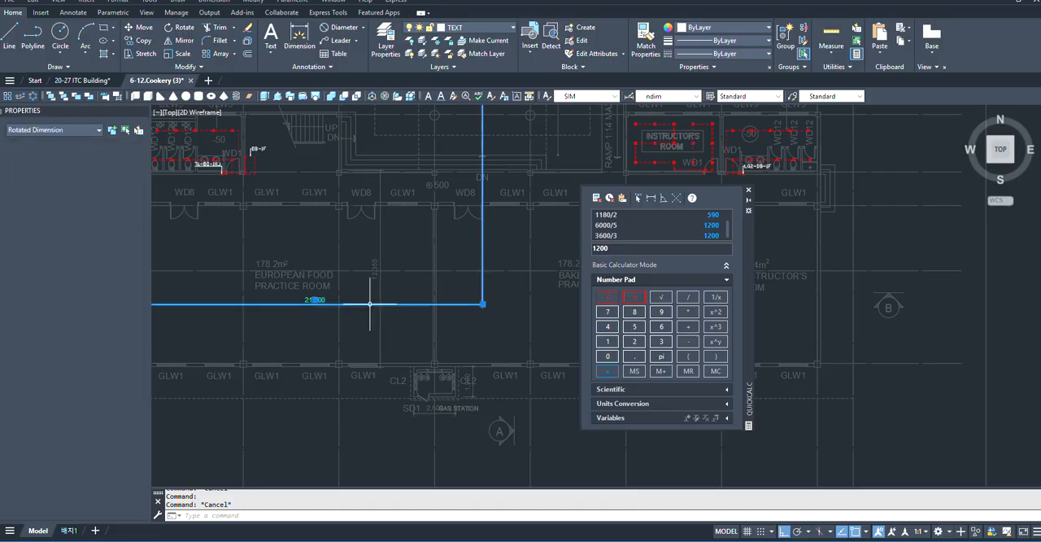
type("e")
key("Return")
scroll(370, 316, "down", 5)
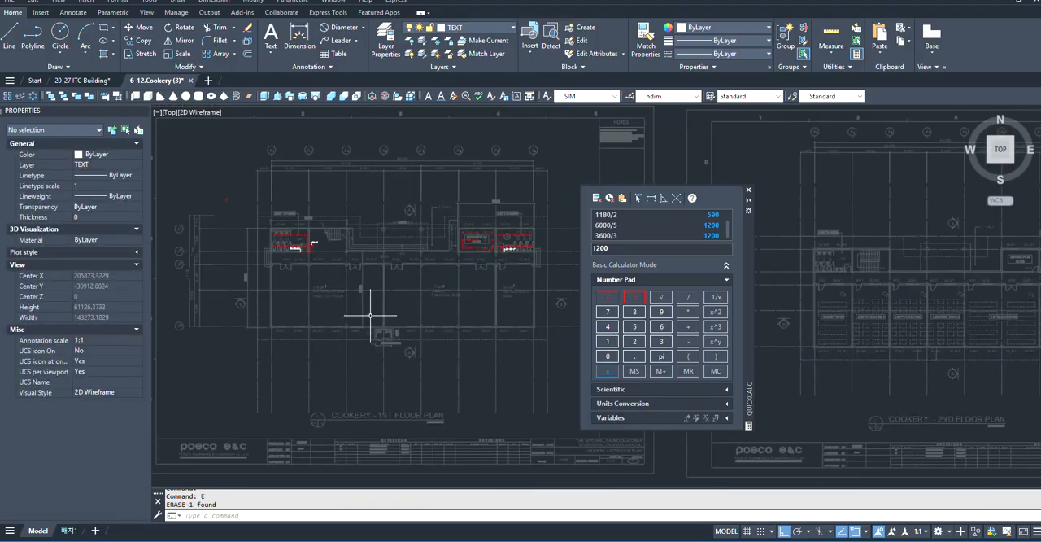
- Copy the RESTROOM(W) switch's L02-DB-1F leader from its arrow tip onto the circle of the INSTRUCTOR'S ROOM door switch
scroll(307, 216, "up", 2)
scroll(424, 272, "down", 2)
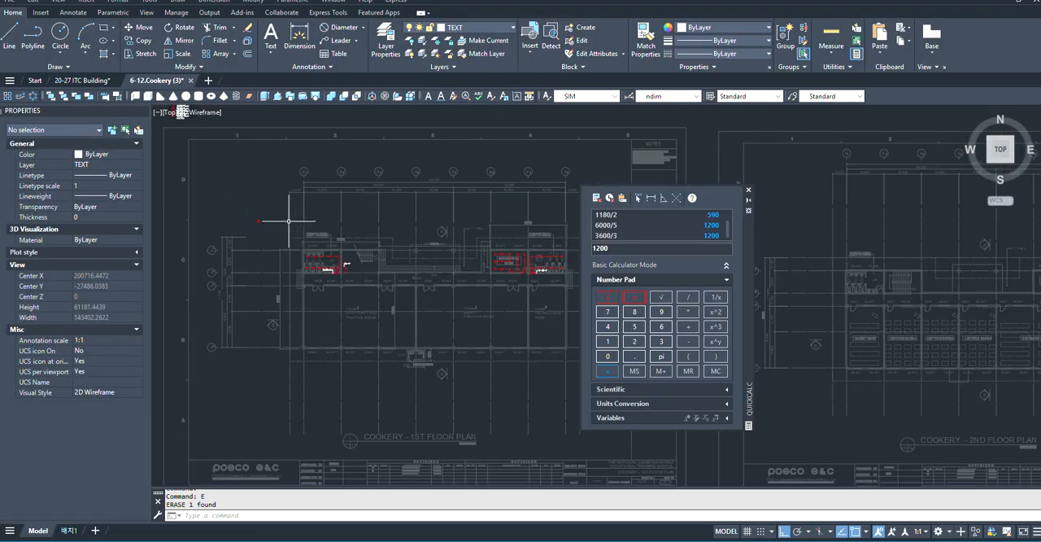
scroll(390, 260, "up", 5)
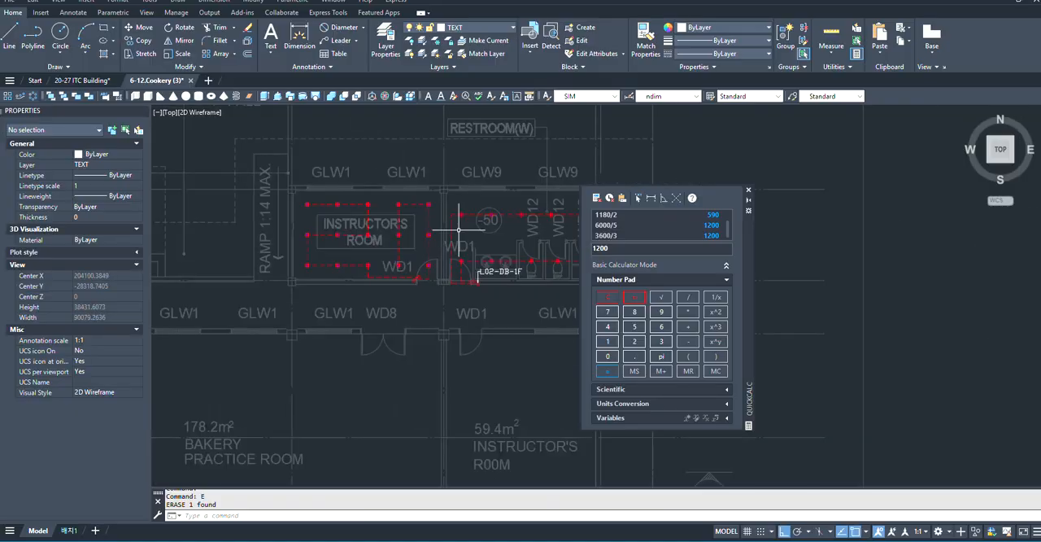
scroll(382, 232, "down", 2)
scroll(390, 244, "up", 8)
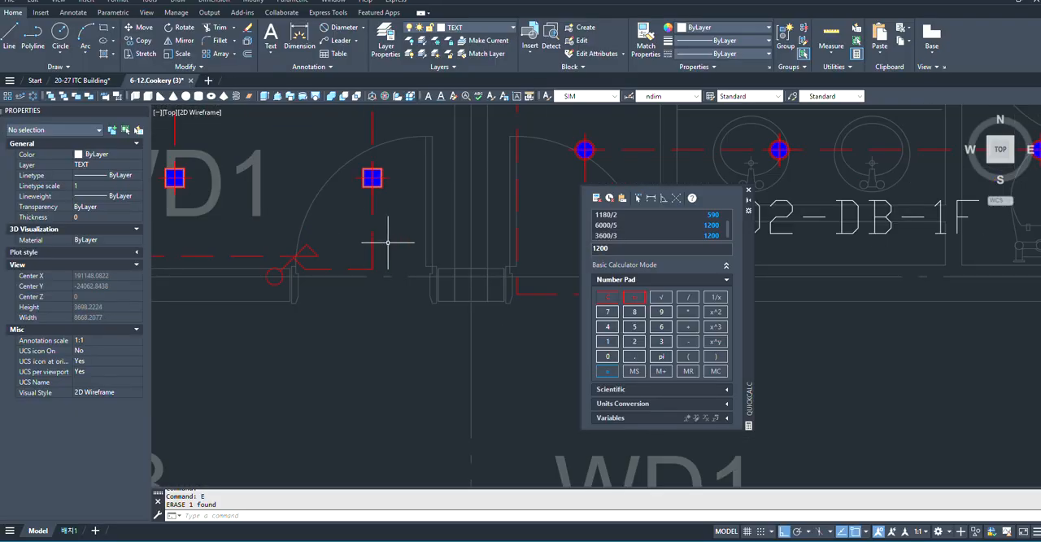
scroll(431, 243, "down", 4)
scroll(488, 252, "up", 5)
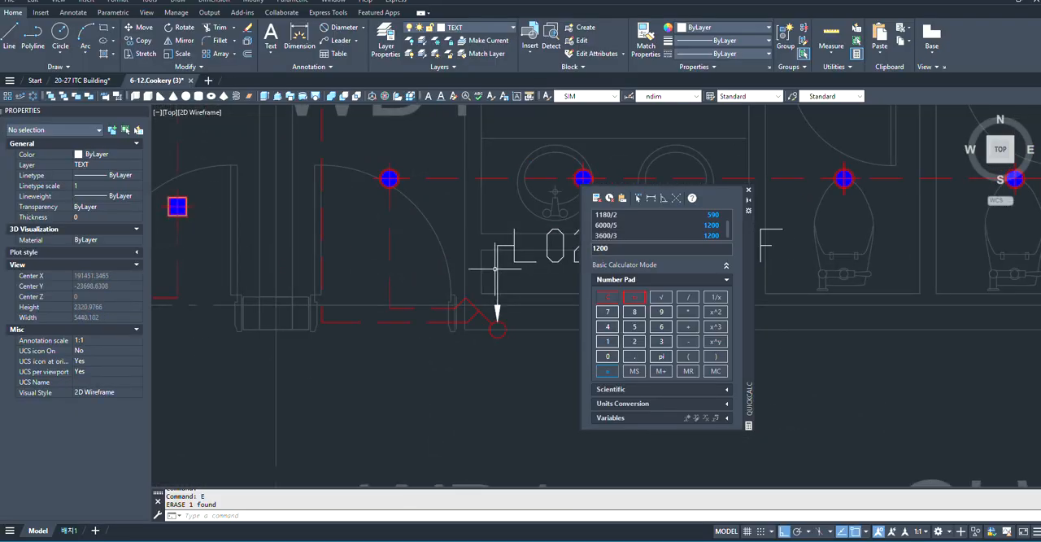
left_click(496, 264)
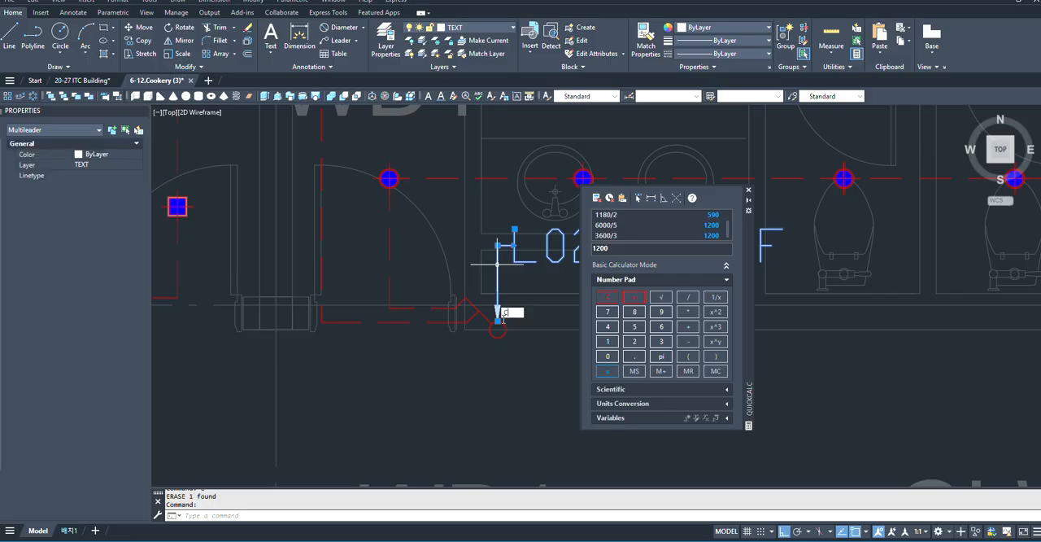
type("c")
left_click(527, 333)
scroll(521, 338, "up", 3)
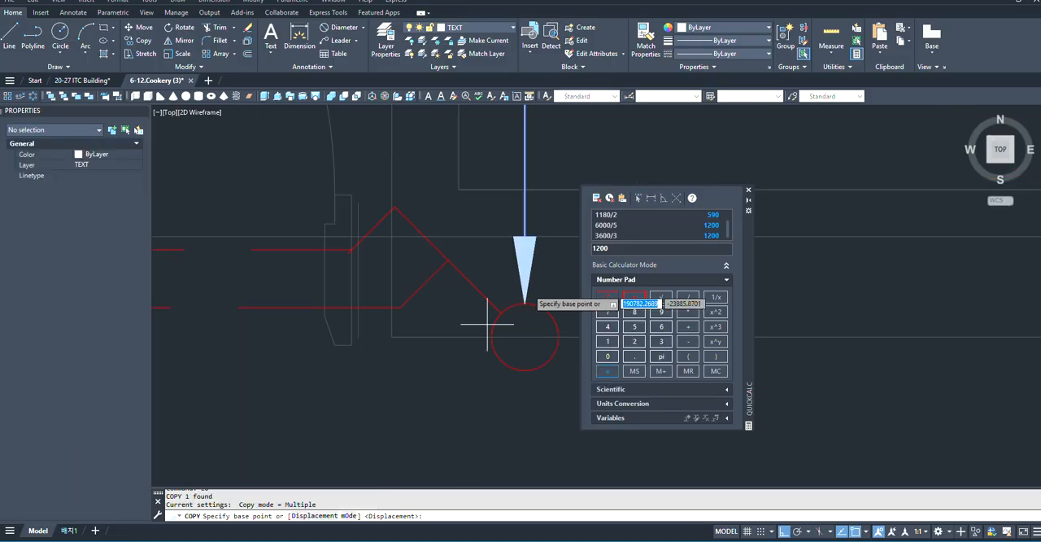
left_click(525, 303)
scroll(553, 293, "down", 5)
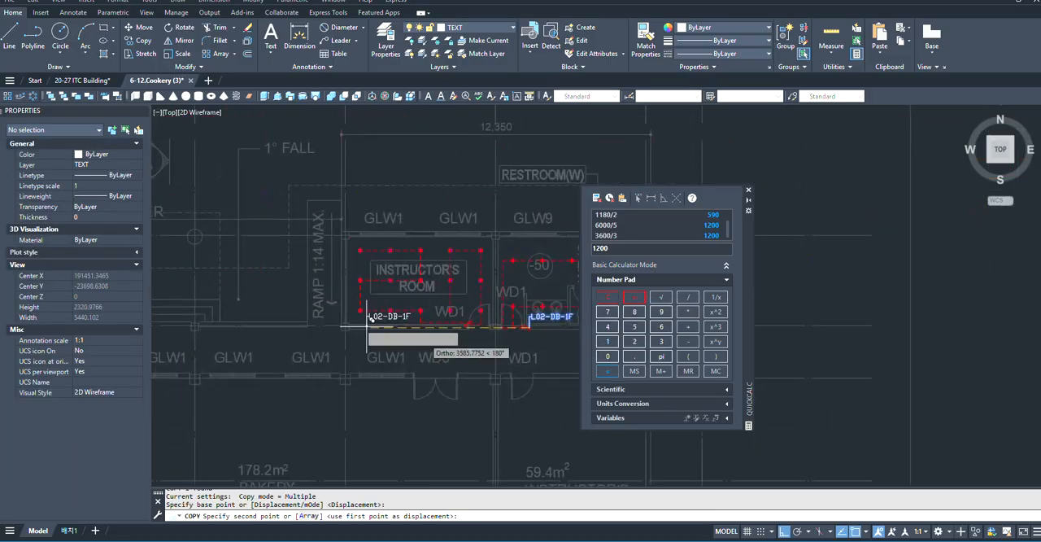
scroll(455, 317, "up", 4)
scroll(399, 316, "down", 2)
scroll(401, 317, "up", 3)
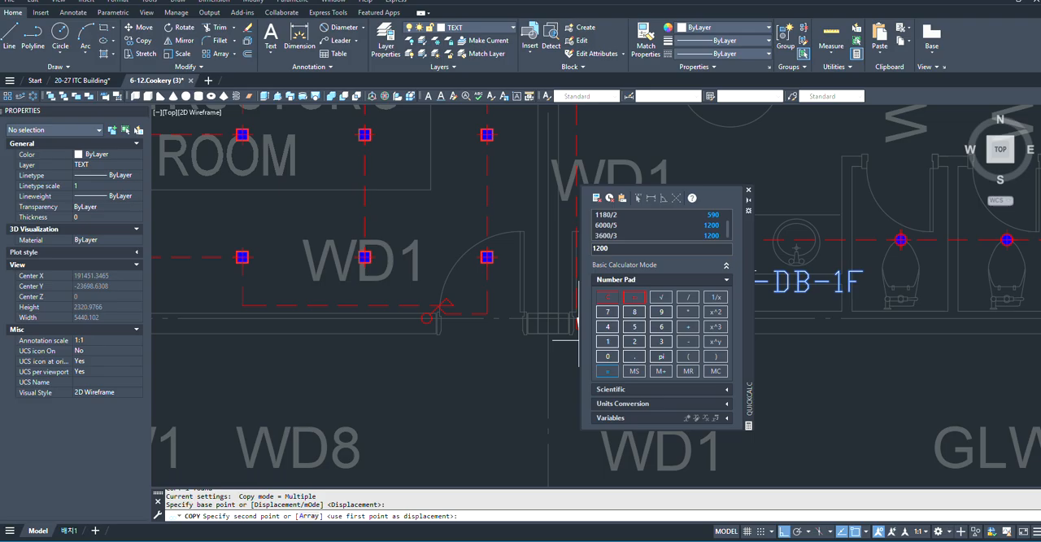
scroll(423, 326, "up", 3)
left_click(426, 329)
scroll(426, 321, "down", 3)
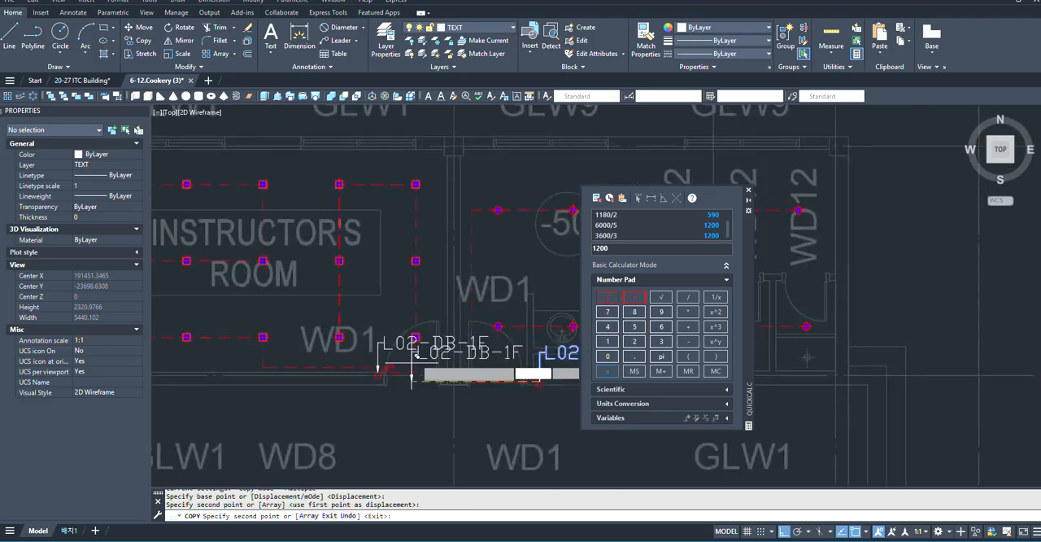
key("Escape")
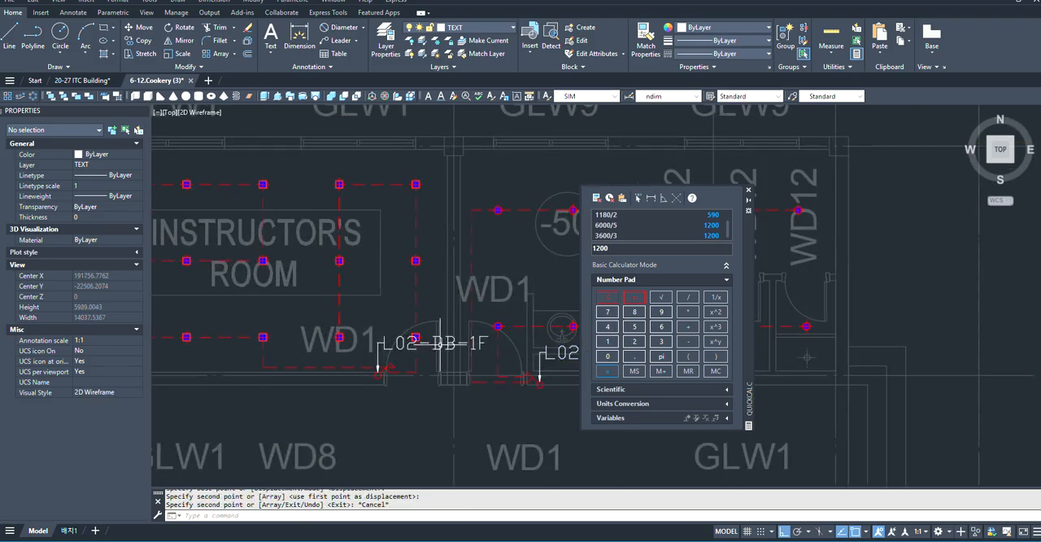
- Try to mirror the copied INSTRUCTOR'S ROOM leader about a horizontal line at its arrow tip, erasing the source, and undo the mirror
scroll(441, 342, "up", 3)
left_click(424, 349)
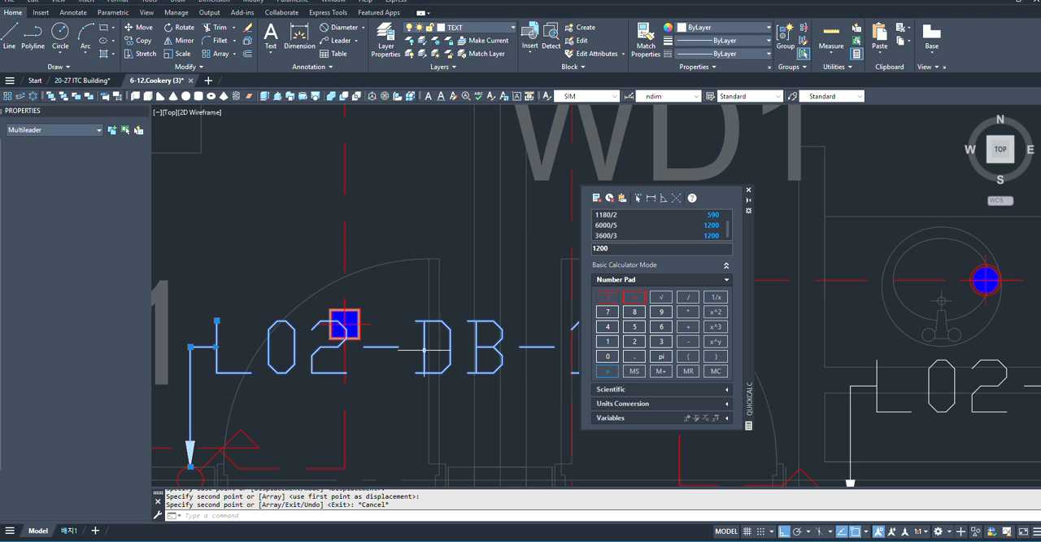
scroll(424, 349, "down", 2)
left_click(178, 40)
scroll(422, 328, "down", 1)
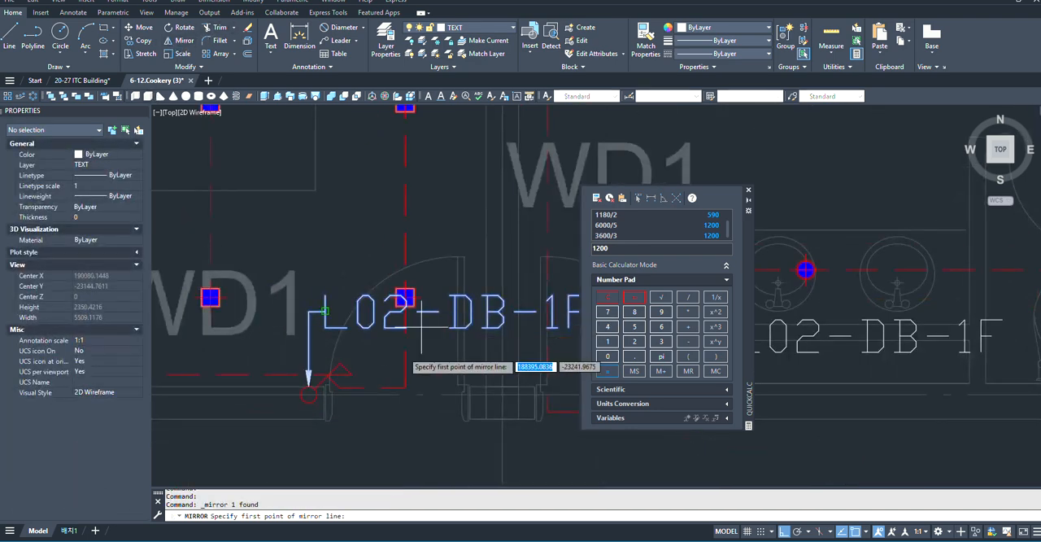
scroll(346, 367, "up", 4)
left_click(271, 370)
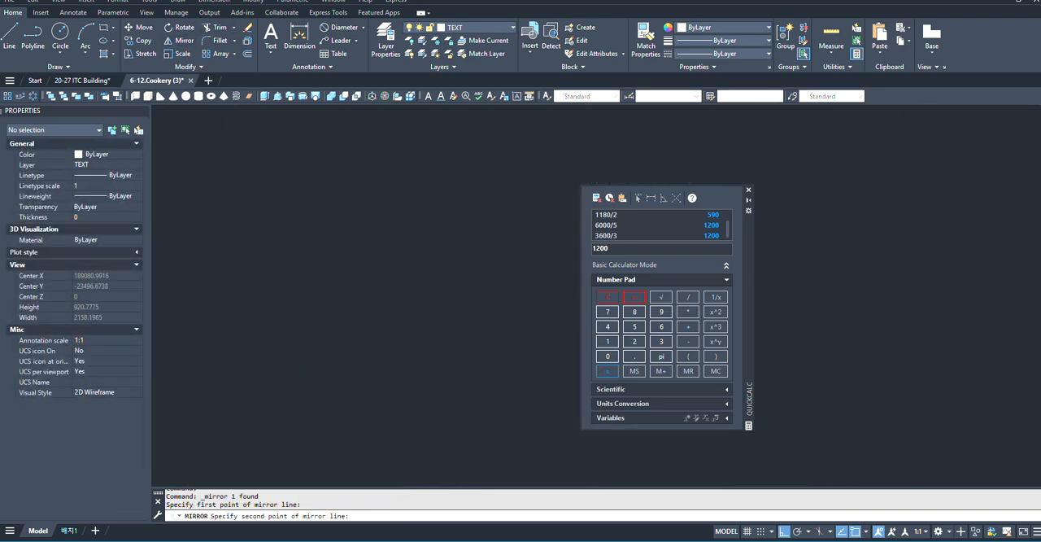
left_click(518, 450)
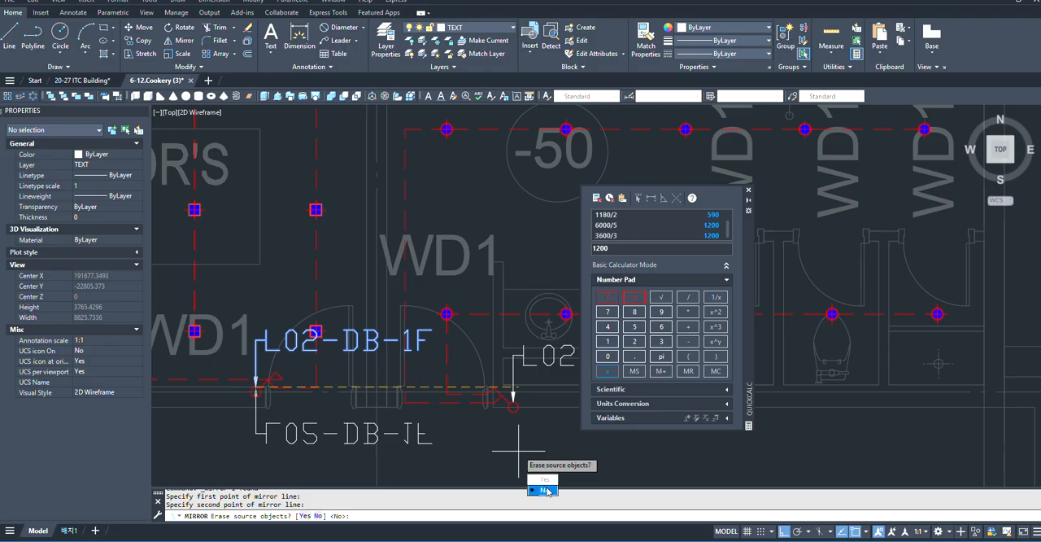
type("y")
key("Return")
scroll(366, 434, "down", 3)
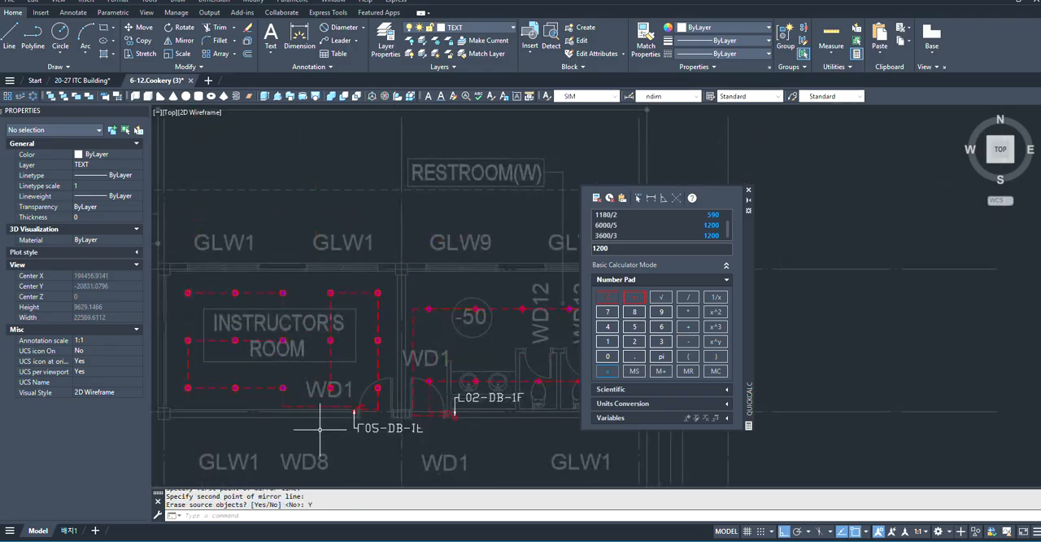
scroll(487, 401, "up", 3)
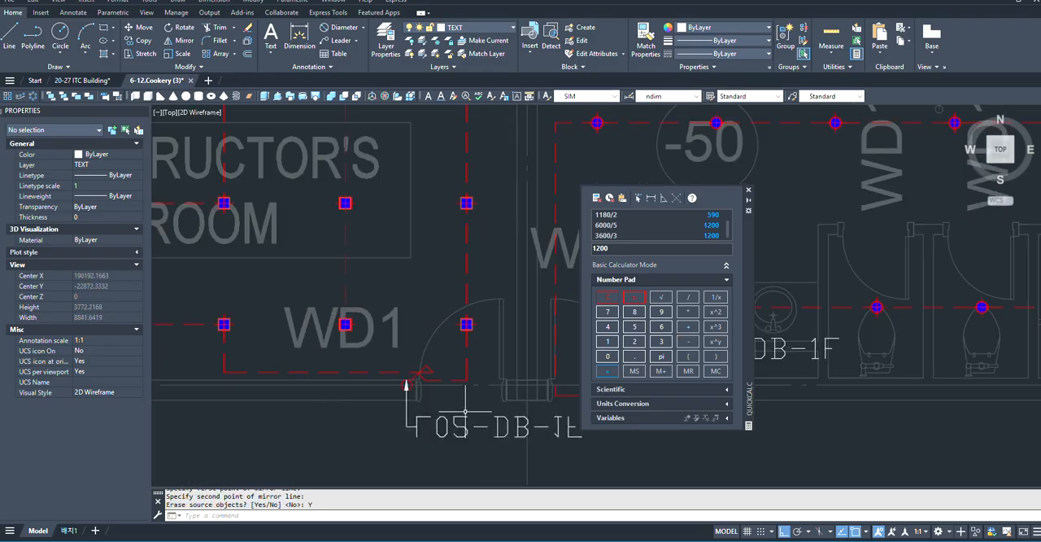
key("ctrl+z")
key("ctrl+z")
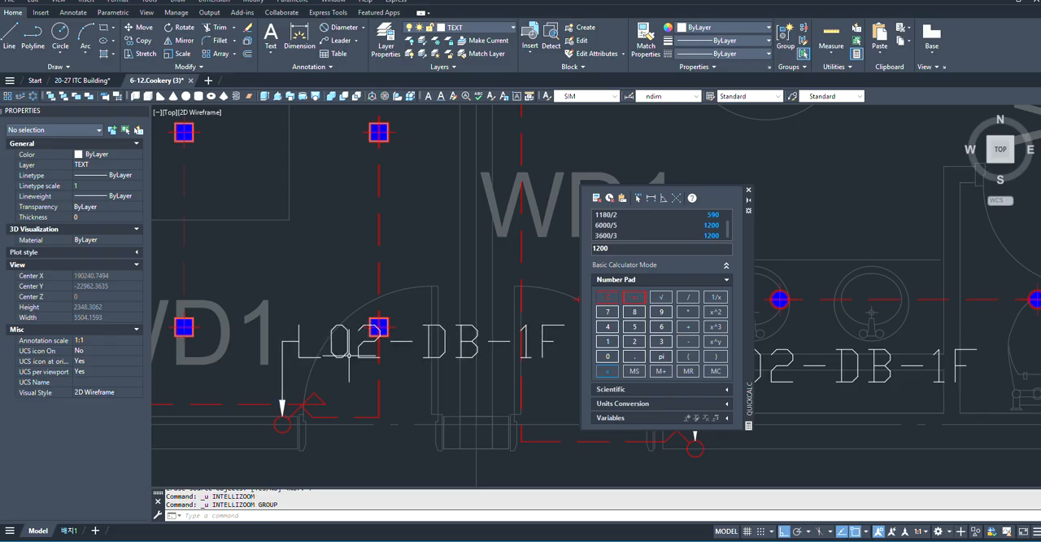
- Change the text of the INSTRUCTOR'S ROOM switch leader to L03-DB-1F
scroll(348, 356, "down", 2)
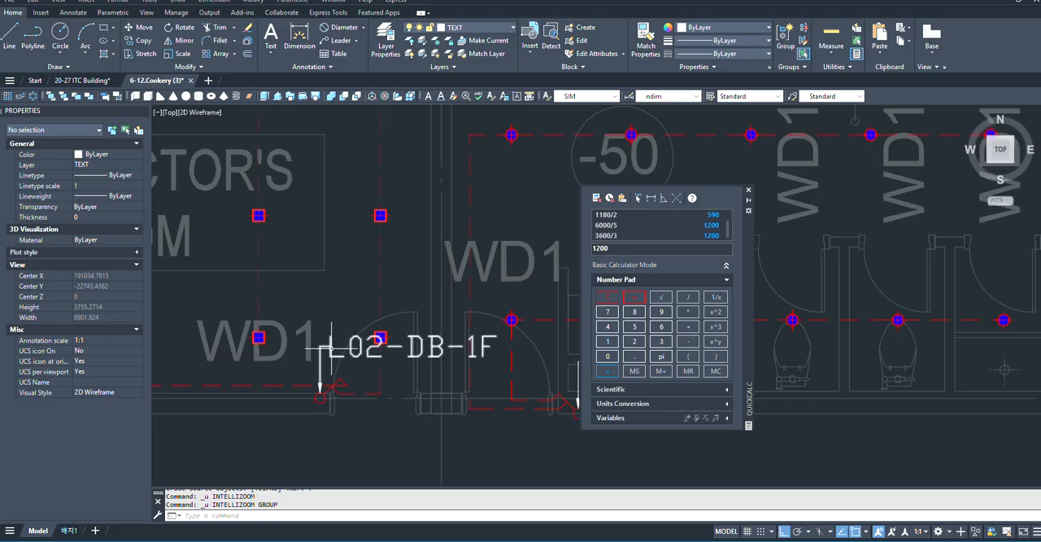
left_click(331, 347)
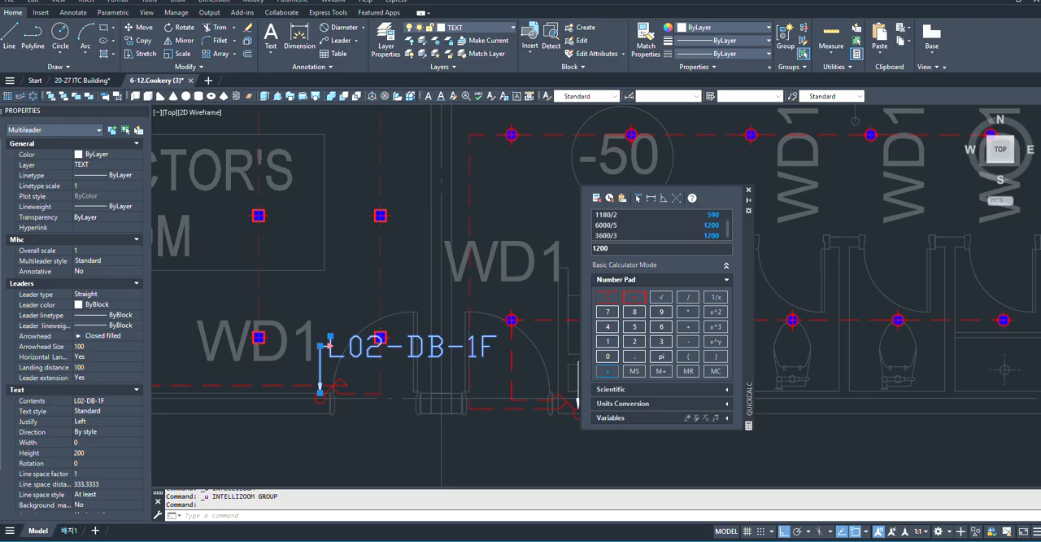
double_click(389, 350)
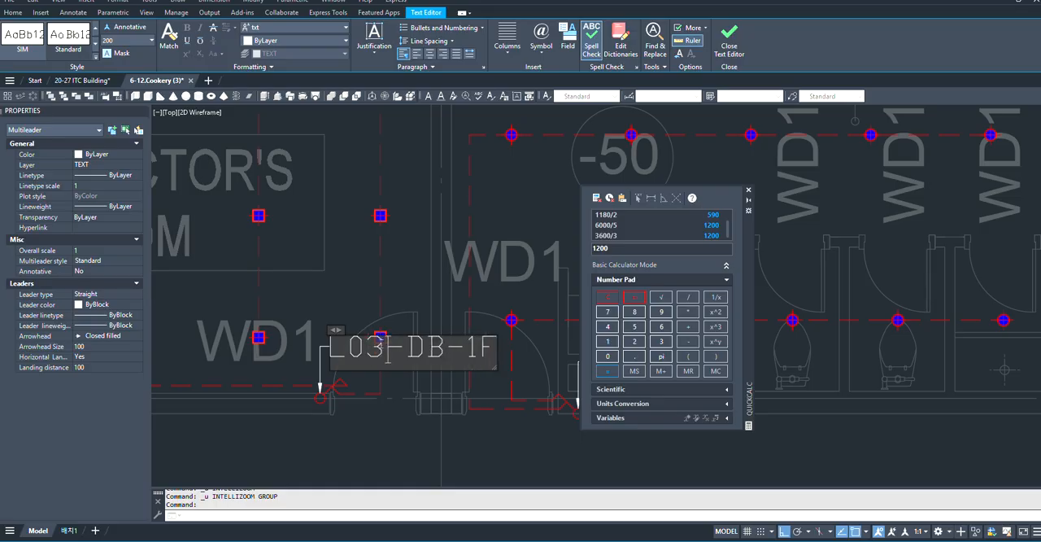
left_click(395, 409)
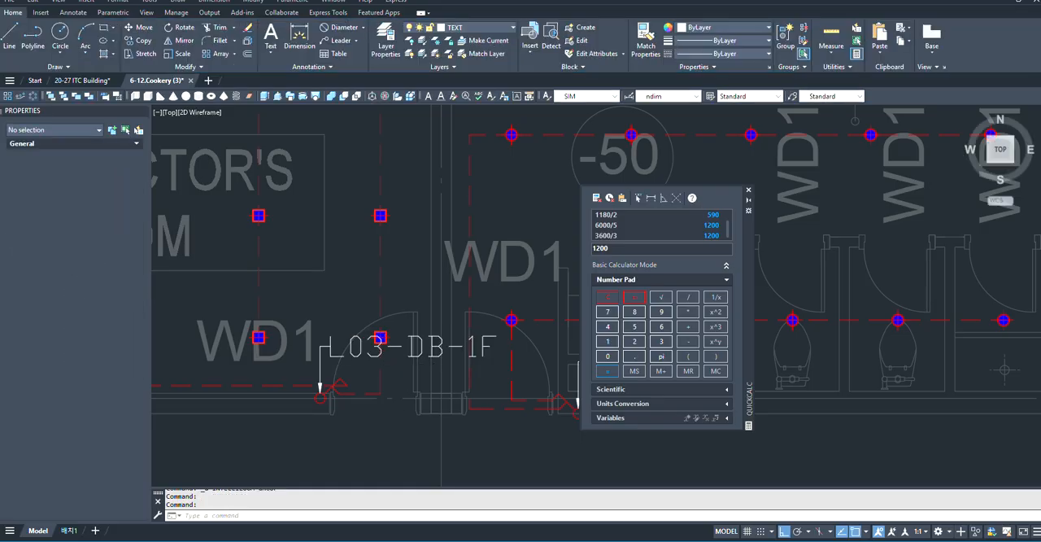
- Review the 1st floor plan's wired rooms and the empty EUROPEAN FOOD PRACTICE ROOM
scroll(410, 362, "down", 5)
scroll(391, 310, "down", 4)
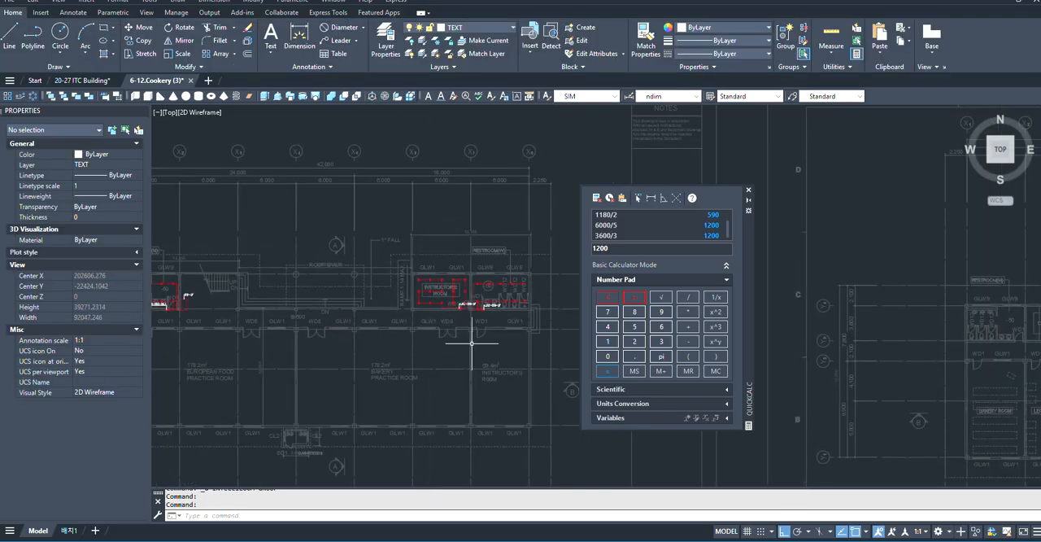
scroll(297, 301, "up", 2)
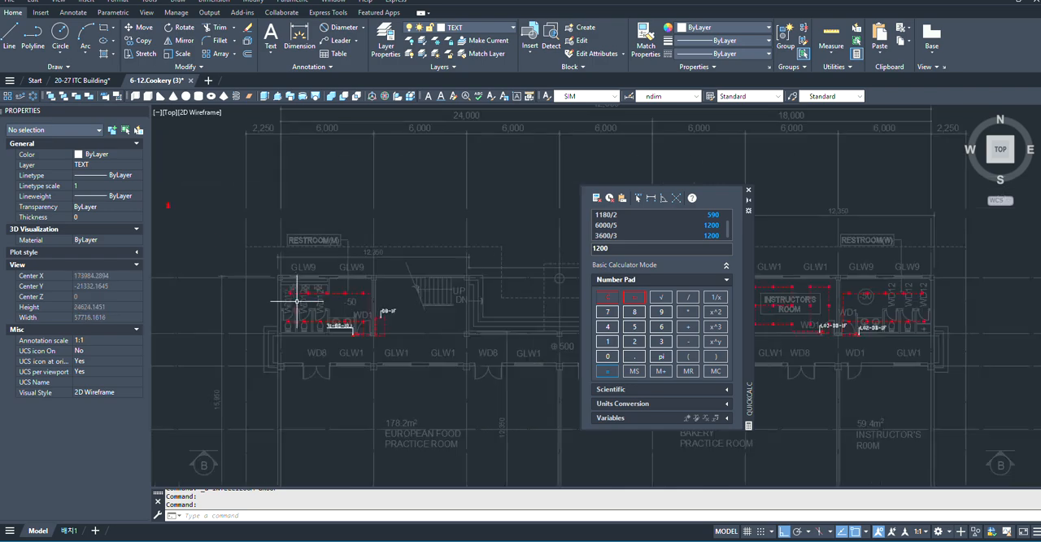
scroll(333, 310, "down", 4)
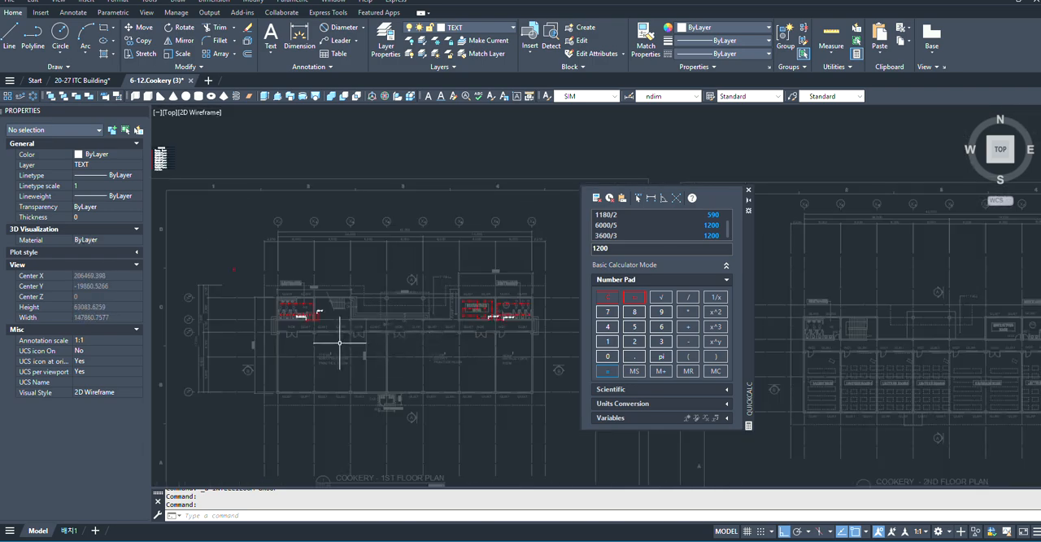
scroll(339, 342, "up", 5)
scroll(340, 296, "down", 3)
scroll(293, 313, "up", 5)
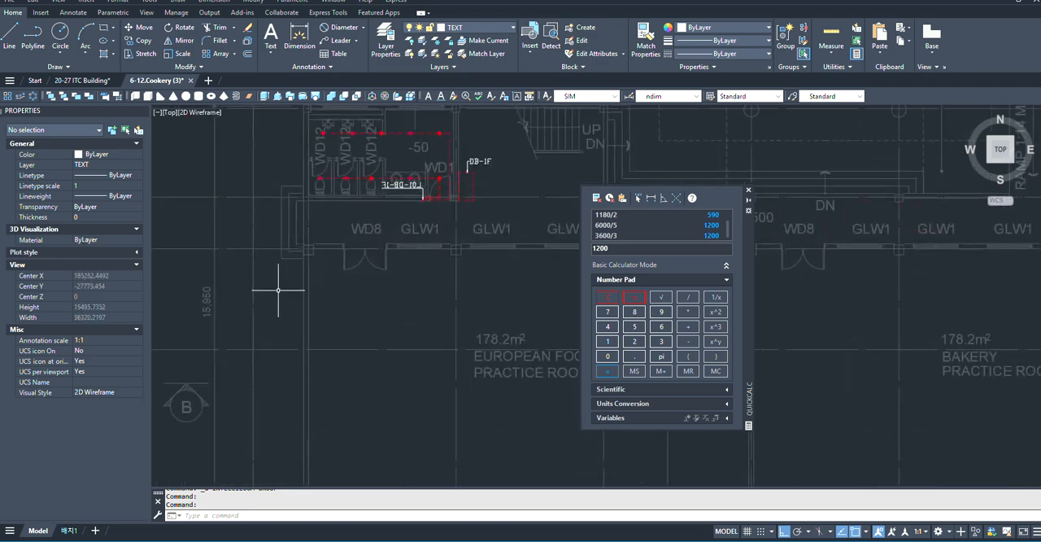
scroll(280, 291, "down", 4)
scroll(409, 353, "up", 4)
scroll(276, 275, "up", 2)
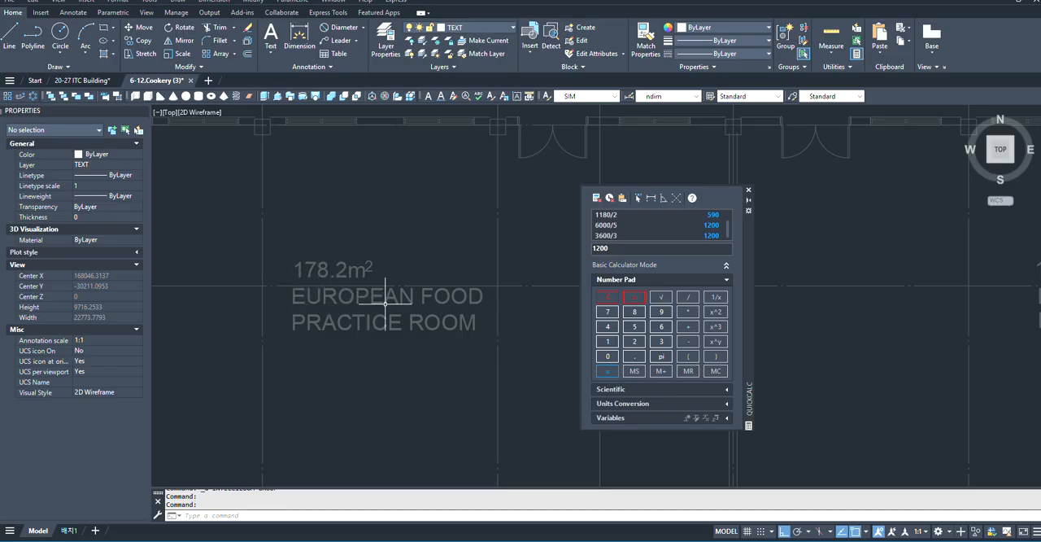
scroll(306, 309, "down", 2)
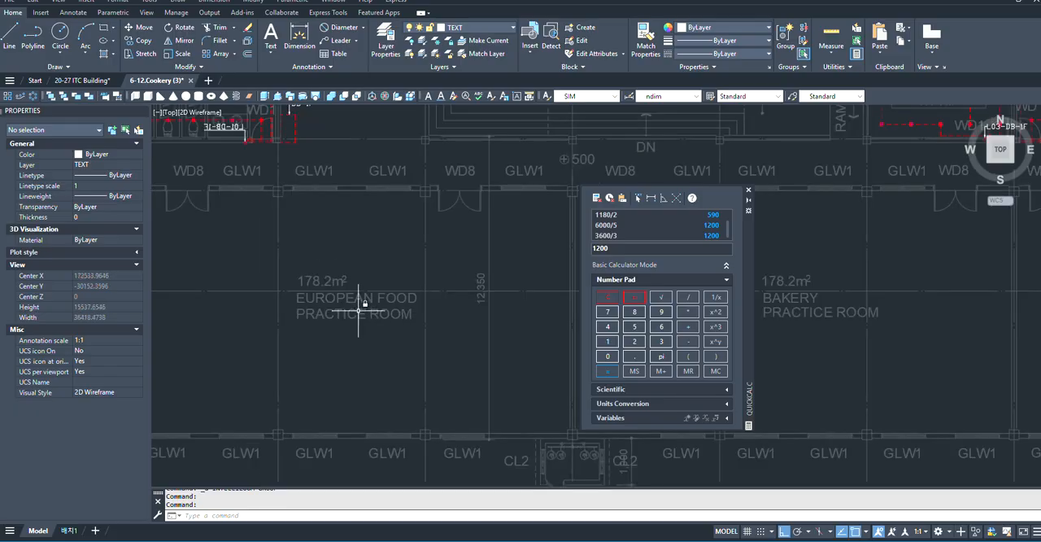
scroll(349, 314, "down", 2)
scroll(314, 295, "up", 2)
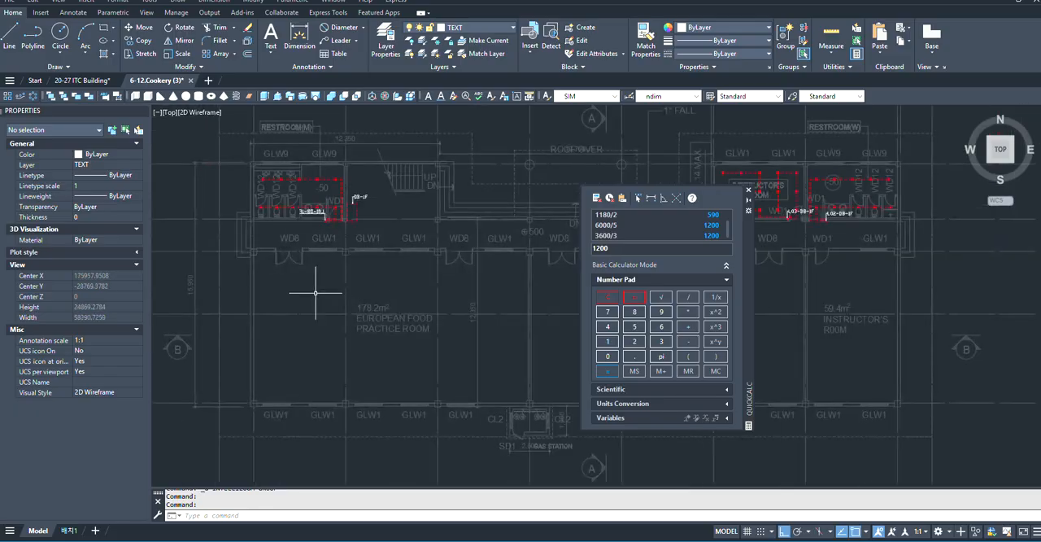
- Draw a rectangle around the EUROPEAN FOOD PRACTICE ROOM, from its upper-left column centre to its lower-right column centre
scroll(257, 236, "up", 2)
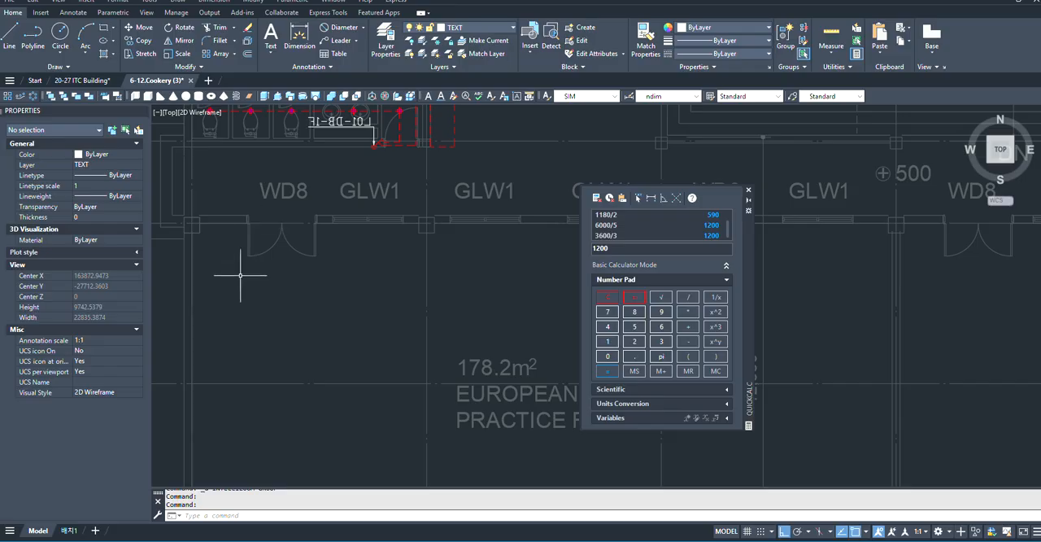
type("C")
key("Return")
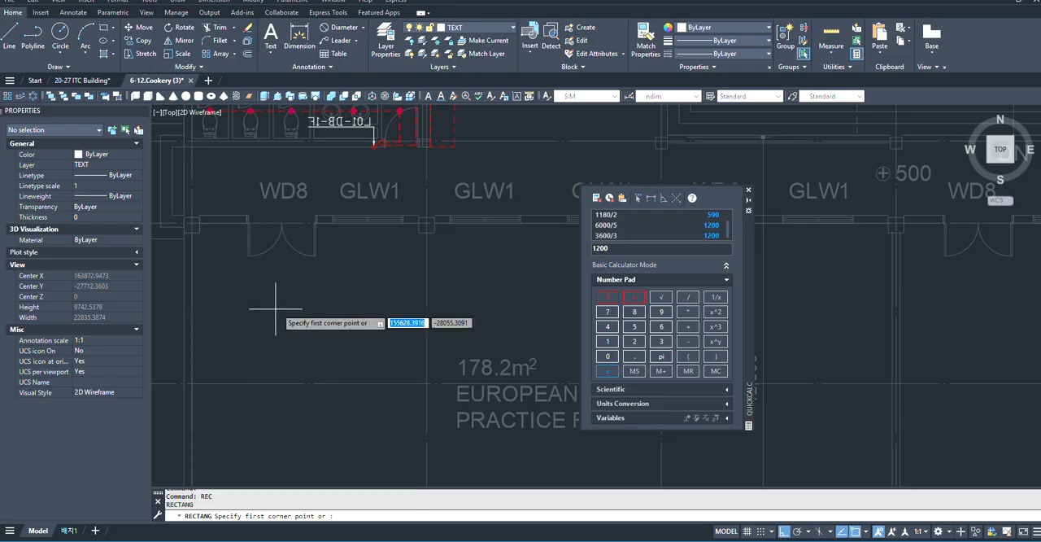
scroll(260, 252, "up", 2)
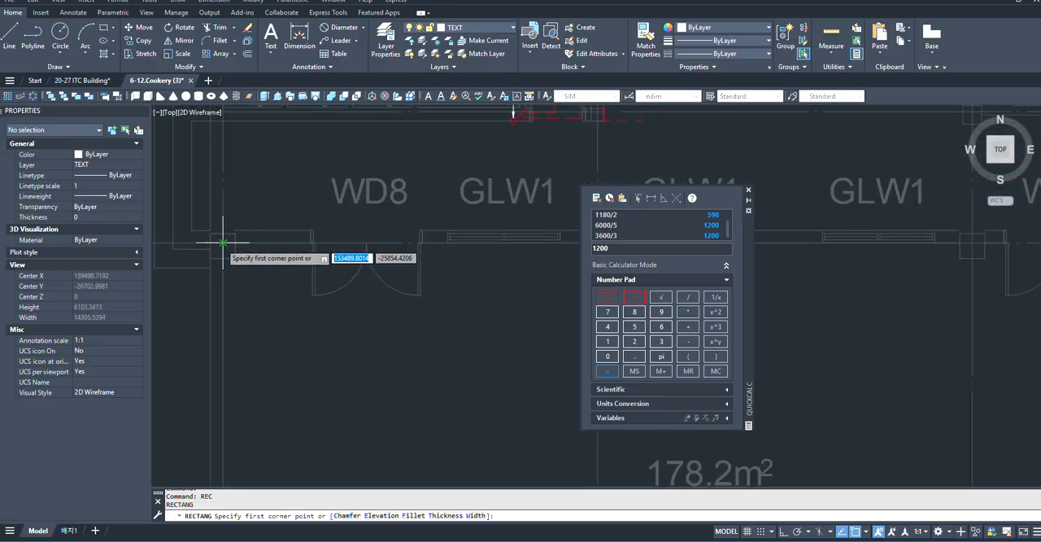
left_click(223, 242)
scroll(326, 301, "down", 3)
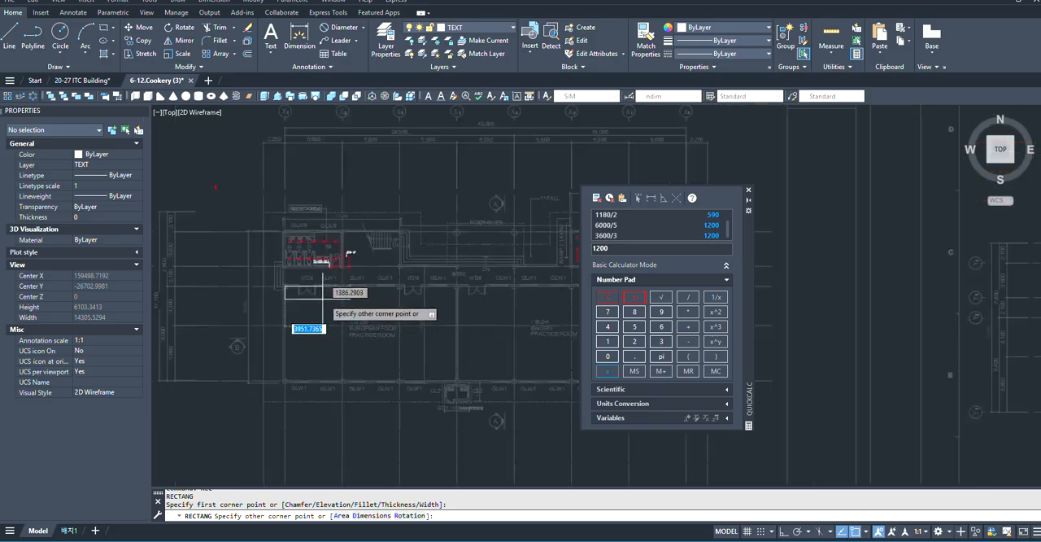
scroll(453, 383, "up", 5)
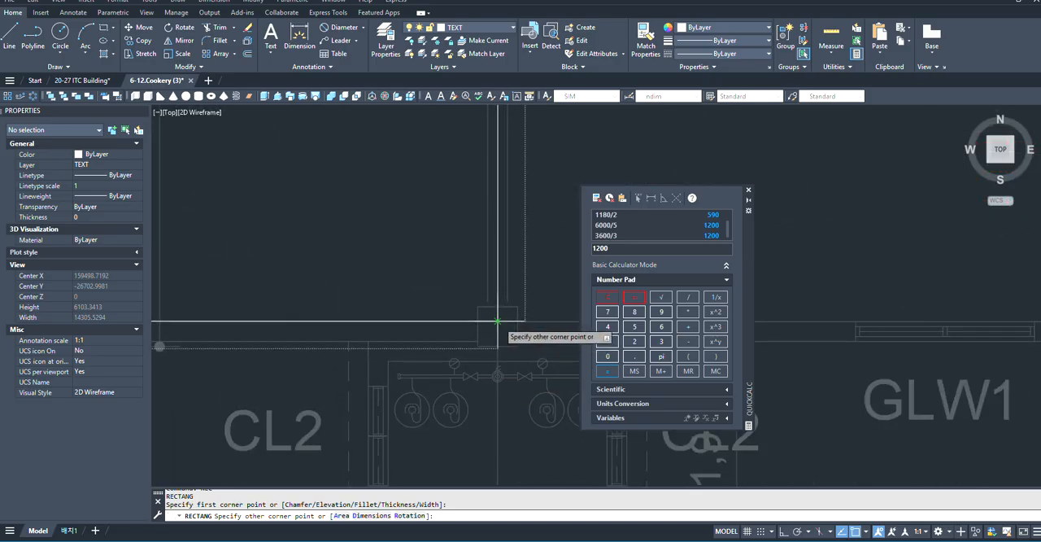
left_click(498, 321)
scroll(556, 378, "down", 3)
scroll(493, 367, "down", 5)
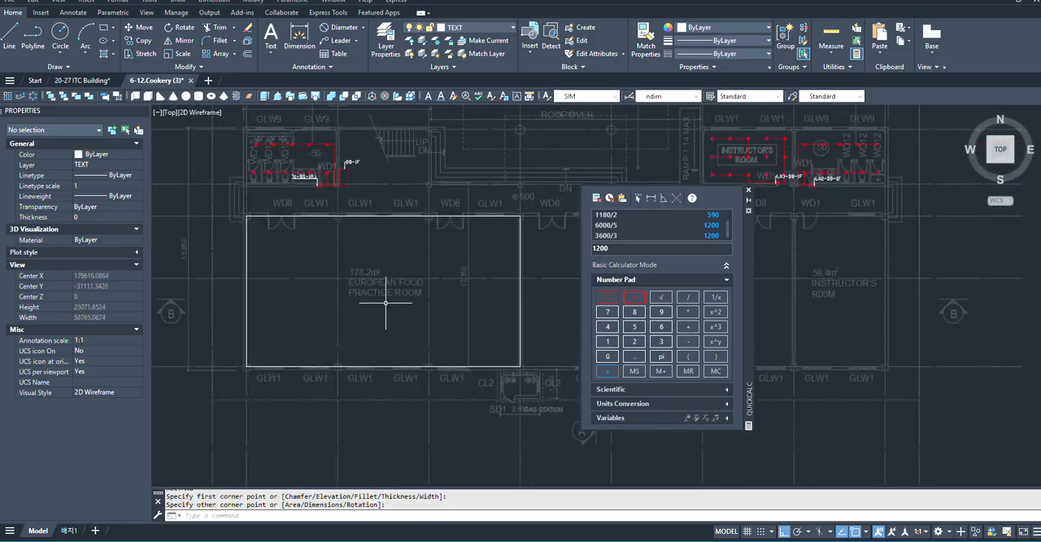
scroll(431, 258, "up", 4)
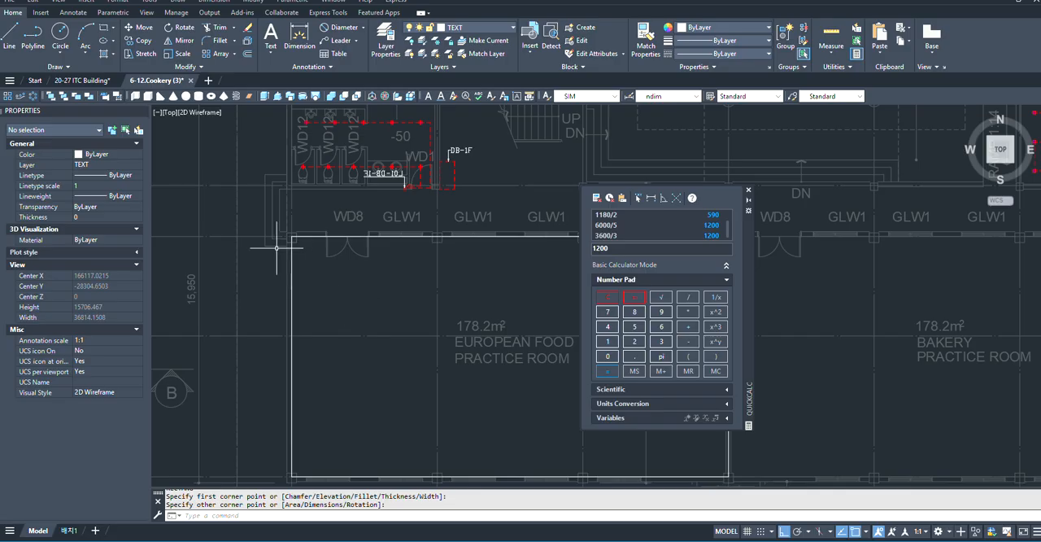
- Examine the outline around the EUROPEAN FOOD PRACTICE ROOM and its surroundings on the 1st floor plan
scroll(277, 246, "down", 3)
scroll(283, 276, "up", 3)
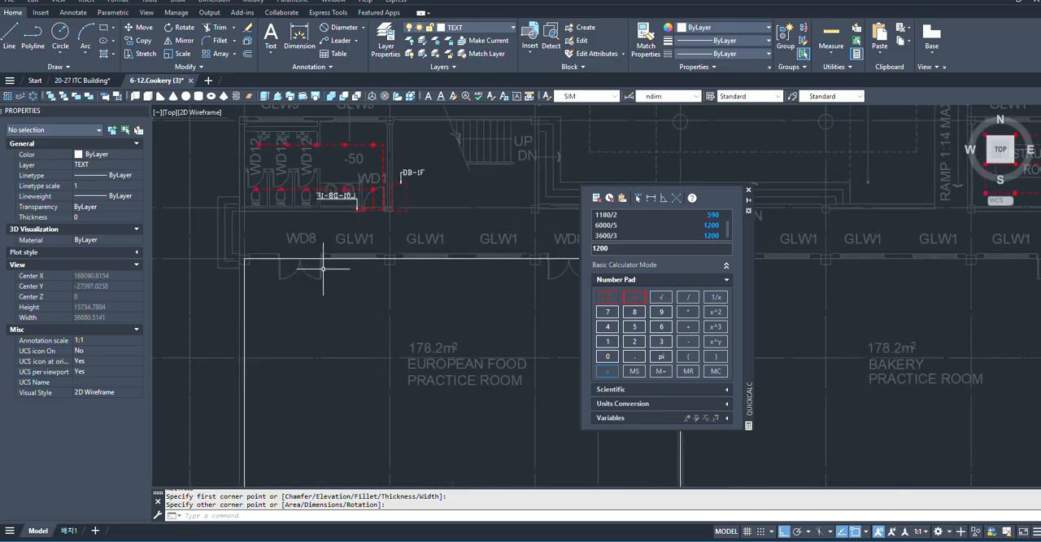
scroll(264, 255, "down", 2)
scroll(274, 251, "up", 2)
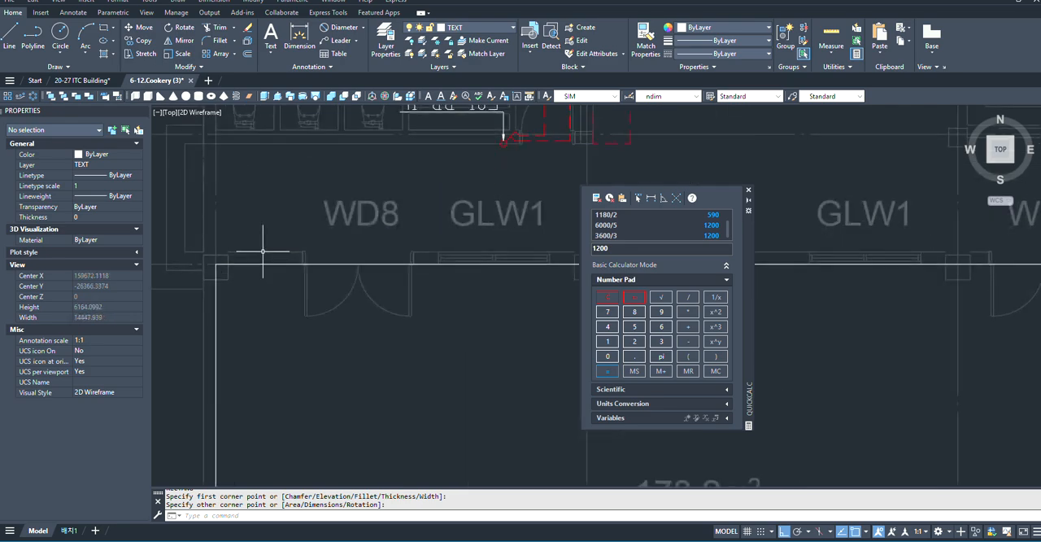
scroll(350, 267, "down", 3)
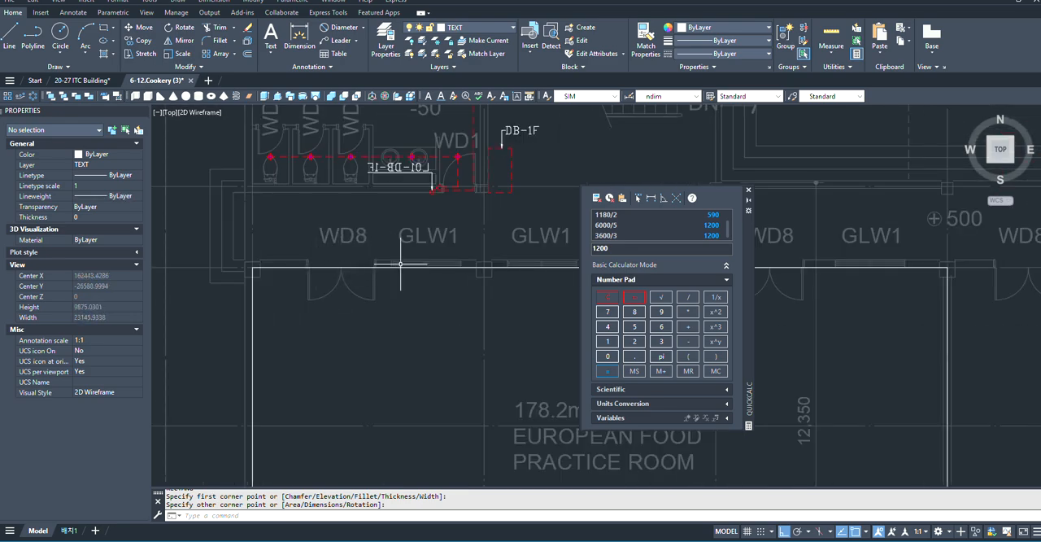
scroll(401, 265, "down", 2)
scroll(370, 268, "up", 2)
scroll(379, 352, "down", 2)
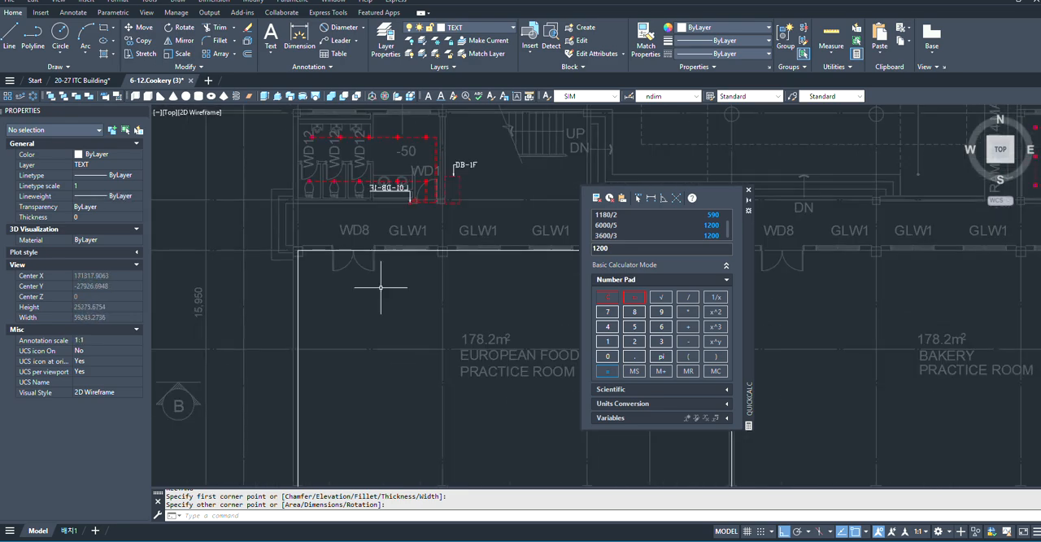
scroll(314, 341, "up", 3)
scroll(356, 355, "down", 4)
scroll(334, 289, "up", 3)
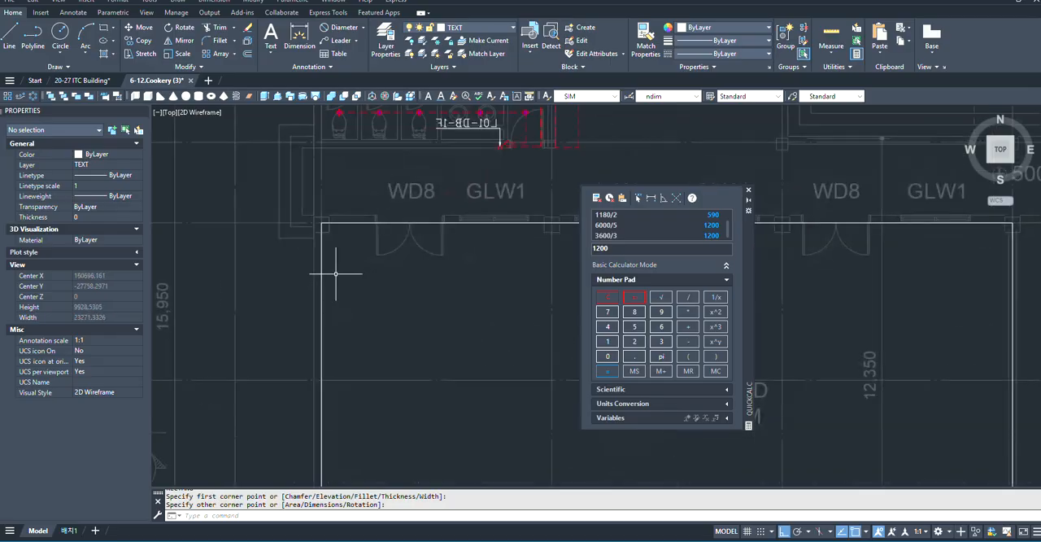
scroll(279, 276, "down", 2)
scroll(301, 268, "up", 3)
scroll(371, 268, "down", 3)
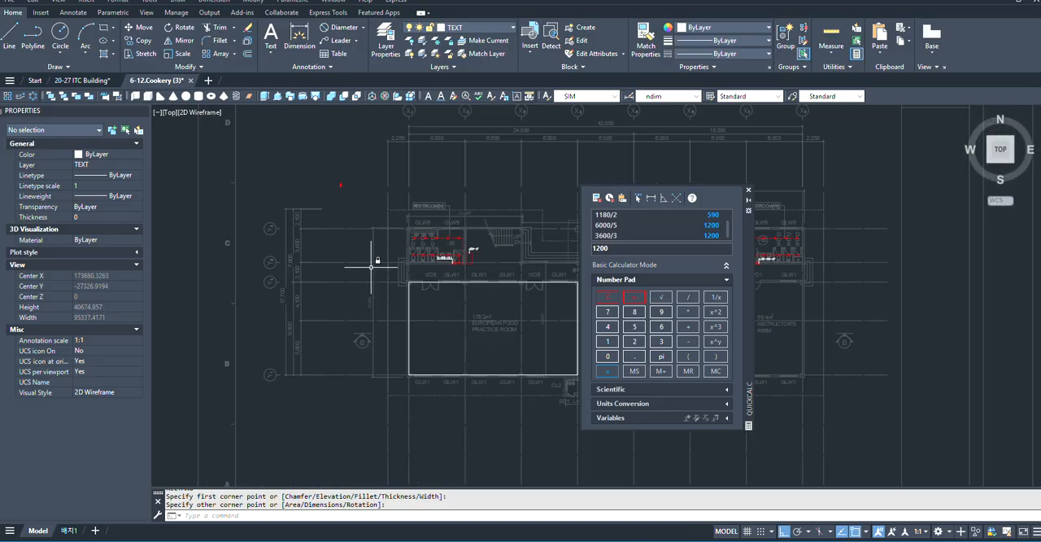
scroll(331, 175, "up", 3)
scroll(377, 306, "down", 4)
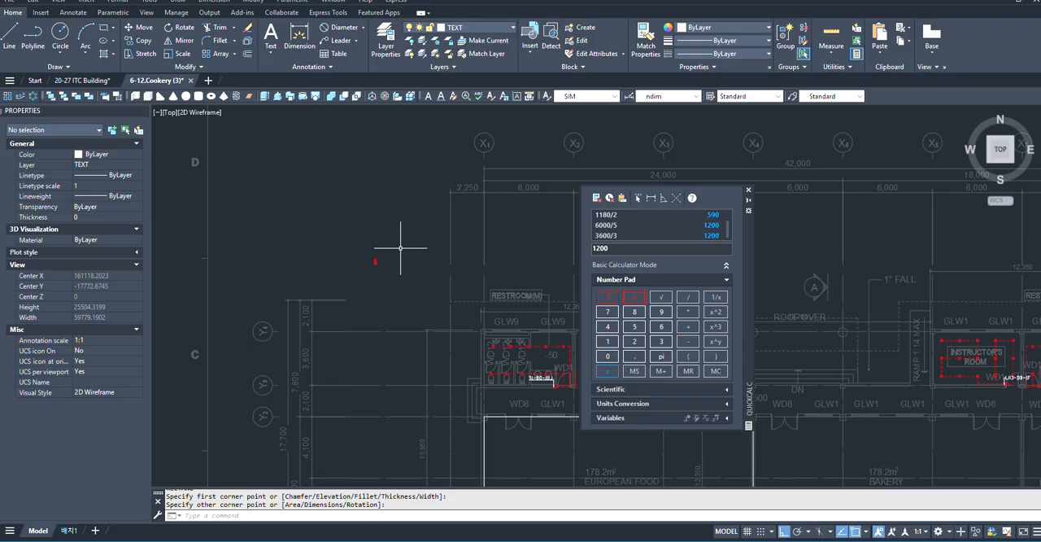
- Create a new layer based on the TEXT layer, make it current and name it FL
type("la")
key("Return")
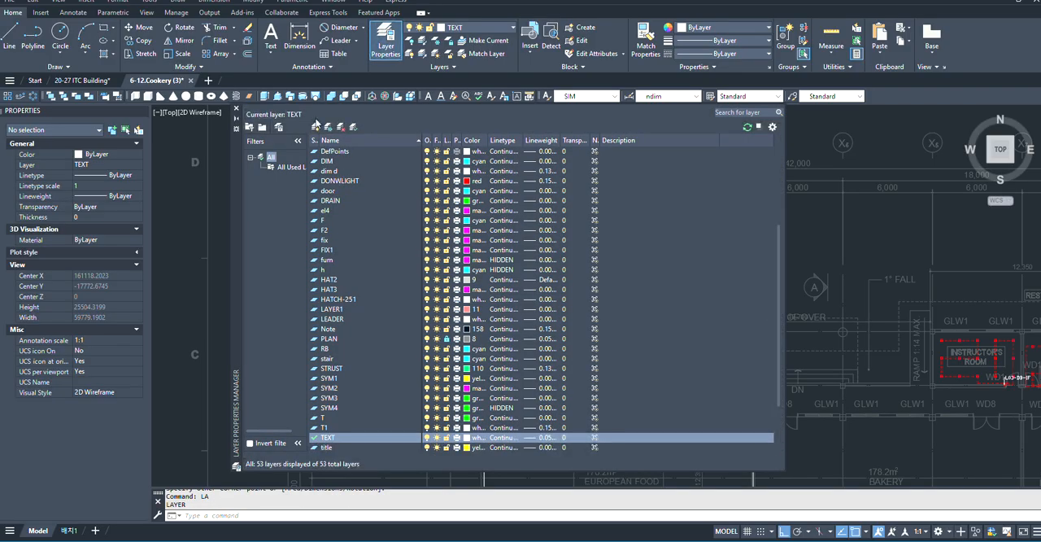
left_click(315, 127)
key("Return")
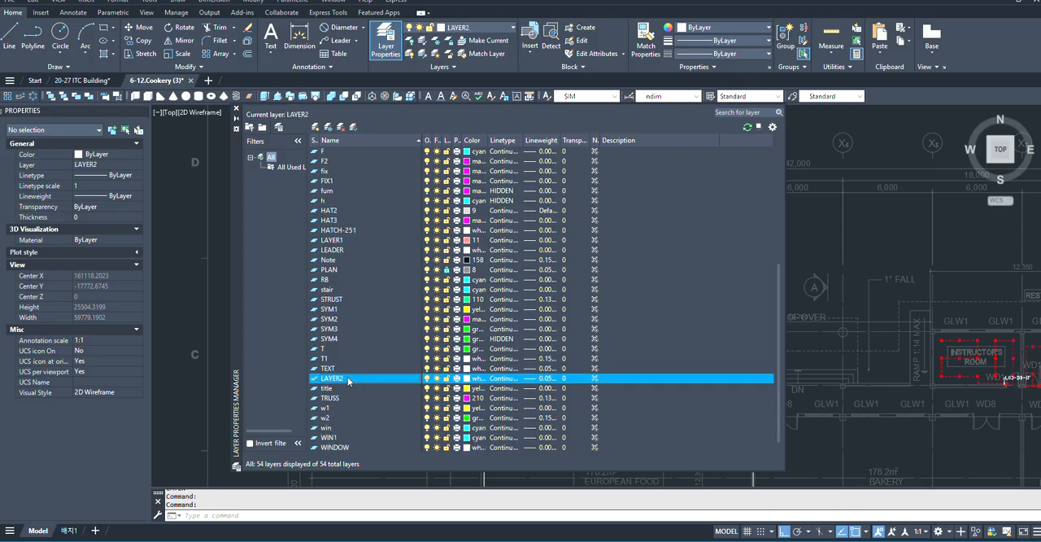
right_click(348, 380)
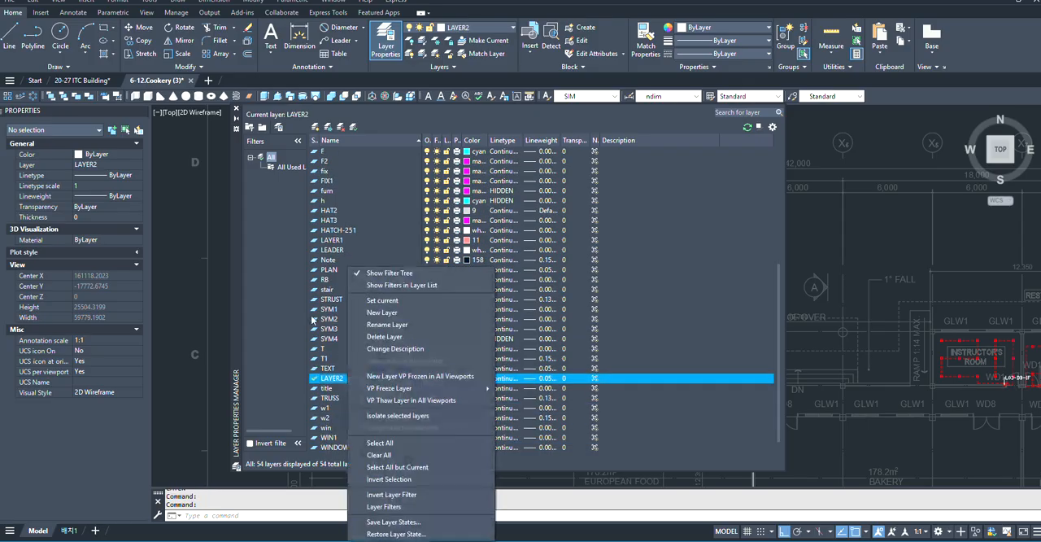
left_click(403, 325)
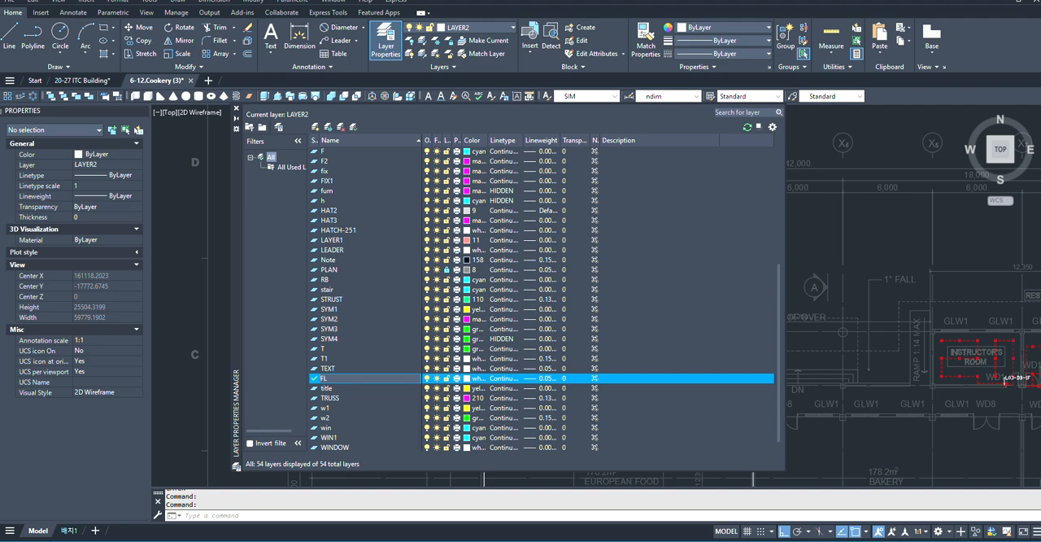
key("Return")
- Set the FL layer's colour to green and close the layer manager
left_click(466, 380)
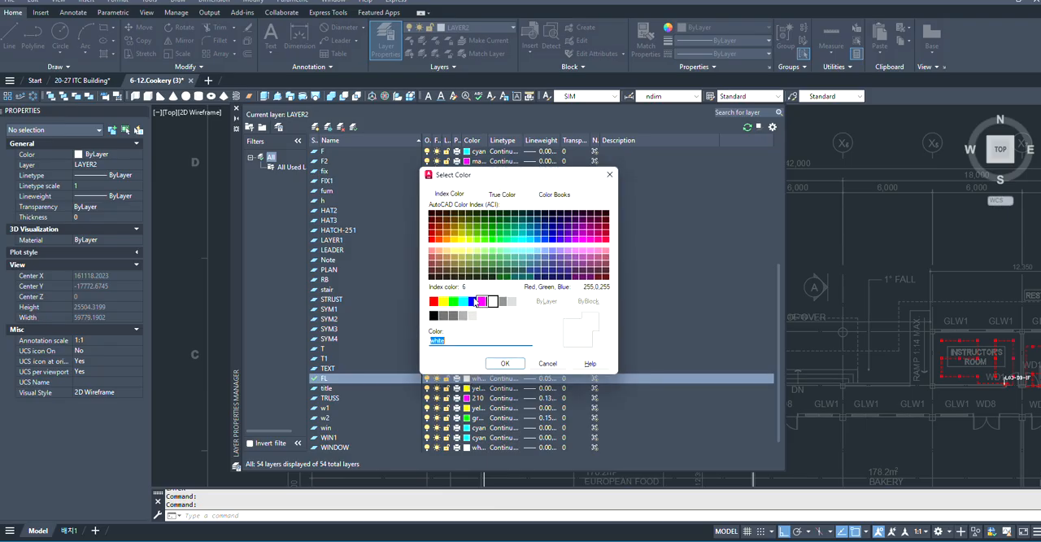
left_click(453, 302)
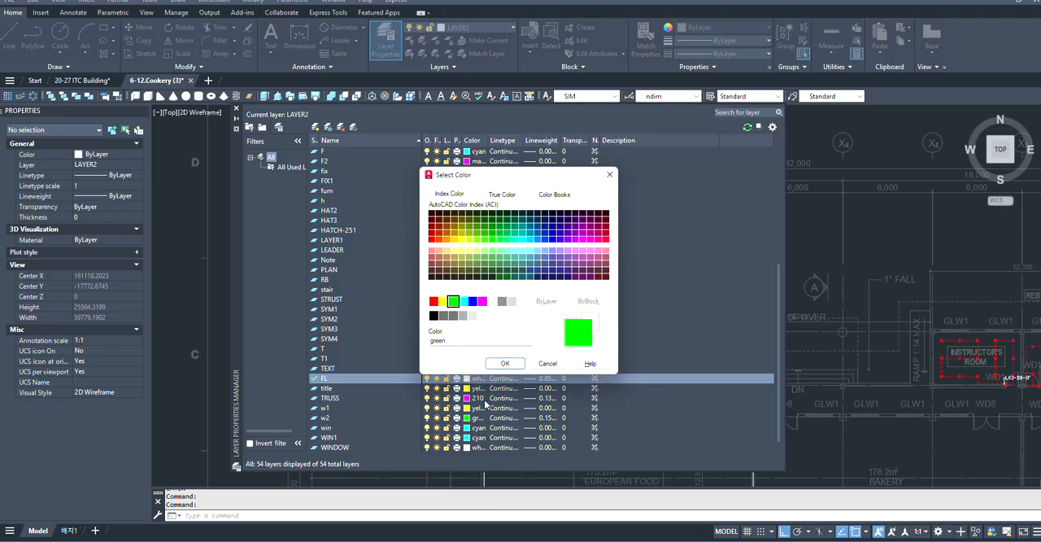
left_click(504, 364)
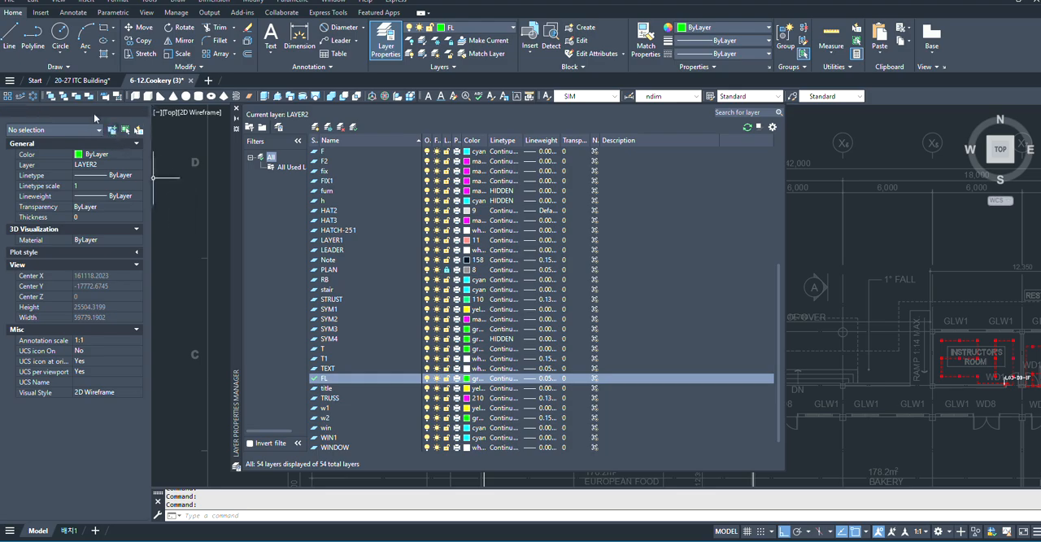
left_click(236, 112)
- Draw a 1200 by 300 rectangle in the empty area below the two red and blue light symbols outside the plan
scroll(506, 276, "up", 2)
mouse_move(511, 280)
middle_mouse_down()
mouse_move(574, 328)
mouse_move(710, 356)
middle_mouse_up()
scroll(353, 282, "up", 2)
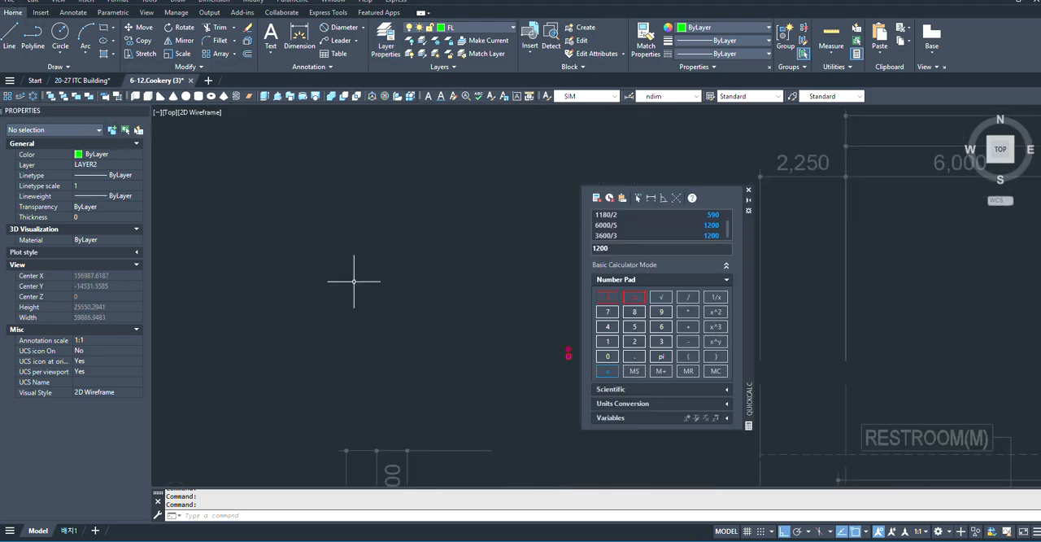
scroll(385, 305, "down", 4)
key("Escape")
scroll(361, 253, "down", 2)
scroll(439, 335, "up", 5)
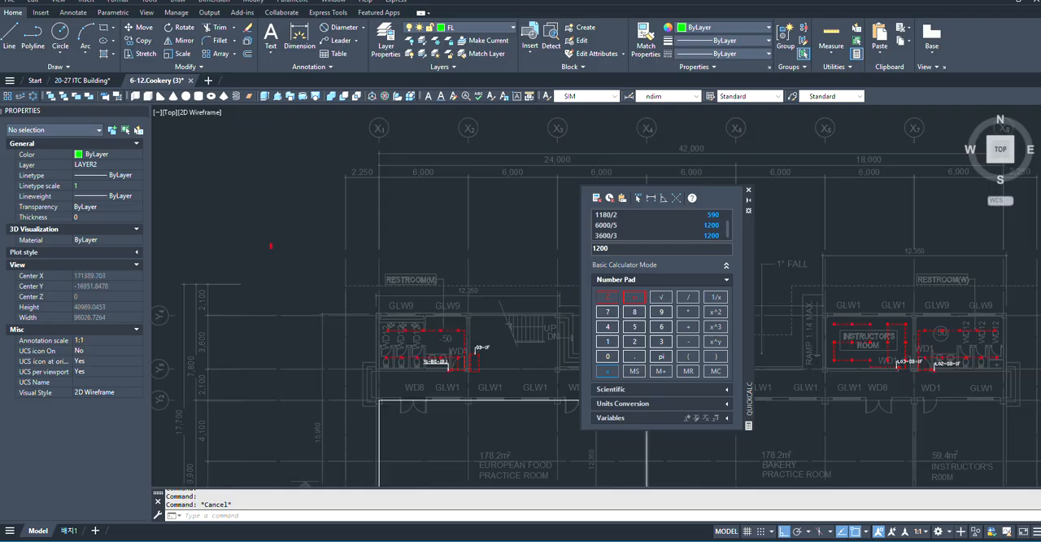
scroll(544, 365, "down", 2)
scroll(276, 252, "down", 4)
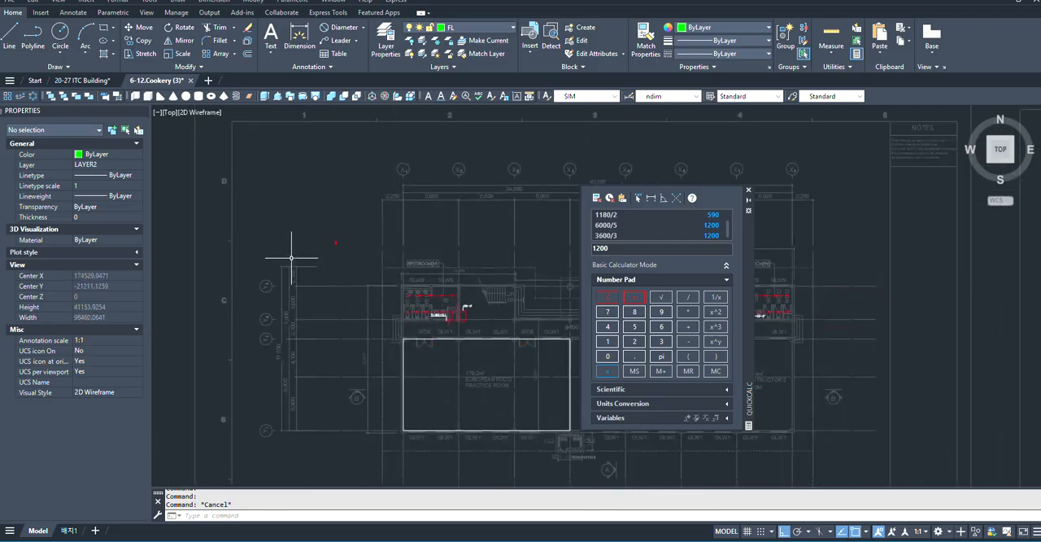
type("C")
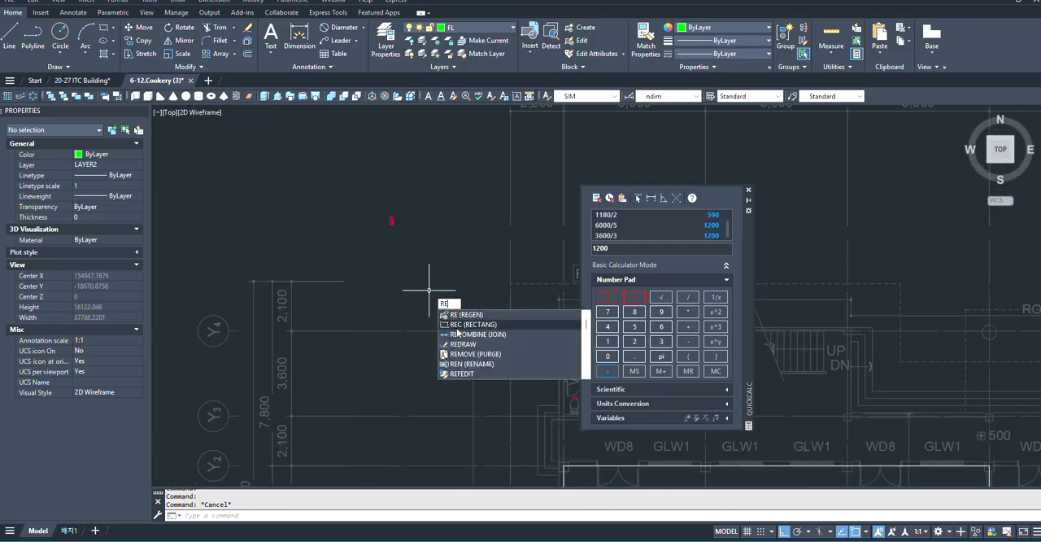
key("Return")
scroll(381, 254, "up", 6)
left_click(263, 227)
scroll(456, 325, "down", 5)
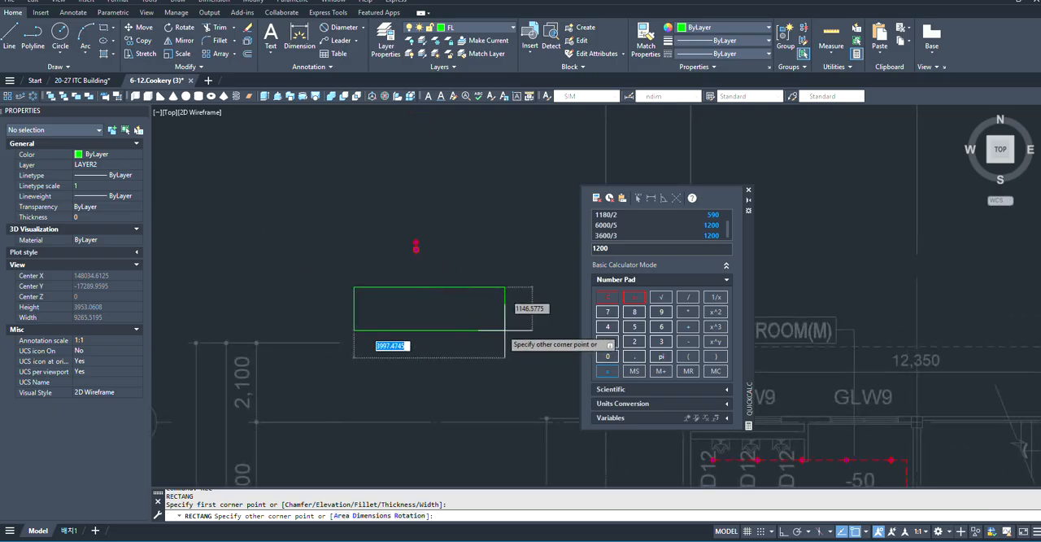
scroll(366, 309, "up", 3)
scroll(440, 325, "down", 2)
scroll(317, 316, "up", 2)
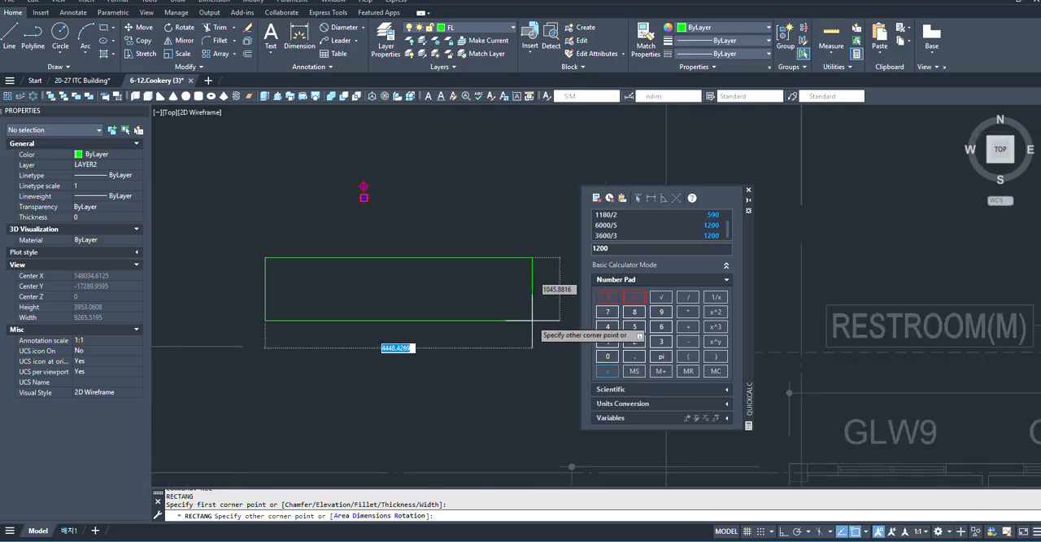
type("1200")
key("Tab")
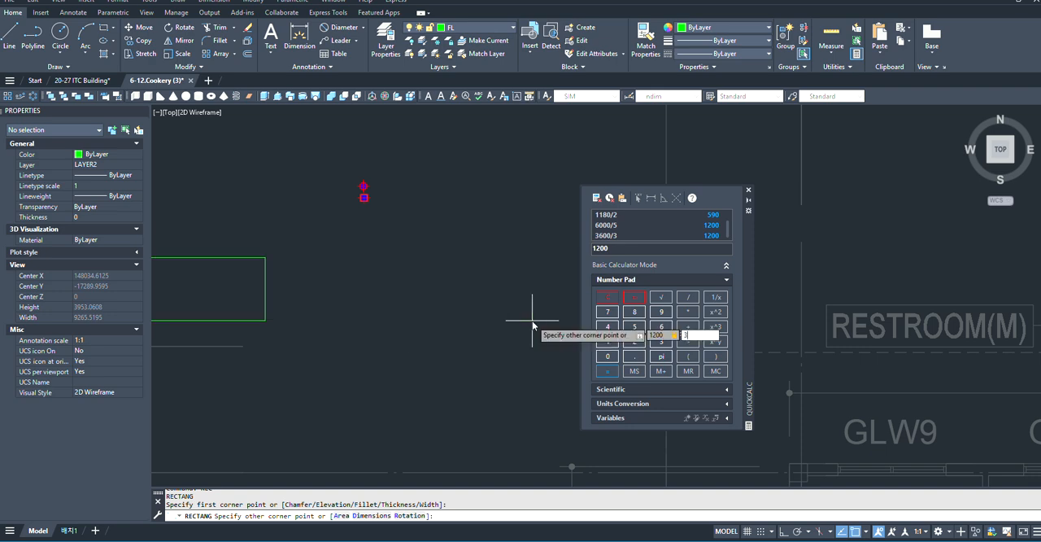
key("Return")
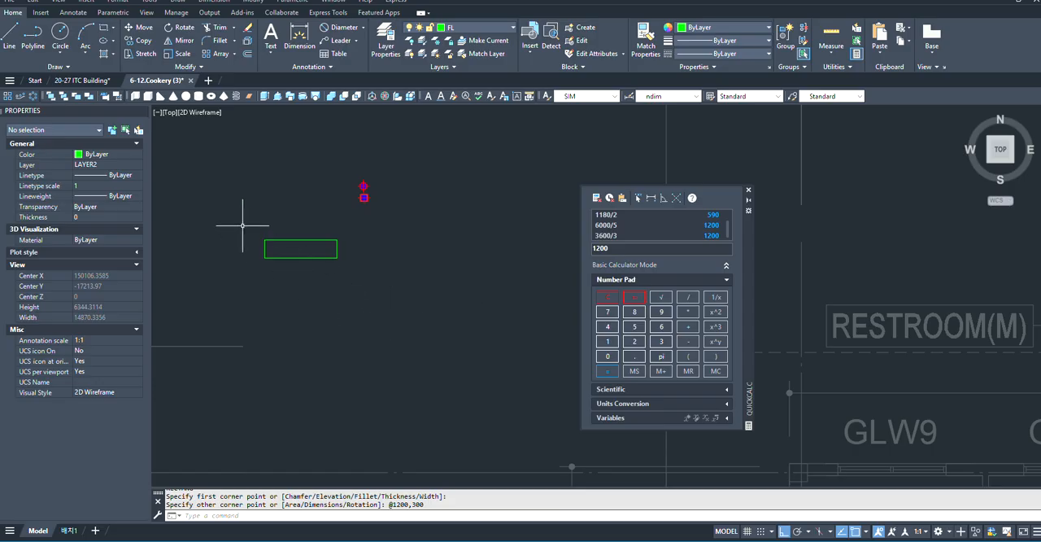
scroll(318, 268, "up", 5)
left_click(254, 265)
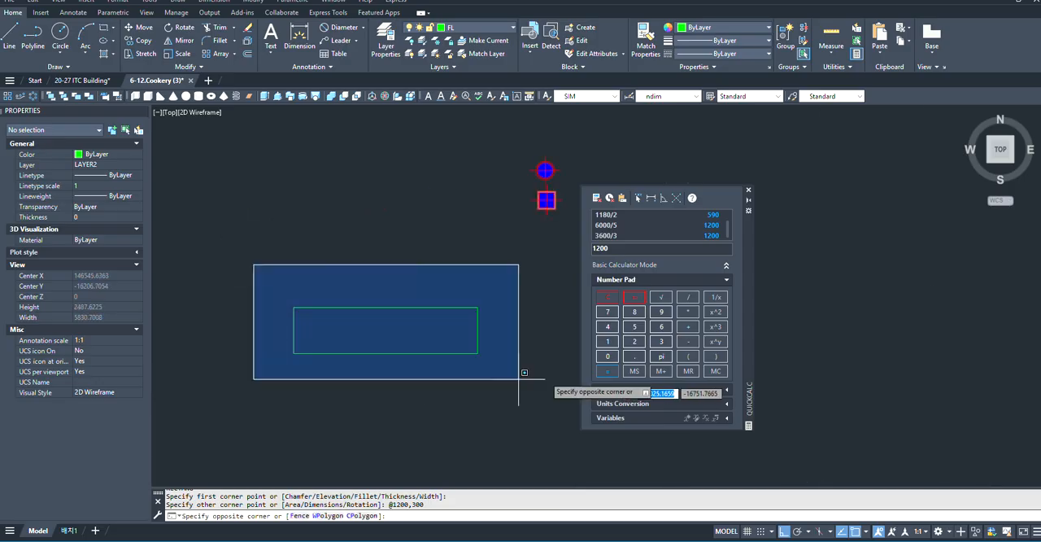
left_click(520, 379)
scroll(418, 327, "up", 2)
key("Escape")
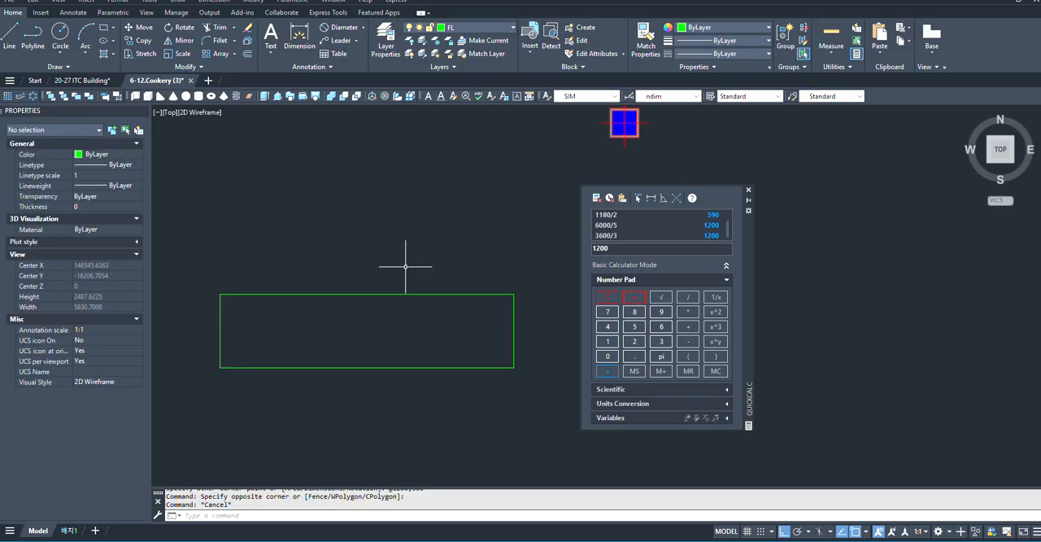
- Offset the green 1200 by 300 rectangle outward by 10
left_click(404, 265)
left_click(370, 319)
scroll(298, 293, "up", 2)
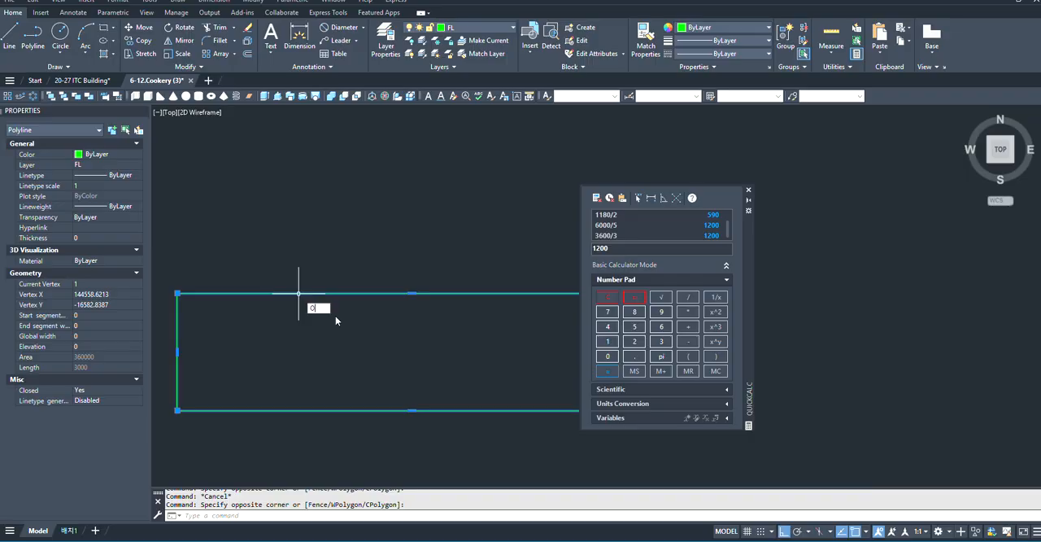
key("Return")
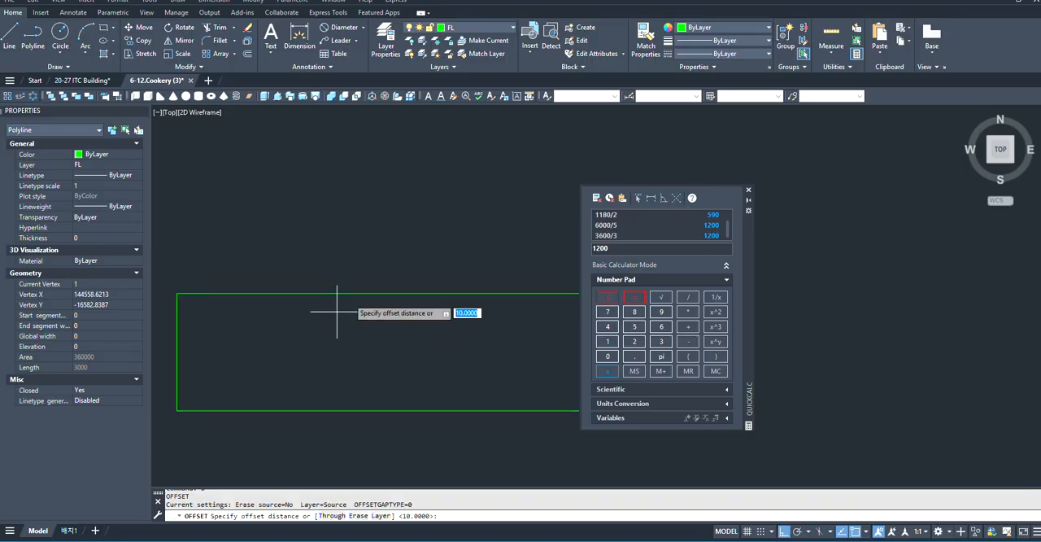
left_click(410, 292)
type("1")
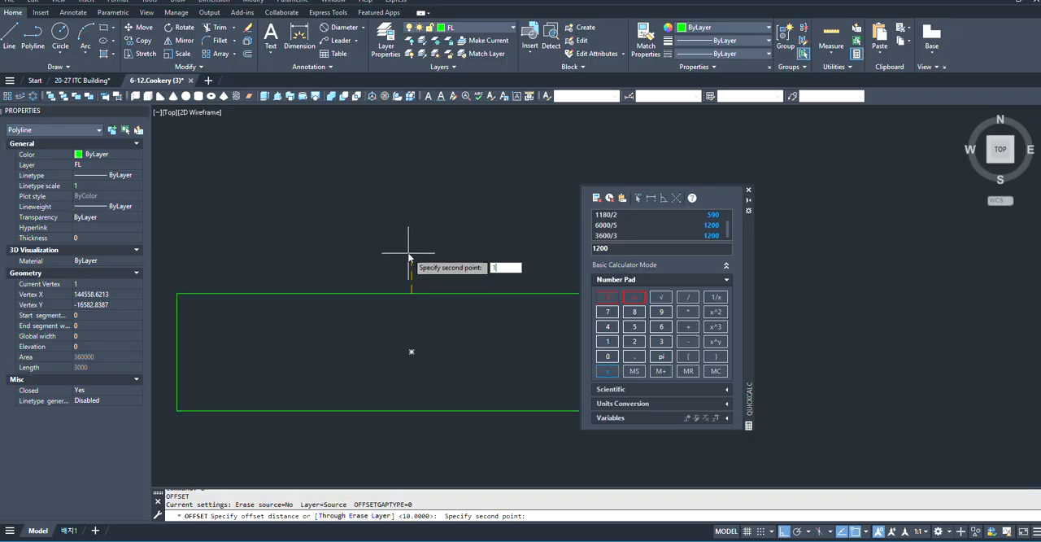
type("20")
key("Return")
left_click(408, 252)
key("Escape")
- Draw a thin rectangle about 1200 by 41 inside the fixture, from the inner outline's left midpoint to its right side
scroll(394, 312, "up", 1)
scroll(383, 281, "down", 4)
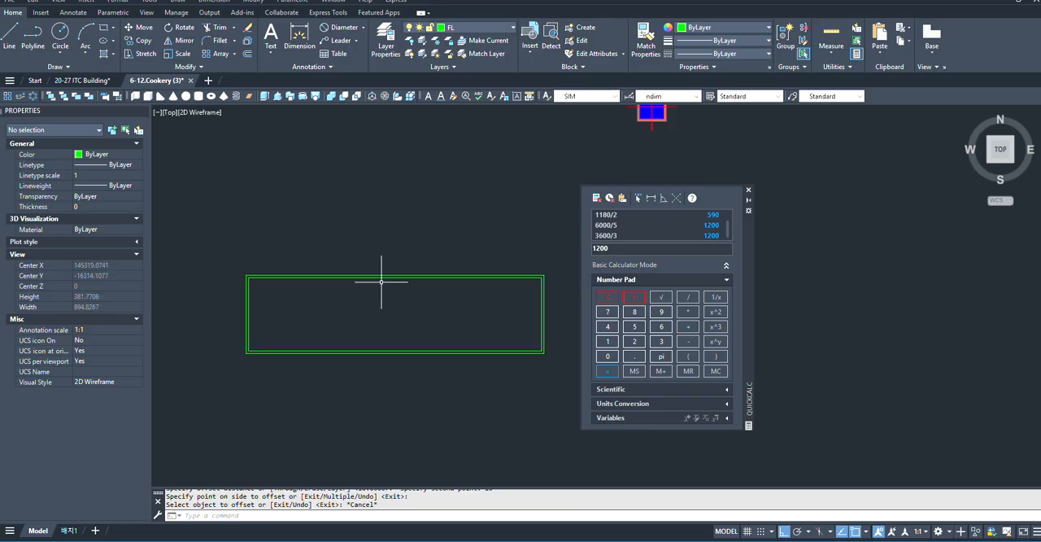
scroll(321, 308, "up", 2)
scroll(223, 351, "down", 2)
scroll(391, 305, "up", 2)
scroll(435, 329, "down", 1)
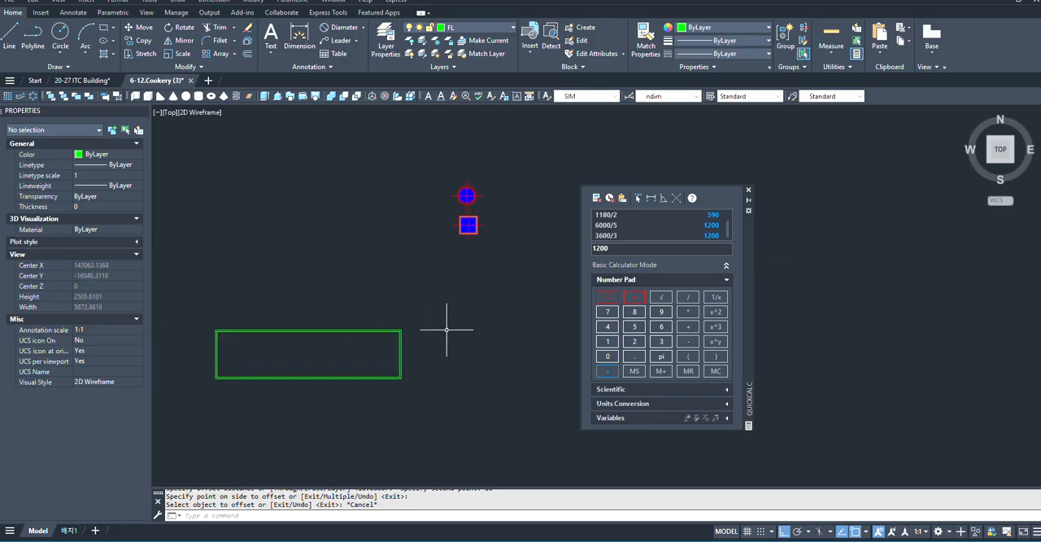
scroll(301, 362, "up", 1)
scroll(414, 332, "down", 2)
type("REC")
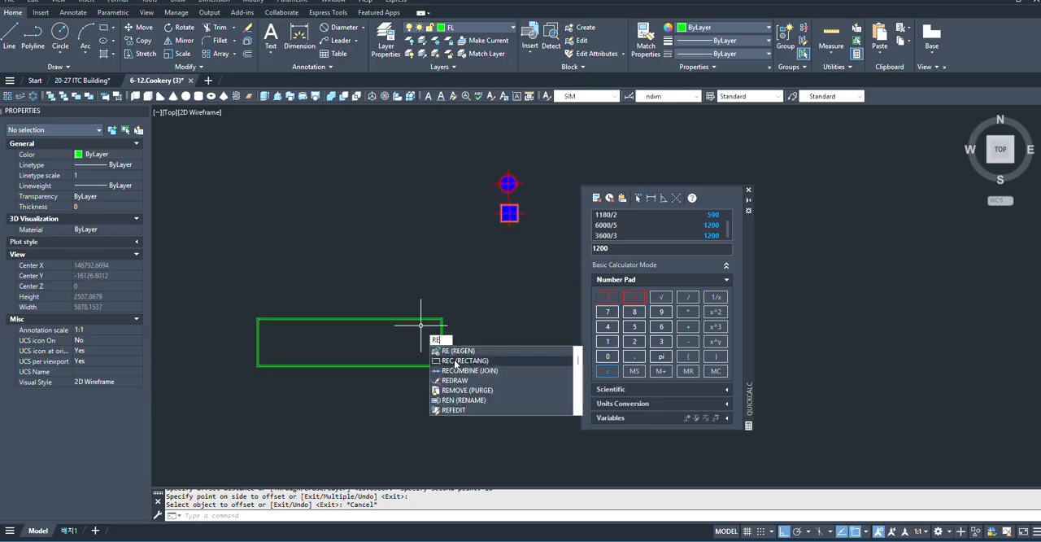
key("Return")
scroll(215, 350, "up", 2)
scroll(245, 336, "up", 2)
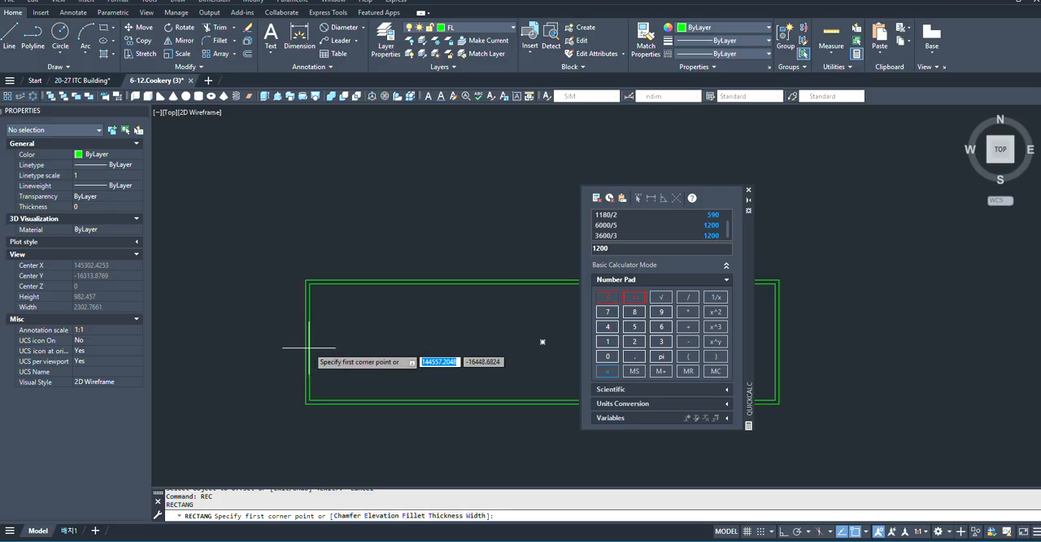
left_click(306, 342)
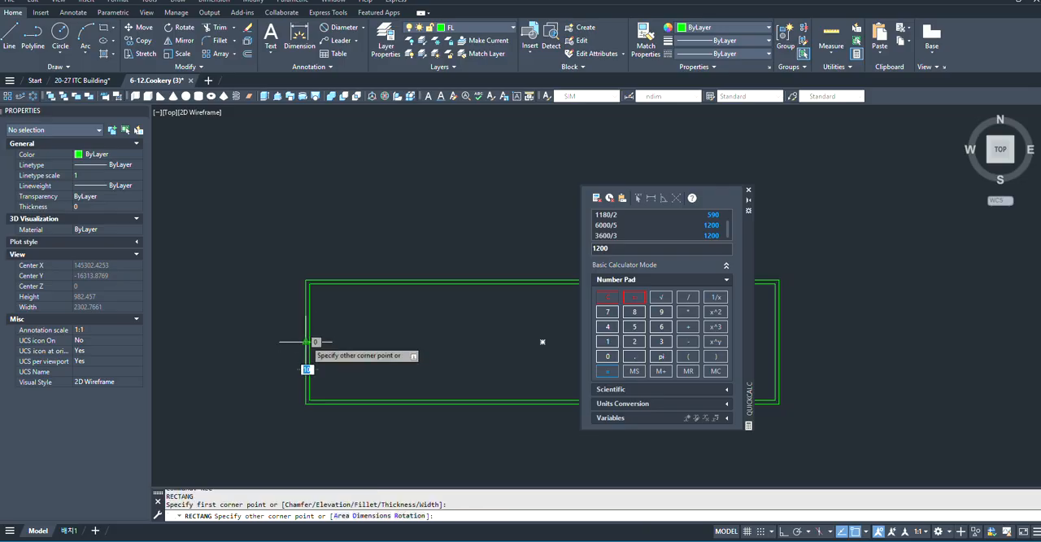
scroll(236, 364, "down", 2)
scroll(417, 350, "up", 4)
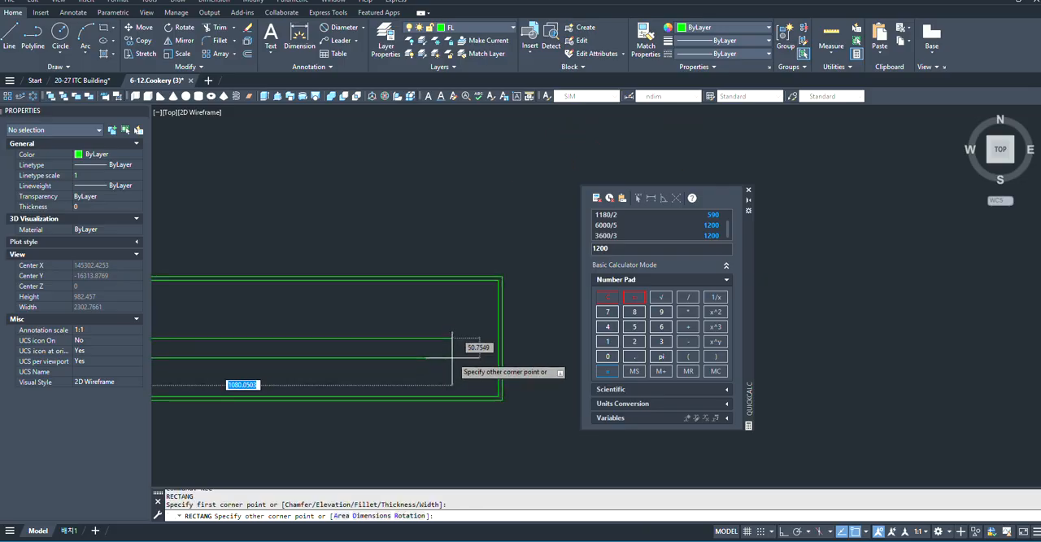
left_click(499, 354)
scroll(527, 358, "down", 2)
left_click(396, 337)
left_click(386, 368)
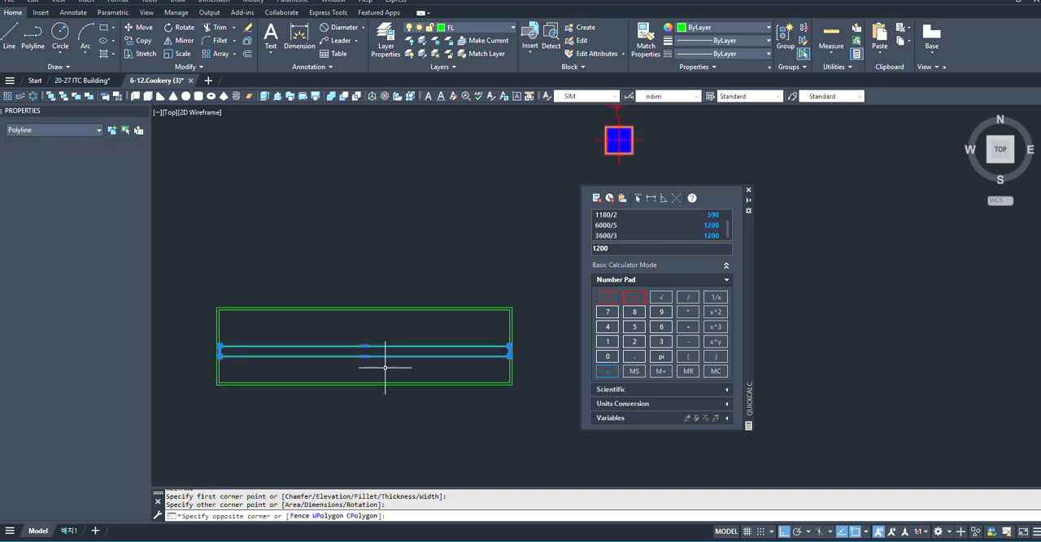
scroll(313, 359, "up", 2)
scroll(349, 360, "up", 4)
scroll(478, 322, "down", 4)
key("Escape")
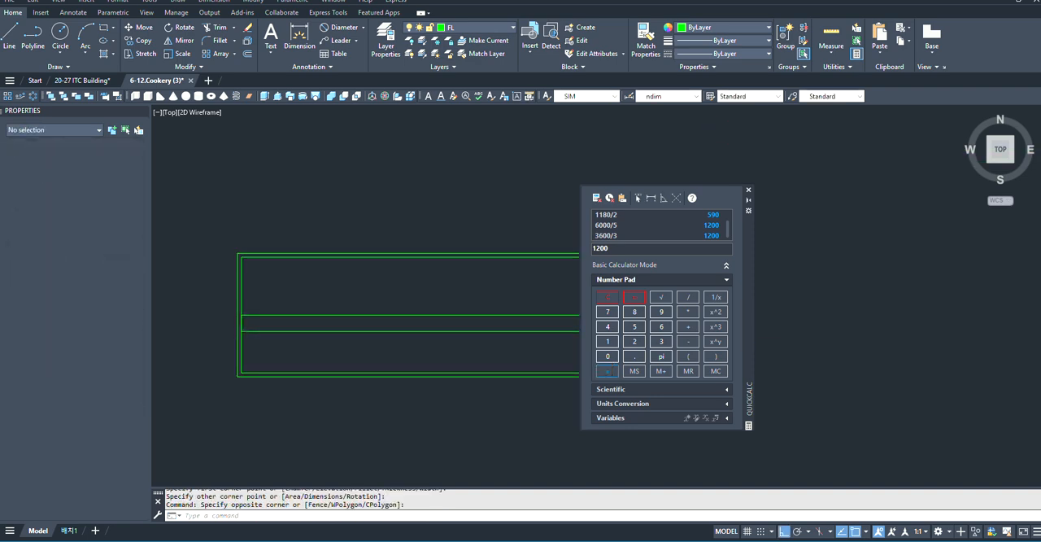
- Dock the QuickCalc palette beside the drawing area so it no longer covers the green fixture
key("Escape")
scroll(314, 325, "up", 3)
scroll(418, 298, "down", 3)
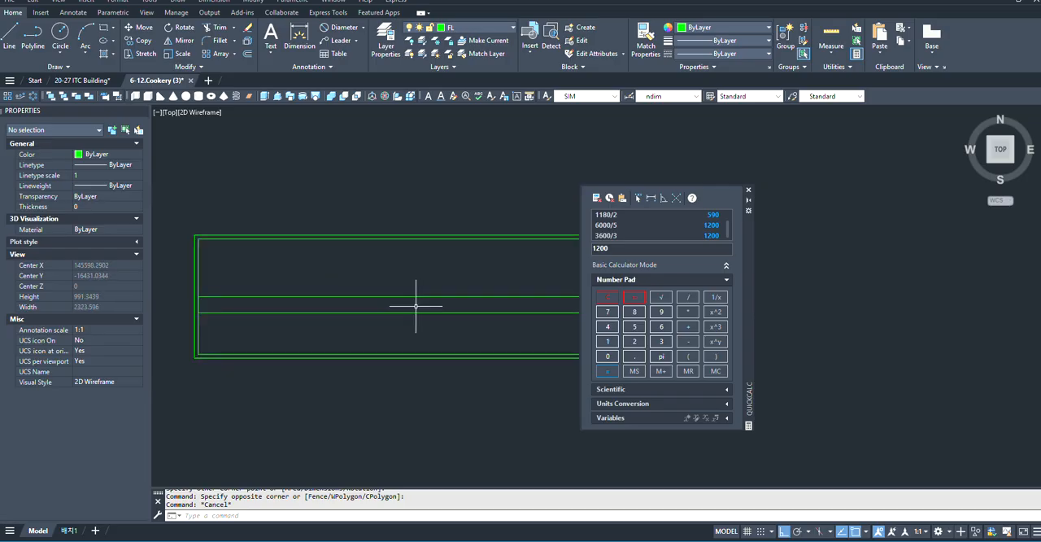
mouse_move(753, 251)
left_mouse_down()
mouse_move(908, 208)
mouse_move(1026, 220)
mouse_move(1026, 244)
left_mouse_up()
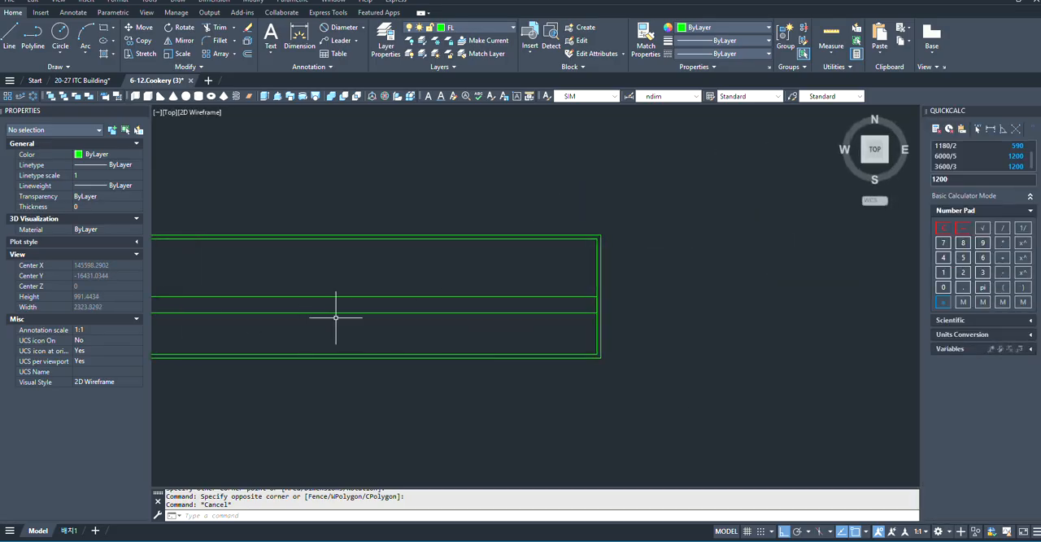
scroll(697, 304, "down", 4)
scroll(624, 307, "up", 3)
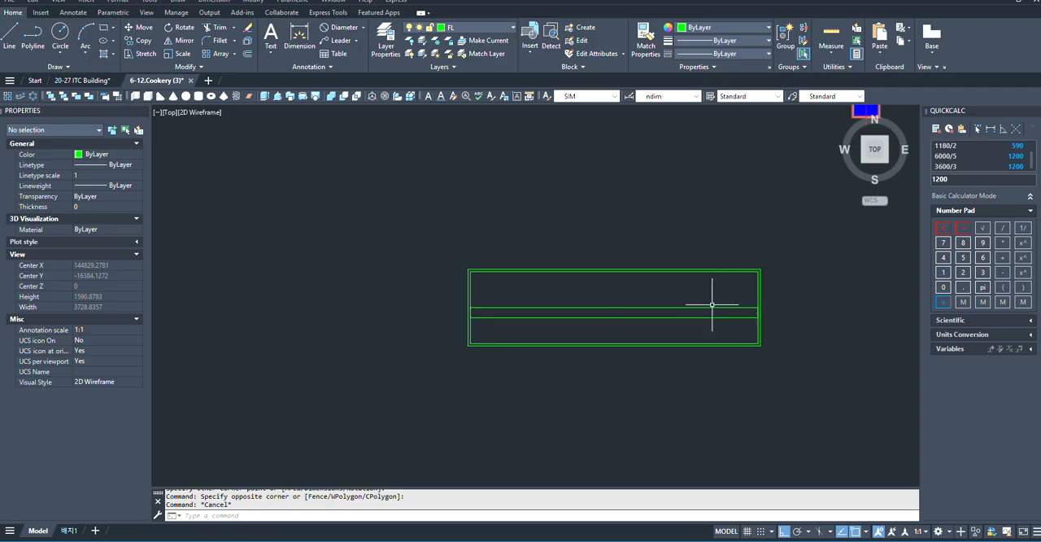
- Copy the thin inner rectangle 80 straight down inside the fixture
scroll(713, 304, "up", 3)
scroll(650, 320, "down", 3)
scroll(503, 315, "up", 3)
scroll(390, 330, "down", 2)
left_click(536, 295)
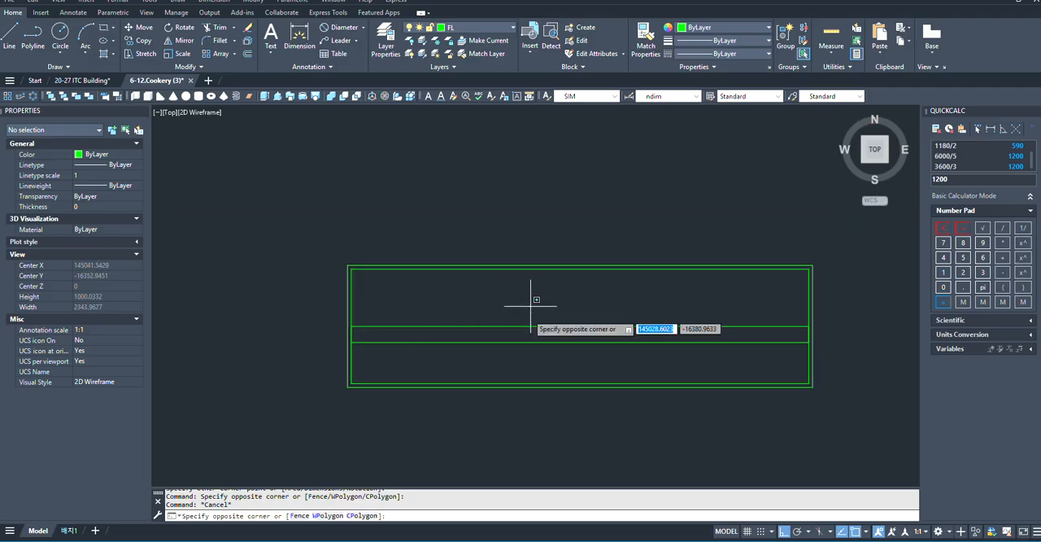
left_click(496, 349)
middle_click_drag(342, 327, 257, 315)
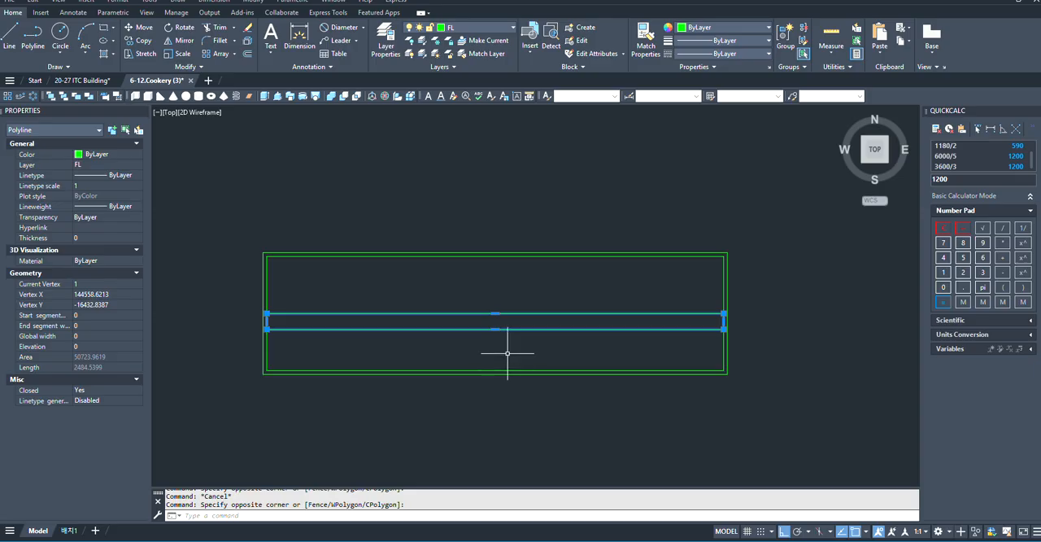
type("c")
left_click(554, 382)
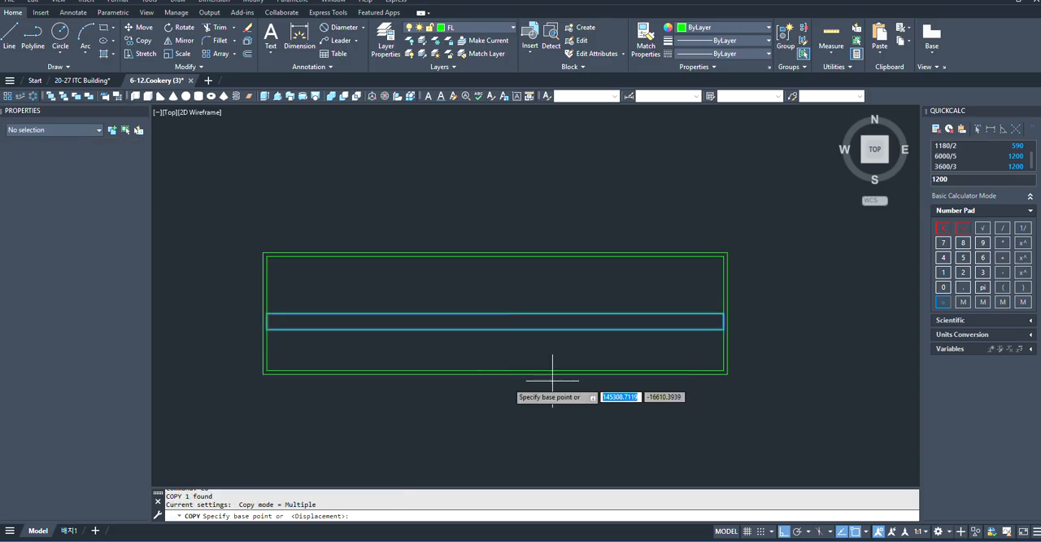
left_click(495, 320)
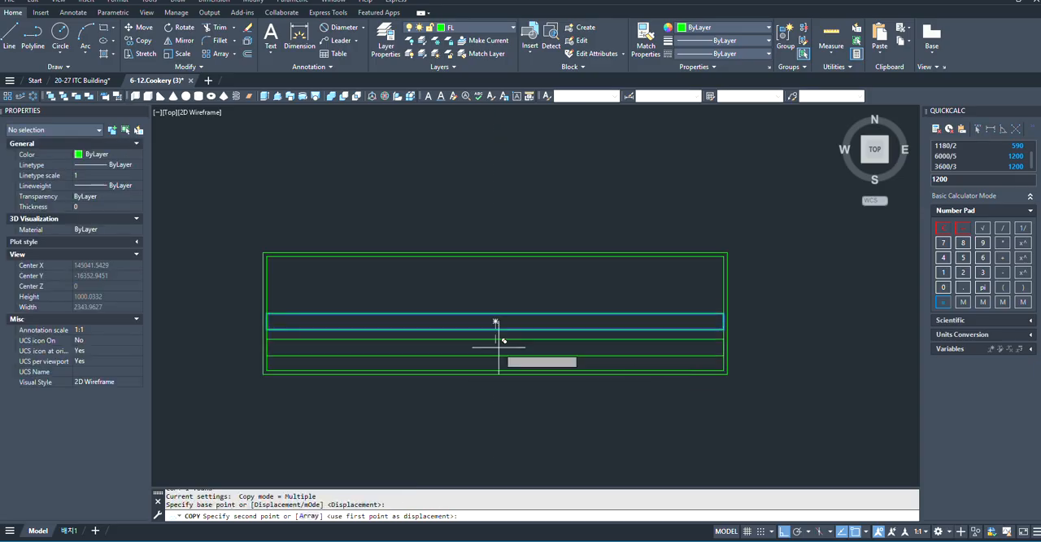
scroll(496, 342, "up", 3)
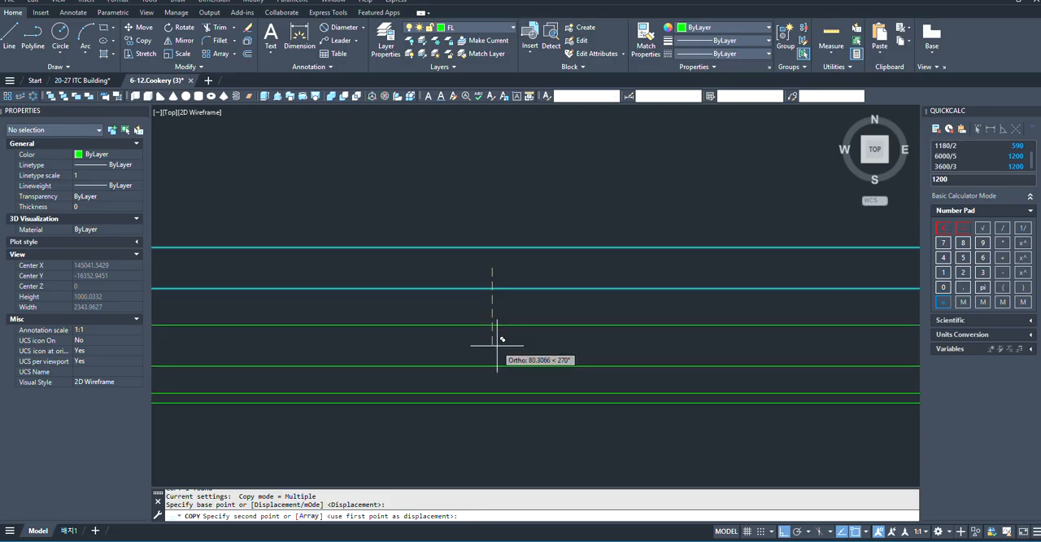
type("80")
key("Return")
scroll(505, 243, "down", 3)
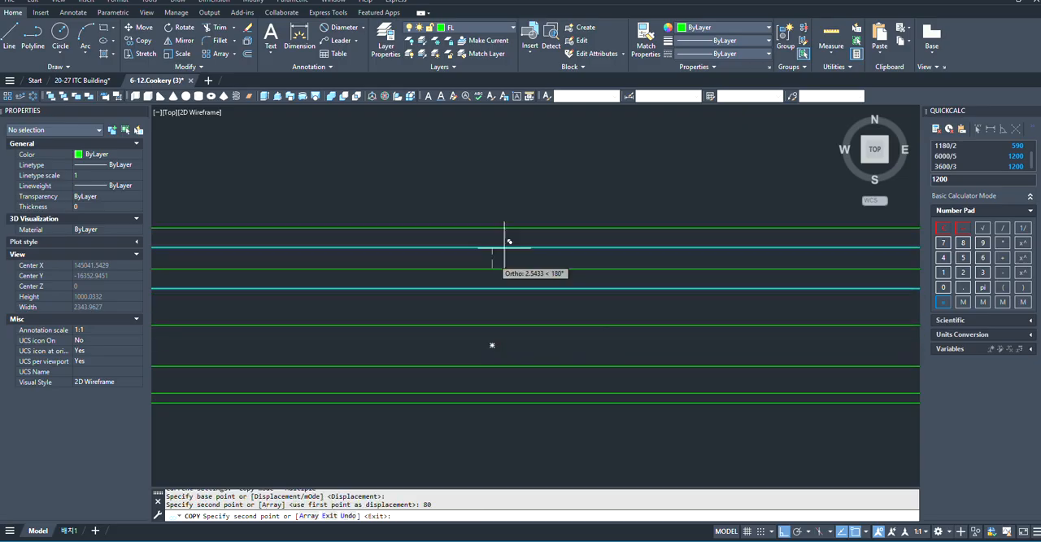
key("Escape")
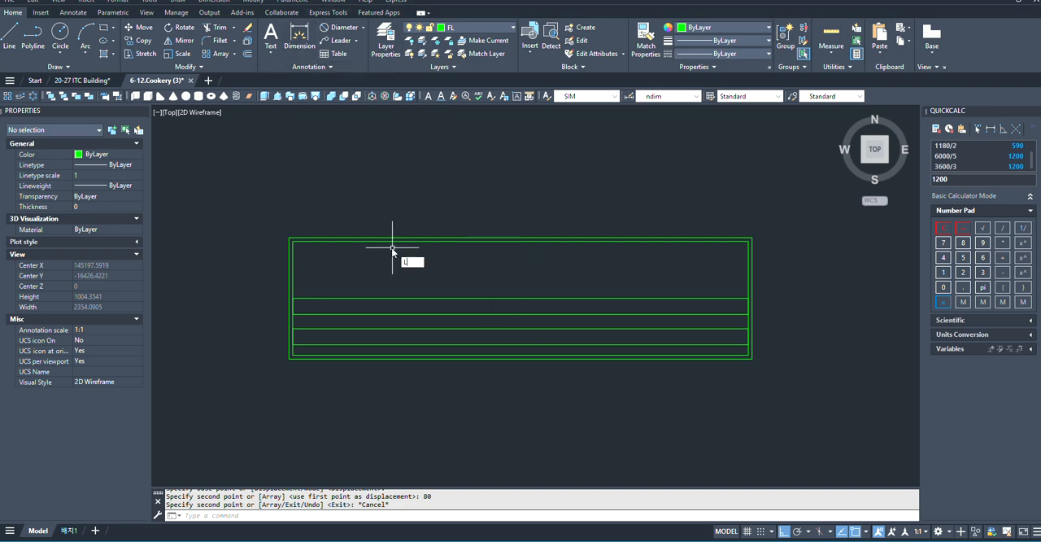
- Draw a short vertical line joining the midpoints of the facing edges of the two thin rectangles
key("Return")
scroll(456, 313, "up", 2)
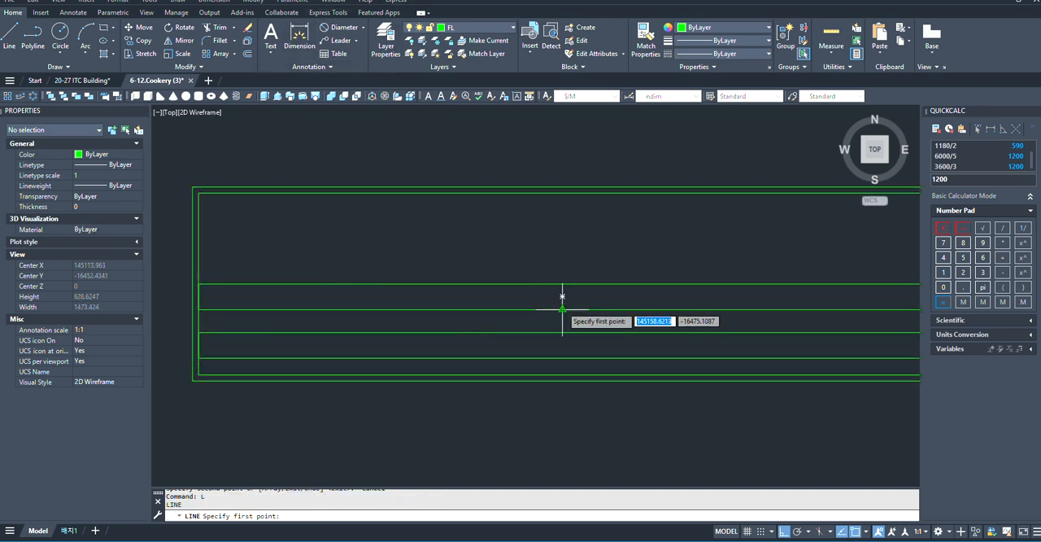
left_click(562, 309)
key("Escape")
- Move both thin rectangles and the joining line up, from the line's midpoint to the fixture's centre
left_click(592, 278)
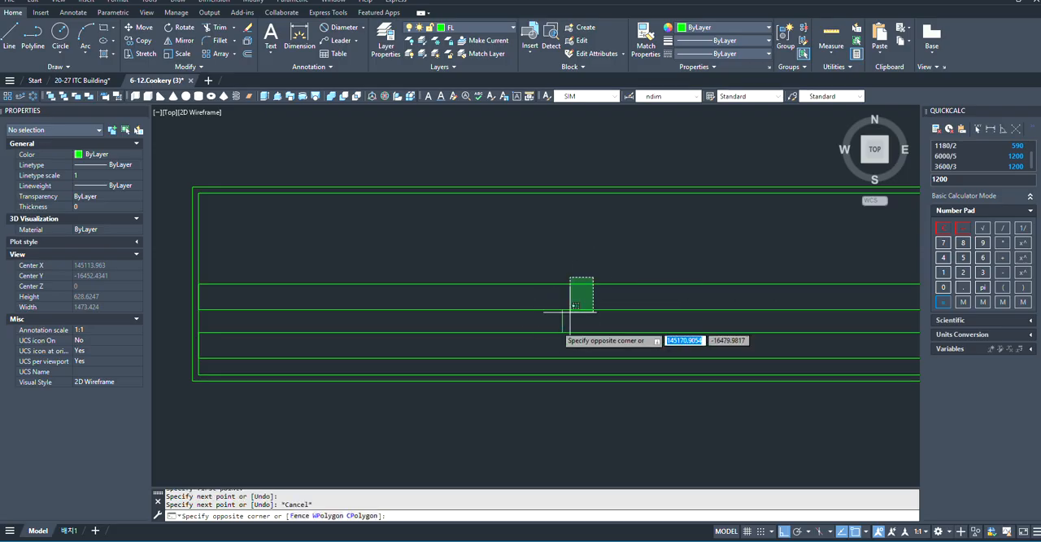
left_click(575, 306)
type("M")
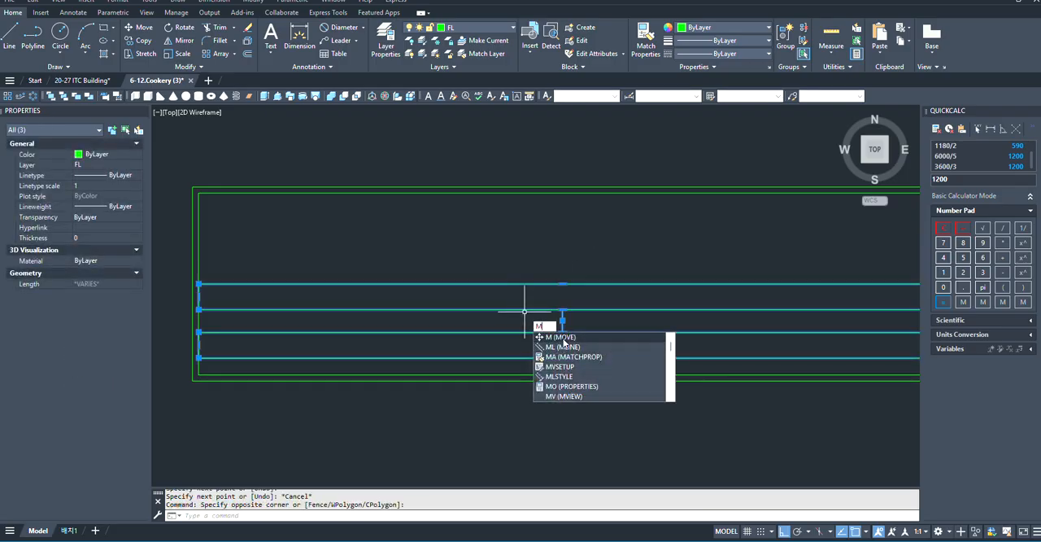
key("Return")
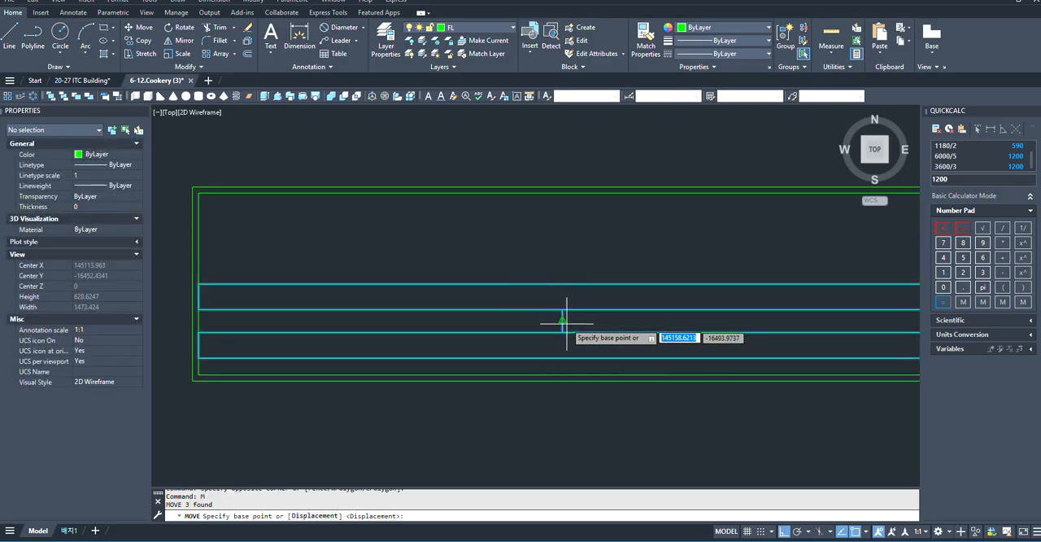
left_click(562, 319)
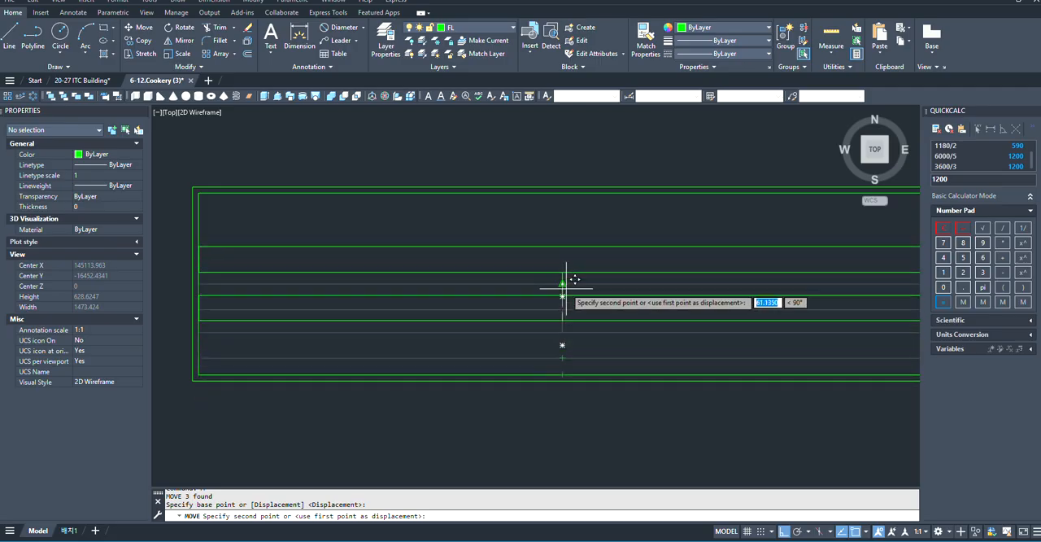
left_click(562, 295)
scroll(505, 263, "down", 2)
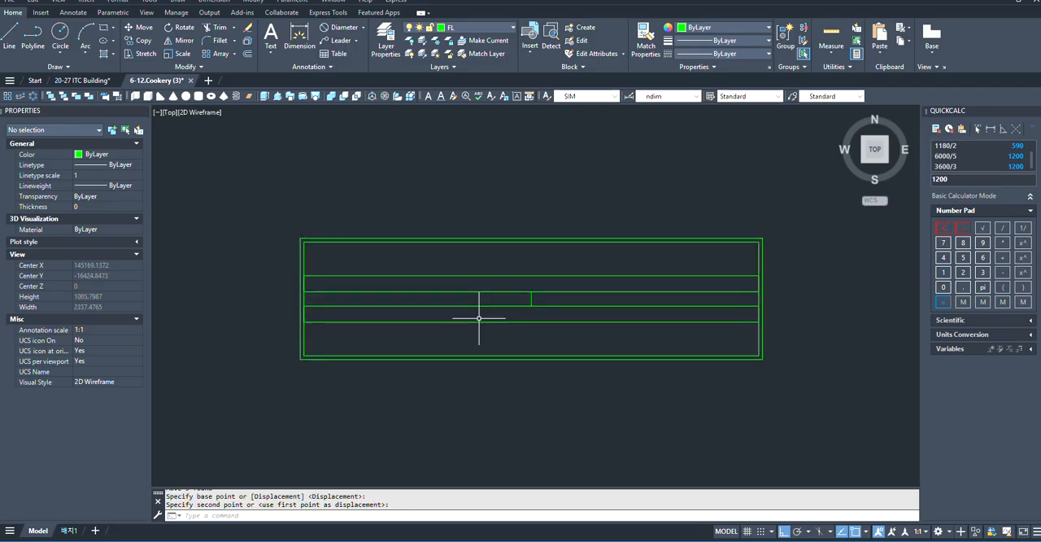
- Erase the short vertical helper line between the two thin rectangles
scroll(565, 295, "up", 4)
left_click_drag(577, 286, 521, 308)
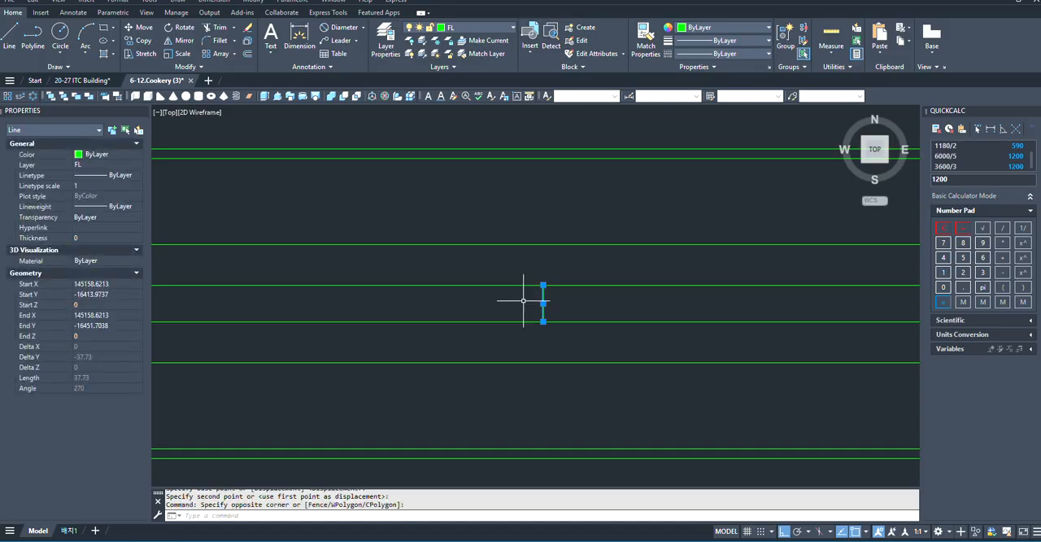
type("e")
key("Return")
scroll(488, 333, "down", 2)
scroll(430, 328, "up", 1)
scroll(430, 327, "down", 1)
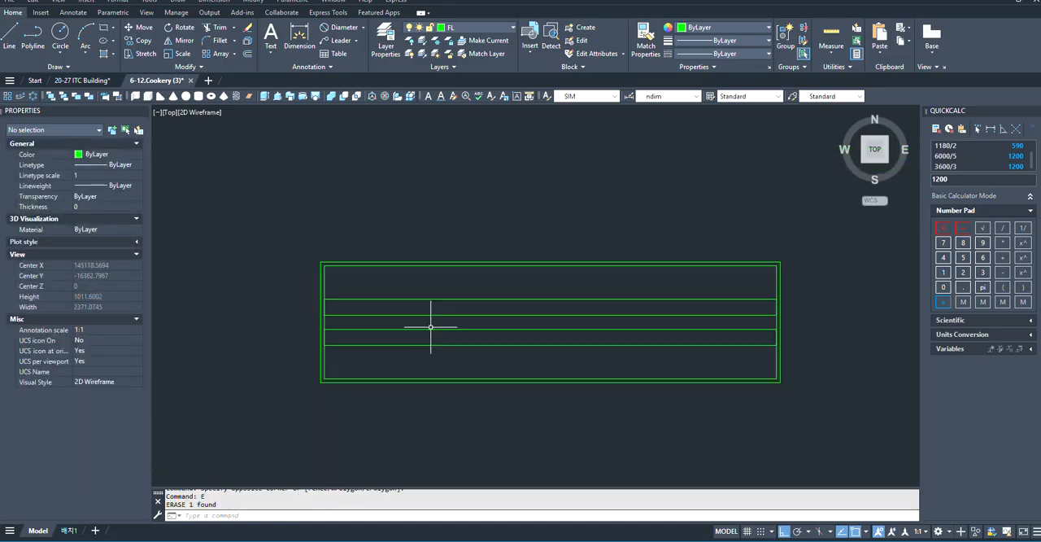
- Fill the three bands above, between and below the thin rectangles with a solid blue hatch
type("h")
left_click(466, 349)
left_click(487, 354)
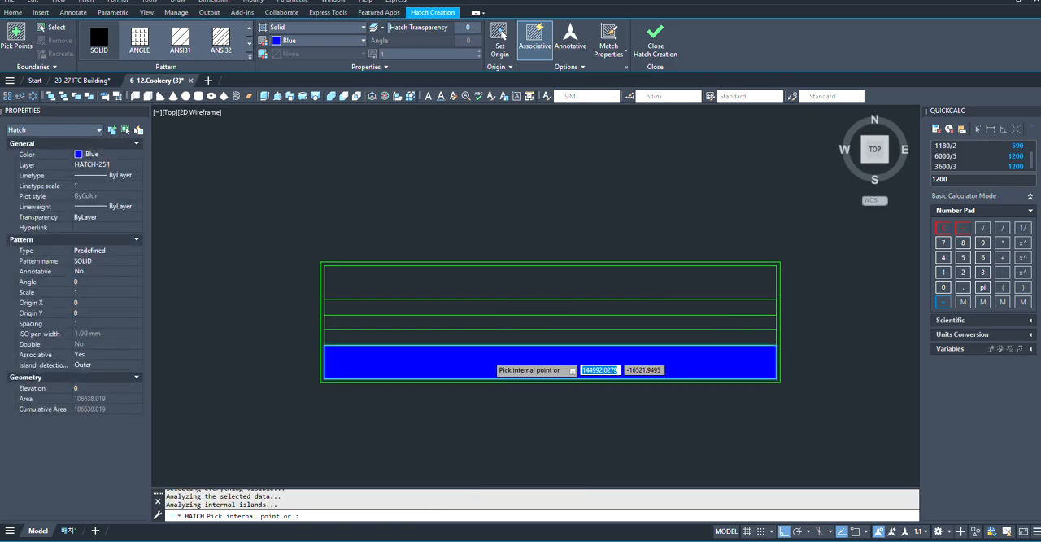
scroll(337, 338, "up", 5)
left_click(312, 306)
scroll(342, 365, "down", 5)
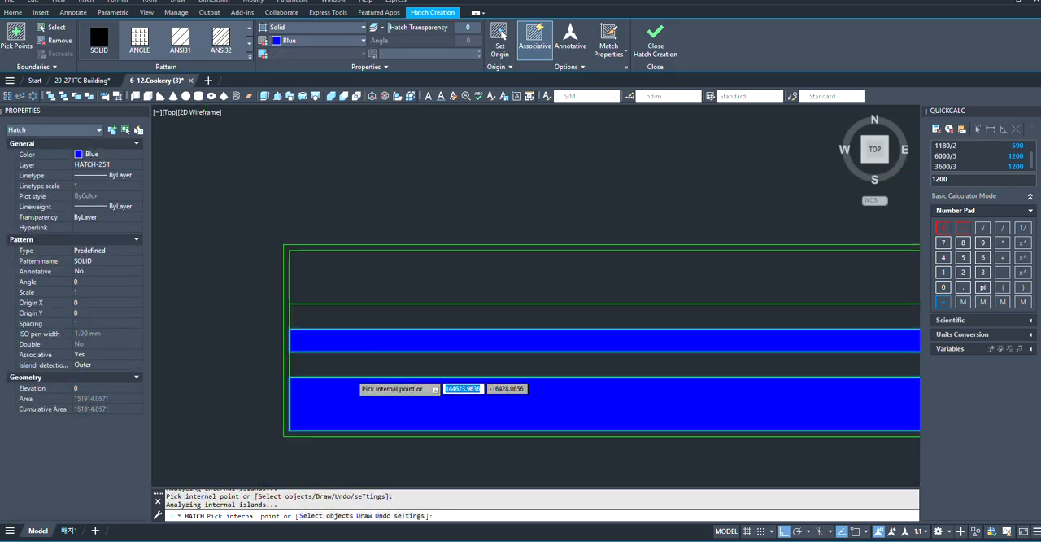
left_click(380, 276)
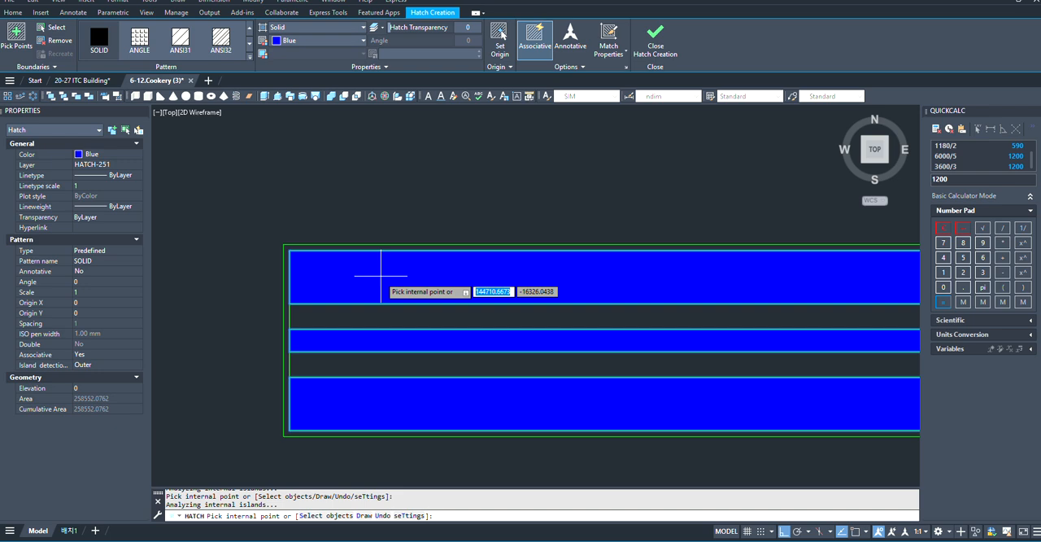
key("Escape")
- Change the three-band blue hatch to the ANGLE pattern with a scale of 100
scroll(429, 421, "up", 2)
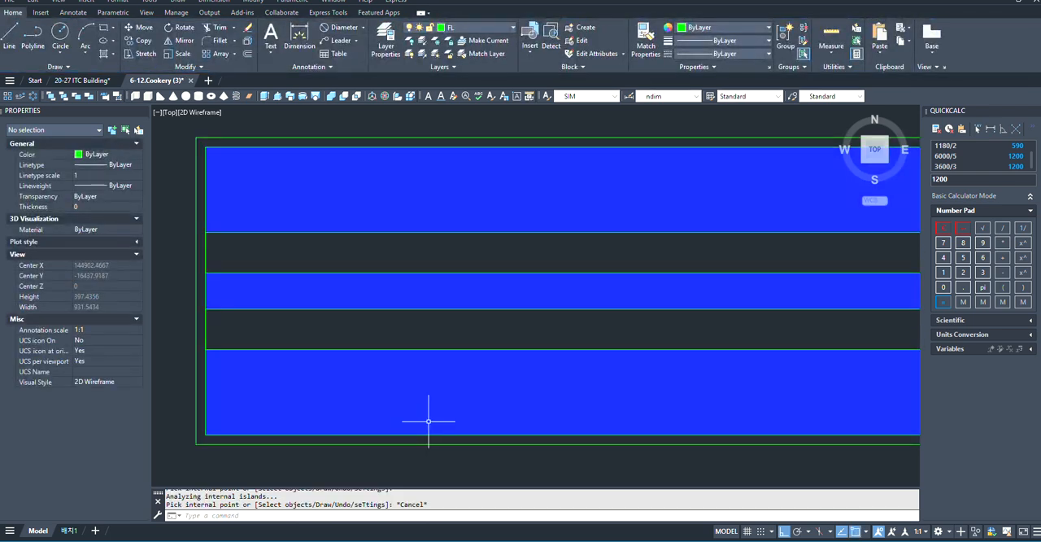
left_click(435, 418)
scroll(439, 416, "down", 4)
left_click(140, 38)
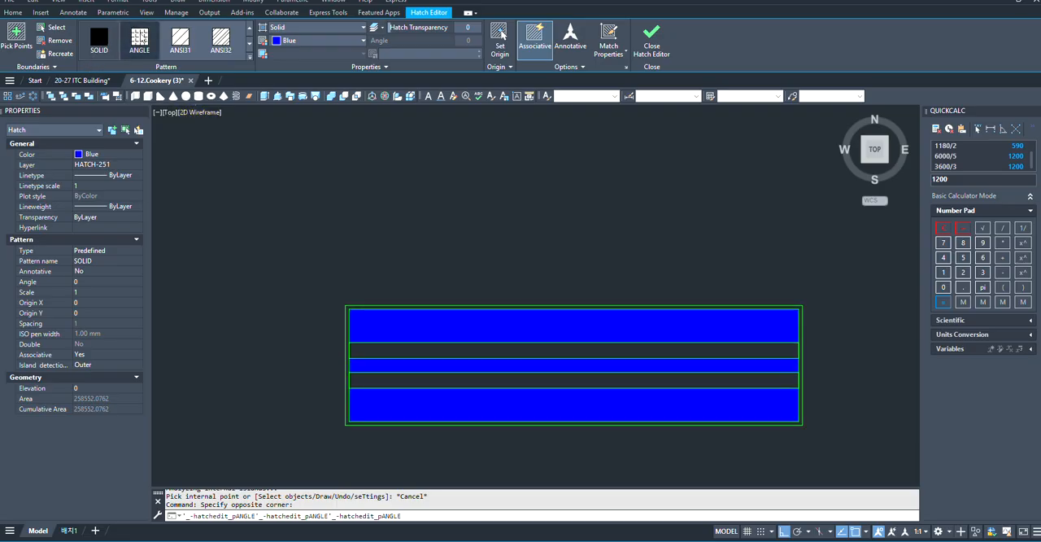
left_click(394, 53)
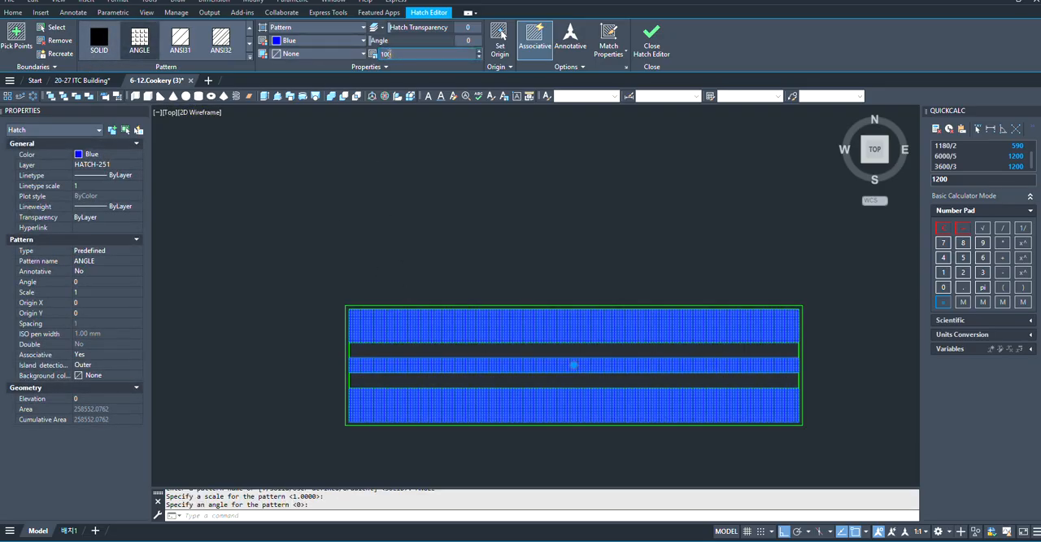
type("100")
key("Return")
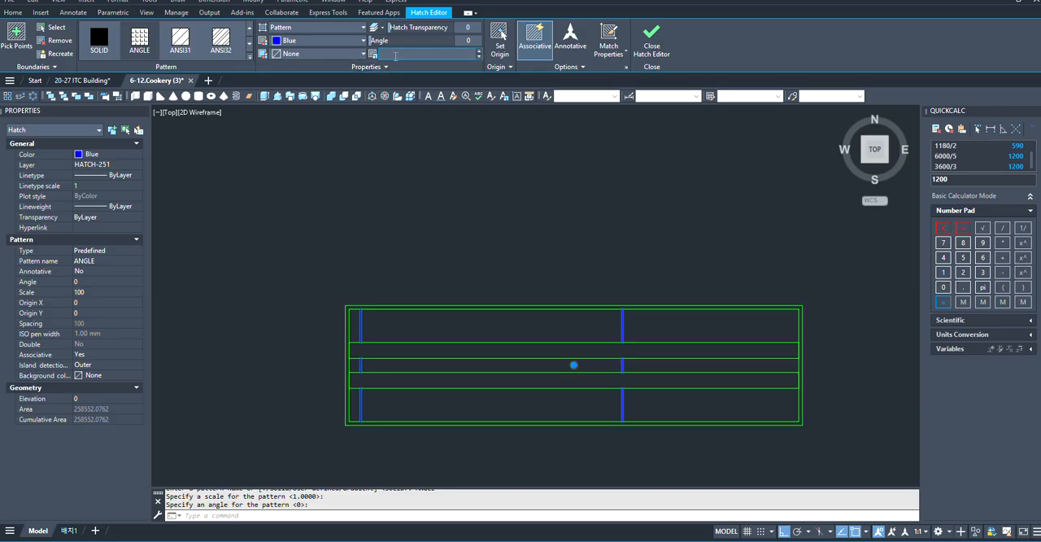
- Set the ANGLE hatch scale to 10 and finish editing the hatch
type("10")
key("Return")
key("Escape")
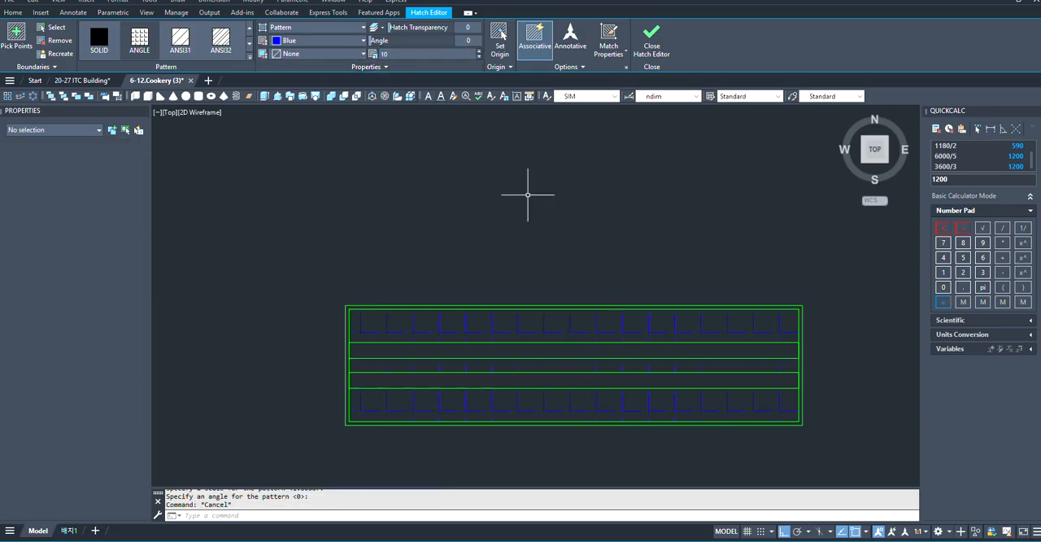
scroll(525, 325, "down", 2)
scroll(511, 365, "up", 2)
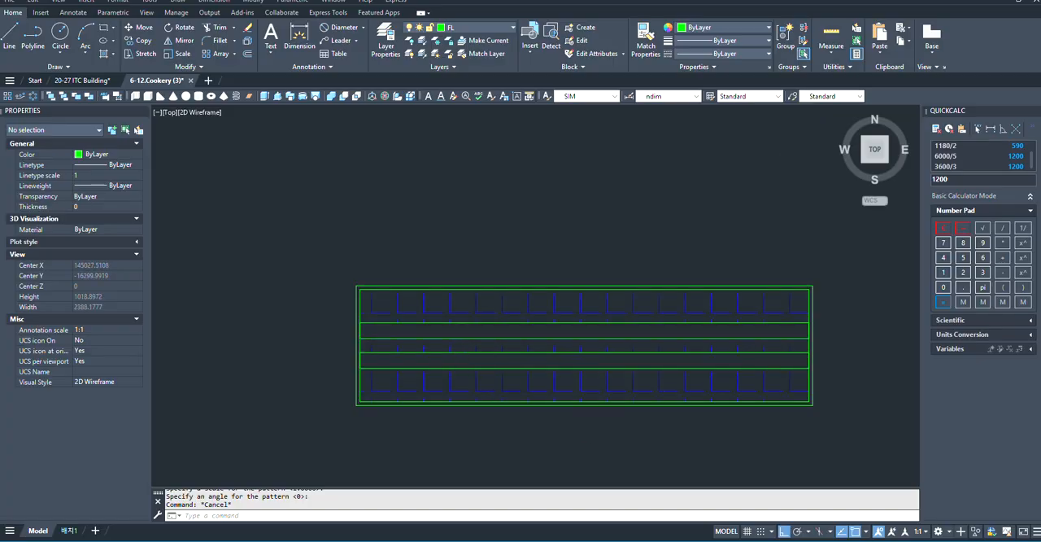
- Fill the two thin rectangles inside the fixture with a solid blue hatch
type("h")
key("Return")
scroll(420, 357, "up", 2)
left_click(421, 358)
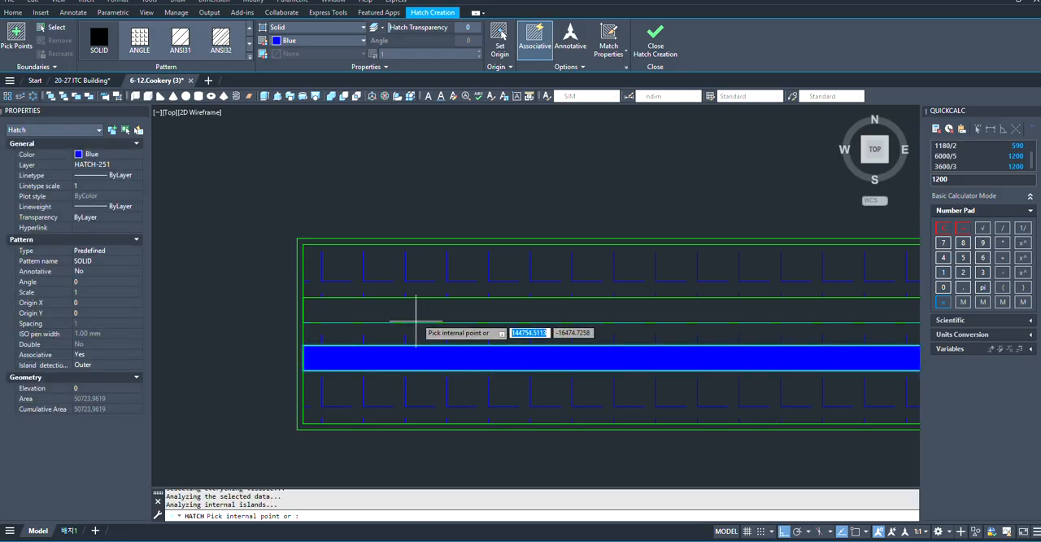
left_click(415, 310)
scroll(303, 344, "down", 4)
key("Escape")
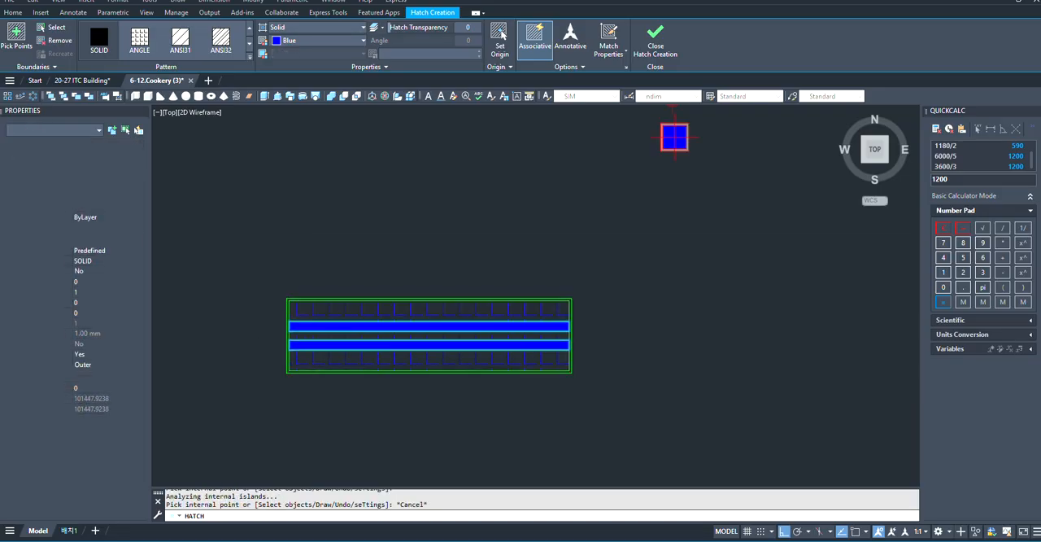
- Change the solid hatch of the two thin rectangles to cyan
scroll(302, 344, "up", 5)
left_click(442, 328)
scroll(441, 328, "down", 4)
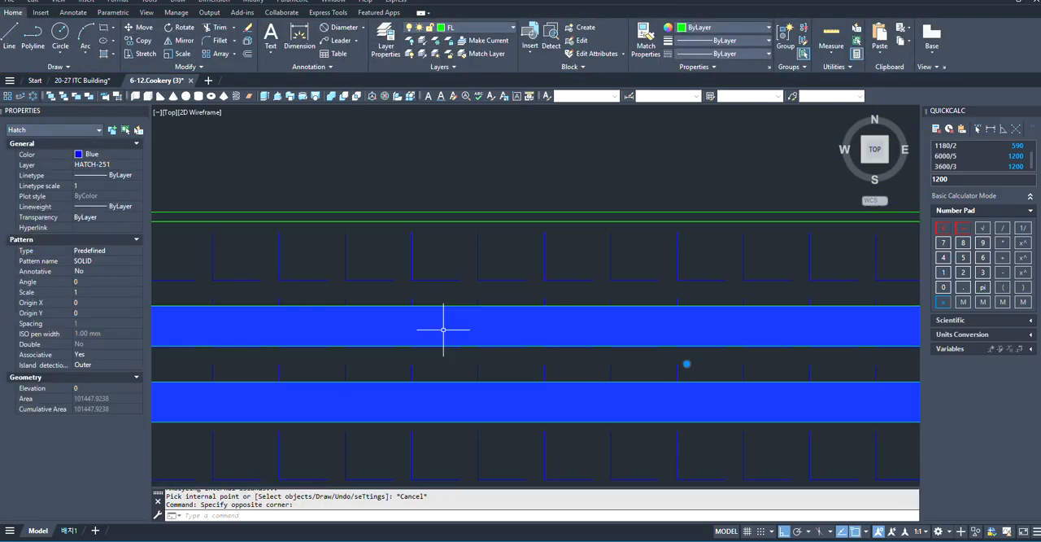
left_click(291, 42)
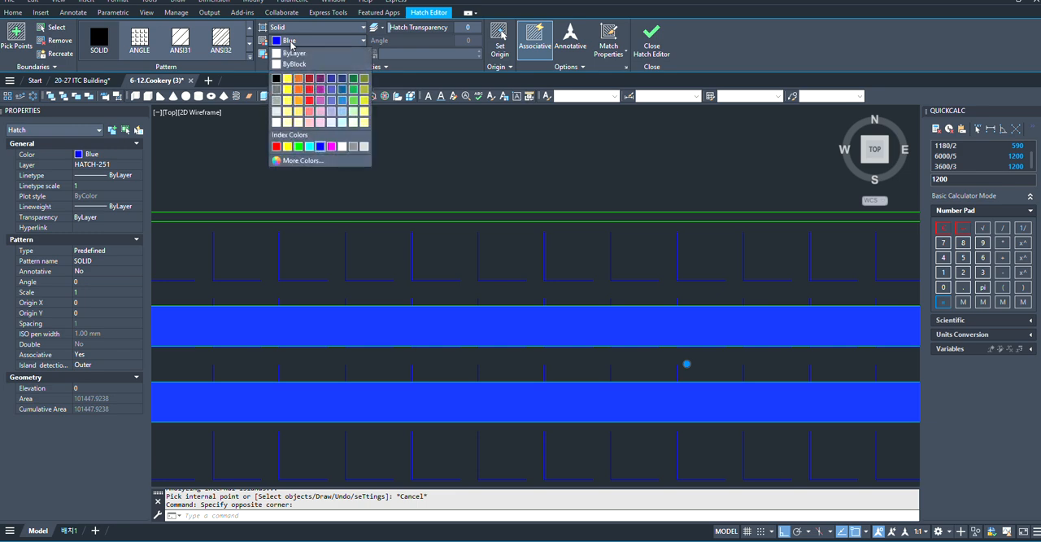
left_click(311, 147)
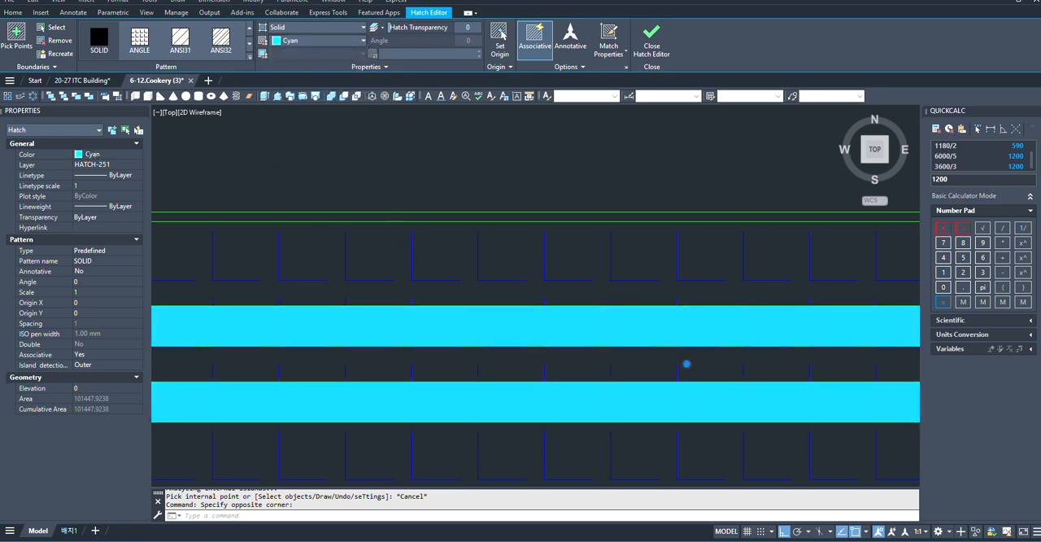
scroll(529, 348, "down", 5)
key("Escape")
scroll(500, 368, "up", 2)
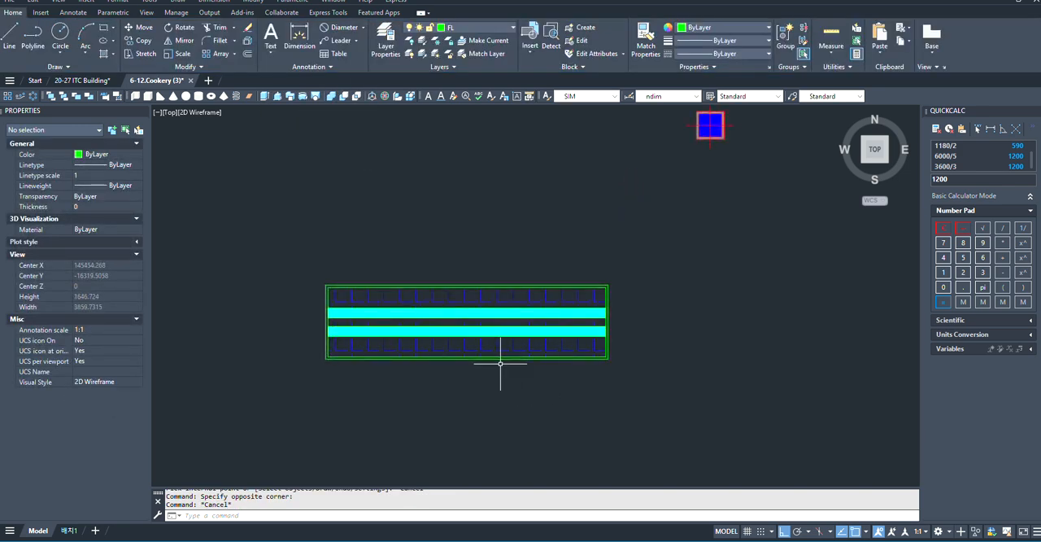
scroll(570, 293, "up", 2)
scroll(674, 325, "down", 5)
scroll(674, 297, "up", 3)
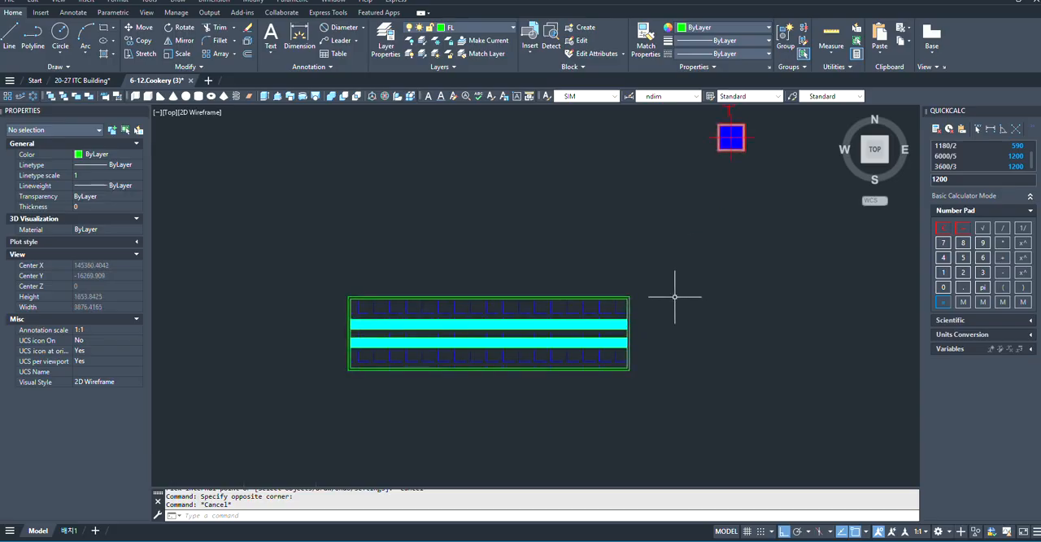
- Select the complete green fixture symbol with its hatches and open a block definition for it
left_click(637, 254)
left_click(268, 430)
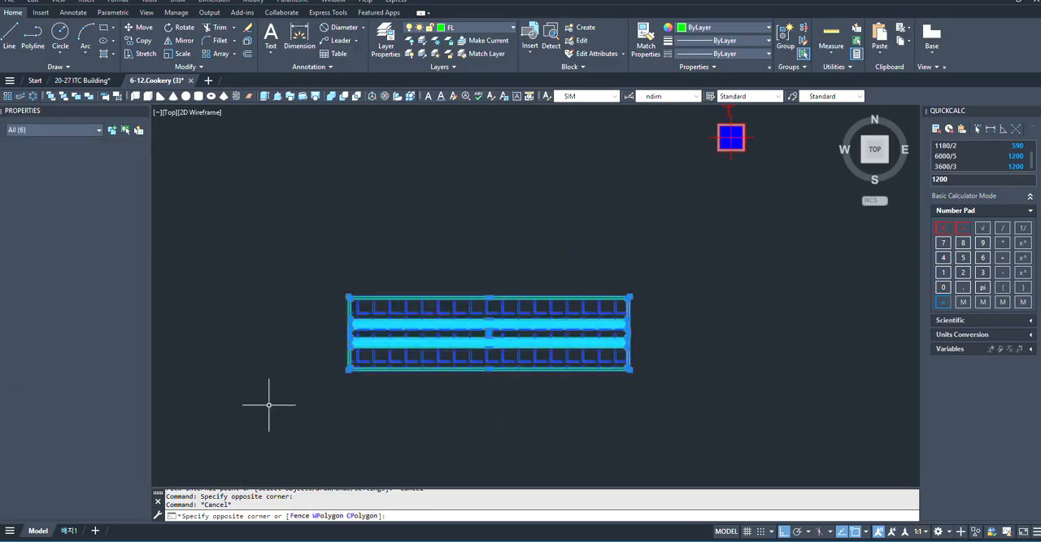
type("b")
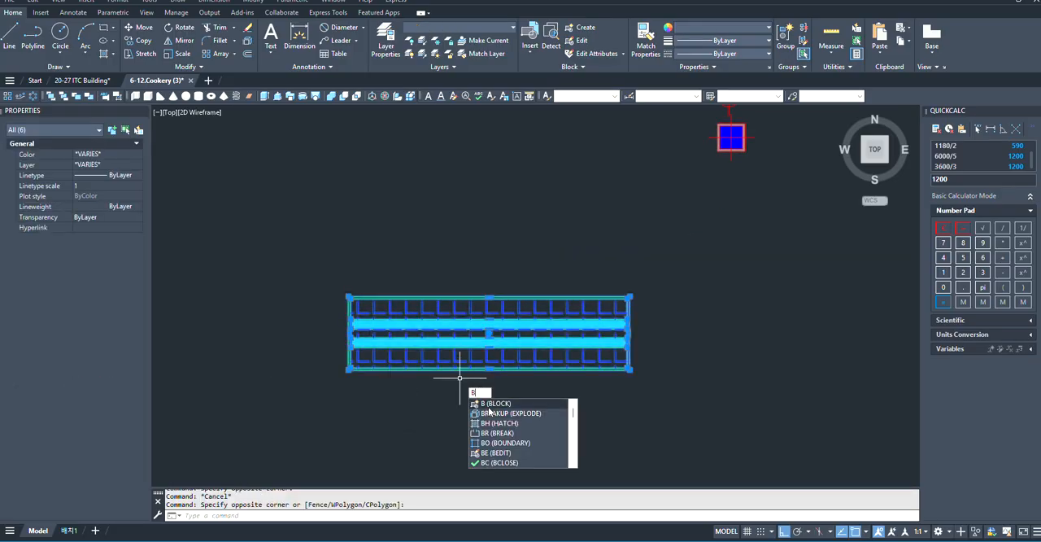
key("Return")
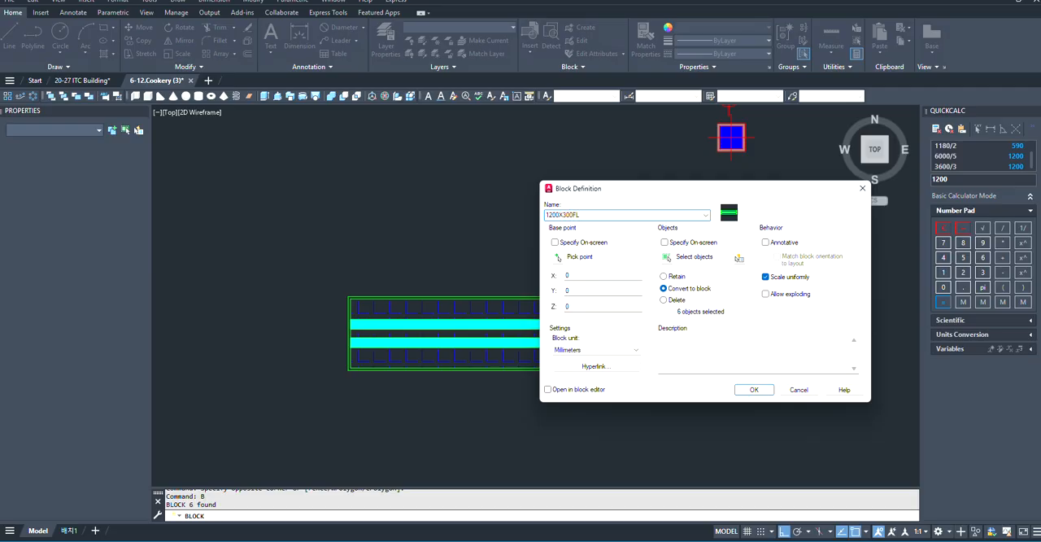
- Finish defining the 1200X300FL block, with its base point at the centre of the light fixture
left_click(559, 257)
scroll(451, 363, "up", 2)
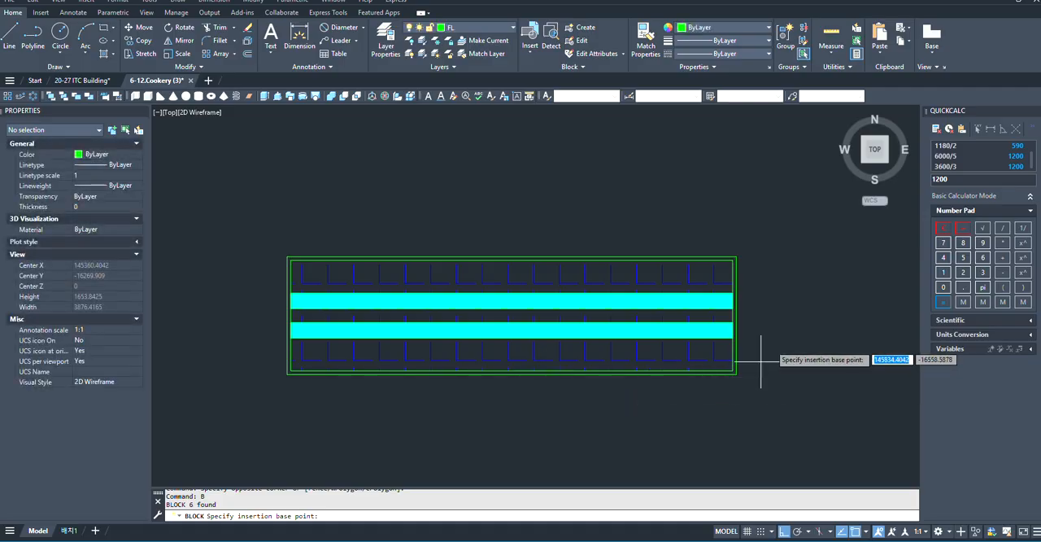
left_click(511, 315)
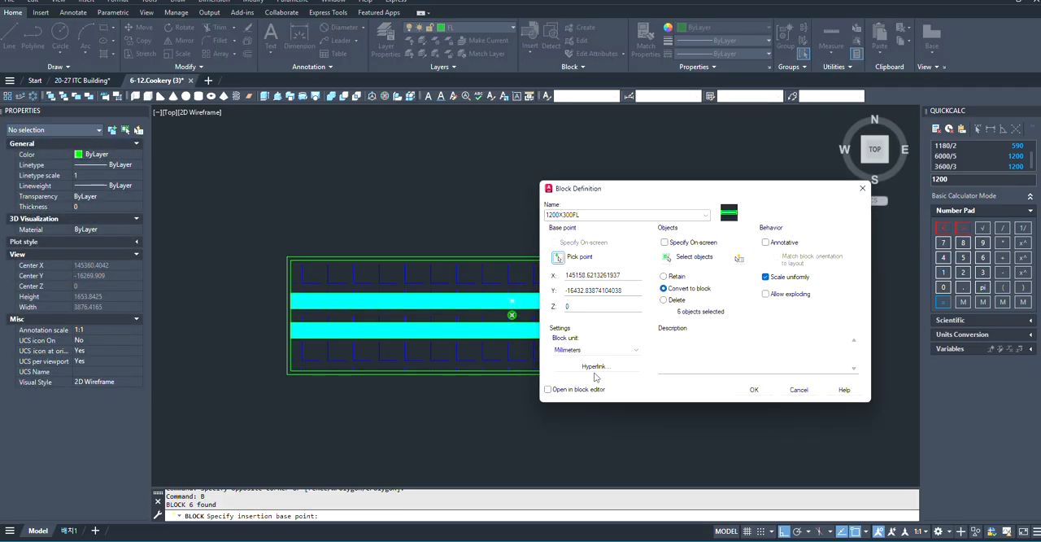
left_click(753, 390)
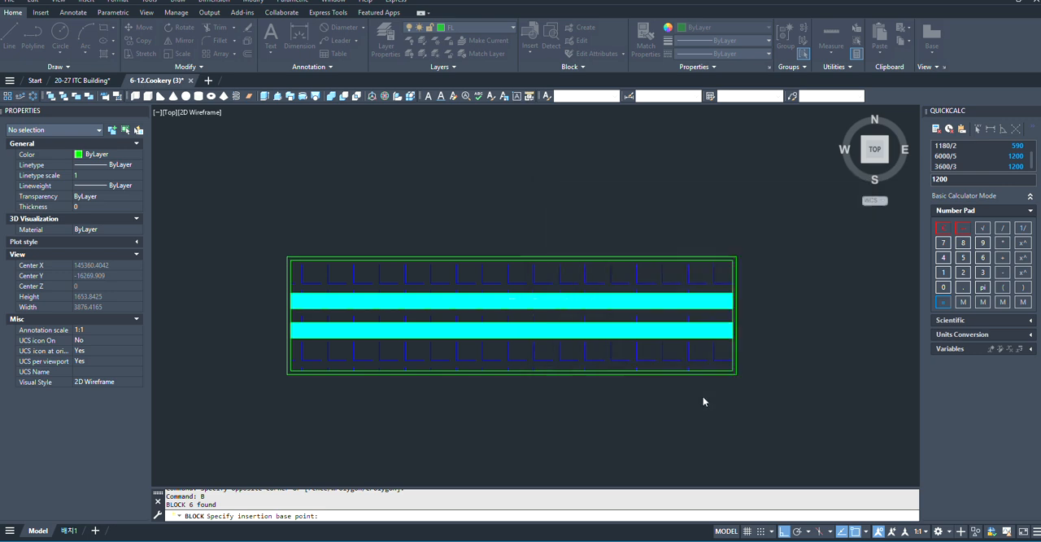
scroll(486, 346, "down", 2)
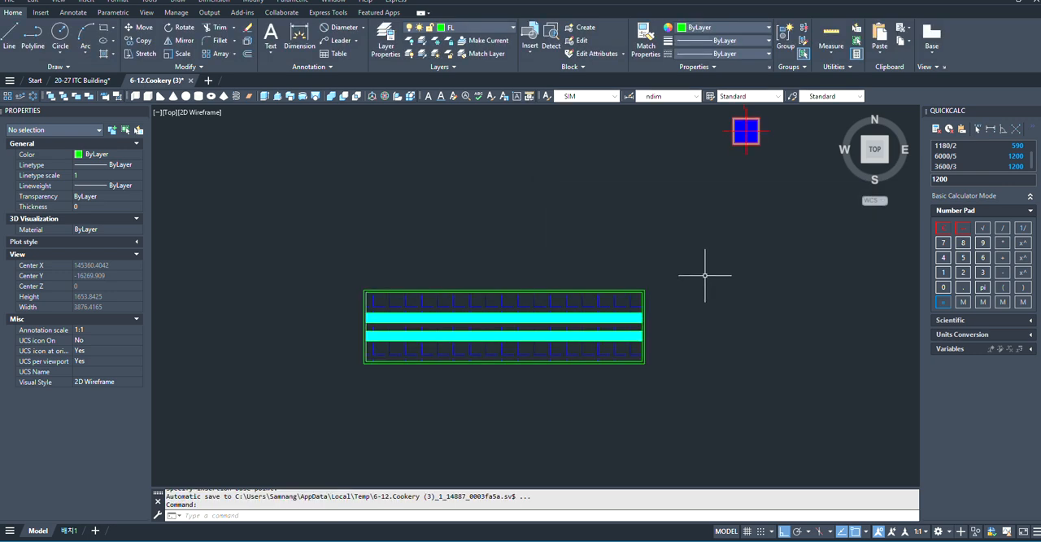
- Copy the 1200X300FL block by its centre into the European Food Practice Room, below the WD8 door, with Ortho off
left_click(704, 278)
left_click(583, 376)
scroll(517, 342, "up", 4)
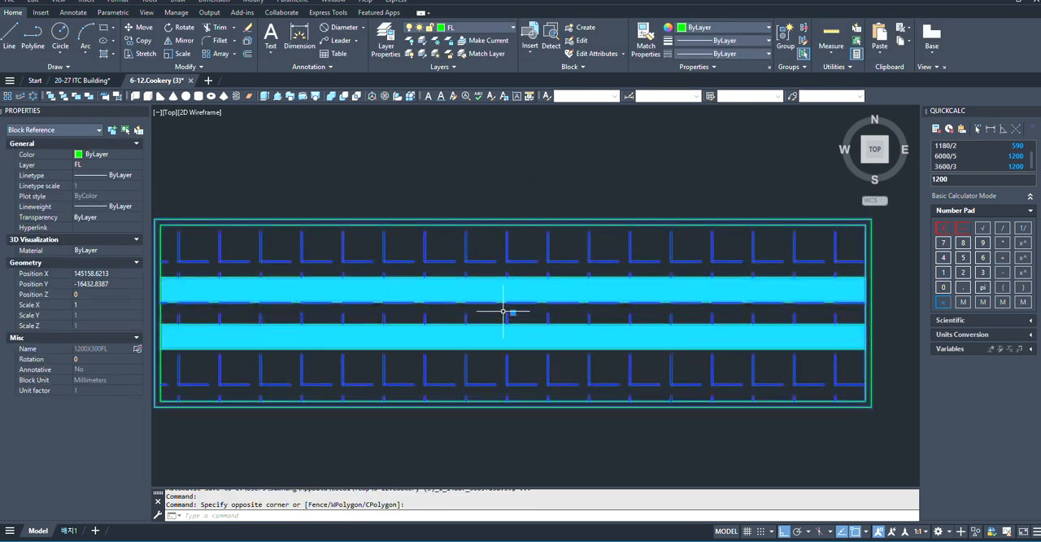
scroll(513, 310, "down", 2)
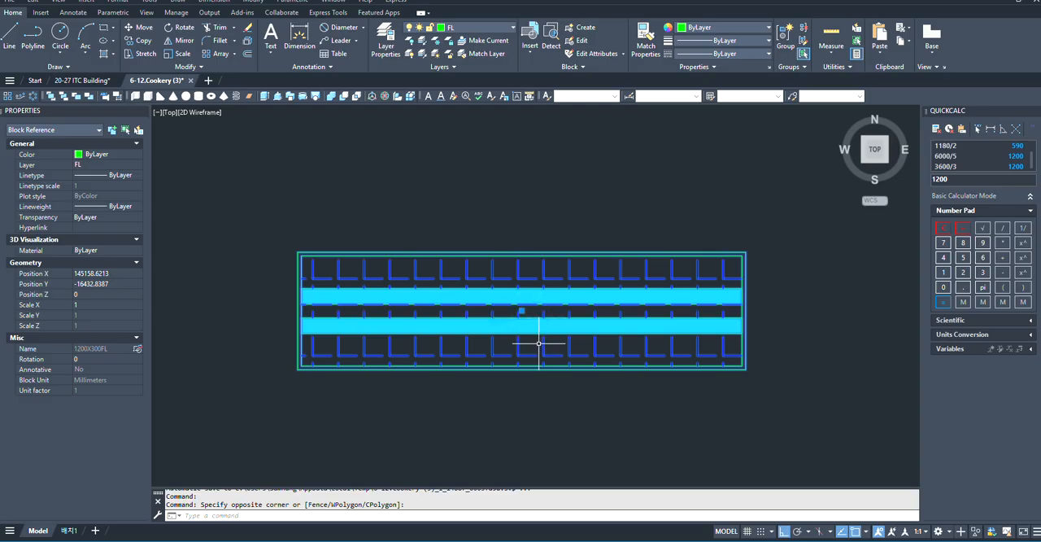
type("co")
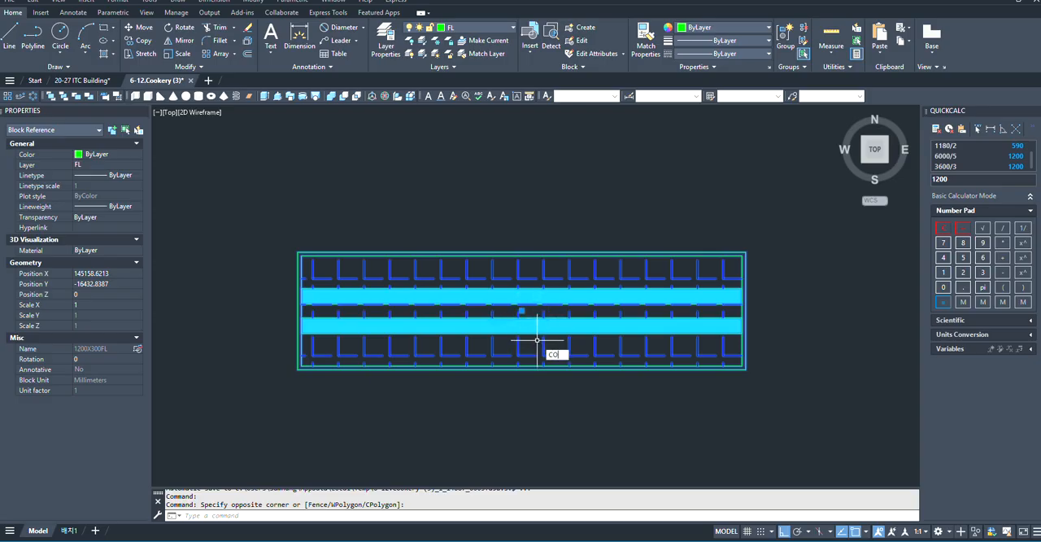
key("Return")
scroll(506, 325, "up", 2)
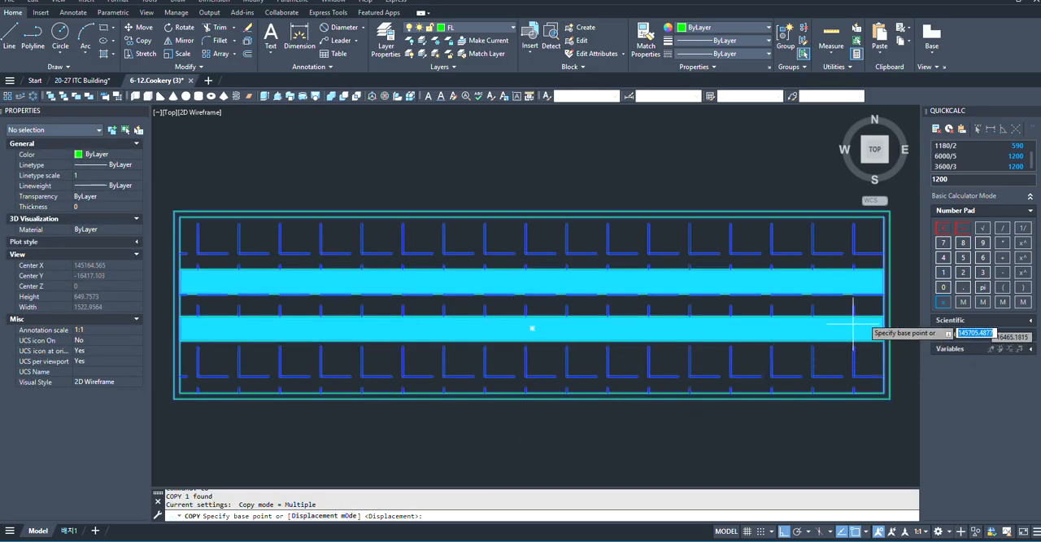
left_click(533, 303)
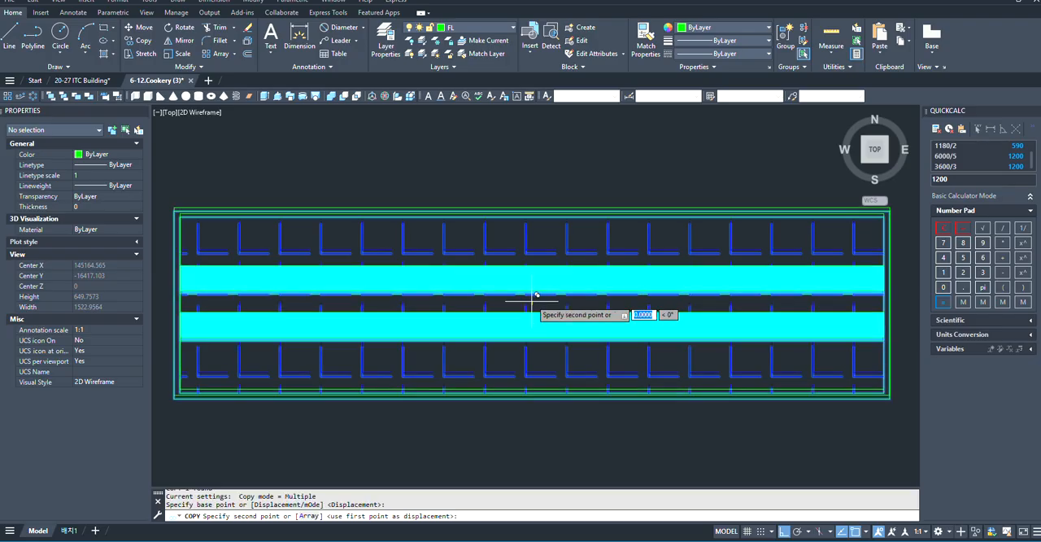
scroll(480, 151, "down", 6)
scroll(469, 271, "down", 8)
scroll(504, 357, "up", 3)
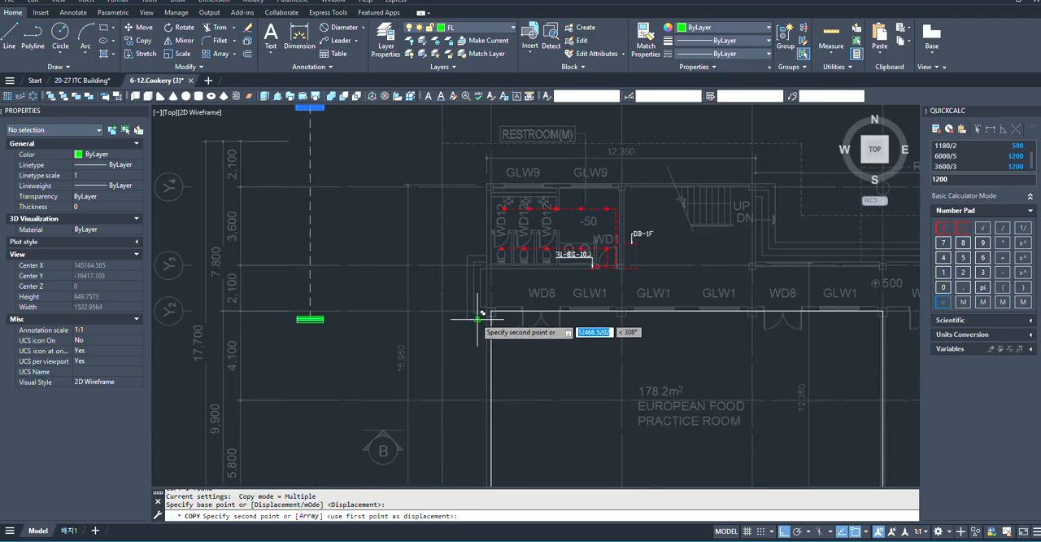
key("F8")
scroll(558, 387, "up", 2)
scroll(537, 325, "down", 5)
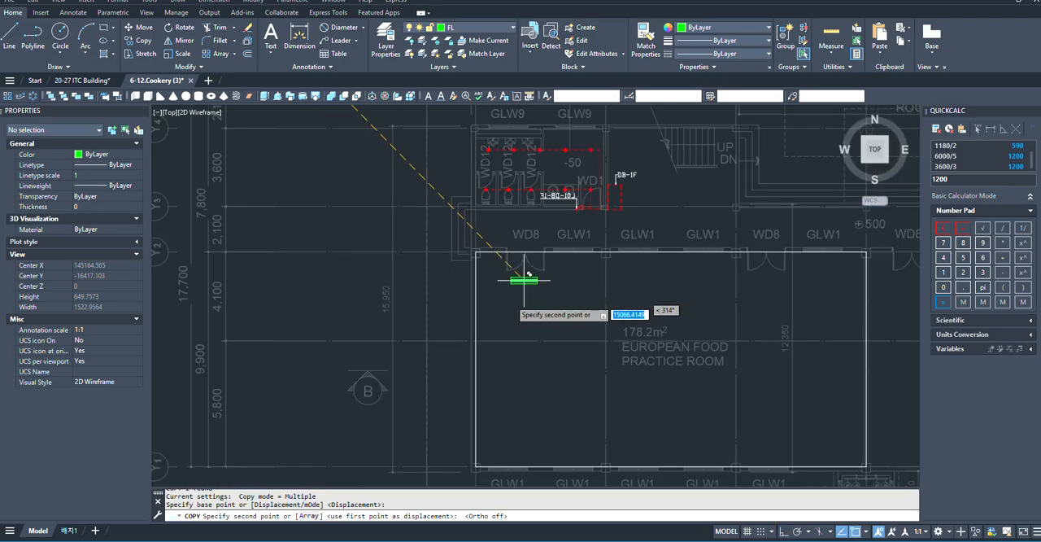
left_click(527, 295)
key("Escape")
- Create a rectangular array of the copied fixture in the European Food Practice Room with 4 columns and 4 rows
scroll(487, 297, "up", 4)
scroll(460, 299, "down", 5)
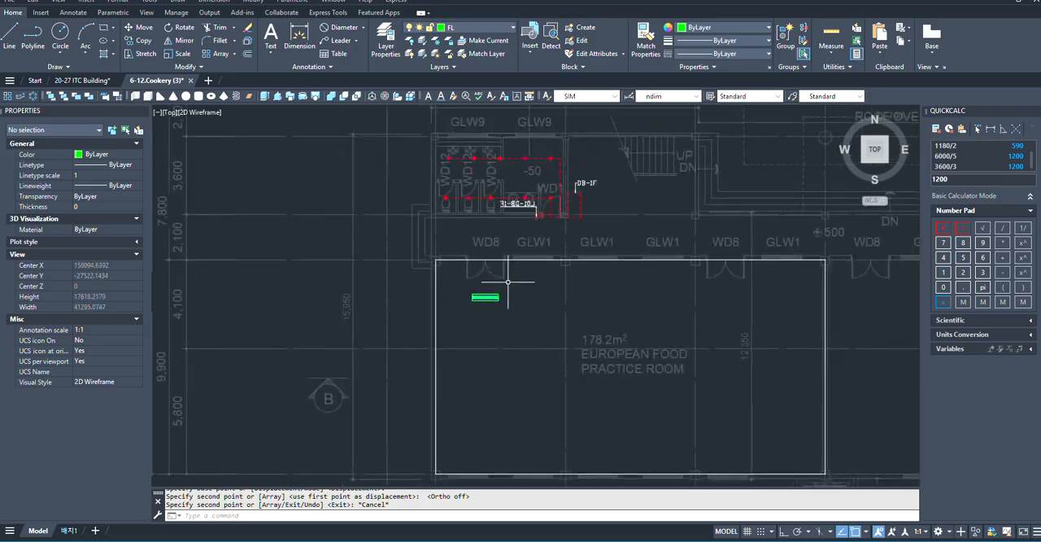
scroll(341, 360, "up", 3)
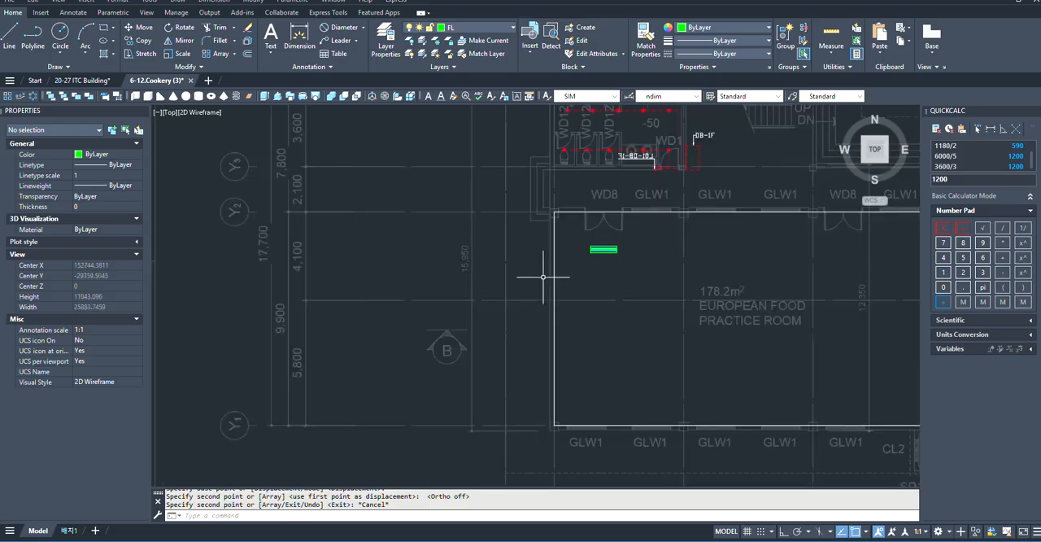
scroll(544, 280, "up", 4)
scroll(599, 291, "down", 2)
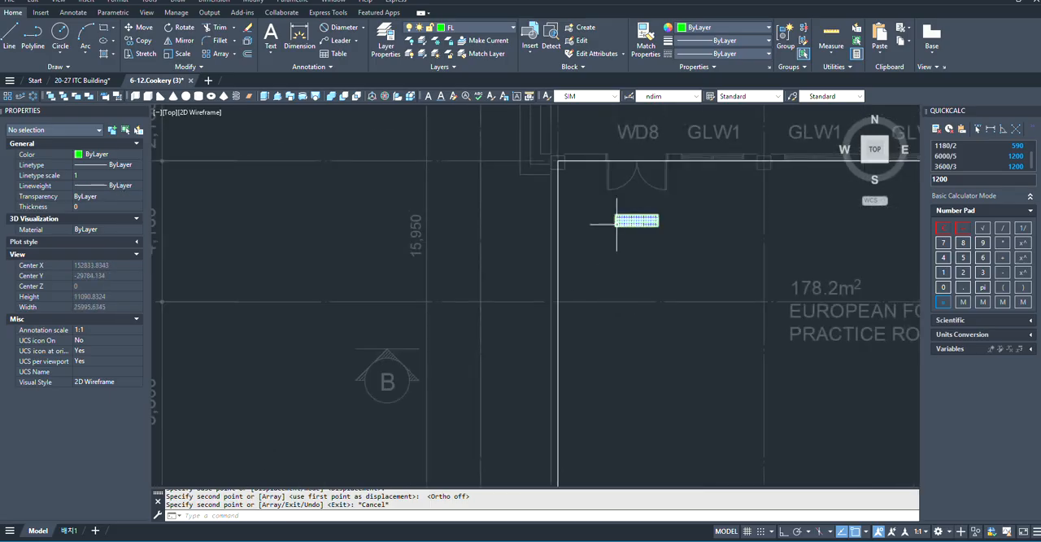
scroll(606, 206, "up", 4)
scroll(642, 172, "down", 2)
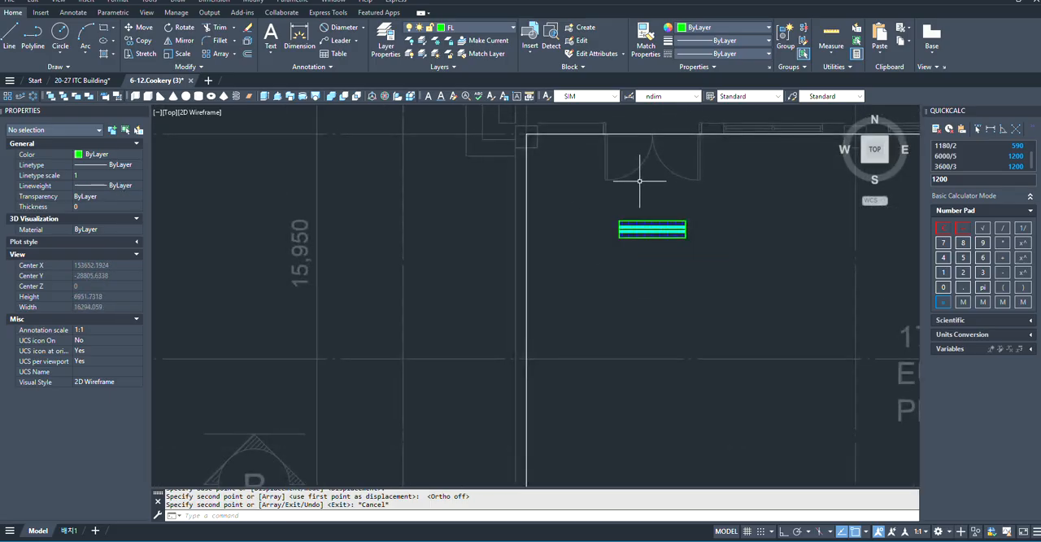
left_click(653, 181)
left_click(627, 252)
scroll(627, 252, "down", 2)
scroll(609, 248, "up", 1)
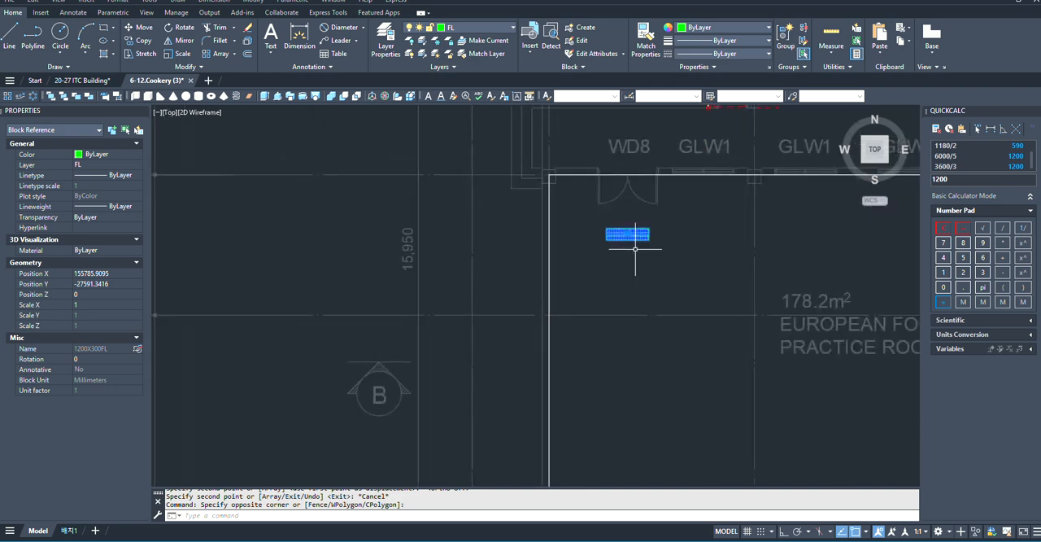
left_click(18, 97)
scroll(350, 248, "down", 2)
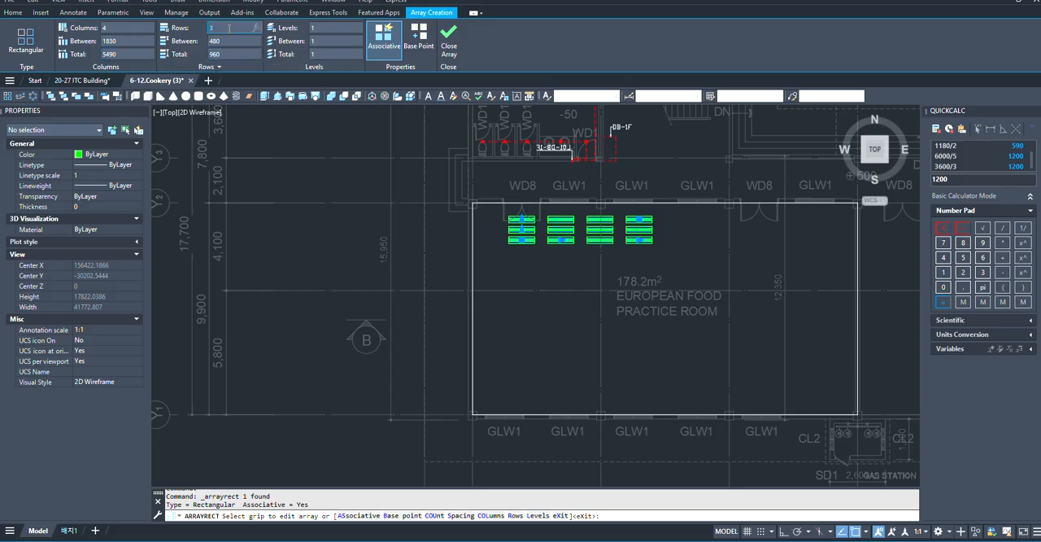
key("Return")
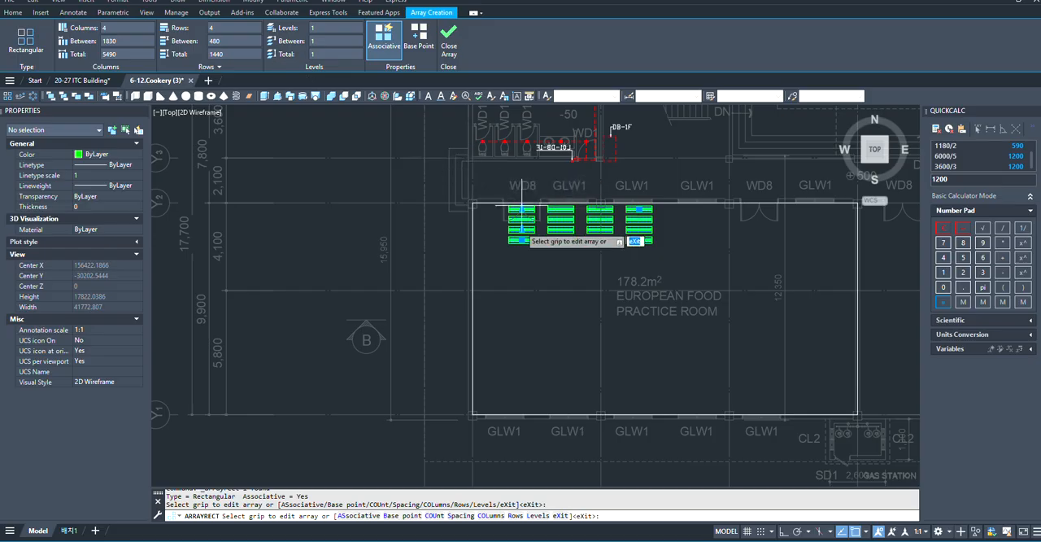
scroll(517, 229, "up", 5)
scroll(517, 229, "down", 6)
key("Escape")
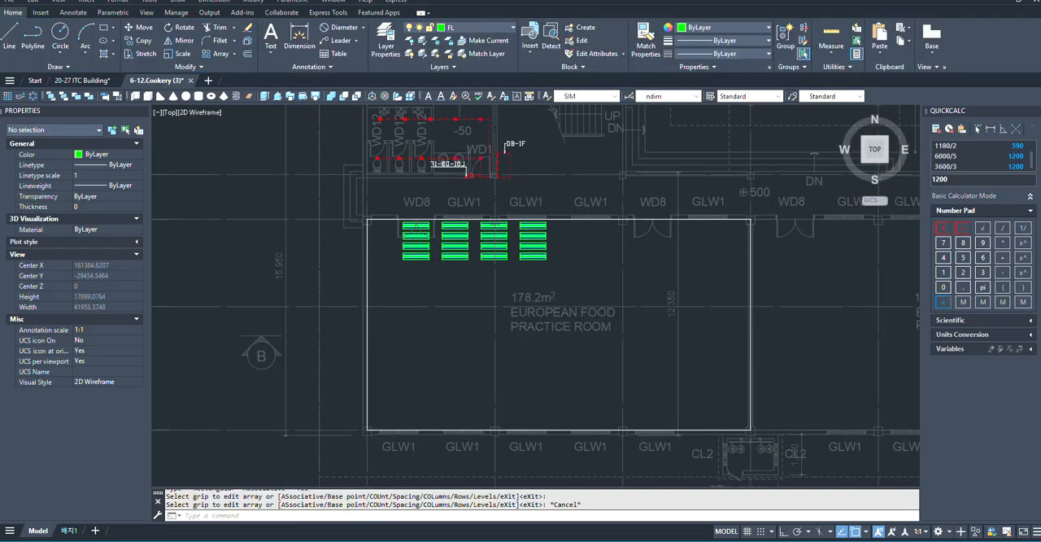
- Examine the grid dimensions above the first floor plan against the fixture array in the European Food Practice Room
scroll(481, 234, "up", 4)
scroll(481, 233, "down", 8)
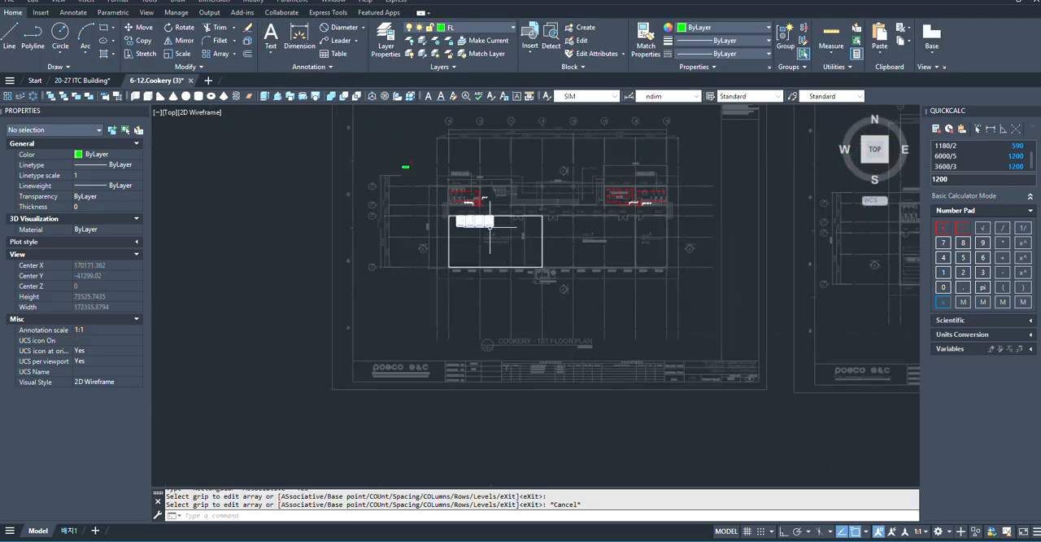
scroll(496, 323, "up", 4)
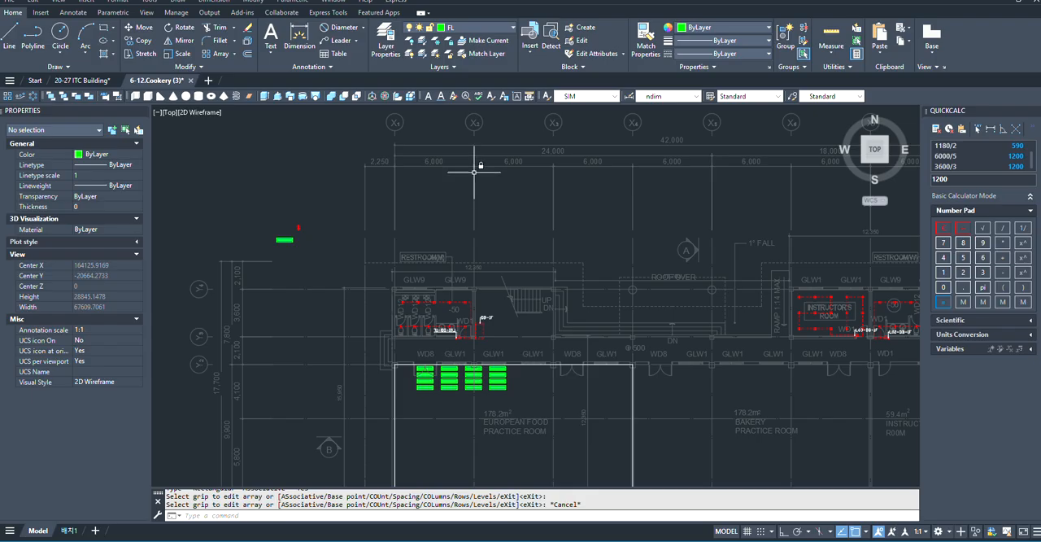
scroll(448, 138, "up", 2)
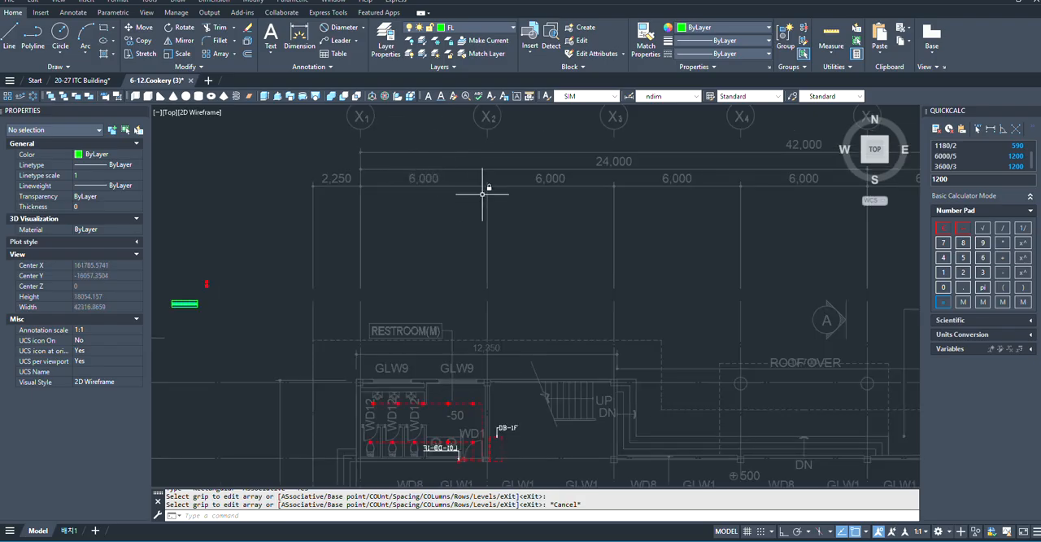
scroll(557, 194, "down", 2)
scroll(569, 323, "down", 1)
scroll(569, 323, "up", 1)
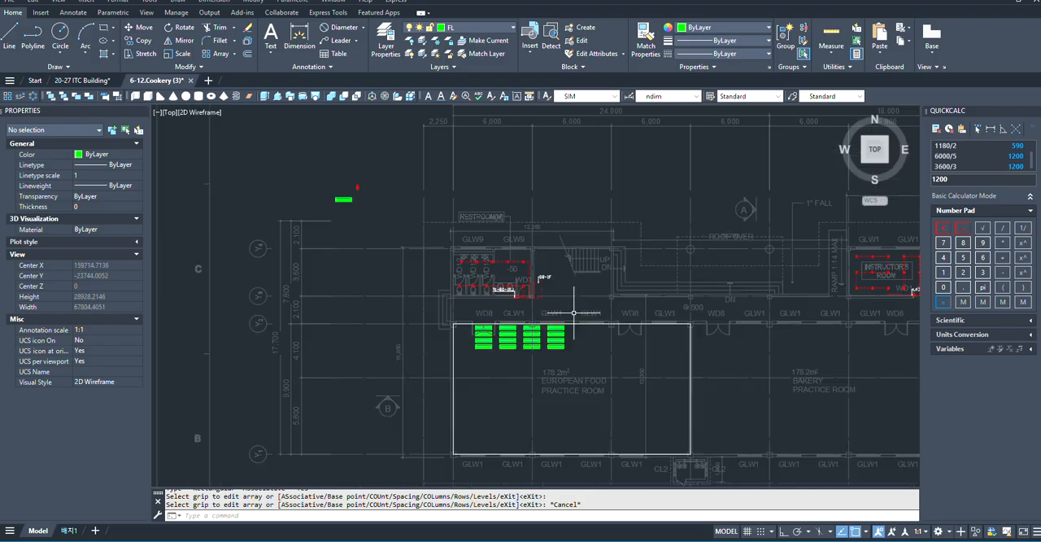
scroll(569, 323, "up", 2)
scroll(569, 323, "down", 2)
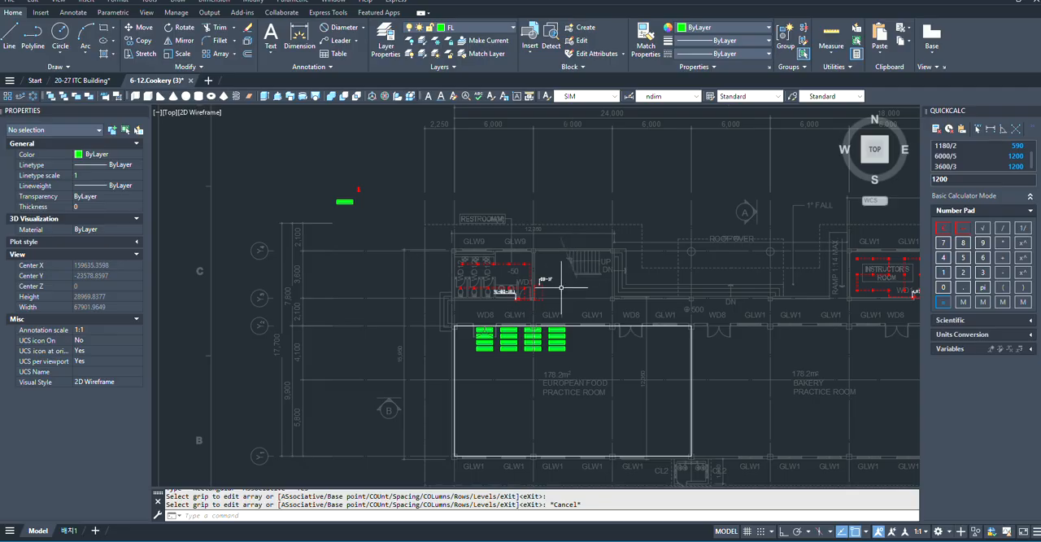
scroll(544, 357, "up", 4)
scroll(544, 356, "up", 2)
scroll(480, 289, "down", 4)
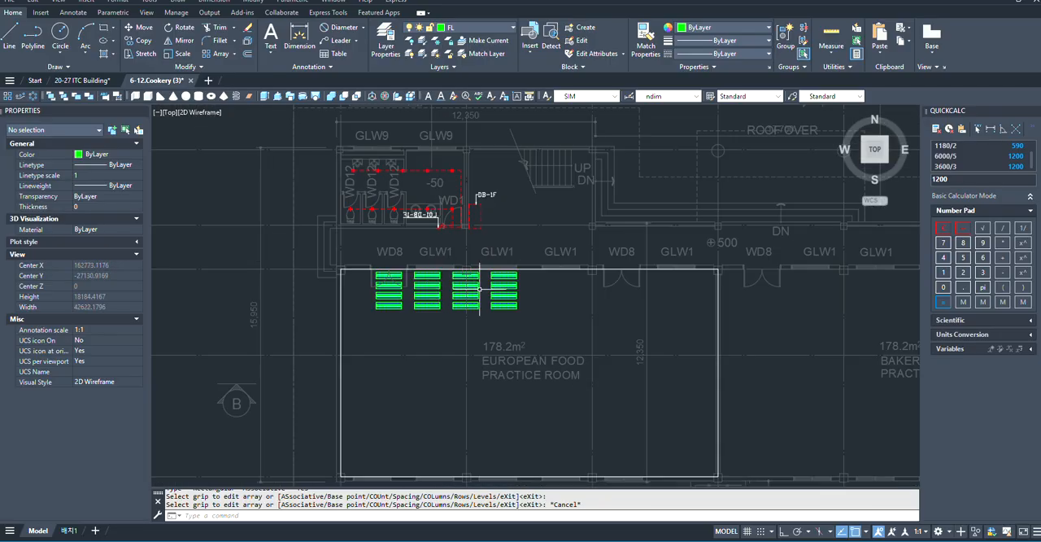
- Set the fixture array in the European Food Practice Room to 6 rows and 6 columns
scroll(523, 298, "up", 2)
left_click(562, 297)
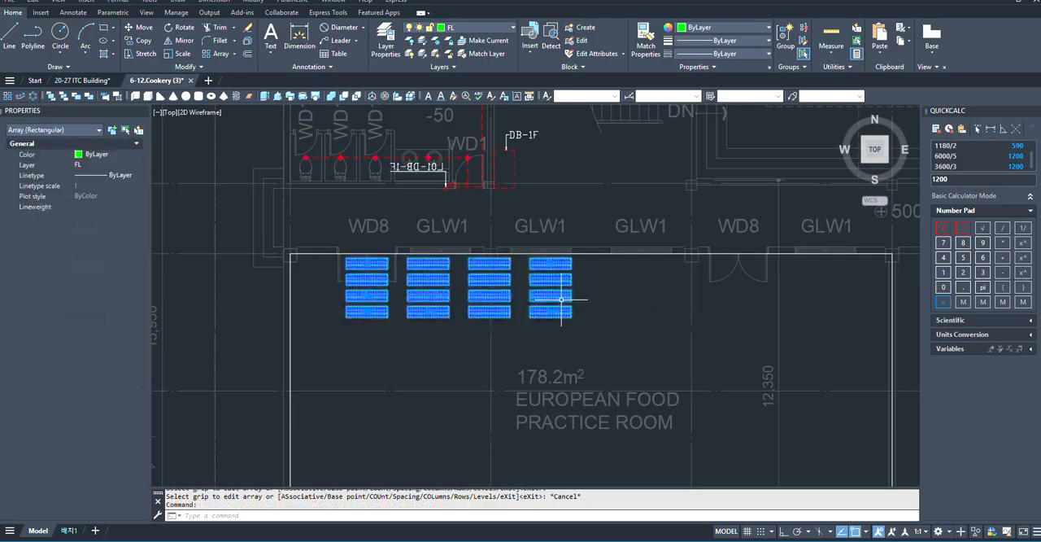
left_click(140, 40)
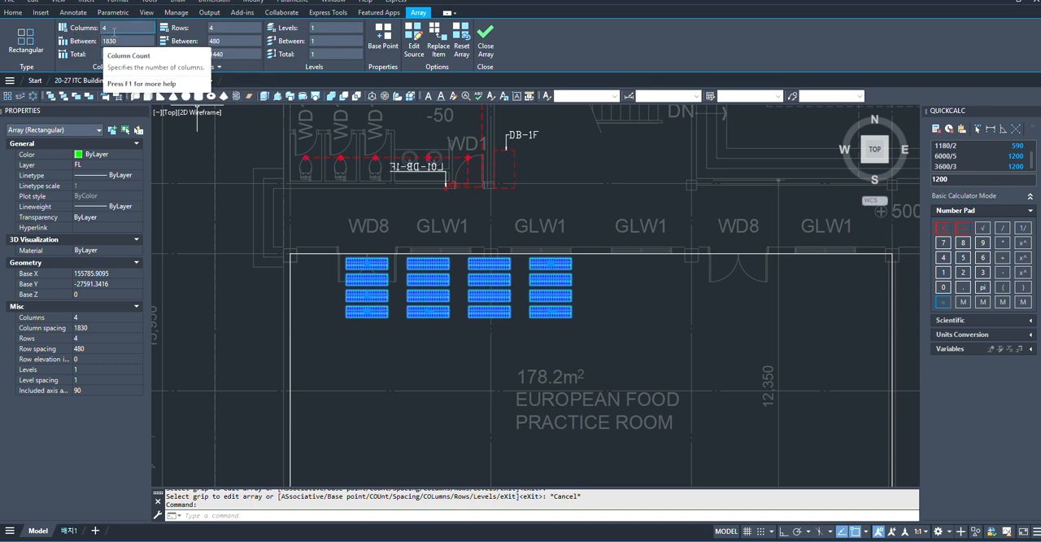
left_click(221, 29)
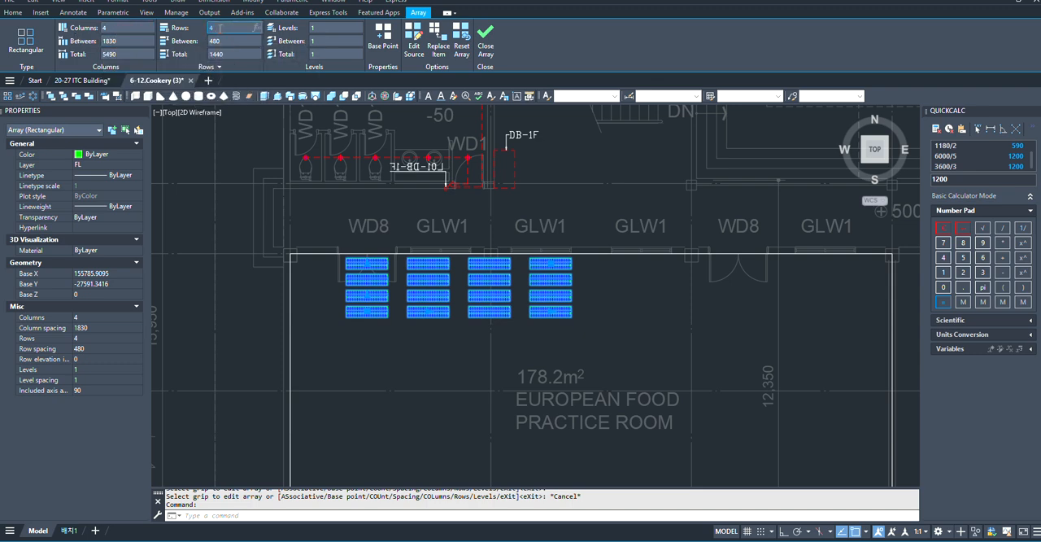
type("6")
key("Return")
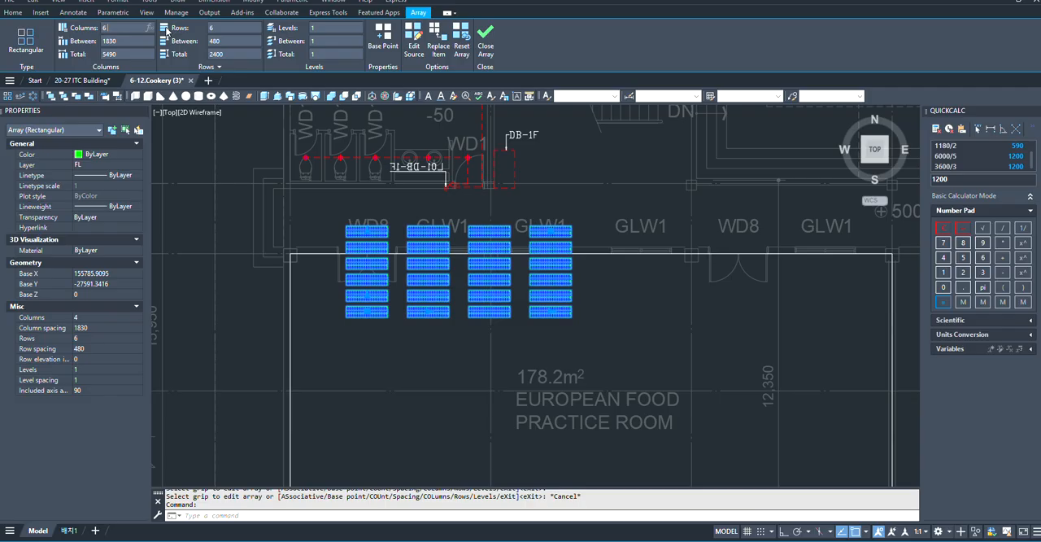
- Set the fixture array's row count to 4 and finish editing the array
left_click(231, 28)
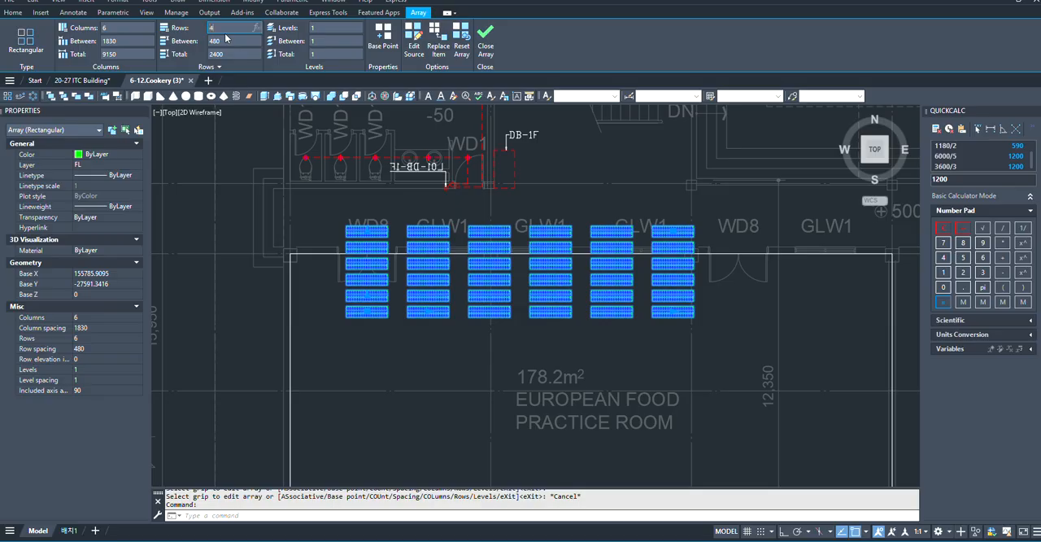
key("Return")
scroll(494, 277, "down", 4)
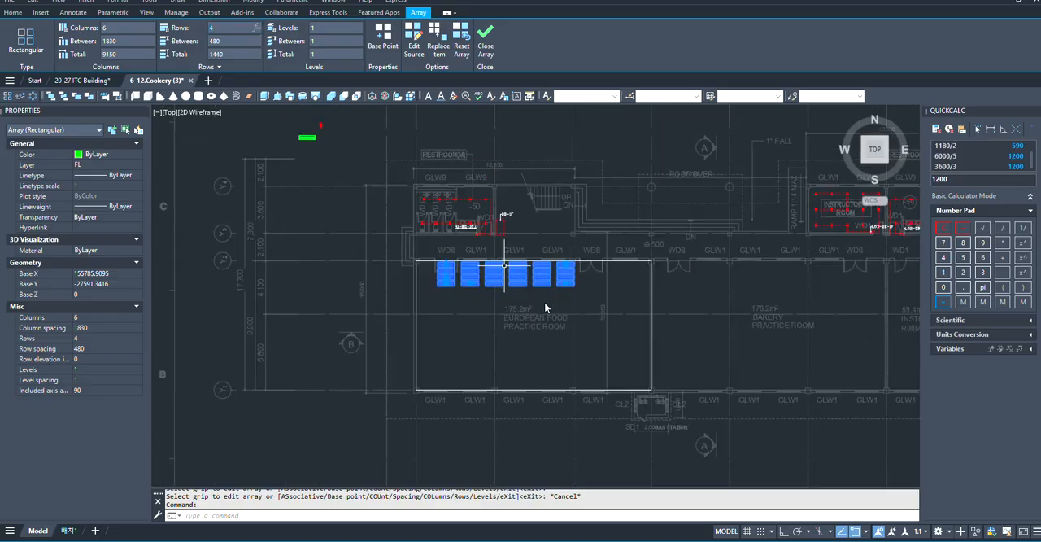
scroll(457, 290, "up", 6)
scroll(470, 294, "down", 6)
scroll(494, 290, "up", 5)
key("Escape")
scroll(501, 269, "down", 2)
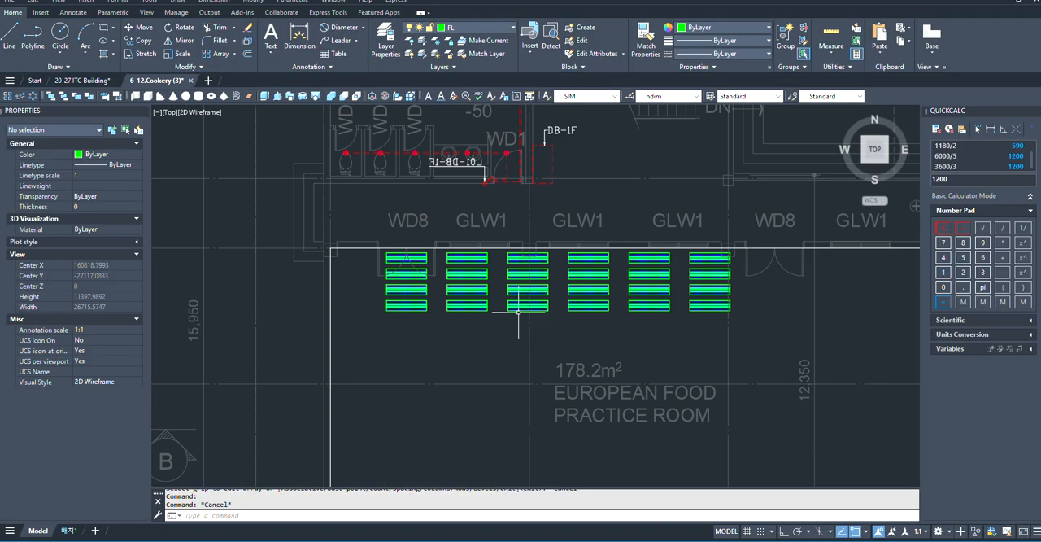
- Check the grid bay dimensions spanning the European Food Practice Room and calculate 18000/6
scroll(488, 244, "down", 4)
scroll(488, 244, "down", 3)
scroll(530, 228, "up", 5)
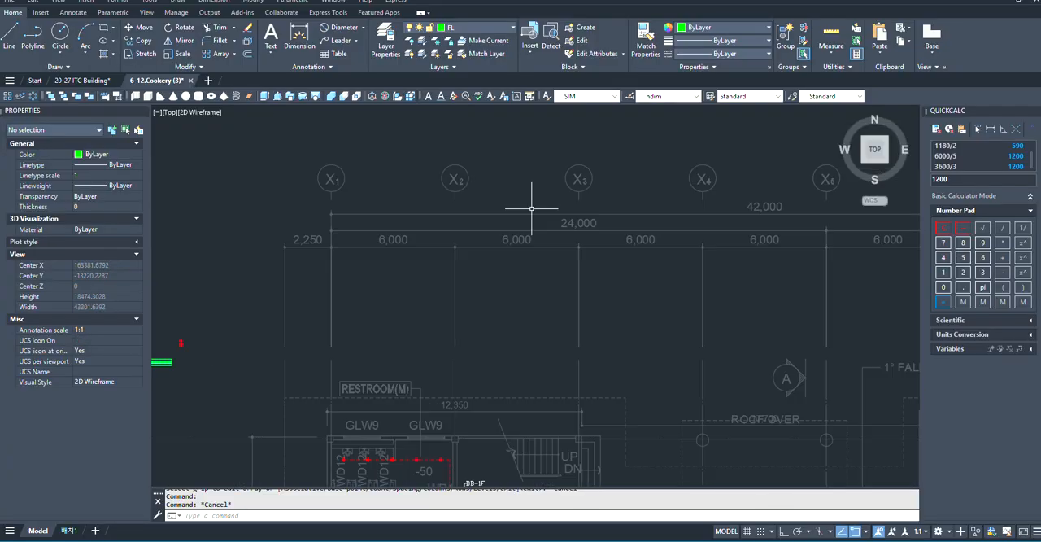
scroll(487, 213, "down", 1)
scroll(475, 207, "down", 3)
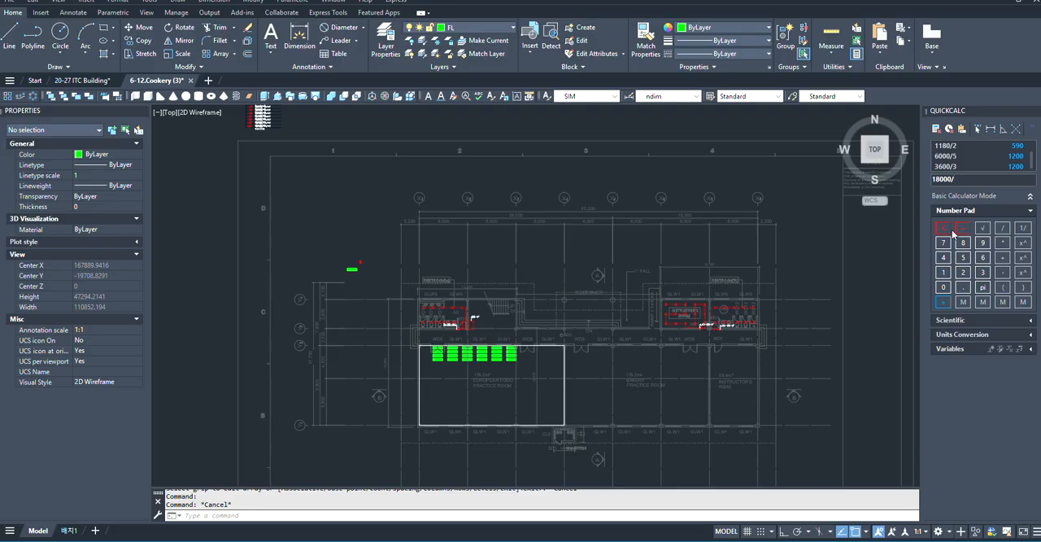
key("Return")
scroll(496, 356, "up", 6)
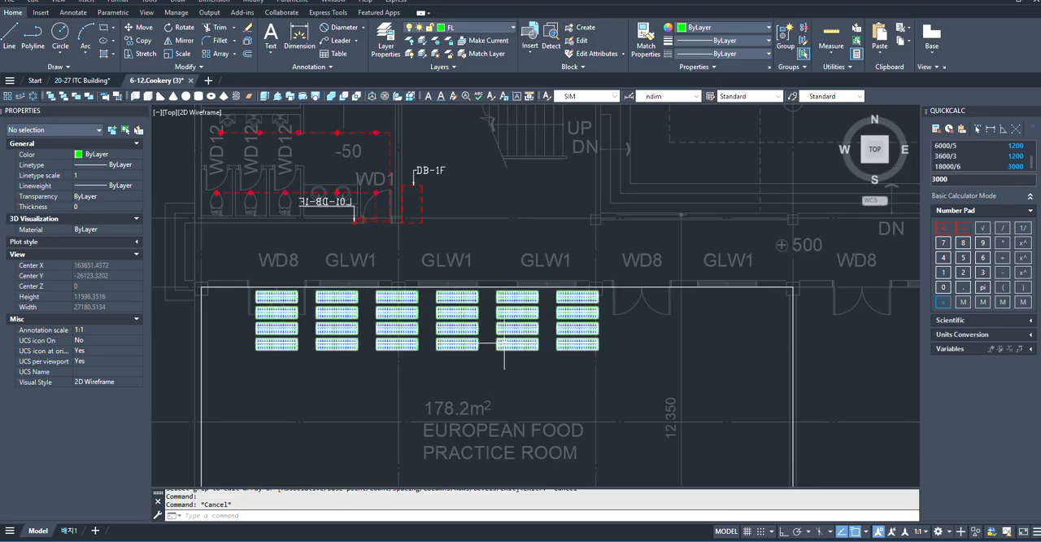
- Set the fixture array's column spacing to 3000 in the European Food Practice Room and finish editing the array
left_click(504, 343)
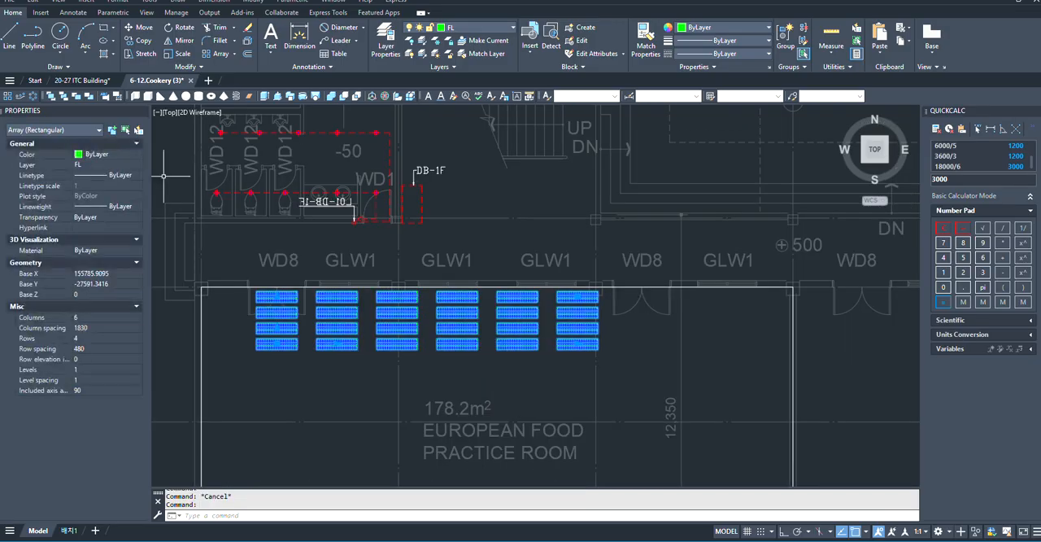
left_click(111, 41)
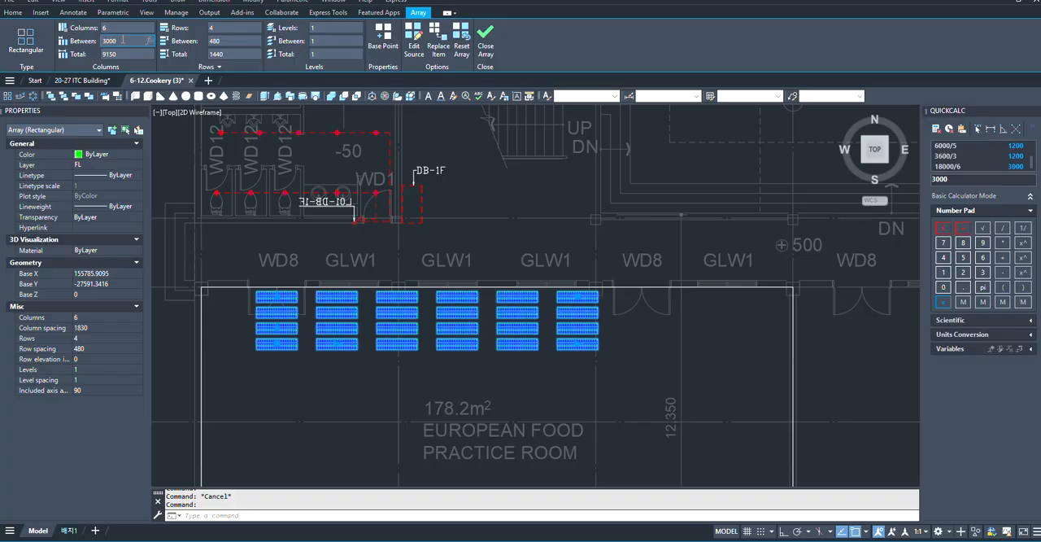
type("3000")
key("Return")
scroll(547, 237, "down", 1)
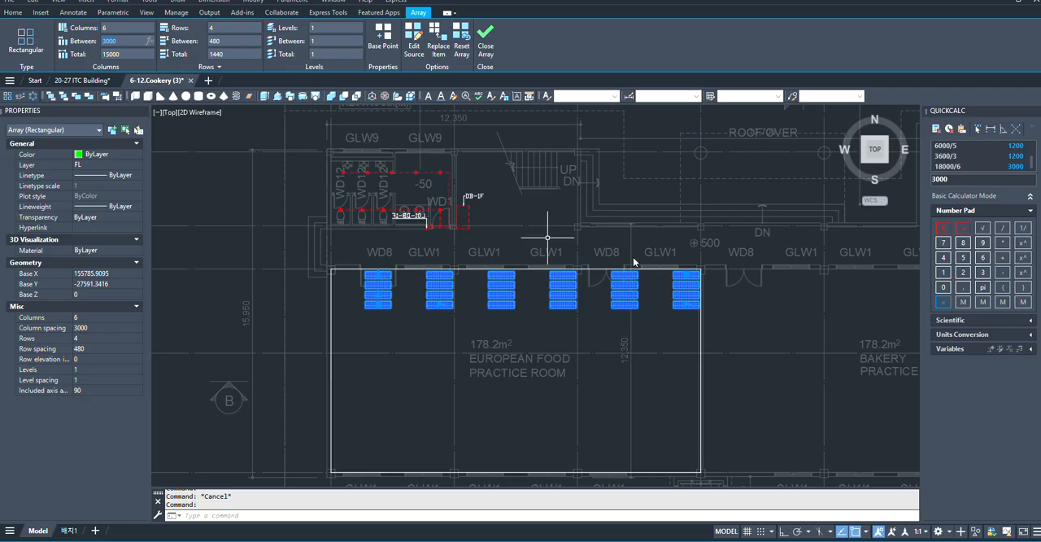
scroll(369, 307, "up", 3)
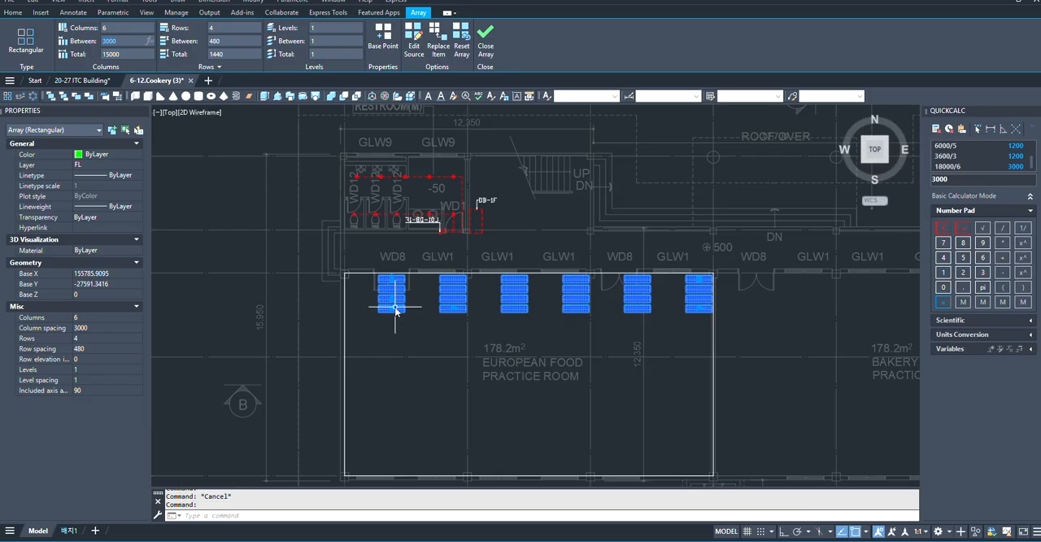
scroll(379, 300, "down", 3)
scroll(723, 299, "up", 3)
scroll(631, 232, "up", 4)
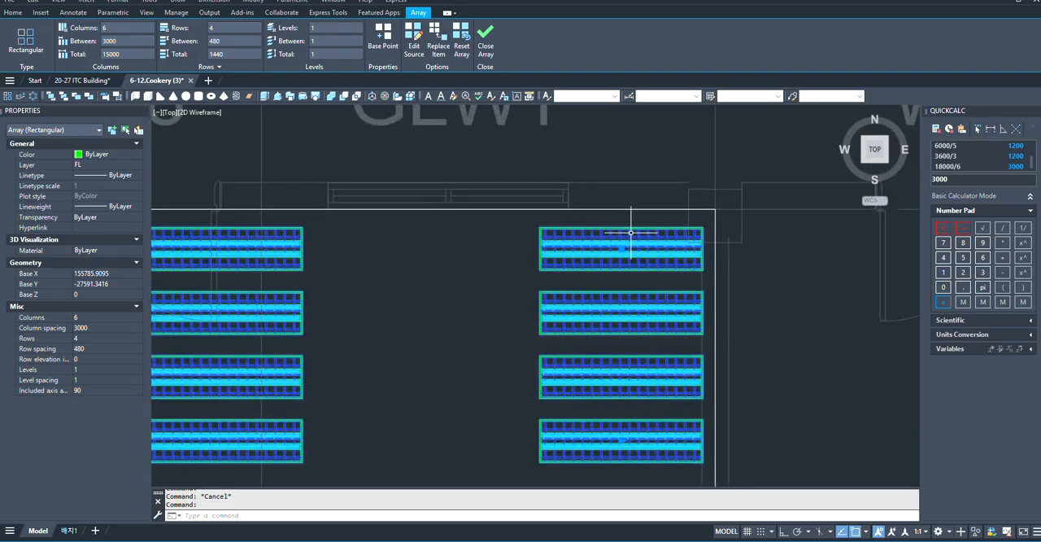
left_click(702, 255)
key("Escape")
- Add a horizontal 1500 mm dimension starting at the top-edge midpoint of the array's upper-right fixture, with Ortho on
scroll(657, 261, "up", 2)
left_click(646, 249)
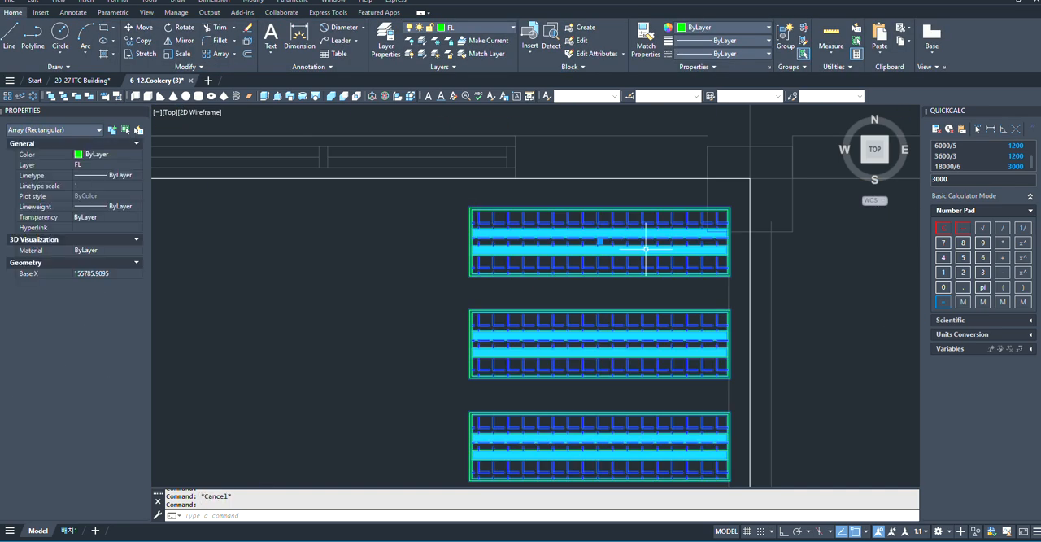
left_click(11, 13)
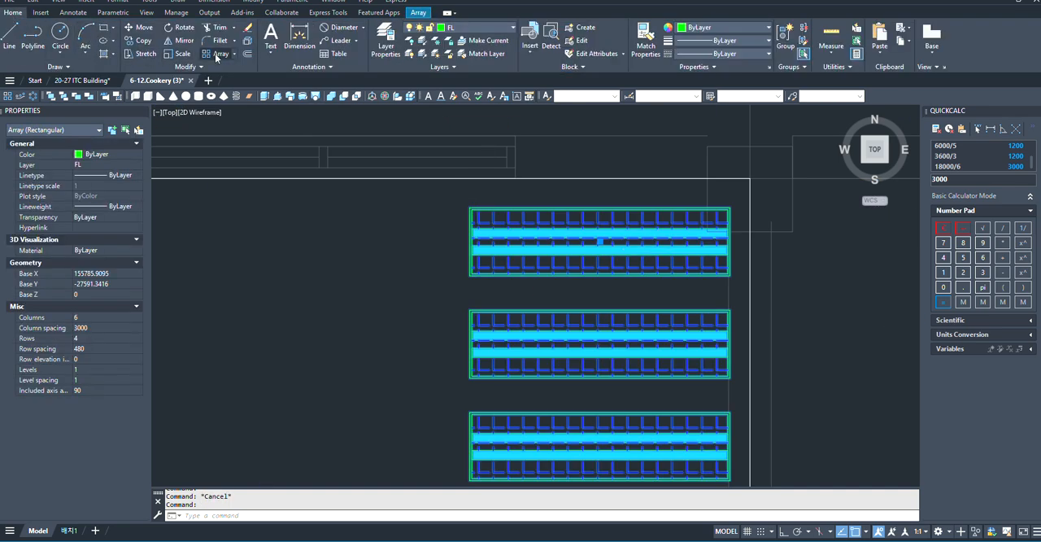
left_click(300, 36)
scroll(590, 195, "up", 2)
scroll(614, 224, "down", 2)
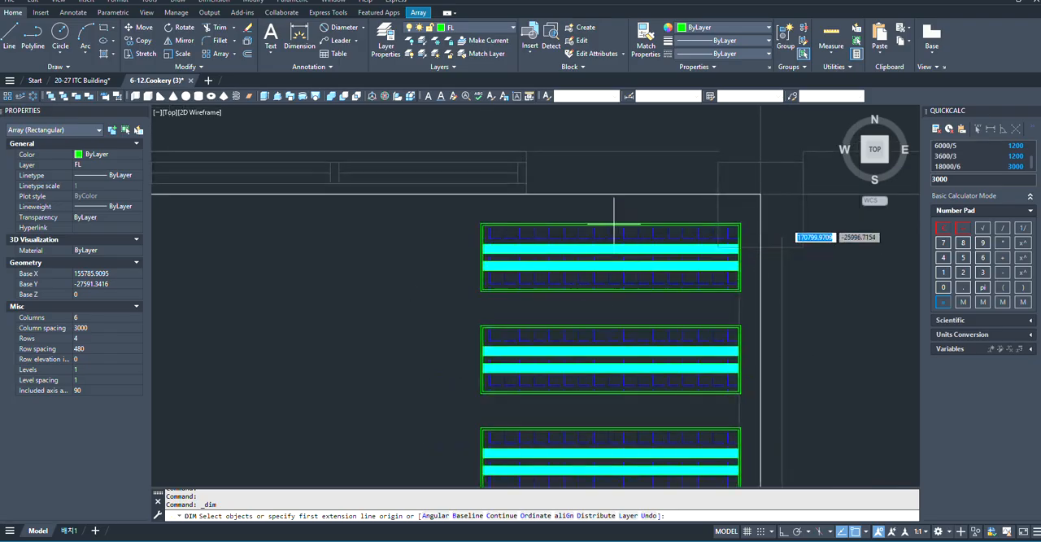
left_click(613, 225)
scroll(544, 234, "down", 4)
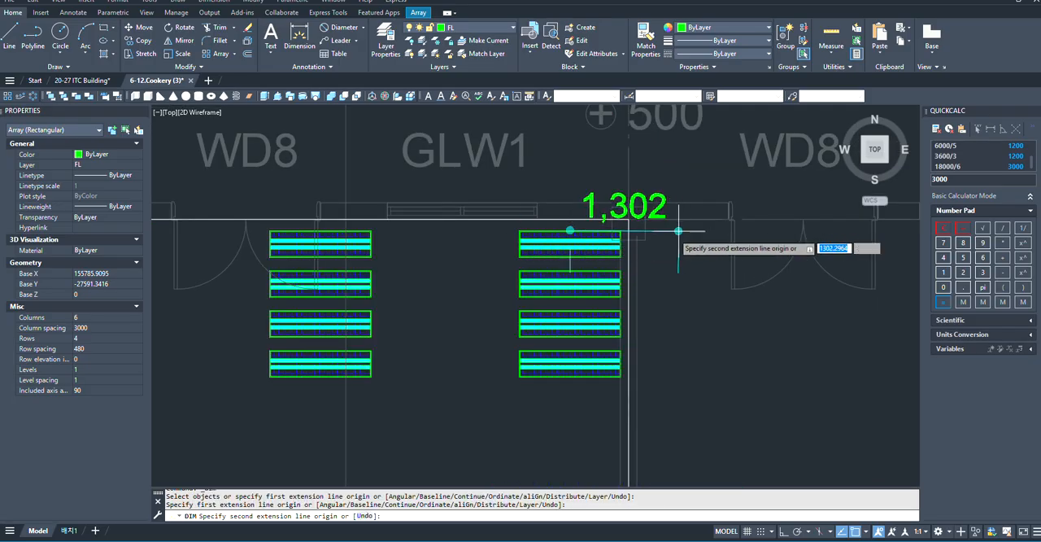
key("F8")
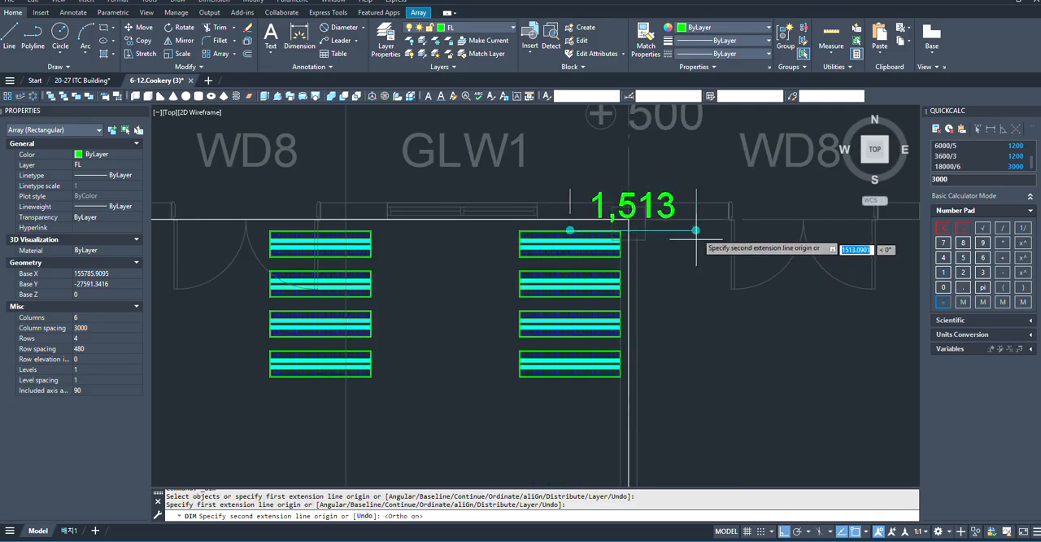
type("1500")
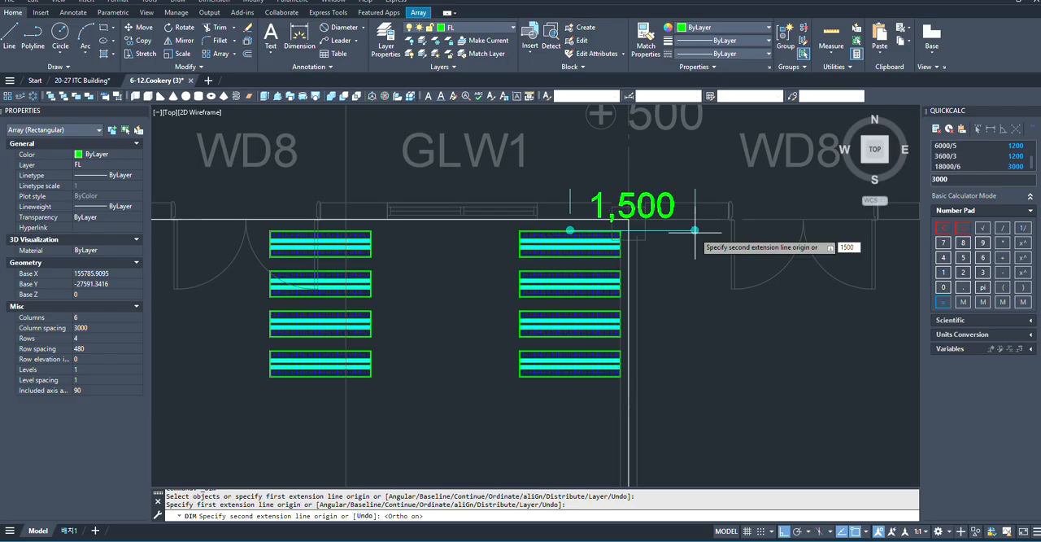
key("Return")
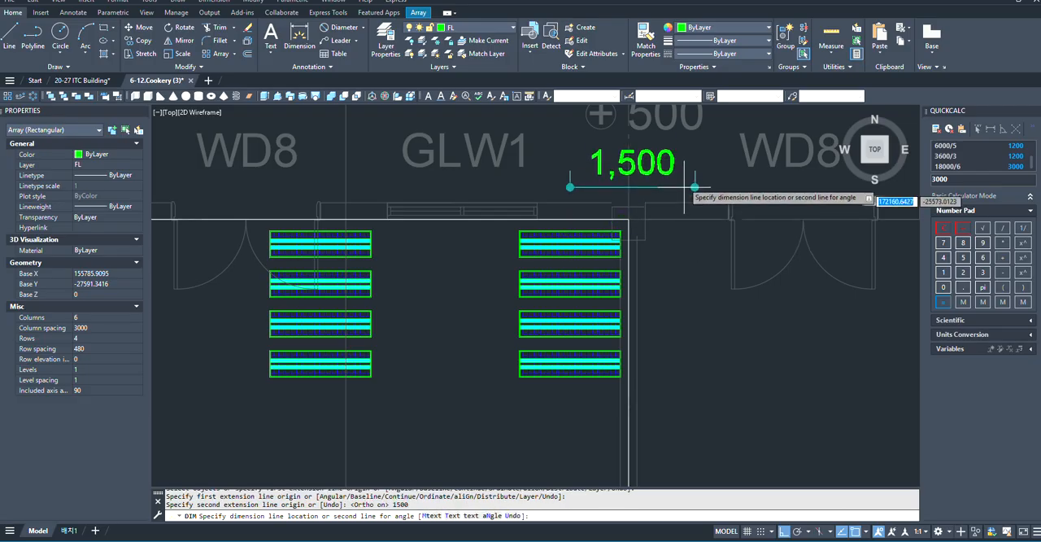
left_click(696, 195)
scroll(724, 171, "up", 2)
key("Escape")
- Move the fixture array and its 1500 mm dimension horizontally until the dimension's right end meets the room's right boundary line
left_click(725, 167)
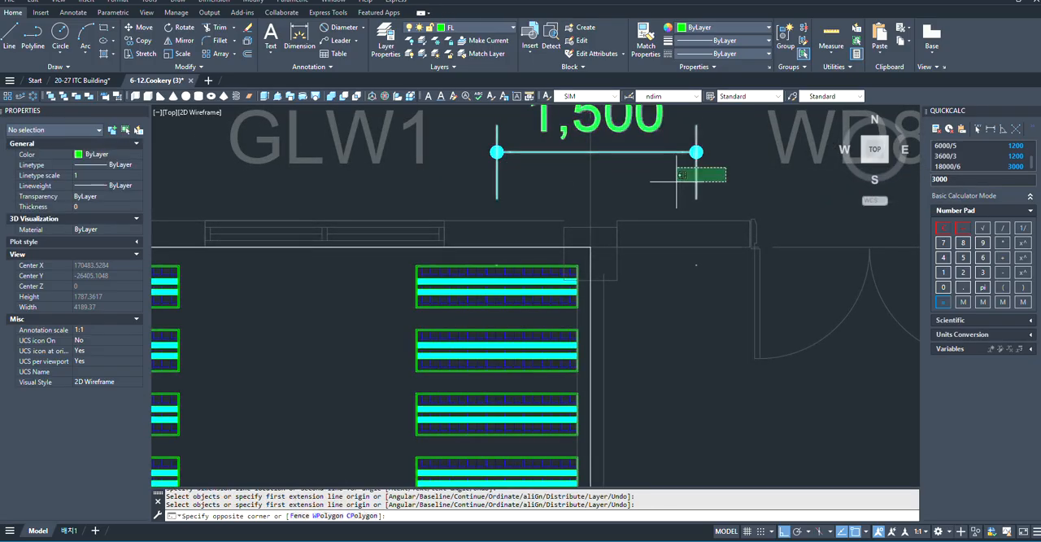
left_click(676, 181)
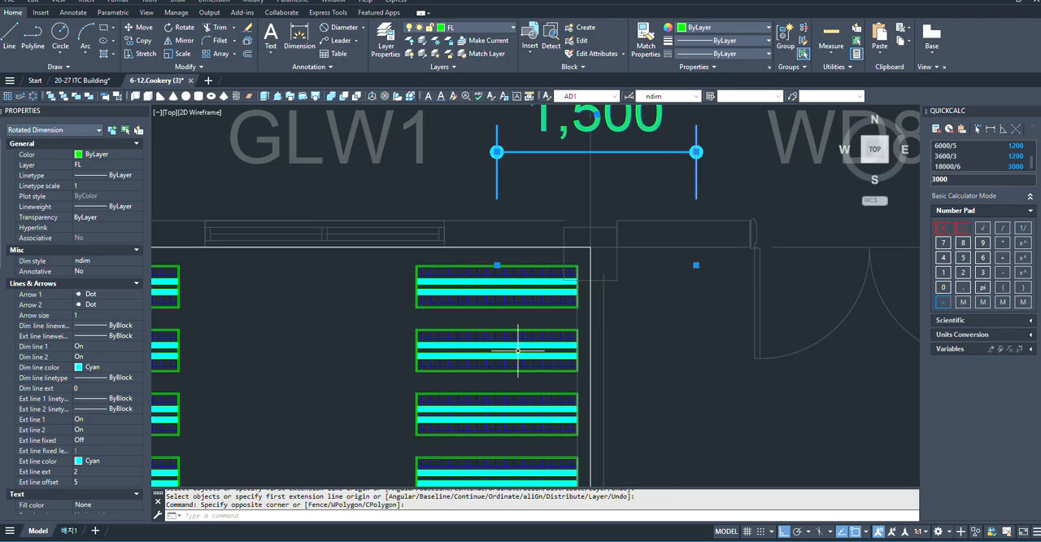
left_click(541, 332)
left_click(732, 316)
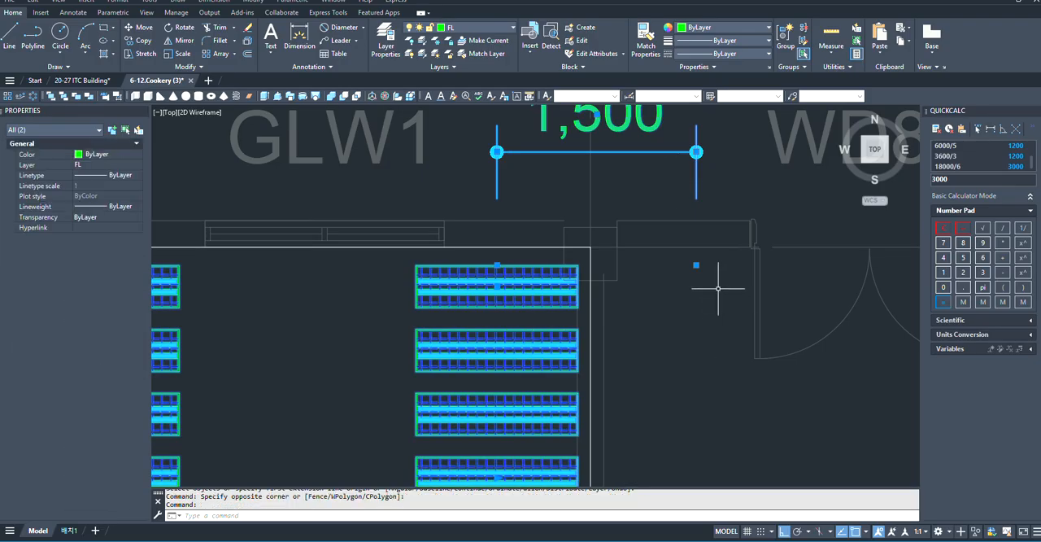
type("m")
key("Return")
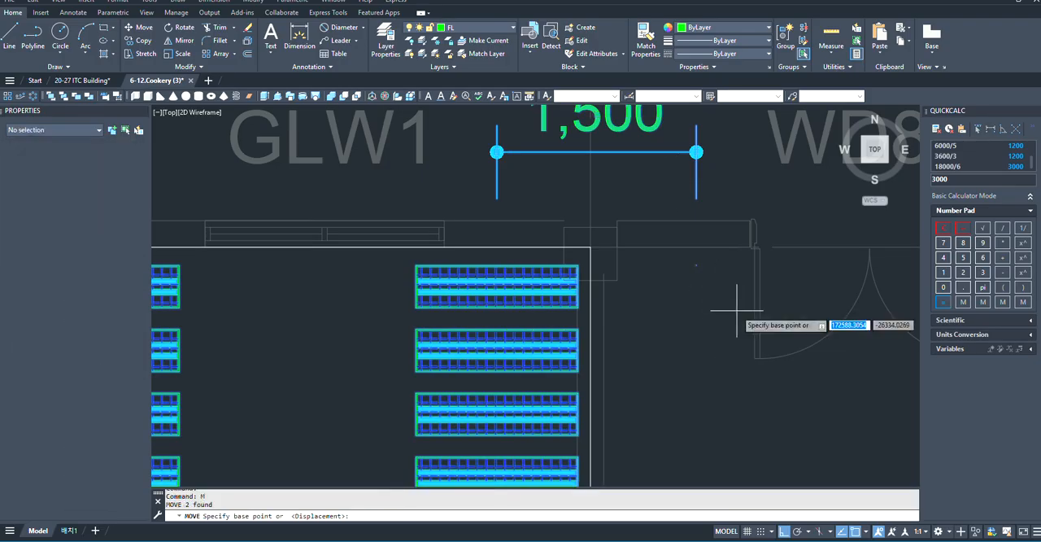
left_click(697, 264)
scroll(589, 265, "up", 4)
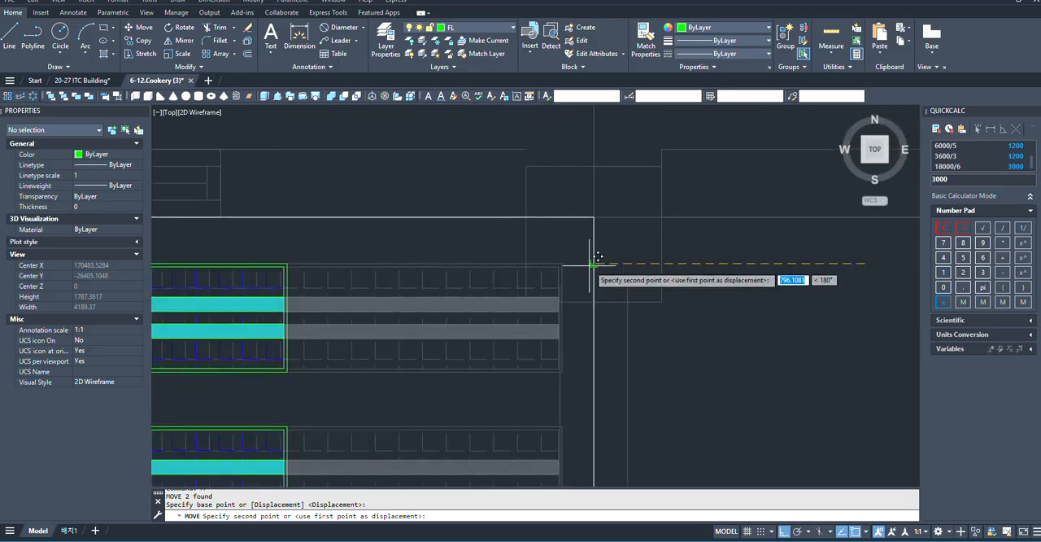
left_click(594, 265)
- Check the grid dimensions along the height of the European Food Practice Room and calculate 9900/4
scroll(685, 278, "down", 10)
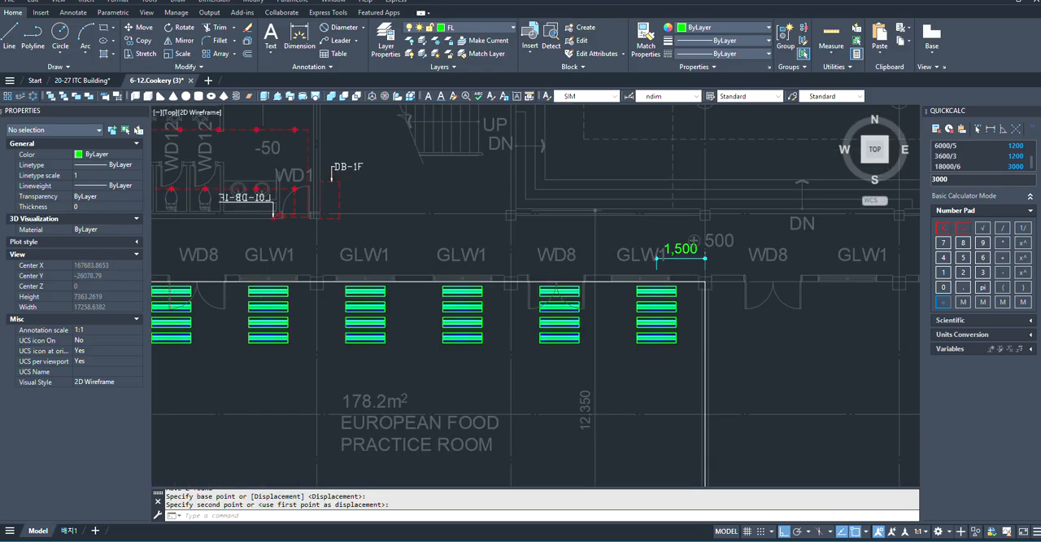
scroll(504, 268, "up", 4)
scroll(492, 277, "down", 4)
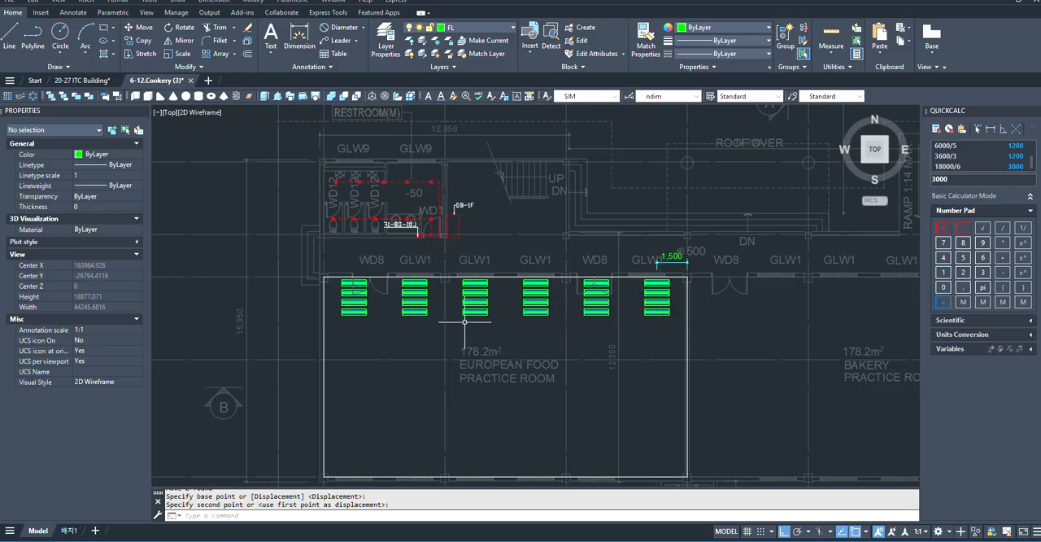
scroll(376, 301, "up", 3)
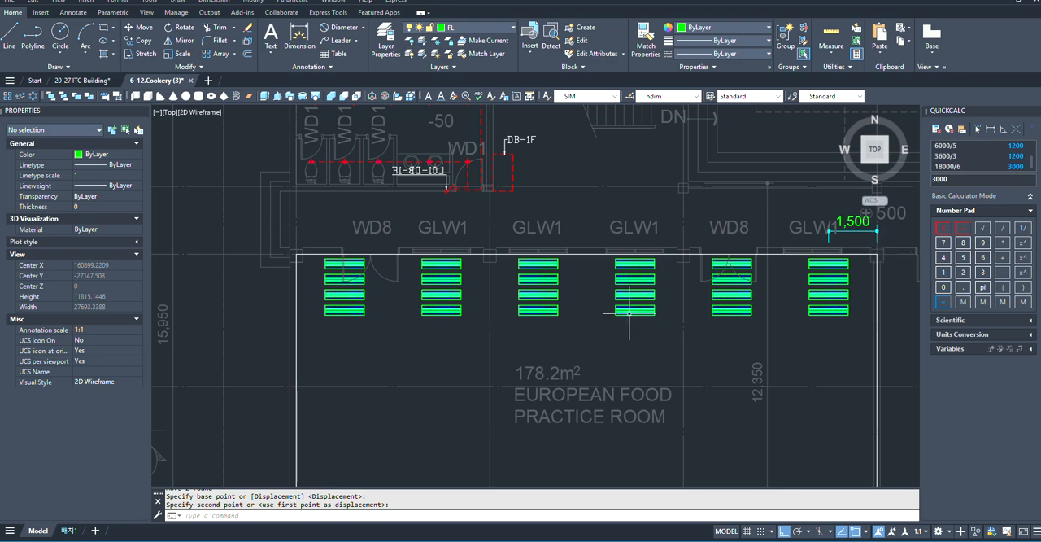
scroll(533, 333, "down", 6)
scroll(534, 334, "up", 3)
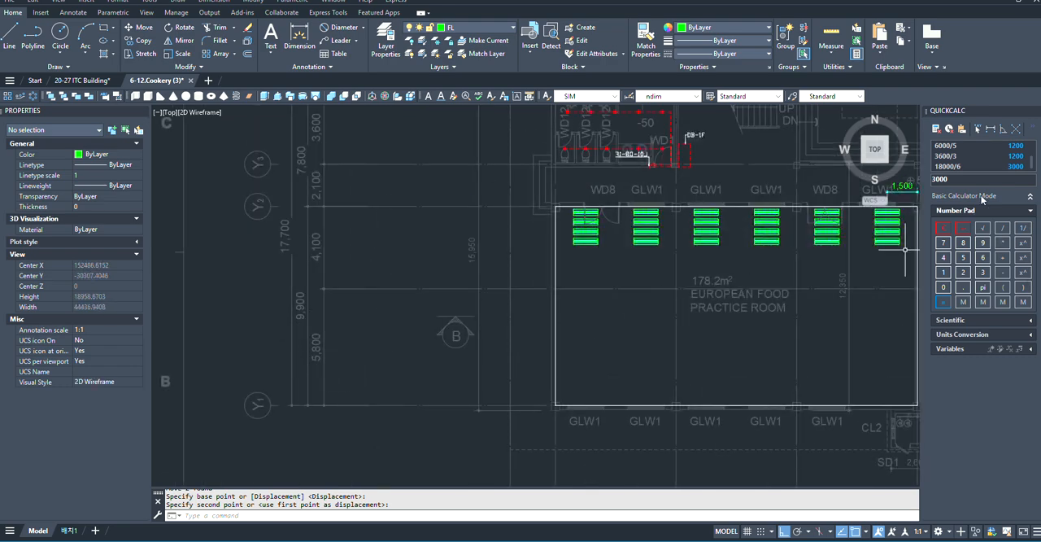
left_click(945, 229)
key("Return")
- Set the fixture array's row spacing to 2475 and finish editing the array
scroll(626, 292, "down", 3)
scroll(552, 284, "up", 3)
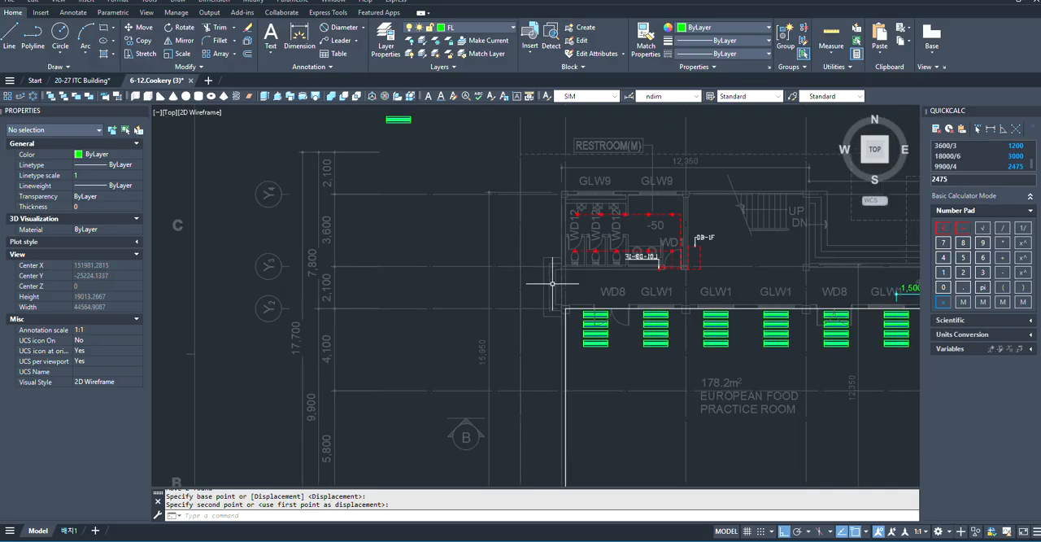
left_click(605, 343)
left_click(600, 343)
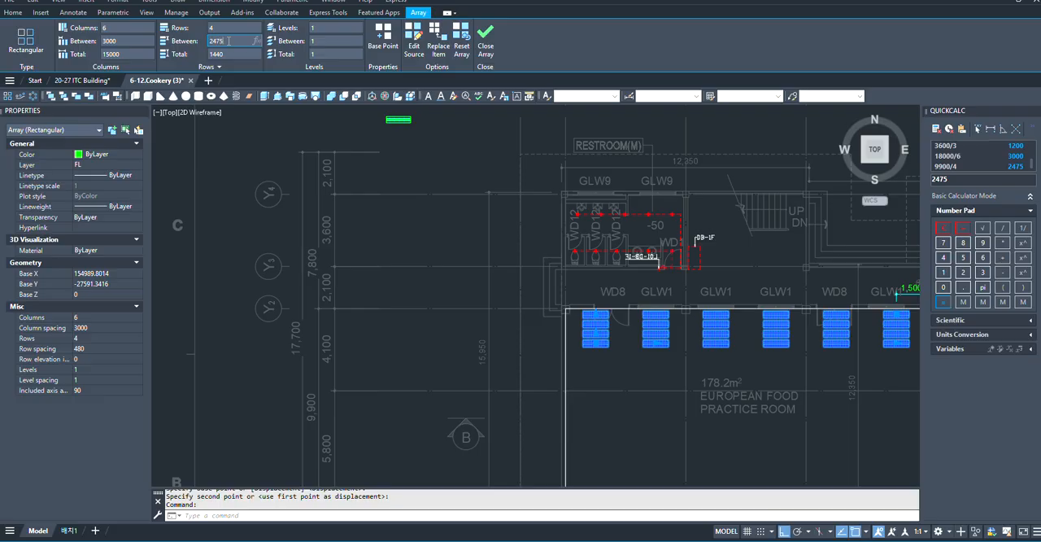
key("Return")
scroll(431, 208, "down", 5)
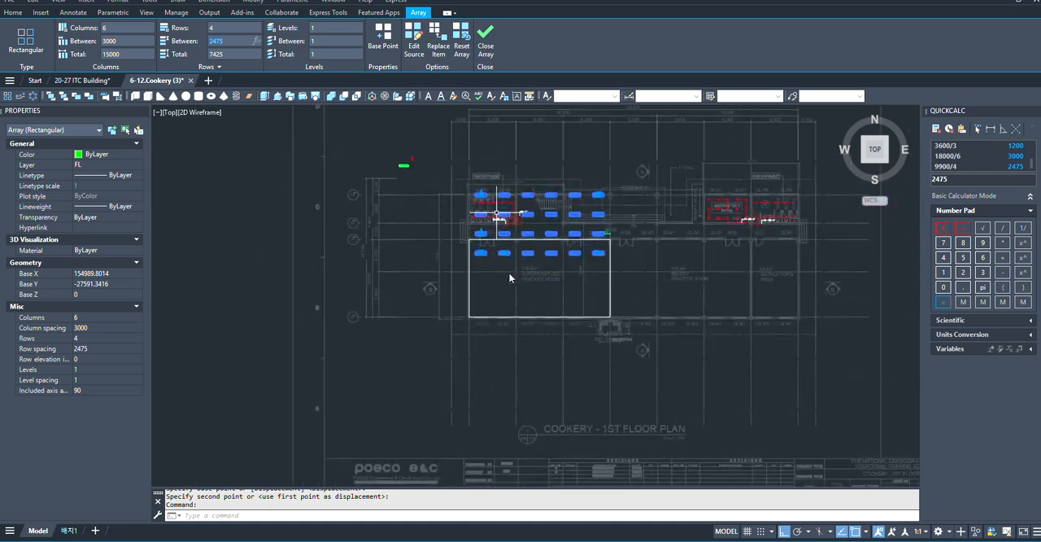
scroll(514, 273, "up", 5)
middle_click_drag(602, 295, 566, 325)
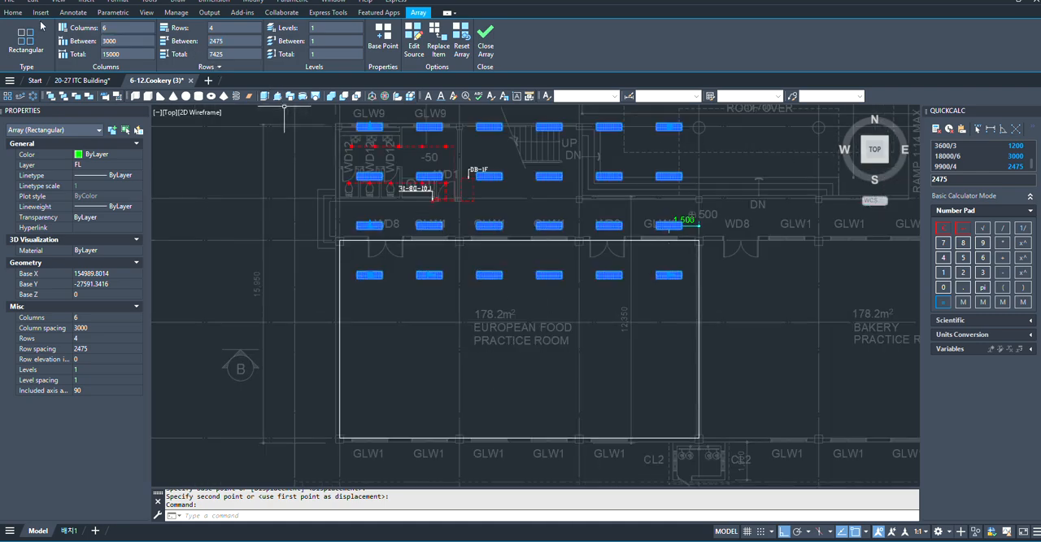
left_click(487, 39)
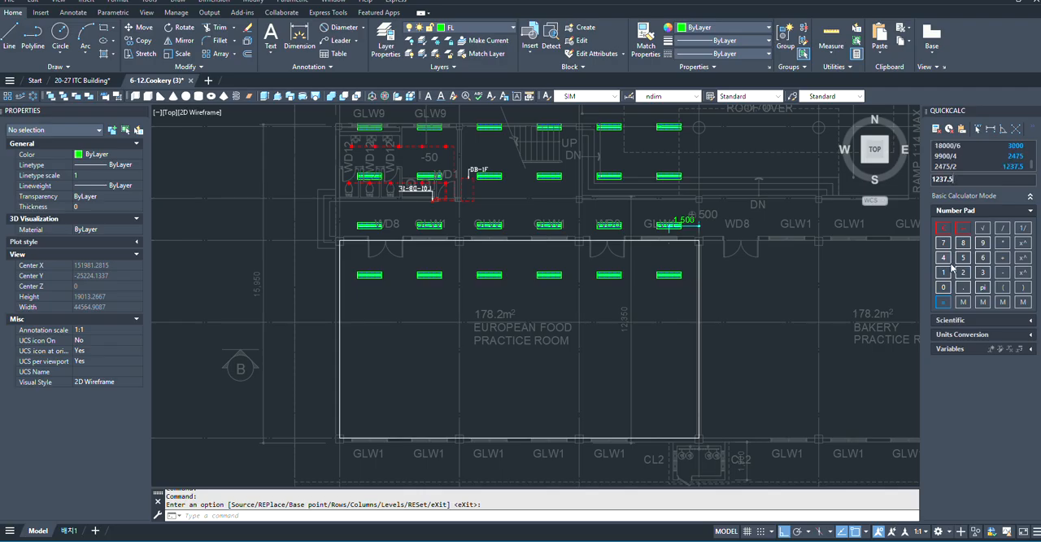
- Add a vertical dimension of half the row spacing, 1237.5 mm, downward from the right end of the array's lower-right fixture
scroll(767, 298, "up", 2)
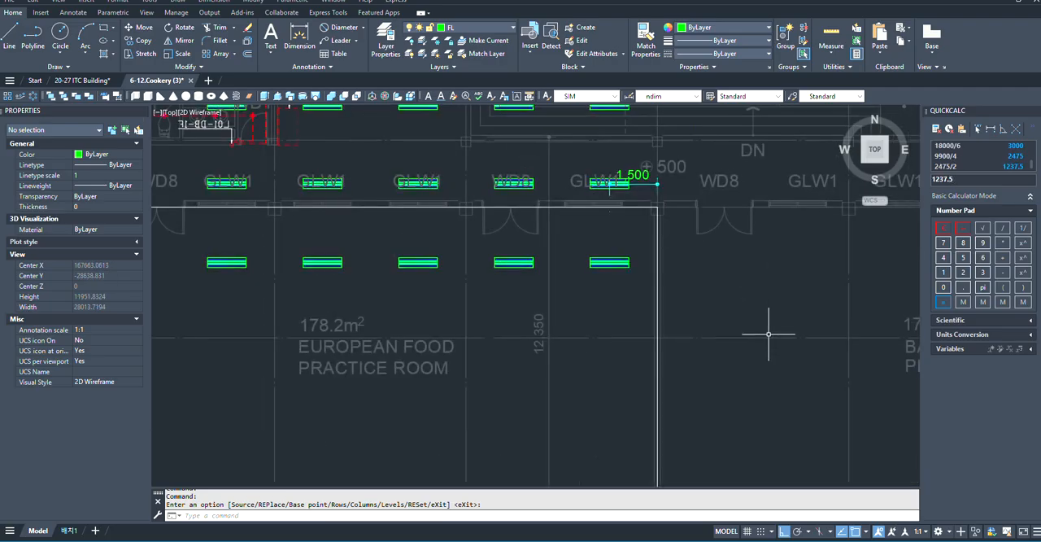
scroll(762, 334, "up", 2)
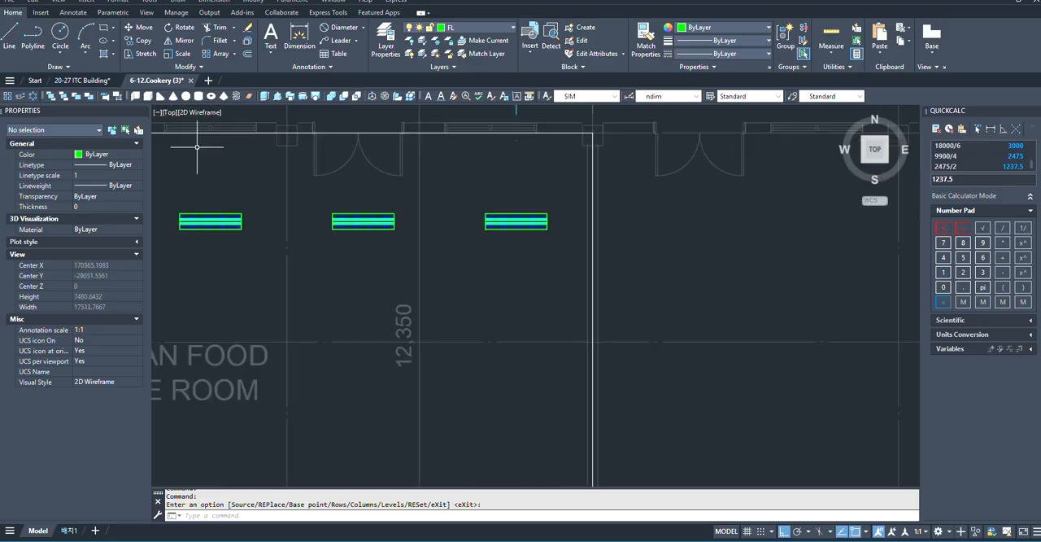
left_click(301, 46)
scroll(532, 289, "up", 6)
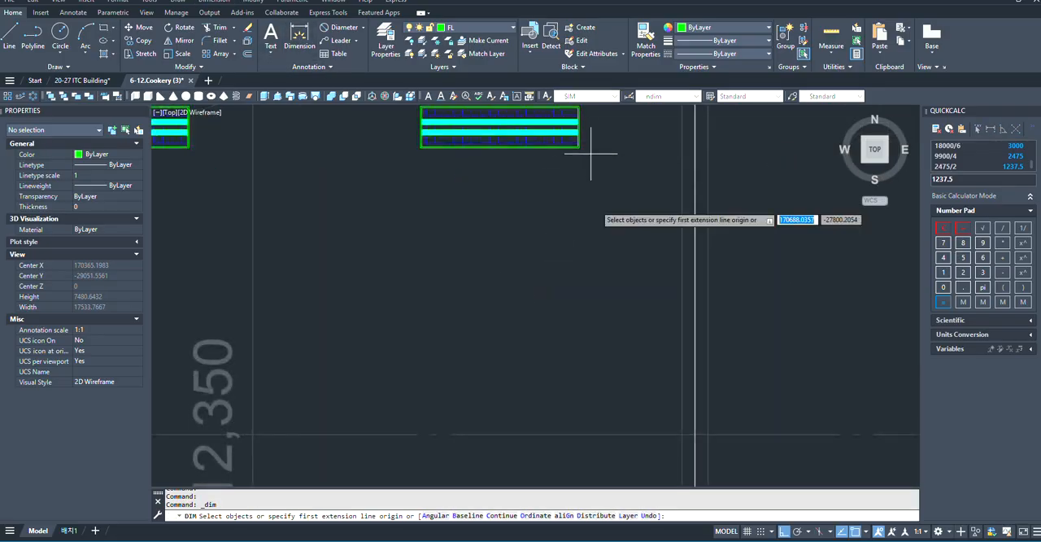
left_click(578, 214)
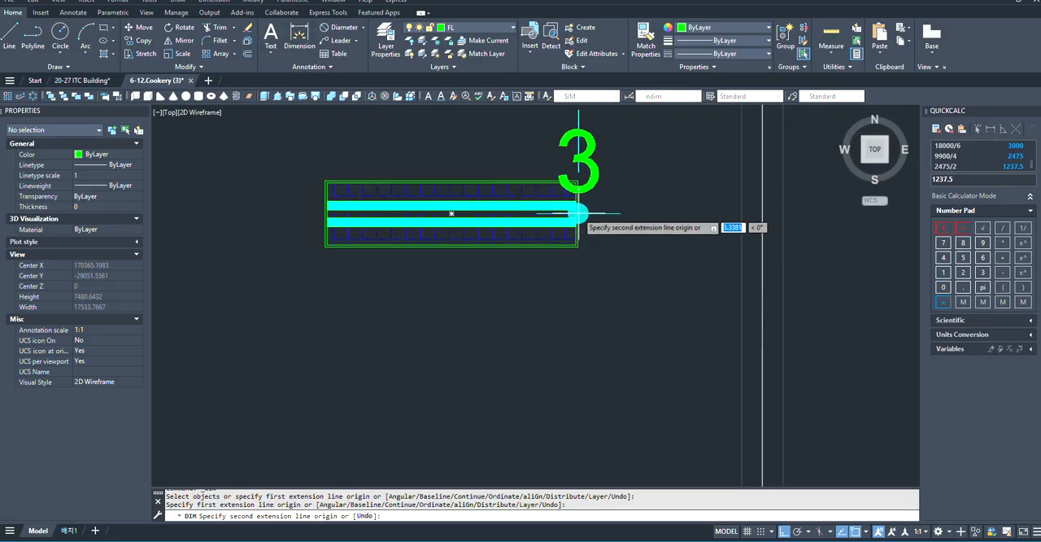
scroll(578, 214, "down", 8)
type("1237.5")
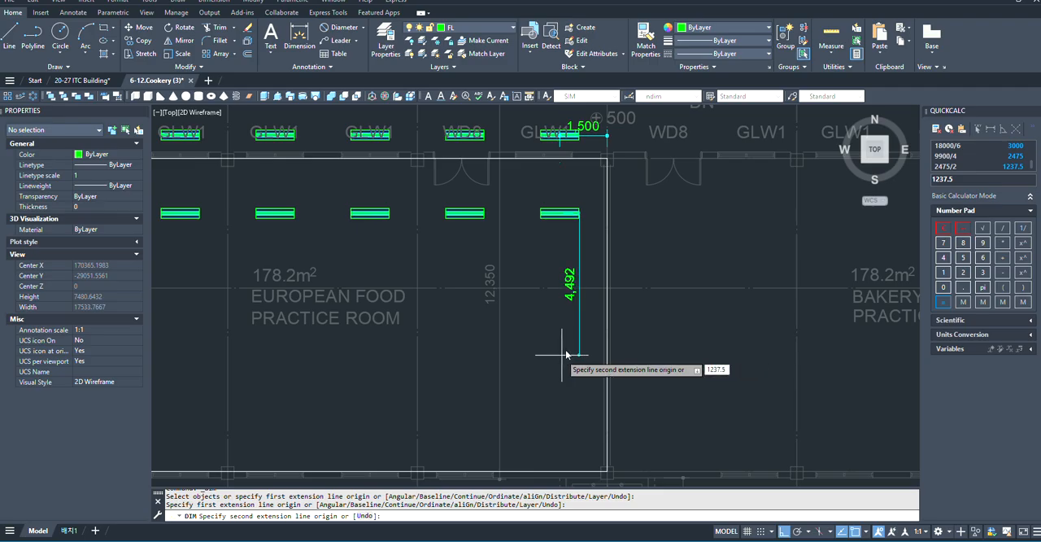
key("Return")
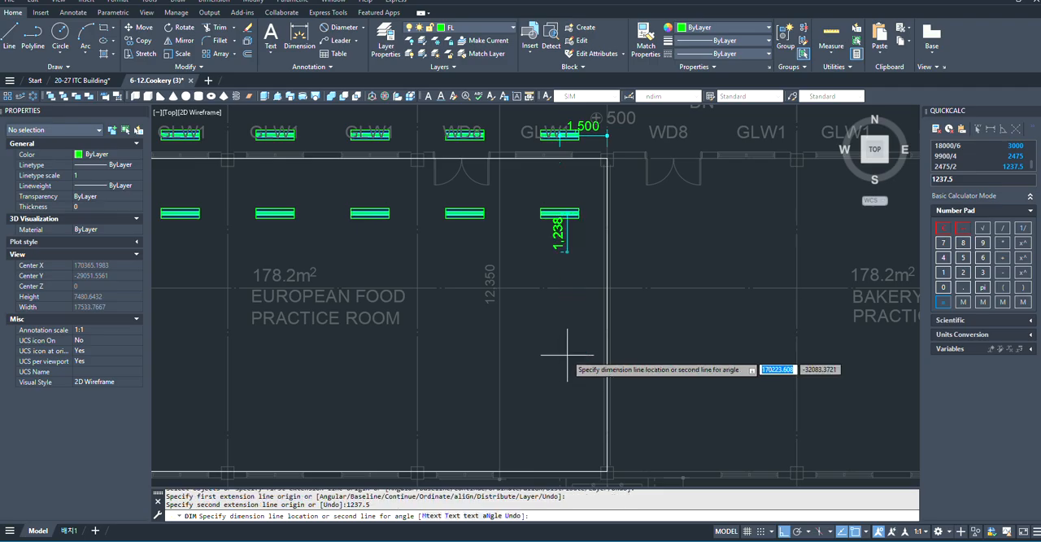
left_click(541, 344)
scroll(536, 218, "up", 4)
key("Return")
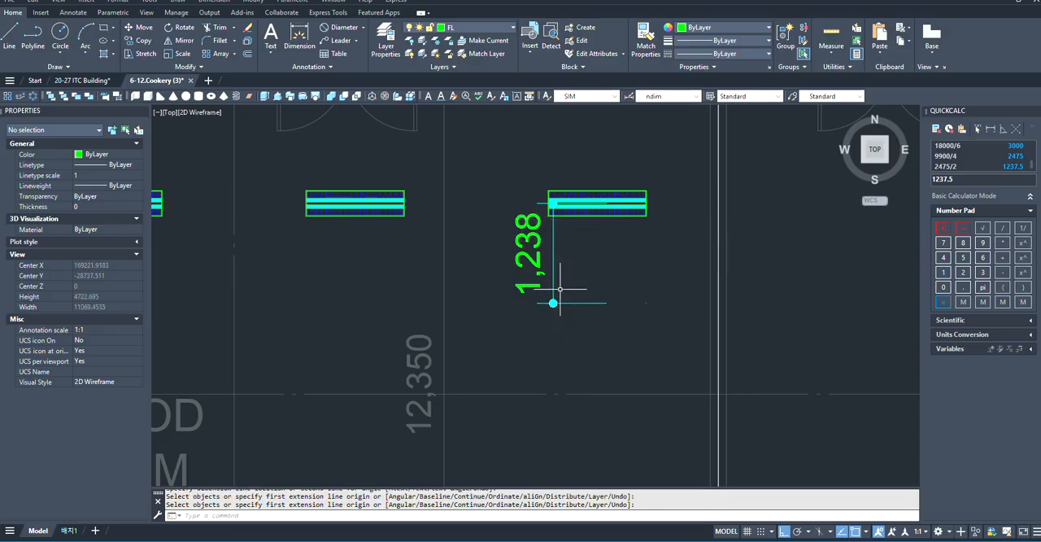
- Move the fixture array and its half-spacing dimension vertically until the dimension's lower end meets the room's lower boundary line
left_click(540, 296)
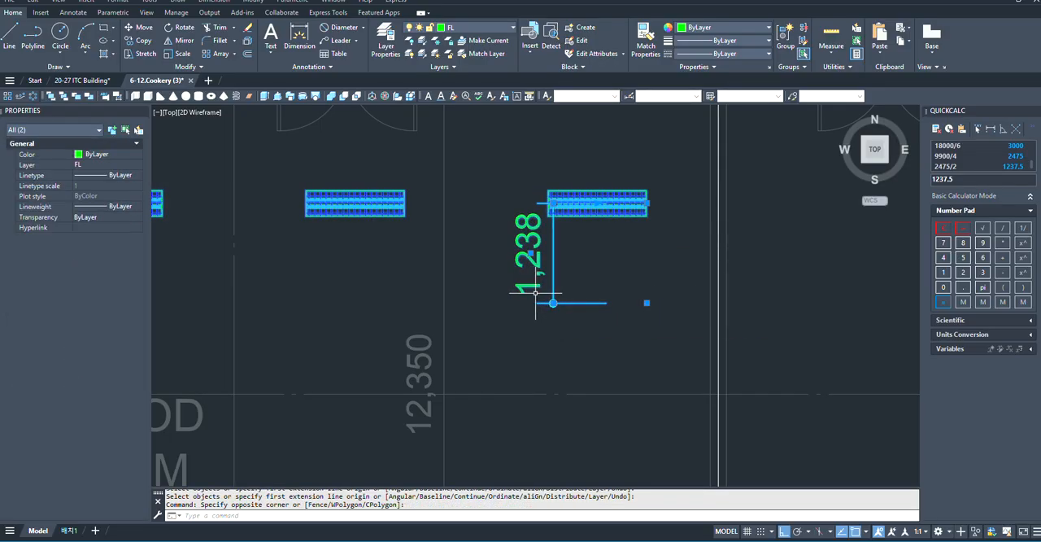
type("m")
key("Return")
scroll(632, 305, "up", 2)
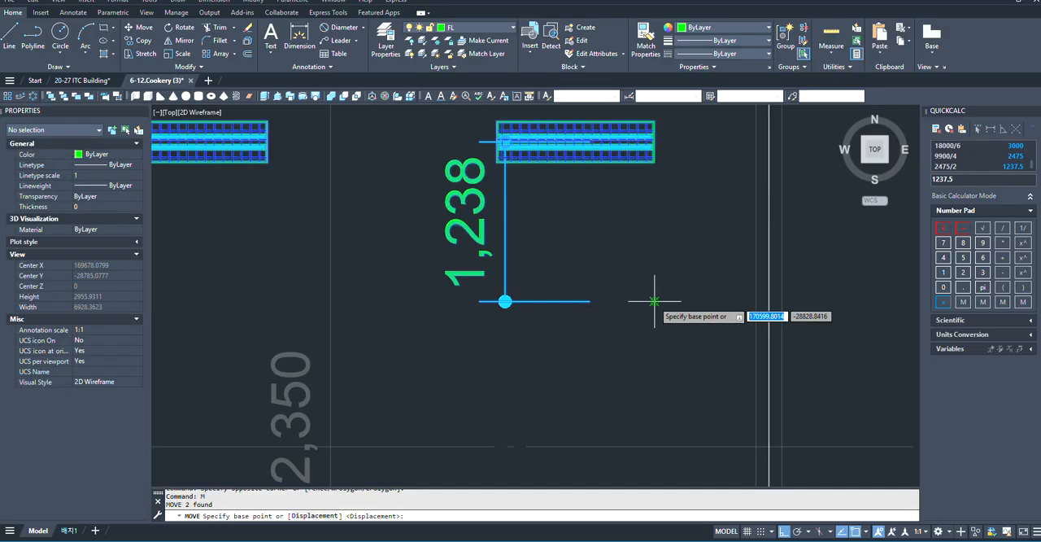
left_click(654, 301)
scroll(657, 299, "down", 5)
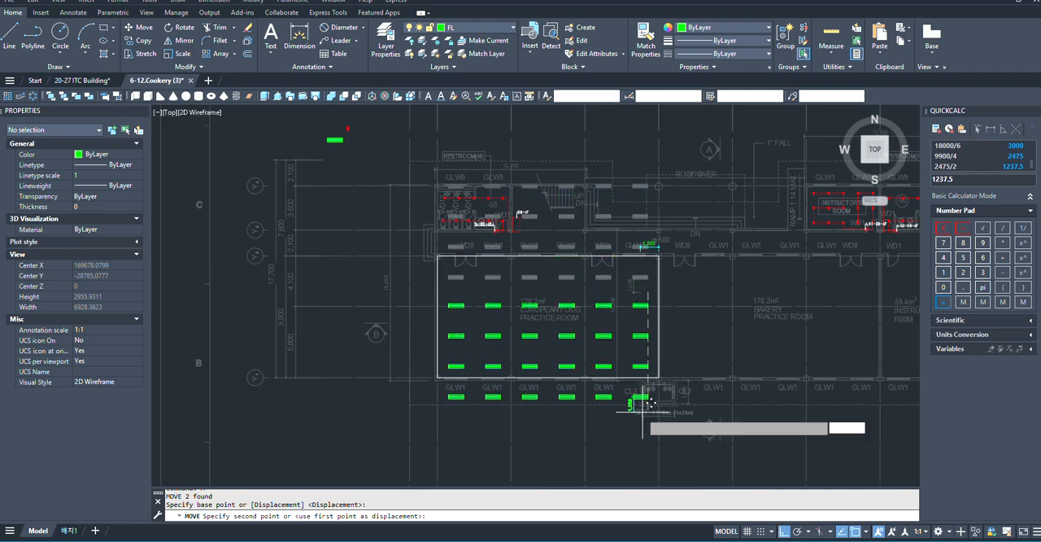
scroll(648, 404, "up", 8)
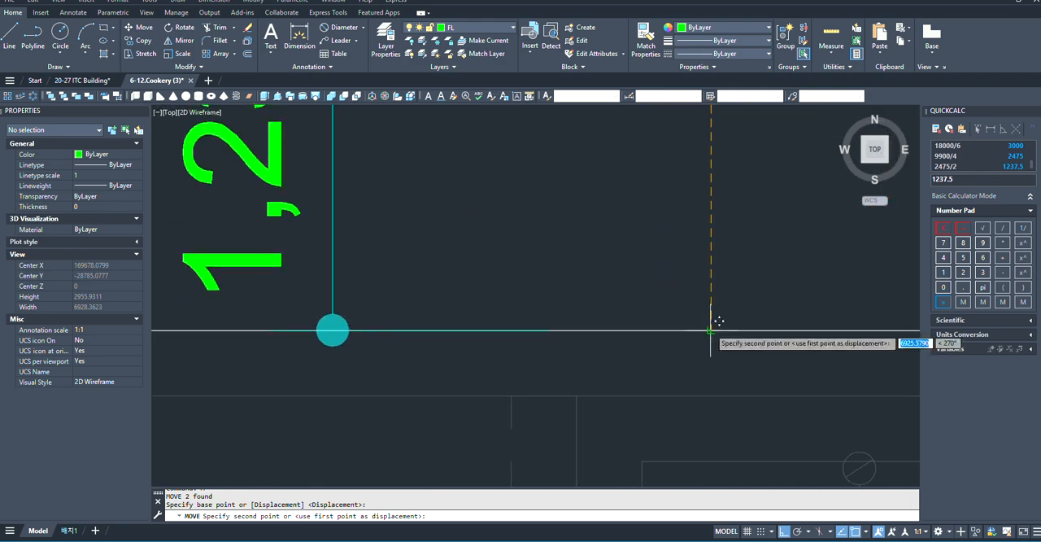
left_click(710, 330)
scroll(700, 358, "down", 6)
scroll(599, 301, "up", 2)
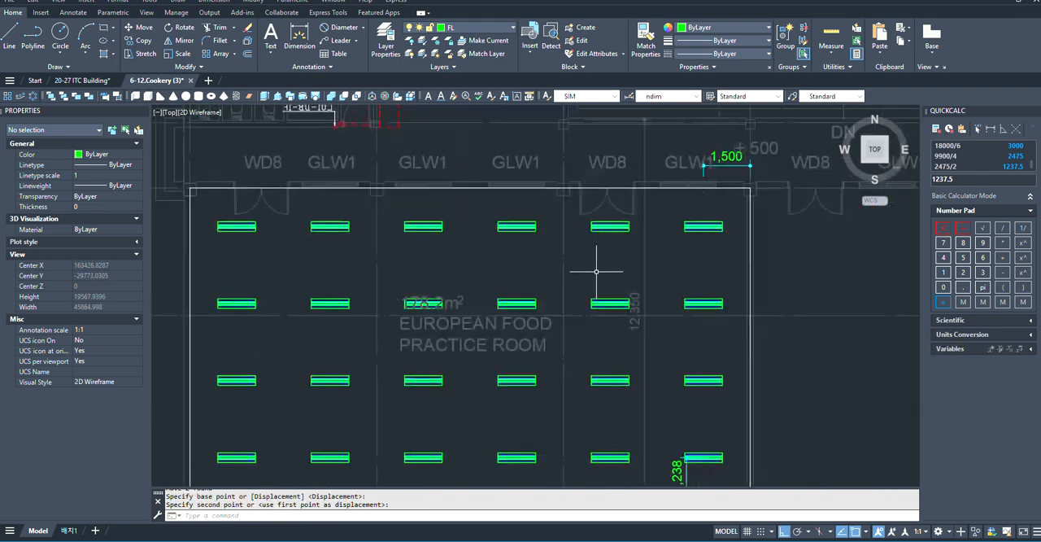
- Erase the vertical helper dimension at the array's lower-right fixture
scroll(599, 295, "down", 4)
scroll(624, 331, "up", 5)
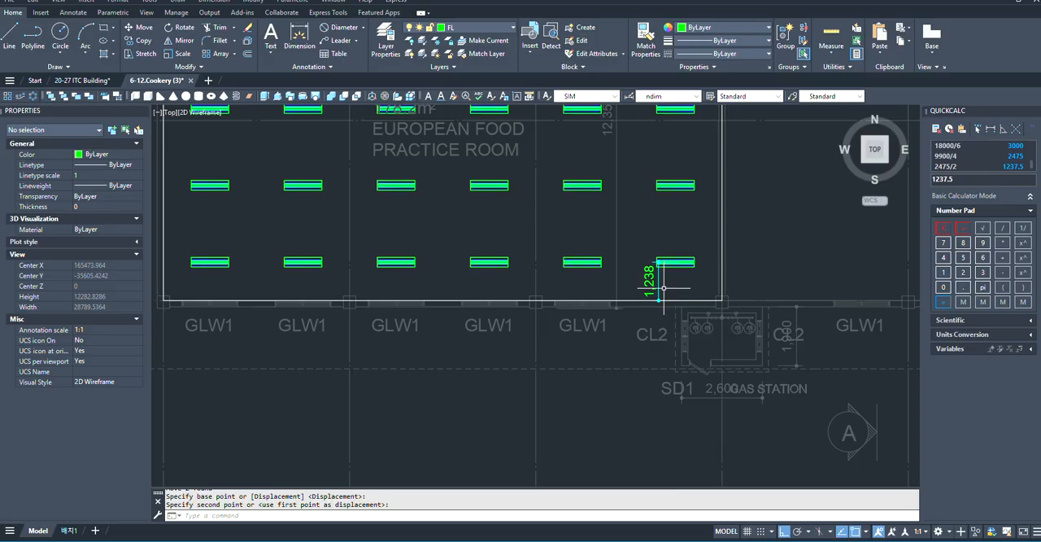
left_click(664, 287)
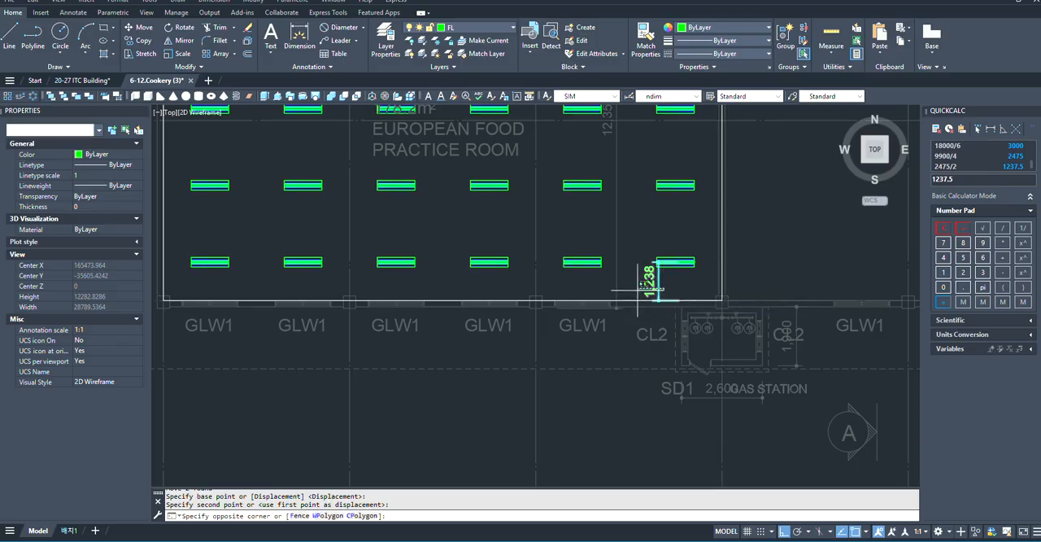
scroll(638, 288, "up", 2)
type("e")
key("Return")
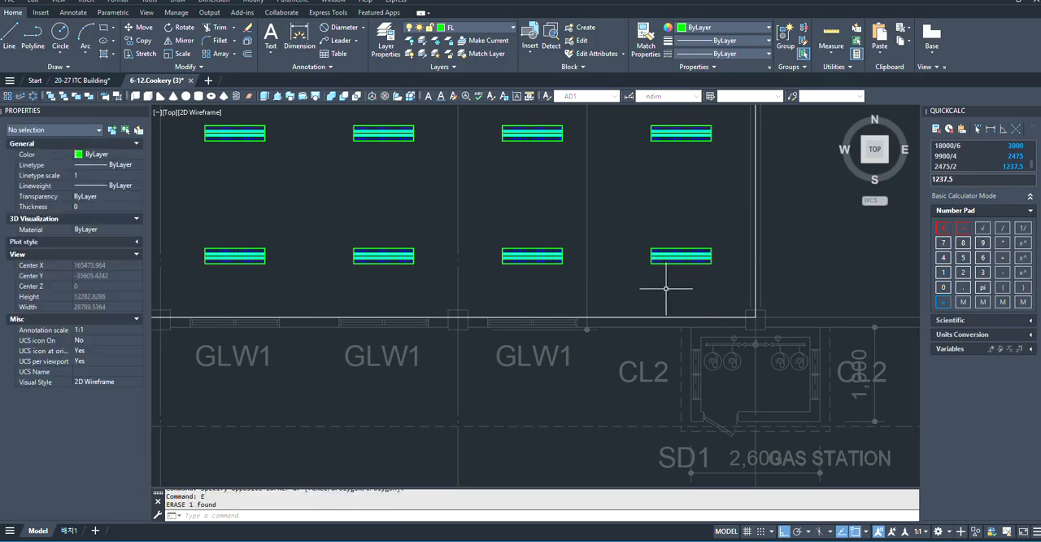
left_click(299, 37)
scroll(480, 170, "up", 2)
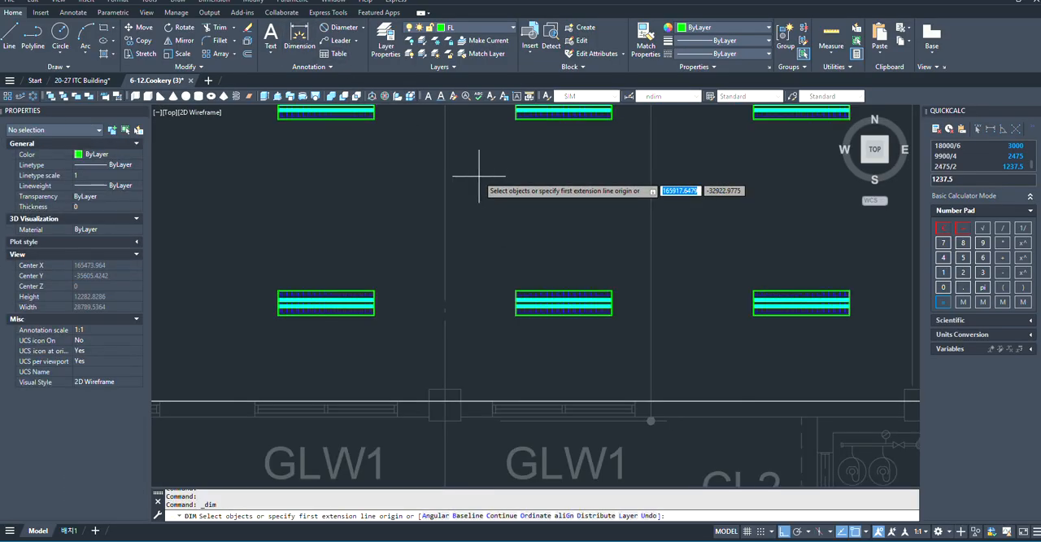
left_click(563, 303)
scroll(579, 295, "down", 2)
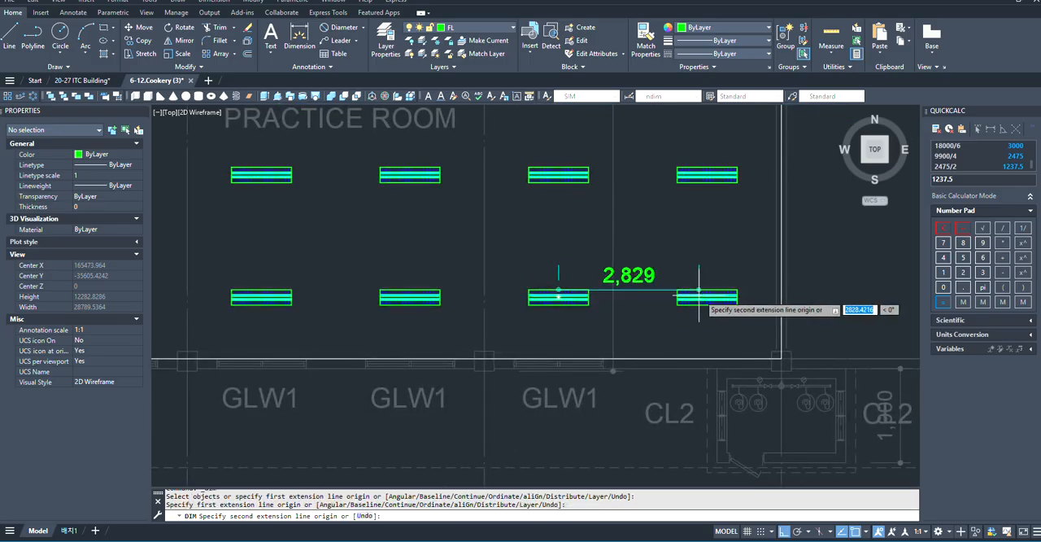
scroll(701, 294, "up", 2)
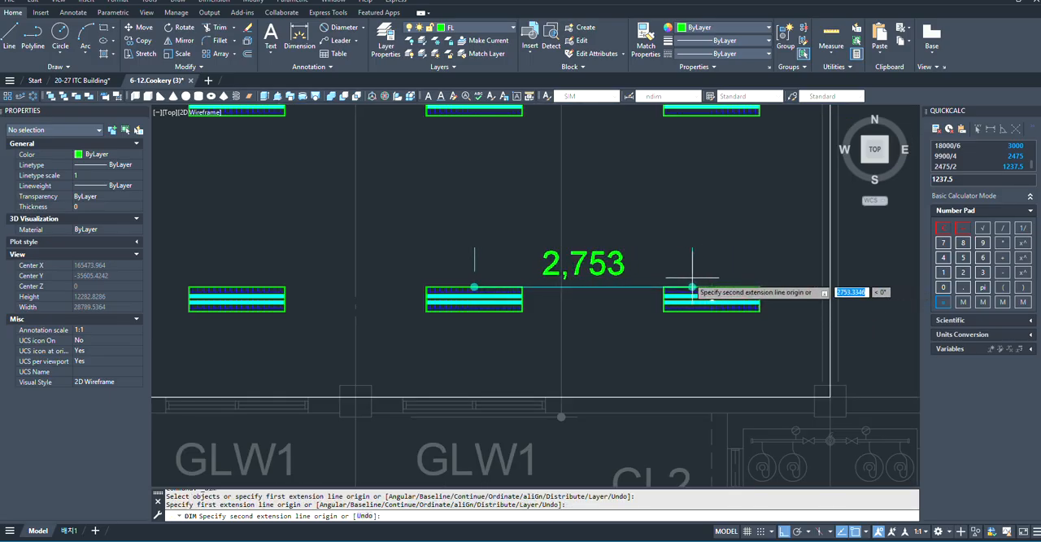
key("Escape")
- Erase the 1500 mm helper dimension above the room's upper-right corner
scroll(571, 333, "down", 5)
scroll(572, 333, "up", 5)
scroll(546, 279, "up", 4)
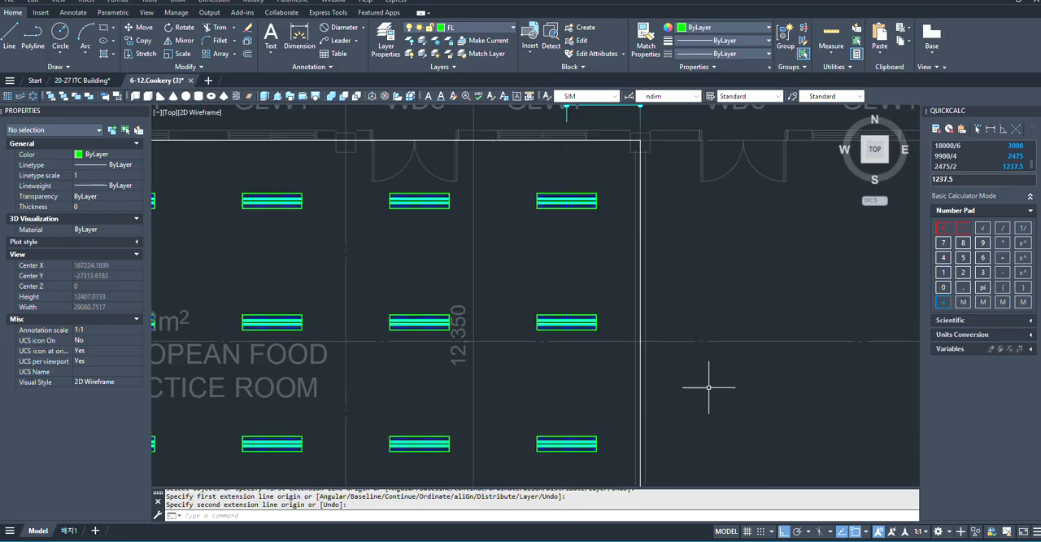
scroll(609, 301, "down", 4)
scroll(584, 177, "up", 4)
left_click(578, 181)
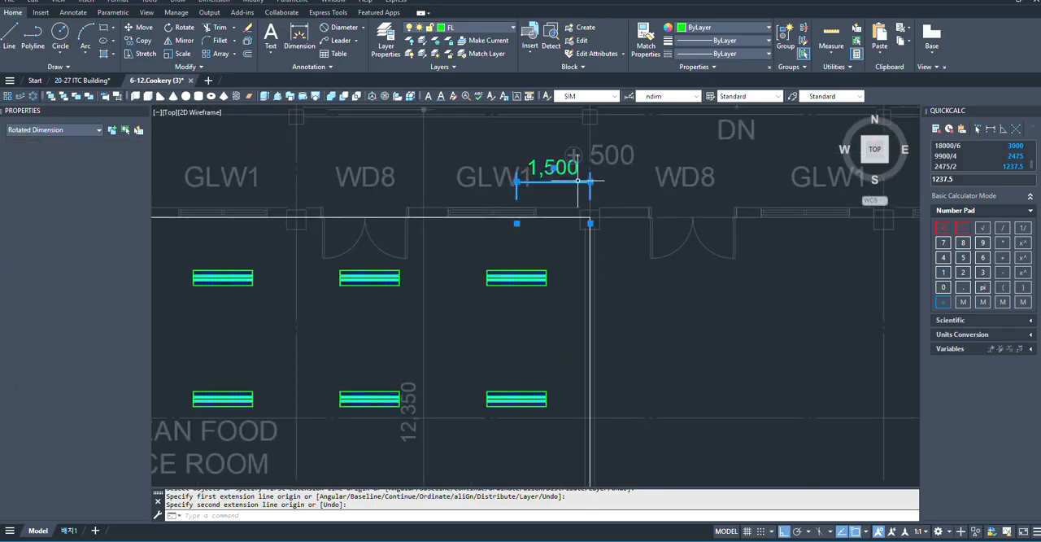
type("e")
key("Return")
- Examine the fixture array's distribution and spacing values within the European Food Practice Room and on the surrounding first floor plan
scroll(588, 337, "down", 6)
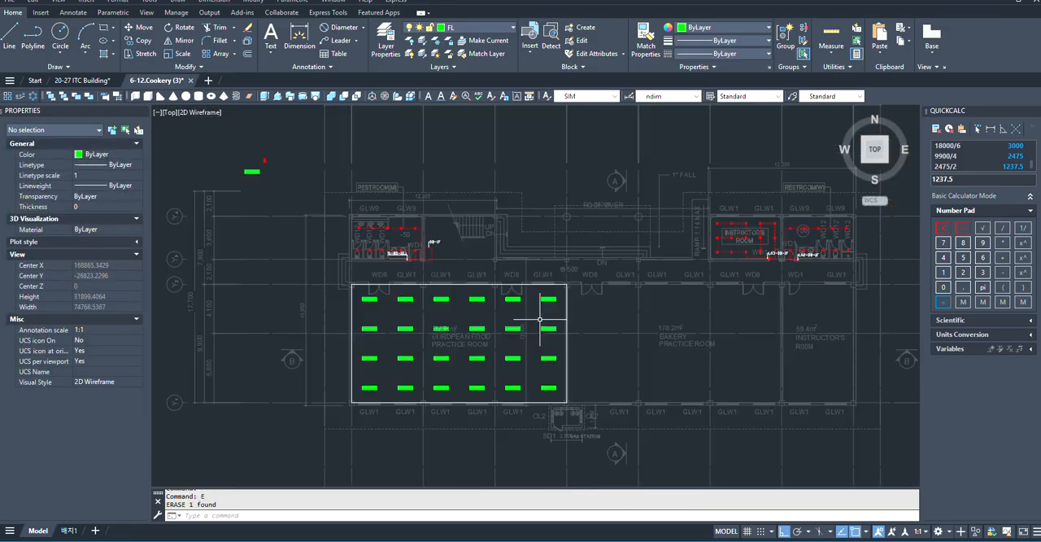
scroll(531, 347, "up", 2)
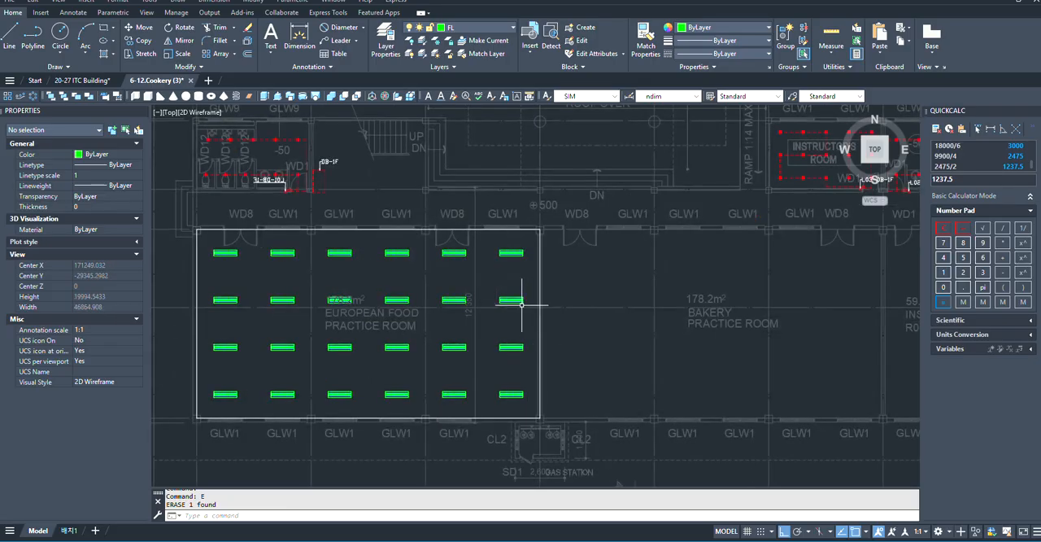
left_click(512, 299)
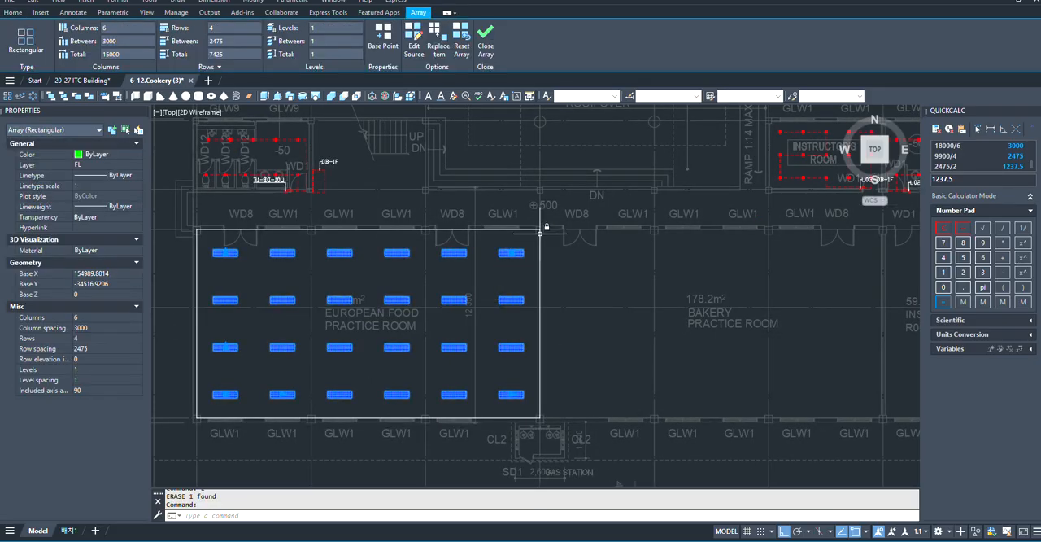
scroll(743, 309, "down", 4)
key("Escape")
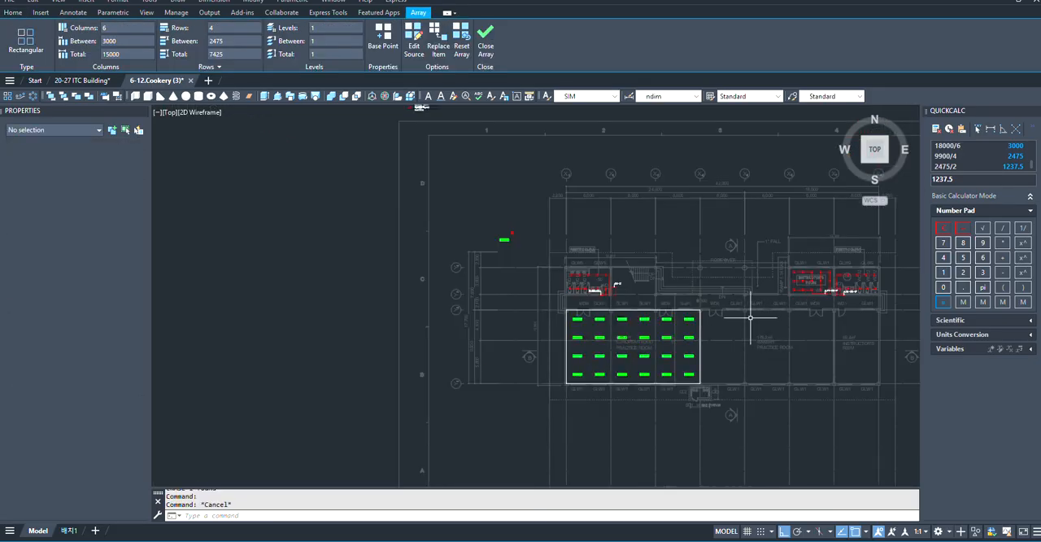
scroll(588, 294, "up", 4)
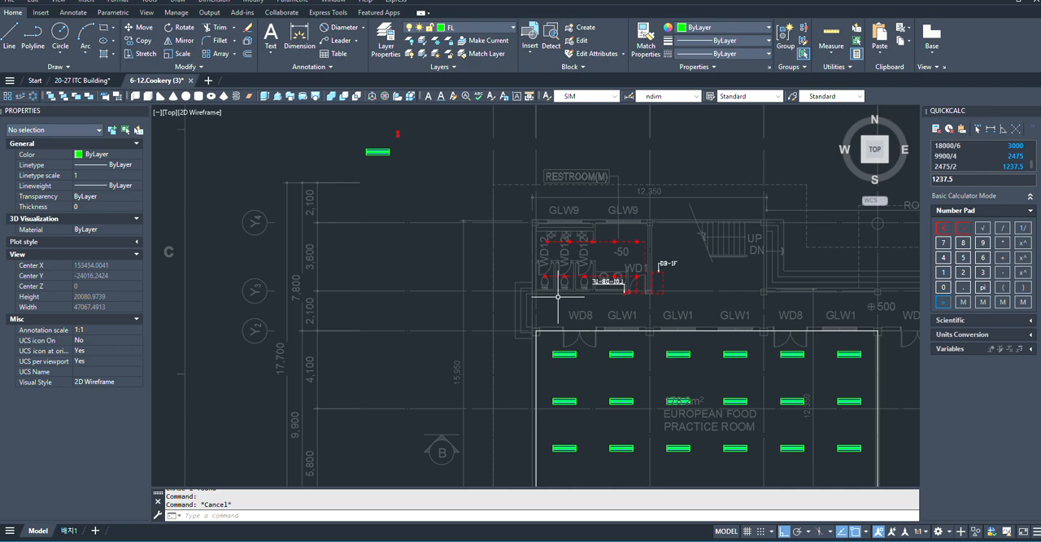
scroll(538, 327, "down", 4)
scroll(676, 360, "up", 4)
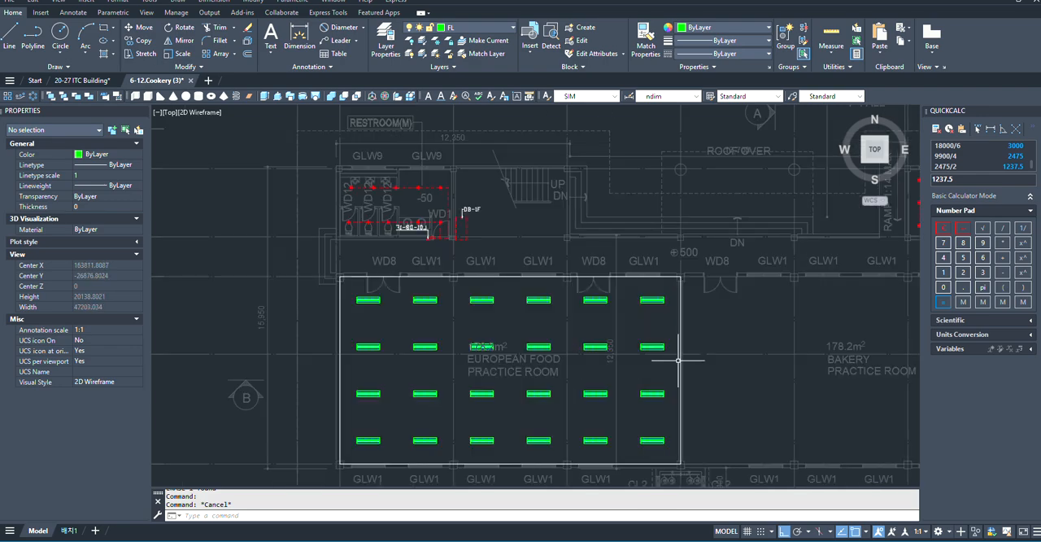
scroll(383, 291, "up", 4)
scroll(430, 290, "down", 2)
scroll(558, 272, "up", 1)
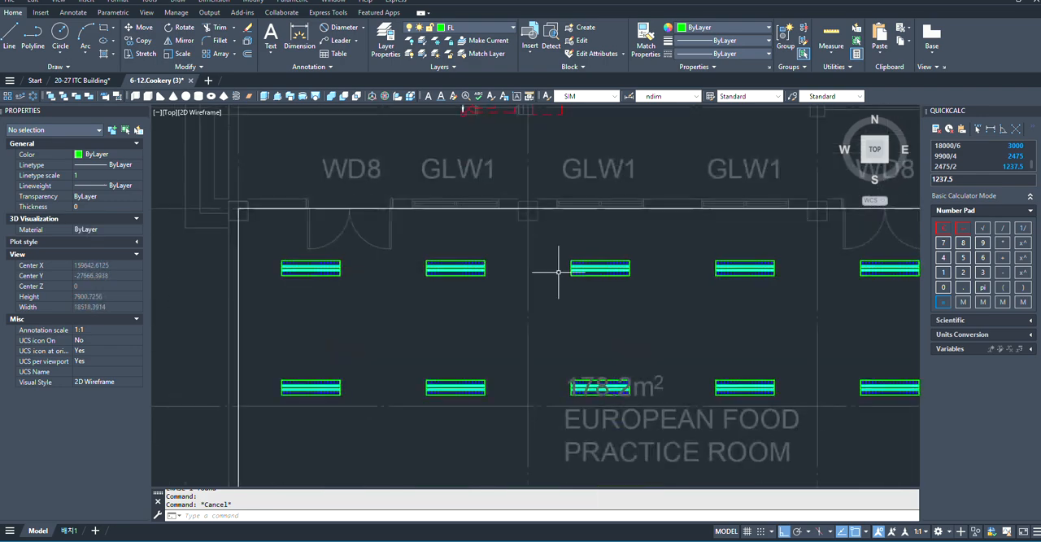
scroll(404, 232, "up", 2)
scroll(329, 234, "down", 6)
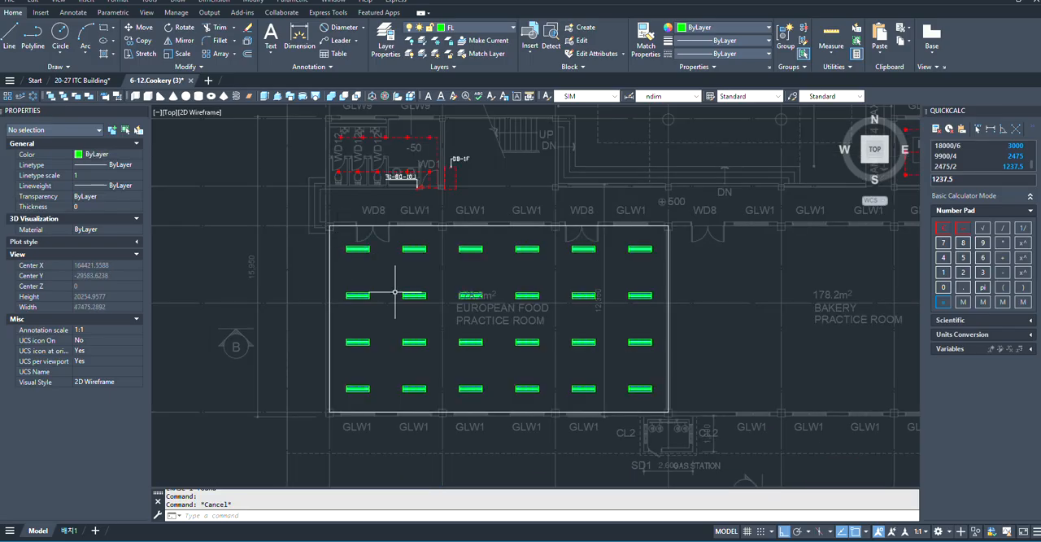
scroll(394, 291, "up", 4)
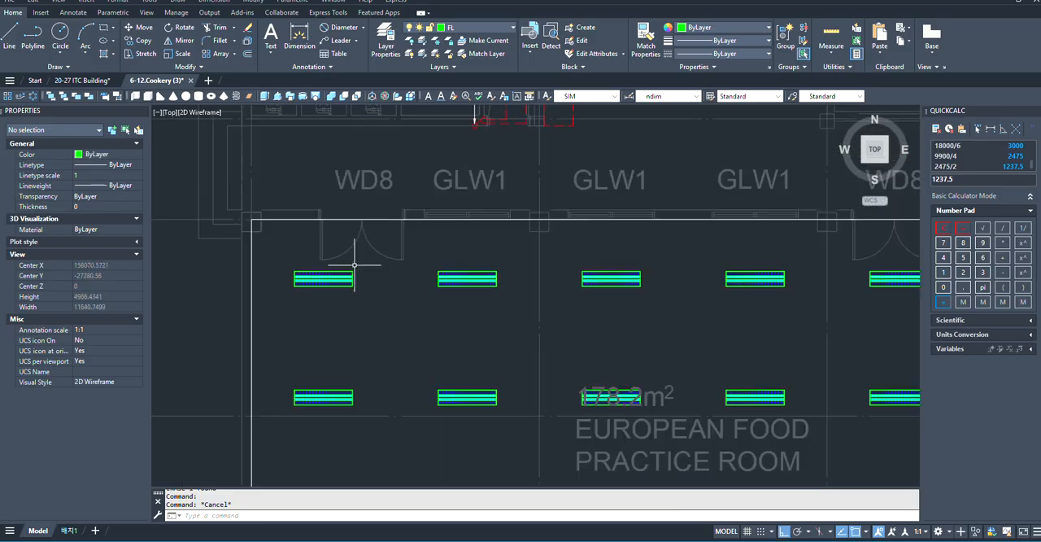
scroll(328, 259, "down", 4)
scroll(330, 264, "up", 2)
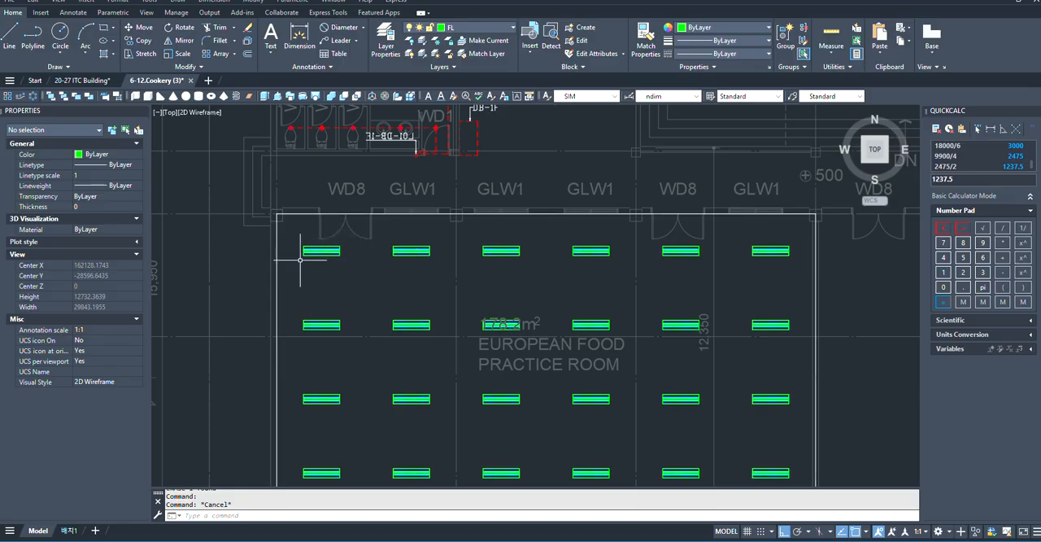
scroll(291, 251, "down", 2)
scroll(345, 245, "up", 2)
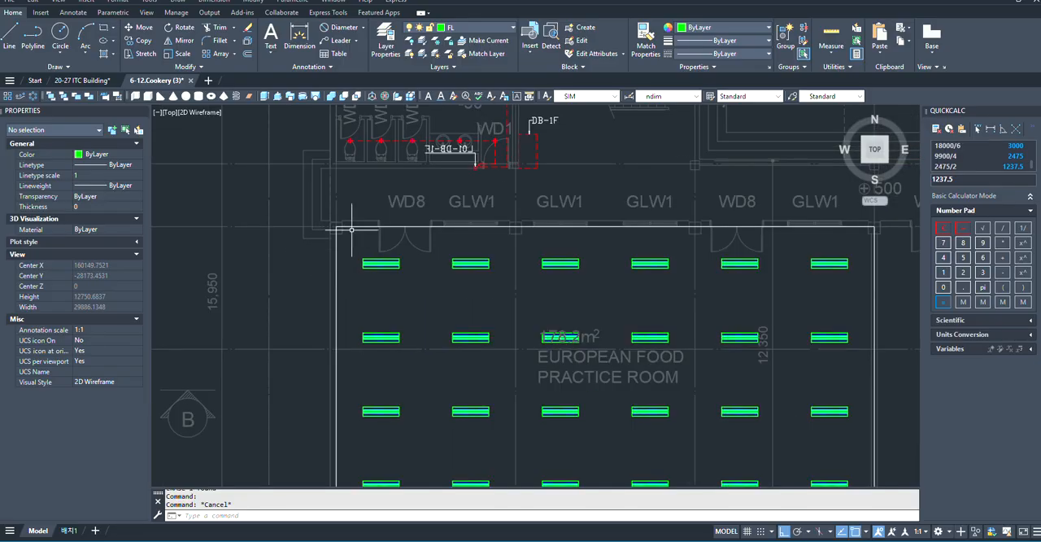
scroll(351, 229, "down", 2)
scroll(350, 233, "up", 2)
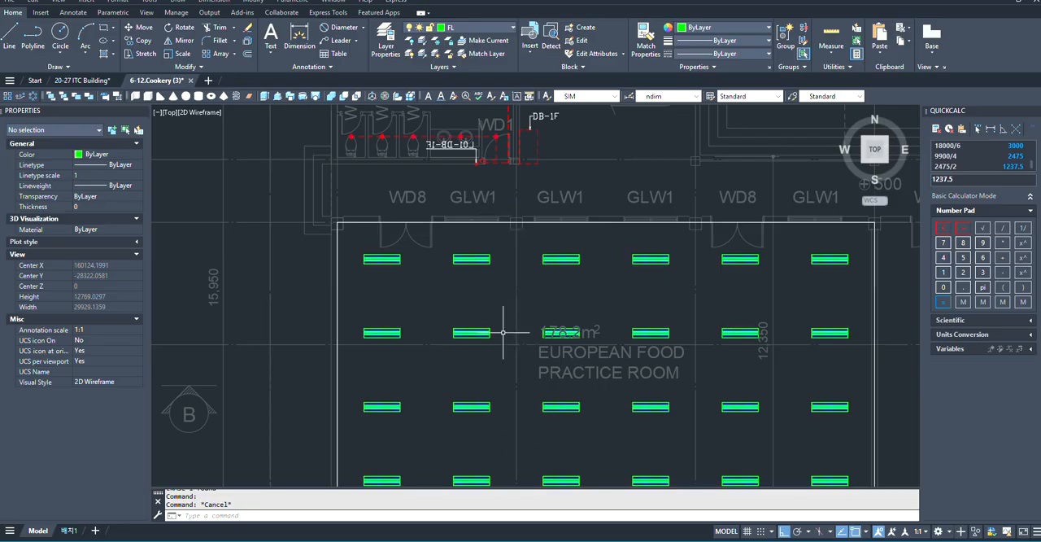
scroll(499, 239, "down", 2)
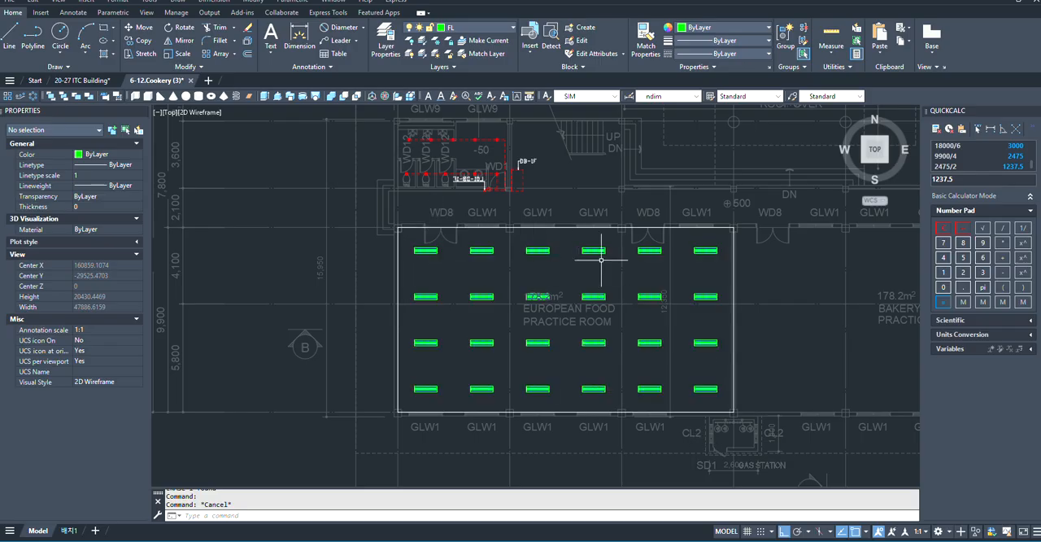
scroll(600, 259, "down", 3)
scroll(606, 272, "up", 3)
scroll(623, 279, "down", 3)
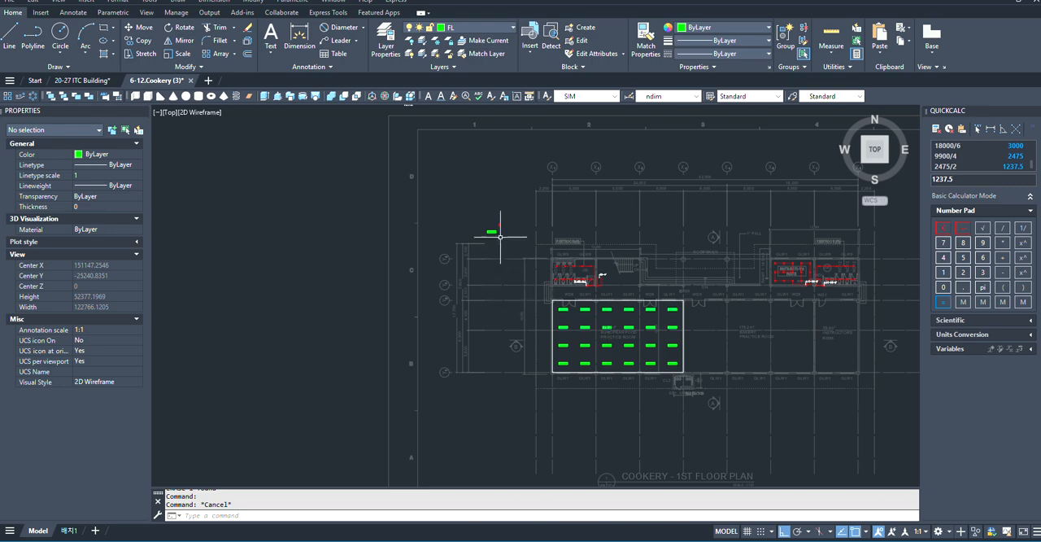
- Copy the 2 gang 1 way switch symbol from the legend onto the upper wall line beside the European Food Practice Room's left WD8 door
scroll(500, 236, "up", 4)
scroll(483, 204, "down", 5)
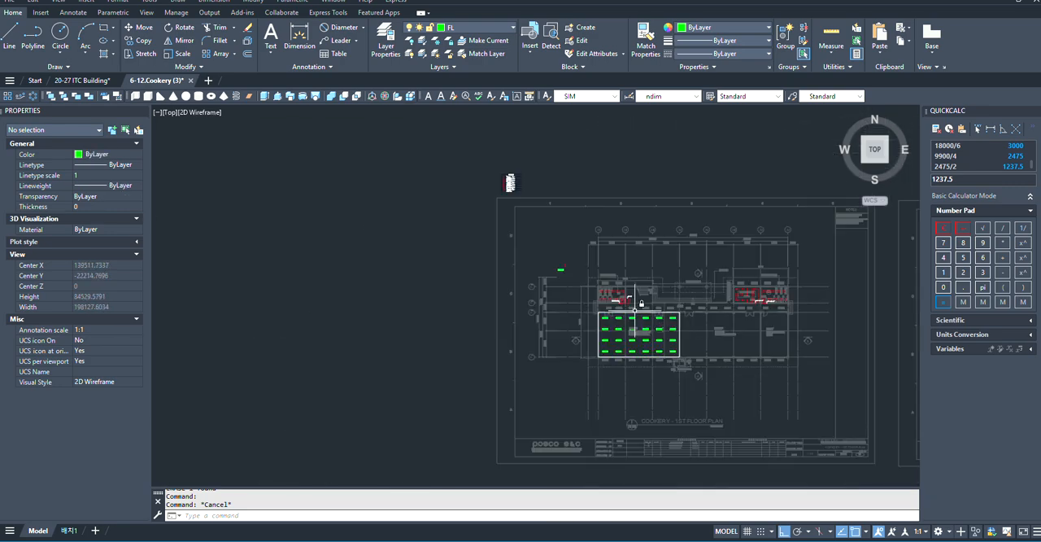
scroll(495, 203, "up", 3)
scroll(507, 230, "down", 2)
scroll(507, 216, "up", 3)
scroll(497, 243, "down", 1)
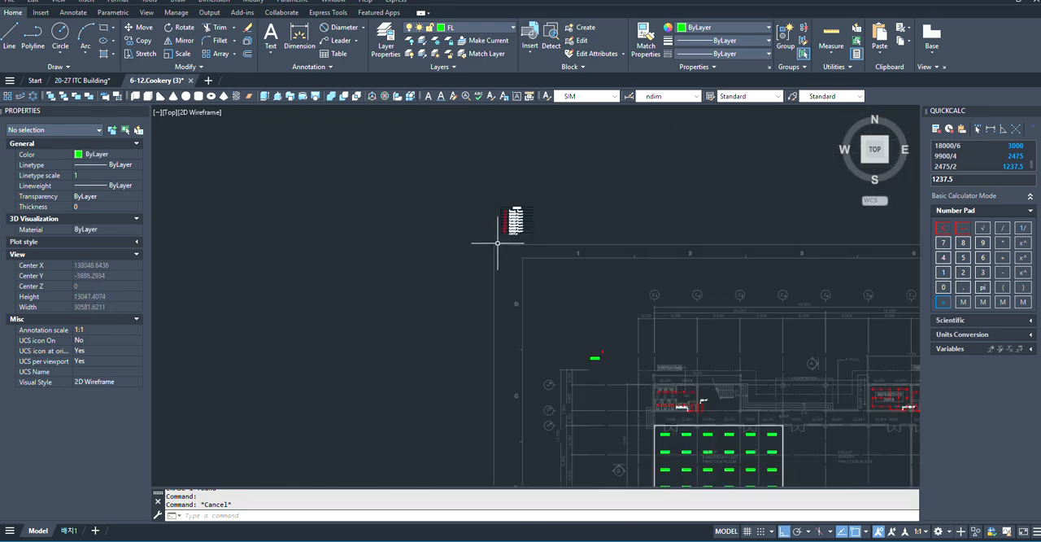
scroll(500, 285, "up", 6)
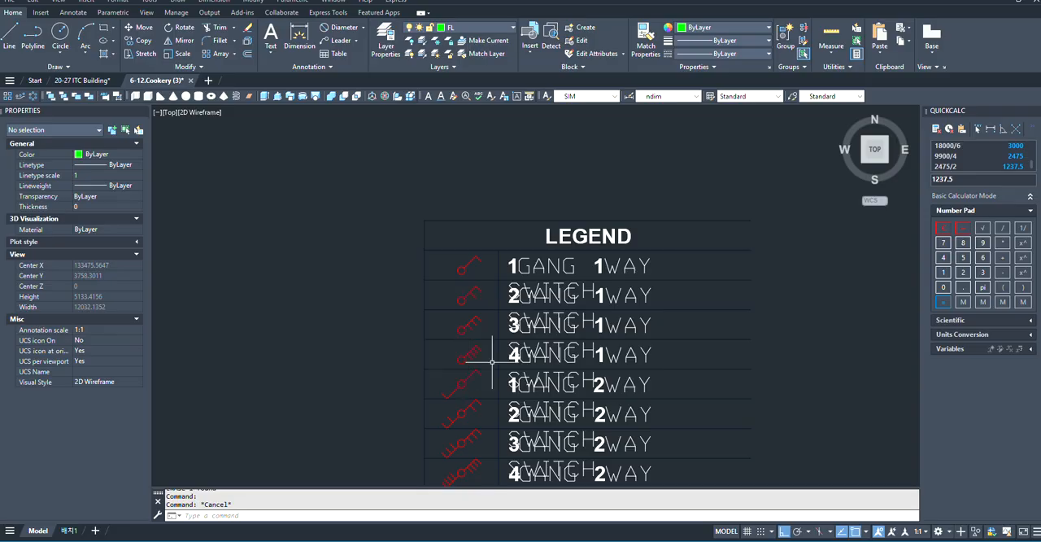
left_click(462, 299)
scroll(461, 297, "up", 4)
type("c")
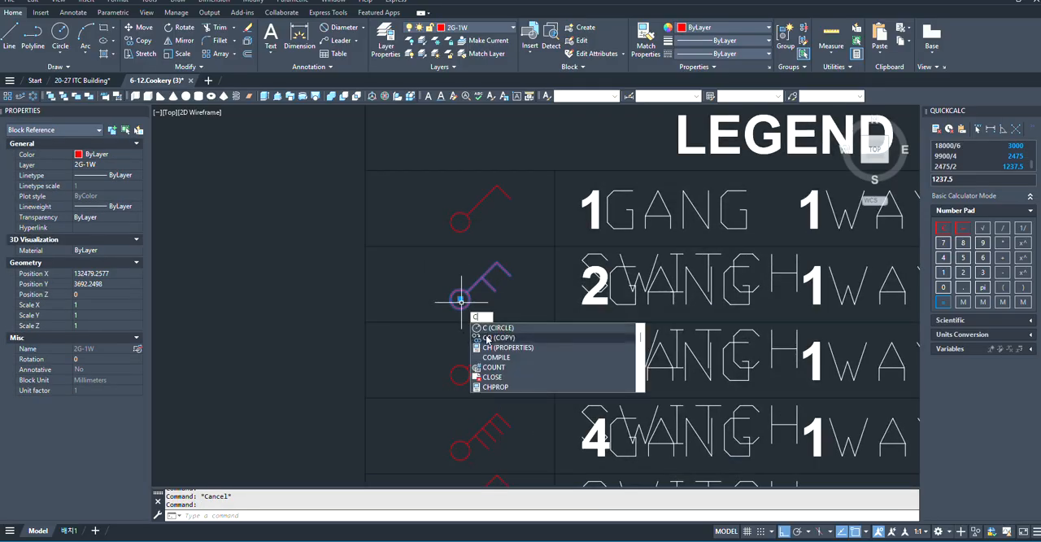
left_click(486, 337)
scroll(460, 302, "up", 2)
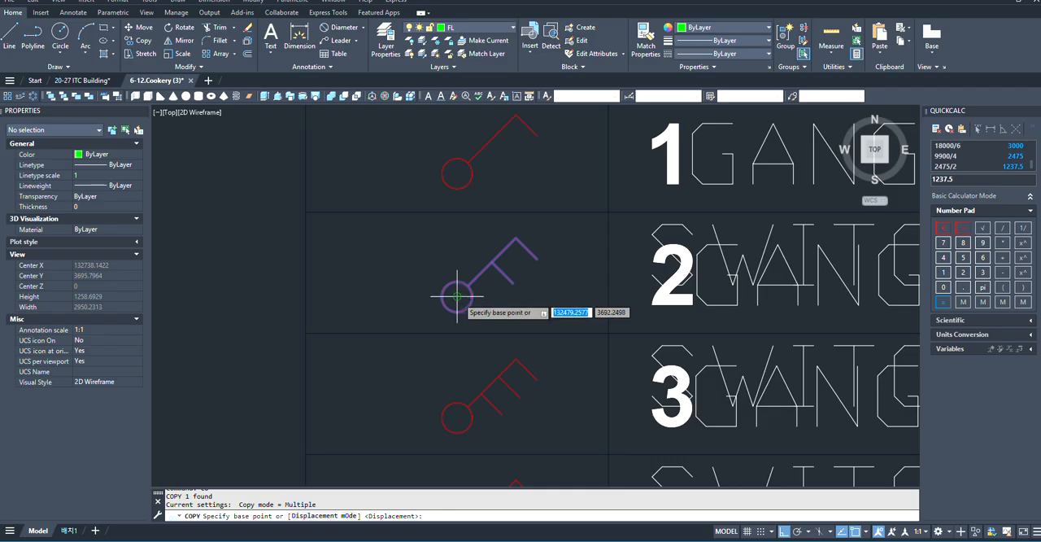
left_click(457, 296)
scroll(472, 228, "down", 8)
scroll(553, 348, "up", 3)
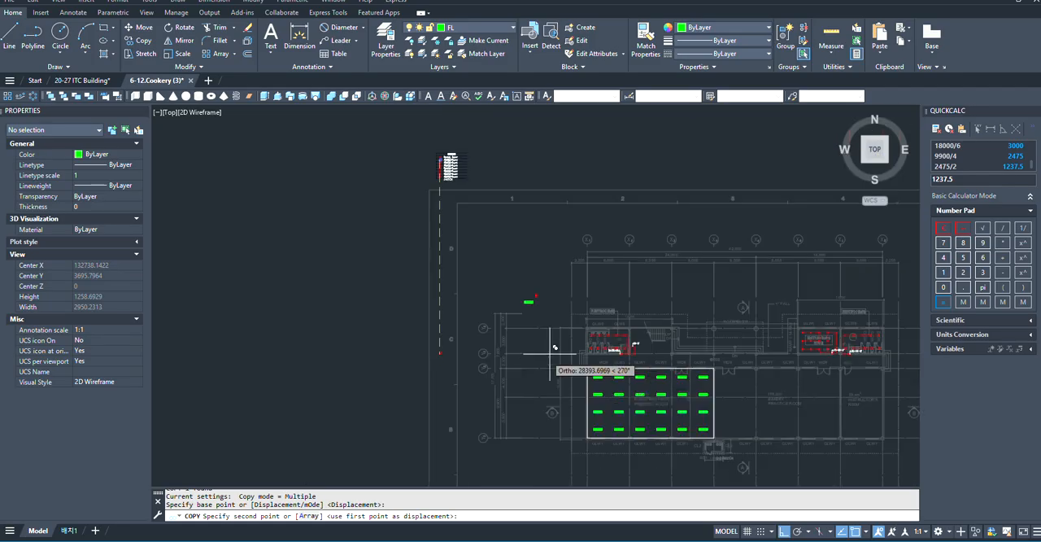
scroll(585, 383, "up", 6)
scroll(550, 395, "up", 3)
scroll(618, 415, "down", 2)
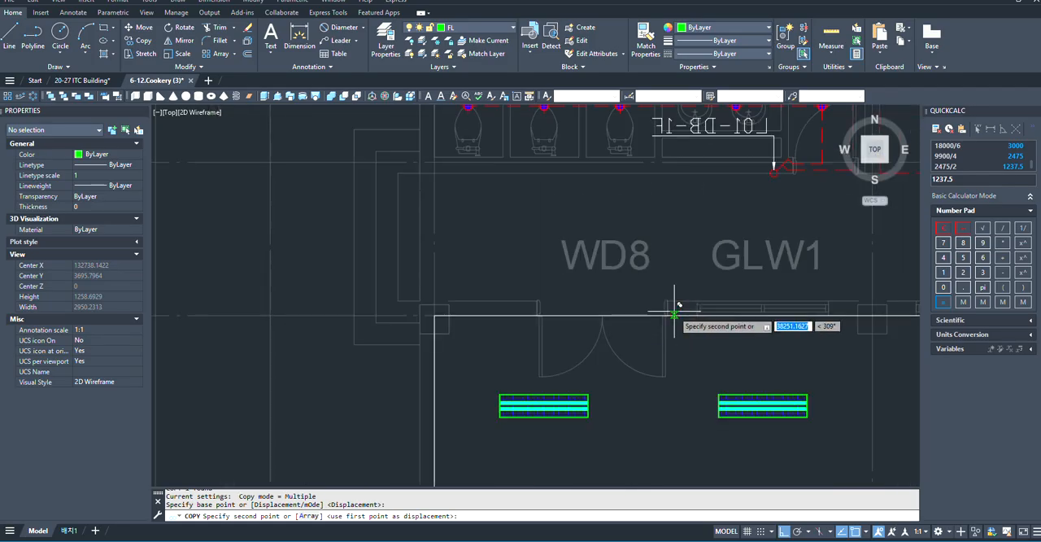
scroll(518, 313, "up", 3)
left_click(517, 329)
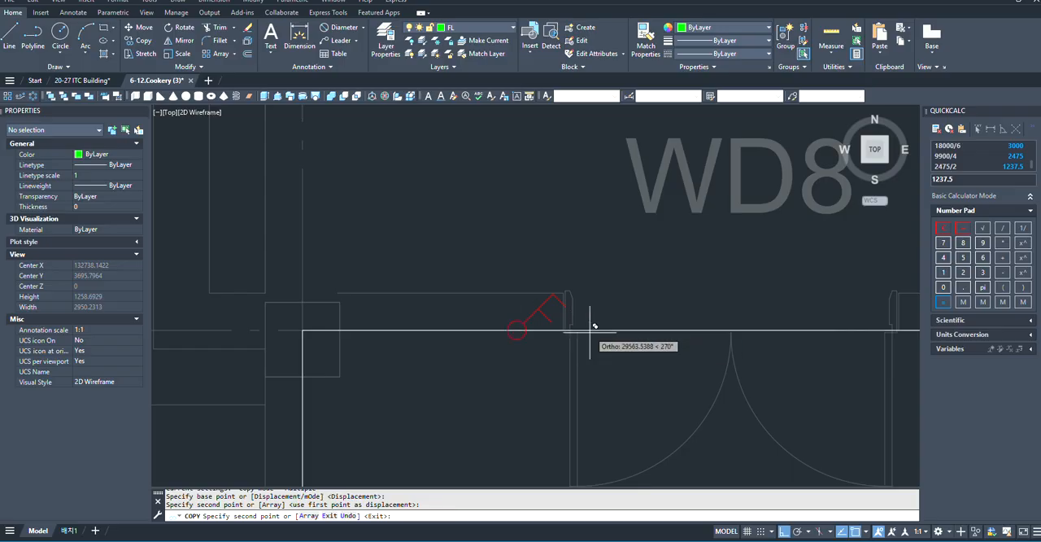
key("Escape")
- Rotate the 2 gang 1 way switch symbol to 270° about its circle so it points into the European Food Practice Room
left_click(517, 328)
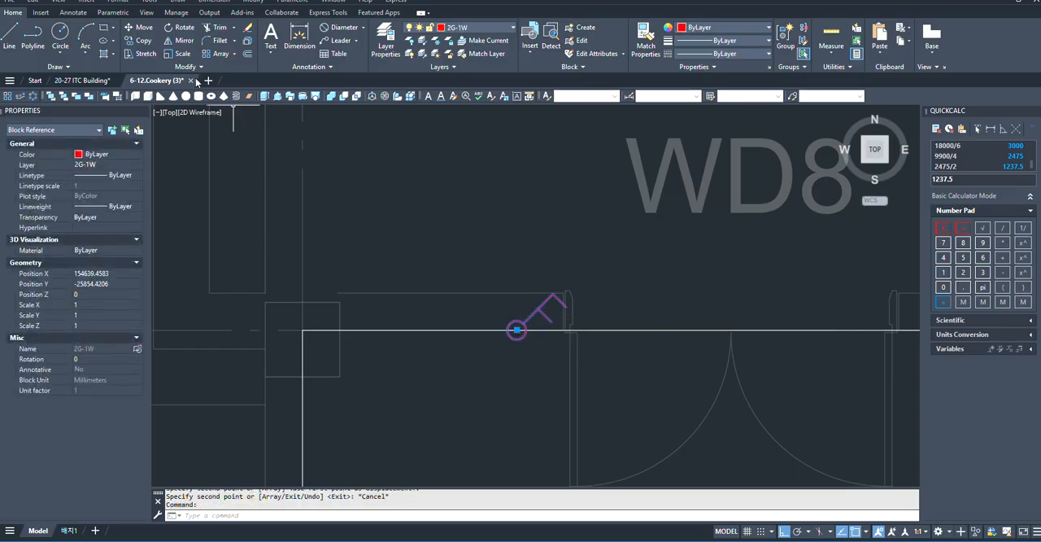
left_click(183, 28)
left_click(517, 329)
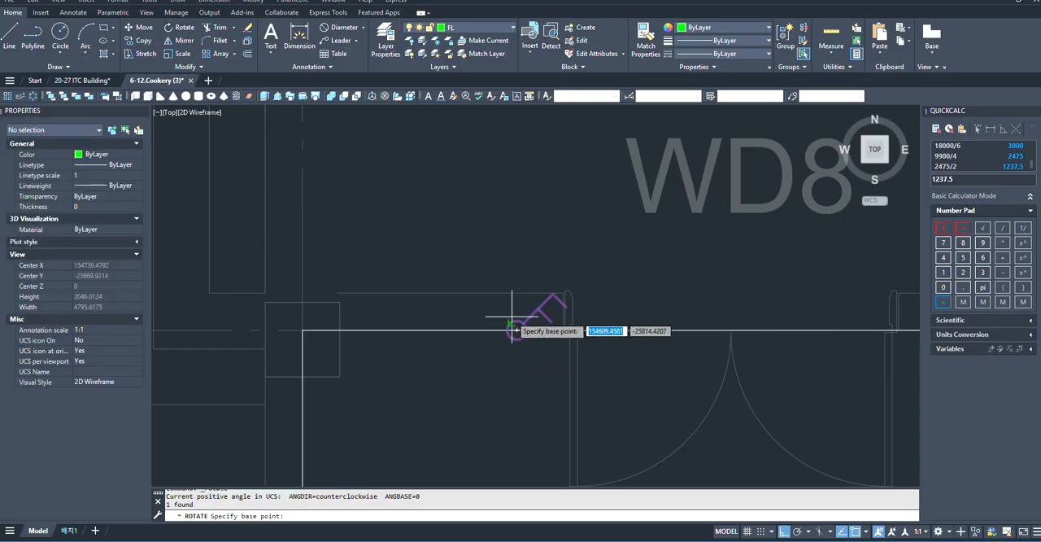
left_click(504, 387)
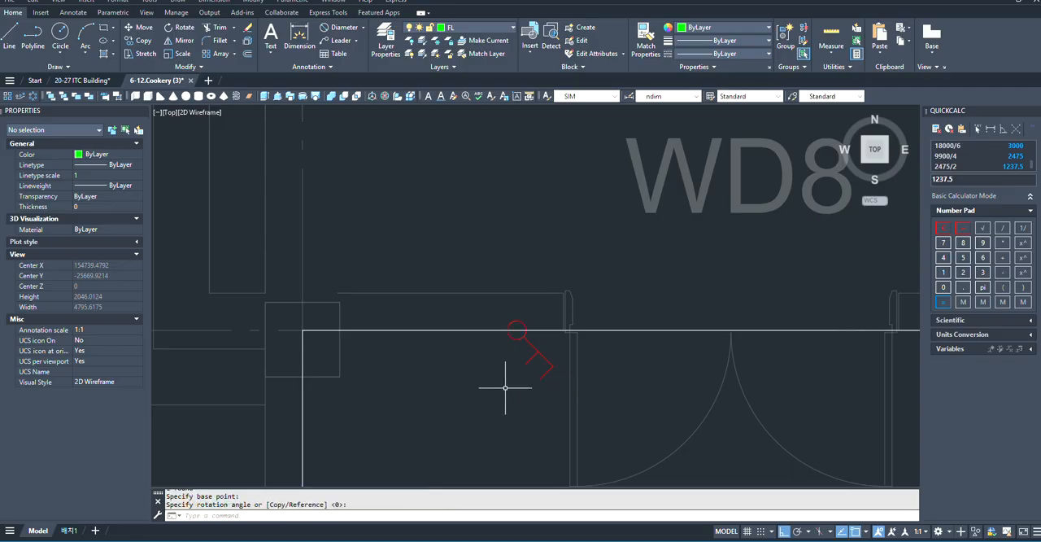
- Copy the rotated 2 gang 1 way switch twice along the upper wall line, away from the left WD8 door
left_click(543, 358)
type("c")
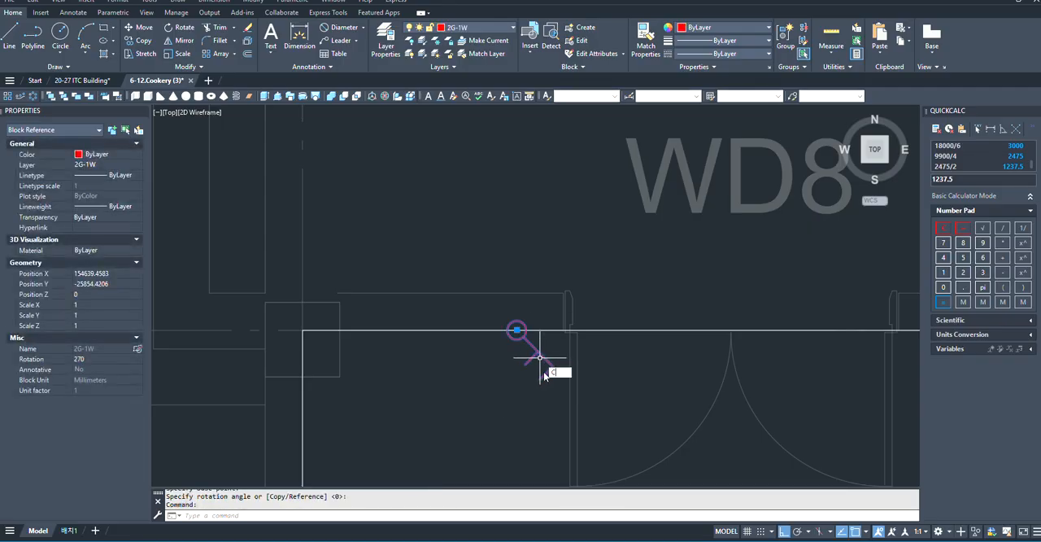
left_click(567, 391)
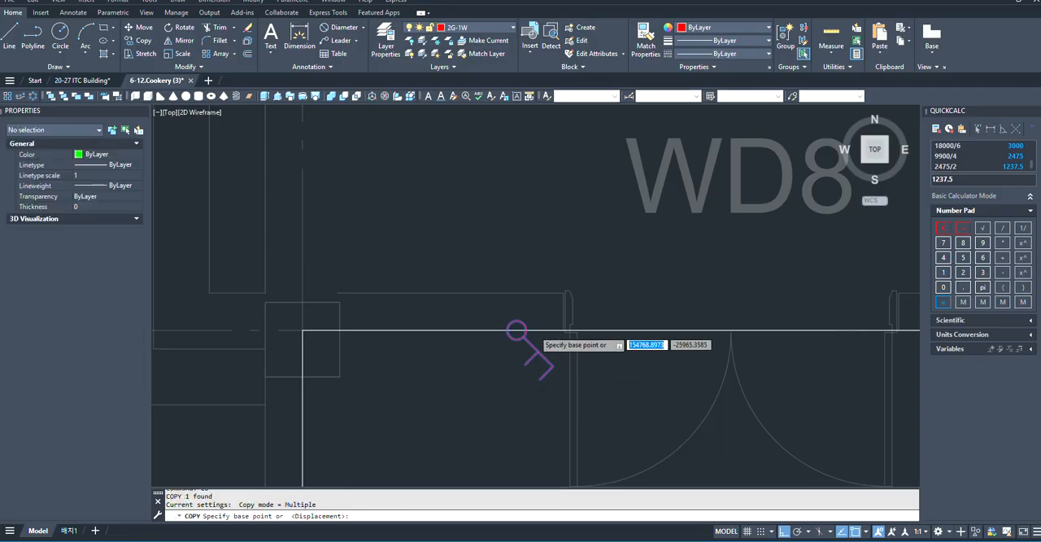
scroll(521, 330, "up", 2)
left_click(505, 330)
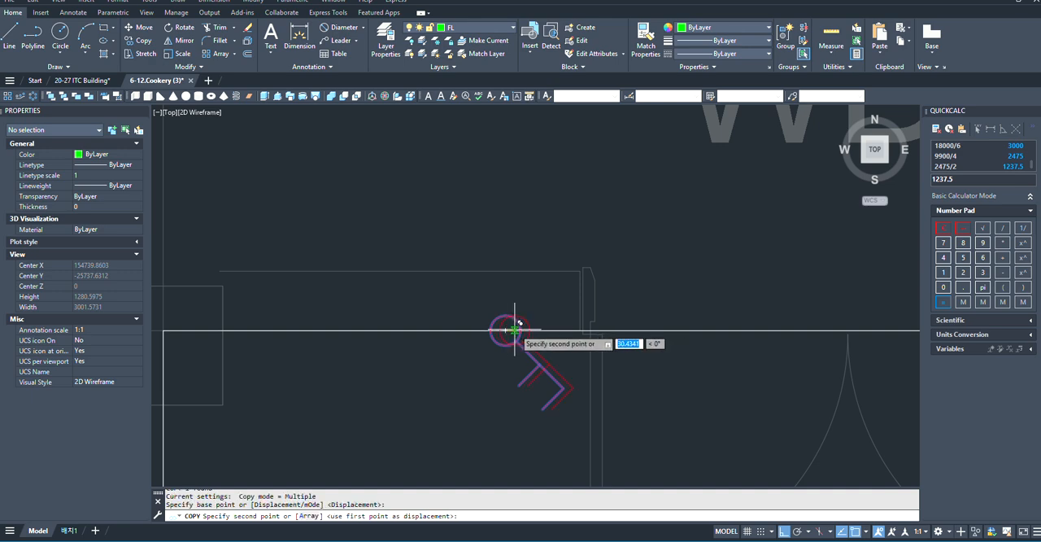
scroll(508, 327, "down", 2)
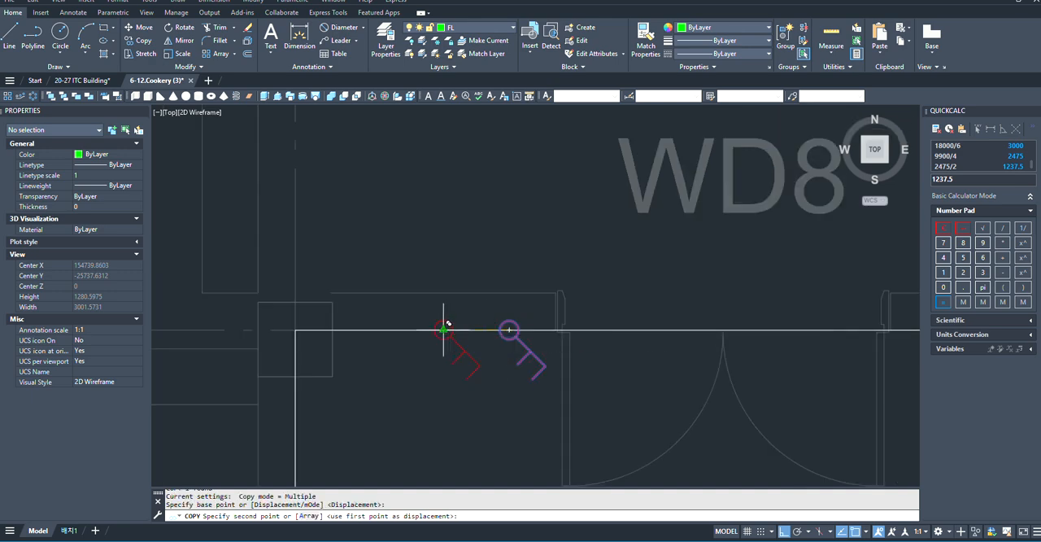
left_click(444, 328)
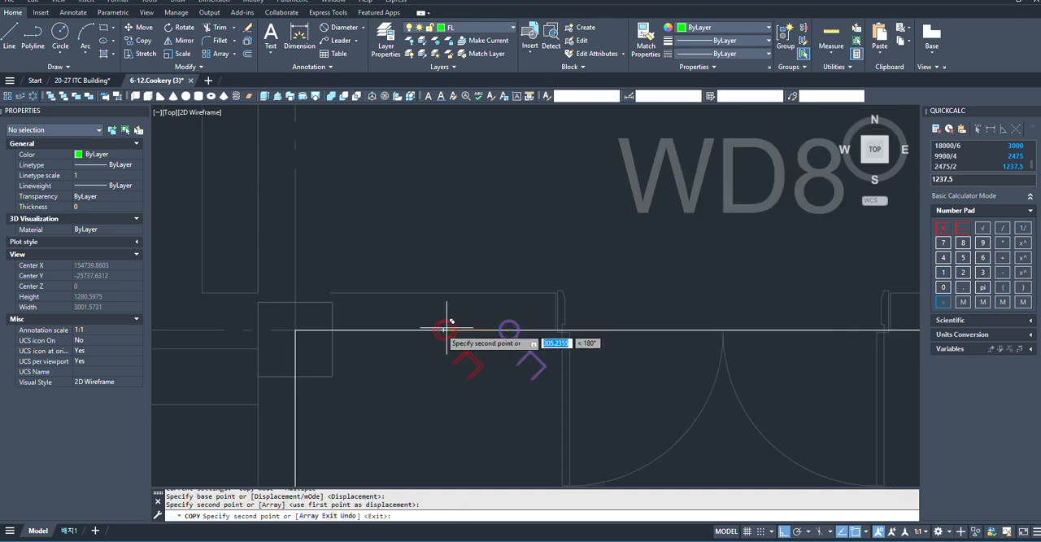
left_click(380, 327)
key("Escape")
- Examine the three switches by the left WD8 door against the fixture rows of the European Food Practice Room
scroll(494, 302, "down", 3)
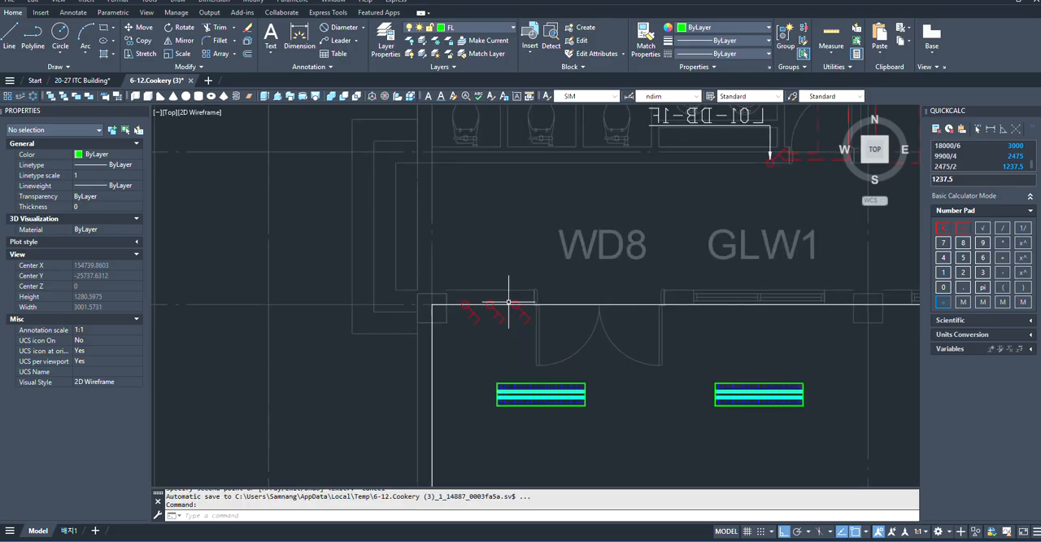
scroll(515, 274, "down", 4)
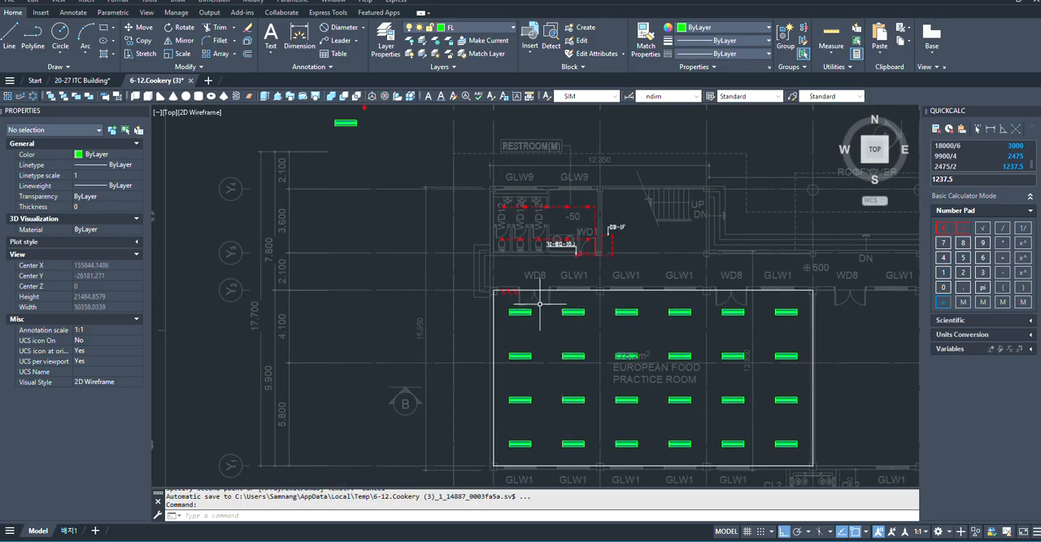
scroll(539, 303, "up", 5)
scroll(471, 319, "down", 4)
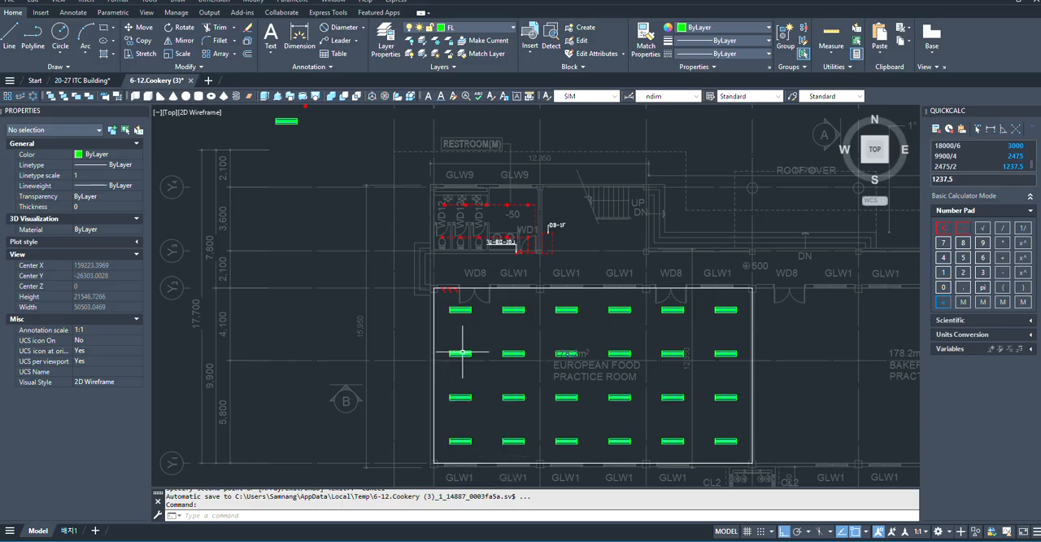
scroll(461, 353, "up", 6)
scroll(377, 275, "down", 3)
scroll(403, 253, "up", 4)
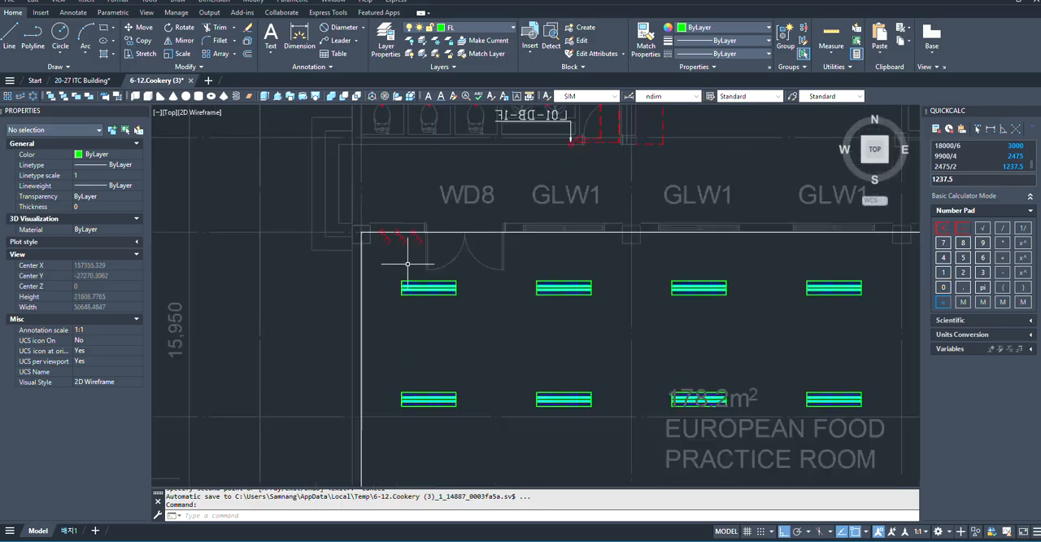
scroll(337, 212, "down", 4)
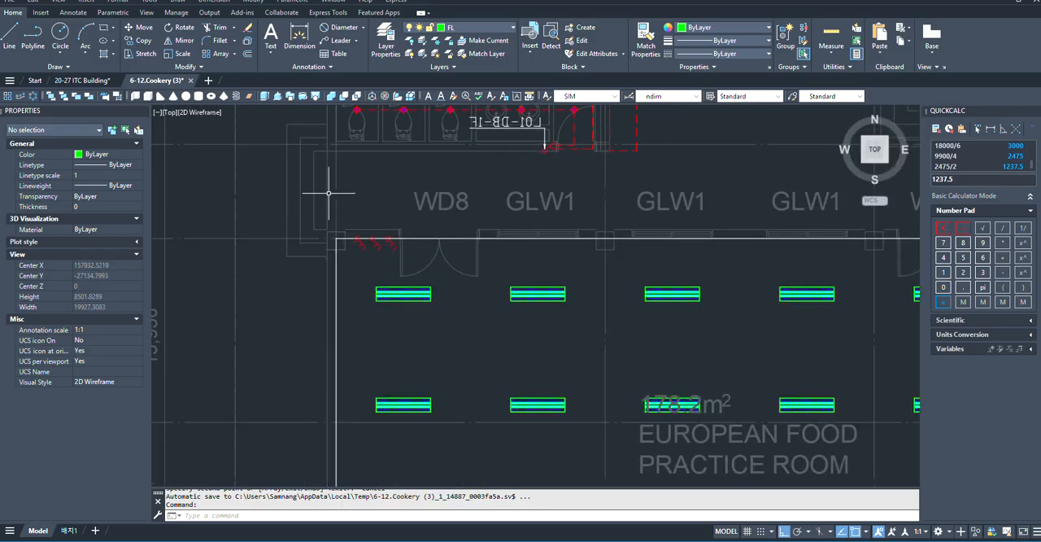
left_click(325, 190)
left_click(406, 267)
scroll(407, 230, "up", 6)
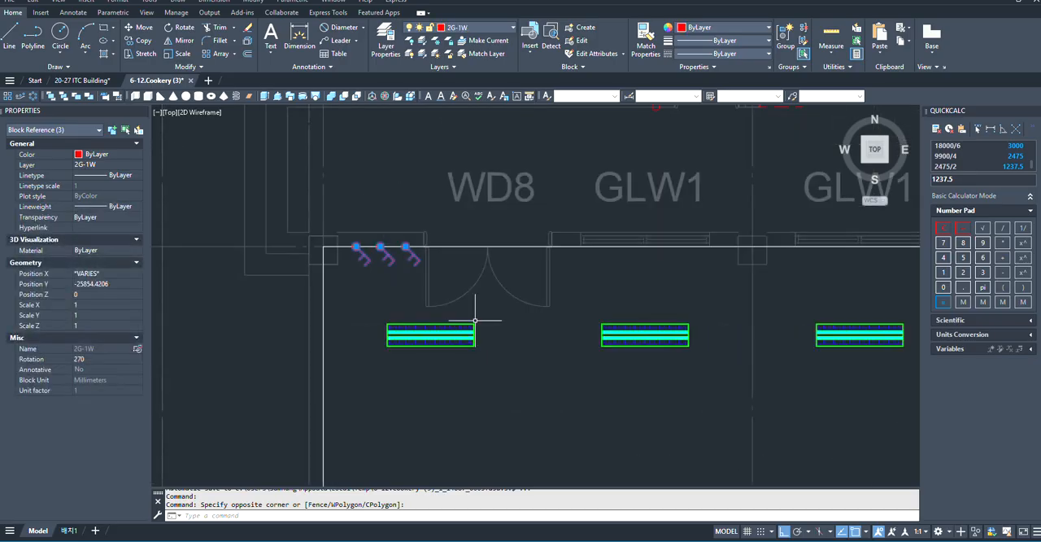
left_click(185, 41)
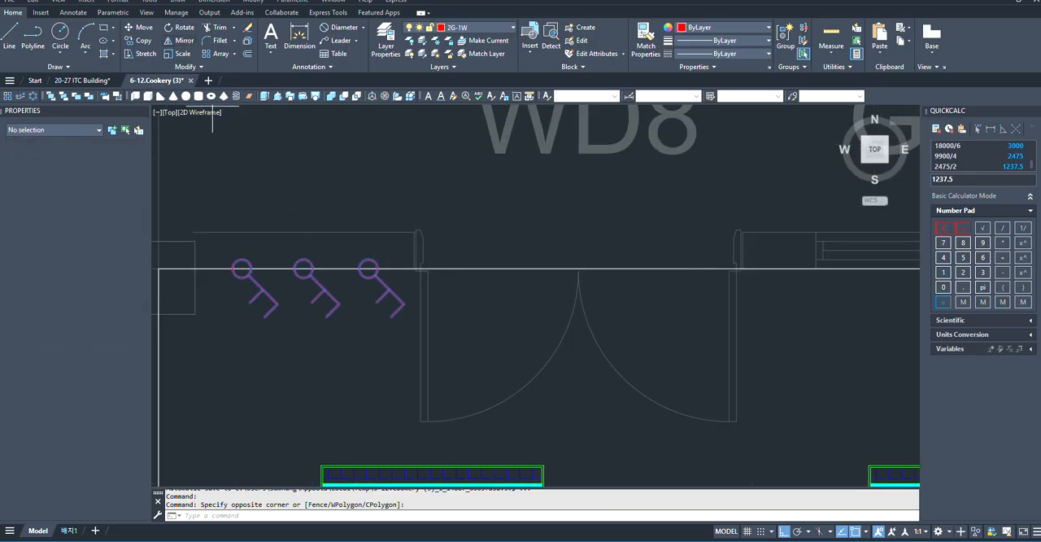
middle_click_drag(461, 351, 515, 379)
left_click(423, 296)
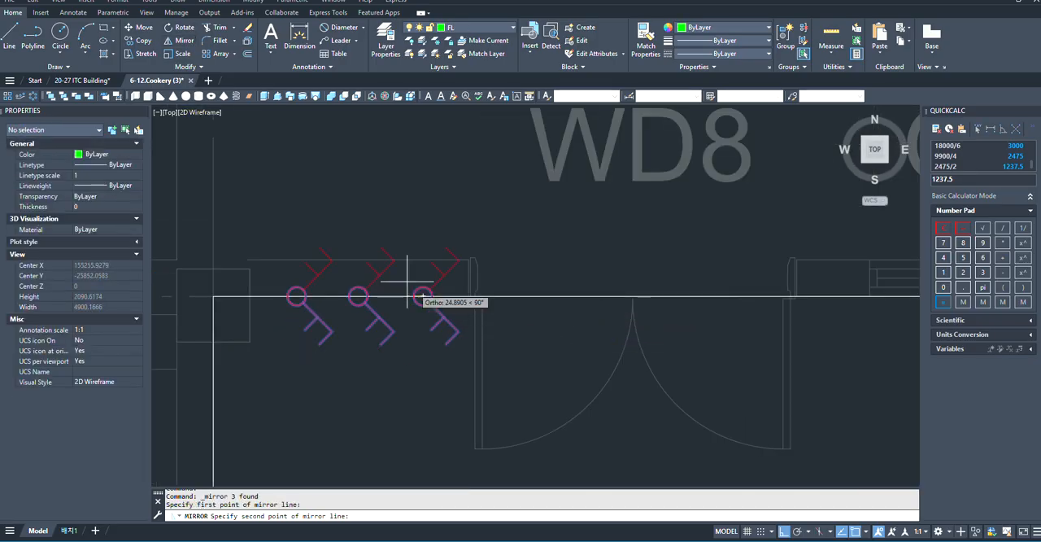
key("Escape")
scroll(501, 300, "down", 4)
left_click(352, 252)
key("Escape")
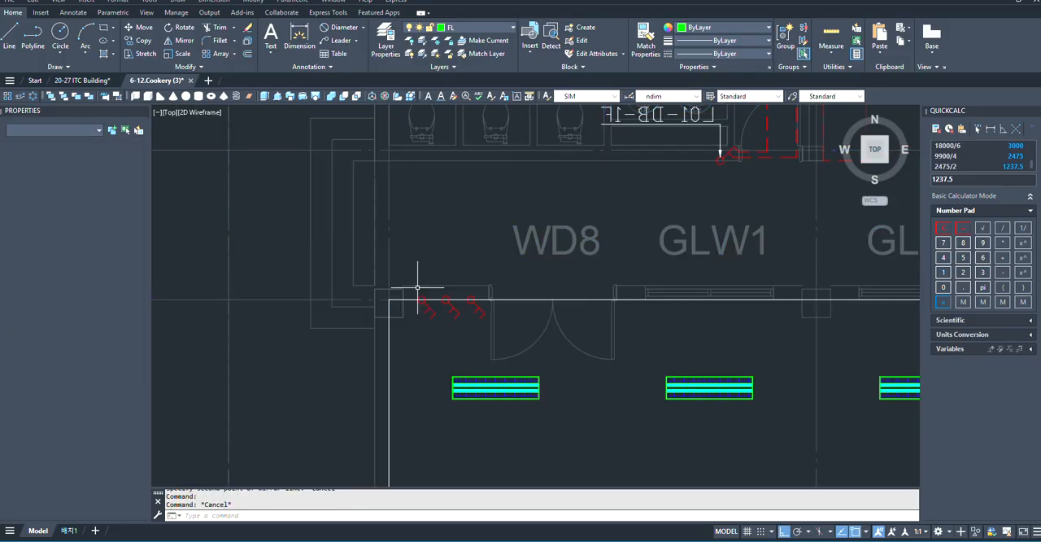
- Erase the three 2 gang 1 way switches beside the left WD8 door
scroll(431, 293, "up", 2)
left_click(380, 252)
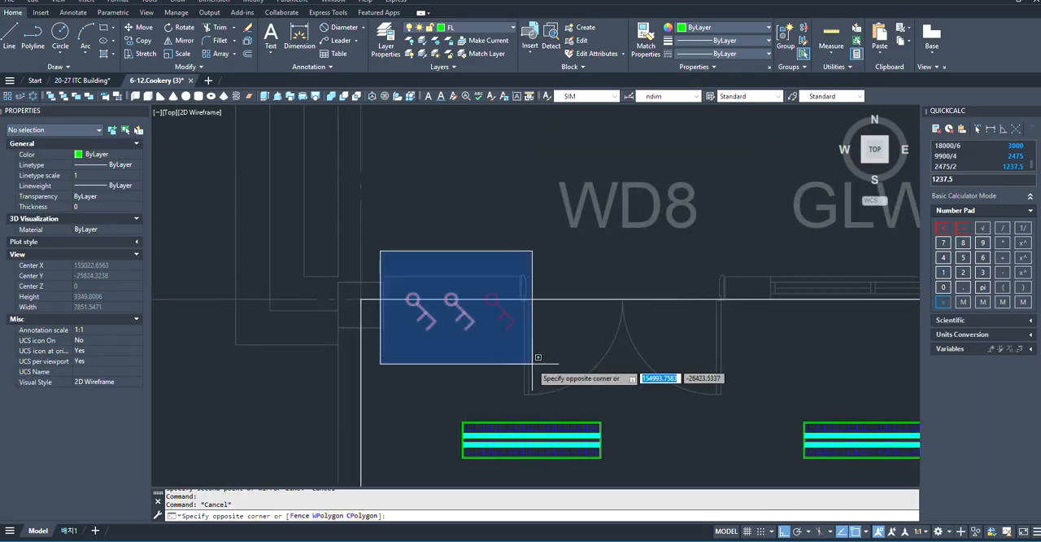
left_click(538, 357)
type("E")
key("Return")
- Copy the 2 gang 2 way switch symbol from the legend onto the upper wall line beside the European Food Practice Room's left WD8 door
scroll(564, 325, "down", 3)
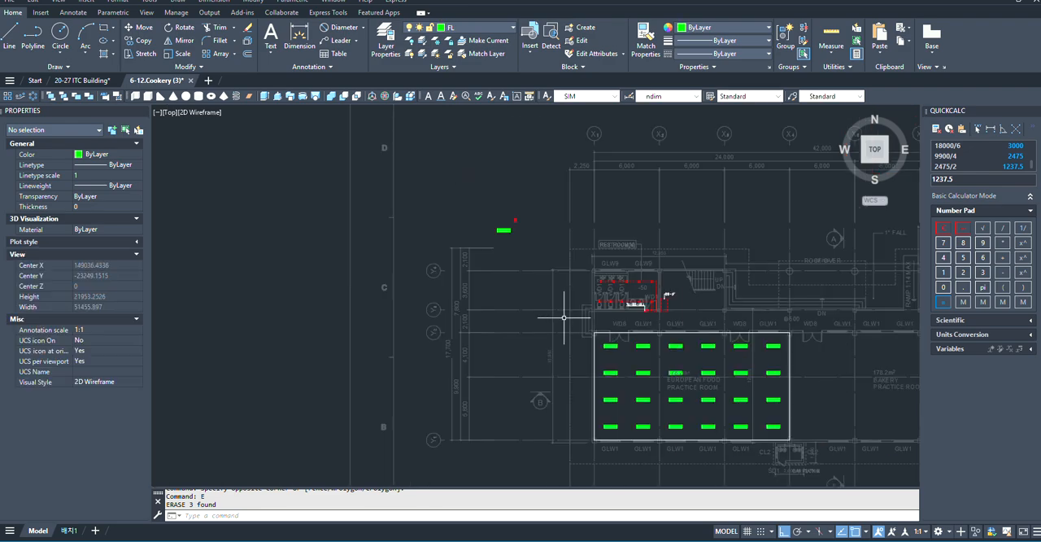
scroll(564, 317, "up", 2)
scroll(271, 128, "up", 4)
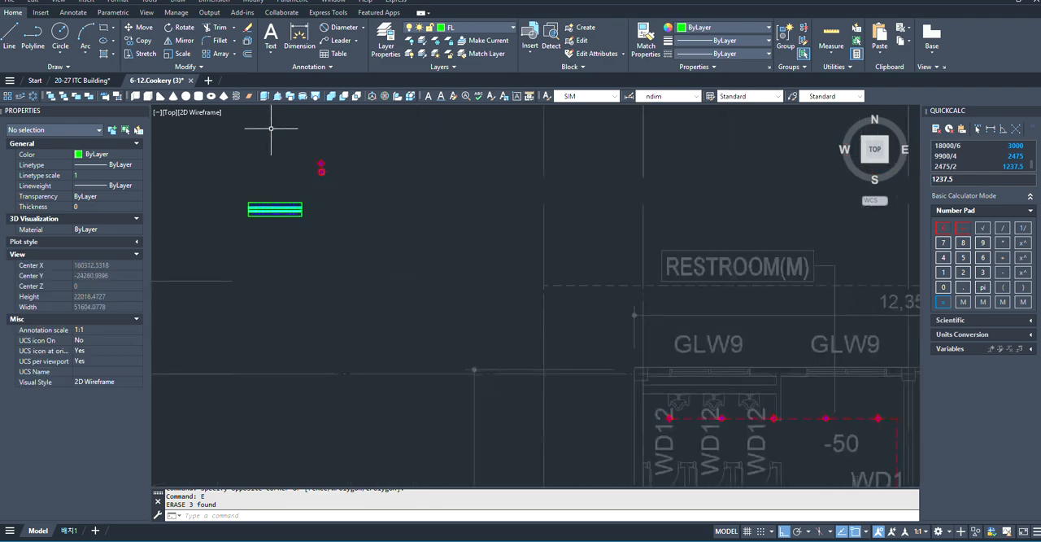
scroll(548, 310, "down", 3)
scroll(541, 184, "down", 3)
scroll(608, 259, "down", 1)
scroll(608, 259, "up", 3)
scroll(594, 248, "up", 1)
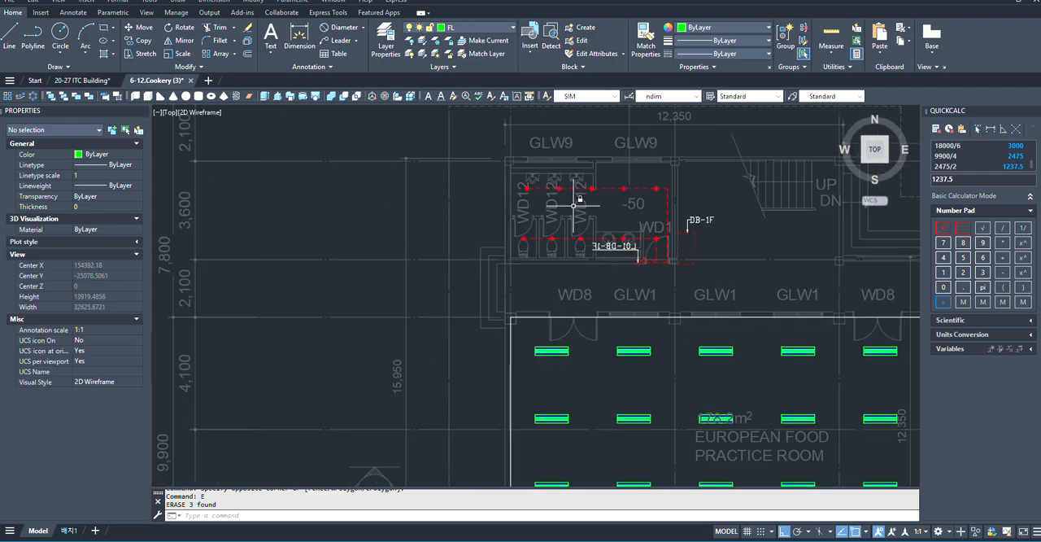
scroll(477, 181, "down", 3)
scroll(527, 239, "down", 3)
scroll(523, 250, "up", 10)
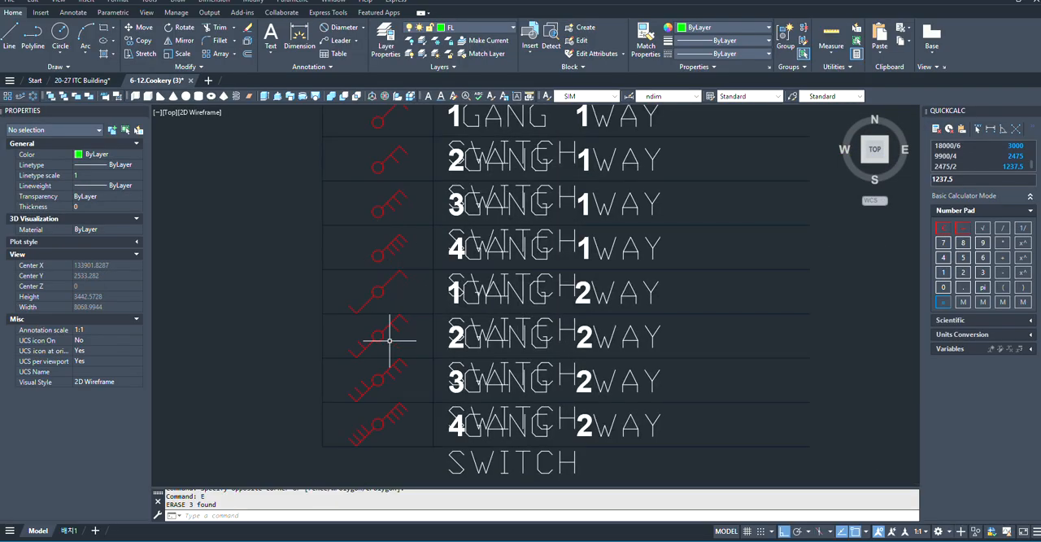
left_click(390, 340)
left_click(372, 343)
type("c")
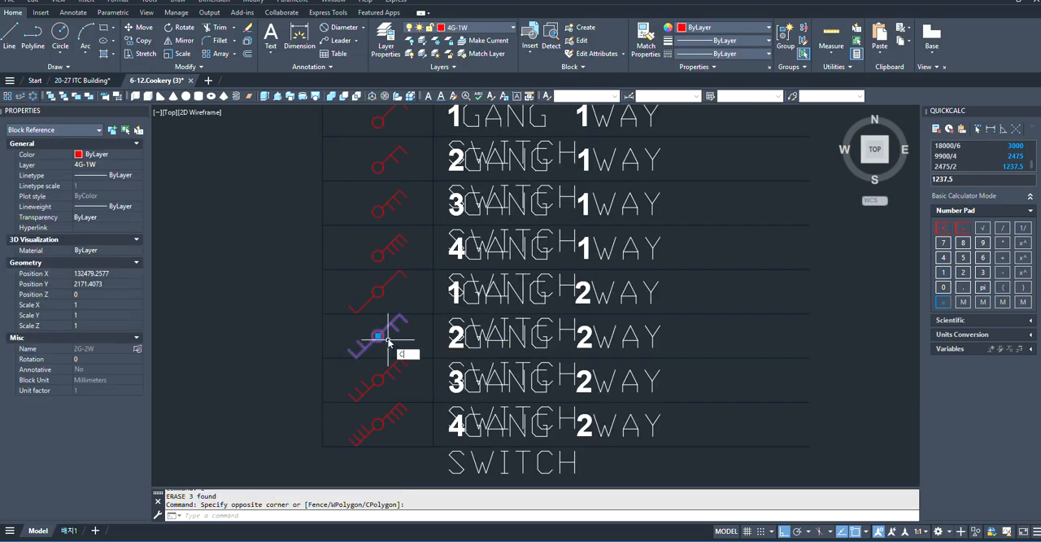
type("o")
key("space")
scroll(379, 331, "up", 2)
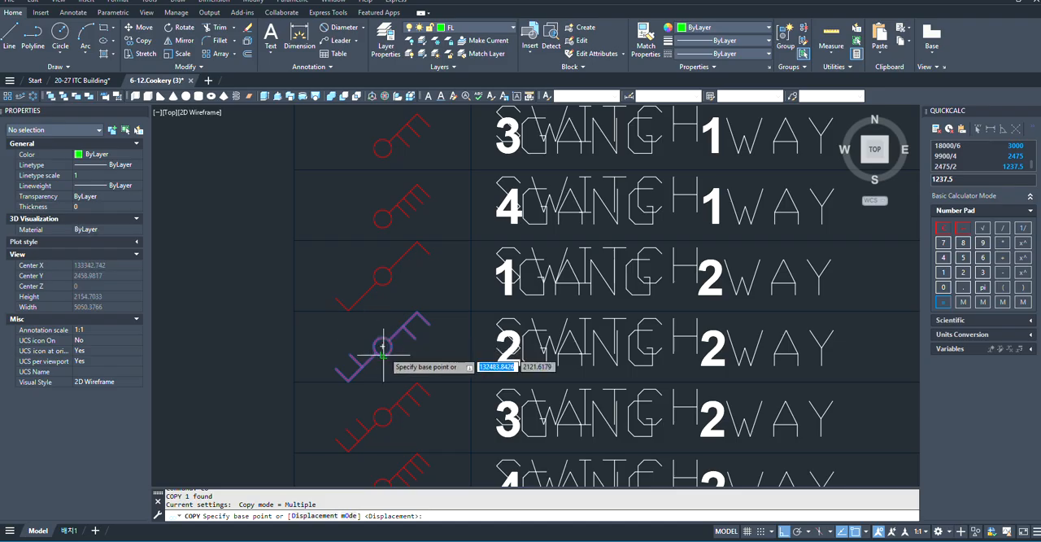
left_click(383, 343)
scroll(432, 228, "down", 4)
scroll(522, 471, "down", 5)
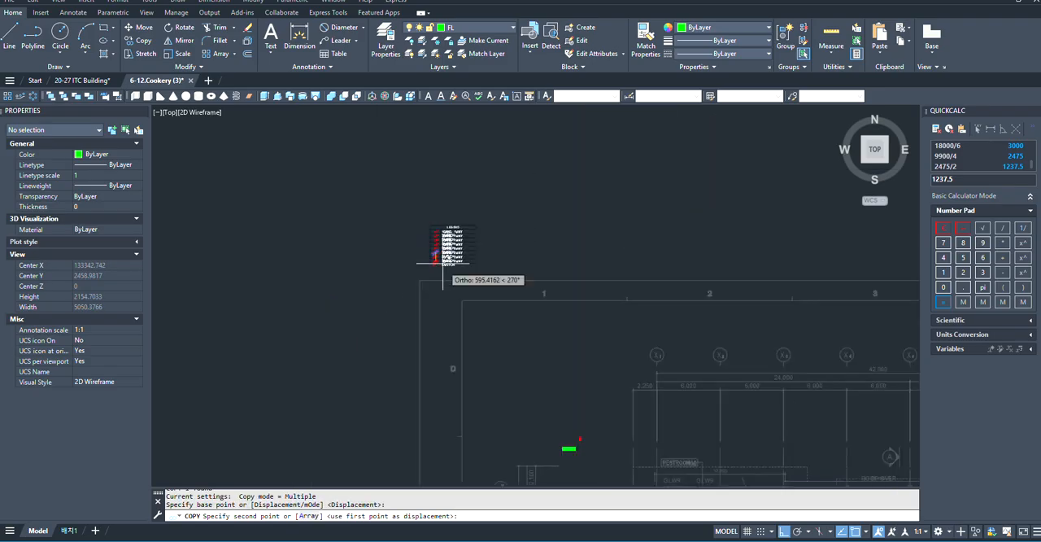
scroll(521, 323, "up", 8)
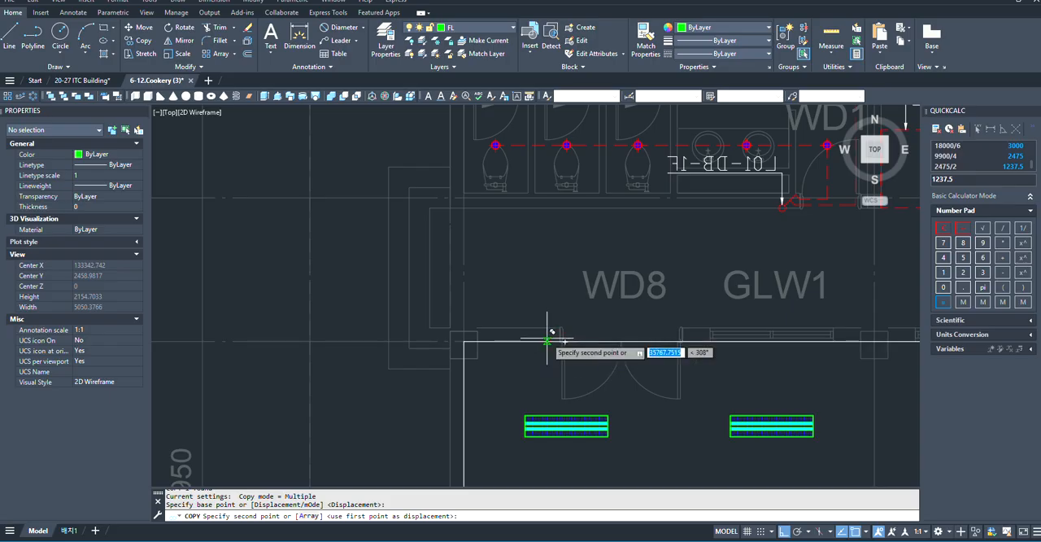
left_click(546, 339)
scroll(551, 340, "up", 3)
key("Escape")
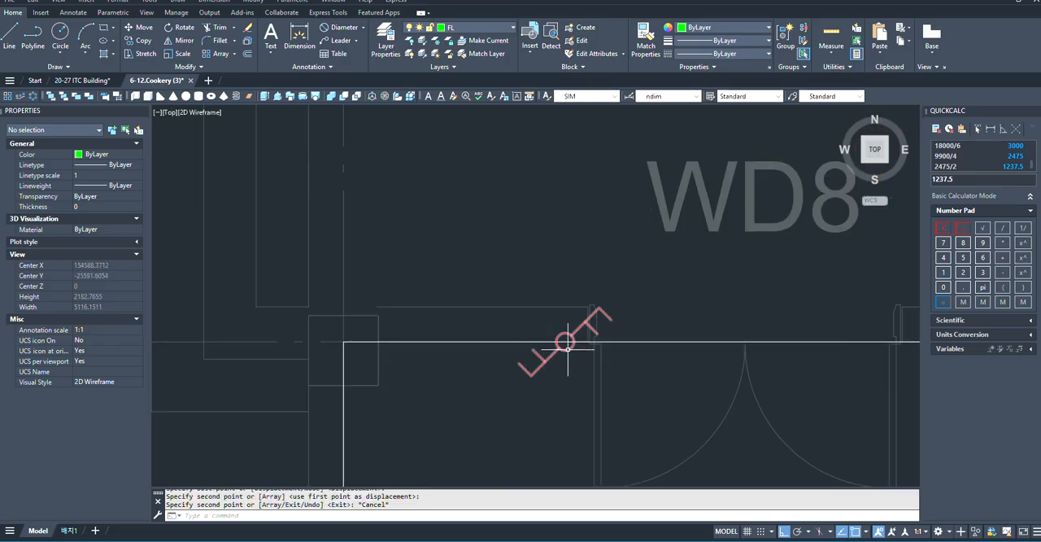
- Copy the 2 gang 2 way switch twice along the wall line, about 488 mm and 918 mm away from the door side
left_click(566, 343)
scroll(567, 342, "up", 5)
type("co")
key("Return")
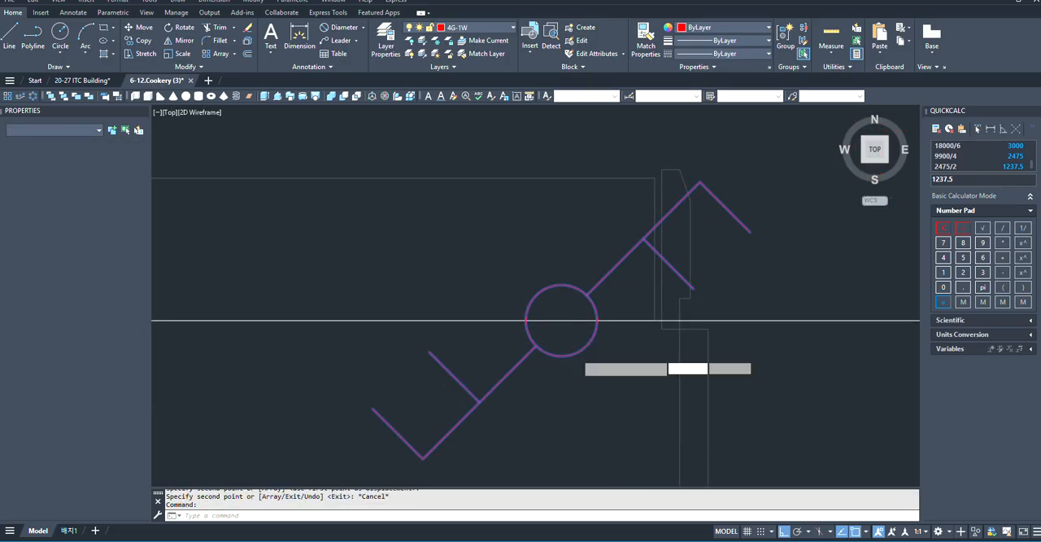
left_click(564, 319)
scroll(563, 319, "down", 3)
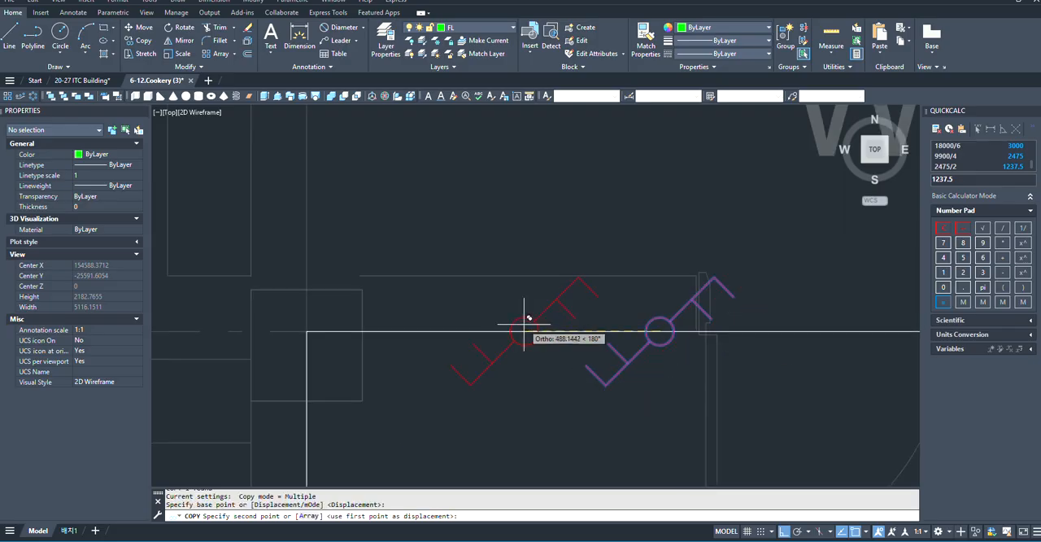
left_click(523, 323)
left_click(414, 329)
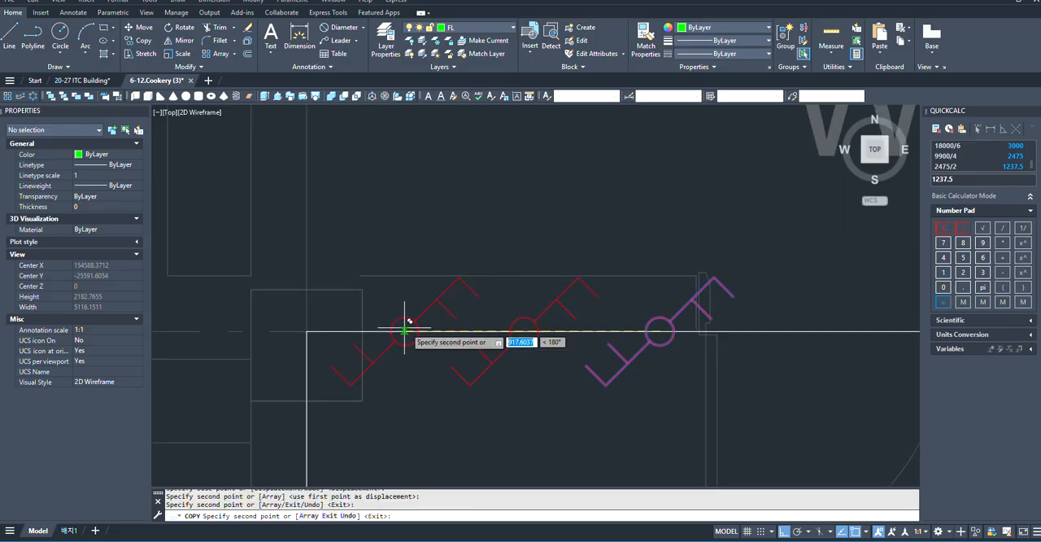
scroll(553, 277, "down", 6)
scroll(561, 279, "up", 6)
key("Escape")
- Examine the row of 2 gang 2 way switches against the fixture layout across the European Food Practice Room
scroll(415, 285, "down", 4)
scroll(488, 286, "up", 2)
scroll(464, 279, "down", 4)
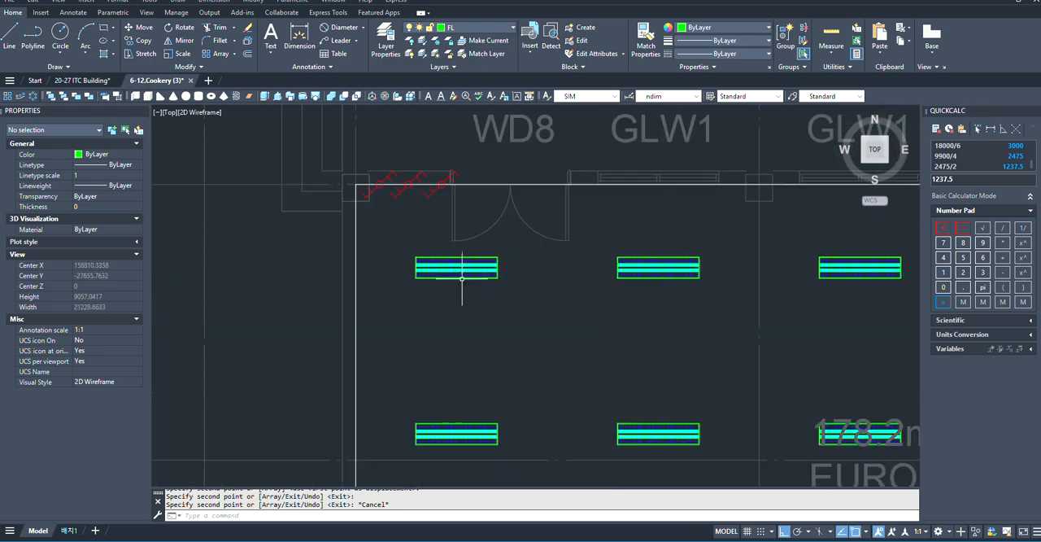
scroll(460, 195, "up", 2)
scroll(446, 166, "down", 2)
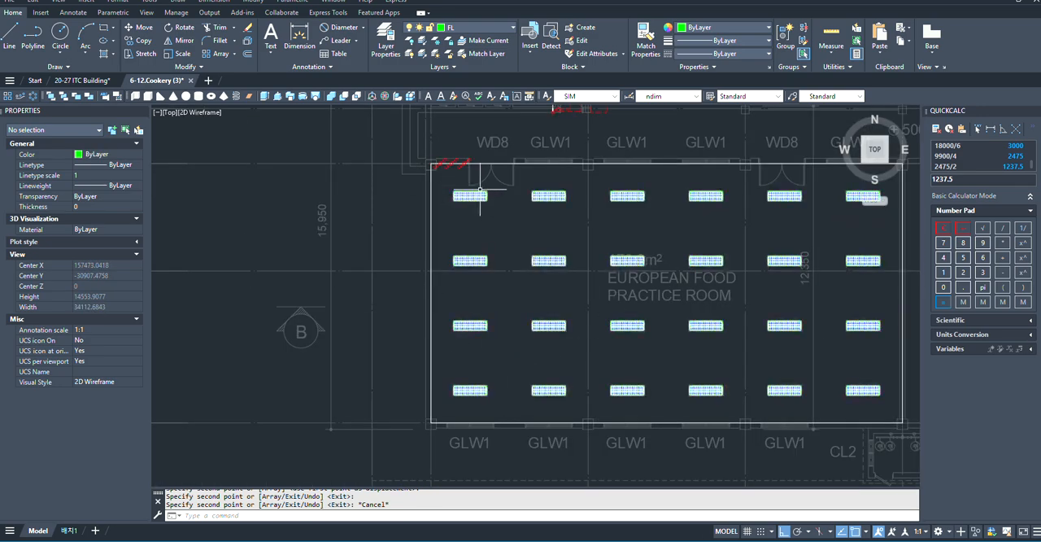
scroll(427, 162, "up", 2)
scroll(420, 179, "up", 1)
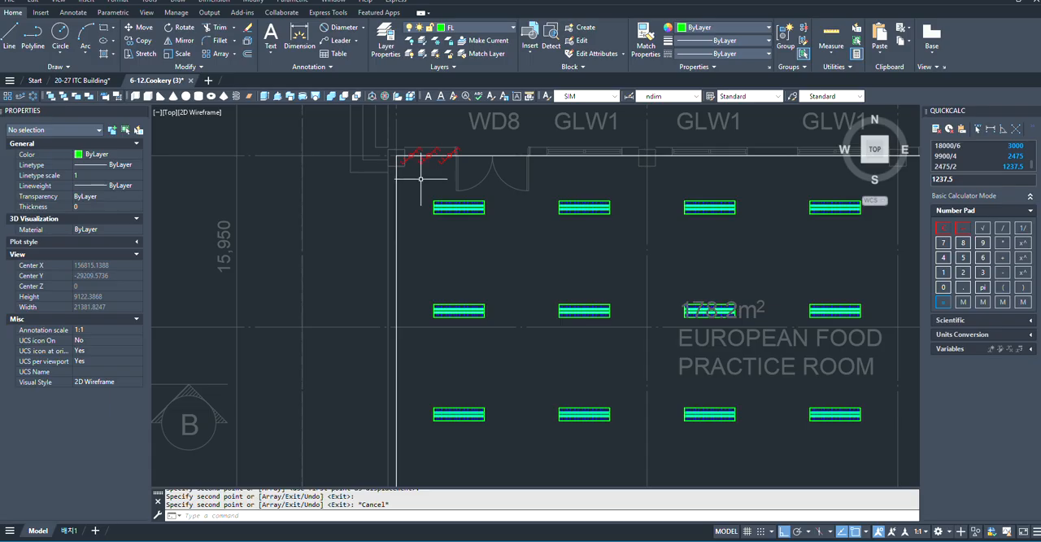
key("Escape")
- Copy the three 2 gang 2 way switches about 14,012 mm horizontally along the wall line to the European Food Practice Room's right WD8 door
scroll(407, 211, "up", 4)
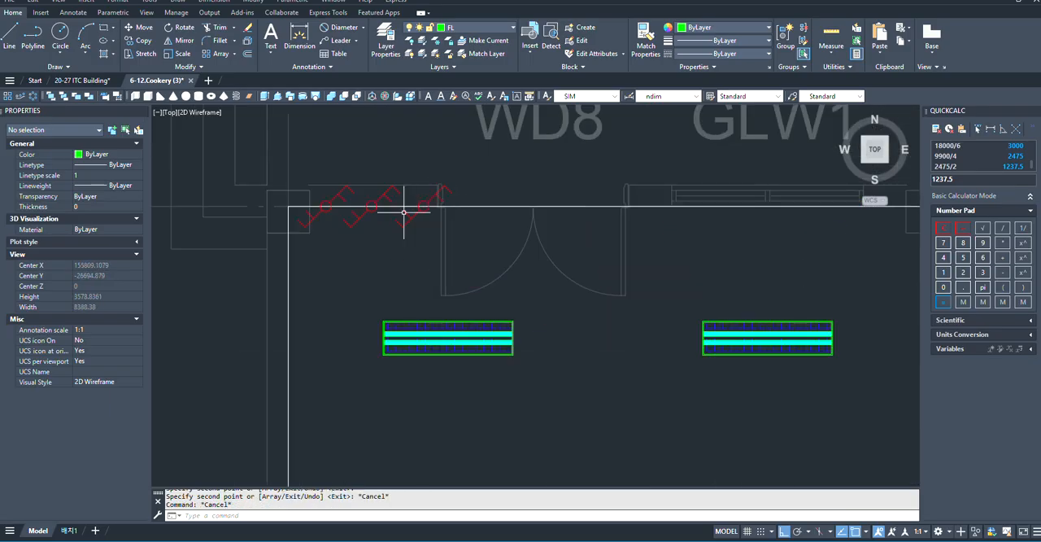
left_click(296, 163)
left_click(477, 244)
scroll(458, 226, "up", 2)
type("c")
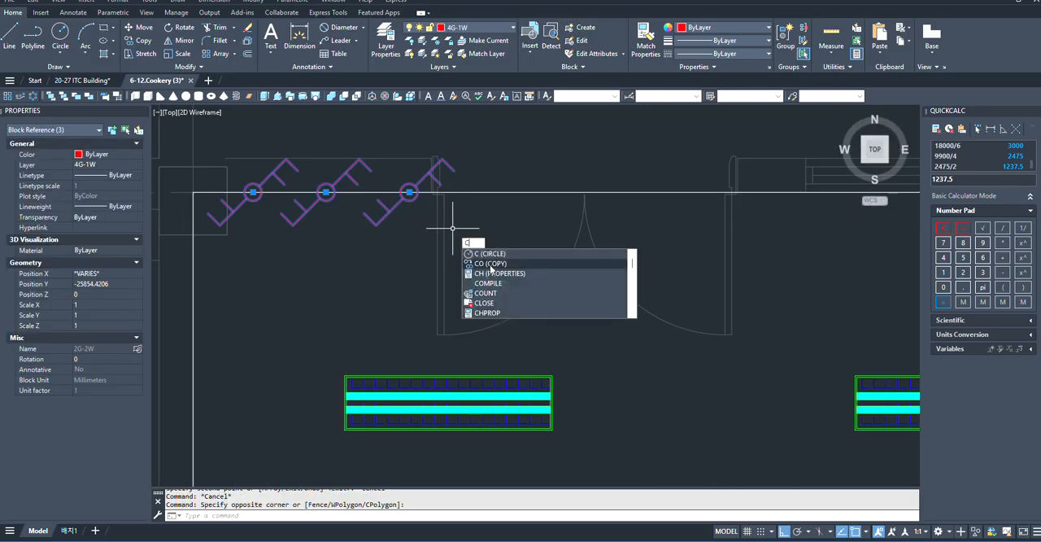
left_click(479, 266)
scroll(394, 166, "up", 2)
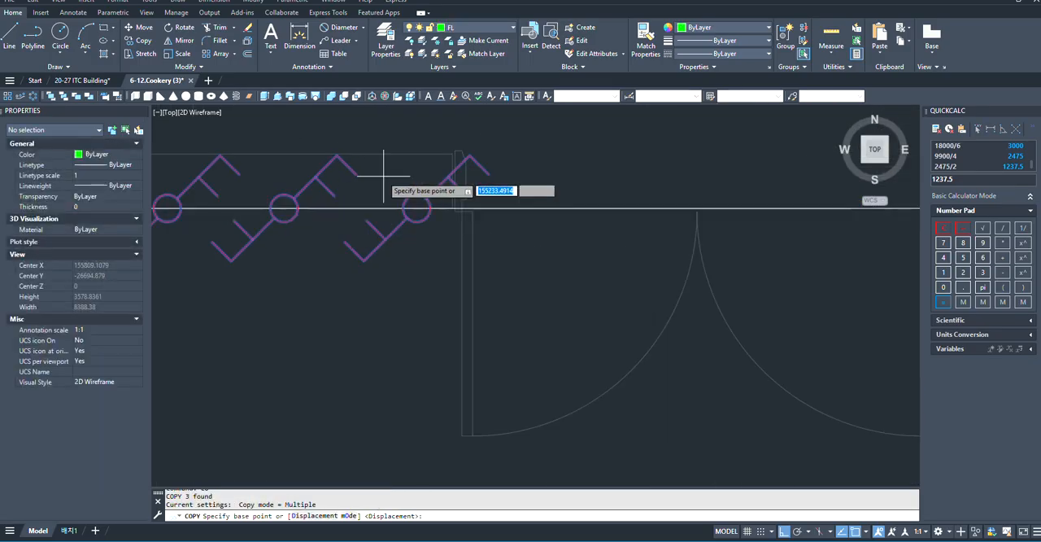
left_click(417, 209)
scroll(406, 207, "down", 5)
scroll(570, 232, "up", 6)
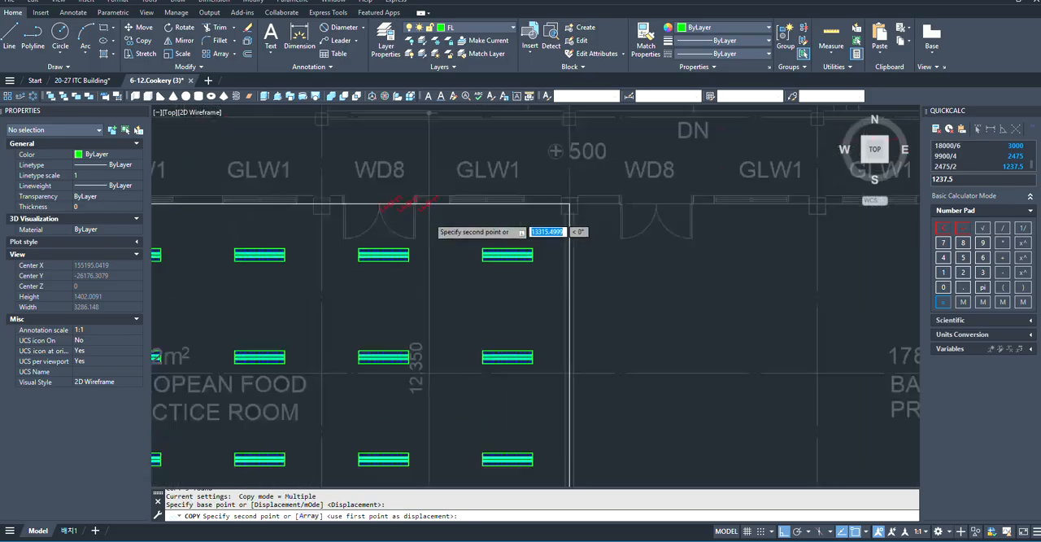
scroll(435, 215, "up", 4)
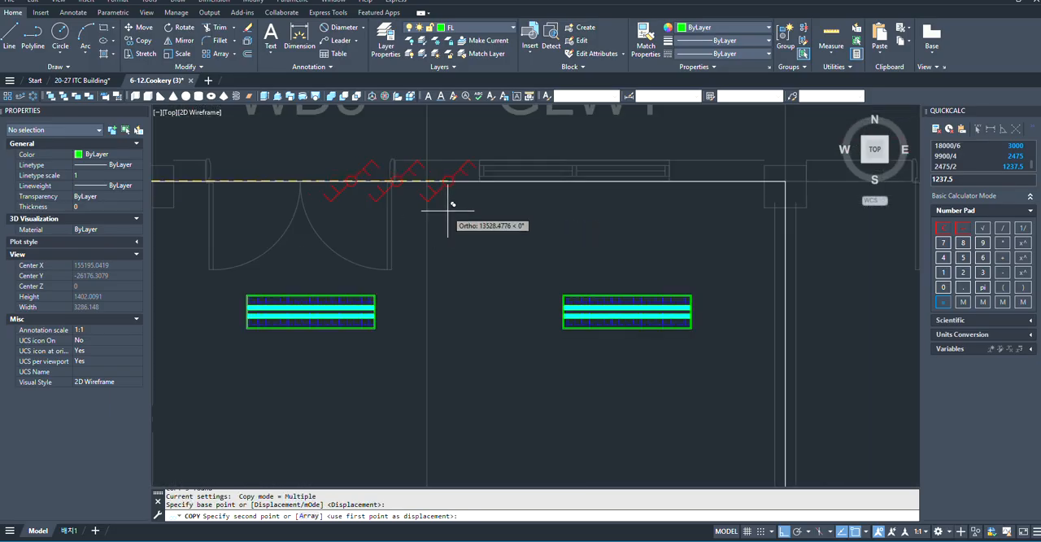
left_click(499, 195)
scroll(460, 147, "up", 2)
key("Escape")
- Examine the copied switches beside the right WD8 door against the room's fixture columns
middle_click_drag(460, 144, 597, 230)
scroll(599, 231, "down", 6)
scroll(598, 226, "down", 2)
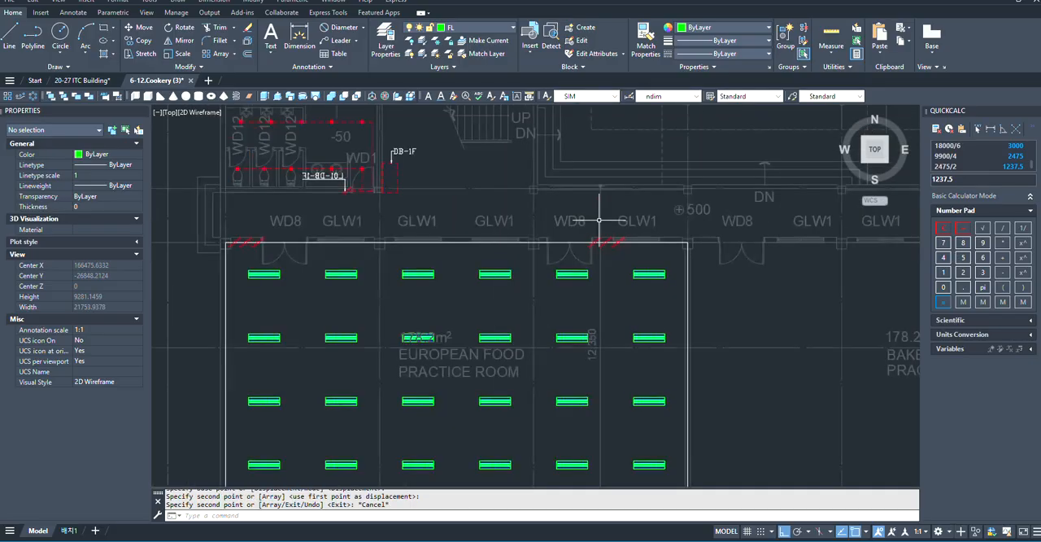
scroll(606, 226, "down", 1)
scroll(609, 225, "up", 4)
scroll(605, 226, "down", 3)
scroll(573, 222, "up", 6)
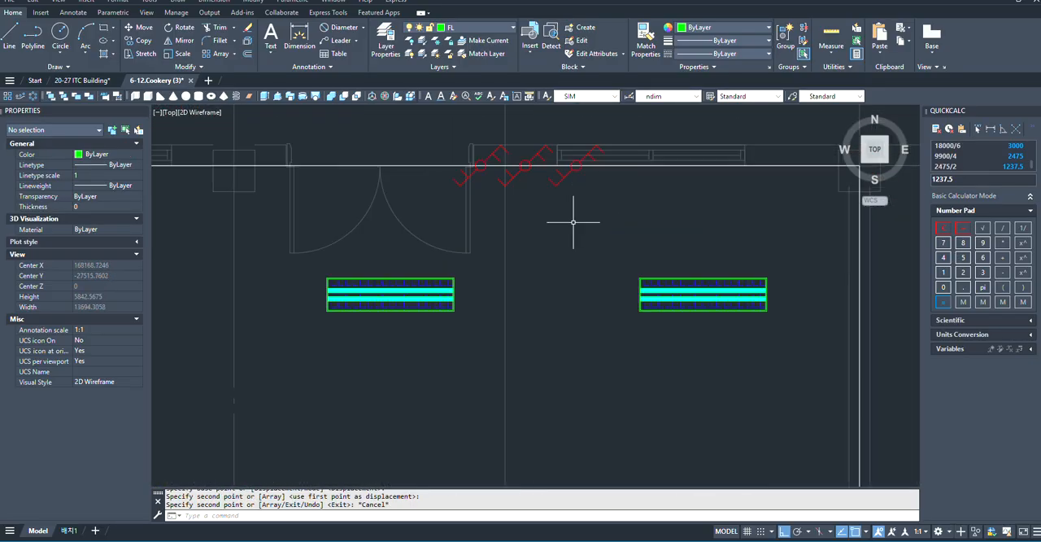
scroll(574, 221, "down", 4)
scroll(587, 195, "up", 2)
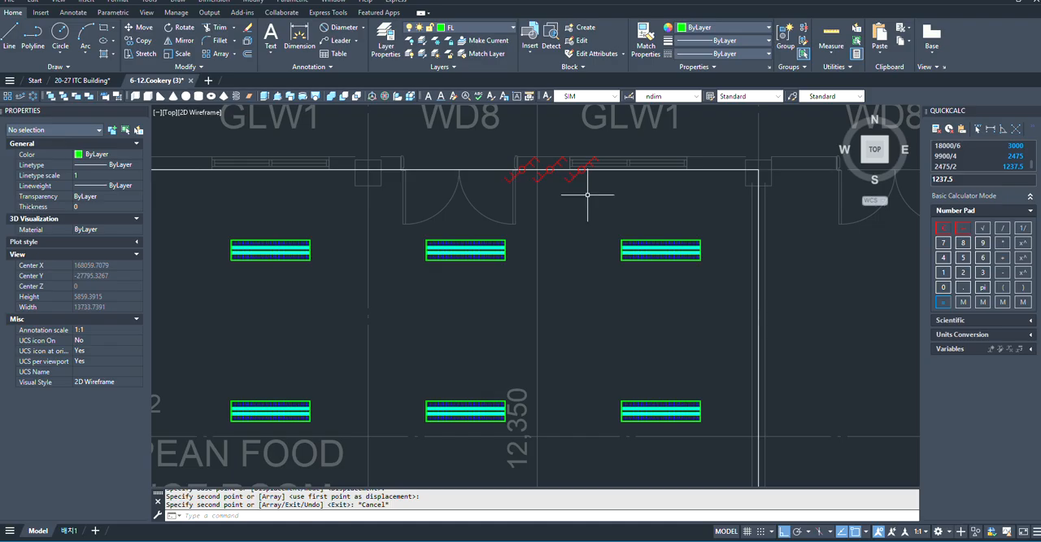
- Start a polyline at the right door's rightmost switch, going down about 196 mm and right about 1,484 mm to the last fixture column's midpoint
key("Return")
scroll(569, 195, "up", 4)
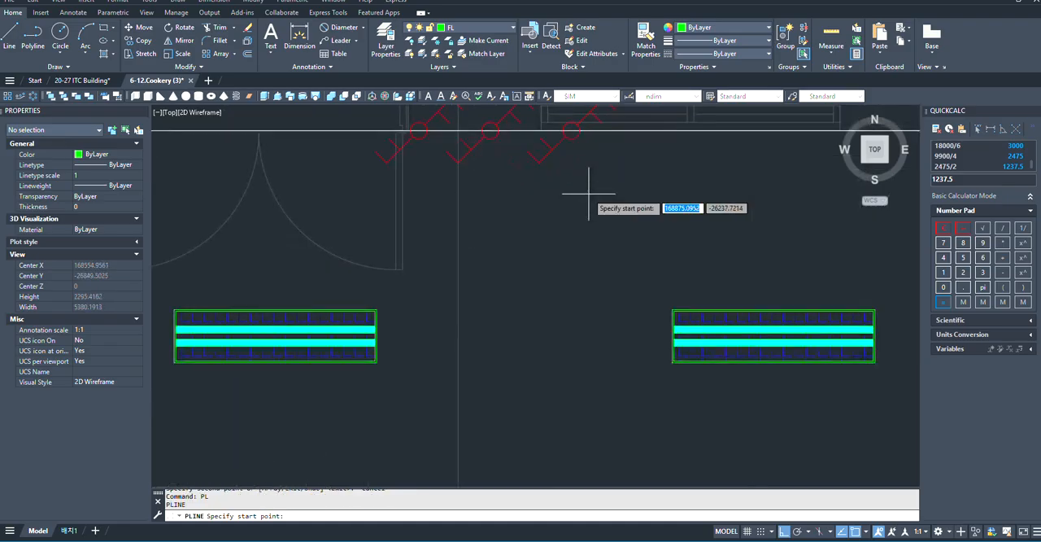
left_click(526, 151)
scroll(550, 186, "down", 3)
scroll(523, 187, "up", 4)
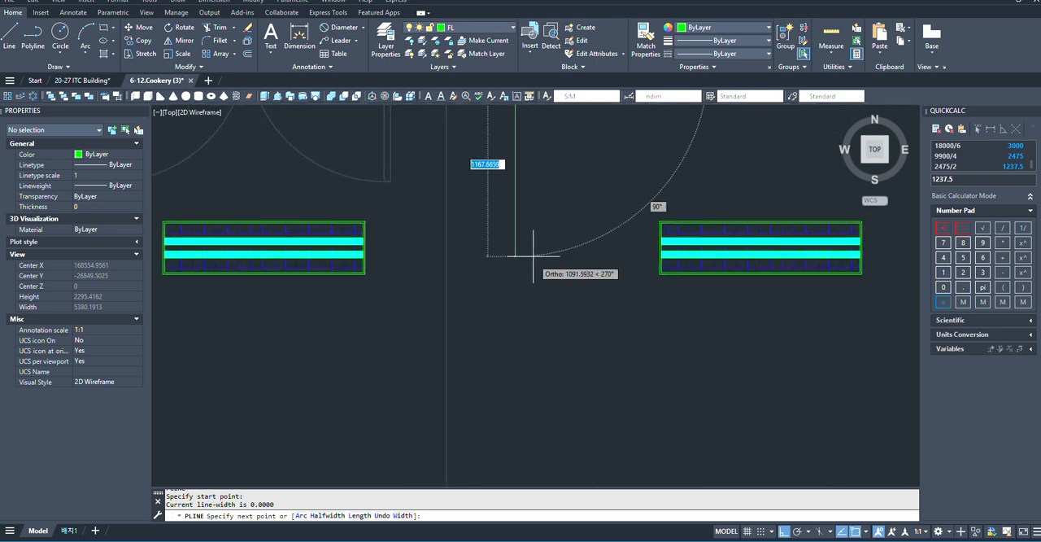
scroll(534, 255, "down", 5)
scroll(599, 231, "up", 3)
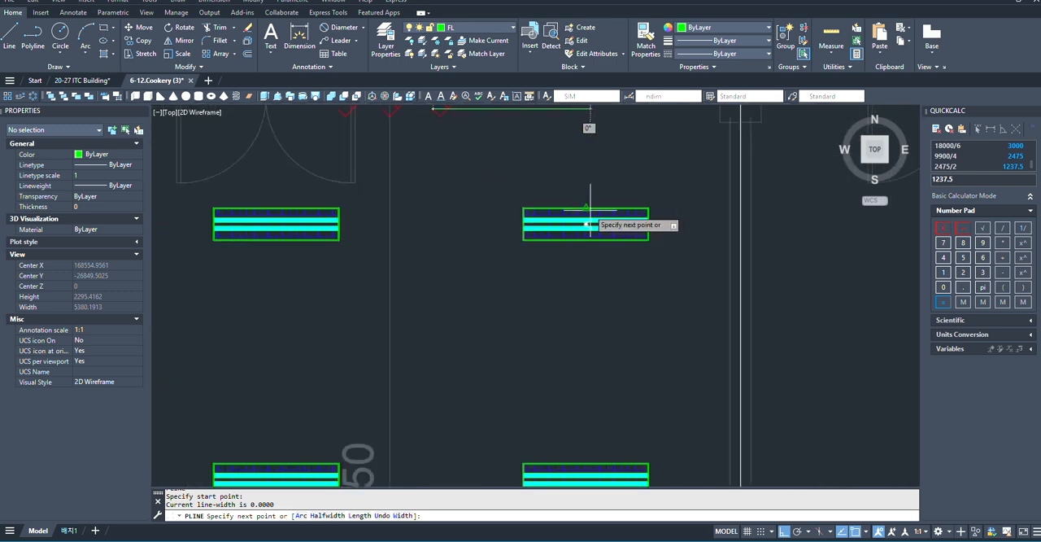
scroll(537, 208, "down", 2)
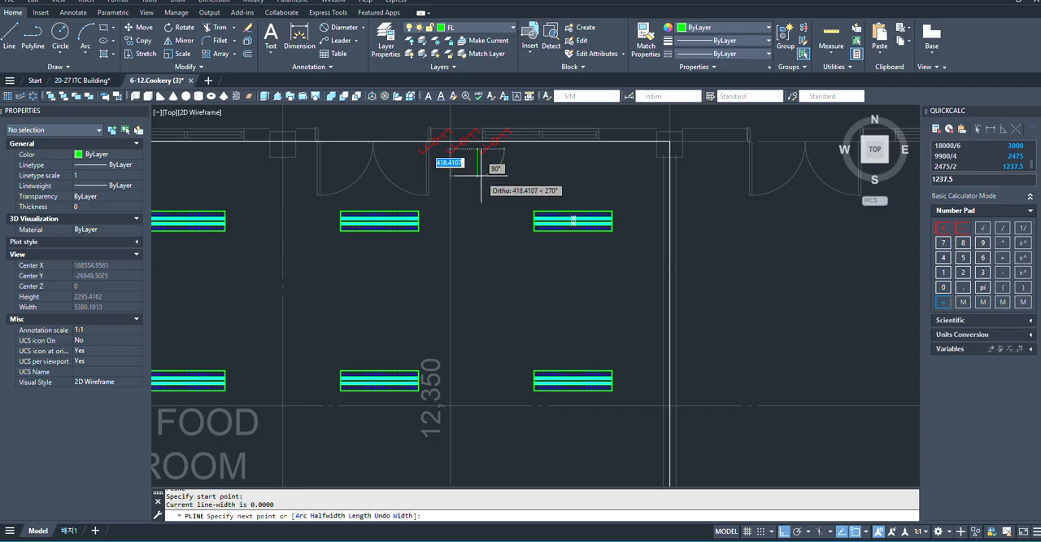
scroll(484, 168, "up", 2)
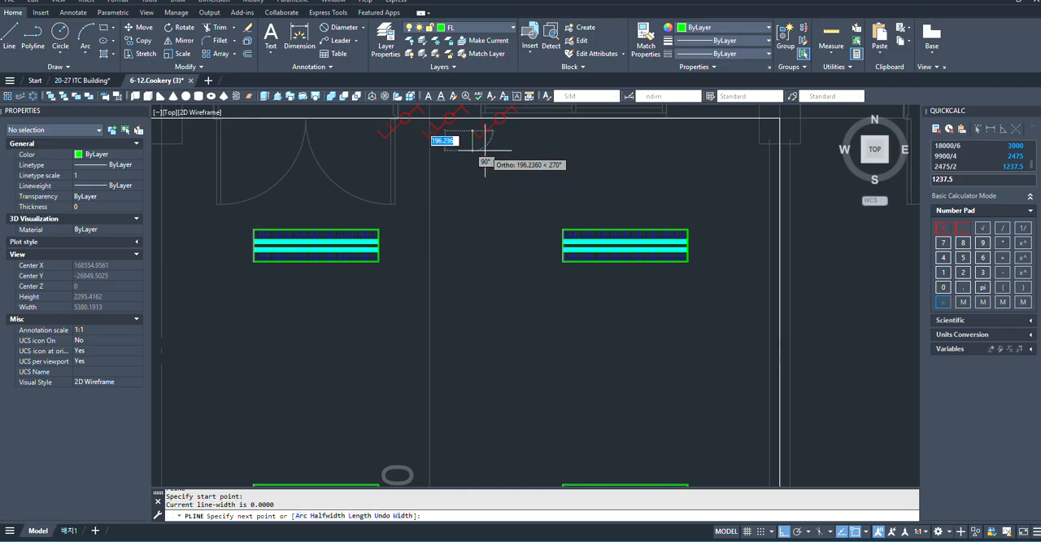
left_click(485, 149)
scroll(611, 162, "up", 2)
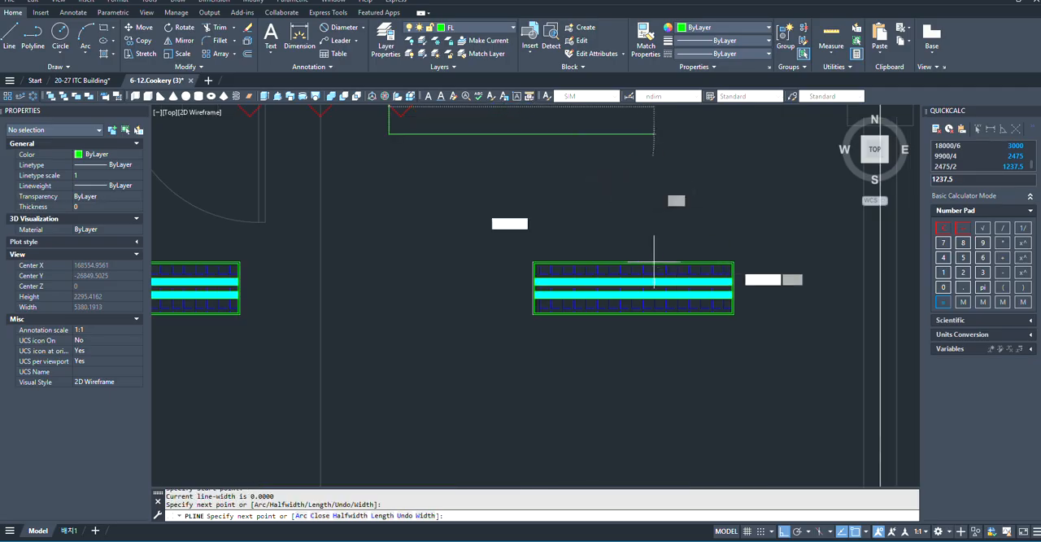
left_click(623, 153)
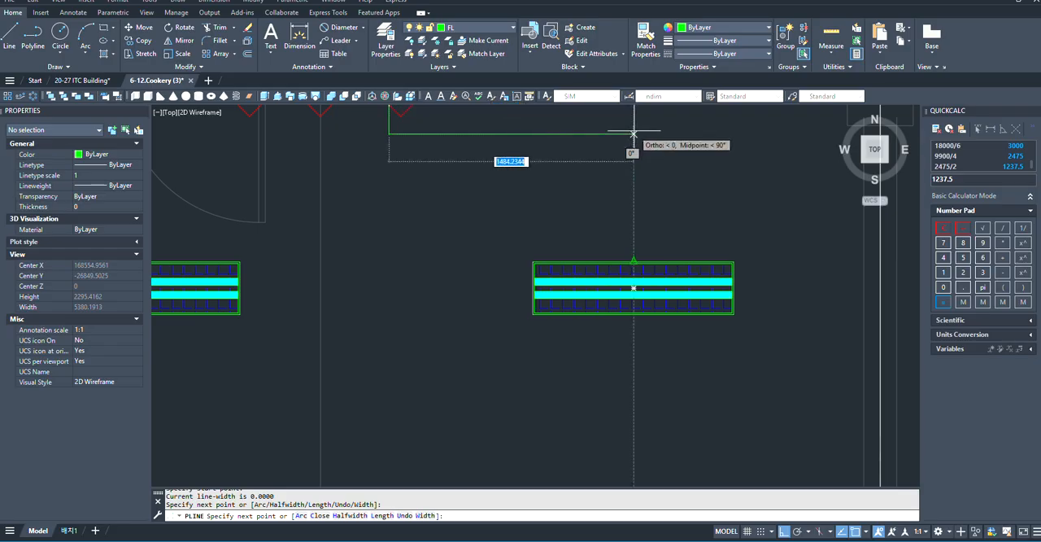
- Run the polyline down the last fixture column to just above the lower wall, and left to the first column's midpoint
scroll(623, 155, "down", 2)
scroll(616, 301, "down", 2)
scroll(609, 325, "up", 2)
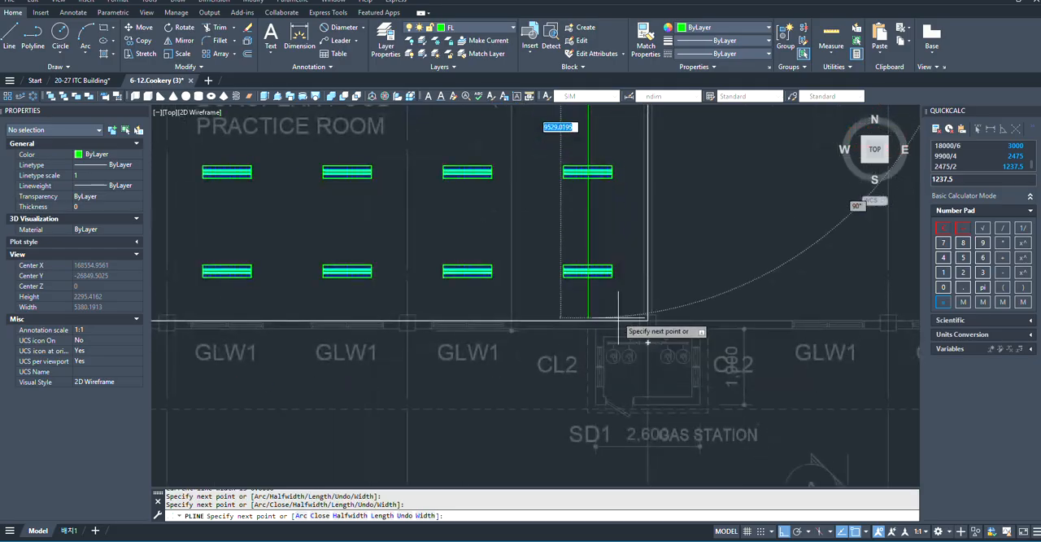
scroll(613, 296, "up", 5)
scroll(614, 301, "down", 4)
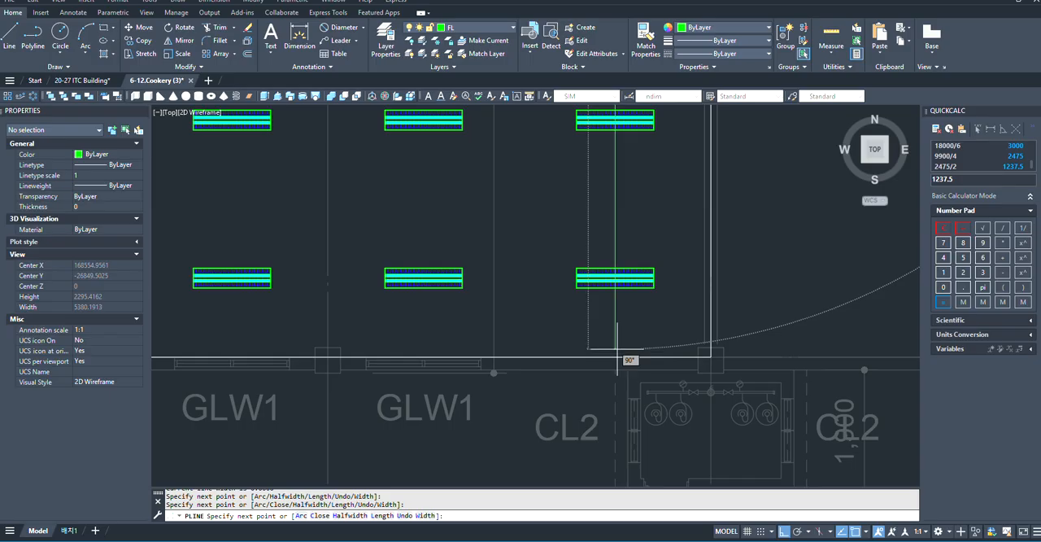
scroll(617, 358, "down", 5)
scroll(414, 336, "up", 5)
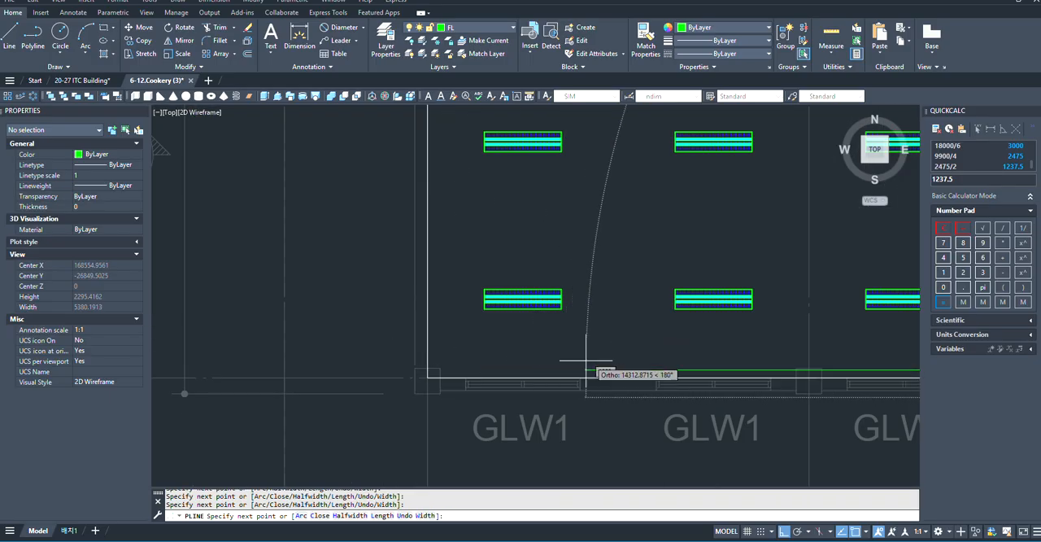
scroll(601, 359, "down", 2)
scroll(529, 358, "up", 4)
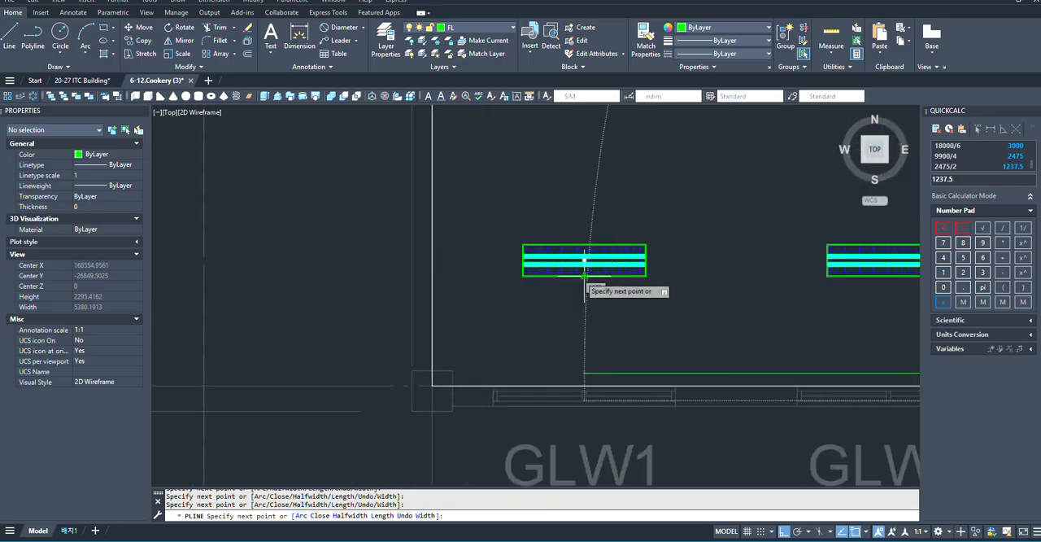
- Carry the polyline up through the first fixture column to the centre of its top fixture
scroll(587, 372, "down", 5)
scroll(582, 216, "up", 5)
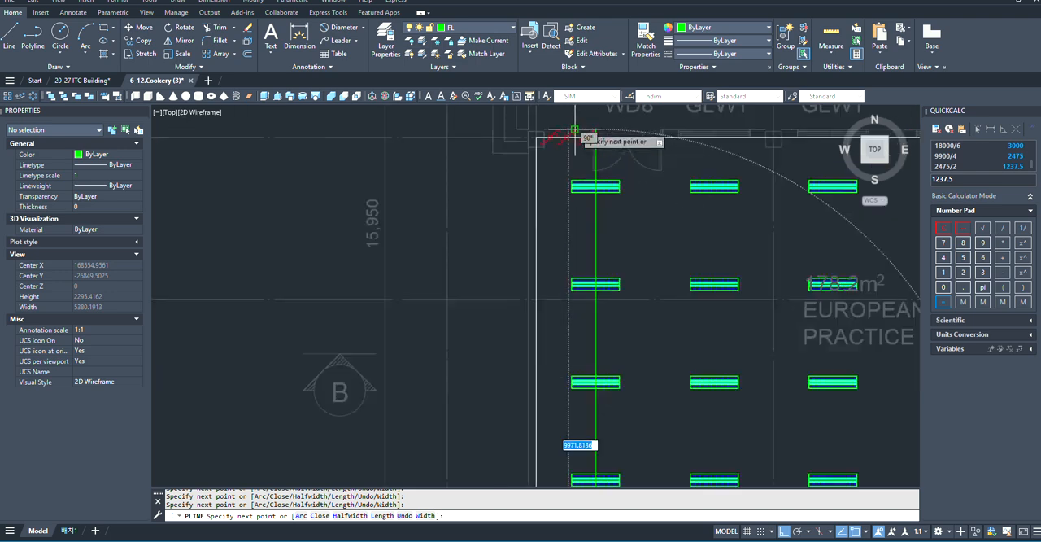
scroll(622, 273, "up", 2)
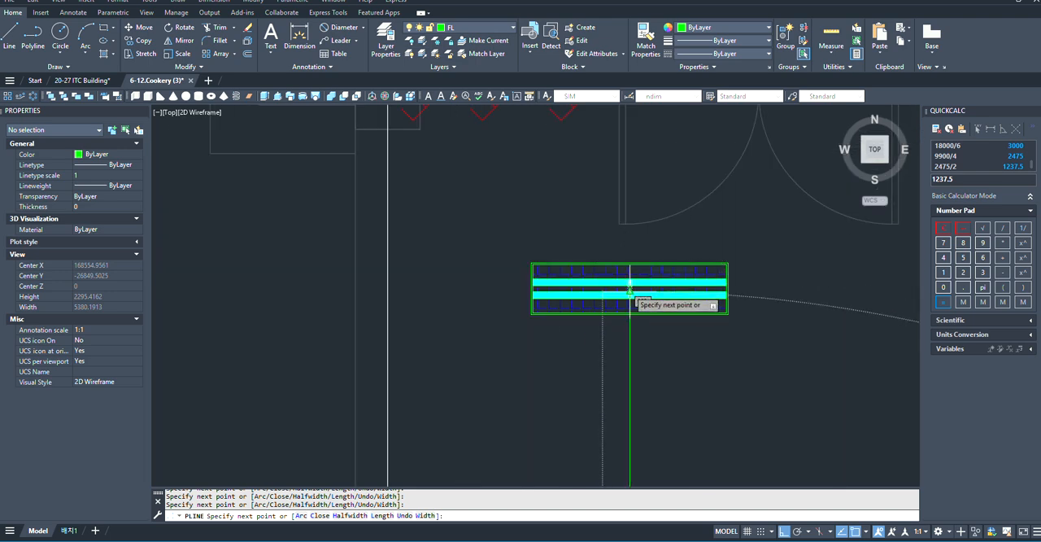
scroll(630, 289, "down", 1)
scroll(631, 287, "up", 1)
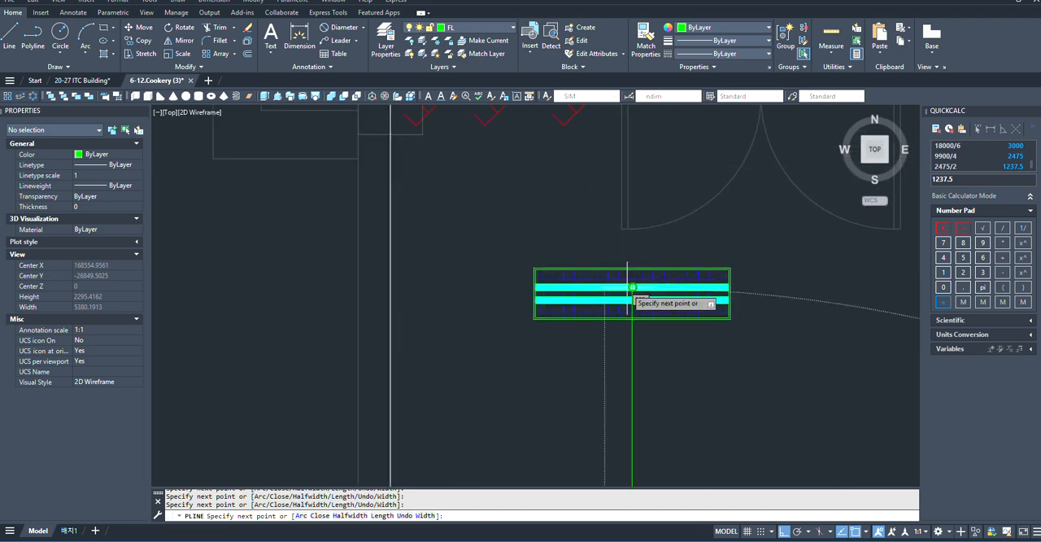
scroll(632, 288, "up", 2)
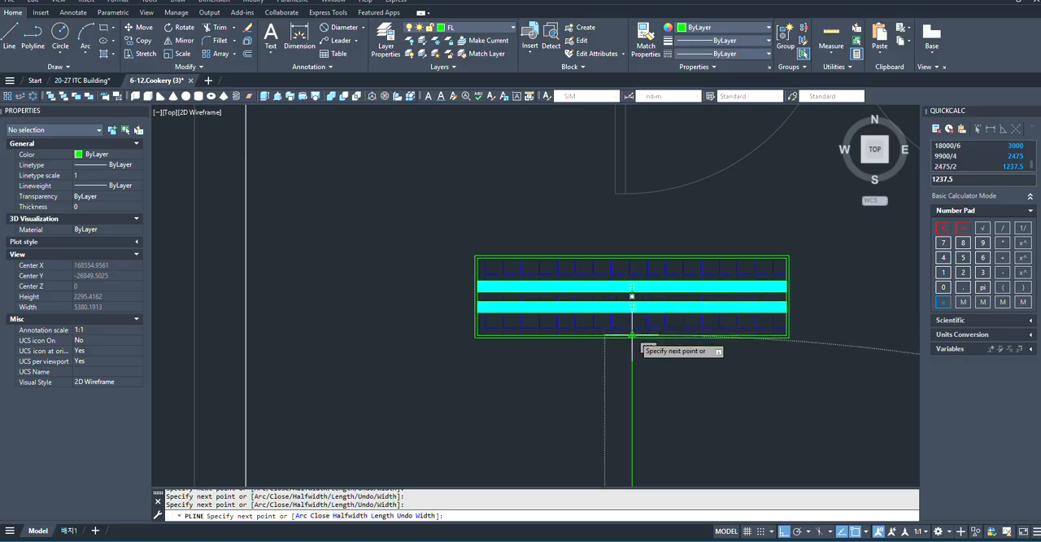
left_click(632, 296)
- Finish the polyline about 1,414 mm left and about 1,114 mm up, at the end of the left door's leftmost switch
scroll(699, 309, "down", 4)
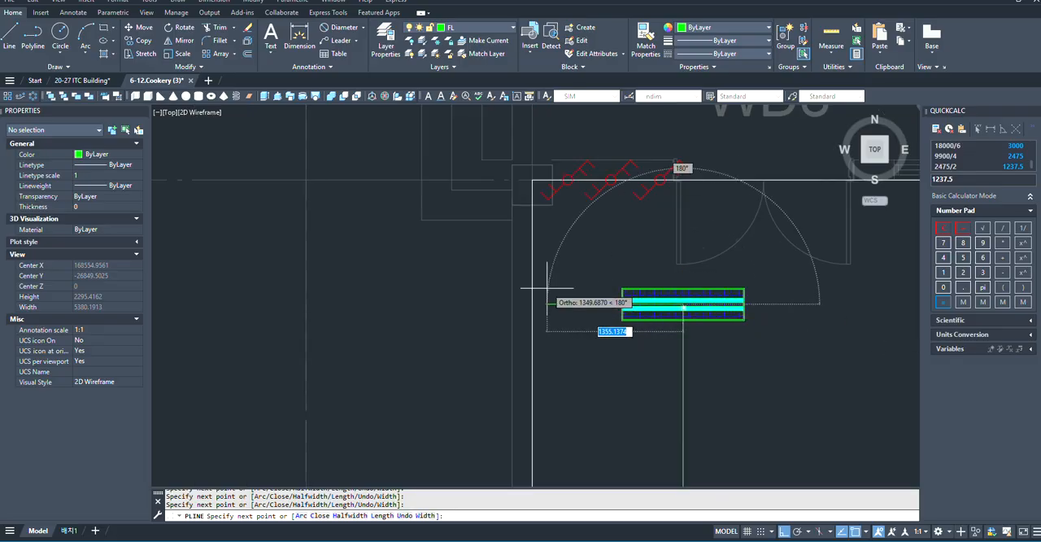
scroll(546, 290, "up", 4)
scroll(691, 337, "down", 2)
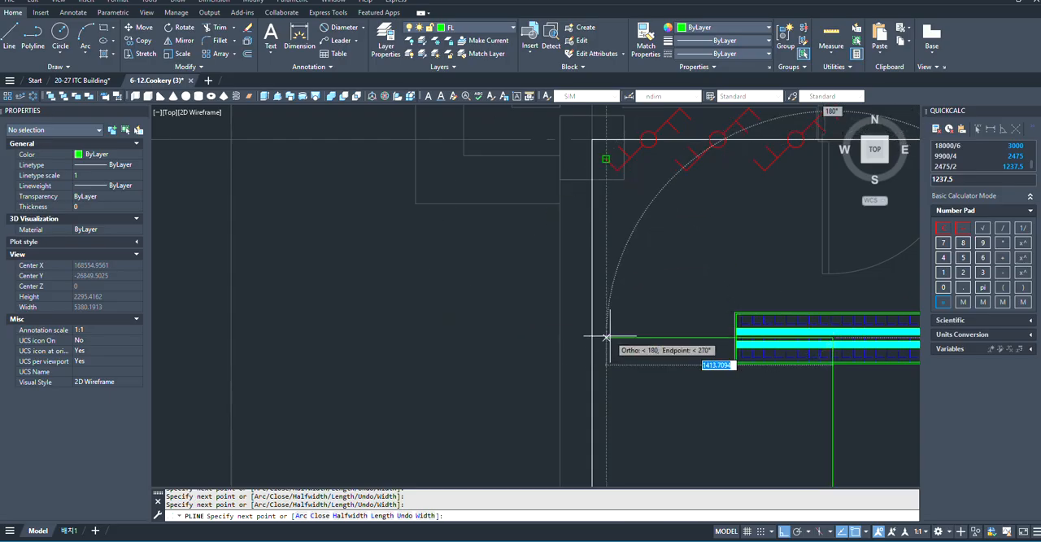
left_click(605, 336)
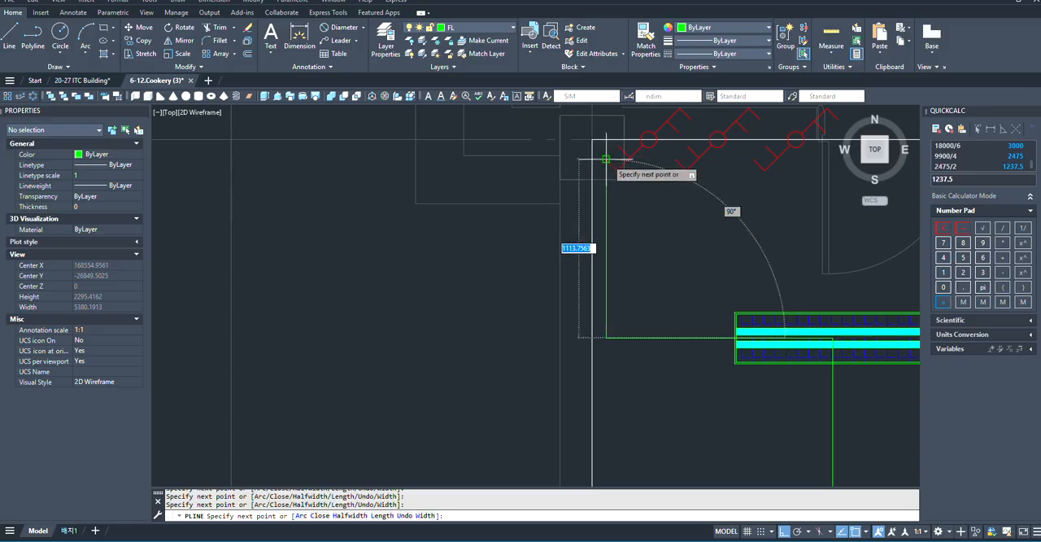
left_click(606, 158)
key("Escape")
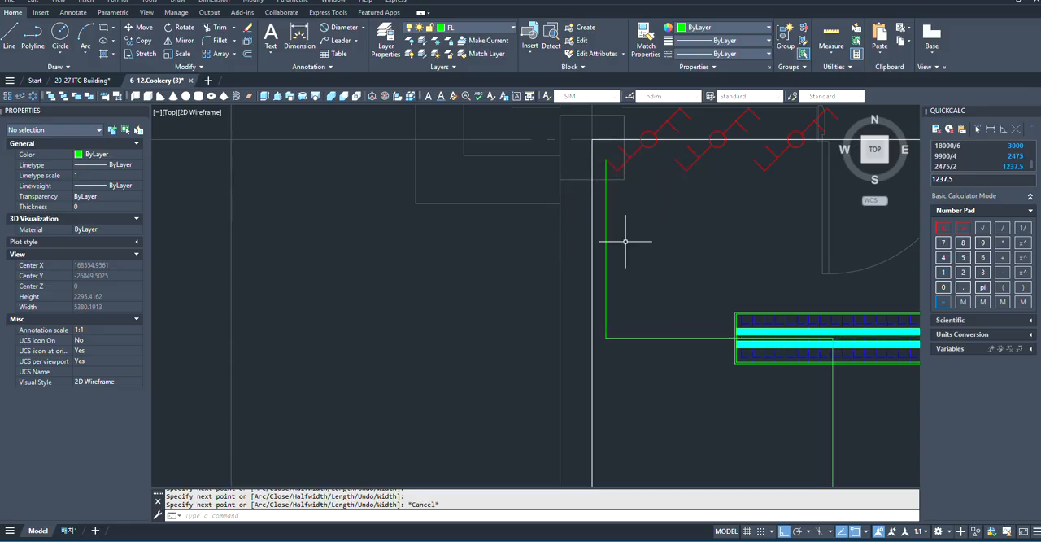
- Start a second polyline at the left door's leftmost switch and bring it down to just above the top fixture row
scroll(604, 225, "down", 4)
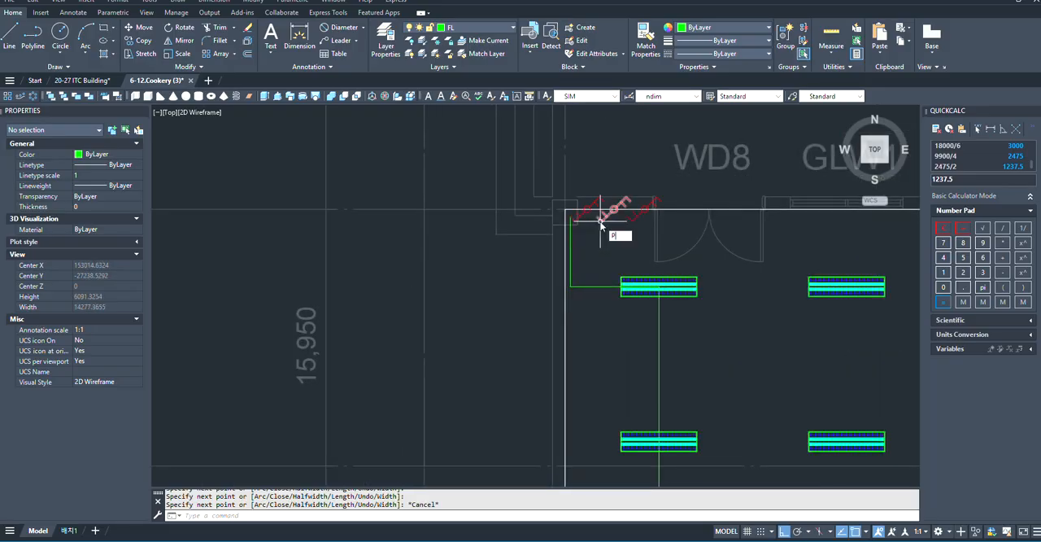
type("PL")
key("Return")
scroll(600, 220, "up", 2)
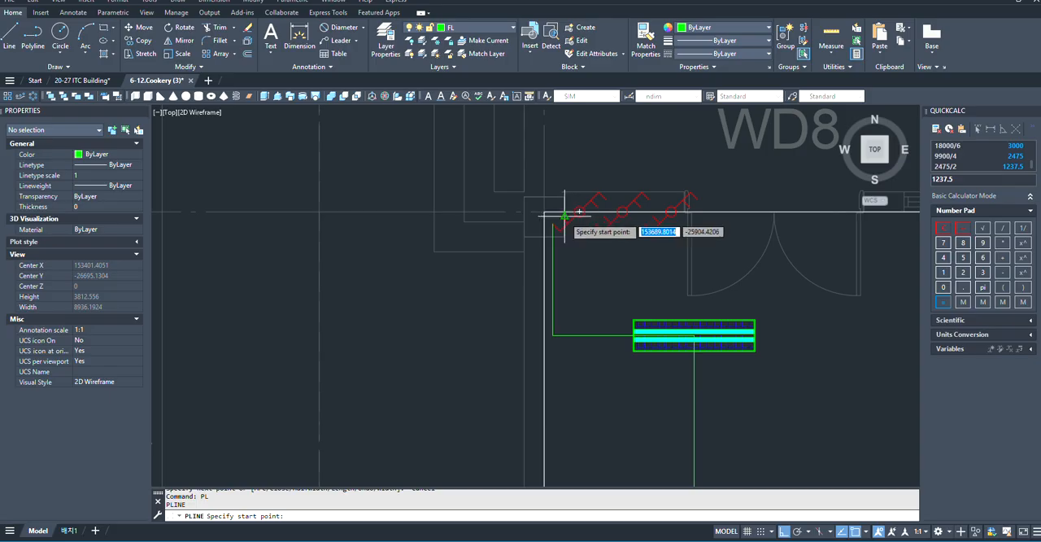
scroll(564, 216, "up", 4)
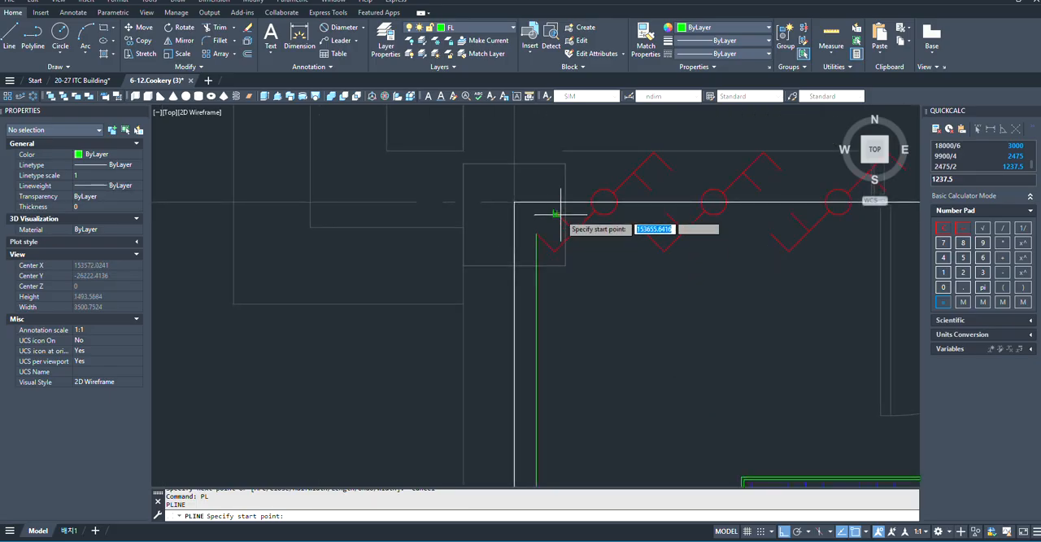
left_click(557, 214)
scroll(564, 312, "down", 4)
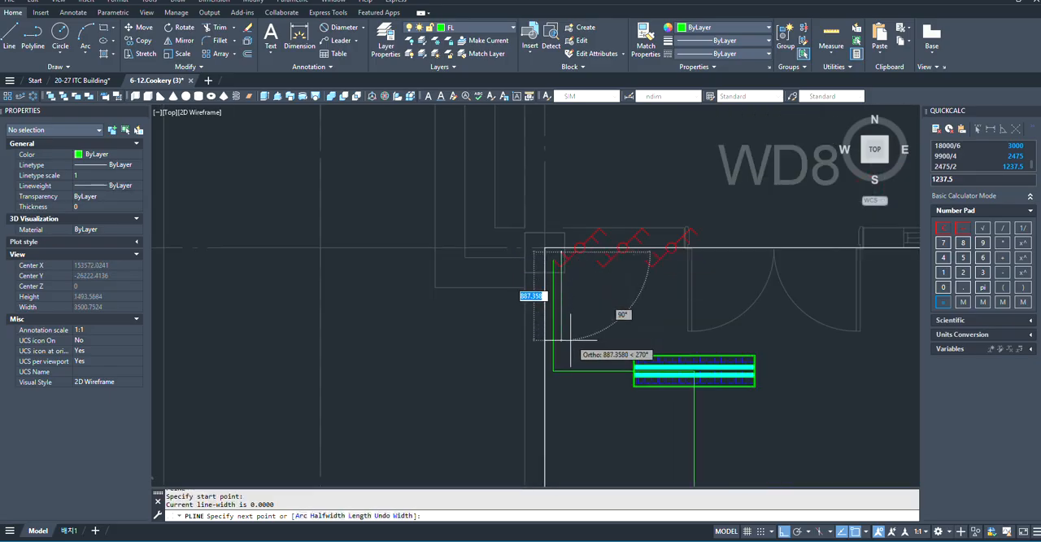
left_click(572, 335)
- Run the second polyline right, just above the top fixture row, to the midpoint of the second fixture column
scroll(572, 335, "down", 5)
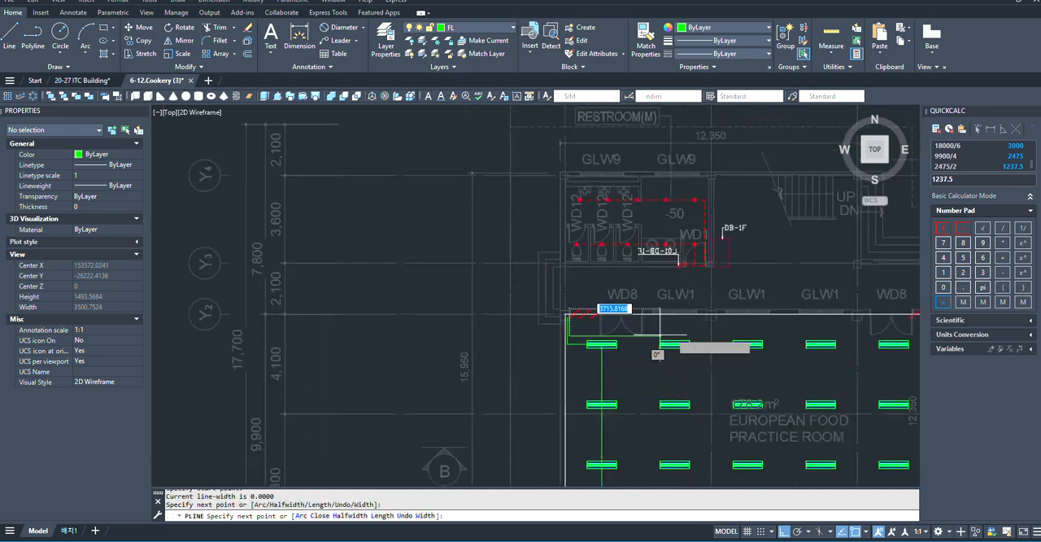
scroll(685, 334, "up", 5)
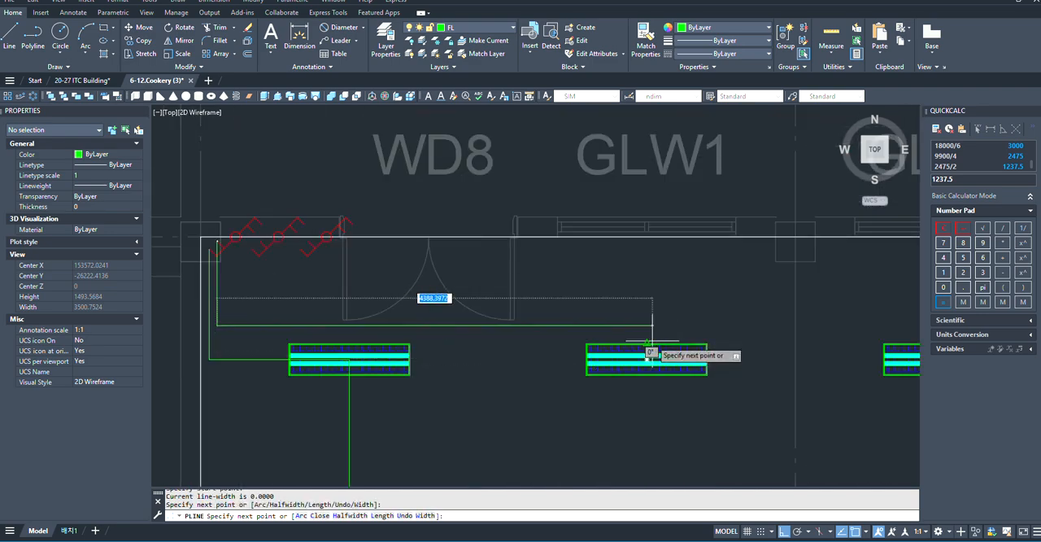
left_click(645, 325)
- Carry the polyline down through the second fixture column to just above the first polyline's lower run
scroll(643, 309, "down", 5)
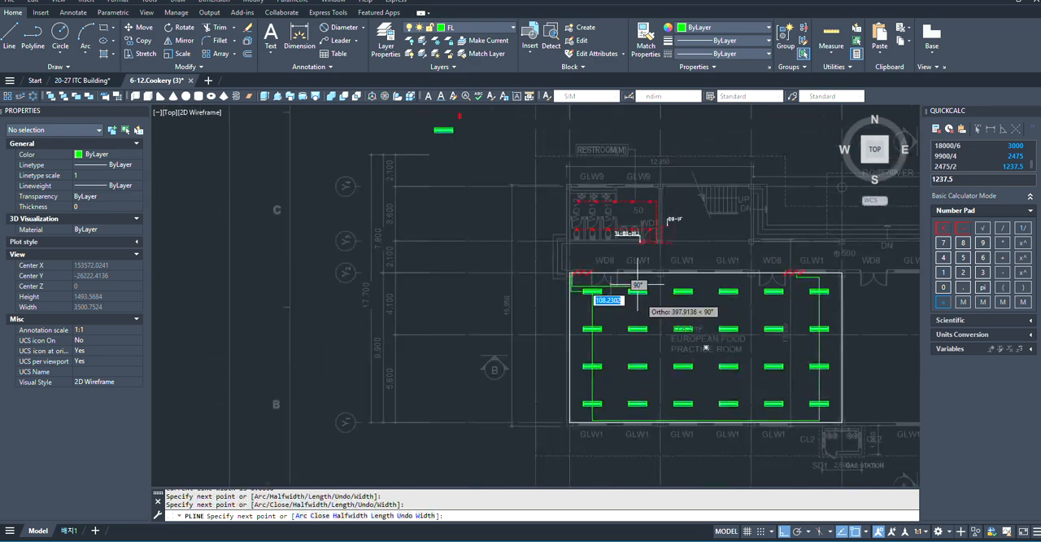
scroll(646, 382, "up", 5)
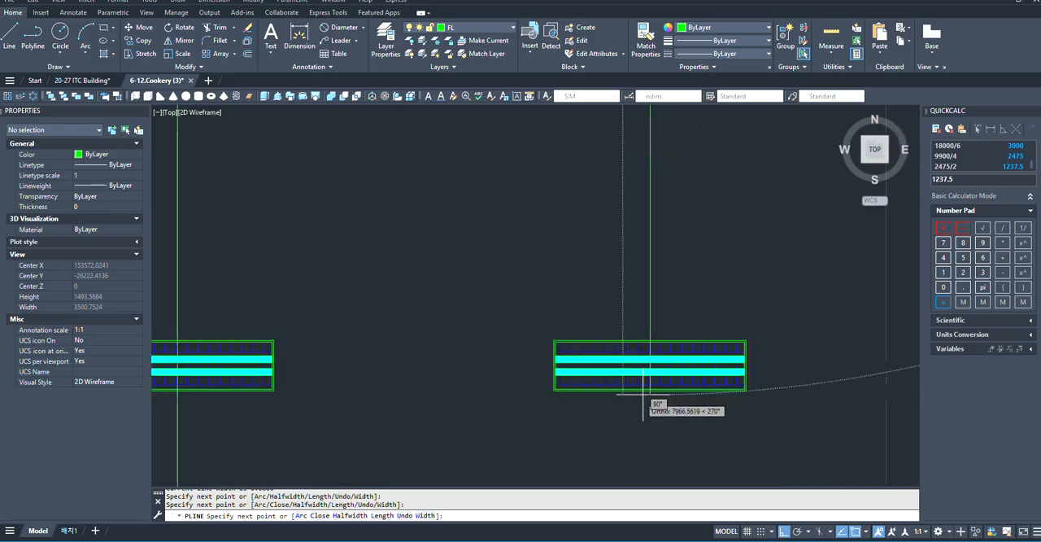
scroll(638, 362, "down", 2)
scroll(640, 413, "up", 3)
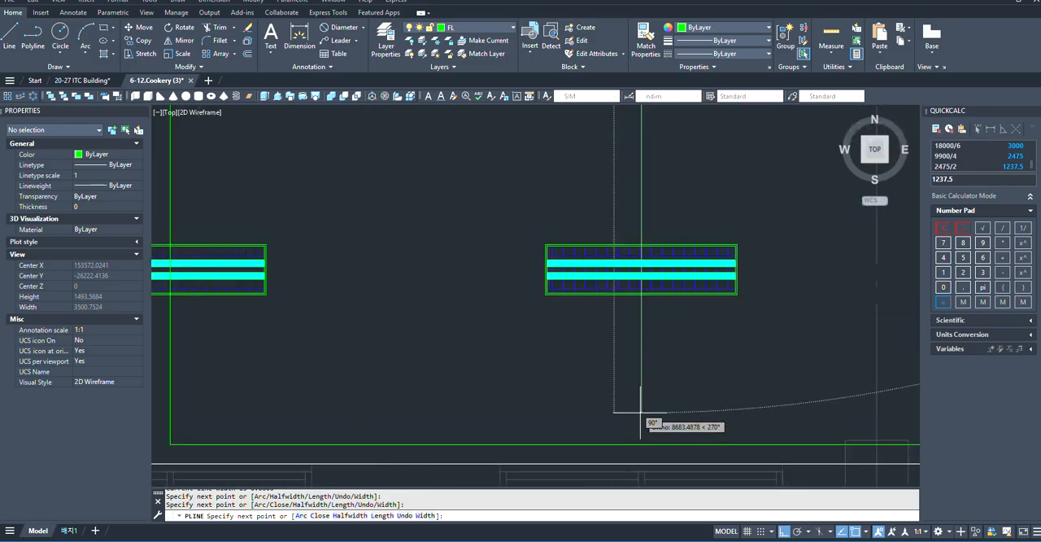
left_click(640, 405)
- Run the polyline right beneath the bottom fixture row to the fifth fixture column's midpoint
scroll(482, 378, "down", 5)
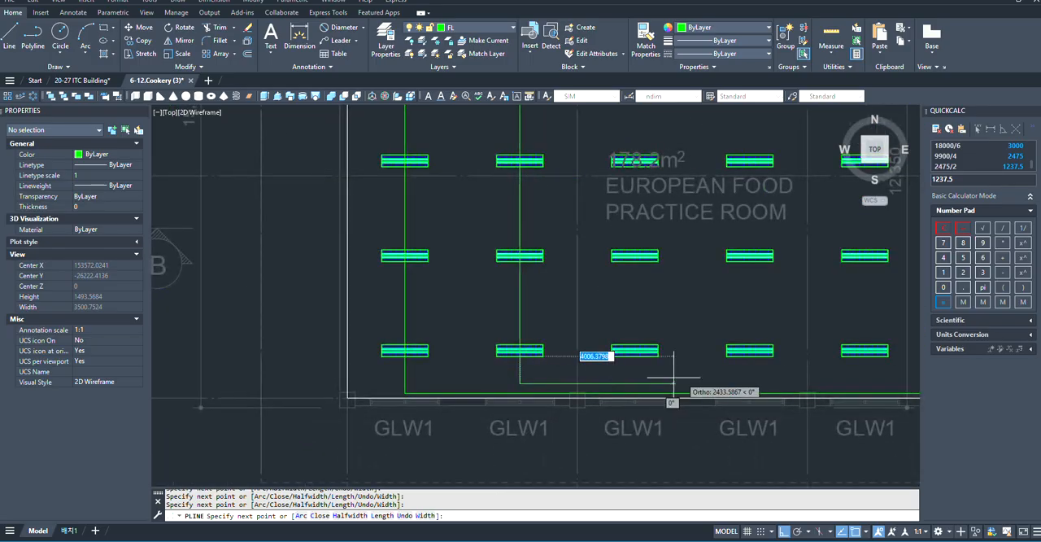
scroll(599, 336, "down", 5)
scroll(608, 330, "up", 4)
scroll(716, 345, "up", 4)
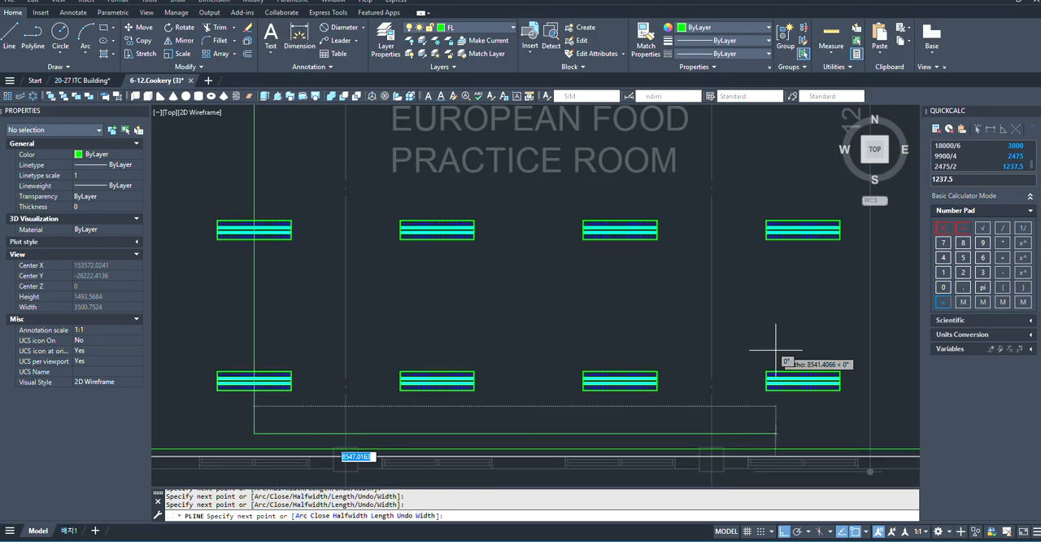
scroll(521, 361, "down", 2)
scroll(687, 397, "up", 4)
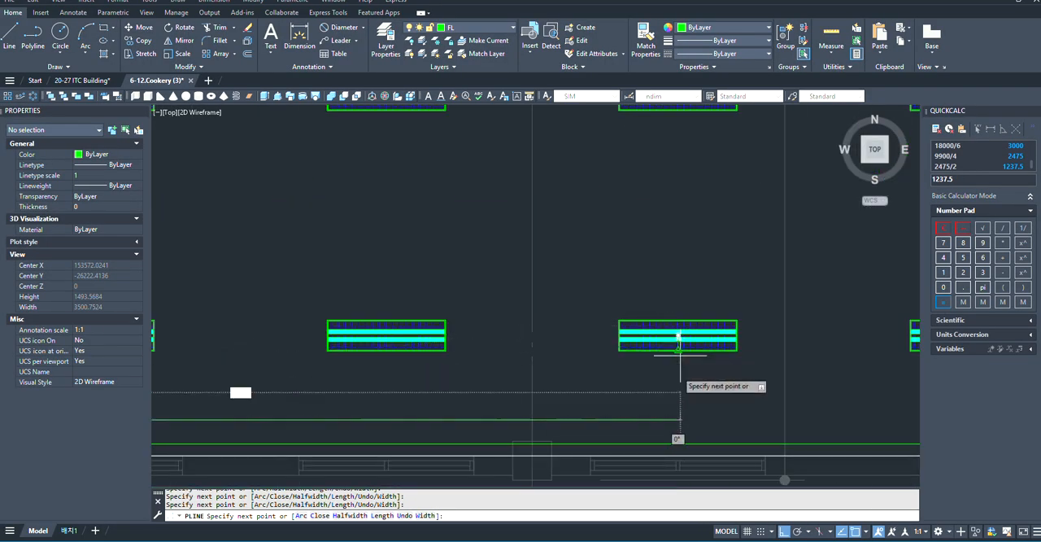
- Carry the polyline up through the fifth fixture column to just above its top fixture
scroll(678, 420, "down", 5)
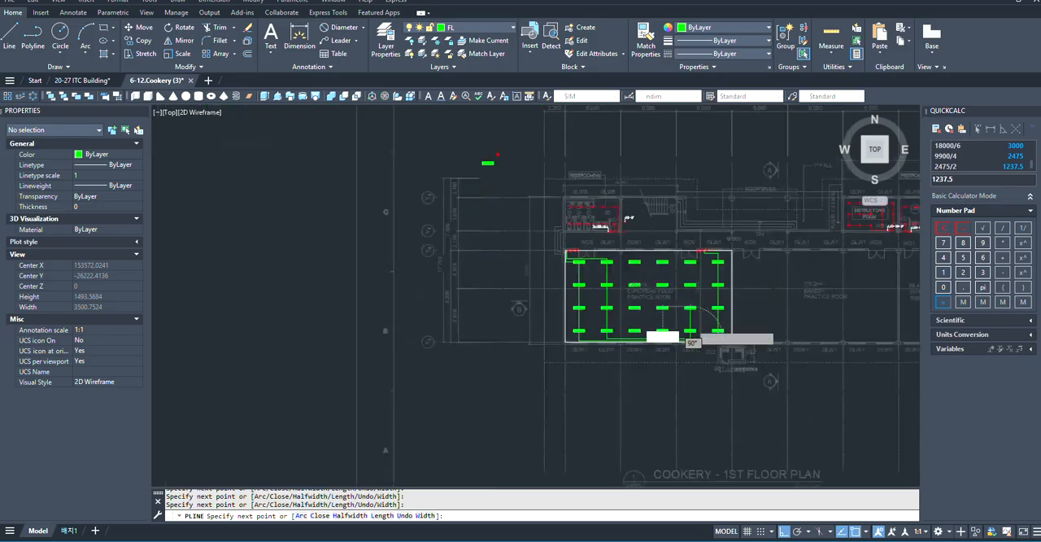
scroll(674, 360, "up", 5)
scroll(688, 309, "up", 4)
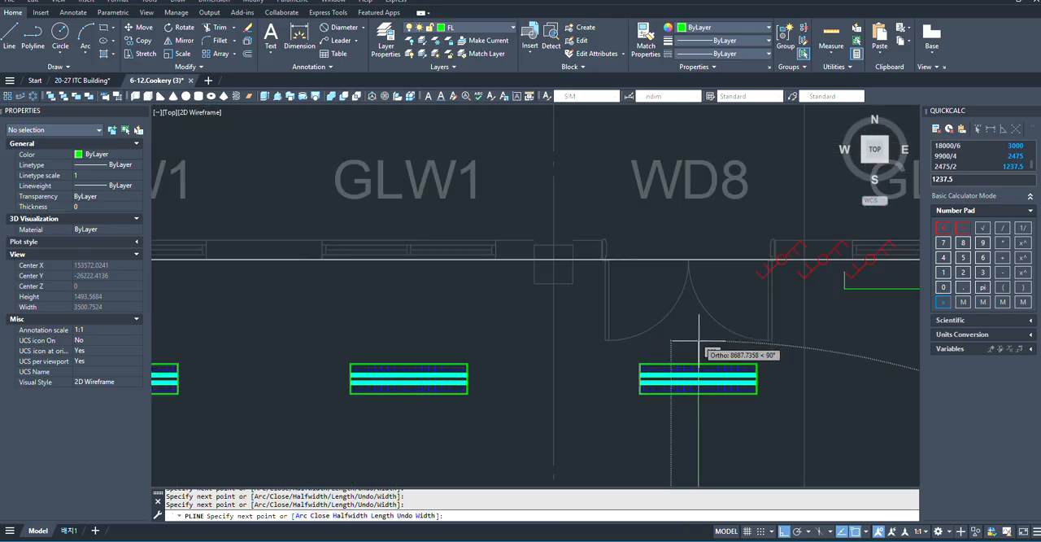
scroll(699, 342, "up", 2)
scroll(697, 350, "down", 2)
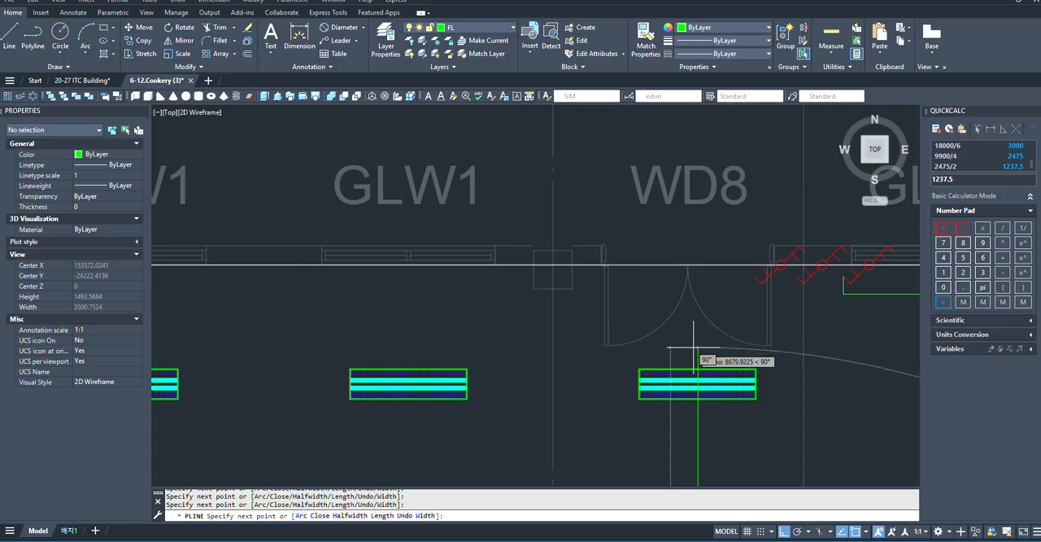
left_click(697, 351)
- Finish the polyline about 1,516 mm right and about 761 mm up, at the right door's rightmost switch
scroll(844, 324, "up", 4)
scroll(793, 349, "down", 4)
scroll(830, 351, "up", 4)
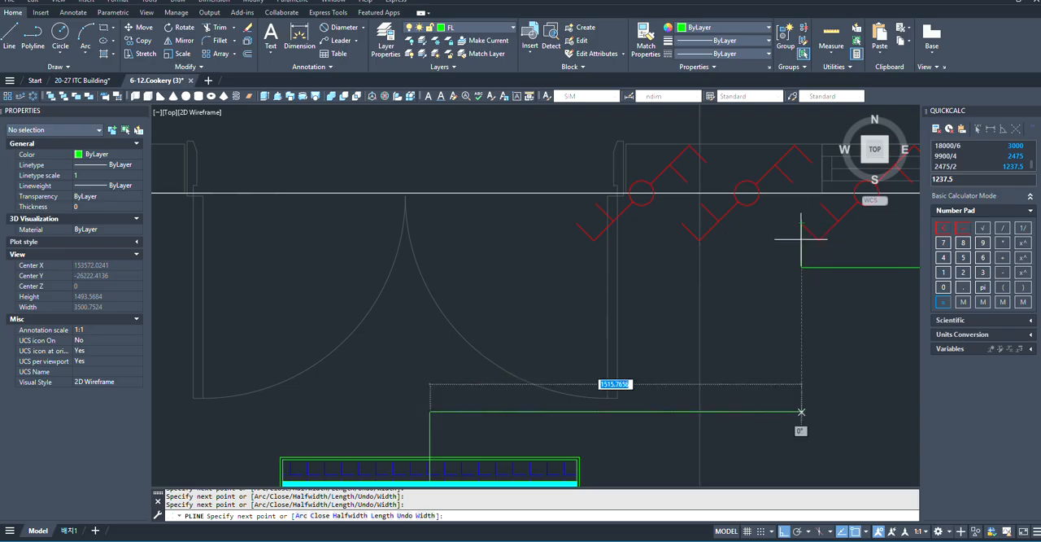
left_click(801, 413)
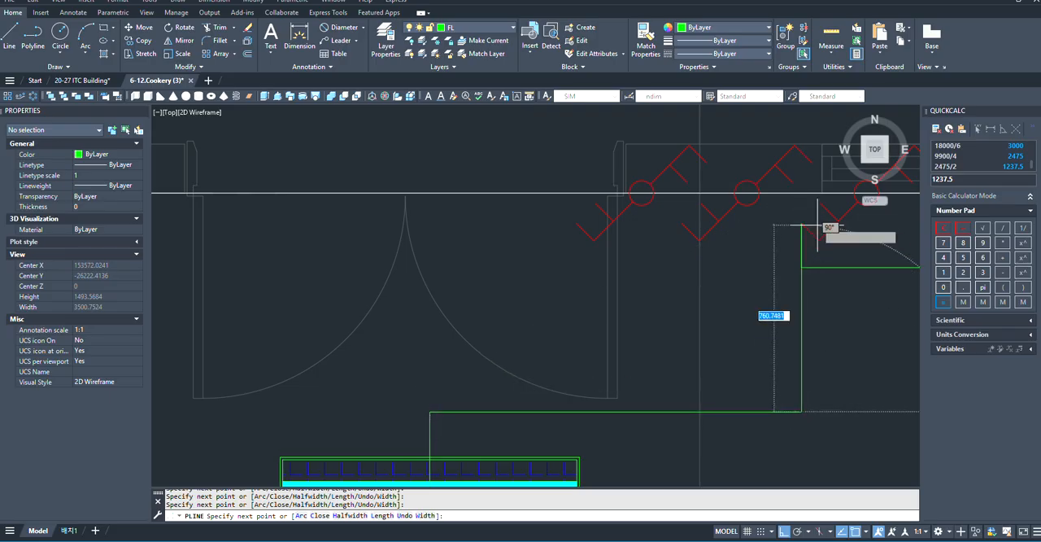
scroll(799, 227, "up", 2)
key("Escape")
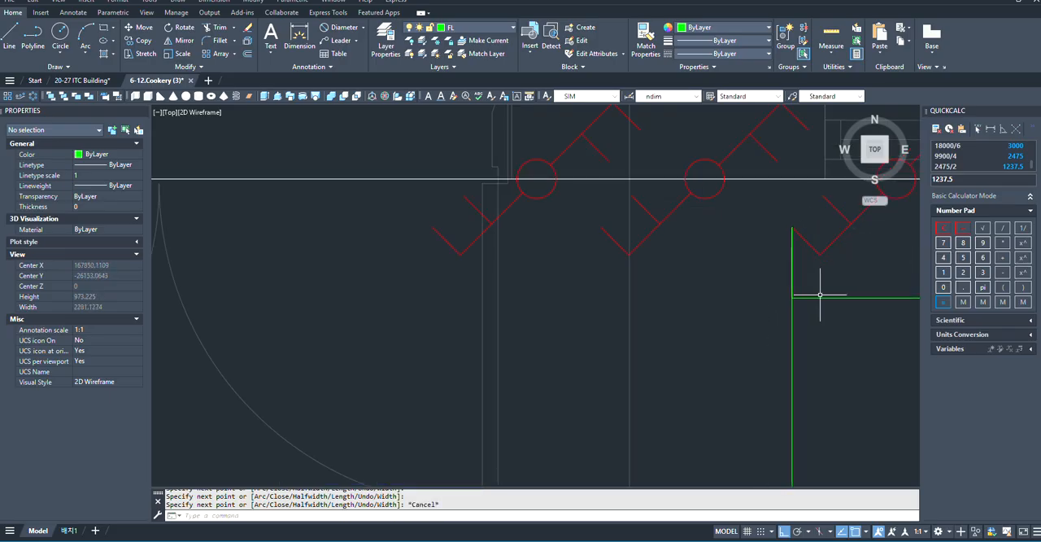
- Shift the first polyline's vertical end segment at the right door about 90 mm right, and stretch its endpoint up along the rightmost switch
left_click(817, 298)
scroll(644, 282, "down", 3)
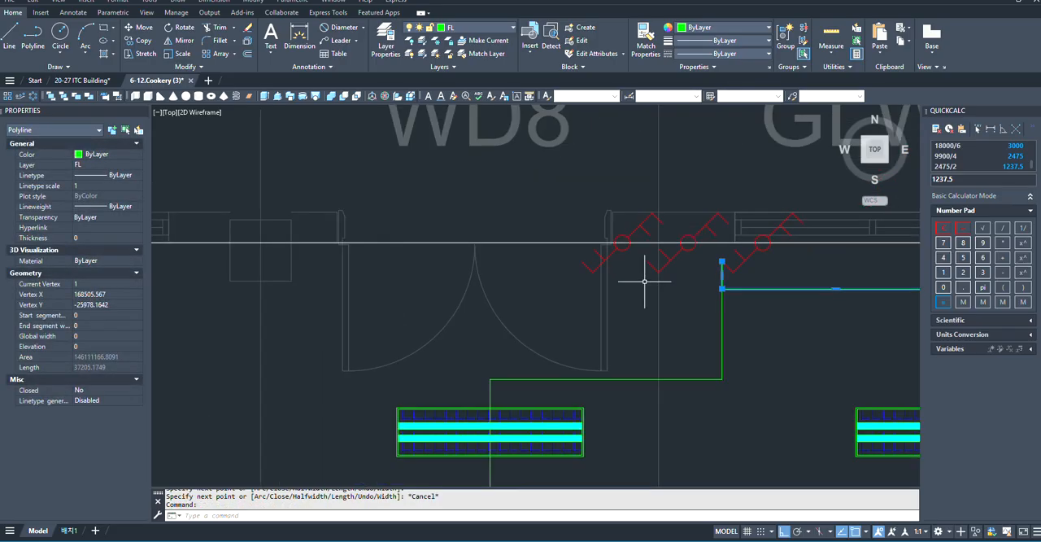
left_click(722, 274)
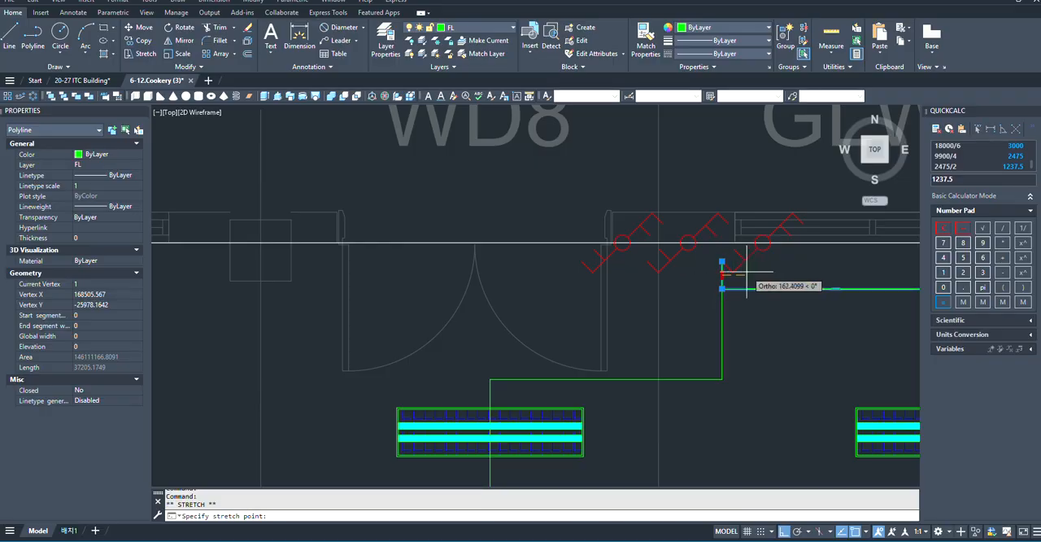
scroll(736, 274, "up", 4)
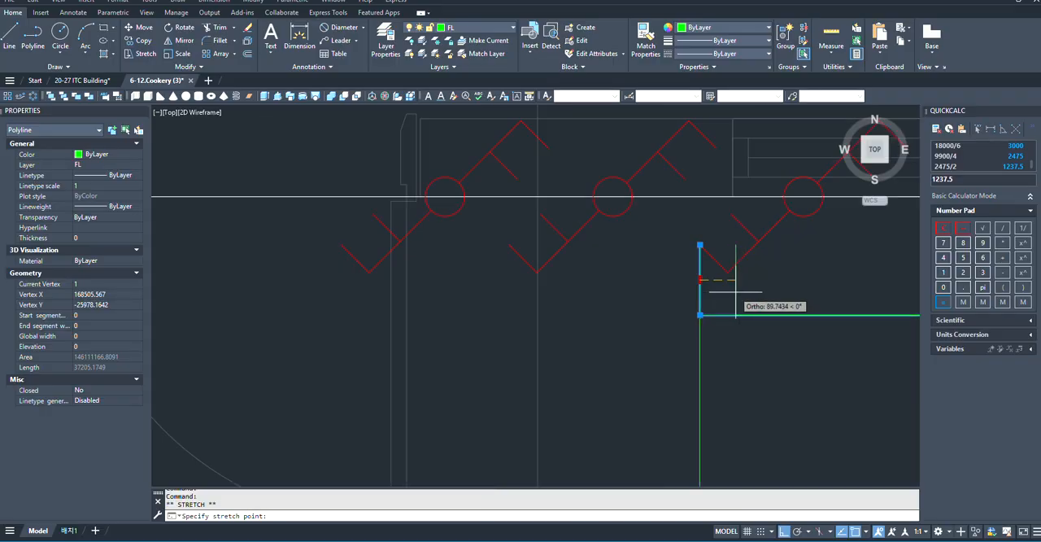
left_click(736, 291)
middle_click_drag(743, 193, 706, 265)
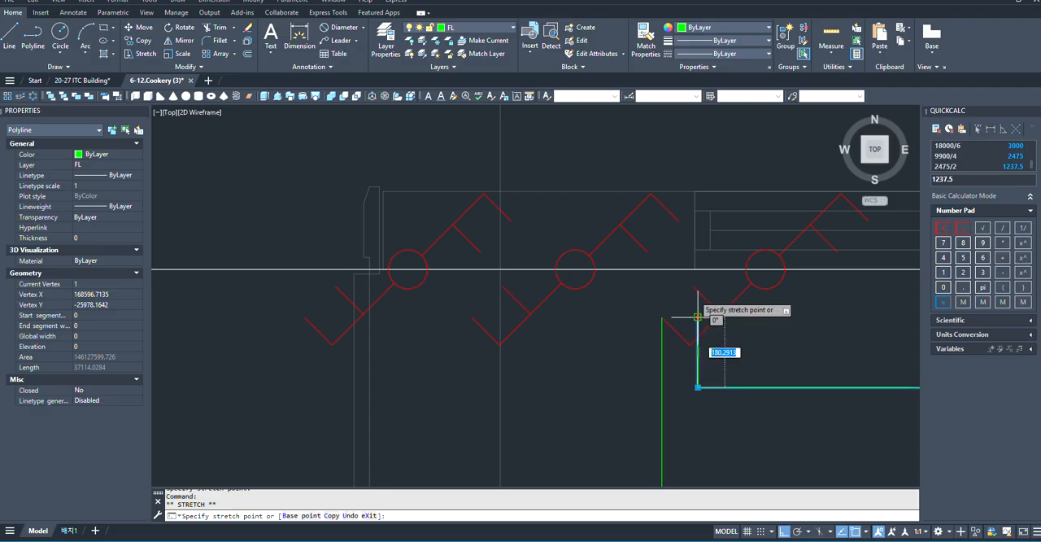
key("Escape")
scroll(695, 269, "down", 2)
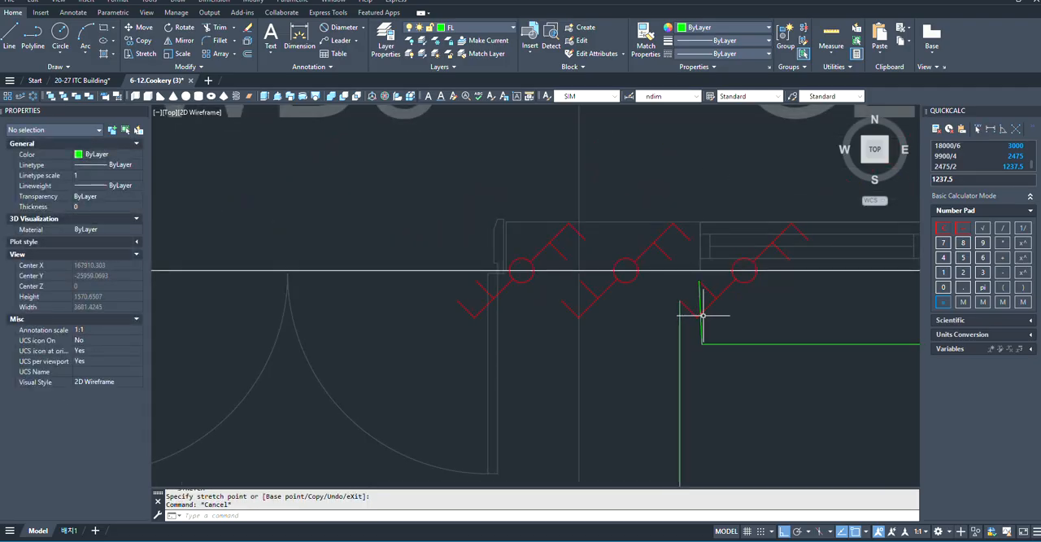
scroll(701, 318, "down", 12)
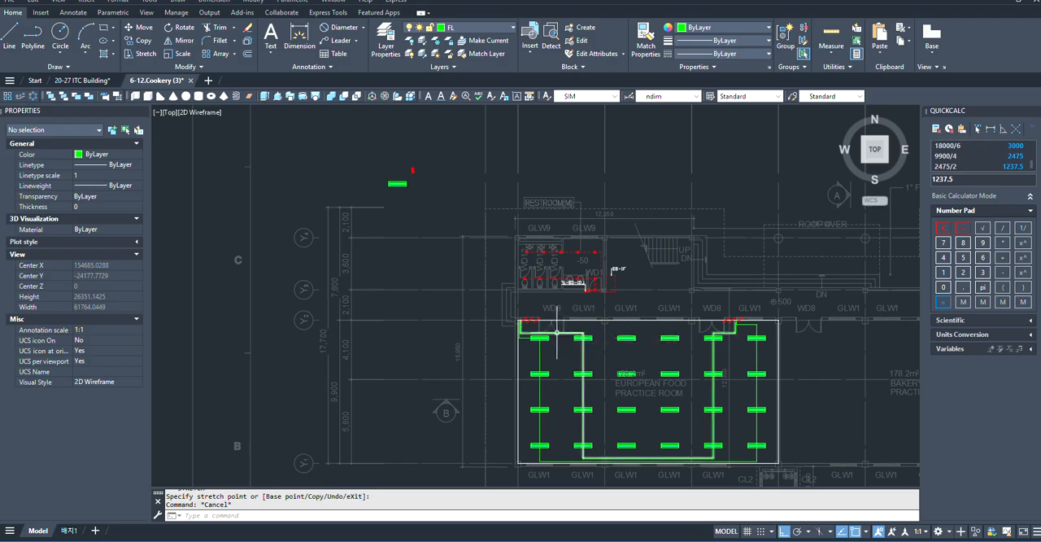
scroll(556, 332, "up", 8)
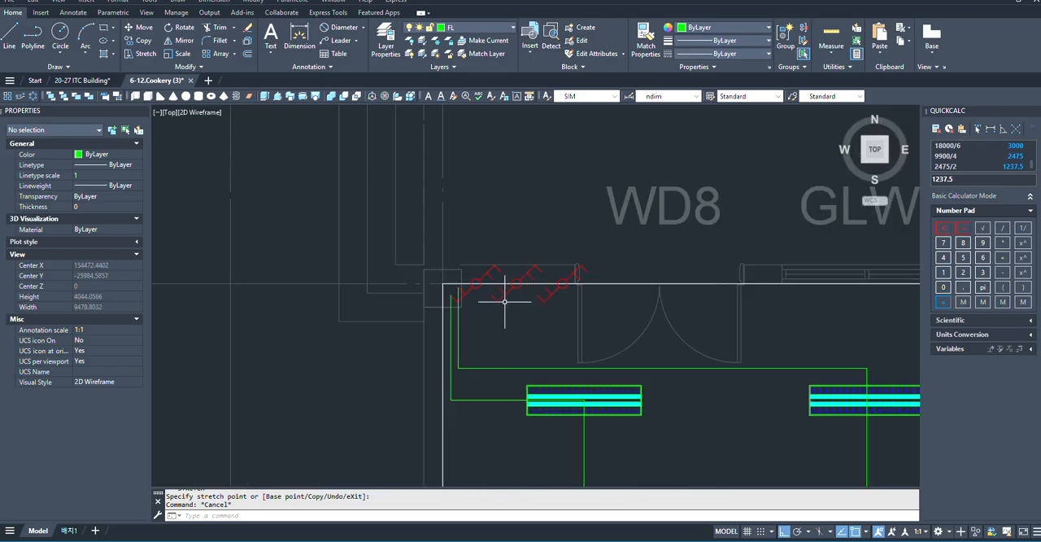
left_click(514, 289)
type("pl")
key("Return")
scroll(488, 294, "up", 3)
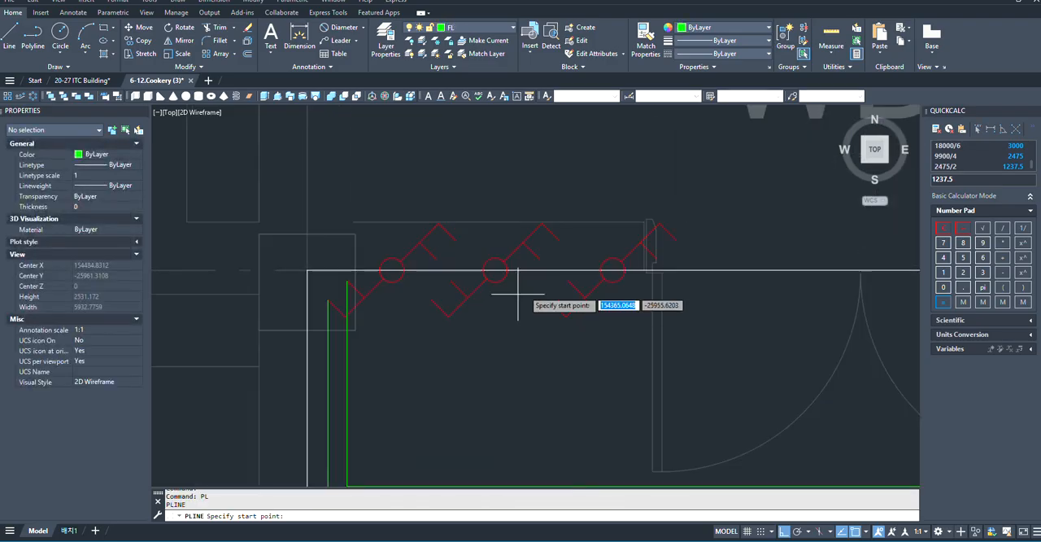
scroll(518, 296, "down", 5)
scroll(541, 288, "up", 4)
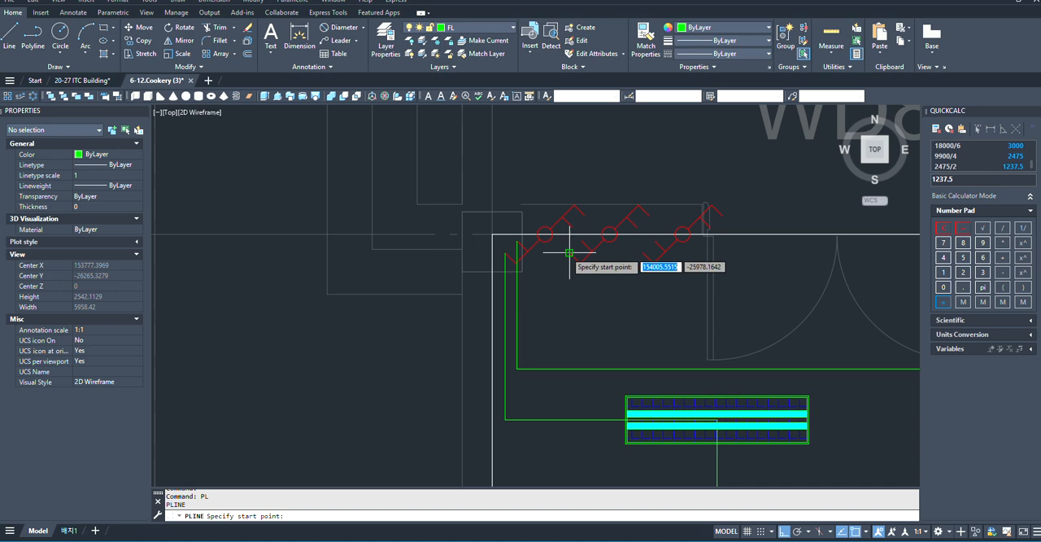
left_click(569, 252)
scroll(550, 242, "up", 2)
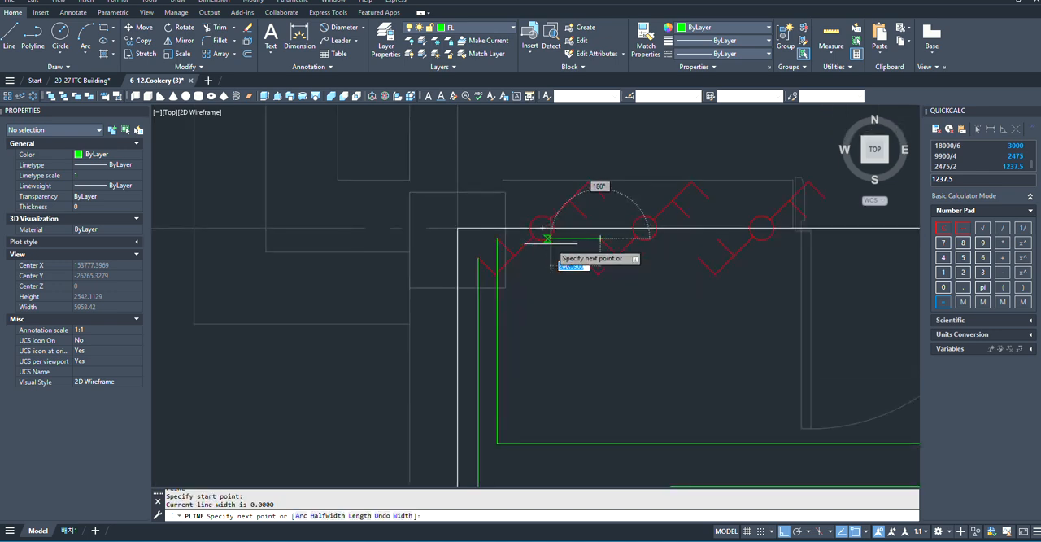
key("space")
key("space")
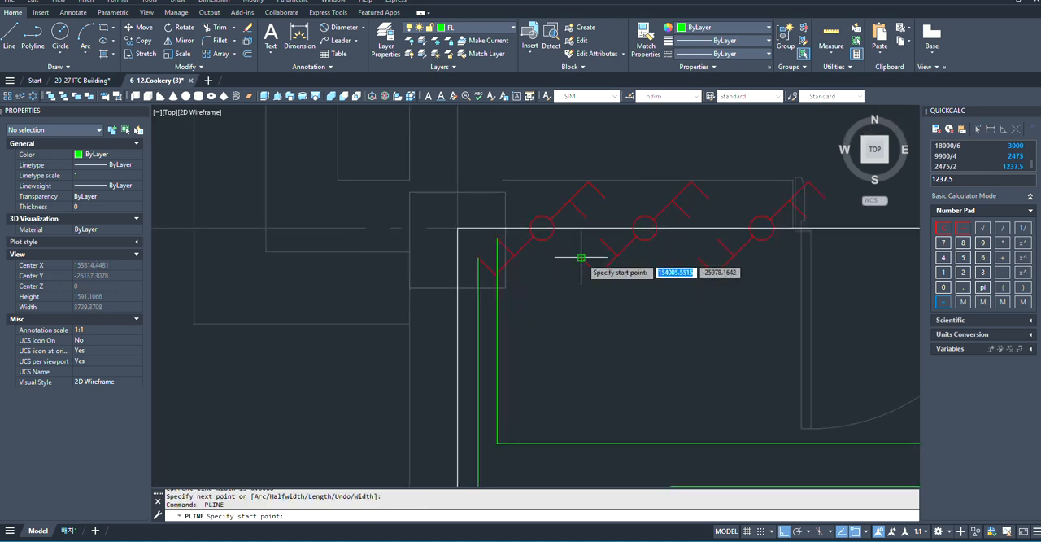
left_click(582, 258)
scroll(581, 258, "down", 2)
scroll(584, 312, "up", 3)
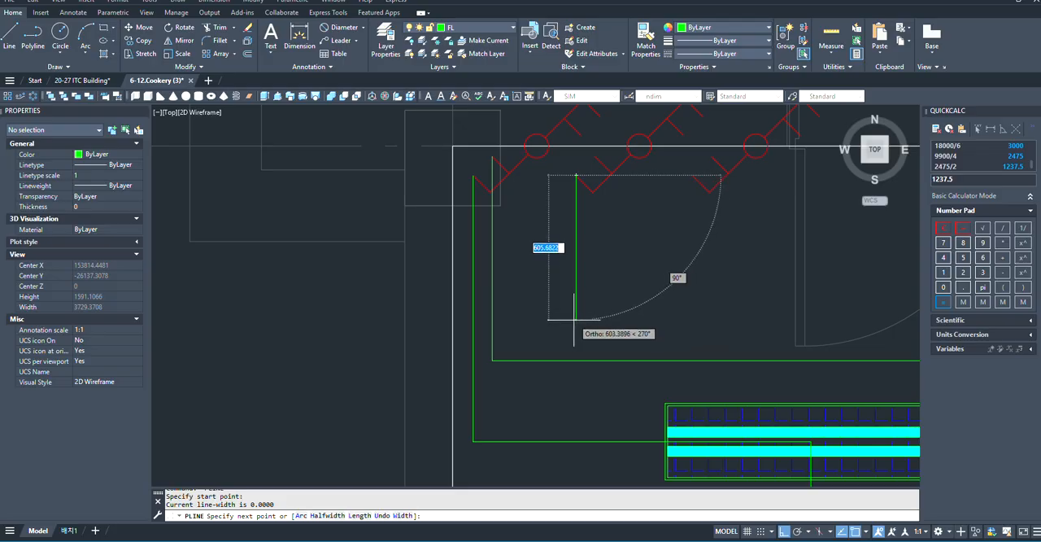
key("space")
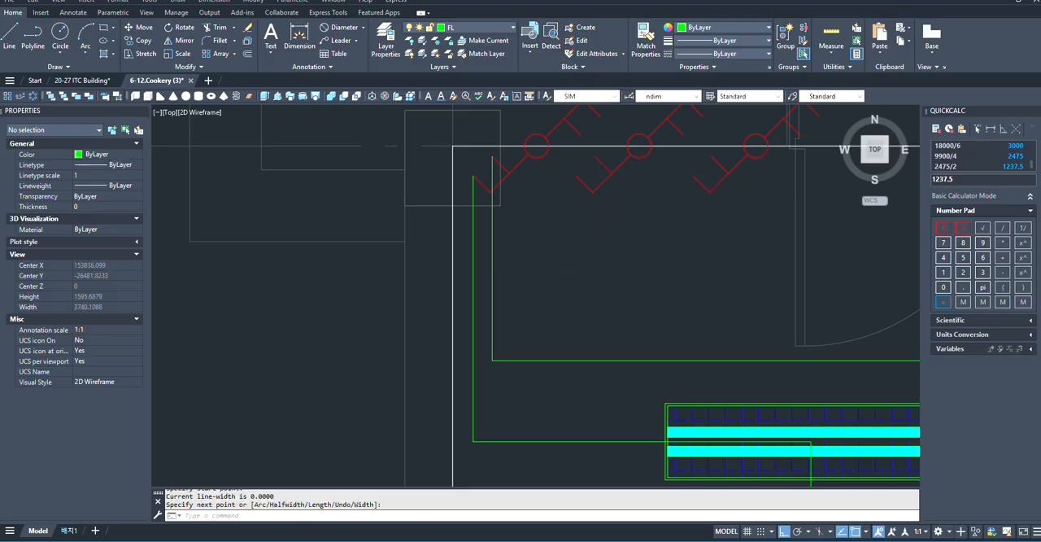
- Start a third polyline at the left door's middle switch, run it a short way left and down to just above the second polyline's upper run
key("space")
left_click(594, 156)
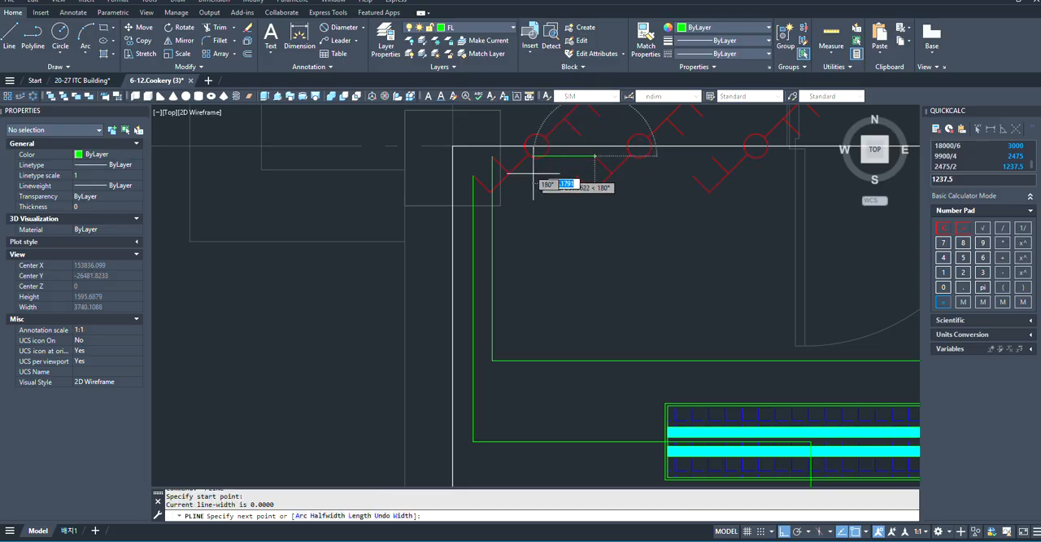
left_click(525, 170)
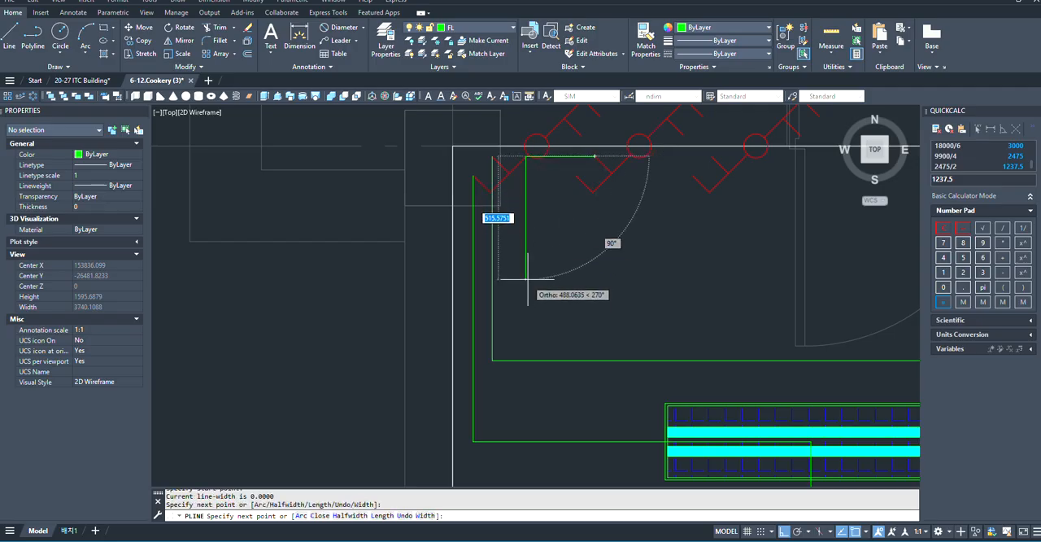
left_click(526, 323)
- Run the third polyline right above the top fixture row to the third fixture column's midpoint
scroll(524, 322, "down", 8)
scroll(719, 308, "up", 5)
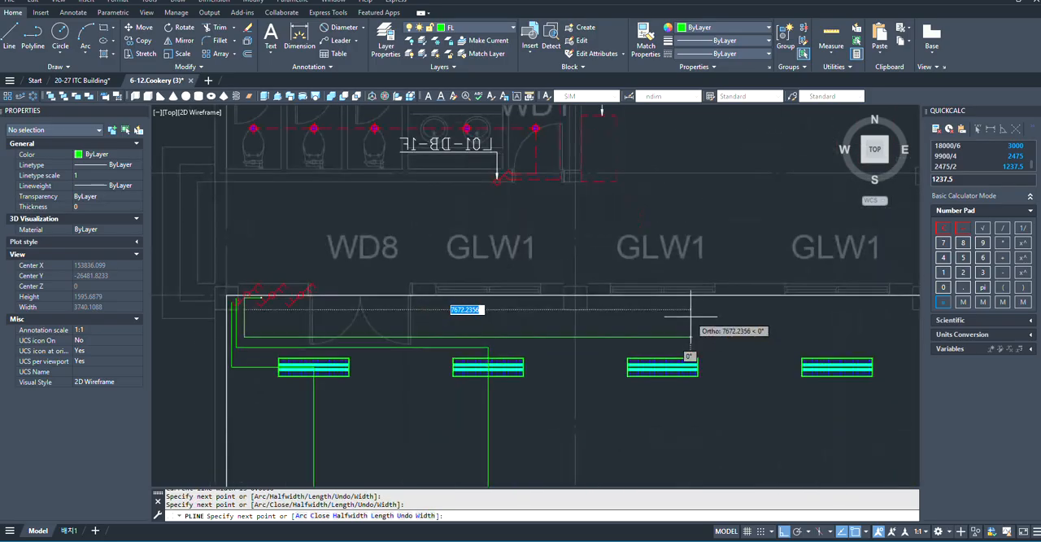
scroll(672, 341, "up", 2)
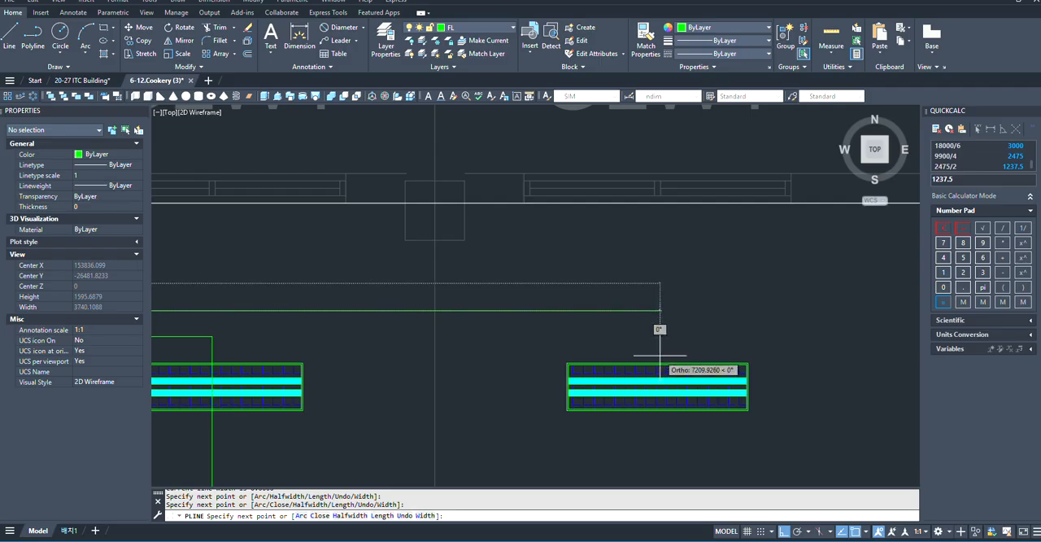
left_click(662, 304)
- Carry the polyline down through the third fixture column to between its bottom fixture and the second polyline's lower run
scroll(665, 355, "down", 5)
scroll(665, 355, "down", 1)
scroll(642, 341, "up", 3)
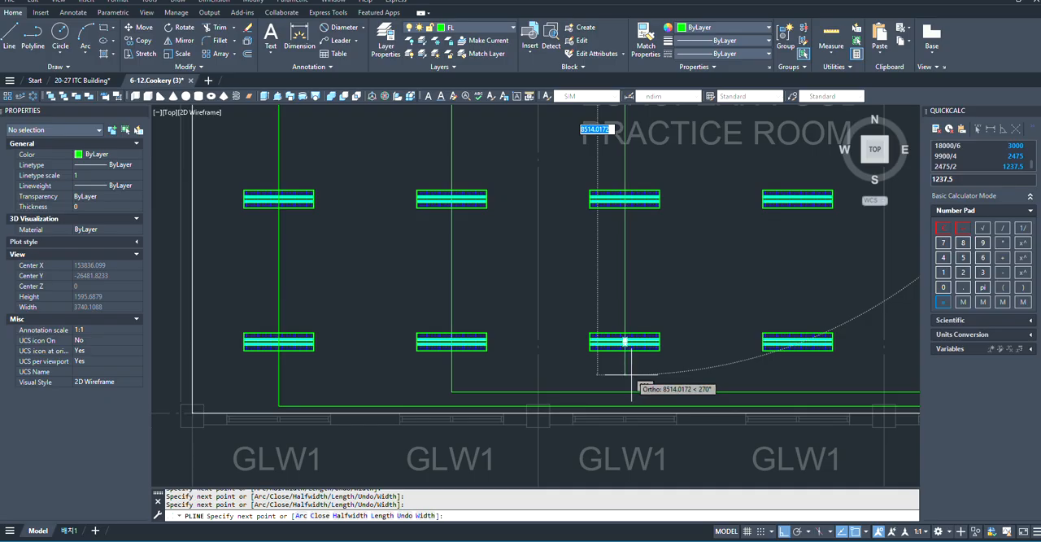
- Run the third polyline right below the bottom fixture row to midway between the fourth and fifth fixture columns
scroll(642, 350, "down", 4)
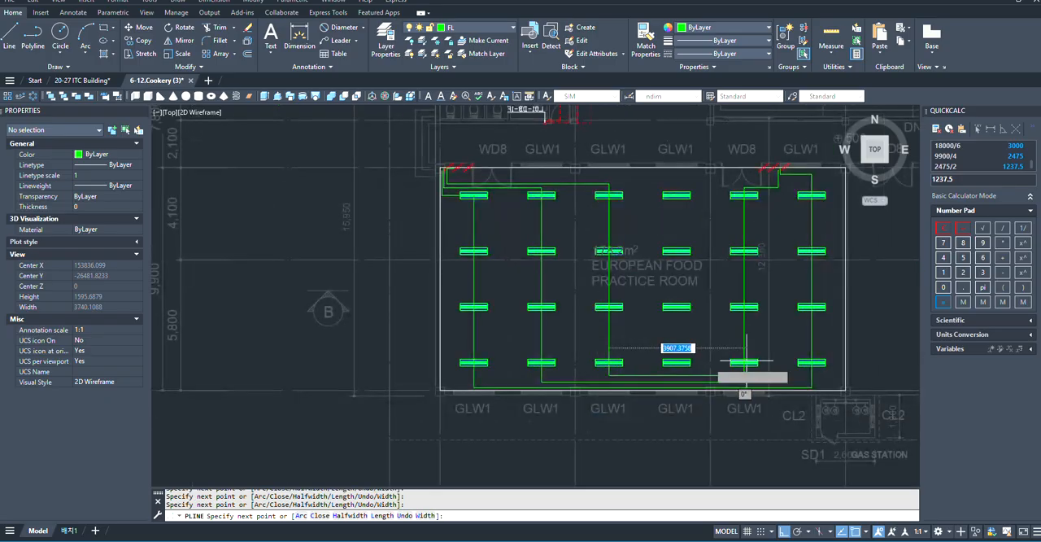
scroll(686, 369, "up", 2)
scroll(650, 358, "down", 2)
scroll(631, 379, "up", 5)
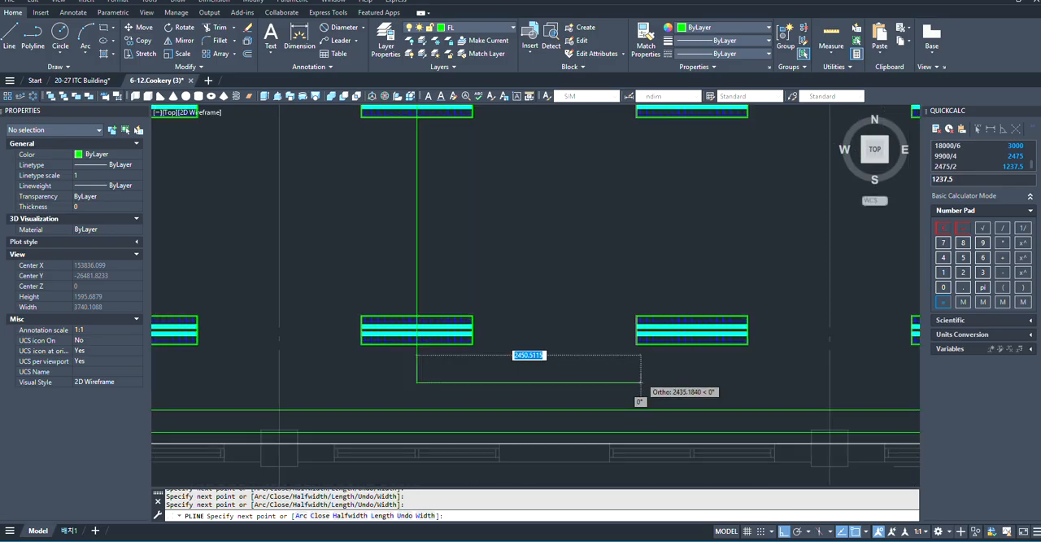
scroll(668, 386, "down", 3)
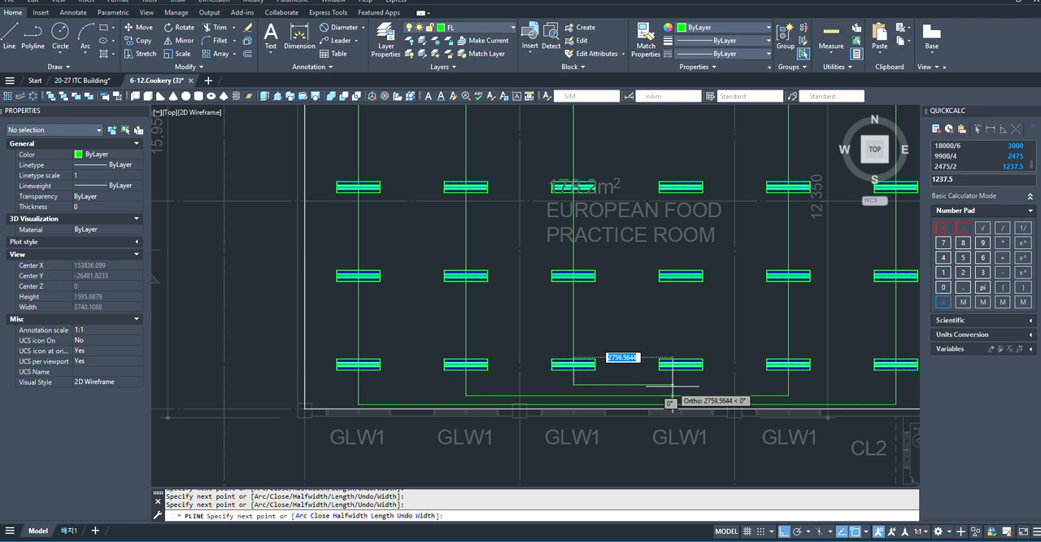
scroll(672, 402, "down", 2)
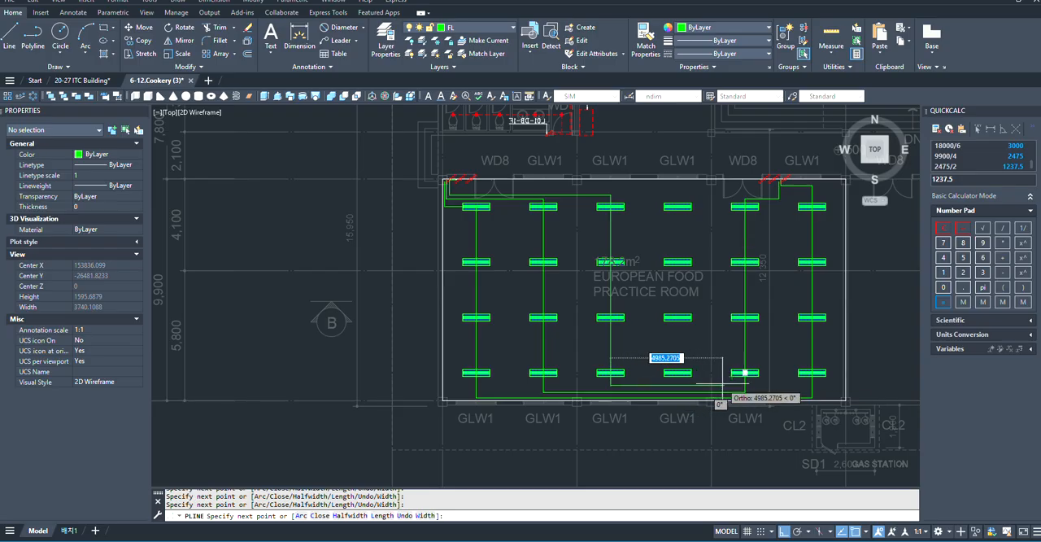
scroll(721, 382, "up", 2)
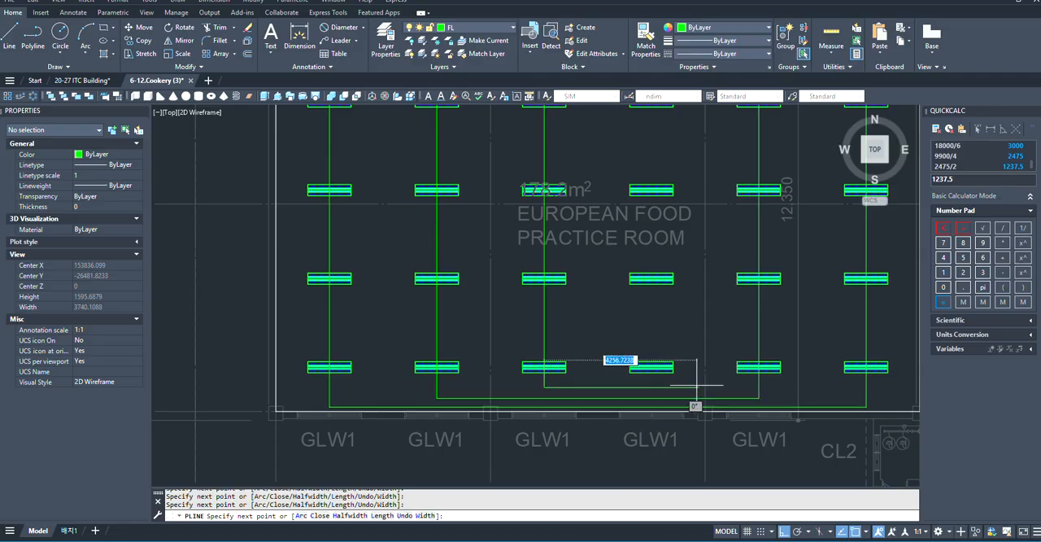
scroll(699, 386, "down", 2)
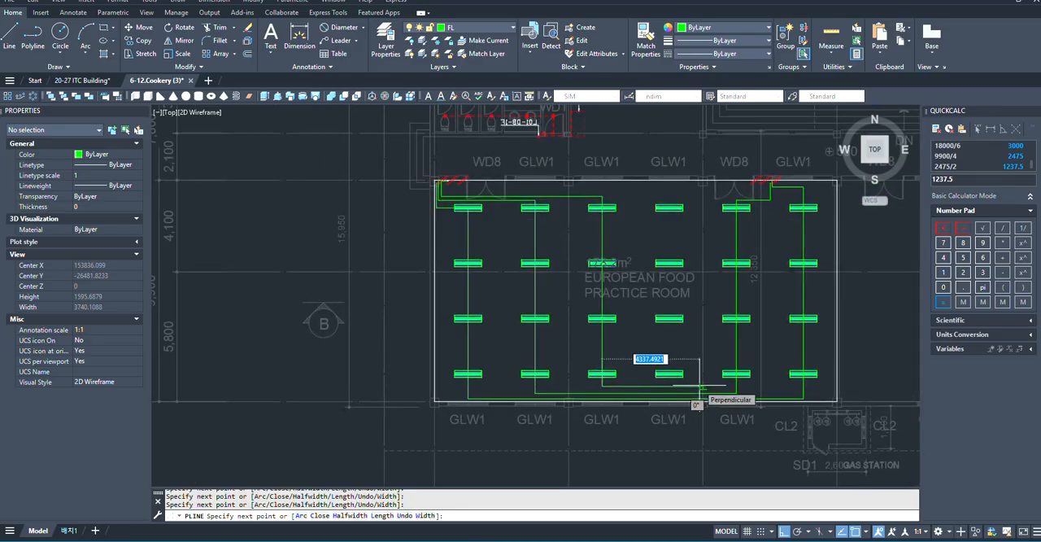
scroll(699, 389, "up", 2)
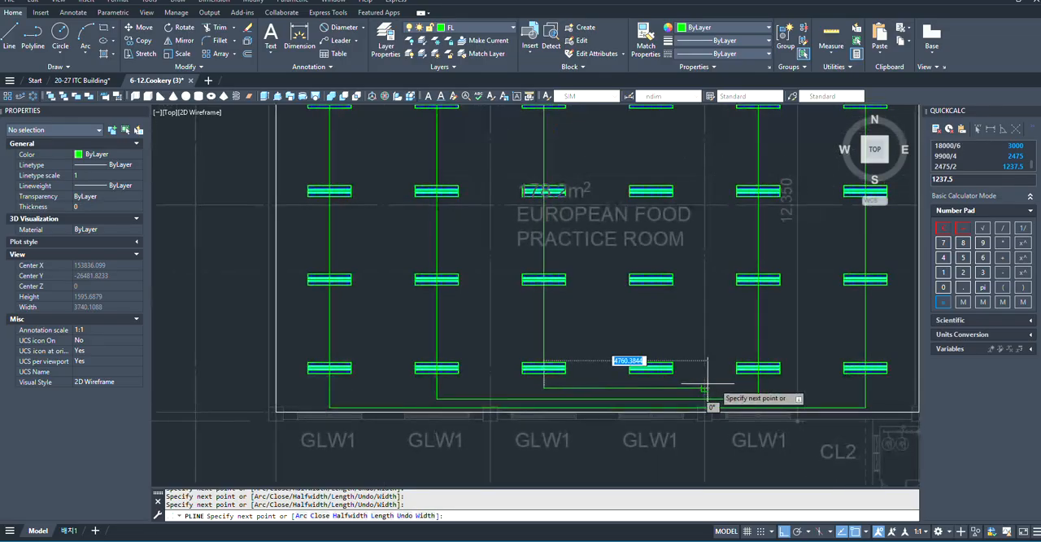
scroll(682, 403, "up", 4)
scroll(681, 398, "down", 4)
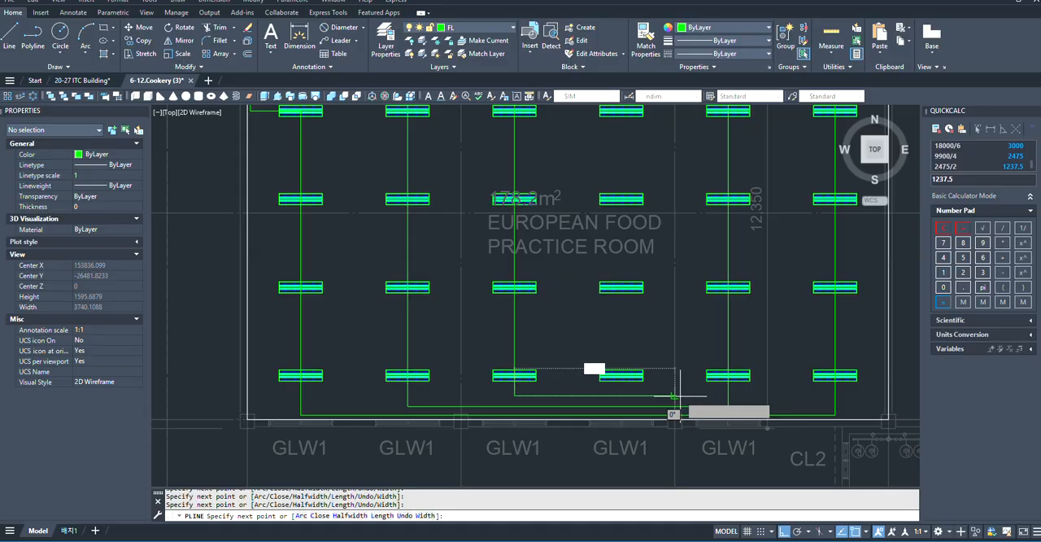
scroll(679, 397, "down", 2)
scroll(699, 395, "up", 2)
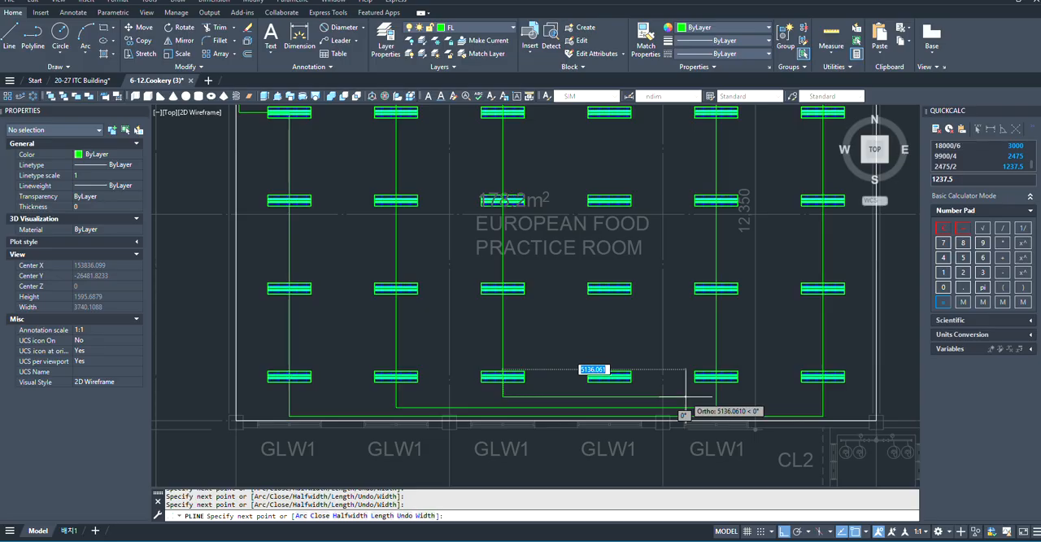
scroll(683, 402, "down", 2)
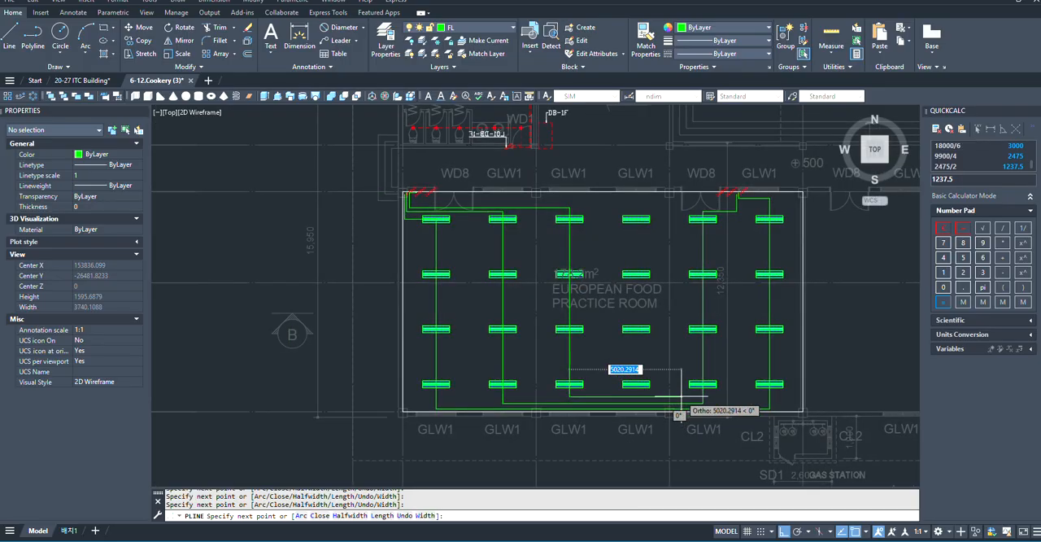
scroll(680, 414, "up", 2)
scroll(680, 415, "down", 2)
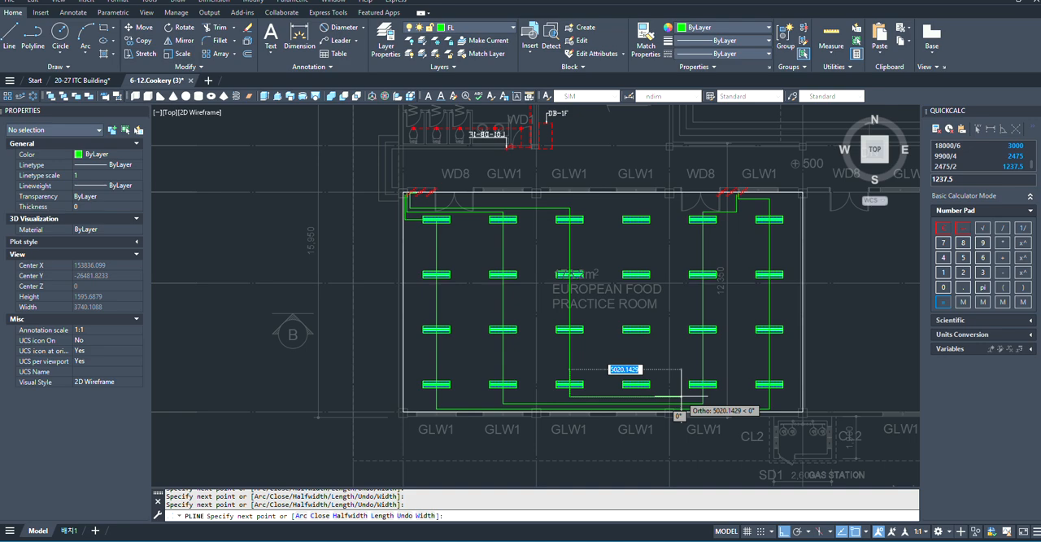
scroll(680, 399, "up", 2)
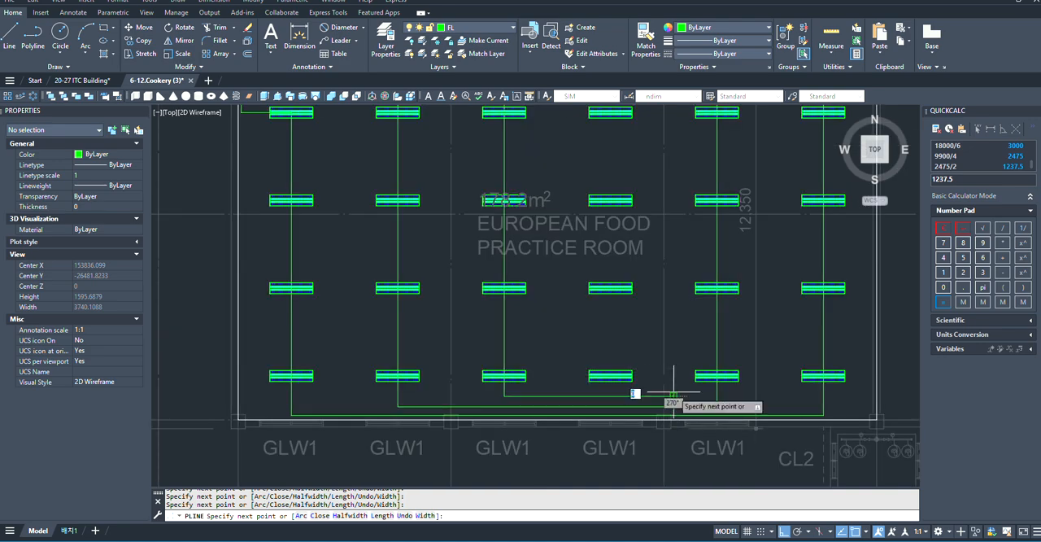
- Carry the polyline straight up between the fourth and fifth fixture columns to just above the top fixture row
scroll(662, 374, "down", 3)
scroll(664, 272, "up", 8)
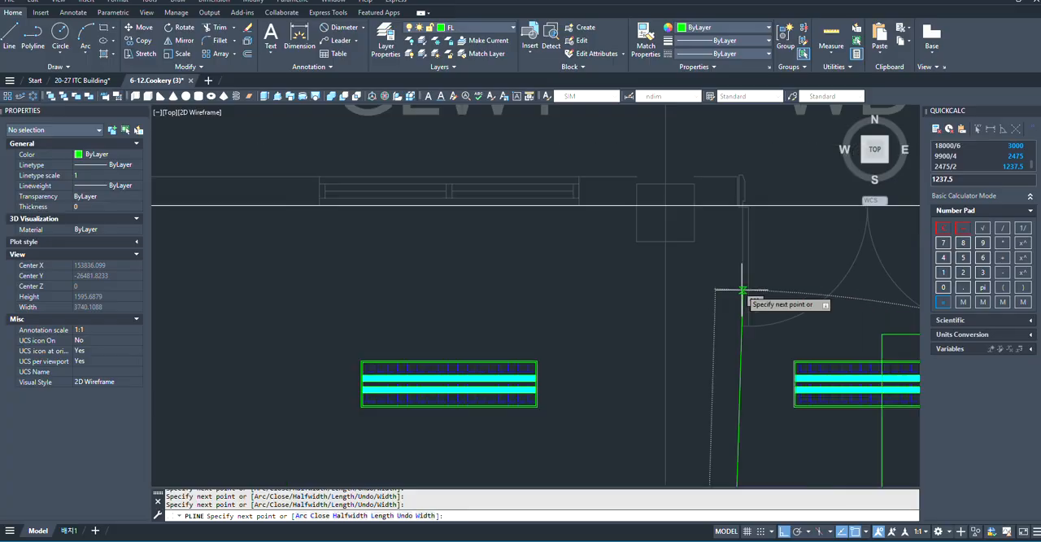
scroll(695, 362, "down", 2)
scroll(691, 390, "up", 2)
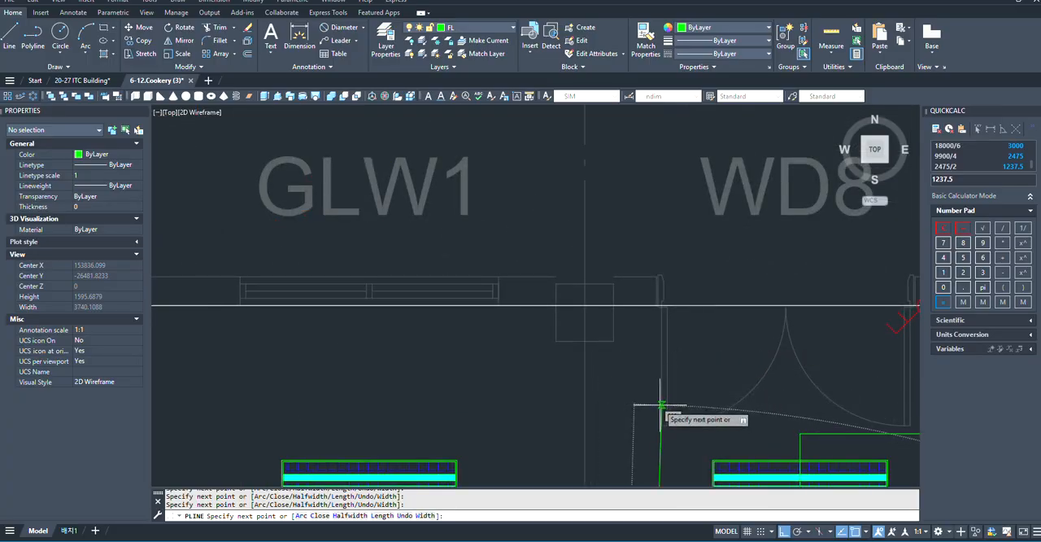
scroll(732, 419, "up", 2)
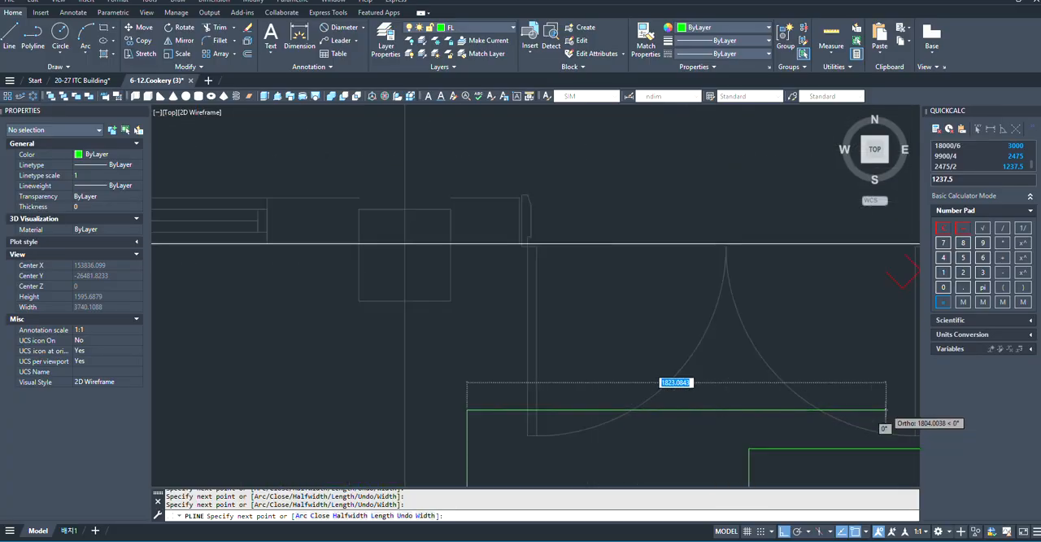
- Run the polyline right past the right WD8 door, then up beside the middle switch to just below the wall line, and end it
scroll(632, 399, "down", 2)
scroll(830, 372, "up", 2)
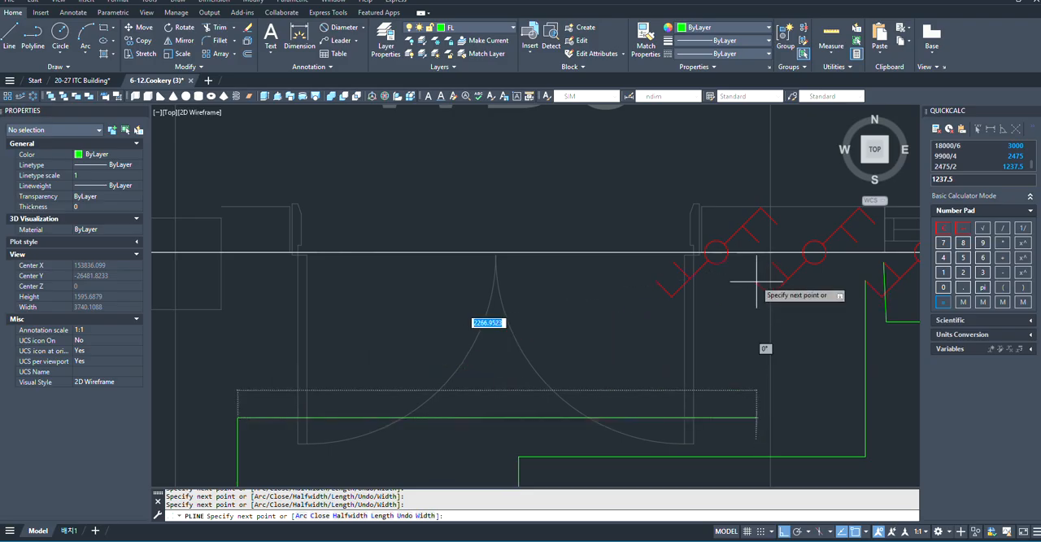
left_click(754, 417)
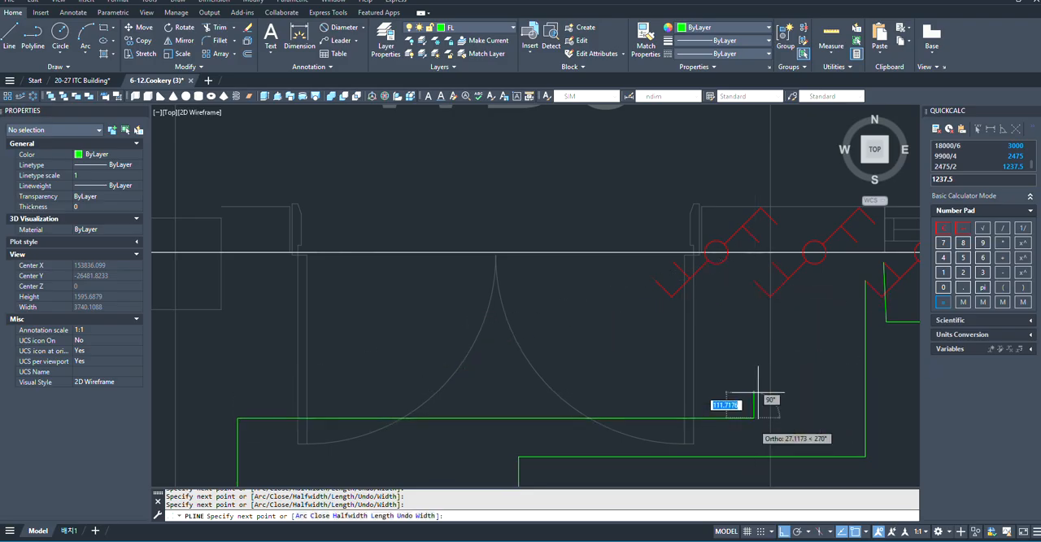
left_click(753, 258)
key("Escape")
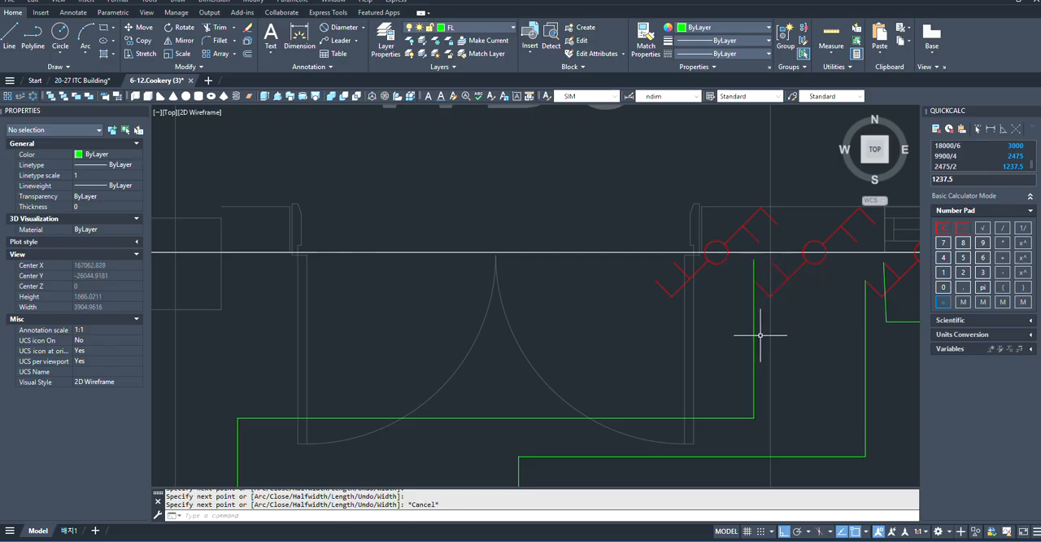
- Shift the third polyline's vertical end segment at the right door slightly right onto the middle switch's lower end
left_click(754, 338)
left_click(754, 339)
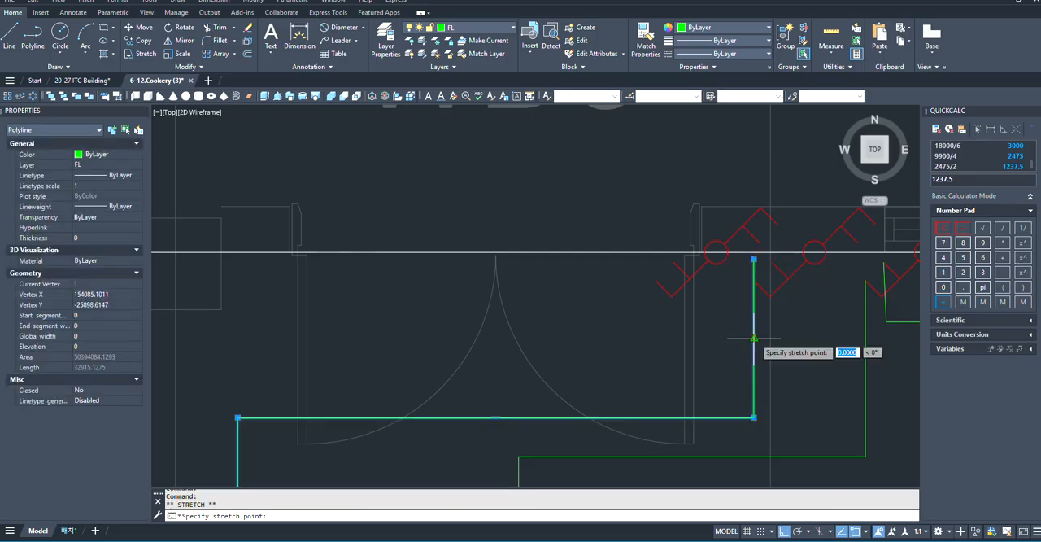
scroll(764, 345, "down", 5)
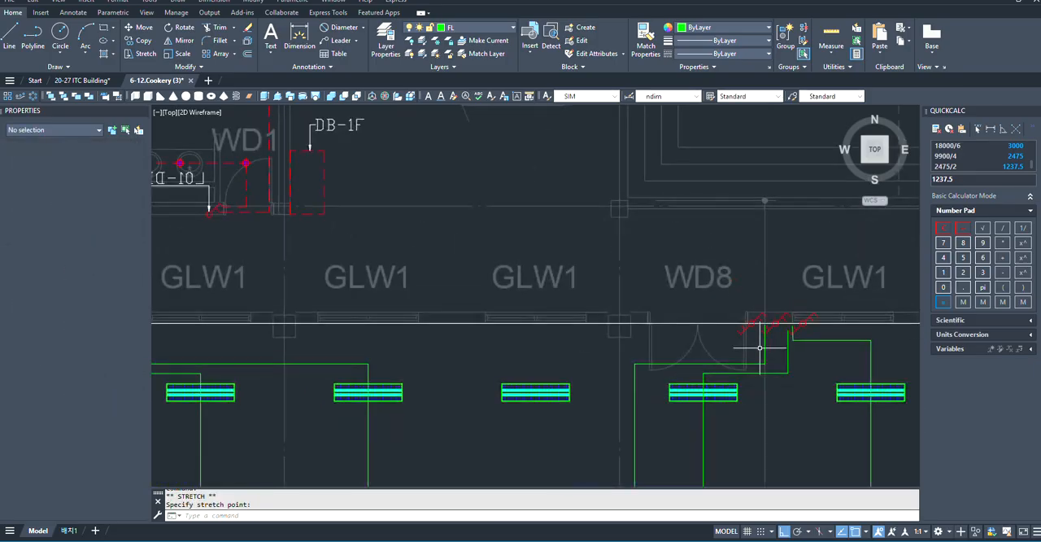
key("Escape")
- Stretch the right vertical segments of the first and second polylines right, into the gap between the last fixture column and the room's right wall
scroll(647, 301, "down", 2)
scroll(716, 387, "up", 4)
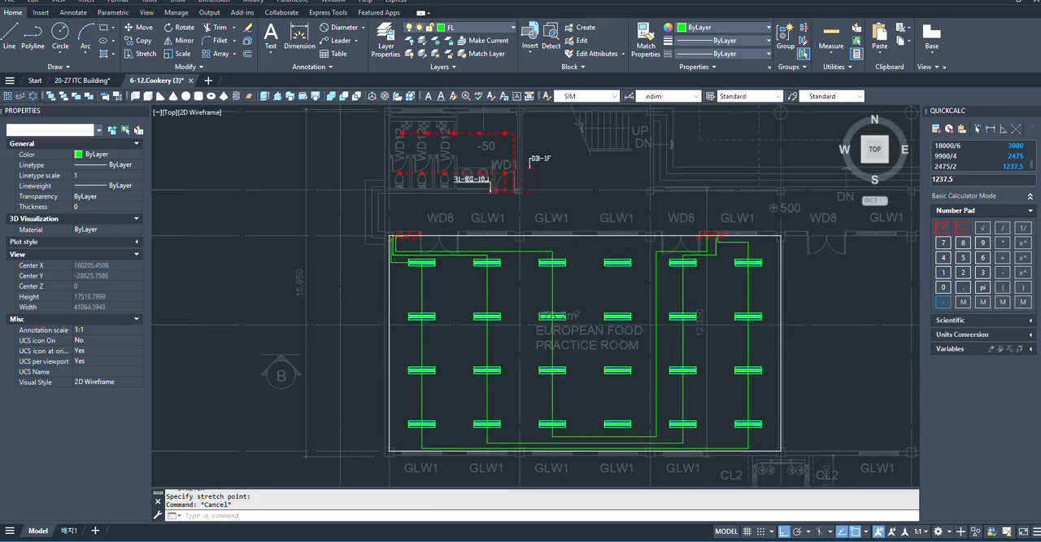
left_click(687, 391)
key("Escape")
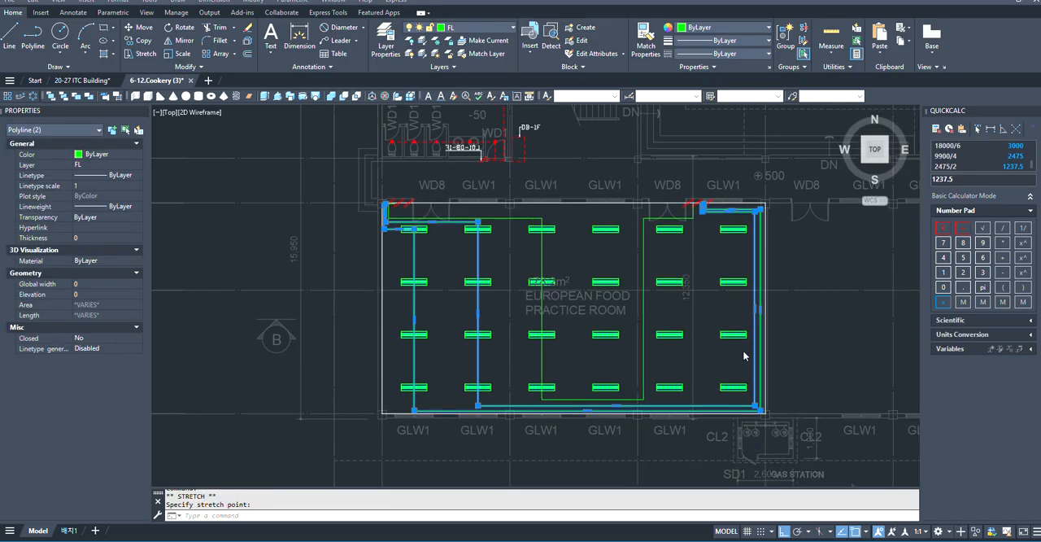
scroll(736, 347, "up", 2)
scroll(553, 358, "down", 2)
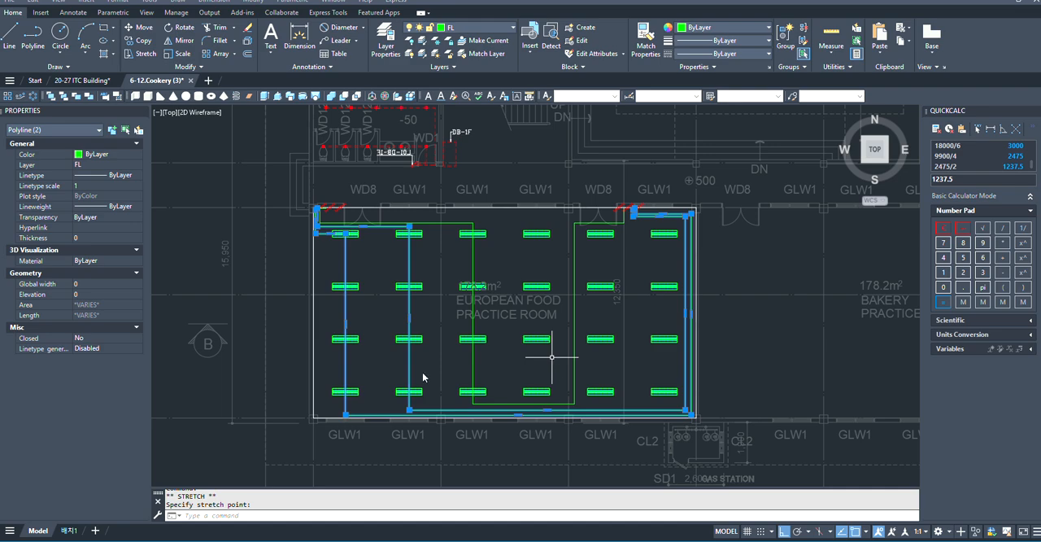
scroll(580, 330, "up", 2)
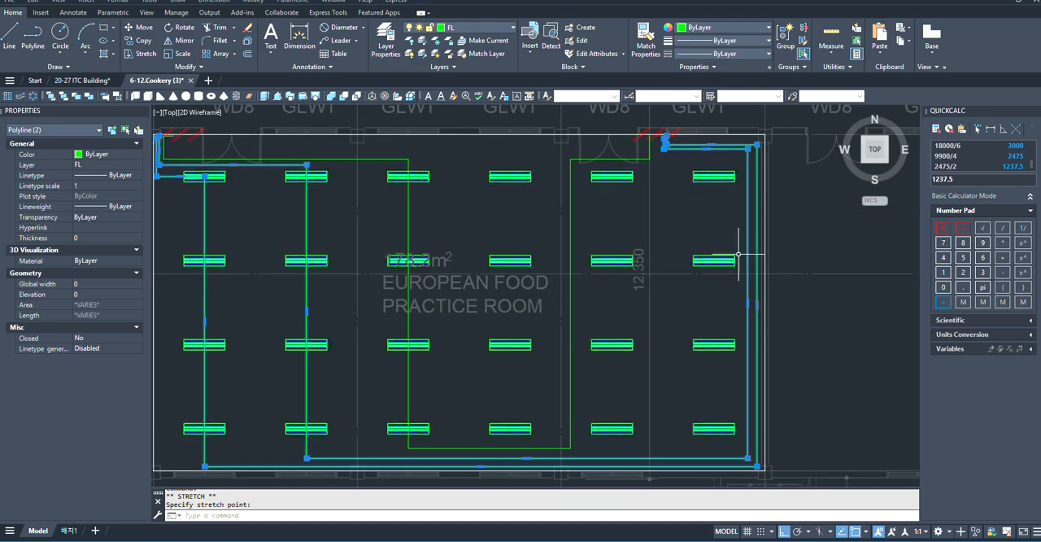
scroll(749, 261, "up", 4)
scroll(688, 286, "down", 3)
scroll(722, 218, "up", 2)
scroll(724, 220, "up", 2)
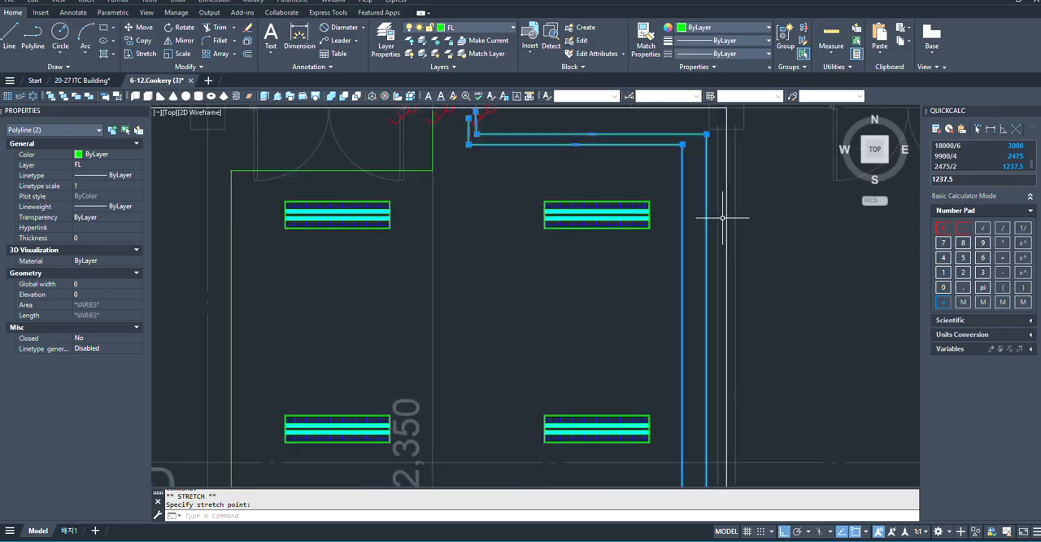
- Add the third polyline to the selection and stretch its right vertical segment about 5090 mm right, just left of the other two
scroll(612, 327, "down", 6)
left_click(602, 341)
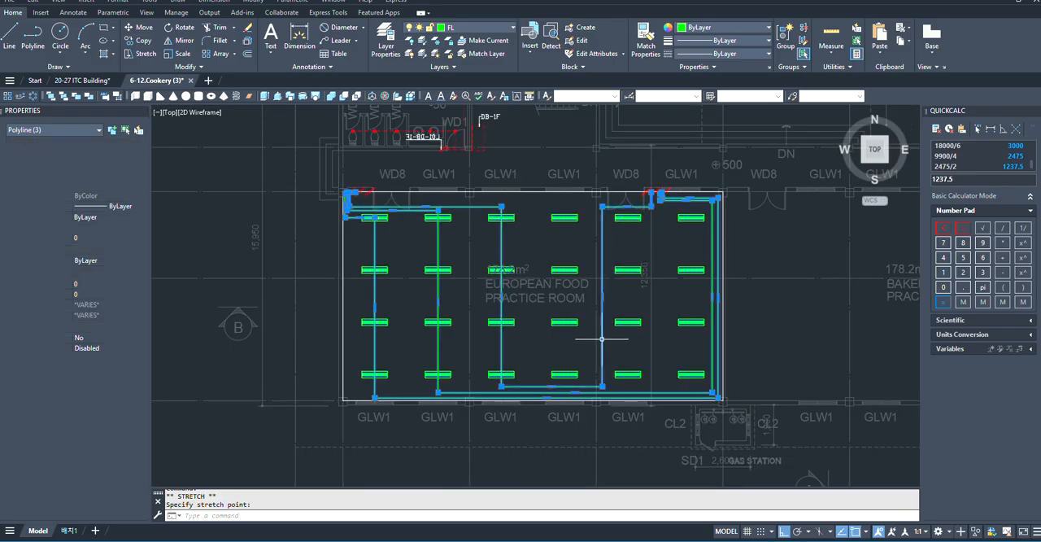
left_click(601, 295)
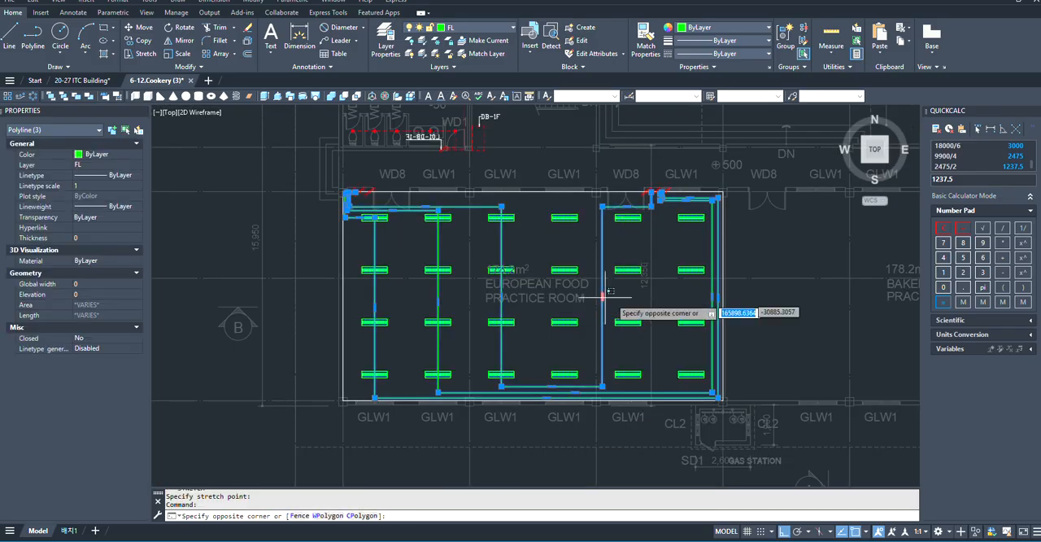
scroll(615, 298, "up", 2)
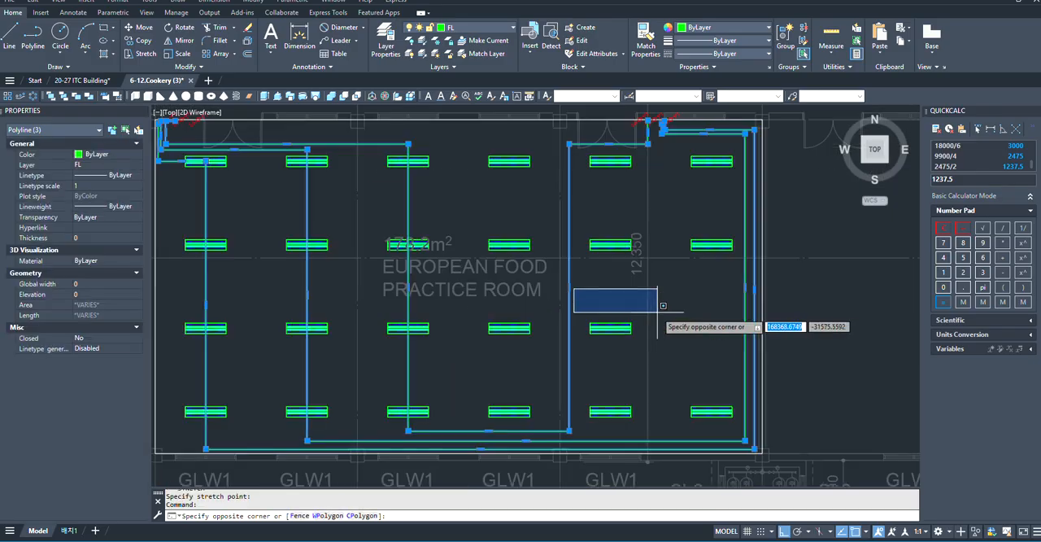
left_click(570, 288)
scroll(570, 309, "down", 2)
scroll(636, 314, "up", 2)
scroll(618, 319, "up", 2)
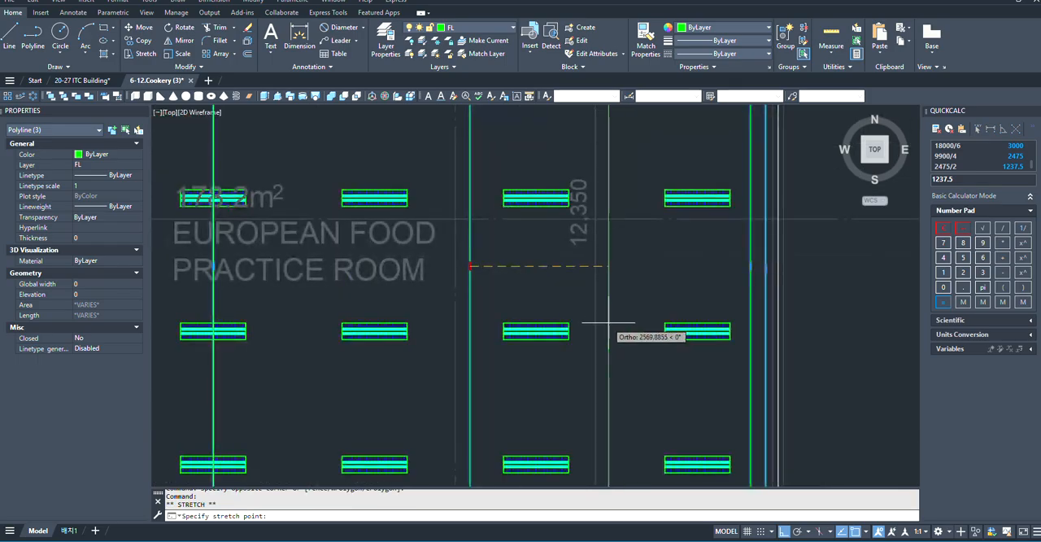
scroll(643, 331, "down", 2)
scroll(674, 325, "up", 4)
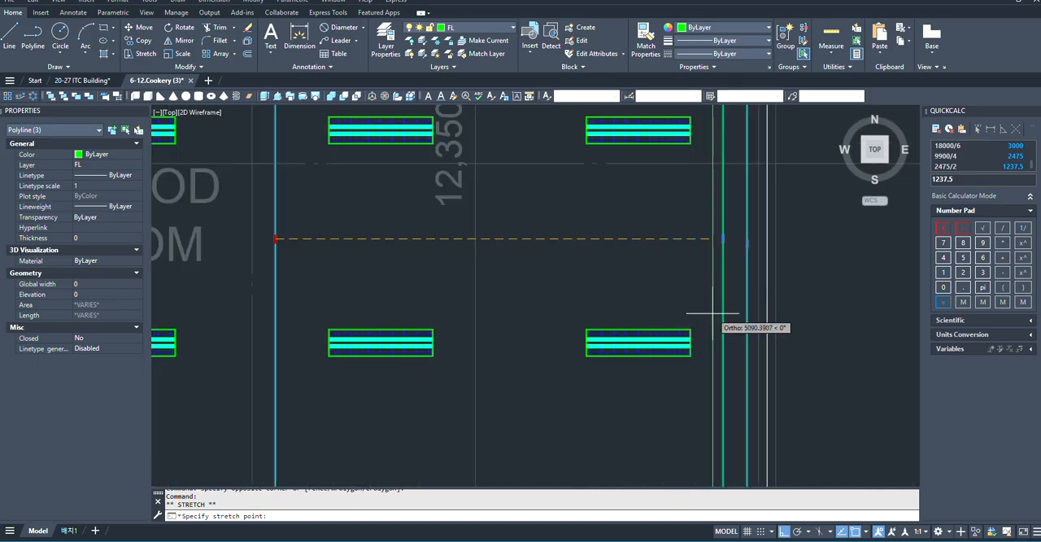
left_click(713, 313)
- Shift the second polyline's right vertical segment slightly right so the three vertical runs along the wall are evenly spaced
scroll(713, 315, "down", 3)
scroll(715, 266, "up", 3)
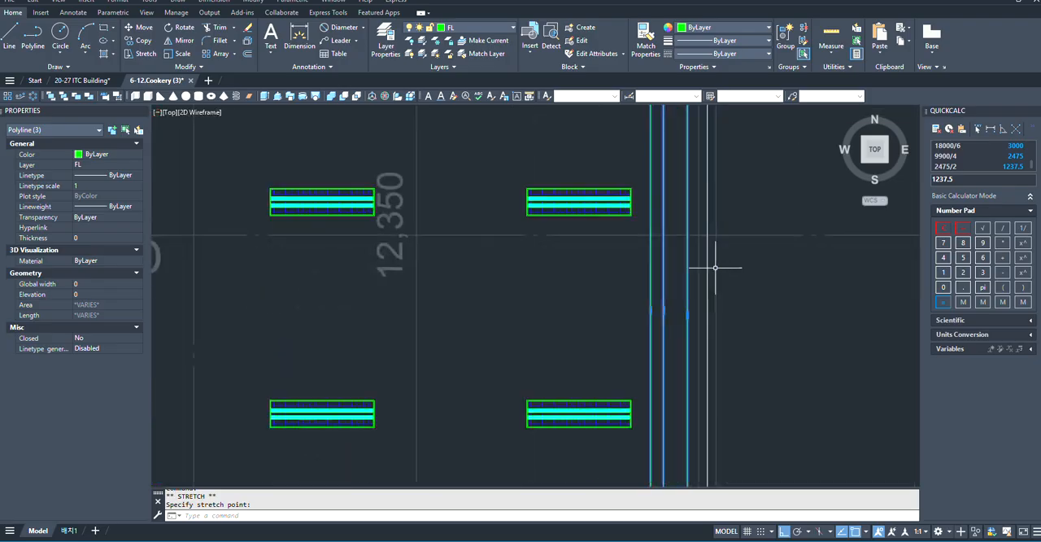
left_click(663, 310)
left_click(663, 310)
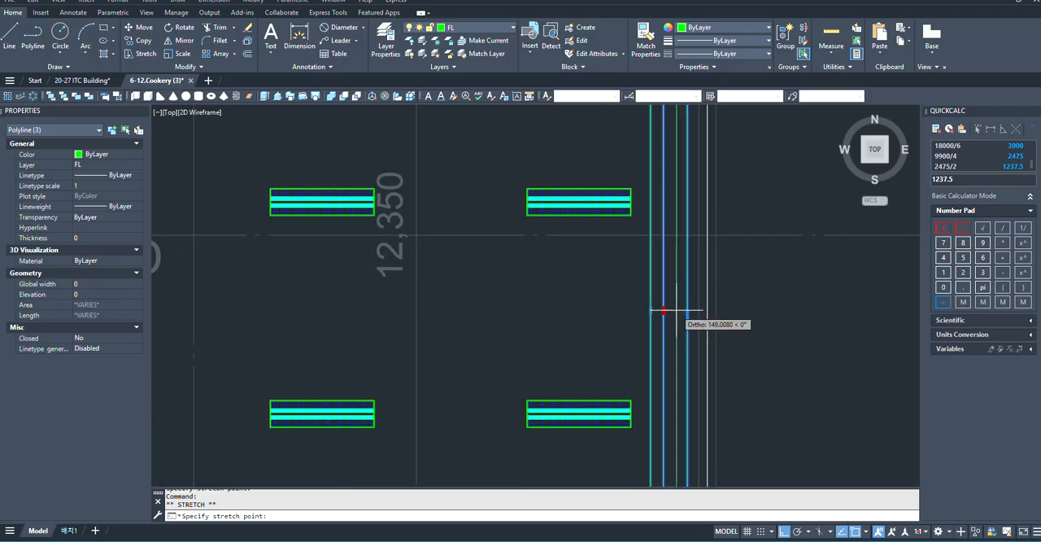
scroll(624, 317, "up", 2)
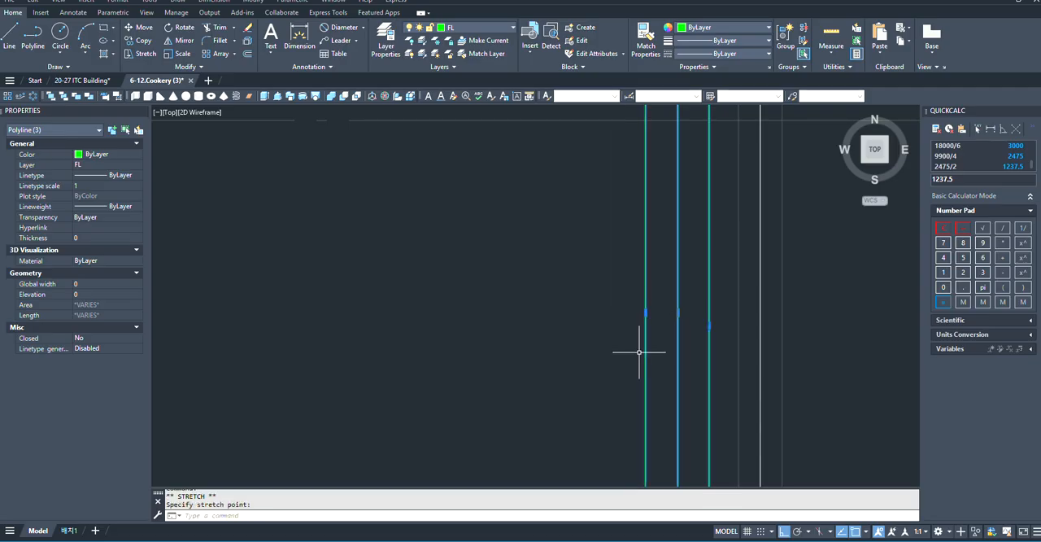
- Stretch the third polyline's upper horizontal segment near the right WD8 door up in two moves, closer to the other two polylines
scroll(641, 325, "down", 5)
scroll(624, 286, "up", 3)
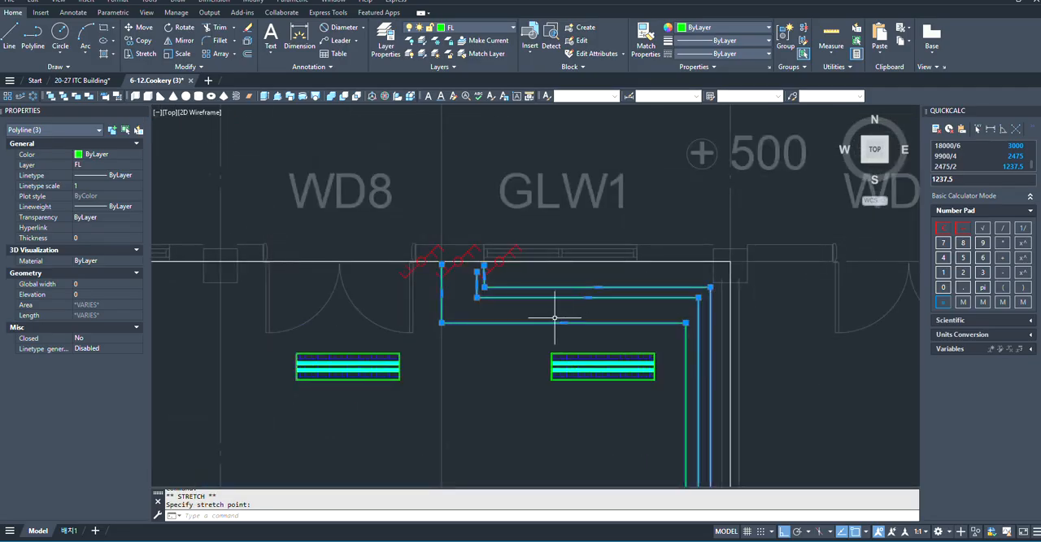
scroll(554, 317, "up", 2)
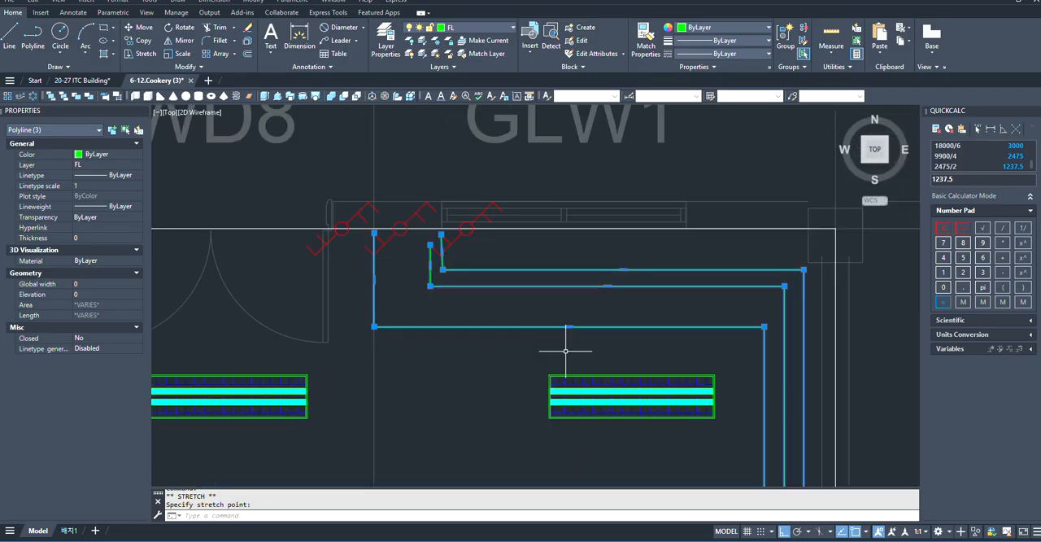
left_click(572, 301)
scroll(625, 288, "down", 3)
scroll(602, 318, "up", 3)
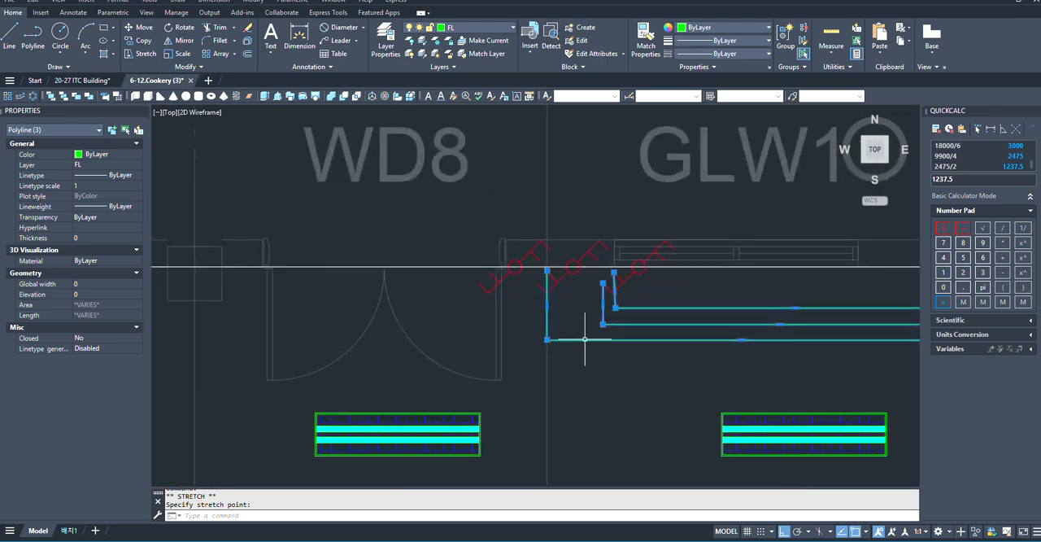
scroll(581, 333, "down", 3)
scroll(616, 322, "up", 3)
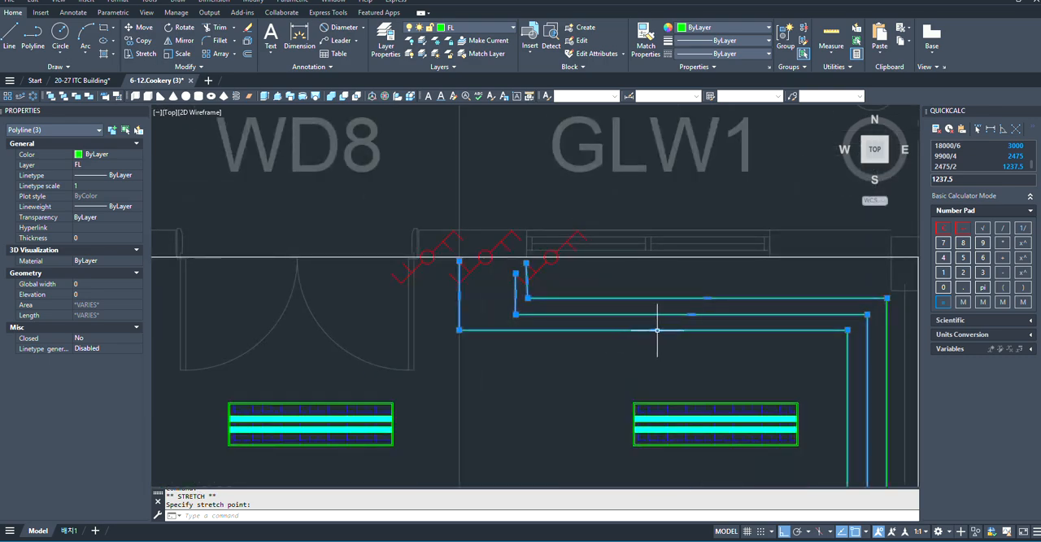
left_click(655, 329)
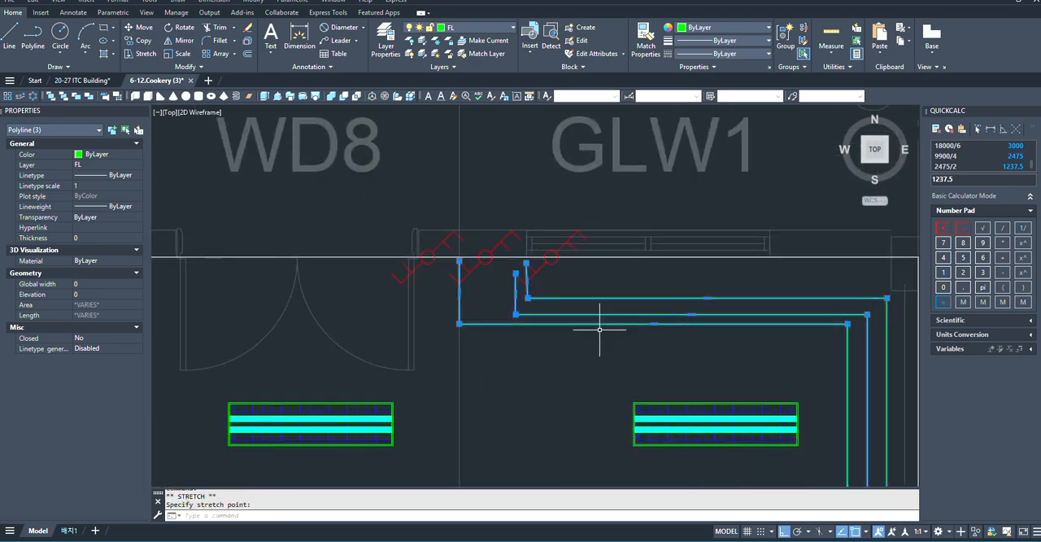
scroll(659, 264, "down", 5)
key("Escape")
key("Escape")
scroll(699, 301, "down", 2)
scroll(704, 321, "up", 9)
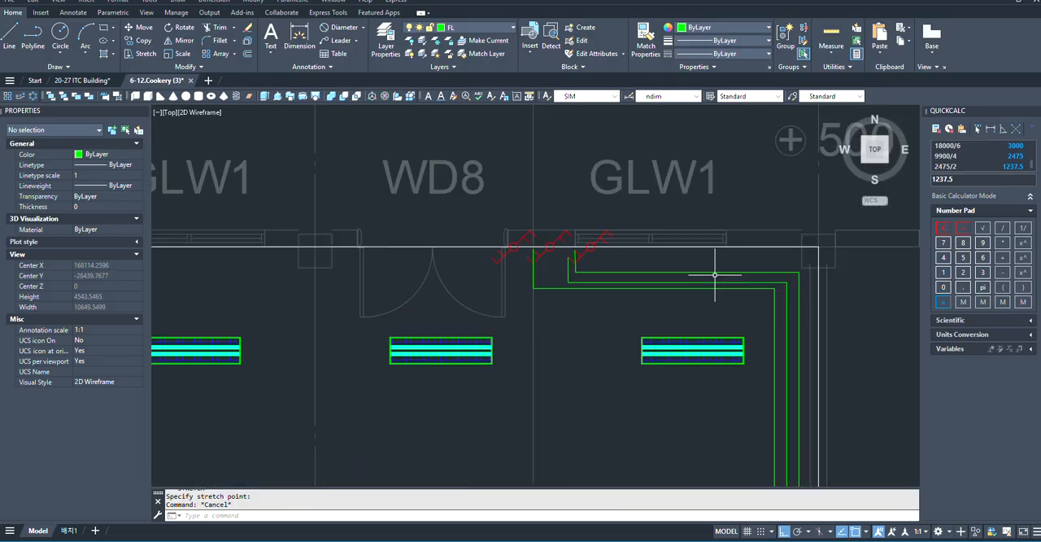
- Shift the third polyline's upper horizontal segment slightly down so the three horizontal runs near the right door are evenly spaced
left_click(695, 286)
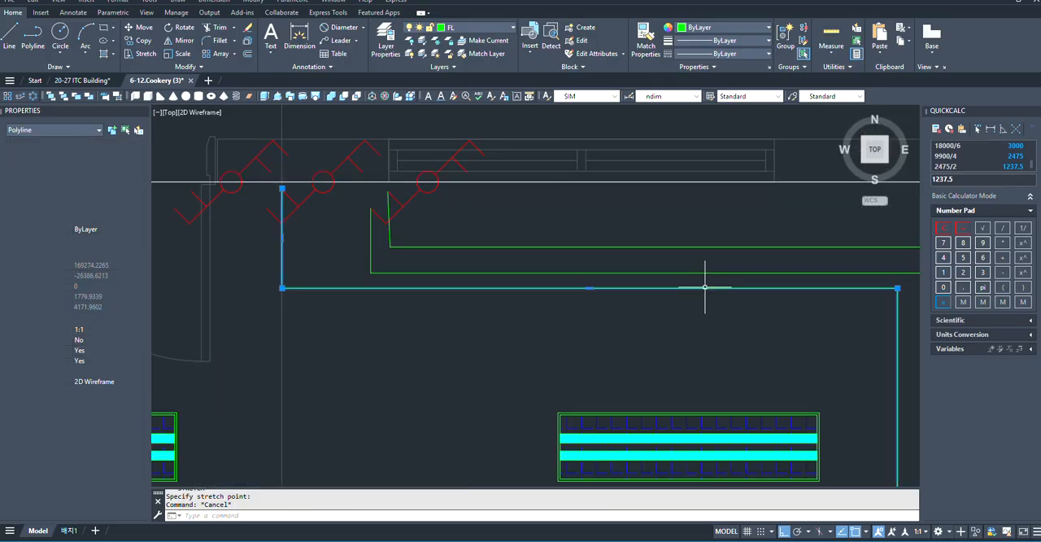
left_click(589, 287)
scroll(593, 295, "down", 5)
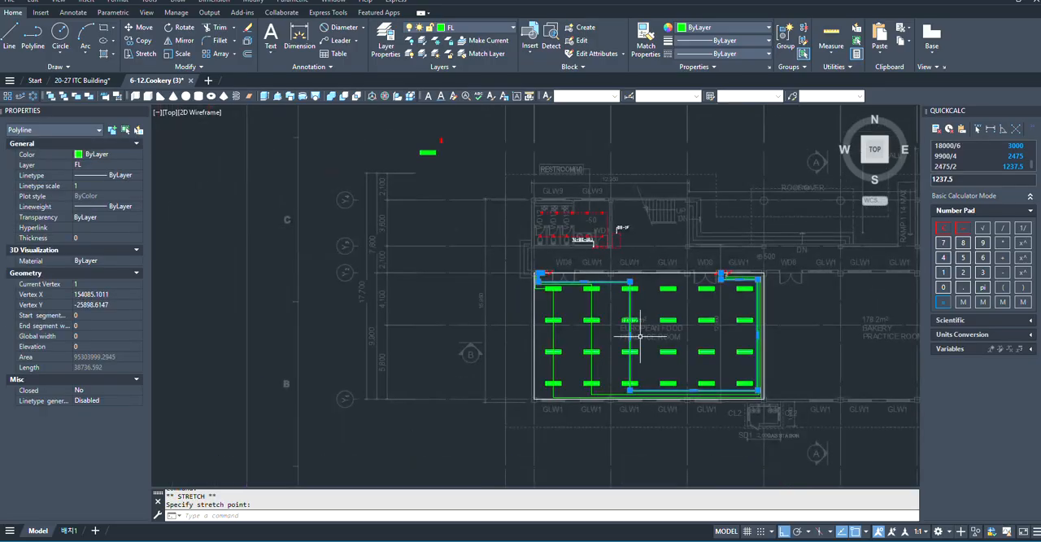
scroll(577, 306, "up", 4)
scroll(547, 233, "up", 3)
scroll(530, 344, "down", 5)
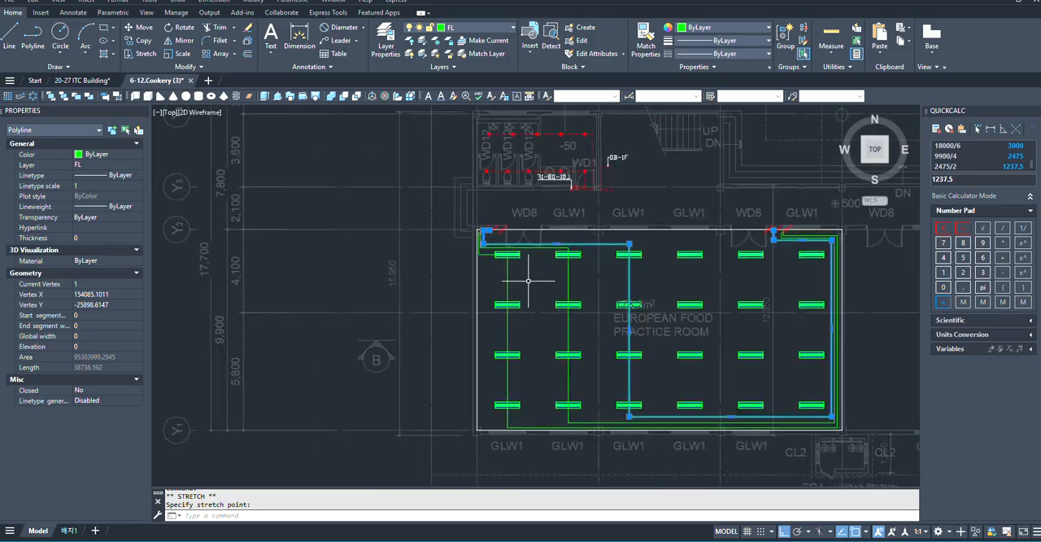
scroll(650, 358, "up", 4)
key("Escape")
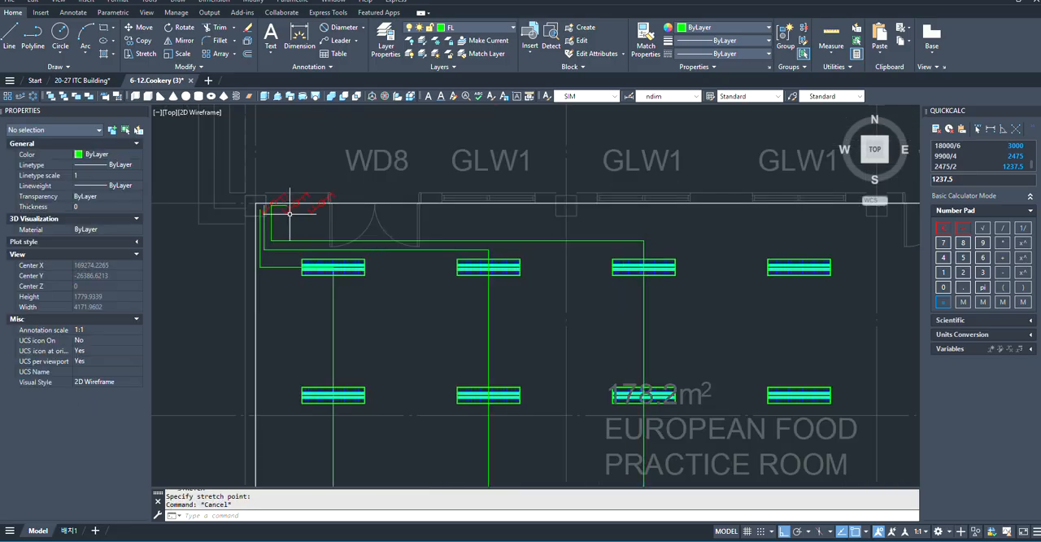
- Start a fourth polyline at the left door's middle switch, running down and about 9984 mm right to align with the fourth fixture column
scroll(288, 213, "up", 4)
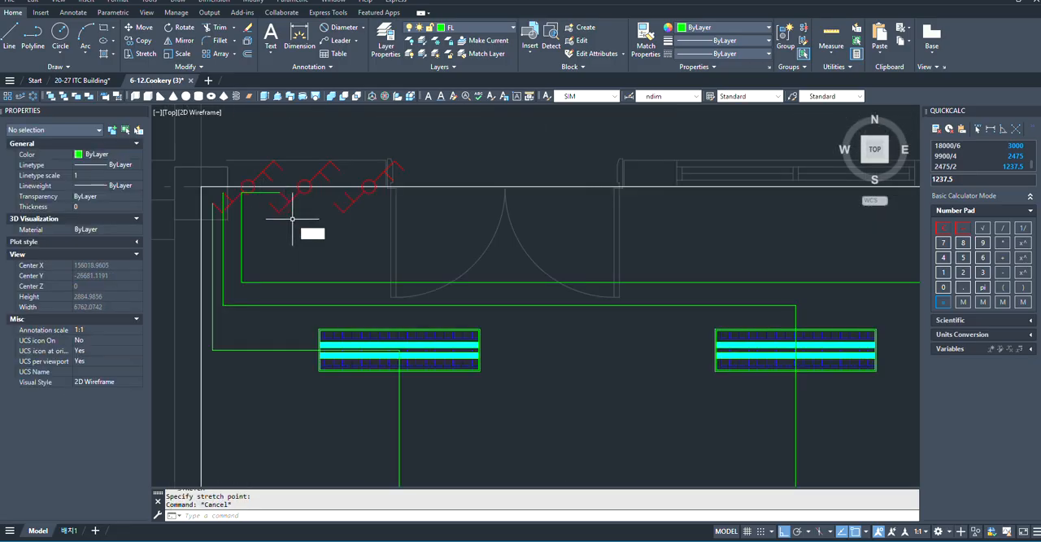
type("pl")
key("Return")
scroll(285, 215, "up", 2)
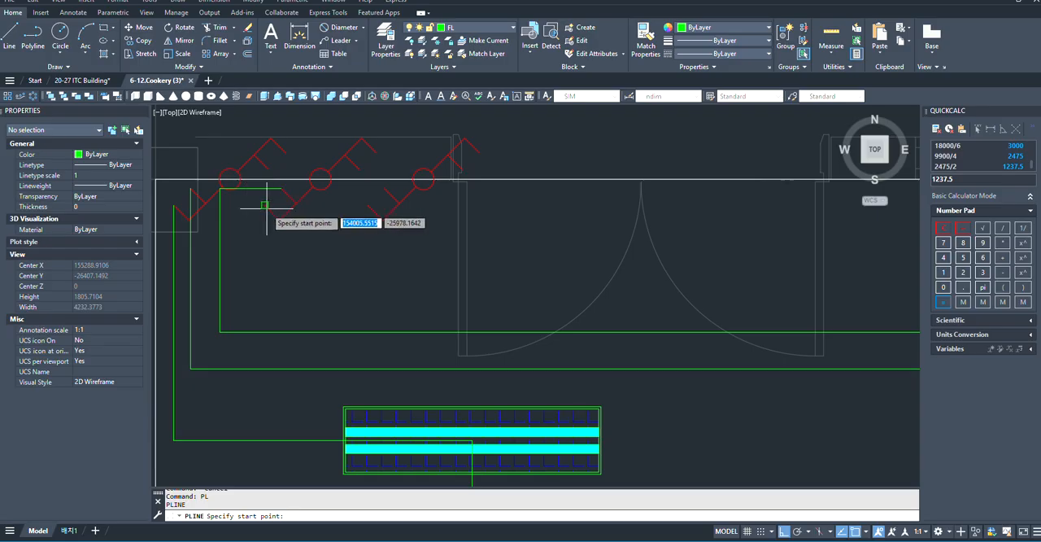
left_click(264, 187)
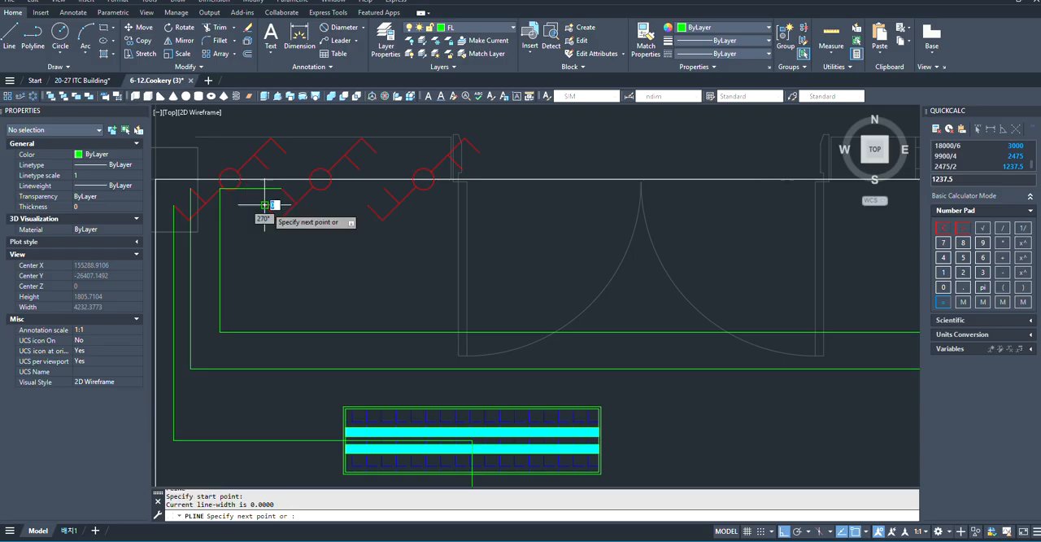
left_click(265, 309)
scroll(348, 303, "down", 6)
scroll(533, 287, "up", 2)
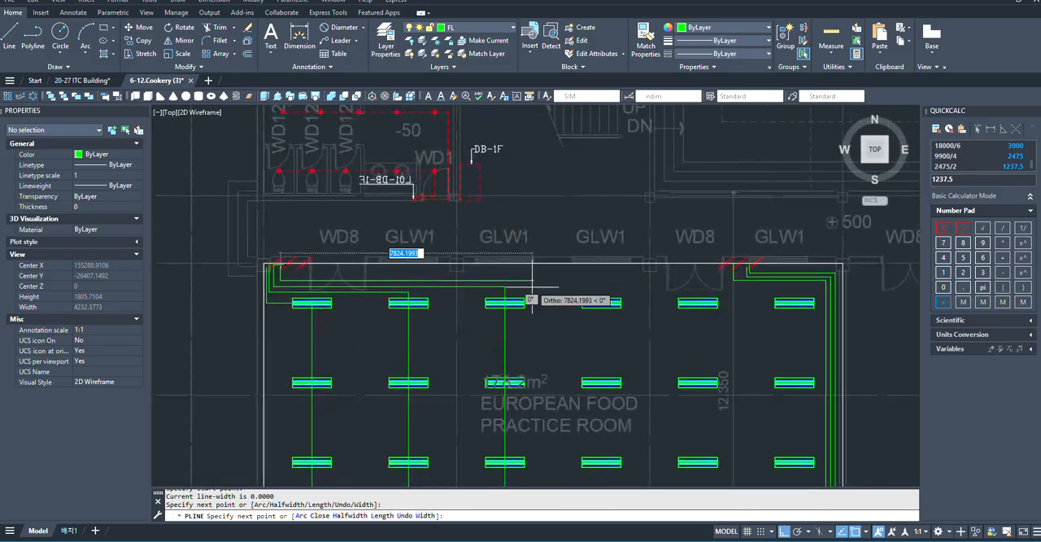
scroll(532, 286, "up", 4)
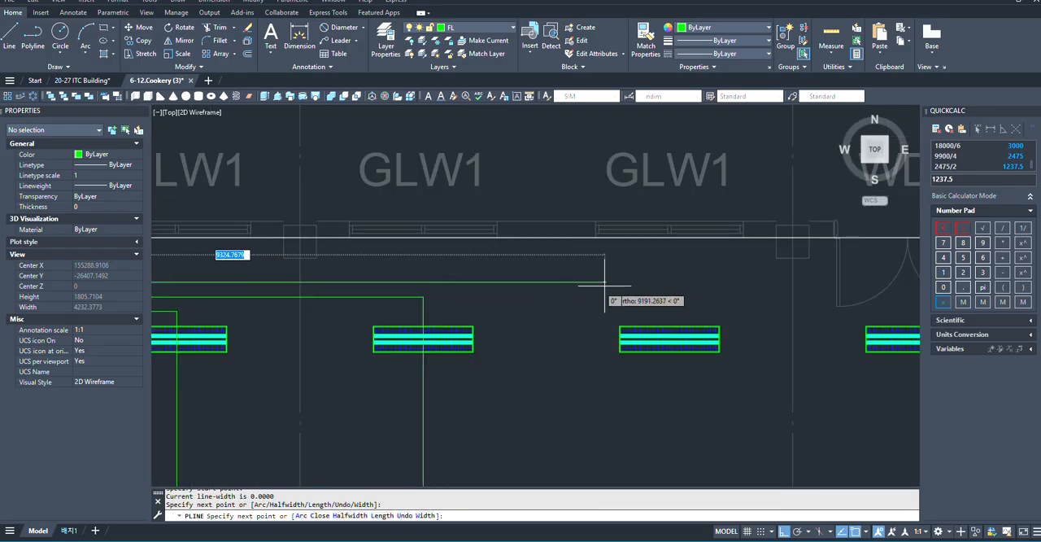
left_click(668, 282)
- Continue the polyline about 8493 mm down through the fourth fixture column, turning right below the fixtures to just past the last column
scroll(662, 296, "down", 5)
scroll(660, 350, "up", 4)
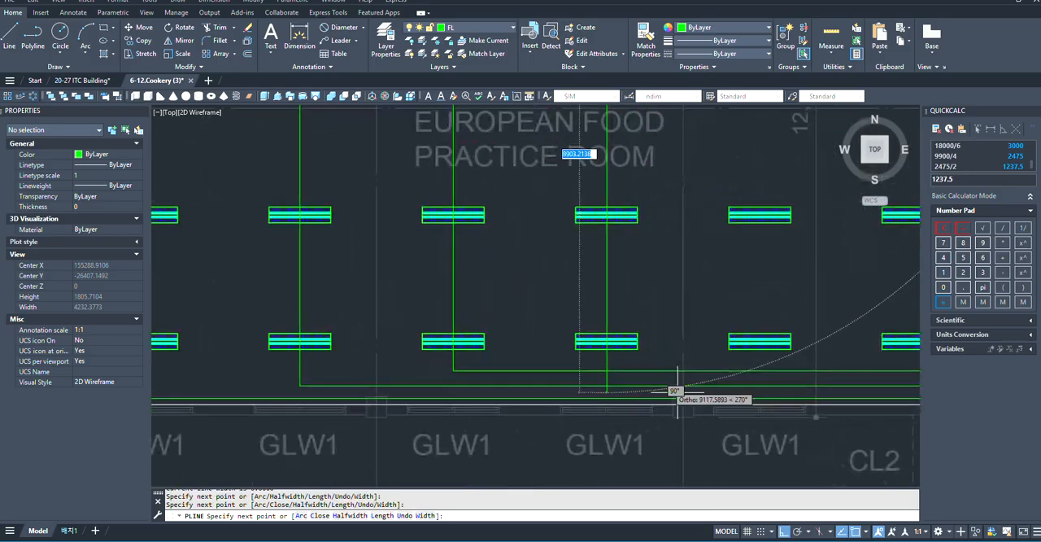
scroll(628, 358, "up", 4)
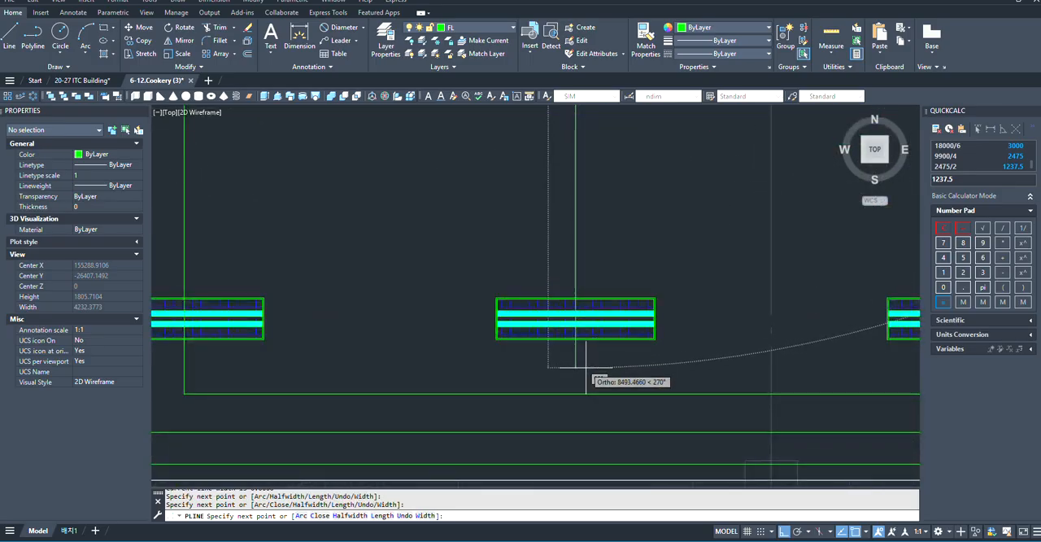
left_click(585, 367)
scroll(597, 344, "down", 5)
scroll(721, 384, "up", 4)
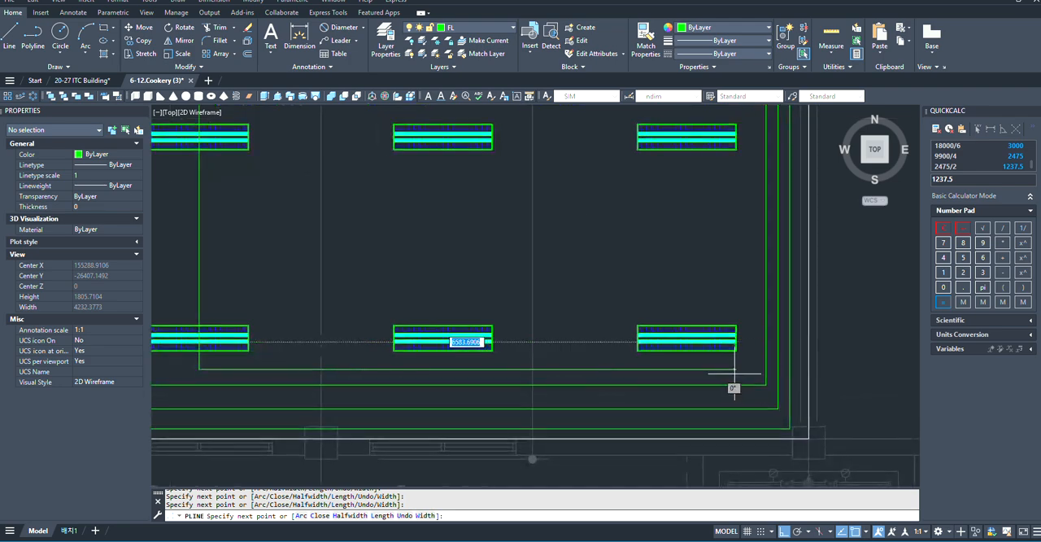
scroll(733, 376, "down", 4)
scroll(724, 388, "up", 6)
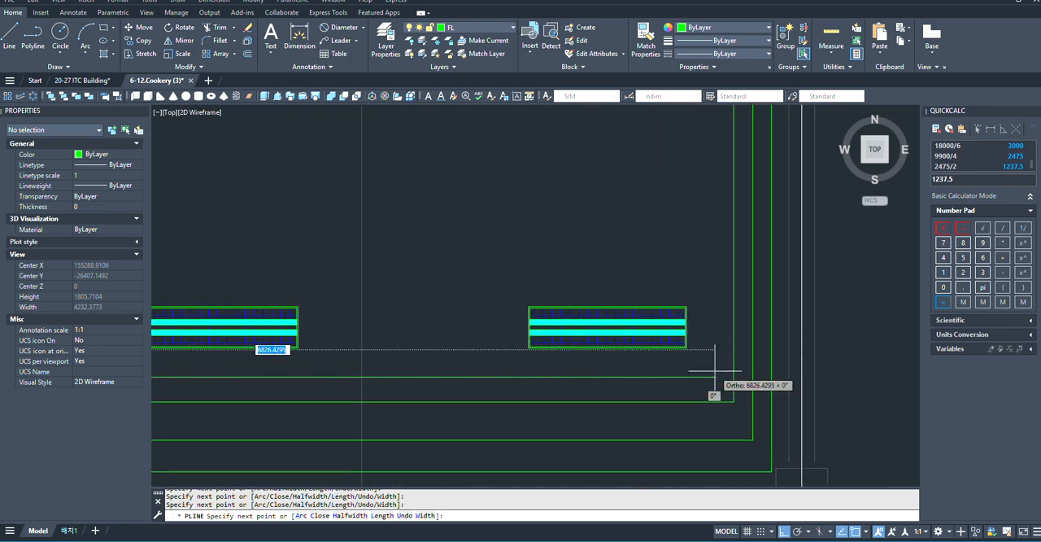
scroll(716, 371, "down", 6)
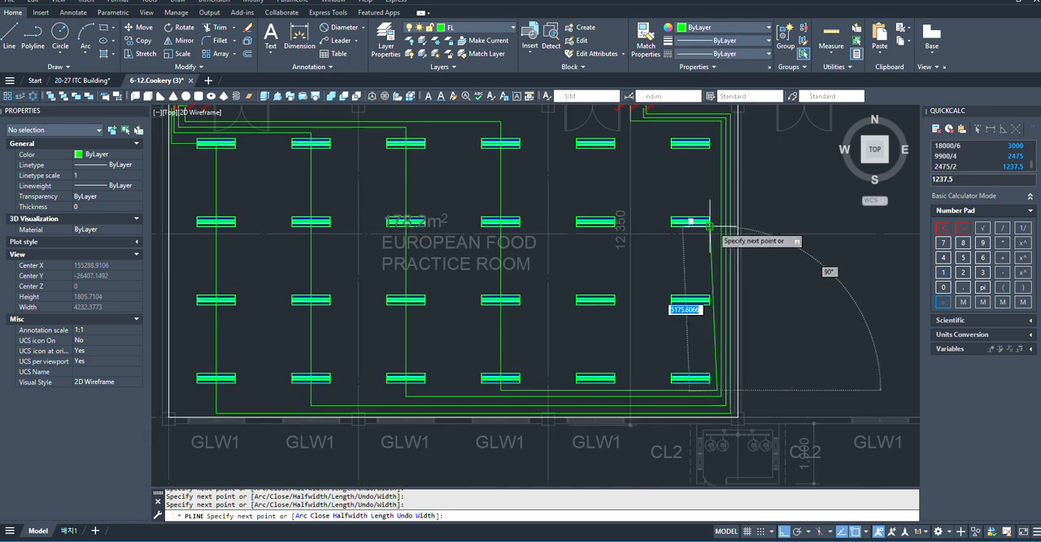
- Run the polyline up inside the other right wall runs, left below their upper segments, and up onto the right door's middle switch
scroll(709, 226, "down", 3)
scroll(697, 297, "up", 8)
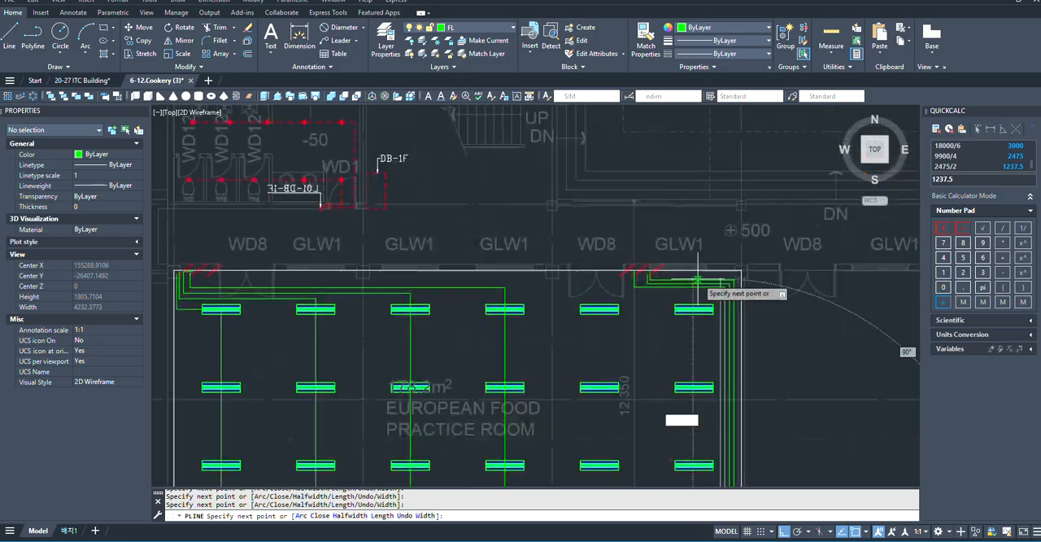
scroll(749, 335, "up", 4)
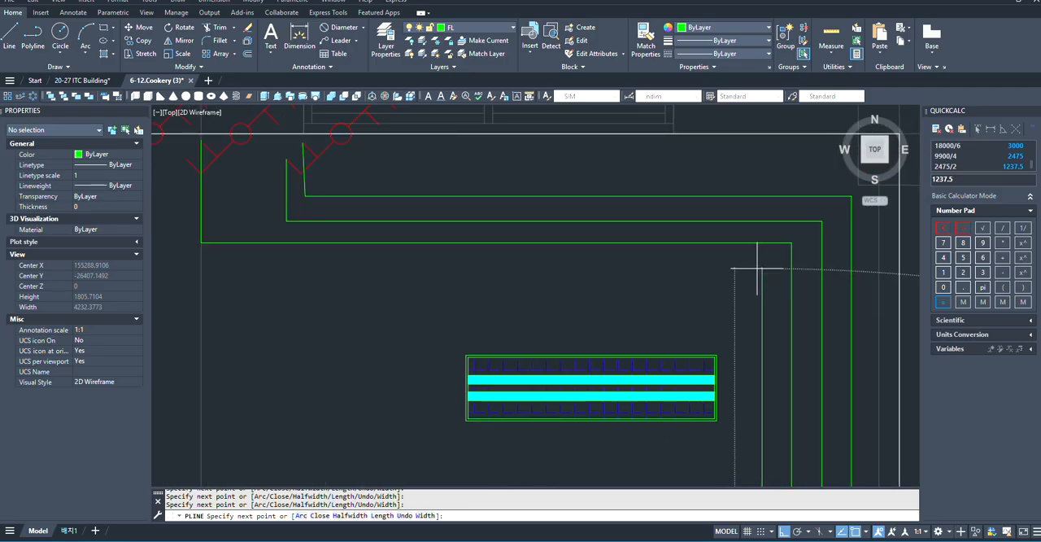
scroll(569, 276, "down", 4)
scroll(622, 289, "up", 2)
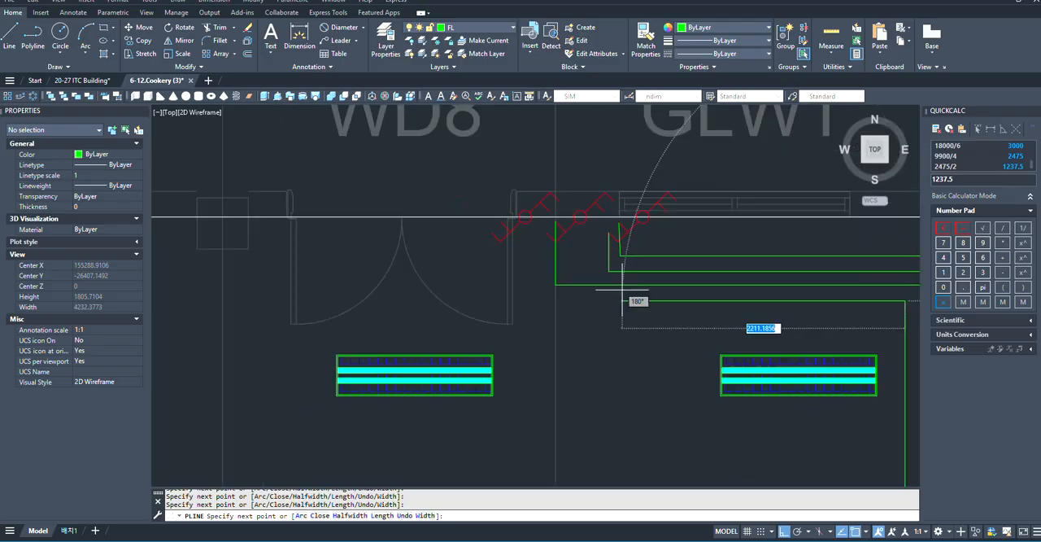
scroll(594, 293, "up", 3)
scroll(545, 297, "up", 2)
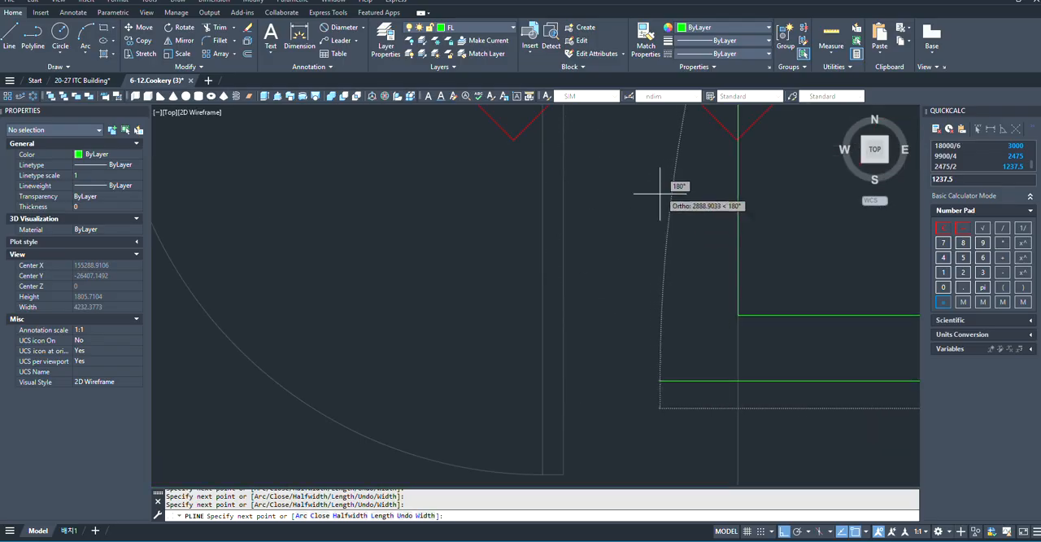
scroll(662, 207, "down", 2)
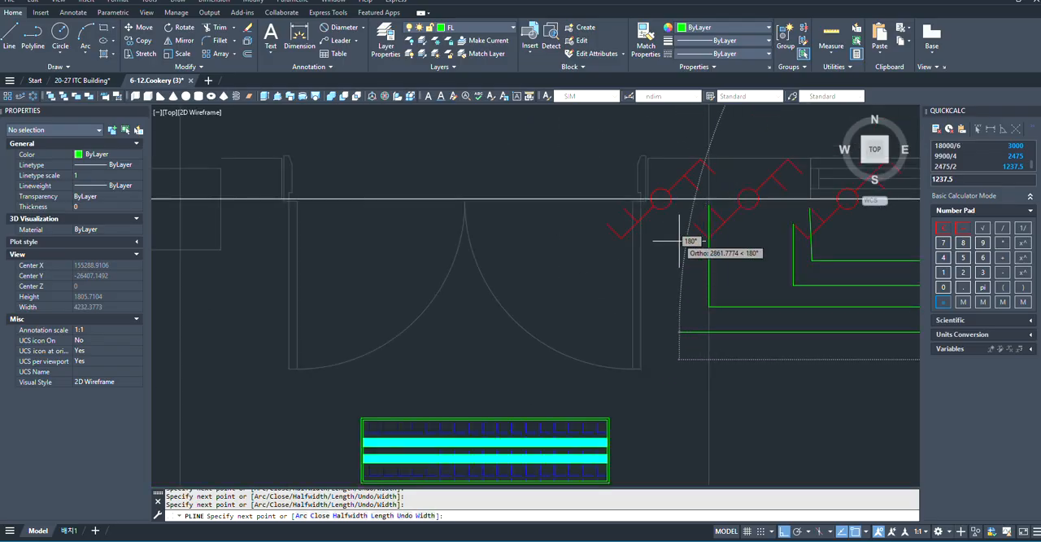
left_click(695, 332)
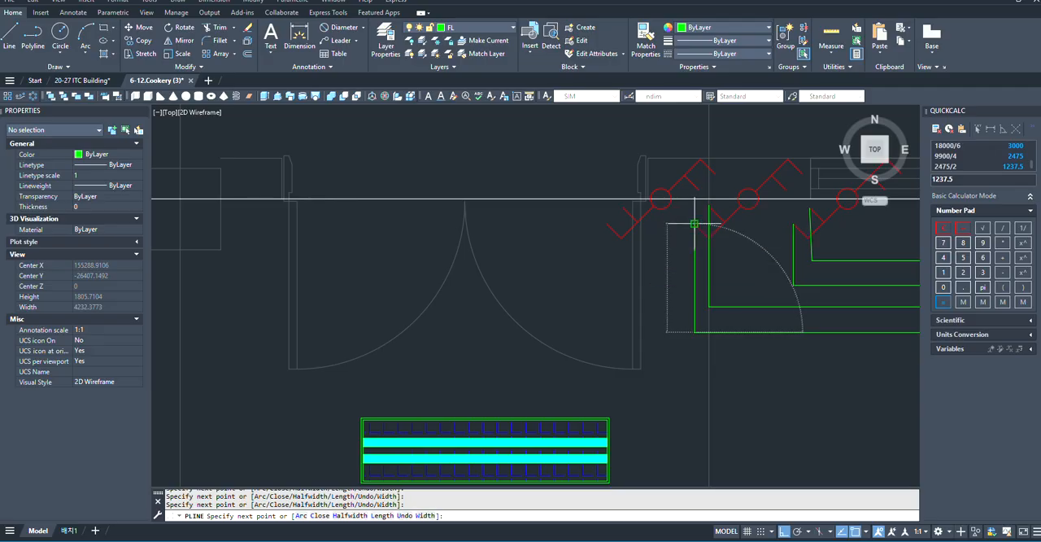
key("Escape")
scroll(695, 222, "down", 7)
scroll(655, 390, "up", 4)
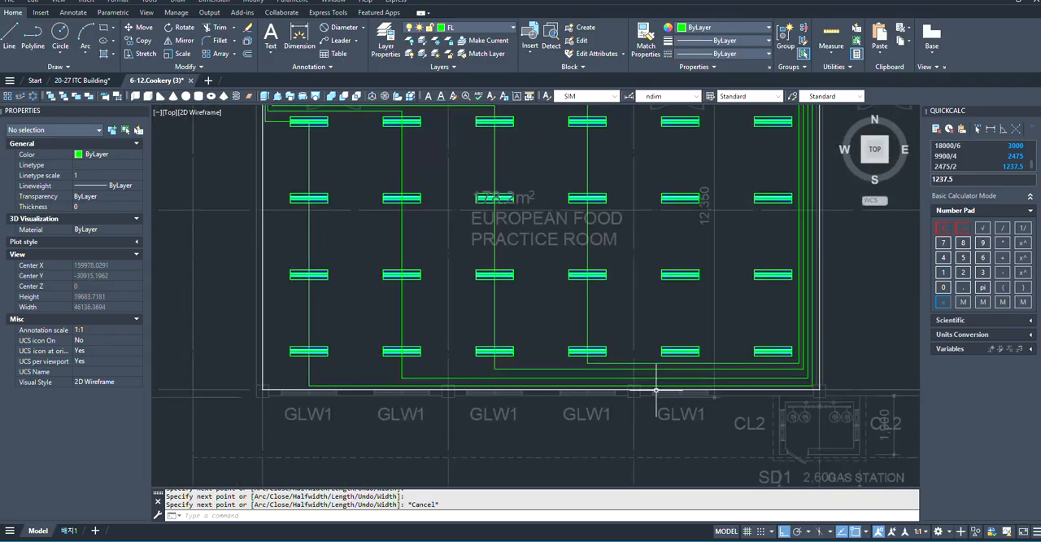
- Stretch the second polyline's bottom horizontal segment about 130 mm down, just above the first polyline's bottom run
scroll(656, 389, "up", 2)
scroll(743, 329, "down", 2)
scroll(632, 367, "up", 4)
scroll(482, 359, "down", 2)
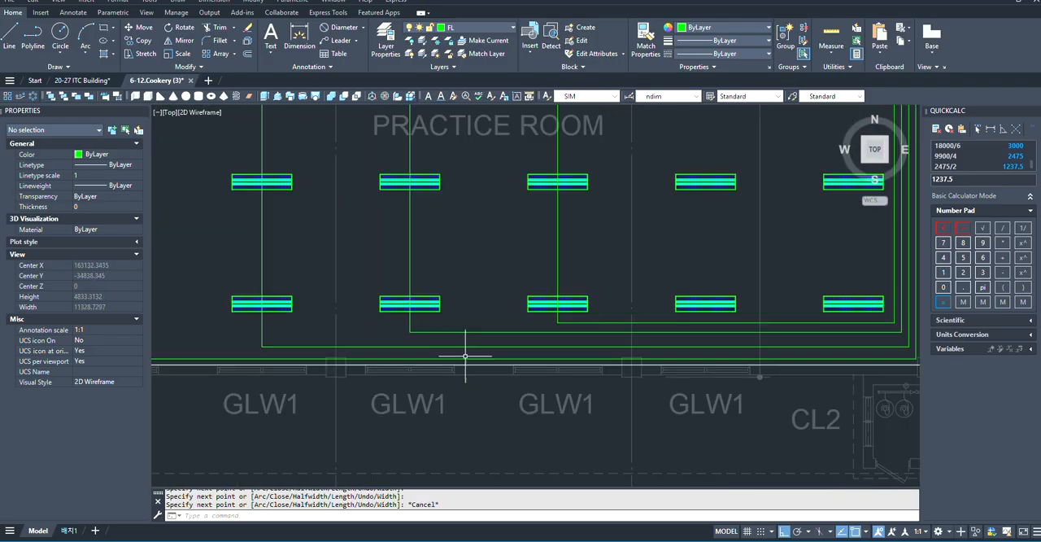
left_click(666, 348)
scroll(667, 347, "up", 3)
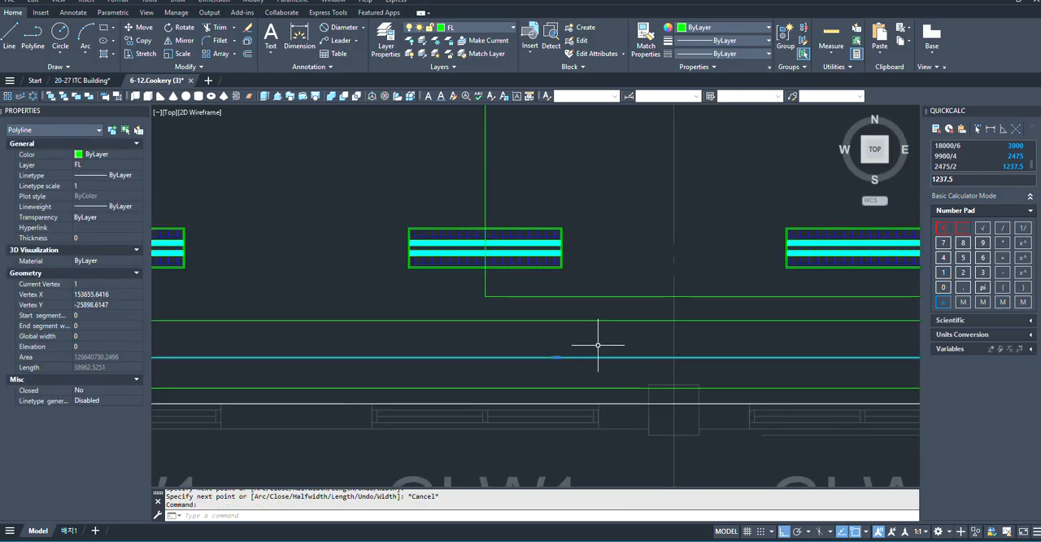
left_click(556, 356)
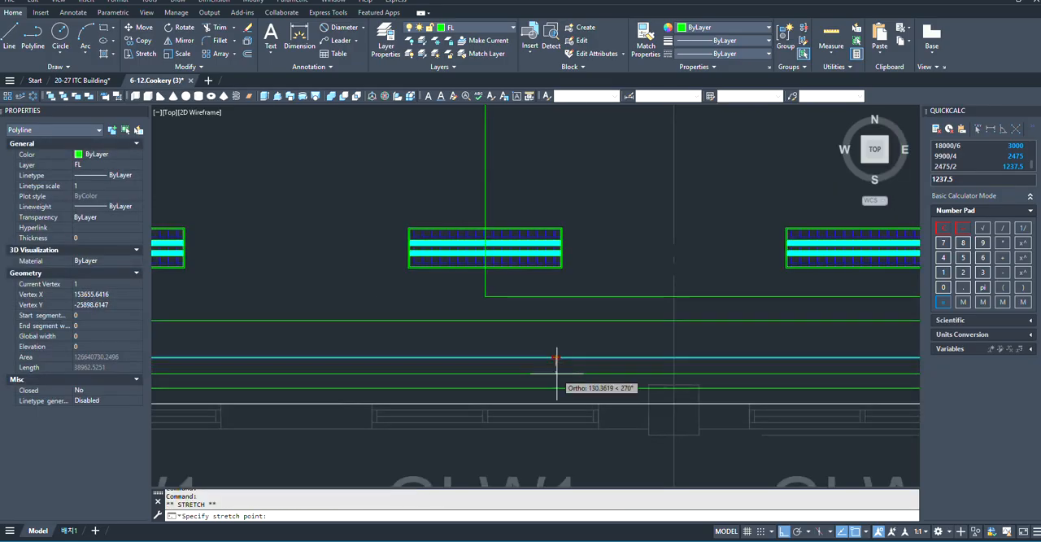
- Add the third polyline to the selection and stretch its bottom horizontal segment about 312 mm down, just above the second polyline's run
left_click(571, 316)
left_click(561, 323)
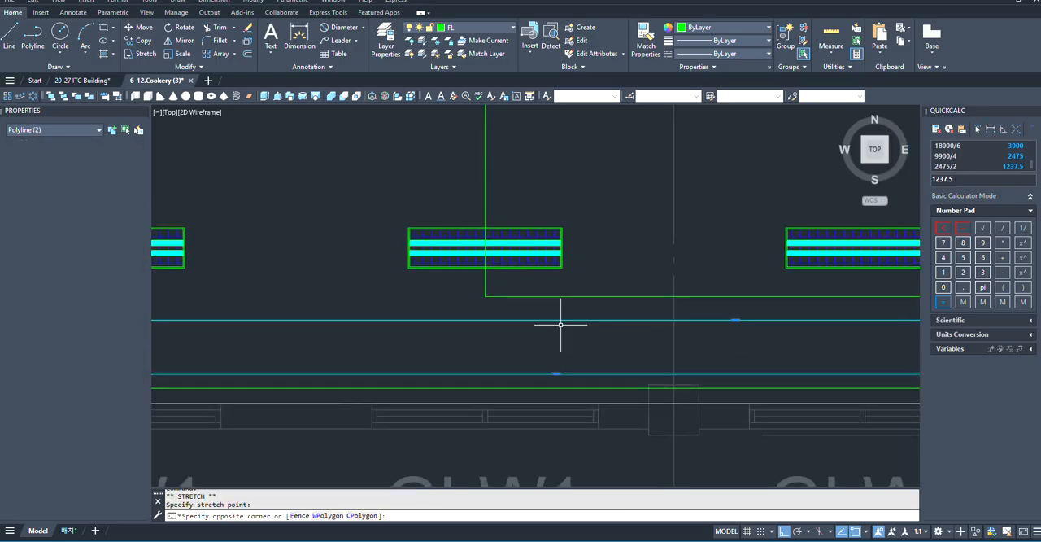
left_click(736, 320)
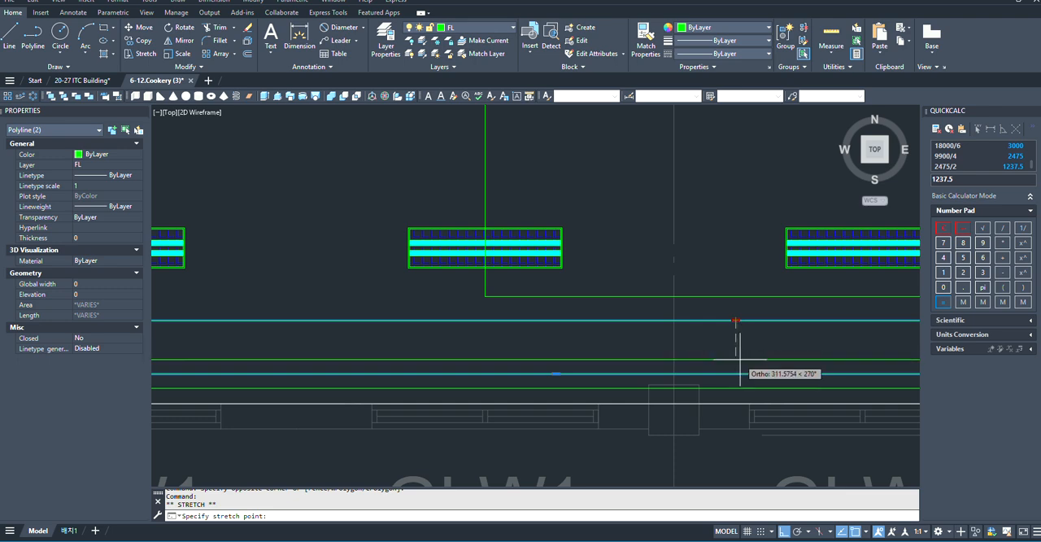
left_click(740, 358)
key("Escape")
scroll(610, 342, "down", 4)
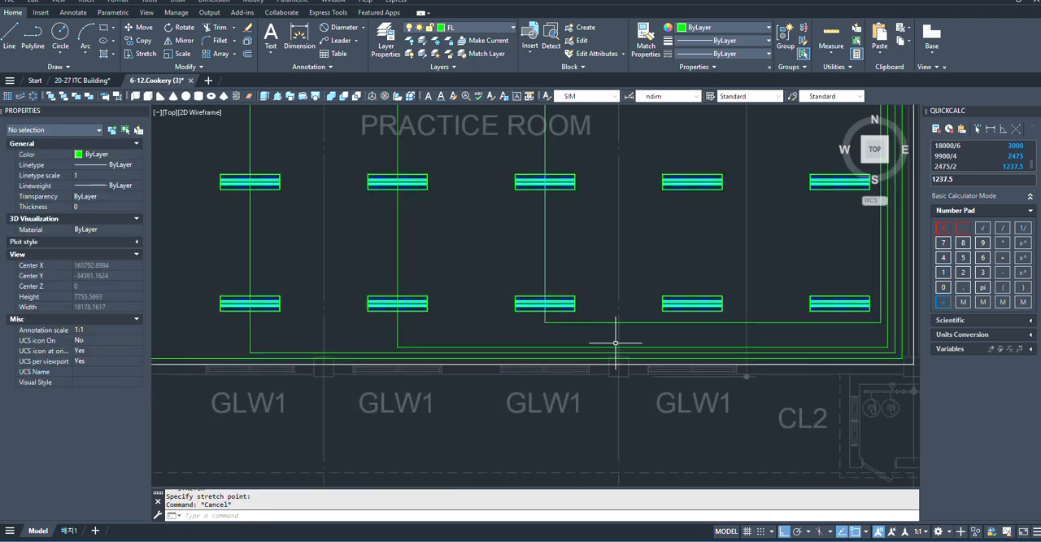
- Stretch the fourth-column polyline's bottom horizontal segment about 353 mm down, just above the neighbouring run below it
scroll(630, 333, "up", 4)
left_click(689, 308)
left_click(657, 326)
scroll(657, 326, "down", 4)
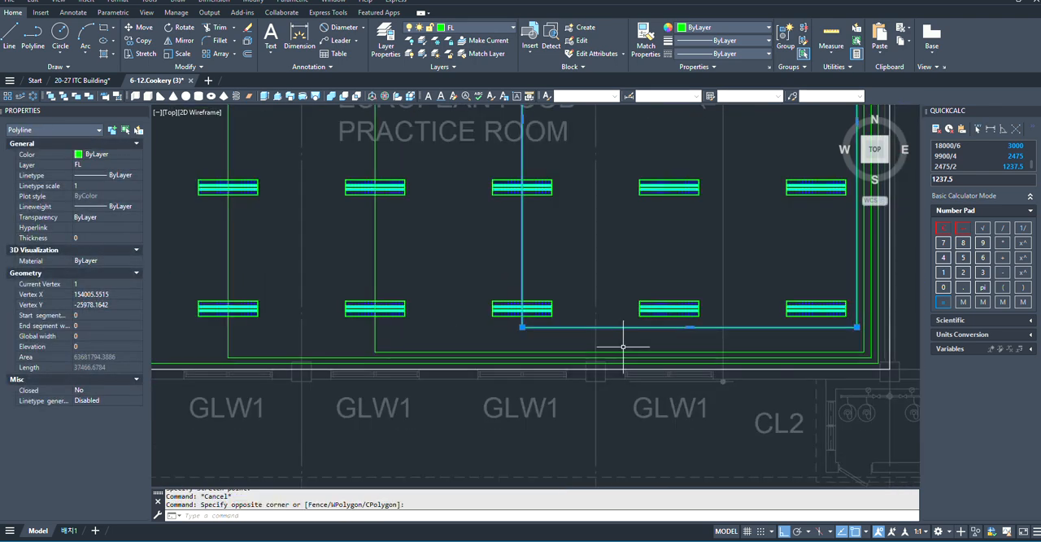
scroll(706, 330, "up", 4)
left_click(662, 324)
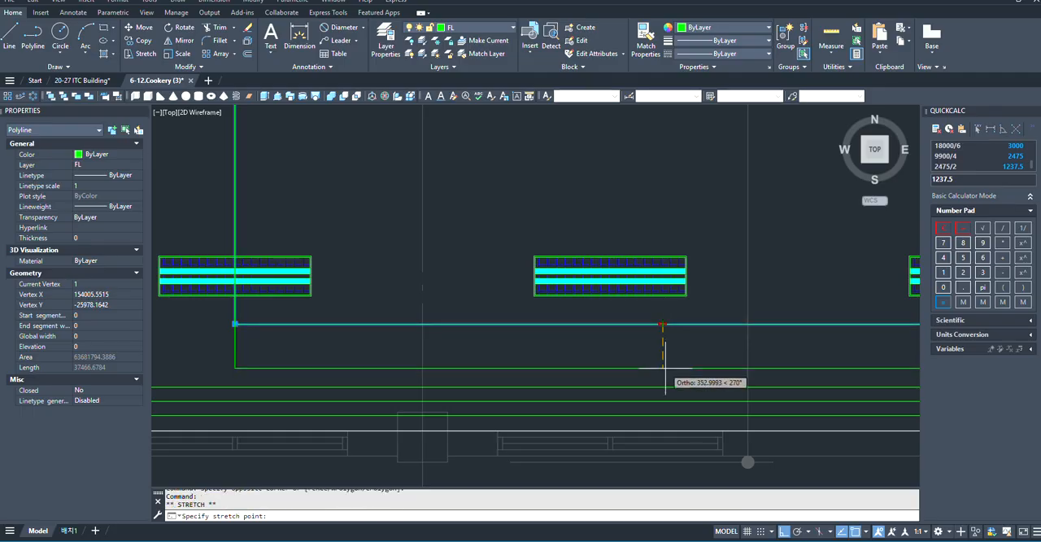
scroll(665, 368, "down", 5)
key("Escape")
scroll(650, 382, "down", 2)
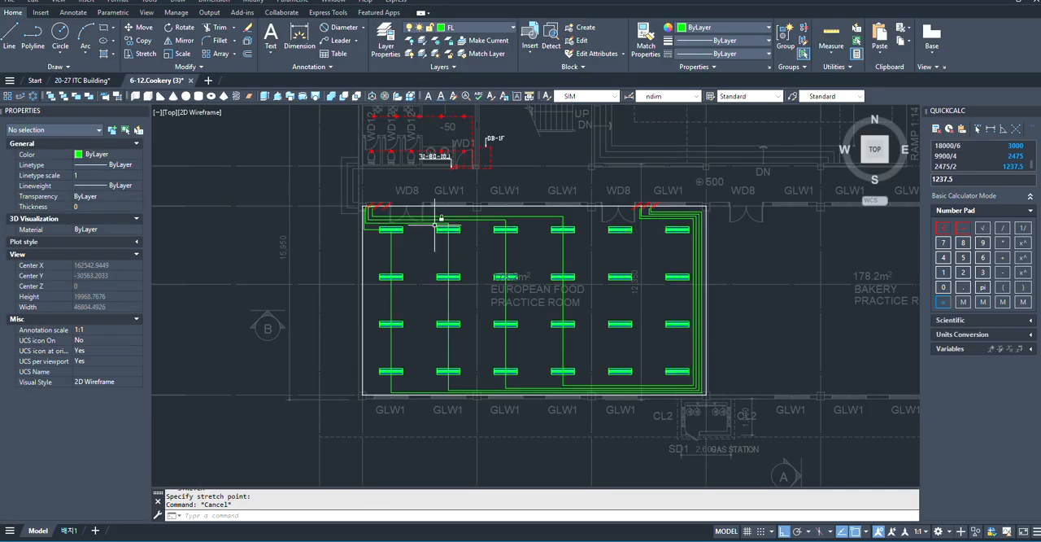
- Start a polyline at the left door's third switch, running left below the switches and down to just above the upper horizontal run
scroll(398, 227, "up", 6)
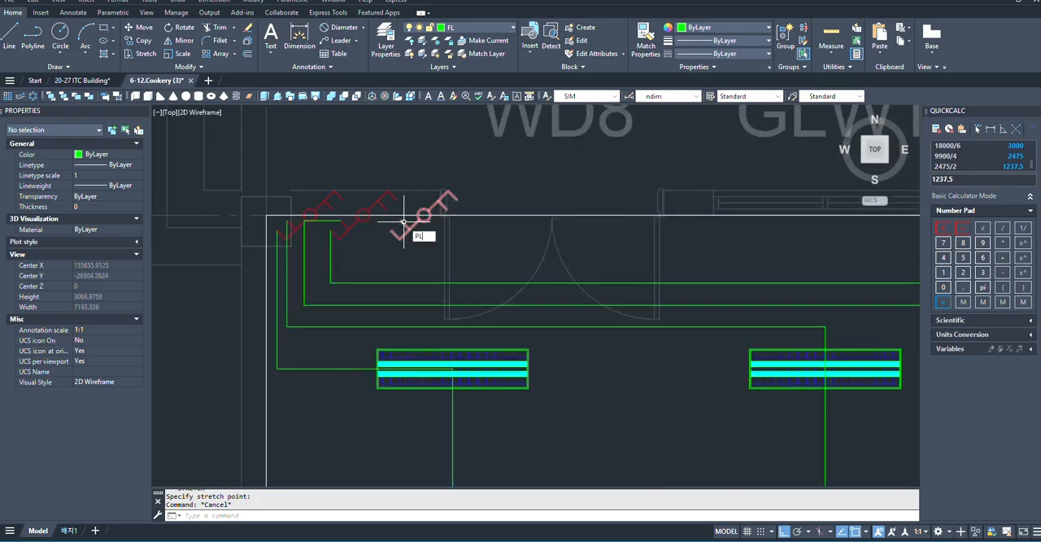
key("Return")
scroll(402, 218, "up", 2)
left_click(402, 215)
scroll(402, 215, "up", 2)
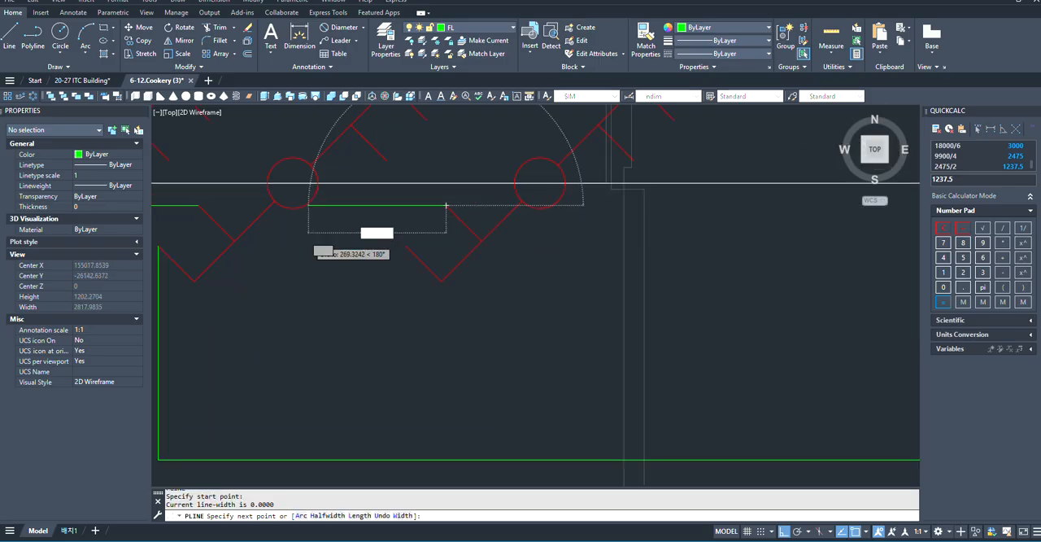
left_click(283, 236)
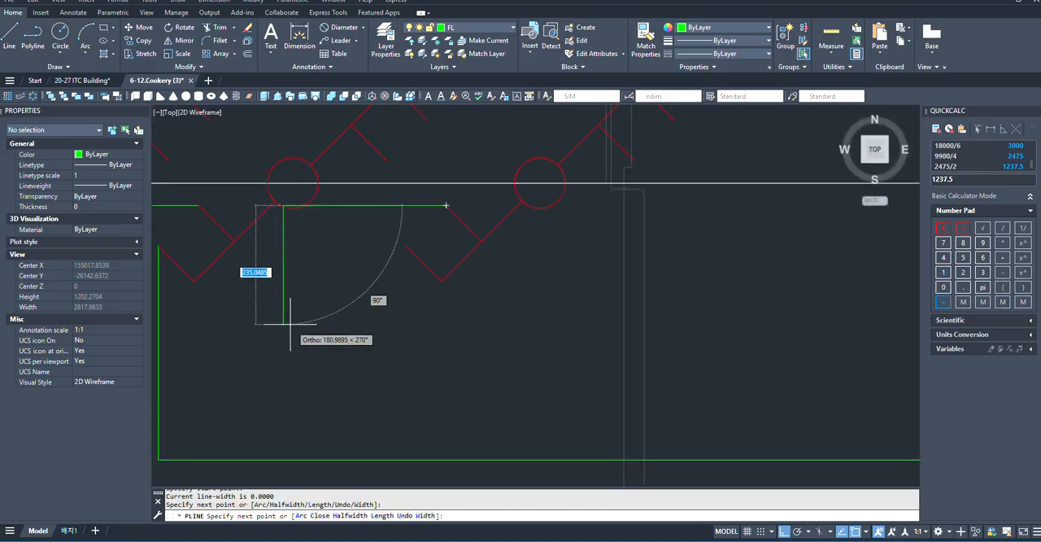
scroll(274, 293, "down", 2)
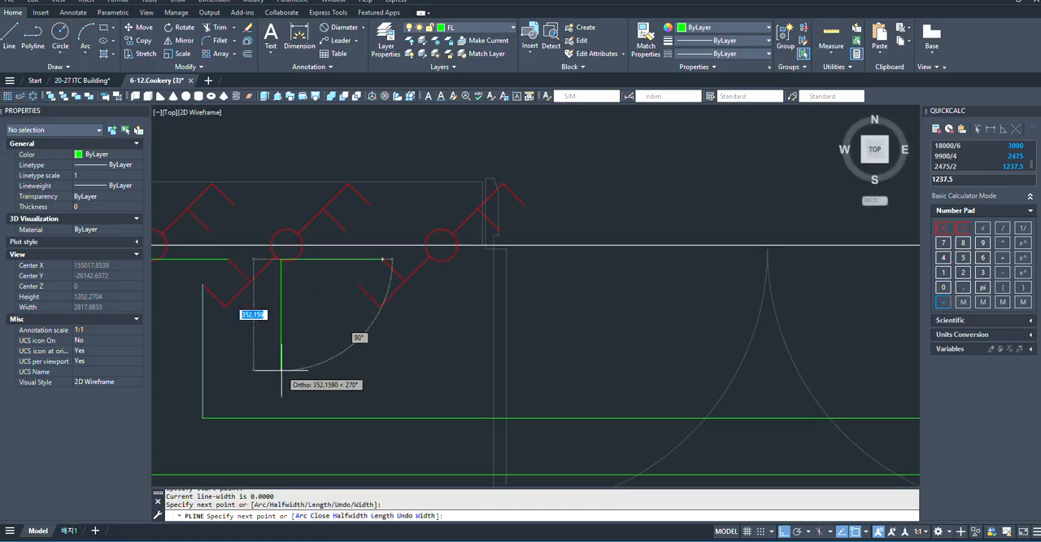
left_click(281, 364)
- Continue the polyline right, above the other horizontal runs, to align with the centre of the fifth fixture column
scroll(210, 355, "down", 5)
scroll(397, 355, "down", 6)
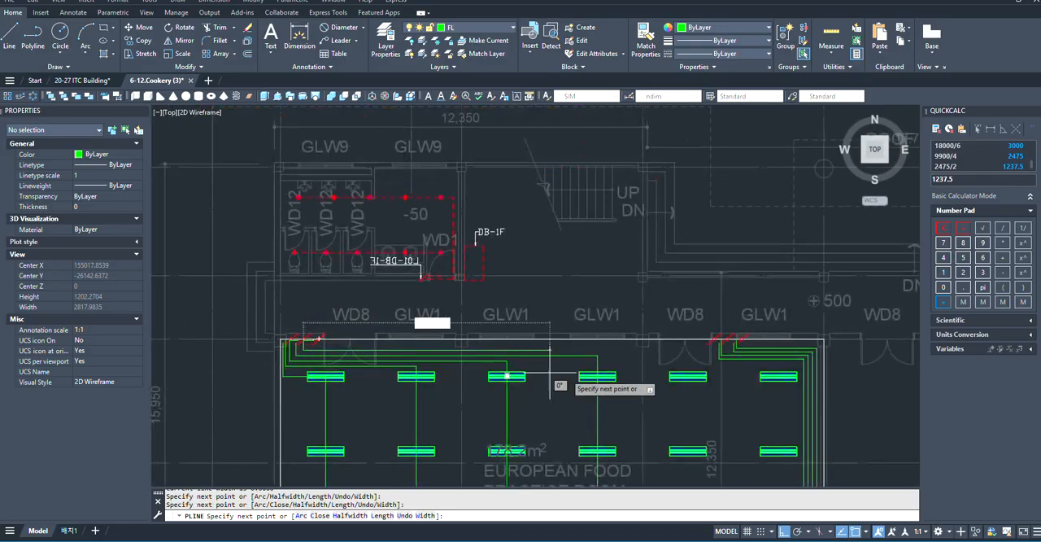
scroll(627, 367, "up", 6)
scroll(512, 361, "down", 3)
scroll(606, 350, "up", 6)
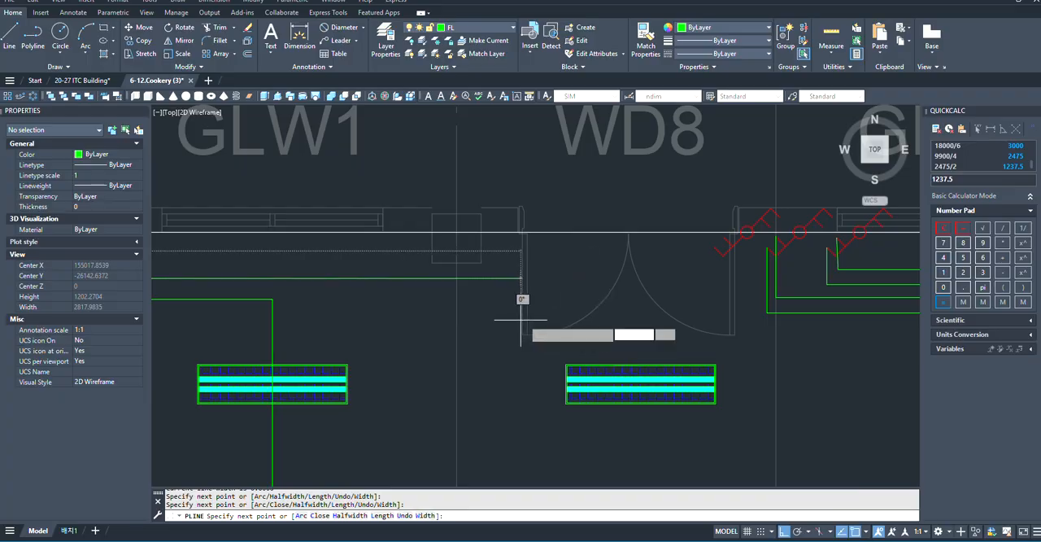
scroll(576, 314, "down", 5)
scroll(603, 317, "up", 5)
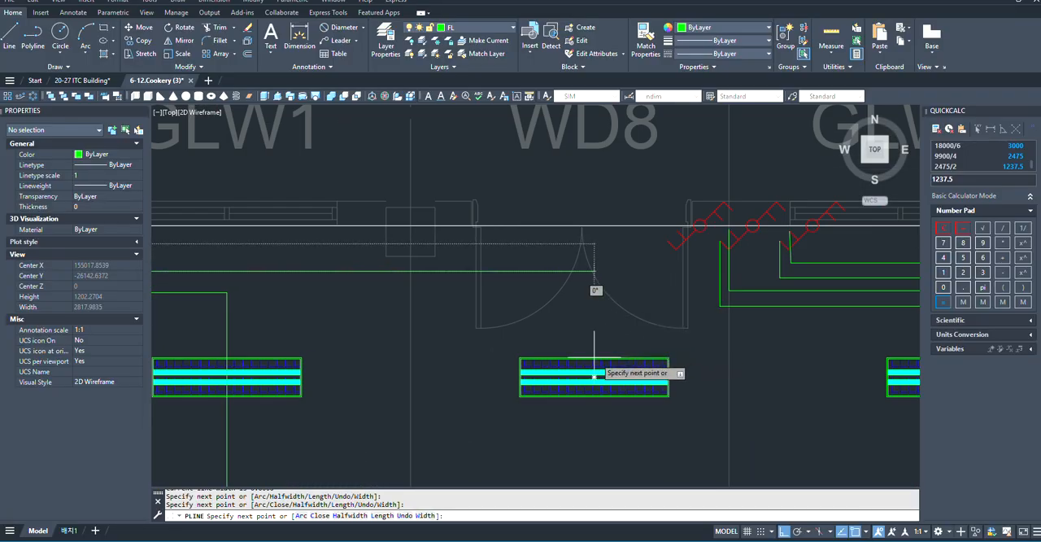
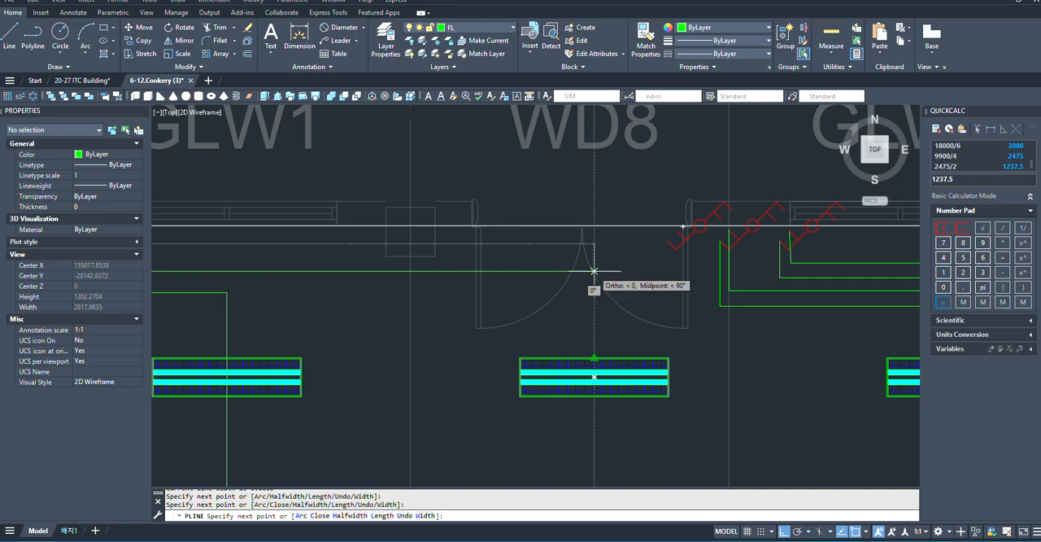
- Continue the polyline down through the fifth fixture column for about 8855 mm, ending just above the bottom horizontal runs
left_click(594, 271)
scroll(581, 279, "down", 6)
scroll(569, 425, "up", 4)
scroll(578, 375, "down", 4)
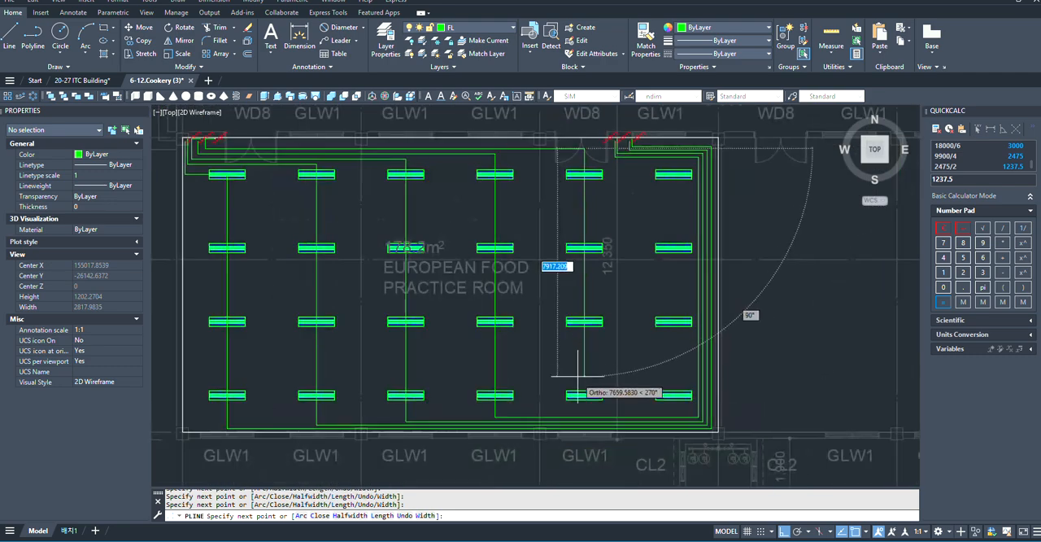
scroll(578, 376, "up", 6)
scroll(579, 390, "down", 4)
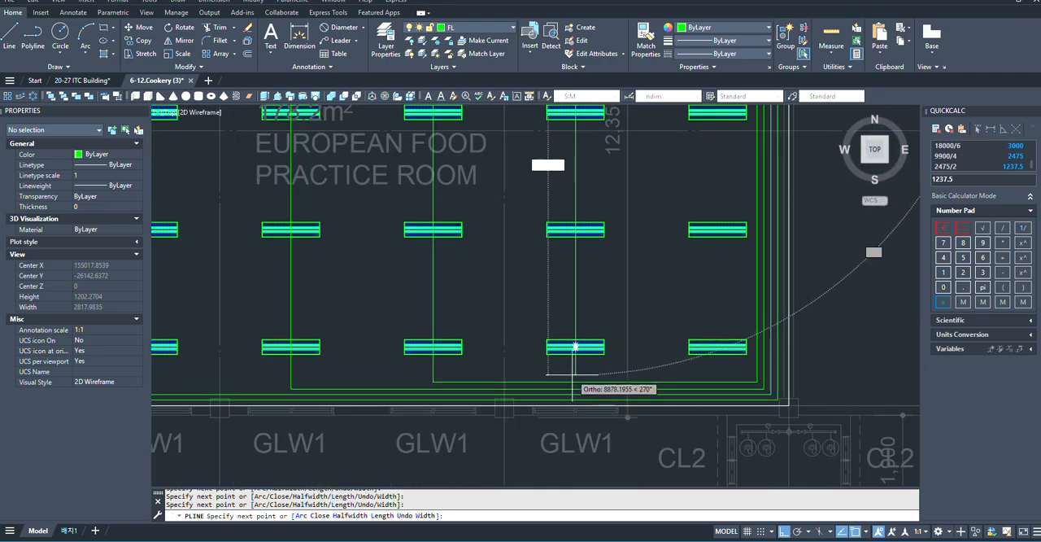
scroll(575, 380, "up", 4)
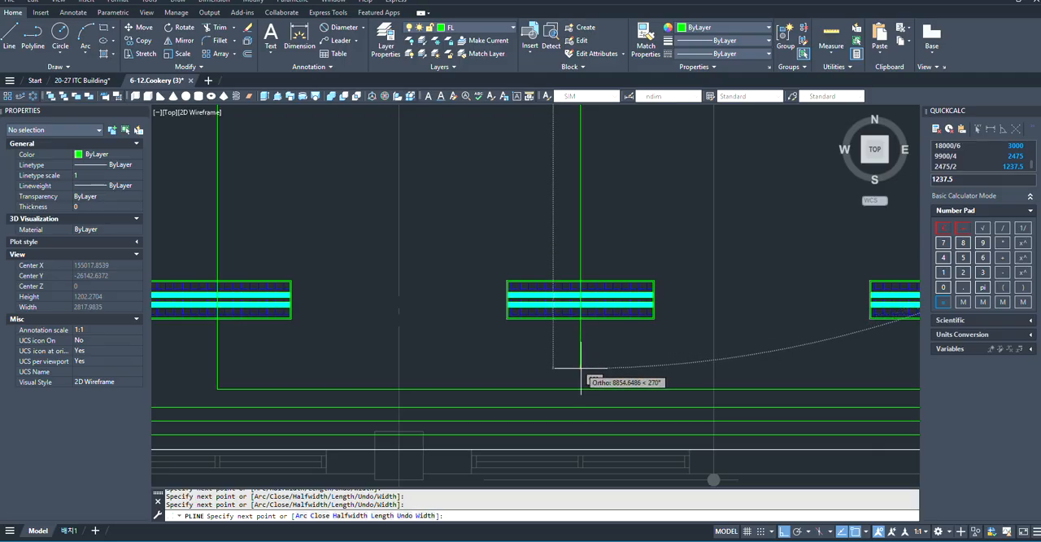
scroll(581, 367, "down", 4)
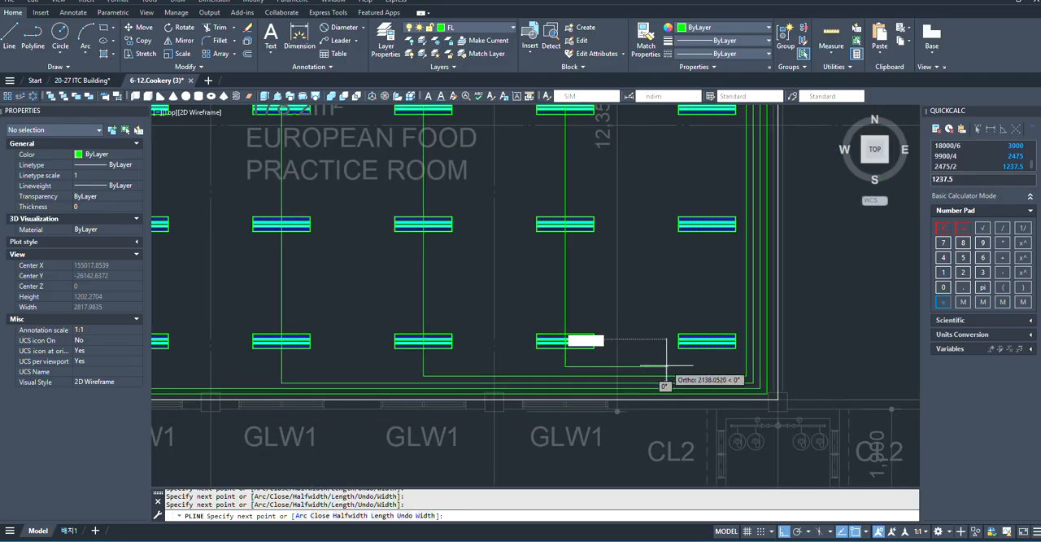
- Continue the polyline right, parallel above the bottom runs, to just inside the vertical runs along the right wall
scroll(665, 366, "up", 2)
scroll(724, 375, "up", 5)
scroll(532, 395, "down", 5)
scroll(596, 390, "up", 4)
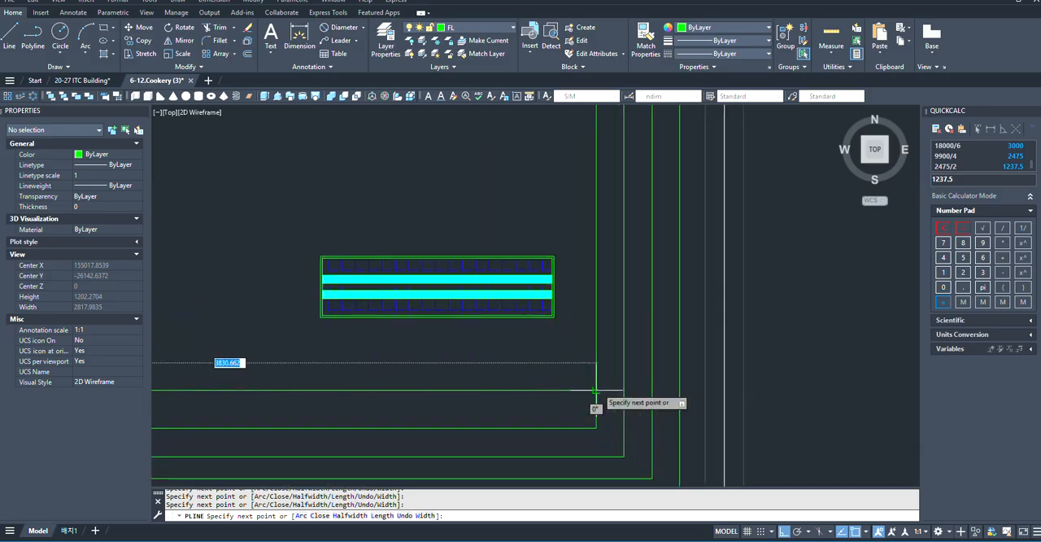
scroll(581, 390, "down", 4)
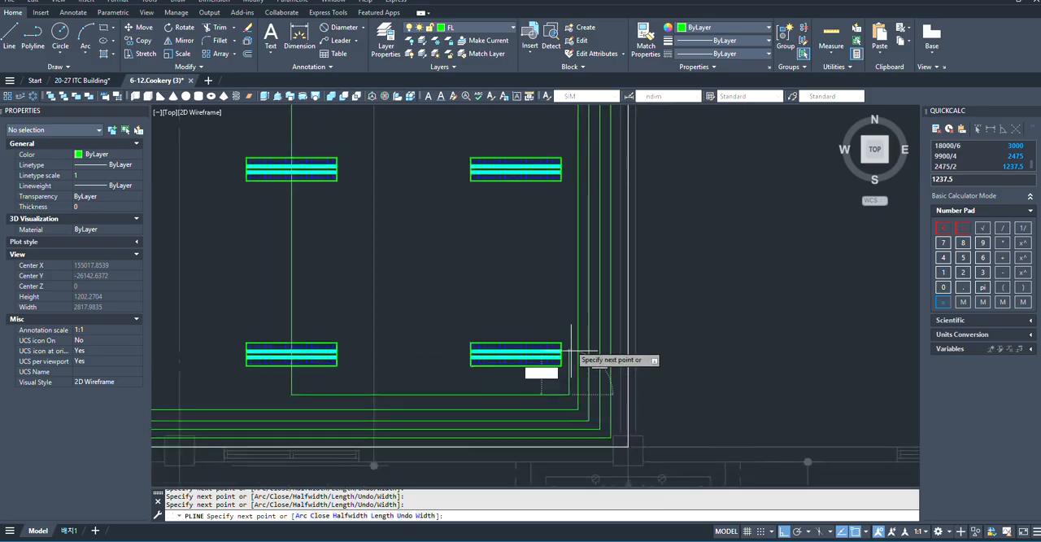
- Continue the polyline about 8420 mm up beside the vertical runs, to just below the horizontal runs near the right door
scroll(558, 281, "down", 4)
scroll(618, 353, "up", 2)
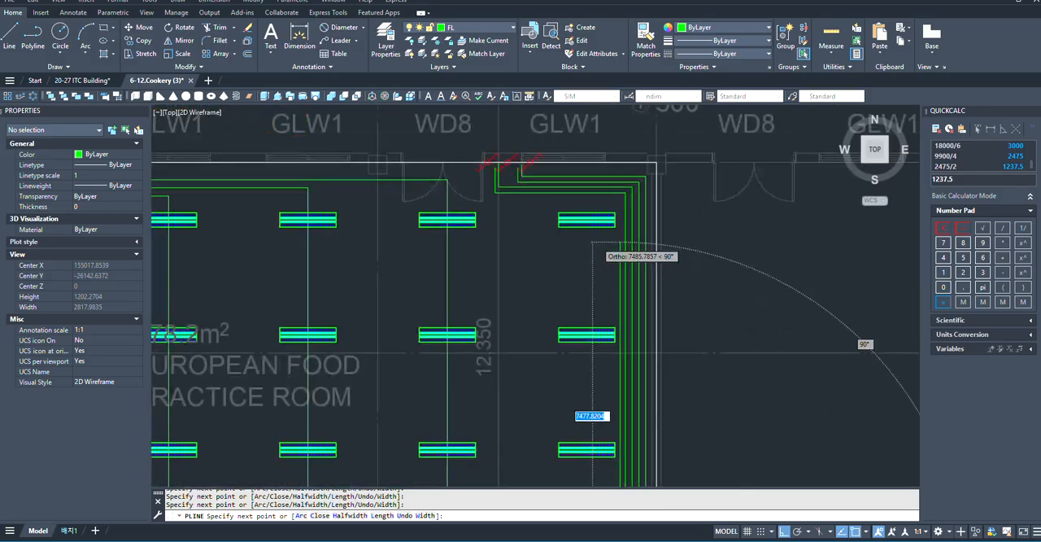
scroll(610, 290, "down", 2)
scroll(601, 243, "up", 5)
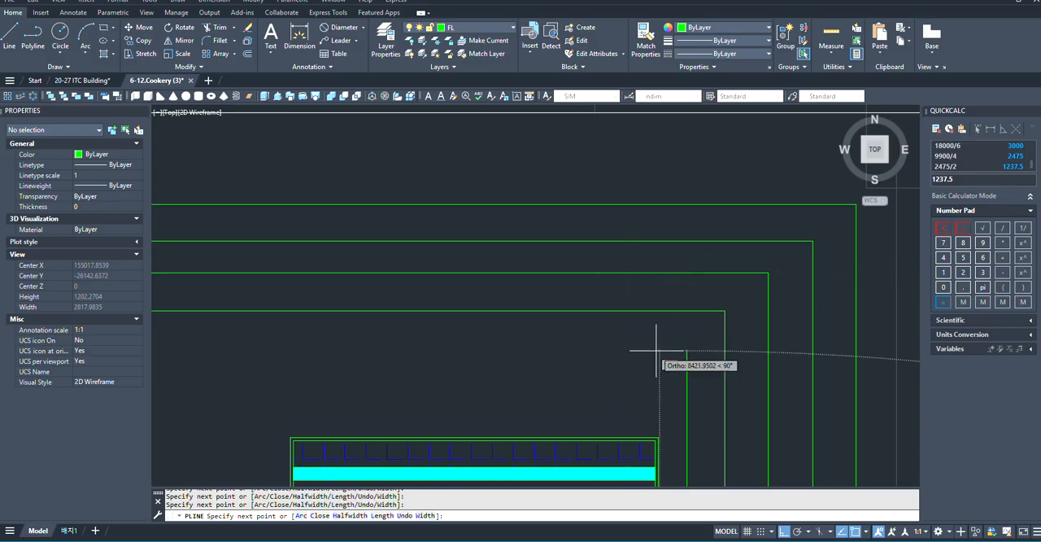
scroll(689, 352, "down", 6)
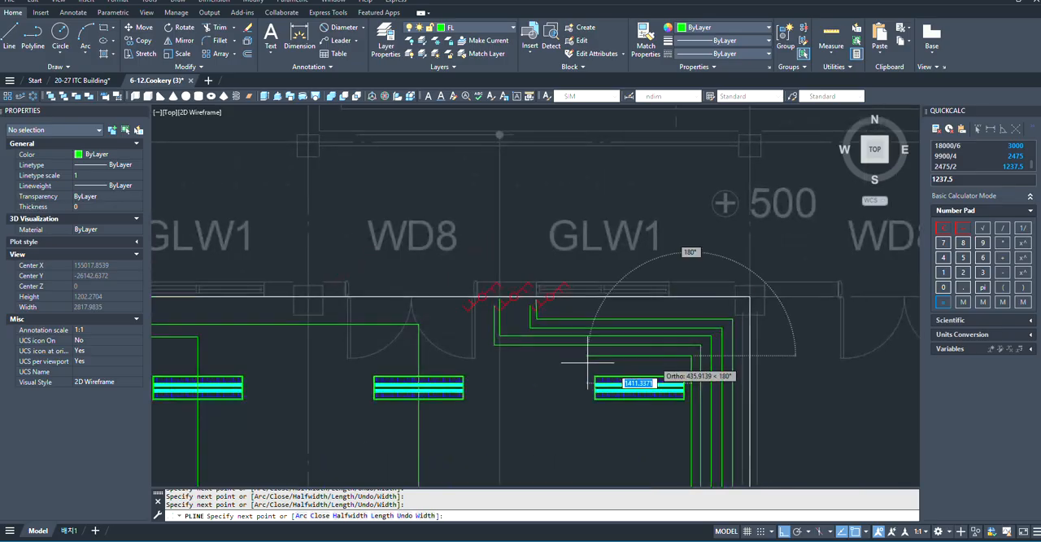
- Run the polyline left below the other runs, then up to the right door's first switch, and finish it there
scroll(432, 351, "up", 4)
scroll(748, 385, "down", 2)
scroll(610, 309, "up", 5)
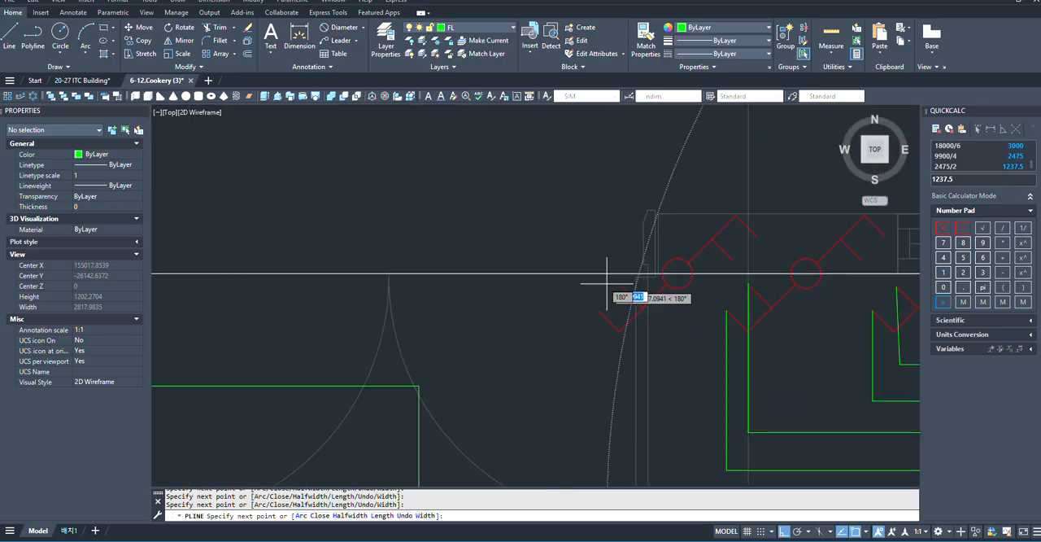
scroll(627, 297, "down", 3)
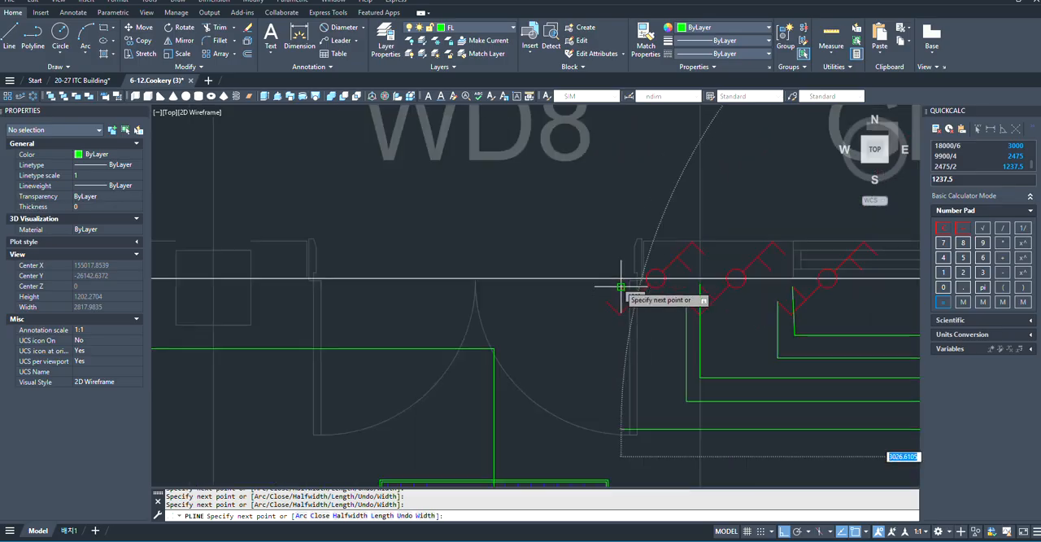
left_click(621, 428)
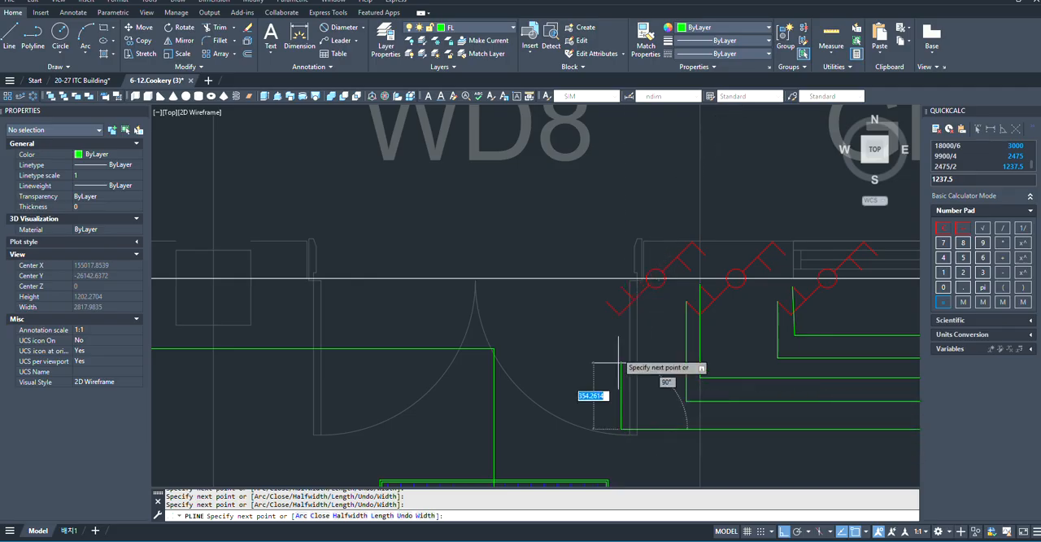
left_click(622, 287)
key("Return")
scroll(621, 287, "down", 6)
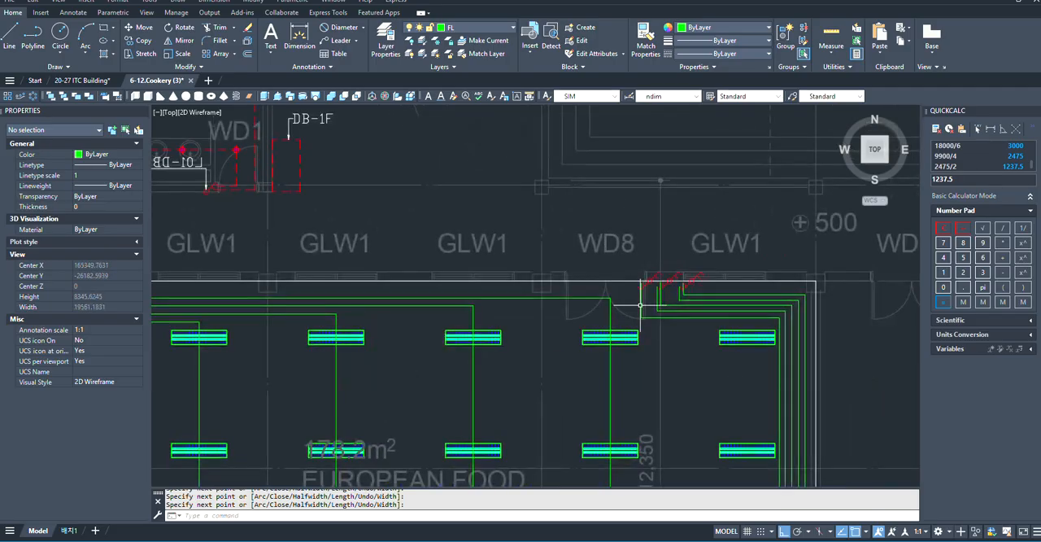
scroll(259, 294, "up", 6)
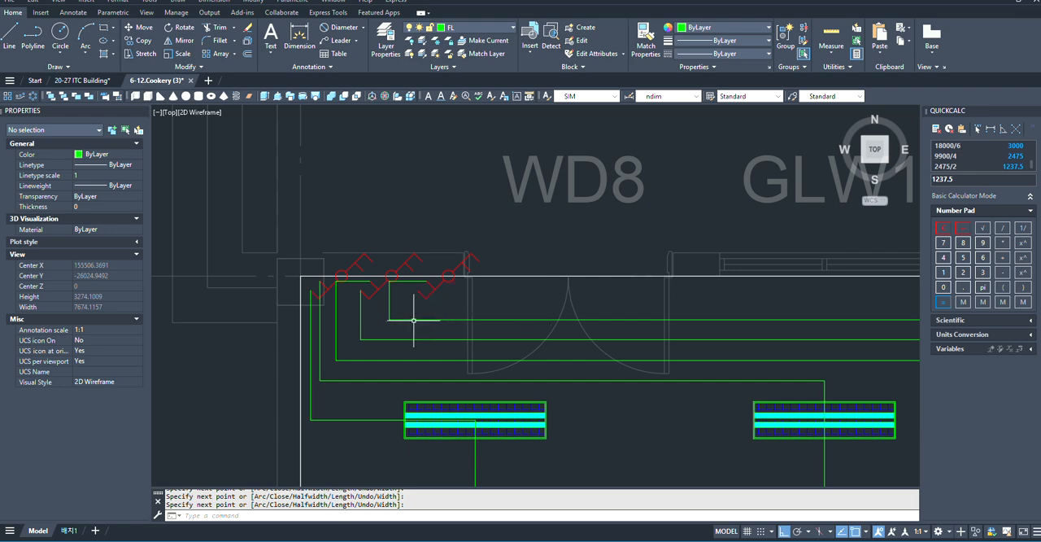
key("Return")
scroll(398, 289, "up", 3)
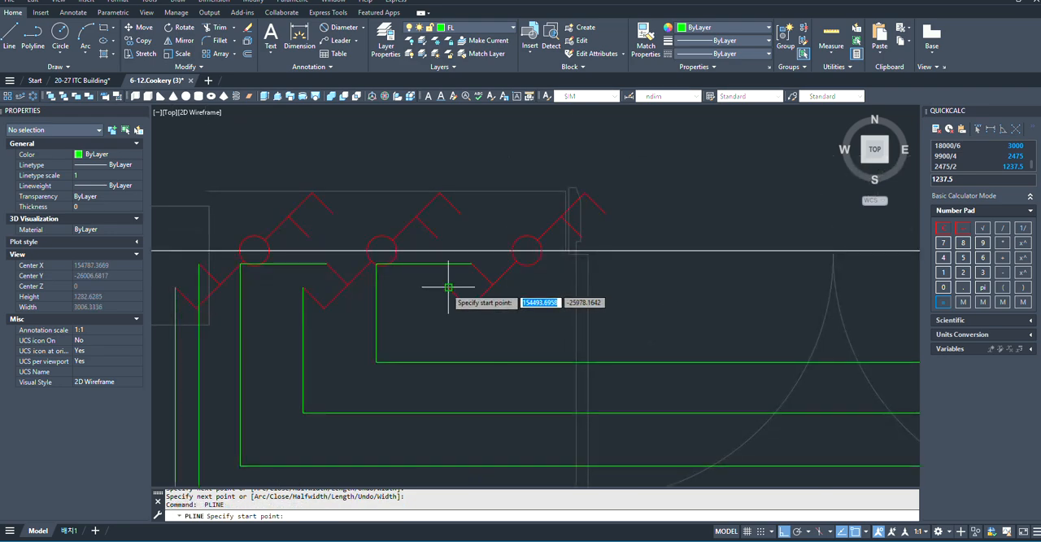
left_click(449, 286)
left_click(448, 326)
scroll(344, 326, "down", 8)
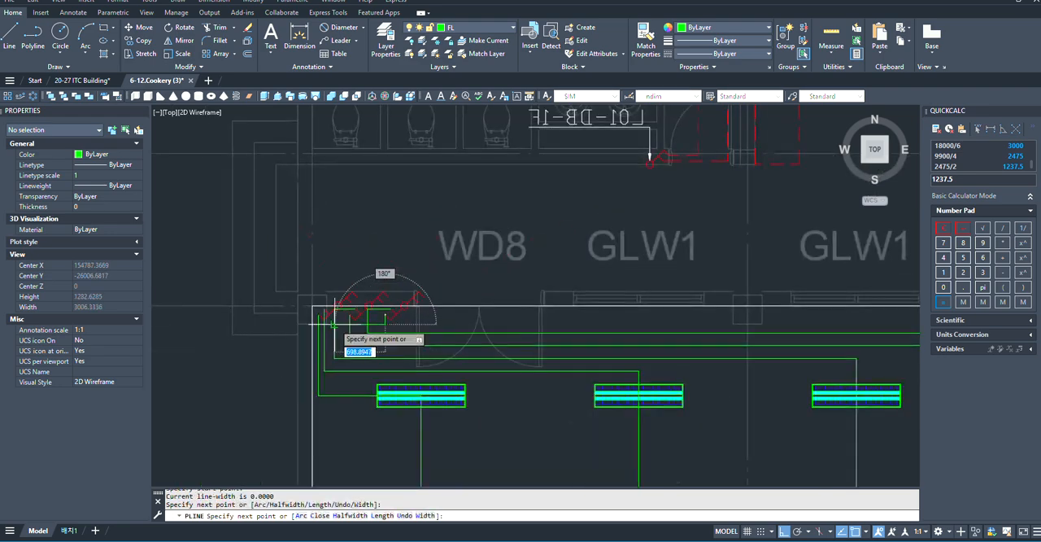
scroll(591, 326, "up", 3)
scroll(585, 333, "up", 2)
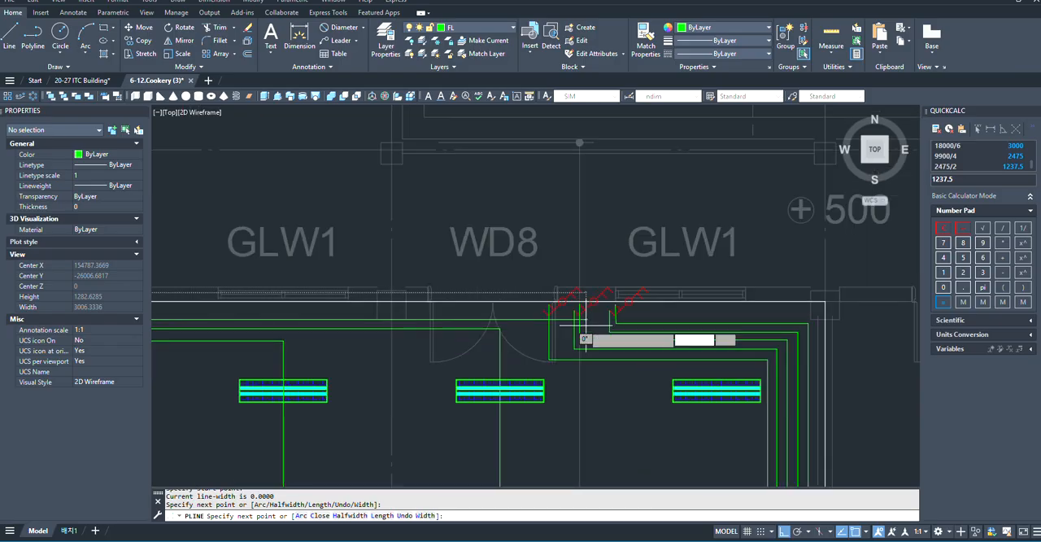
scroll(523, 309, "down", 2)
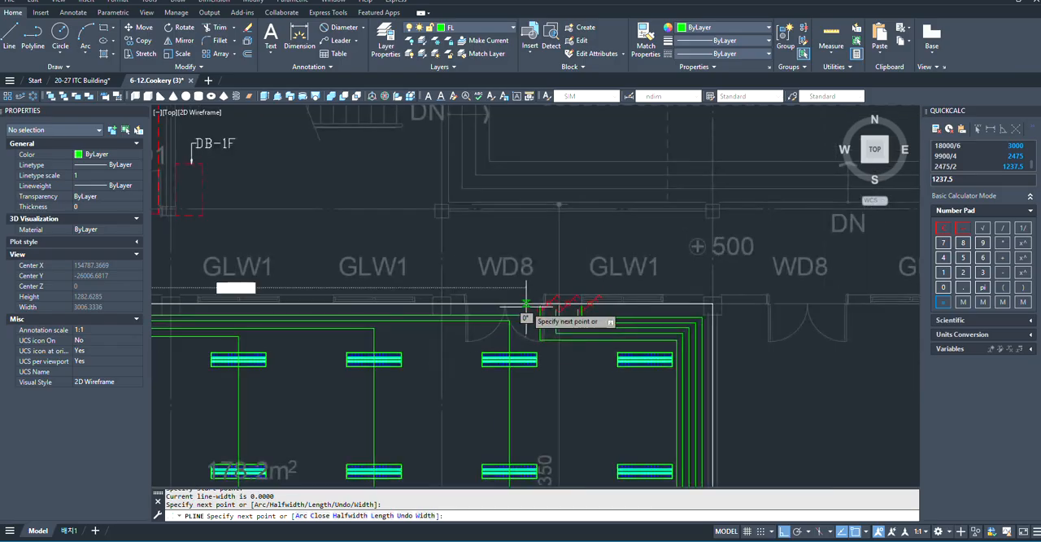
scroll(526, 307, "up", 4)
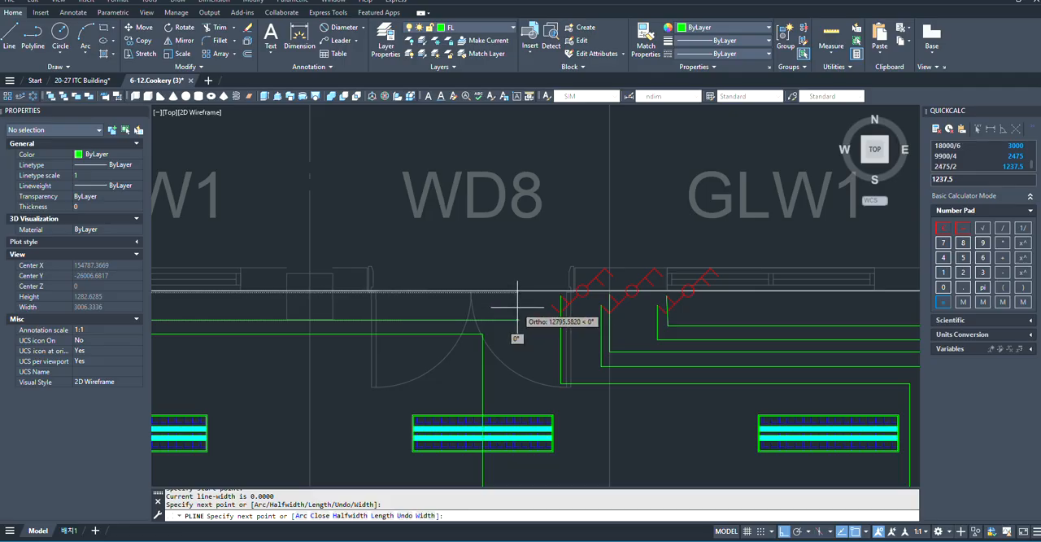
scroll(521, 296, "down", 2)
scroll(527, 315, "up", 2)
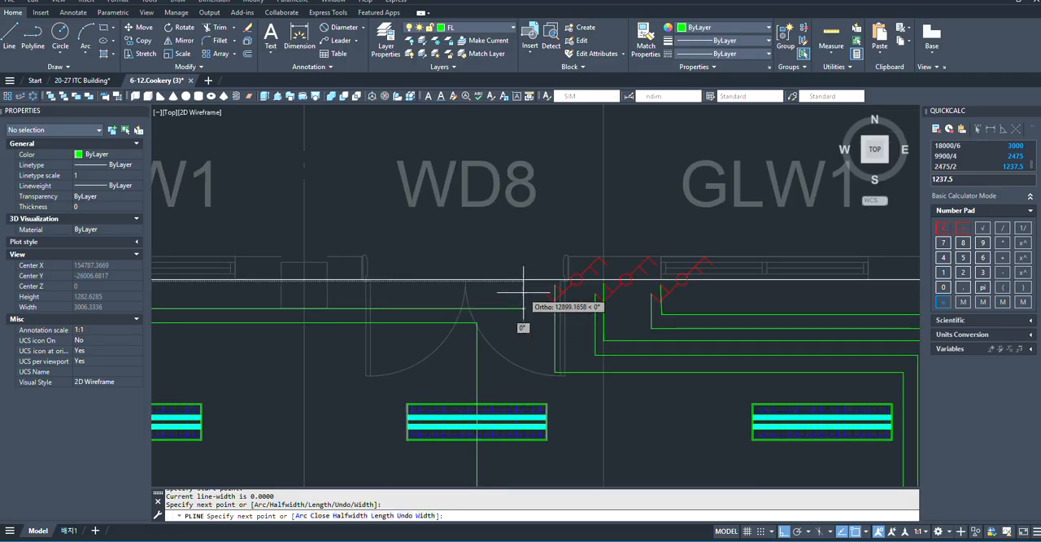
scroll(520, 302, "down", 2)
scroll(526, 311, "up", 3)
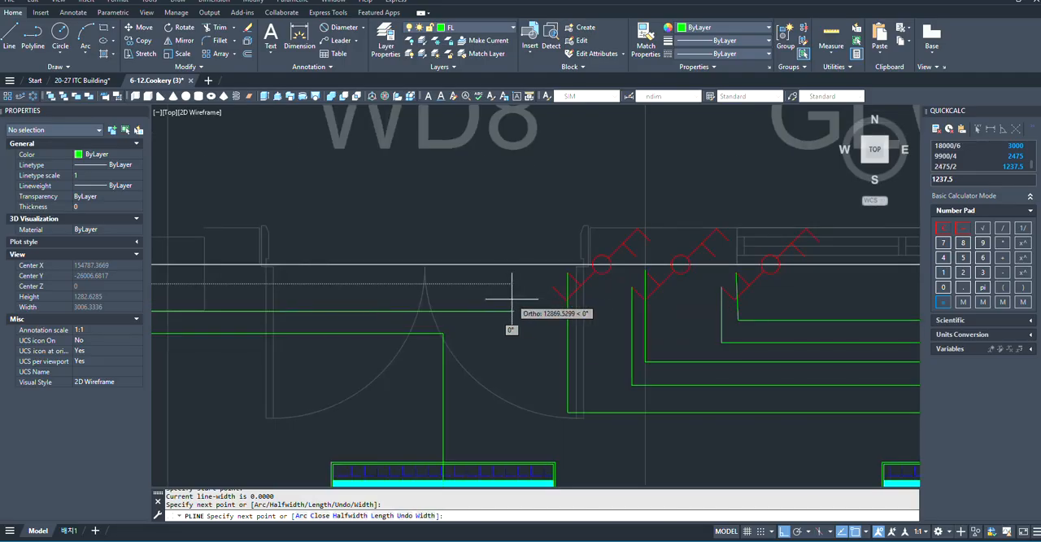
scroll(509, 299, "down", 4)
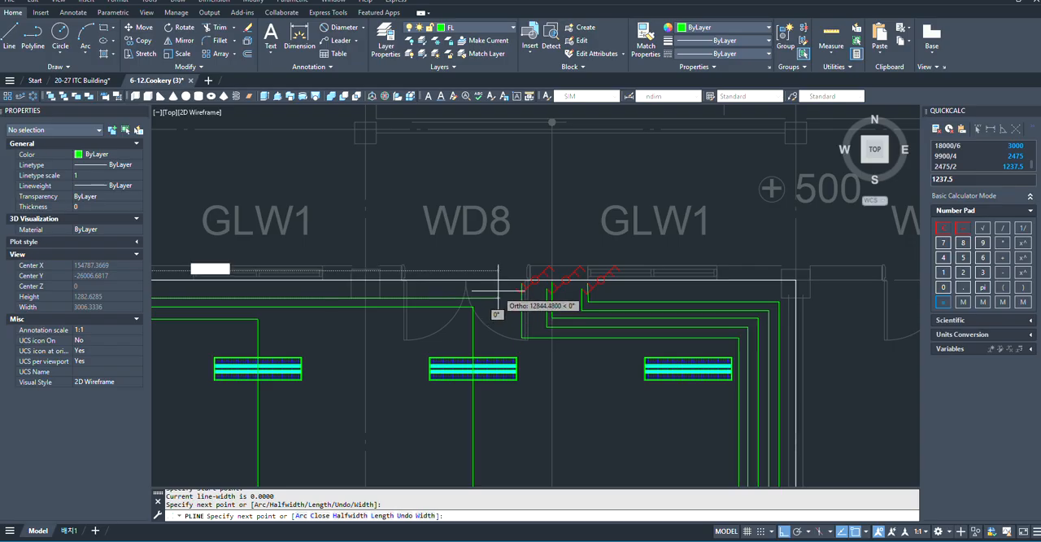
scroll(498, 289, "down", 2)
scroll(500, 296, "up", 4)
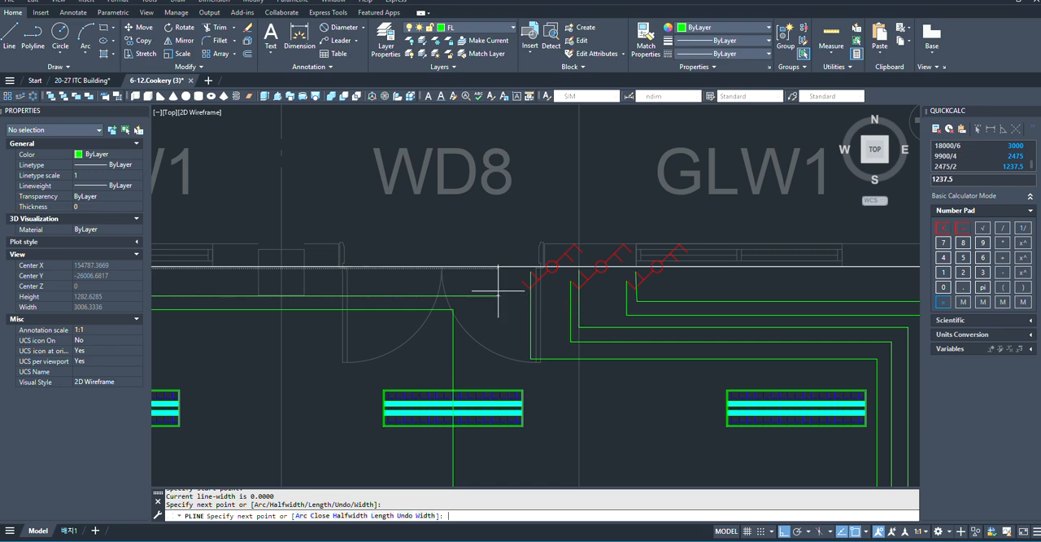
key("space")
- Start a polyline at the lower end of the right door's first switch, running down to just below the lowest neighbouring run
scroll(499, 288, "down", 6)
scroll(512, 327, "up", 3)
scroll(526, 256, "down", 3)
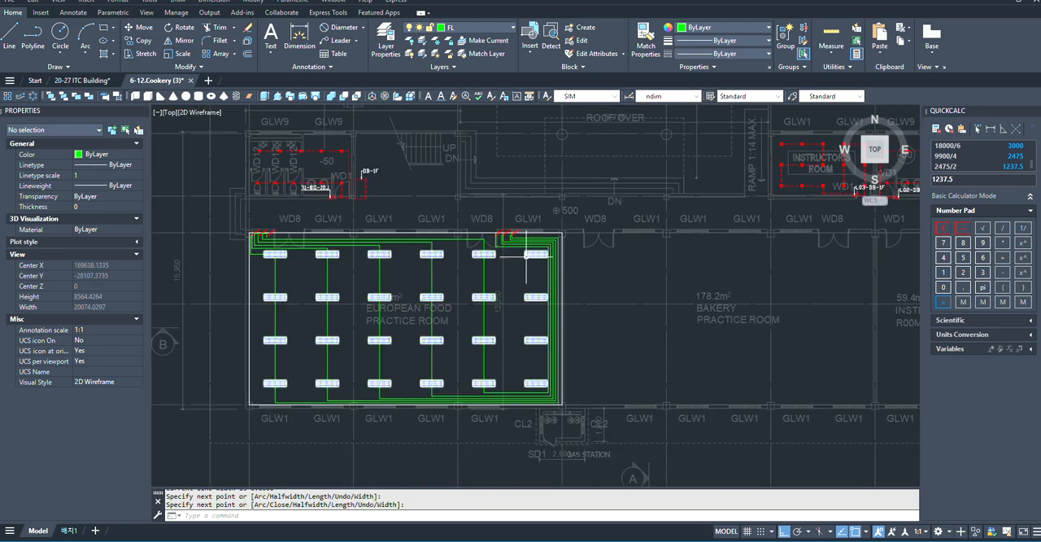
scroll(541, 374, "up", 4)
scroll(520, 415, "down", 4)
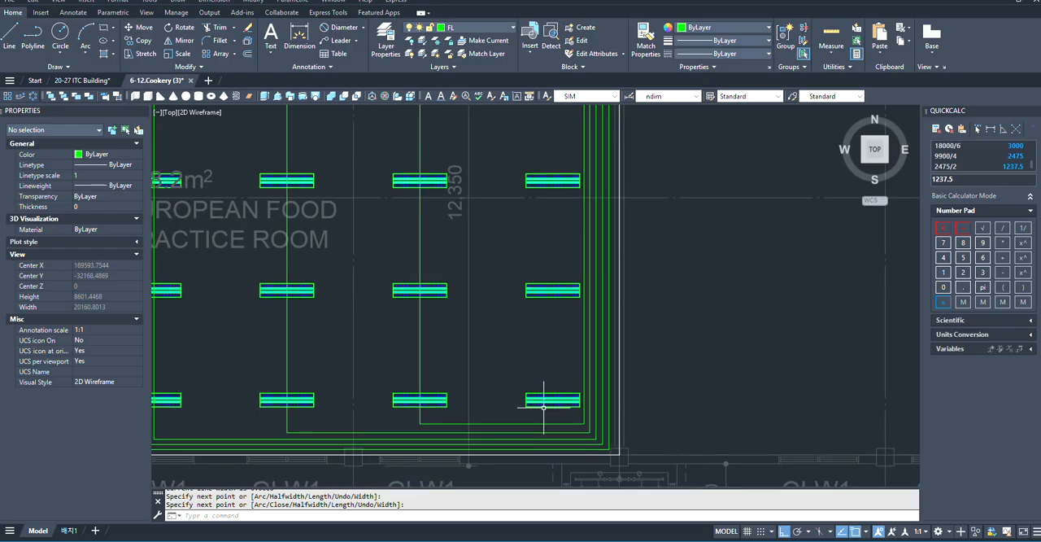
scroll(496, 268, "up", 4)
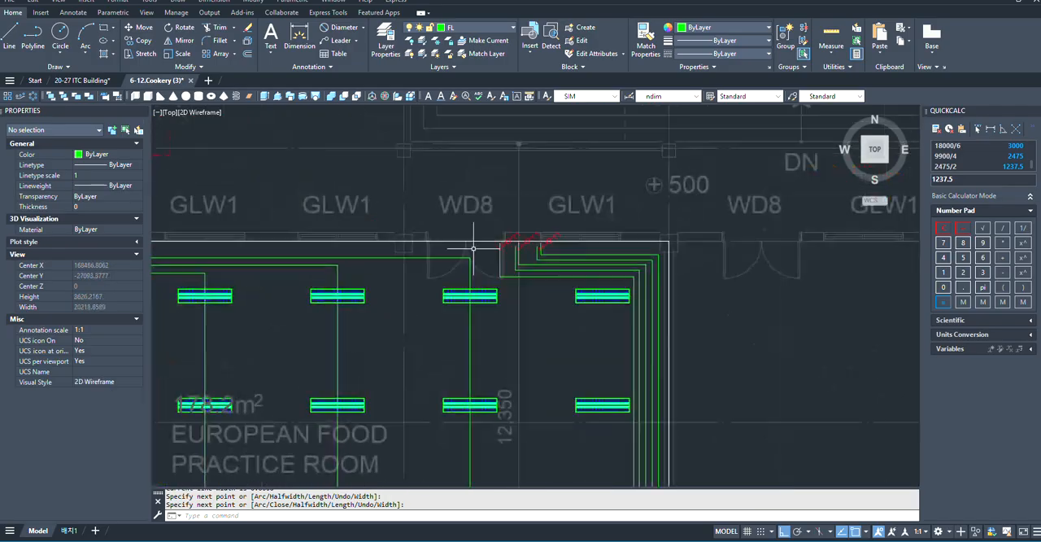
key("space")
scroll(532, 258, "up", 4)
left_click(550, 253)
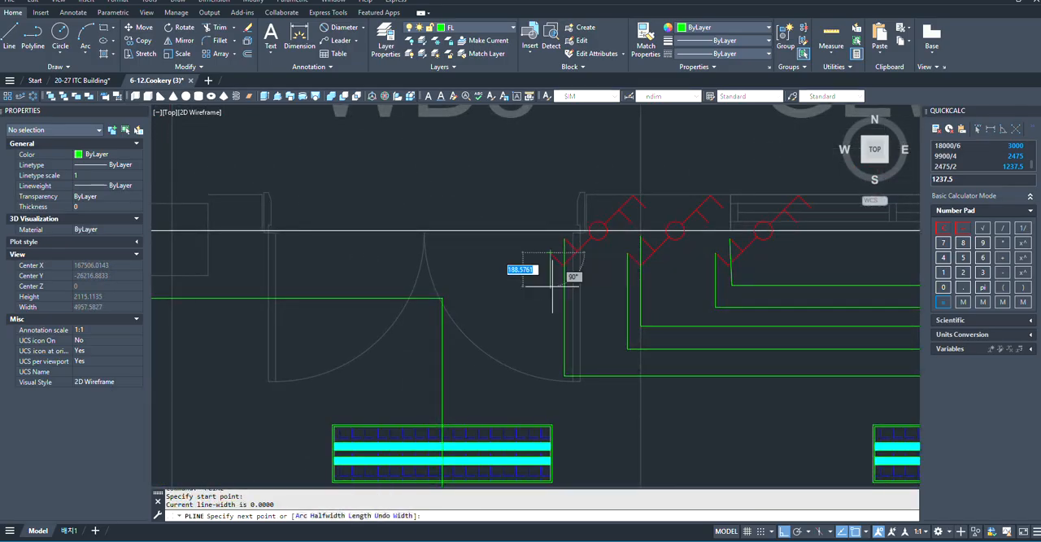
scroll(544, 281, "up", 2)
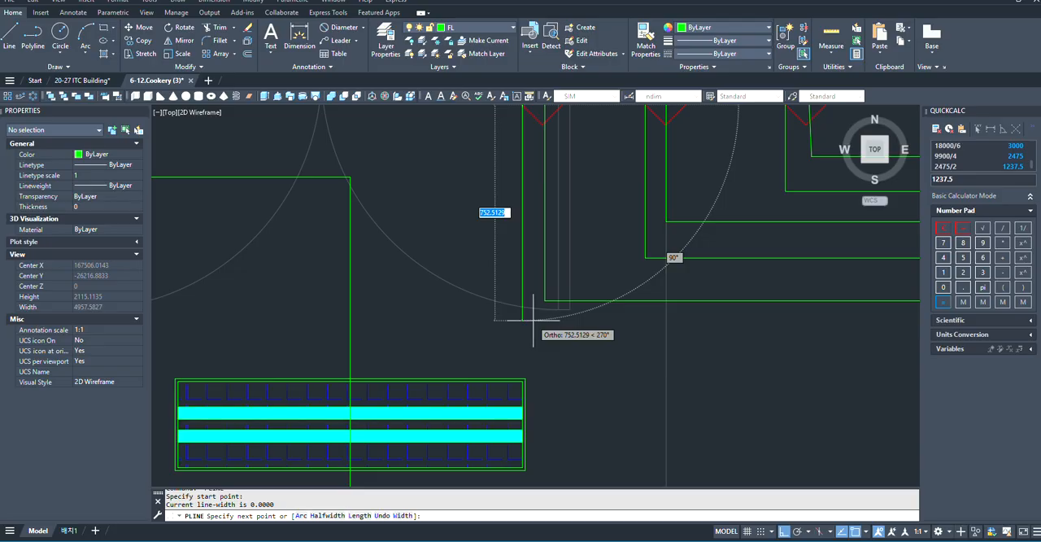
left_click(533, 324)
- Continue the polyline right to the centre of the sixth fixture column, then down to the centre of its bottom fixture
scroll(461, 306, "down", 3)
scroll(674, 329, "up", 3)
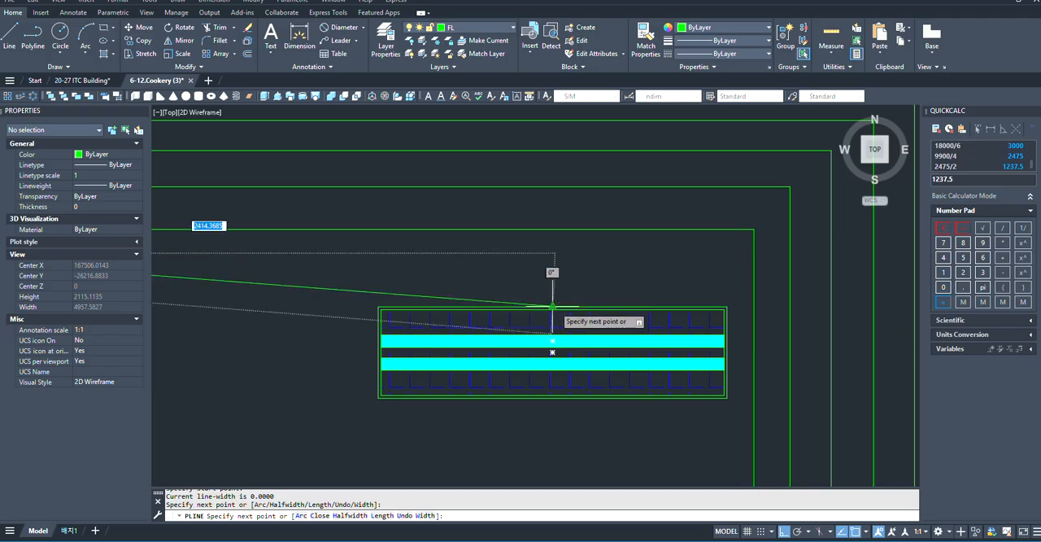
left_click(552, 254)
scroll(552, 254, "down", 6)
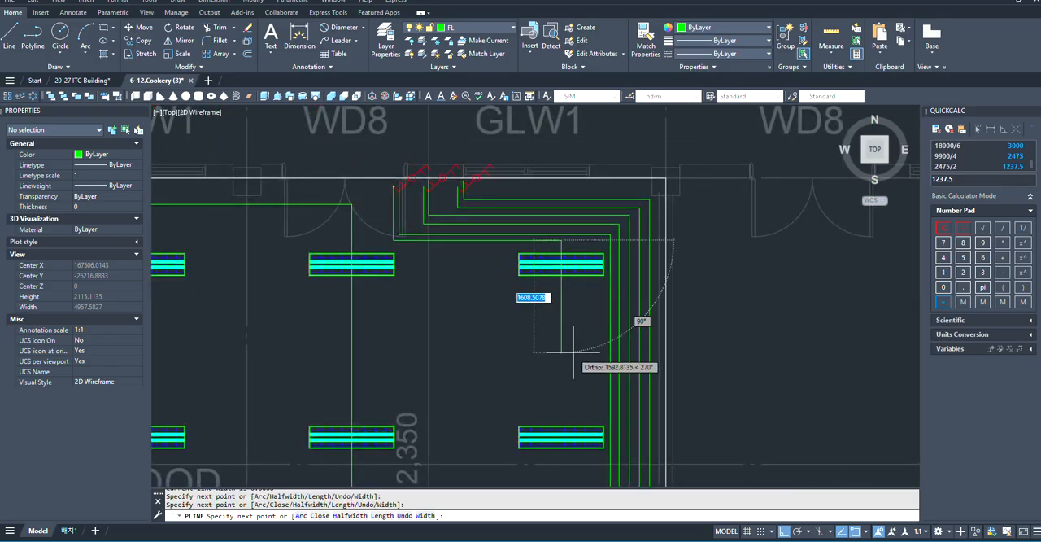
scroll(550, 419, "down", 4)
scroll(602, 414, "up", 10)
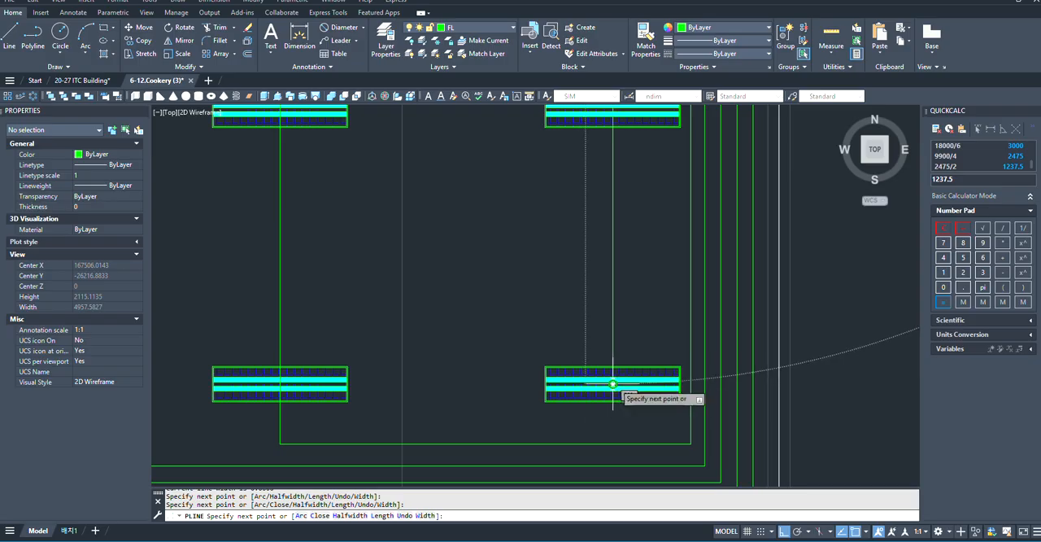
left_click(612, 383)
- Continue the polyline left from the sixth column's bottom fixture, then up between the fifth and sixth columns to just below the right door's runs
scroll(539, 388, "down", 3)
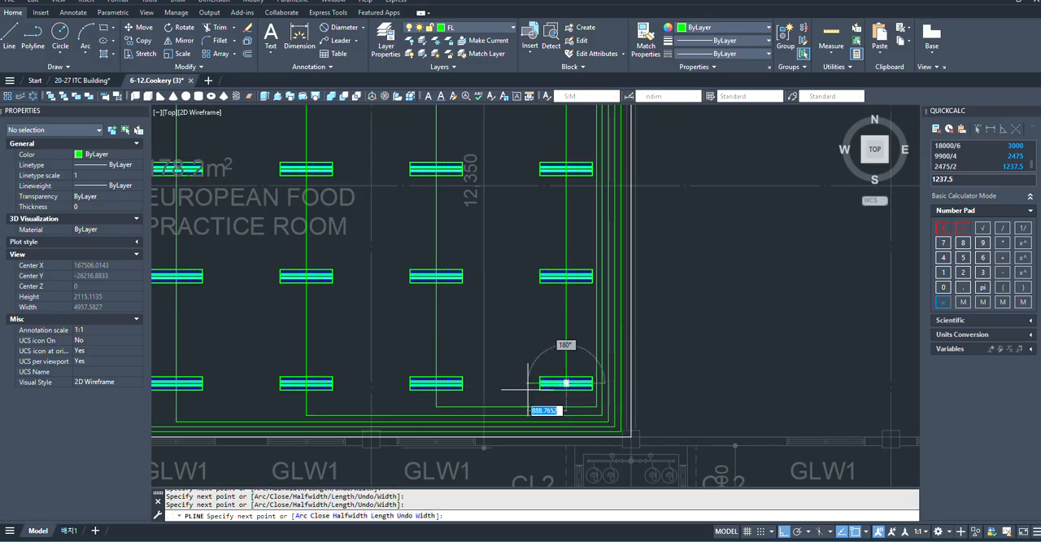
scroll(547, 389, "down", 5)
scroll(543, 391, "up", 6)
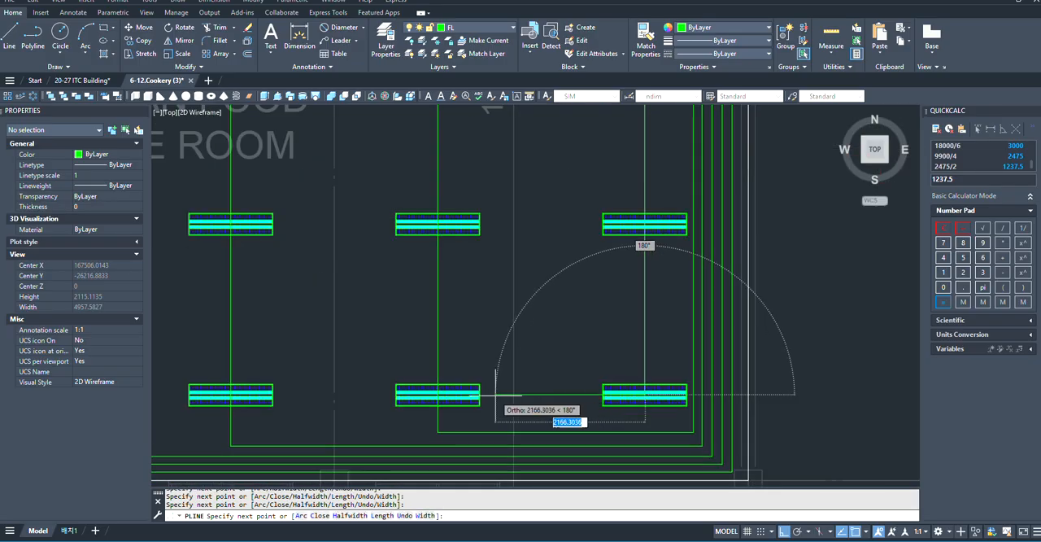
scroll(496, 396, "down", 5)
scroll(470, 158, "up", 8)
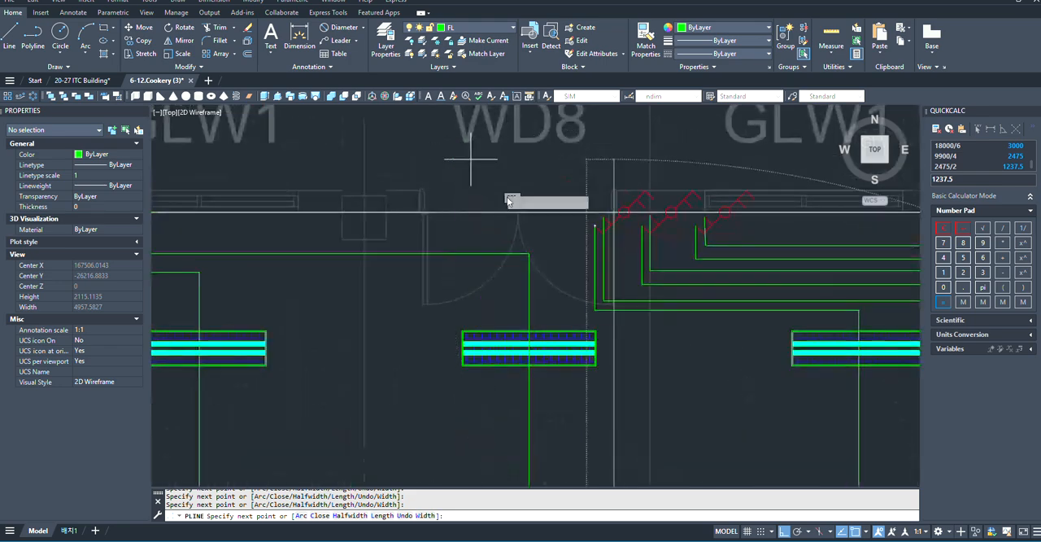
scroll(598, 317, "up", 3)
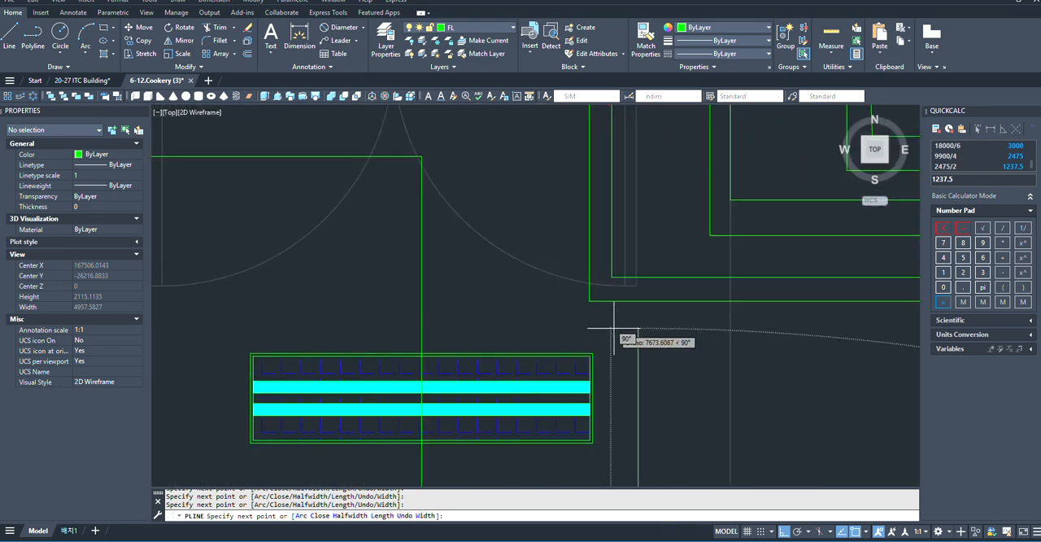
scroll(350, 268, "up", 2)
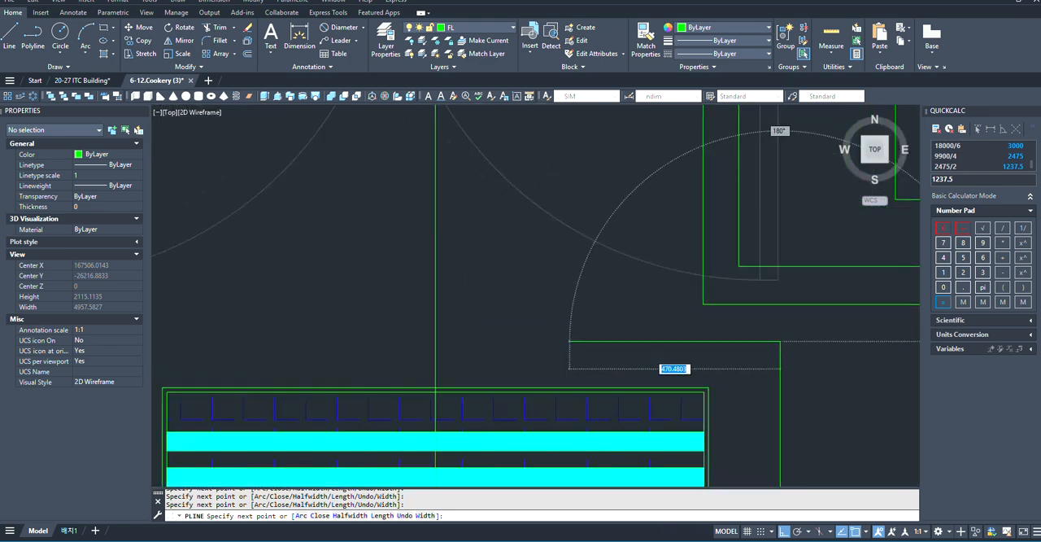
- Continue the polyline left to just beside the fifth column's run, then up past the neighbouring horizontal run to just below the wall
scroll(504, 333, "down", 2)
scroll(539, 333, "down", 3)
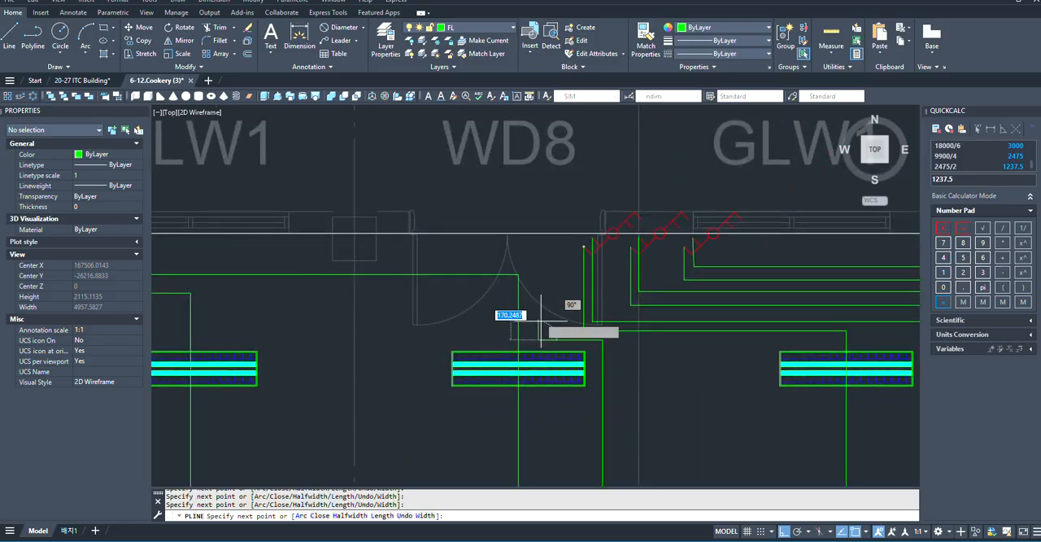
scroll(552, 320, "up", 6)
scroll(578, 321, "down", 3)
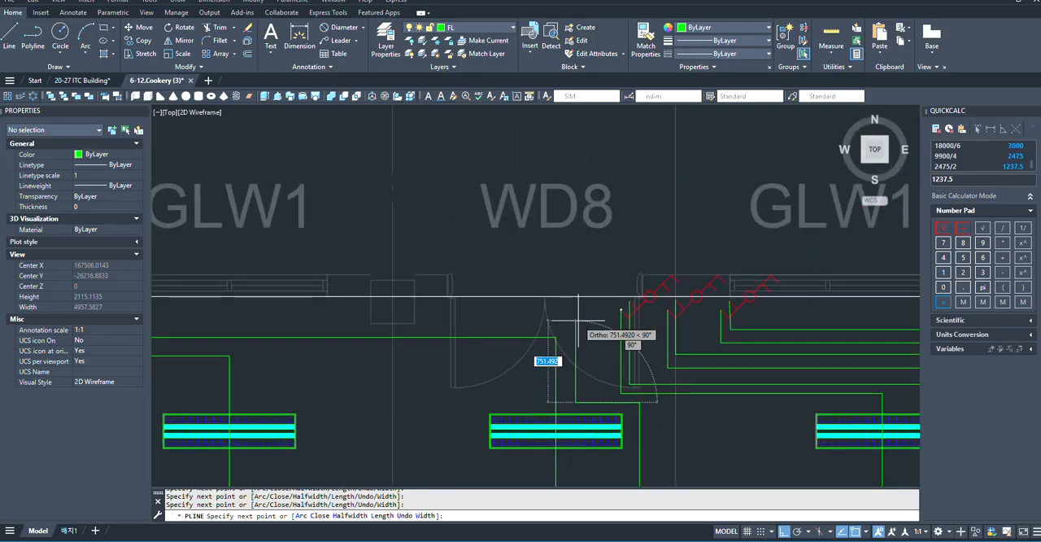
scroll(575, 309, "down", 1)
scroll(575, 302, "up", 4)
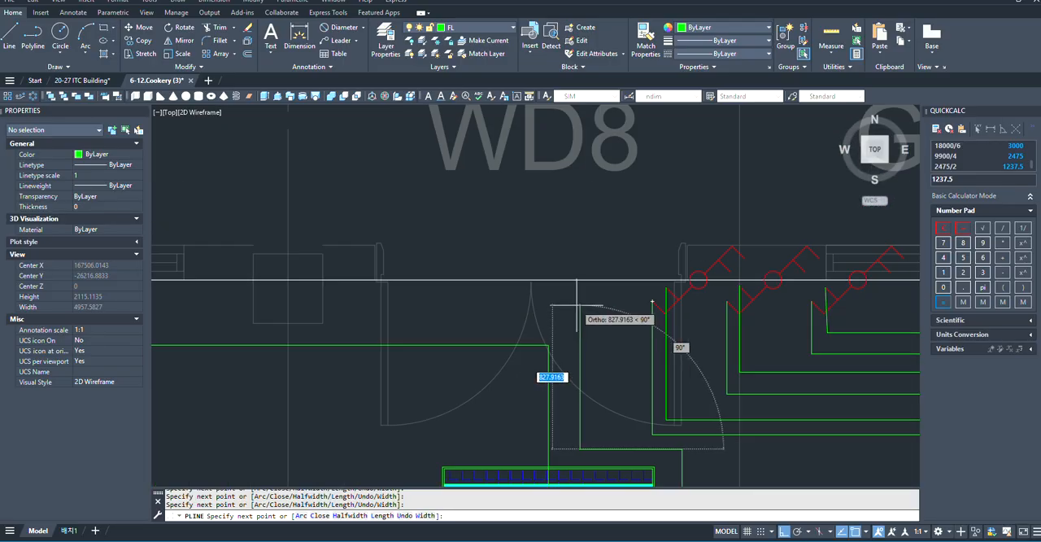
scroll(577, 308, "down", 4)
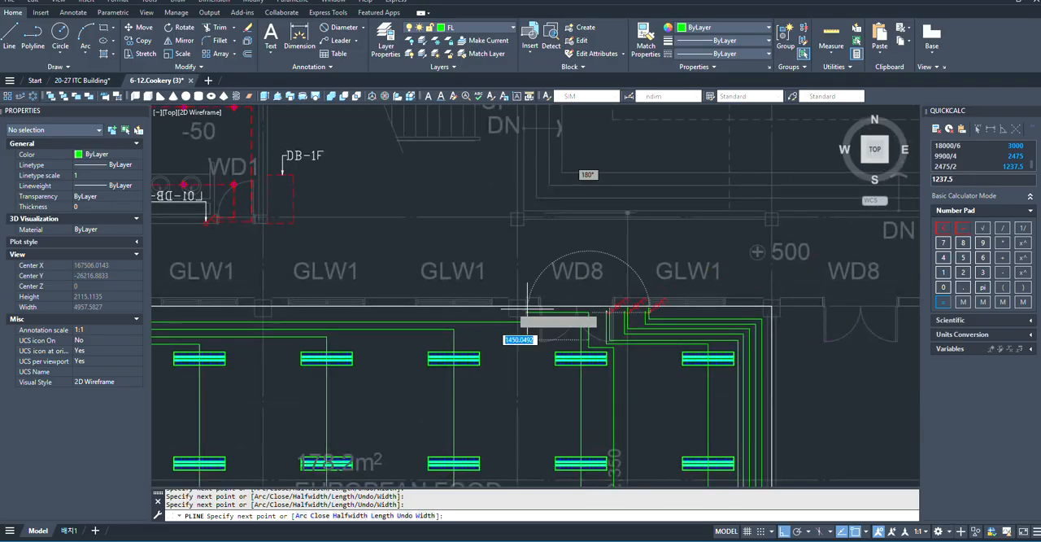
- Run the polyline left along the wall to just past the left door's third switch and finish it there
scroll(511, 341, "up", 3)
scroll(418, 372, "down", 3)
scroll(418, 373, "up", 6)
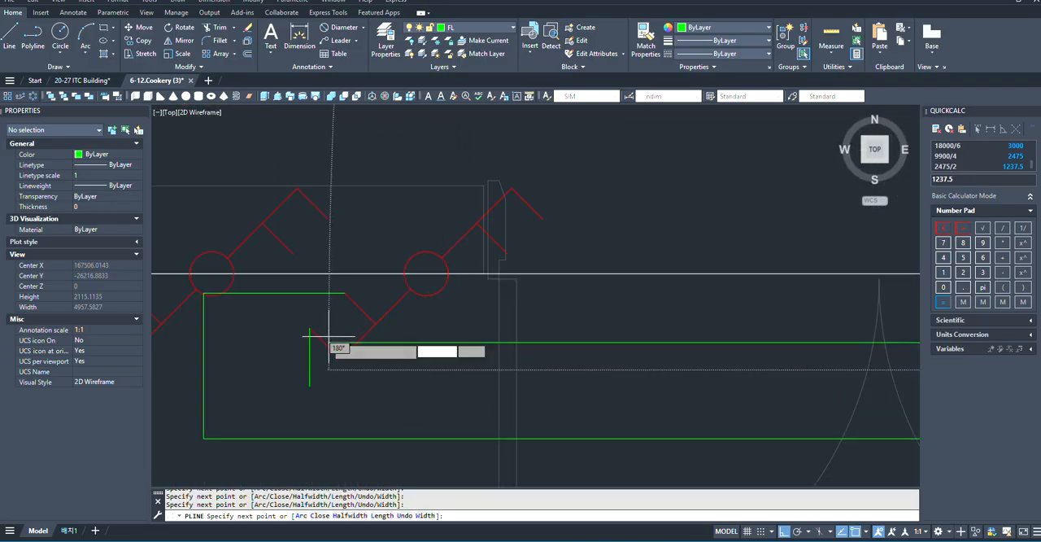
scroll(305, 351, "up", 4)
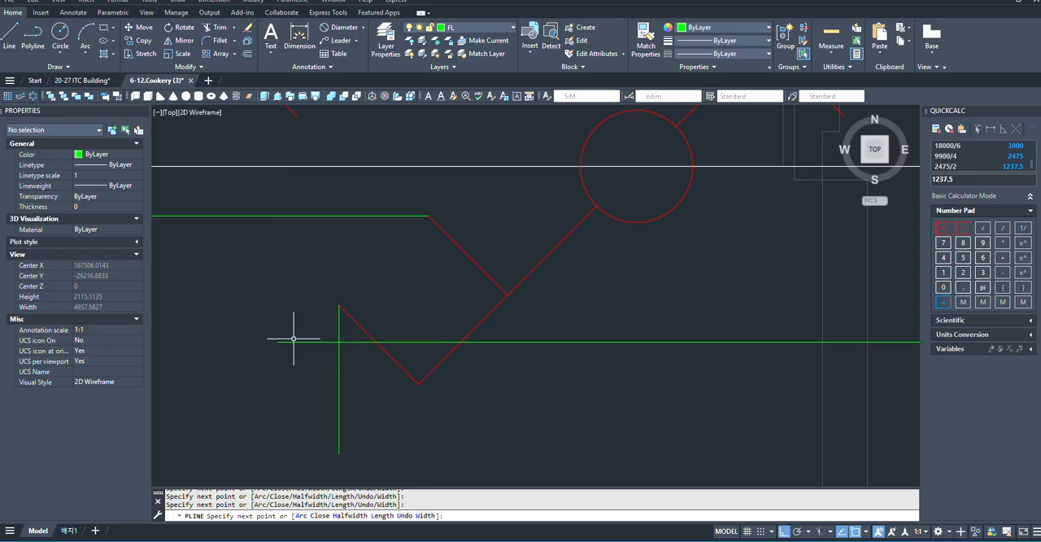
key("Escape")
scroll(435, 372, "down", 2)
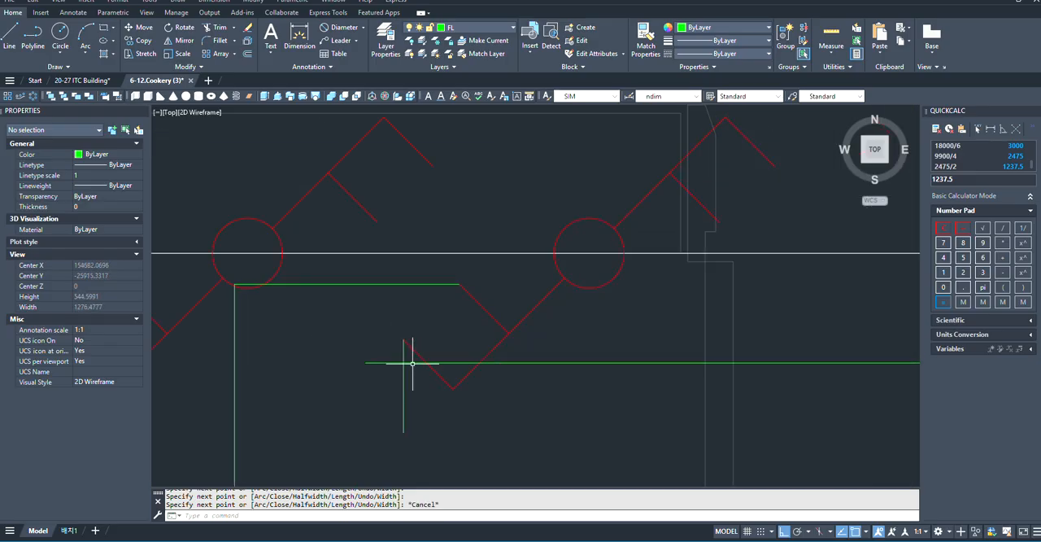
- Trim the overhanging ends of the horizontal run and the vertical stub at the left door's third switch to a clean corner
type("M")
key("Escape")
type("TR")
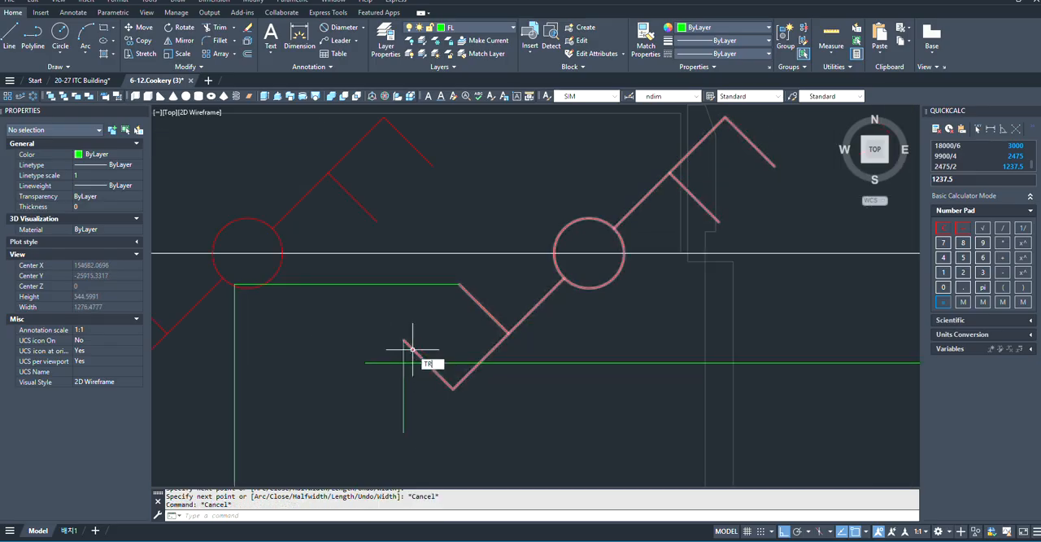
key("Return")
scroll(407, 373, "up", 3)
left_click(362, 407)
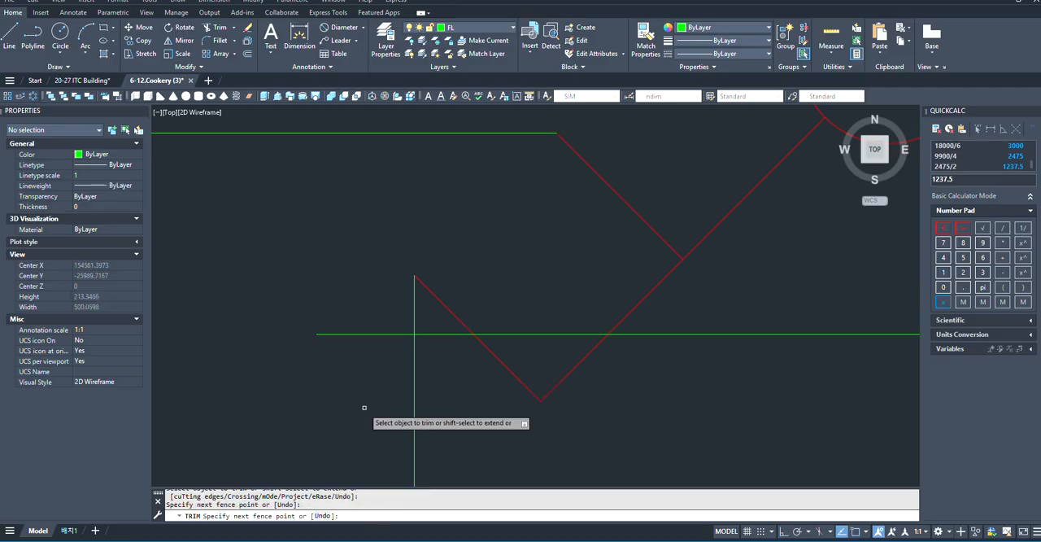
key("Return")
scroll(305, 366, "down", 5)
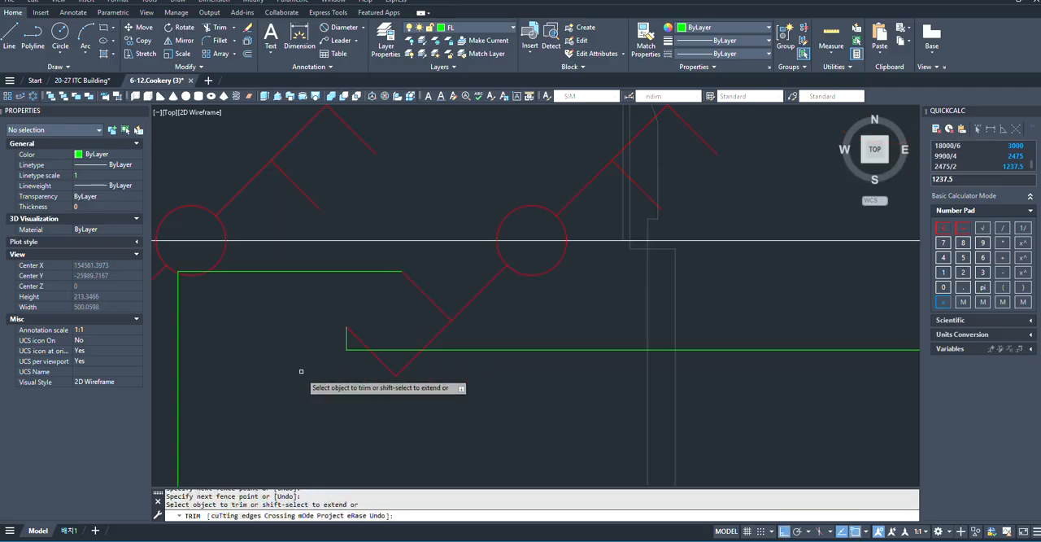
key("Escape")
- Match the properties of the restroom's dashed red wiring line to the green horizontal runs at the left WD8 door
scroll(311, 355, "down", 8)
scroll(491, 348, "up", 3)
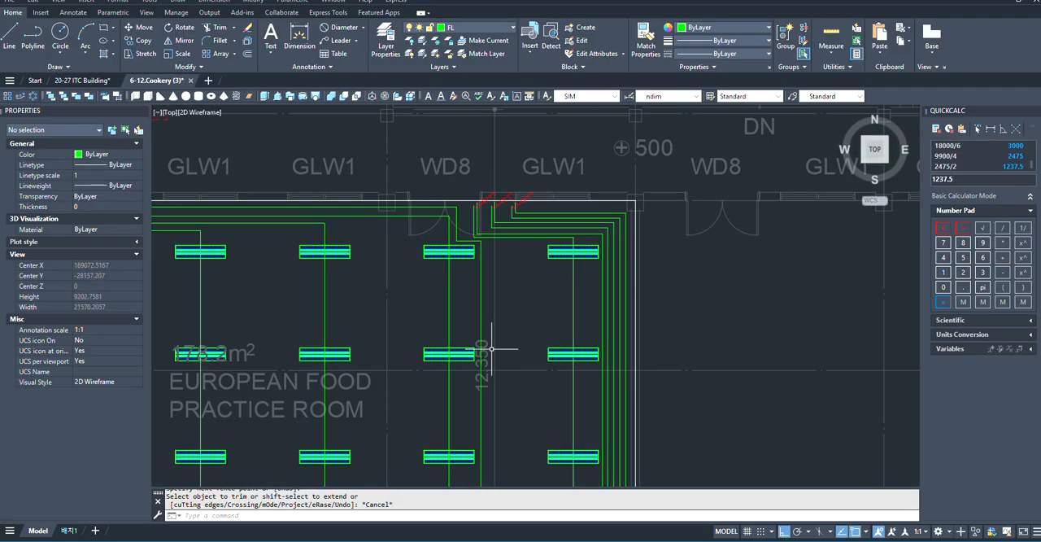
scroll(488, 187, "up", 4)
scroll(489, 376, "down", 10)
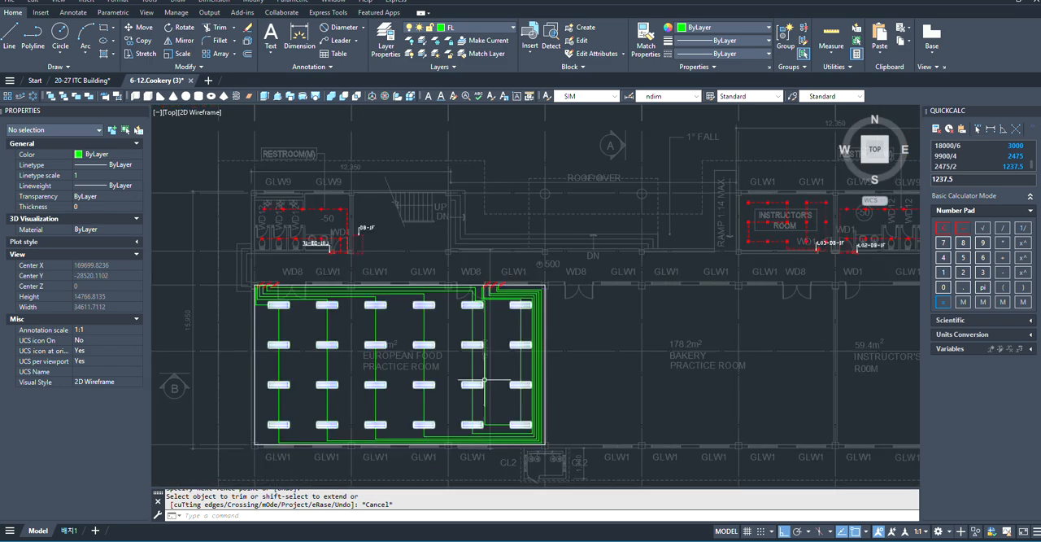
scroll(489, 375, "up", 8)
scroll(470, 317, "down", 4)
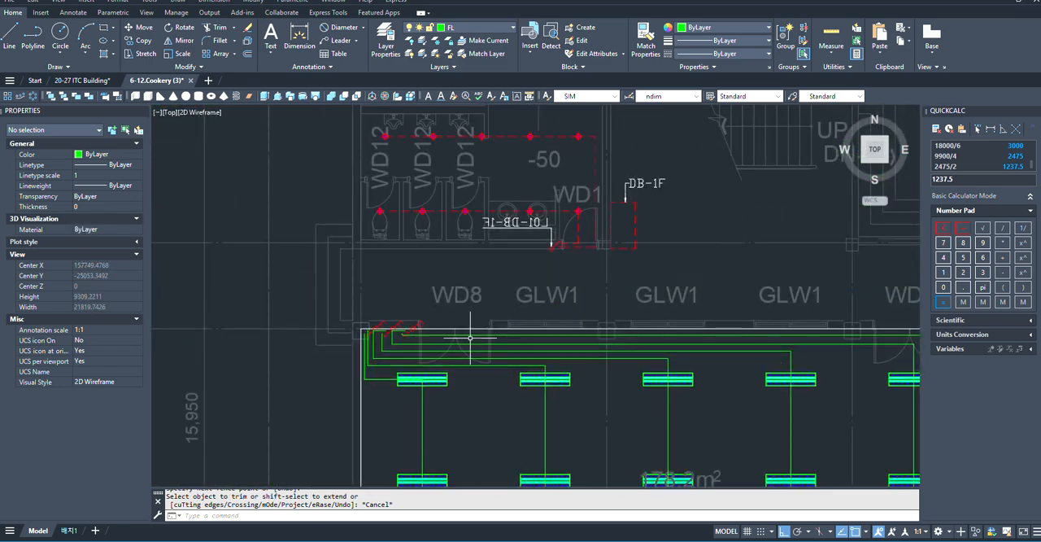
scroll(462, 372, "up", 2)
scroll(462, 371, "up", 2)
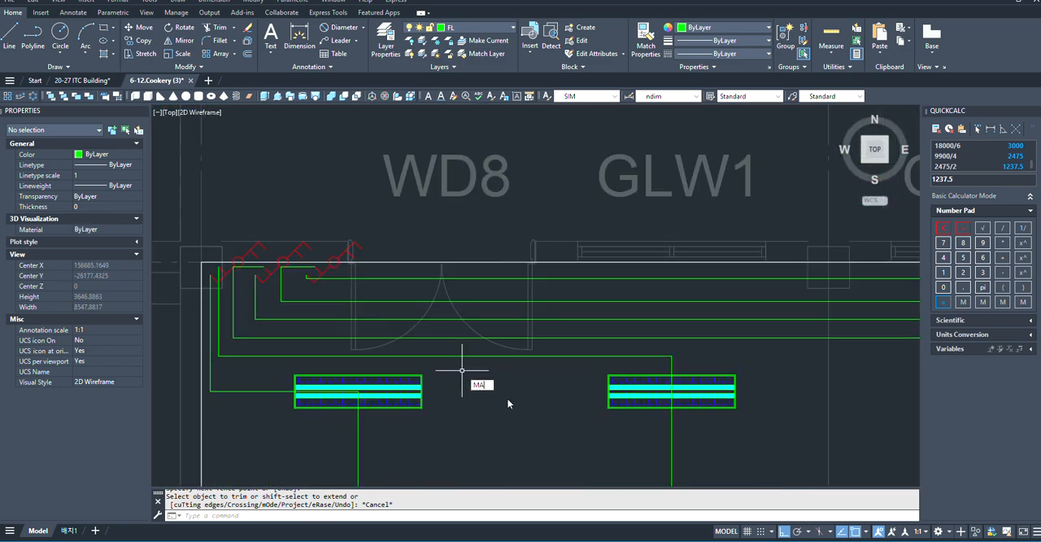
key("Return")
scroll(511, 396, "down", 3)
scroll(431, 238, "up", 4)
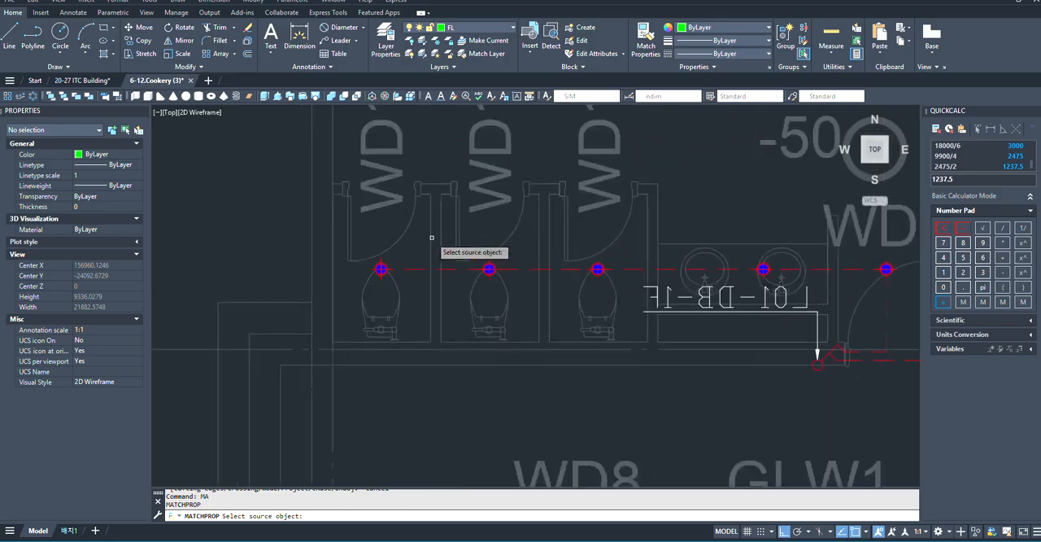
left_click(452, 269)
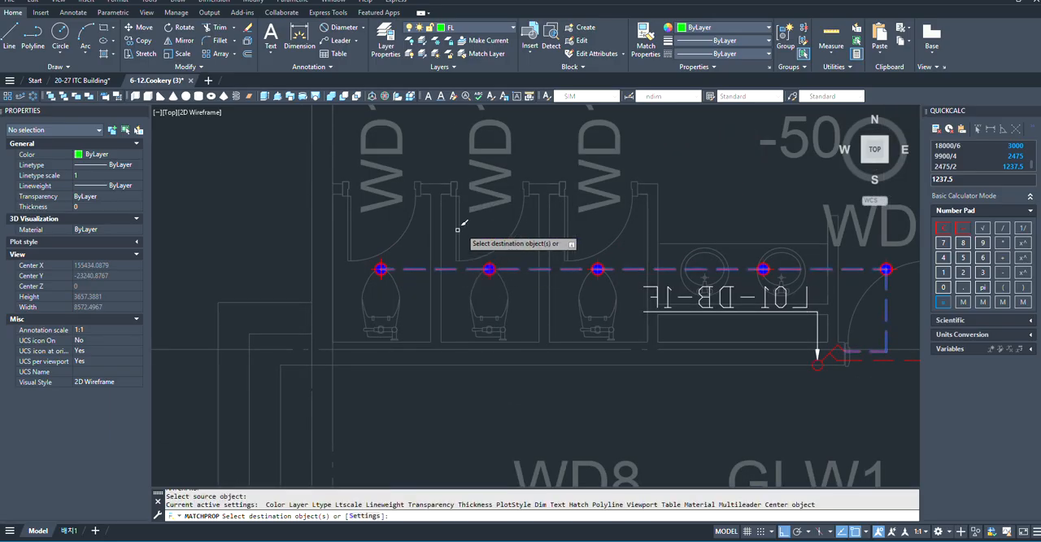
scroll(515, 379, "down", 3)
scroll(532, 358, "up", 3)
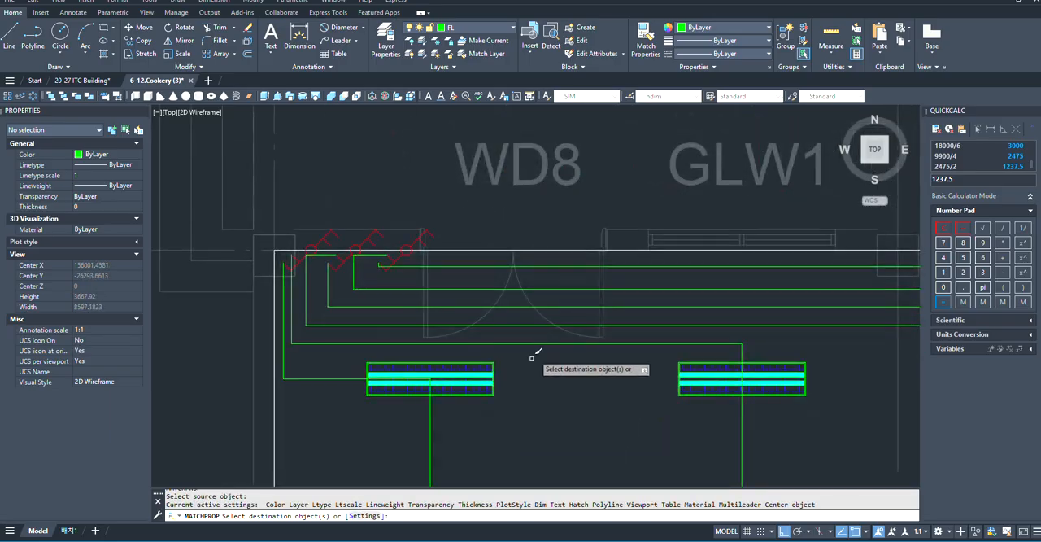
left_click(553, 260)
left_click(514, 365)
scroll(581, 313, "down", 3)
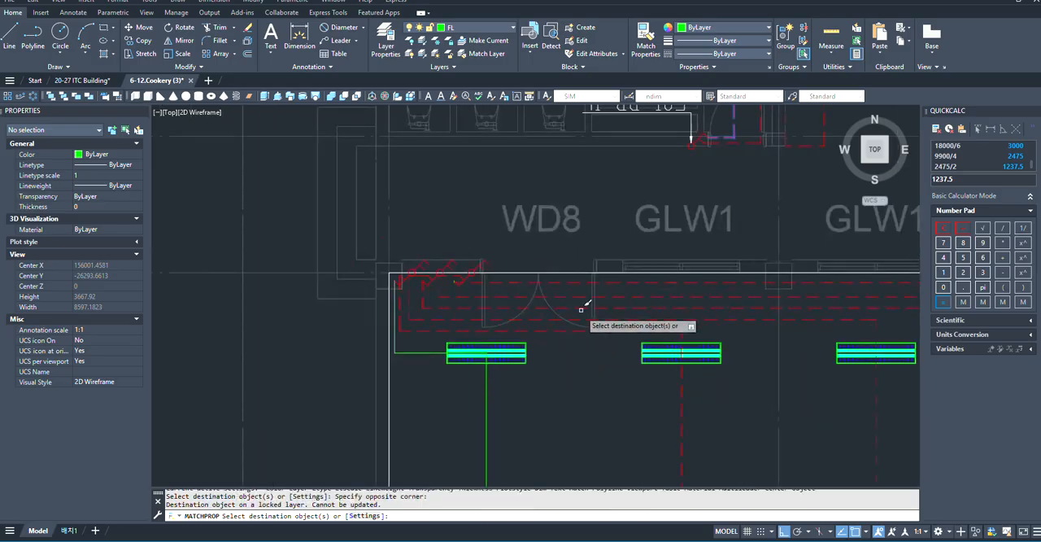
- Apply the same matched properties to the first fixture column's run and the short stub at the left door's third switch
left_click(566, 386)
left_click(509, 401)
scroll(403, 330, "down", 3)
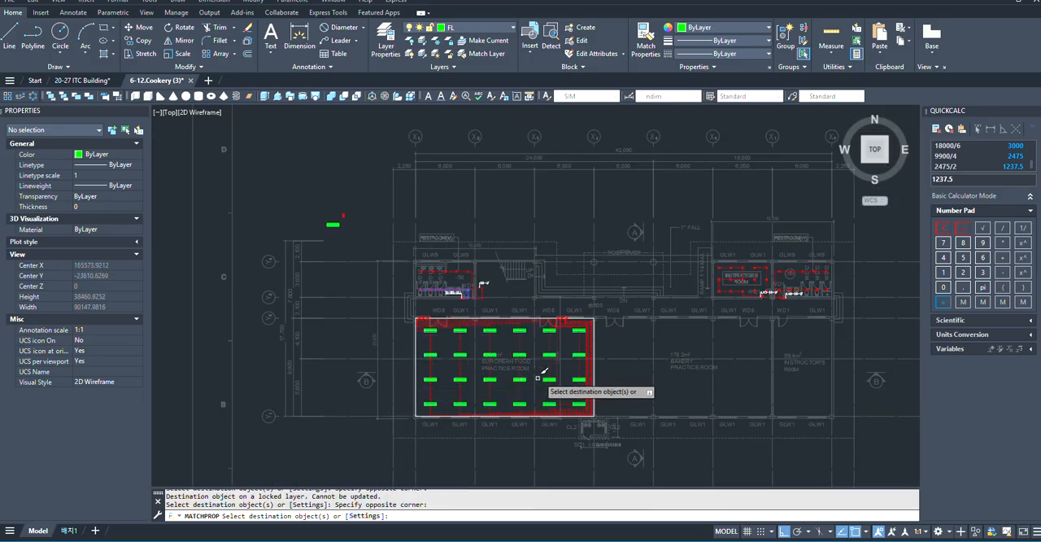
scroll(552, 371, "up", 1)
scroll(585, 322, "up", 3)
scroll(336, 298, "down", 3)
scroll(243, 305, "up", 5)
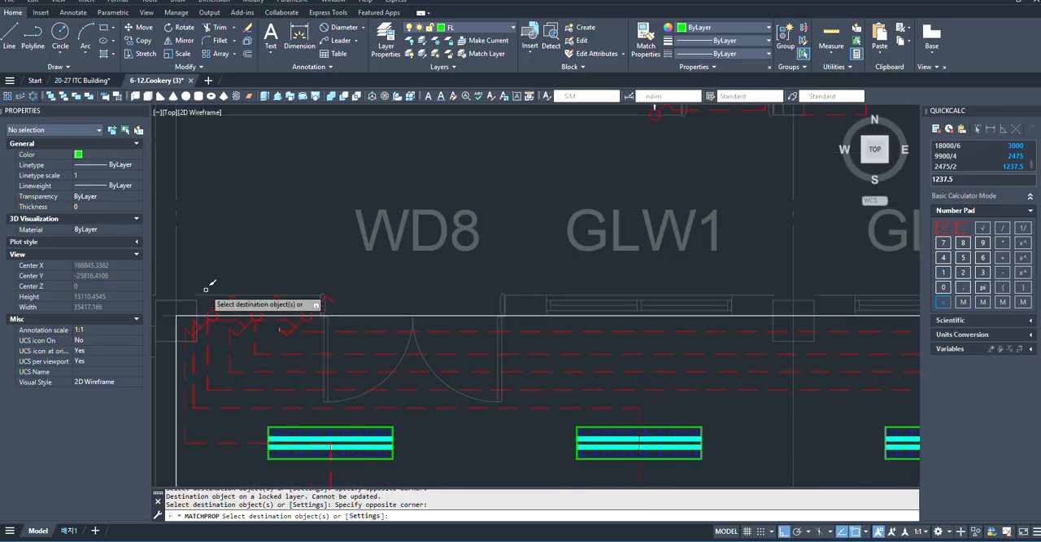
left_click(335, 325)
left_click(311, 355)
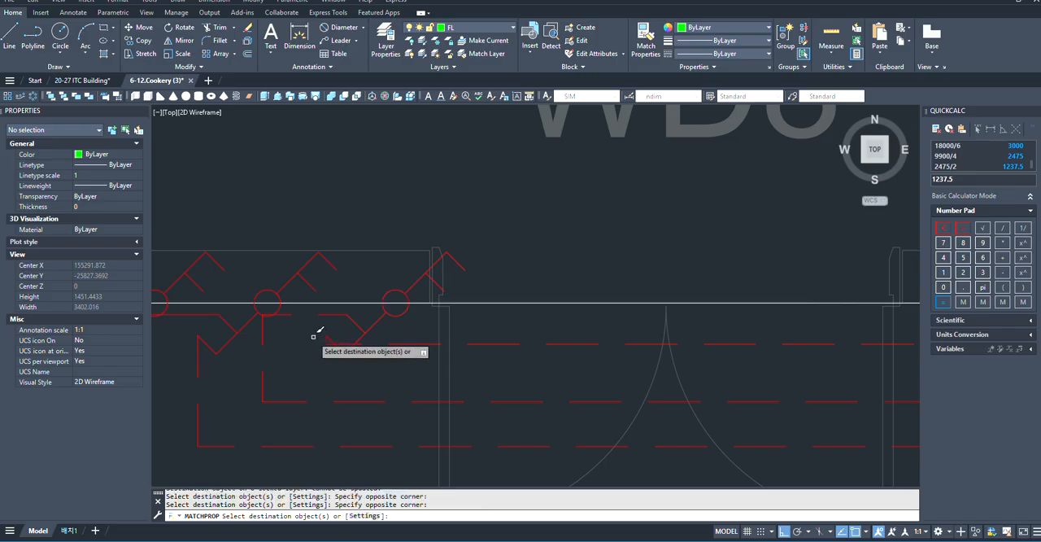
- Check the restyled dashed runs across the European Food Practice Room and at both doors, and end the property matching
scroll(325, 268, "down", 5)
scroll(344, 305, "up", 3)
scroll(610, 390, "down", 3)
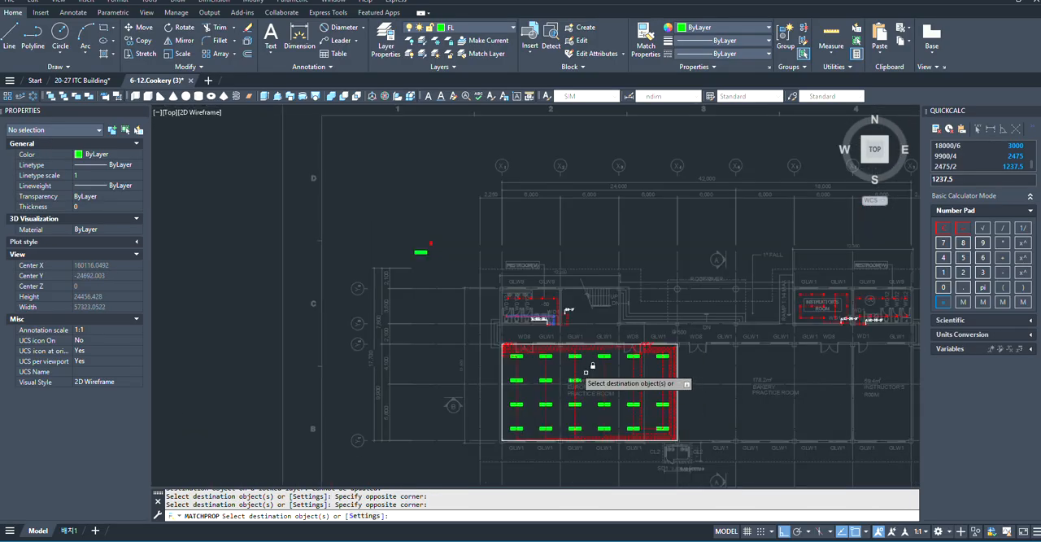
scroll(528, 346, "up", 3)
scroll(579, 384, "up", 3)
scroll(377, 237, "down", 3)
scroll(364, 237, "down", 3)
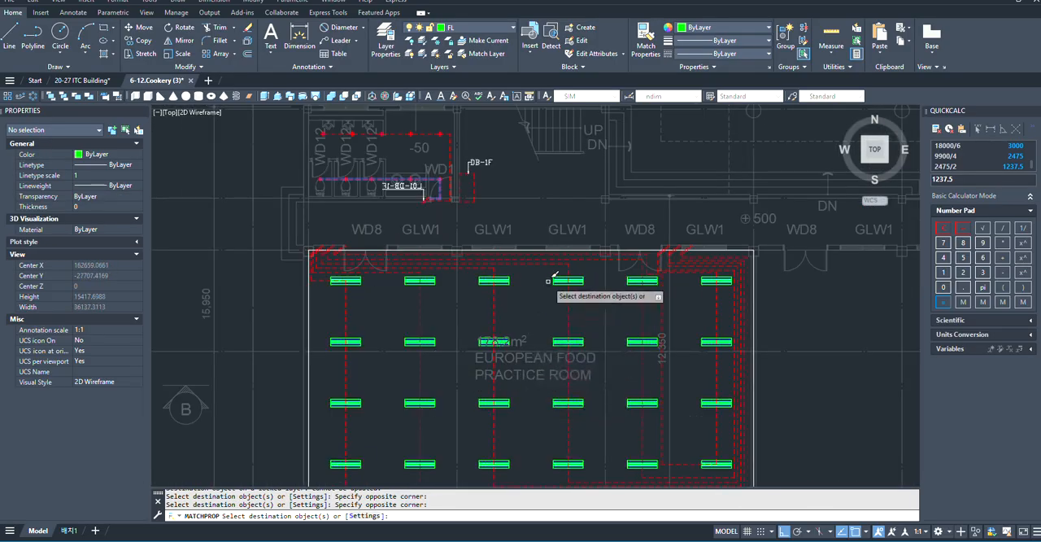
scroll(545, 288, "up", 5)
scroll(445, 286, "down", 5)
scroll(615, 309, "up", 5)
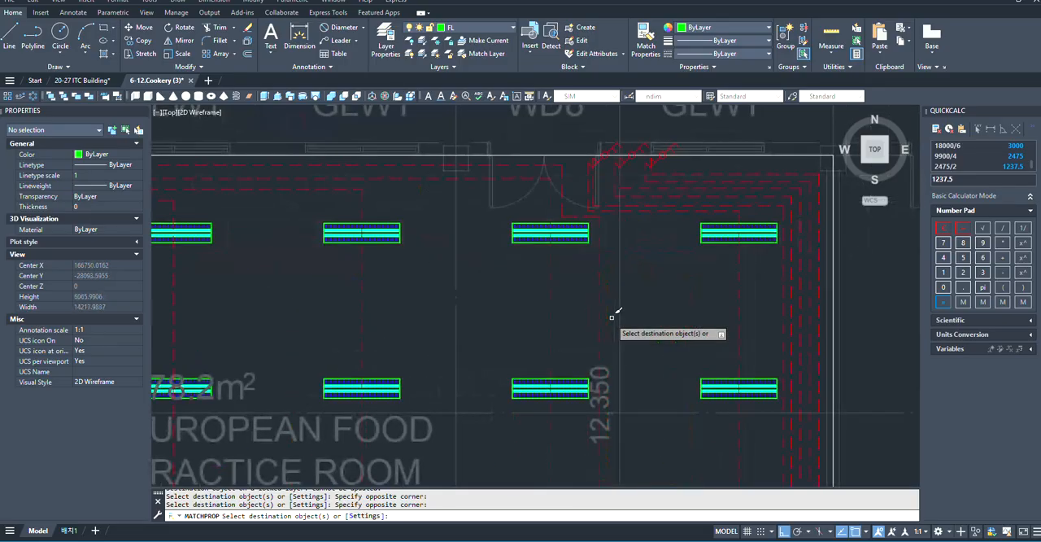
scroll(538, 184, "up", 2)
scroll(585, 174, "down", 4)
scroll(646, 172, "down", 3)
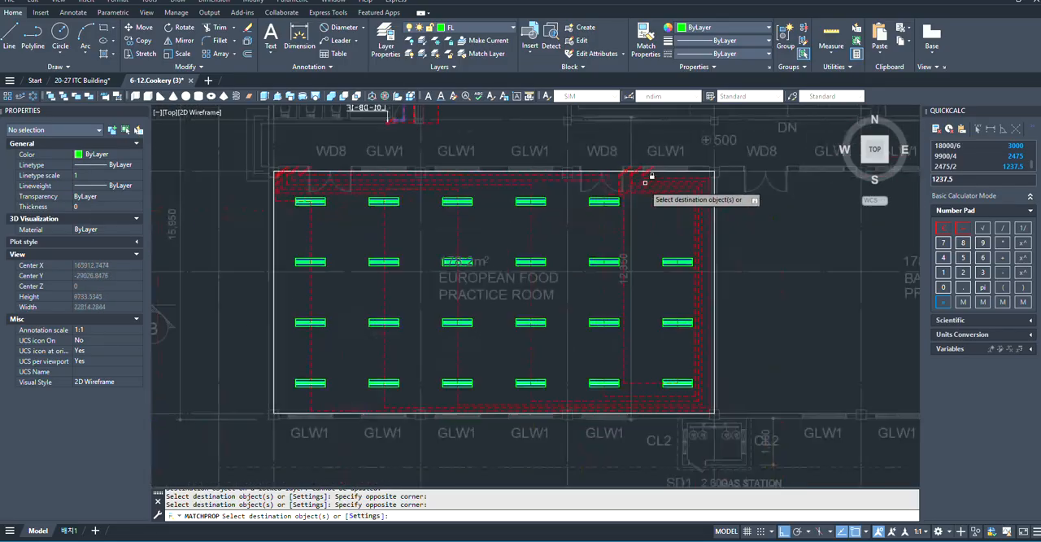
scroll(705, 411, "up", 3)
key("Escape")
scroll(651, 411, "down", 5)
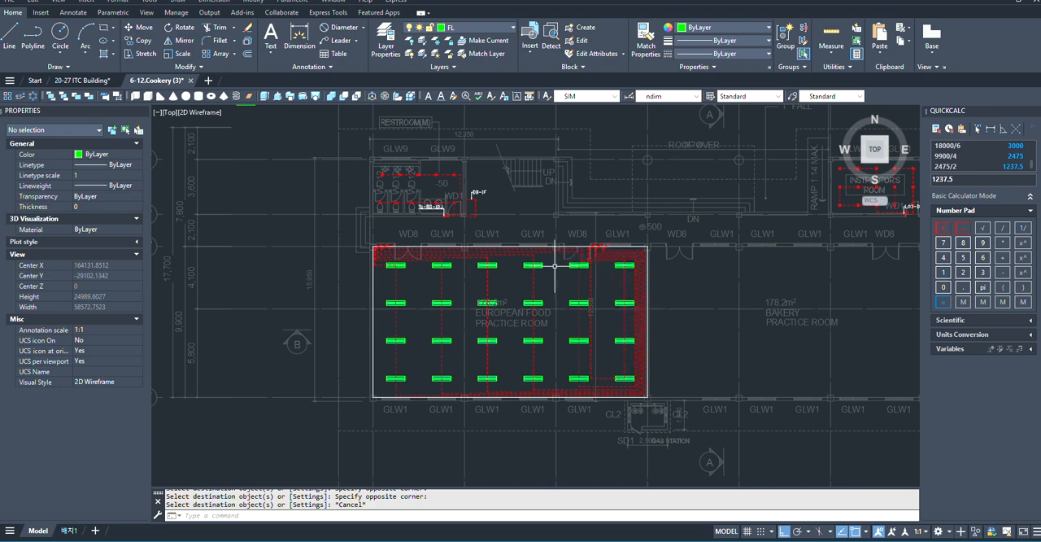
scroll(430, 271, "up", 6)
scroll(396, 267, "down", 5)
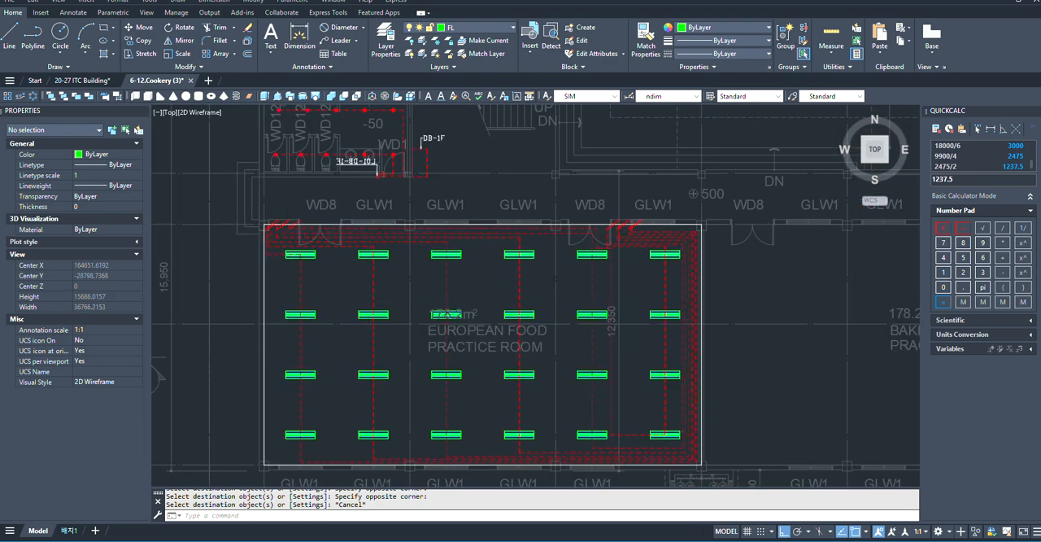
scroll(277, 299, "up", 6)
key("Escape")
scroll(366, 342, "down", 4)
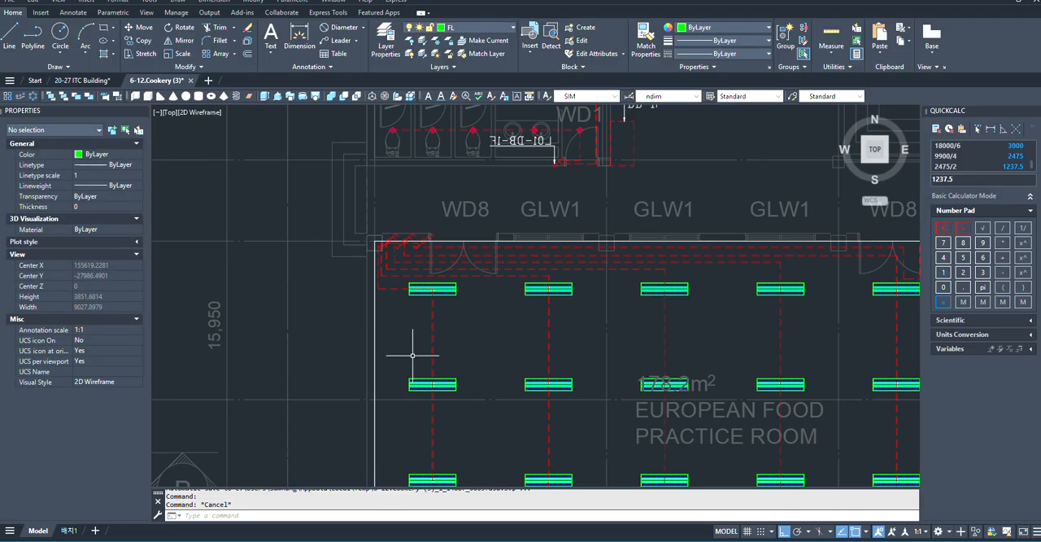
scroll(398, 217, "up", 4)
key("ctrl+a")
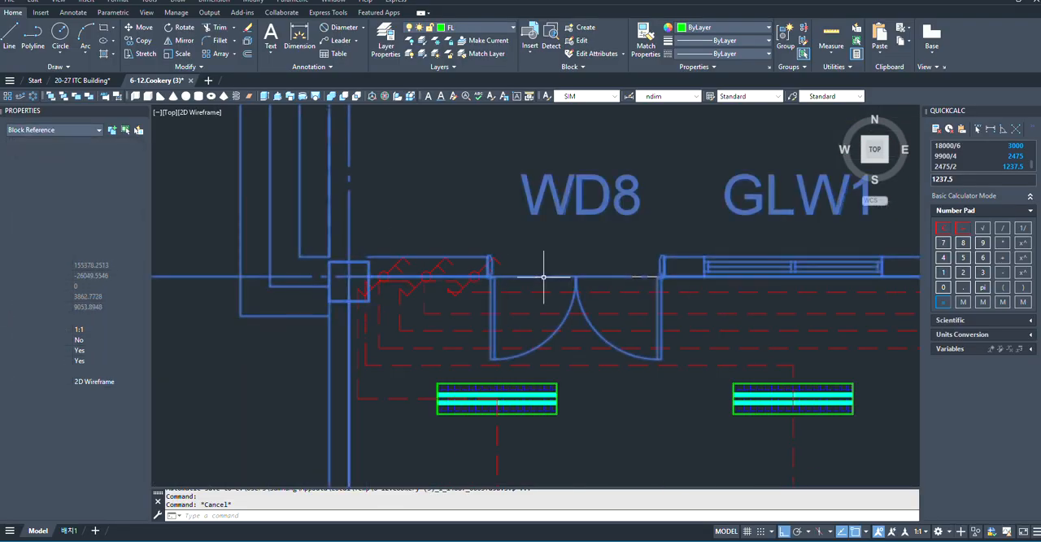
scroll(543, 276, "up", 4)
scroll(506, 274, "down", 15)
key("Escape")
scroll(477, 260, "up", 8)
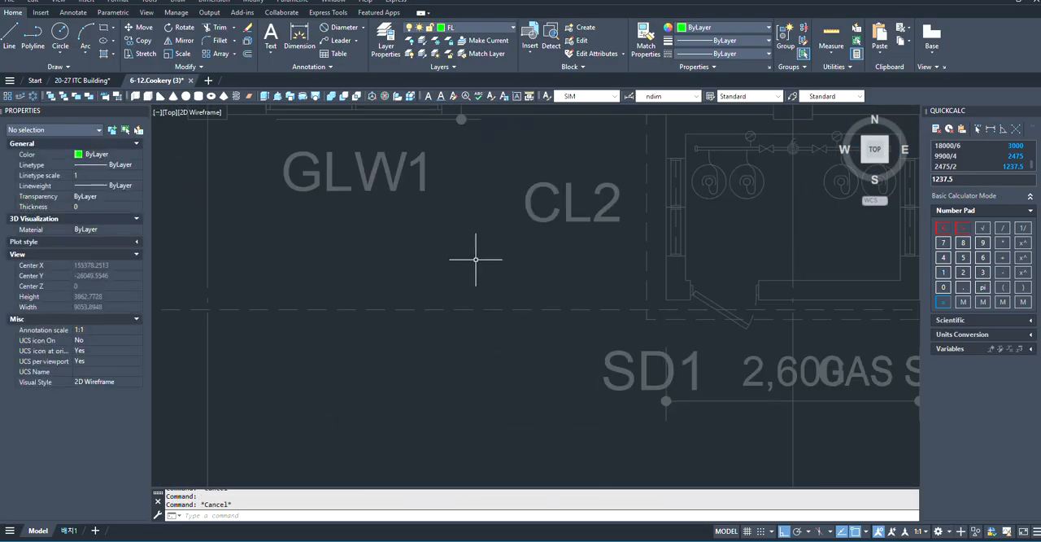
- Look over the wired European Food Practice Room and inspect the neighbouring restroom's circuit label and wiring
scroll(593, 390, "down", 5)
scroll(598, 209, "up", 2)
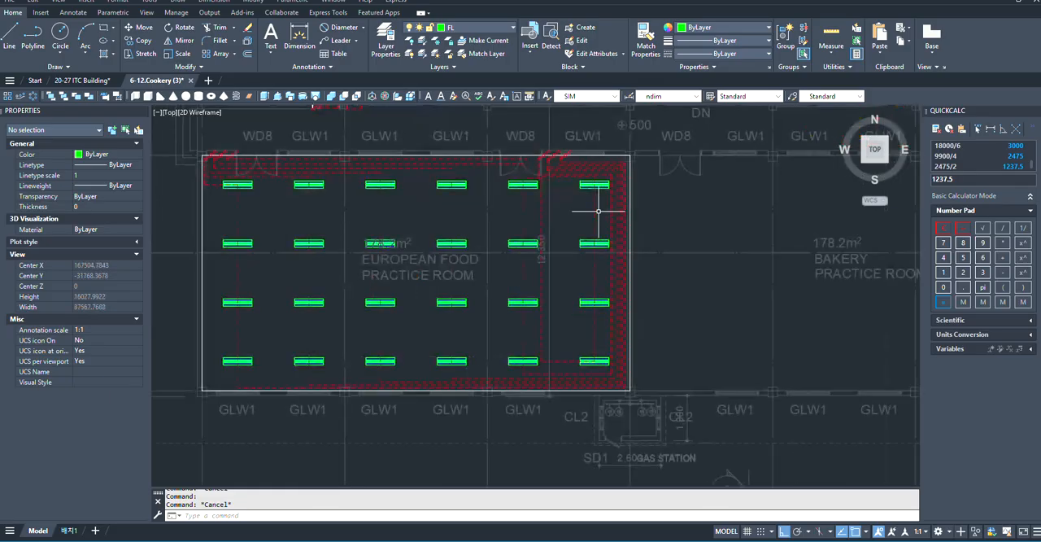
scroll(572, 286, "down", 4)
scroll(614, 214, "up", 2)
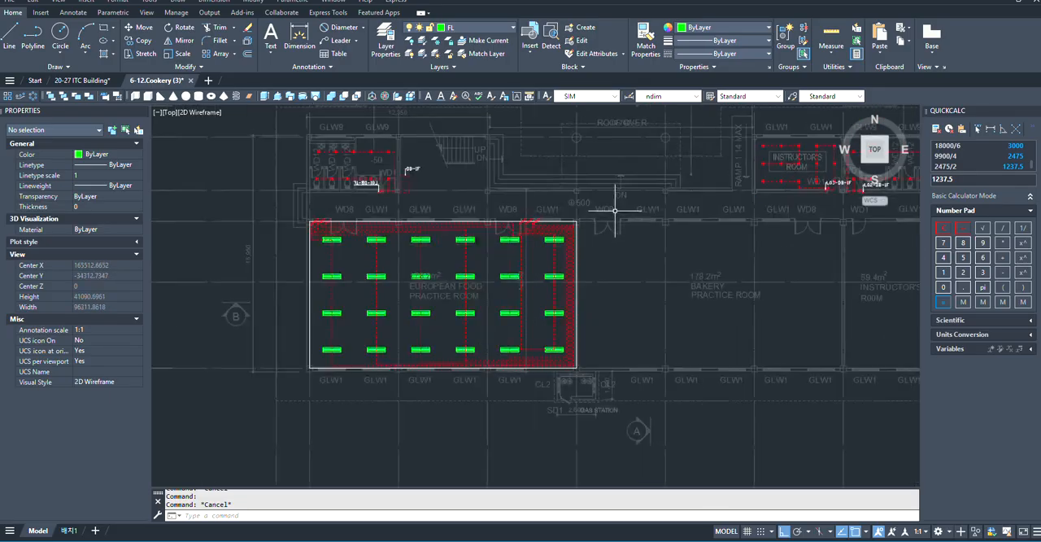
left_click(271, 203)
key("Escape")
scroll(273, 264, "down", 2)
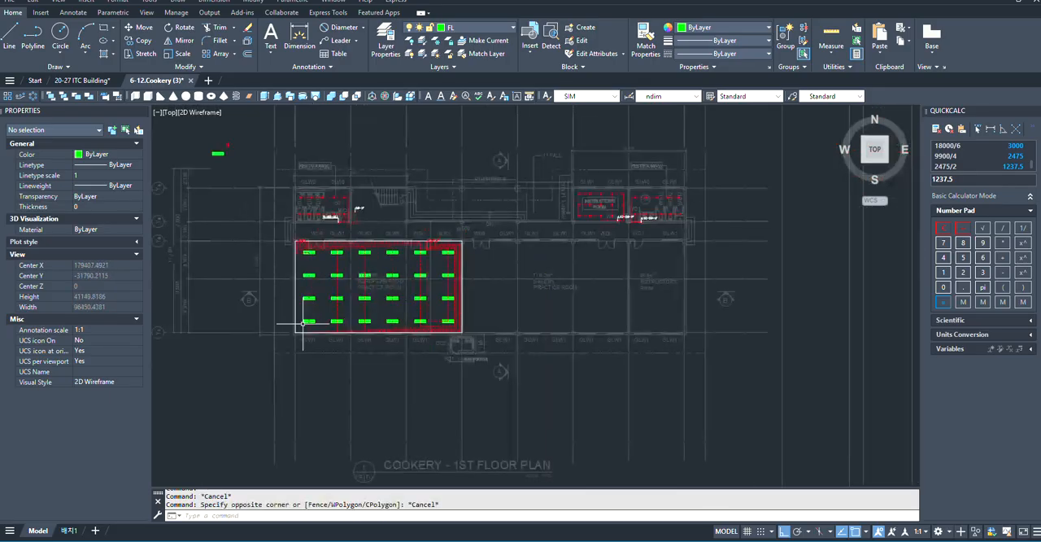
scroll(295, 226, "up", 4)
scroll(296, 229, "down", 2)
middle_click_drag(311, 255, 424, 338)
scroll(425, 339, "up", 2)
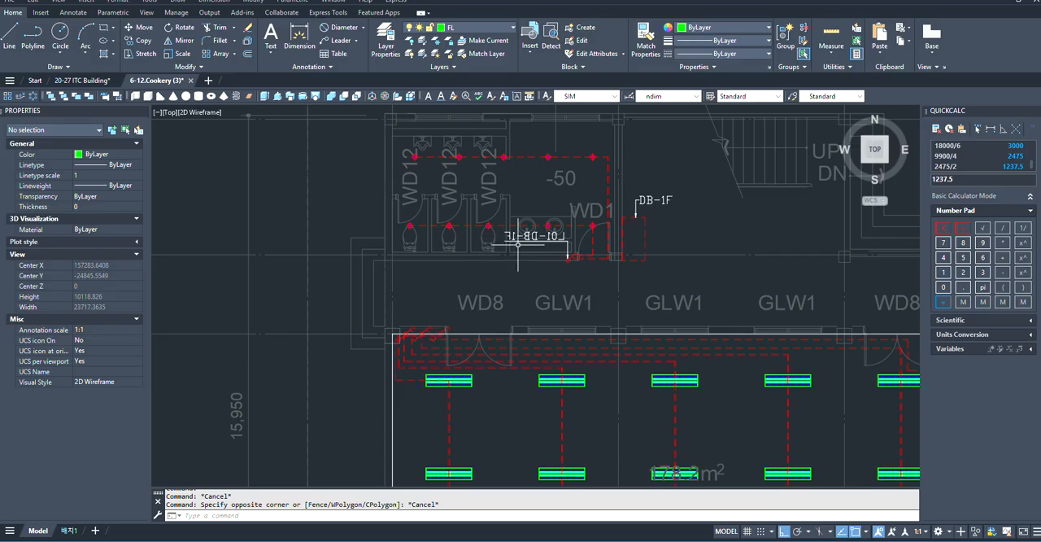
scroll(422, 284, "up", 3)
scroll(442, 290, "down", 2)
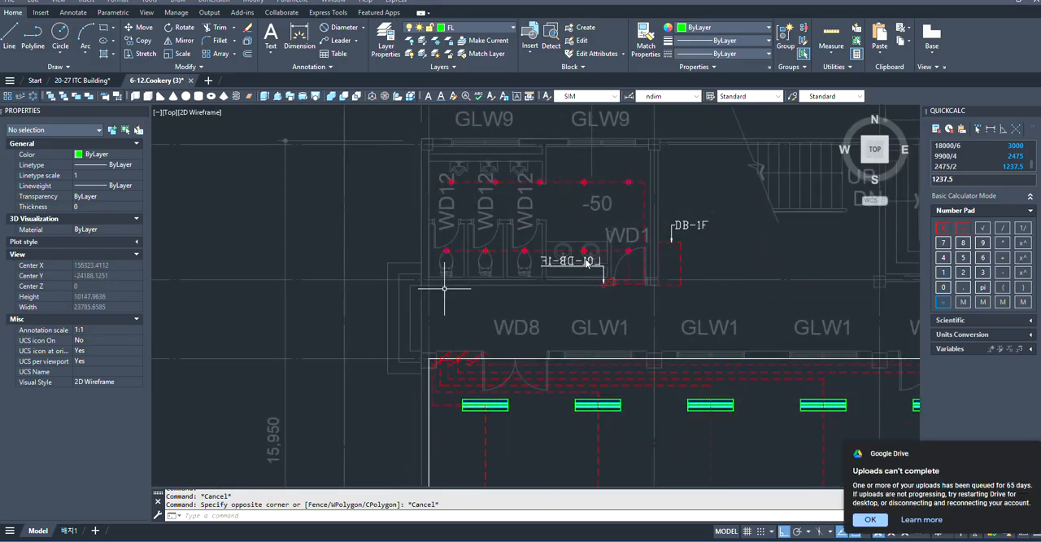
- Copy the restroom's L01-DB-1F leader from its arrow tip onto the leftmost switch at the practice room's left WD8 door
scroll(593, 260, "up", 2)
left_click(550, 309)
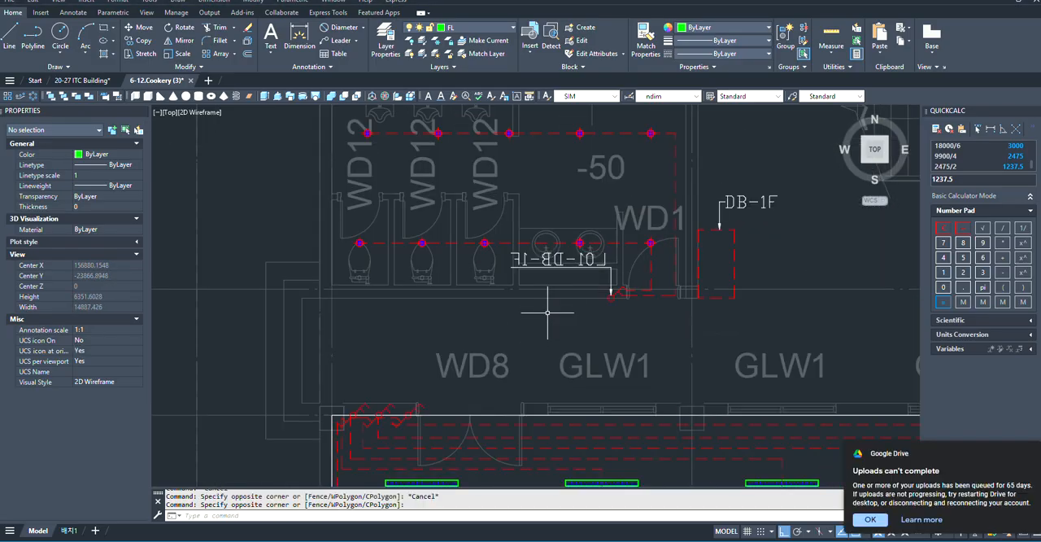
left_click(612, 276)
scroll(565, 325, "down", 2)
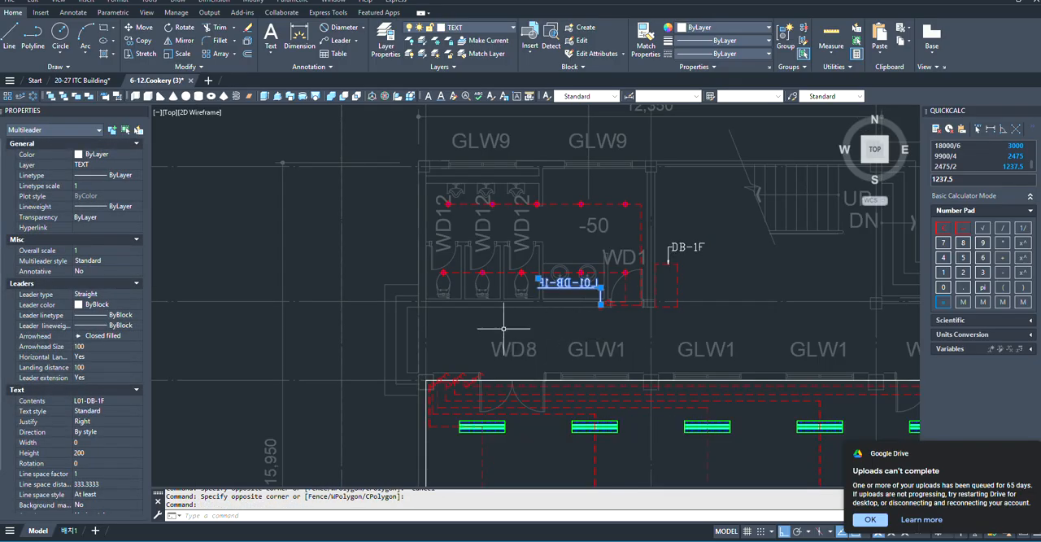
type("O")
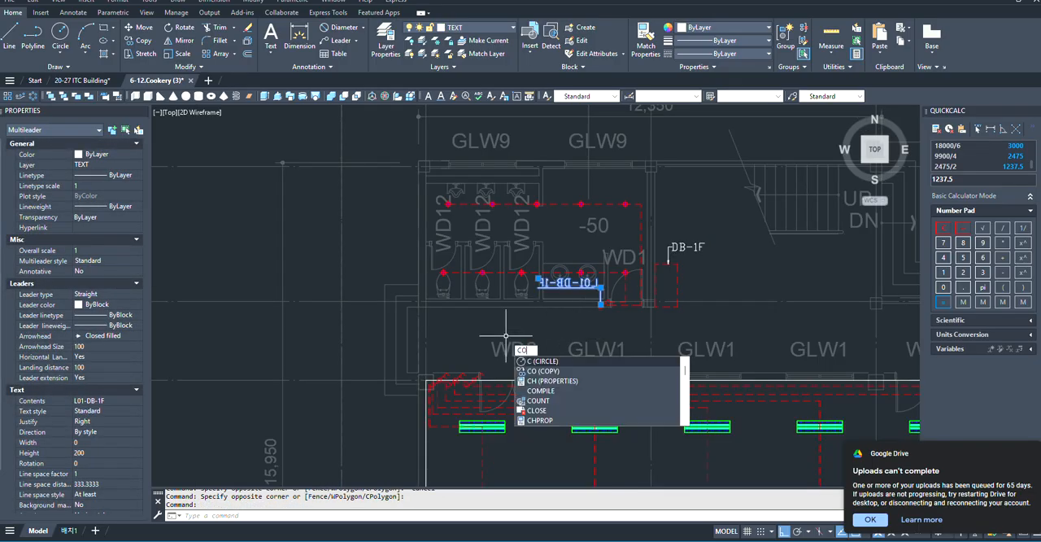
key("Return")
scroll(598, 305, "up", 5)
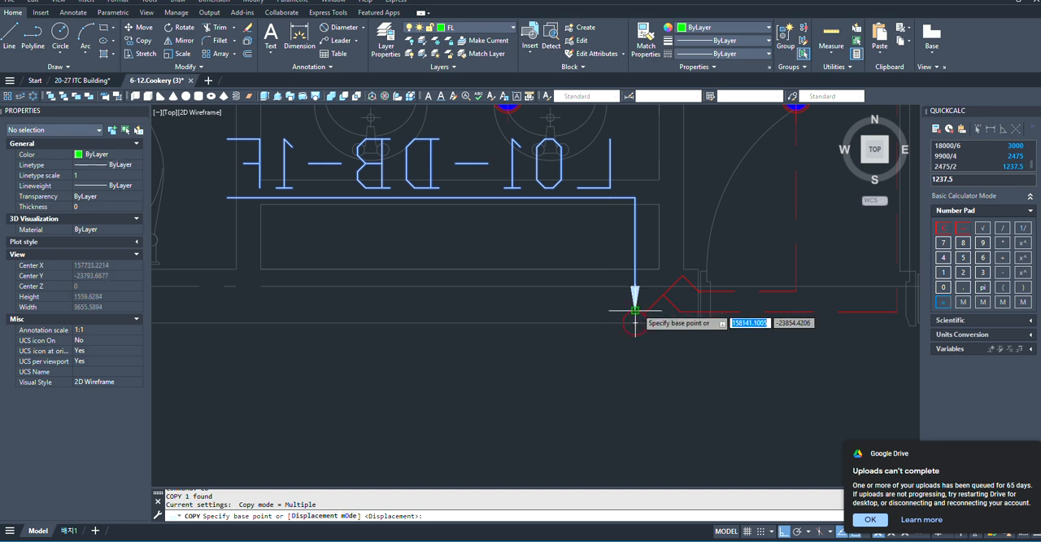
left_click(634, 310)
scroll(618, 313, "down", 4)
scroll(431, 403, "up", 5)
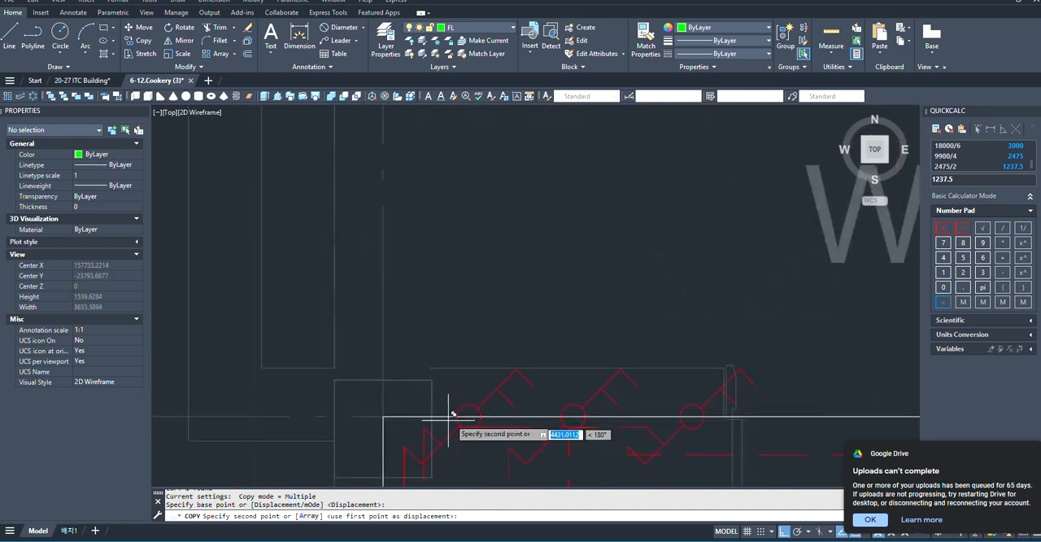
left_click(469, 405)
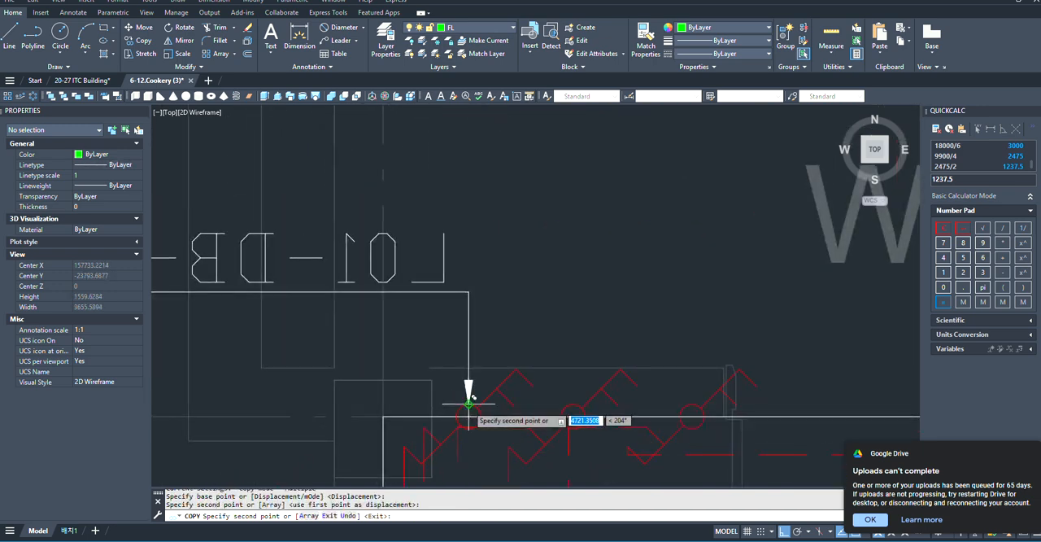
scroll(533, 325, "down", 4)
key("Escape")
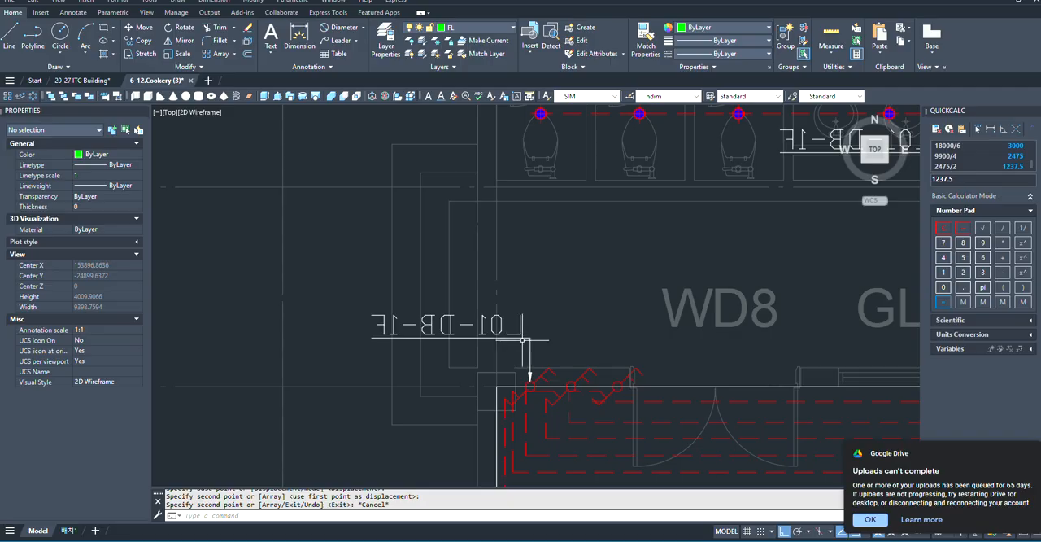
- Examine the circuit labels at the Instructor's Room and the women's restroom for the numbers already in use
scroll(523, 340, "down", 5)
scroll(628, 302, "down", 2)
scroll(698, 312, "up", 5)
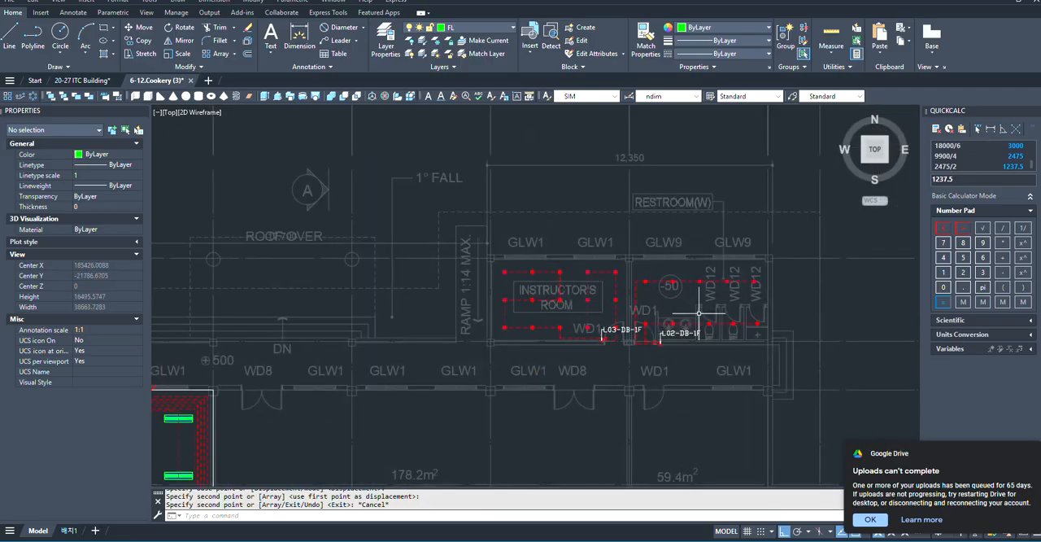
scroll(577, 331, "up", 2)
scroll(785, 346, "down", 5)
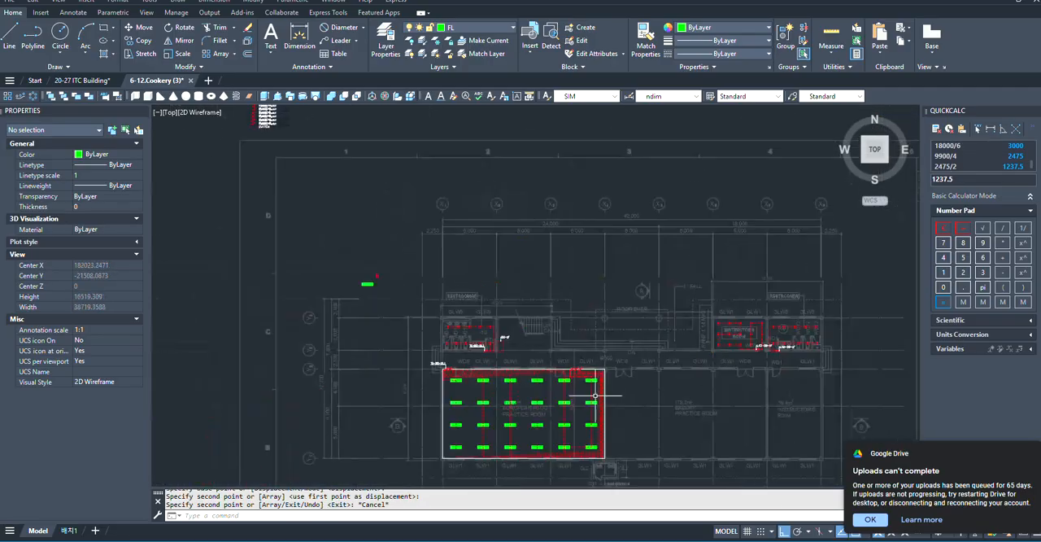
scroll(396, 348, "up", 5)
scroll(561, 389, "up", 2)
scroll(605, 431, "down", 1)
scroll(569, 424, "up", 4)
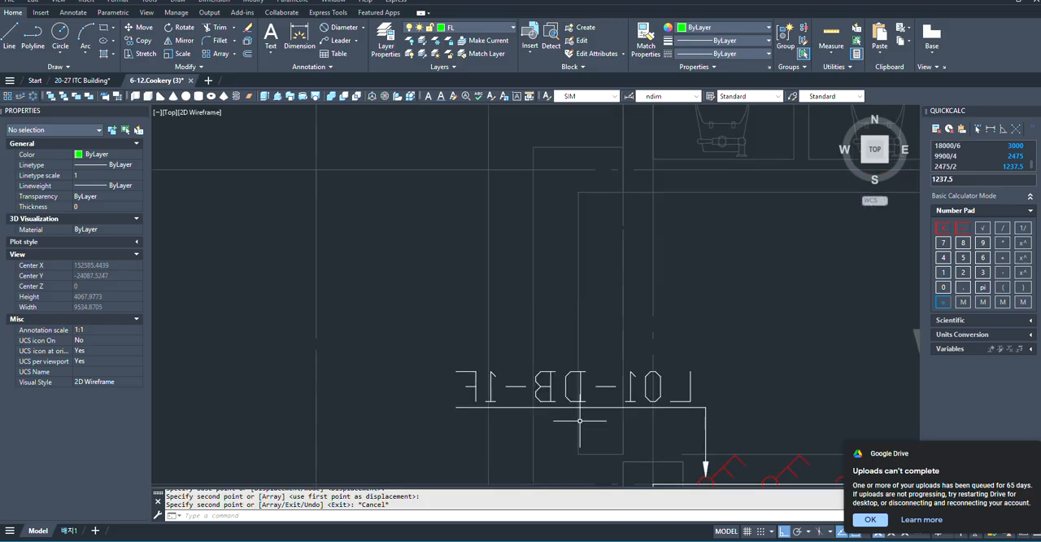
- Change the copied leader's text at the leftmost switch to L04-DB-1F
left_click(658, 390)
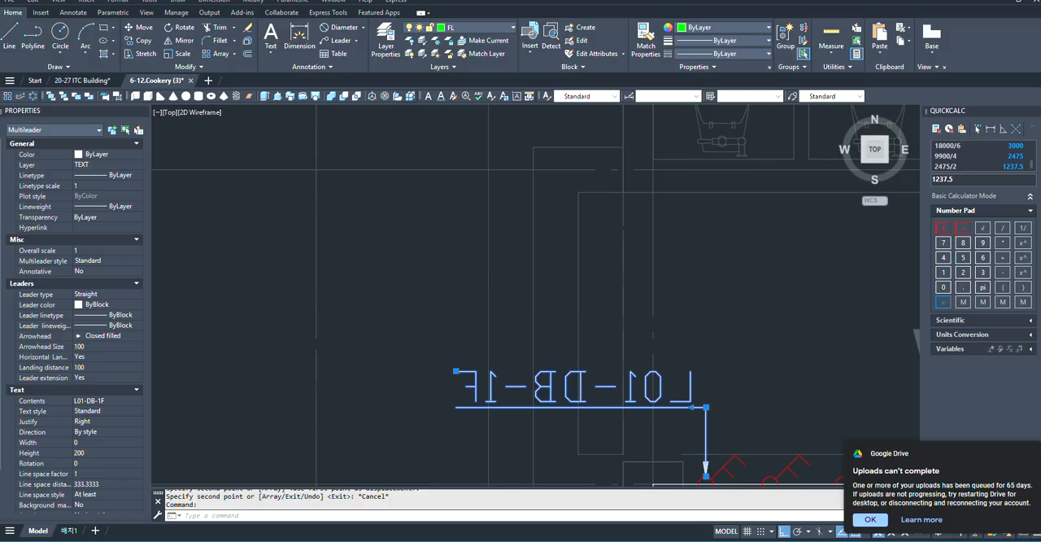
double_click(585, 406)
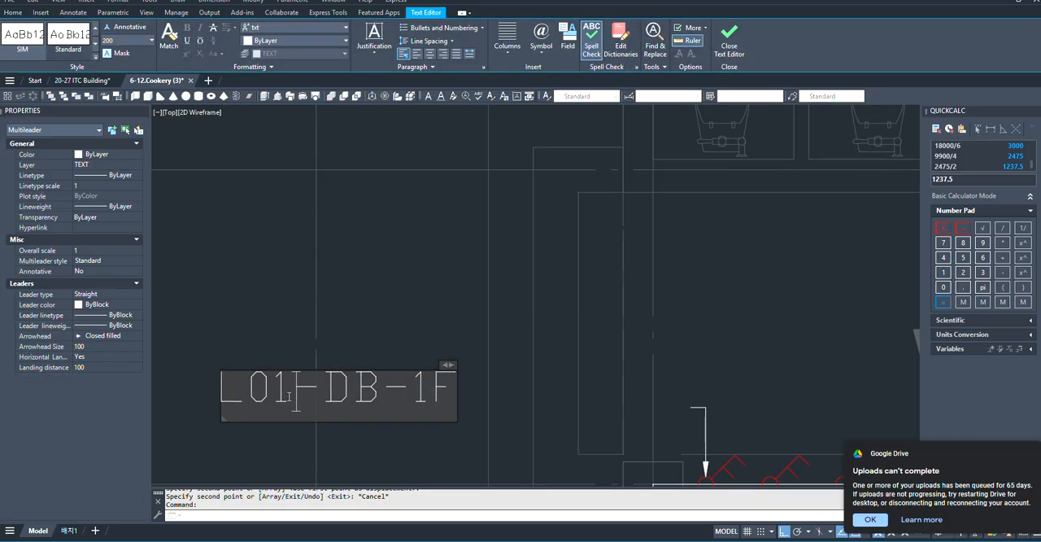
key("BackSpace")
key("BackSpace")
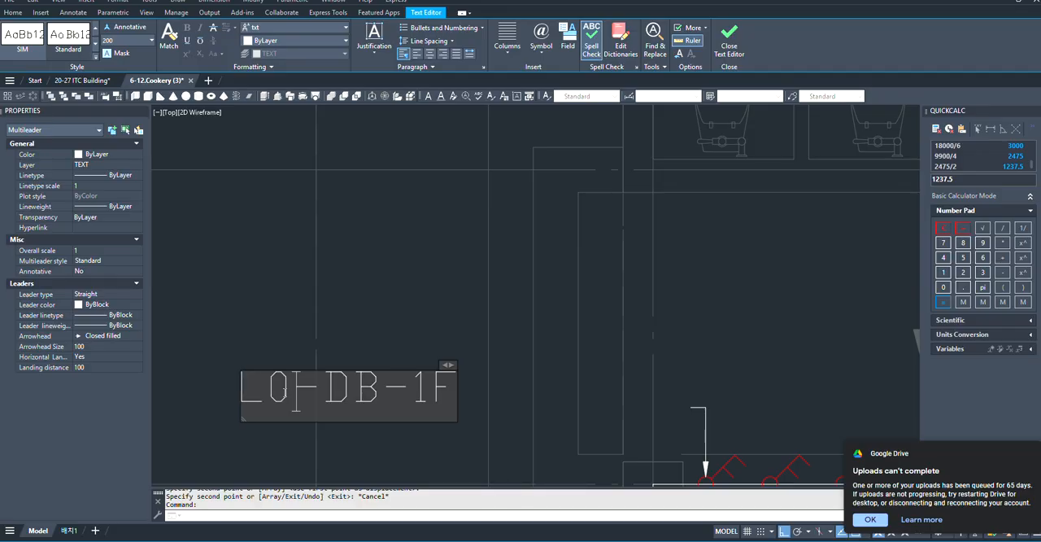
key("Escape")
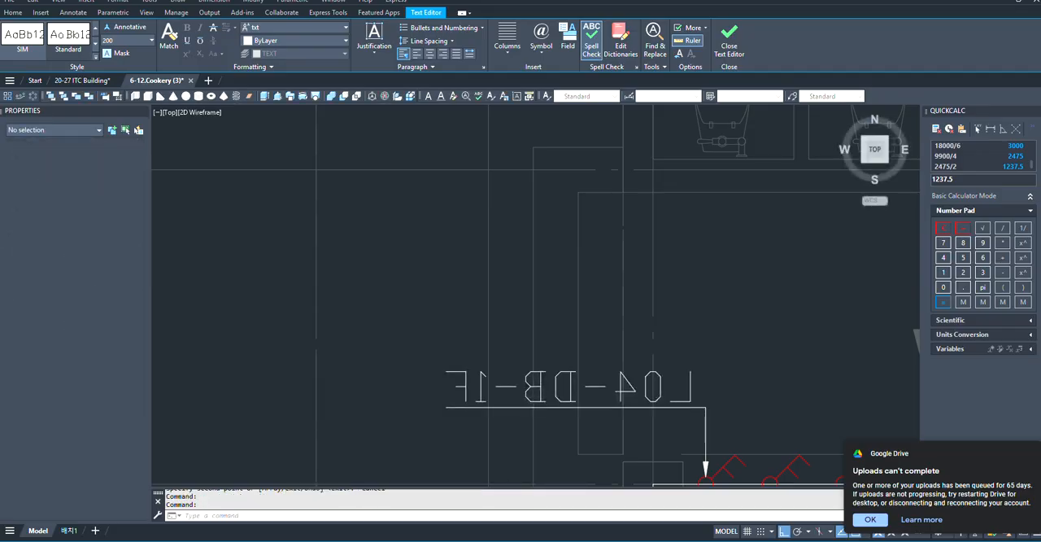
- Copy the L04-DB-1F leader onto the middle and rightmost switches at the left WD8 door
scroll(425, 383, "down", 5)
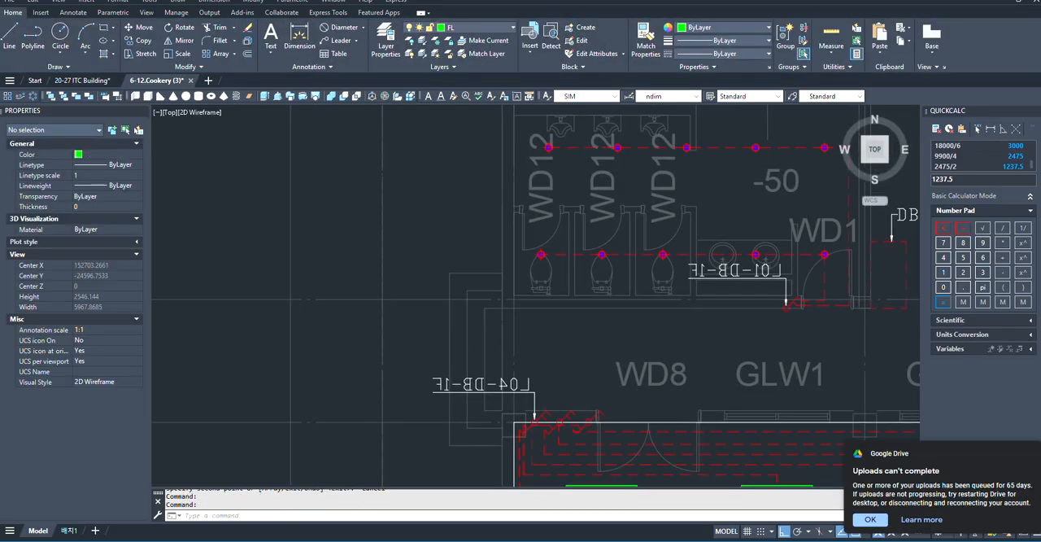
left_click(533, 394)
middle_click_drag(532, 394, 518, 387)
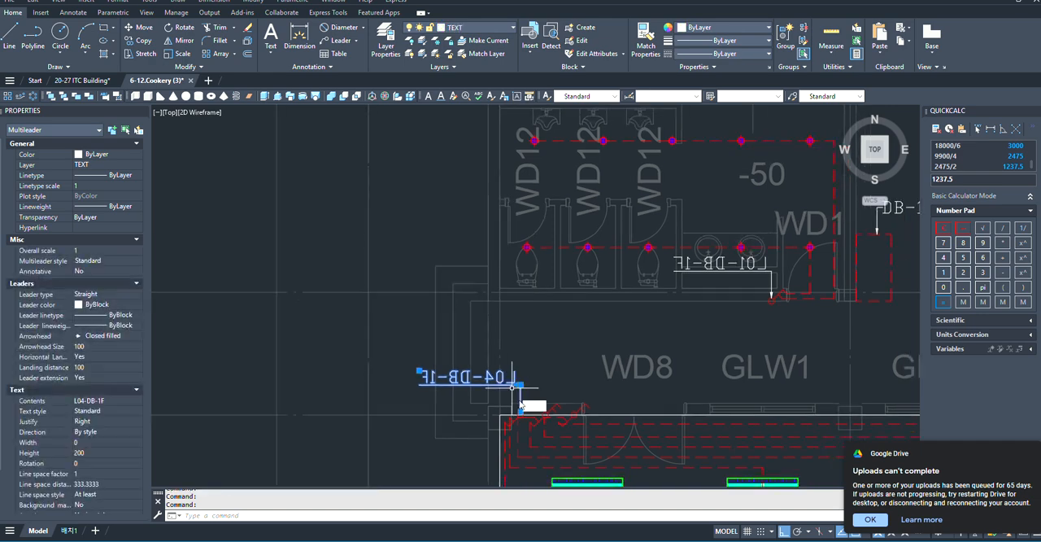
type("c")
left_click(539, 427)
scroll(541, 423, "up", 6)
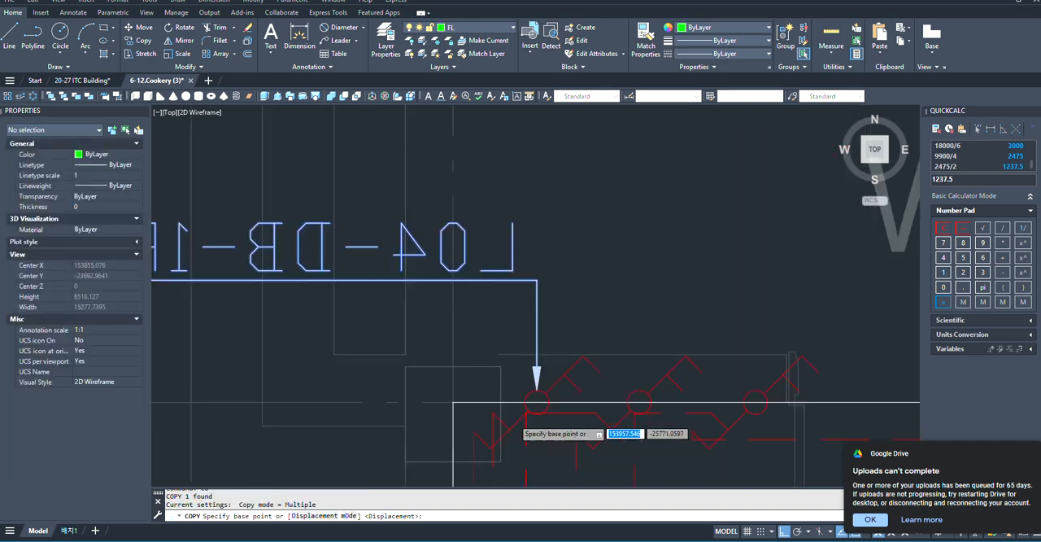
left_click(549, 372)
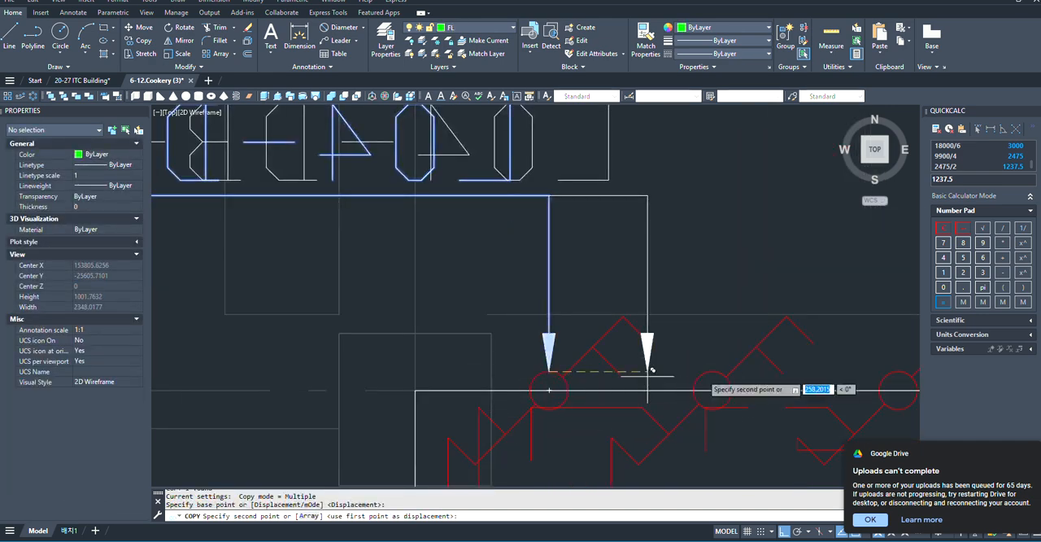
left_click(711, 371)
scroll(557, 364, "down", 4)
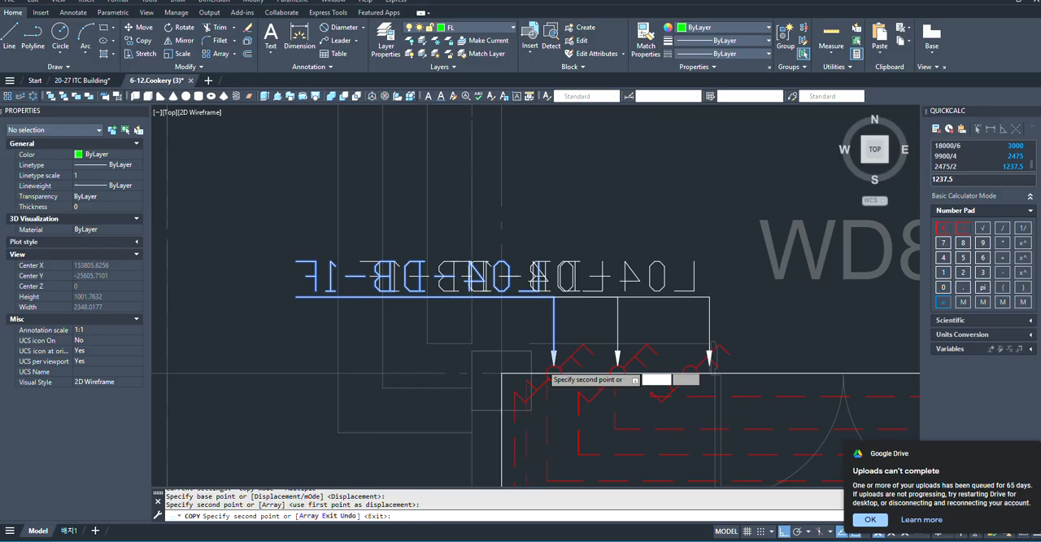
left_click(690, 365)
scroll(700, 357, "up", 3)
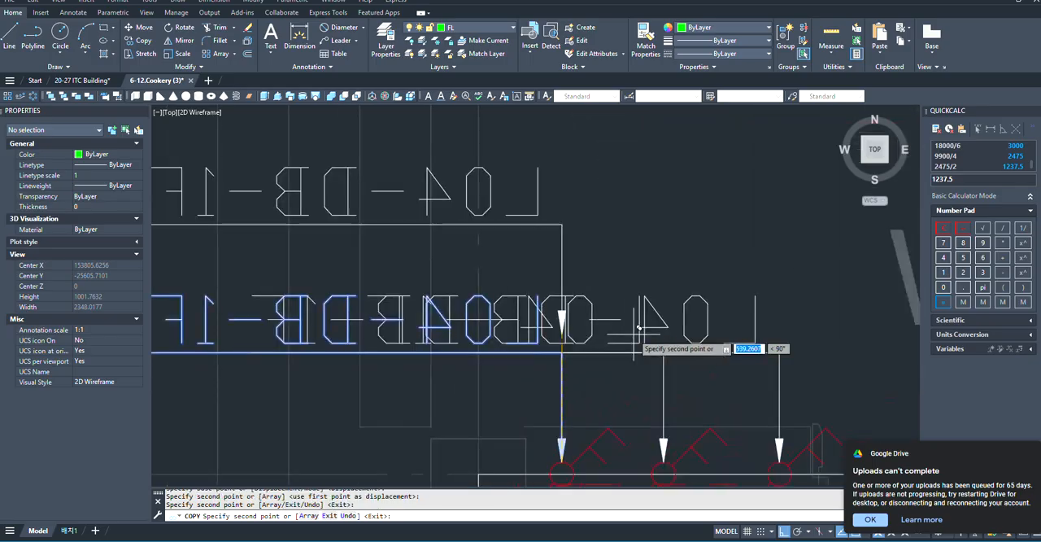
key("Escape")
- Stretch the rightmost switch's leader straight up so its label sits well above the other two
left_click(707, 352)
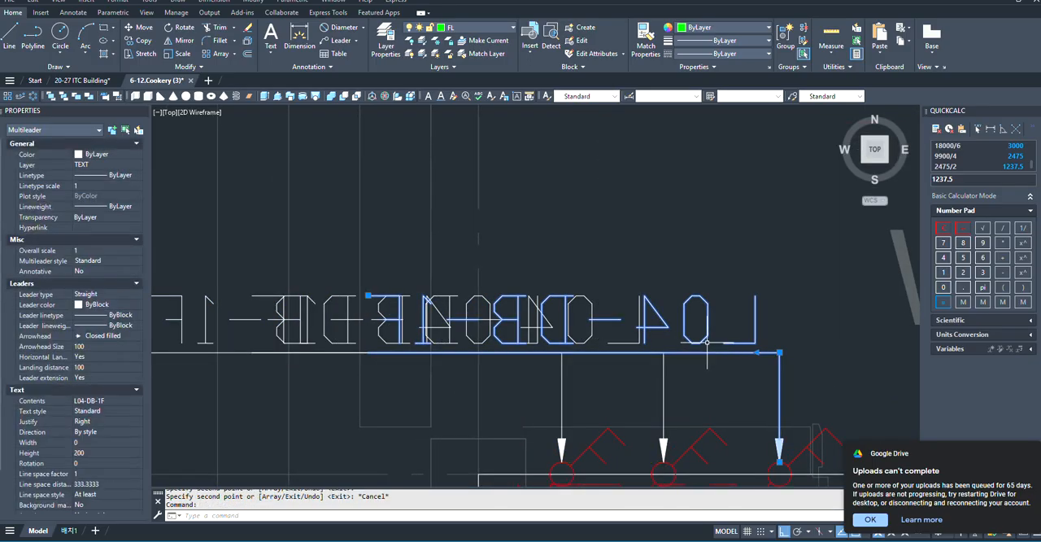
scroll(454, 377, "down", 4)
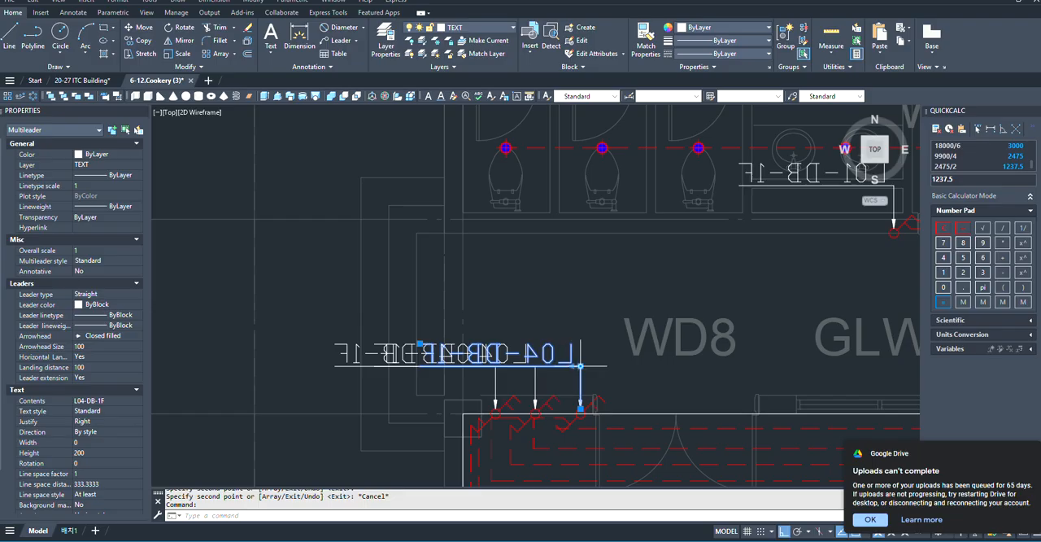
left_click(580, 366)
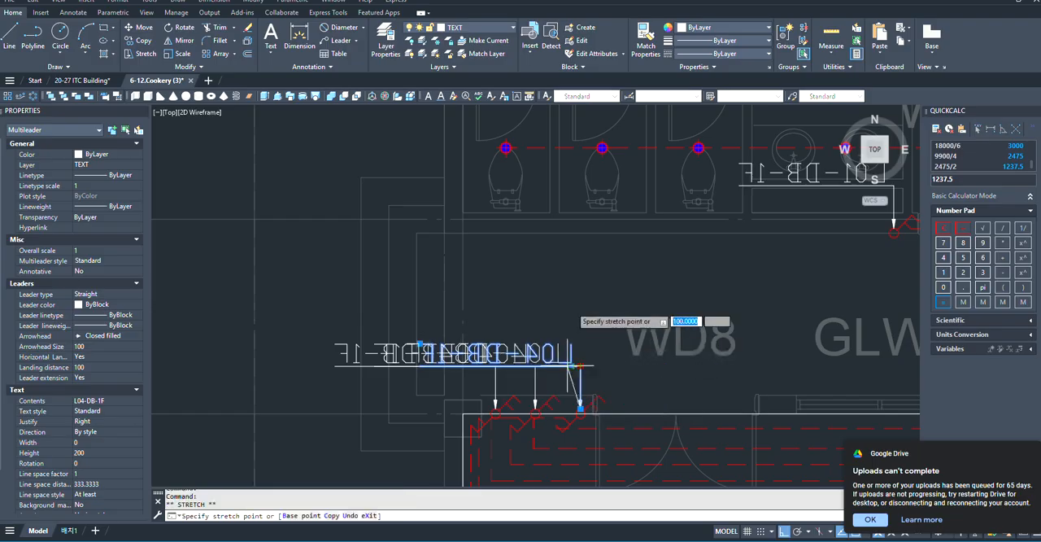
left_click(578, 302)
scroll(555, 308, "up", 2)
key("Escape")
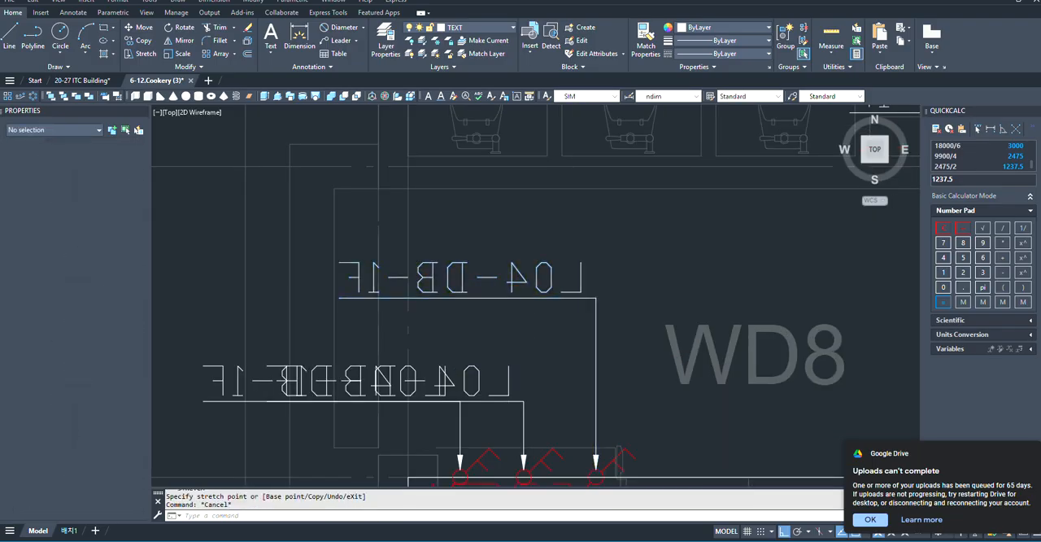
- Raise the middle switch's leader by about 320 units so its label sits between the other two
scroll(547, 368, "down", 2)
scroll(583, 366, "up", 2)
left_click(608, 358)
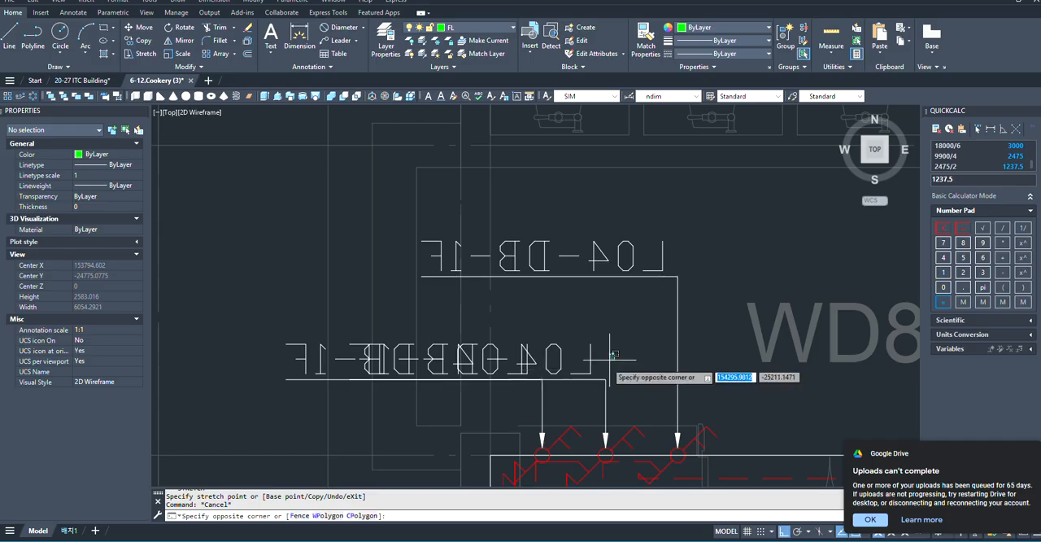
left_click(577, 383)
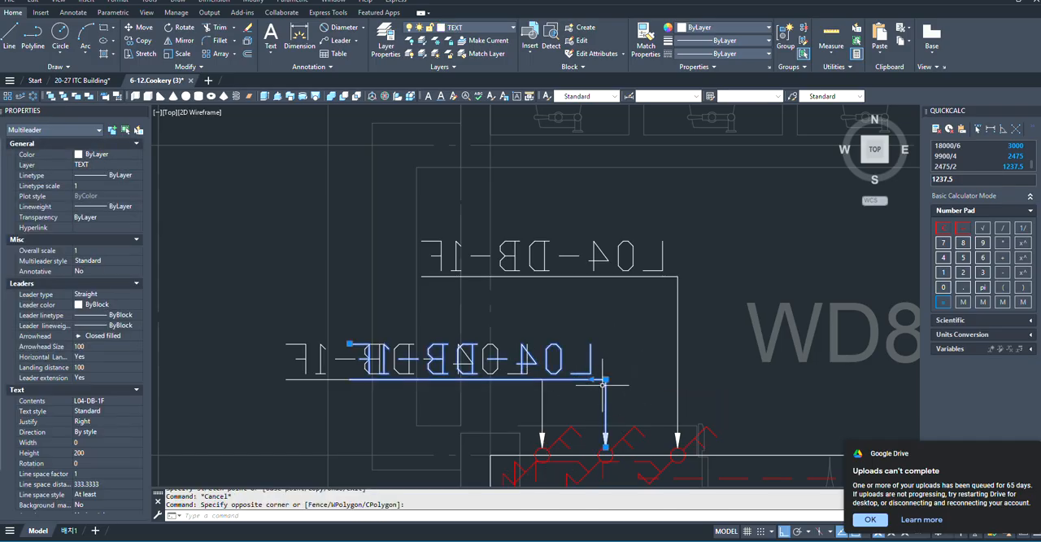
left_click(605, 379)
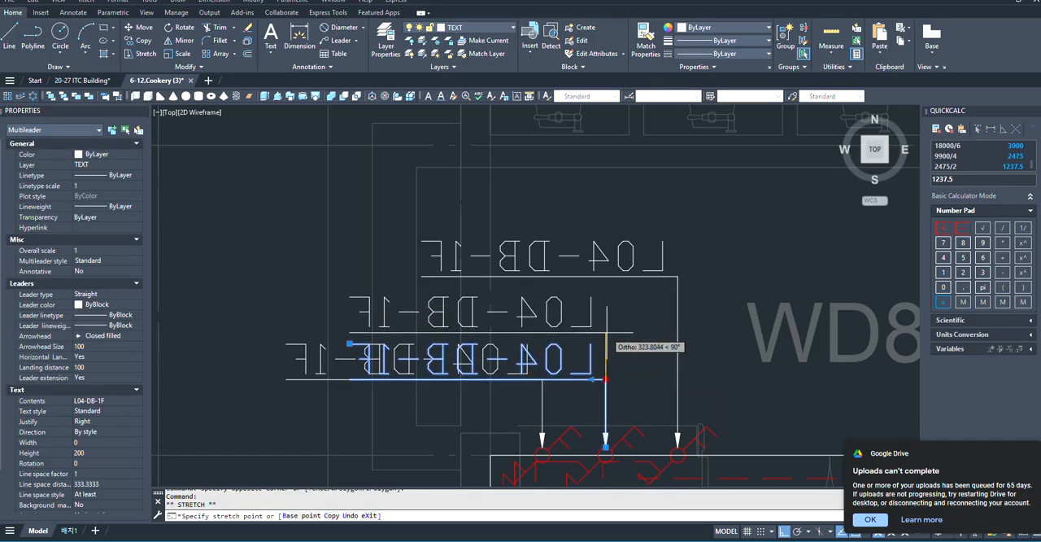
left_click(605, 334)
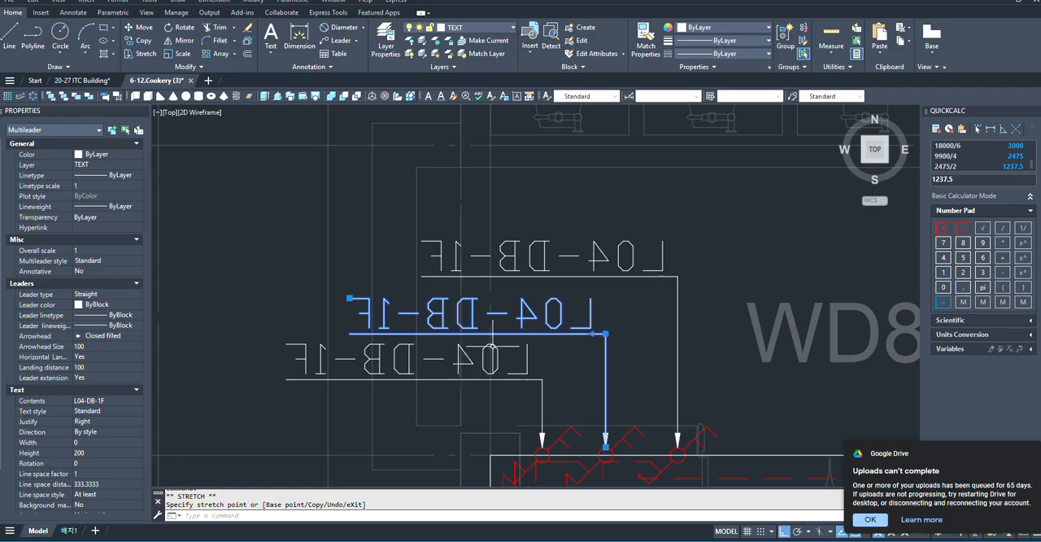
- Lengthen the landings of the middle and leftmost L04-DB-1F leaders so both labels start at the vertical grid line on the room's left edge
scroll(492, 346, "down", 2)
scroll(659, 328, "up", 4)
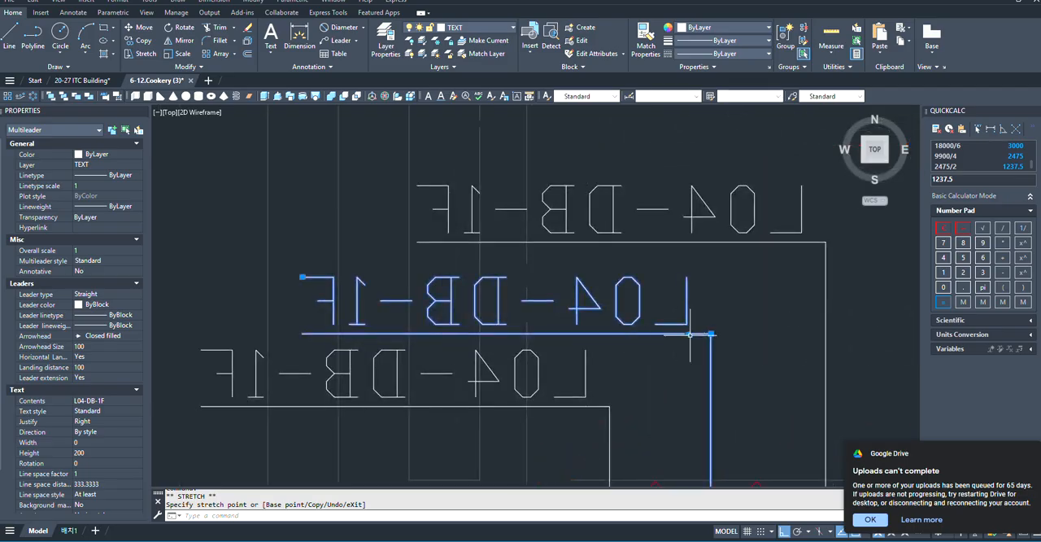
left_click(688, 333)
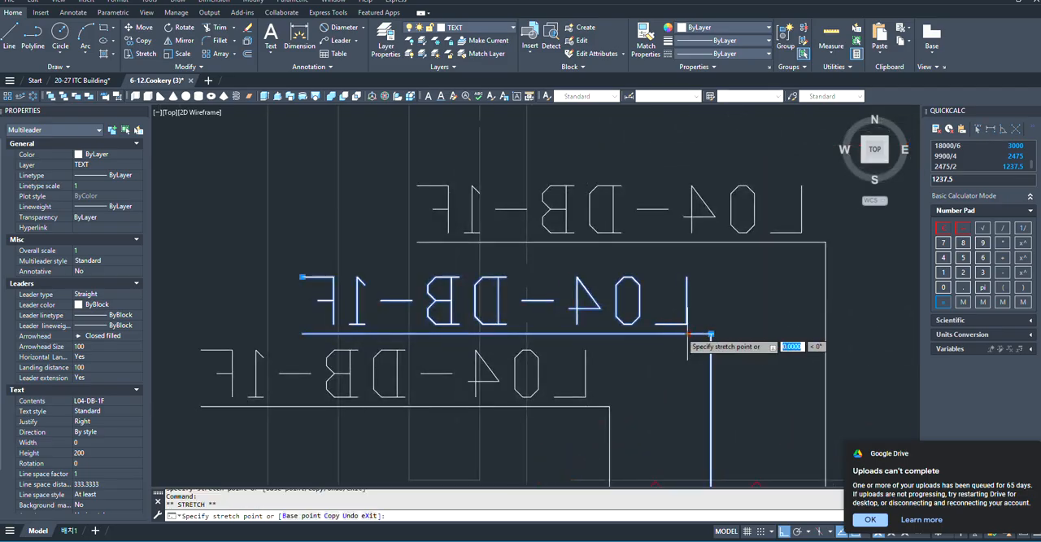
left_click(527, 334)
left_click(597, 405)
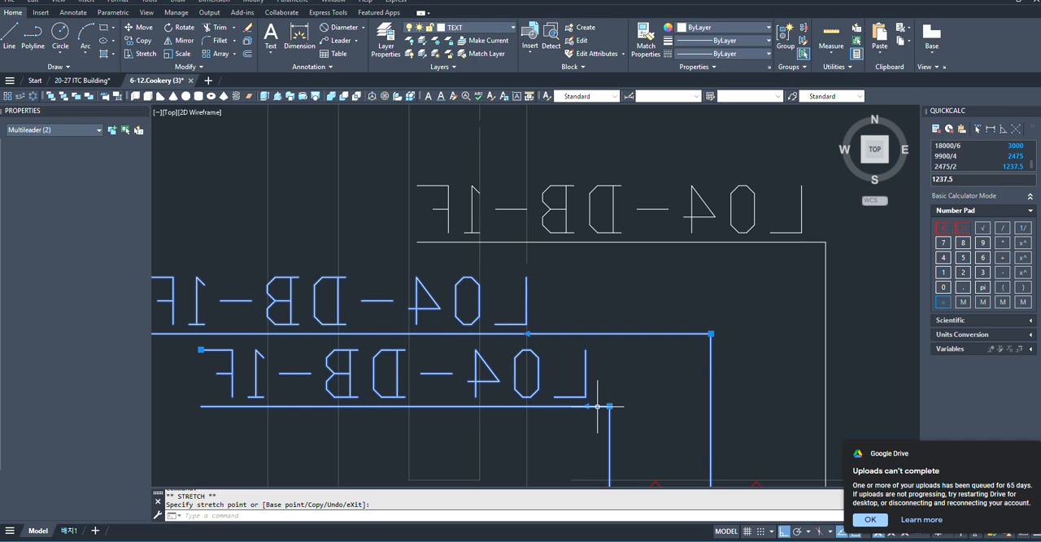
left_click(598, 405)
scroll(662, 299, "down", 2)
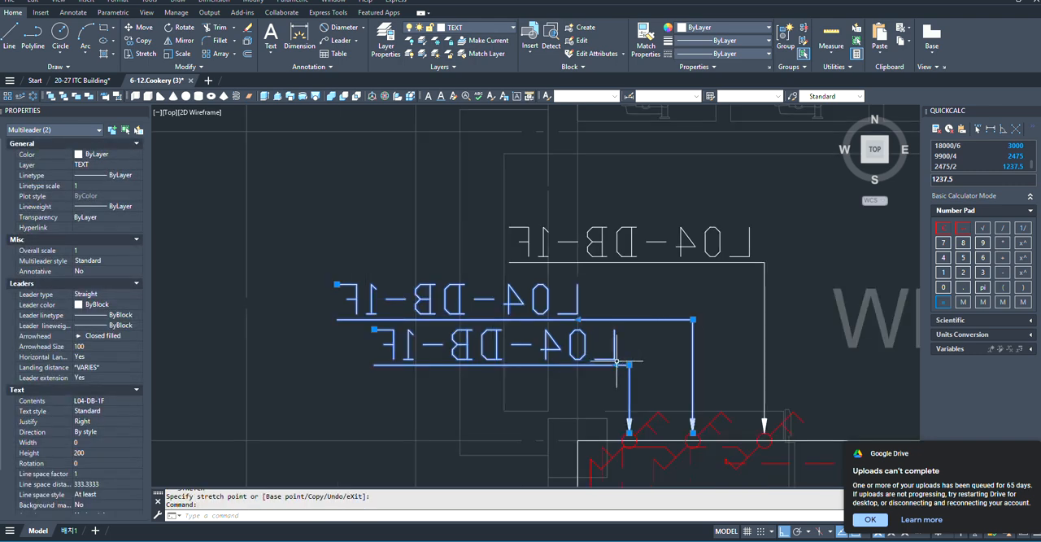
left_click(627, 365)
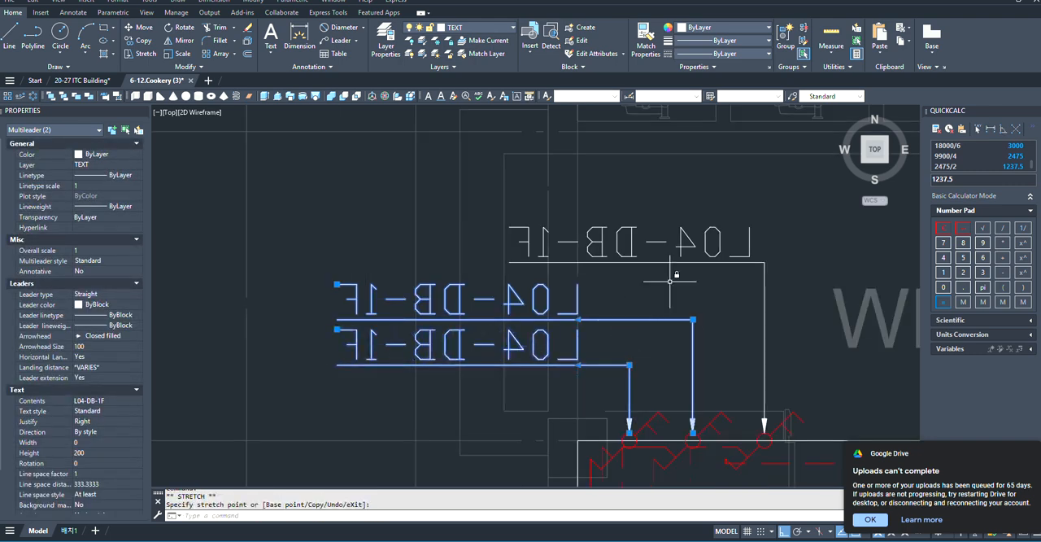
- Lengthen the rightmost switch's leader landing so its label lines up with the other two on the same vertical grid line
scroll(679, 301, "down", 2)
left_click(695, 312)
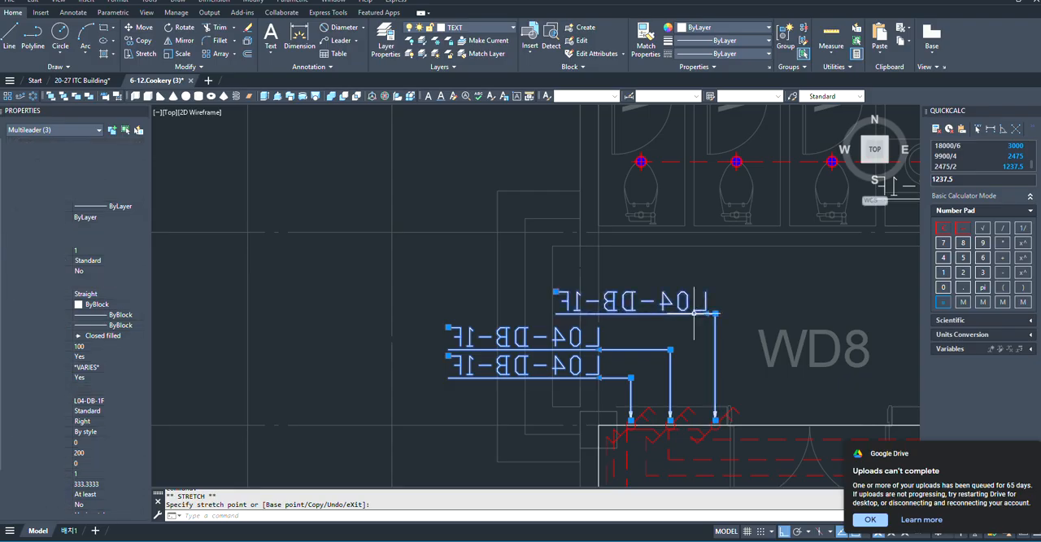
left_click(694, 313)
scroll(709, 321, "up", 4)
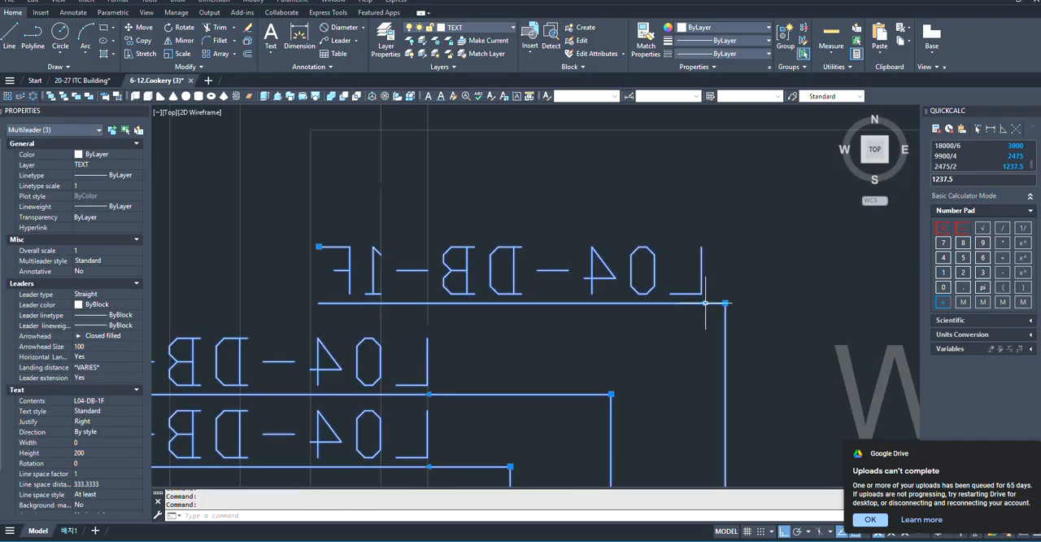
left_click(703, 302)
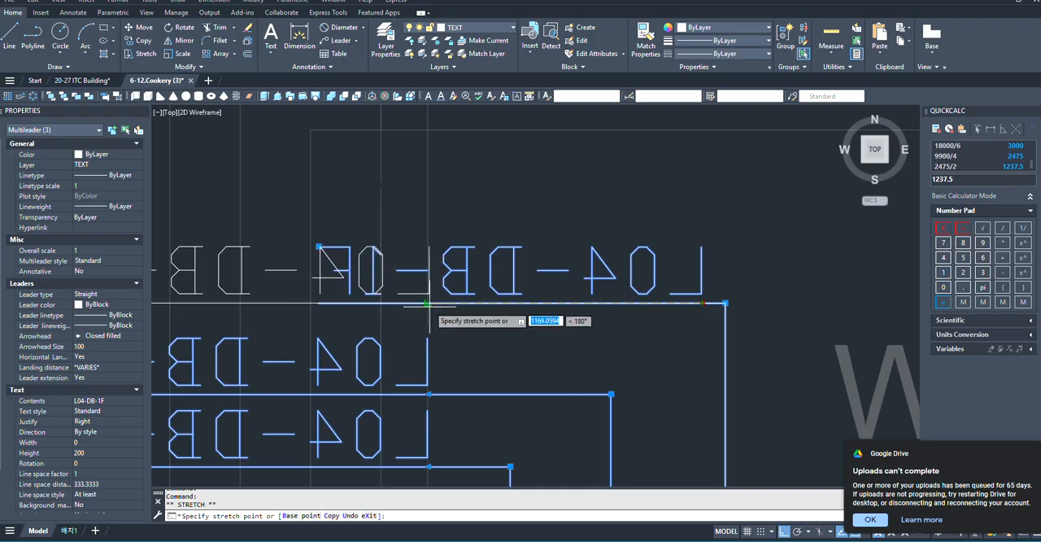
scroll(428, 302, "down", 5)
key("Escape")
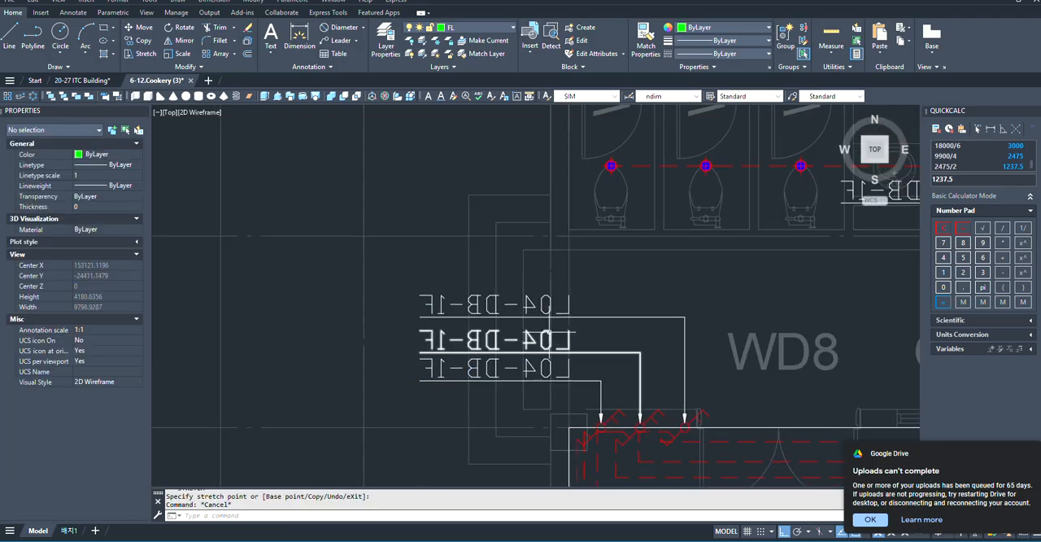
- Change the middle switch's leader text to L05-DB-1F
left_click(550, 338)
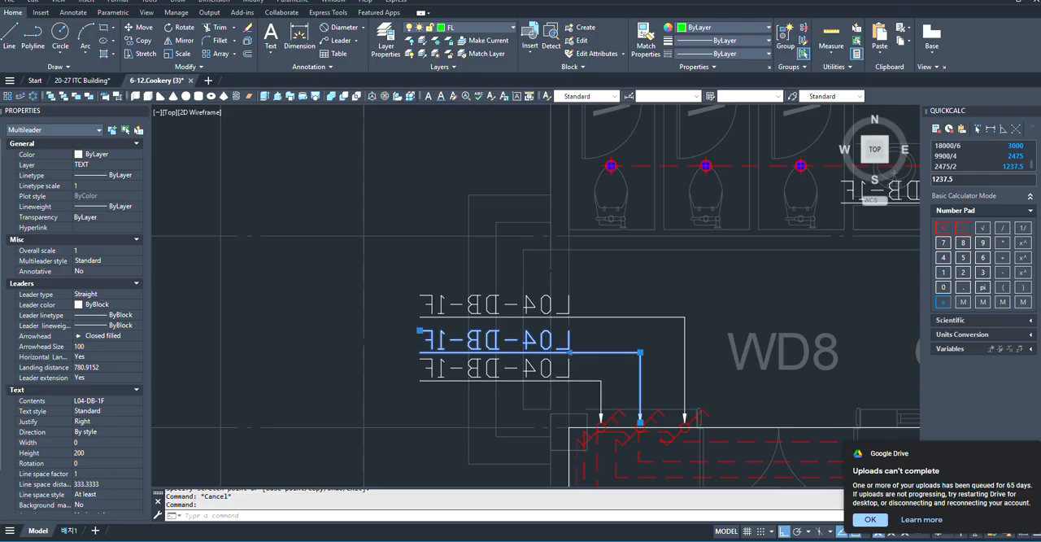
double_click(549, 335)
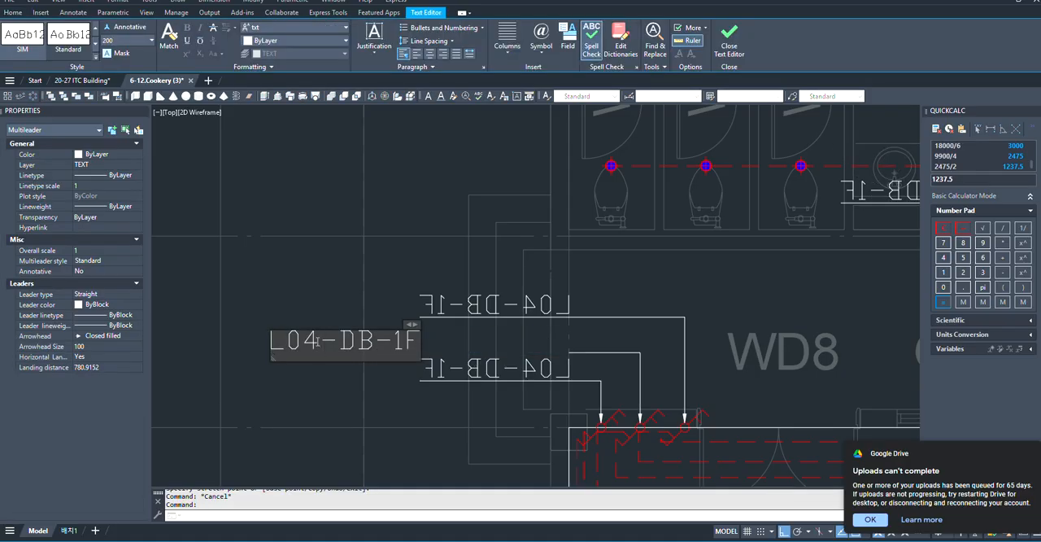
left_click(310, 277)
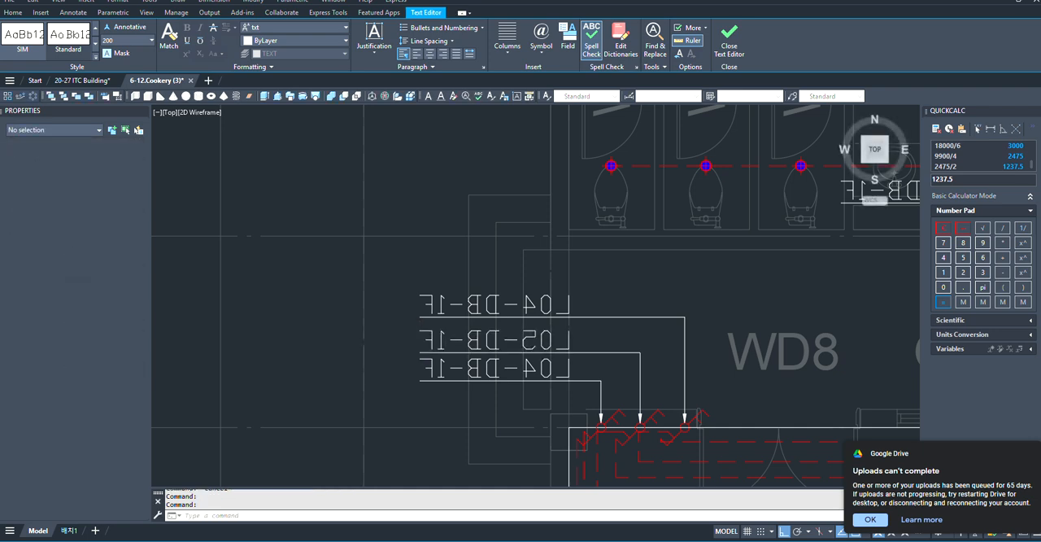
- Change the rightmost switch's leader text, the uppermost of the three labels, to L06-DB-1F
scroll(479, 296, "up", 6)
left_click(693, 324)
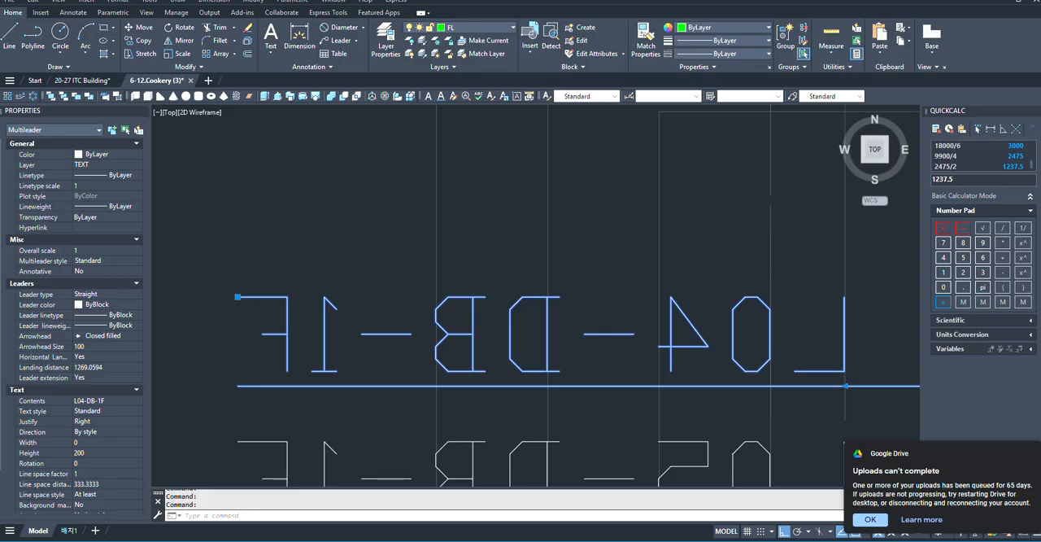
double_click(692, 323)
scroll(453, 317, "down", 3)
scroll(696, 313, "down", 2)
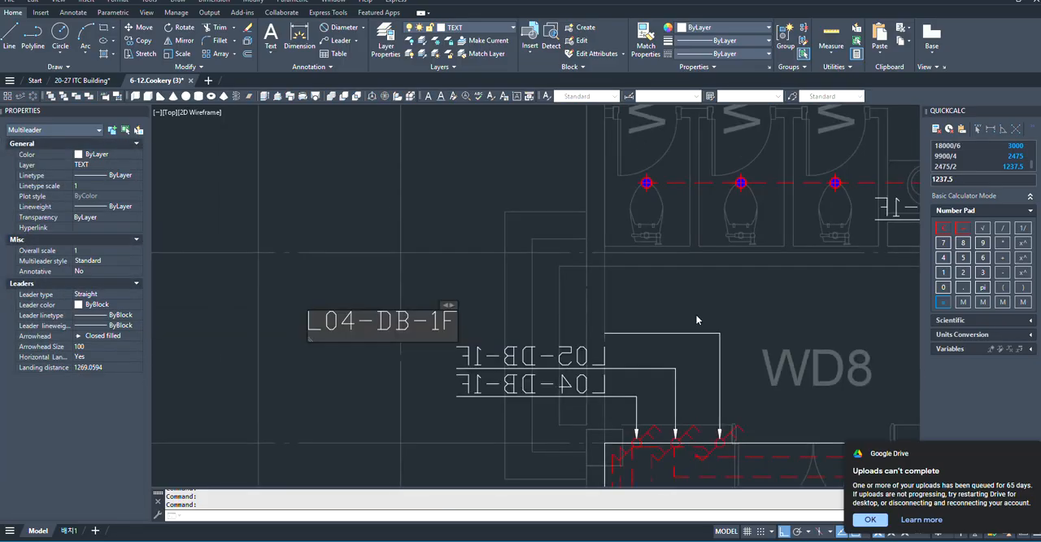
scroll(455, 326, "up", 2)
scroll(423, 341, "down", 2)
scroll(398, 346, "up", 3)
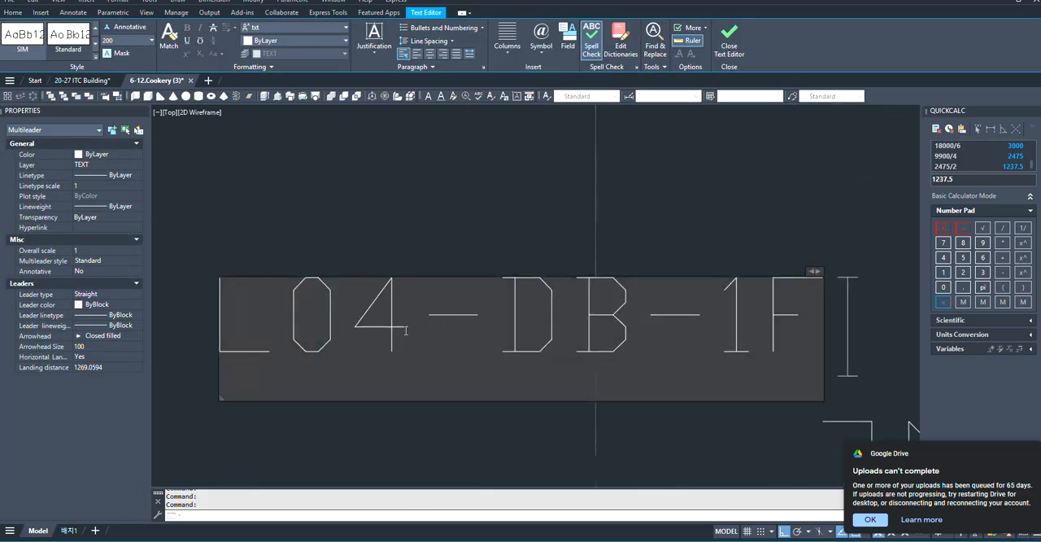
key("BackSpace")
type("6")
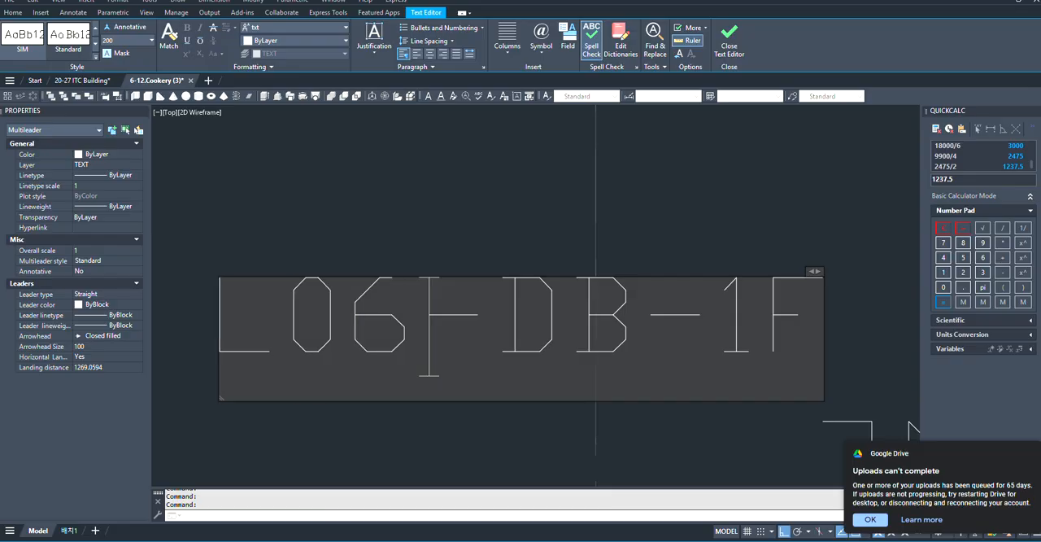
key("ctrl+Return")
scroll(400, 248, "down", 5)
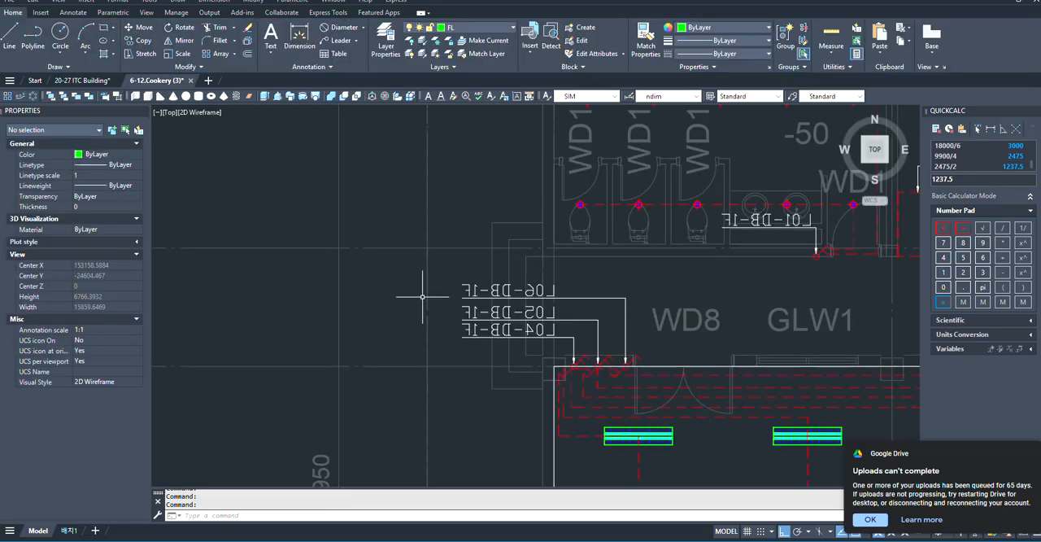
- Copy the European Food Practice Room's outline, fixtures, wiring, switches and leaders to the Bakery Practice Room, aligning the upper right room corners
scroll(495, 301, "up", 1)
scroll(357, 292, "down", 2)
scroll(447, 299, "down", 5)
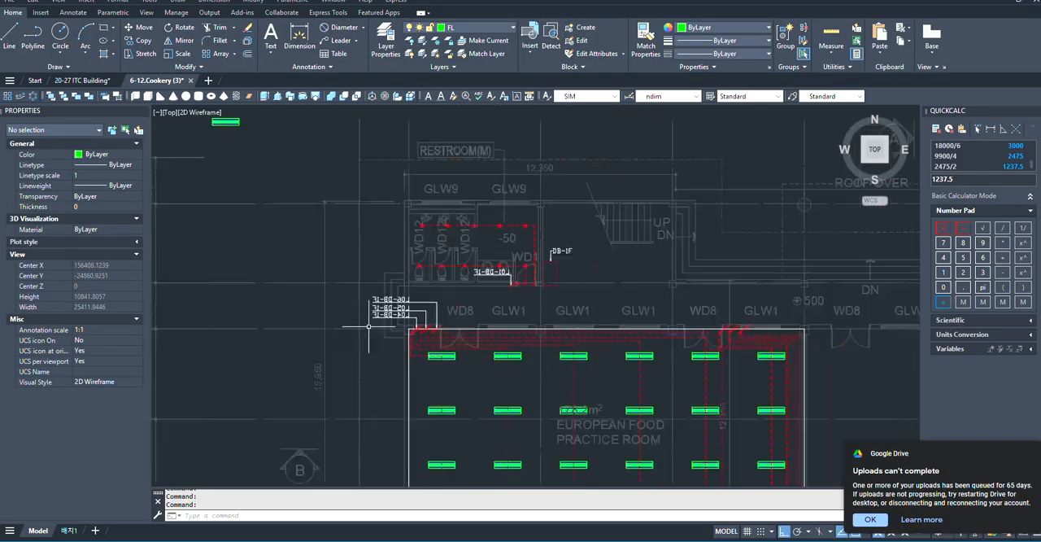
scroll(570, 329, "up", 6)
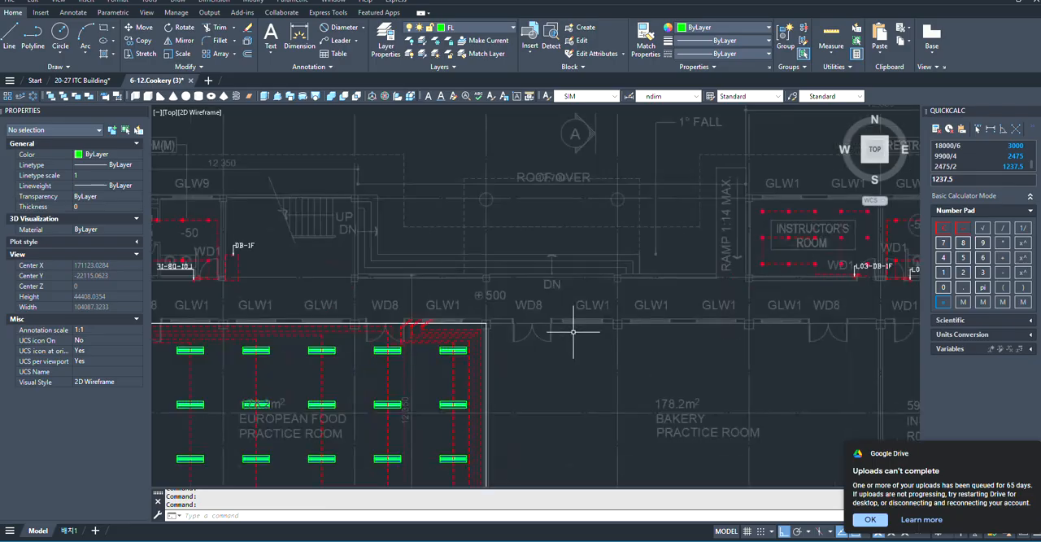
scroll(621, 309, "down", 4)
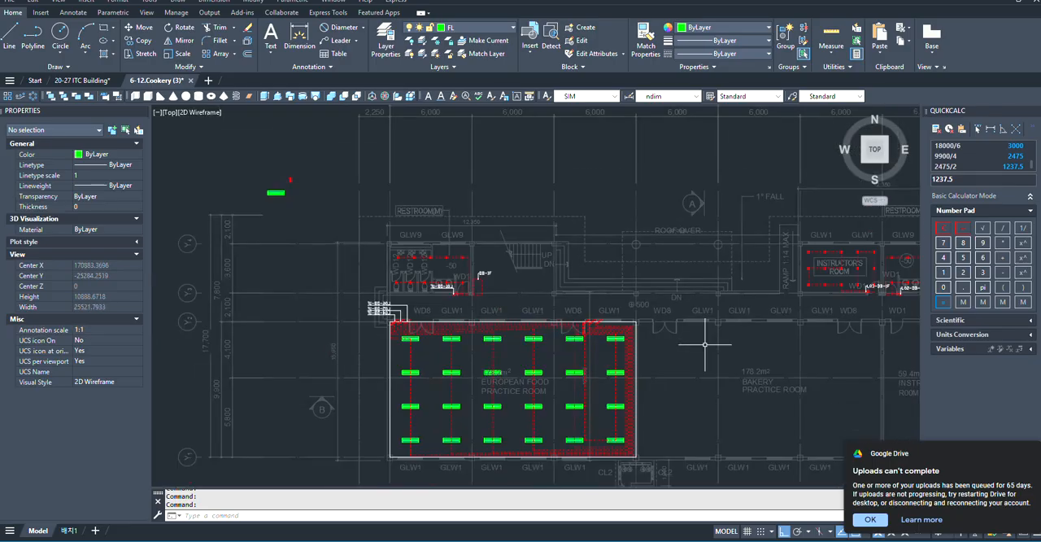
left_click(342, 298)
scroll(623, 395, "down", 5)
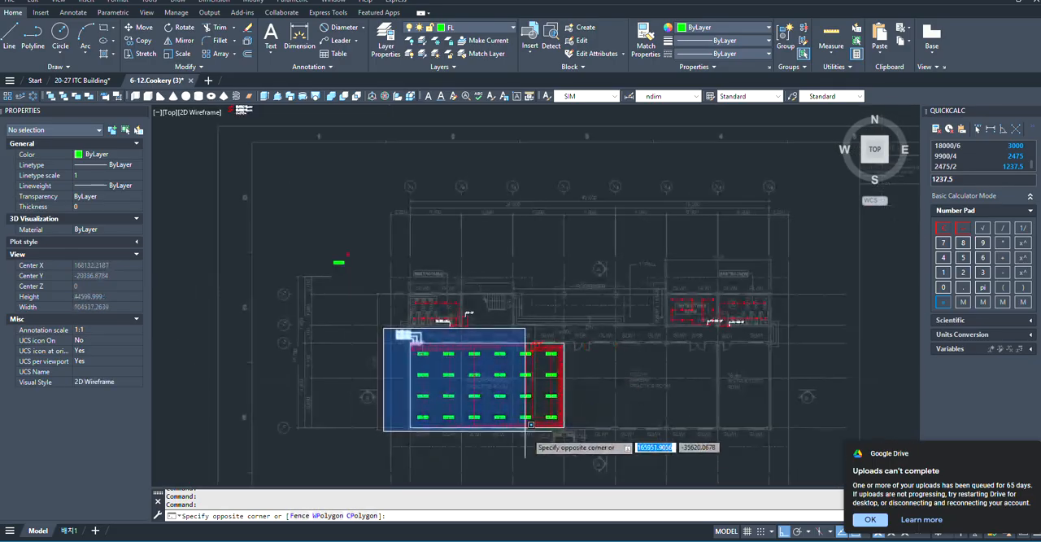
left_click(584, 435)
scroll(589, 390, "up", 3)
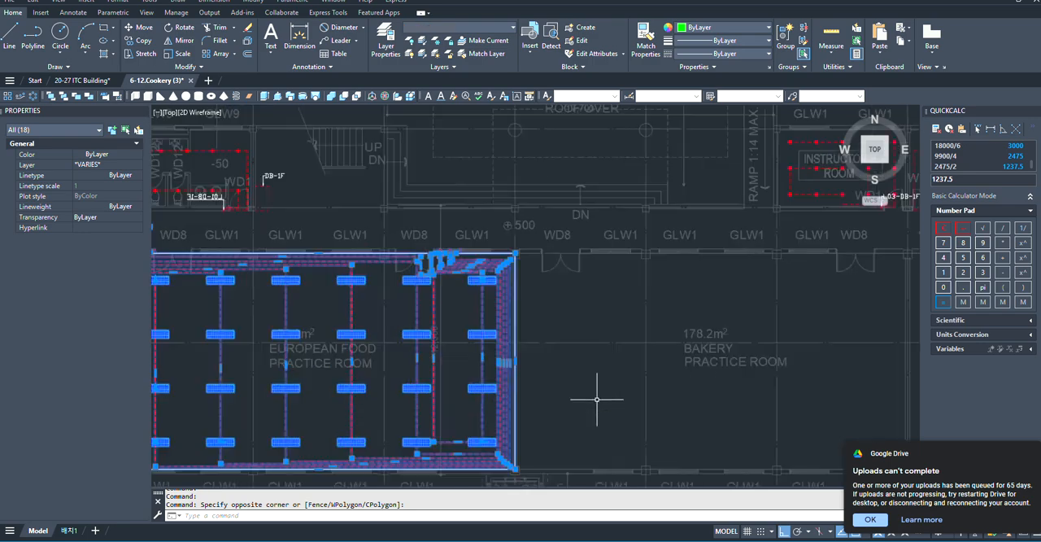
scroll(425, 345, "down", 4)
scroll(501, 282, "up", 2)
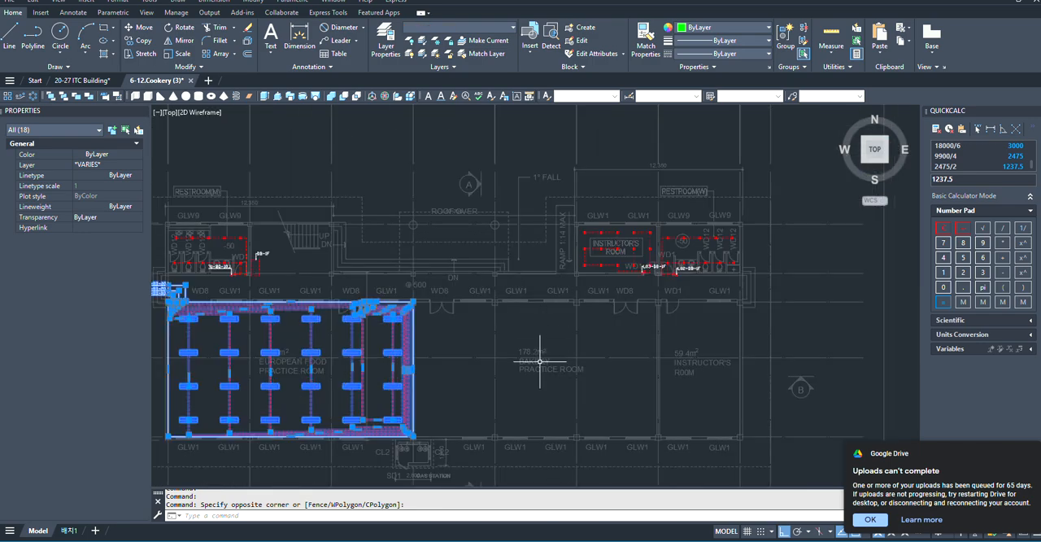
scroll(432, 304, "up", 2)
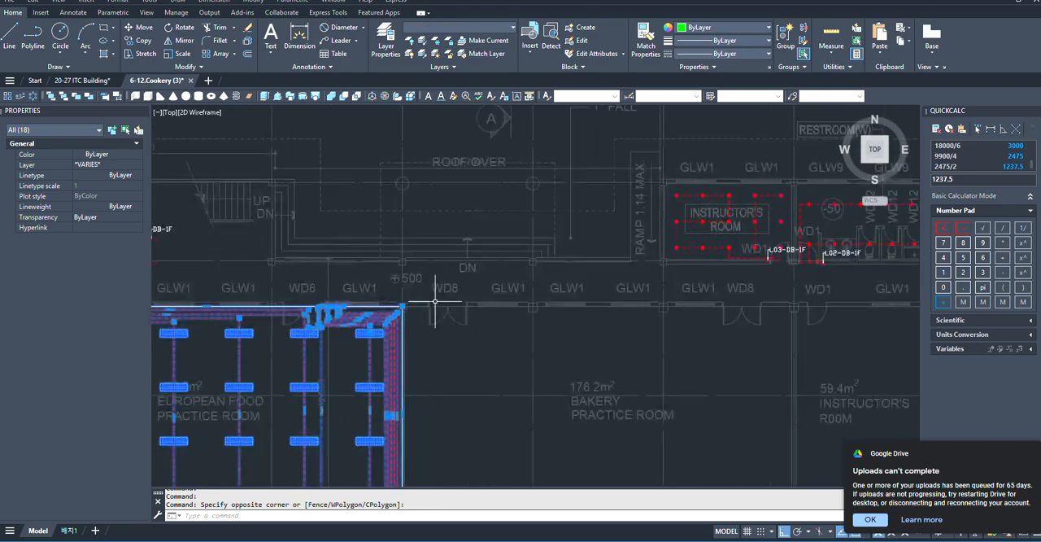
scroll(498, 395, "down", 2)
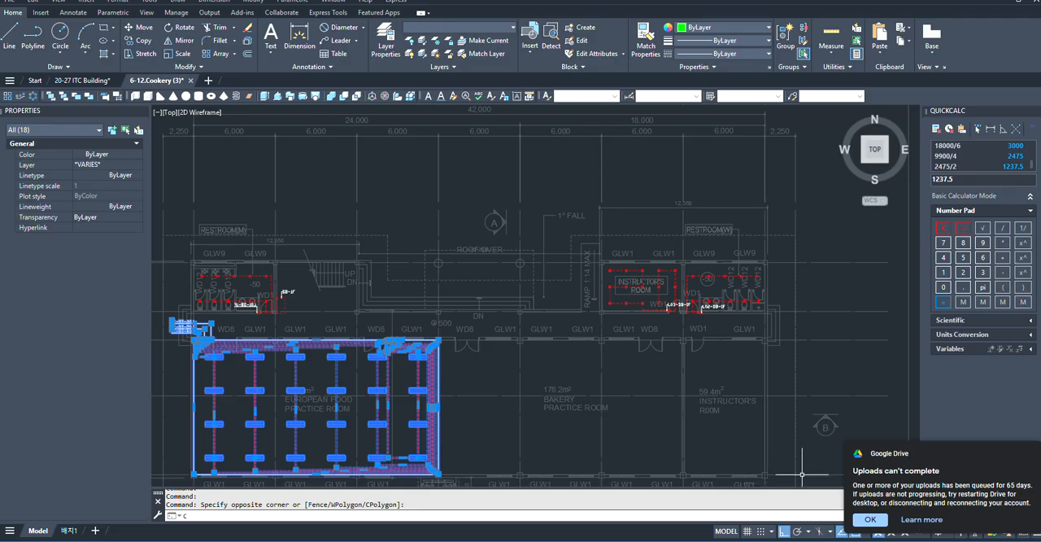
left_click(236, 412)
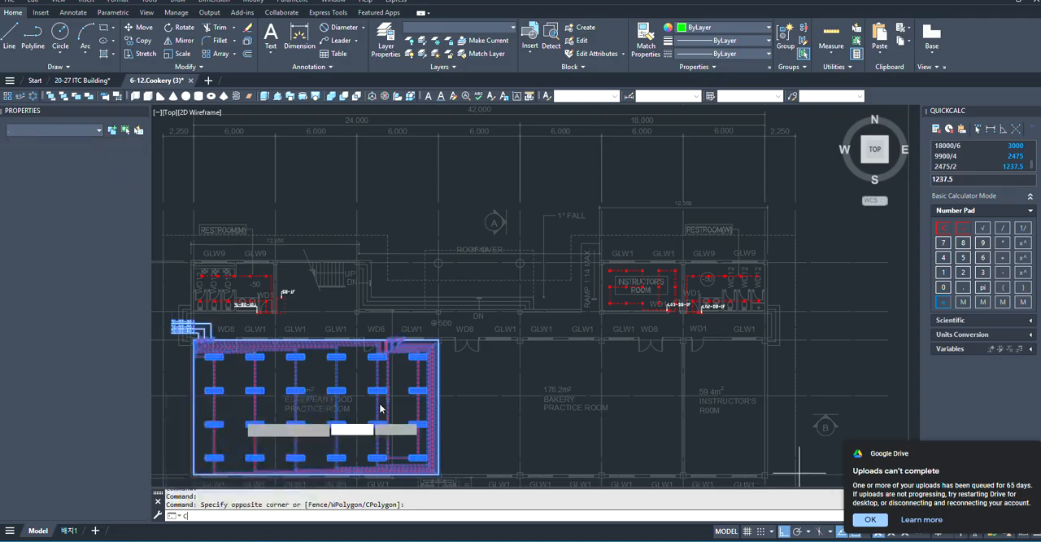
scroll(479, 352, "up", 1)
scroll(477, 350, "up", 8)
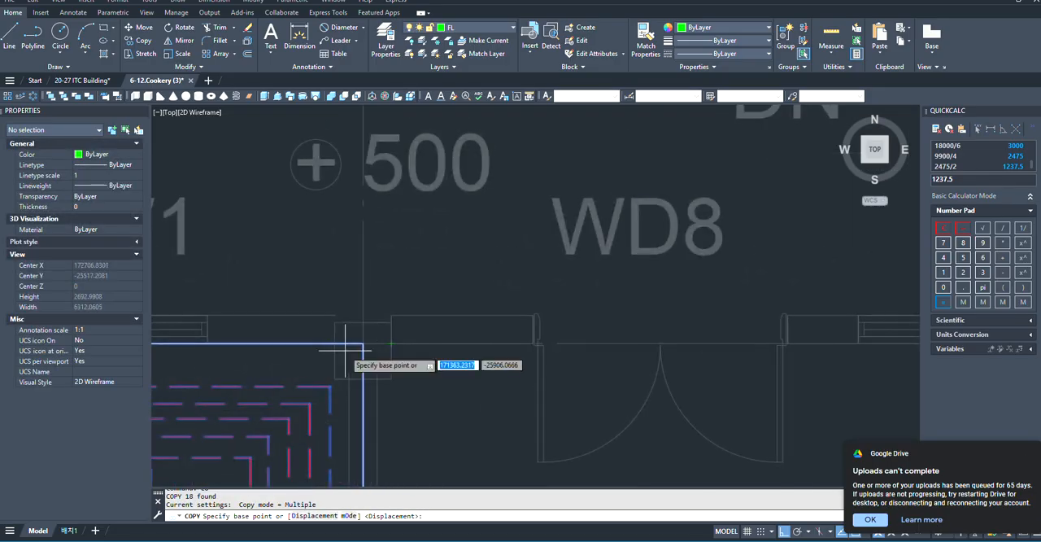
left_click(363, 344)
scroll(363, 344, "down", 6)
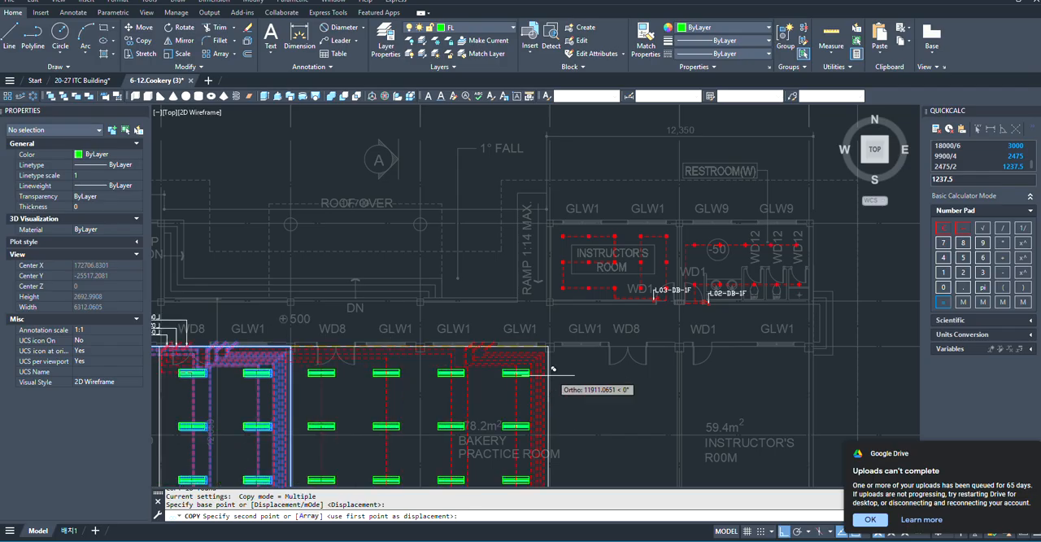
scroll(781, 368, "up", 4)
scroll(788, 367, "down", 3)
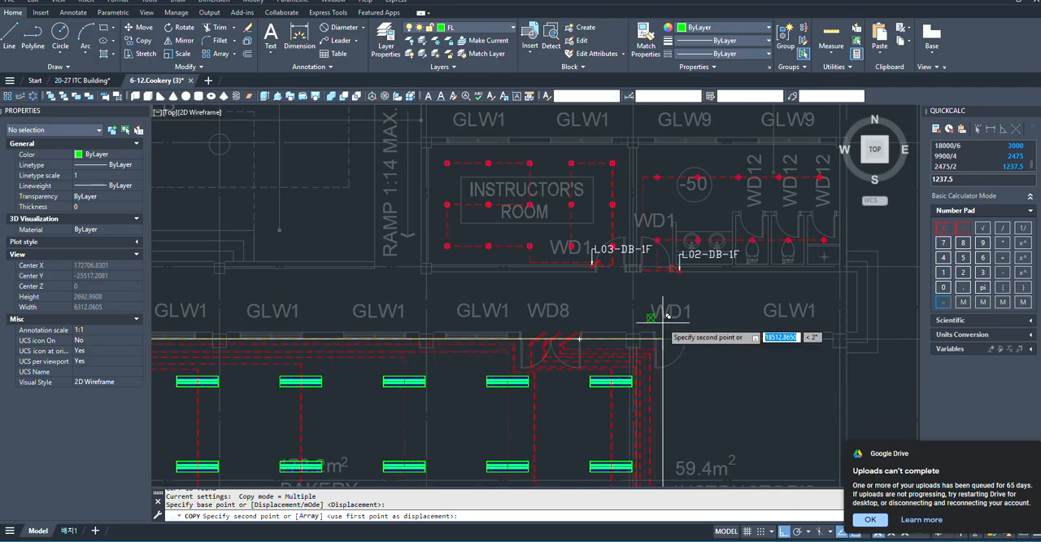
scroll(643, 338, "up", 5)
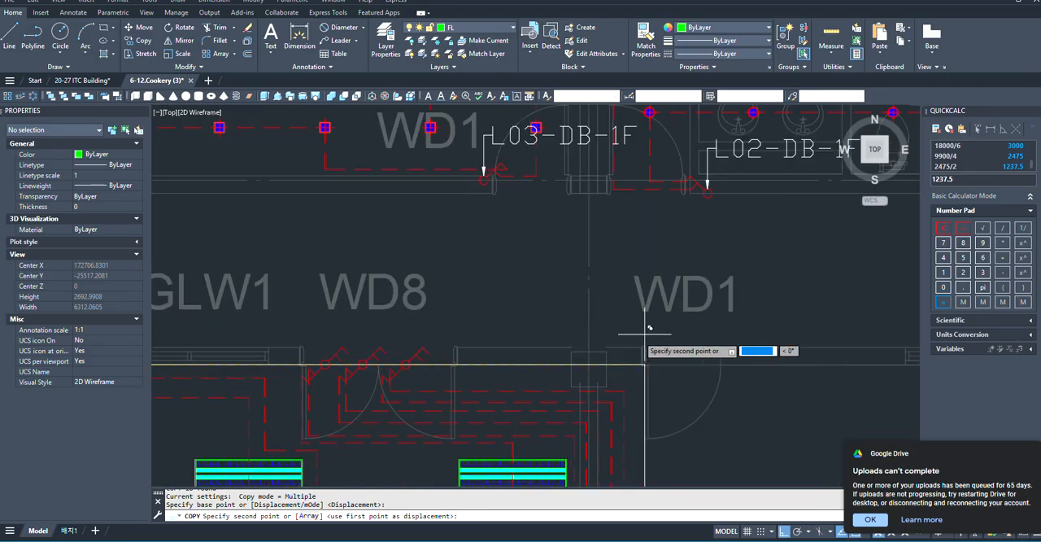
left_click(592, 355)
key("Escape")
- Erase the white boundary outlines of the European Food and Bakery Practice Rooms at their shared upper corner
scroll(886, 342, "down", 4)
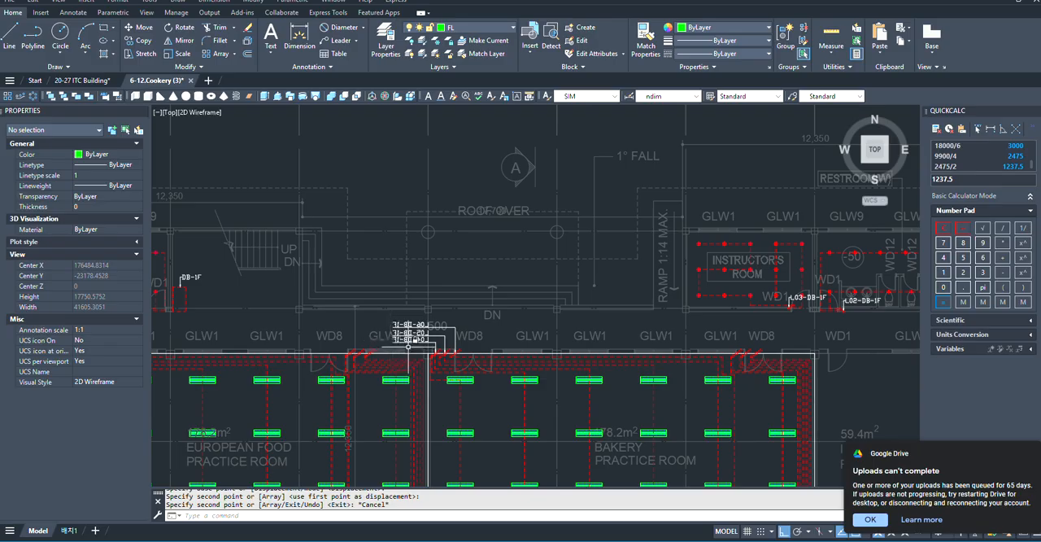
scroll(427, 344, "up", 4)
scroll(701, 308, "down", 2)
scroll(554, 355, "up", 8)
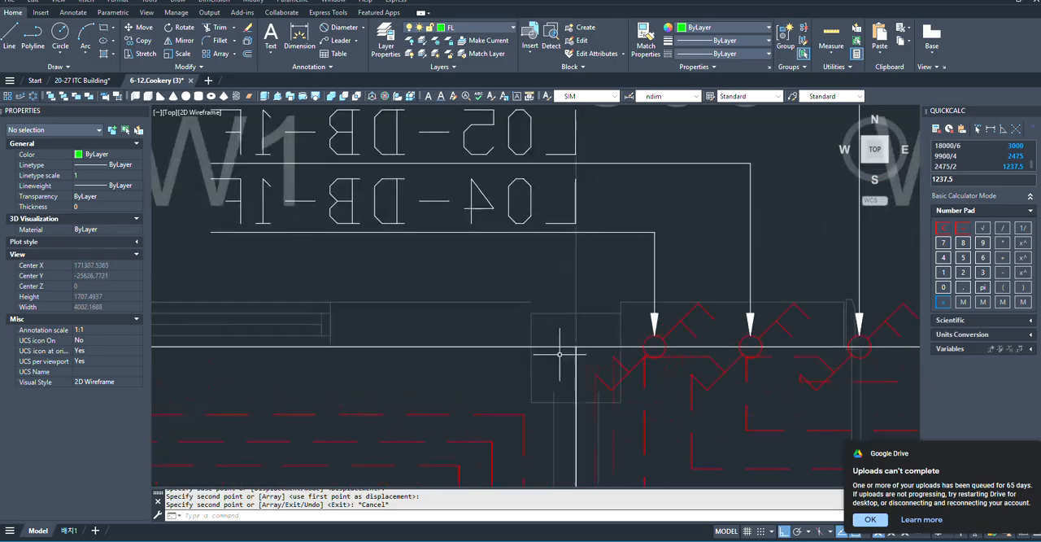
left_click(574, 361)
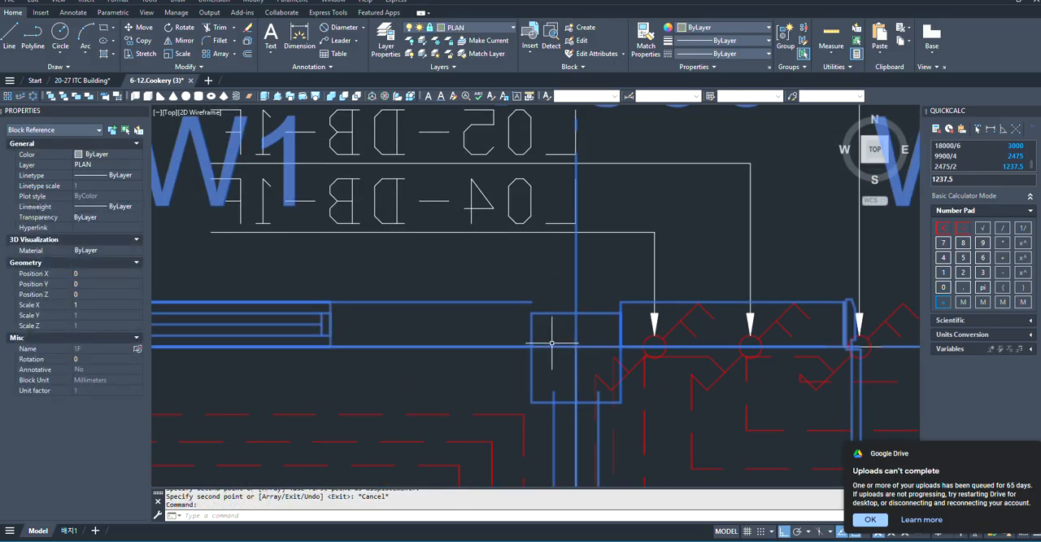
key("Escape")
scroll(574, 346, "up", 2)
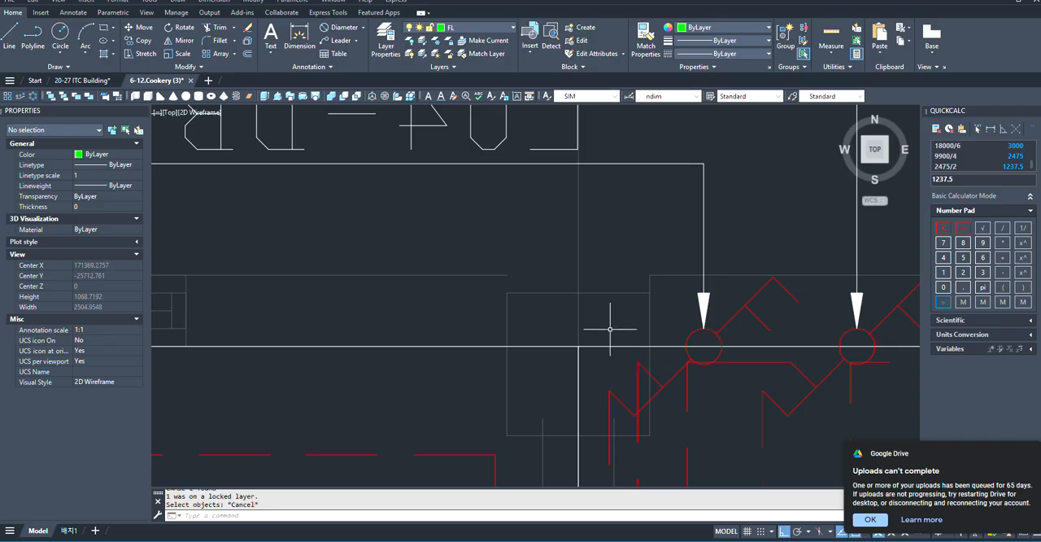
left_click(610, 330)
left_click(571, 359)
key("Delete")
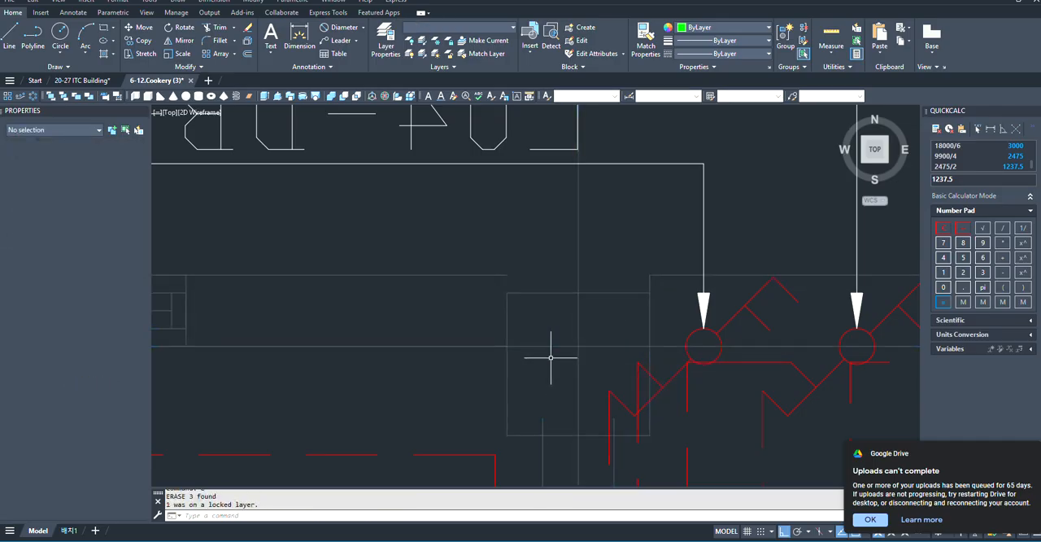
- Compare the copied leader labels above the Bakery Practice Room's switches with the original labels at the European Food Practice Room
scroll(581, 358, "down", 2)
scroll(582, 358, "down", 4)
scroll(571, 342, "down", 4)
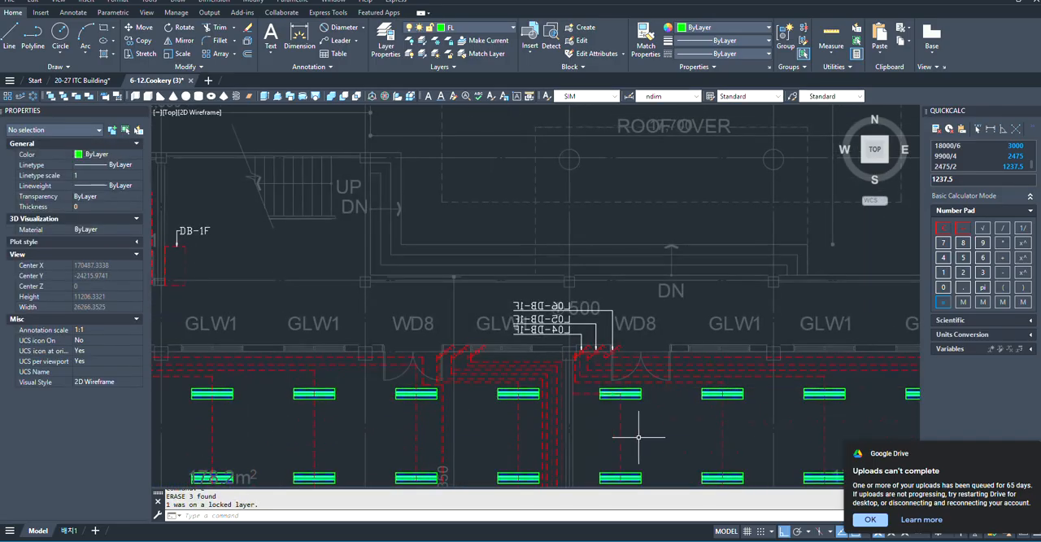
scroll(605, 323, "up", 4)
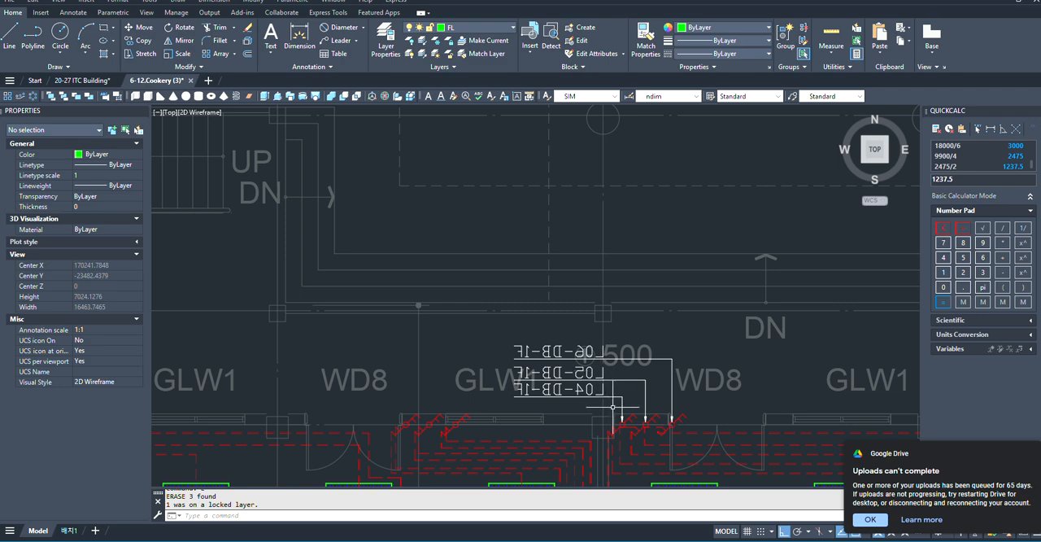
scroll(622, 413, "up", 2)
scroll(662, 410, "down", 2)
scroll(642, 398, "up", 4)
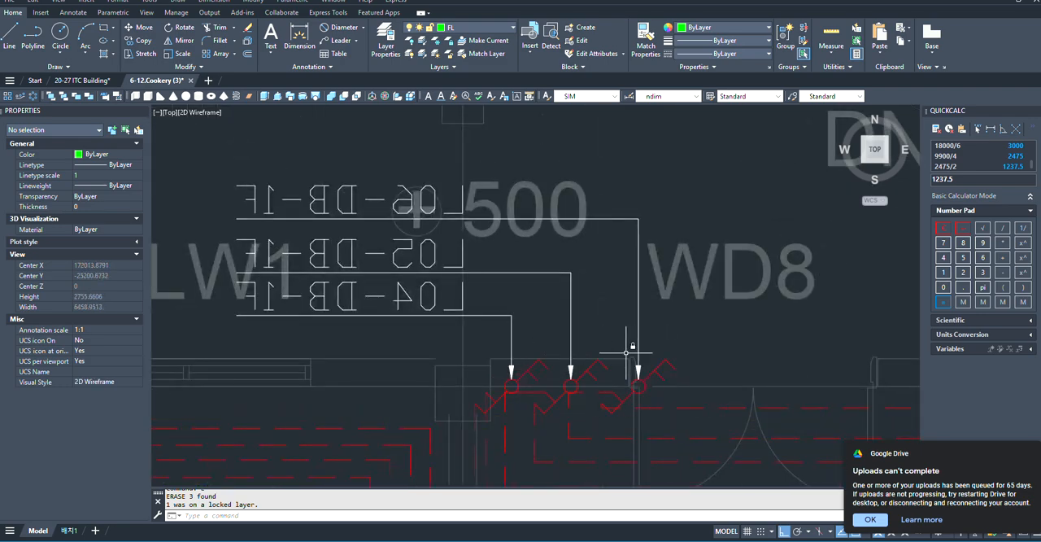
scroll(626, 352, "down", 2)
scroll(513, 324, "up", 2)
scroll(618, 381, "down", 5)
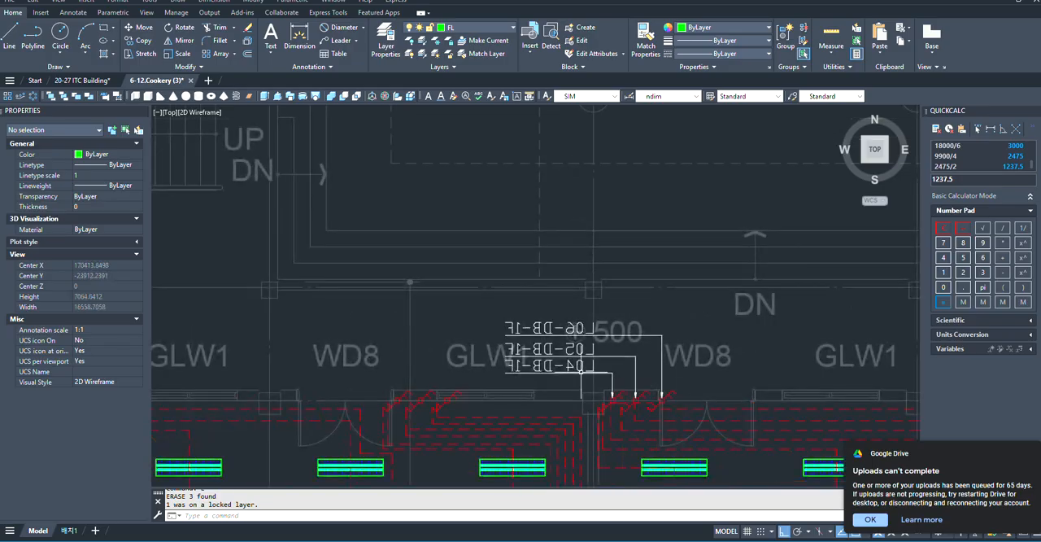
scroll(585, 371, "up", 5)
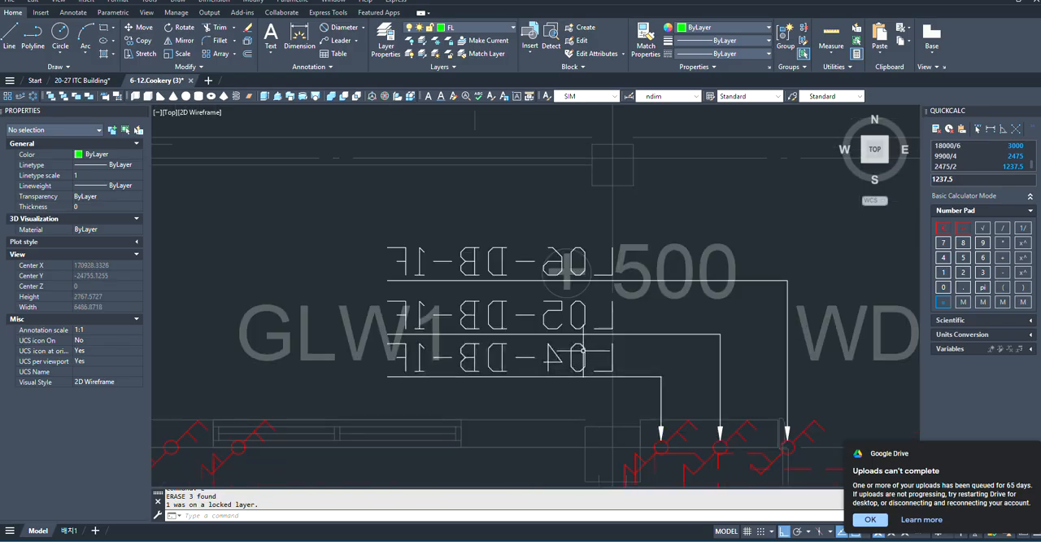
scroll(638, 377, "down", 6)
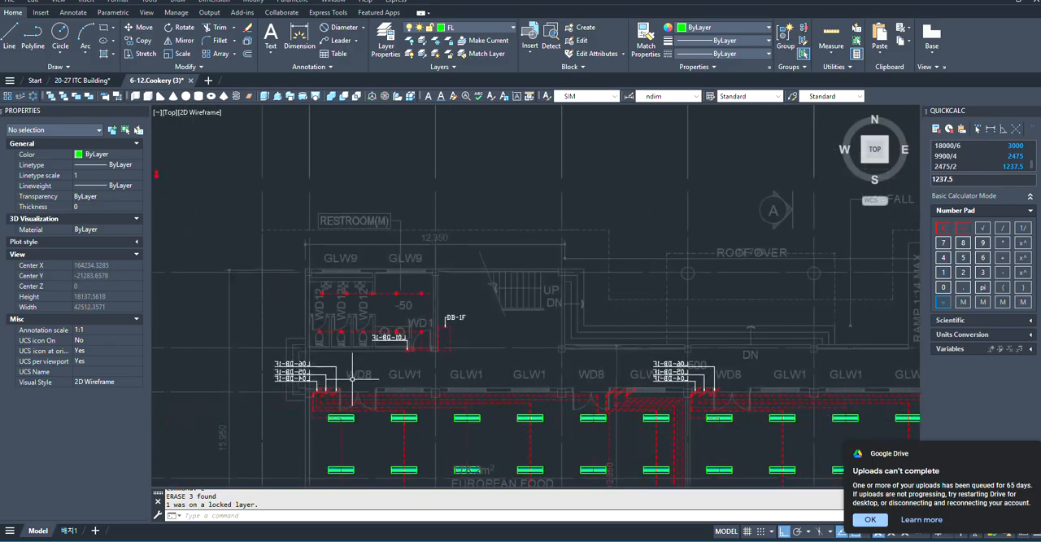
- Change the text of the Bakery Practice Room's lowest leader, at the leftmost switch, to L07-DB-1F
scroll(618, 379, "up", 6)
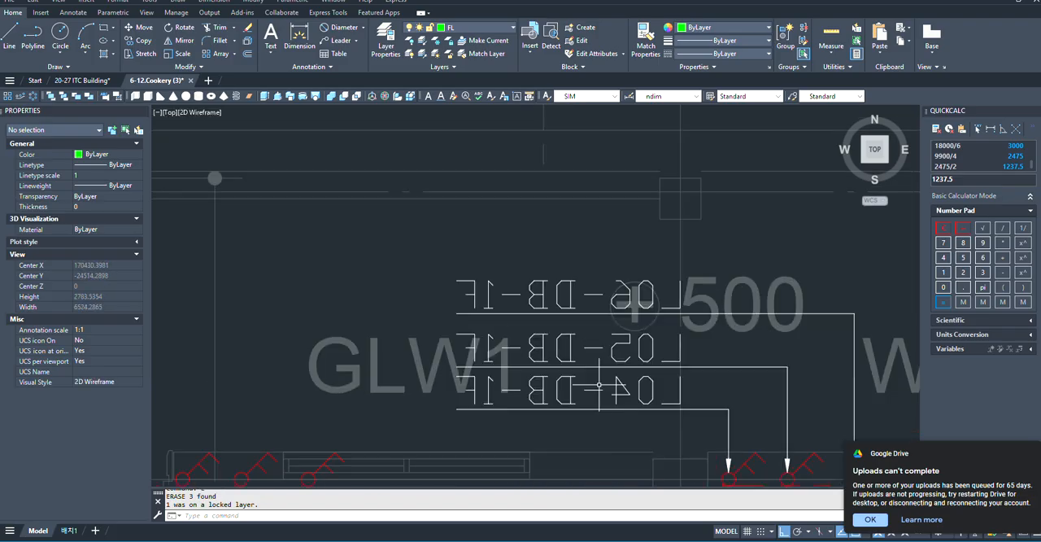
left_click(664, 391)
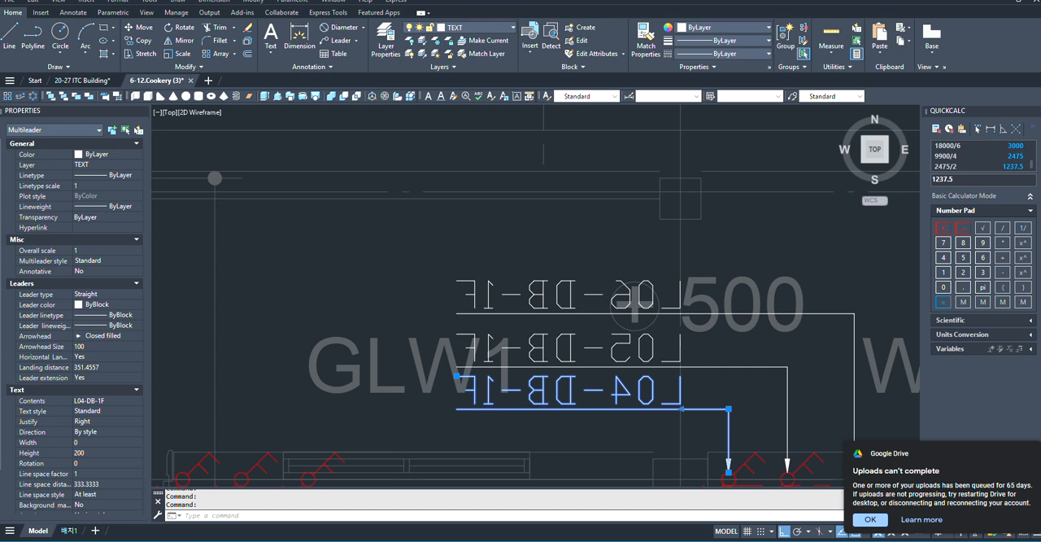
left_click(867, 518)
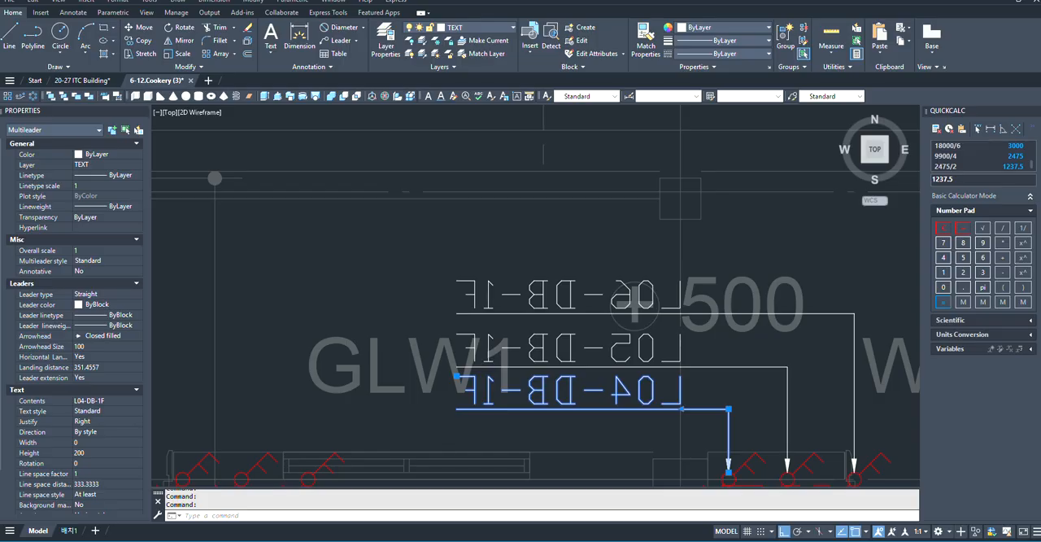
scroll(513, 296, "up", 2)
scroll(601, 316, "down", 4)
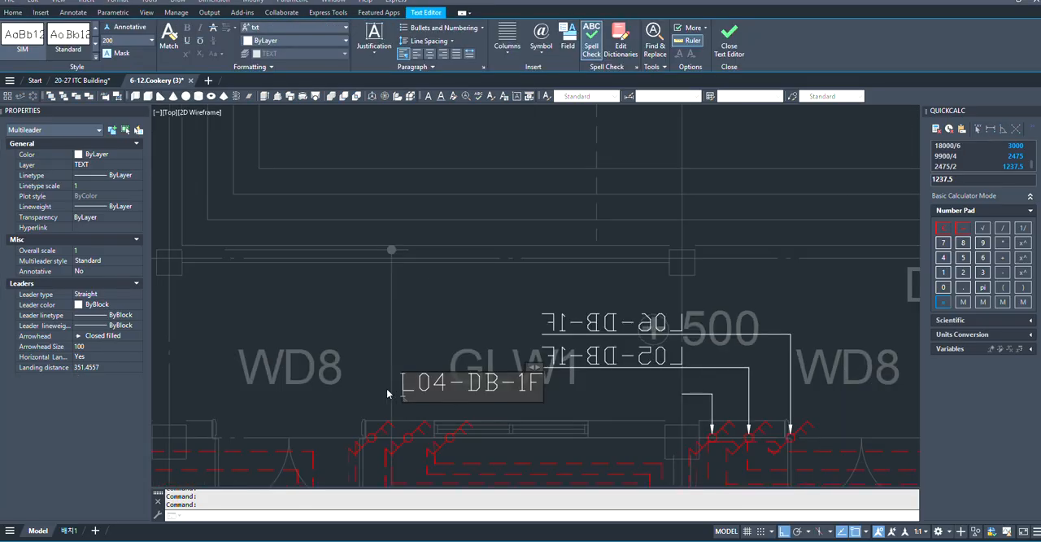
left_click(451, 388)
key("BackSpace")
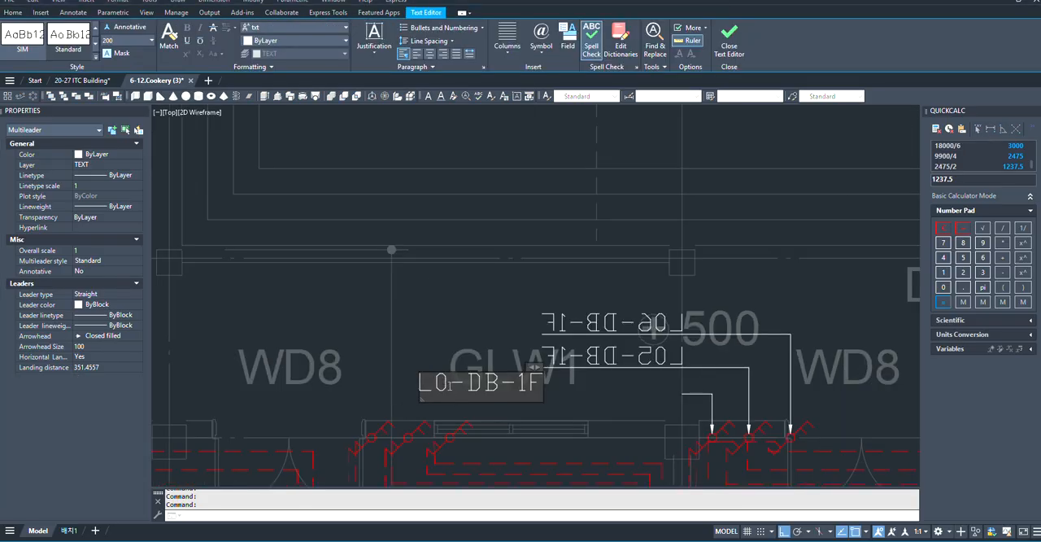
type("7")
left_click(429, 309)
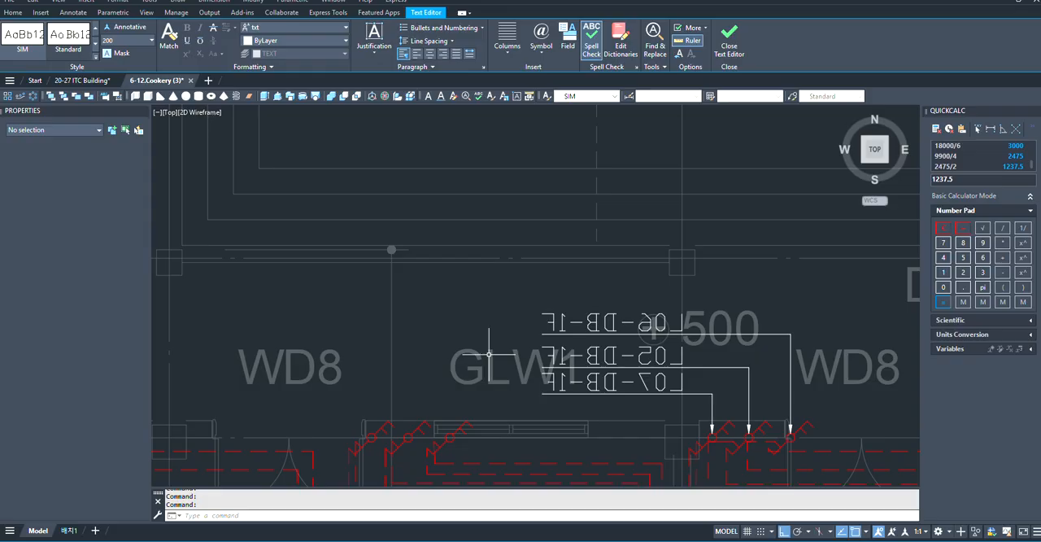
- Change the leader text of the Bakery Practice Room's middle switch to L08-DB-1F
scroll(611, 375, "up", 6)
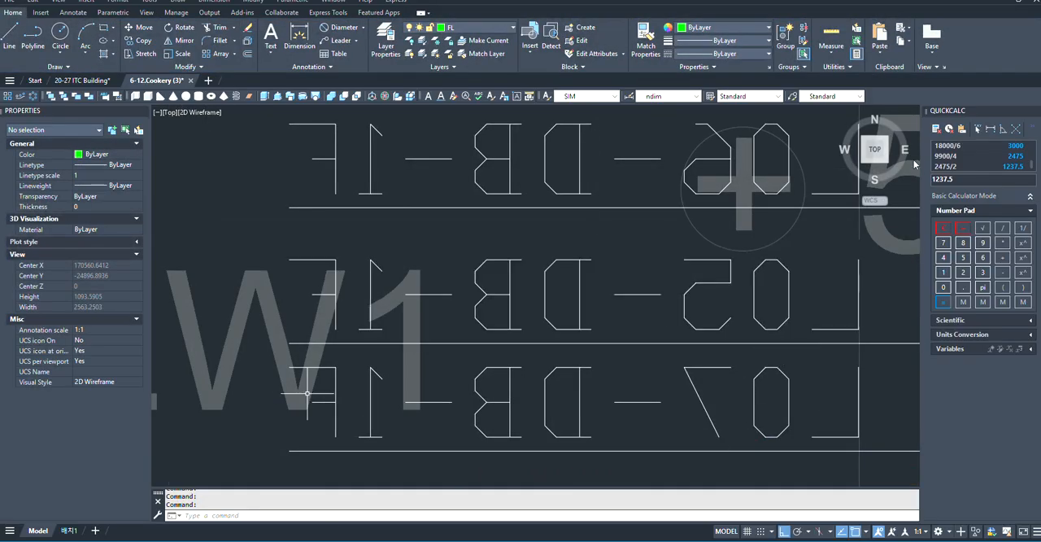
scroll(715, 236, "down", 2)
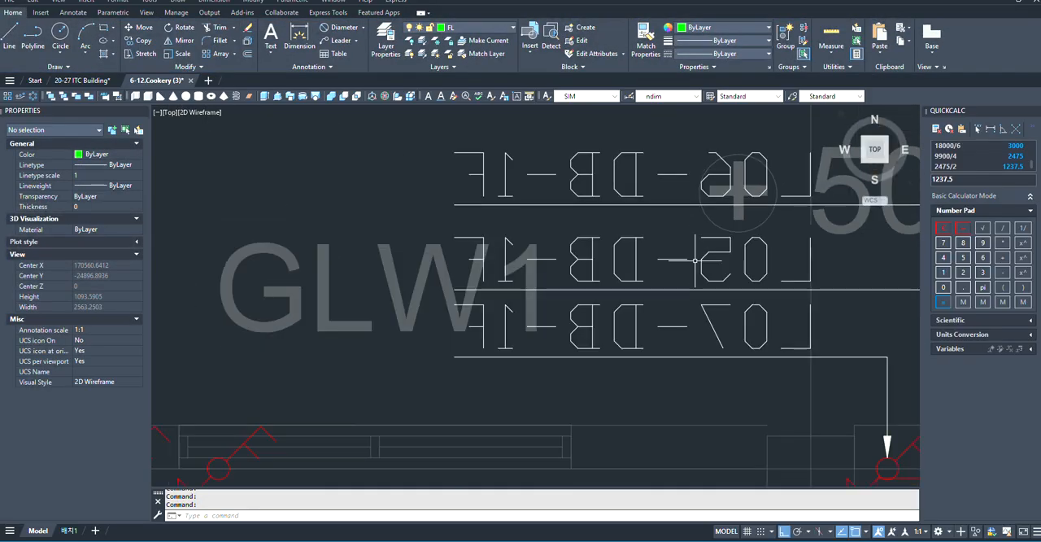
left_click(811, 288)
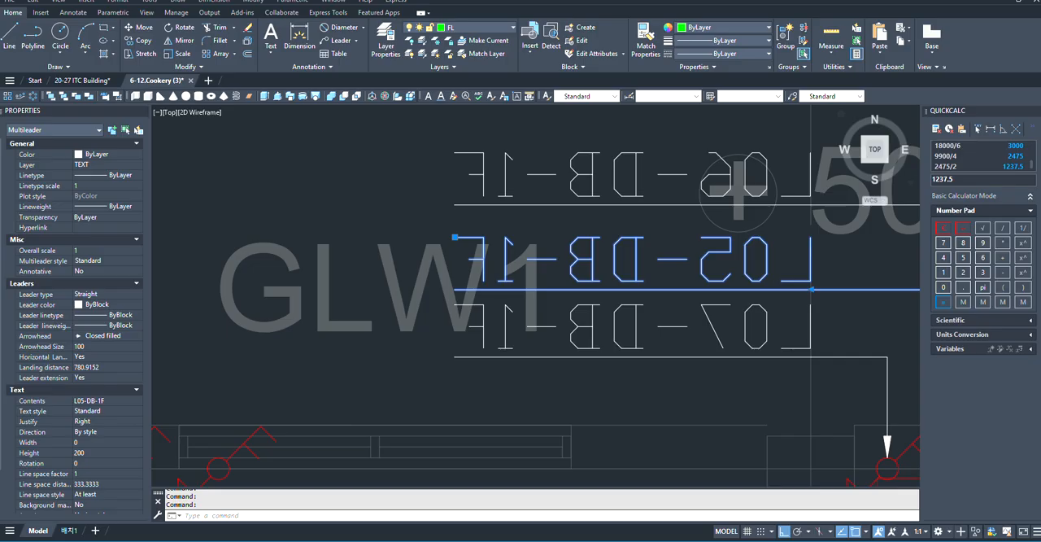
double_click(584, 260)
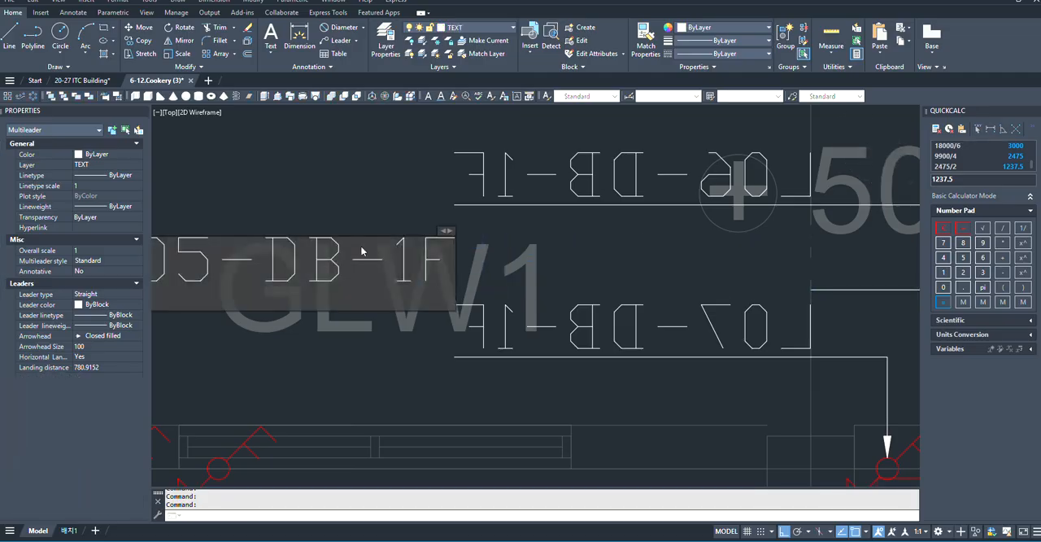
key("BackSpace")
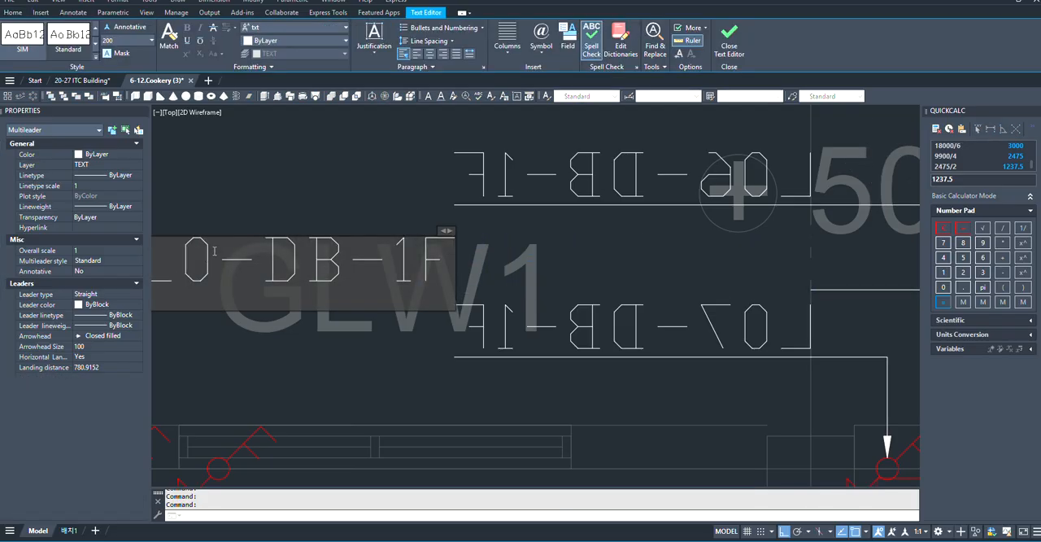
type("8")
left_click(244, 350)
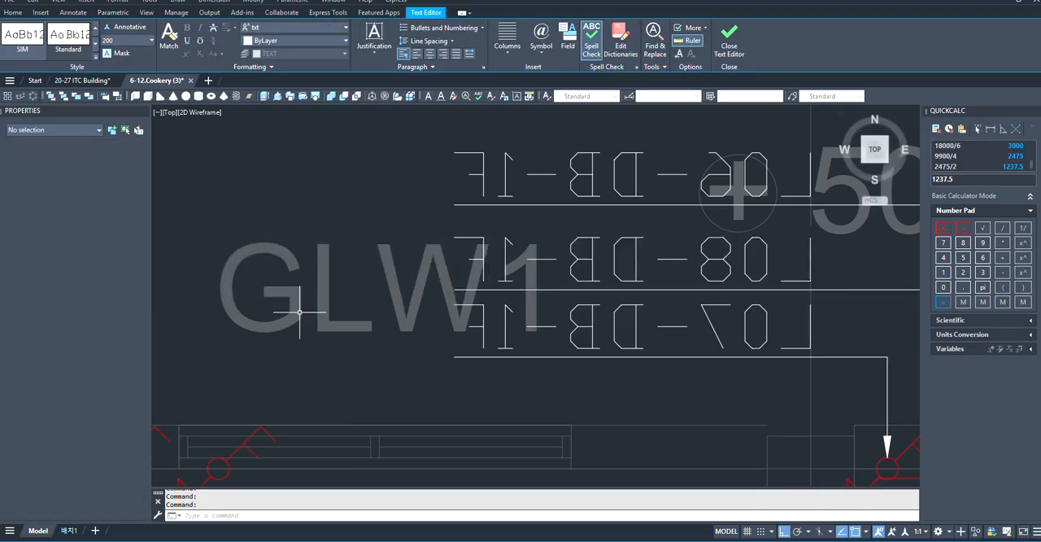
- Change the text of the Bakery Practice Room's uppermost leader, at the rightmost switch, to L09-DB-1F
scroll(497, 400, "down", 4)
scroll(623, 323, "up", 4)
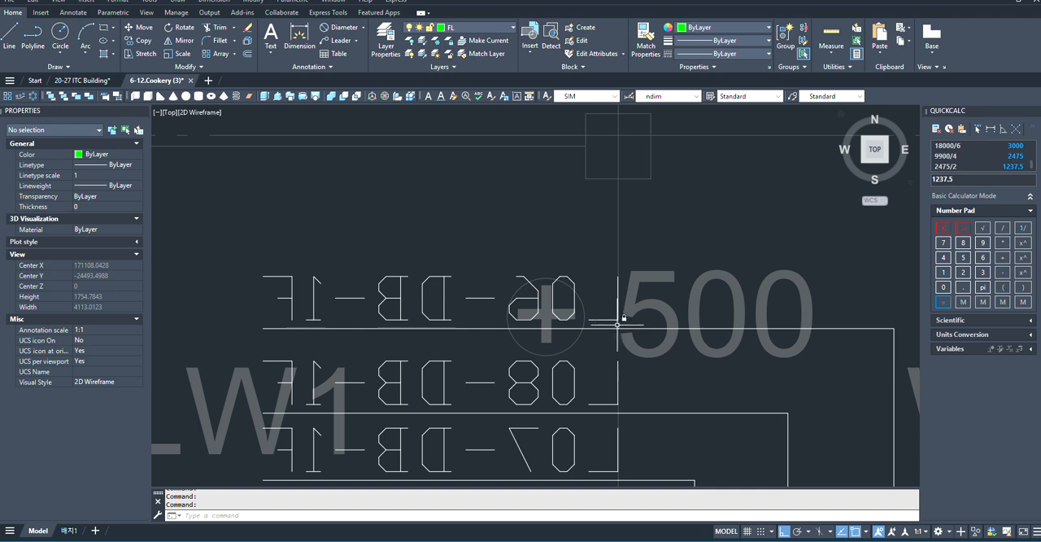
left_click(616, 327)
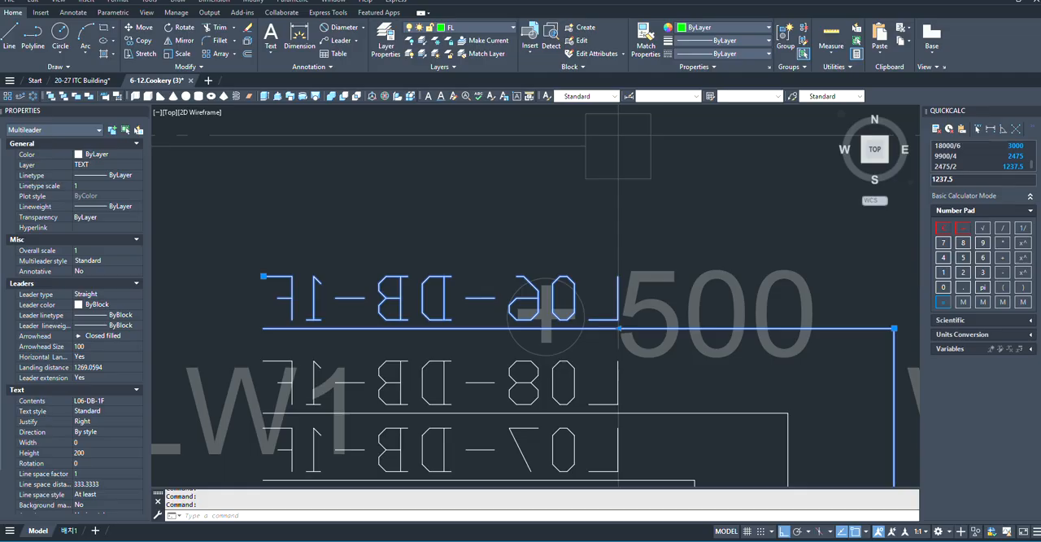
double_click(433, 303)
scroll(651, 317, "down", 4)
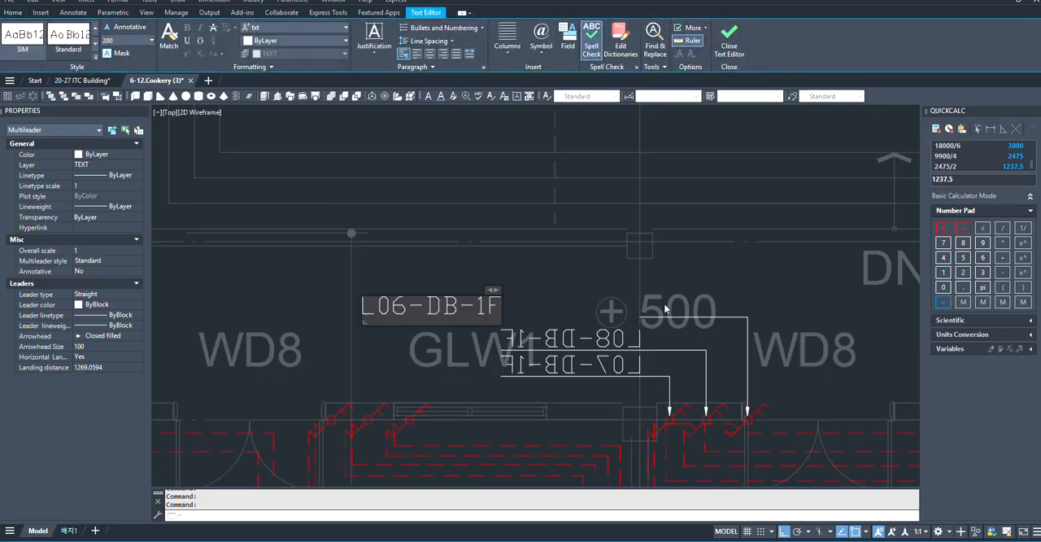
key("BackSpace")
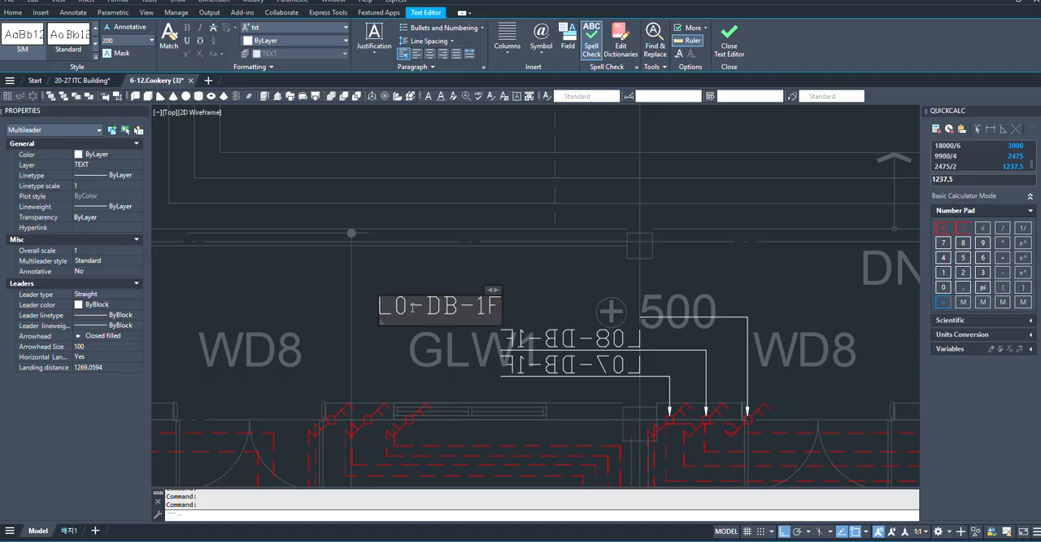
type("9")
left_click(441, 254)
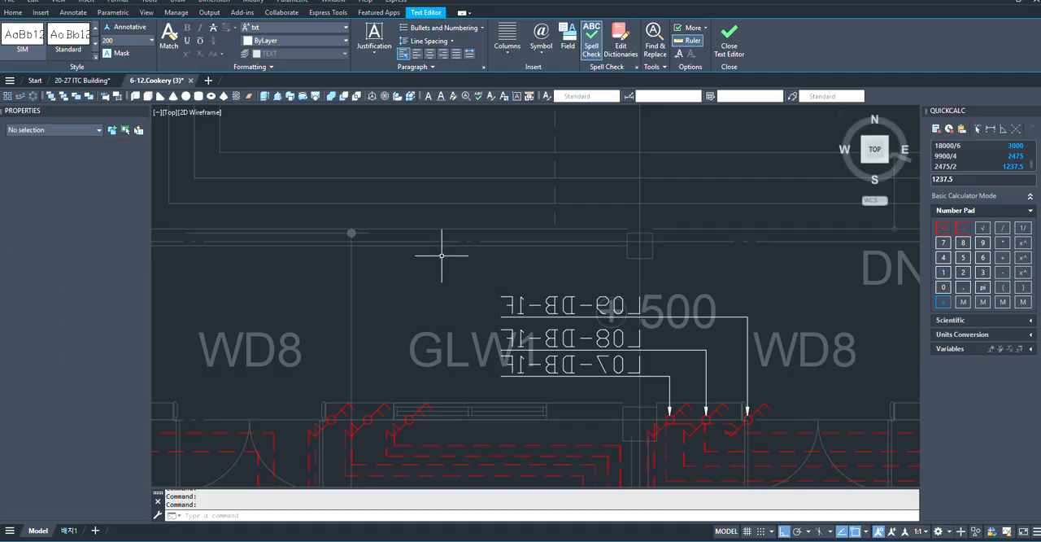
- Examine the lighting layout and DB-1F circuit labels across both practice rooms, the restrooms, the upper instructor's room and the corridor
scroll(441, 255, "down", 8)
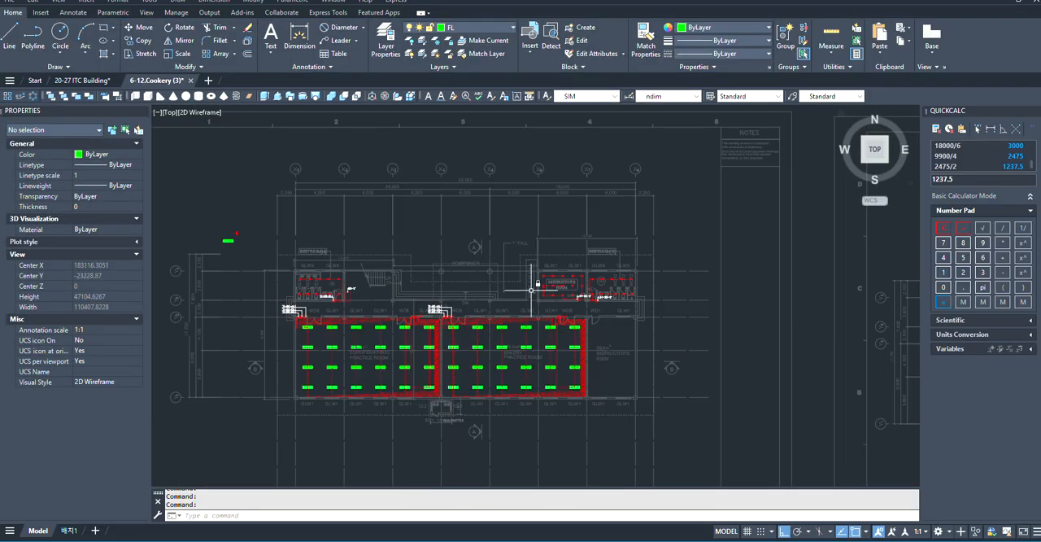
scroll(479, 296, "up", 2)
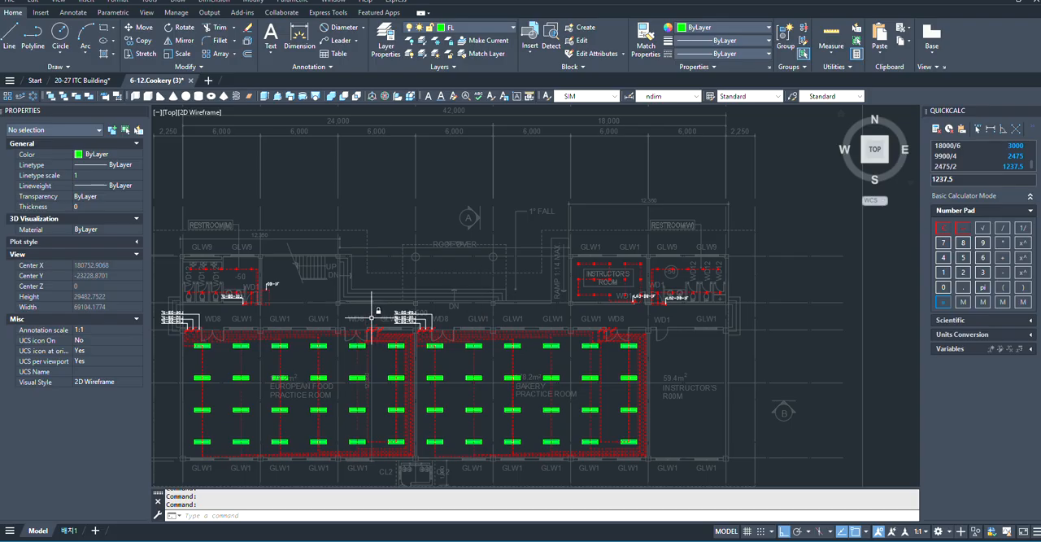
scroll(371, 315, "up", 2)
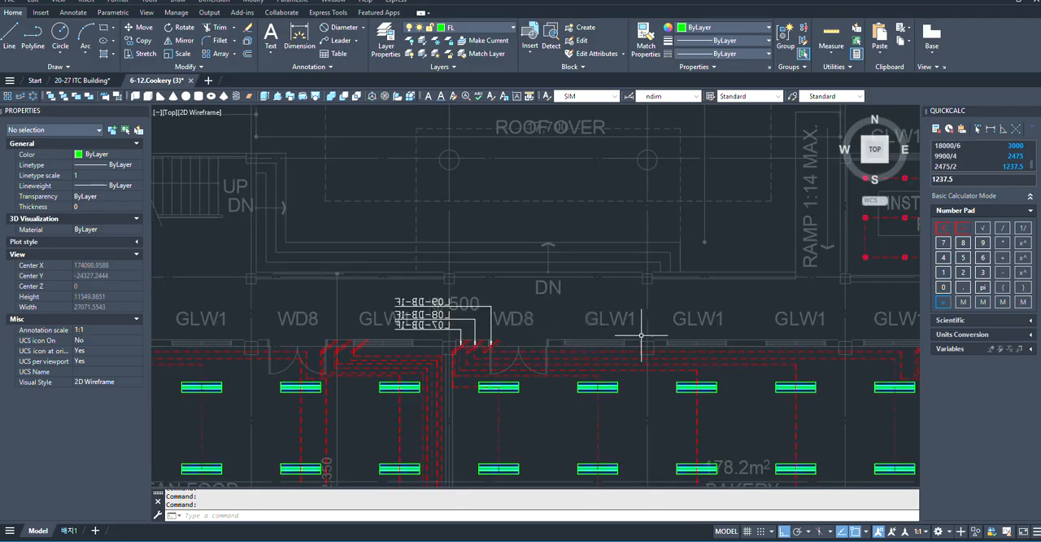
scroll(641, 334, "down", 2)
scroll(737, 322, "up", 2)
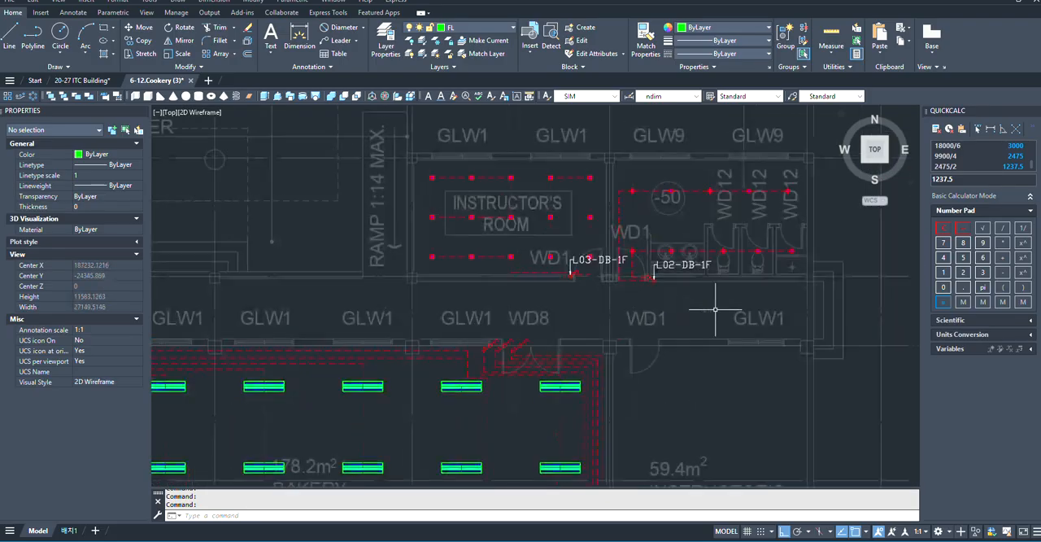
scroll(286, 302, "down", 2)
scroll(558, 314, "up", 3)
scroll(698, 336, "down", 4)
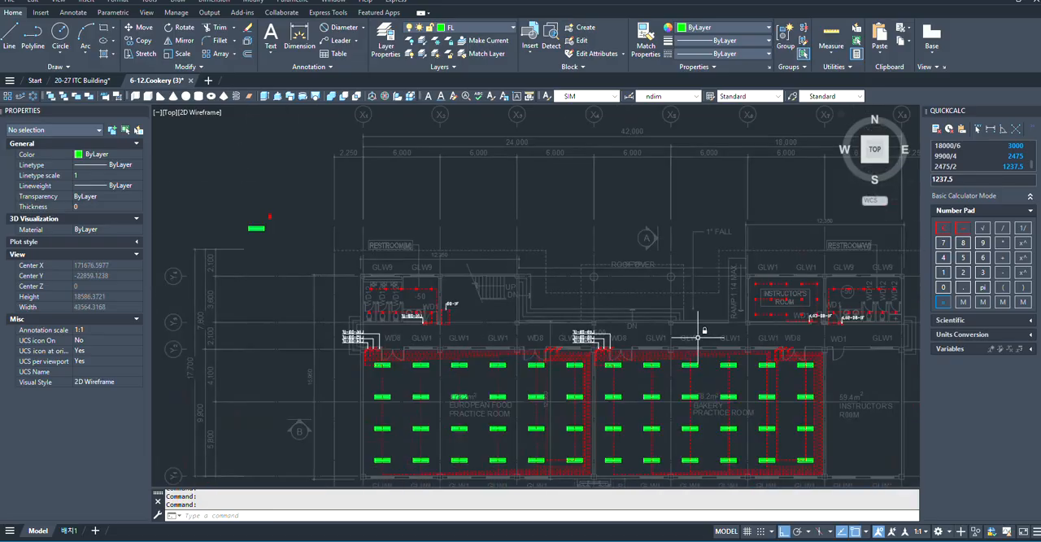
scroll(366, 336, "up", 6)
scroll(338, 337, "down", 4)
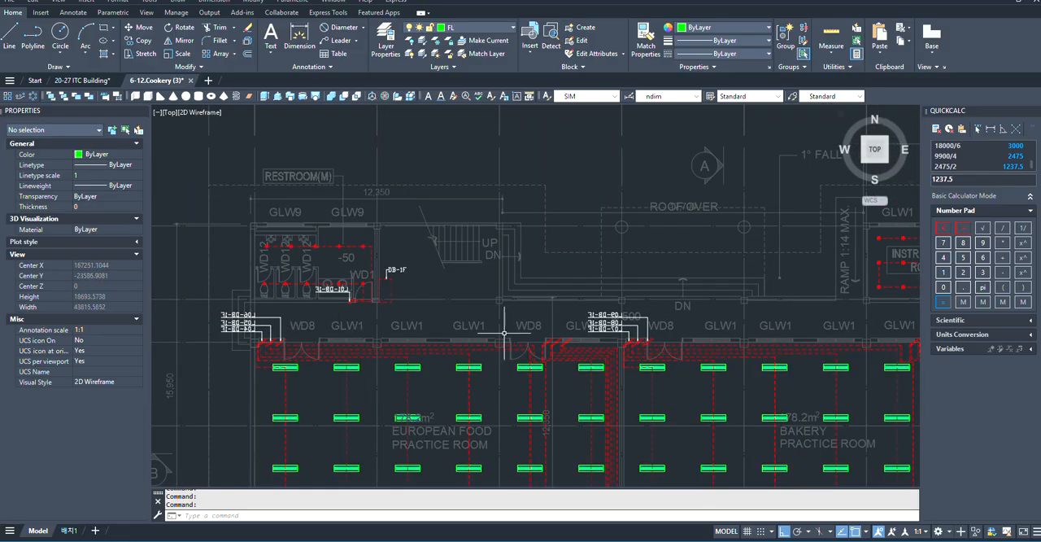
scroll(505, 332, "up", 2)
scroll(581, 320, "down", 6)
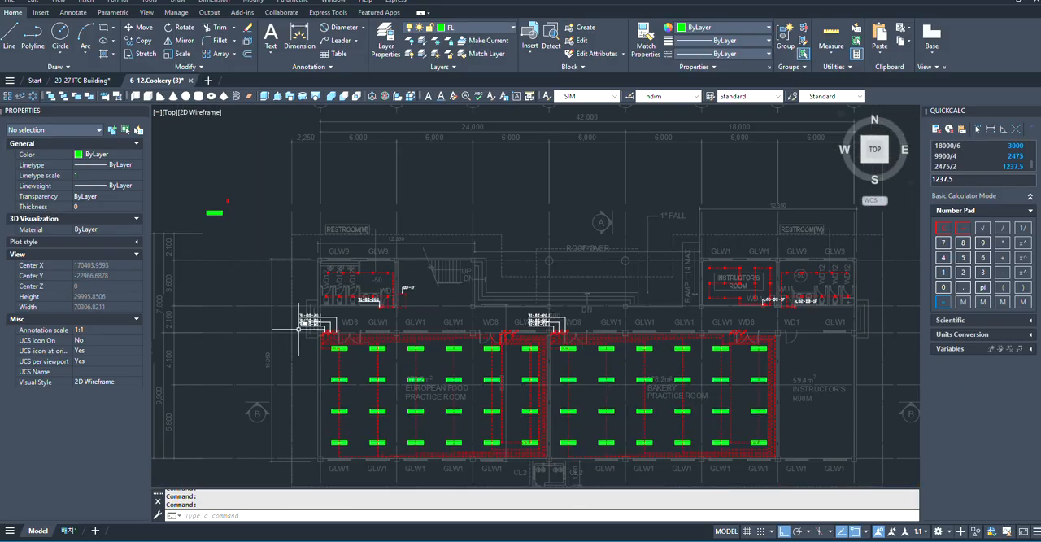
scroll(293, 329, "up", 4)
scroll(421, 308, "up", 4)
scroll(341, 303, "down", 4)
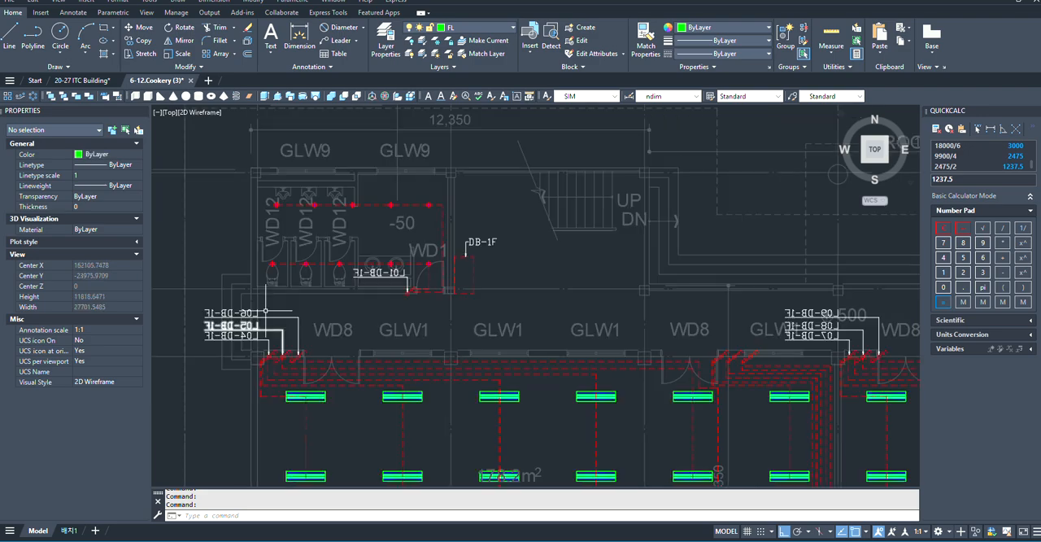
- Draw a rectangle outlining the corridor, from its upper-left corner below the men's restroom to its lower-right corner beyond the women's restroom
scroll(257, 301, "up", 4)
type("RE")
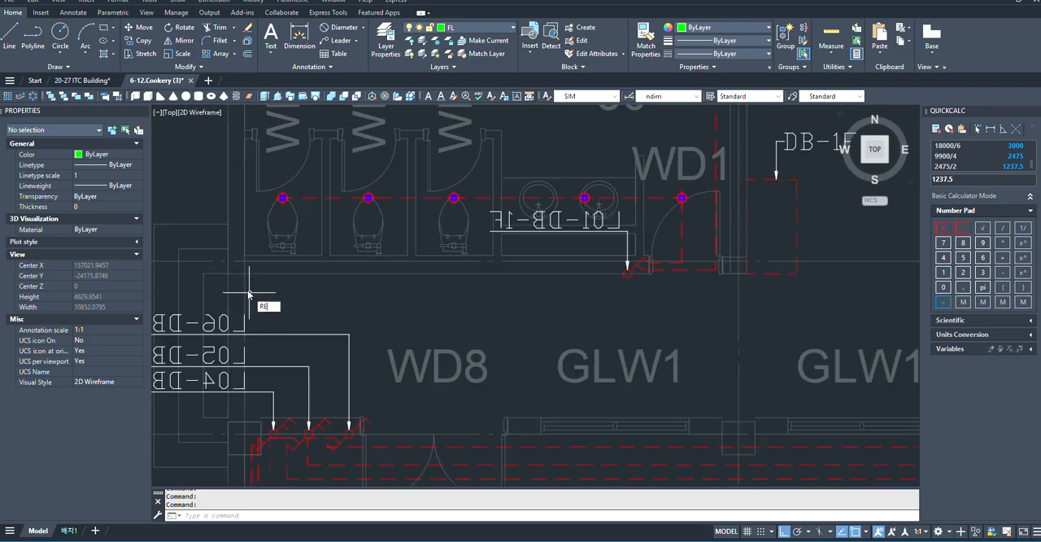
type("C")
key("Return")
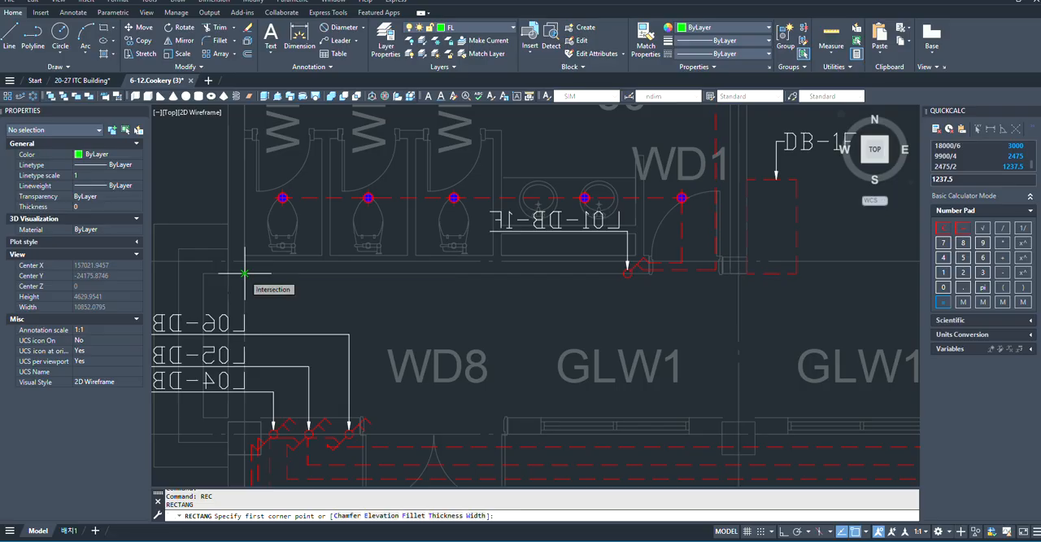
left_click(244, 273)
scroll(240, 318, "down", 5)
scroll(653, 351, "down", 2)
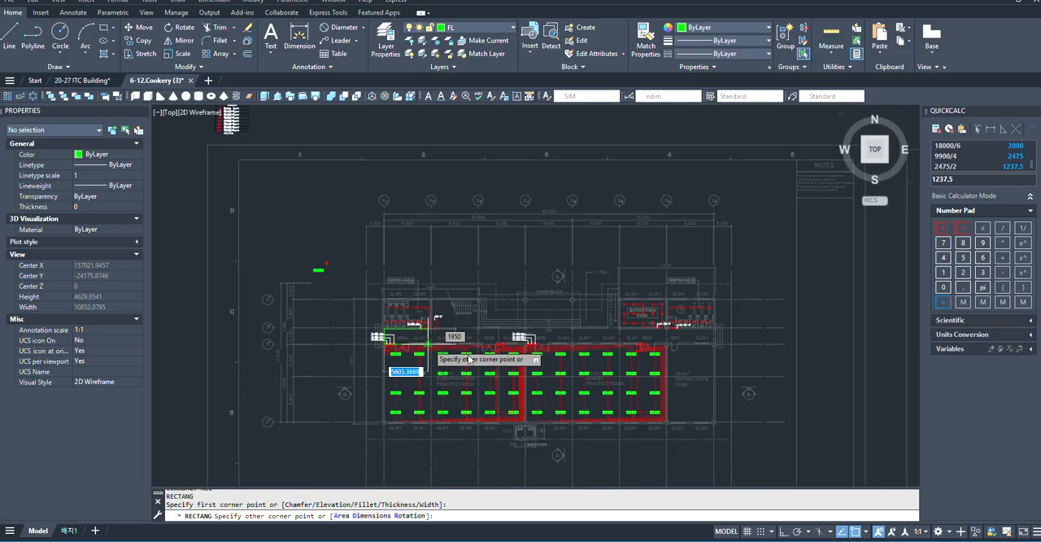
scroll(803, 306, "up", 6)
scroll(803, 305, "down", 6)
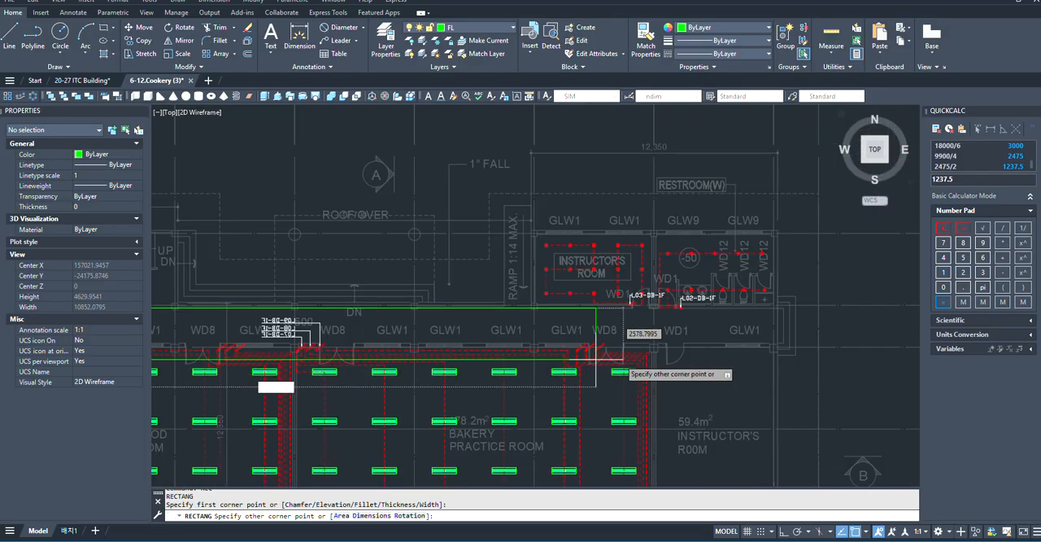
scroll(813, 337, "up", 6)
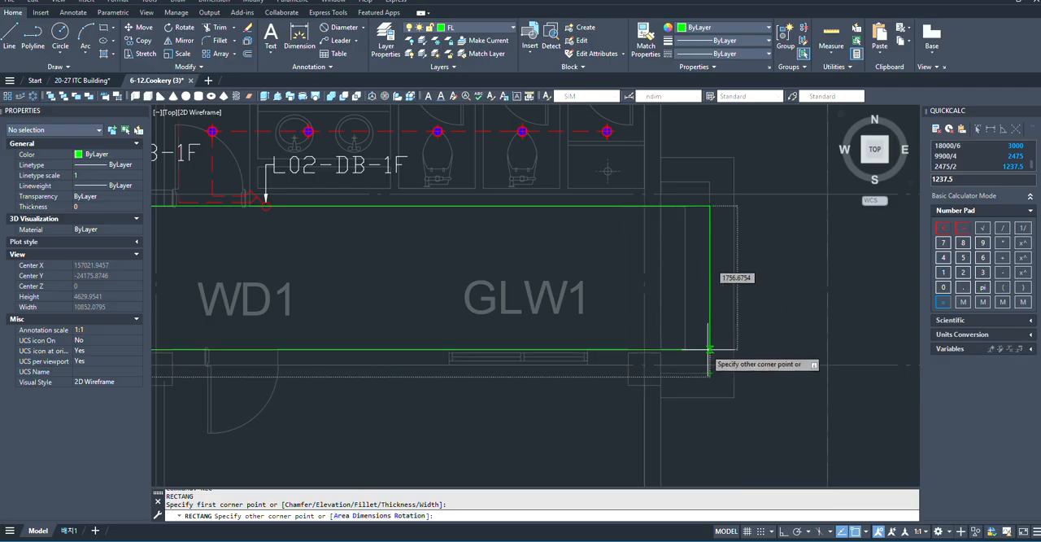
scroll(788, 358, "down", 5)
scroll(615, 356, "up", 5)
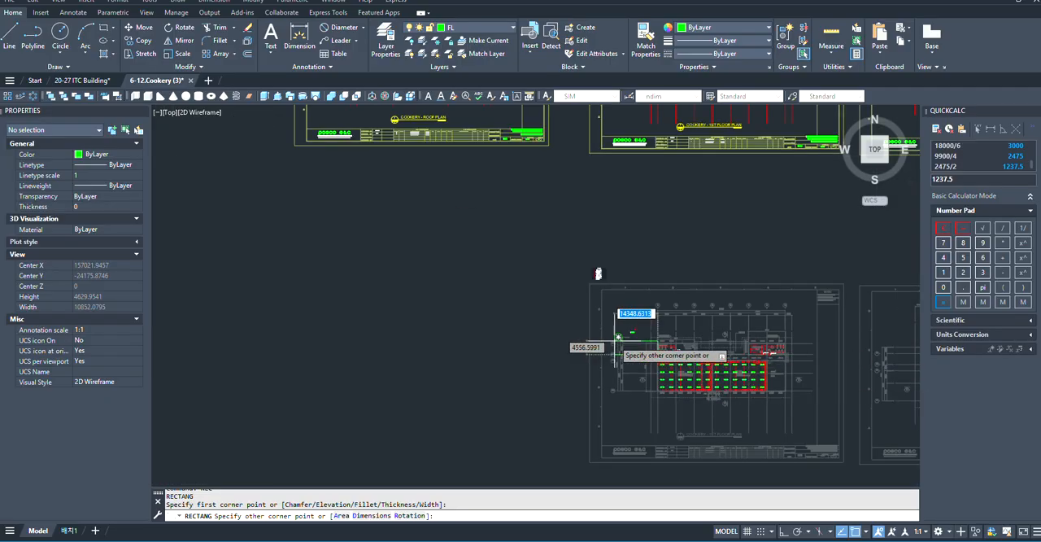
scroll(730, 387, "up", 6)
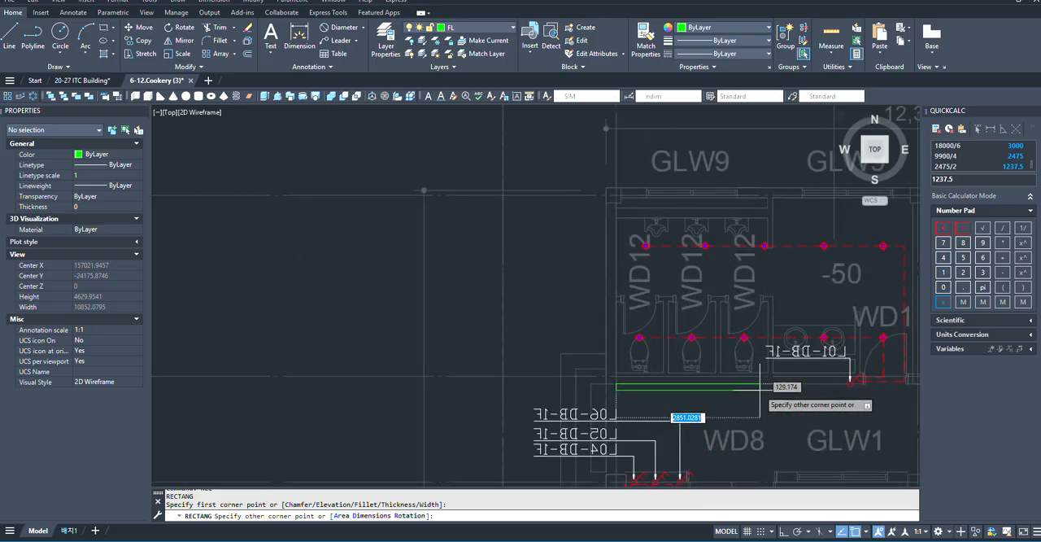
scroll(450, 237, "down", 6)
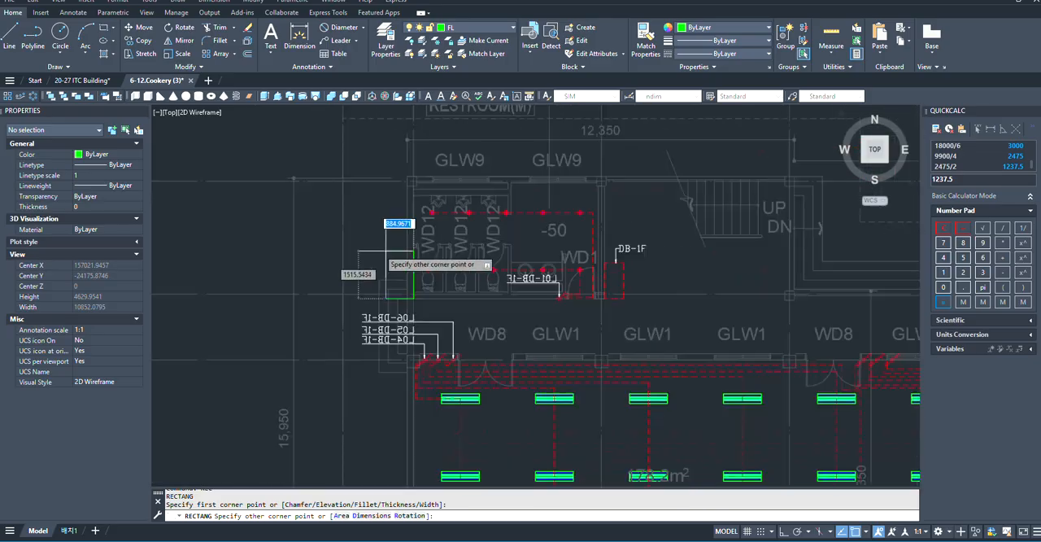
scroll(515, 279, "up", 4)
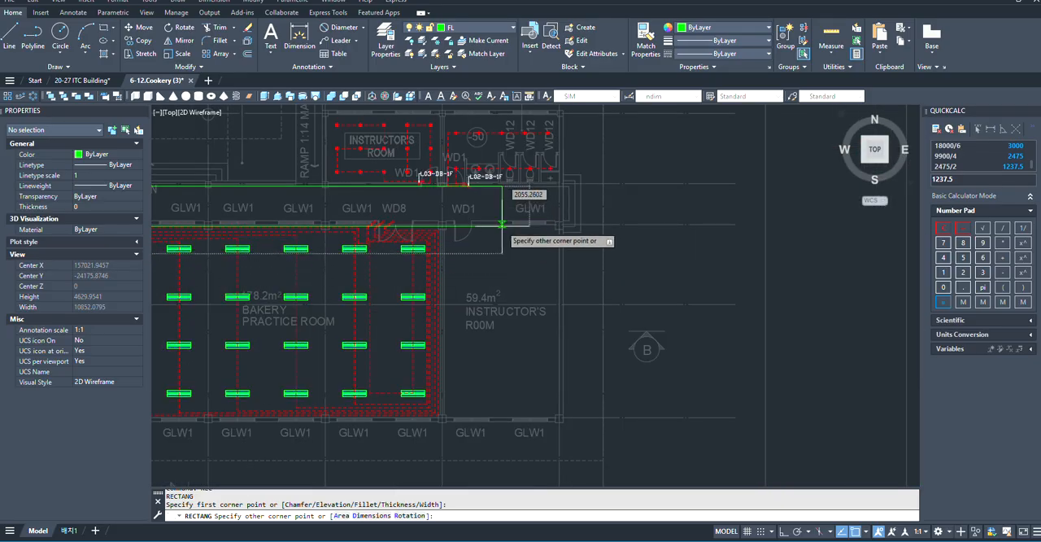
scroll(501, 252, "up", 4)
scroll(533, 213, "down", 2)
scroll(559, 197, "up", 4)
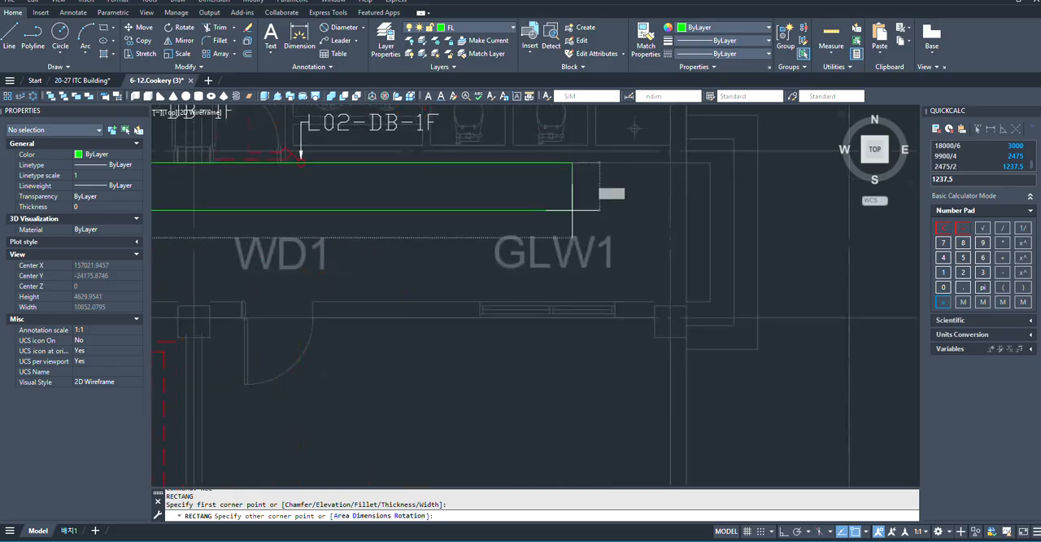
left_click(670, 301)
scroll(732, 302, "down", 7)
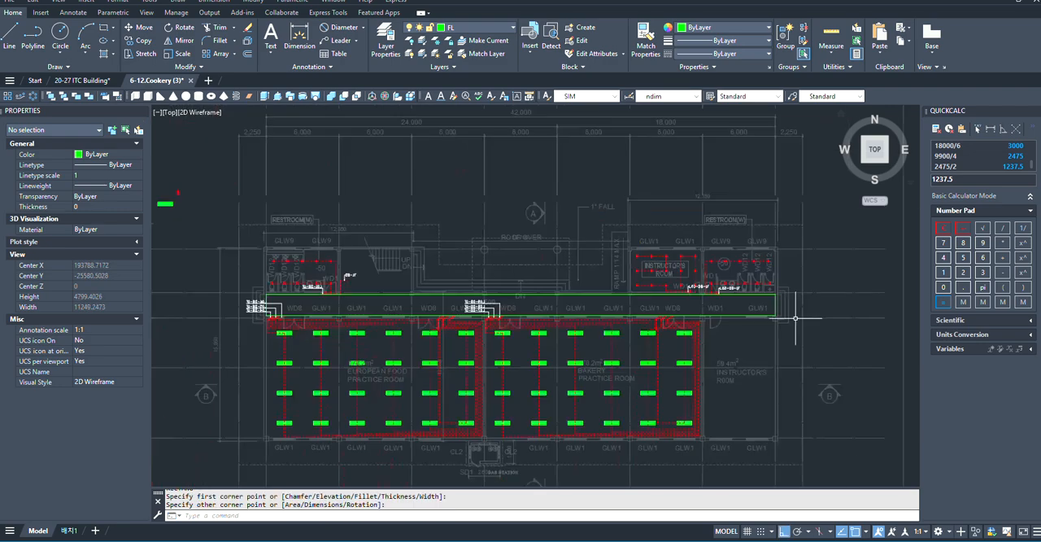
- Copy the spare 1200X300FL fixture by its centre onto the midpoint of the corridor rectangle's left edge
scroll(341, 279, "up", 3)
scroll(427, 302, "down", 4)
scroll(406, 317, "up", 4)
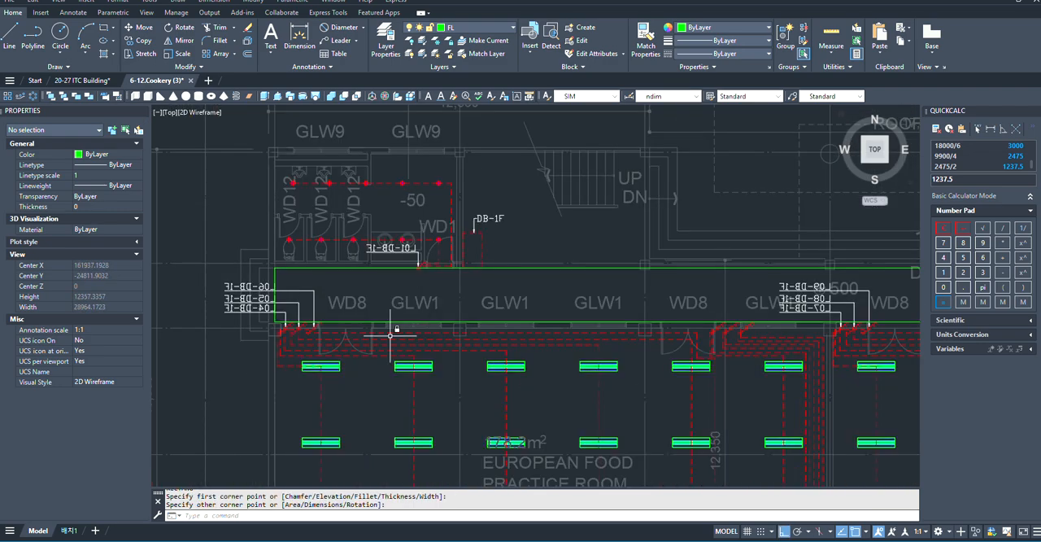
scroll(488, 293, "down", 8)
scroll(455, 236, "up", 5)
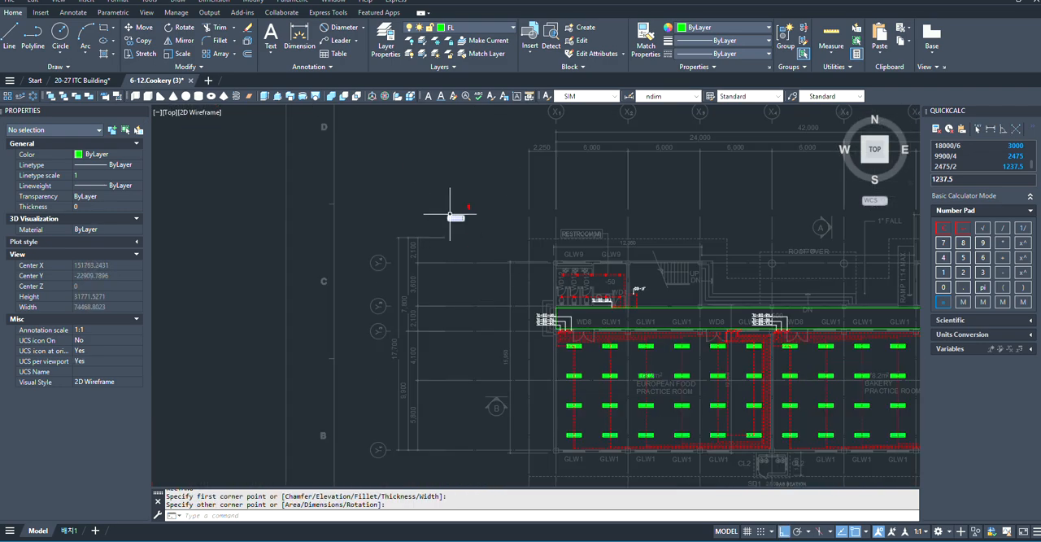
left_click(450, 215)
scroll(450, 218, "up", 5)
left_click(445, 213)
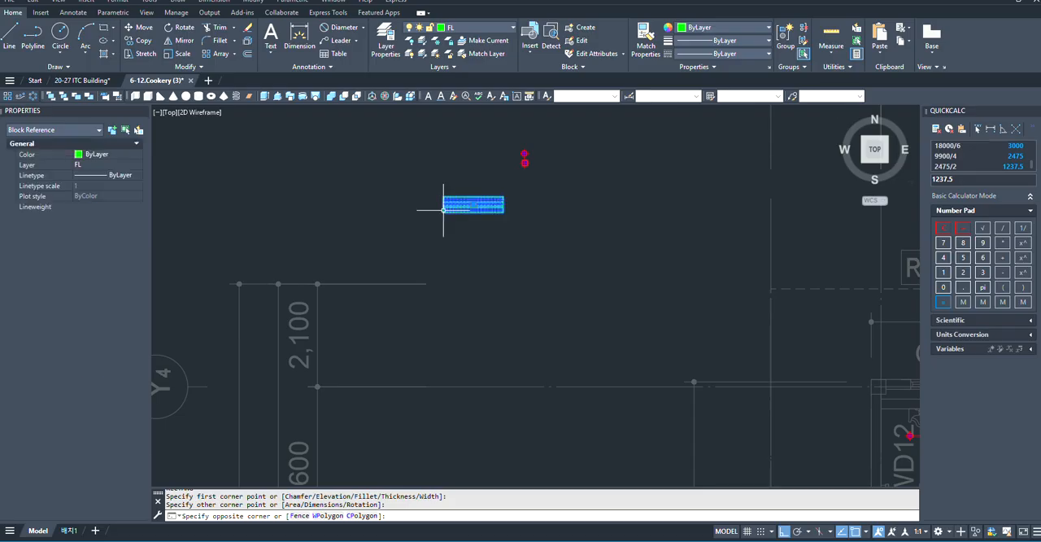
type("co")
key("Return")
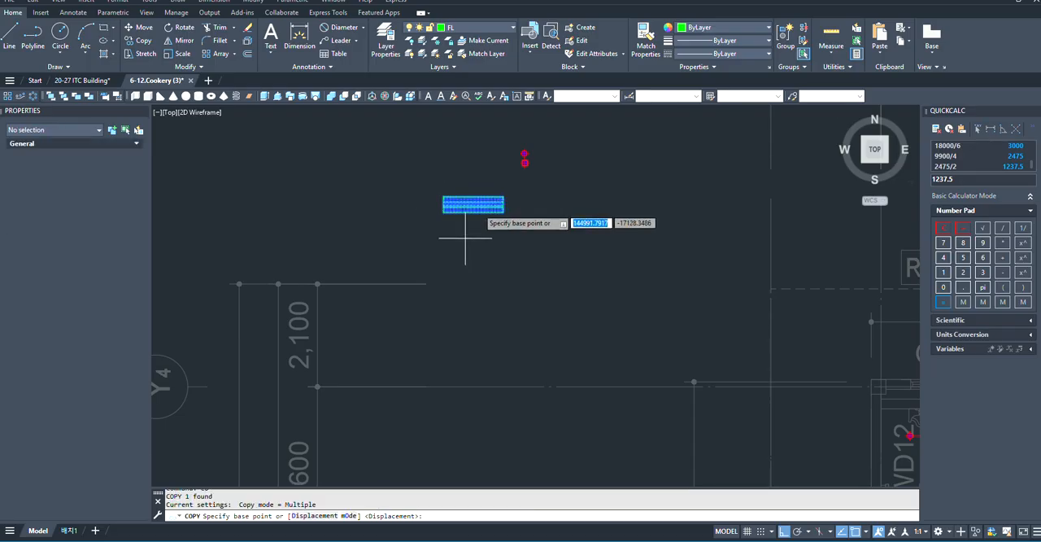
scroll(477, 212, "up", 4)
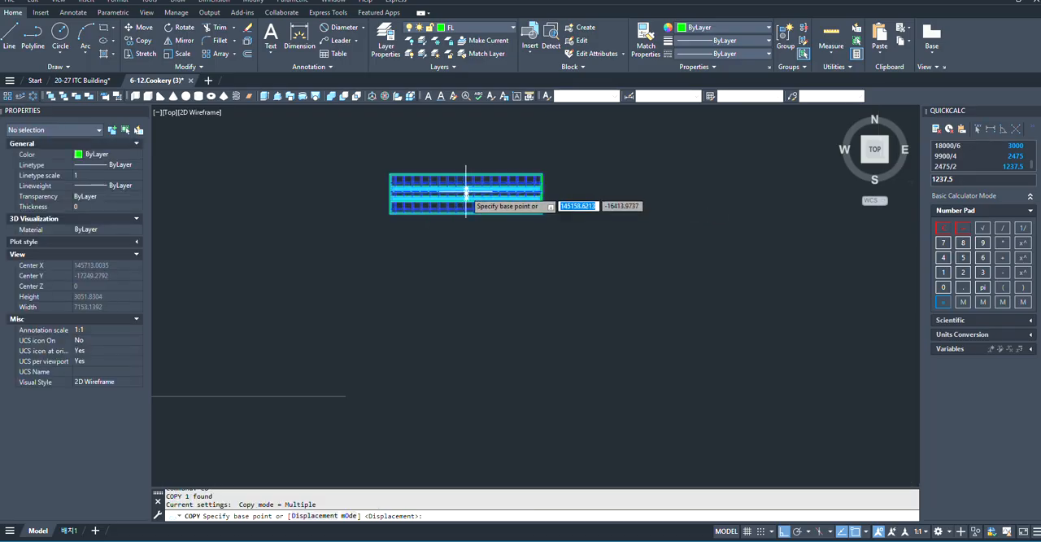
scroll(466, 193, "up", 4)
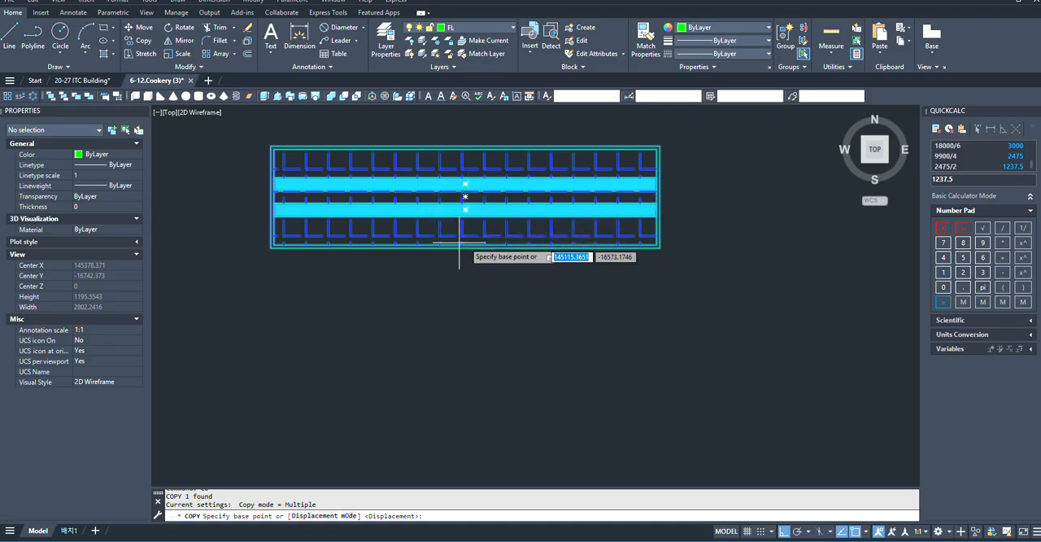
left_click(466, 197)
scroll(423, 196, "down", 6)
scroll(423, 335, "up", 6)
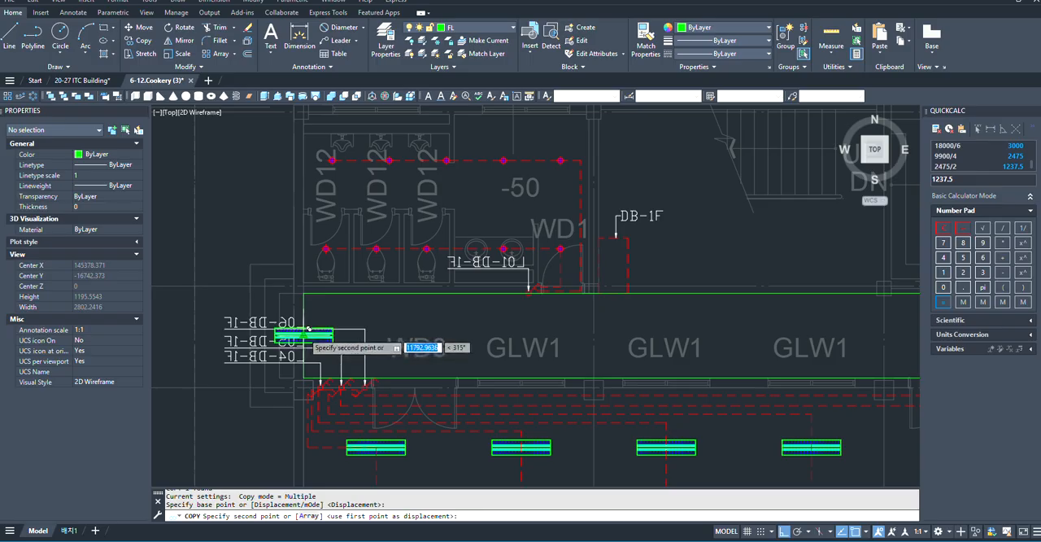
scroll(303, 334, "up", 6)
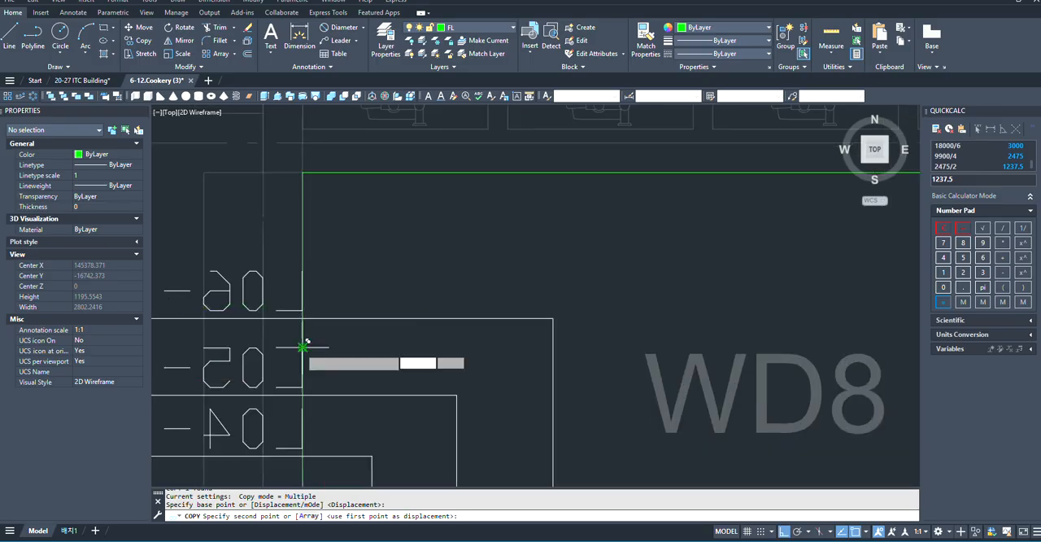
left_click(303, 347)
scroll(303, 347, "down", 5)
scroll(567, 337, "up", 3)
key("Escape")
- Create a rectangular array of the fixture at the corridor's left end, reducing it to 1 row
left_click(460, 334)
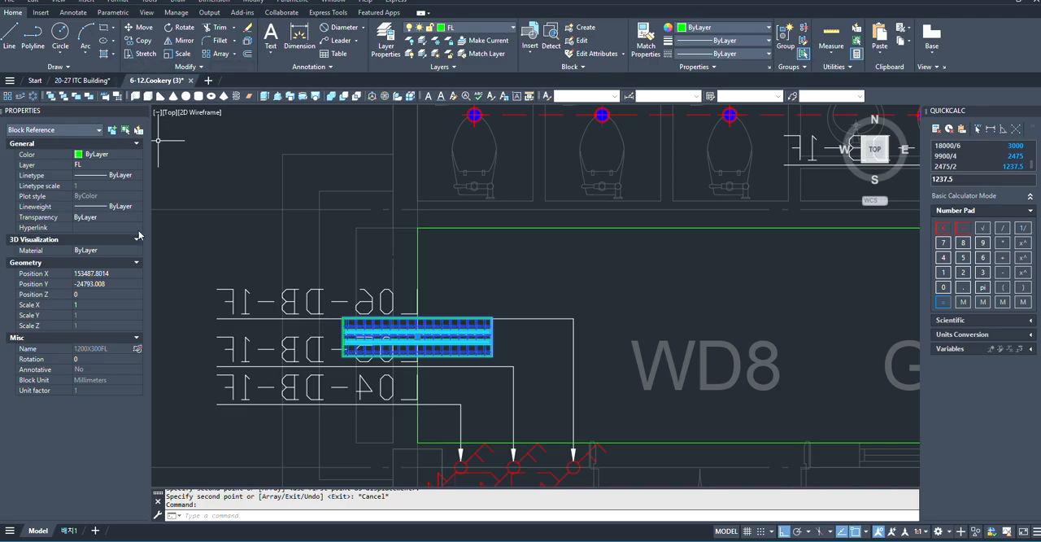
left_click(220, 54)
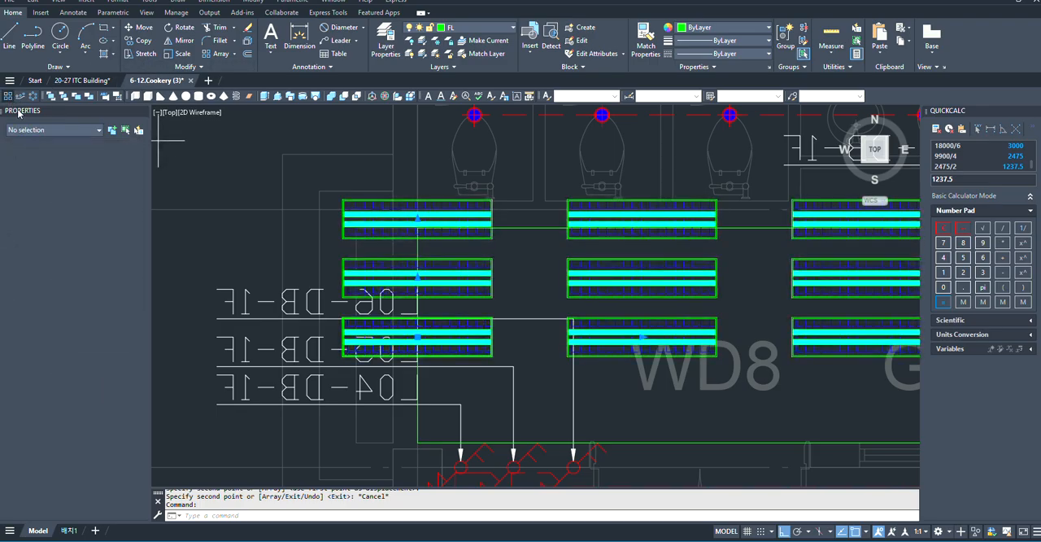
scroll(444, 288, "down", 5)
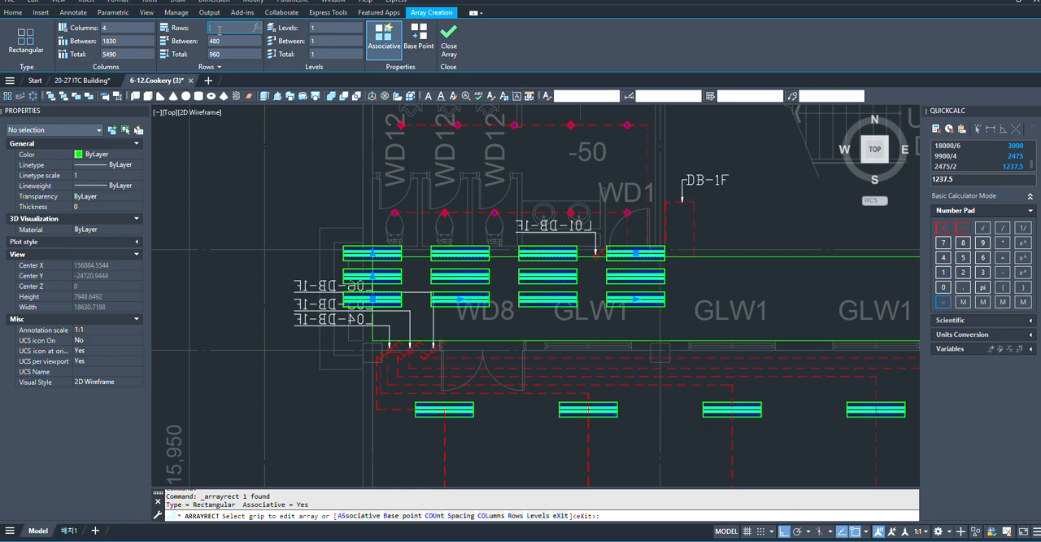
left_click(114, 29)
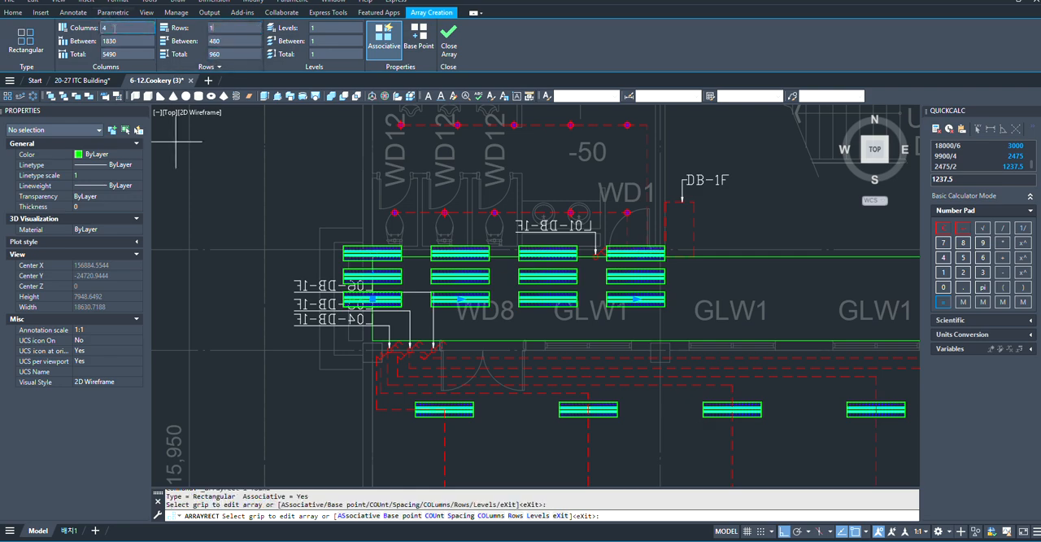
scroll(267, 303, "down", 6)
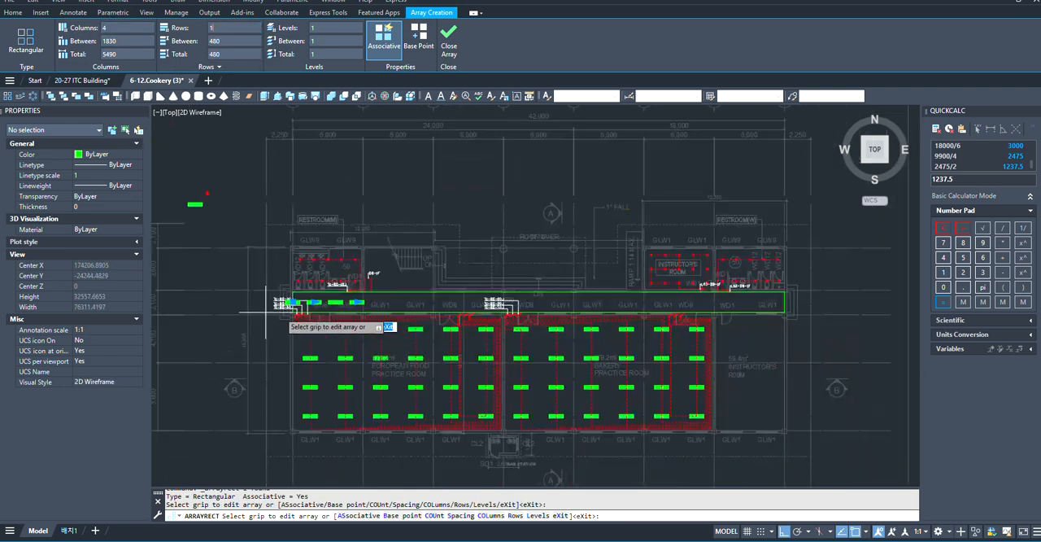
scroll(301, 248, "up", 2)
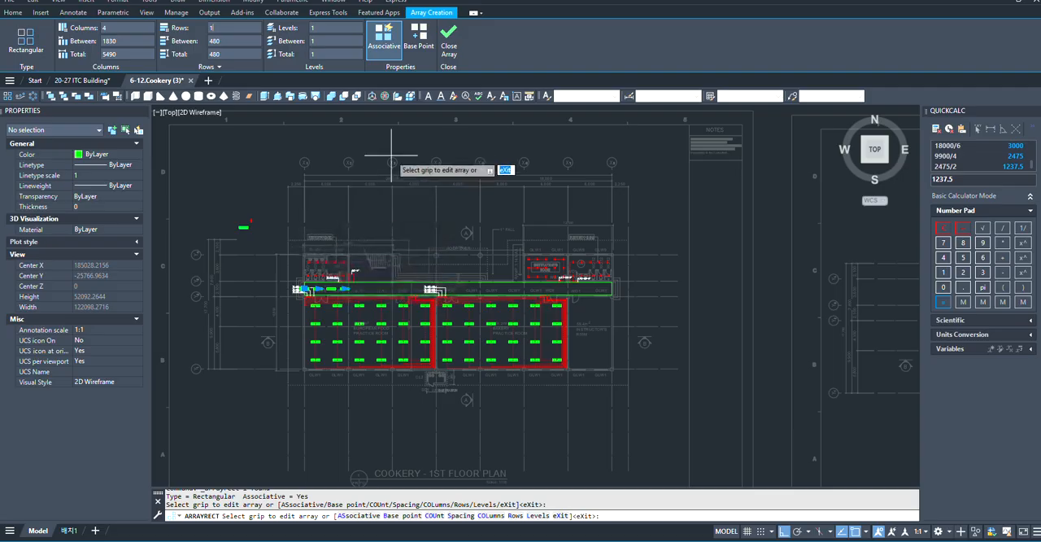
scroll(379, 155, "up", 5)
scroll(598, 213, "down", 2)
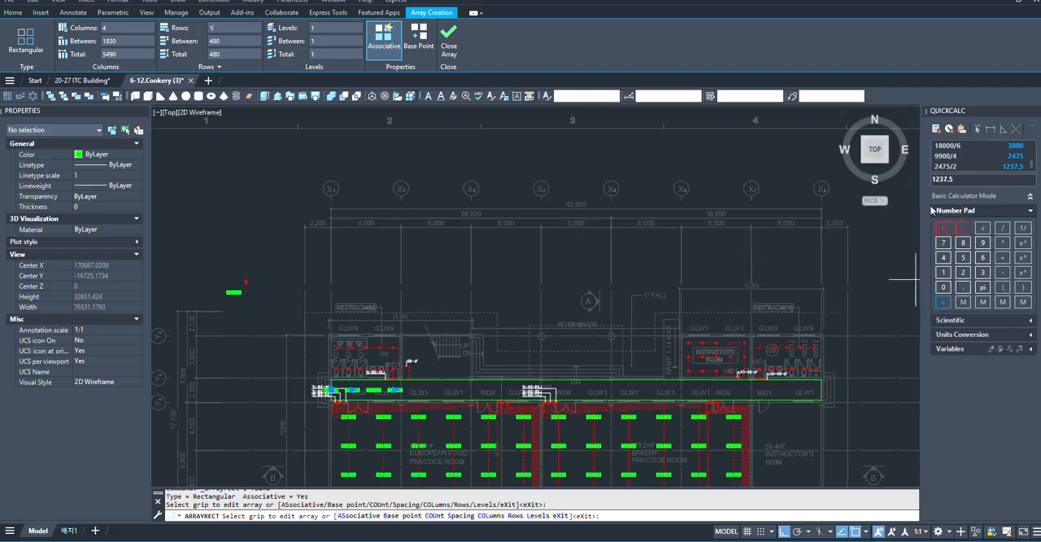
- Clear the calculator entry and examine the grid dimensions along the full length of the corridor
left_click(943, 228)
scroll(396, 376, "up", 5)
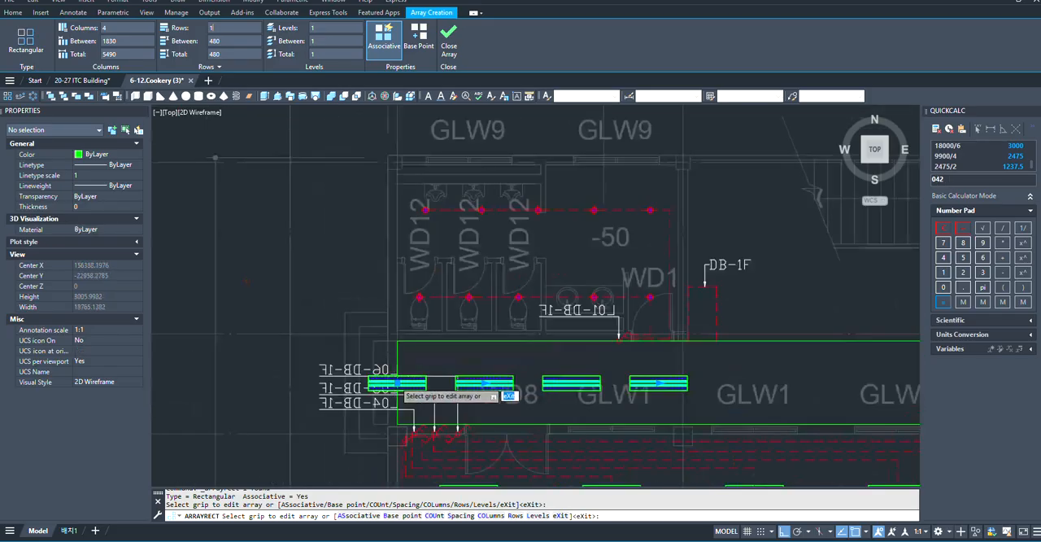
scroll(467, 333, "down", 3)
scroll(407, 364, "up", 2)
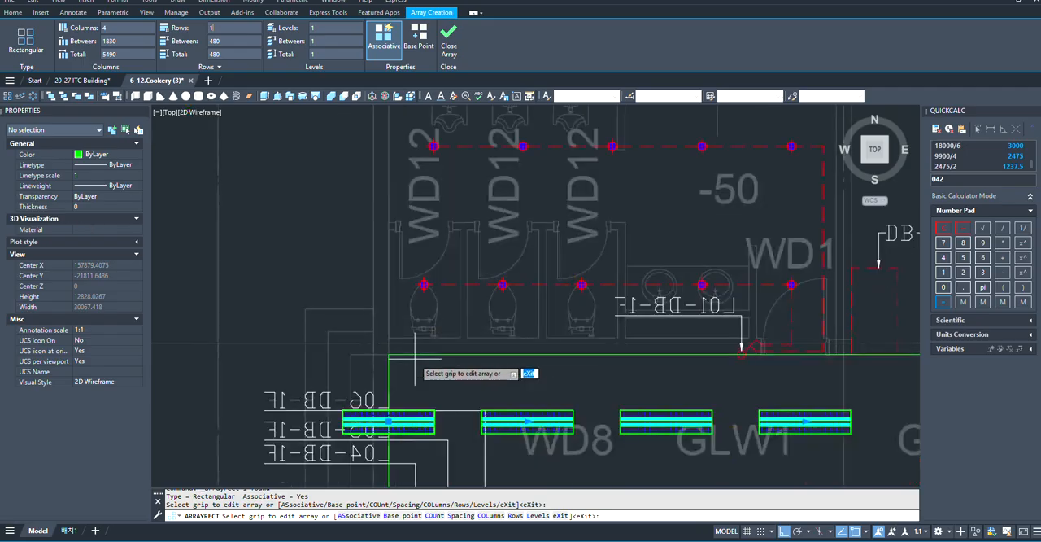
scroll(407, 416, "down", 5)
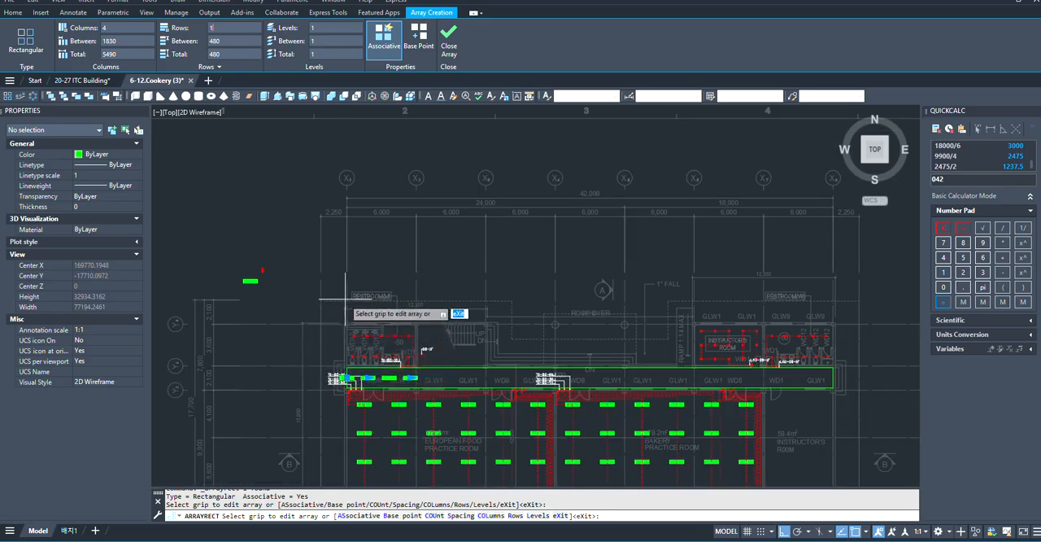
scroll(260, 305, "down", 5)
scroll(328, 291, "up", 3)
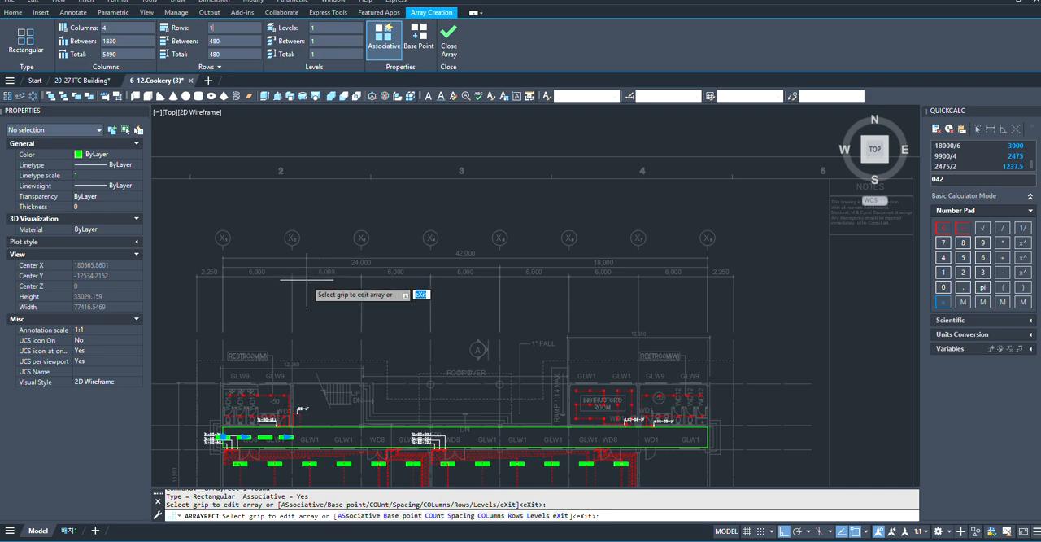
scroll(724, 443, "up", 2)
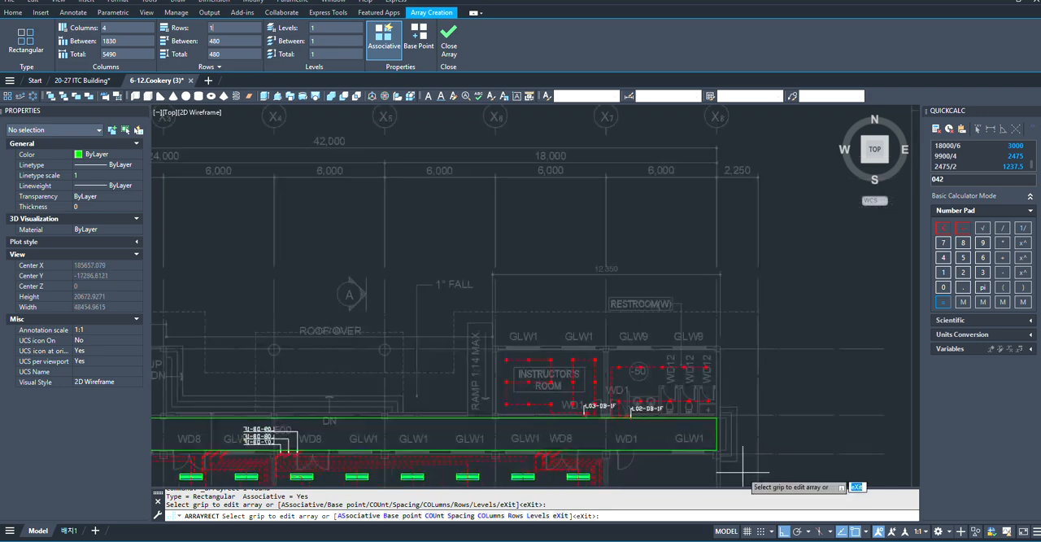
scroll(720, 440, "up", 2)
scroll(717, 439, "down", 7)
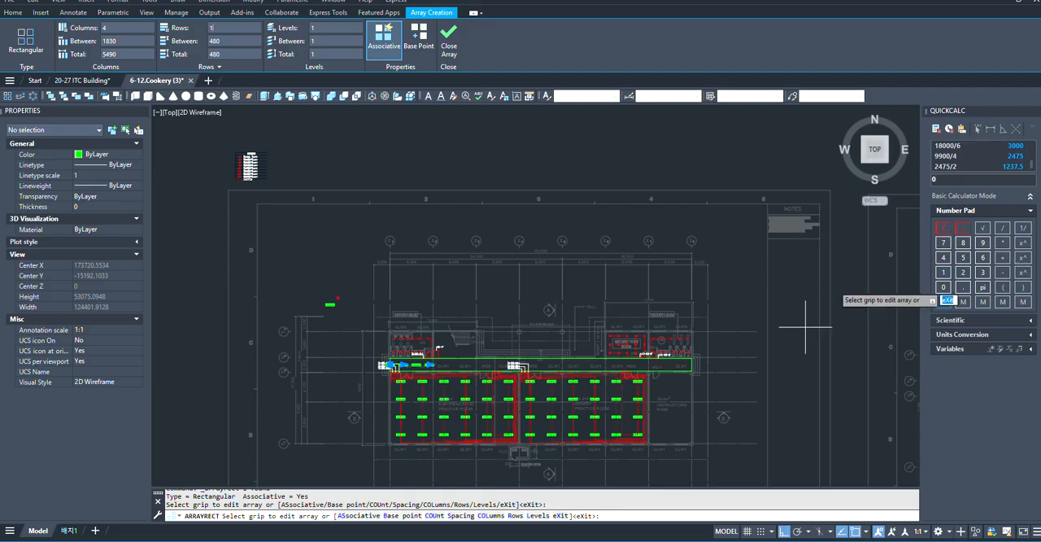
- Exit the array command and calculate 42000/15 in the calculator
type("42")
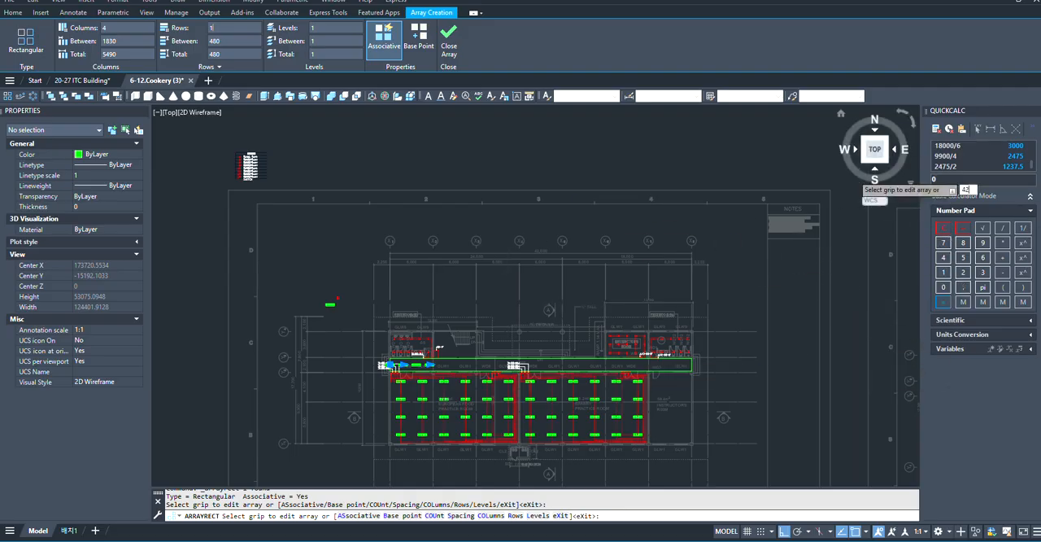
key("Escape")
key("Escape")
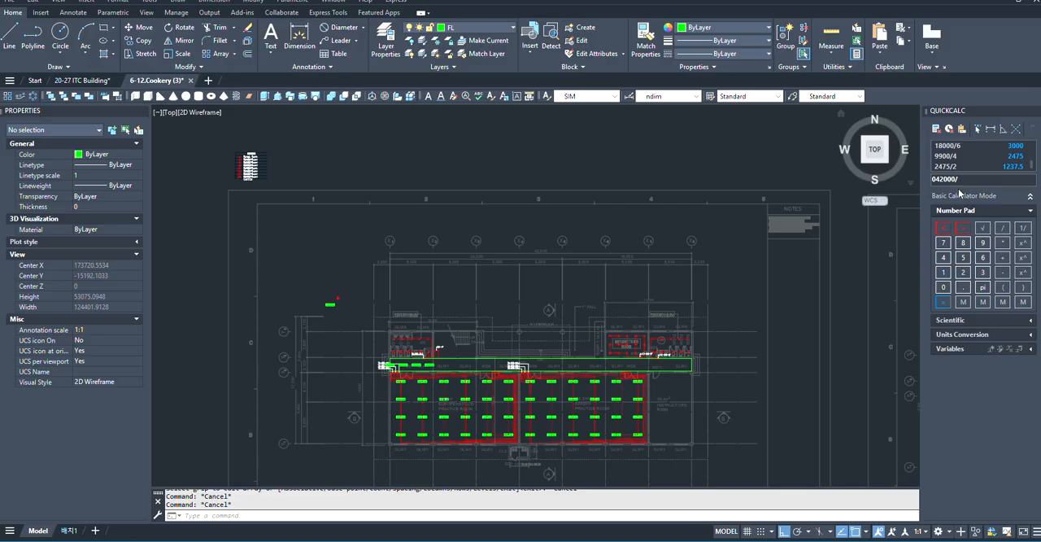
key("Return")
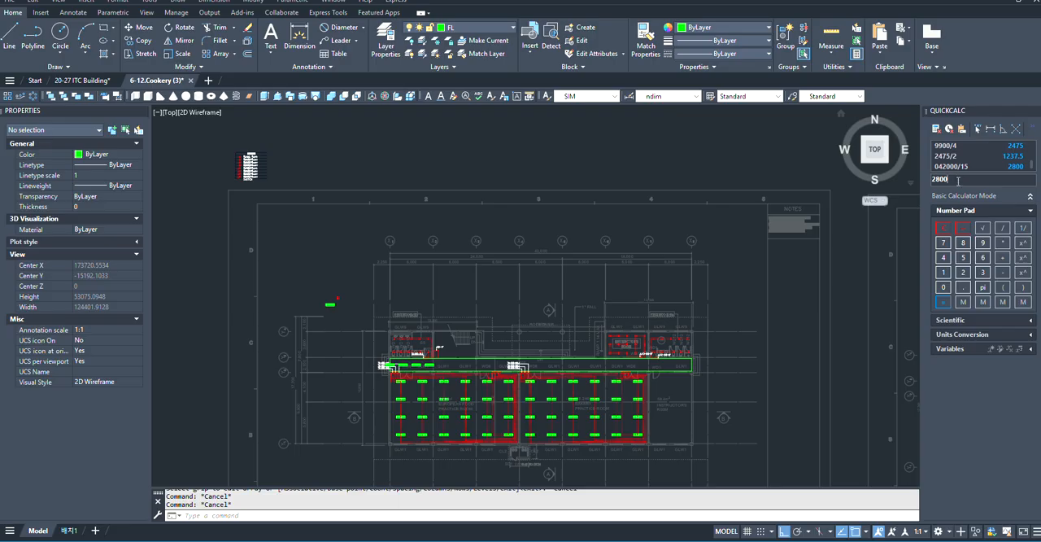
- Set the column spacing of the corridor's 1200X300FL fixture array to 2800
scroll(846, 213, "down", 5)
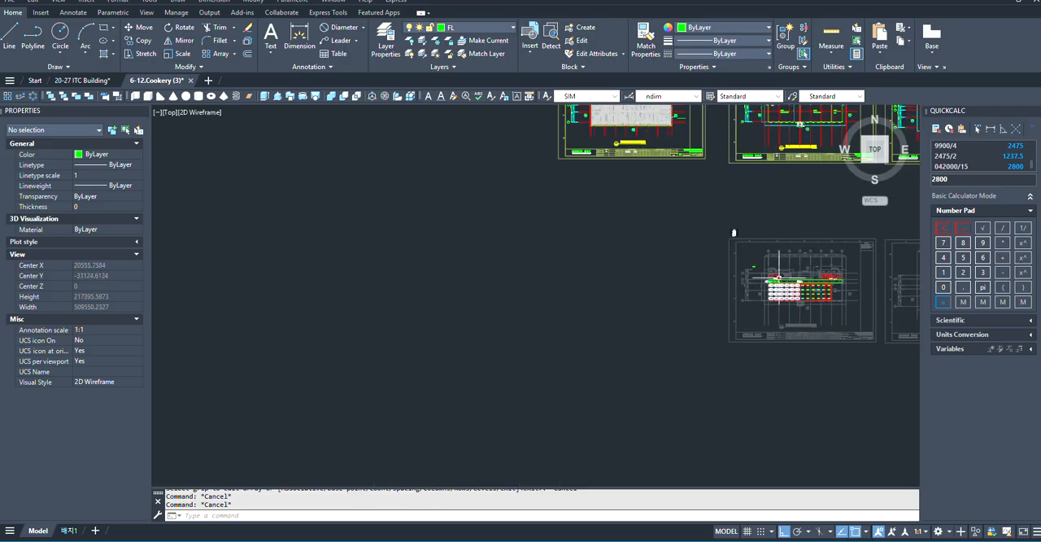
scroll(779, 277, "up", 10)
scroll(543, 440, "up", 4)
scroll(443, 287, "down", 4)
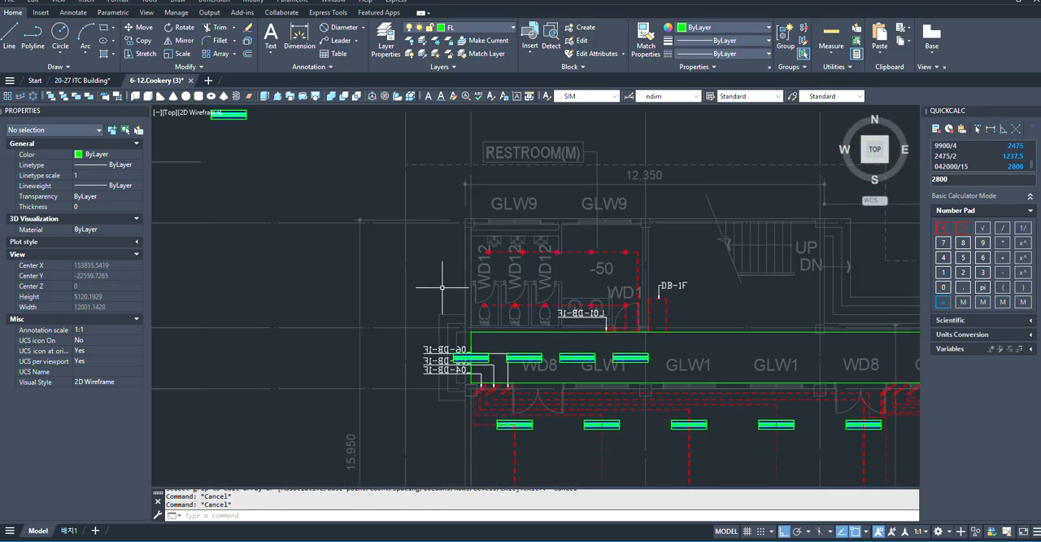
left_click(537, 357)
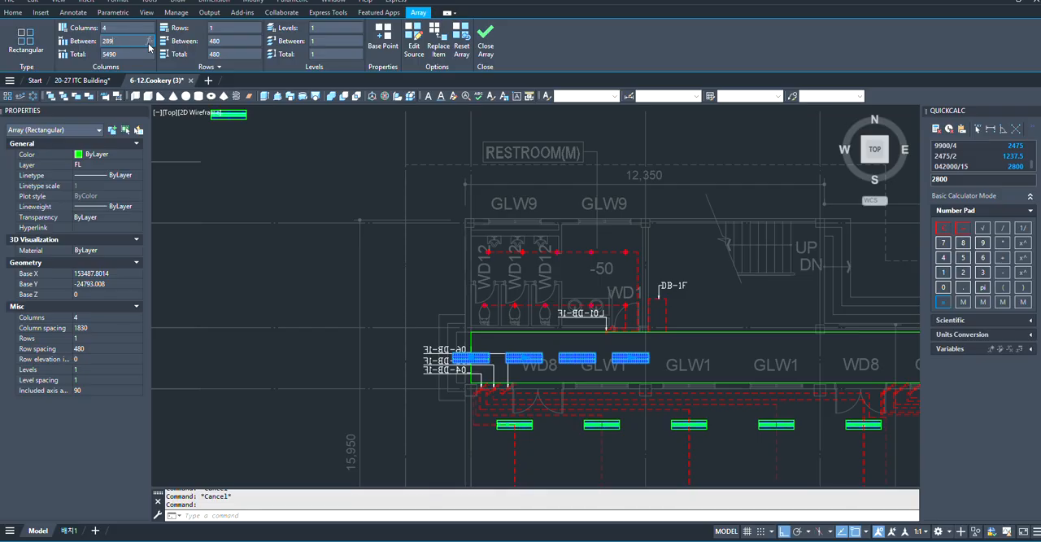
type("00")
key("Return")
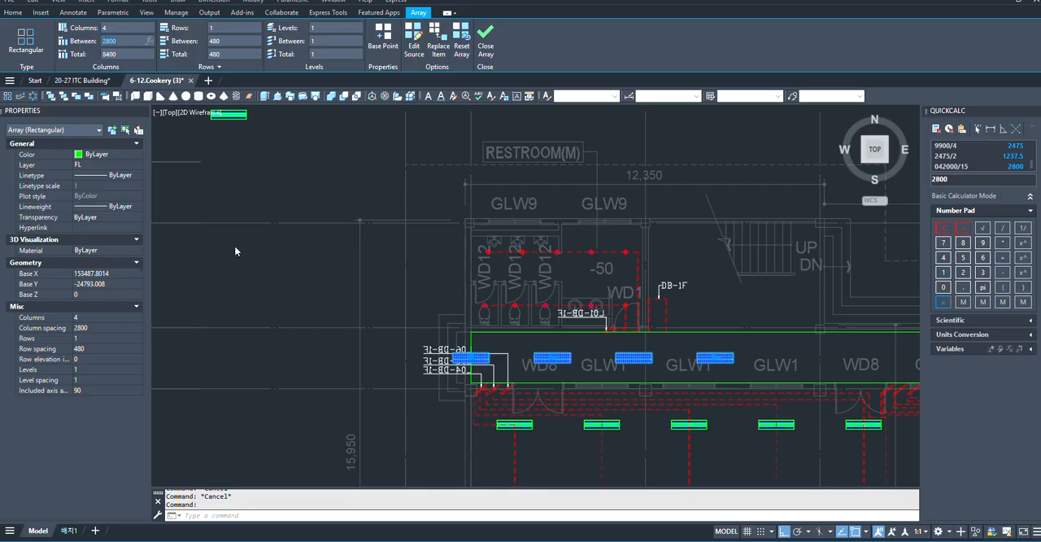
- Increase the corridor fixture array to 15 columns so it runs along the whole corridor
scroll(251, 268, "down", 3)
scroll(316, 260, "up", 3)
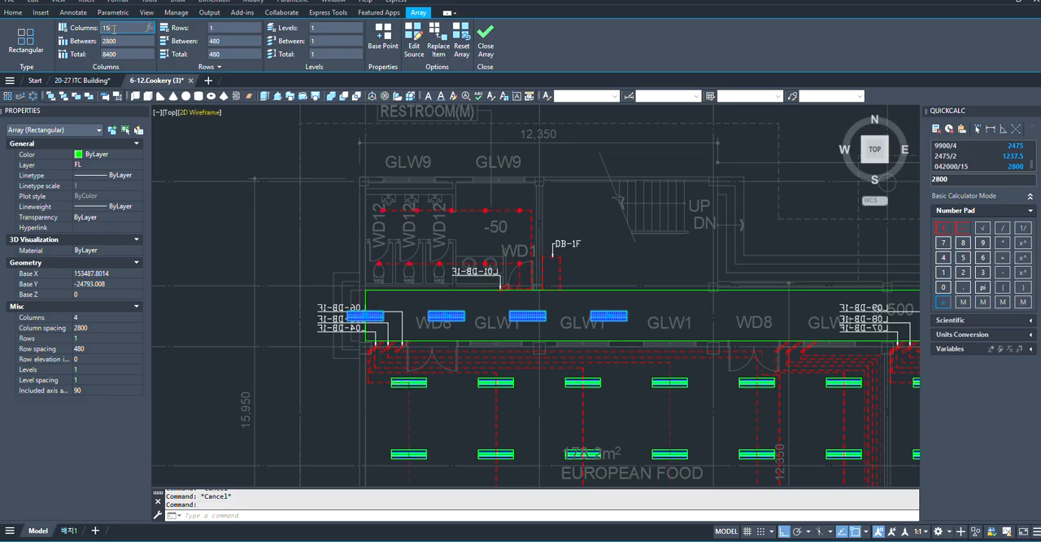
key("Return")
scroll(285, 232, "down", 4)
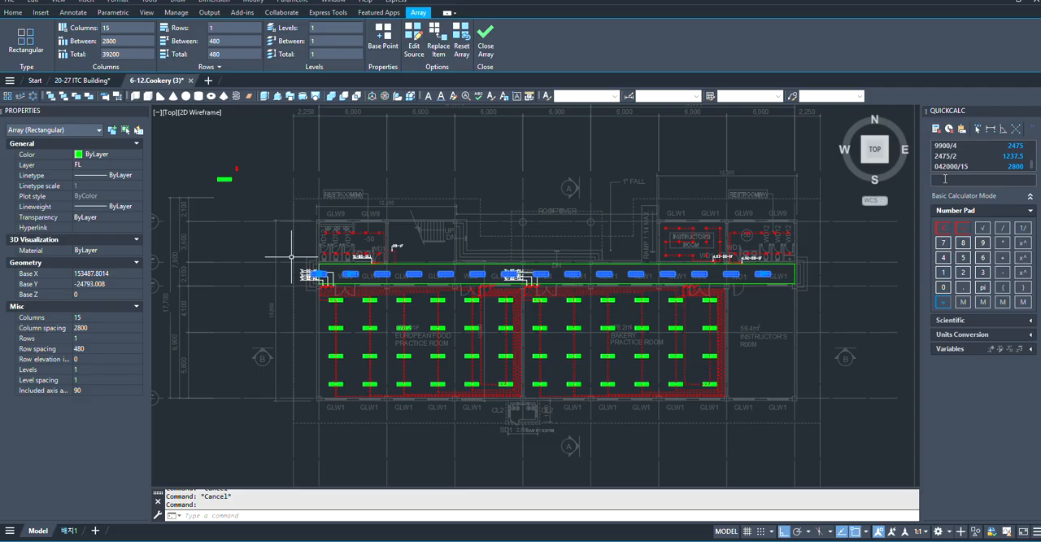
- Reuse the earlier spacing result in the calculator to work out 2800/2
left_click(1011, 166)
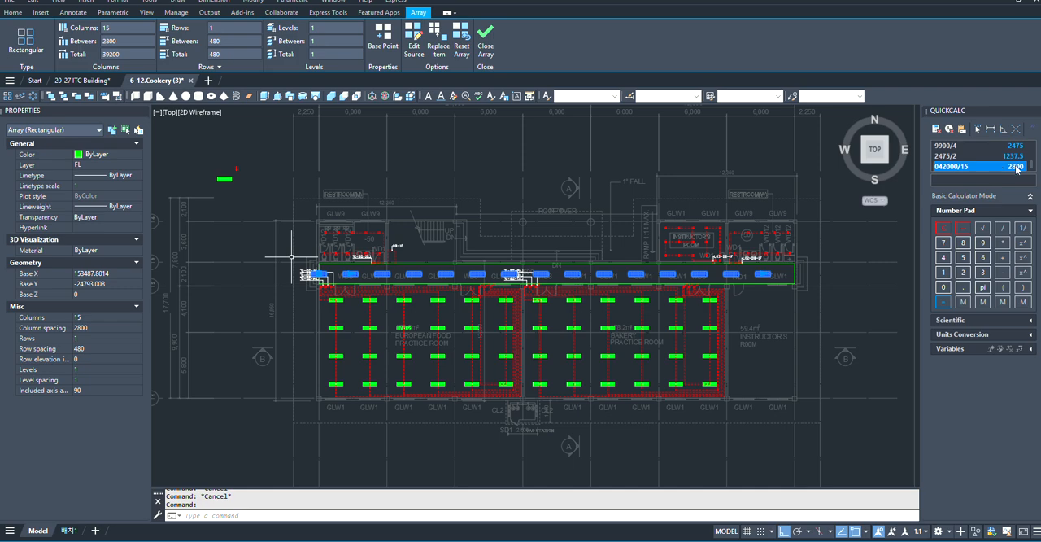
double_click(1016, 166)
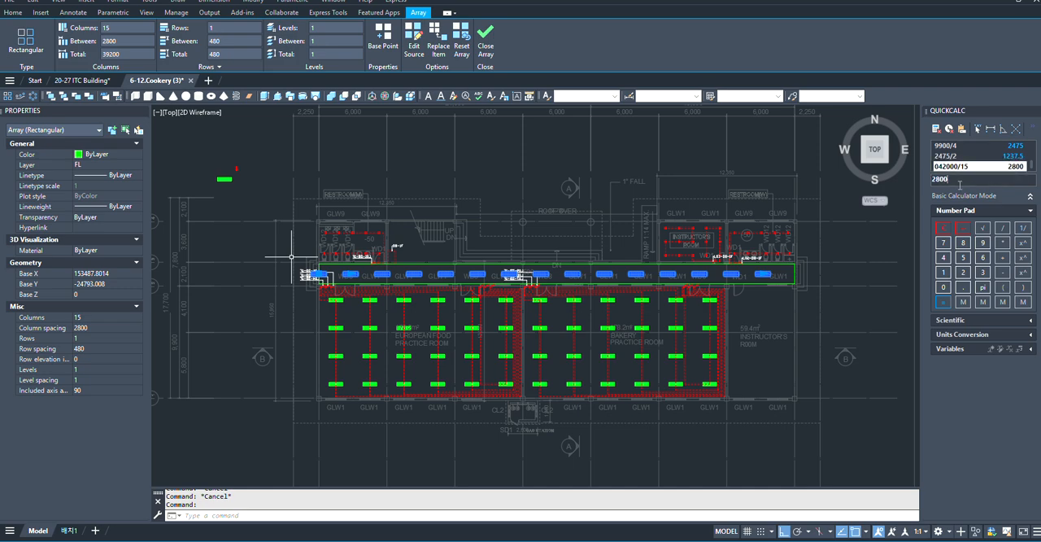
key("Return")
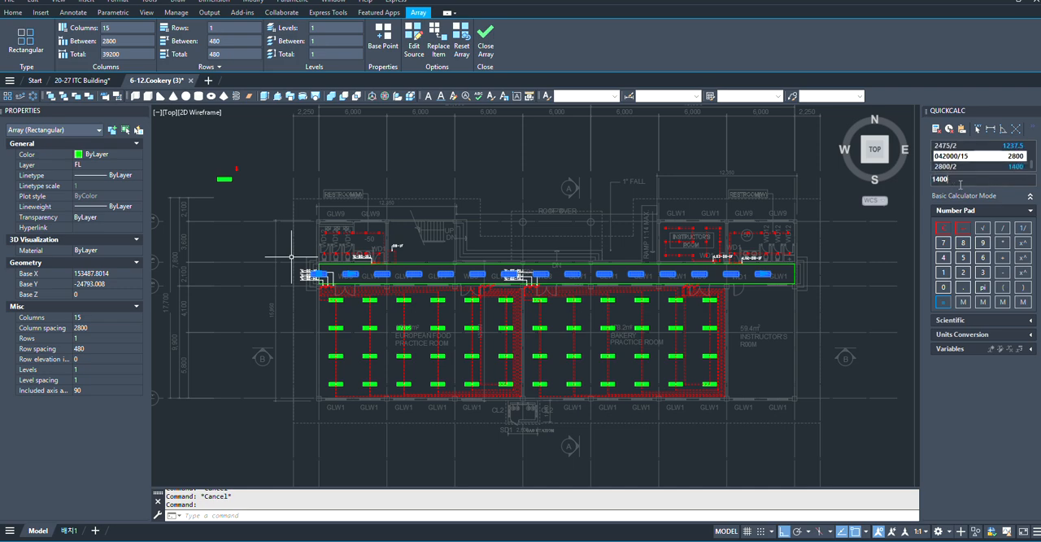
- Move the corridor fixture array 1400 horizontally to the right, using a base point on the corridor rectangle's left edge
scroll(472, 264, "up", 3)
scroll(476, 259, "up", 4)
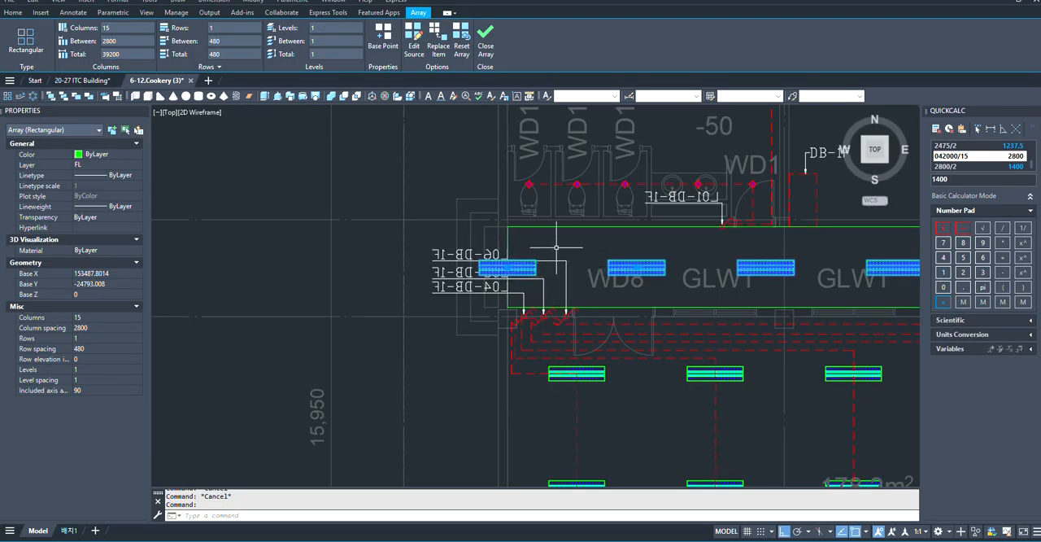
scroll(556, 246, "up", 2)
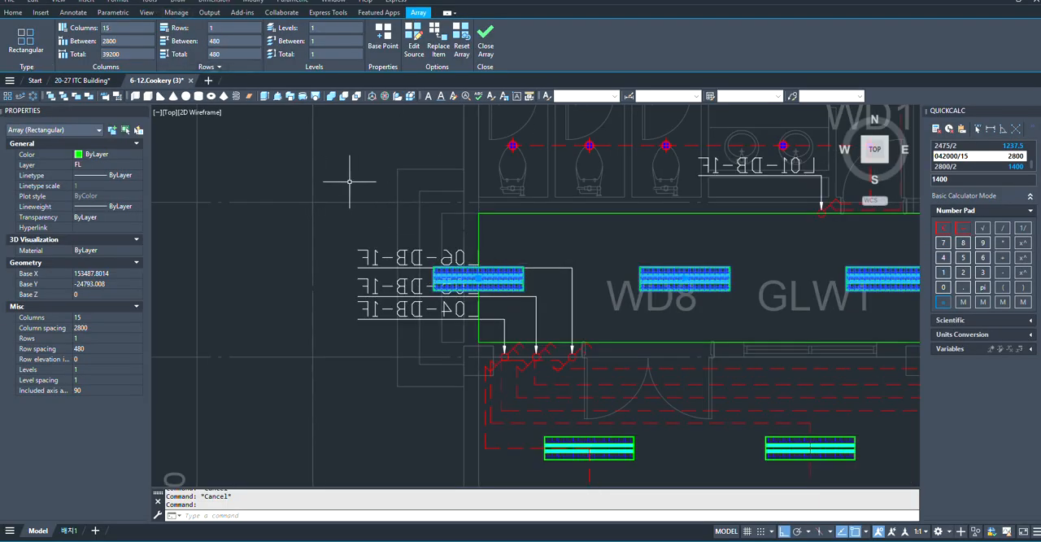
key("Escape")
scroll(541, 281, "up", 2)
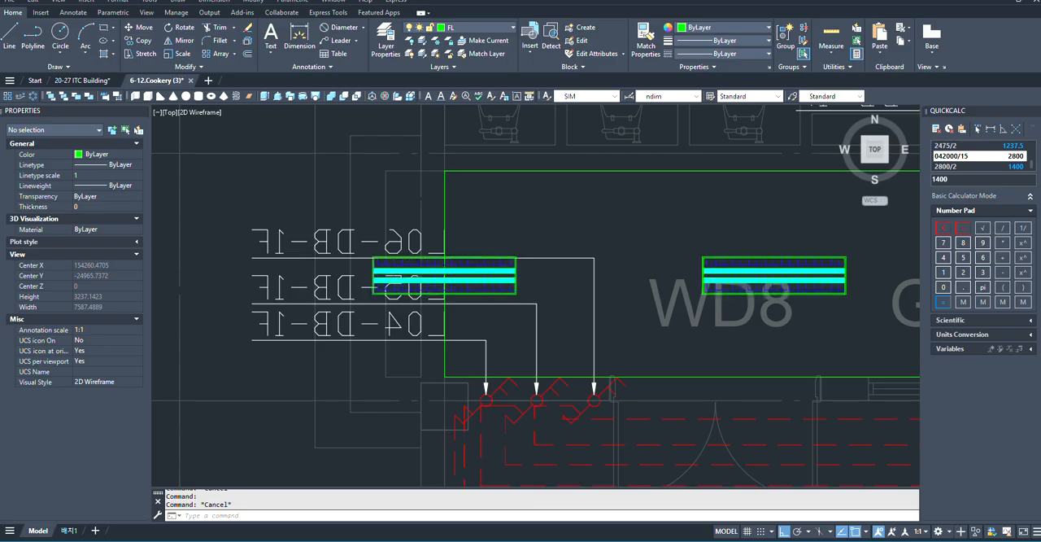
left_click(504, 276)
key("Return")
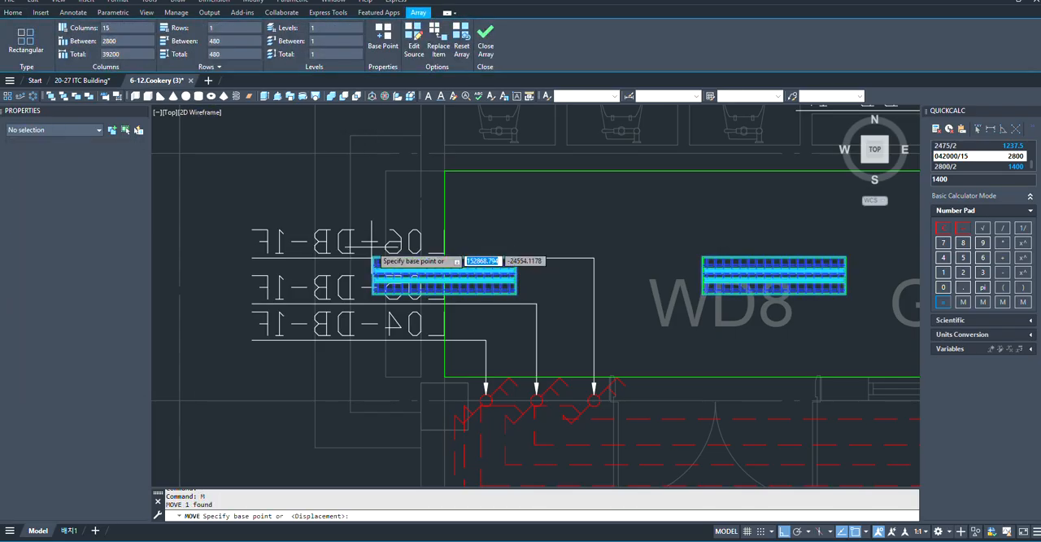
scroll(390, 259, "up", 6)
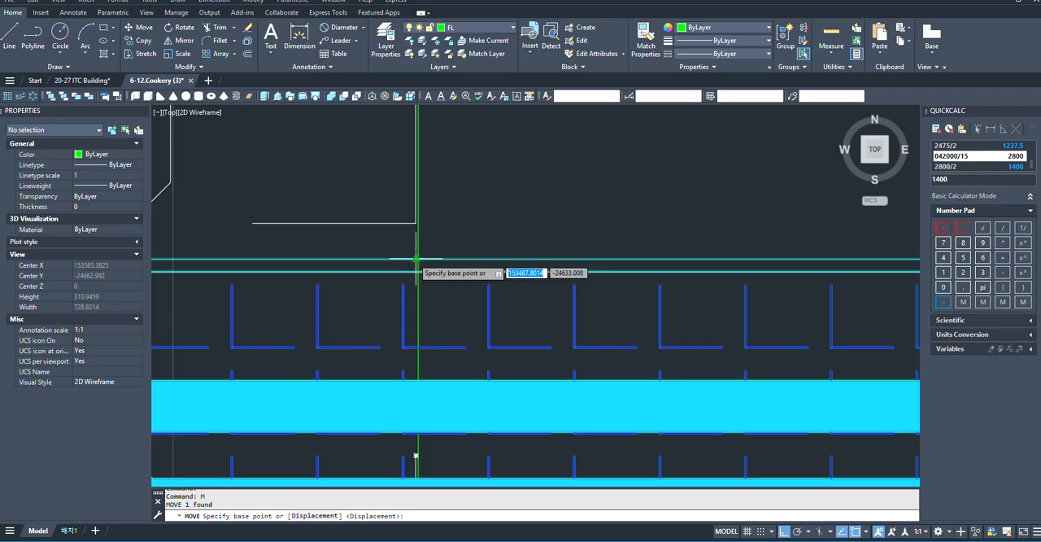
left_click(416, 257)
scroll(417, 257, "down", 5)
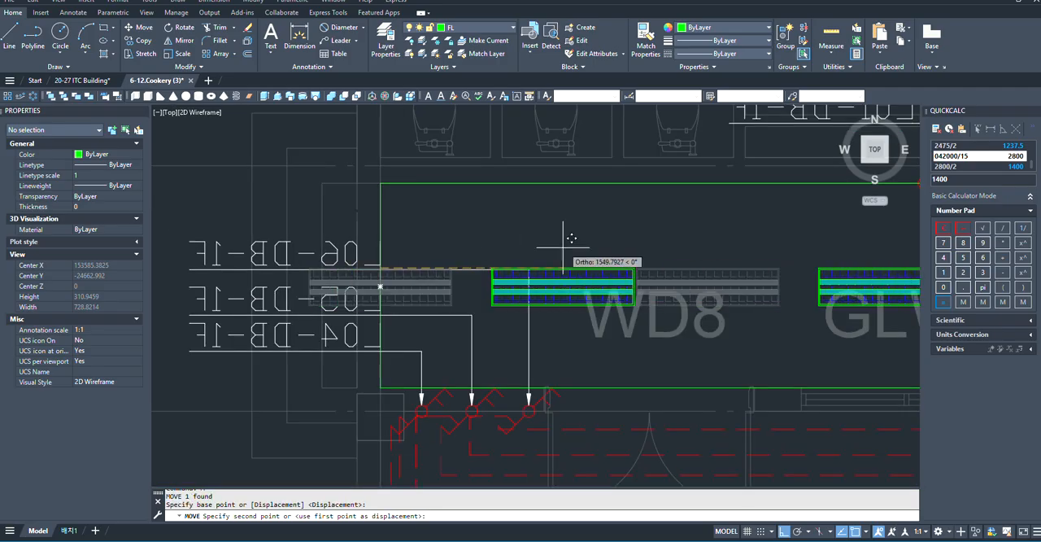
type("1400")
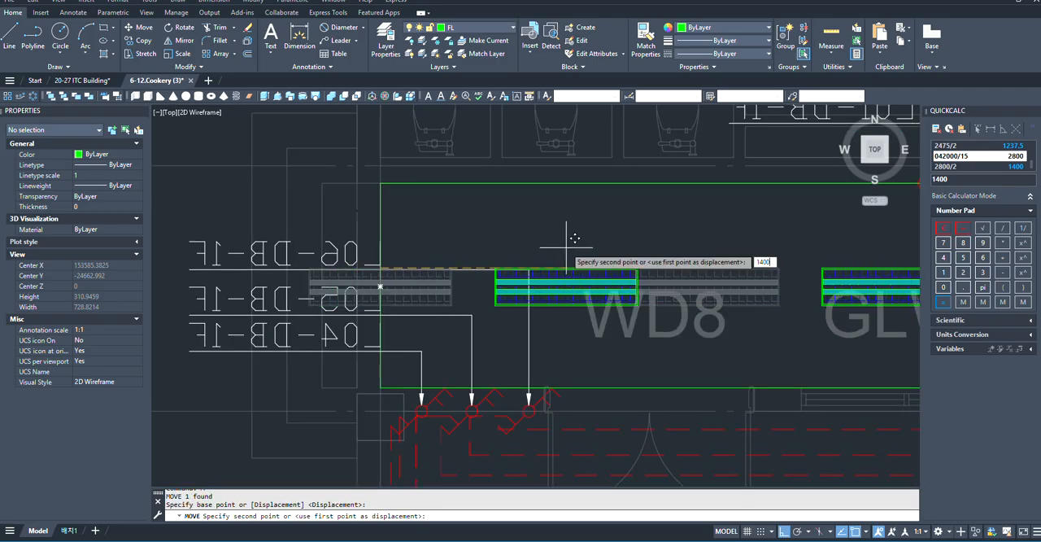
key("Return")
- Examine the fixture placement along the full length of the corridor, including both ends
scroll(565, 239, "down", 5)
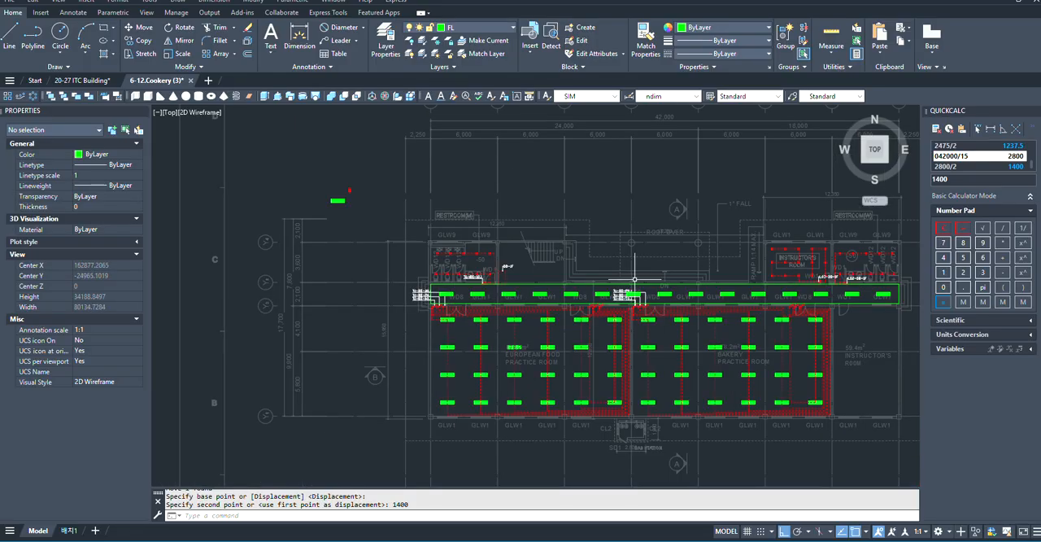
scroll(713, 262, "up", 3)
scroll(539, 295, "down", 5)
scroll(544, 280, "up", 6)
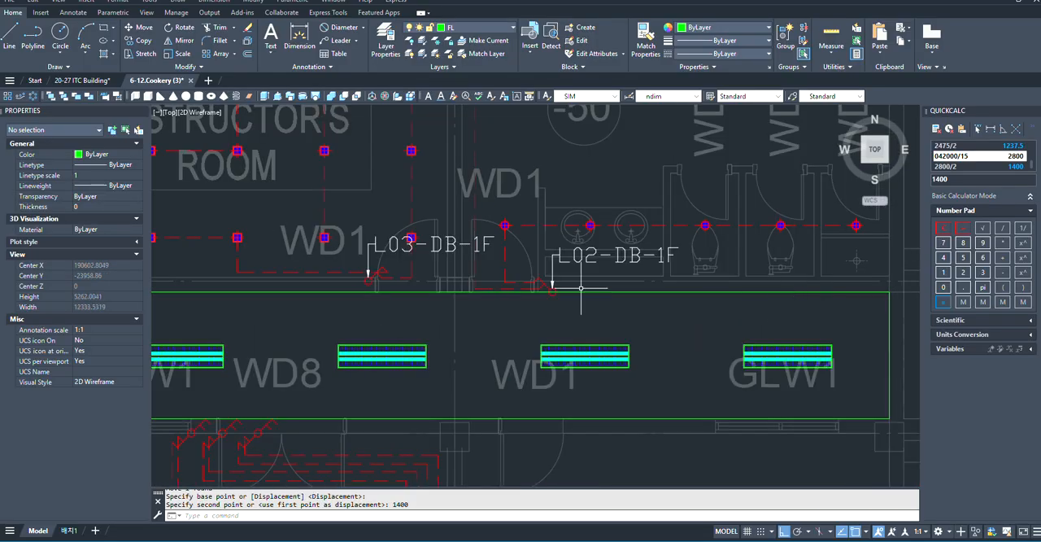
scroll(691, 330, "down", 2)
scroll(691, 330, "down", 2)
scroll(341, 318, "up", 5)
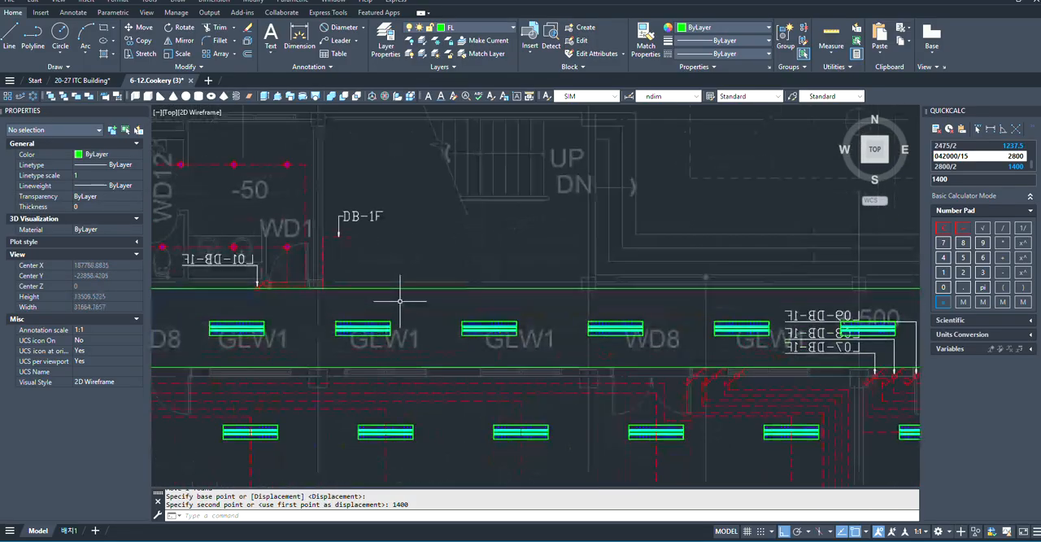
scroll(341, 327, "down", 3)
scroll(455, 317, "up", 5)
scroll(569, 283, "down", 3)
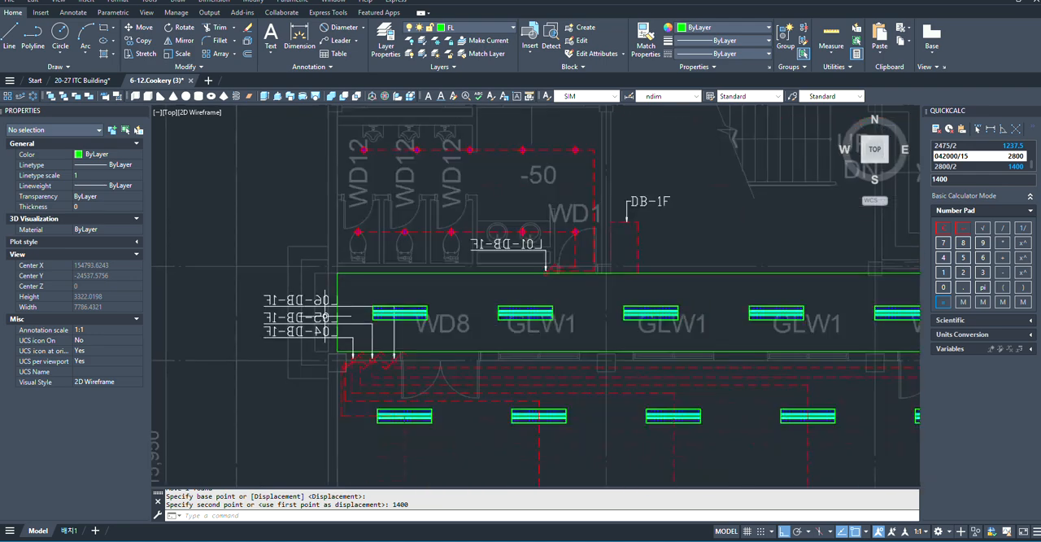
scroll(429, 317, "up", 6)
scroll(375, 293, "down", 6)
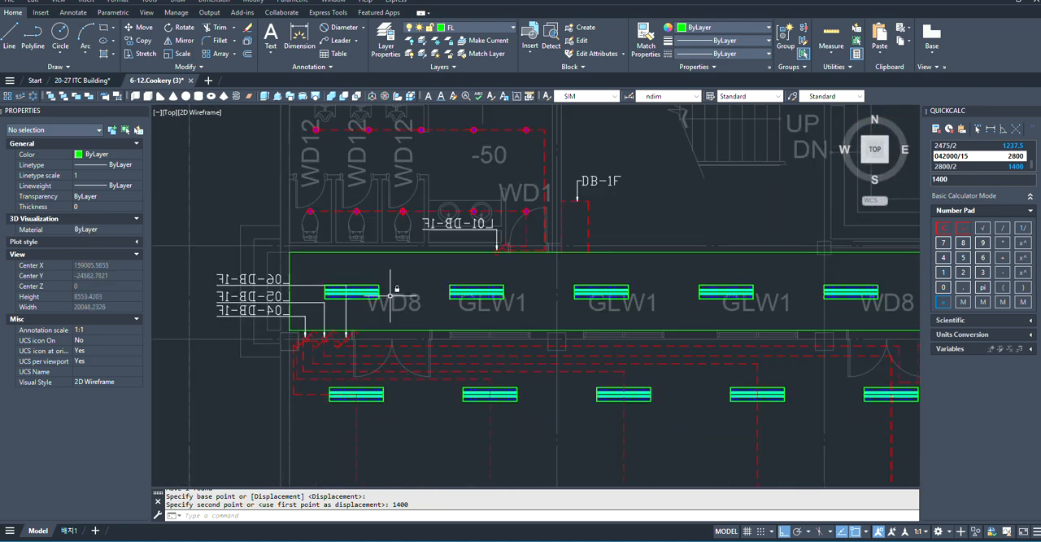
key("Return")
scroll(382, 301, "up", 4)
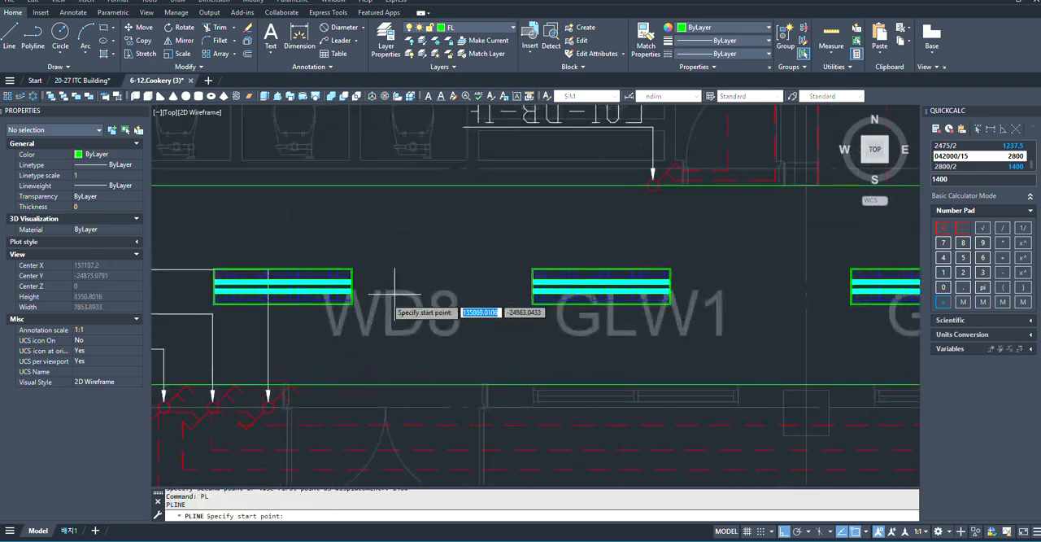
scroll(391, 297, "down", 2)
scroll(358, 268, "down", 2)
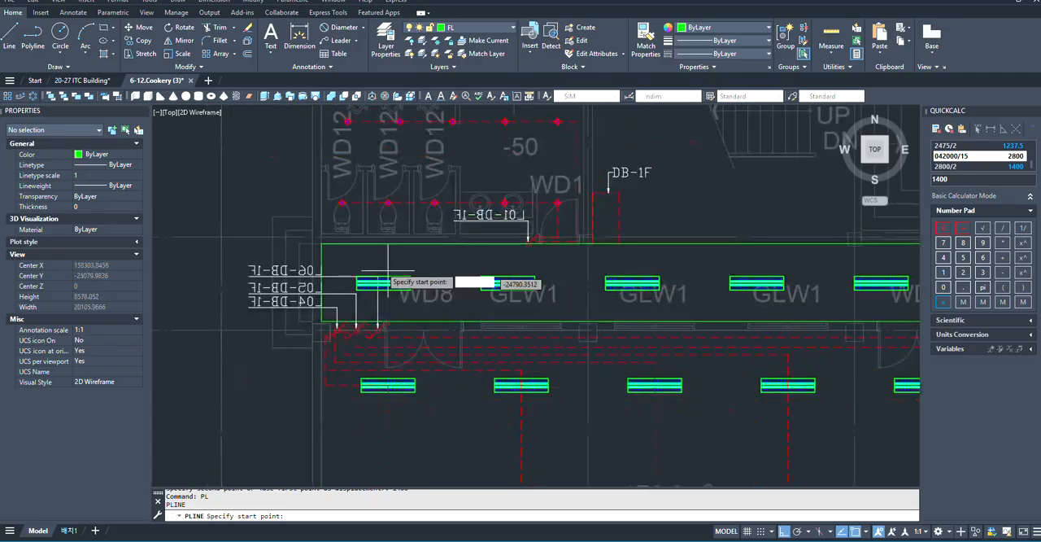
scroll(520, 277, "up", 4)
scroll(481, 261, "down", 2)
scroll(481, 262, "up", 2)
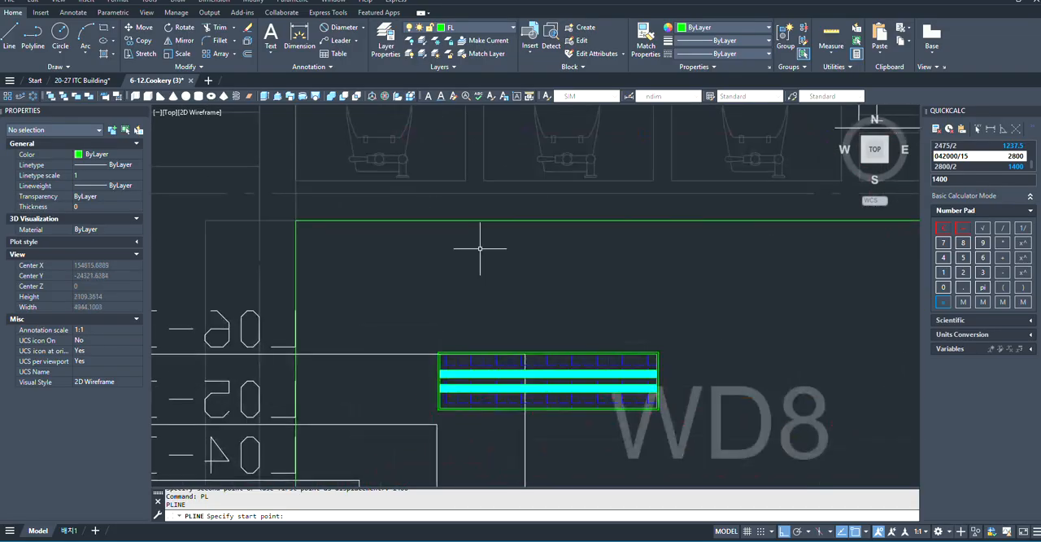
scroll(477, 244, "down", 4)
key("Escape")
- Inspect the existing switches near the corridor's left end and find the switch symbols in the legend
scroll(461, 332, "up", 4)
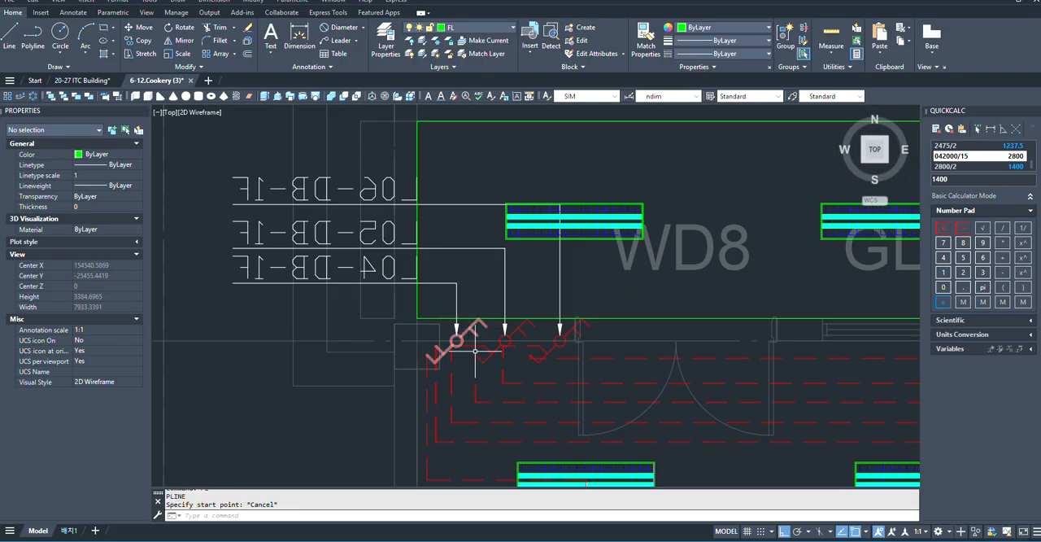
scroll(487, 362, "down", 2)
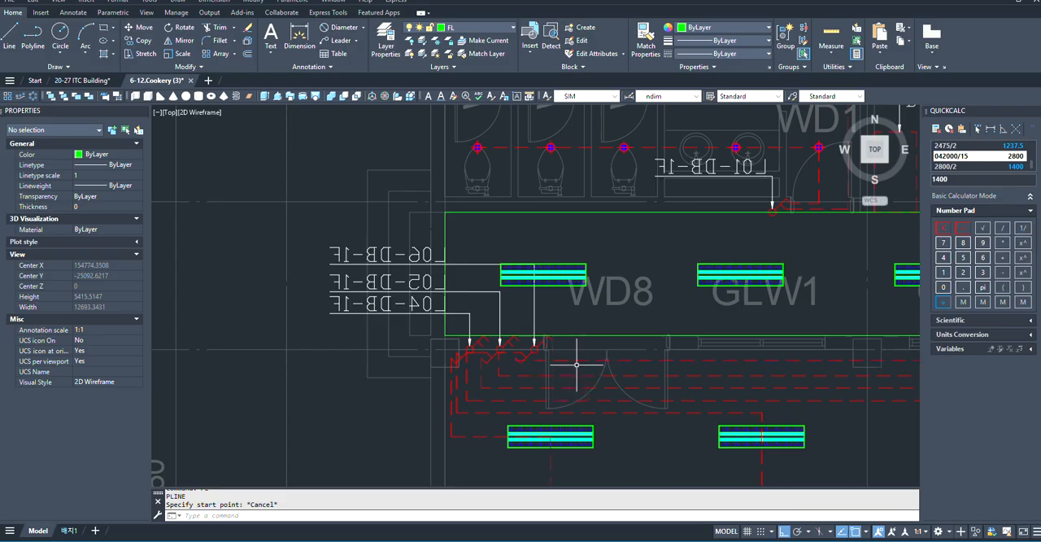
scroll(505, 341, "up", 4)
scroll(520, 380, "down", 4)
scroll(476, 232, "up", 4)
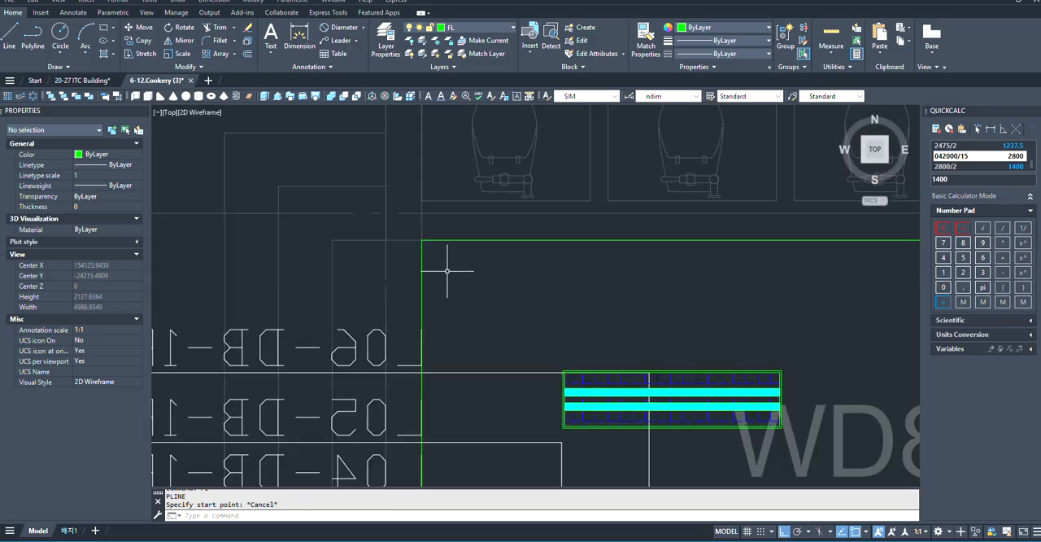
scroll(574, 265, "down", 4)
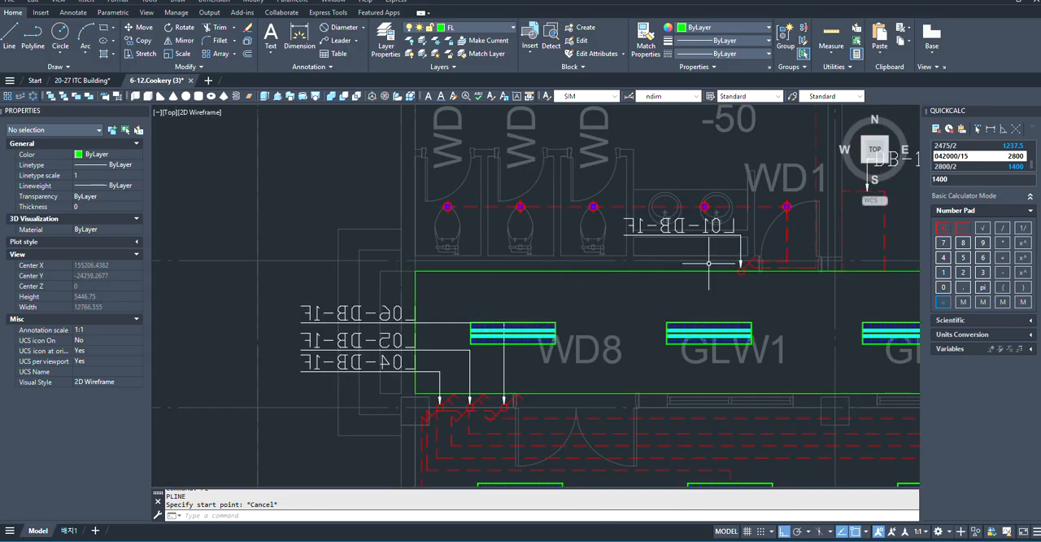
scroll(716, 293, "down", 6)
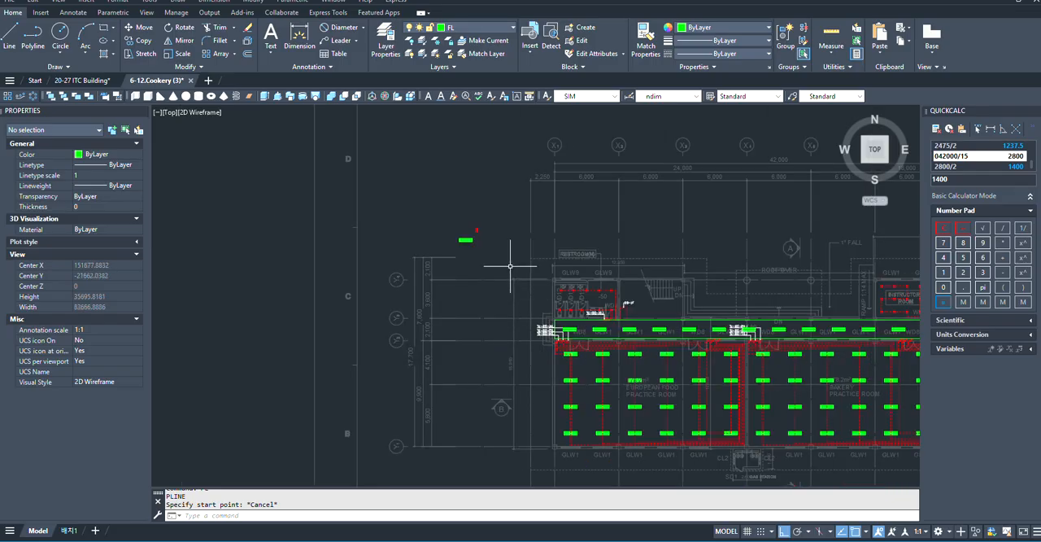
scroll(509, 265, "down", 4)
scroll(569, 301, "up", 8)
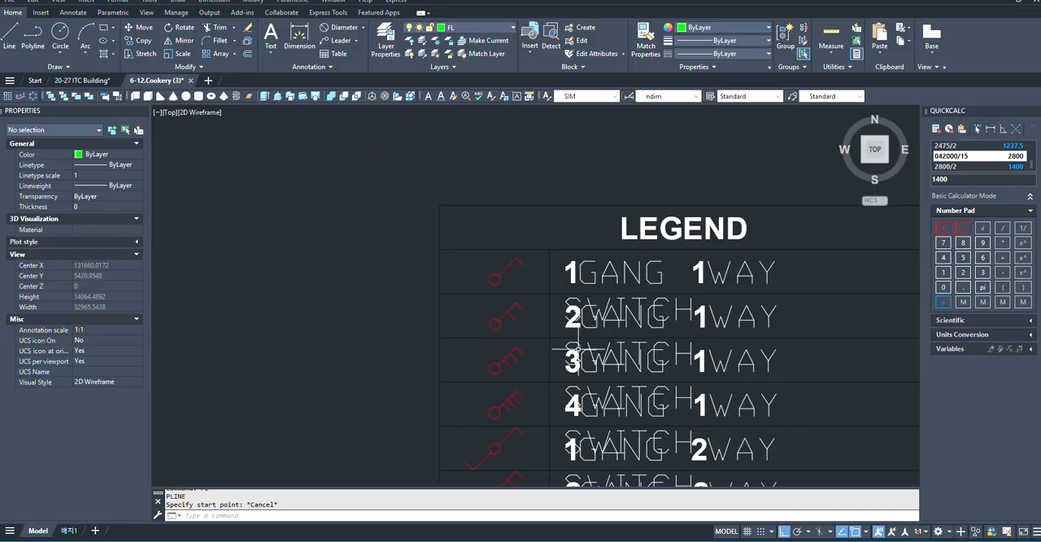
scroll(499, 372, "down", 2)
scroll(515, 372, "up", 10)
left_click(485, 373)
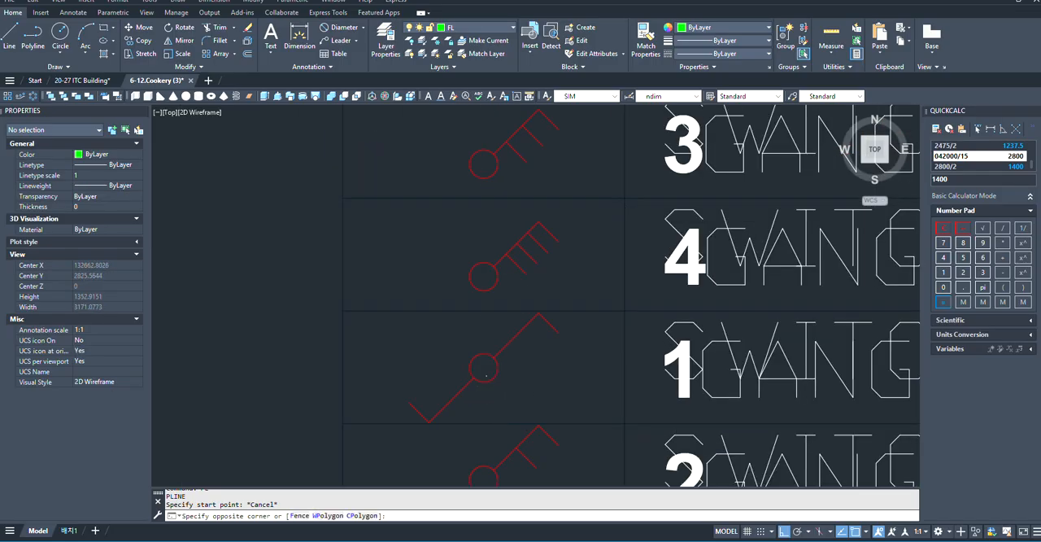
left_click(480, 368)
type("co")
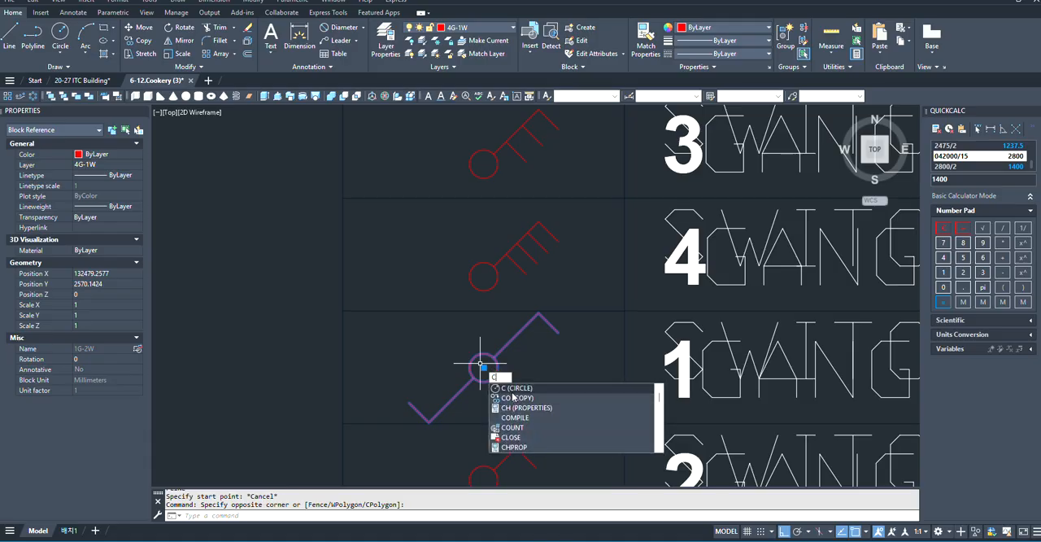
key("Return")
key("Escape")
- Copy the 2-gang 2-way switch from the legend onto the corridor rectangle's upper edge near its left corner, based at the circle's center
scroll(508, 380, "down", 2)
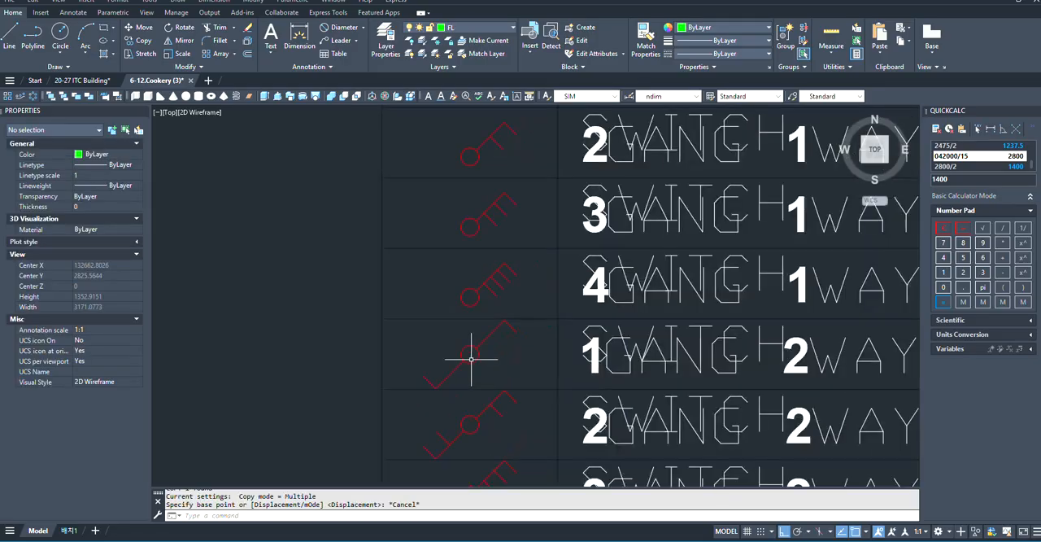
scroll(472, 355, "up", 5)
scroll(441, 337, "down", 3)
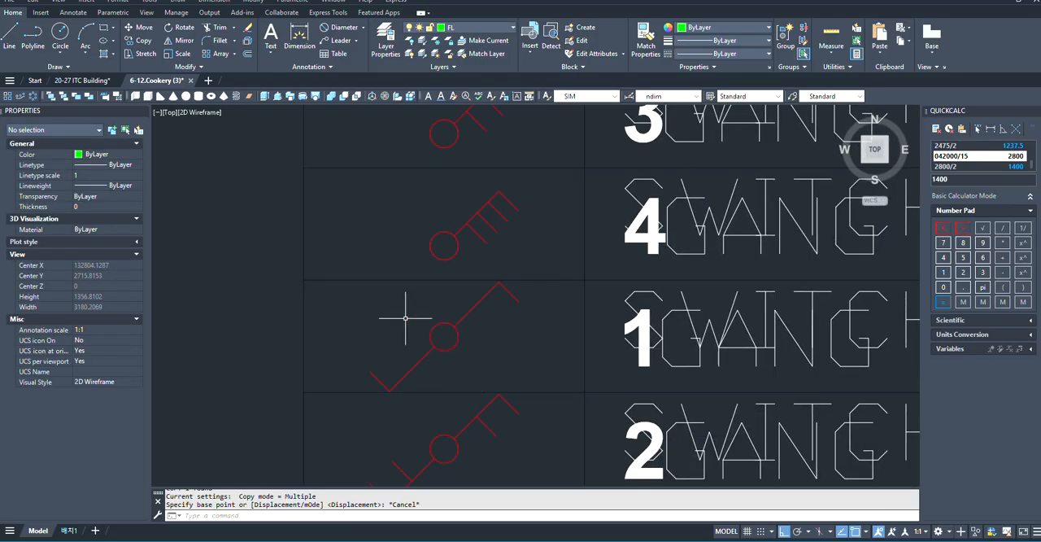
scroll(439, 334, "down", 4)
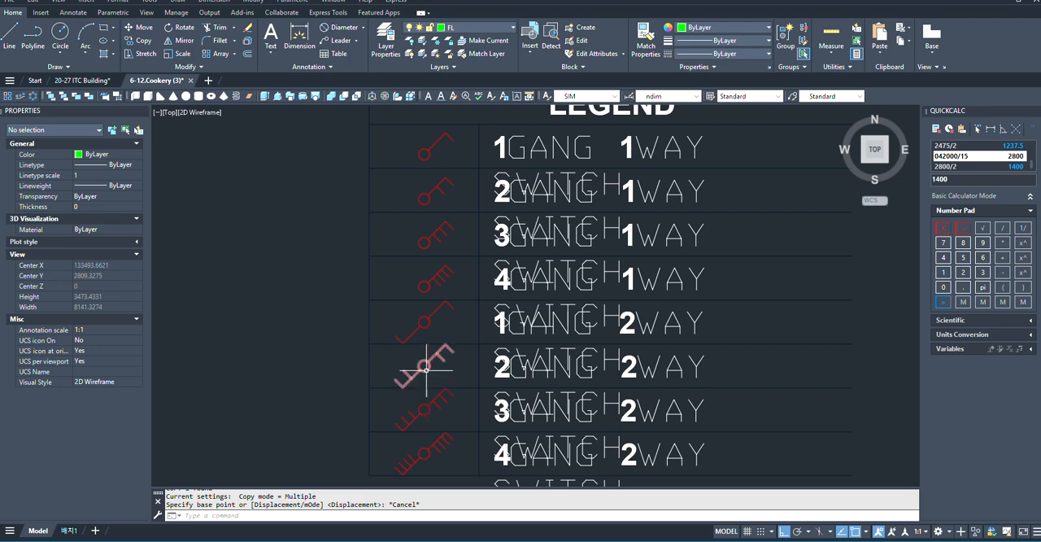
left_click(425, 370)
scroll(429, 368, "up", 2)
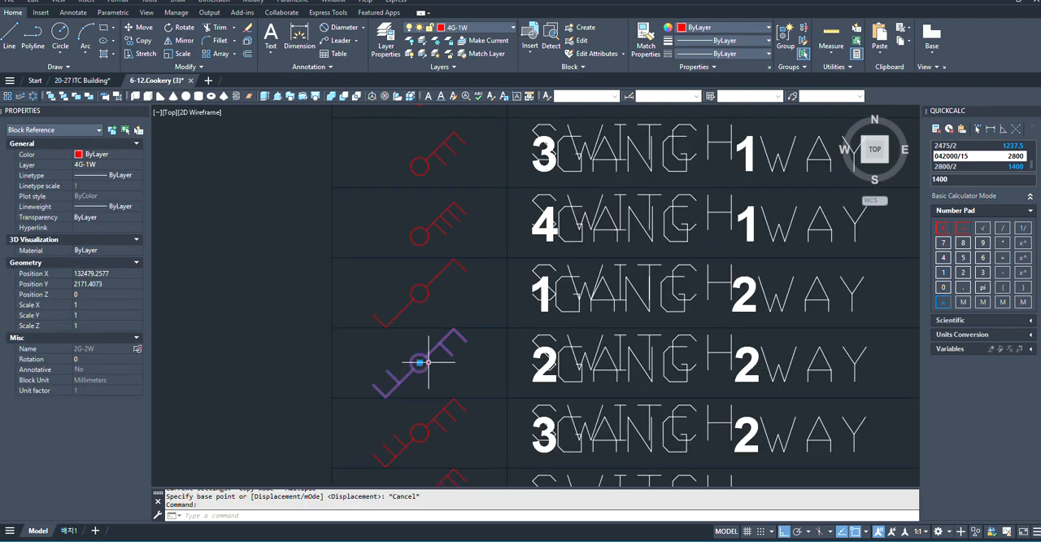
type("o")
key("Return")
scroll(415, 356, "up", 2)
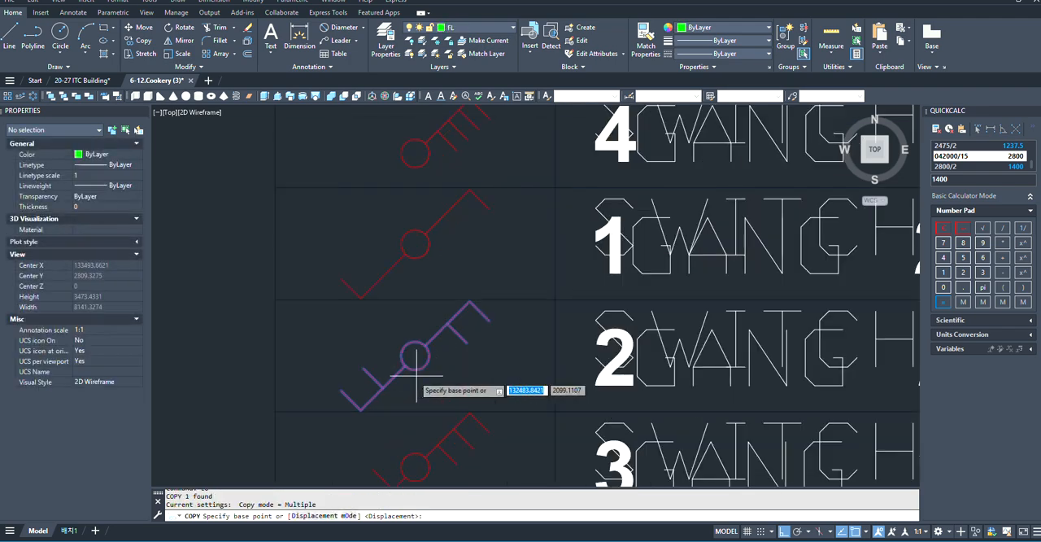
left_click(414, 356)
scroll(410, 350, "down", 8)
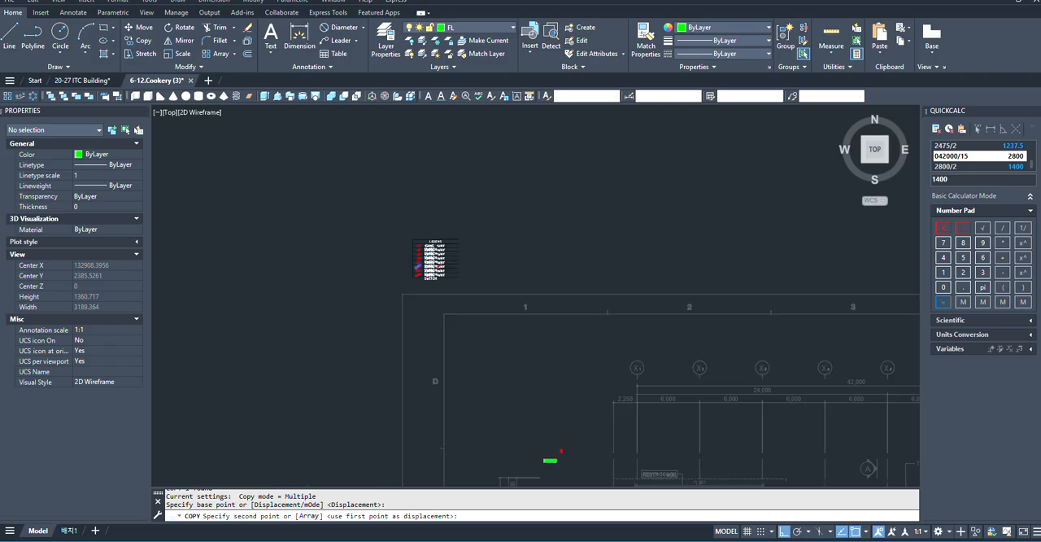
scroll(565, 376, "up", 7)
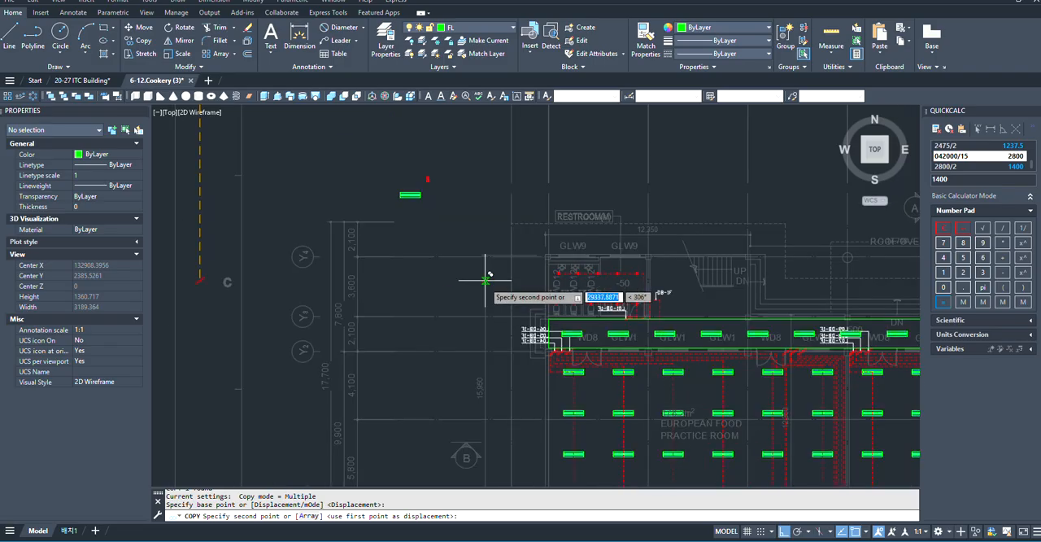
scroll(472, 208, "up", 4)
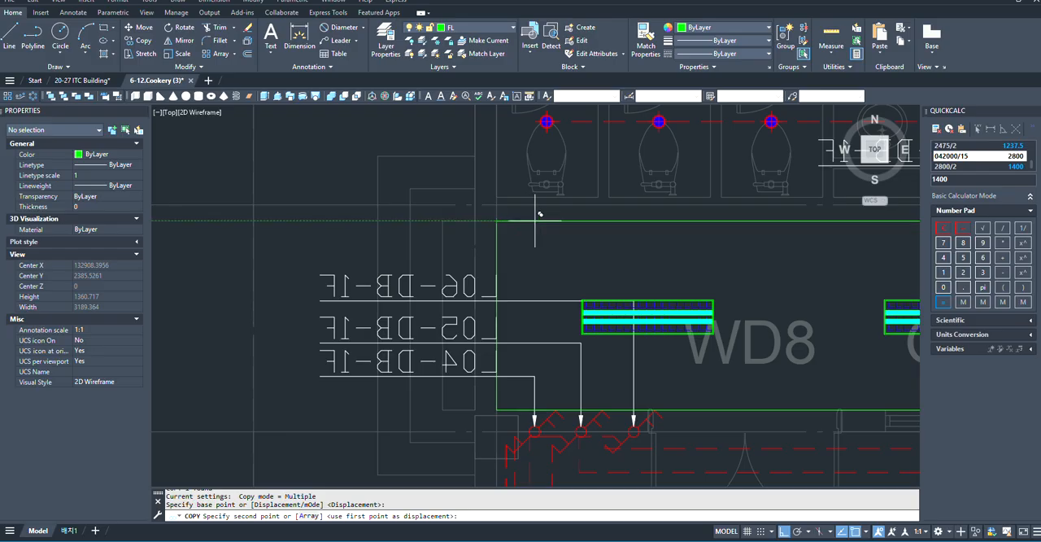
scroll(526, 219, "up", 4)
key("Escape")
scroll(483, 252, "down", 5)
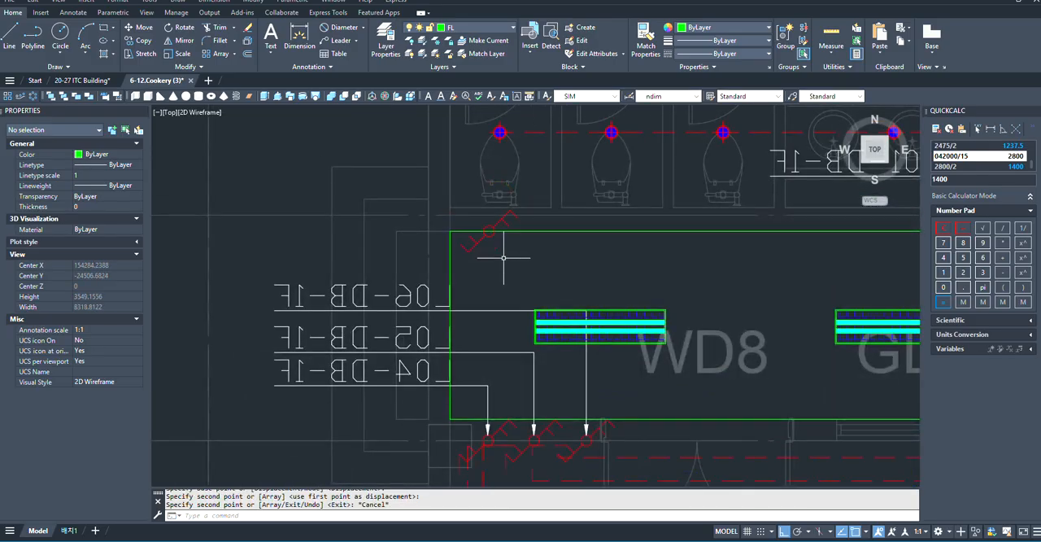
type("pl")
key("Return")
scroll(532, 295, "up", 2)
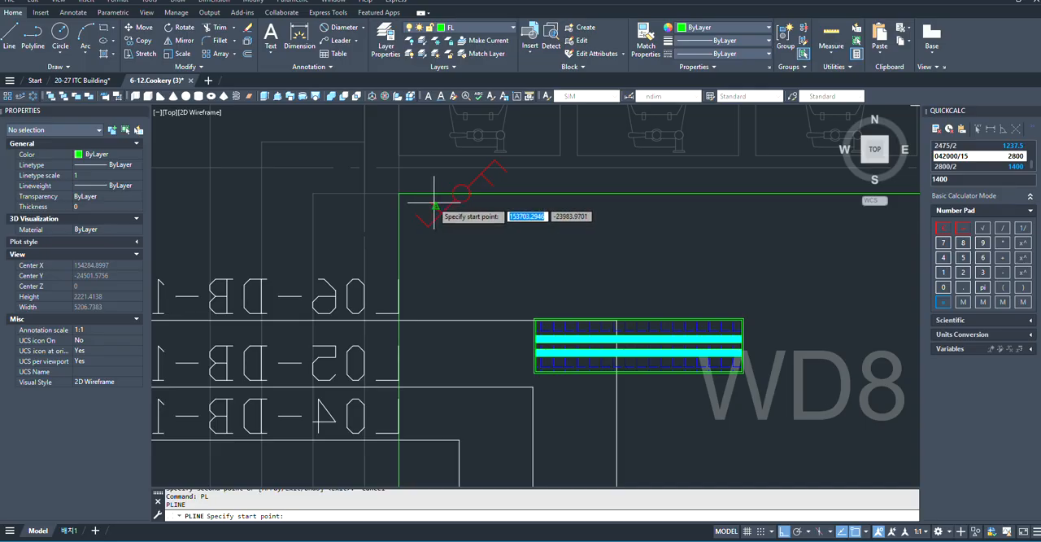
left_click(401, 199)
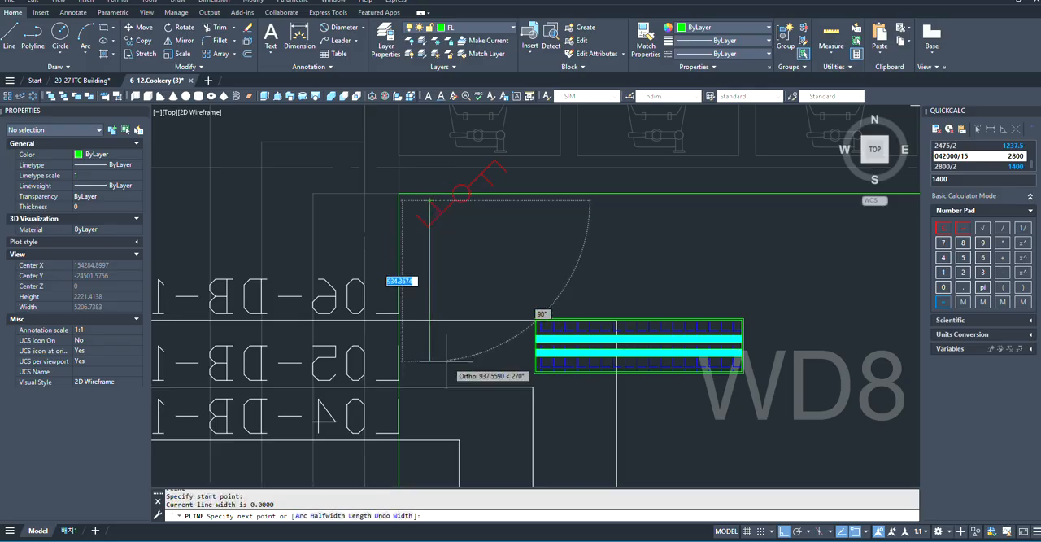
key("Escape")
- Copy the new corridor switch from its circle's center to the corridor rectangle's lower edge near its right corner
left_click(443, 213)
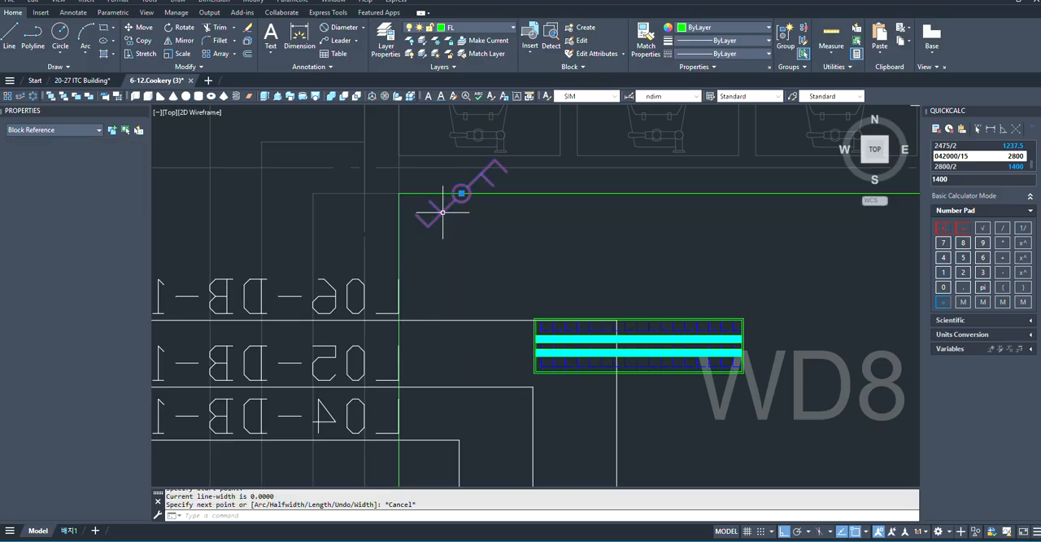
type("co")
key("Return")
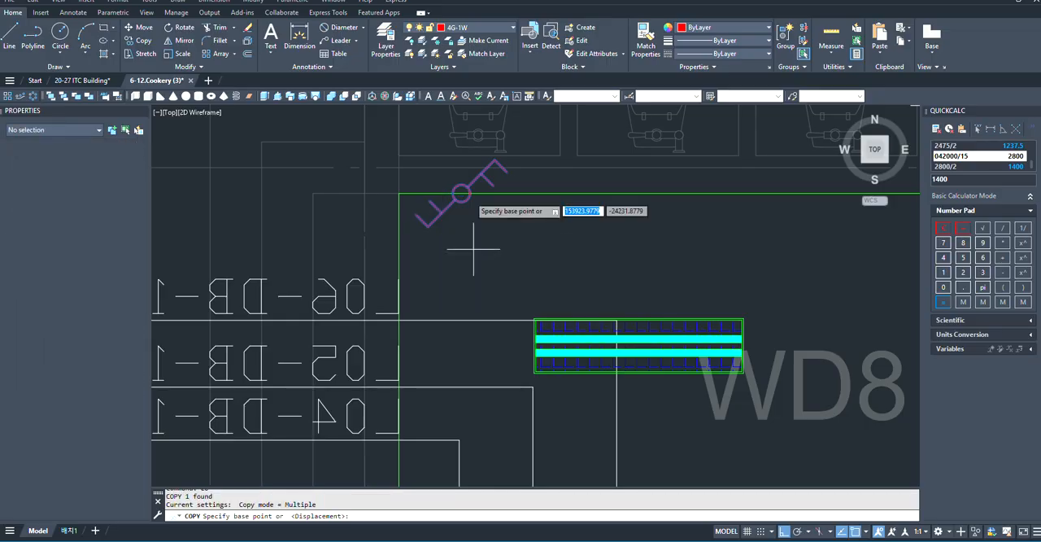
left_click(461, 192)
scroll(275, 256, "down", 5)
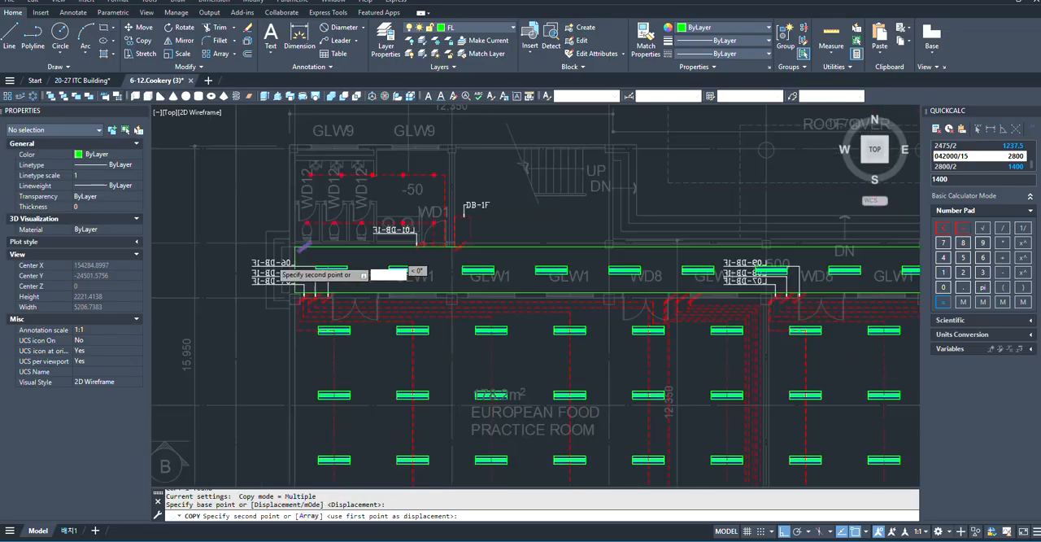
scroll(272, 248, "down", 3)
scroll(447, 247, "up", 3)
scroll(697, 265, "up", 4)
scroll(707, 291, "up", 3)
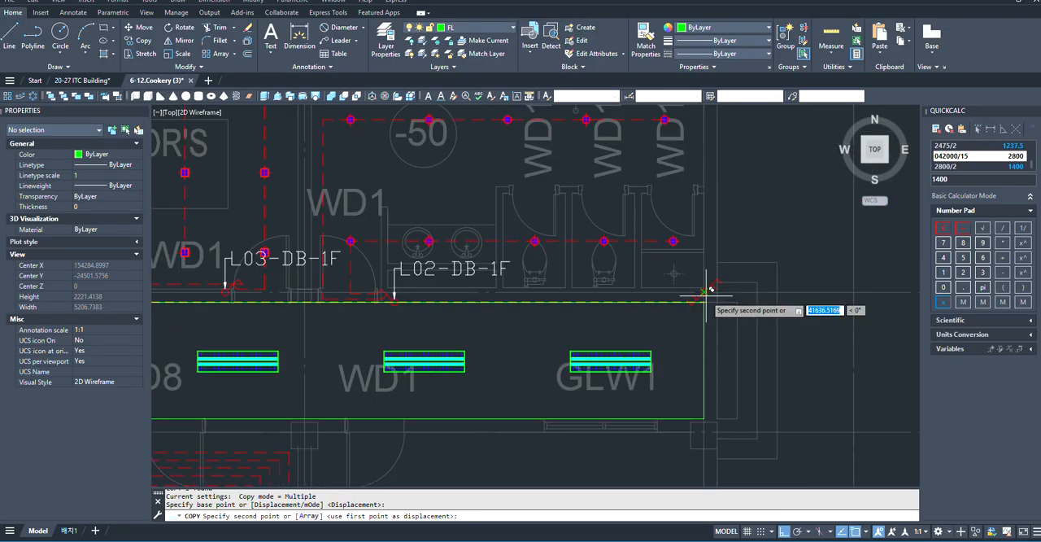
scroll(706, 293, "up", 3)
scroll(683, 295, "down", 3)
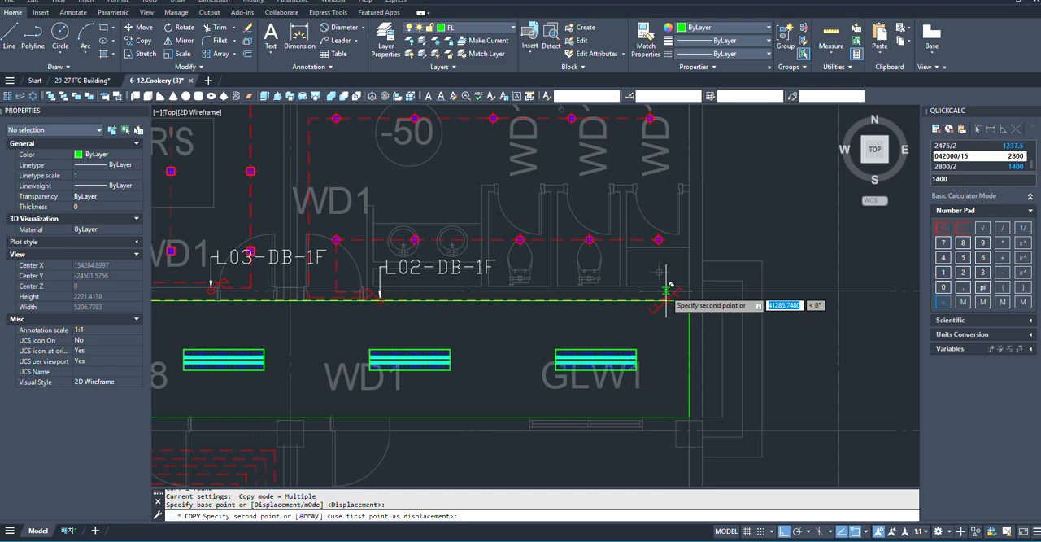
scroll(684, 413, "up", 4)
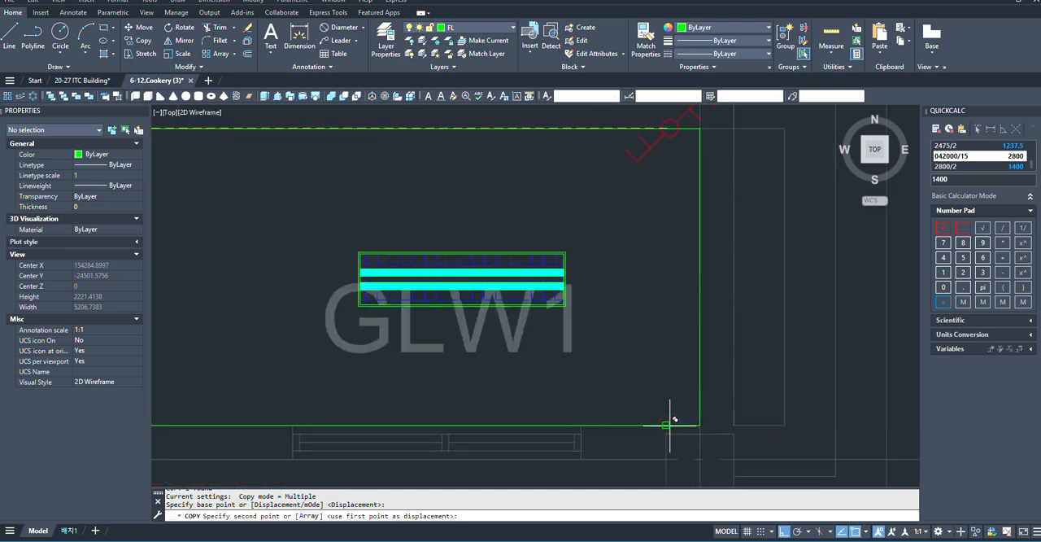
left_click(669, 425)
scroll(771, 366, "down", 9)
key("Escape")
- Examine the corridor's fixtures and the two-way switches placed at its two ends
scroll(770, 379, "up", 3)
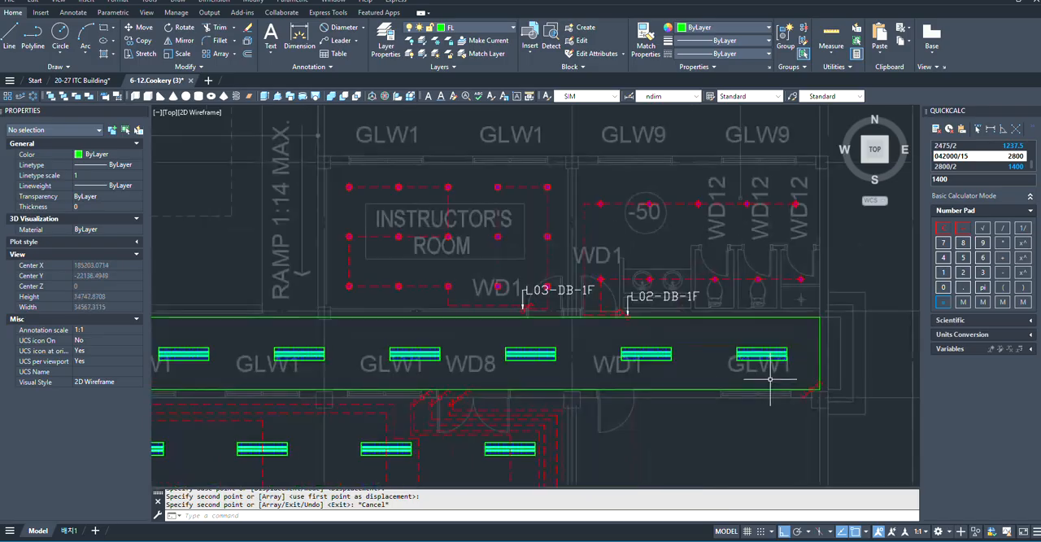
scroll(770, 379, "up", 1)
scroll(805, 356, "down", 4)
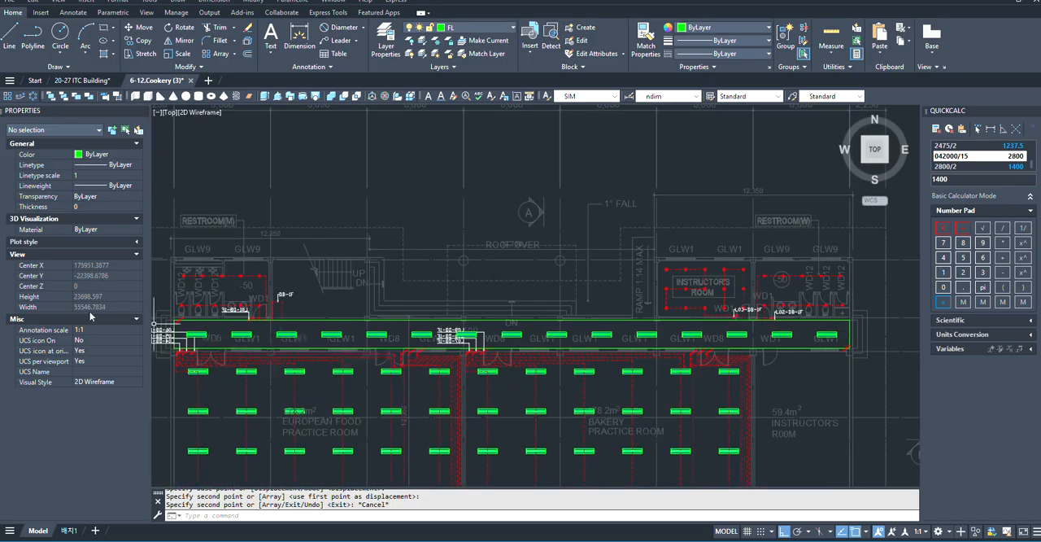
scroll(213, 326, "up", 6)
middle_click_drag(267, 329, 431, 335)
scroll(431, 336, "down", 1)
scroll(394, 383, "up", 3)
middle_click_drag(332, 331, 500, 358)
scroll(501, 358, "down", 2)
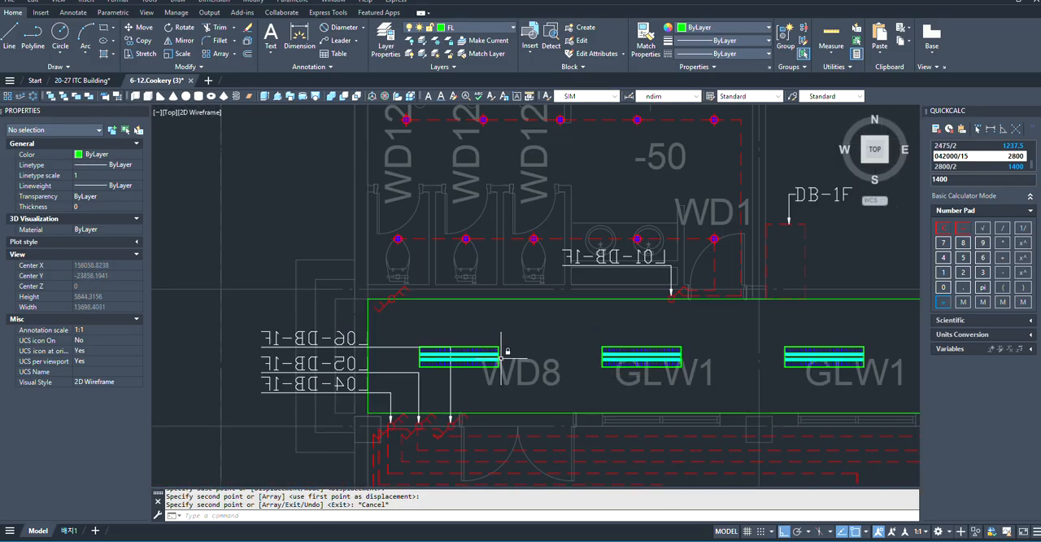
scroll(501, 350, "up", 2)
scroll(464, 325, "down", 2)
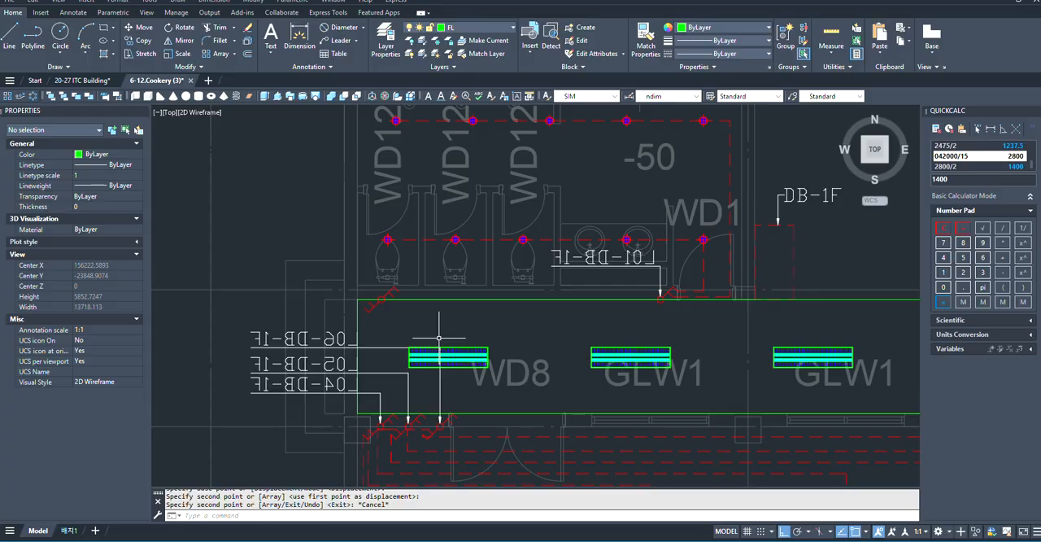
type("PL")
key("Return")
scroll(350, 357, "up", 2)
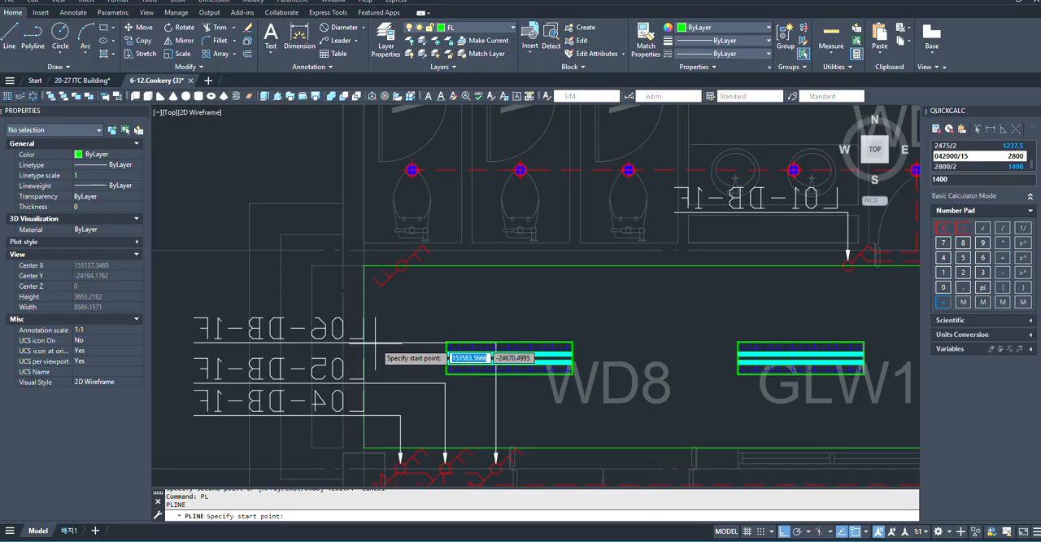
scroll(456, 326, "up", 1)
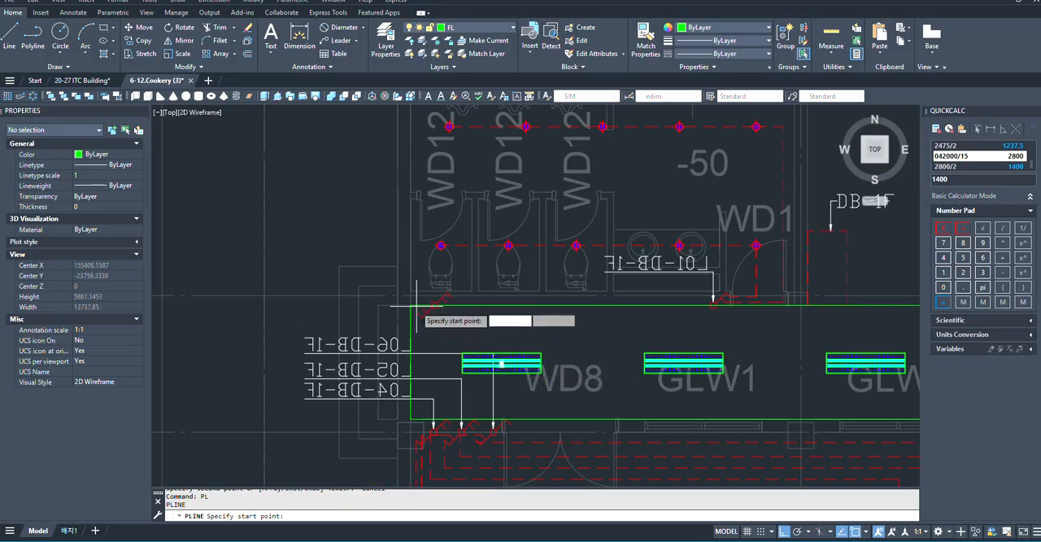
scroll(424, 309, "up", 1)
scroll(443, 293, "down", 3)
scroll(472, 332, "up", 1)
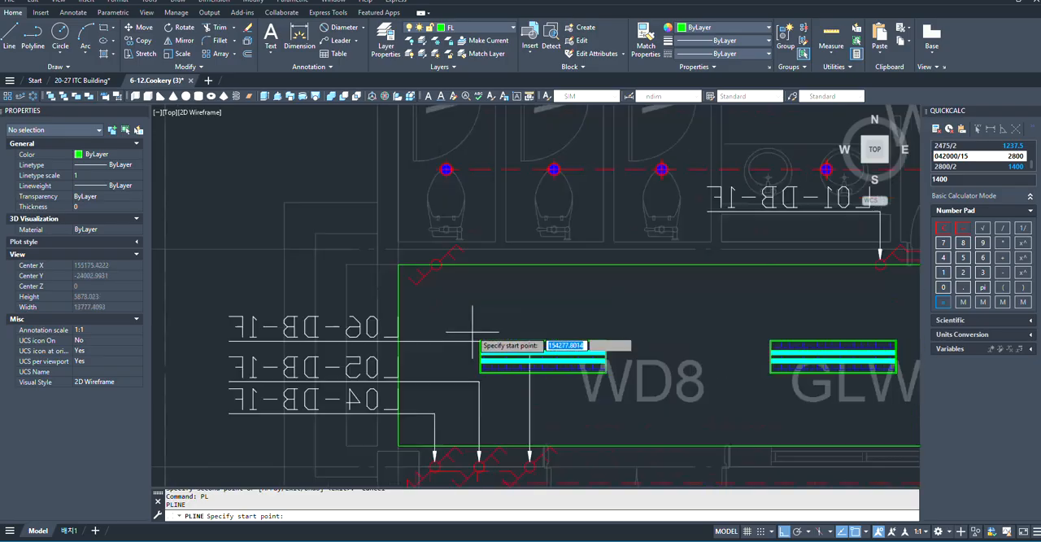
key("Escape")
- Move the corridor's upper-left switch down to the rectangle's lower edge, in line with the L04-DB-1F leader arrow
scroll(441, 293, "up", 4)
left_click(476, 239)
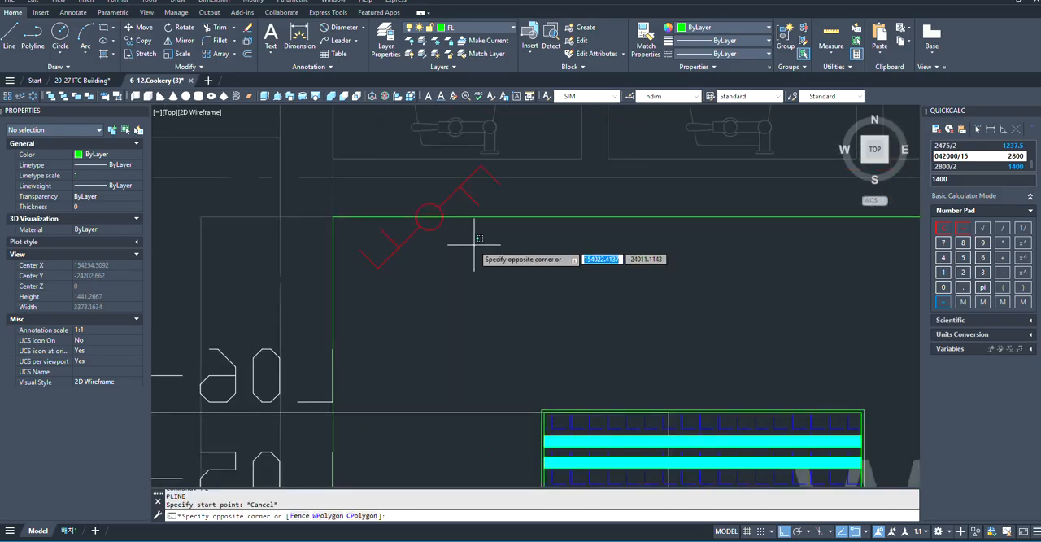
left_click(402, 270)
type("M")
key("Return")
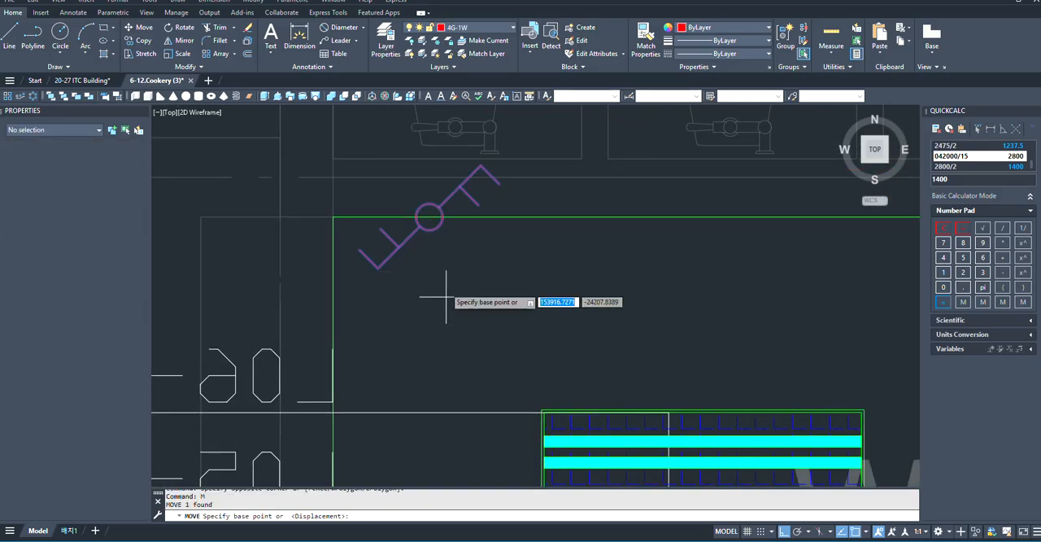
left_click(431, 213)
scroll(436, 200, "down", 2)
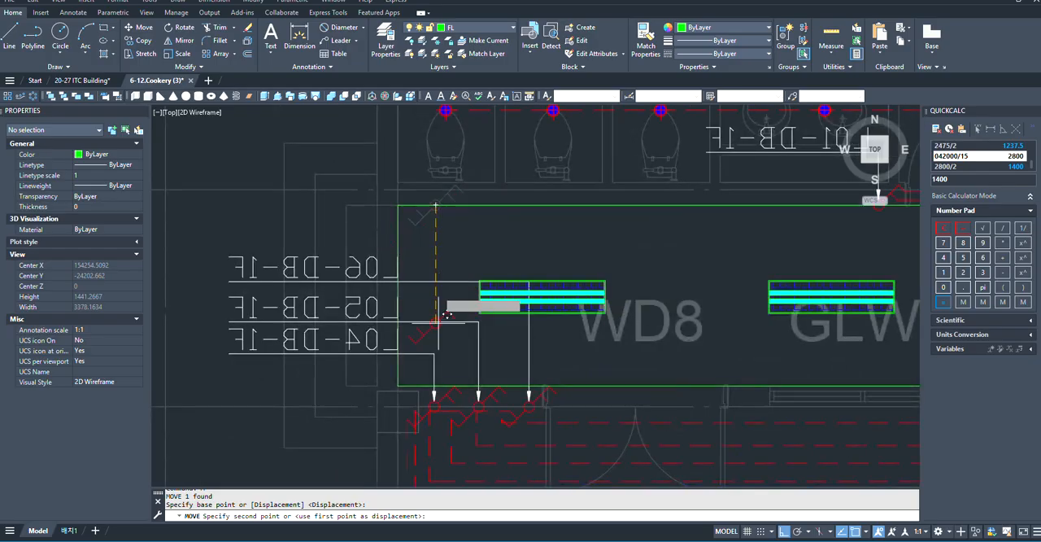
scroll(430, 425, "up", 3)
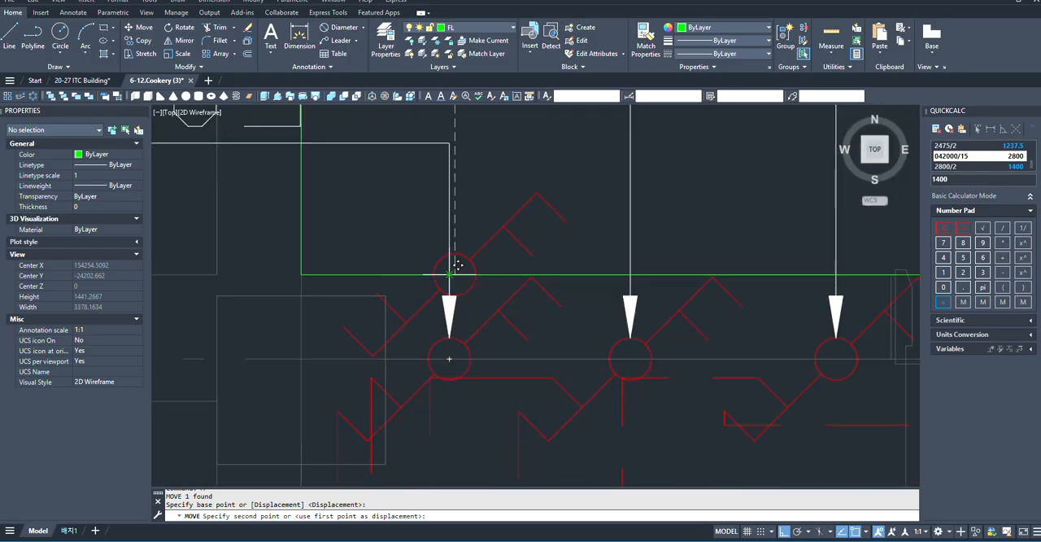
key("Escape")
- Draw a wiring polyline from the top of the lower-left corridor switch upward, across above the first fixture's midpoint, and down toward that fixture
scroll(439, 293, "down", 2)
scroll(432, 257, "up", 2)
scroll(477, 255, "down", 2)
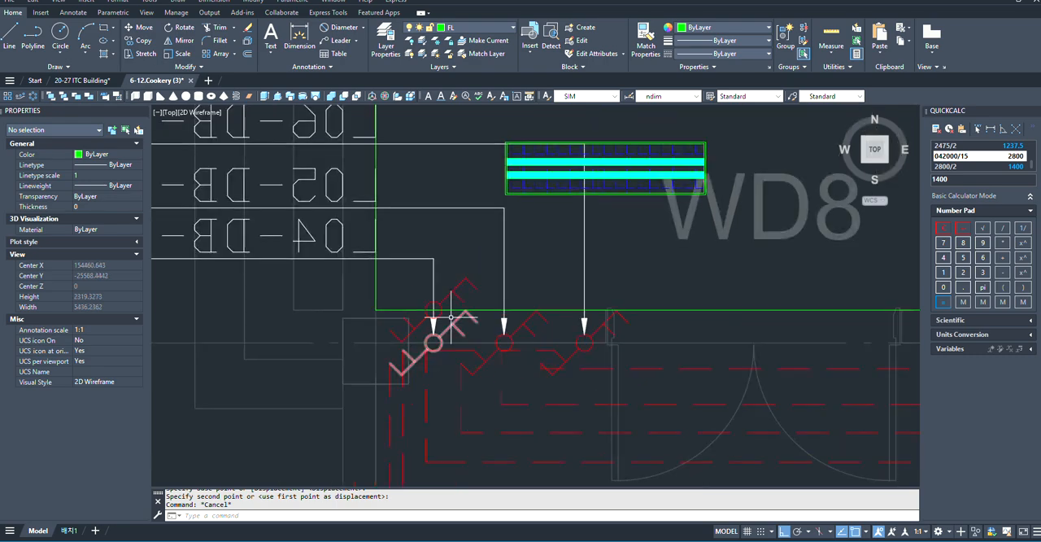
key("Return")
scroll(455, 350, "down", 2)
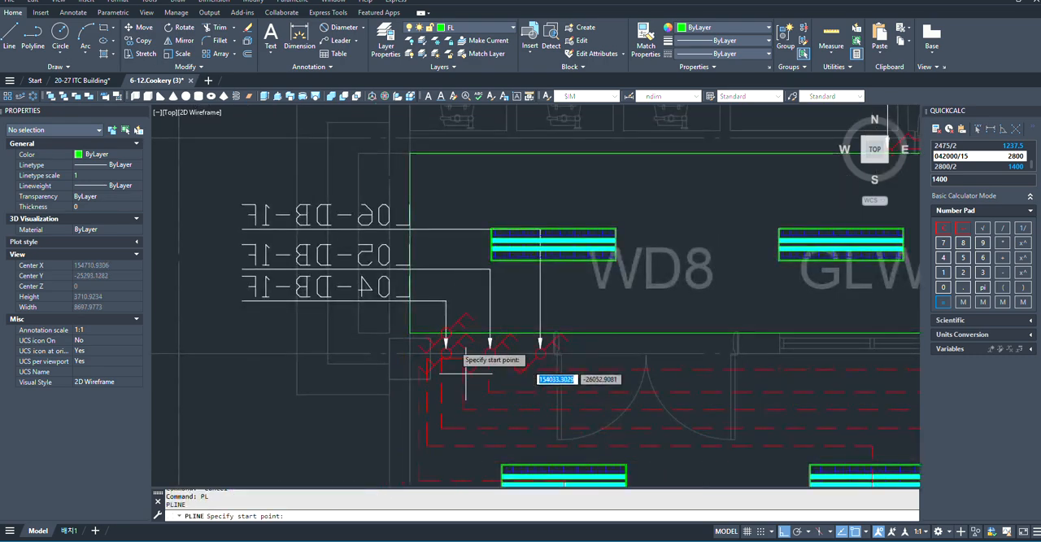
scroll(476, 325, "up", 4)
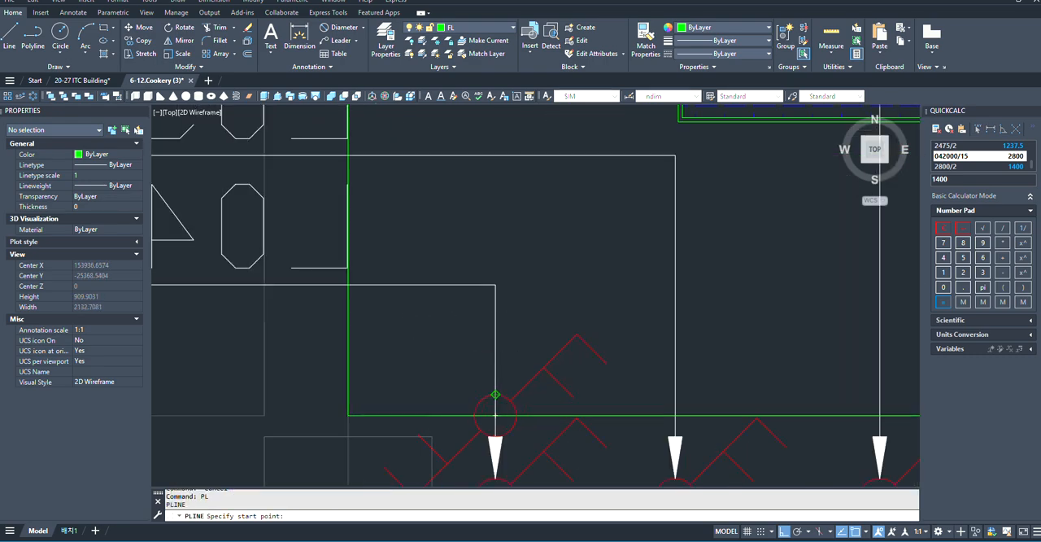
left_click(495, 395)
scroll(496, 399, "down", 4)
scroll(525, 186, "up", 5)
scroll(510, 264, "down", 3)
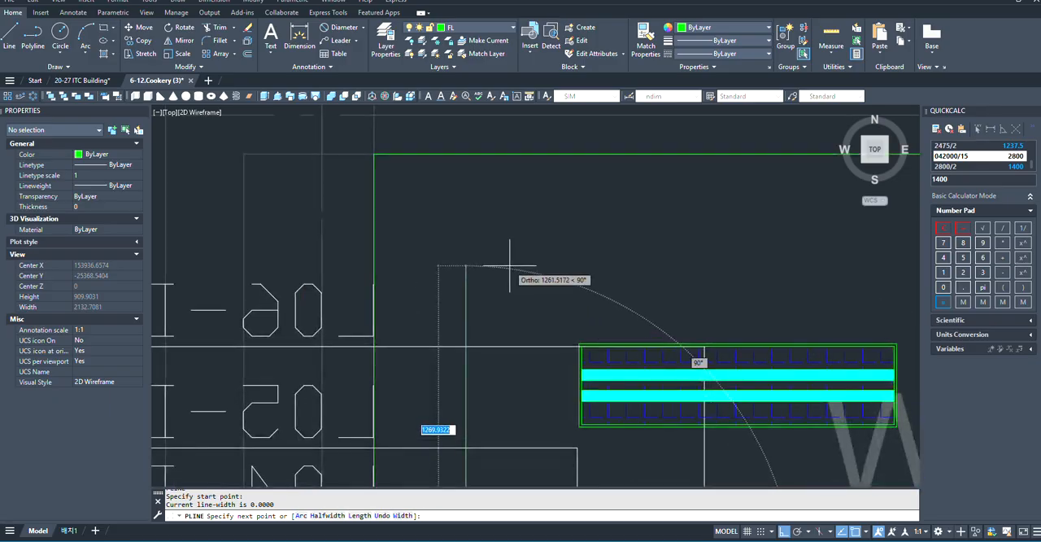
left_click(466, 244)
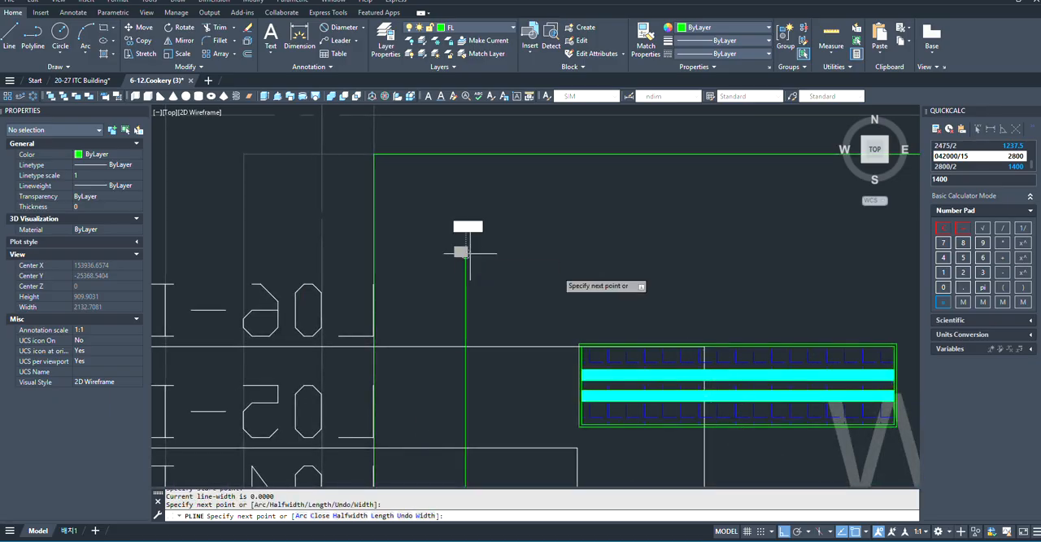
scroll(479, 281, "down", 5)
scroll(627, 290, "up", 5)
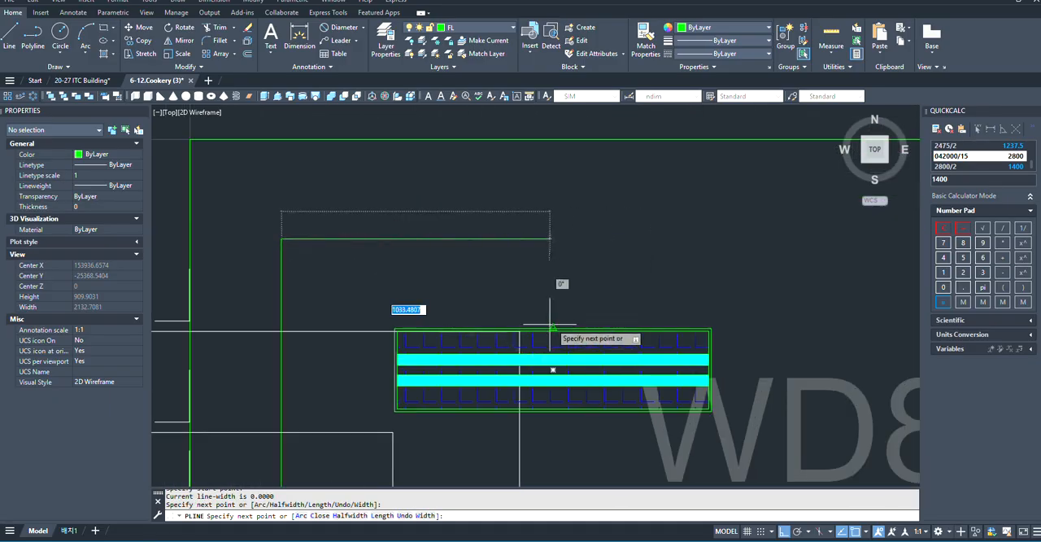
left_click(553, 240)
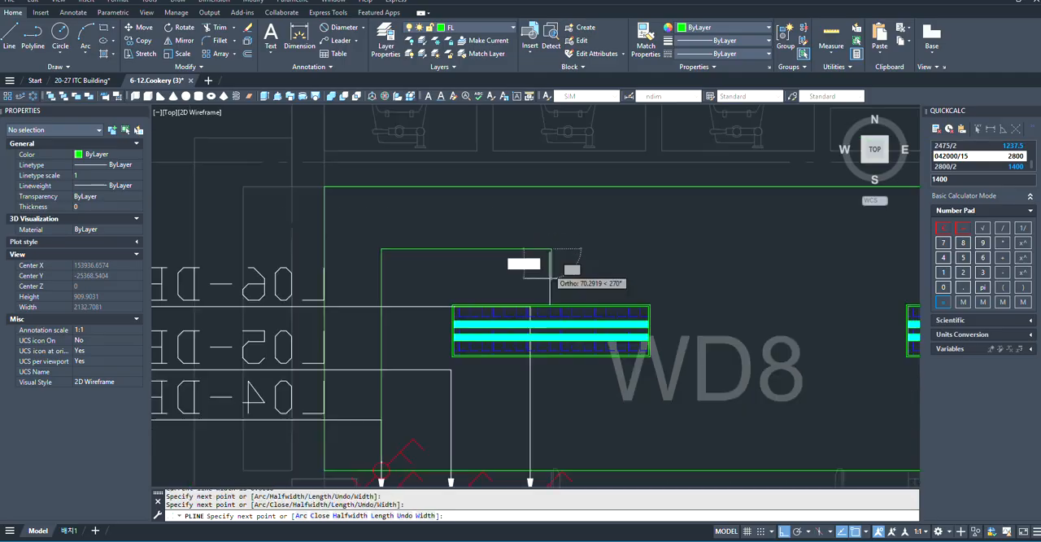
scroll(565, 276, "down", 5)
scroll(557, 370, "up", 3)
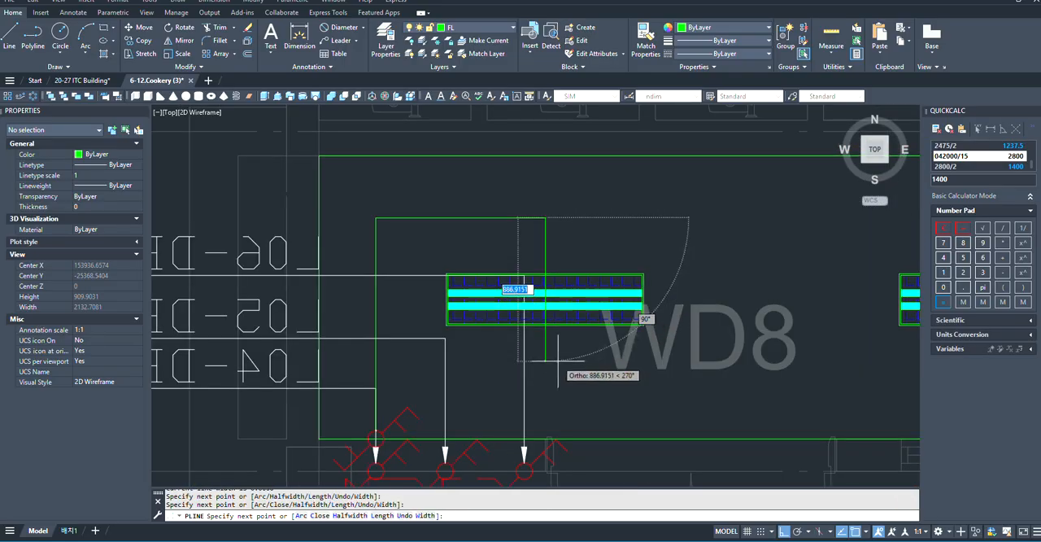
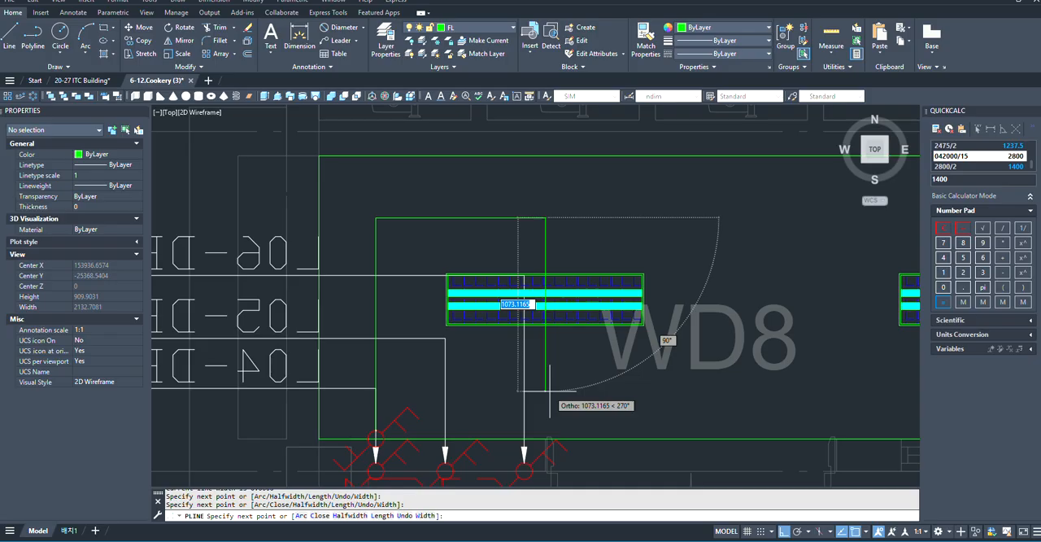
- Continue the wiring polyline down through the first corridor fixture, along below the second, and up through the third fixture's midpoint
left_click(550, 395)
scroll(697, 412, "down", 2)
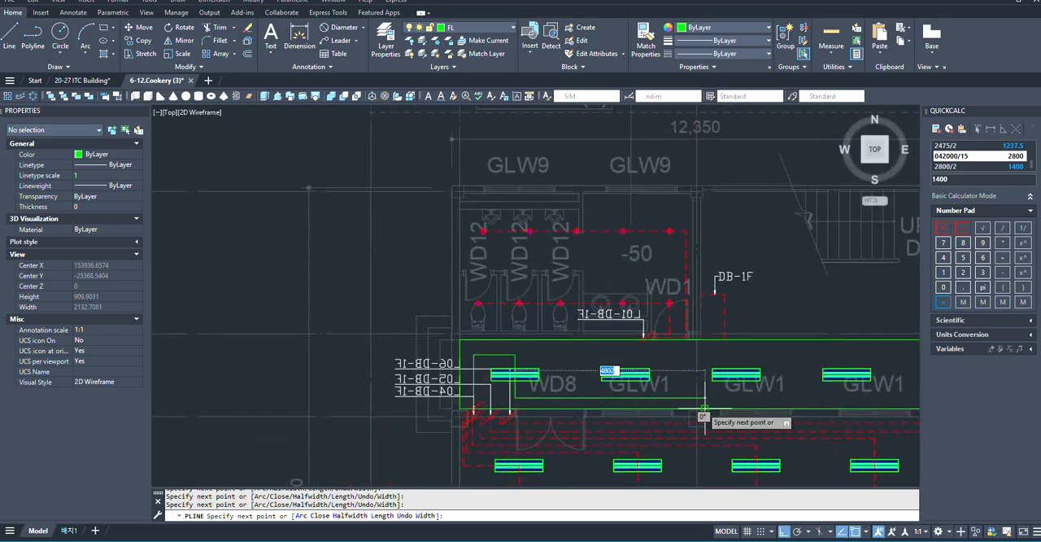
scroll(743, 398, "up", 1)
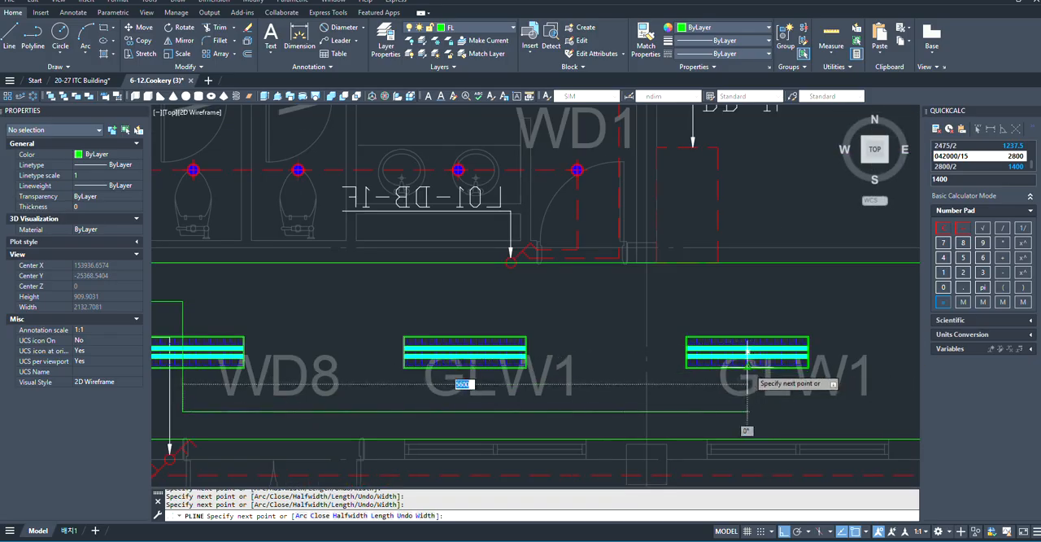
left_click(746, 413)
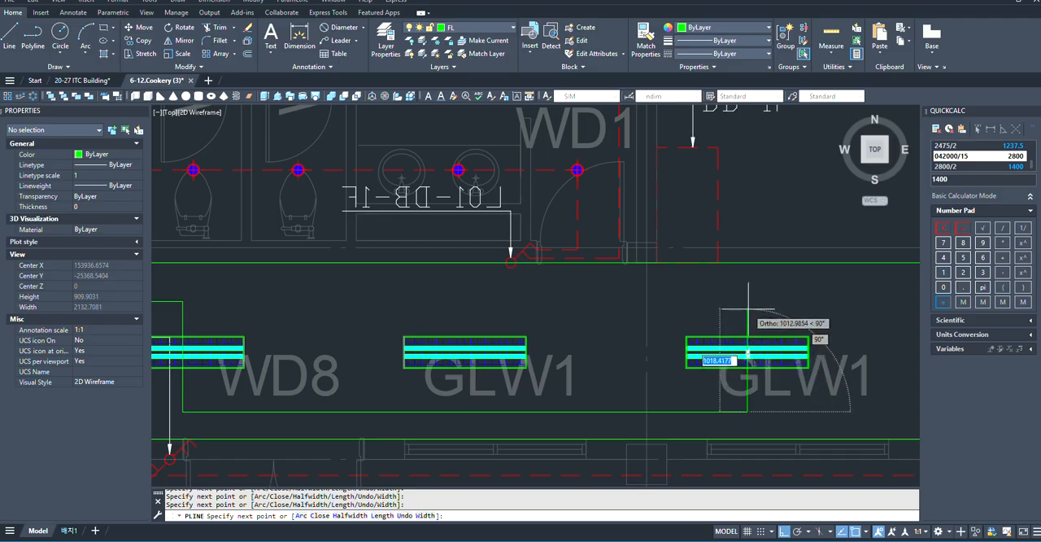
left_click(748, 306)
- Run the polyline across above the fourth fixture and down through the midpoint of the fifth
scroll(660, 322, "down", 1)
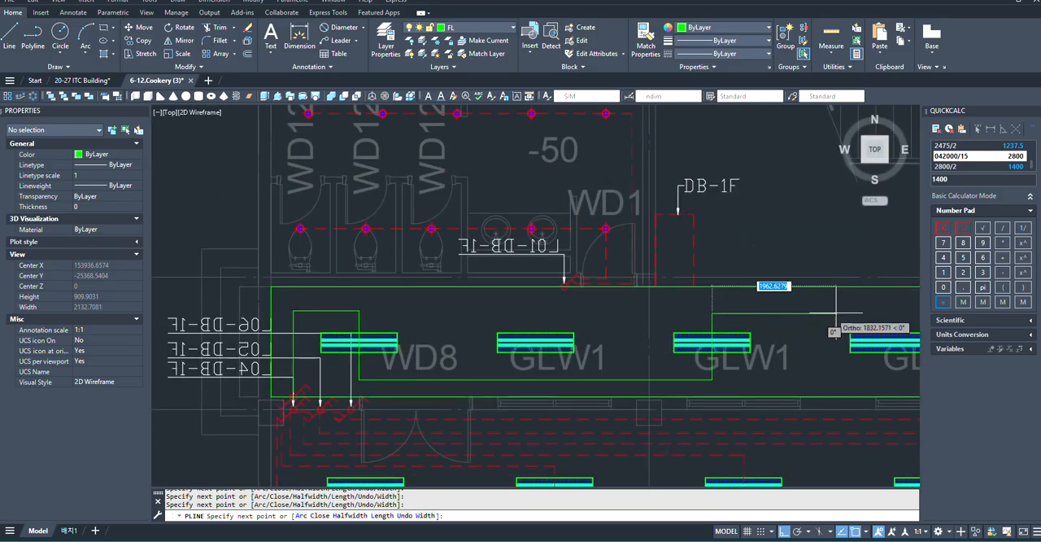
scroll(572, 338, "down", 2)
scroll(803, 325, "up", 3)
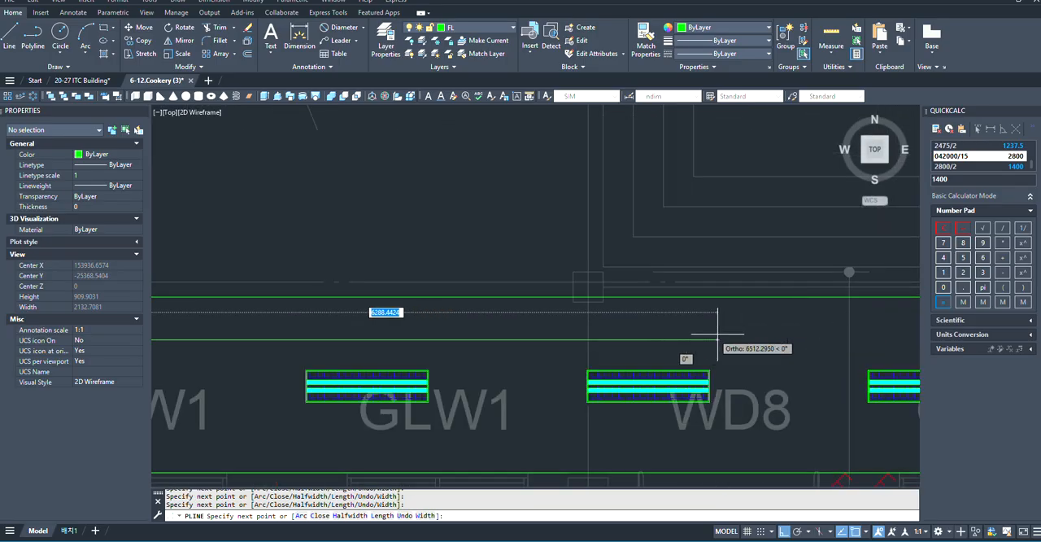
left_click(648, 340)
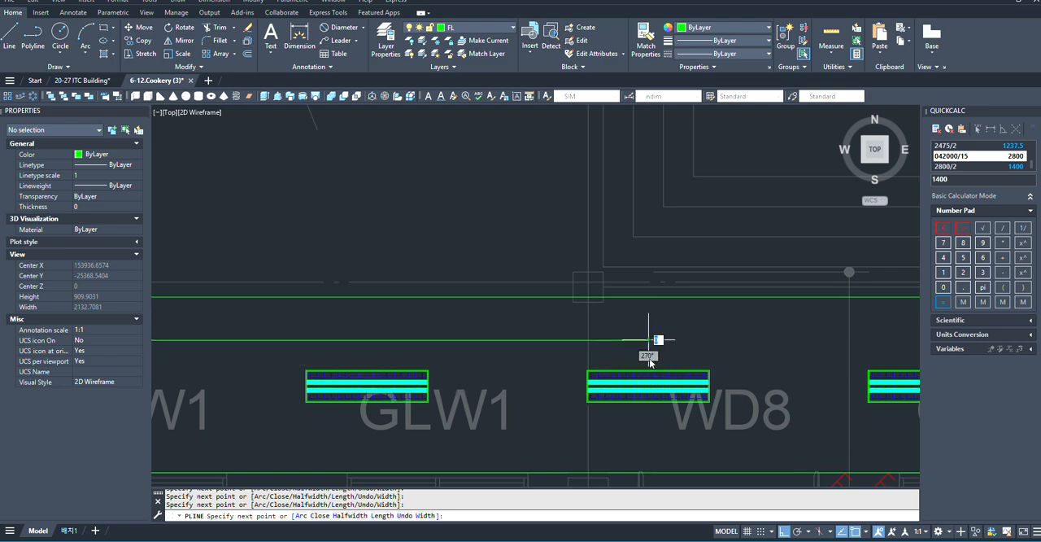
scroll(649, 340, "down", 4)
scroll(650, 390, "up", 2)
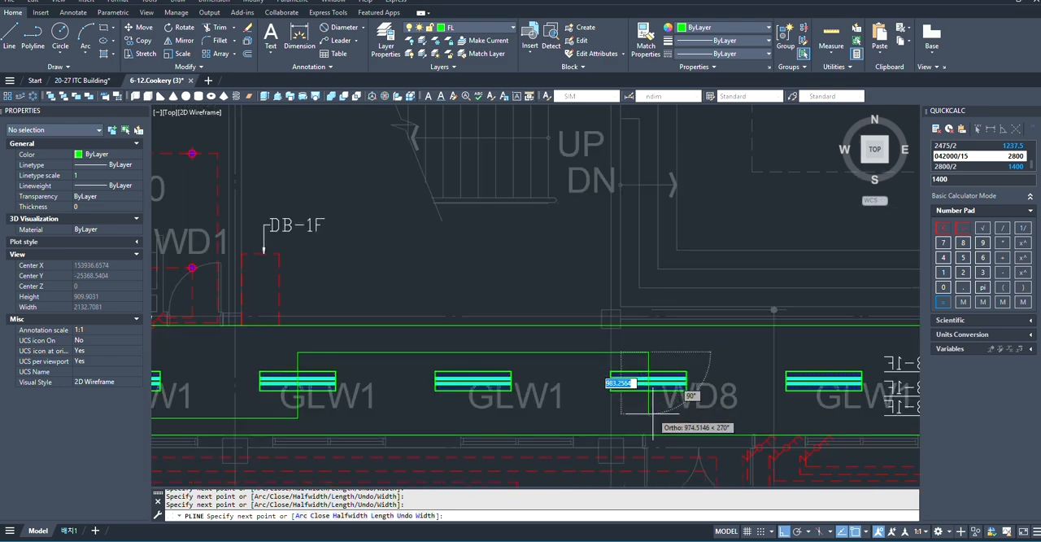
left_click(650, 415)
- Route the polyline along below the sixth fixture and up through the seventh at the 500 mark, and end it there
scroll(650, 416, "down", 3)
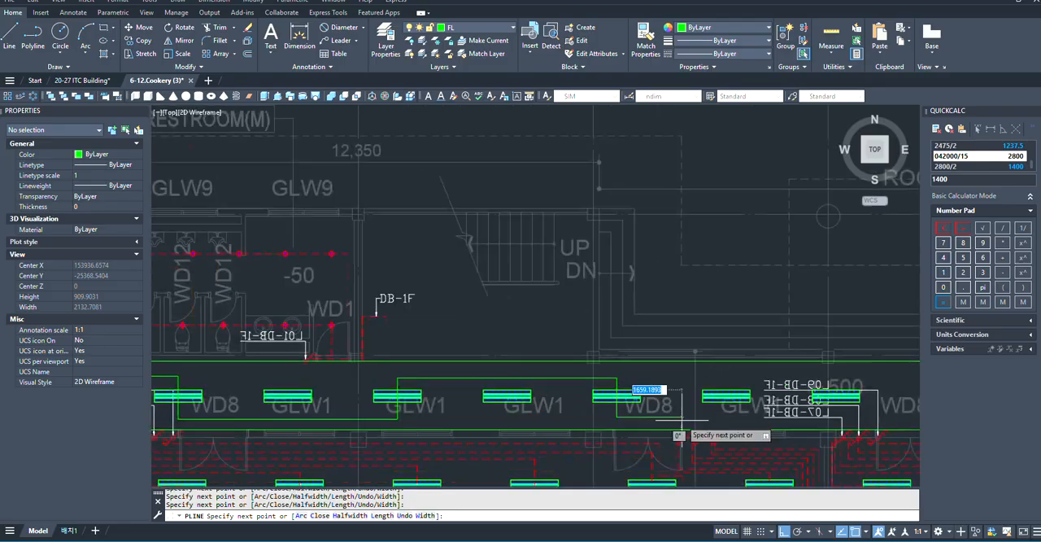
scroll(692, 421, "up", 3)
scroll(612, 418, "down", 3)
scroll(780, 421, "up", 6)
scroll(869, 394, "up", 6)
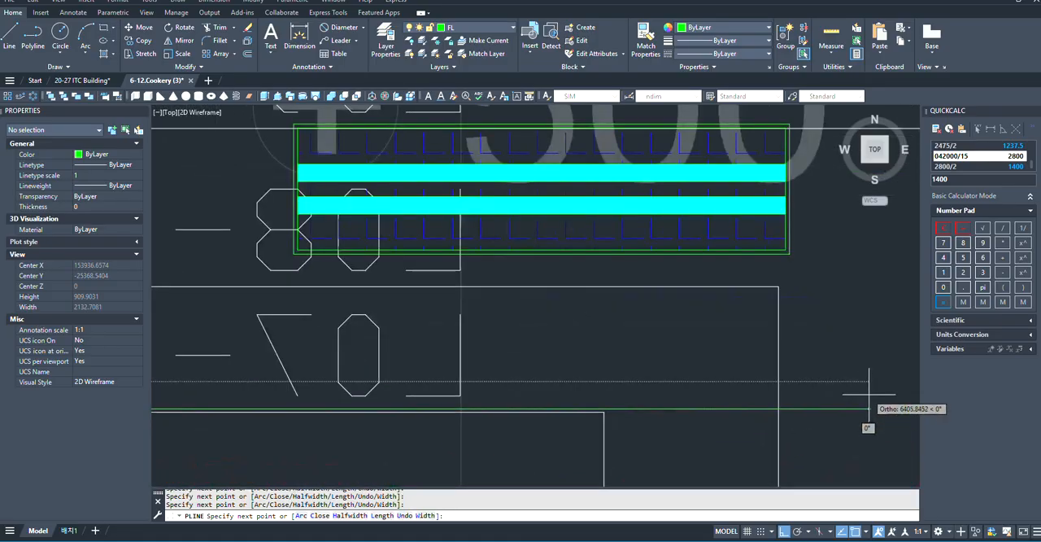
scroll(624, 400, "down", 4)
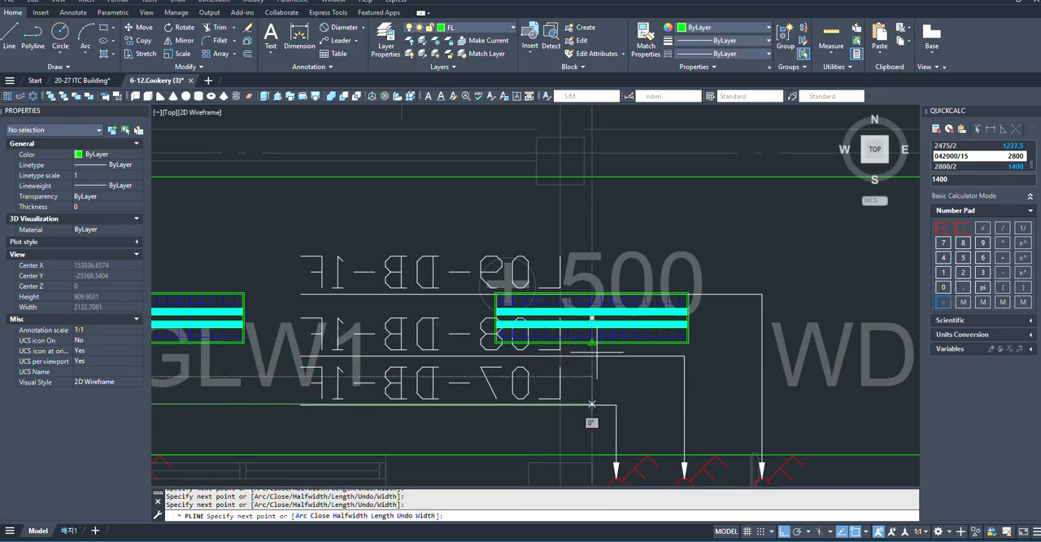
left_click(592, 403)
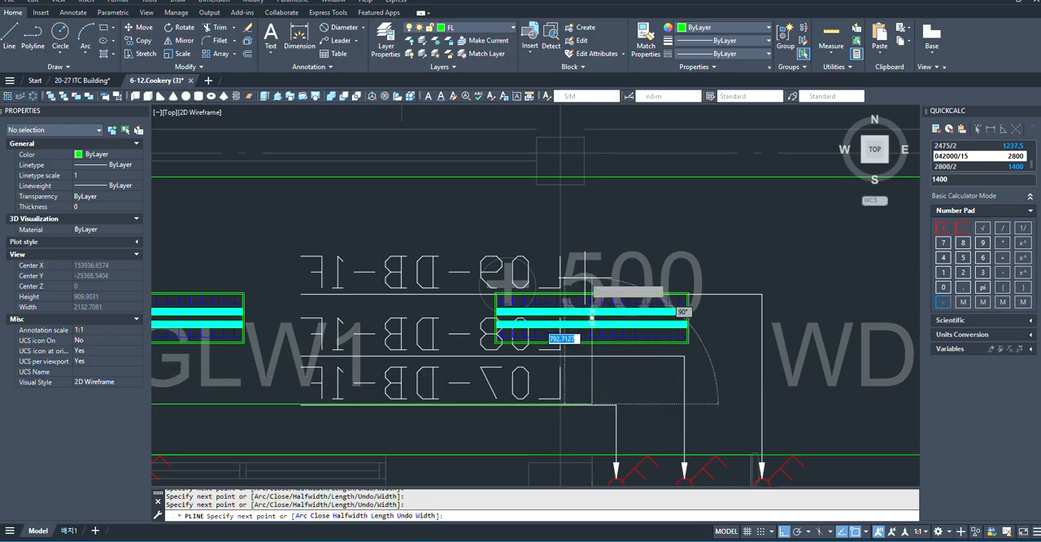
scroll(592, 260, "down", 1)
scroll(588, 268, "down", 3)
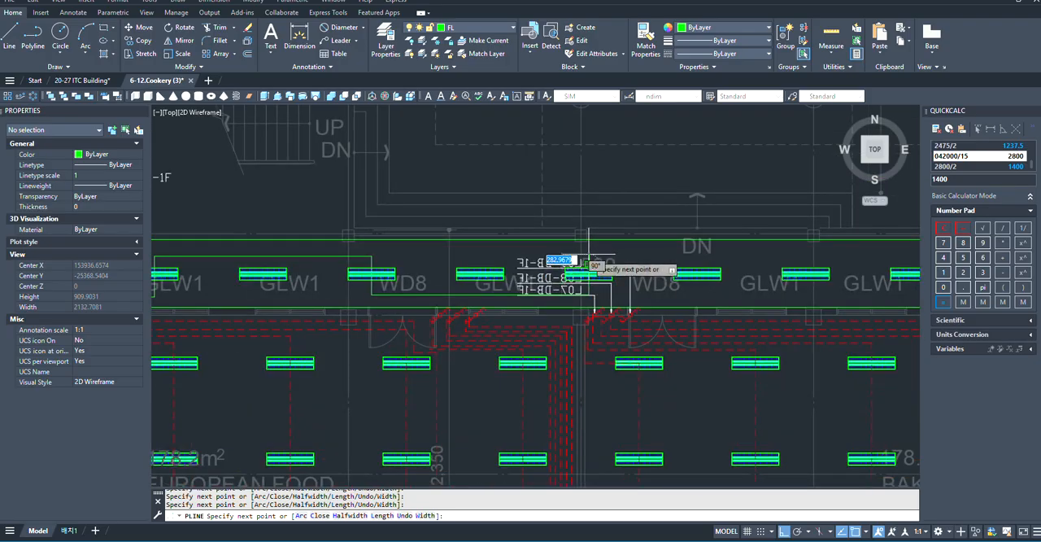
scroll(574, 285, "down", 2)
scroll(677, 288, "up", 5)
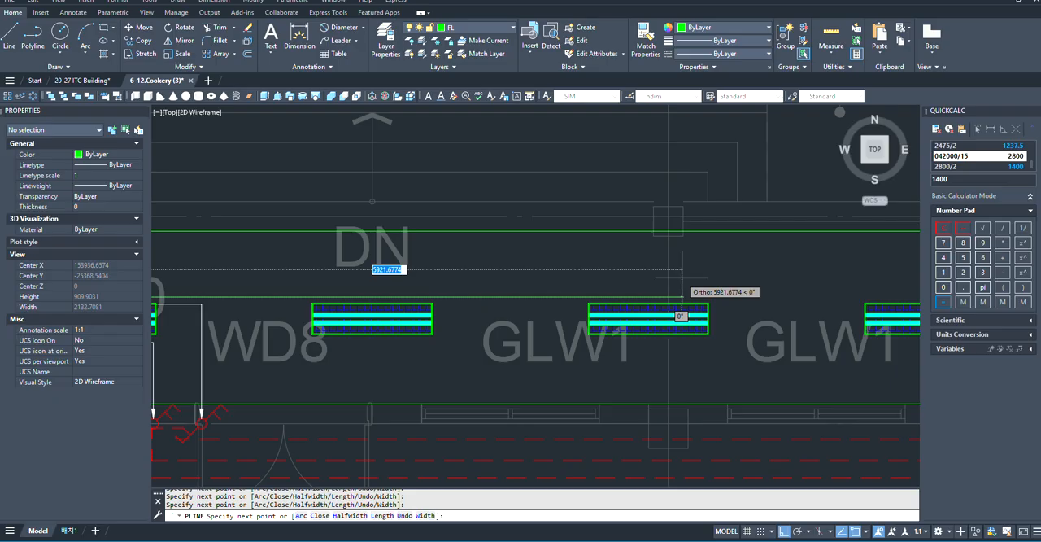
scroll(365, 290, "down", 1)
scroll(301, 262, "up", 3)
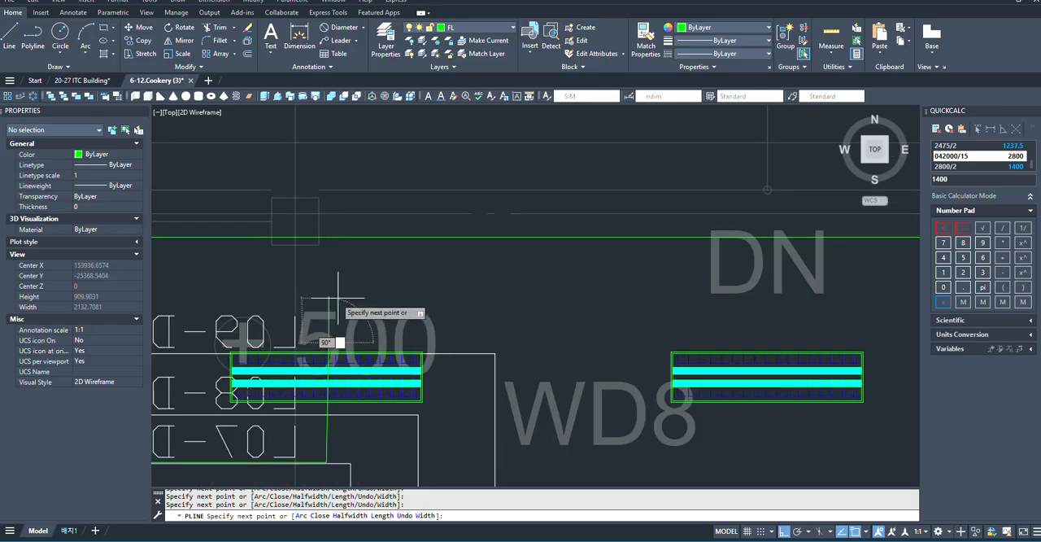
key("Escape")
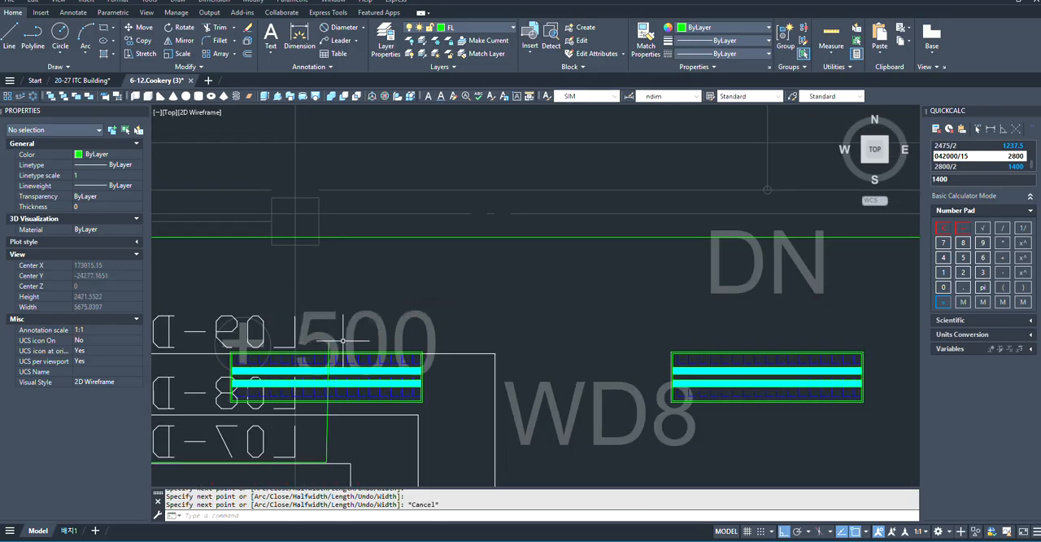
- Stretch the polyline's upper endpoint from above the seventh fixture down to that fixture's center
left_click(329, 342)
scroll(507, 344, "down", 2)
middle_click_drag(507, 344, 648, 361)
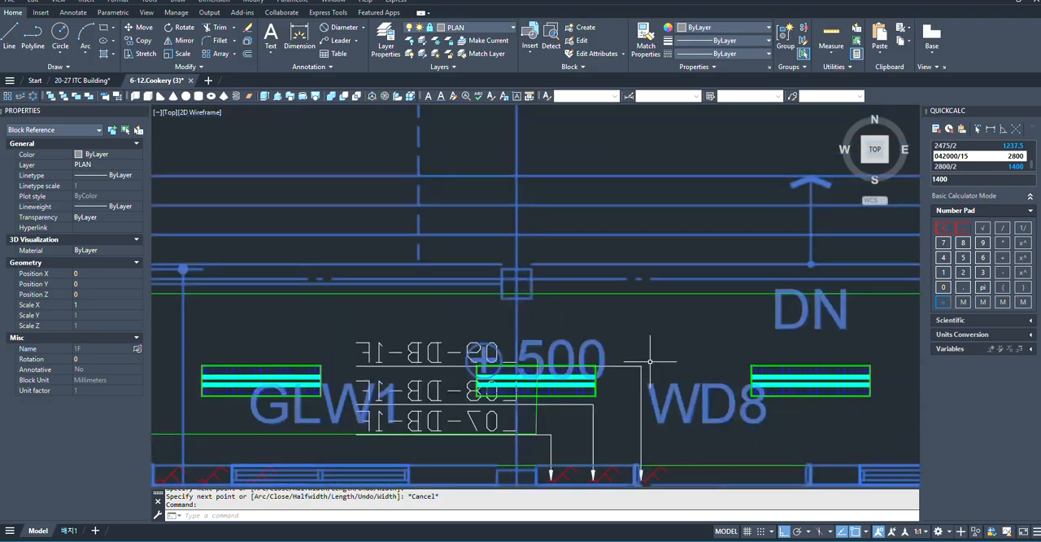
key("Escape")
scroll(500, 403, "up", 2)
left_click(556, 343)
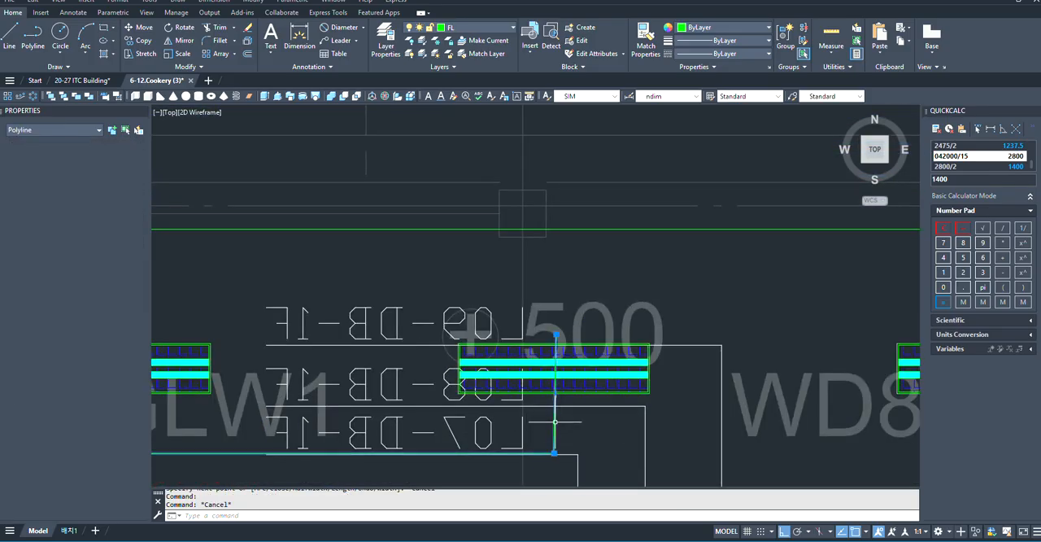
scroll(550, 338, "up", 4)
left_click(565, 323)
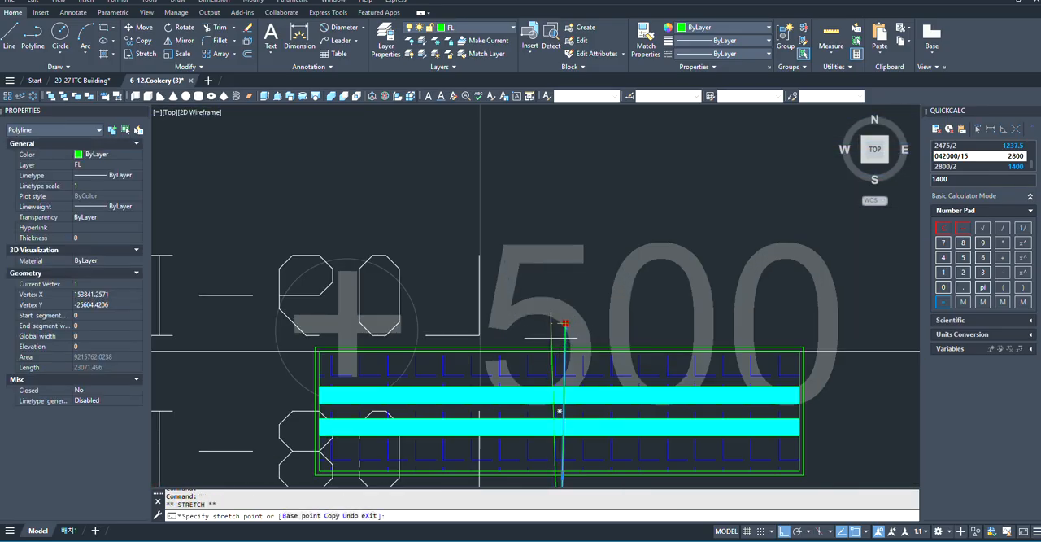
scroll(522, 363, "down", 2)
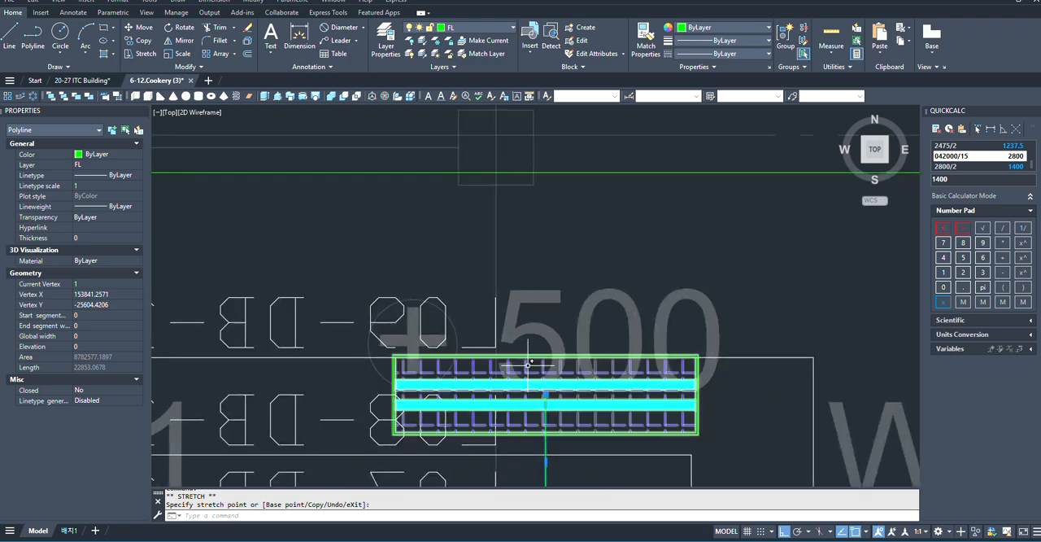
- Start a new wiring polyline at the seventh fixture's center and run it straight up to just above the fixture
key("Return")
scroll(549, 384, "up", 2)
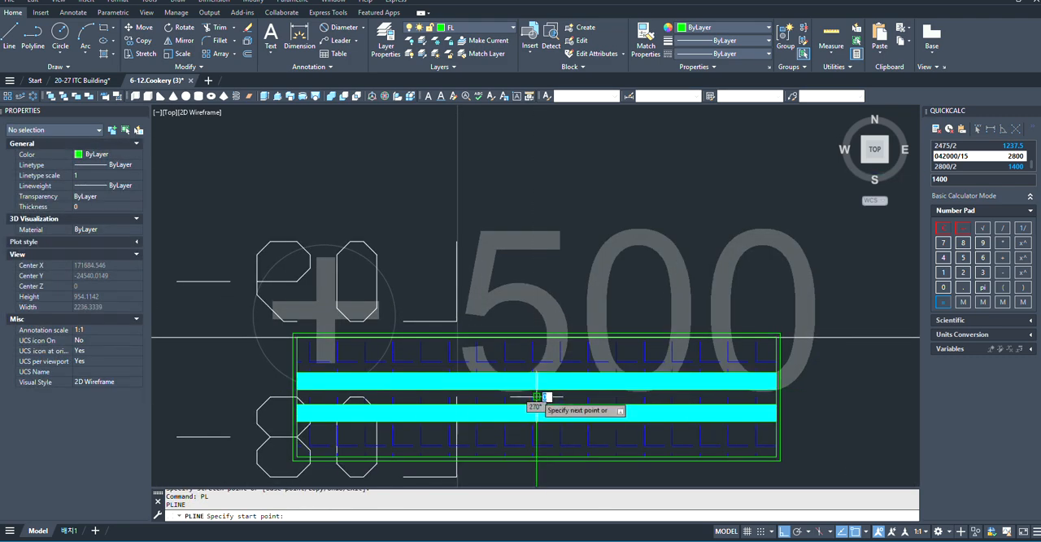
scroll(536, 397, "down", 4)
scroll(538, 320, "up", 2)
left_click(535, 326)
- Run the new polyline across above the eighth fixture and, with Ortho on, down through the ninth fixture's midpoint
scroll(427, 326, "down", 6)
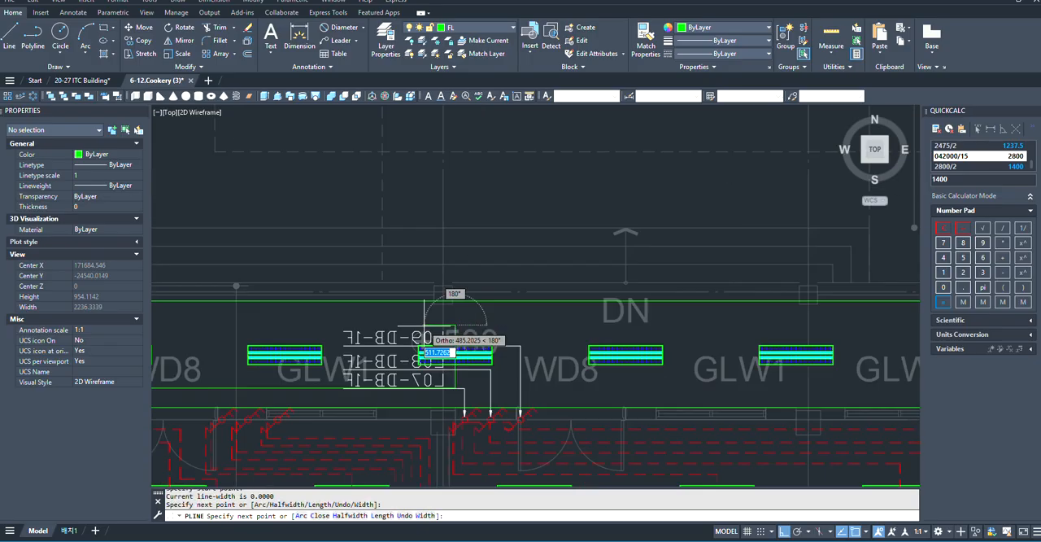
scroll(657, 313, "up", 4)
scroll(589, 358, "down", 3)
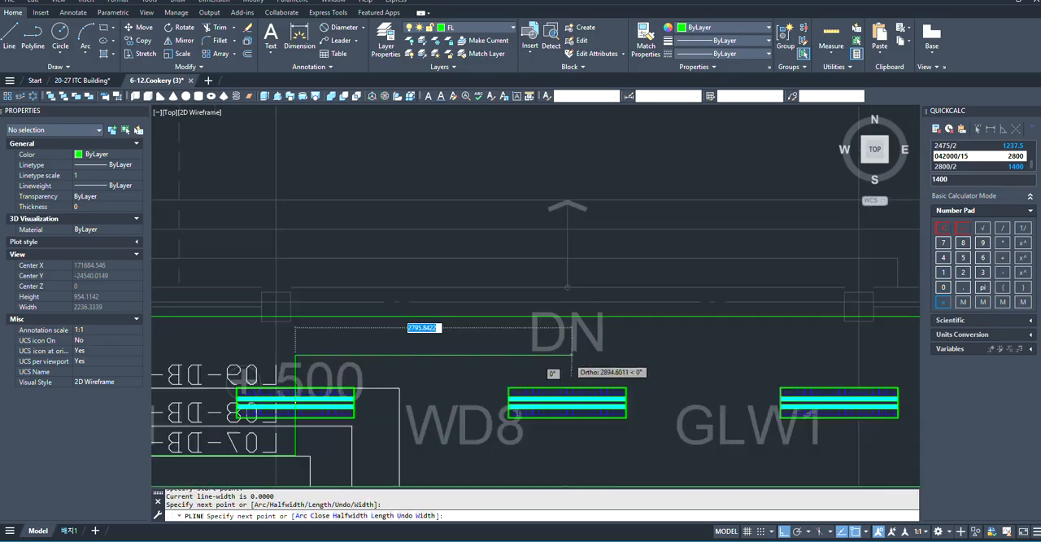
scroll(697, 372, "down", 2)
scroll(442, 383, "up", 2)
scroll(567, 404, "down", 1)
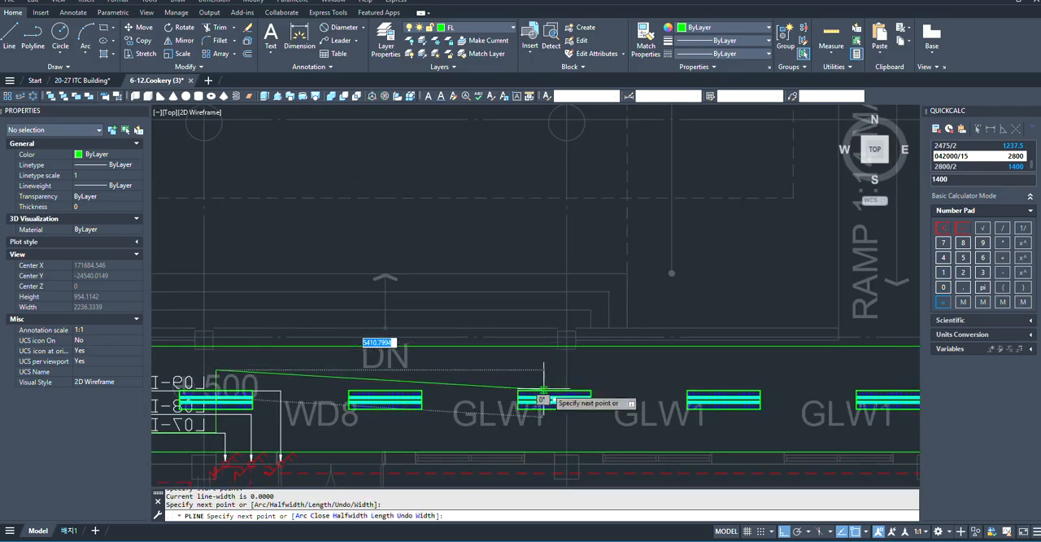
key("F8")
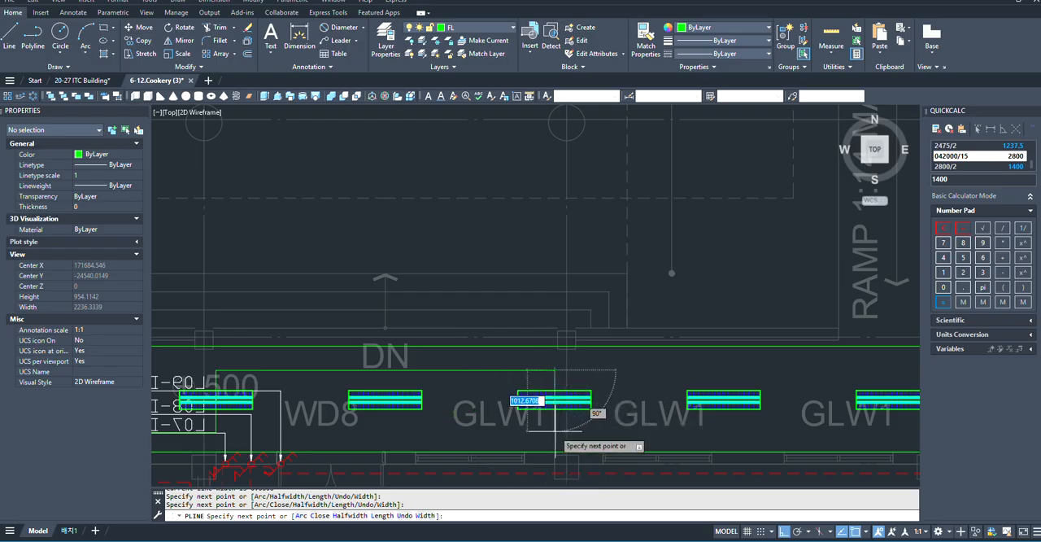
scroll(555, 429, "up", 3)
left_click(554, 433)
- Route the polyline along below the tenth fixture and up through the midpoint of the eleventh, near the ramp
scroll(553, 432, "down", 4)
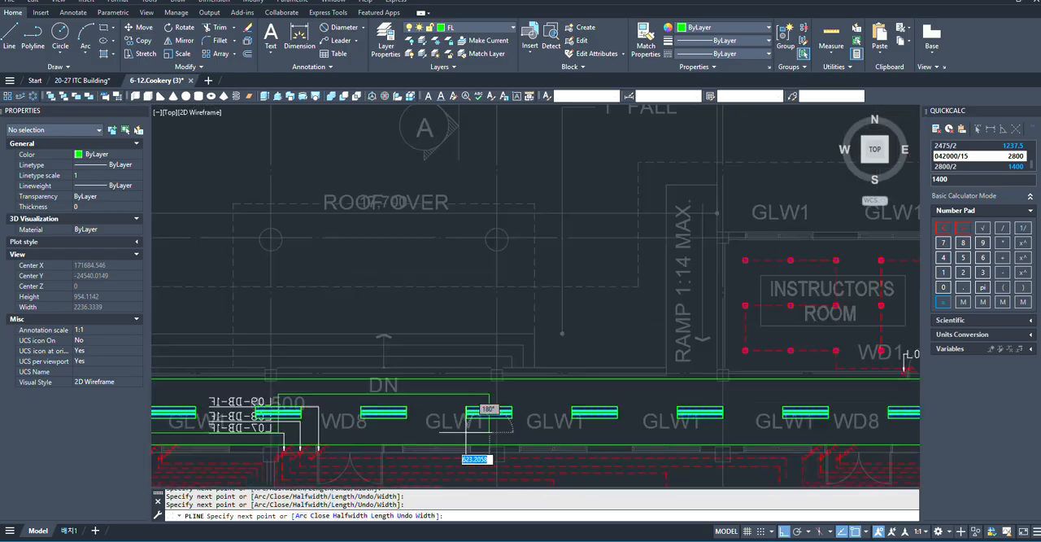
scroll(472, 422, "up", 2)
scroll(634, 431, "down", 2)
scroll(583, 447, "up", 2)
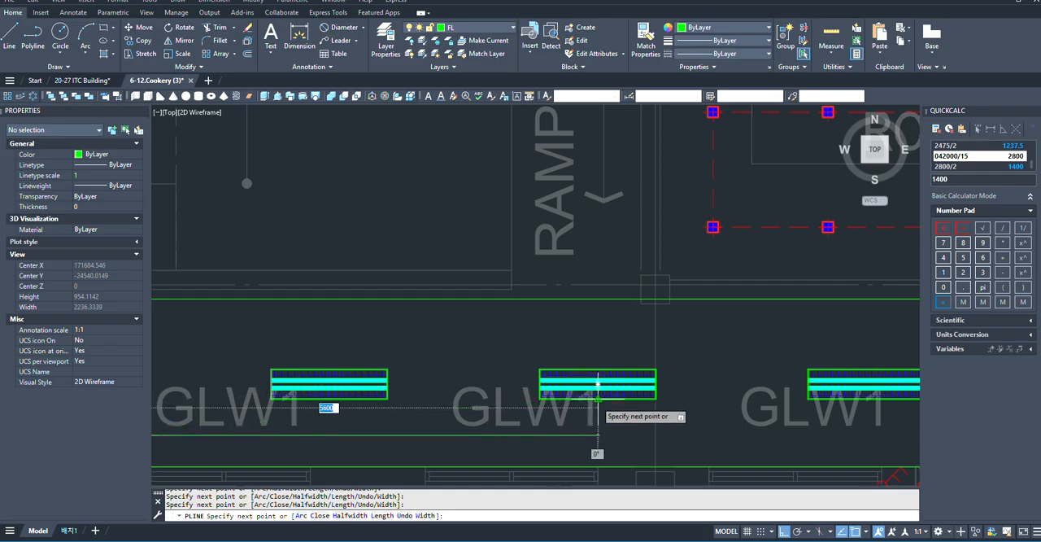
left_click(600, 336)
- Continue the polyline across above the twelfth fixture and down through the thirteenth, below the L03-DB-1F leader
scroll(600, 336, "down", 5)
scroll(639, 376, "up", 6)
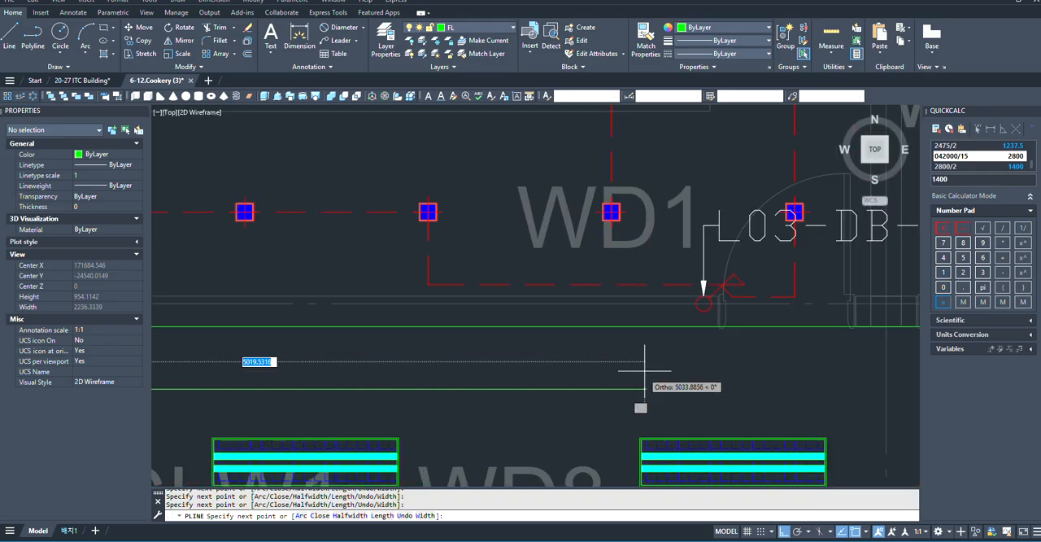
scroll(459, 364, "down", 3)
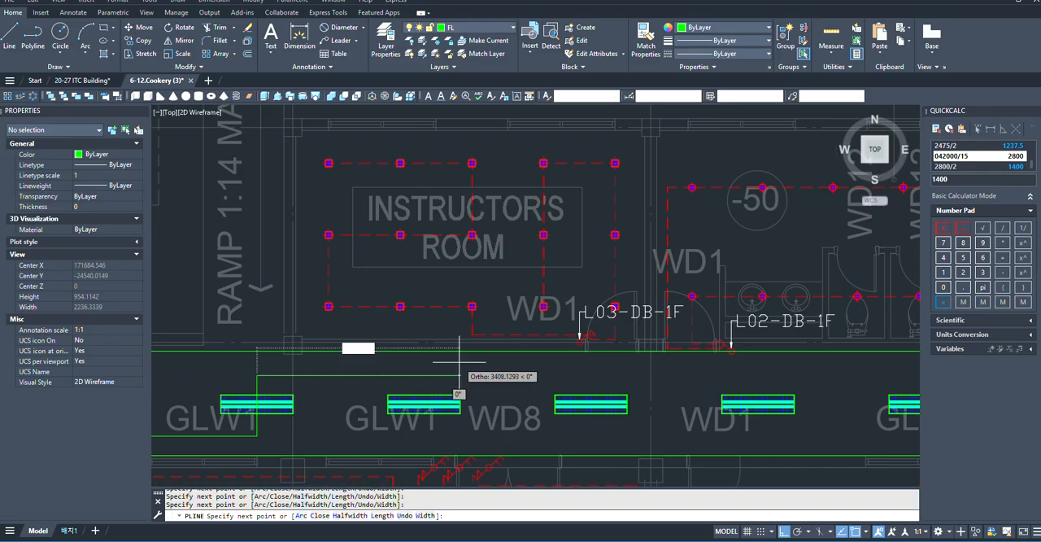
left_click(592, 375)
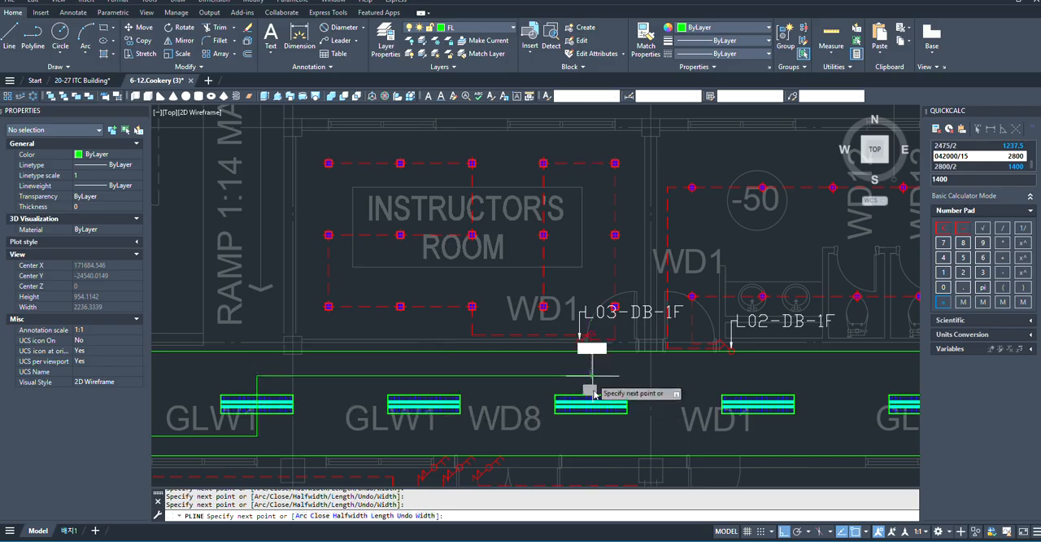
left_click(591, 438)
- Route the polyline along below the fourteenth fixture and up through the midpoint of the corridor's last fixture
scroll(592, 439, "down", 2)
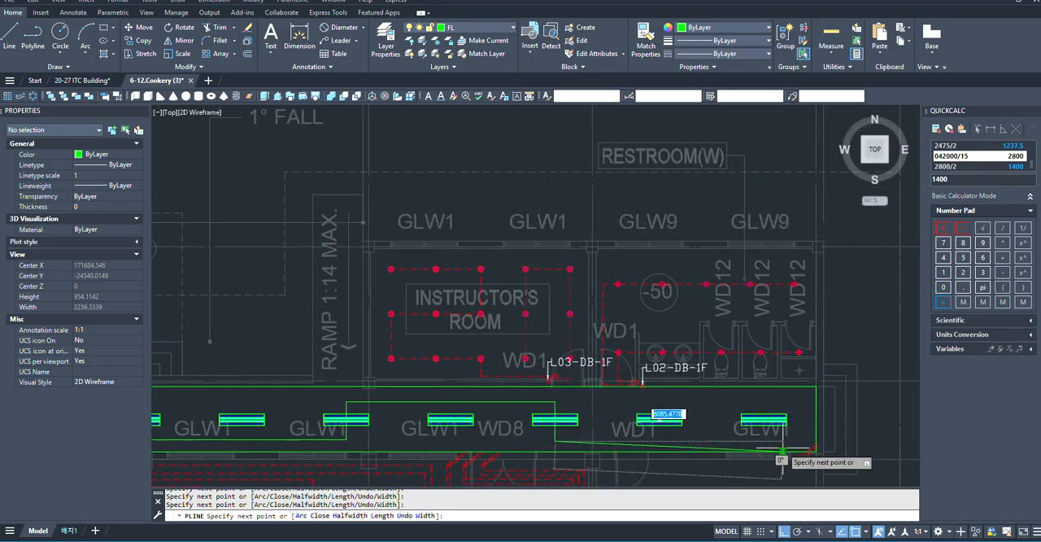
scroll(780, 450, "up", 2)
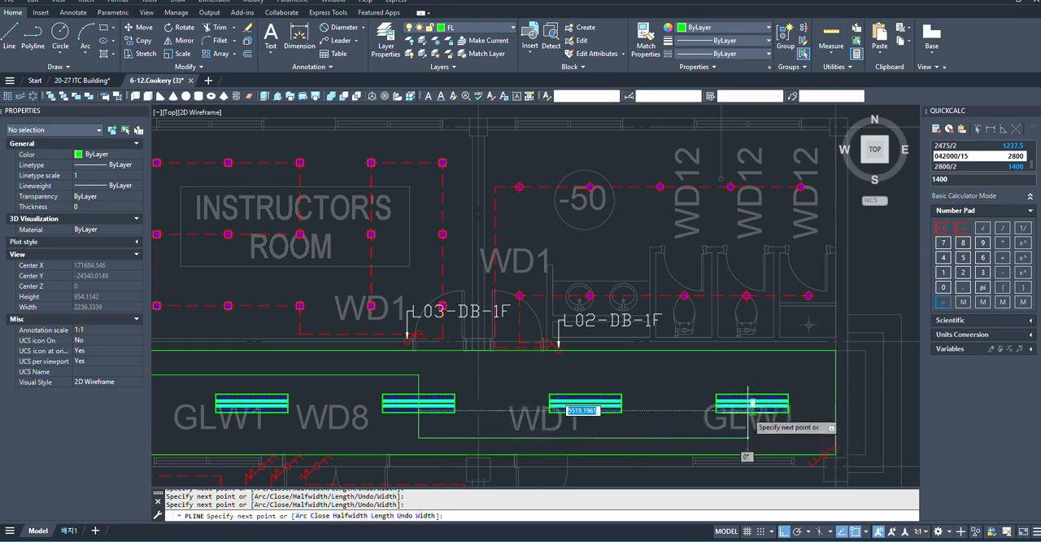
left_click(751, 438)
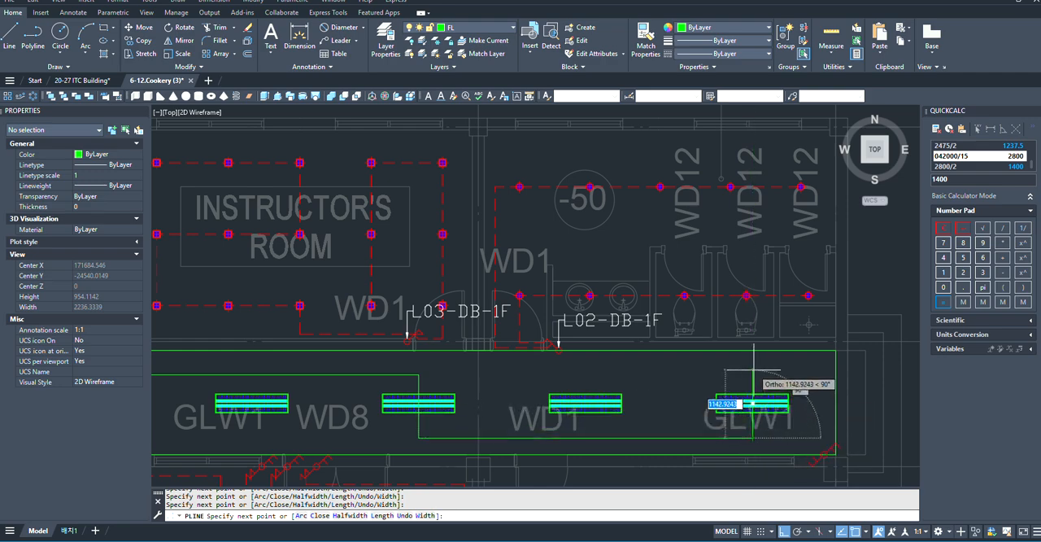
left_click(752, 370)
- Run the polyline across above the corridor's last fixture and down to the end switch, then finish it
scroll(778, 370, "up", 4)
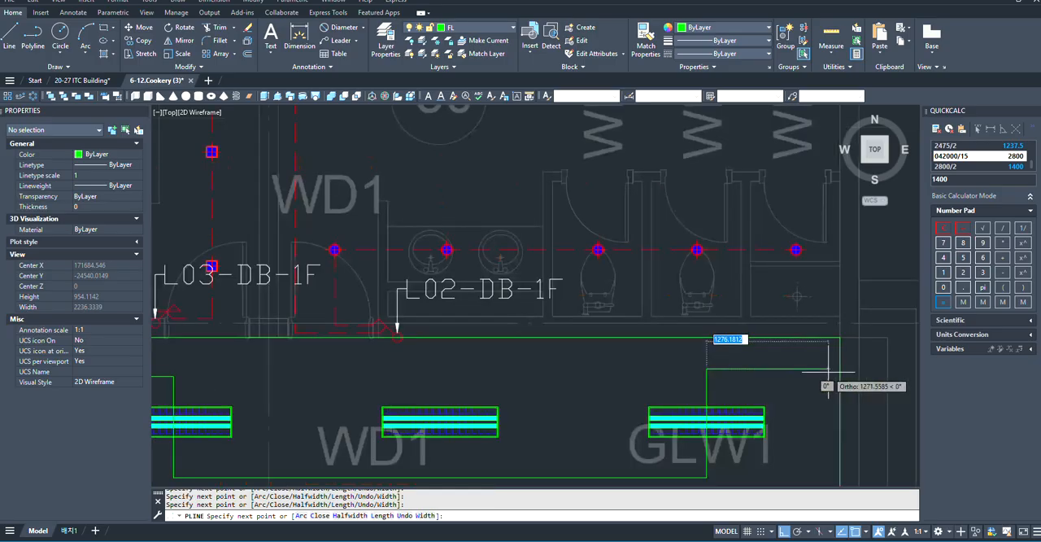
scroll(778, 374, "down", 2)
scroll(782, 390, "up", 2)
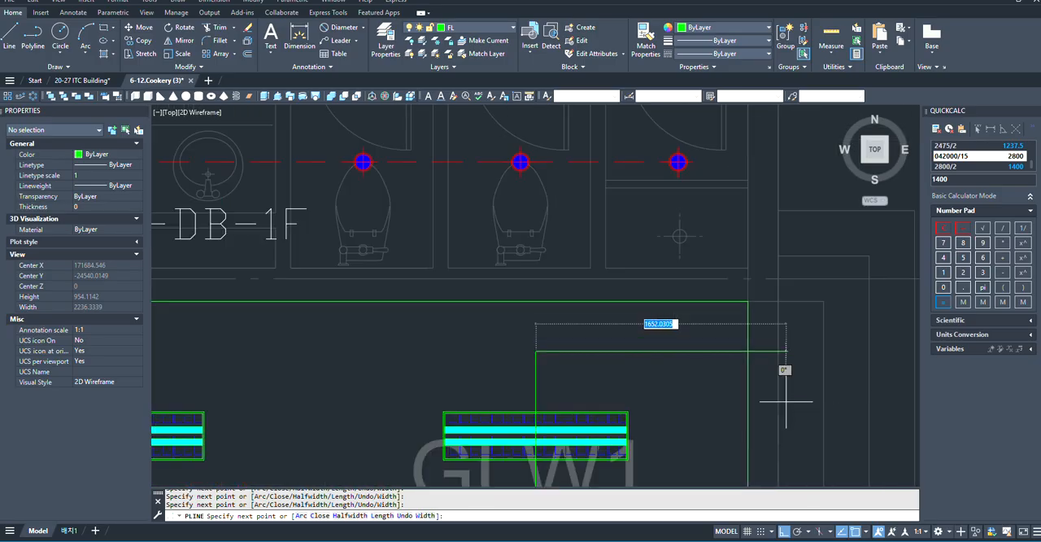
left_click(766, 350)
scroll(766, 350, "down", 4)
scroll(787, 414, "up", 4)
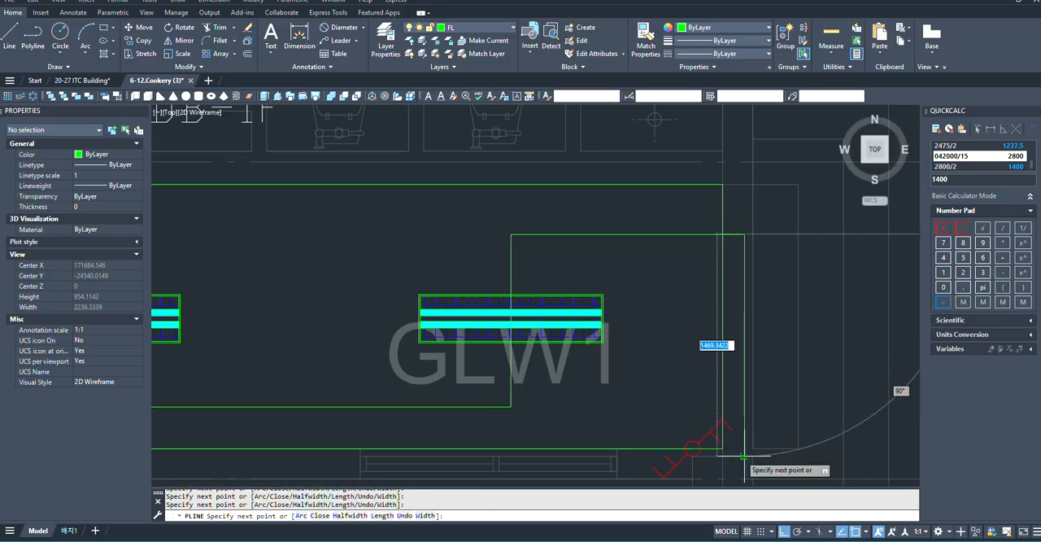
scroll(802, 419, "down", 15)
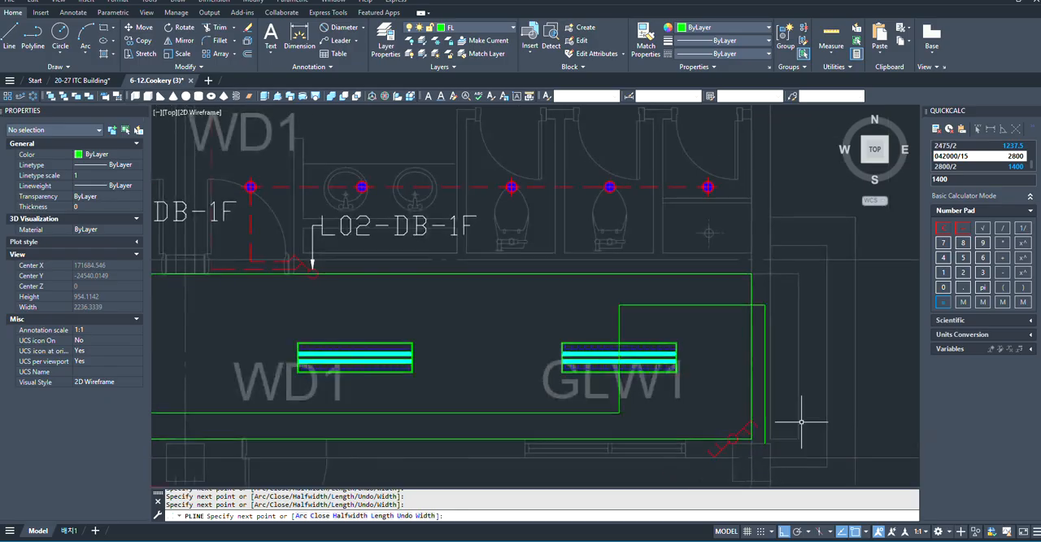
key("Return")
- Stretch the polyline's starting vertical segment toward the first fixture so it meets the switch's arm near the L04-DB-1F leader
scroll(494, 393, "up", 14)
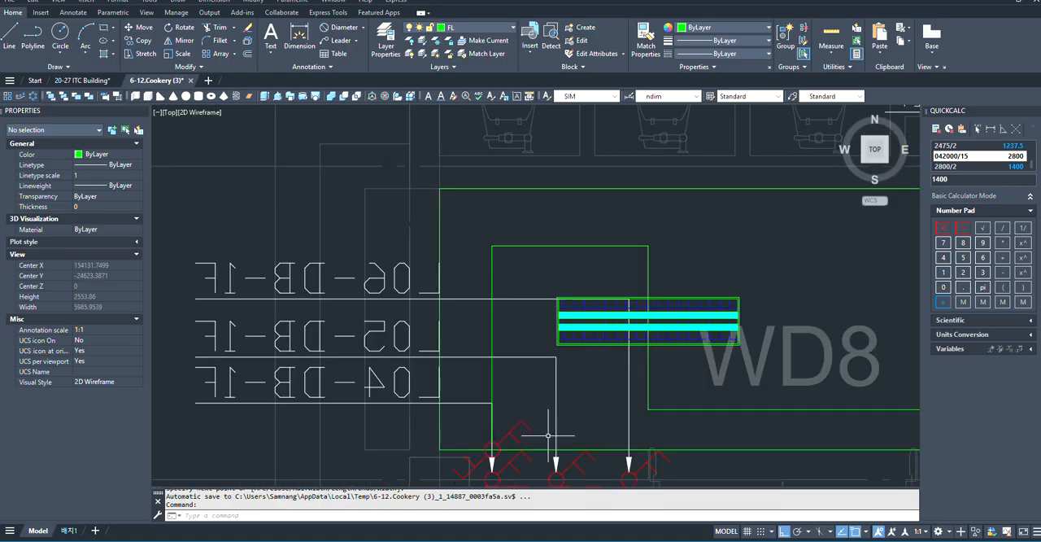
scroll(535, 439, "down", 2)
left_click(491, 439)
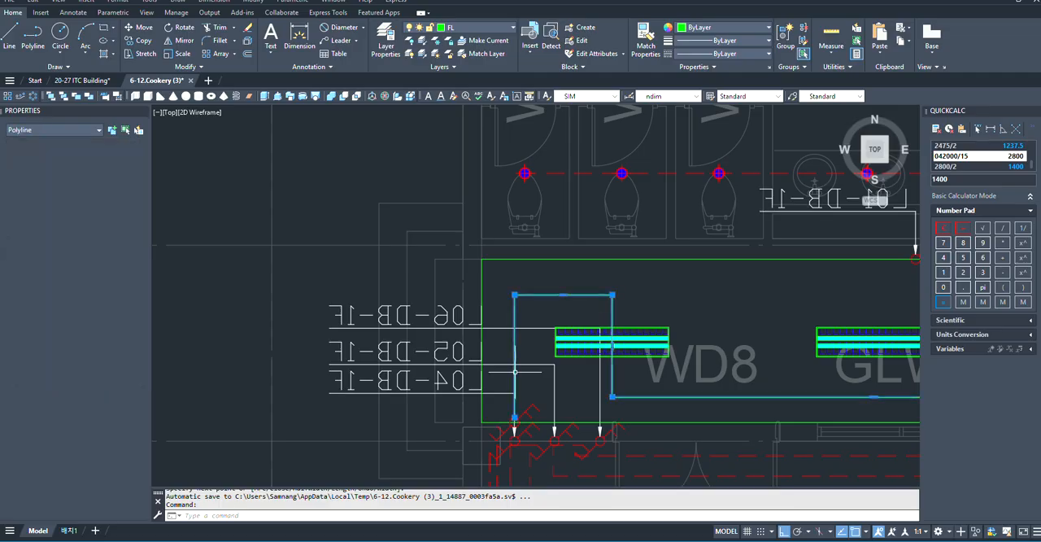
scroll(491, 460, "up", 2)
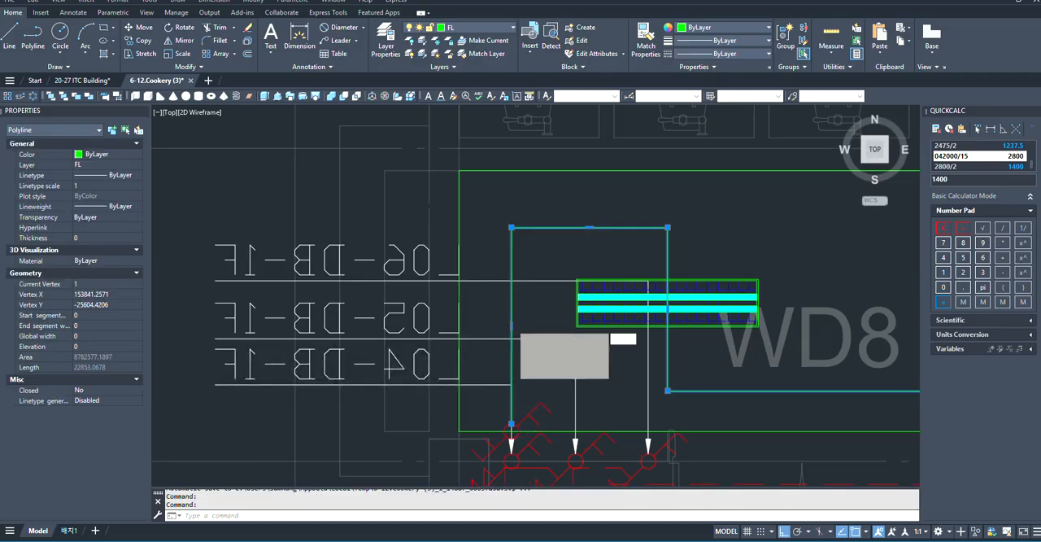
left_click(511, 325)
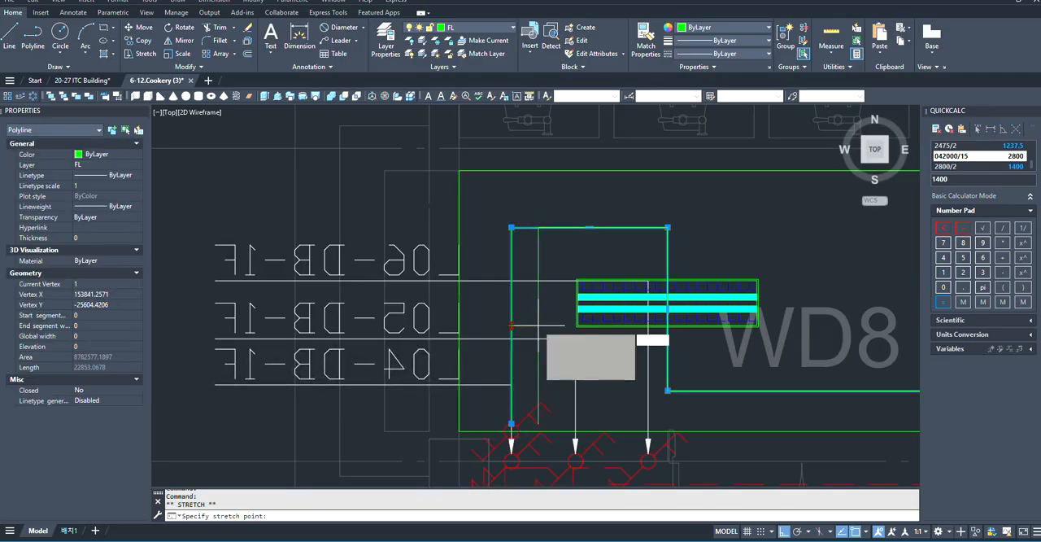
left_click(538, 325)
scroll(518, 358, "up", 2)
scroll(470, 363, "down", 4)
key("Escape")
key("Escape")
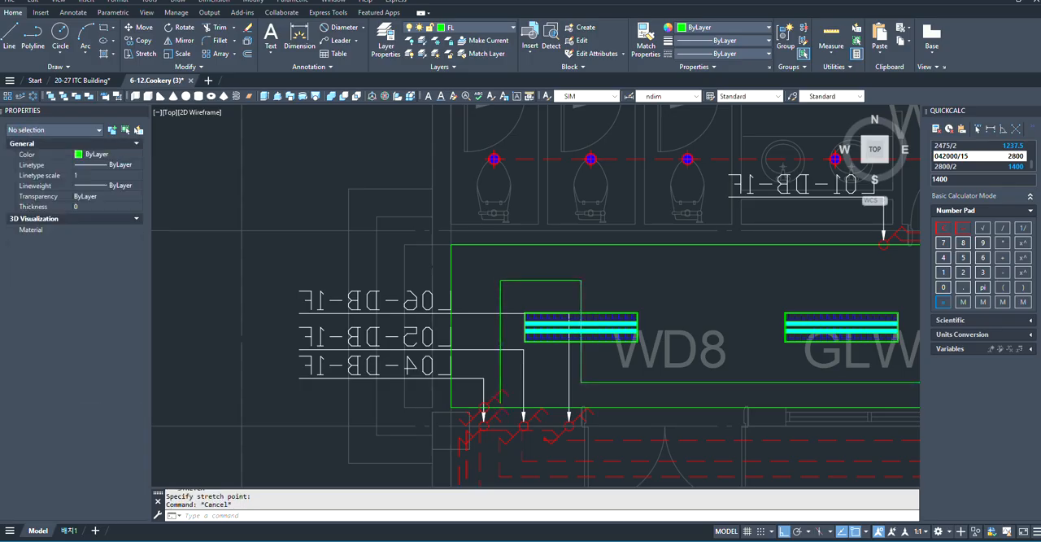
- Start a second polyline at the switch's other arm and run it below the first fixture to the second fixture's midpoint
scroll(520, 393, "up", 5)
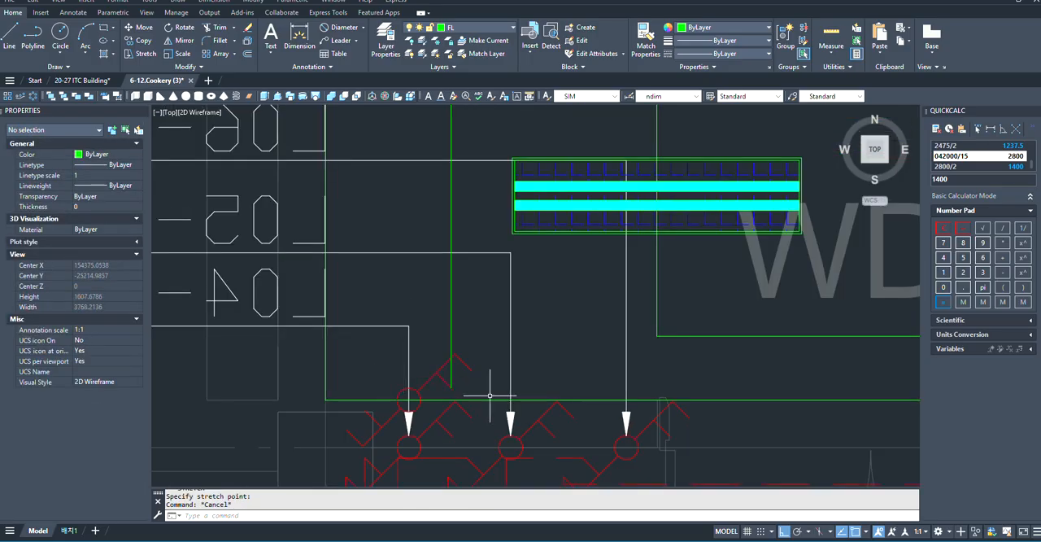
scroll(489, 395, "down", 3)
scroll(456, 376, "up", 3)
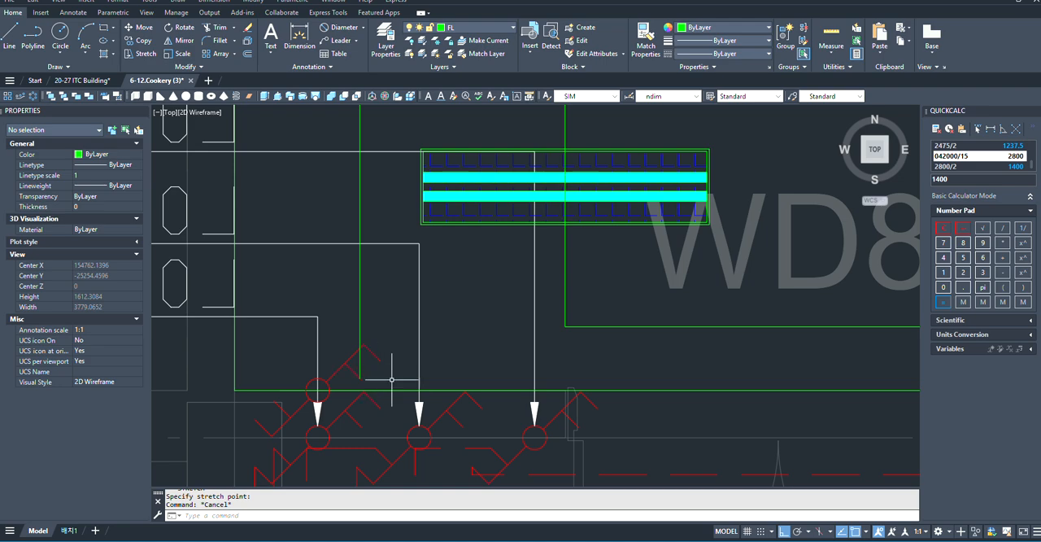
key("Return")
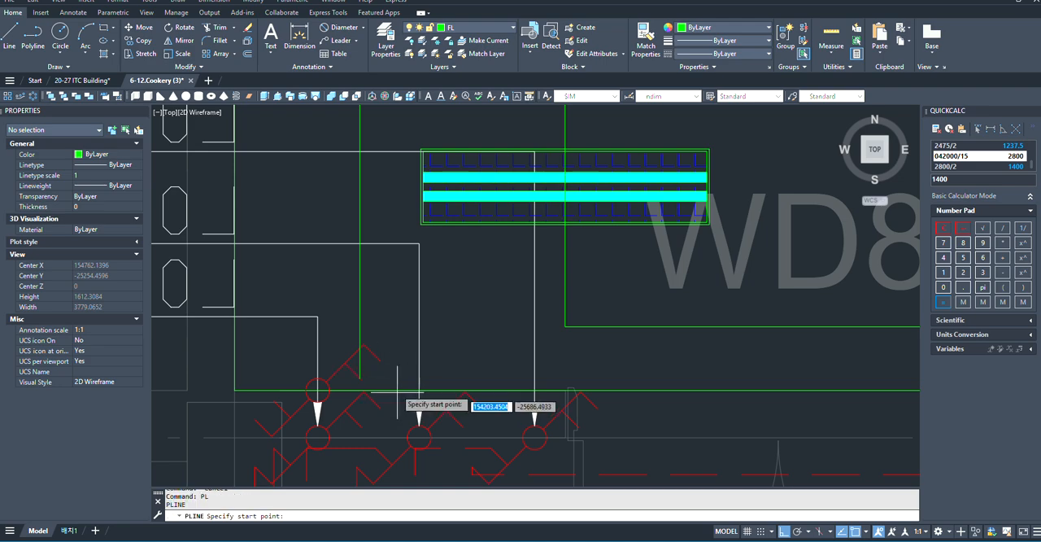
scroll(396, 376, "up", 3)
left_click(371, 352)
scroll(371, 351, "down", 4)
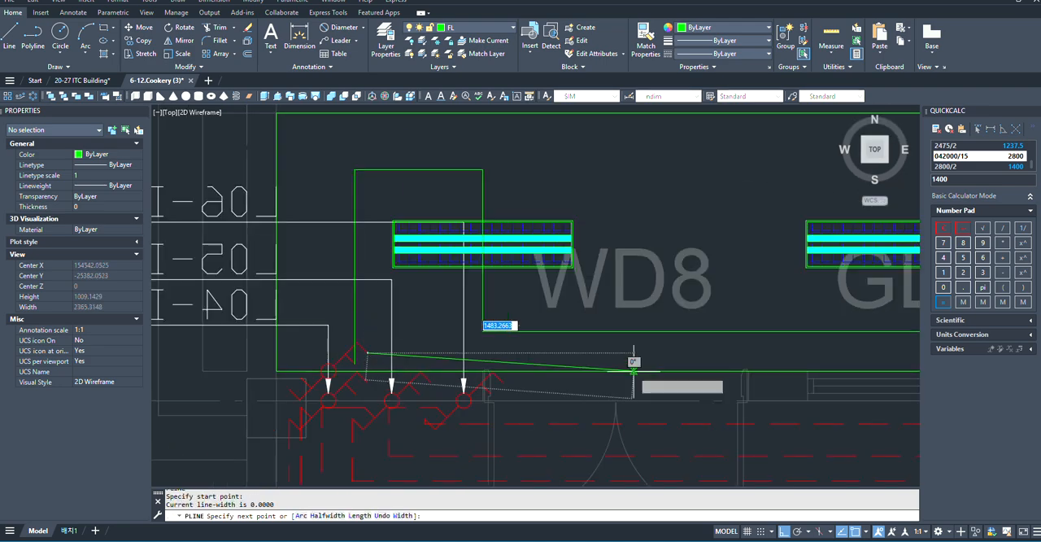
scroll(643, 378, "down", 3)
scroll(756, 337, "up", 2)
scroll(761, 333, "up", 2)
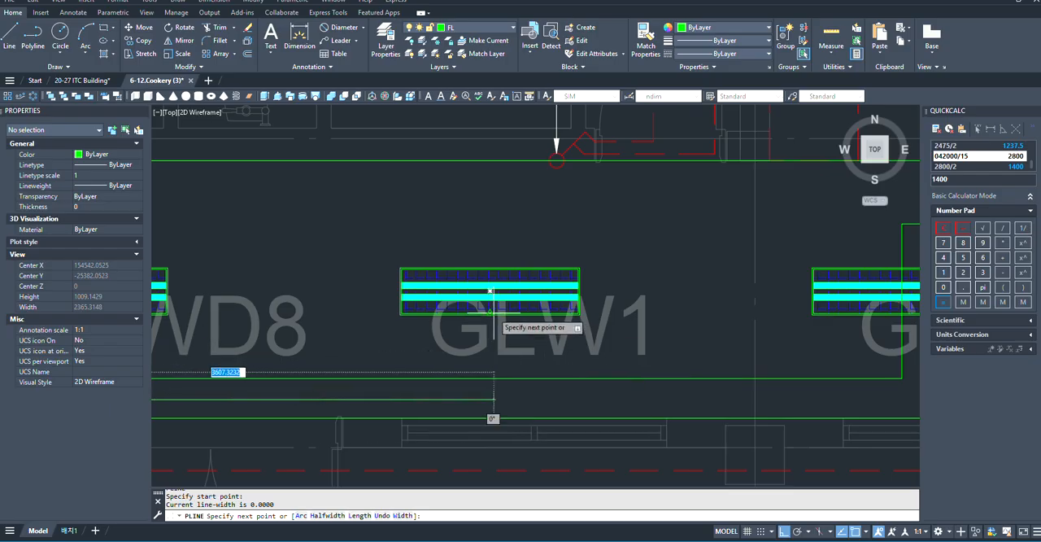
left_click(489, 398)
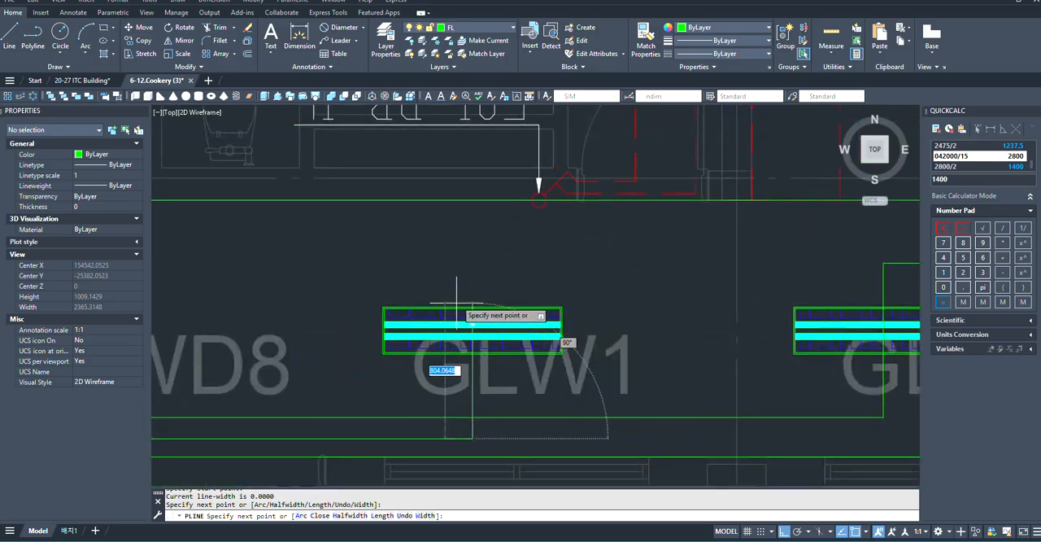
- Route the second polyline up through the second fixture and across above the third to the fourth fixture's midpoint
scroll(439, 252, "down", 3)
scroll(433, 271, "up", 1)
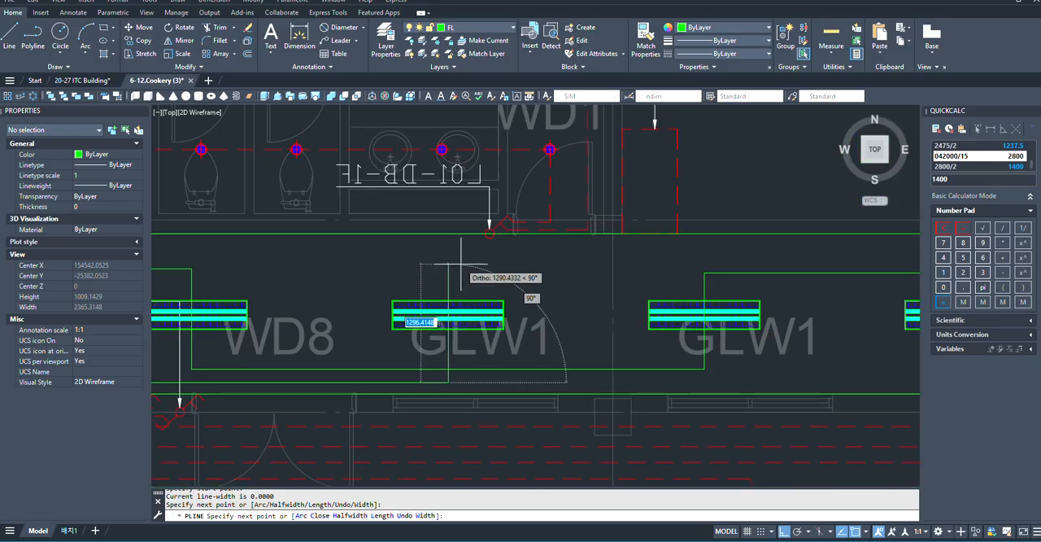
left_click(455, 259)
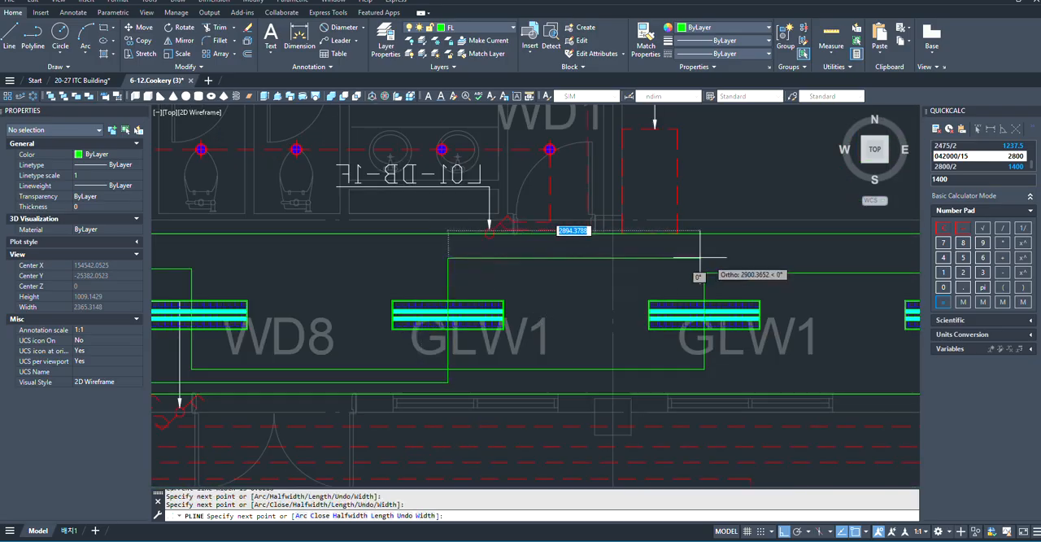
scroll(702, 251, "down", 5)
scroll(618, 280, "up", 3)
scroll(655, 301, "up", 3)
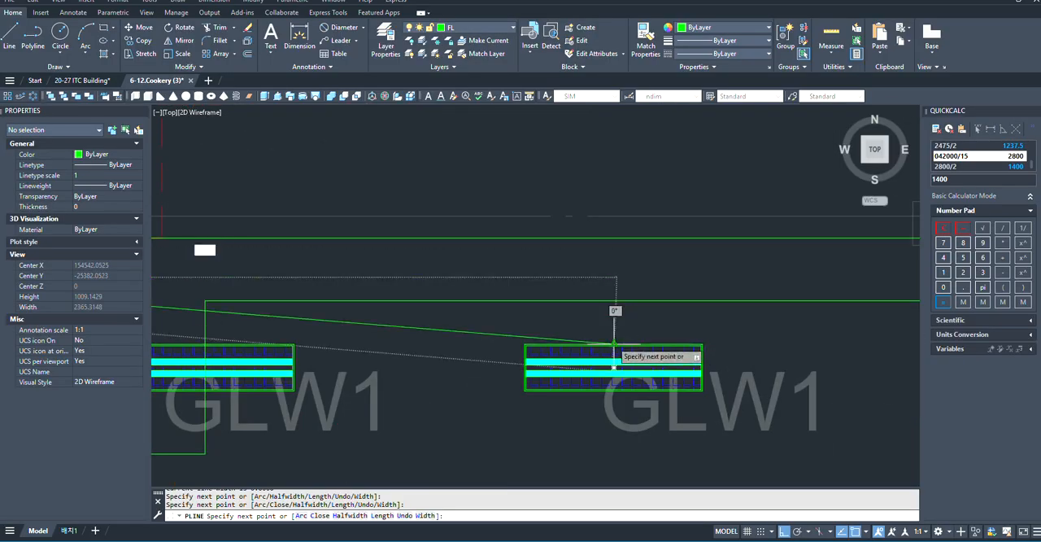
left_click(613, 277)
- Continue the polyline down through the fourth fixture and along below the fifth, aligned with the sixth fixture's midpoint
scroll(613, 318, "down", 3)
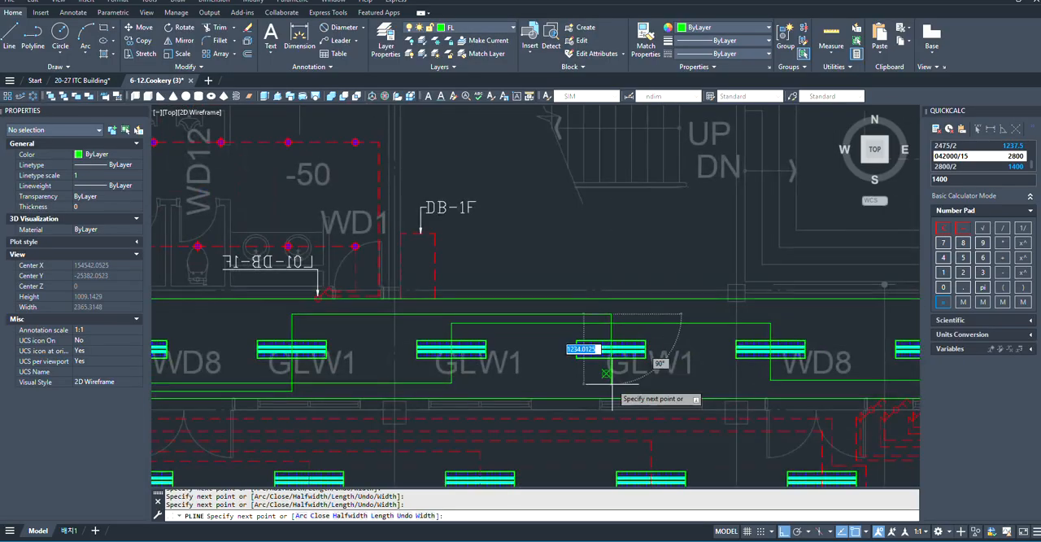
scroll(602, 357, "up", 2)
scroll(606, 374, "up", 3)
scroll(540, 372, "down", 3)
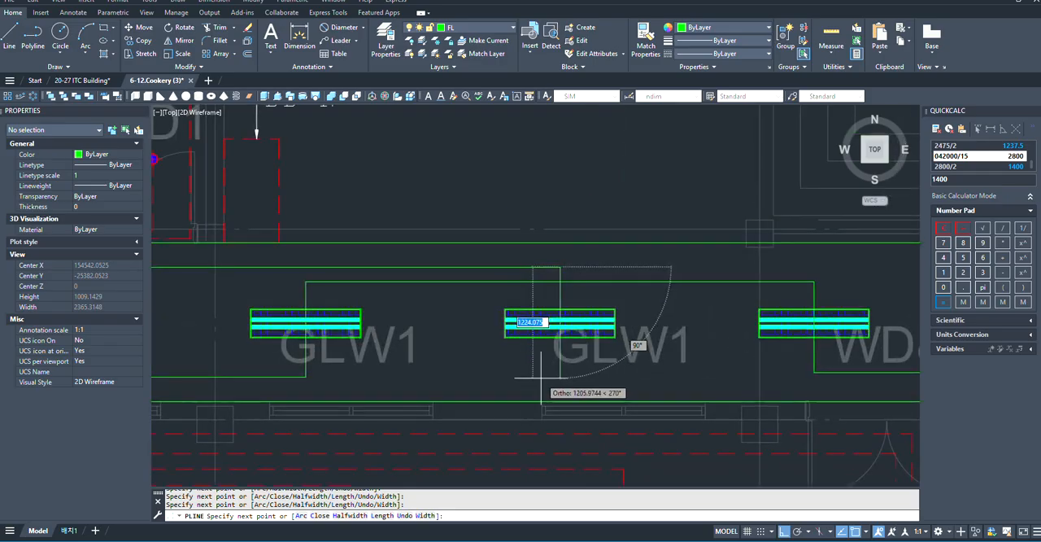
scroll(549, 380, "up", 2)
left_click(569, 393)
scroll(569, 394, "down", 4)
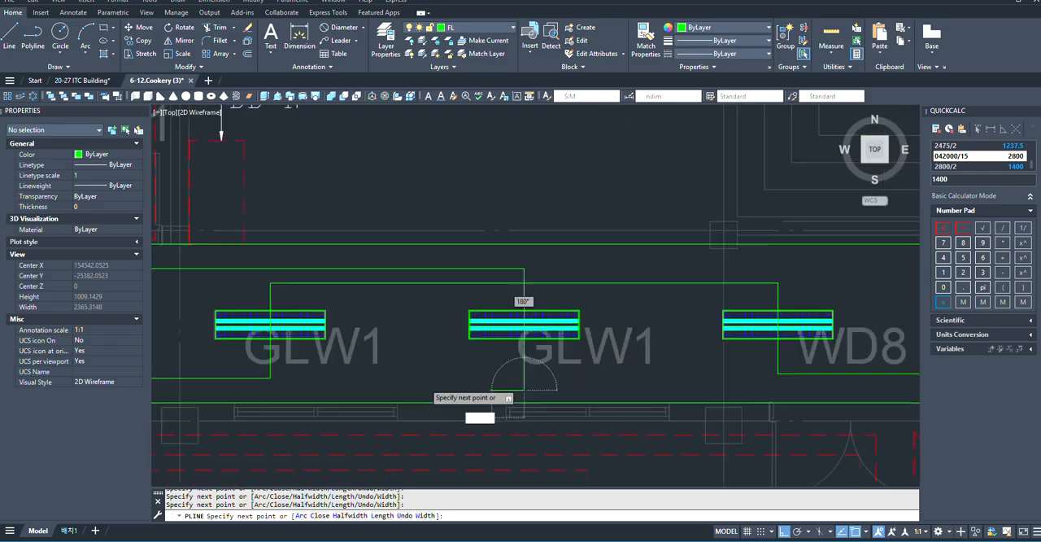
scroll(605, 391, "up", 3)
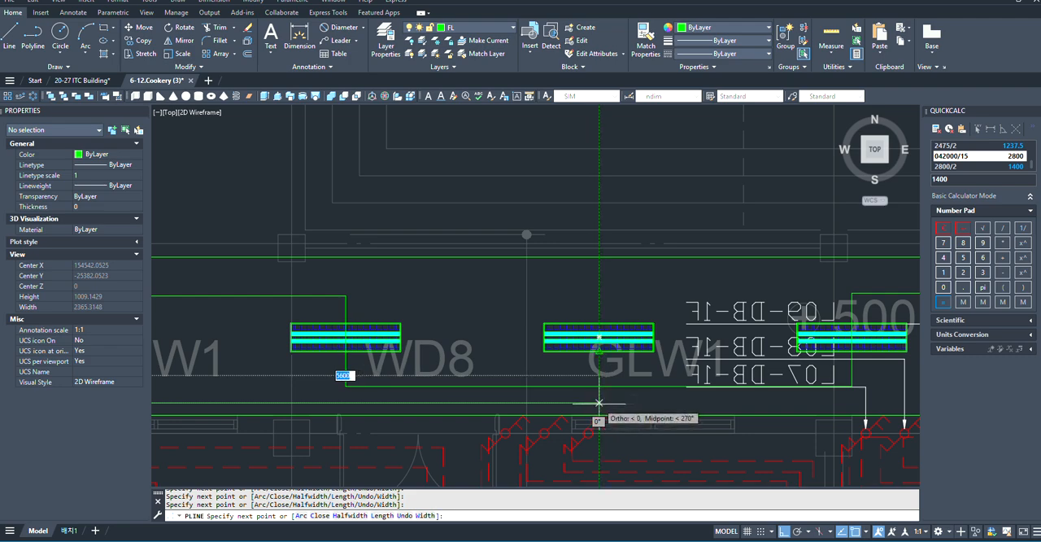
- Take the polyline up through the sixth fixture and across above the seventh to the eighth fixture's midpoint, near DN
scroll(600, 323, "up", 3)
scroll(542, 331, "down", 3)
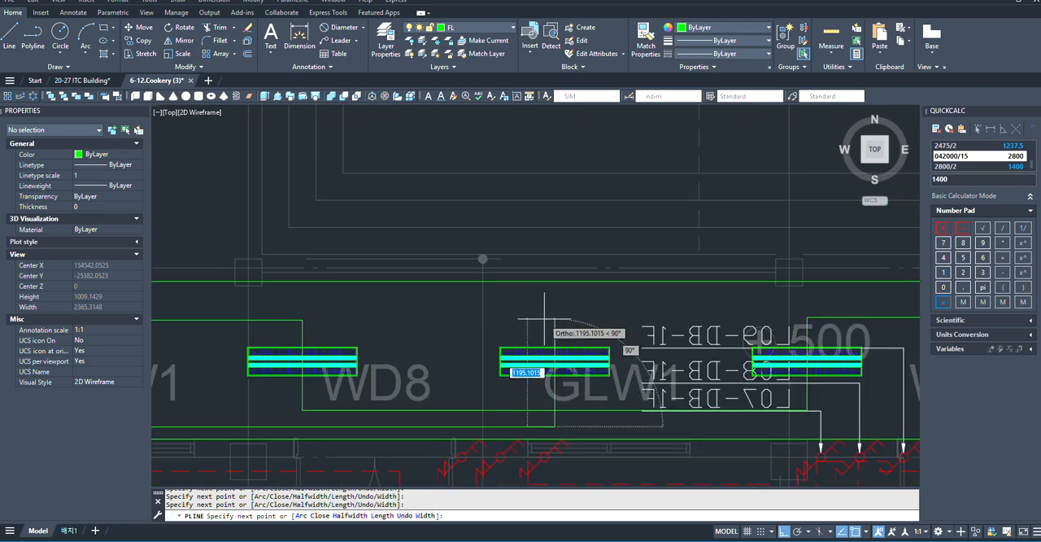
scroll(471, 321, "down", 3)
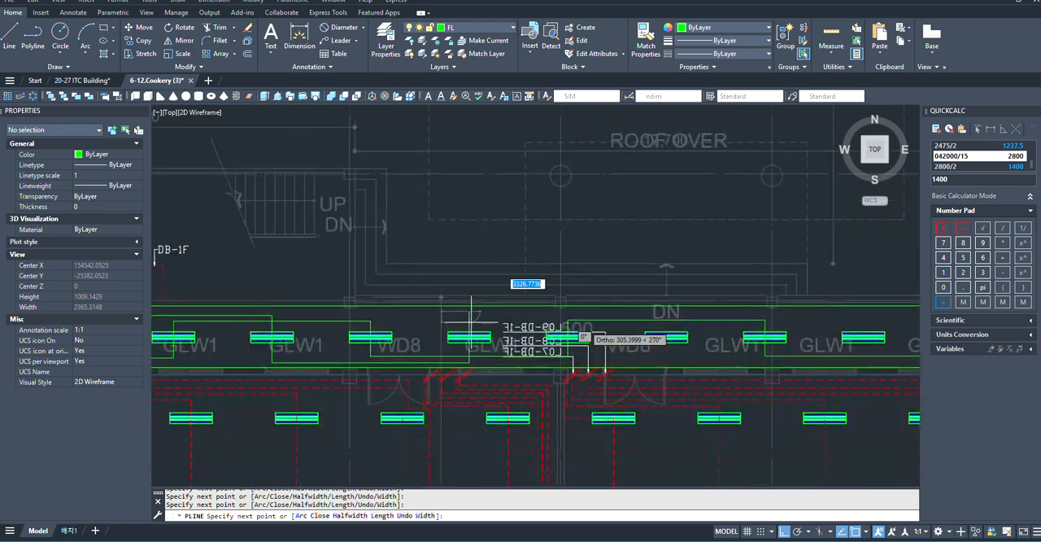
scroll(702, 317, "up", 5)
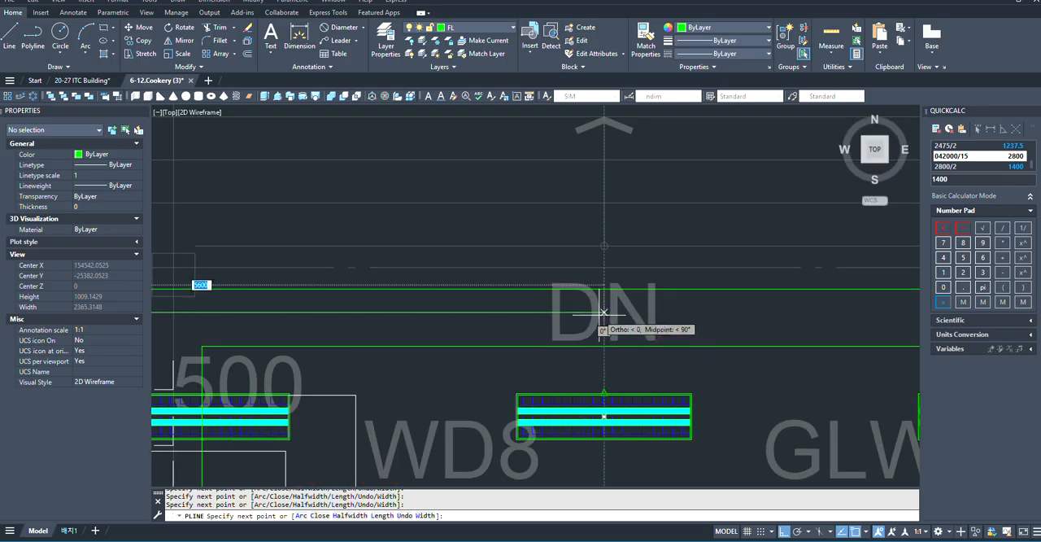
- Route the polyline down through the eighth fixture and along below the ninth to the tenth fixture's midpoint
scroll(604, 313, "down", 3)
scroll(606, 379, "up", 4)
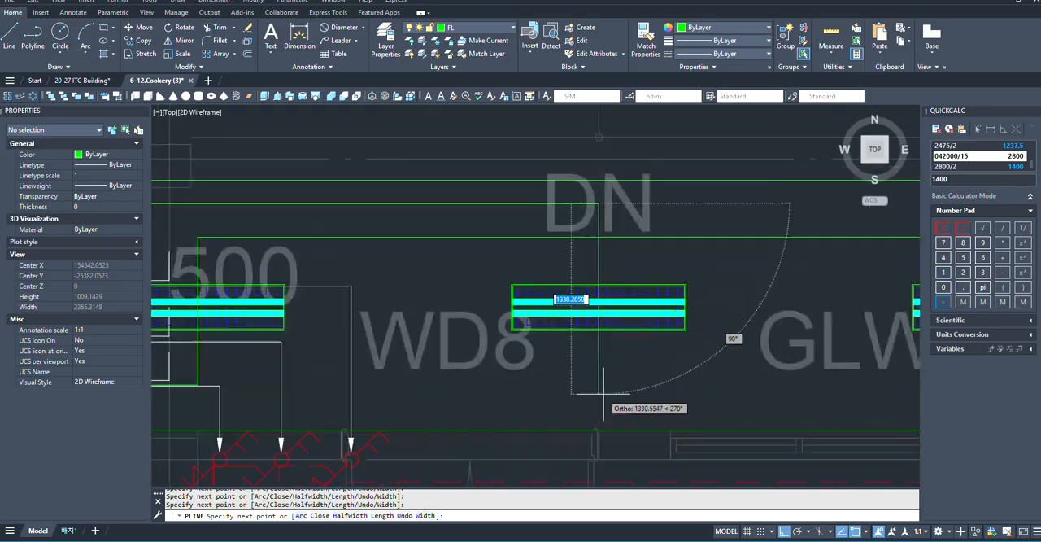
scroll(459, 404, "down", 4)
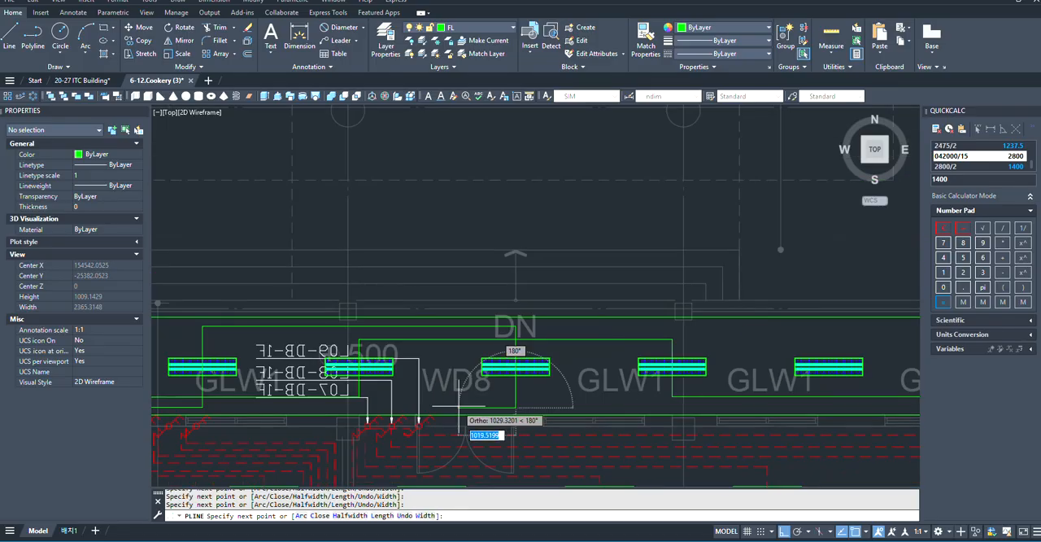
scroll(778, 407, "up", 4)
scroll(378, 389, "down", 4)
scroll(566, 396, "up", 4)
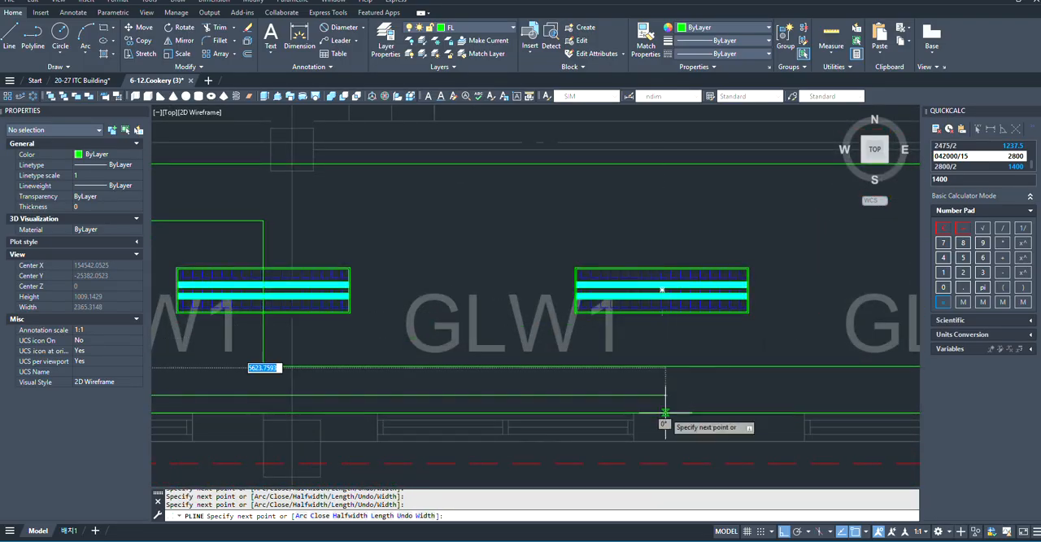
- Continue the polyline up through the tenth fixture and across above the eleventh to the twelfth fixture's midpoint
scroll(664, 398, "down", 4)
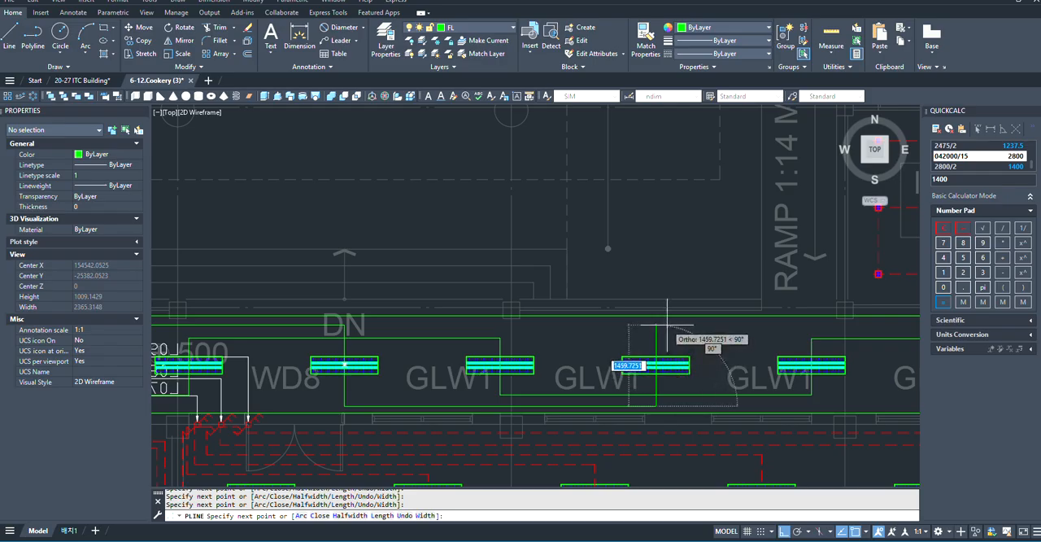
scroll(665, 325, "down", 5)
scroll(707, 382, "up", 6)
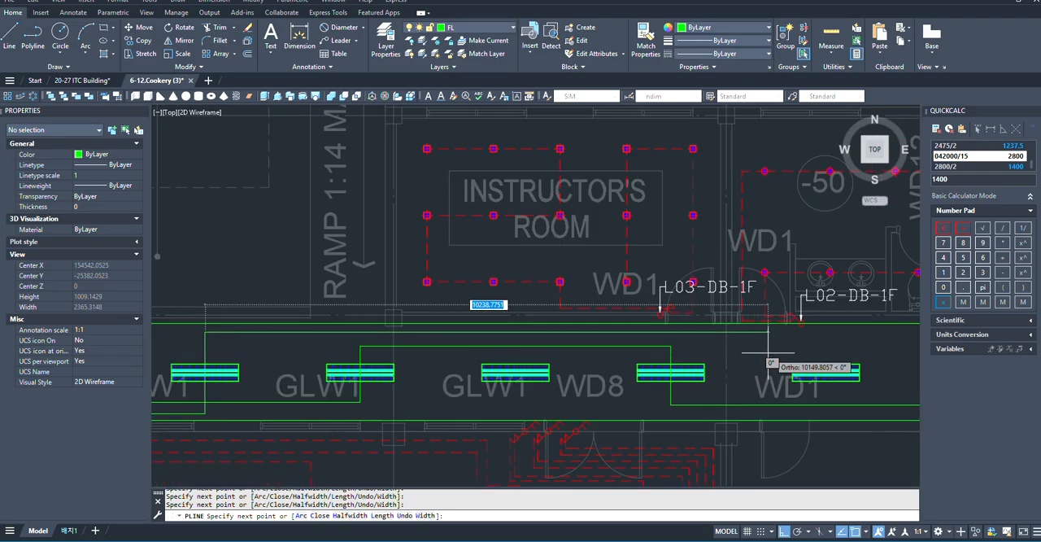
scroll(360, 349, "up", 4)
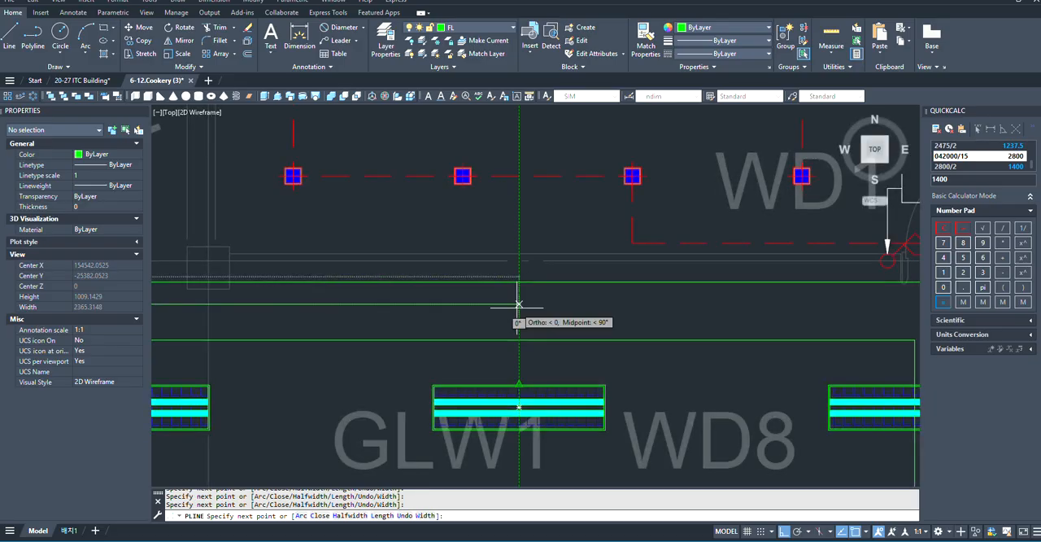
- Bring the polyline down through the twelfth fixture and along below the thirteenth to the fourteenth fixture's midpoint
scroll(519, 404, "down", 4)
scroll(527, 402, "up", 4)
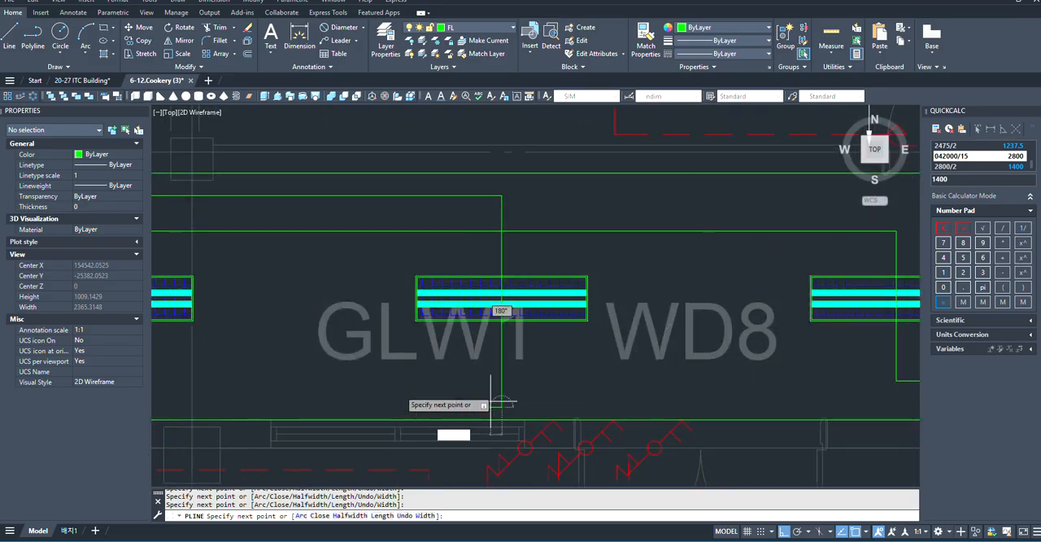
scroll(502, 402, "down", 4)
scroll(748, 394, "up", 4)
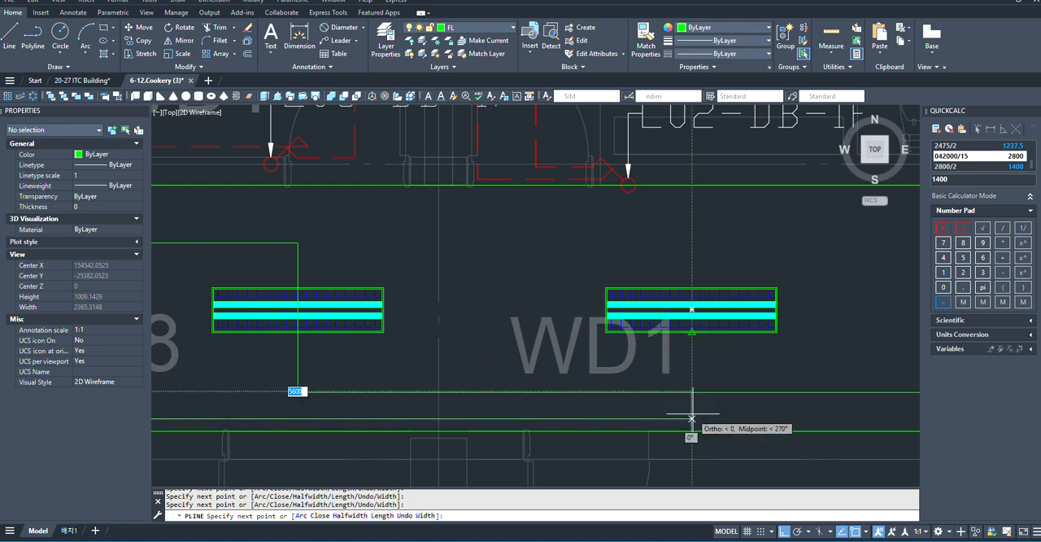
- Take the polyline straight up through the fourteenth fixture's midpoint to a corner above it, near the corridor's upper wall
scroll(617, 417, "down", 4)
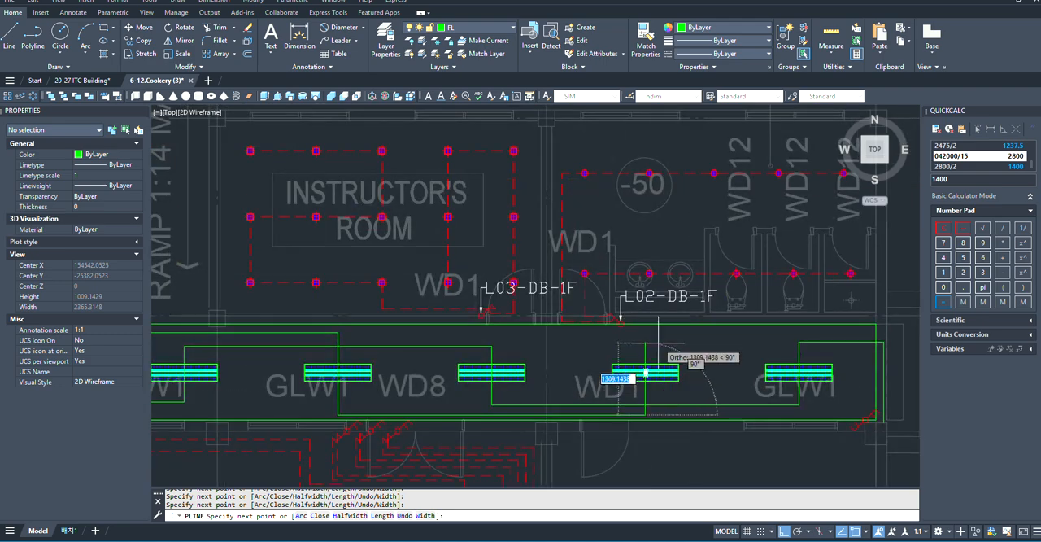
scroll(658, 342, "up", 2)
scroll(602, 342, "down", 3)
scroll(633, 335, "up", 4)
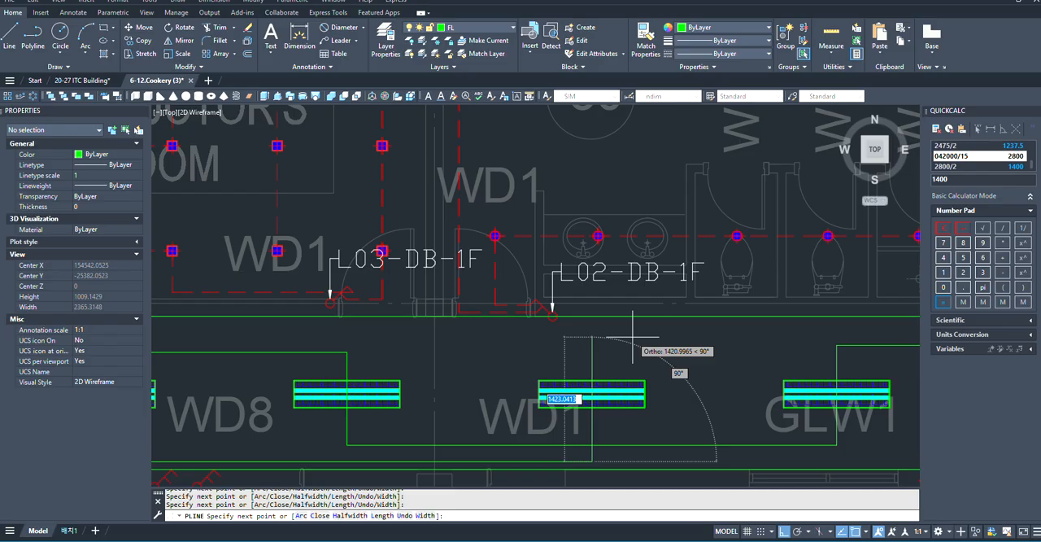
left_click(596, 333)
- Run the polyline across to the corridor's east end and down to the 2-way switch's lower tick, ending it there
scroll(598, 333, "down", 3)
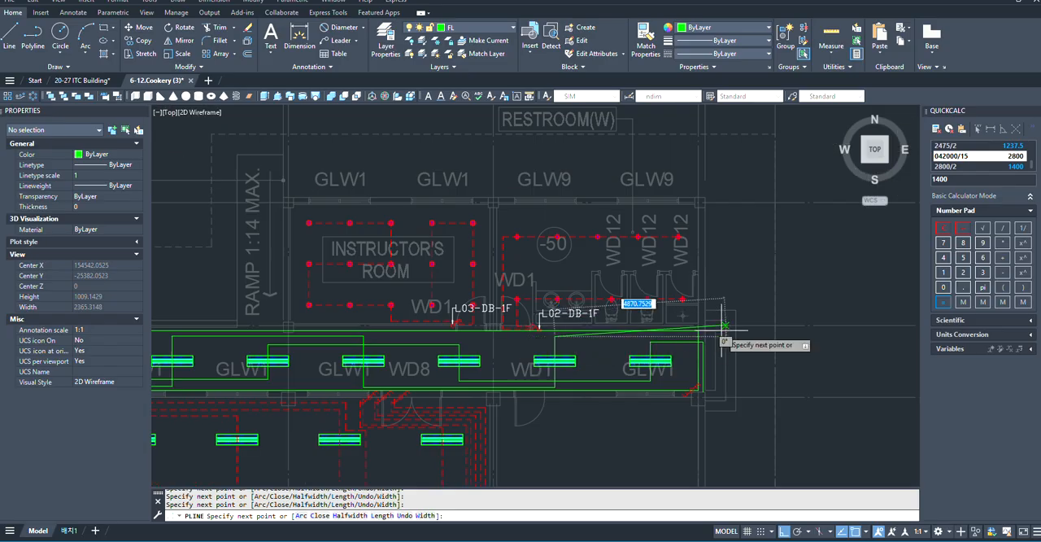
scroll(671, 350, "up", 2)
scroll(670, 348, "up", 2)
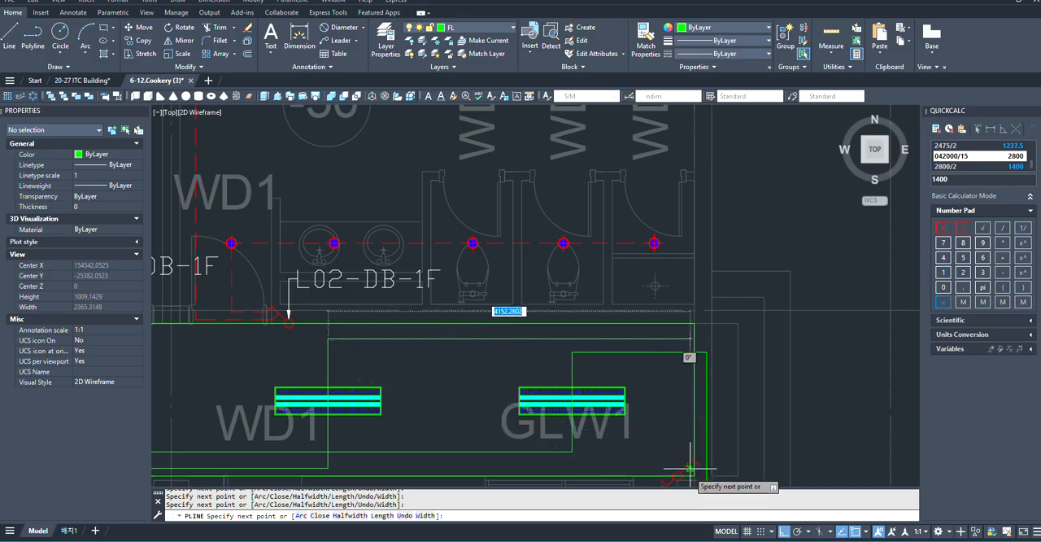
scroll(693, 472, "up", 4)
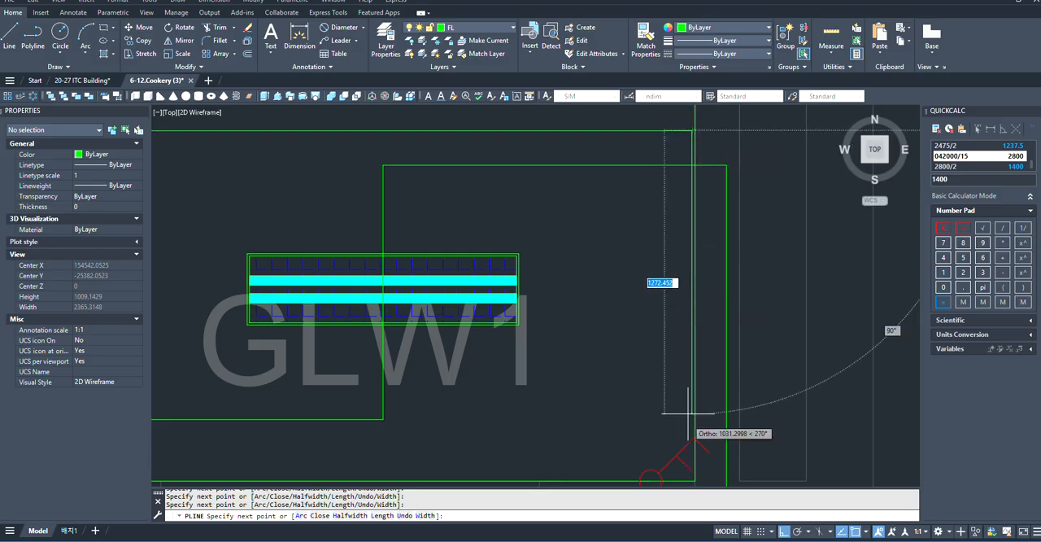
scroll(691, 435, "up", 3)
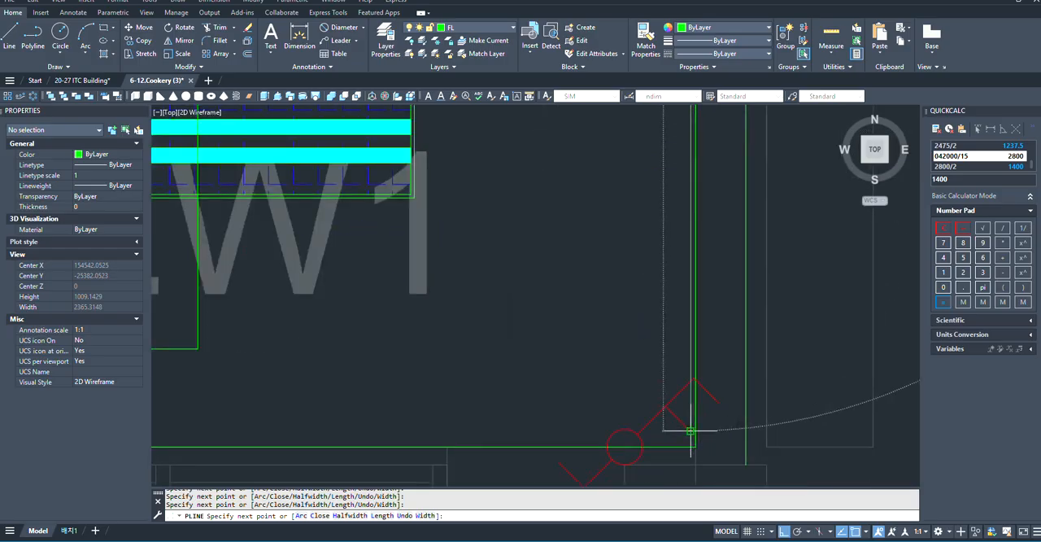
key("Escape")
- Stretch the other zigzag polyline's vertical end segment sideways so it sits closer to the east-end 2-way switch
scroll(690, 419, "down", 3)
left_click(690, 413)
scroll(686, 414, "up", 2)
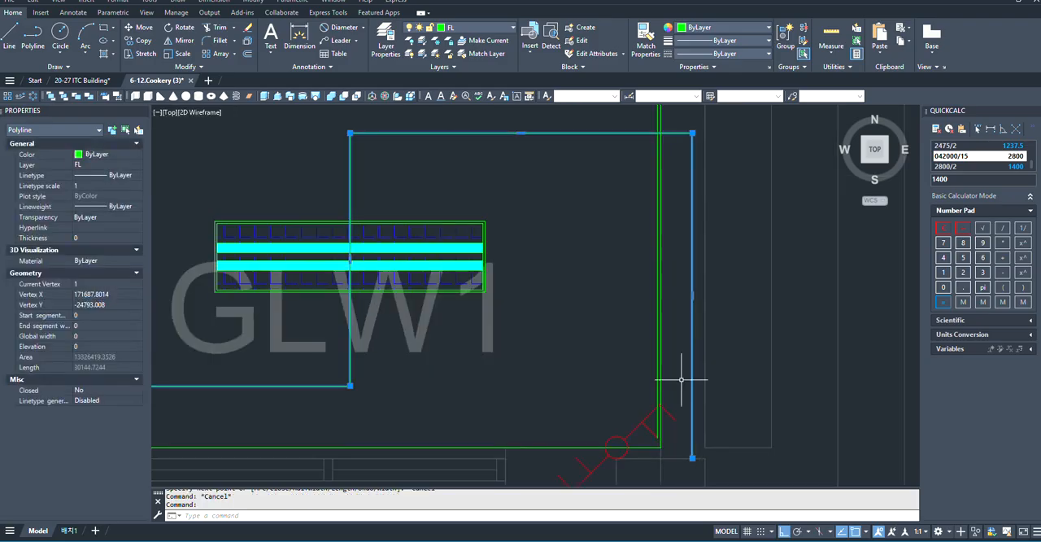
left_click(692, 295)
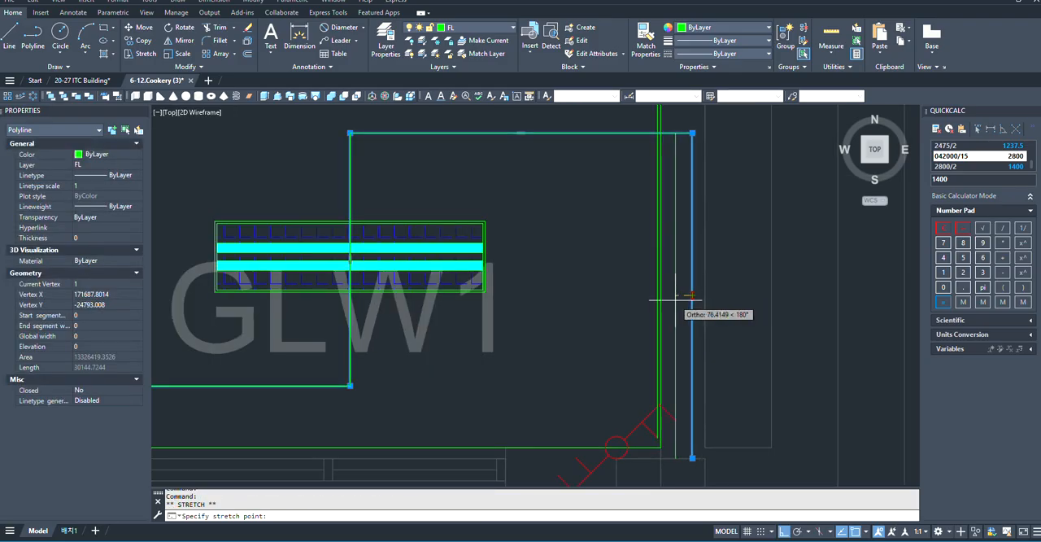
key("Escape")
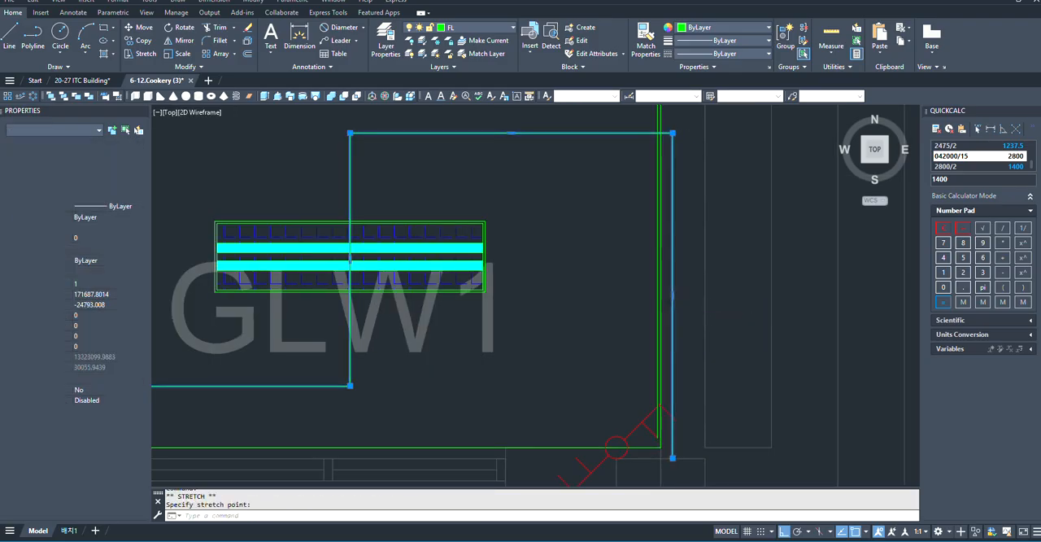
- Shorten that end segment by stretching its lower endpoint up to the tip of the switch's upper tick
left_click(673, 453)
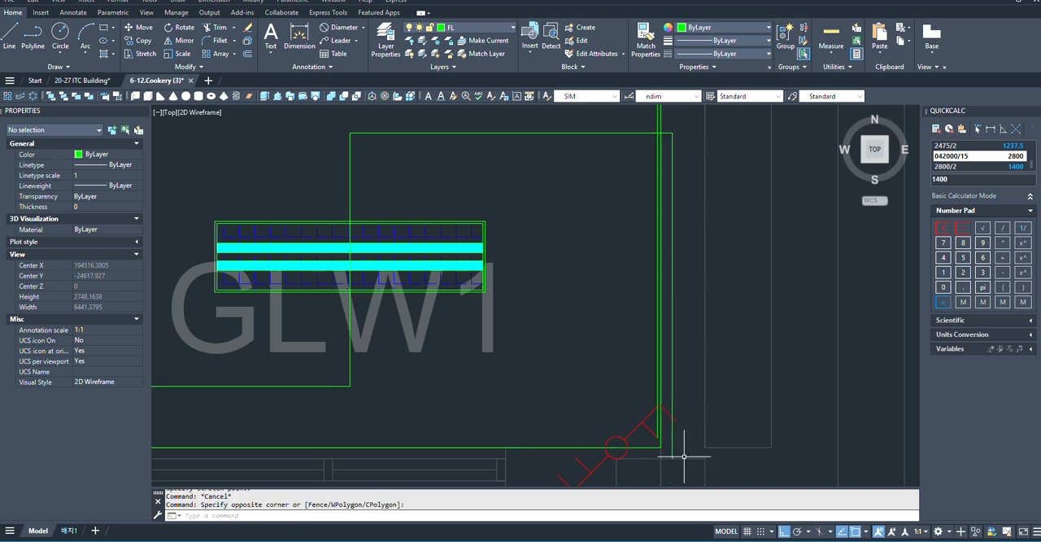
left_click(675, 444)
scroll(675, 445, "up", 4)
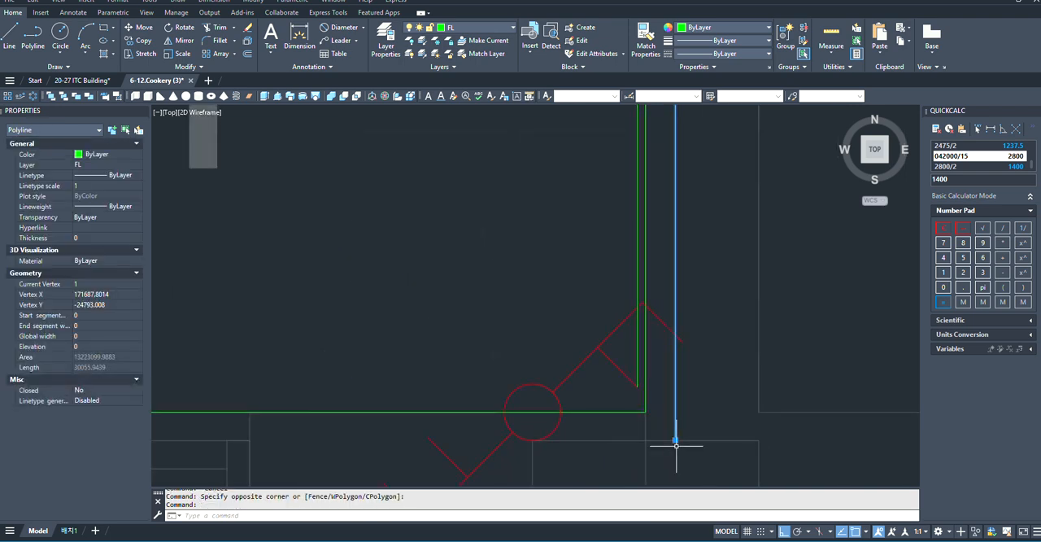
left_click(675, 440)
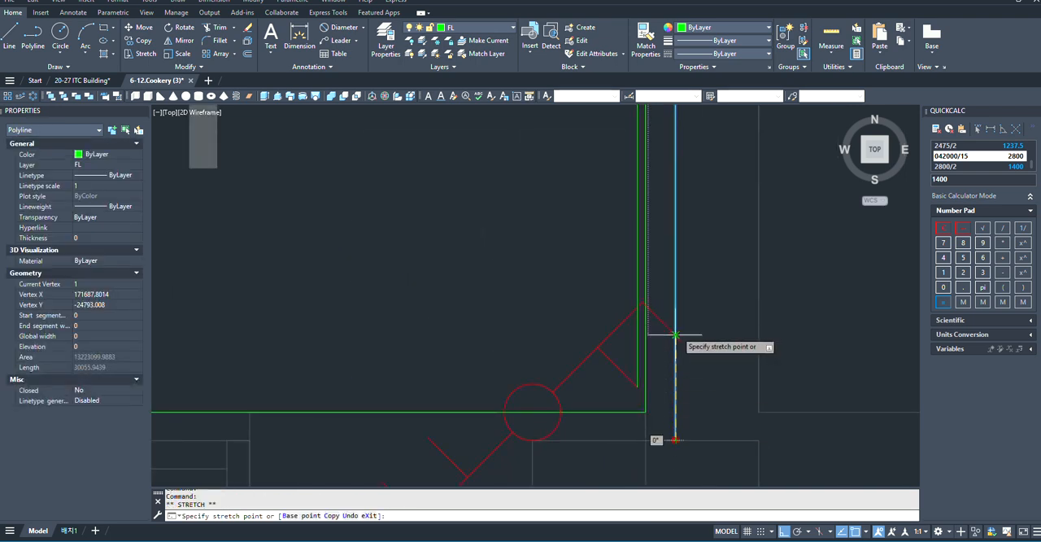
scroll(675, 406, "down", 3)
key("Escape")
scroll(680, 371, "down", 4)
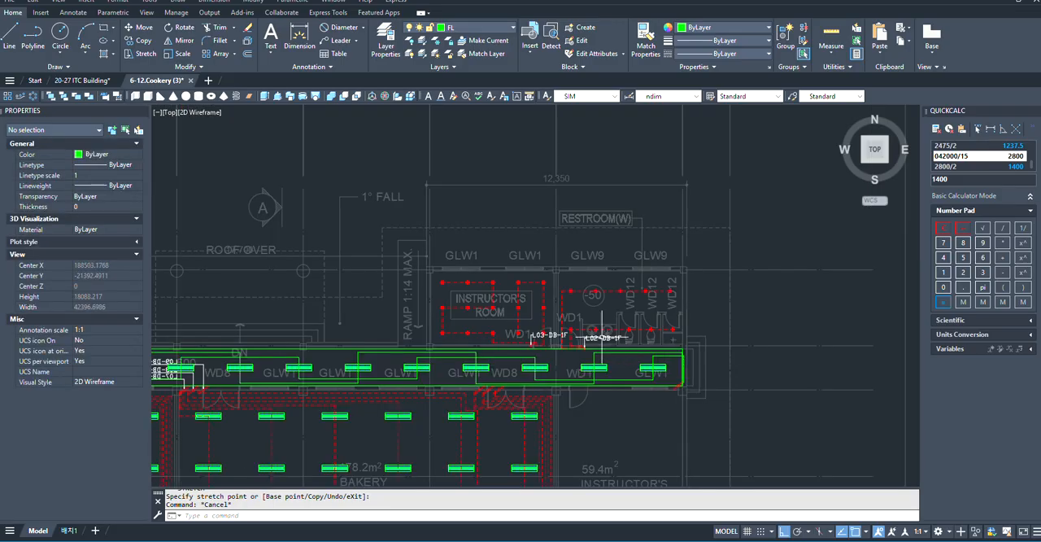
scroll(593, 367, "up", 5)
left_click(596, 369)
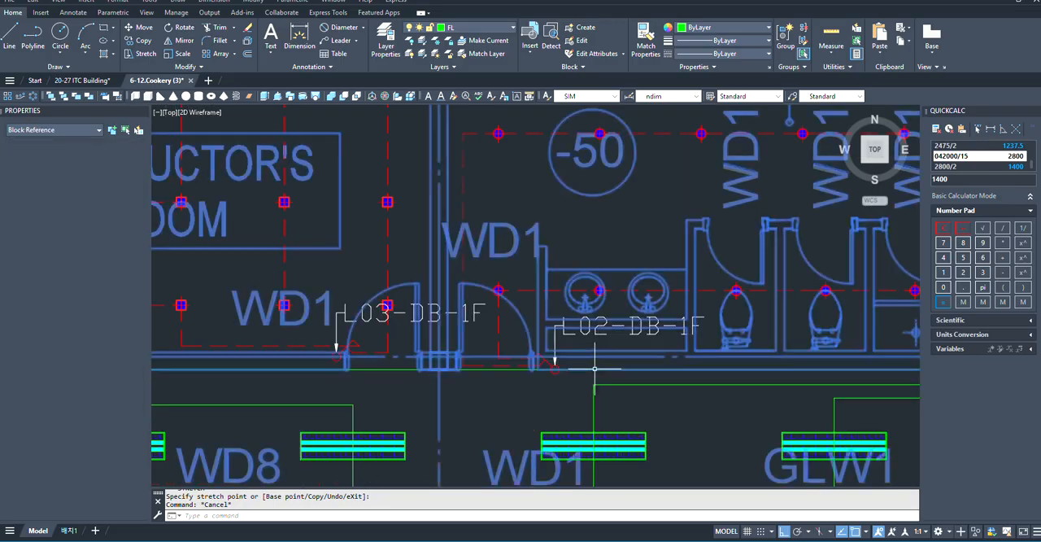
scroll(581, 381, "up", 2)
scroll(581, 382, "down", 4)
middle_click_drag(726, 413, 585, 372)
scroll(586, 372, "up", 3)
key("Escape")
key("Escape")
- Erase the green guide rectangle that outlines the corridor walls
scroll(606, 380, "up", 2)
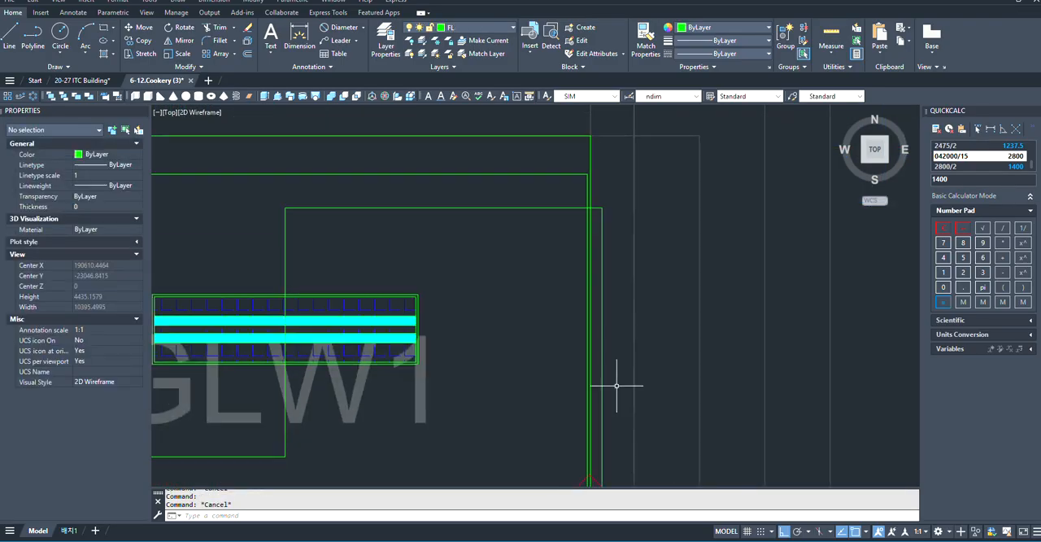
scroll(585, 128, "up", 2)
left_click(761, 235)
left_click(530, 279)
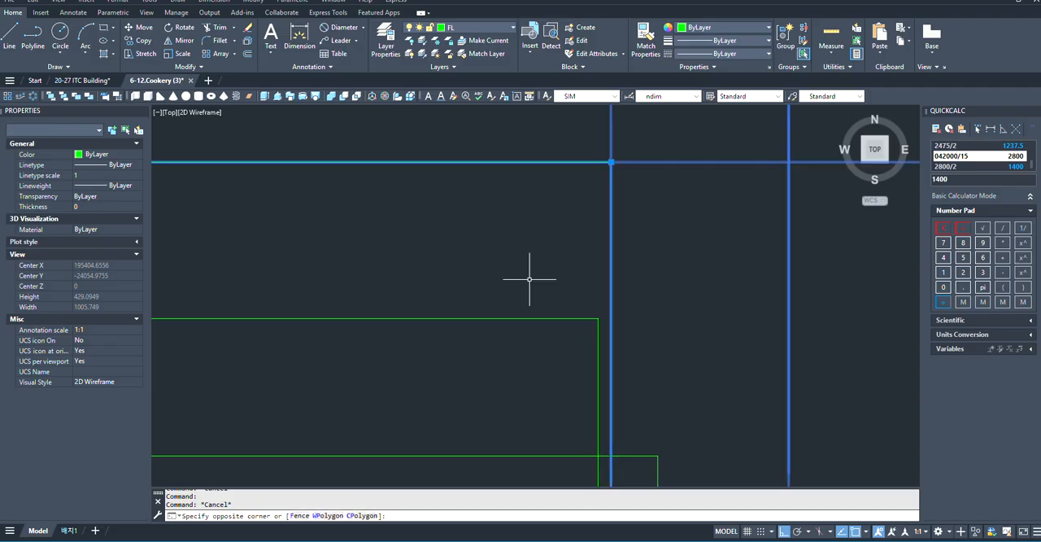
key("Delete")
scroll(712, 289, "down", 3)
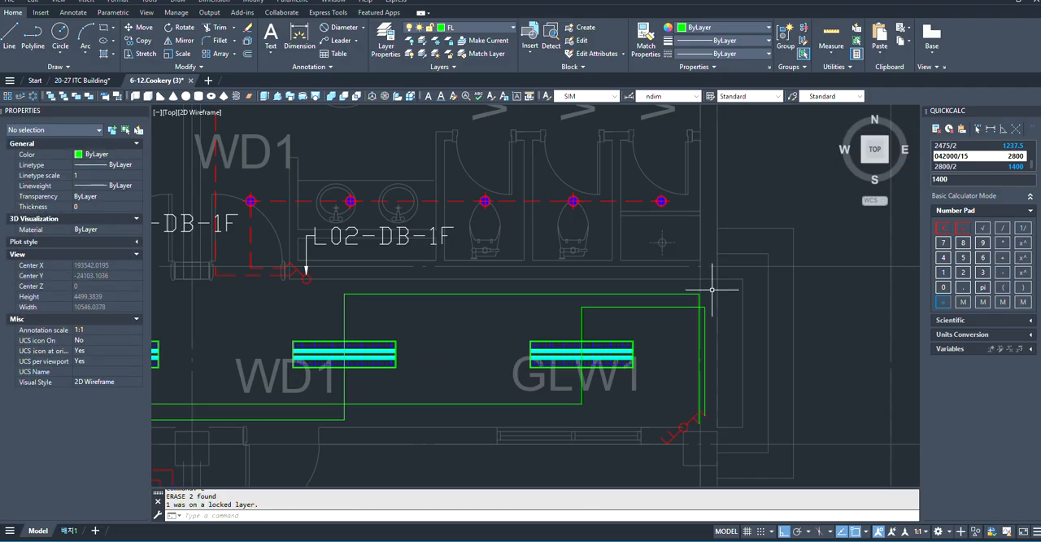
- Match the properties of a red dashed practice-room cable line onto both zigzag polylines in the corridor's eastern part
scroll(743, 305, "down", 3)
scroll(427, 300, "up", 2)
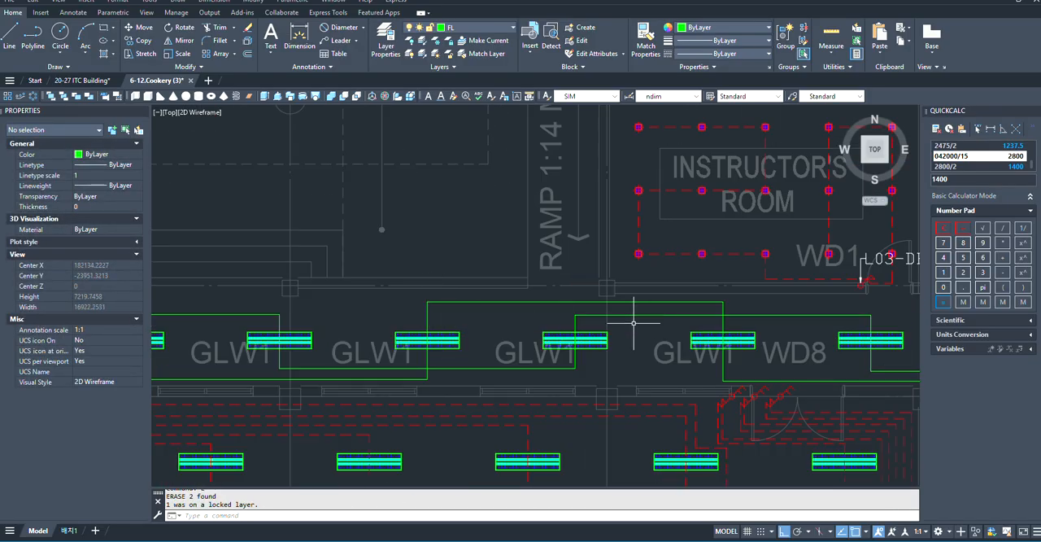
type("m")
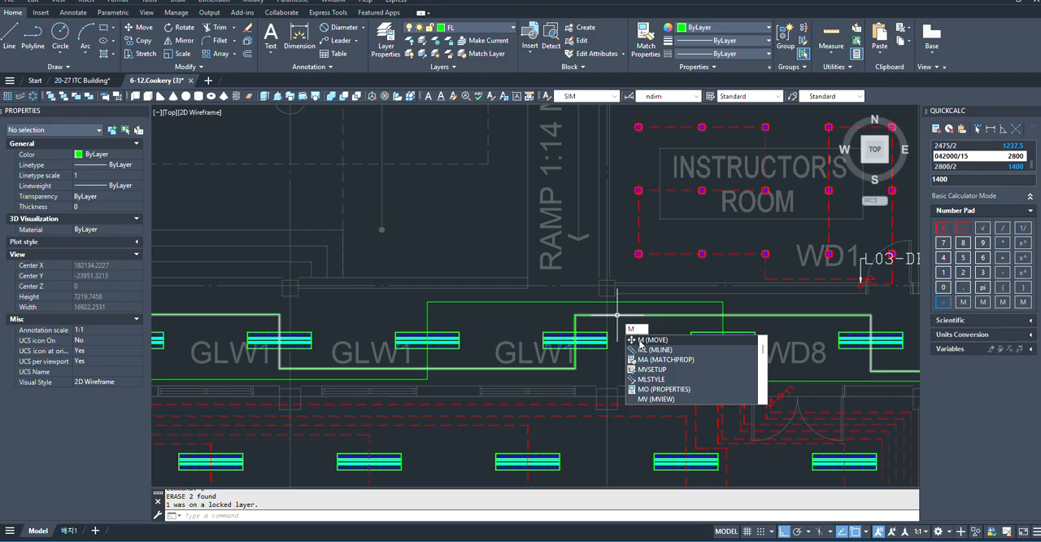
type("a")
key("Return")
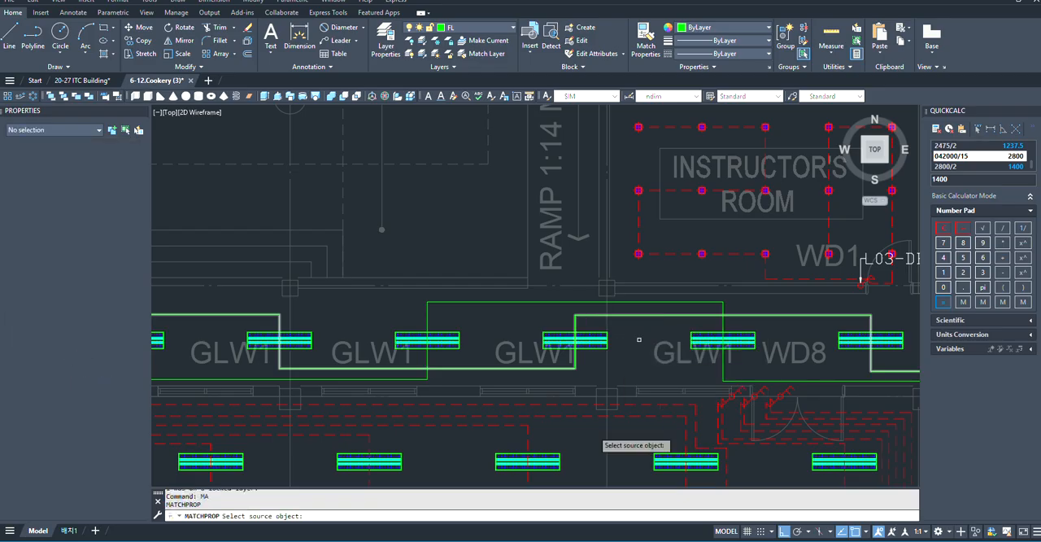
scroll(613, 406, "up", 2)
left_click(667, 411)
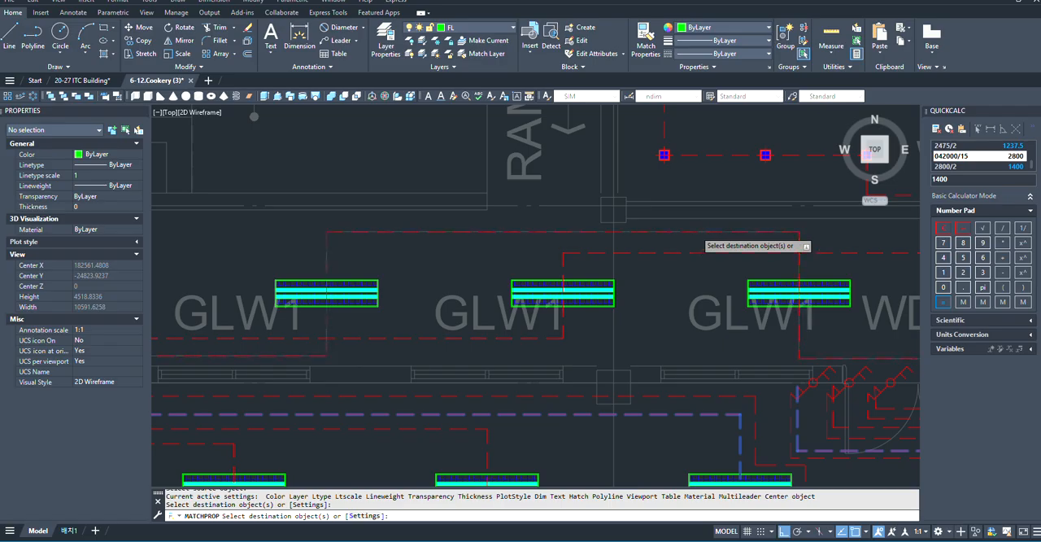
scroll(679, 350, "down", 4)
key("Escape")
- Change the color of the outer corridor polyline, which runs above the WD1 fixture, to yellow
scroll(556, 346, "down", 5)
scroll(511, 332, "up", 9)
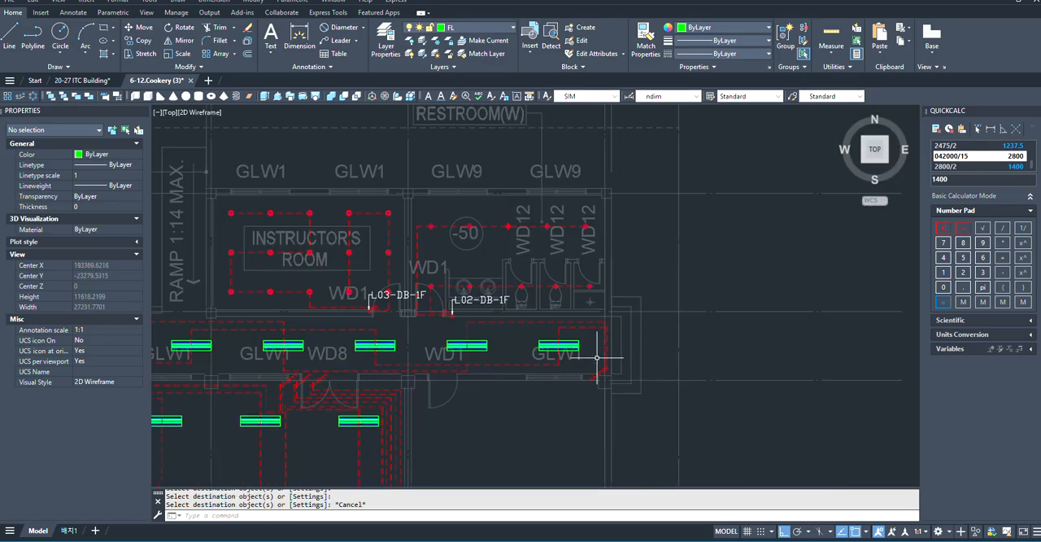
left_click(512, 333)
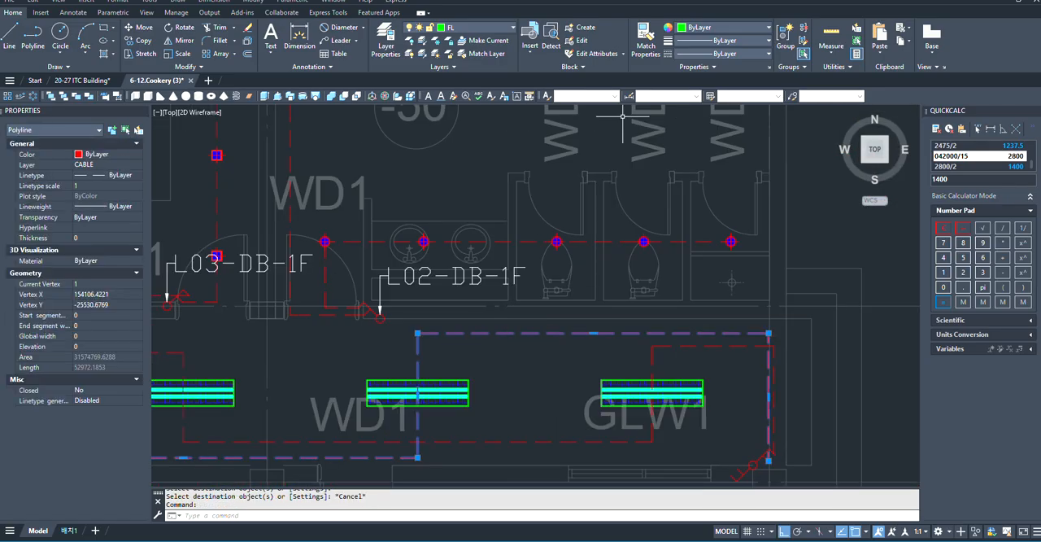
left_click(714, 27)
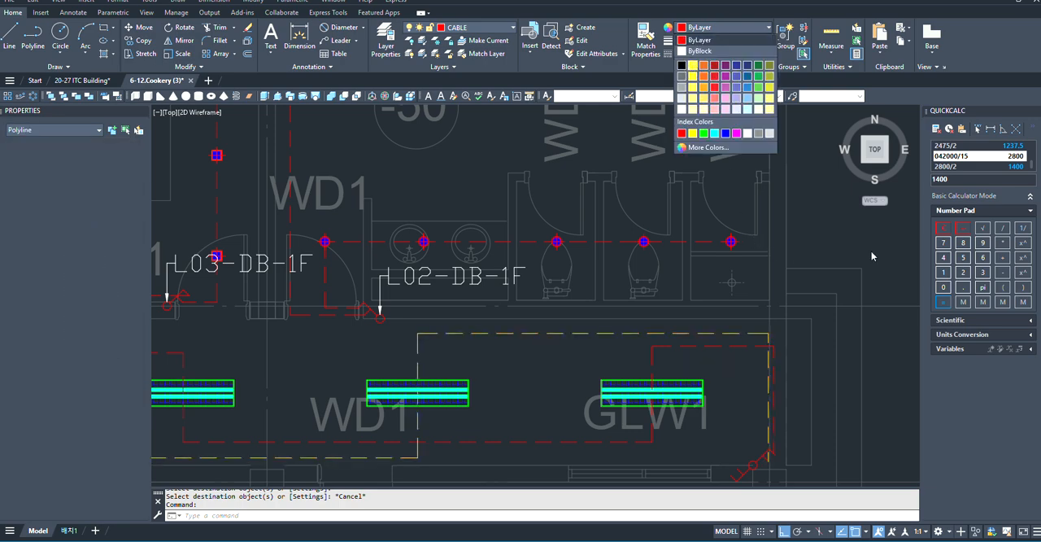
key("Escape")
- Match the red dashed cable properties onto the remaining green zigzag polyline in the corridor above the European Food Practice Room
scroll(763, 302, "down", 5)
scroll(764, 302, "up", 5)
scroll(784, 307, "down", 5)
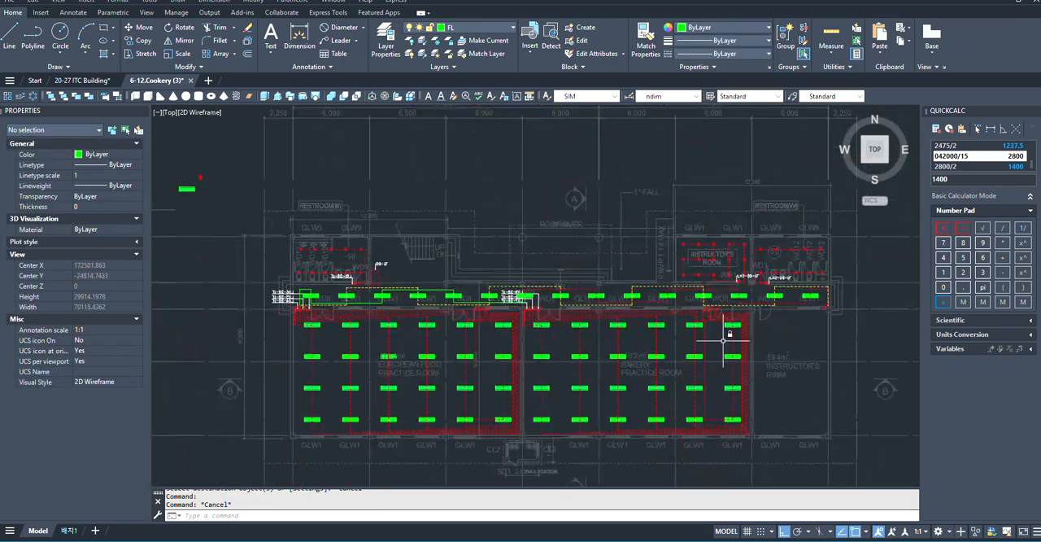
scroll(577, 267, "up", 5)
scroll(370, 306, "down", 5)
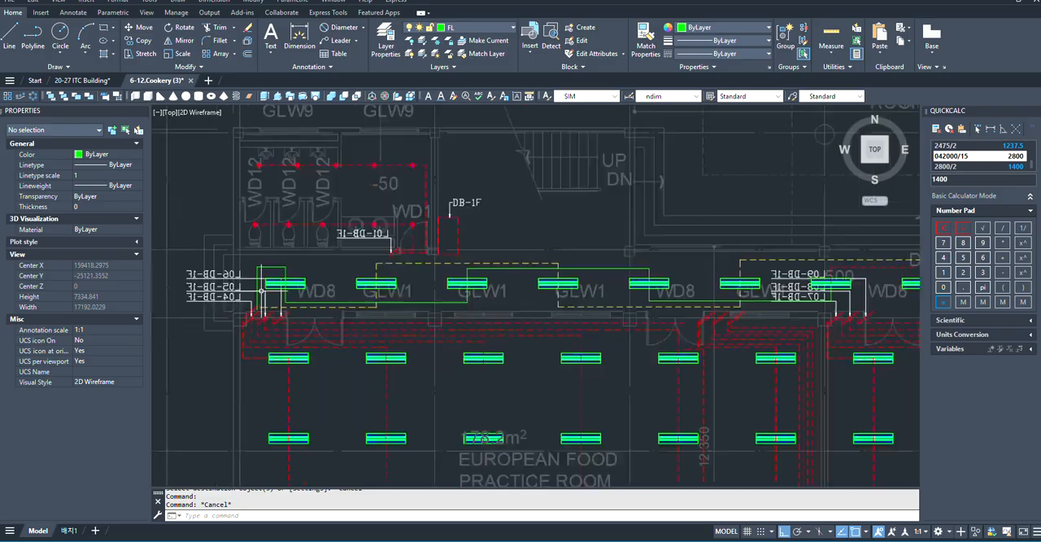
scroll(427, 326, "up", 5)
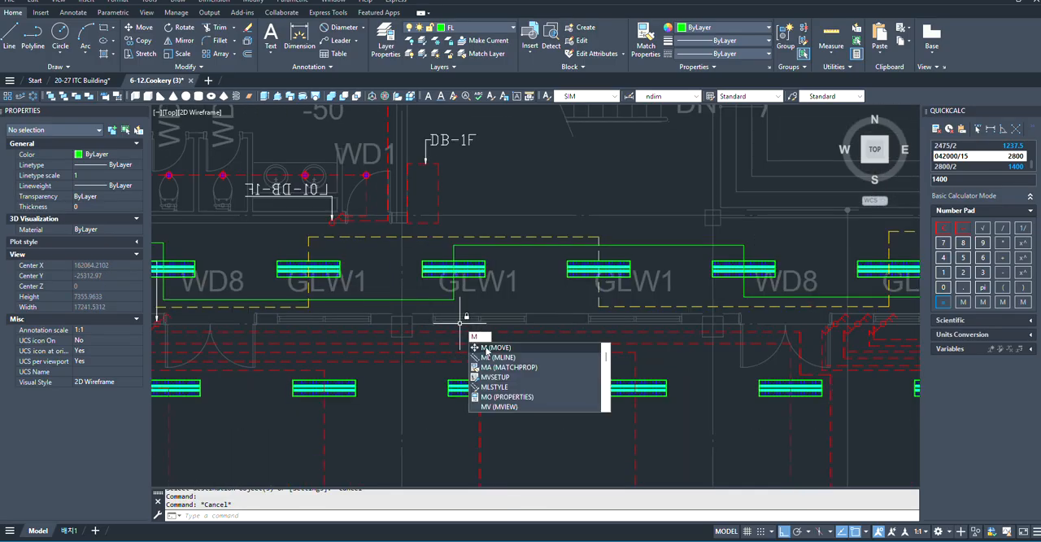
type("A")
key("space")
left_click(482, 343)
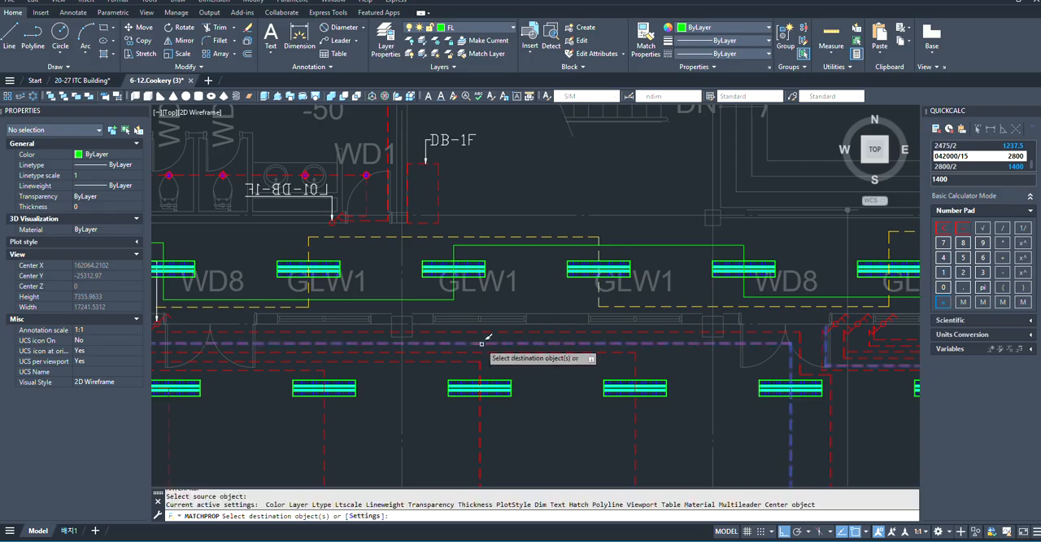
left_click(430, 295)
scroll(396, 310, "down", 2)
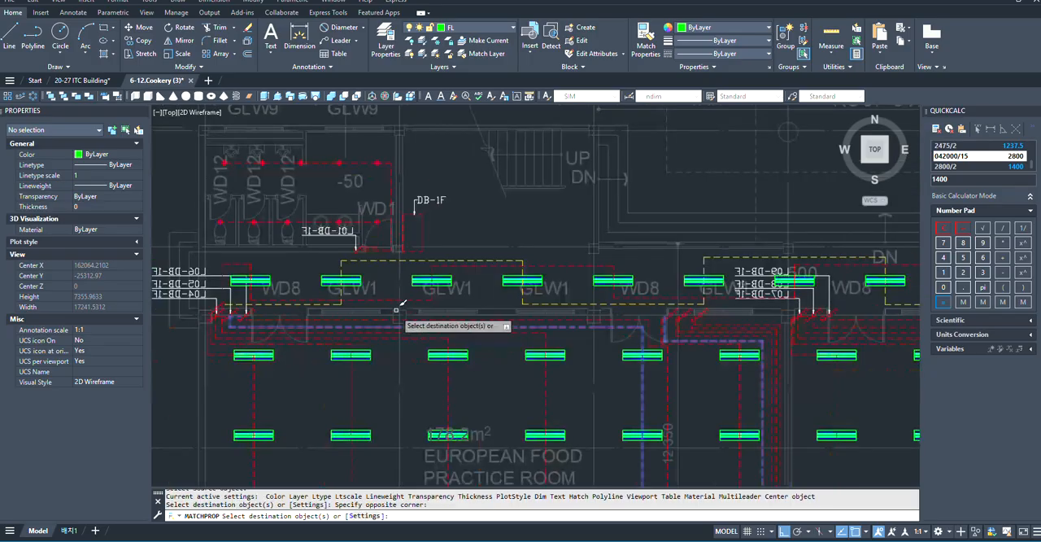
scroll(396, 310, "down", 4)
key("Escape")
- Stretch the L06-DB-1F multileader's bend and label upward by about 1200 mm, clear of the corridor's first fixture
scroll(332, 309, "up", 4)
scroll(210, 312, "down", 2)
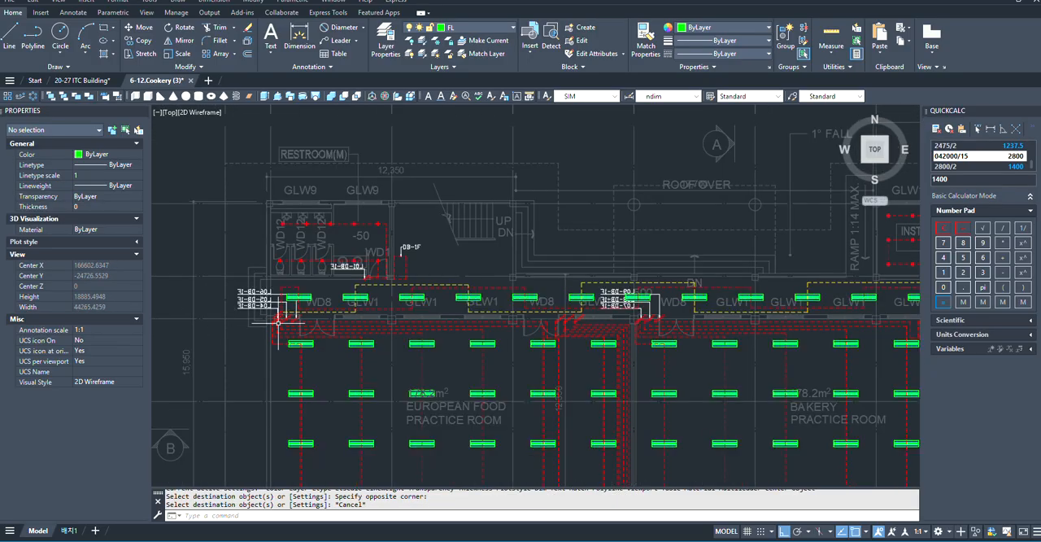
scroll(278, 322, "up", 6)
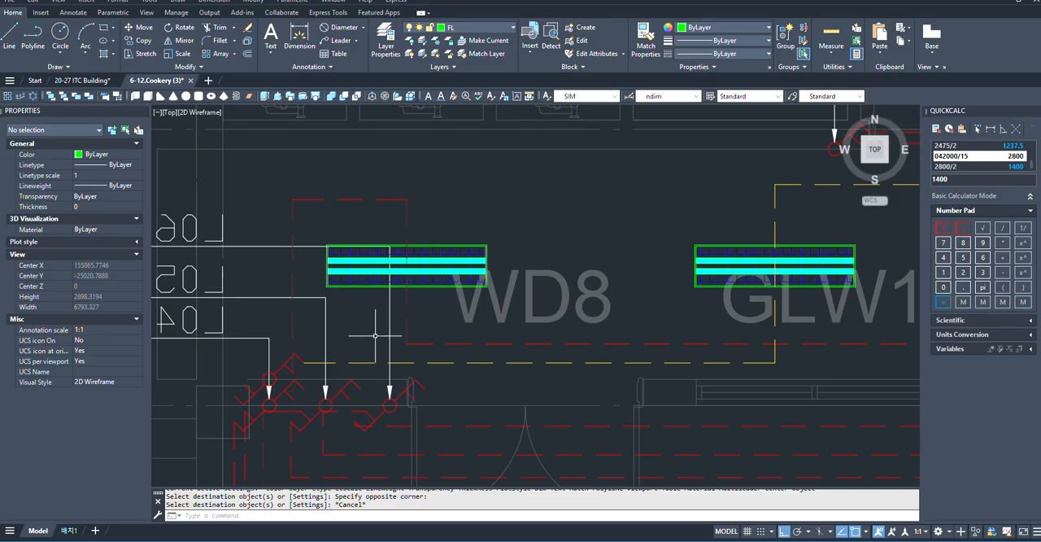
scroll(375, 334, "down", 3)
scroll(537, 349, "up", 2)
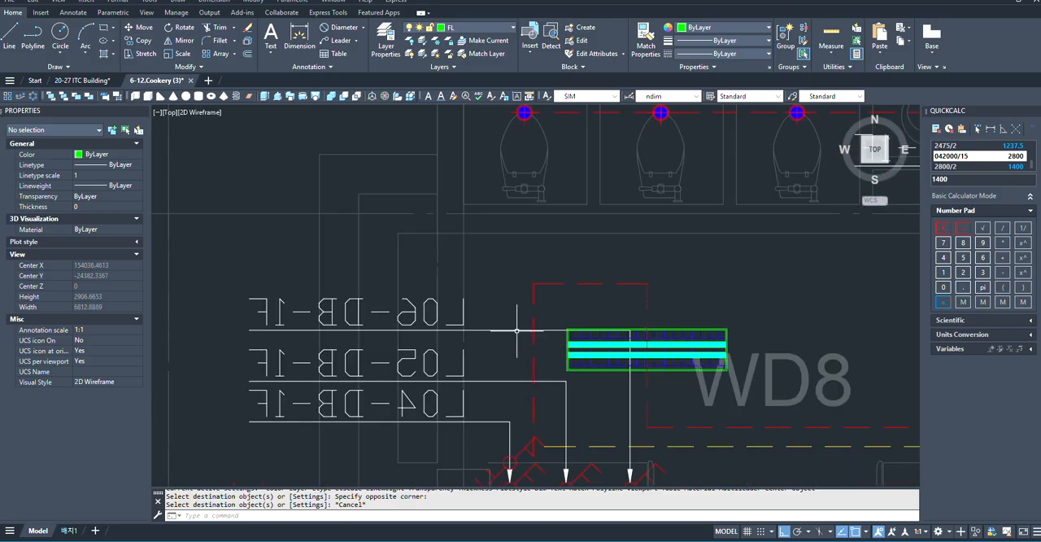
left_click(516, 330)
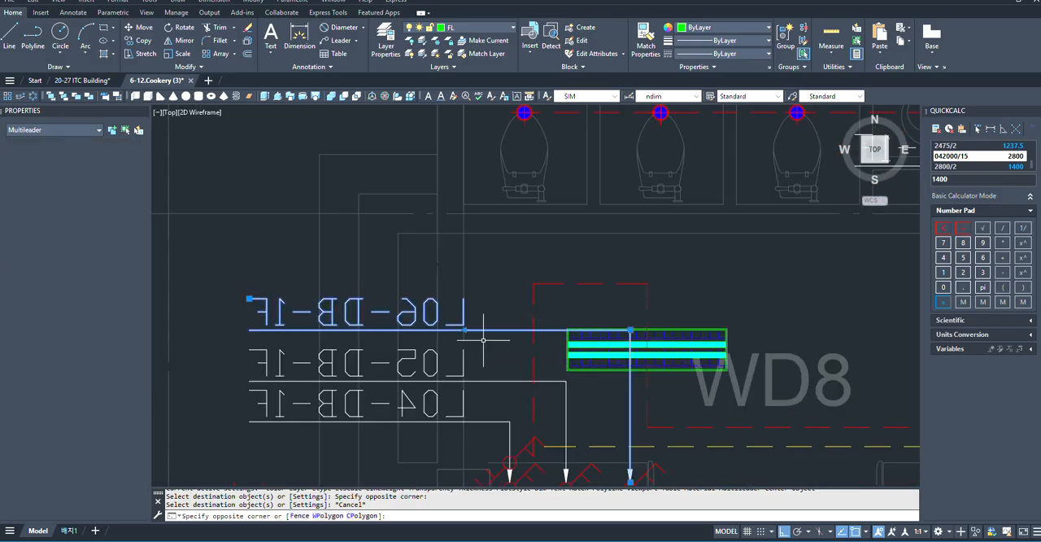
left_click(630, 331)
scroll(631, 331, "down", 2)
scroll(626, 229, "up", 2)
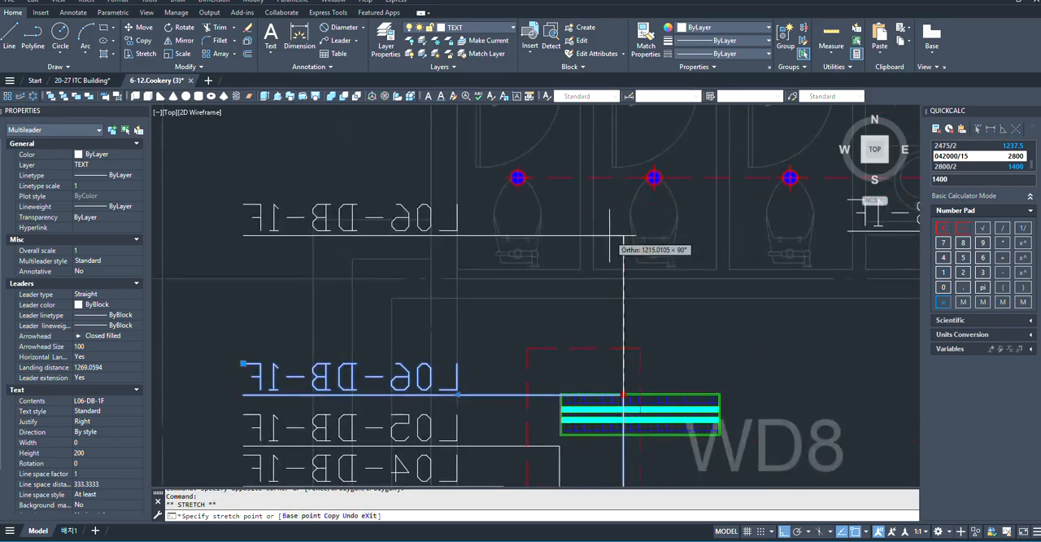
left_click(615, 235)
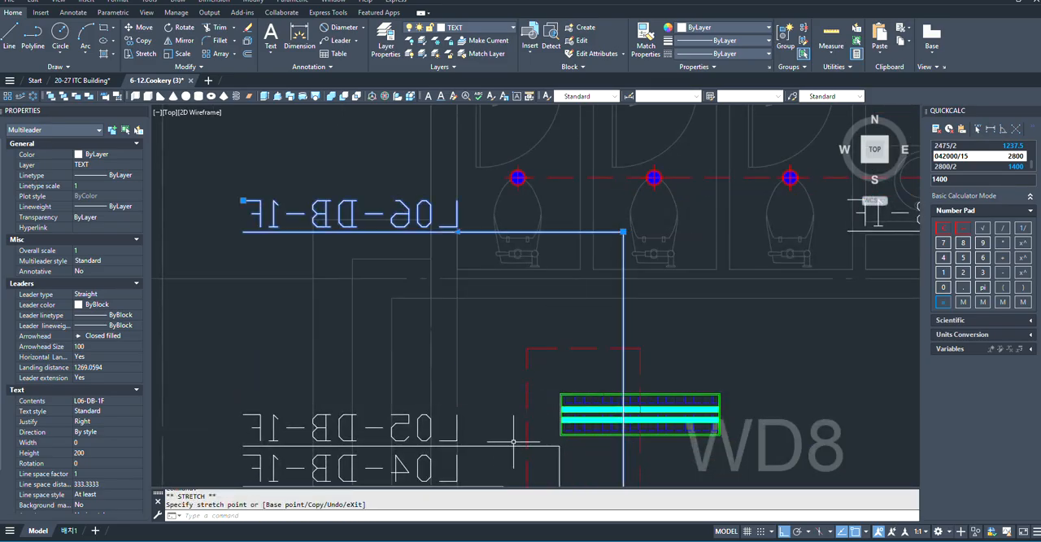
- Stretch the L05-DB-1F multileader's bend and label straight up by about 1200 mm, just below the L06-DB-1F label
left_click(560, 443)
scroll(602, 445, "down", 2)
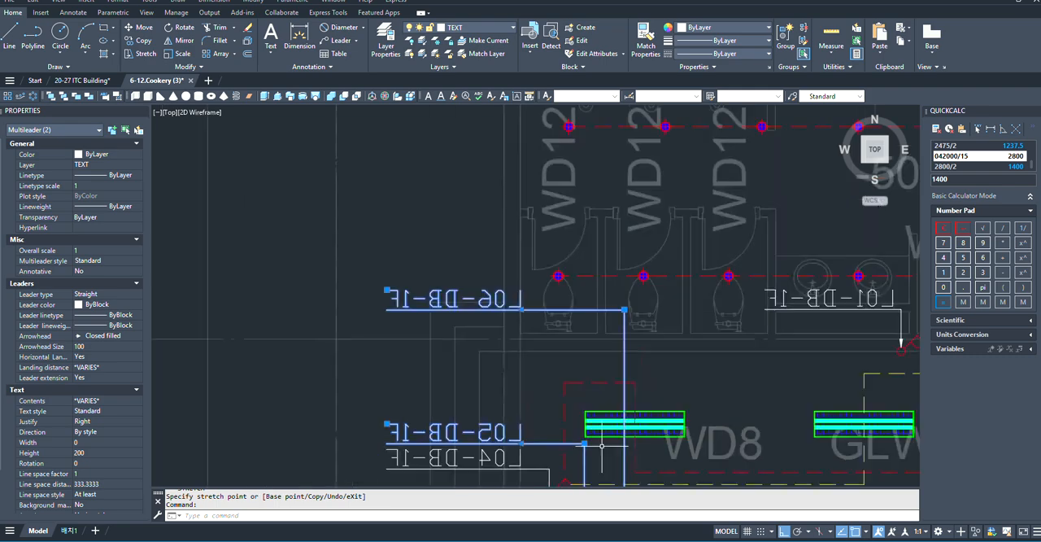
left_click(584, 443)
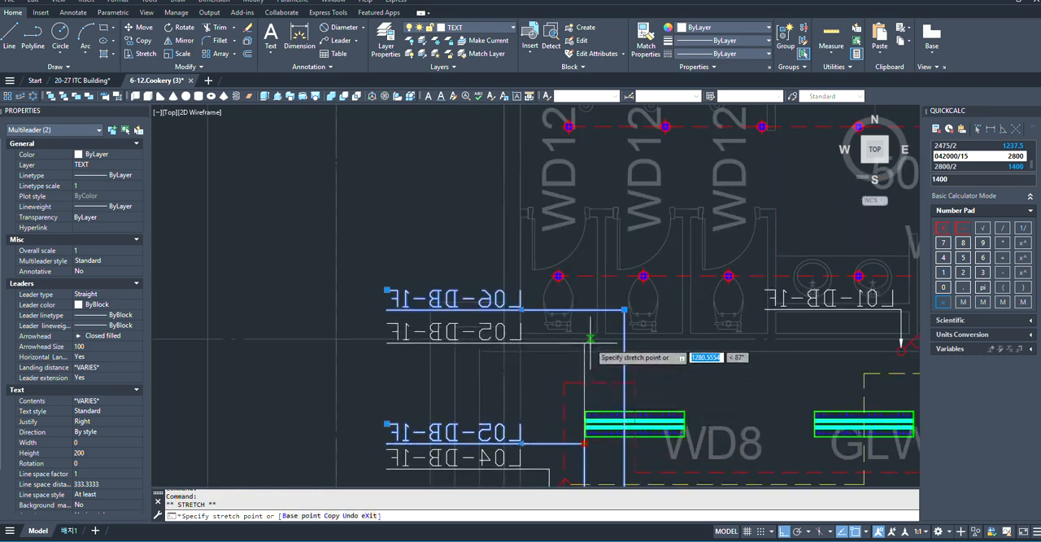
scroll(581, 332, "up", 3)
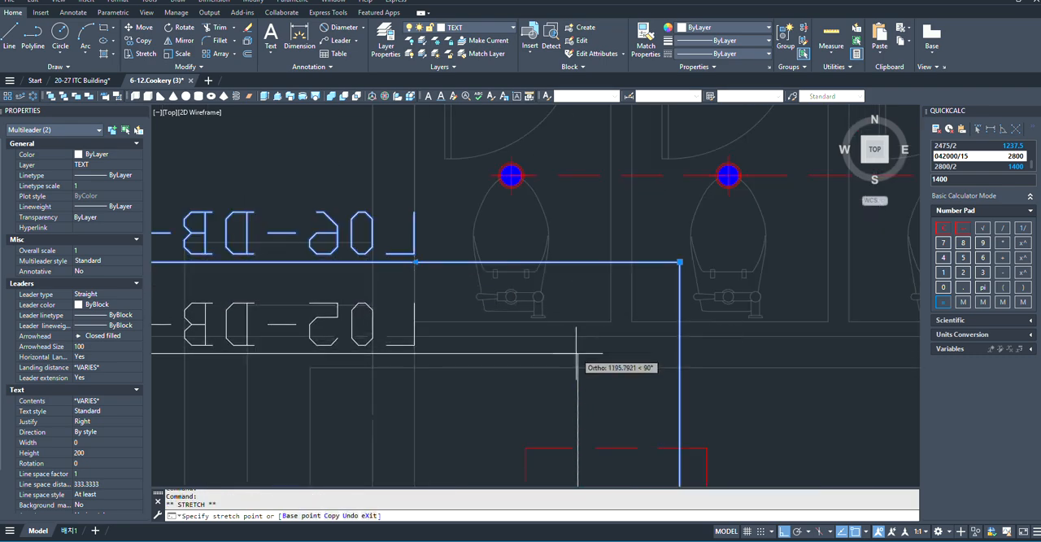
scroll(577, 361, "down", 4)
scroll(614, 389, "up", 3)
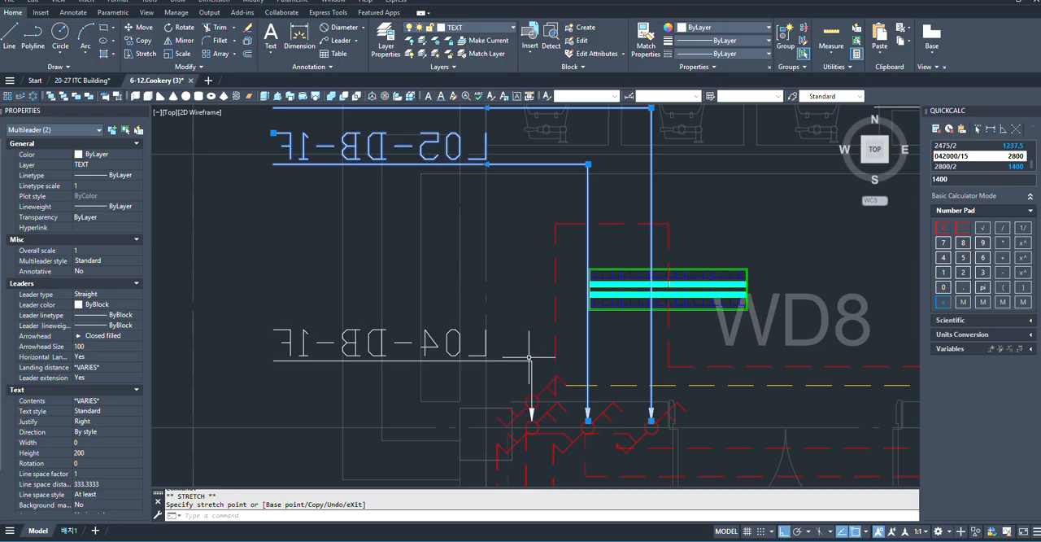
- Stretch the L04-DB-1F multileader's bend and label straight up by about 1020 mm, just below the L05-DB-1F label
scroll(528, 354, "up", 2)
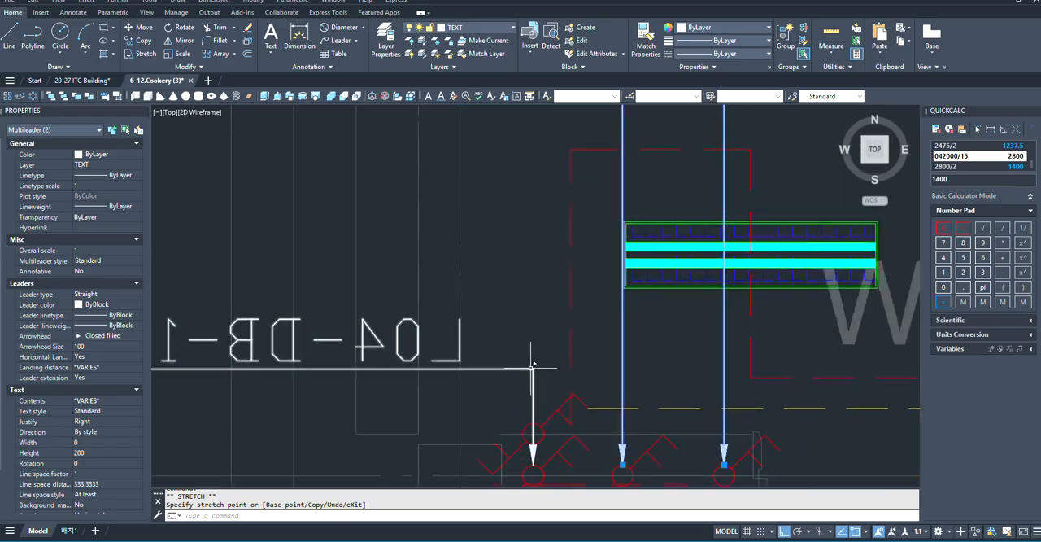
left_click(530, 367)
scroll(546, 387, "down", 2)
left_click(538, 376)
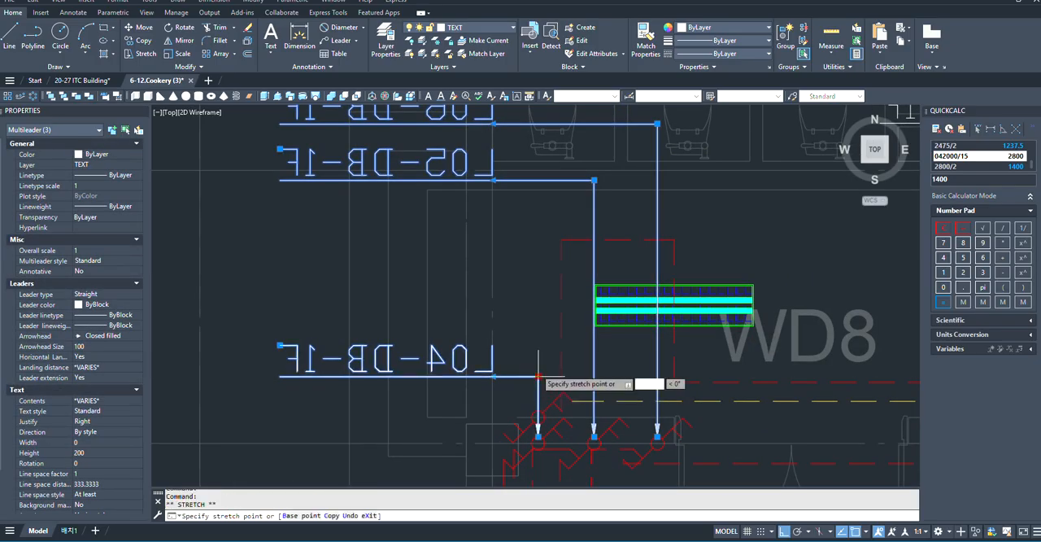
left_click(536, 244)
scroll(528, 435, "up", 2)
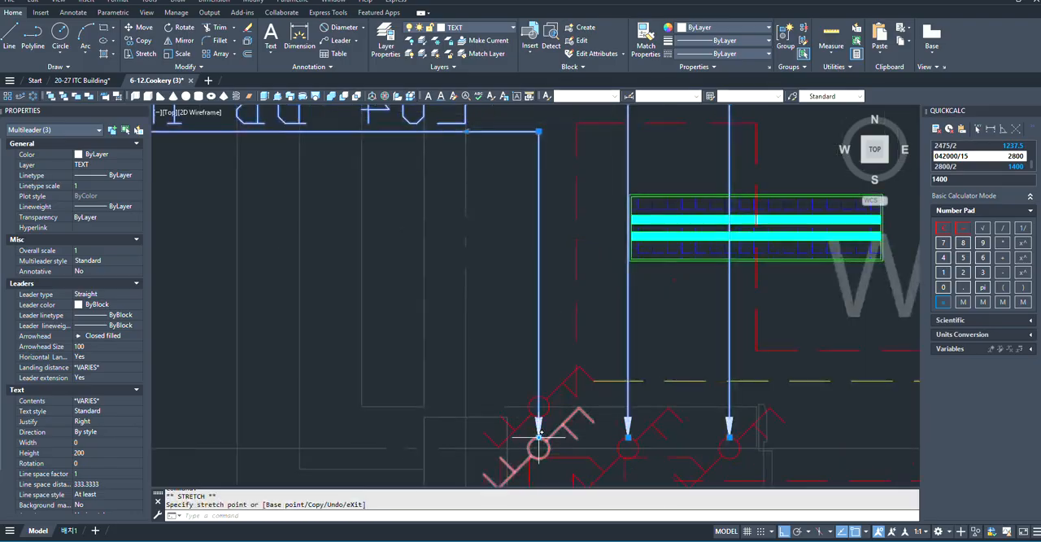
key("Escape")
scroll(673, 437, "down", 2)
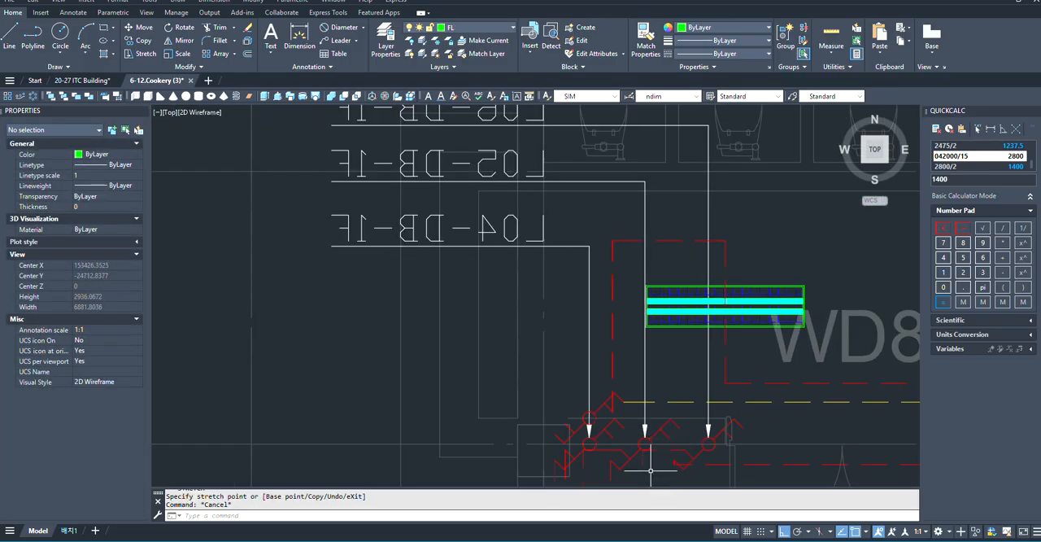
- Copy the L04-DB-1F multileader from its arrow tip to the western end of the adjacent corridor switch symbol
left_click(589, 428)
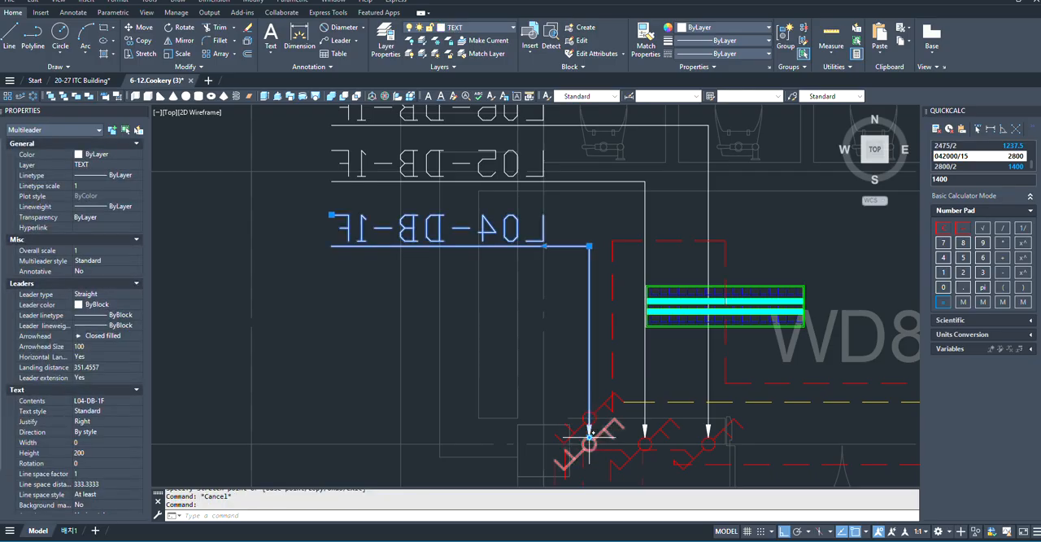
scroll(588, 439, "up", 2)
scroll(623, 402, "down", 2)
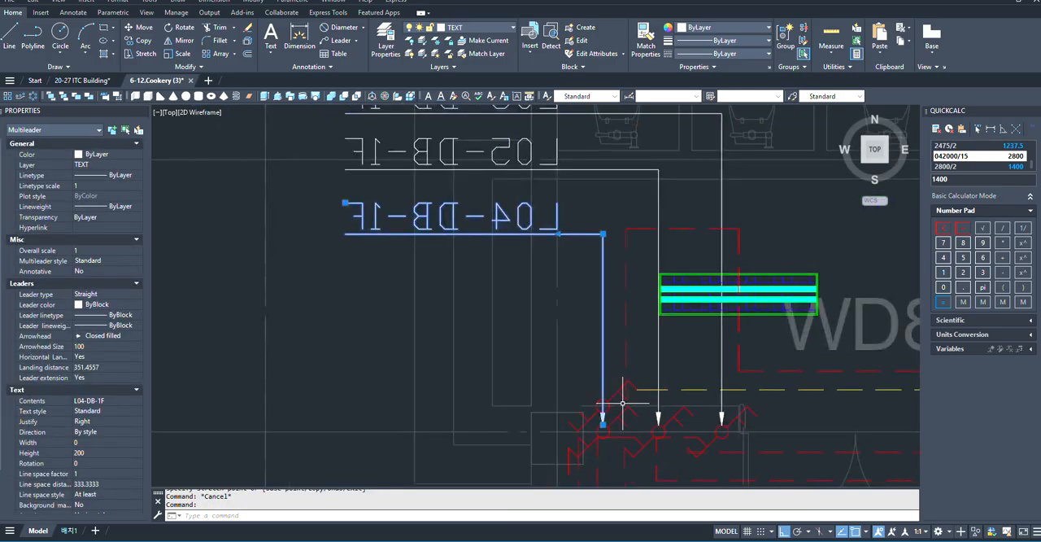
type("o")
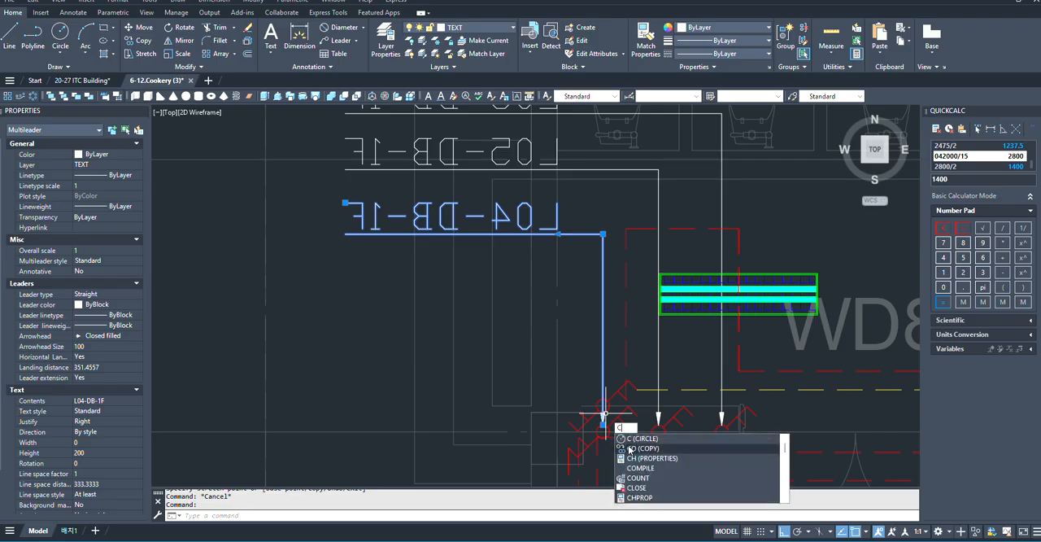
key("Return")
scroll(603, 422, "up", 3)
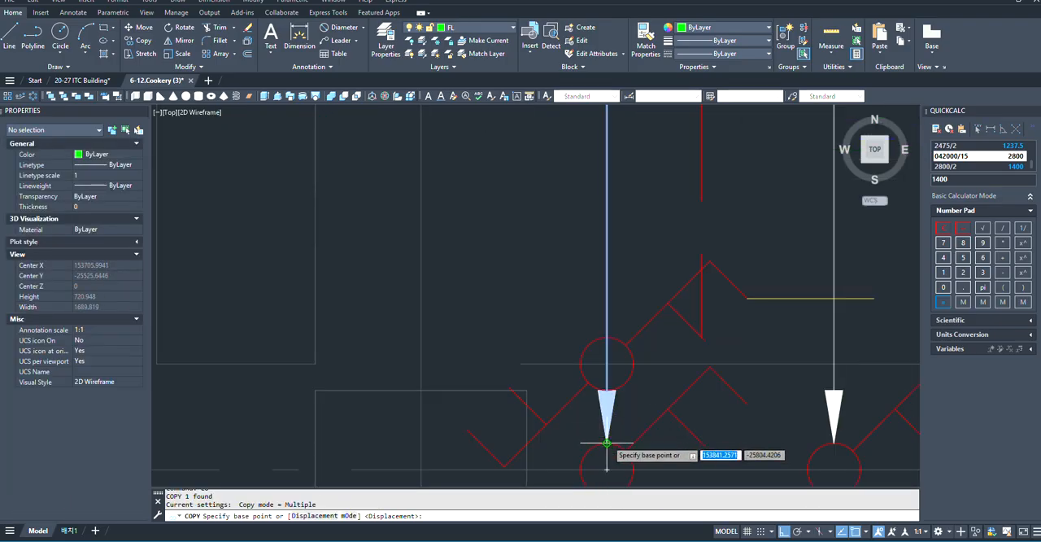
left_click(606, 425)
left_click(467, 426)
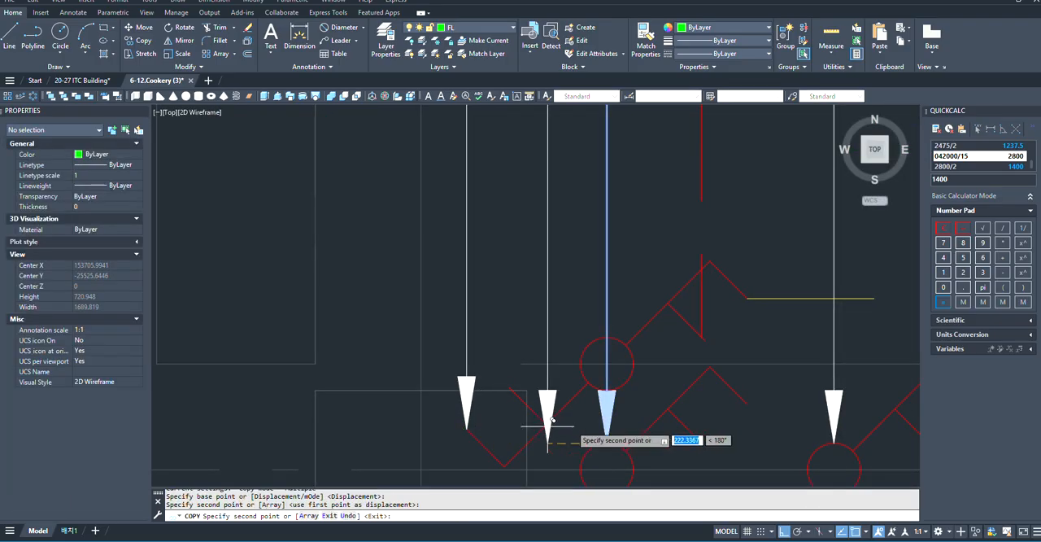
scroll(723, 427, "down", 6)
key("Escape")
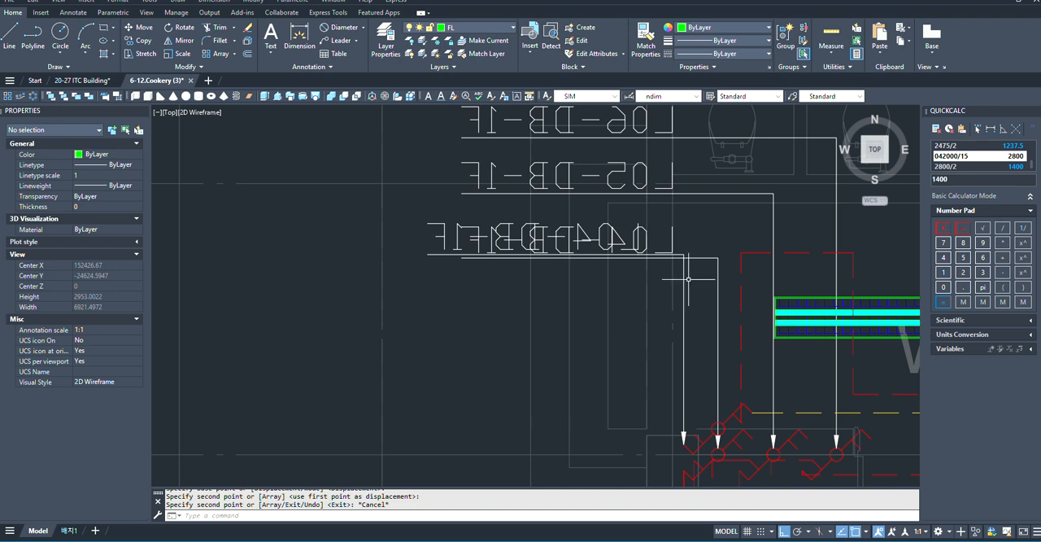
left_click(683, 279)
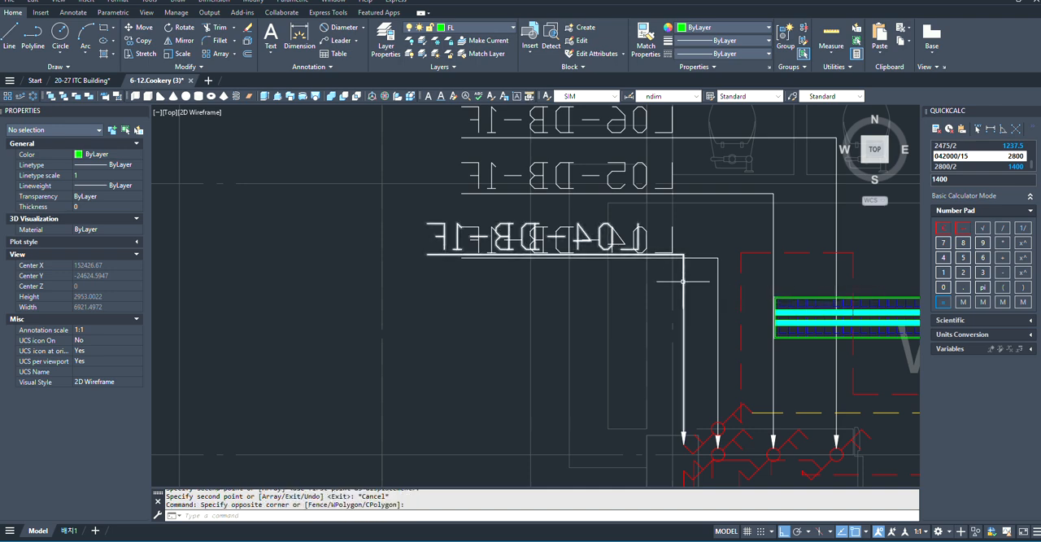
left_click(685, 244)
left_click(683, 255)
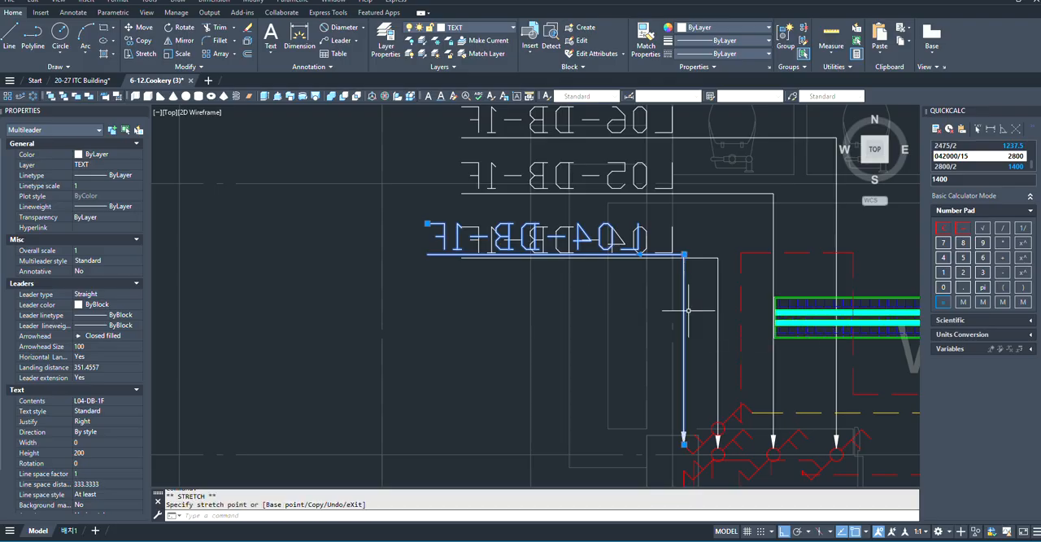
scroll(694, 324, "up", 4)
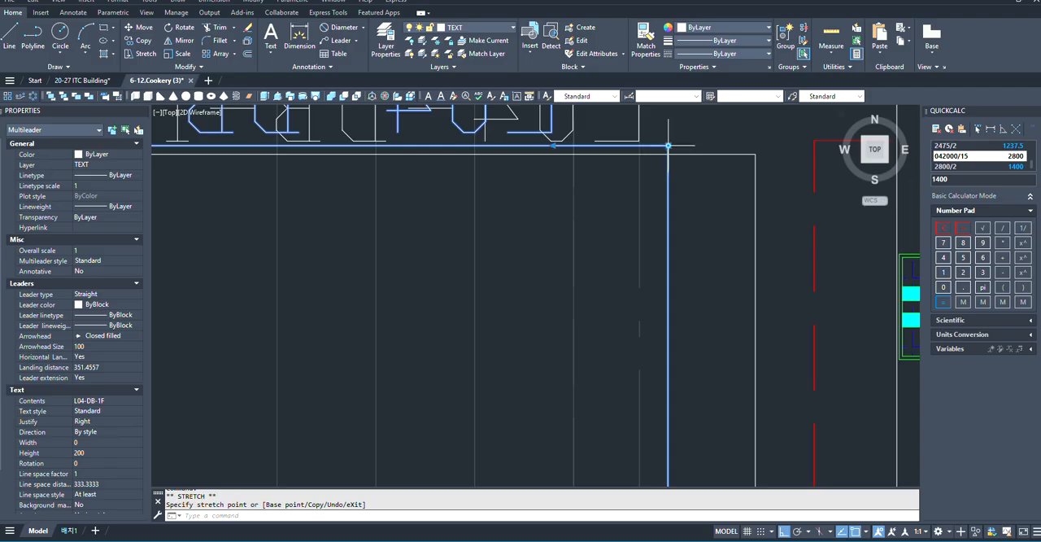
scroll(667, 147, "down", 4)
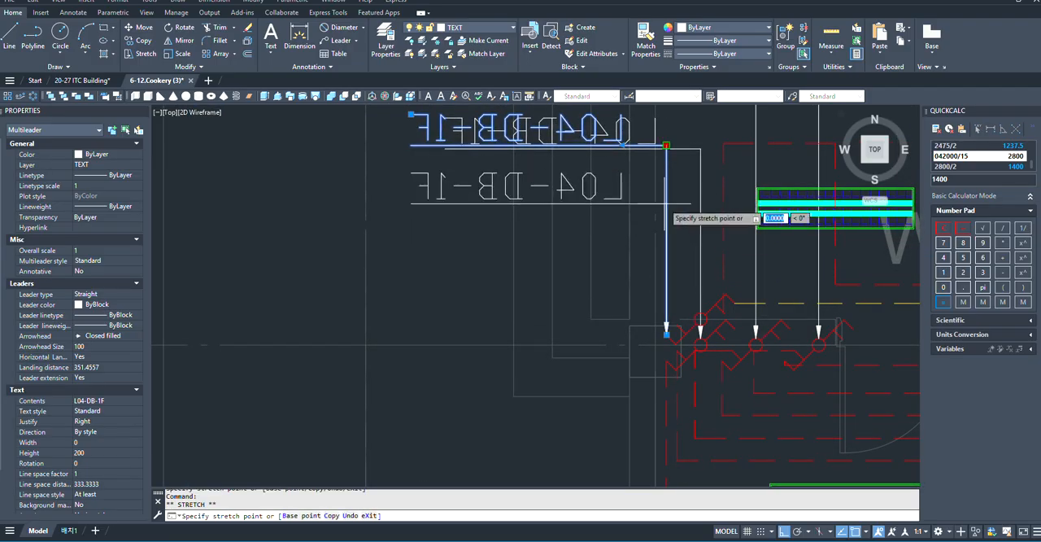
left_click(666, 145)
scroll(660, 271, "down", 2)
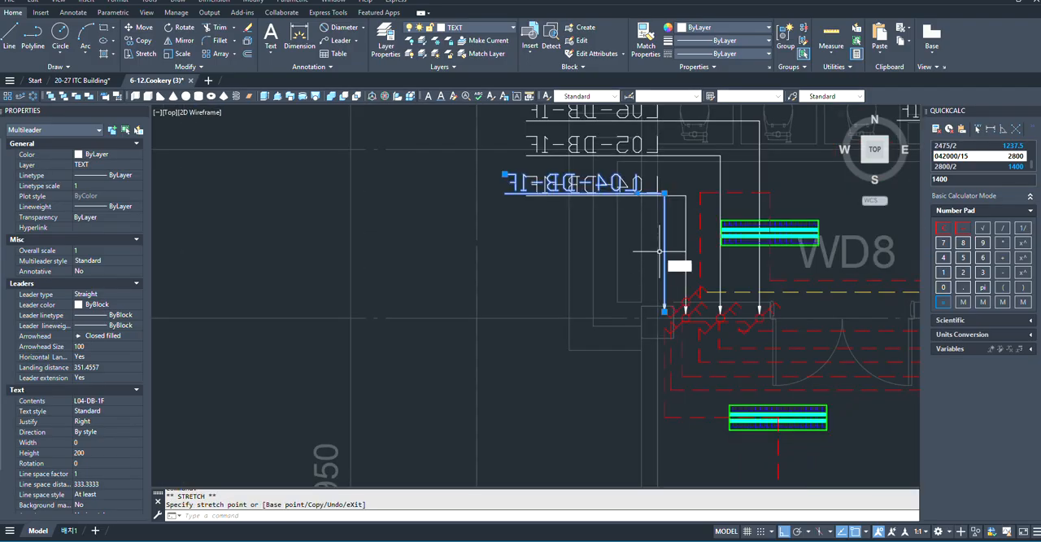
- Draw a horizontal guide line about 1950 mm long below the two overlapping L04-DB-1F labels
type("l")
key("Return")
scroll(683, 230, "up", 2)
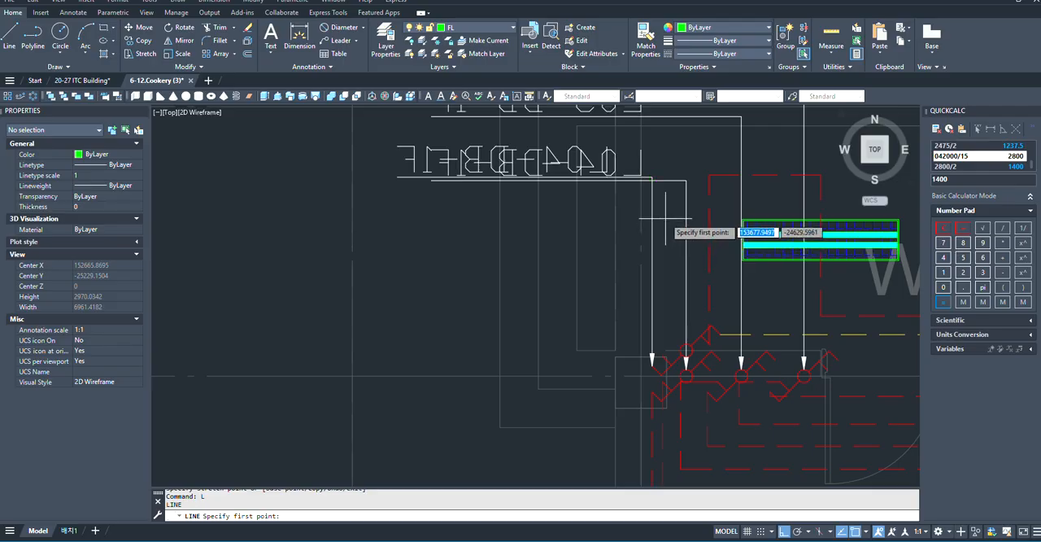
left_click(665, 218)
left_click(415, 219)
key("Escape")
scroll(480, 218, "up", 5)
scroll(463, 301, "down", 5)
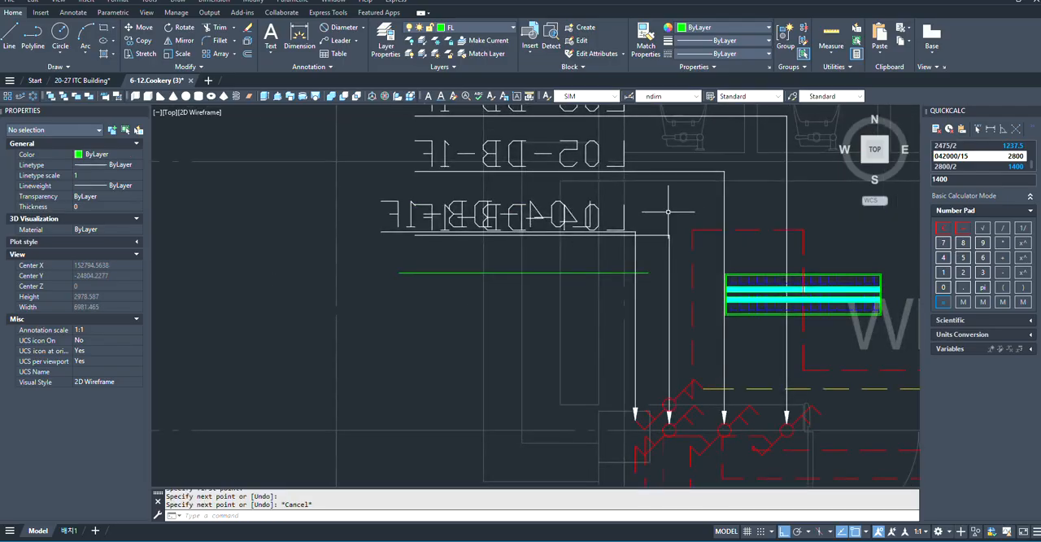
- Stretch the copied L04-DB-1F multileader's bend and label straight down onto the green guide line
left_click(631, 236)
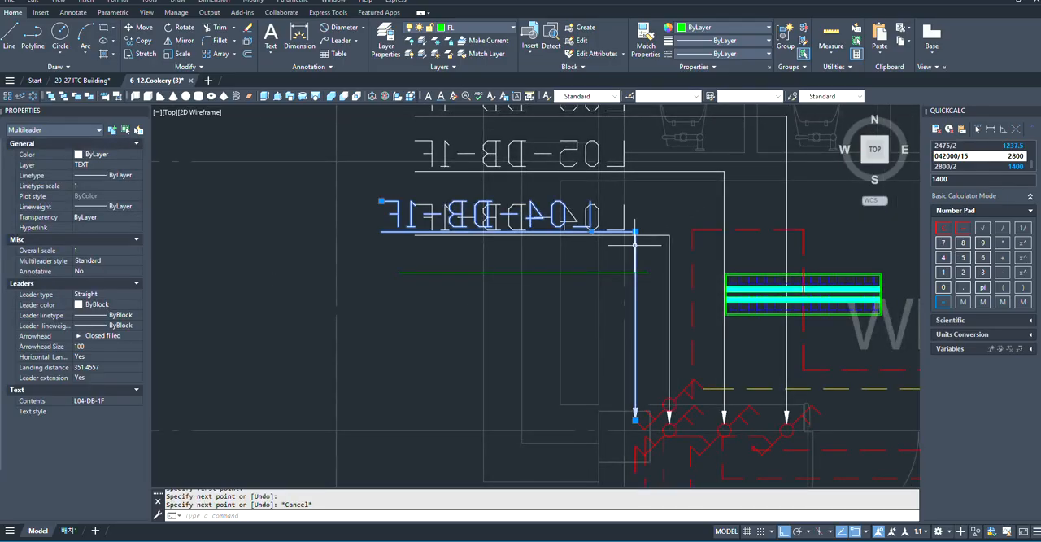
scroll(638, 236, "up", 2)
left_click(637, 240)
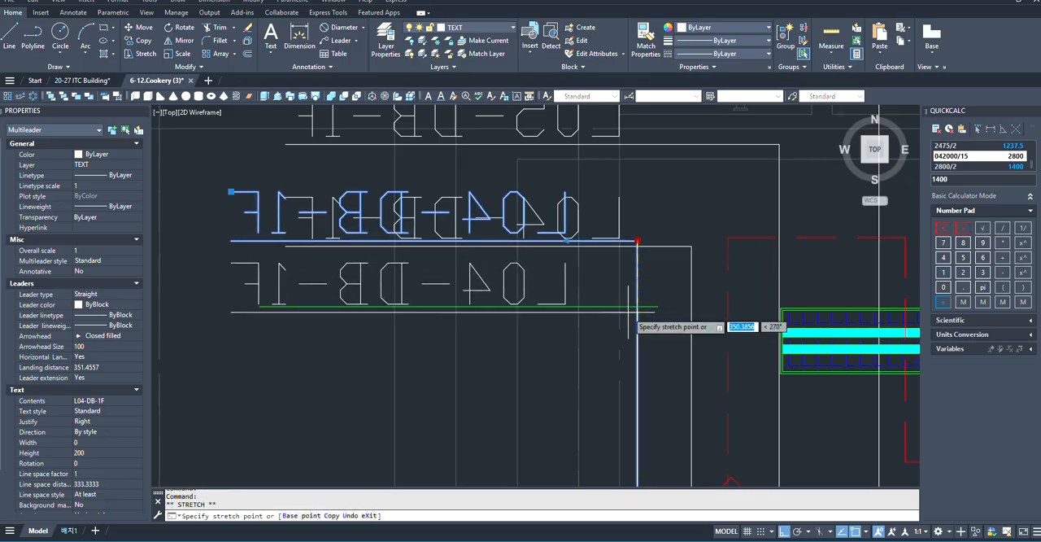
scroll(643, 330, "down", 2)
key("Escape")
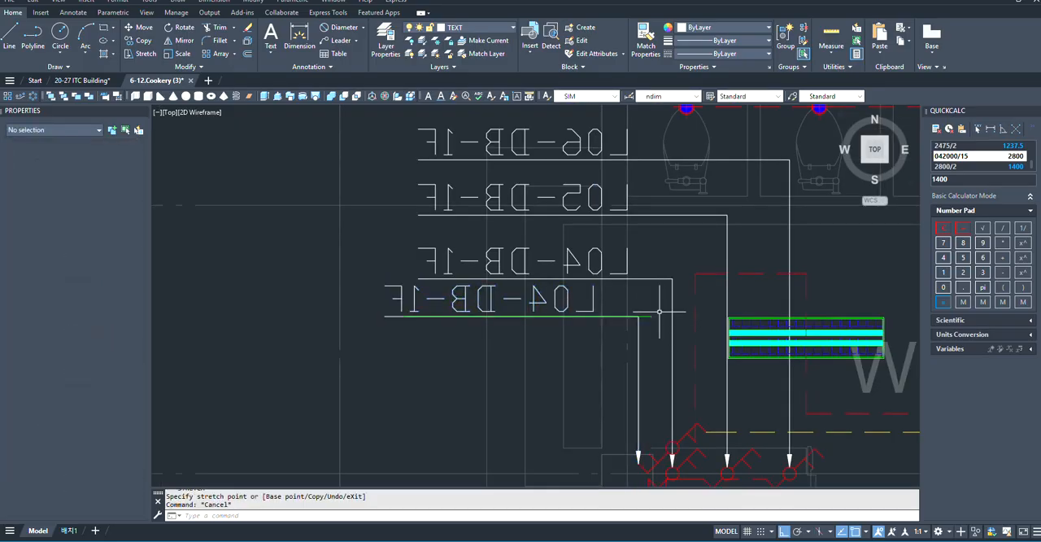
- Erase the green guide line beneath the copied L04-DB-1F label
scroll(661, 314, "up", 3)
left_click(652, 291)
left_click(620, 338)
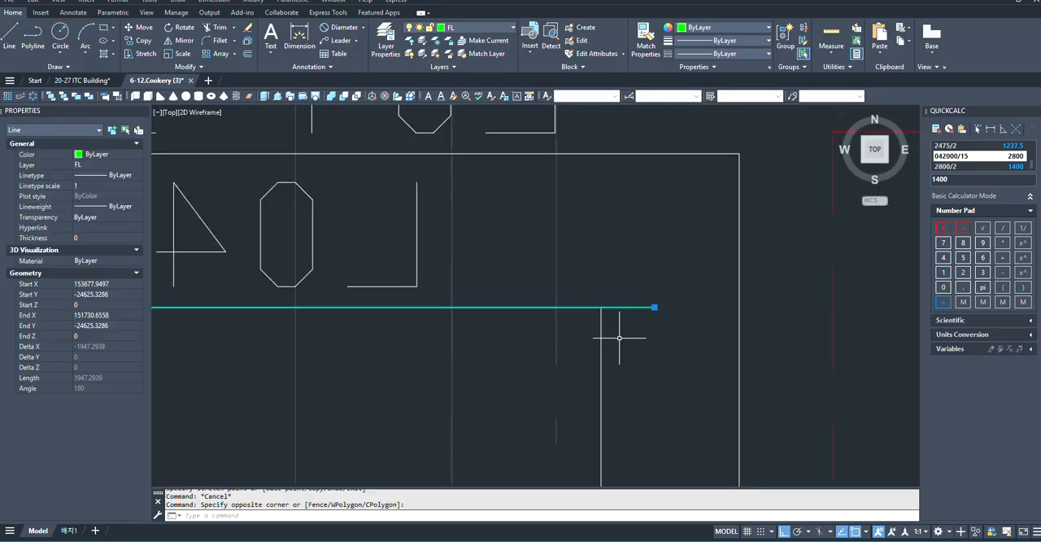
type("E")
key("Return")
scroll(610, 317, "down", 2)
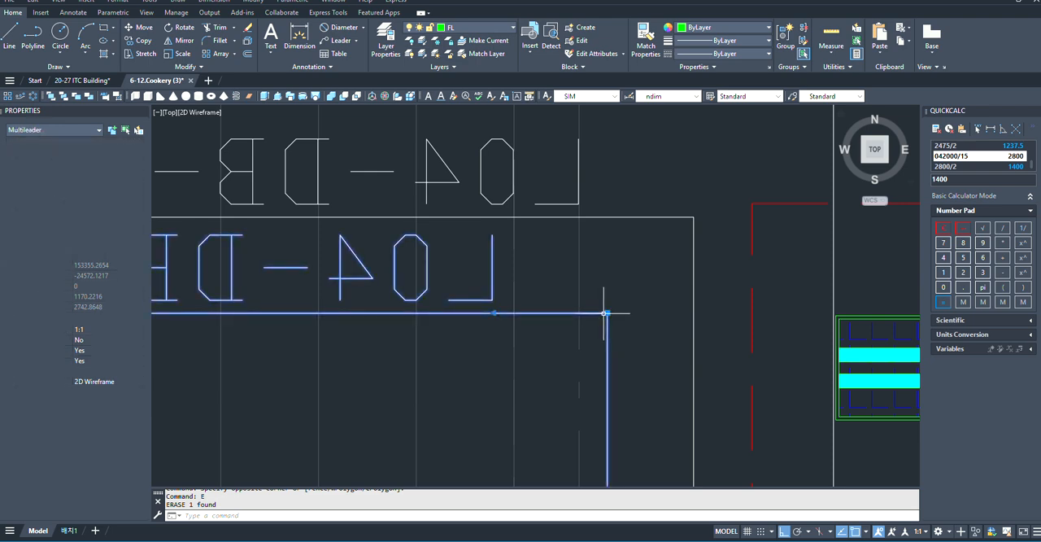
- Stretch the copied multileader's landing so its label lines up vertically with the L04, L05 and L06 labels above
left_click(603, 313)
left_click(493, 313)
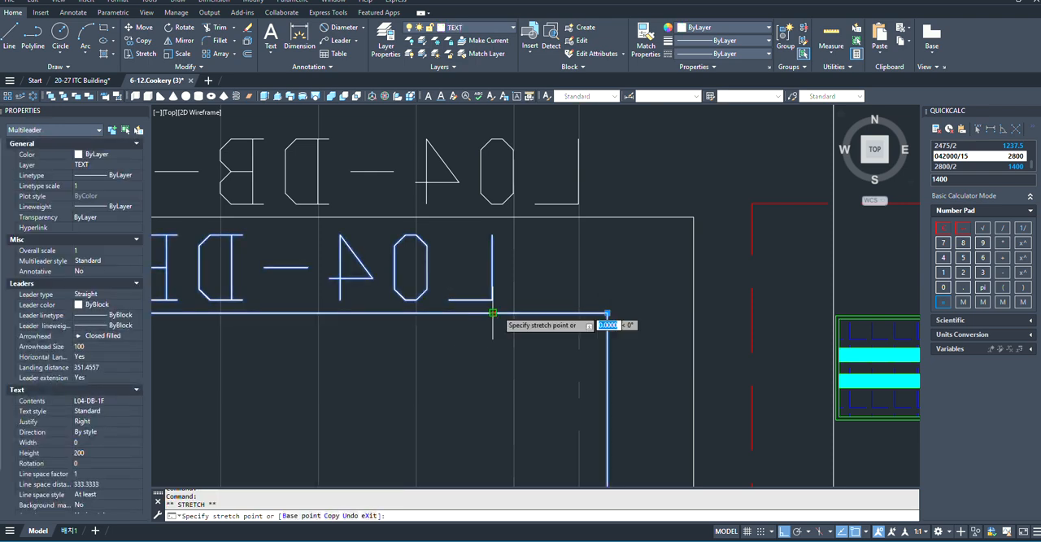
scroll(732, 339, "down", 2)
scroll(732, 339, "down", 3)
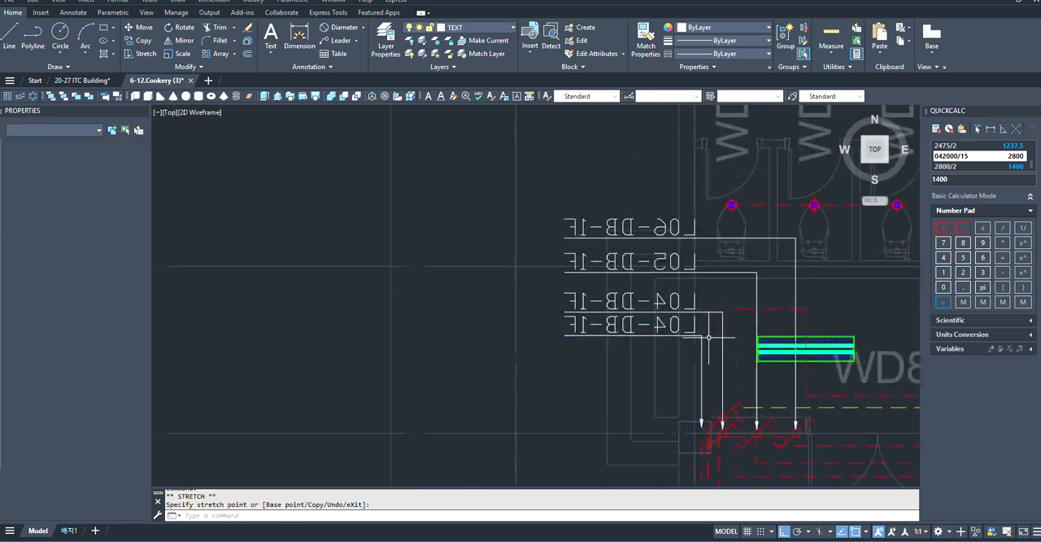
key("Escape")
scroll(699, 317, "up", 3)
scroll(699, 325, "down", 10)
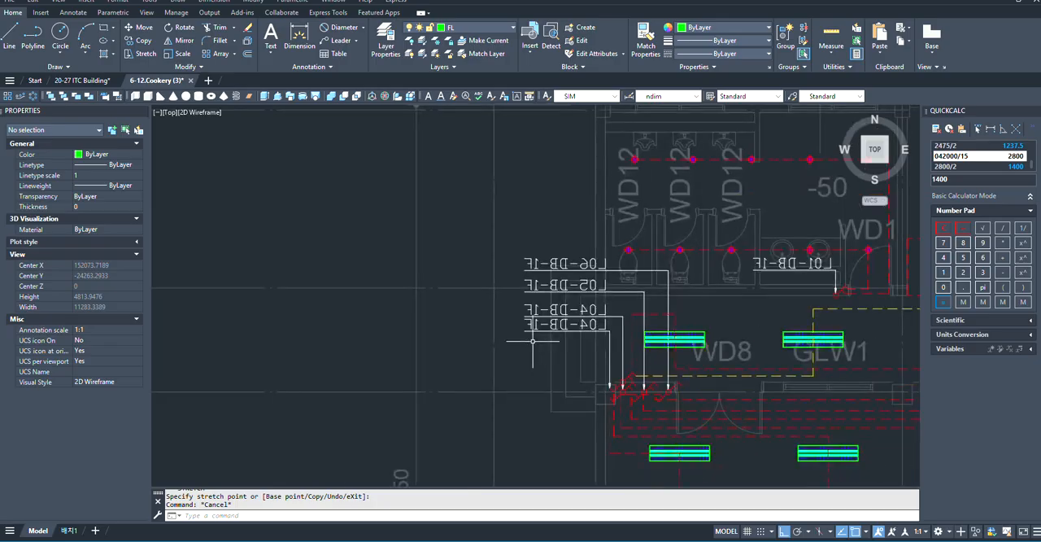
- Change the lower of the two L04-DB-1F multileader labels at the corridor's west end to read L10-DB-1F
scroll(762, 305, "up", 9)
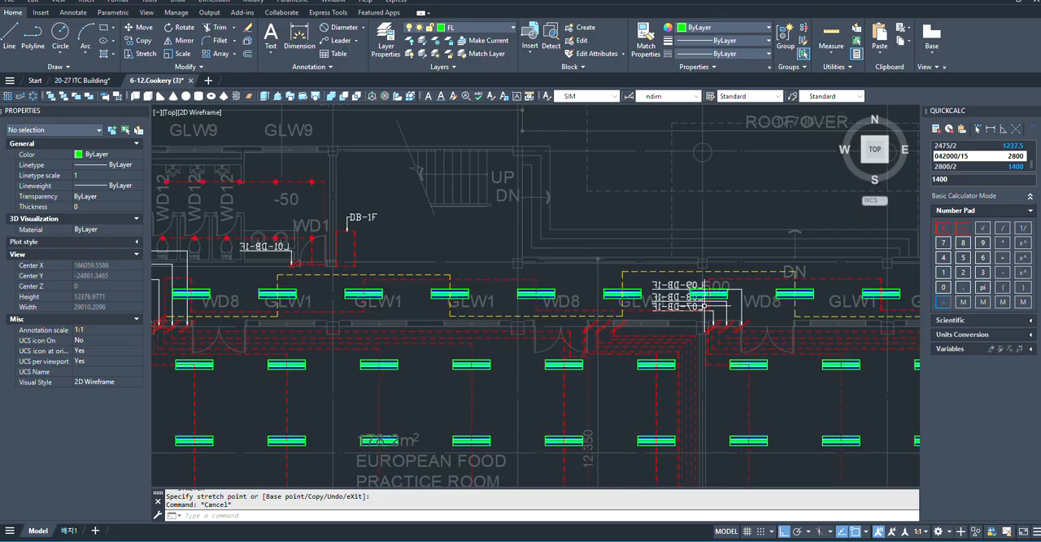
scroll(761, 325, "down", 3)
scroll(762, 325, "up", 12)
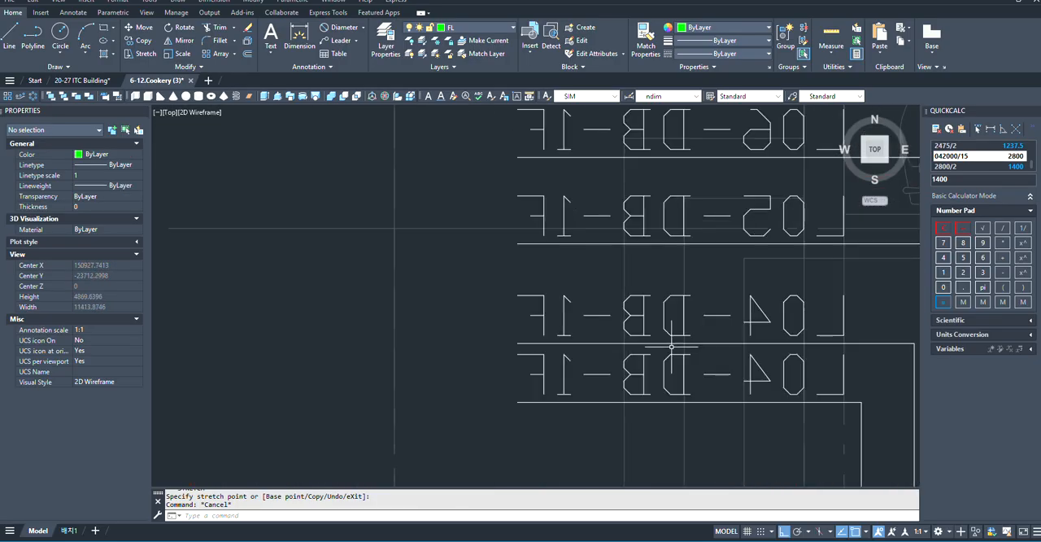
scroll(585, 325, "down", 5)
scroll(641, 349, "up", 6)
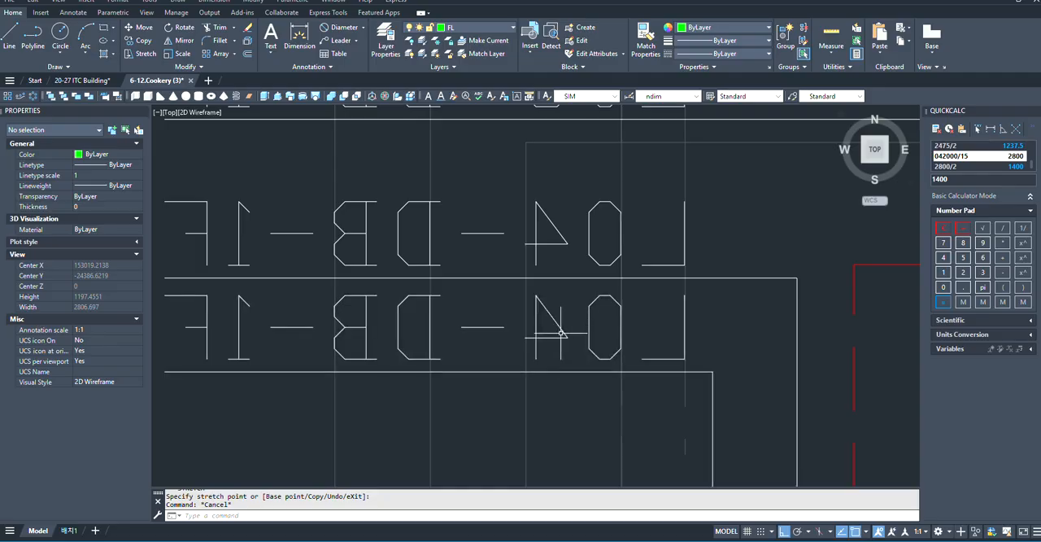
left_click(561, 333)
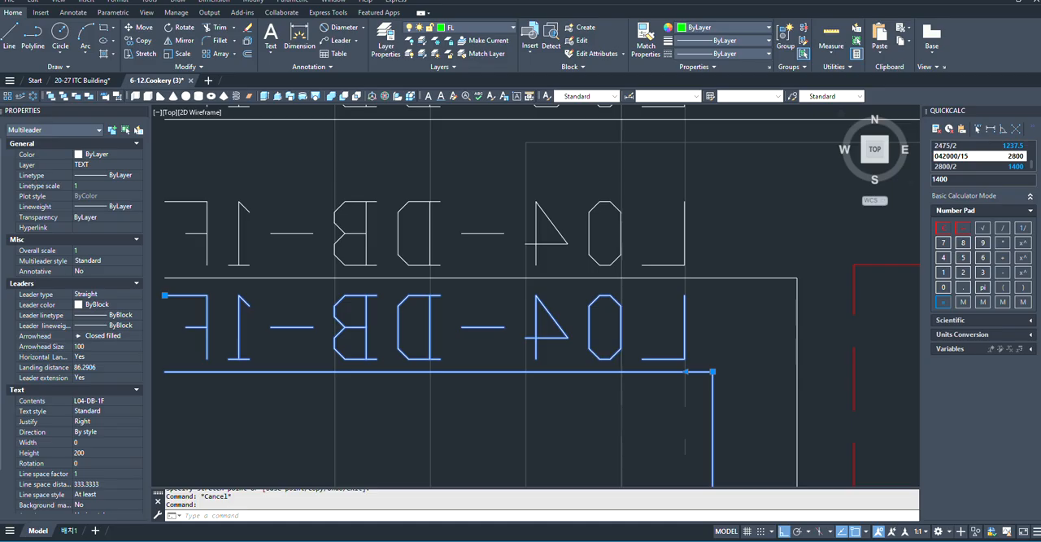
key("Delete")
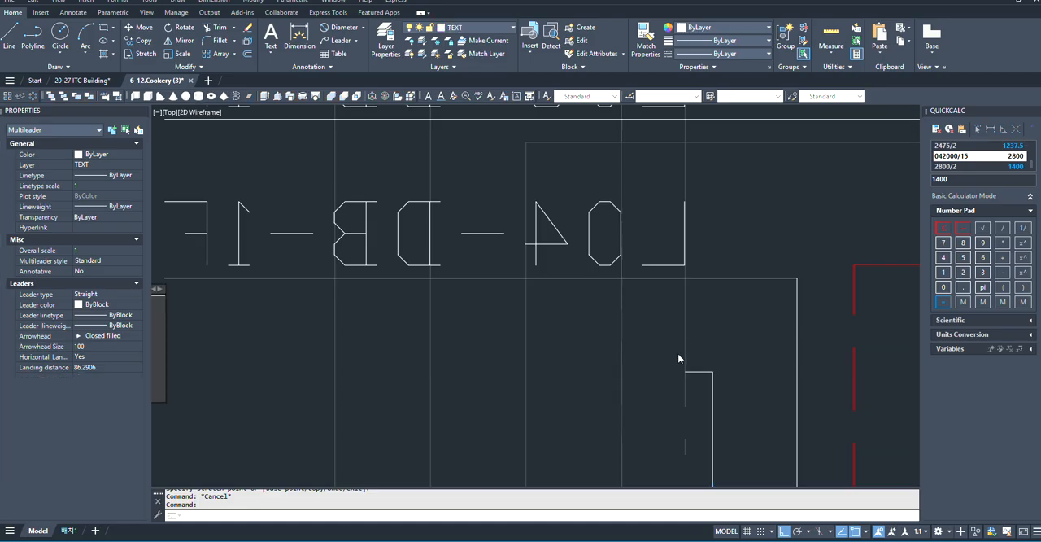
scroll(679, 354, "down", 5)
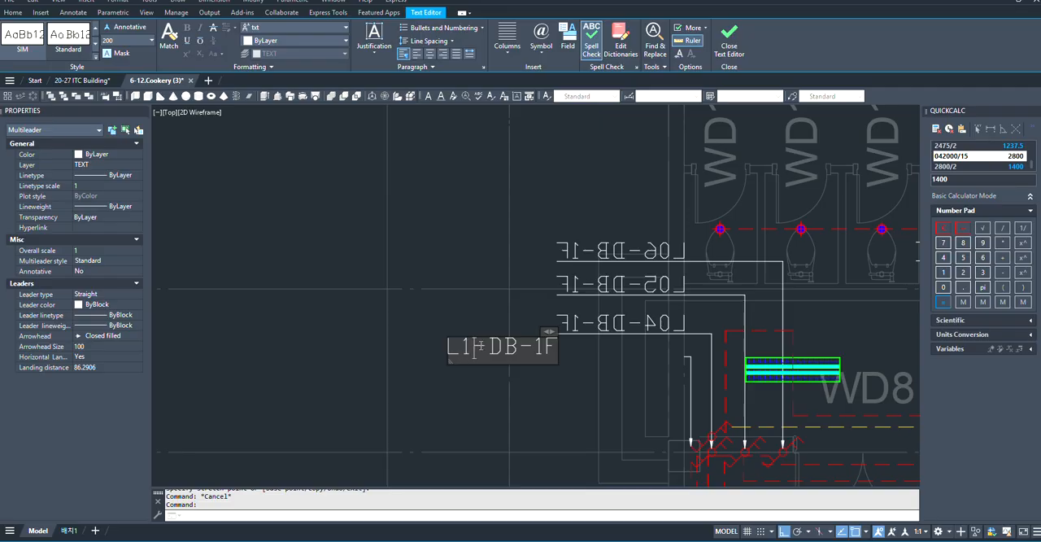
left_click(461, 319)
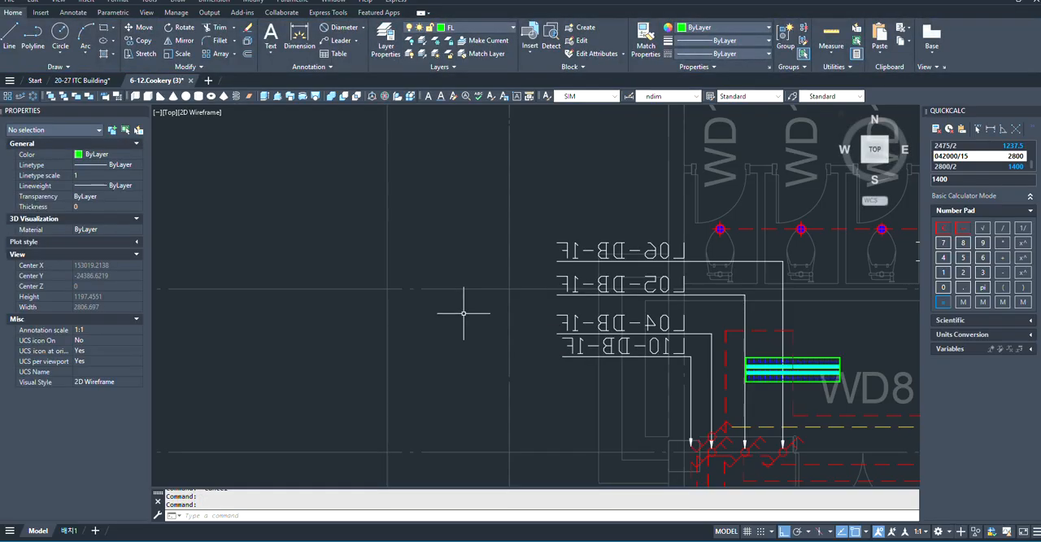
- Examine the lighting layout across the corridor, the practice rooms and the two instructor's rooms on the first-floor plan
scroll(372, 244, "down", 10)
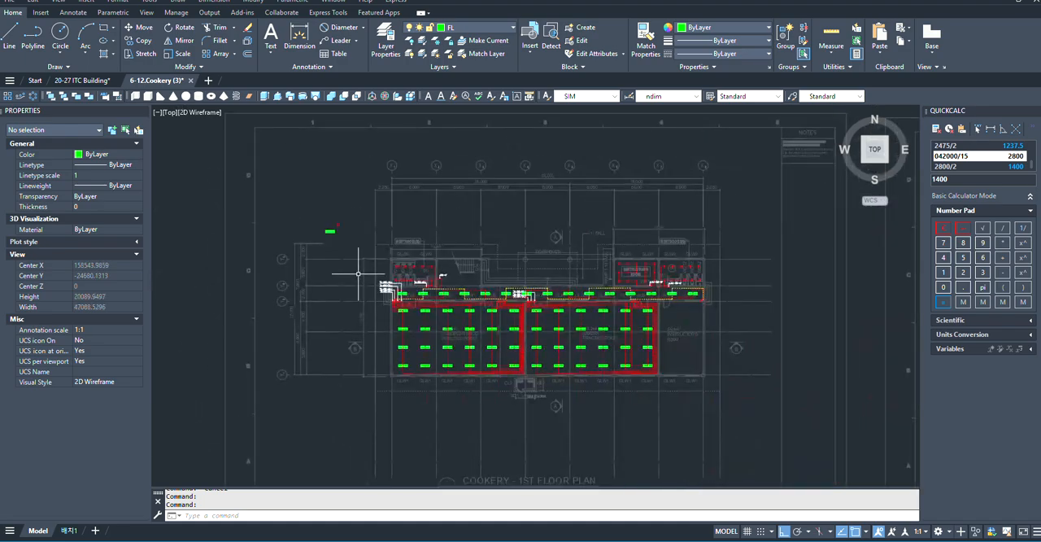
scroll(374, 237, "up", 2)
scroll(370, 232, "up", 5)
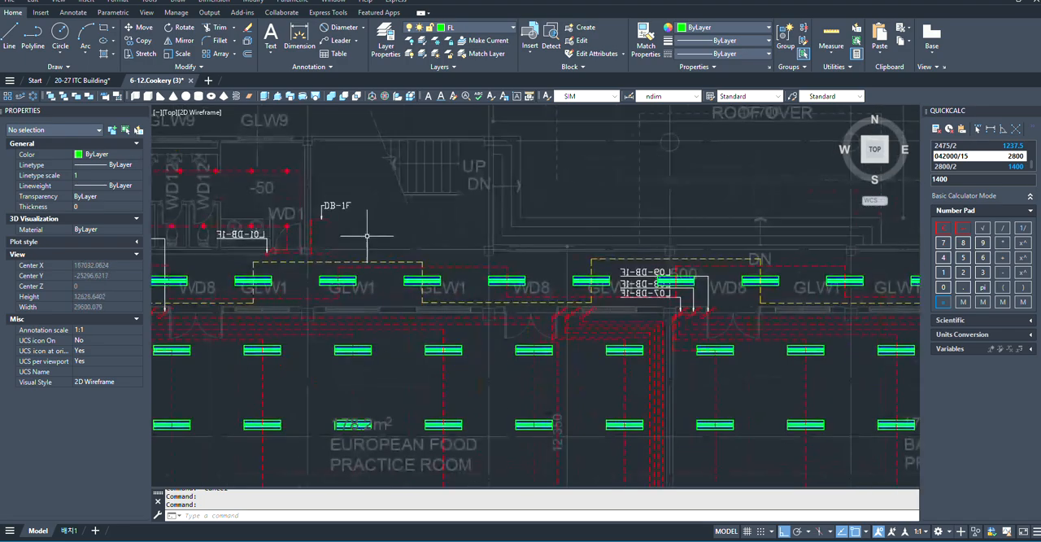
scroll(382, 234, "down", 6)
scroll(414, 229, "up", 6)
scroll(488, 285, "down", 6)
scroll(492, 288, "up", 7)
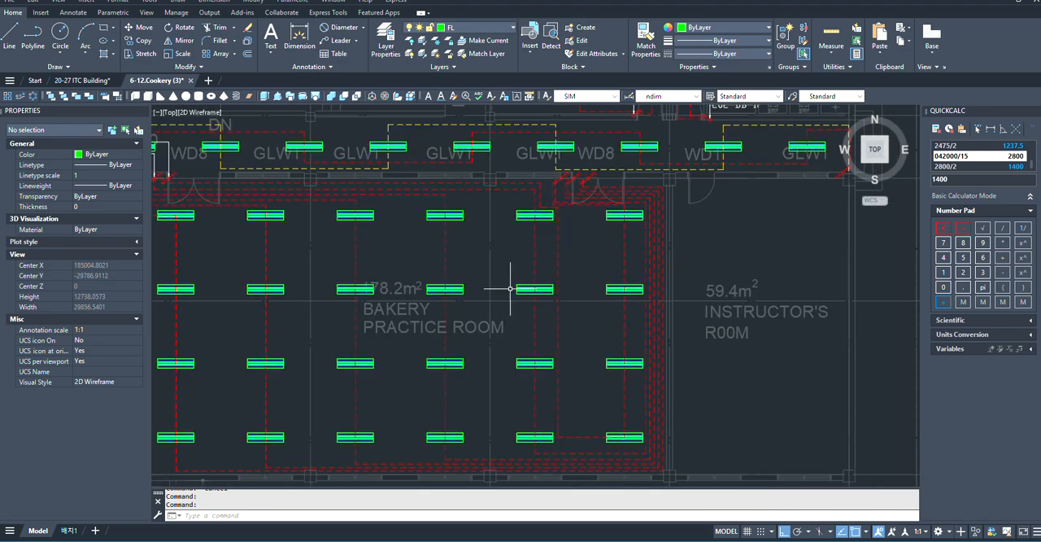
scroll(506, 284, "down", 3)
scroll(455, 264, "down", 3)
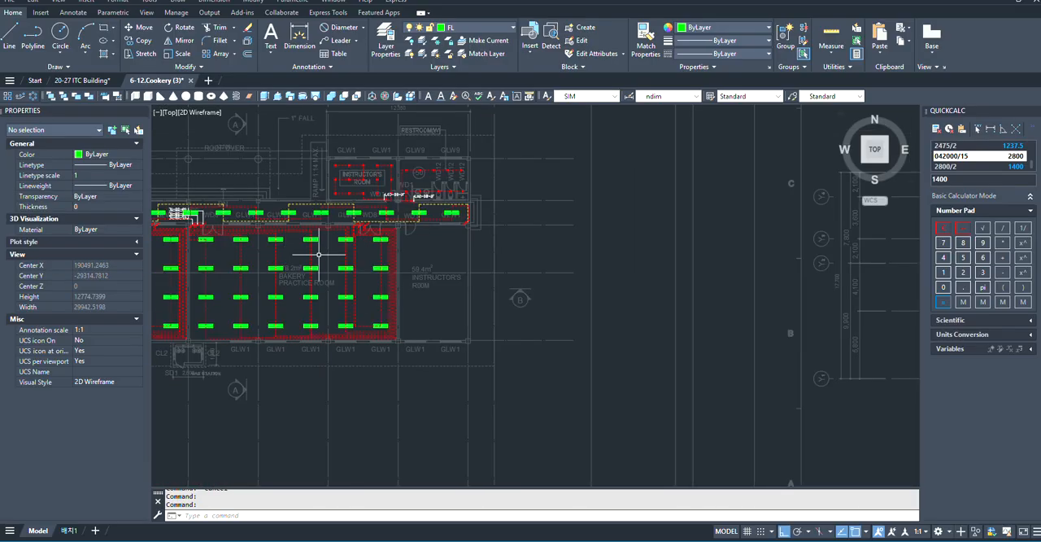
scroll(511, 236, "up", 6)
scroll(515, 283, "down", 3)
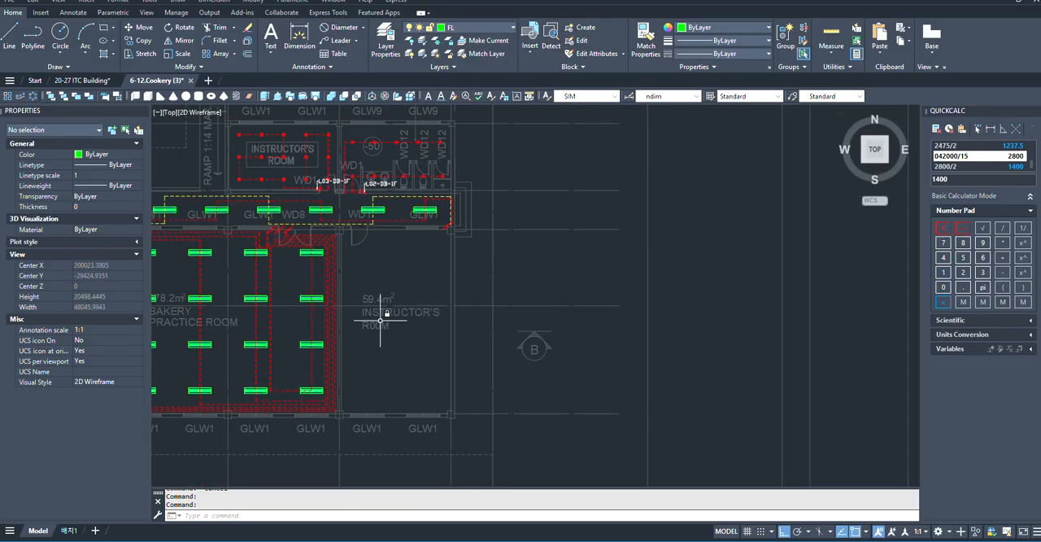
scroll(395, 314, "up", 3)
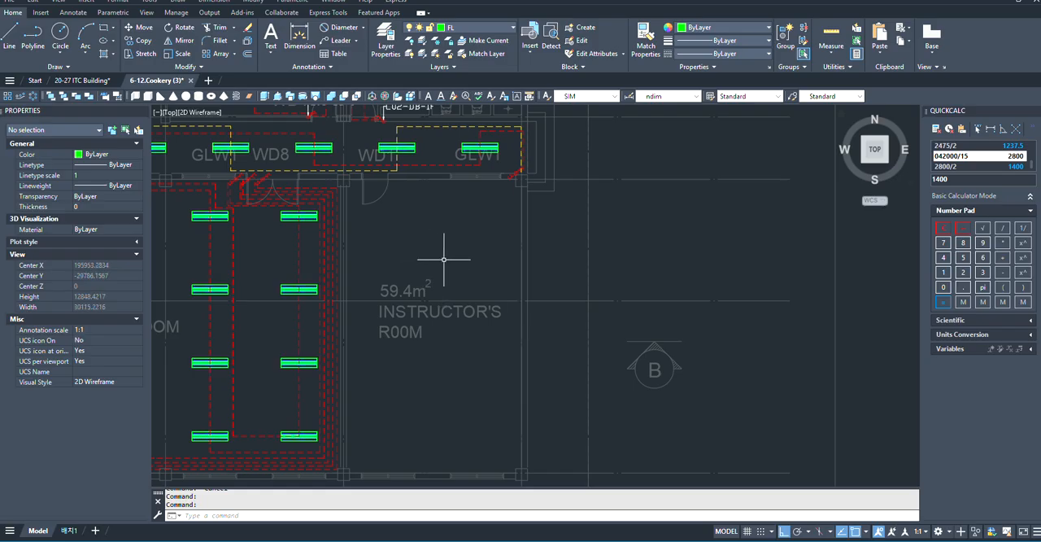
scroll(444, 260, "down", 5)
scroll(487, 272, "up", 5)
scroll(402, 268, "down", 2)
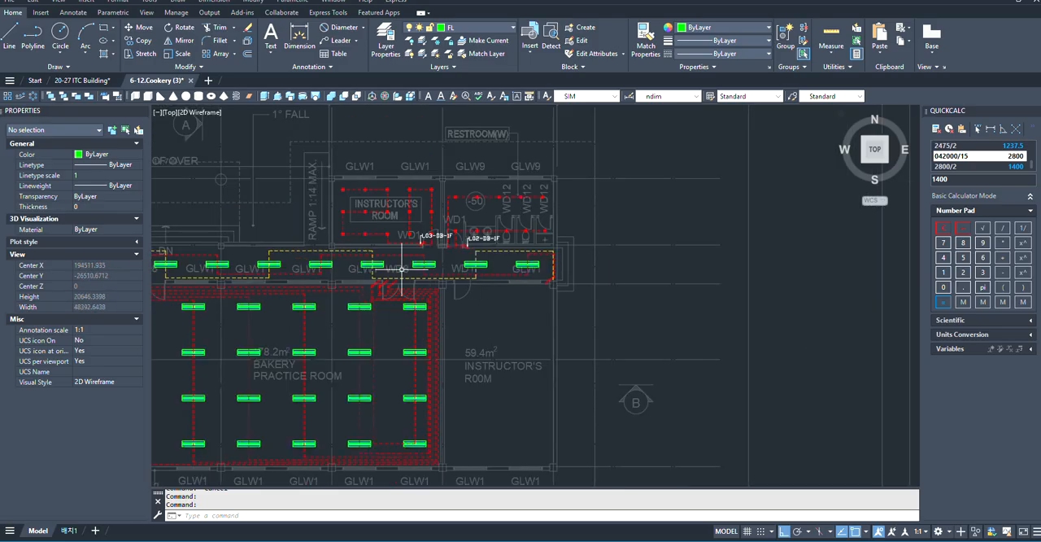
scroll(406, 210, "up", 3)
scroll(601, 254, "up", 5)
scroll(569, 269, "down", 6)
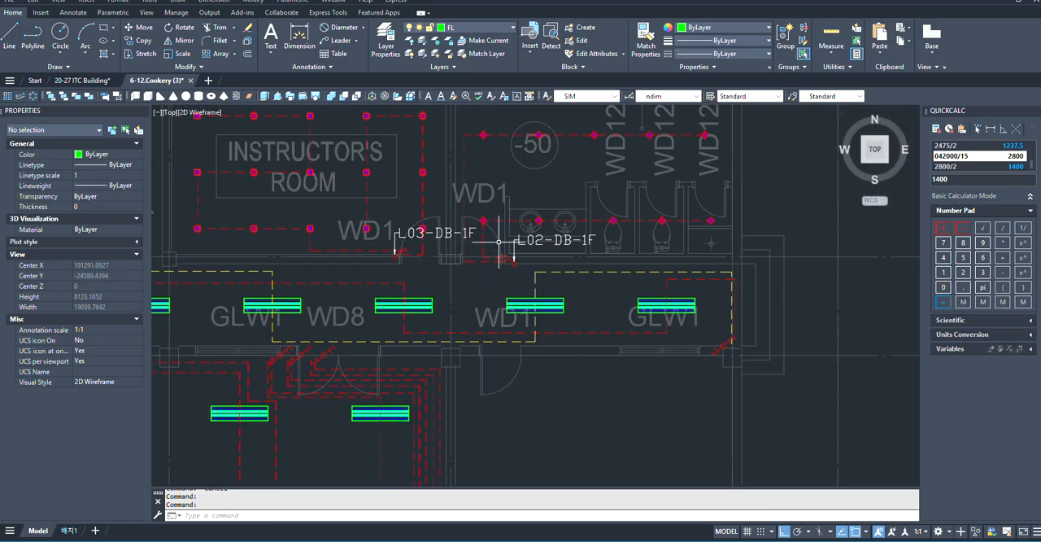
scroll(453, 193, "up", 3)
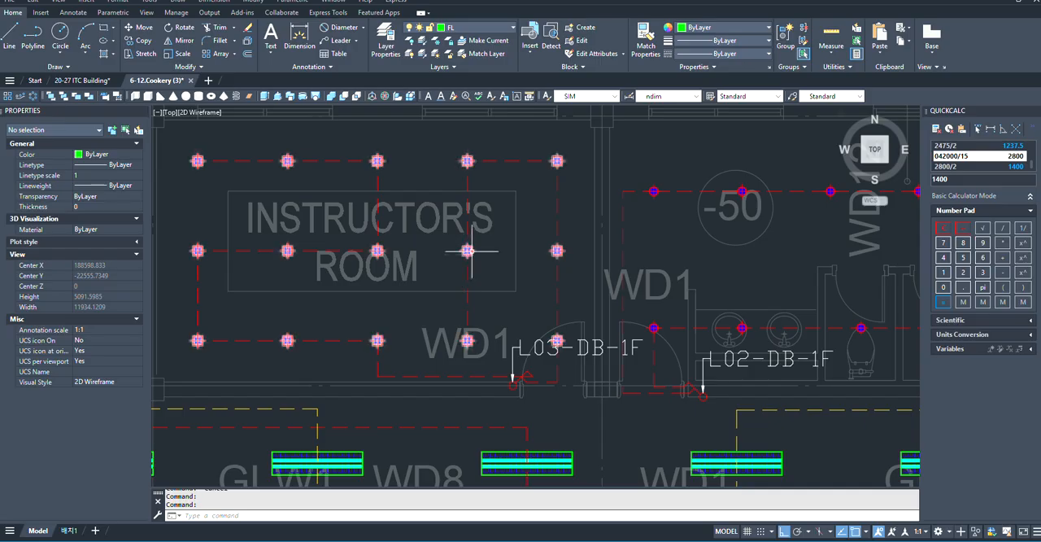
- Copy the square downlight symbol beside the plan by its centre into the upper part of the 59.4 m² instructor's room, with Ortho off
scroll(464, 260, "down", 5)
scroll(273, 217, "up", 15)
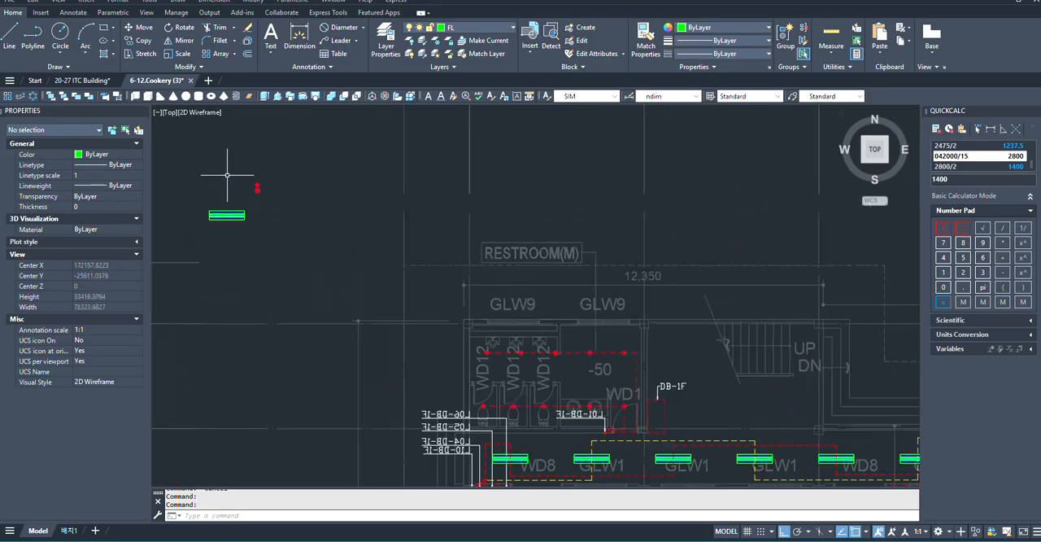
left_click(466, 309)
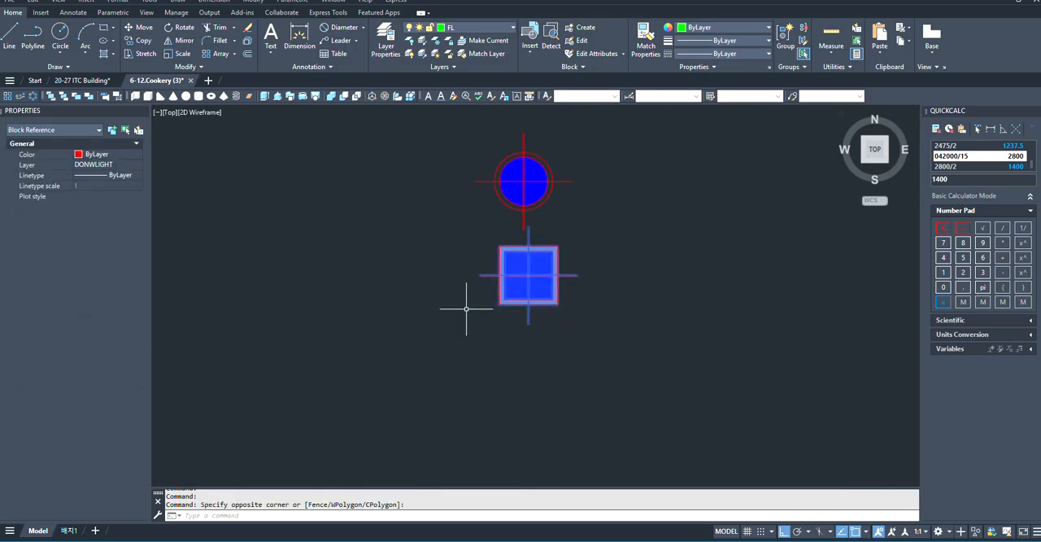
type("co")
key("space")
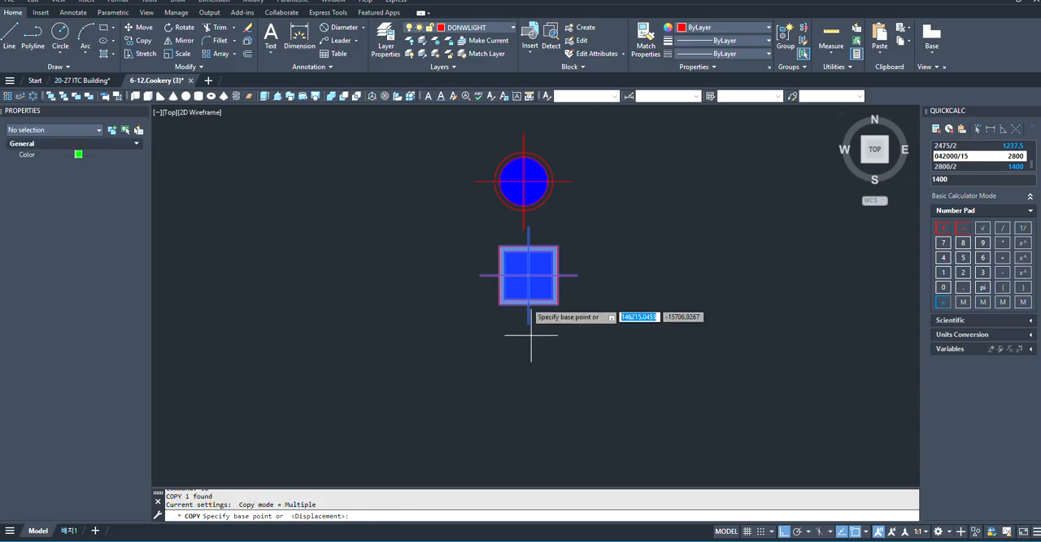
left_click(528, 275)
scroll(375, 228, "down", 5)
scroll(356, 229, "down", 8)
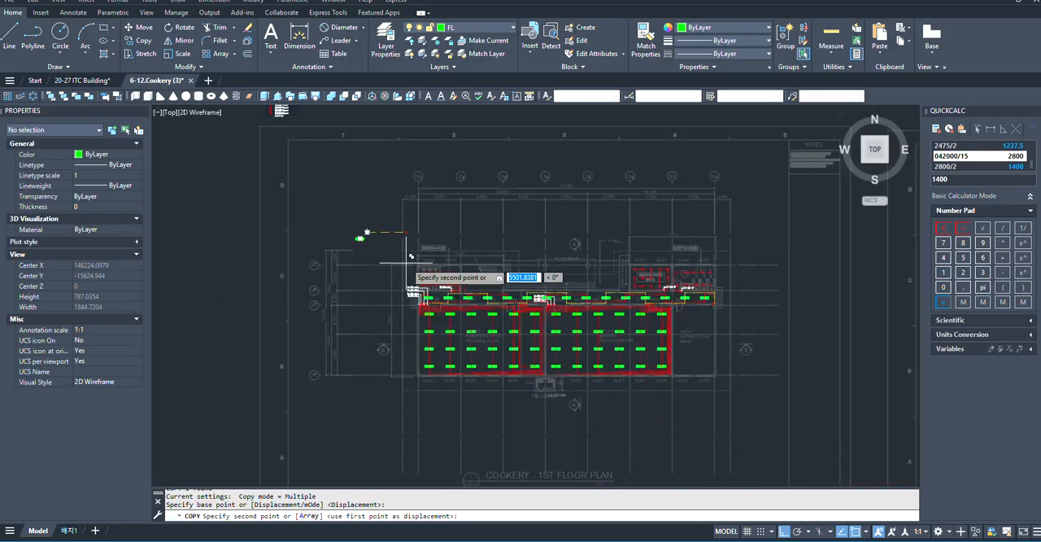
scroll(517, 297, "up", 4)
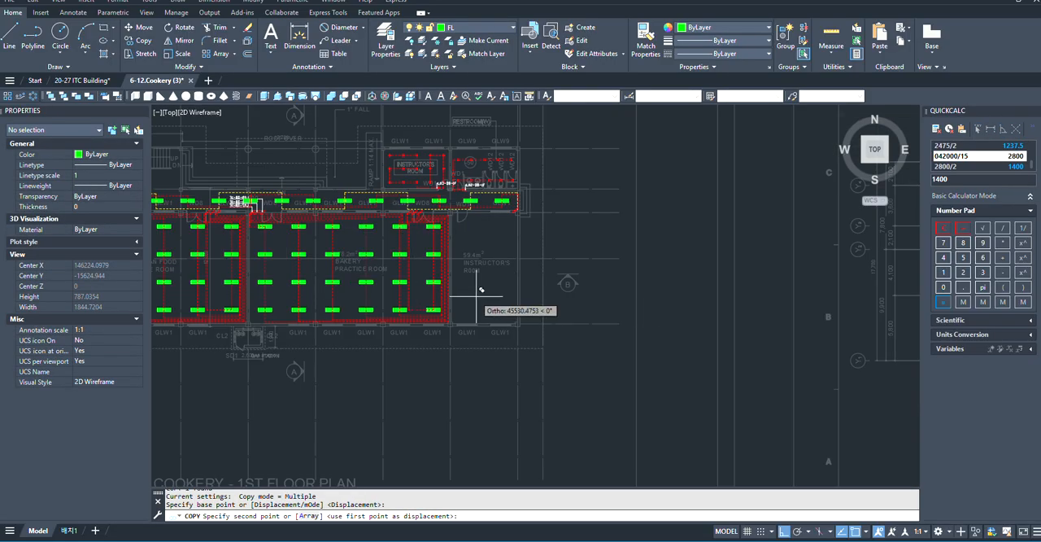
key("F8")
scroll(488, 297, "up", 3)
scroll(506, 214, "up", 5)
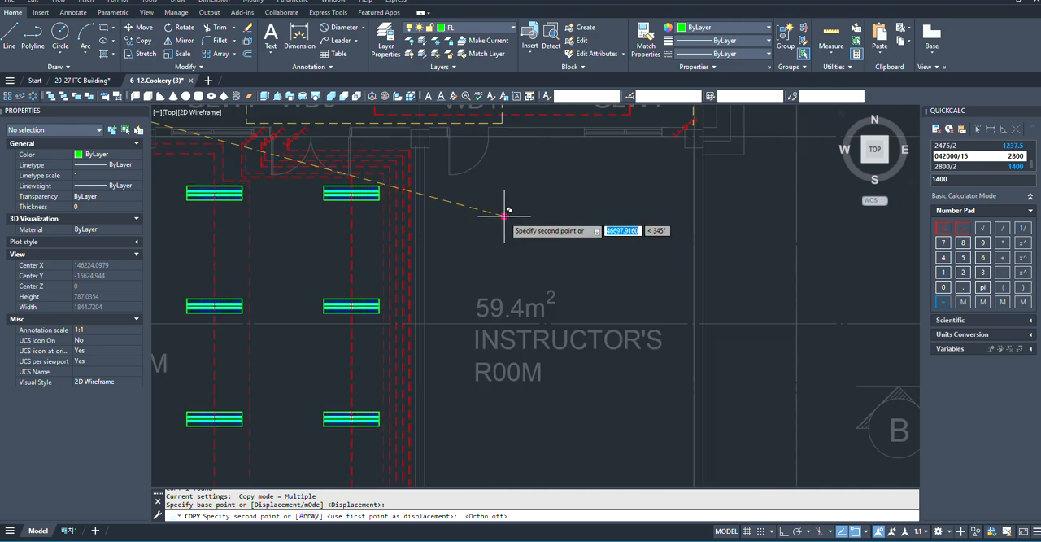
scroll(512, 248, "down", 4)
key("Escape")
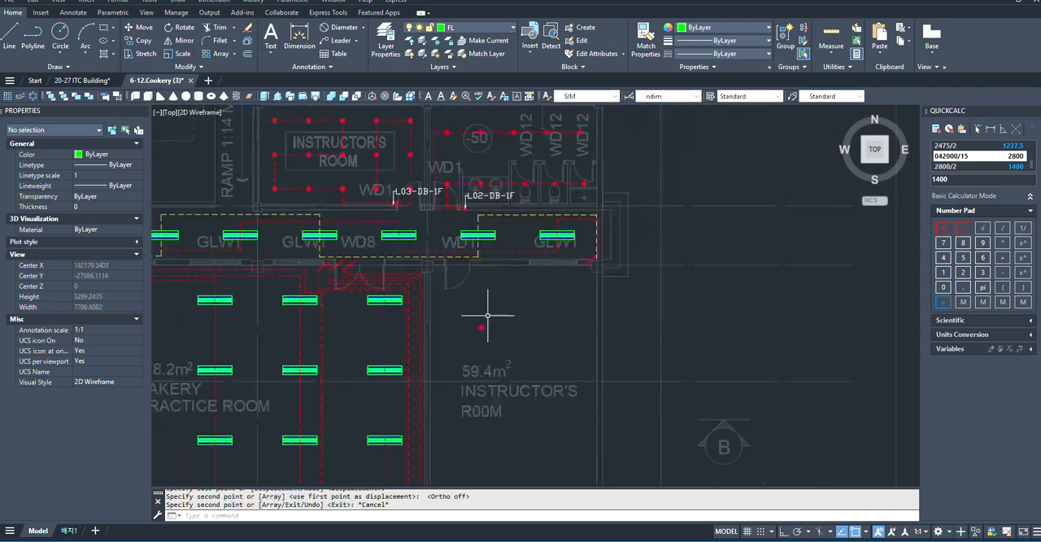
scroll(476, 253, "up", 4)
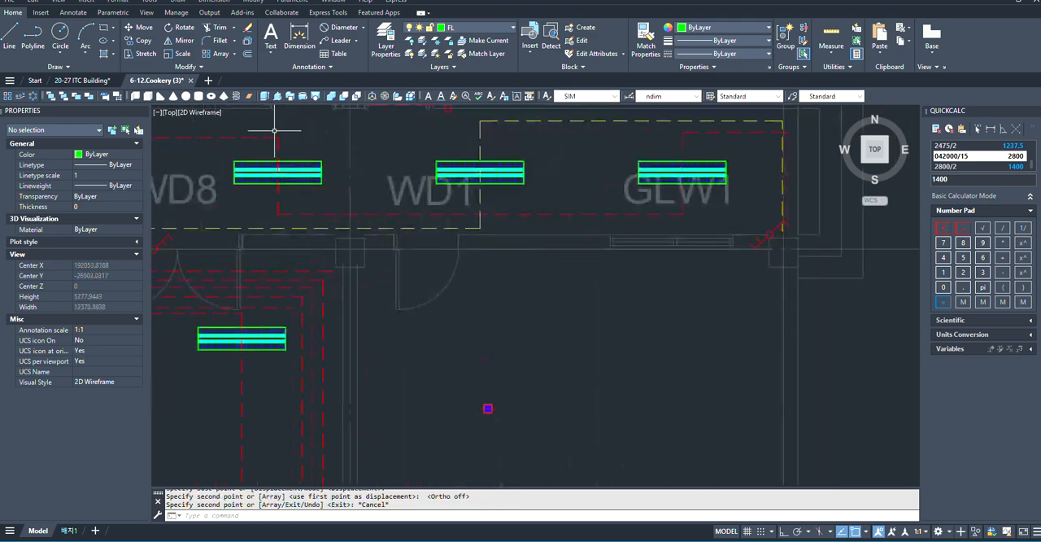
left_click(299, 41)
scroll(533, 382, "down", 8)
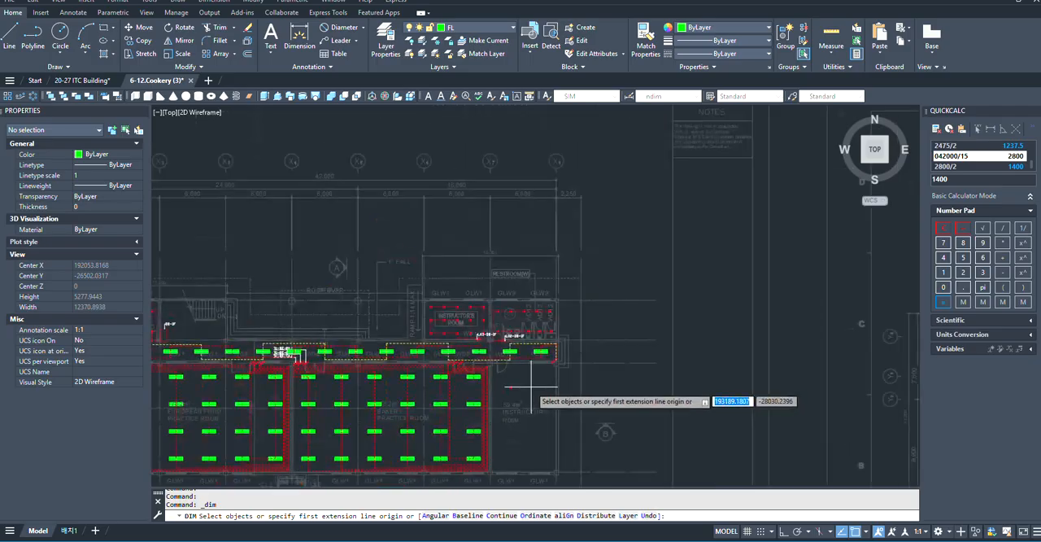
middle_click_drag(534, 383, 548, 198)
scroll(550, 339, "down", 3)
scroll(550, 331, "up", 7)
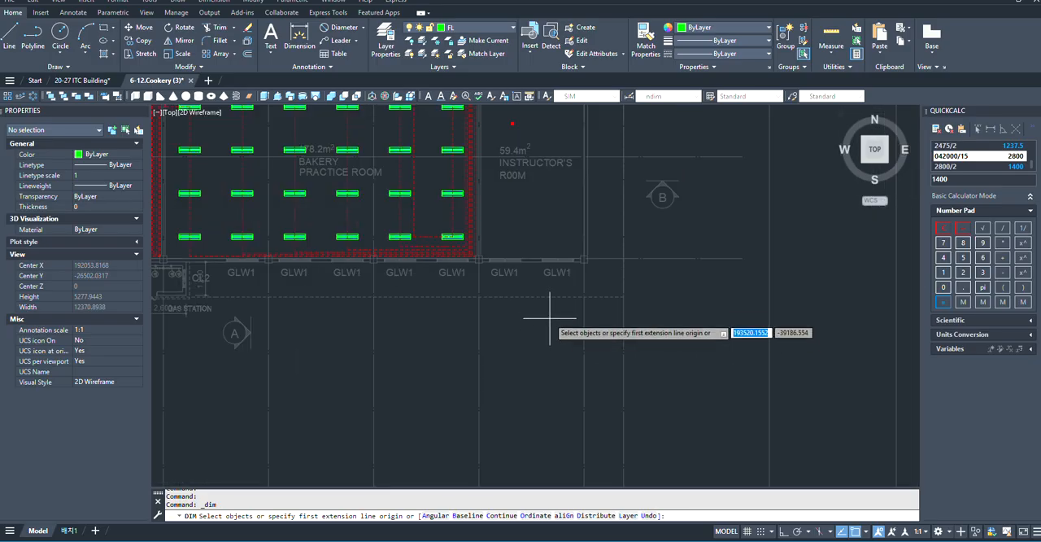
scroll(549, 318, "down", 4)
key("Return")
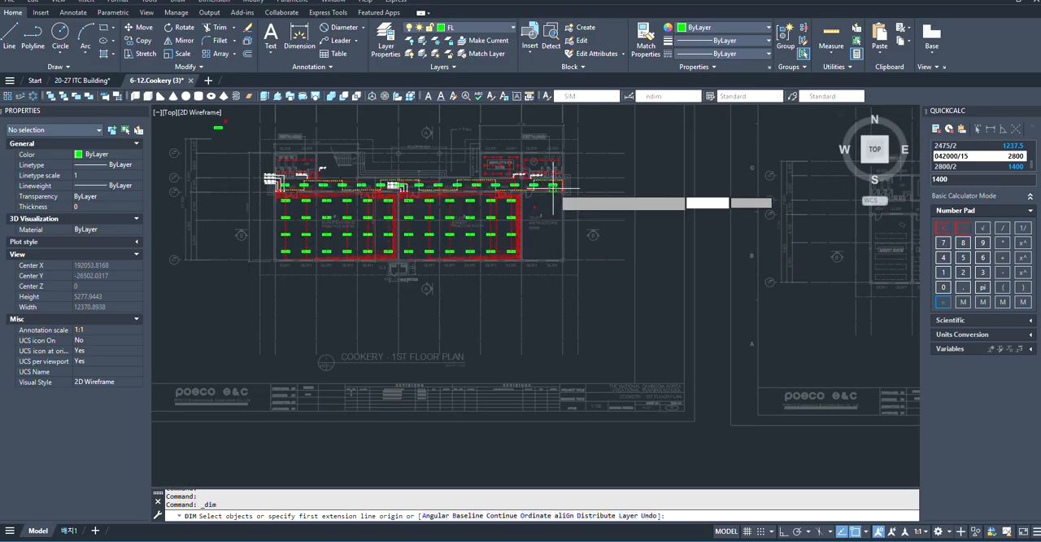
scroll(559, 203, "up", 2)
scroll(558, 203, "down", 4)
scroll(441, 233, "up", 2)
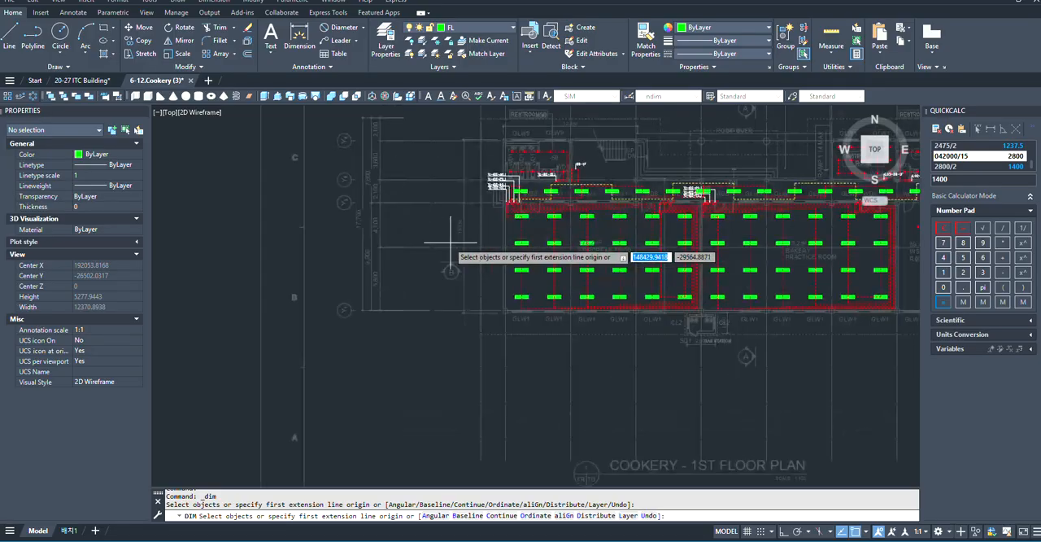
scroll(412, 199, "up", 2)
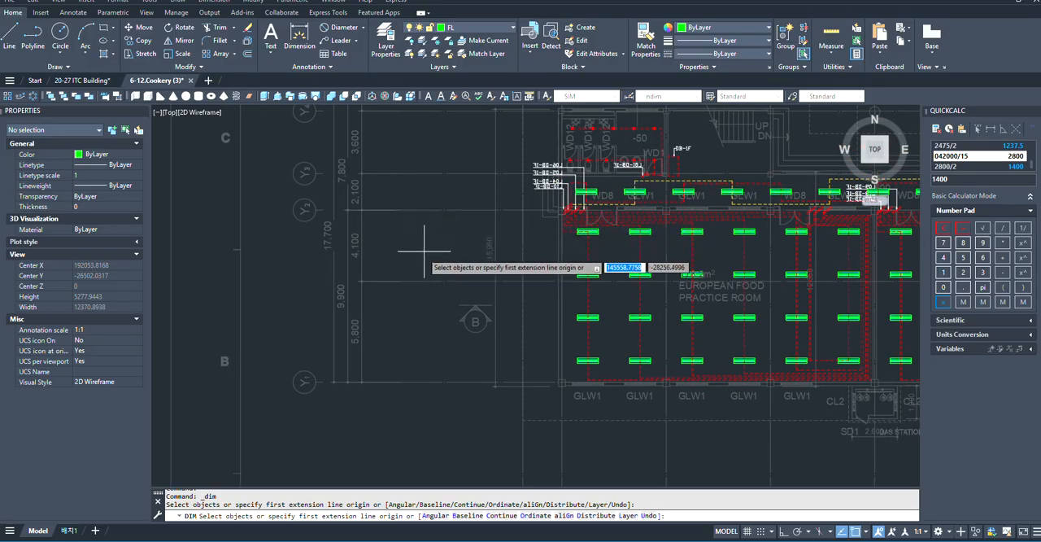
key("Escape")
- Create a rectangular array of four columns and three rows from the square downlight in the 59.4 m² instructor's room
scroll(418, 276, "down", 10)
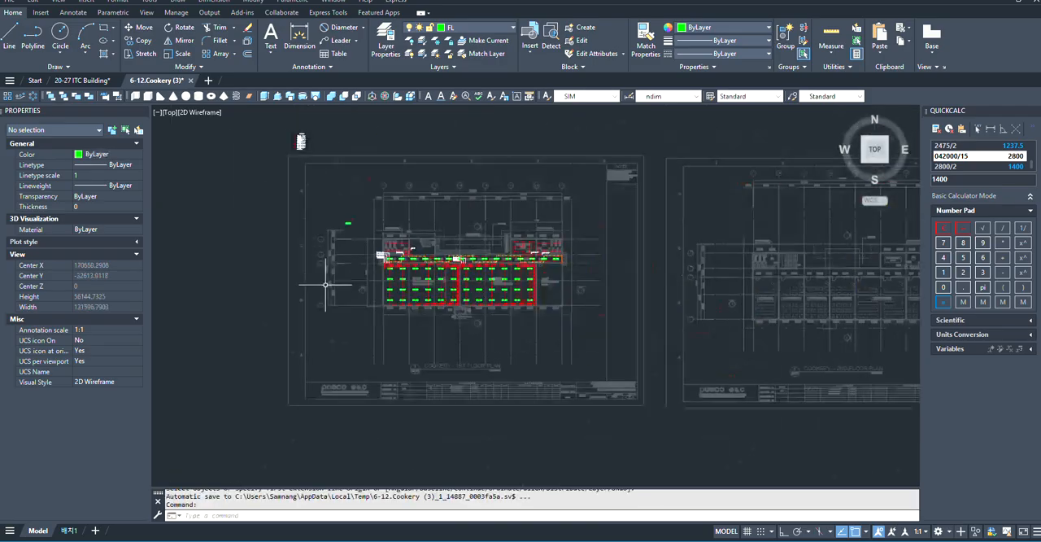
scroll(569, 212, "up", 5)
scroll(441, 205, "down", 2)
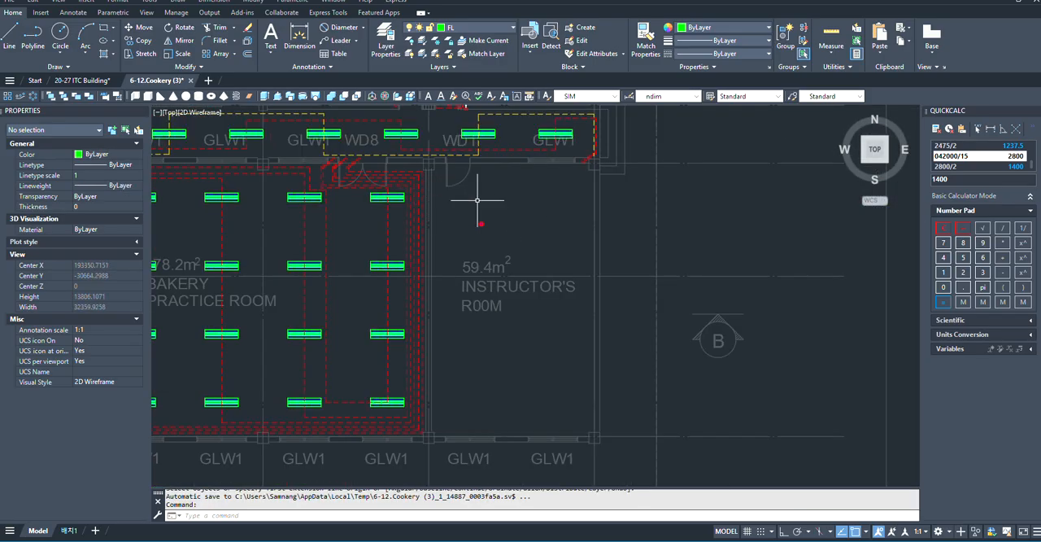
scroll(480, 219, "up", 3)
left_click(473, 287)
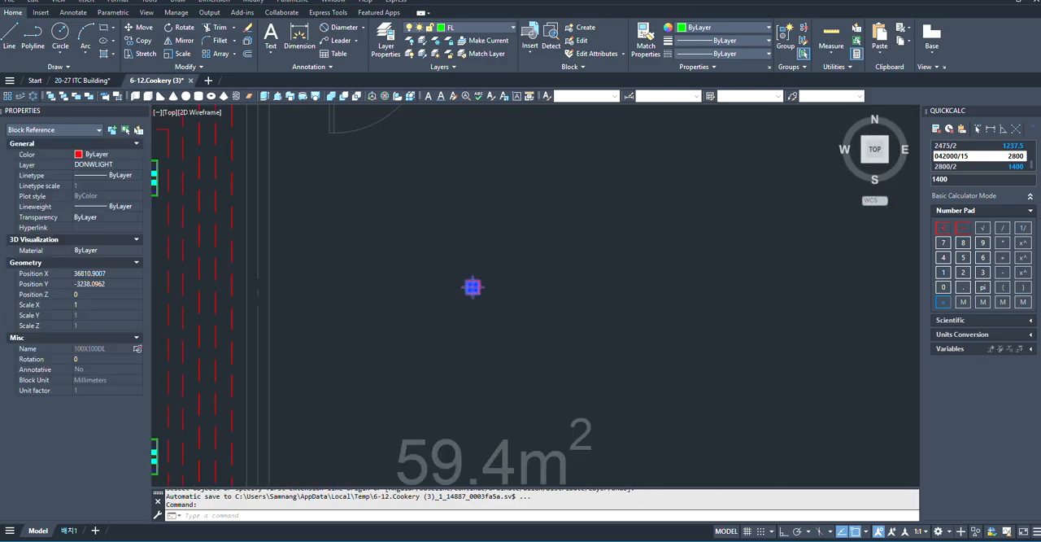
scroll(586, 261, "down", 2)
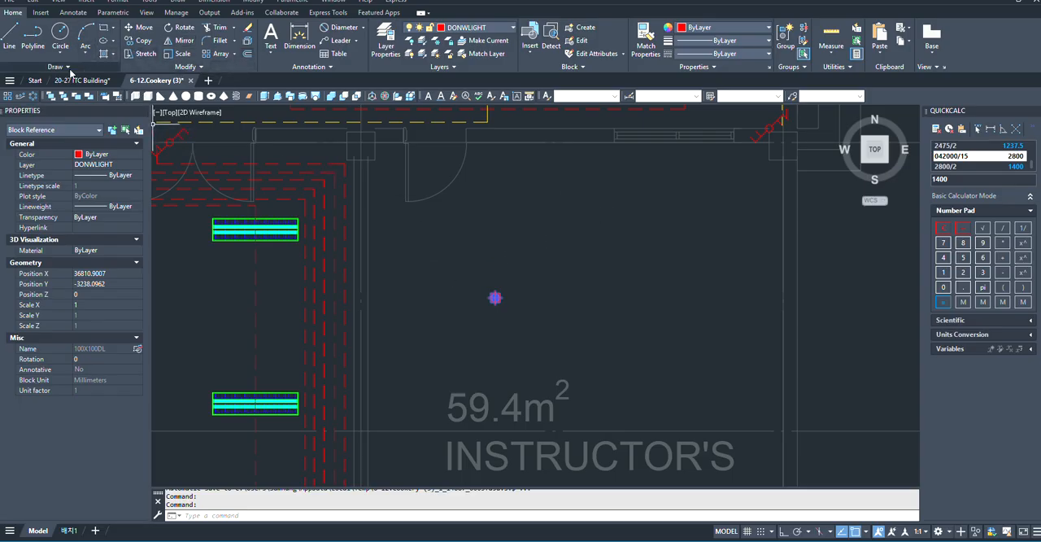
left_click(7, 96)
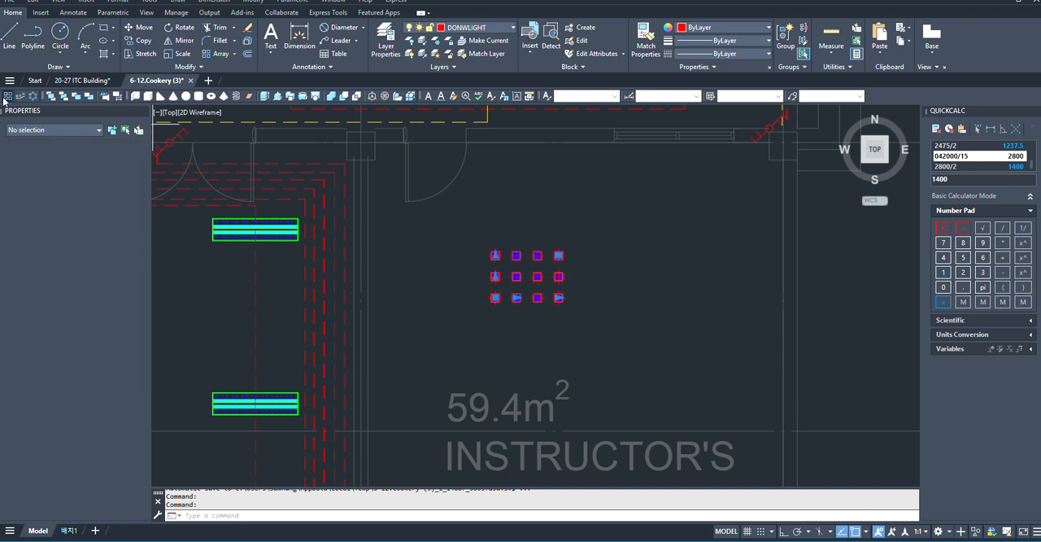
key("Escape")
scroll(592, 255, "up", 2)
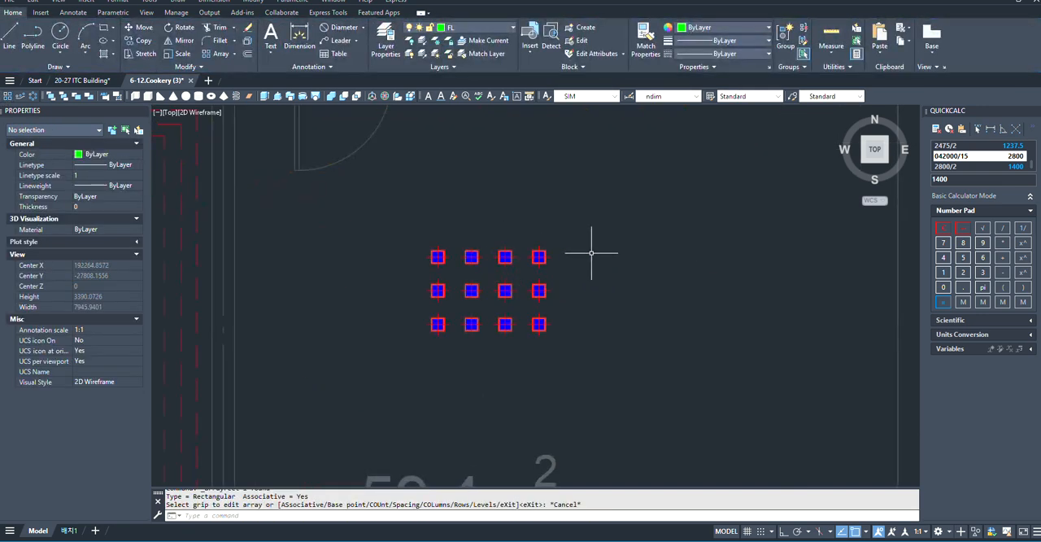
- Set the square downlight array in the 59.4 m² instructor's room to five columns and eight rows
left_click(539, 253)
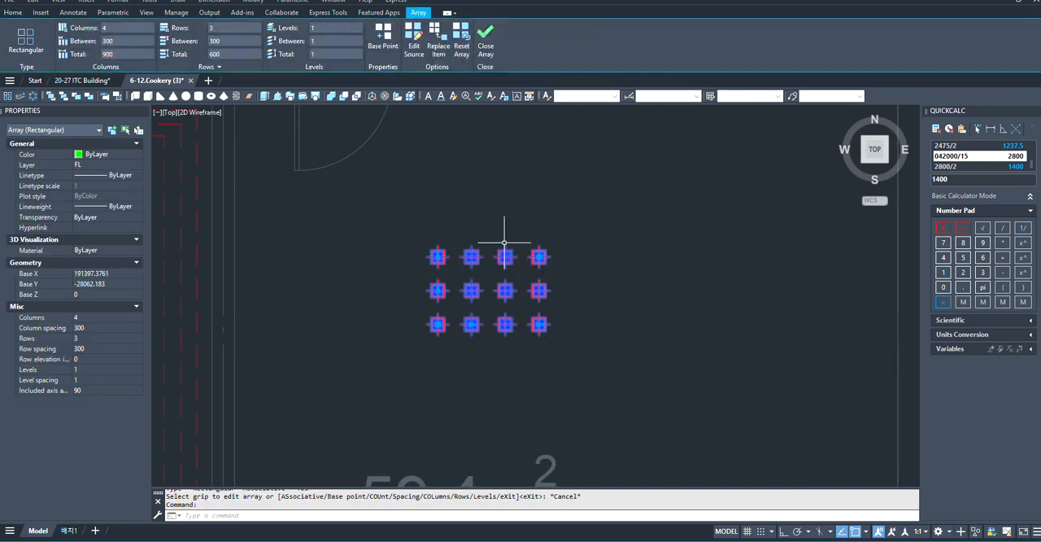
scroll(521, 252, "down", 4)
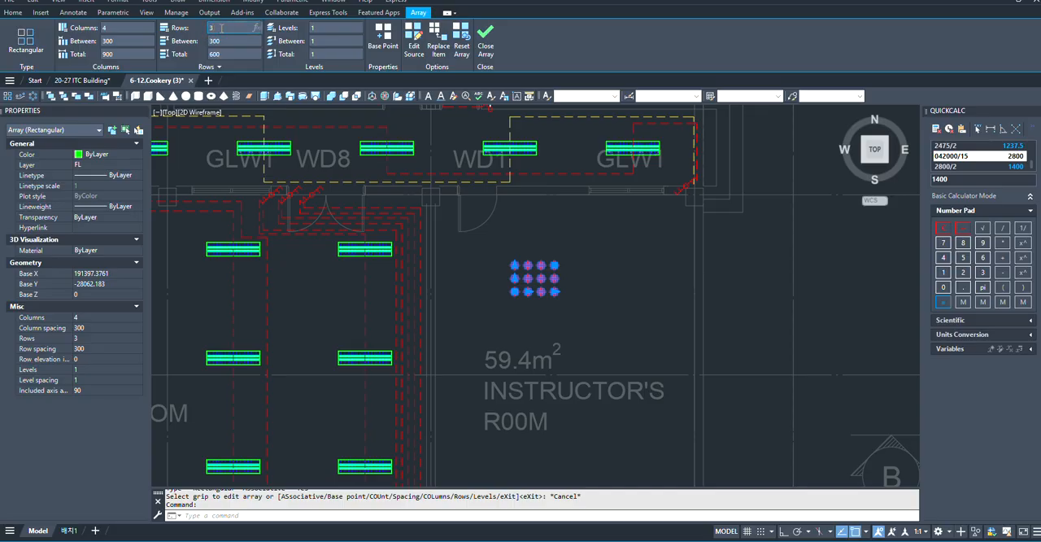
left_click(145, 30)
key("Return")
scroll(511, 257, "down", 2)
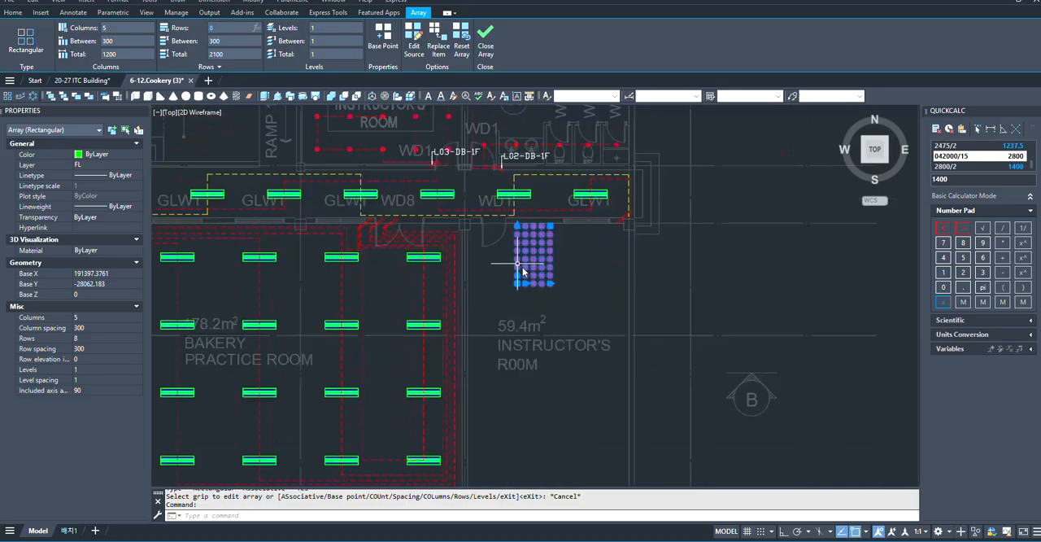
- Calculate 6000/5 in the calculator to get the column spacing for the downlight array
scroll(497, 274, "up", 5)
left_click(575, 283)
scroll(543, 266, "down", 4)
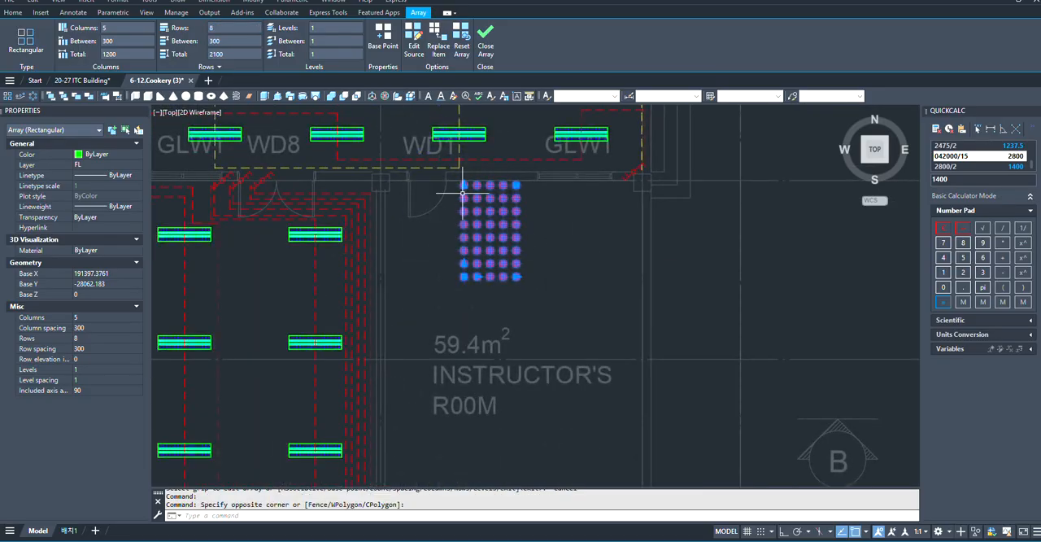
scroll(459, 186, "up", 4)
scroll(461, 218, "down", 4)
scroll(454, 204, "up", 2)
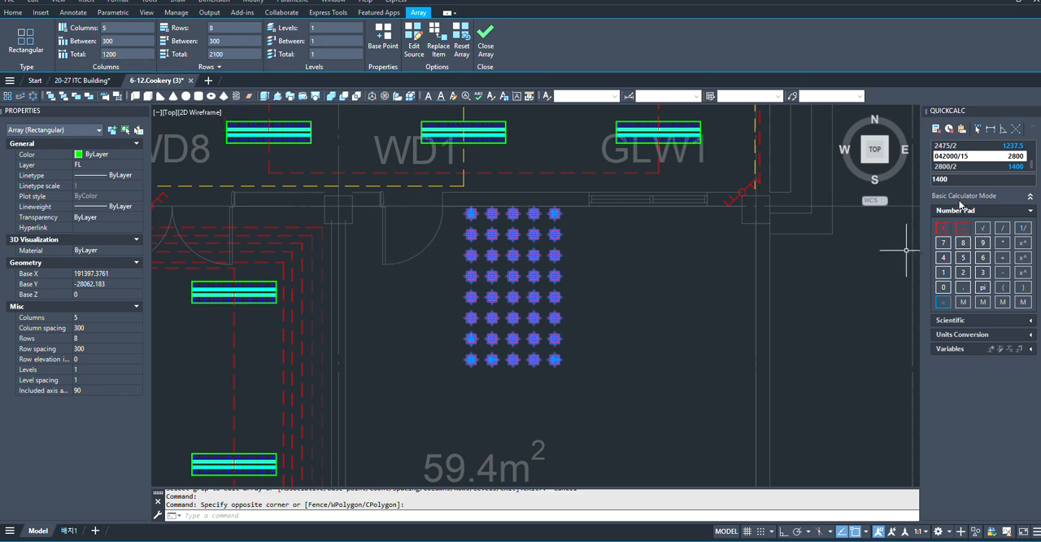
scroll(720, 327, "down", 4)
scroll(720, 269, "up", 6)
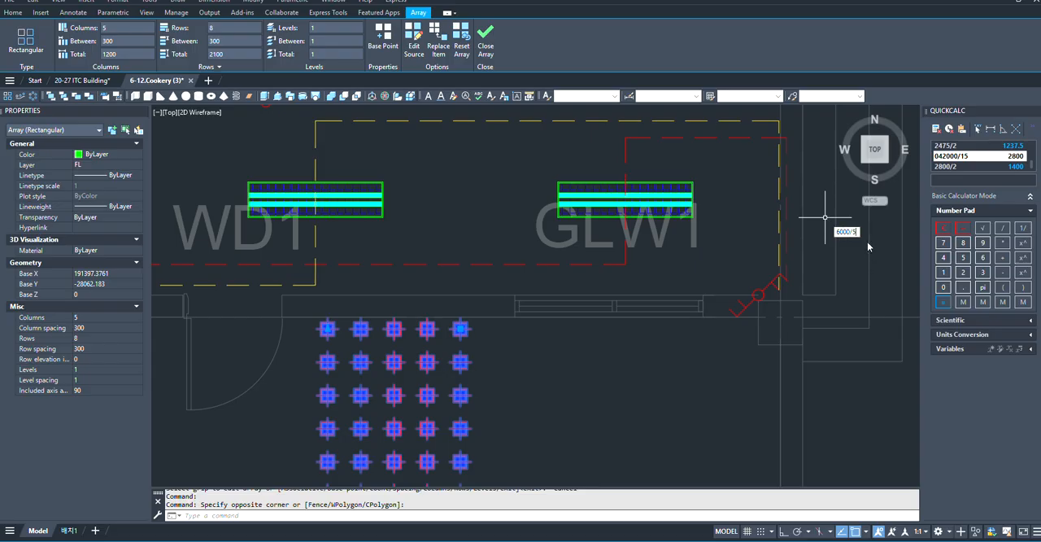
key("Return")
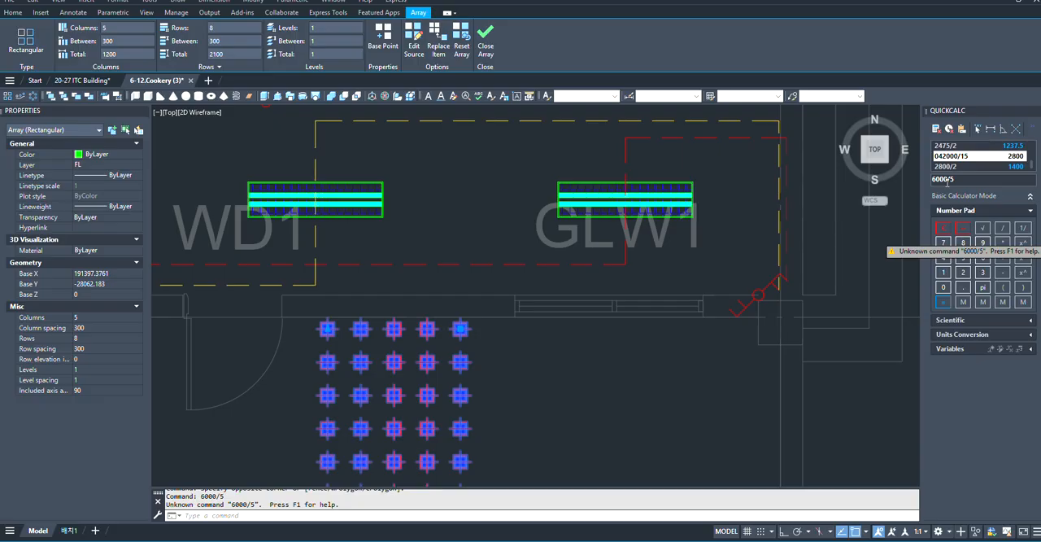
key("Return")
- Set the downlight array's column spacing to 1200
scroll(599, 291, "down", 5)
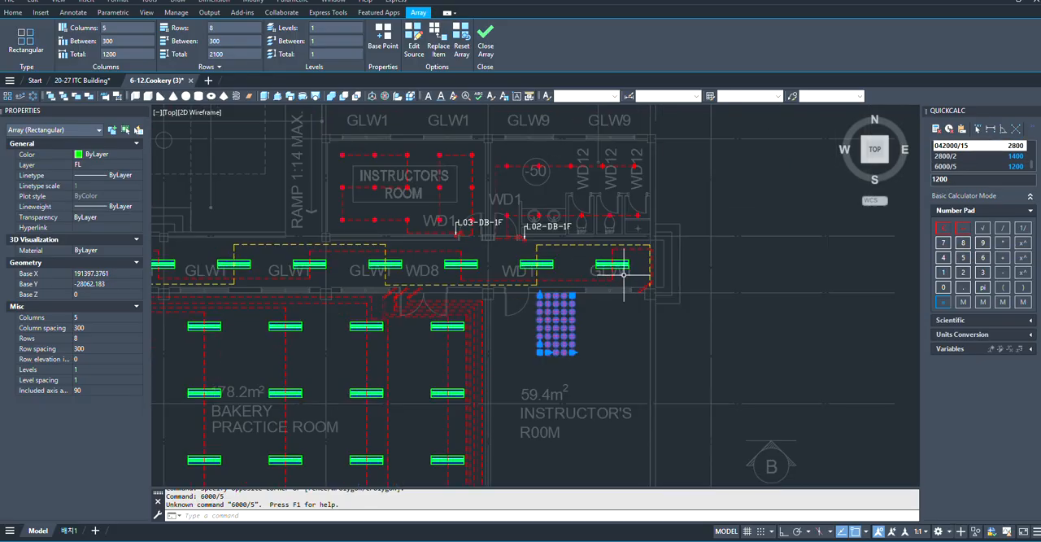
scroll(569, 341, "up", 3)
scroll(569, 291, "down", 3)
scroll(623, 395, "up", 2)
key("Escape")
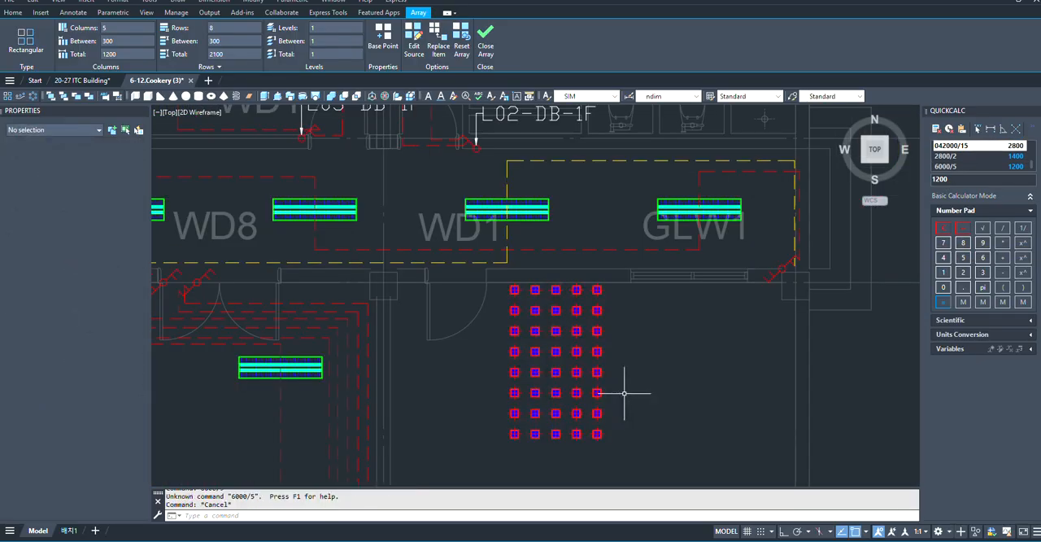
scroll(589, 315, "up", 3)
left_click(589, 315)
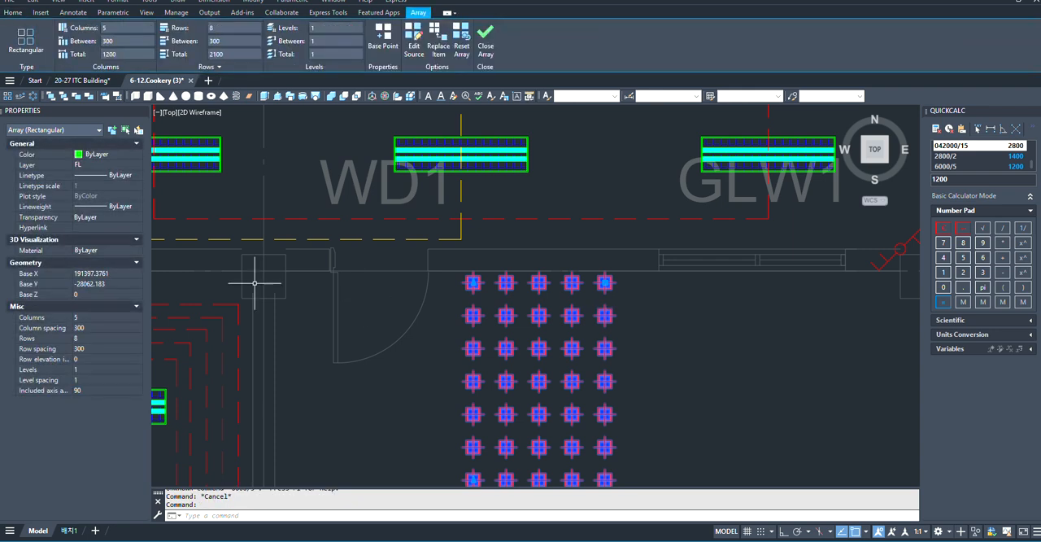
left_click(108, 41)
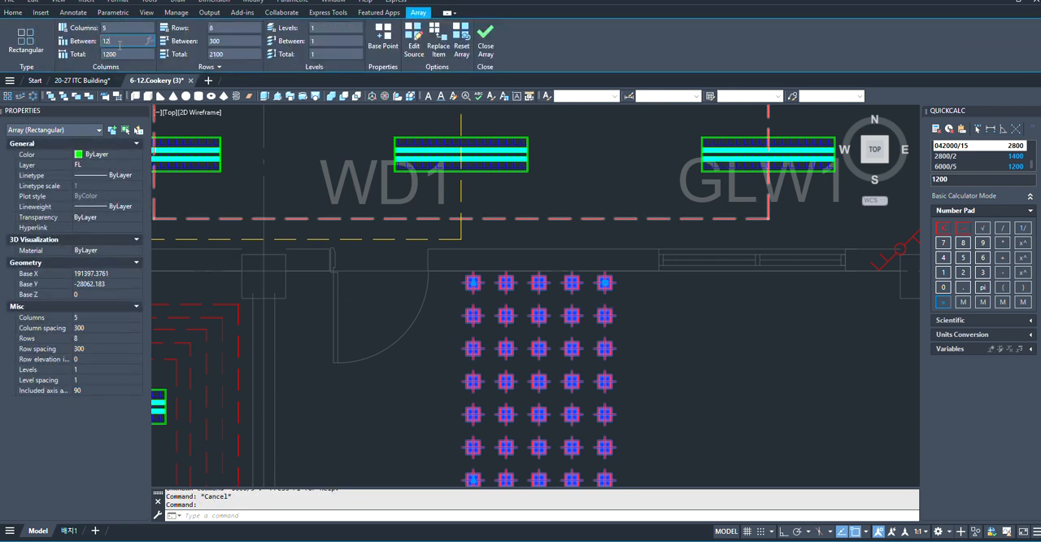
key("Return")
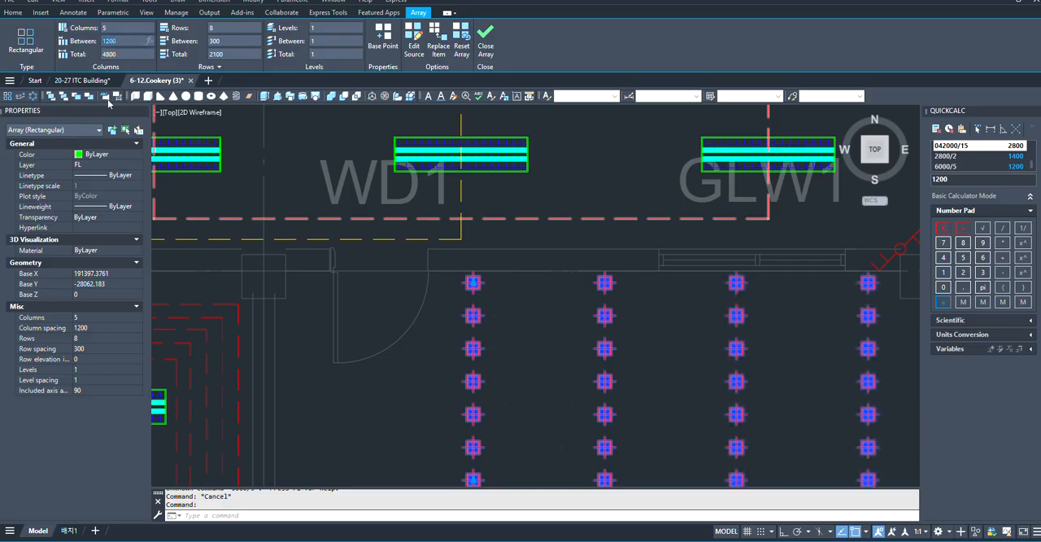
- Examine how the widened downlight array sits against the walls and door of the 59.4 m² instructor's room
scroll(365, 276, "down", 5)
scroll(443, 301, "up", 3)
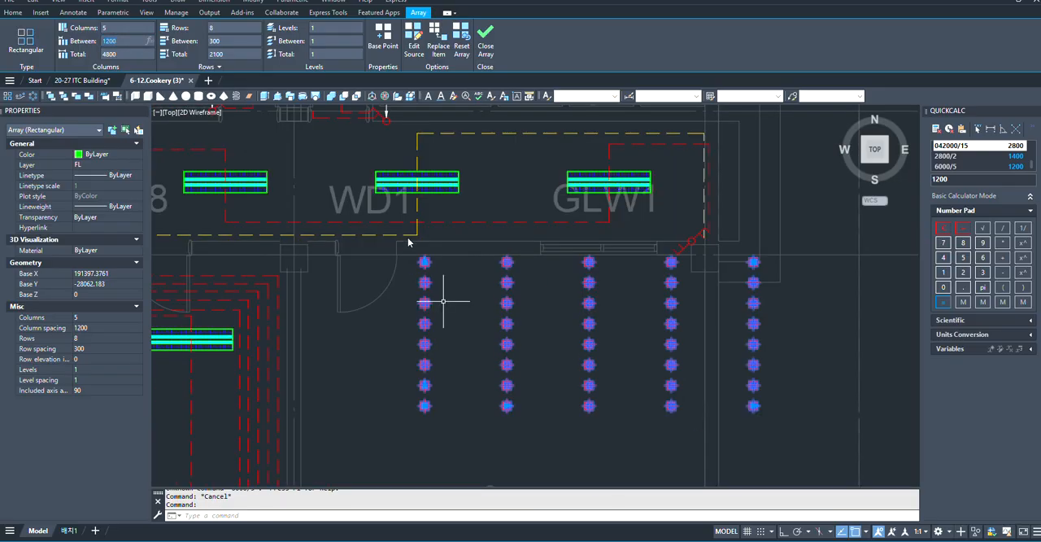
left_click(436, 246)
scroll(395, 252, "up", 2)
key("Escape")
scroll(488, 257, "down", 1)
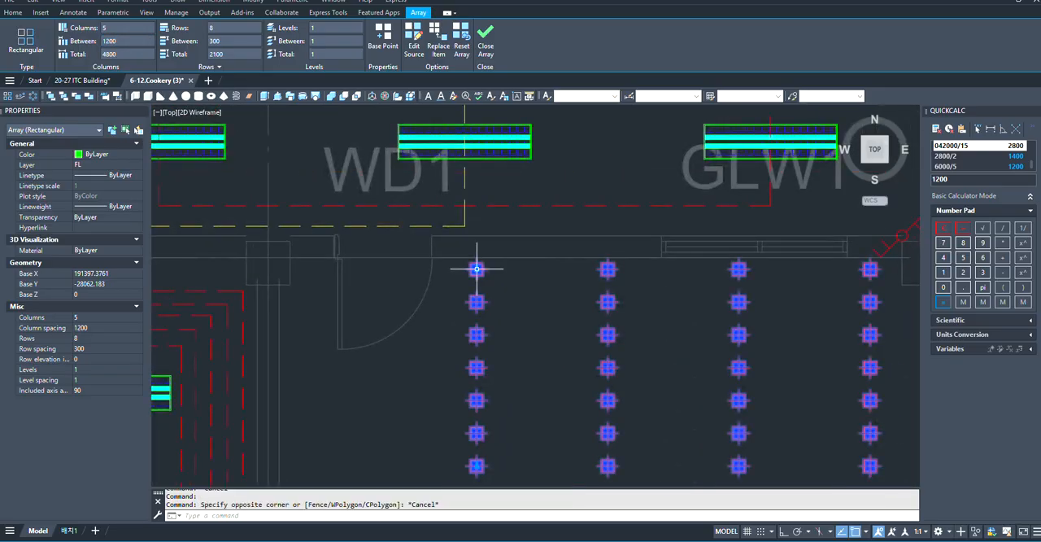
scroll(477, 269, "up", 1)
scroll(536, 288, "down", 2)
scroll(512, 284, "up", 3)
scroll(598, 314, "down", 4)
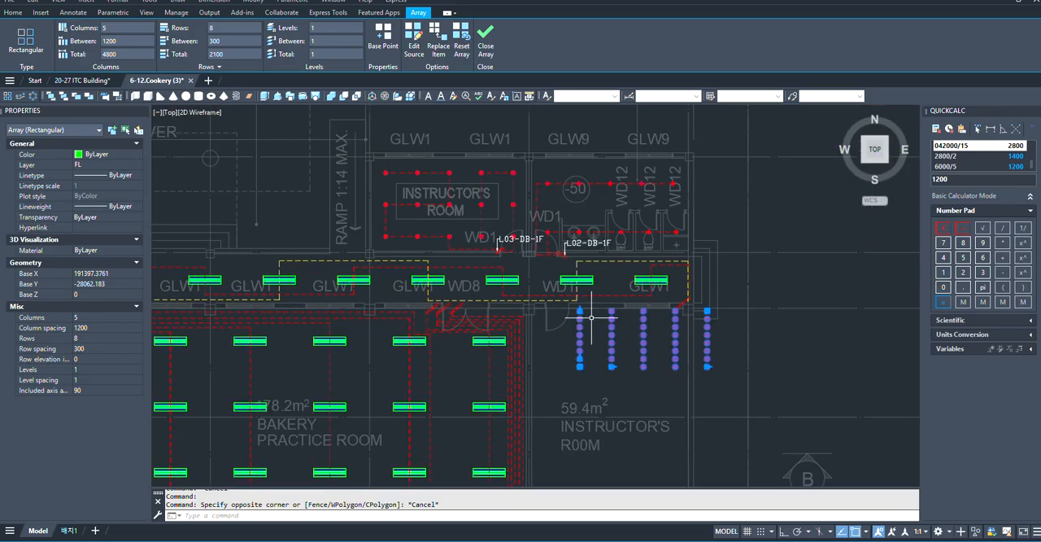
scroll(594, 313, "up", 3)
key("Escape")
- Add a horizontal 600 dimension running west from the centre of the array's top-left downlight, with Ortho on
scroll(580, 313, "up", 2)
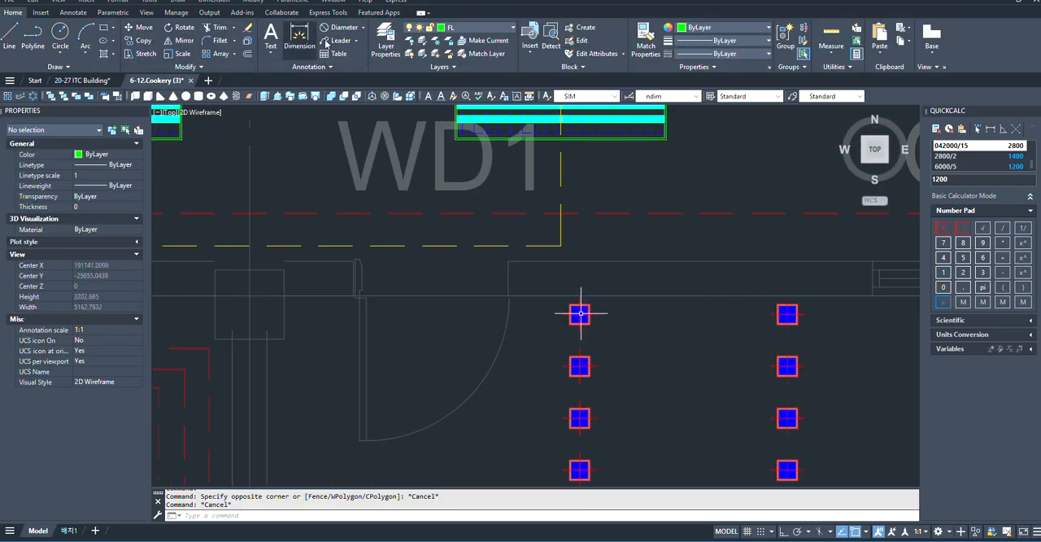
left_click(293, 36)
scroll(667, 370, "up", 4)
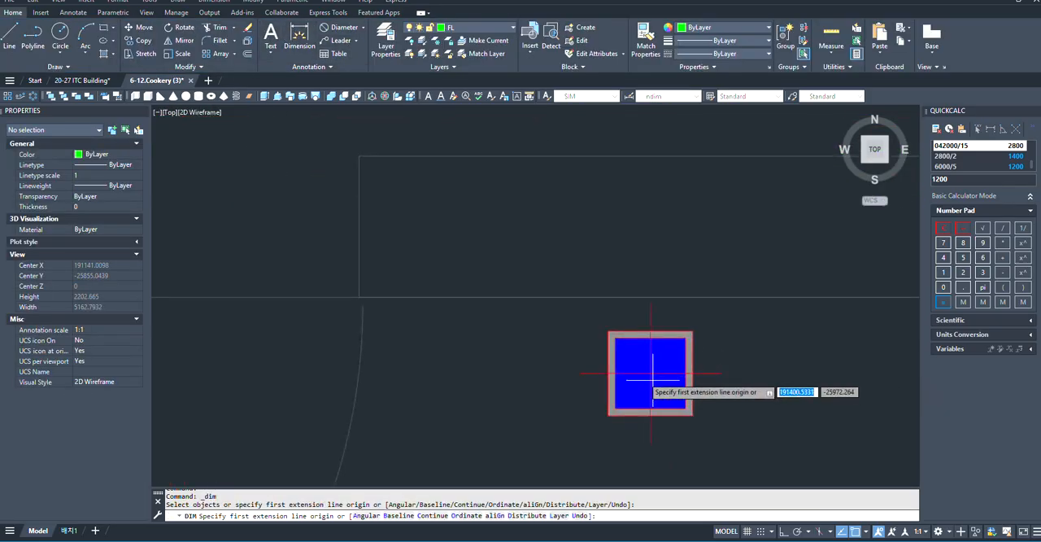
left_click(646, 373)
scroll(545, 374, "down", 5)
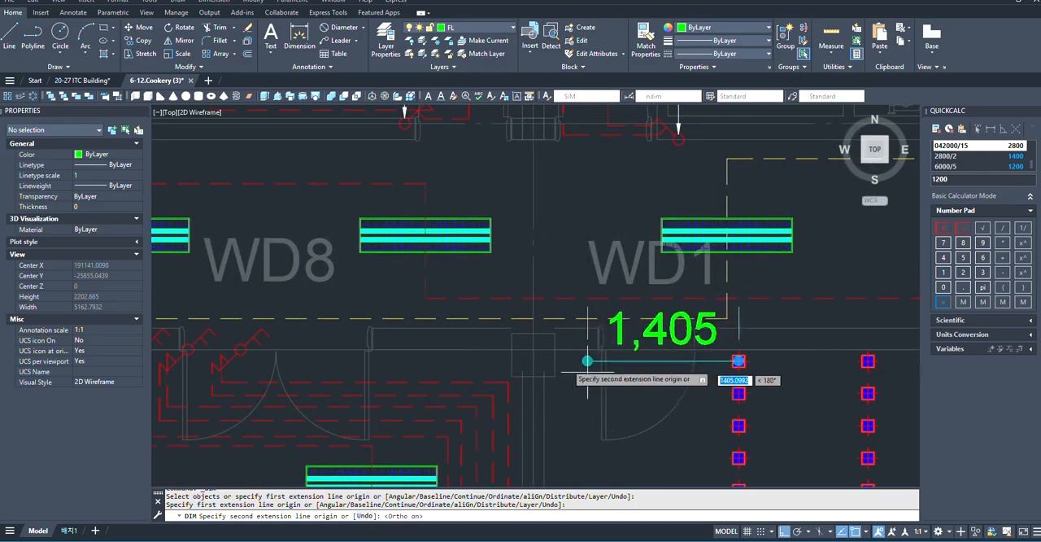
key("F8")
type("600")
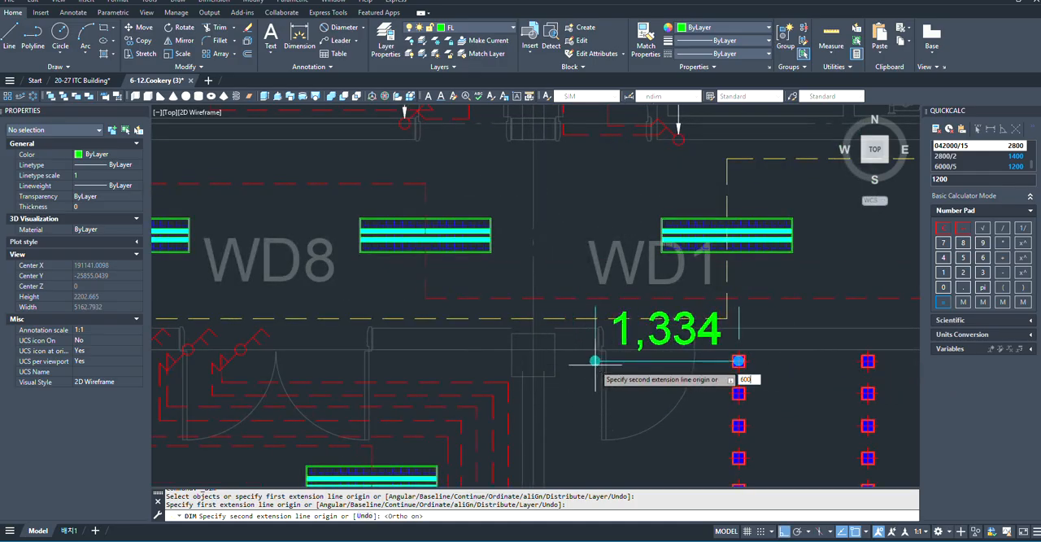
key("Return")
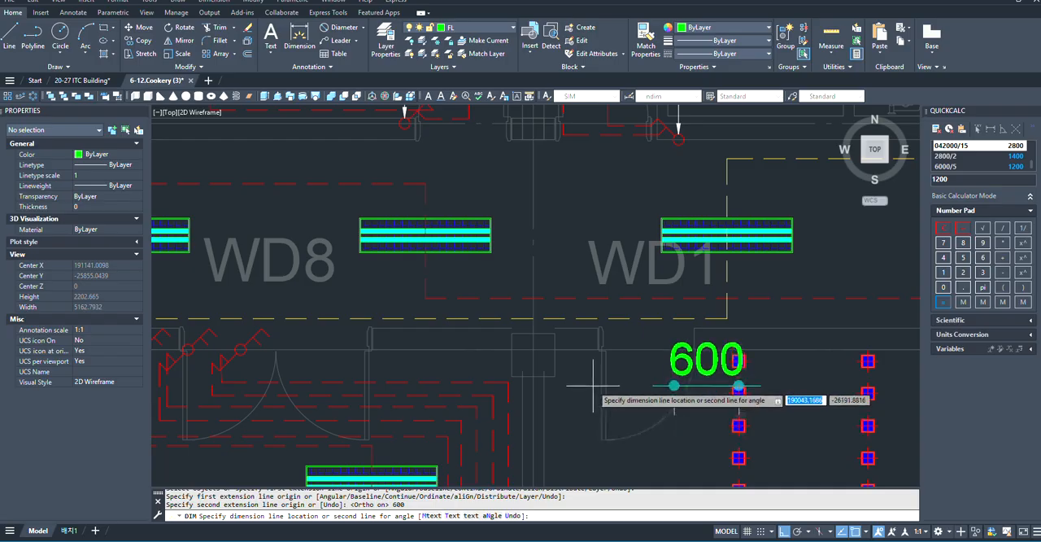
left_click(589, 387)
middle_click_drag(590, 387, 487, 368)
key("space")
- Move the downlight array and its 600 dimension west so the dimension's free end meets the centreline of the room's west wall
left_click(682, 365)
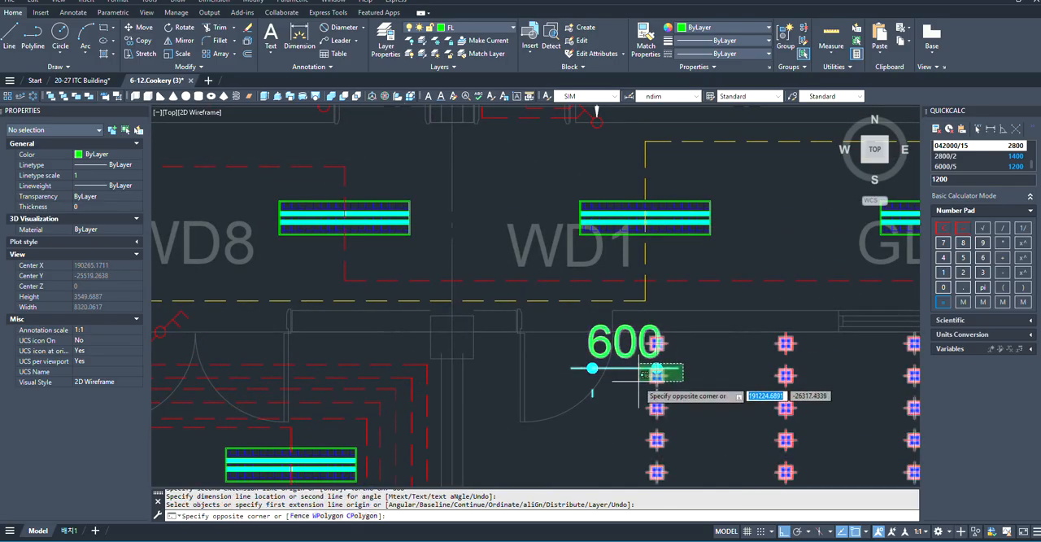
left_click(629, 385)
scroll(637, 383, "up", 2)
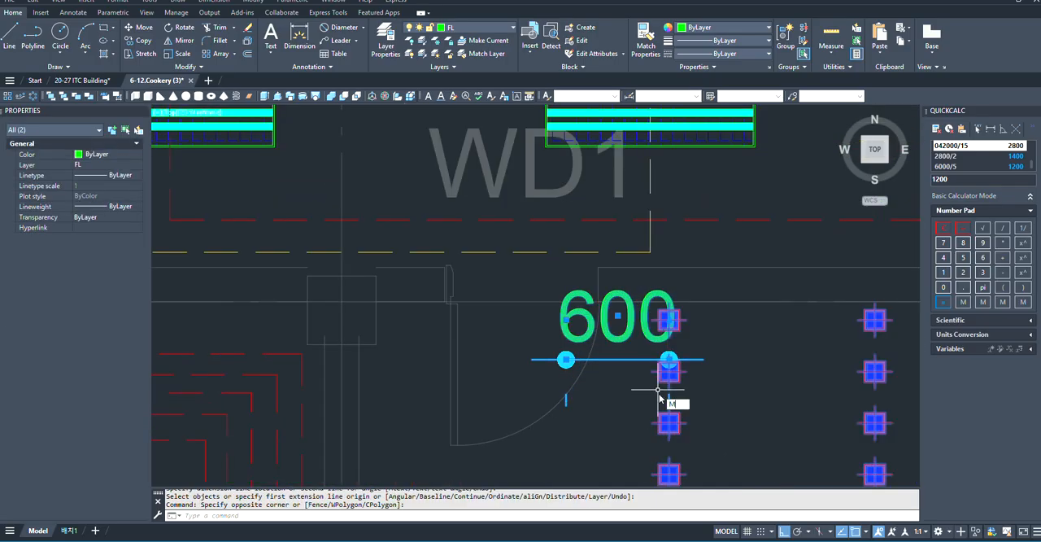
key("Return")
scroll(569, 362, "up", 3)
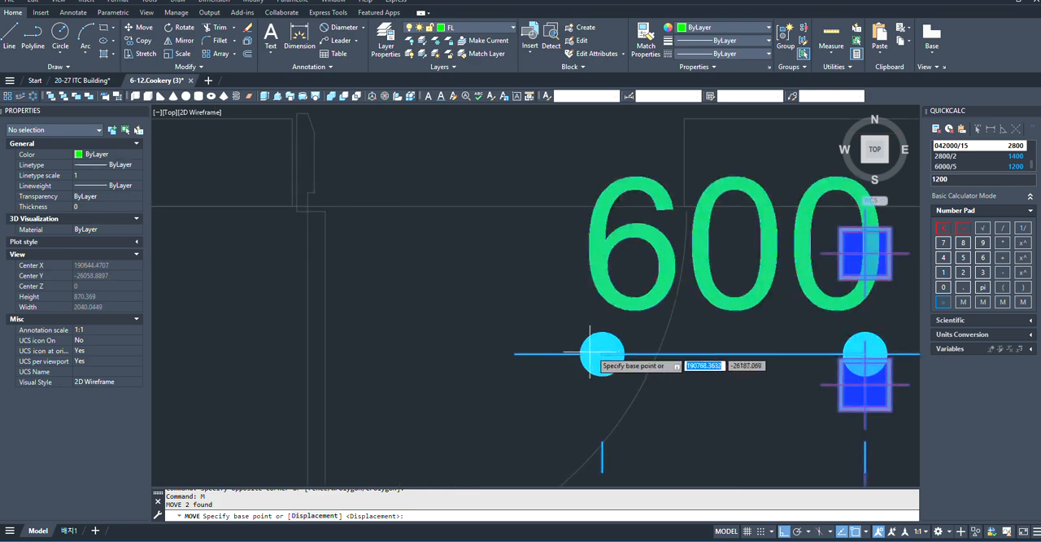
scroll(611, 440, "down", 2)
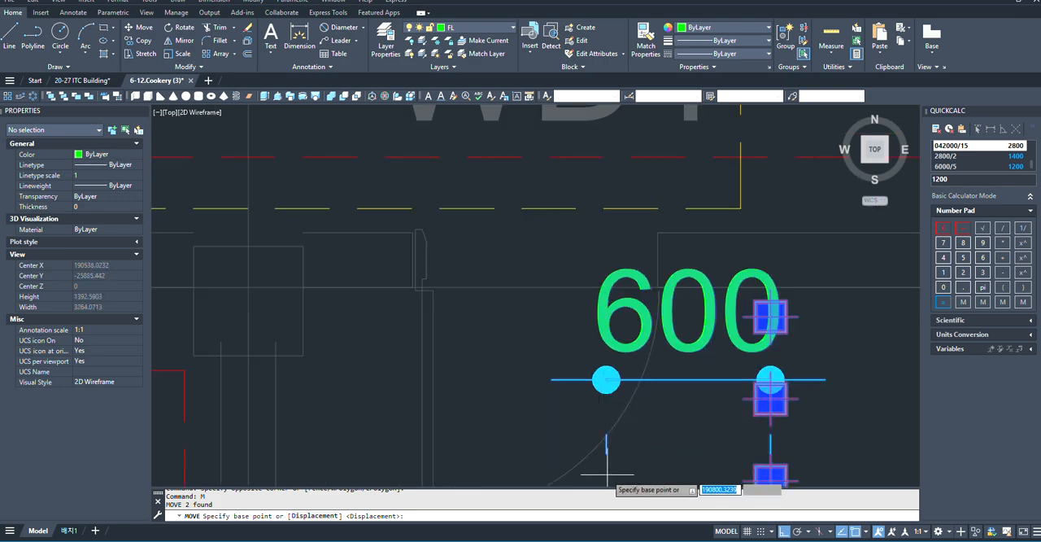
scroll(608, 473, "up", 2)
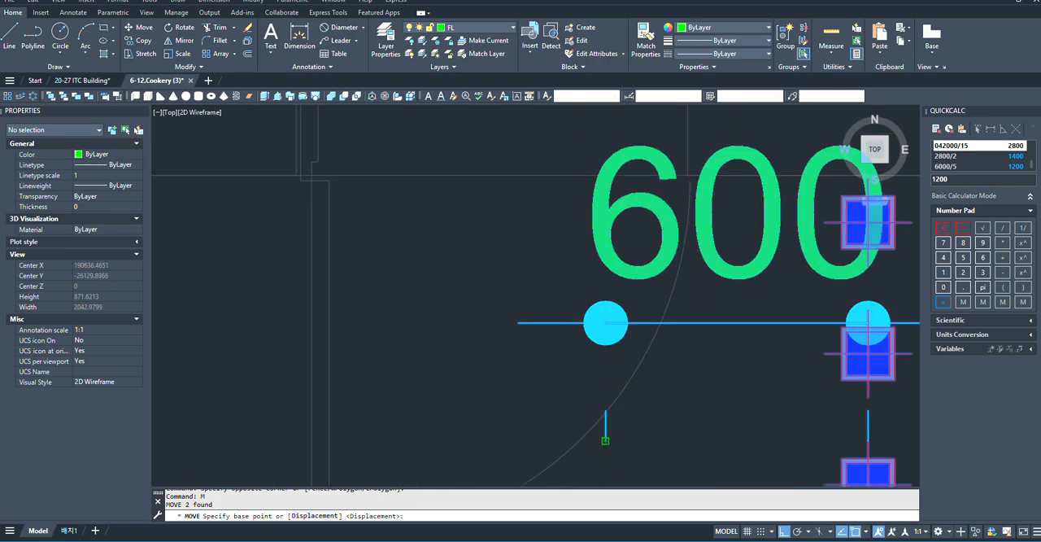
left_click(605, 440)
scroll(675, 419, "down", 4)
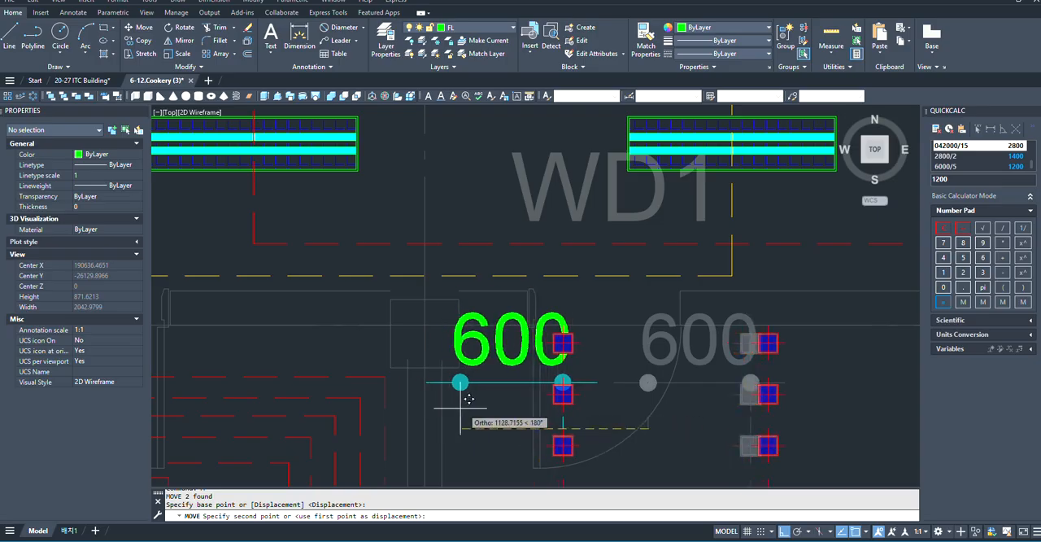
scroll(469, 398, "up", 2)
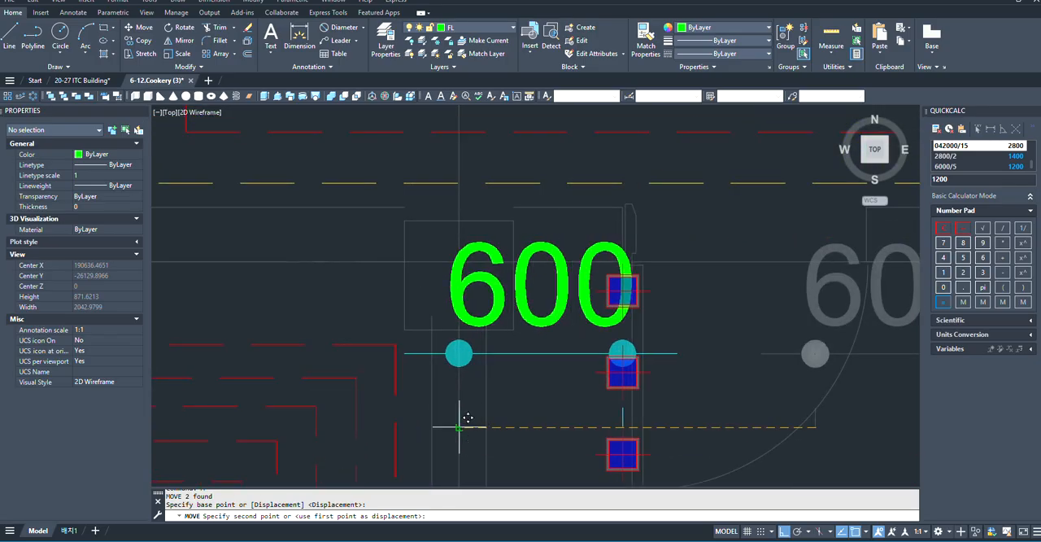
scroll(398, 391, "down", 2)
- Erase the 600 helper dimension beside the downlight array
left_click(447, 379)
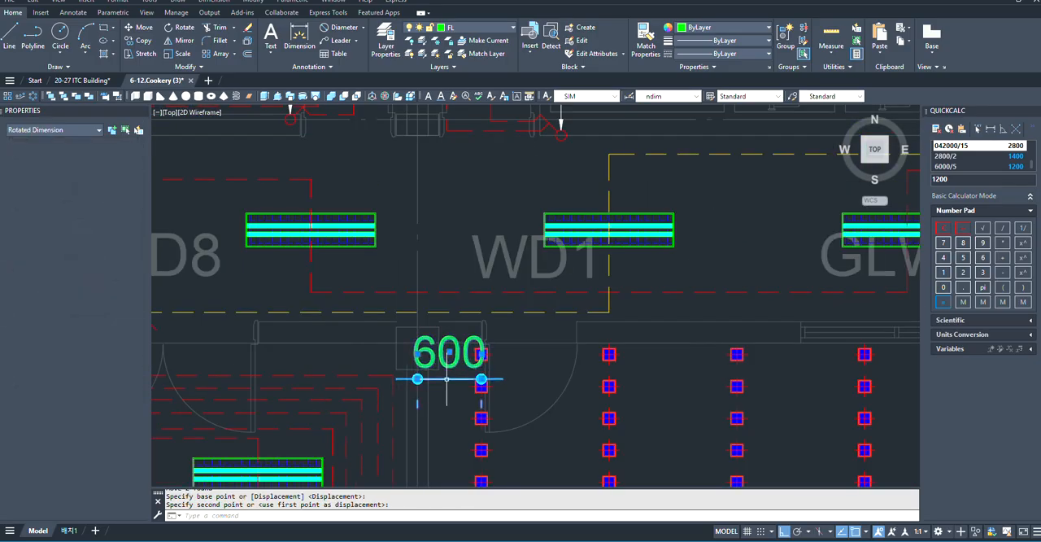
type("e")
key("Return")
scroll(425, 353, "down", 4)
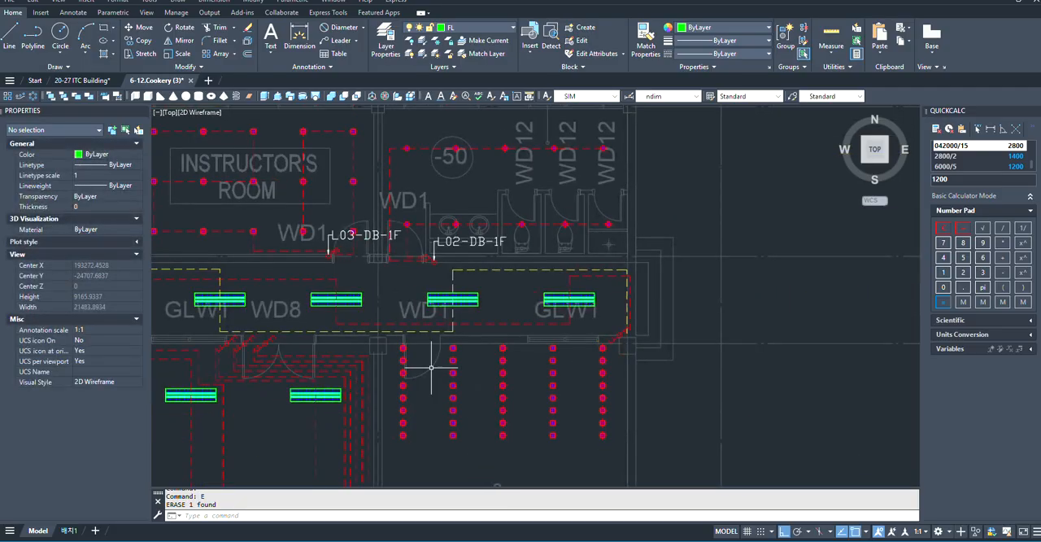
- Calculate 9900/8 in the calculator to get the row spacing for the downlight array
scroll(542, 369, "up", 4)
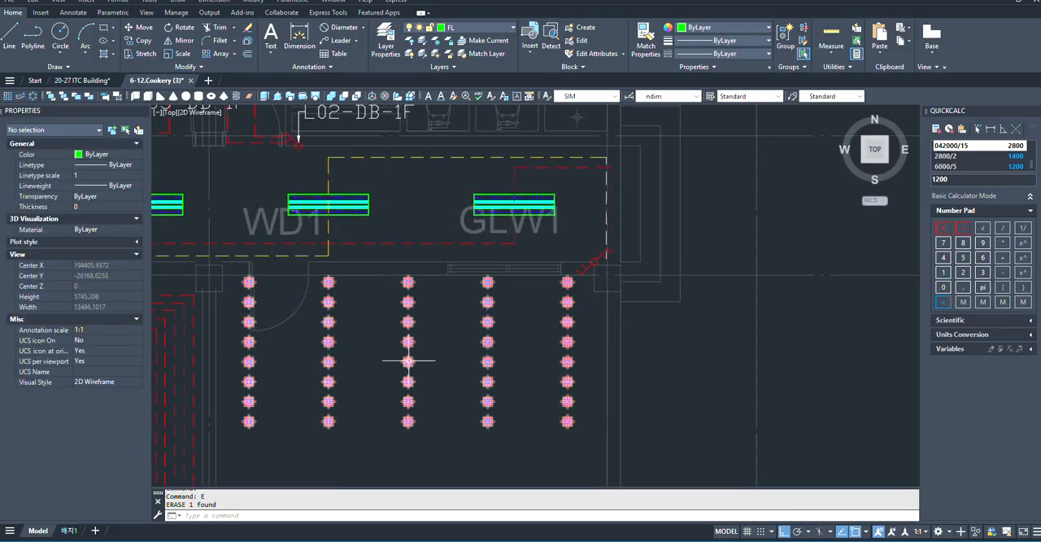
scroll(471, 349, "down", 4)
scroll(426, 295, "up", 3)
scroll(467, 329, "down", 3)
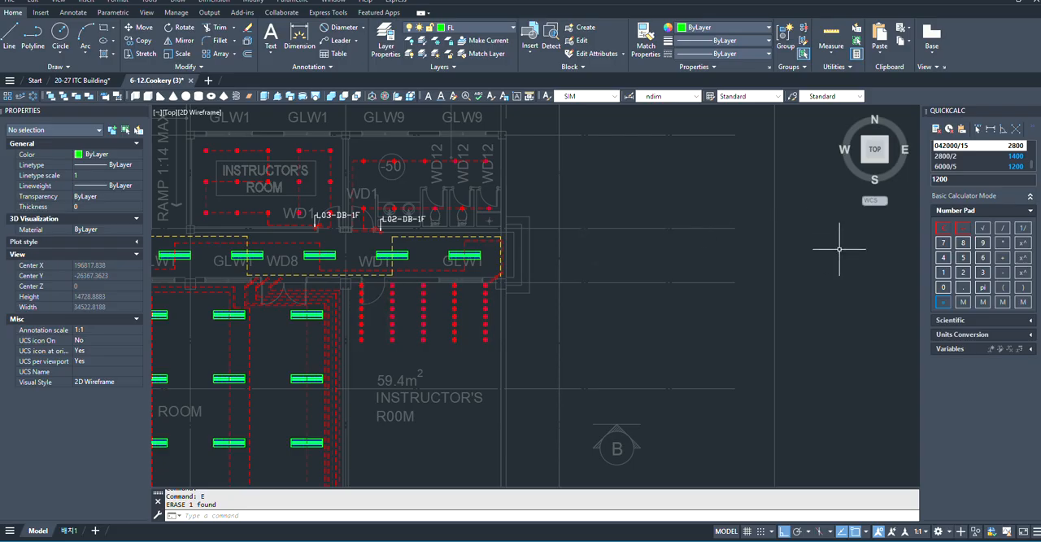
scroll(534, 284, "up", 2)
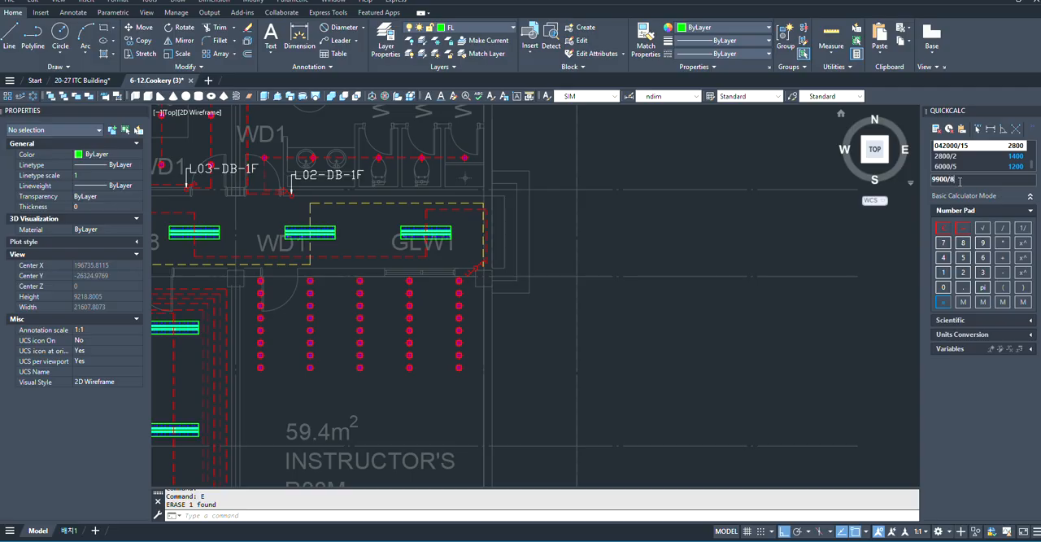
key("Return")
- Set the row spacing of the five-by-eight downlight array in the 59.4 m² instructor's room to 1238
scroll(792, 293, "down", 2)
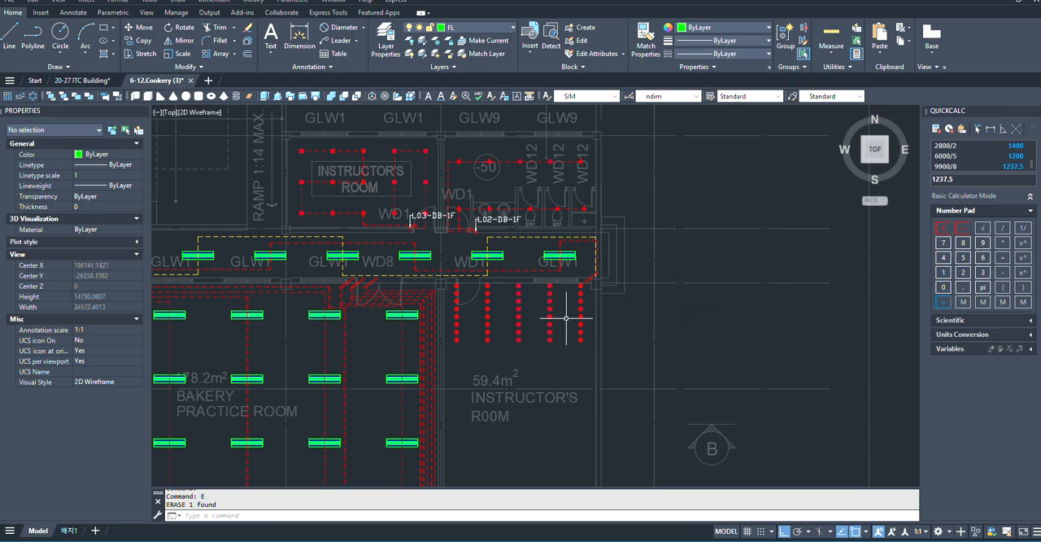
scroll(566, 318, "up", 2)
scroll(594, 317, "up", 2)
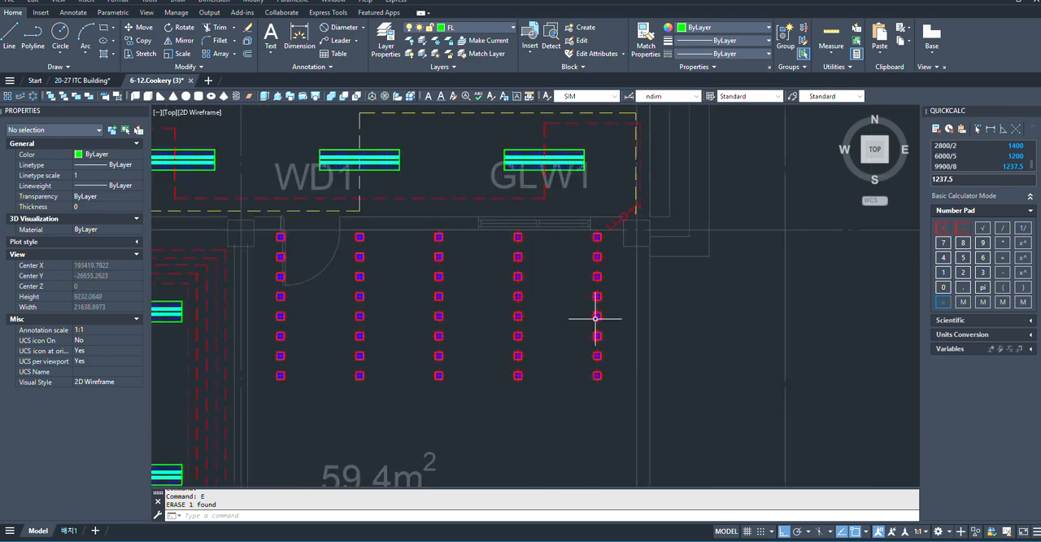
left_click(595, 318)
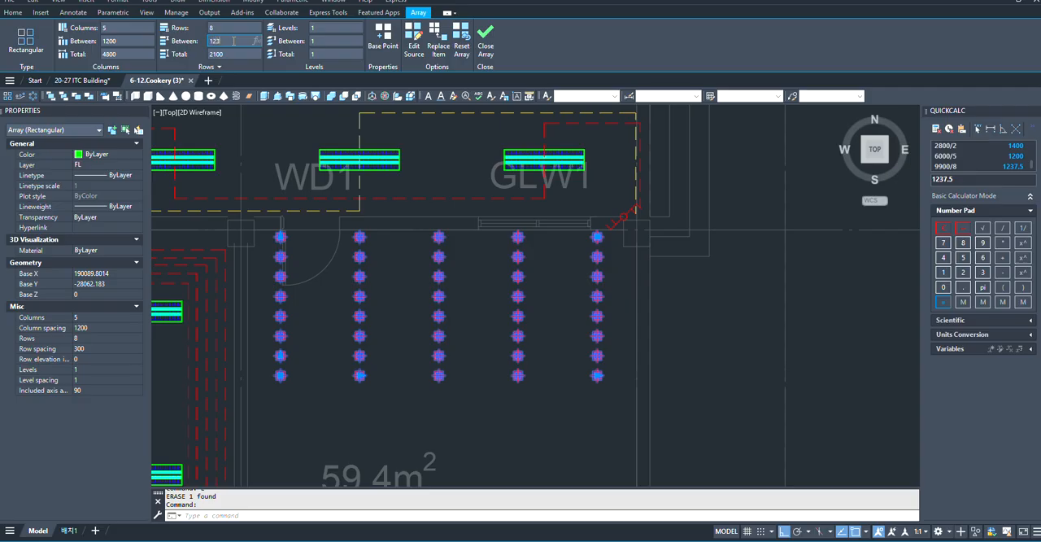
key("Return")
scroll(366, 299, "down", 2)
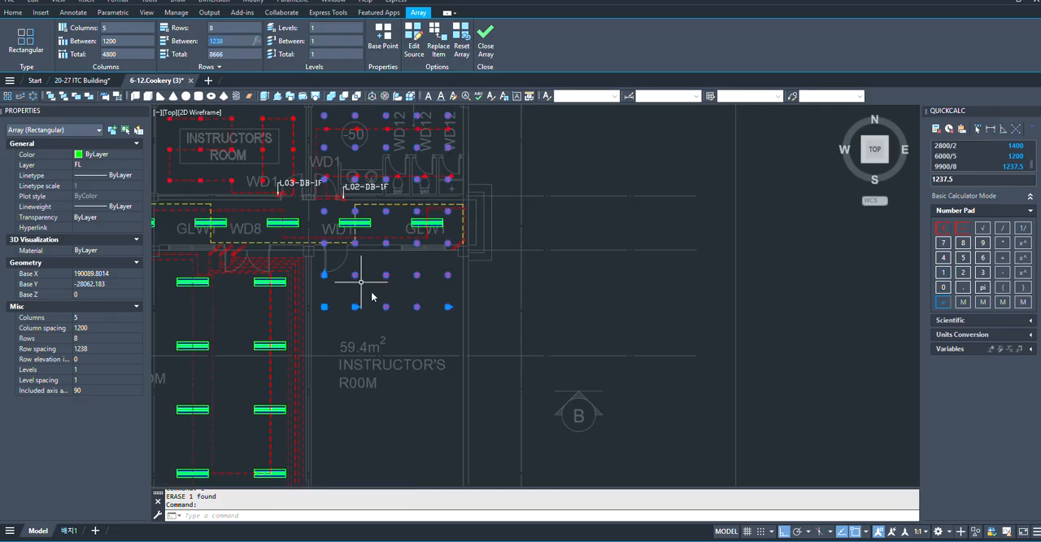
scroll(367, 297, "up", 2)
- Add a vertical 617 dimension running south from the centre of the second downlight in the array's bottom row
left_click(22, 15)
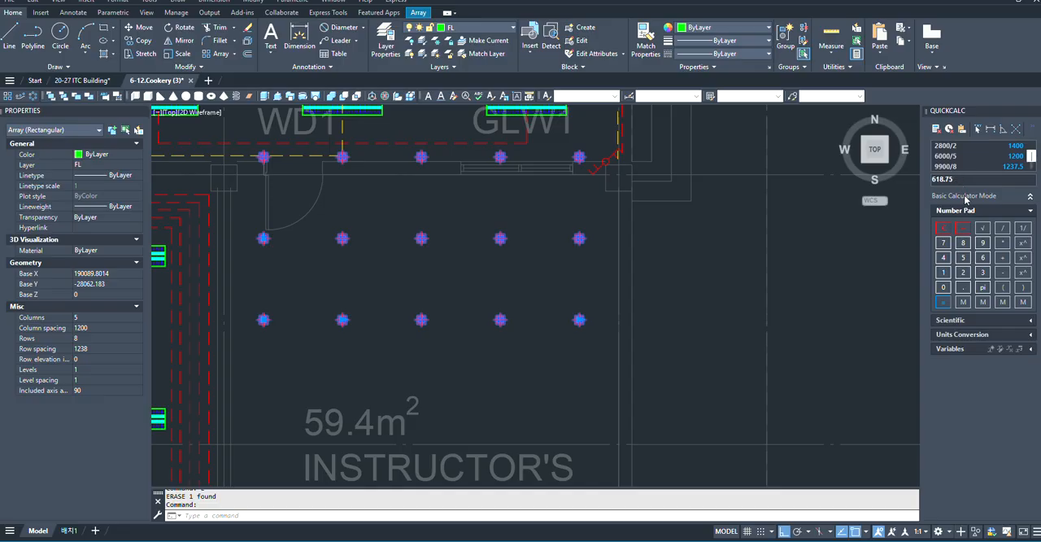
scroll(837, 325, "down", 1)
scroll(705, 368, "up", 1)
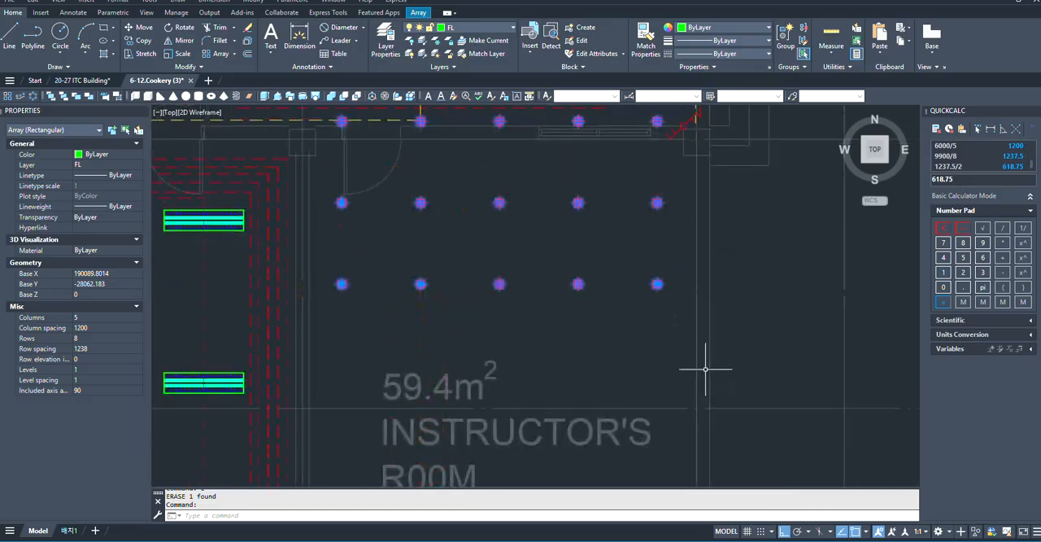
left_click(300, 41)
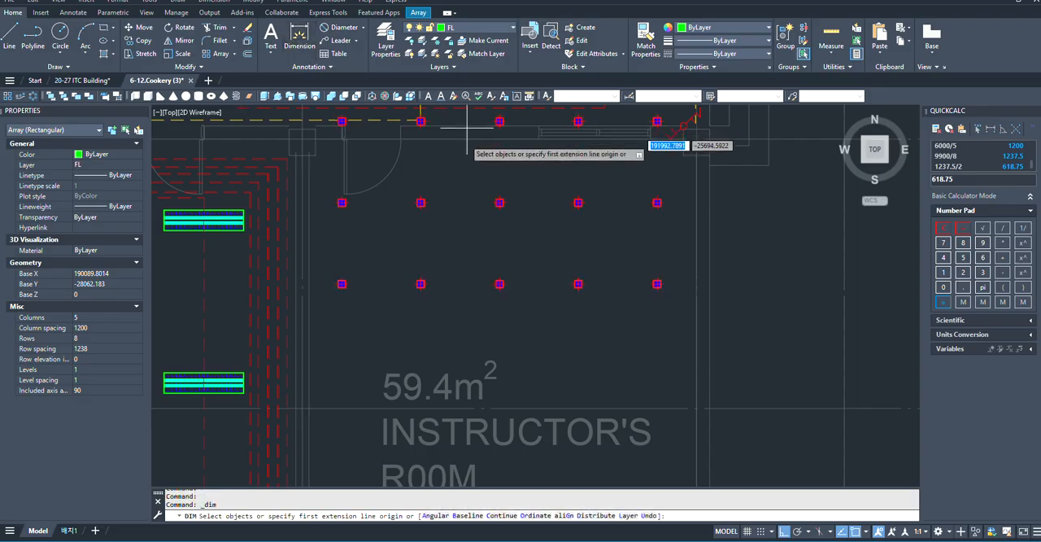
scroll(451, 275, "up", 5)
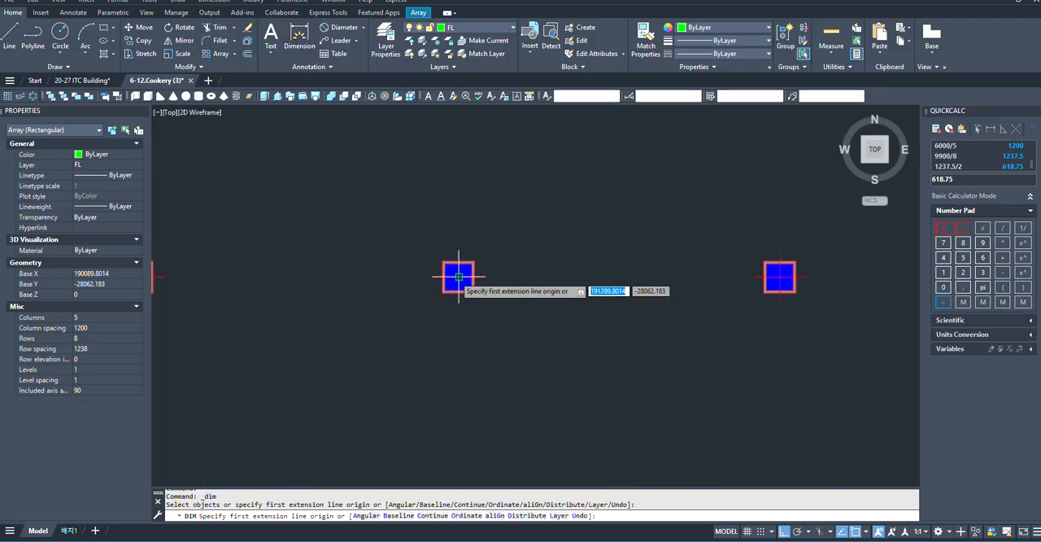
left_click(456, 276)
scroll(457, 260, "down", 4)
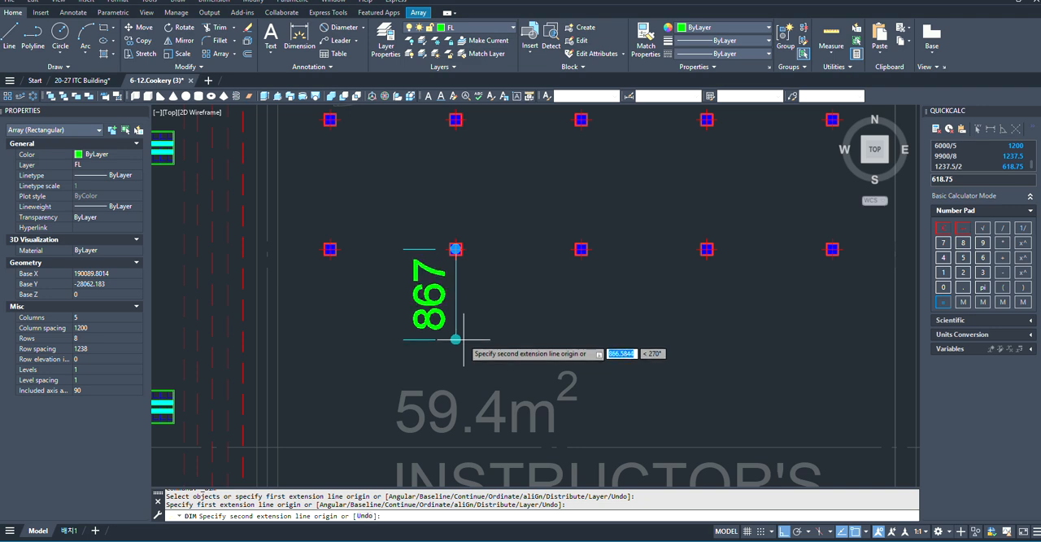
type("617")
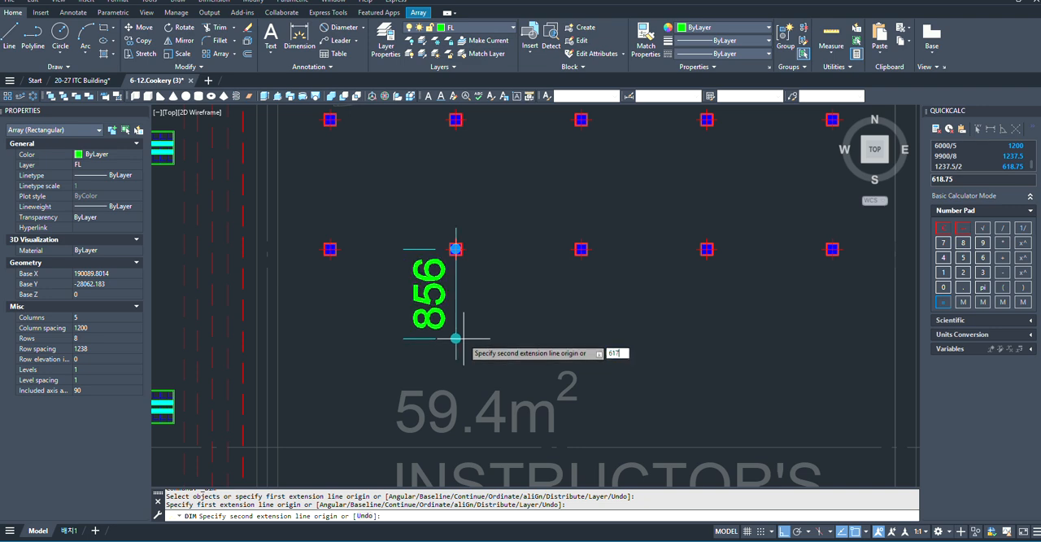
key("Return")
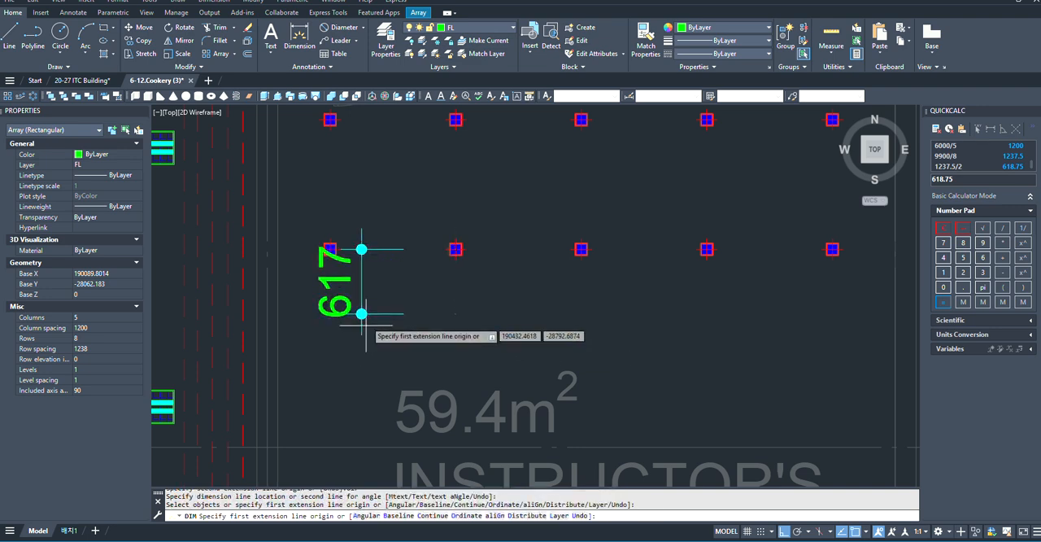
left_click(361, 315)
- Move the downlight array and its 617 dimension south so the dimension's lower end meets the inner line of the room's south wall
scroll(442, 273, "up", 2)
left_click(506, 203)
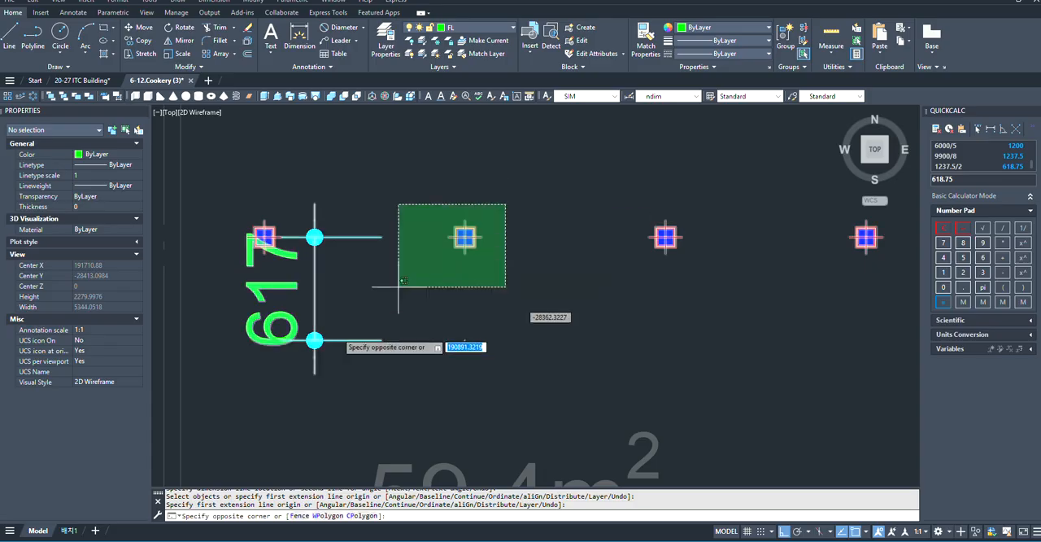
left_click(282, 366)
middle_click_drag(345, 336, 413, 312)
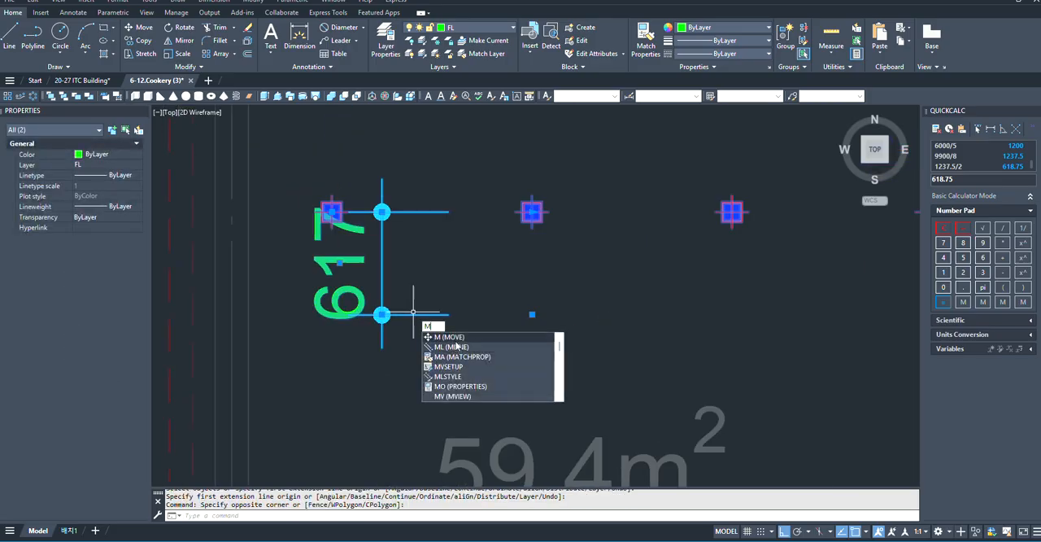
key("Return")
scroll(534, 319, "up", 2)
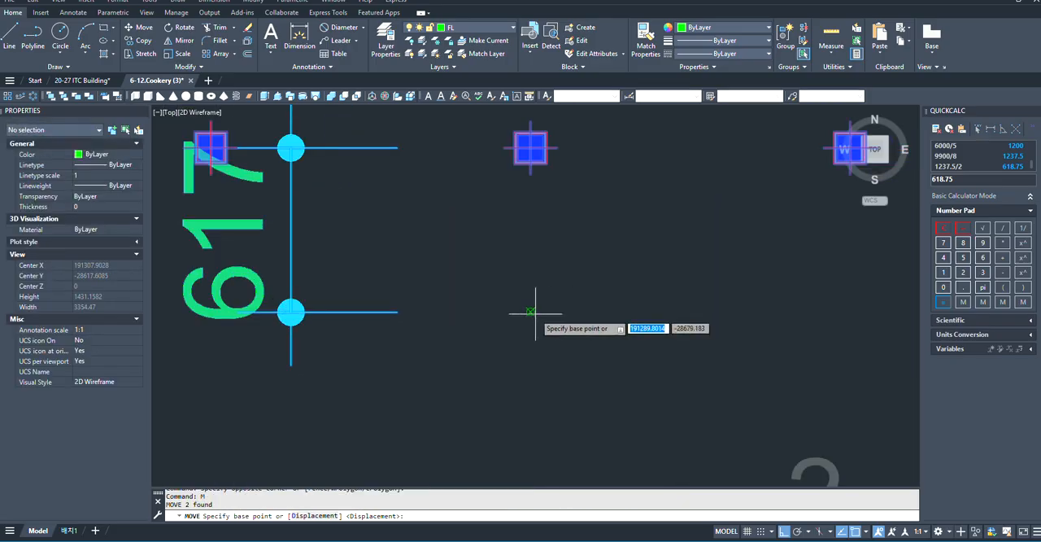
left_click(532, 309)
scroll(532, 309, "down", 3)
scroll(534, 390, "down", 2)
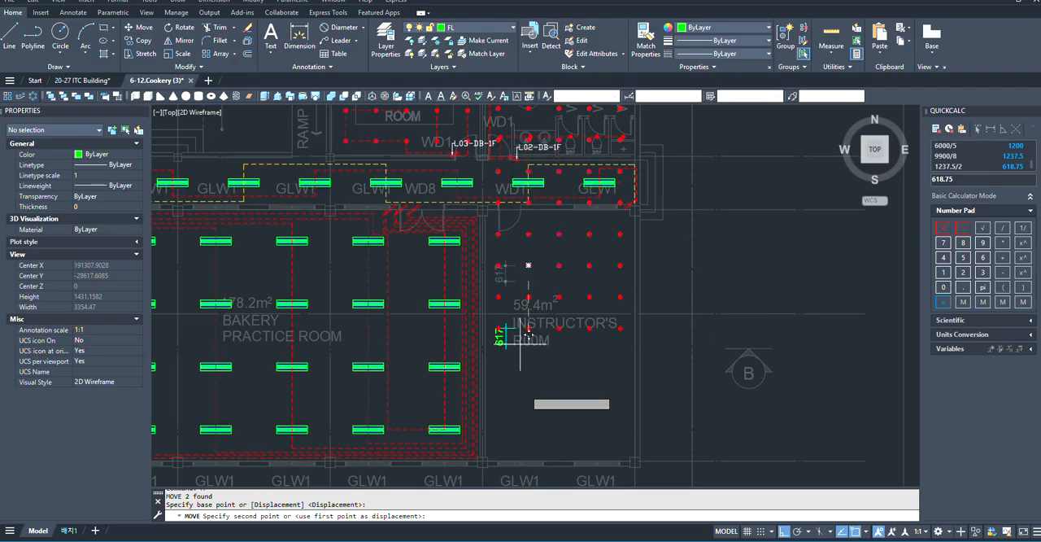
scroll(534, 459, "up", 4)
scroll(536, 431, "down", 2)
scroll(539, 407, "up", 4)
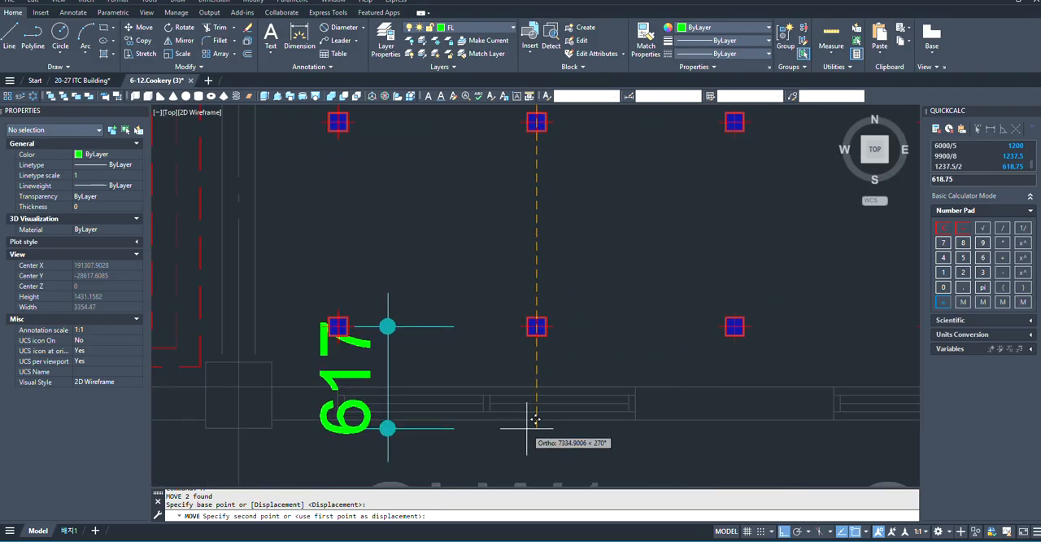
left_click(545, 376)
- Check the gap between the array's top-left downlight and the room's north wall with a trial dimension, without placing it
scroll(482, 397, "down", 4)
scroll(509, 337, "down", 2)
scroll(491, 204, "up", 4)
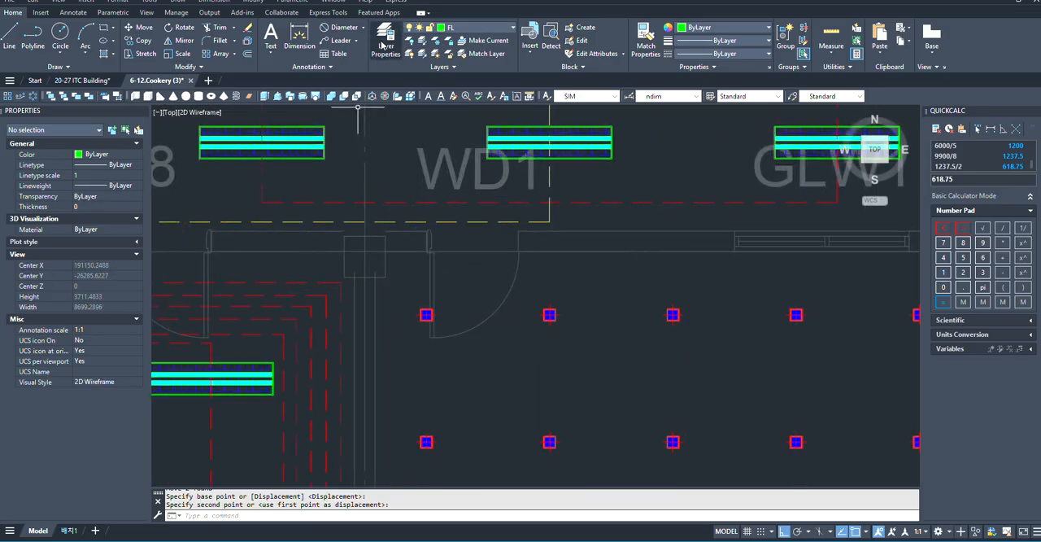
left_click(306, 43)
scroll(401, 278, "up", 2)
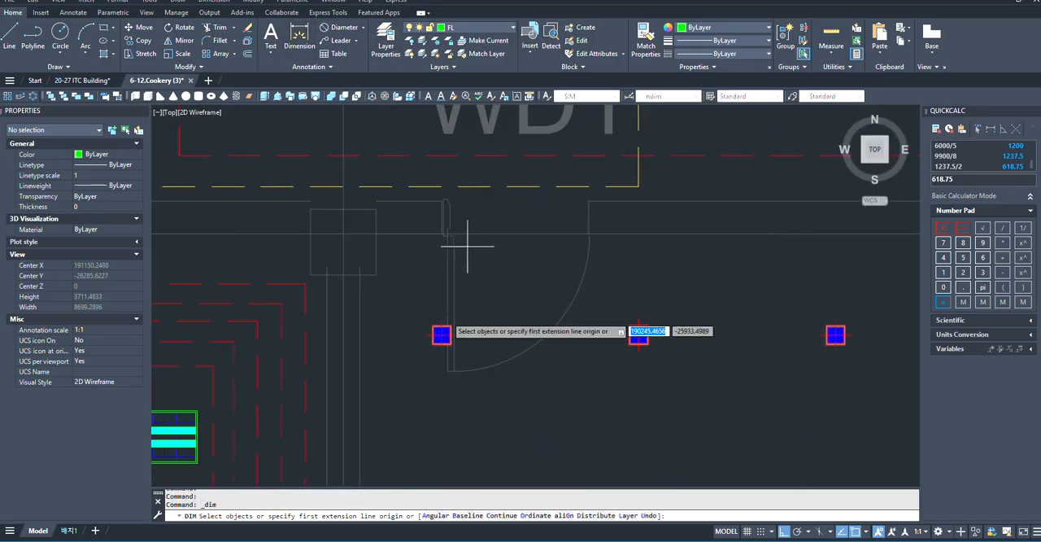
scroll(438, 309, "up", 5)
left_click(457, 394)
scroll(460, 334, "down", 5)
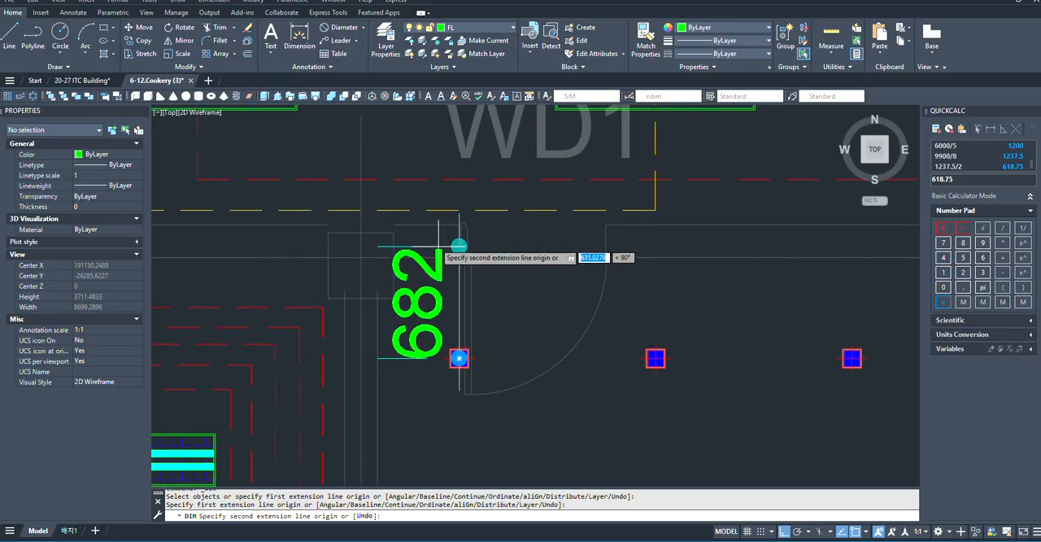
key("Escape")
- Erase the 617 helper dimension below the array's bottom row
scroll(462, 292, "down", 6)
scroll(465, 374, "up", 6)
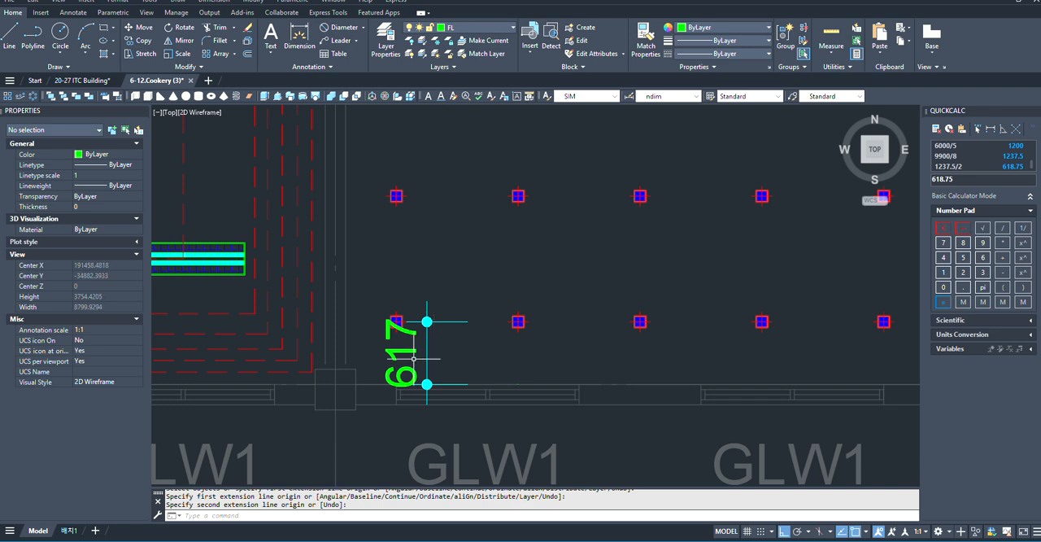
left_click(428, 349)
type("e")
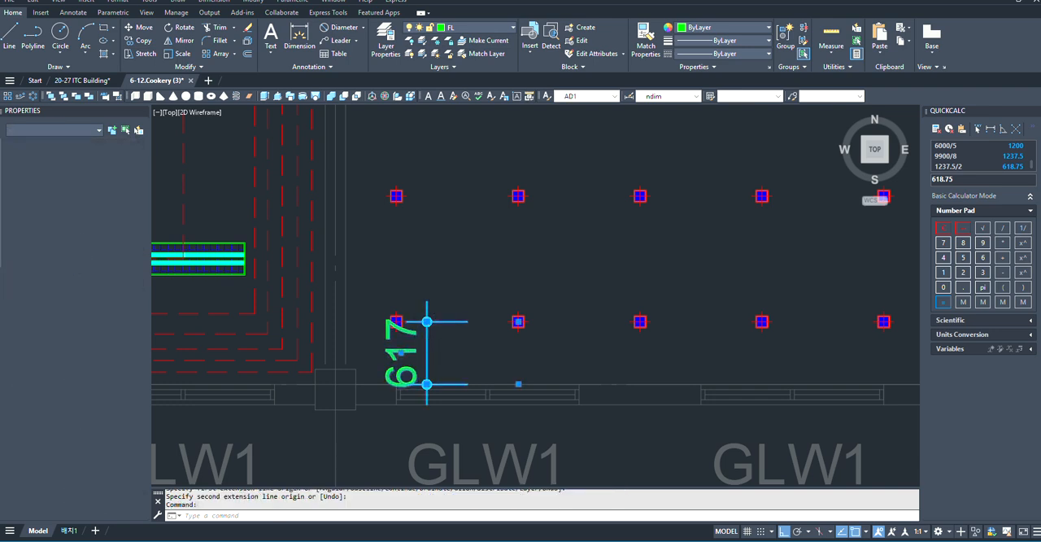
key("Return")
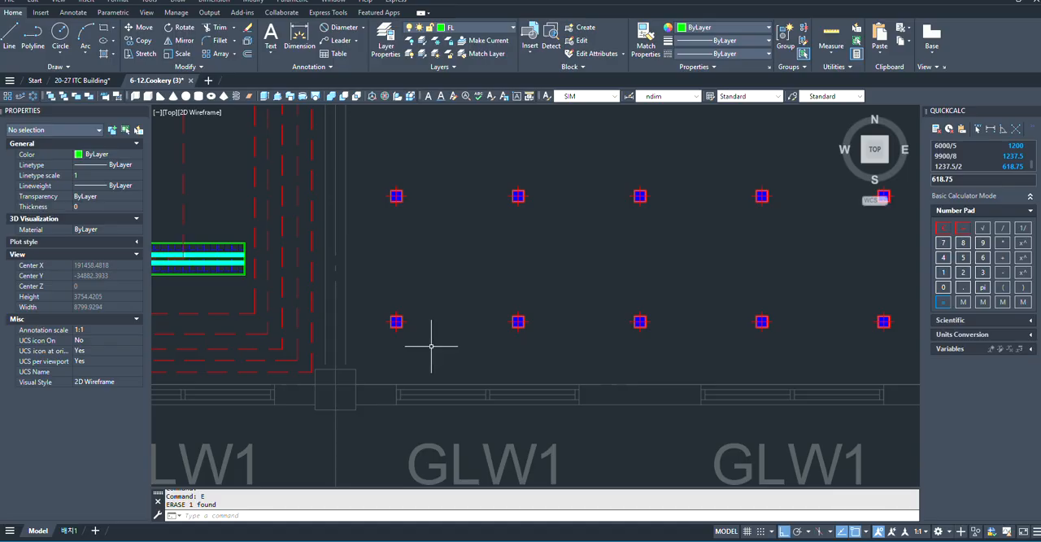
- Examine the downlight array's array settings and its fit within the instructor's room, the door and the adjoining corridor
scroll(431, 376, "down", 5)
scroll(426, 326, "up", 3)
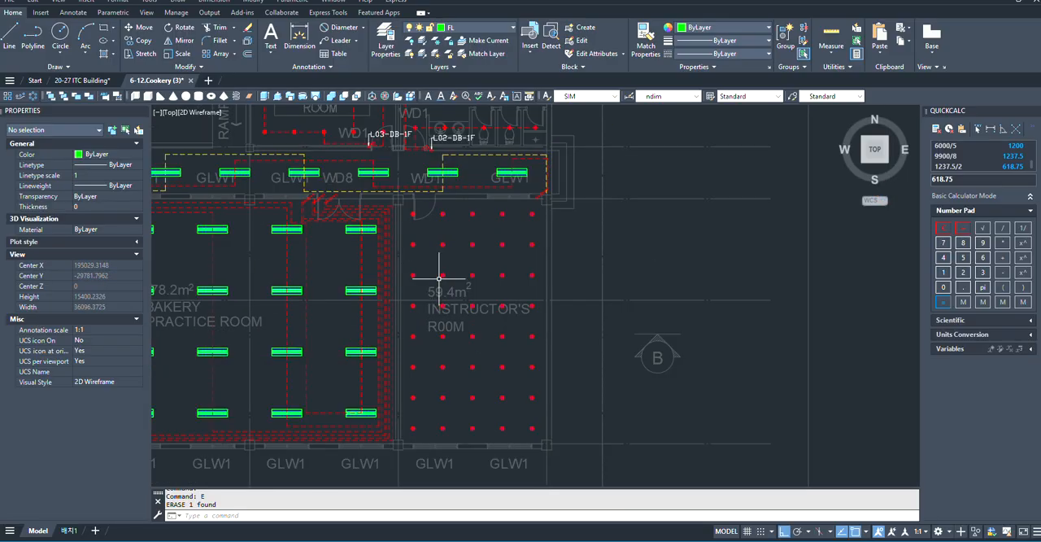
scroll(439, 265, "down", 3)
scroll(465, 304, "up", 4)
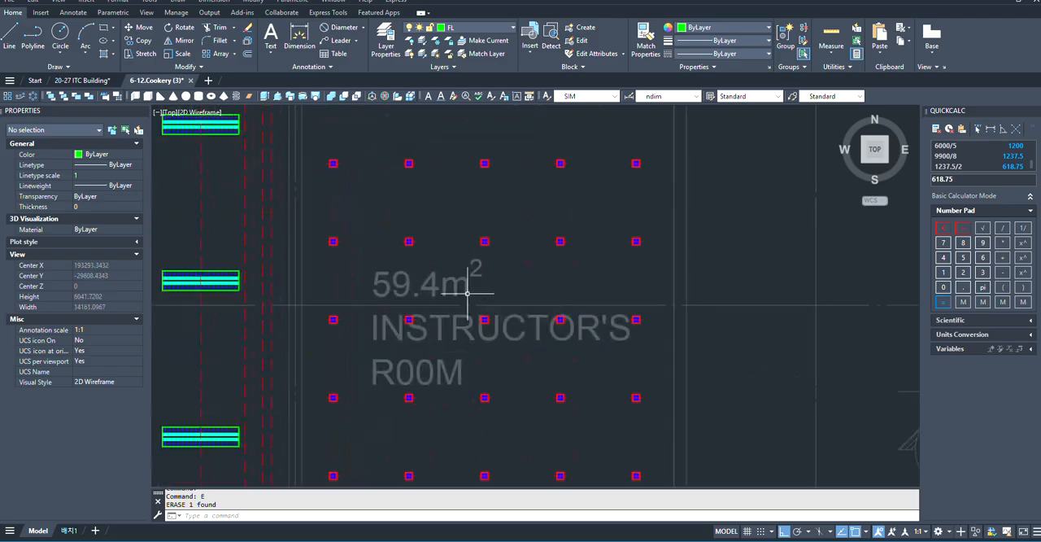
scroll(464, 304, "down", 1)
left_click(417, 212)
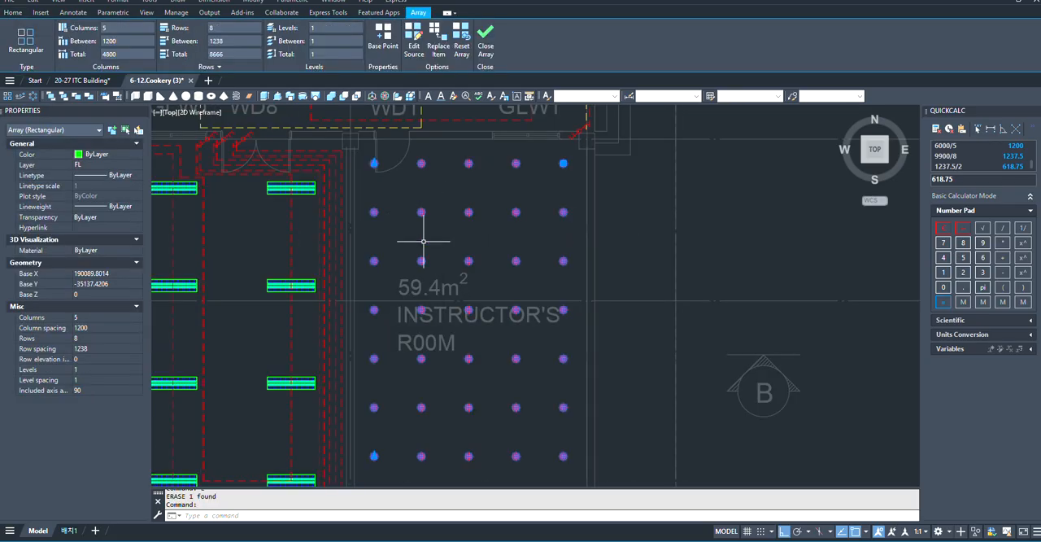
scroll(429, 250, "down", 4)
scroll(477, 244, "up", 6)
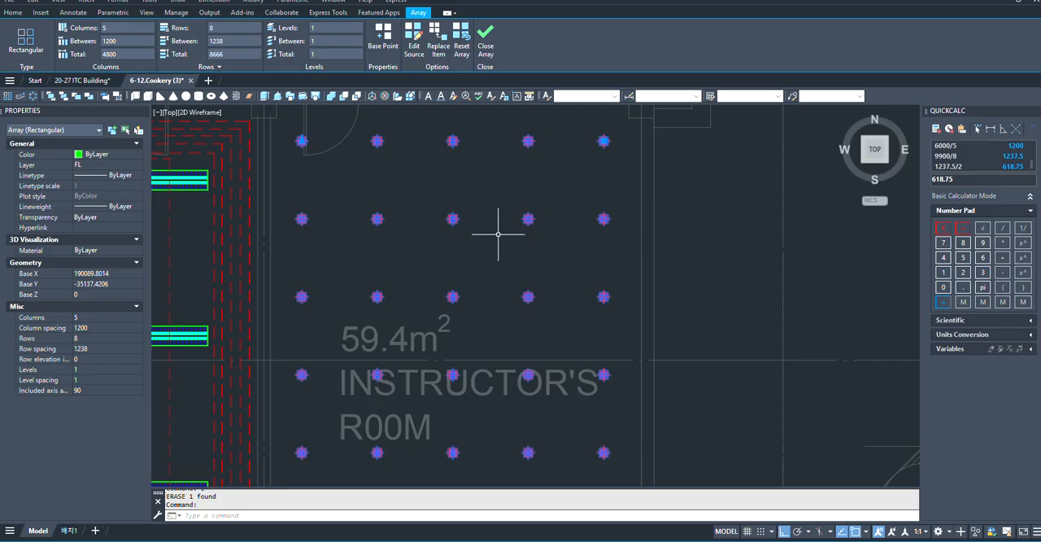
scroll(492, 237, "down", 4)
scroll(479, 259, "up", 2)
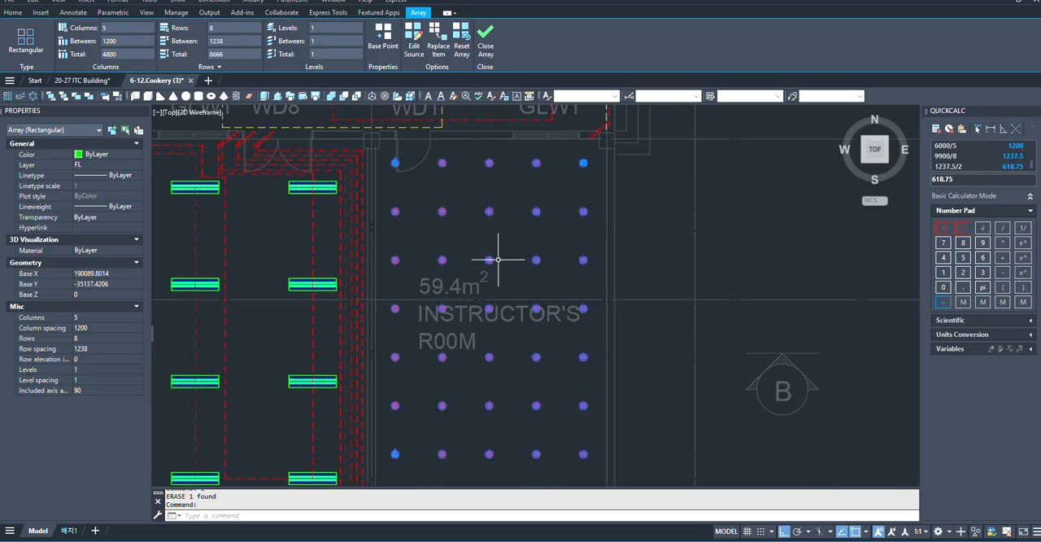
scroll(498, 259, "down", 2)
scroll(491, 244, "up", 3)
scroll(488, 228, "up", 2)
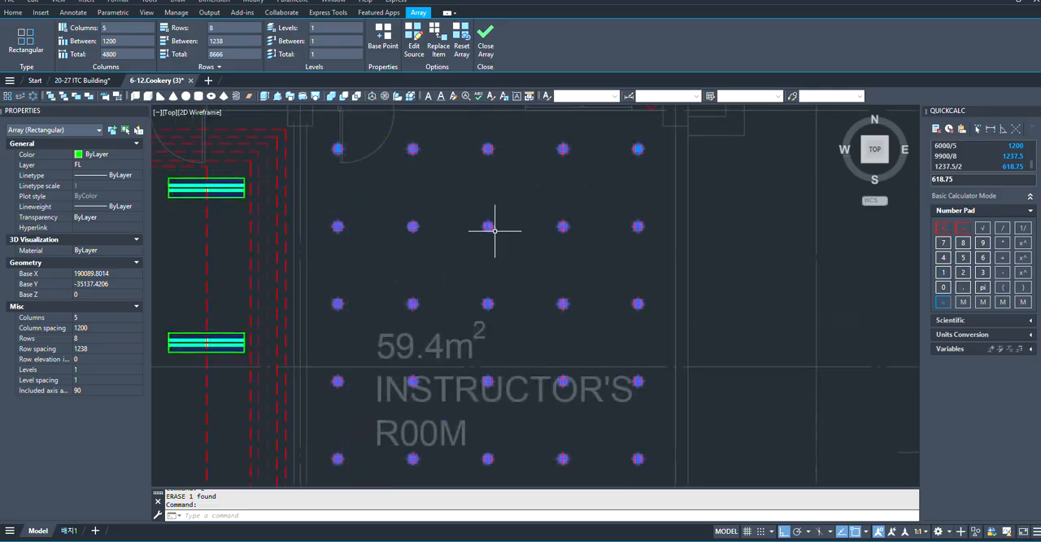
scroll(553, 261, "down", 5)
scroll(572, 272, "up", 3)
scroll(402, 223, "up", 2)
scroll(367, 204, "down", 2)
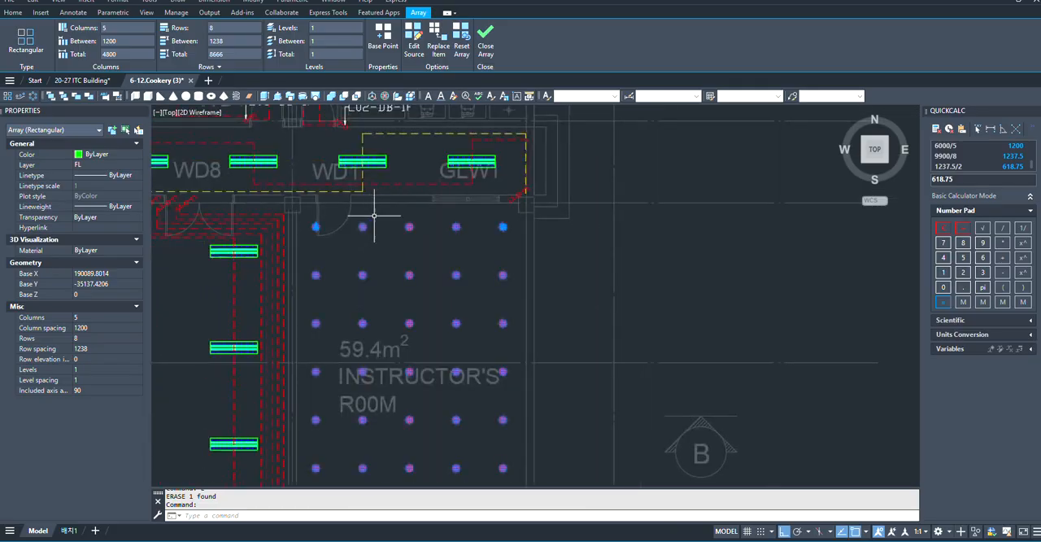
scroll(379, 219, "up", 2)
scroll(479, 267, "down", 4)
scroll(479, 268, "up", 3)
scroll(317, 334, "down", 3)
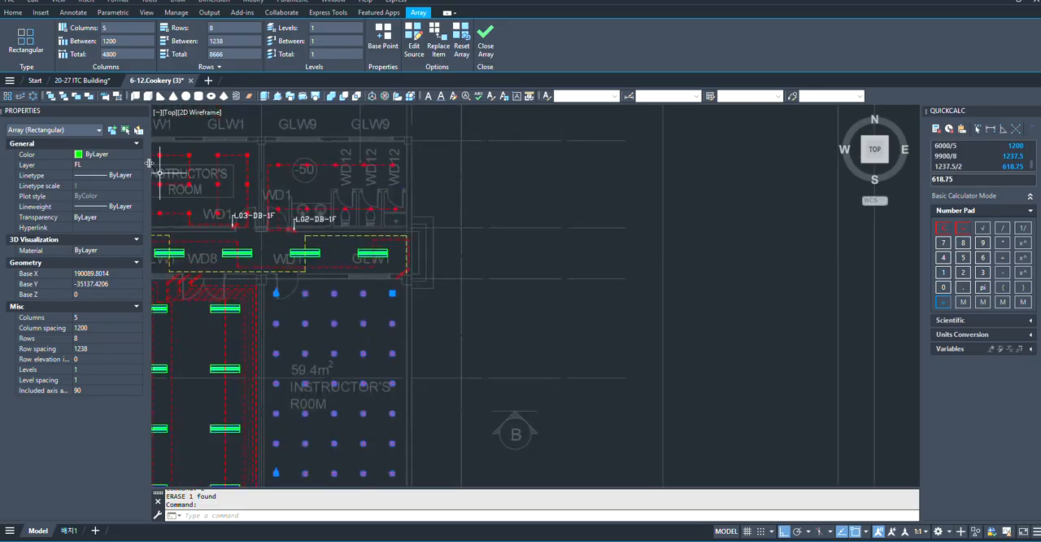
left_click(13, 13)
scroll(550, 318, "down", 2)
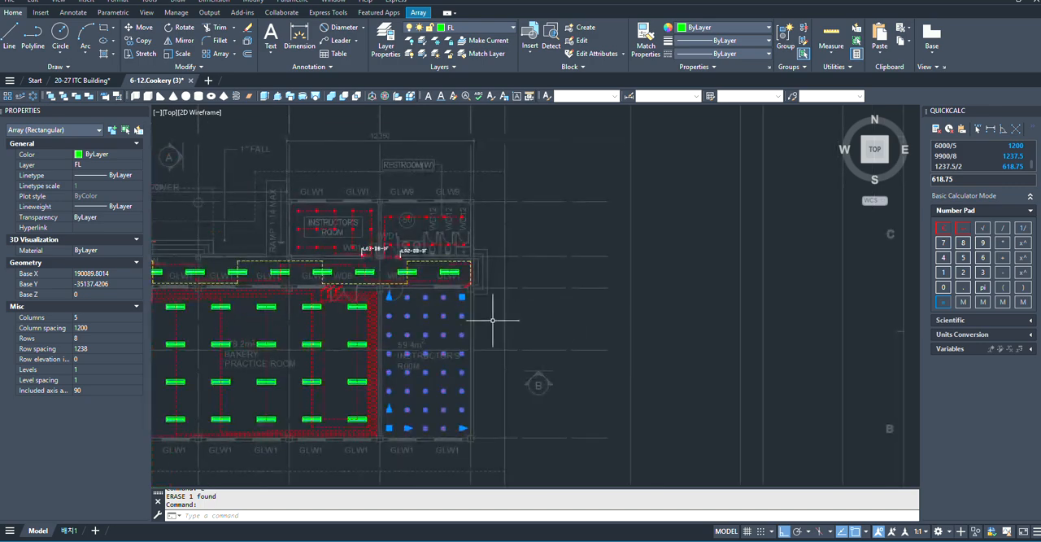
scroll(430, 296, "up", 2)
scroll(430, 295, "up", 3)
key("Escape")
scroll(407, 295, "down", 3)
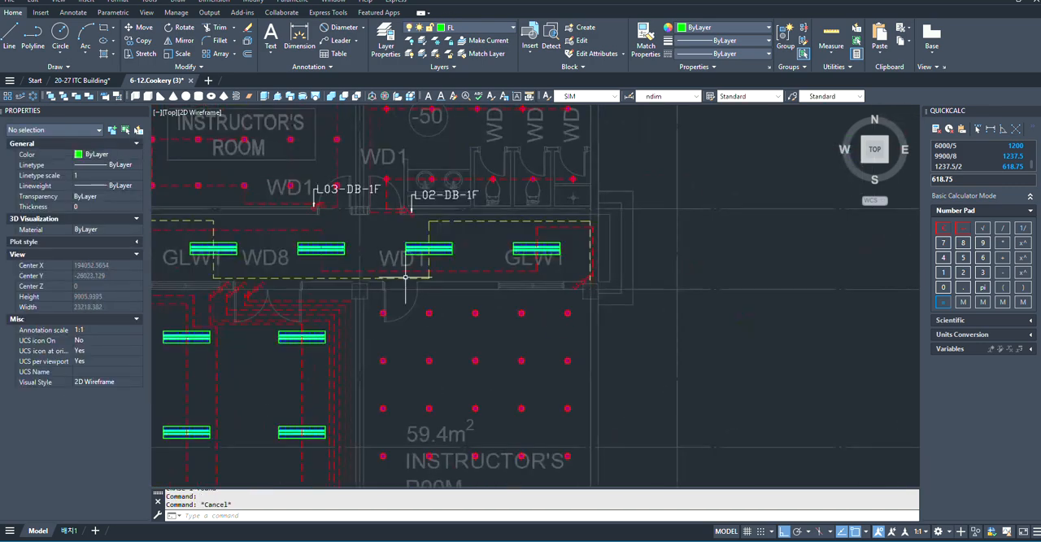
scroll(409, 296, "up", 3)
scroll(322, 243, "down", 3)
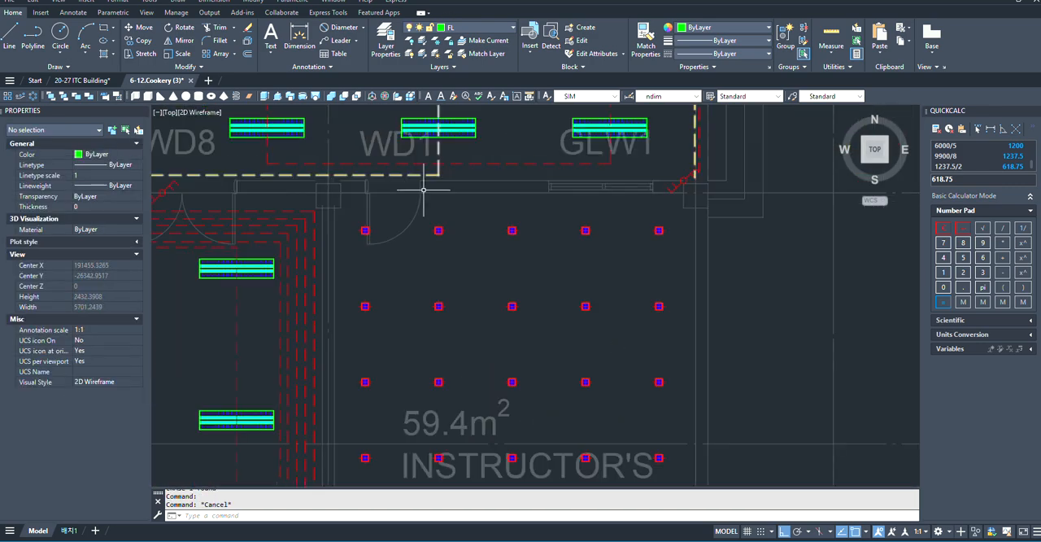
scroll(485, 252, "up", 2)
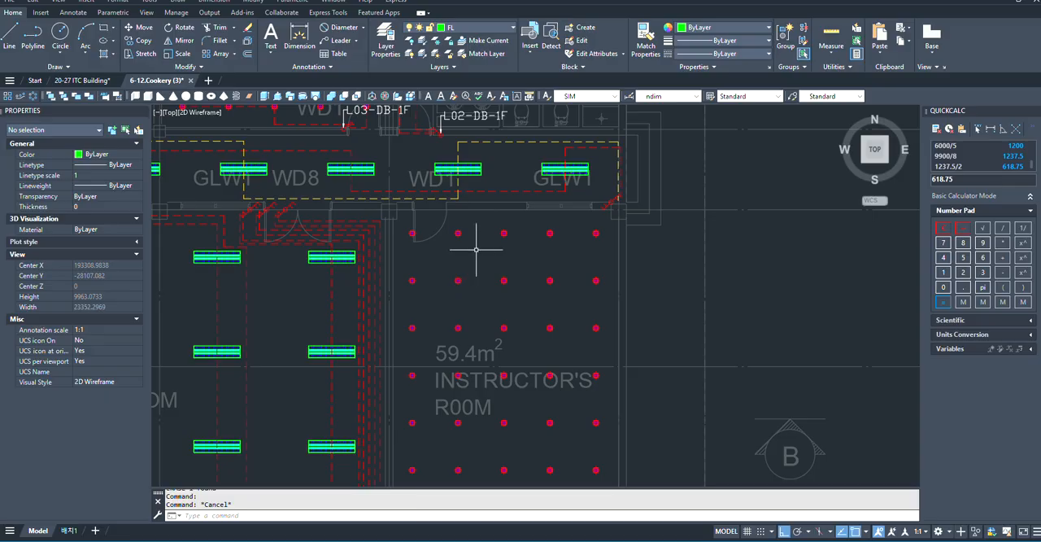
scroll(466, 231, "down", 1)
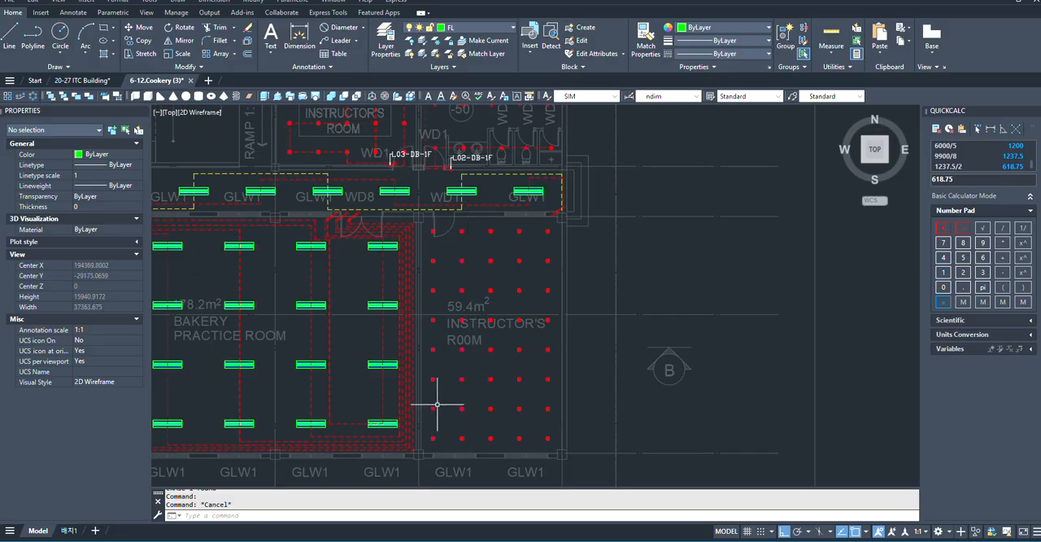
scroll(442, 402, "up", 2)
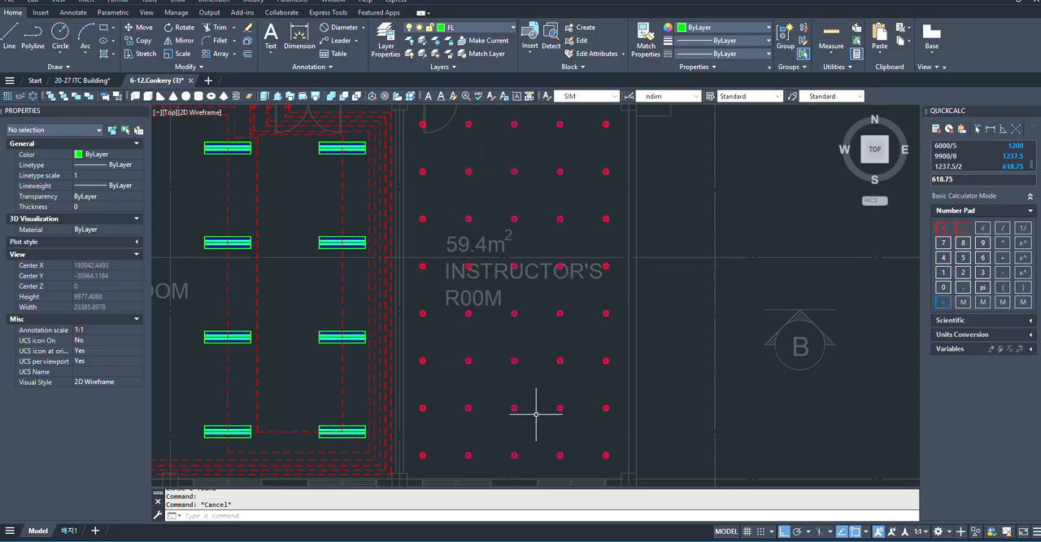
scroll(434, 429, "down", 2)
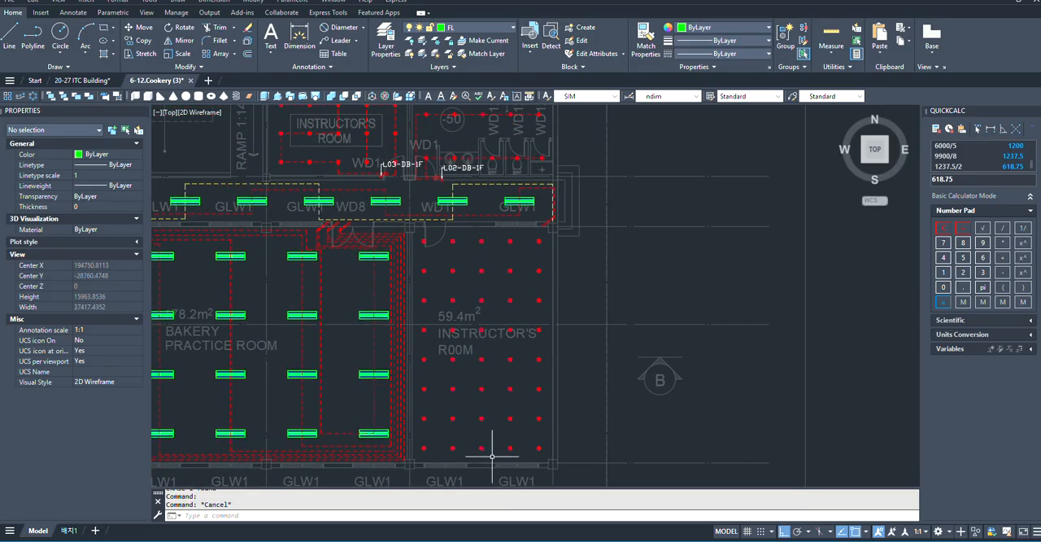
scroll(492, 457, "up", 2)
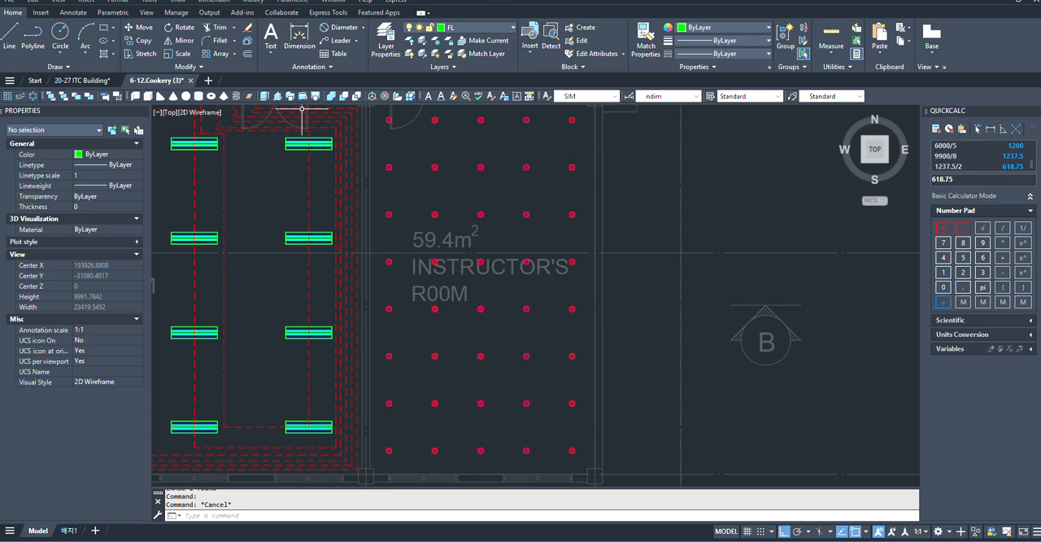
scroll(685, 412, "down", 4)
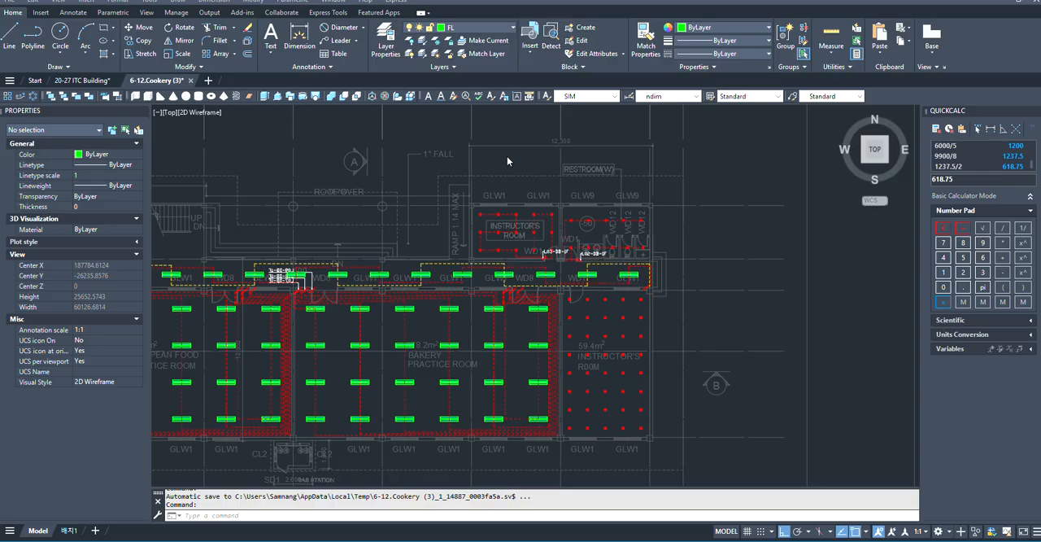
scroll(604, 305, "up", 2)
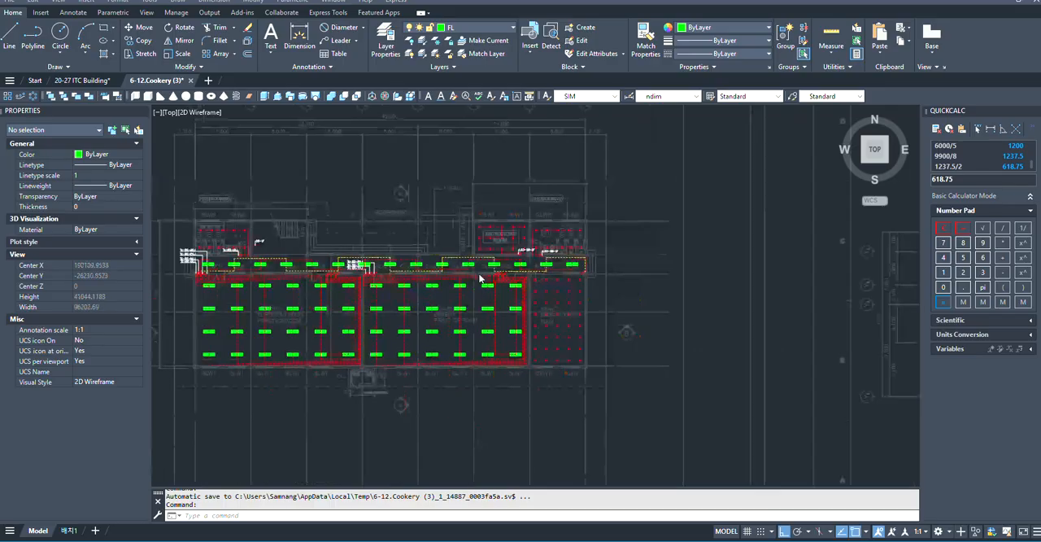
scroll(514, 238, "up", 6)
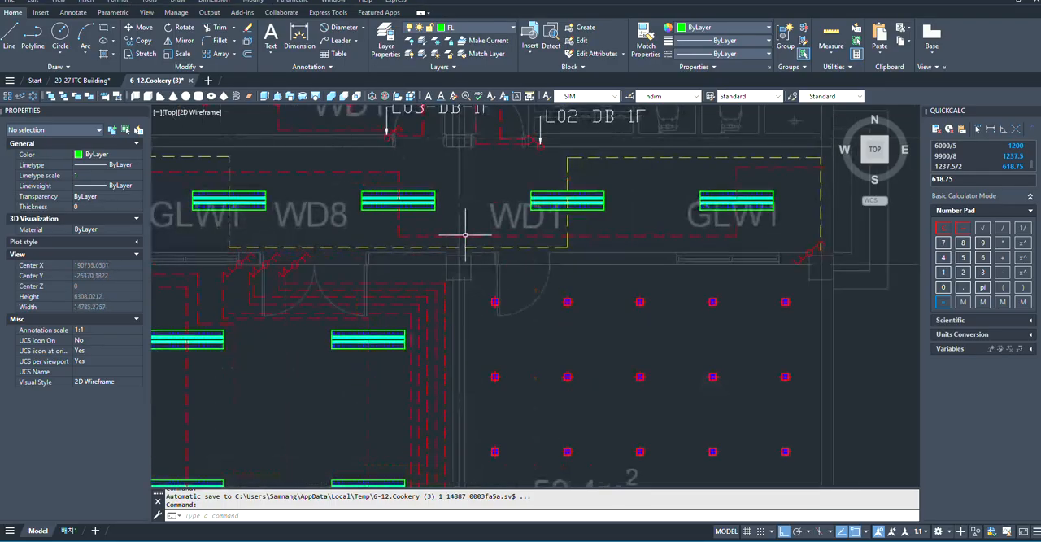
scroll(578, 238, "down", 10)
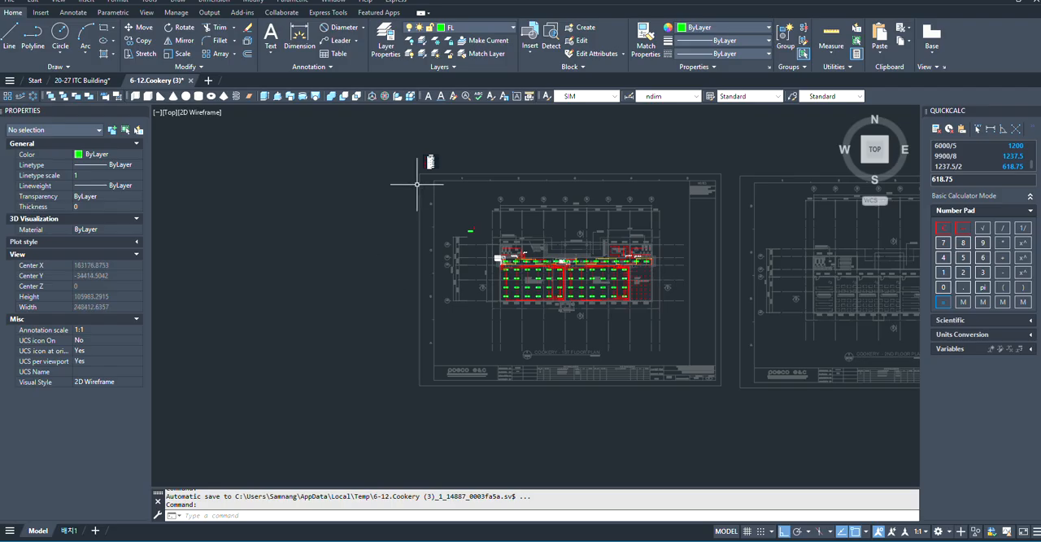
- Begin copying the legend's 2 gang 1 way switch symbol, taking its circle centre as the base point
scroll(416, 184, "up", 18)
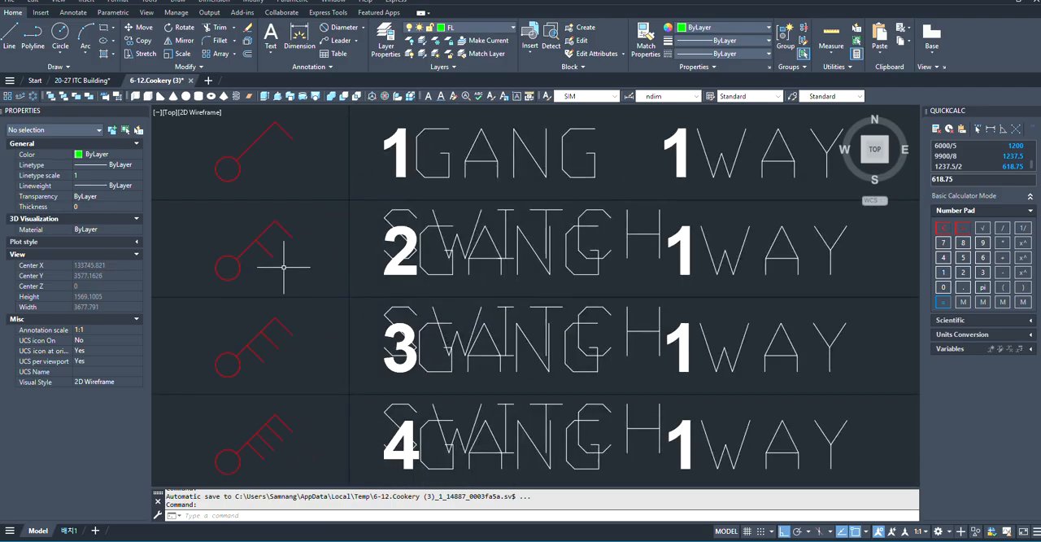
left_click(291, 233)
left_click(198, 263)
scroll(302, 255, "down", 3)
scroll(313, 262, "up", 4)
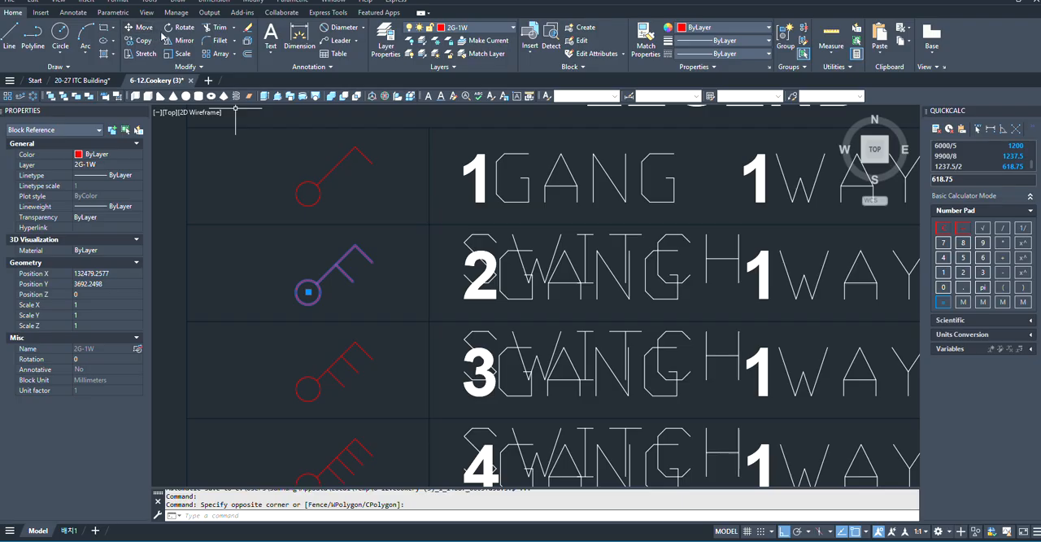
type("o")
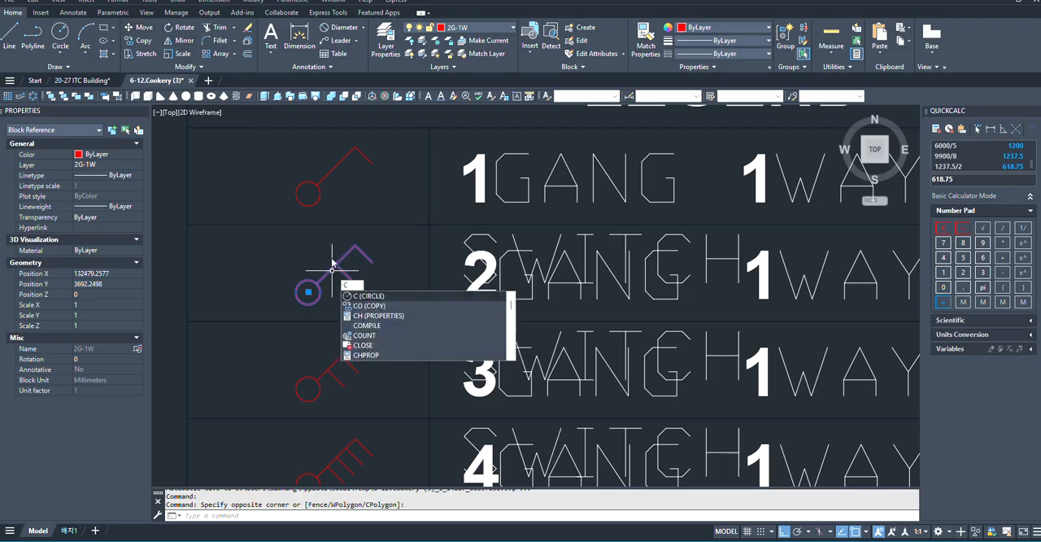
key("Return")
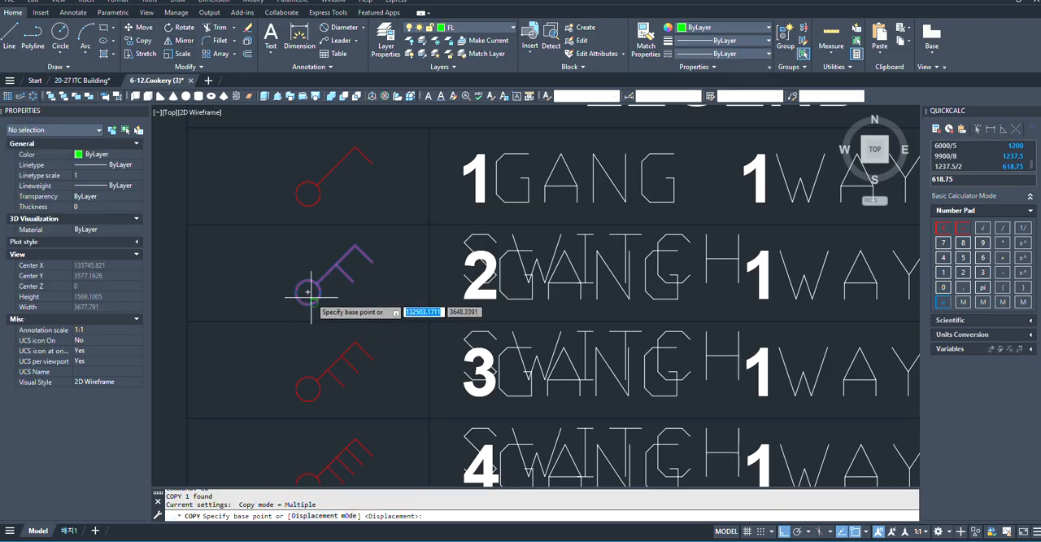
left_click(308, 291)
- Place two copies of the switch side by side on the inner north wall line of the 59.4 m² instructor's room, east of the door
scroll(220, 258, "down", 6)
scroll(430, 325, "down", 5)
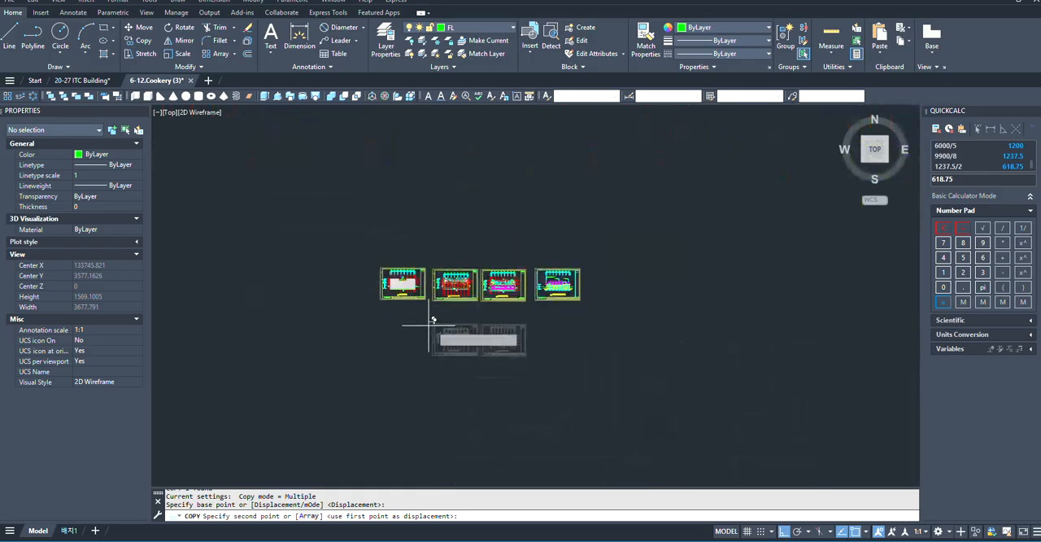
scroll(487, 345, "up", 10)
scroll(517, 354, "up", 8)
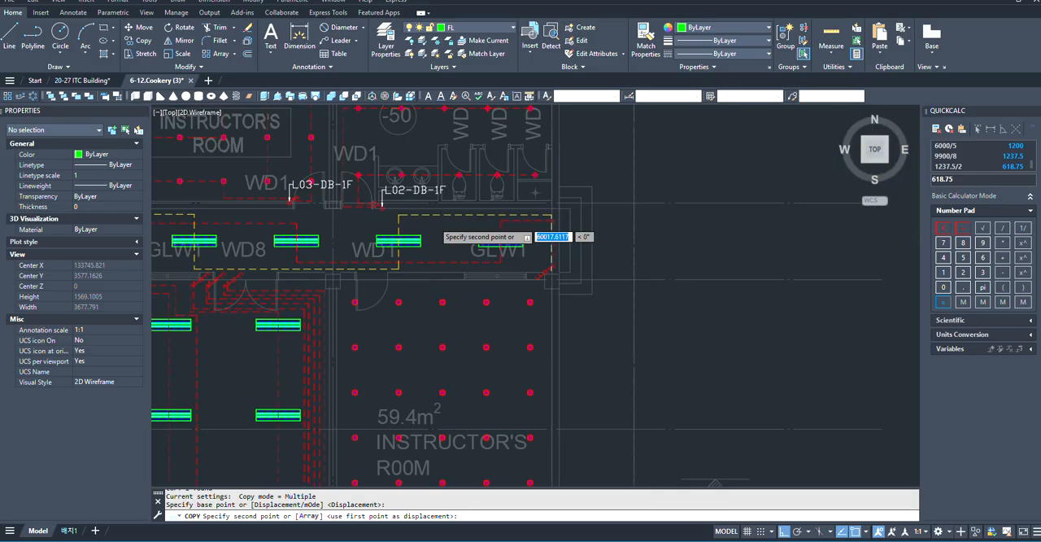
scroll(371, 294, "down", 2)
scroll(374, 285, "up", 2)
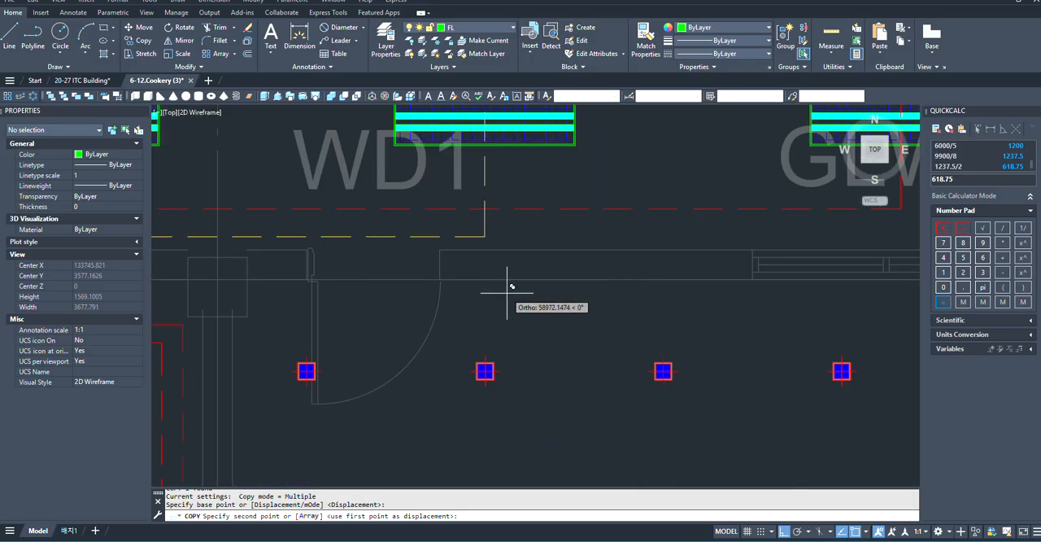
scroll(274, 249, "up", 2)
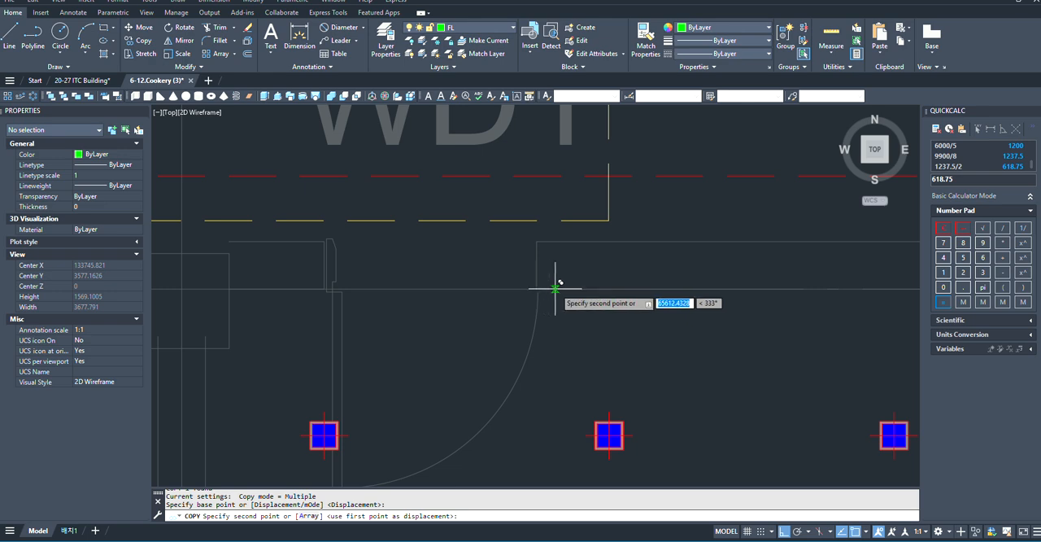
left_click(557, 290)
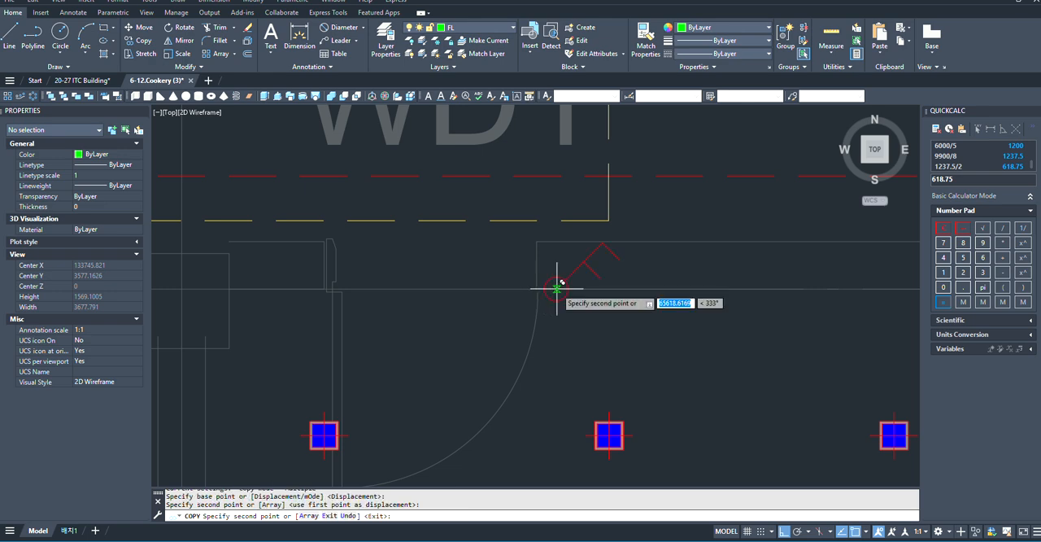
left_click(675, 290)
key("Escape")
- Mirror both switch copies about a vertical line through the circle centre of the one nearest the door, keeping the source objects
scroll(509, 292, "down", 7)
scroll(526, 292, "up", 4)
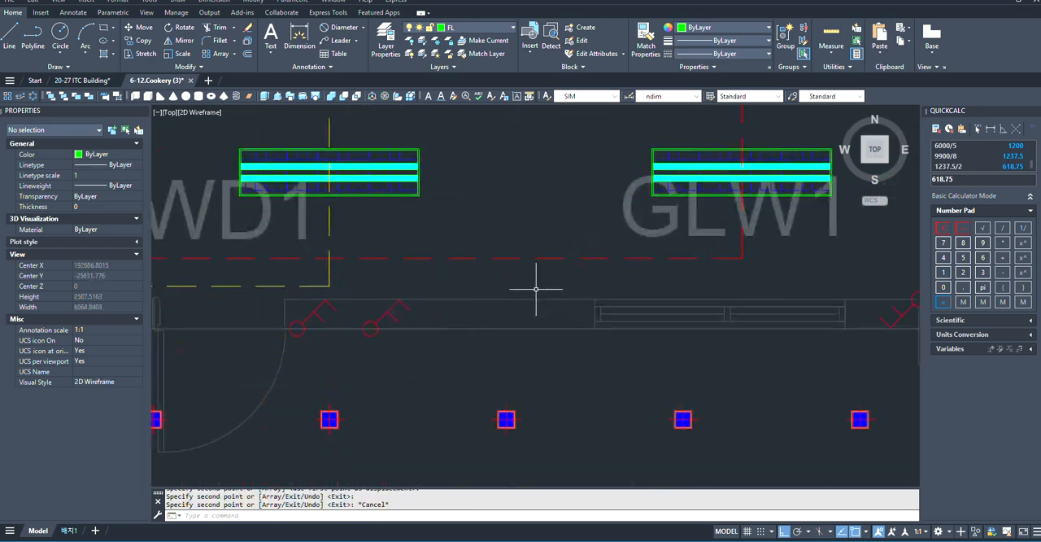
left_click(280, 292)
left_click(465, 344)
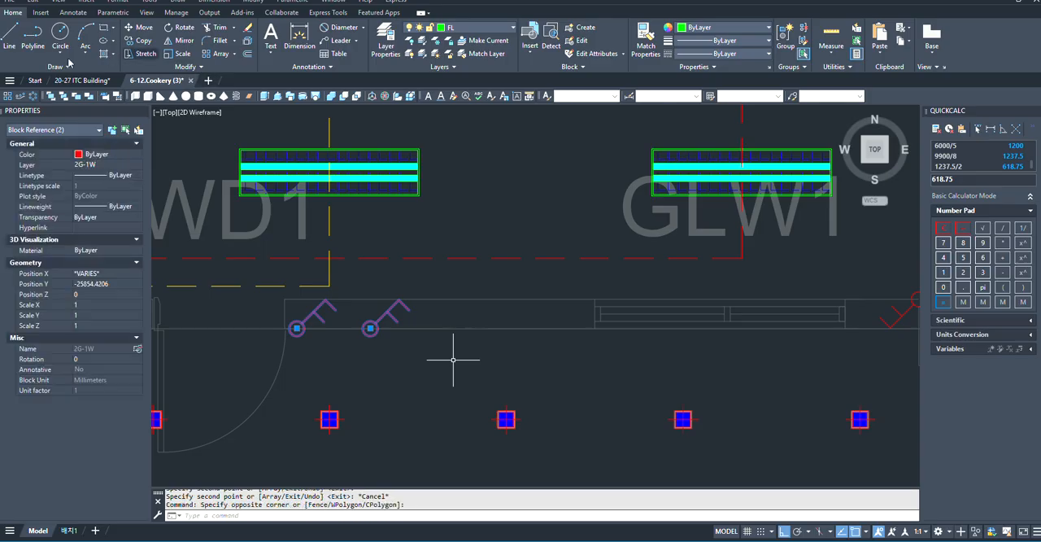
left_click(178, 43)
middle_click_drag(305, 340, 484, 338)
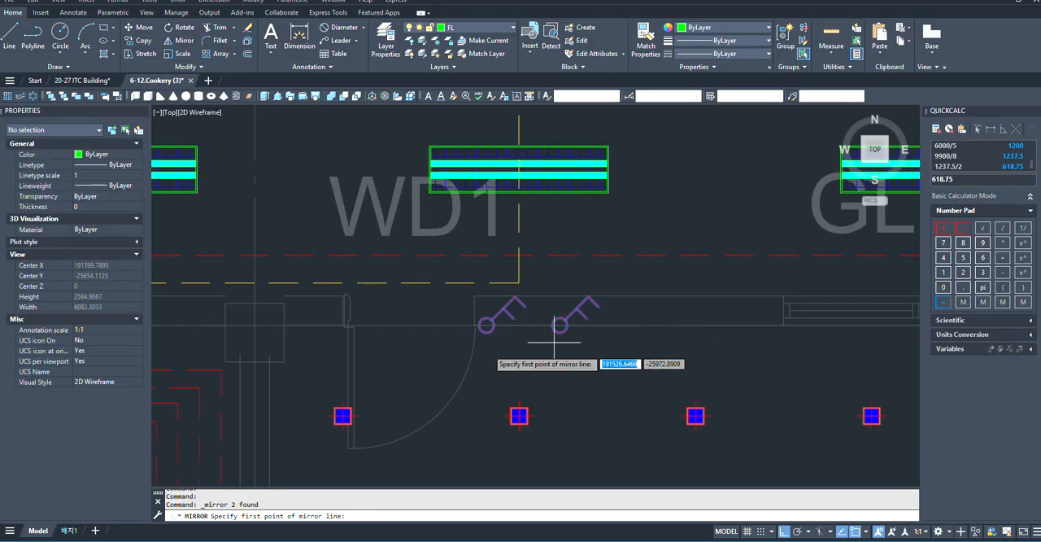
left_click(486, 325)
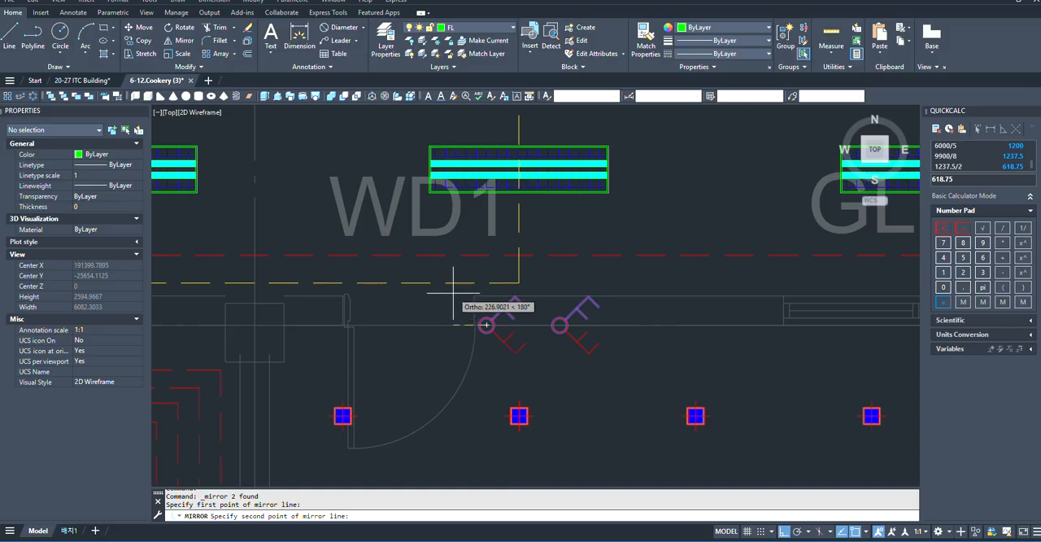
left_click(468, 227)
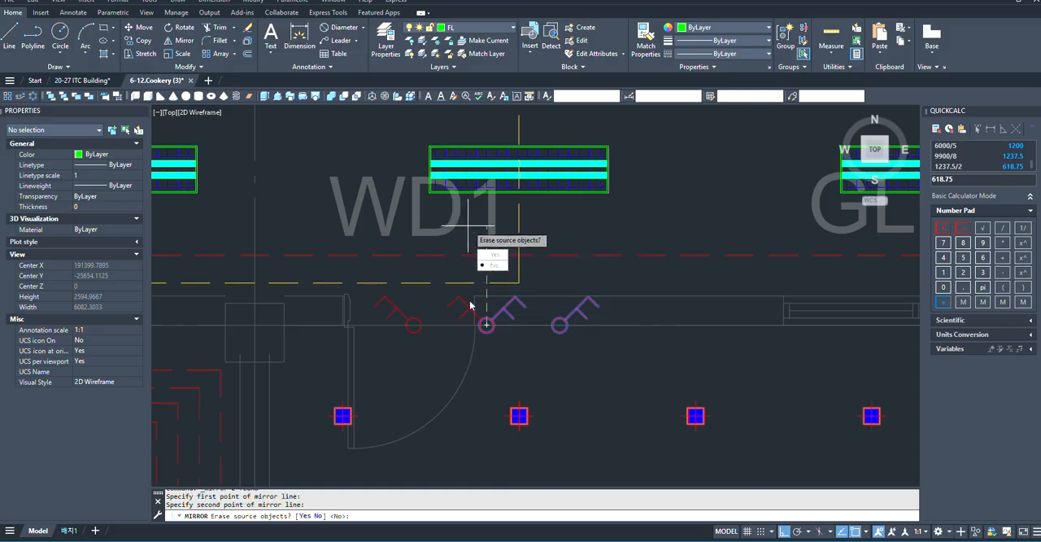
left_click(493, 265)
- Erase the two original unmirrored switch copies beside the instructor's room door
left_click(587, 321)
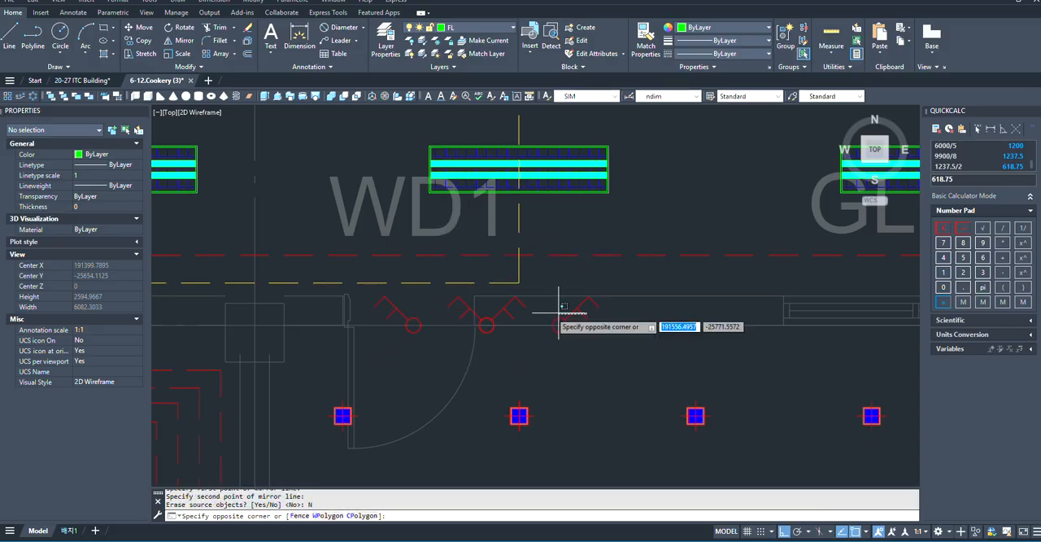
left_click(503, 306)
key("Delete")
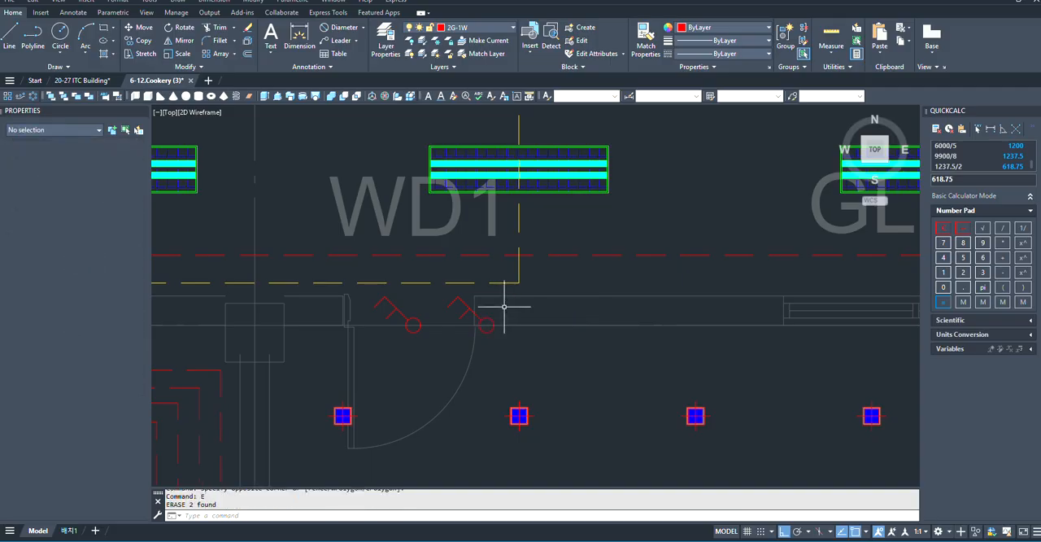
- Move the two mirrored switches about 614 mm east along the wall, clear of the door opening
left_click(425, 349)
left_click(532, 315)
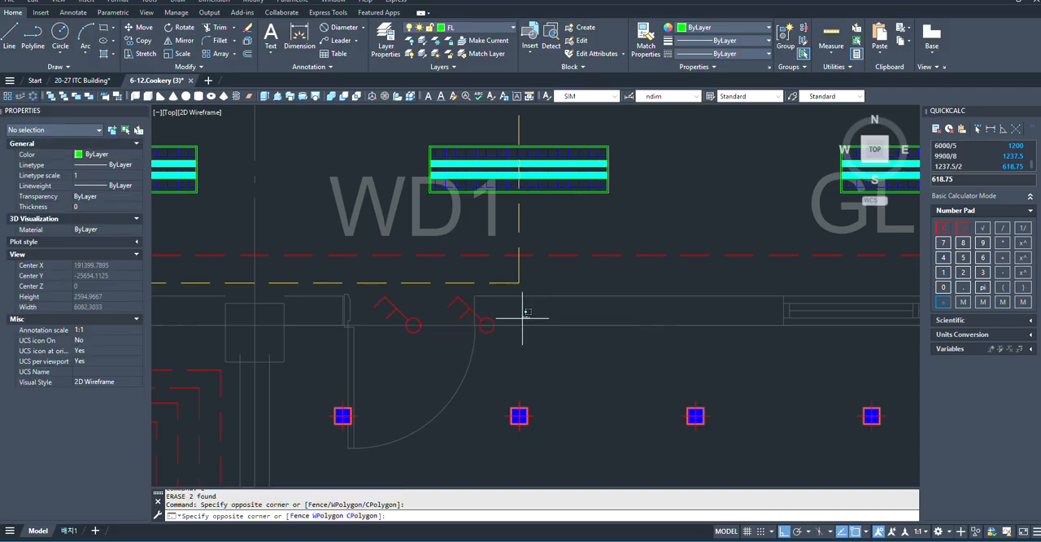
left_click(380, 346)
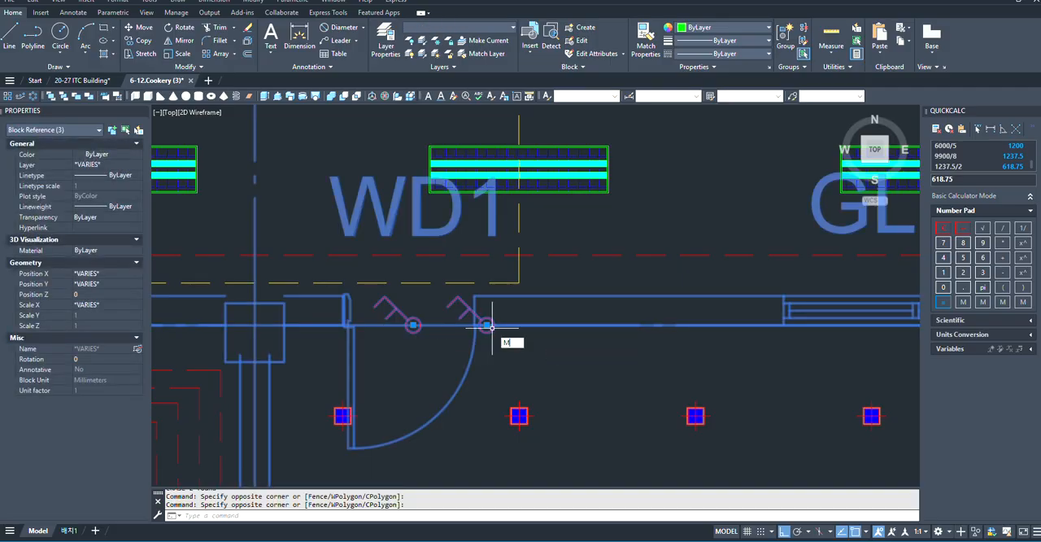
key("Return")
scroll(491, 326, "up", 2)
left_click(413, 324)
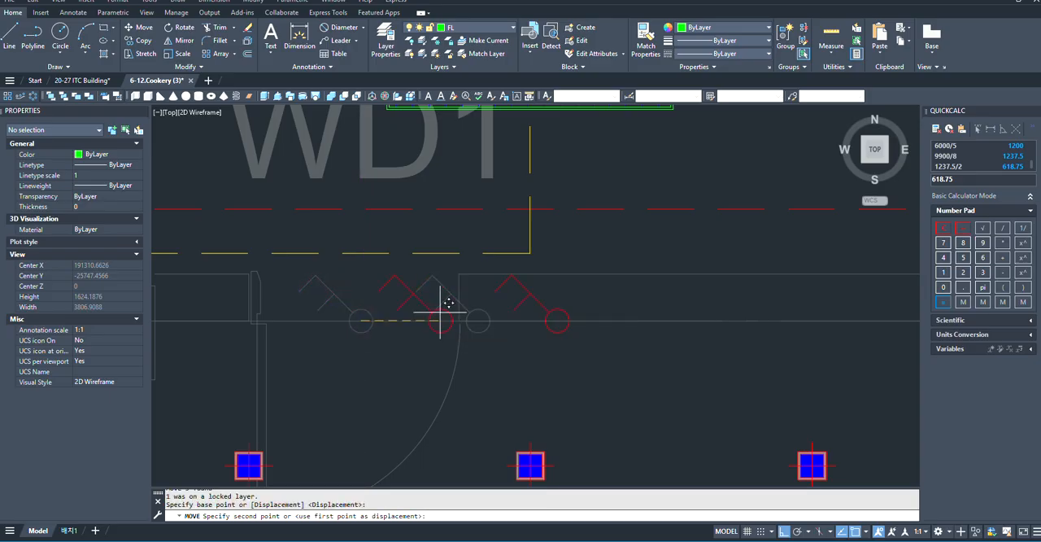
left_click(514, 315)
- Start a polyline at the centre of the easternmost downlight in the instructor's room's southernmost row
scroll(480, 323, "down", 5)
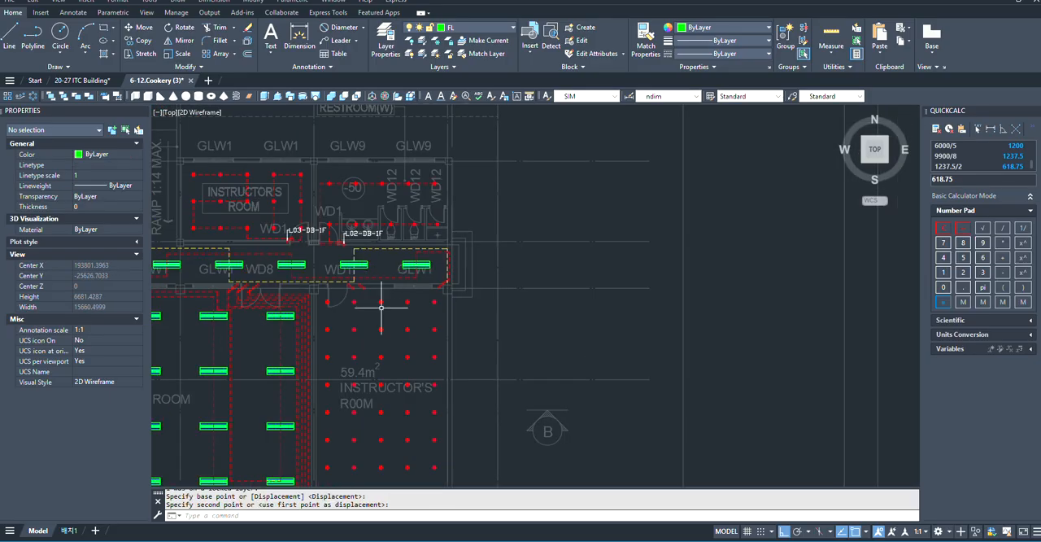
scroll(372, 395, "up", 3)
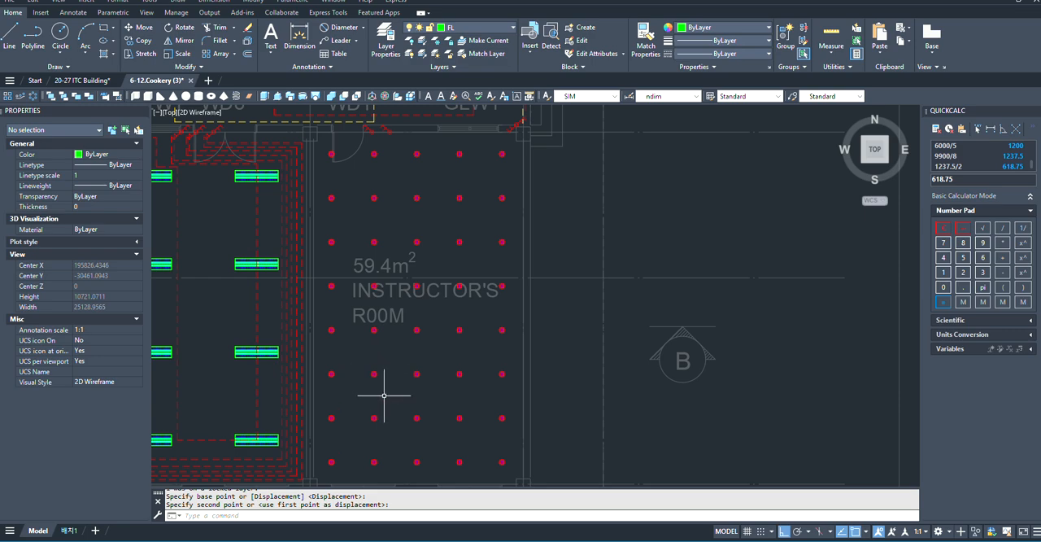
scroll(386, 406, "down", 4)
scroll(397, 432, "up", 2)
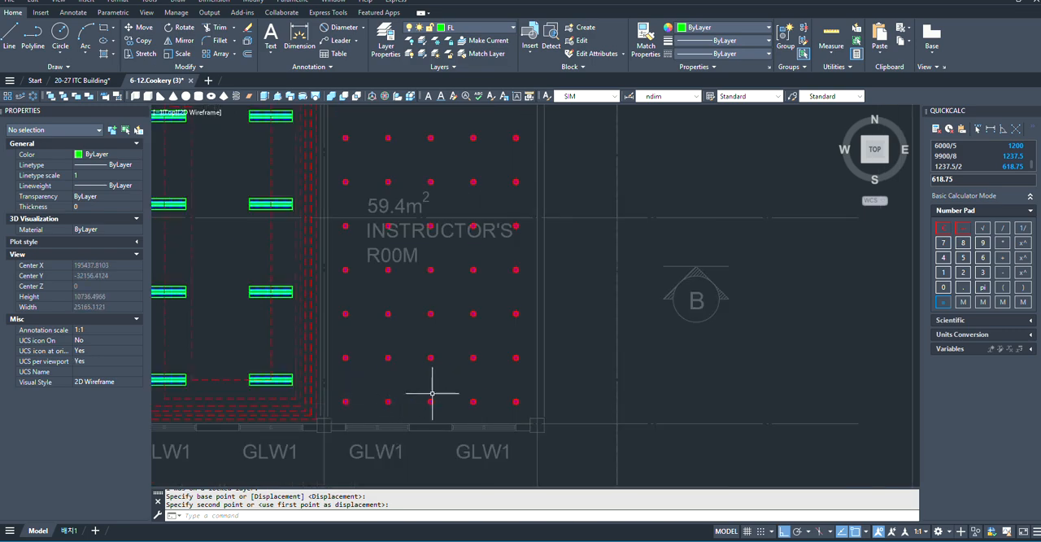
type("L")
key("Return")
scroll(465, 384, "up", 3)
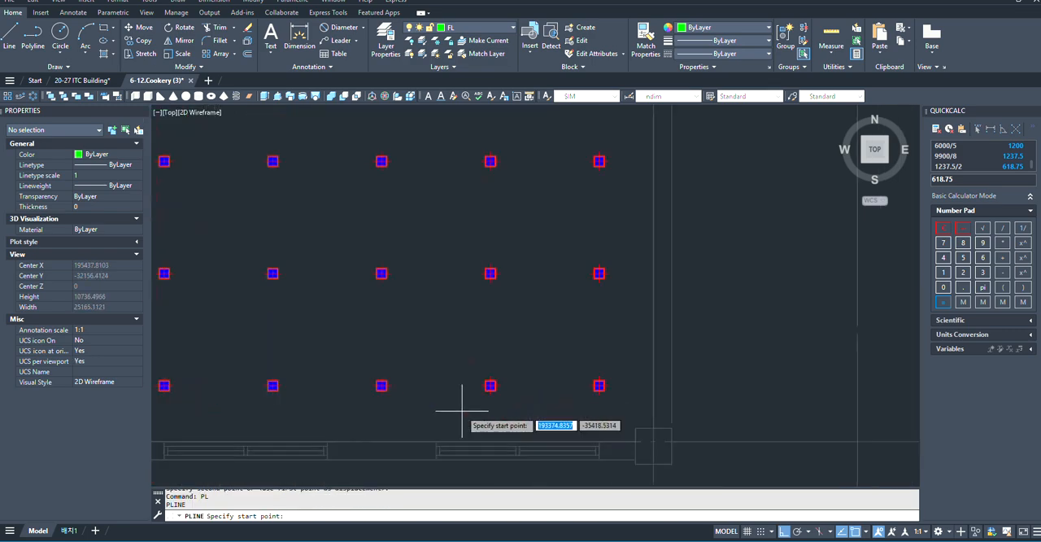
scroll(570, 384, "up", 3)
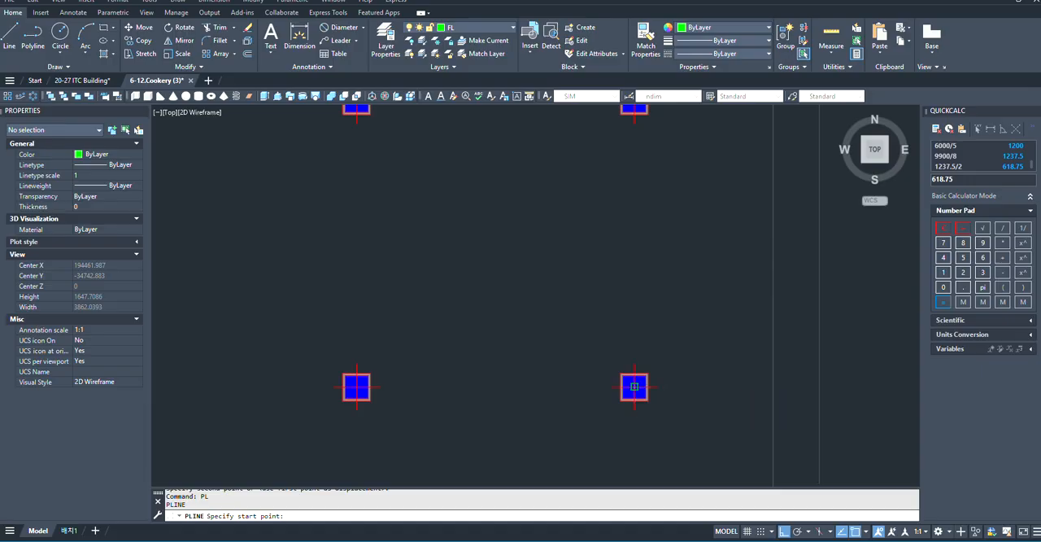
left_click(633, 384)
- Run the polyline west along the southernmost downlight row to a corner just beyond the westernmost downlight
scroll(667, 390, "down", 4)
scroll(350, 391, "down", 4)
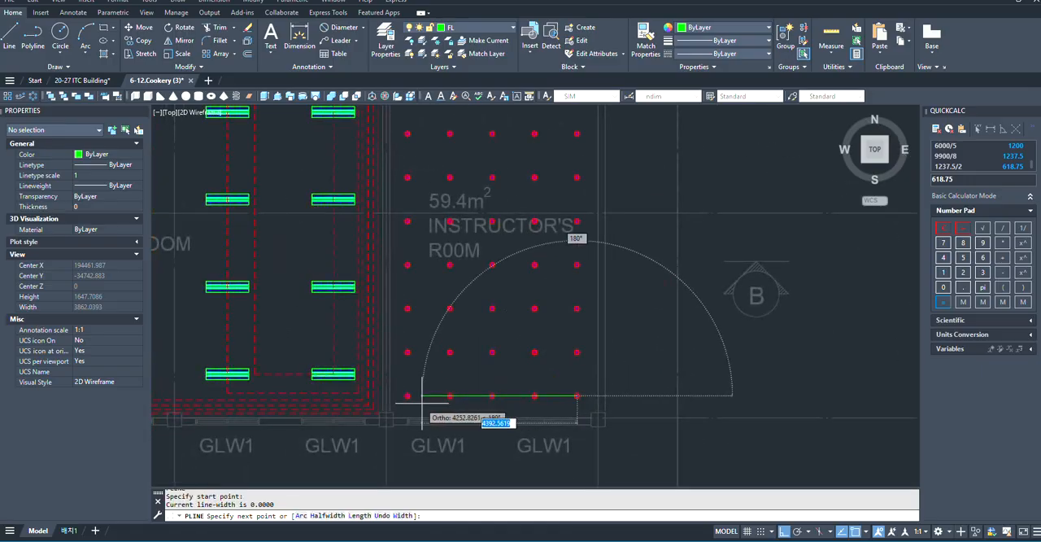
scroll(383, 406, "up", 6)
scroll(488, 402, "up", 4)
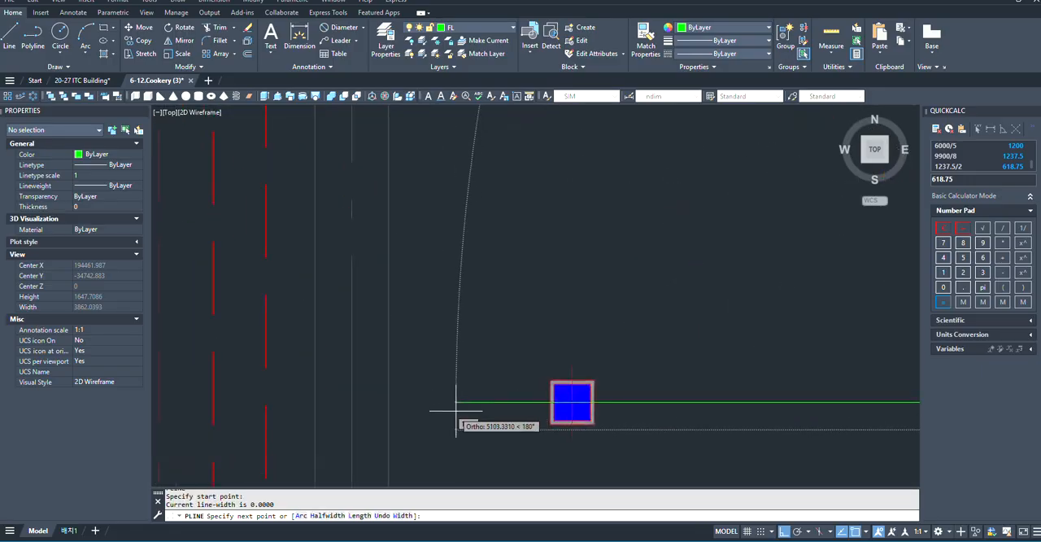
scroll(442, 414, "down", 2)
scroll(459, 414, "down", 3)
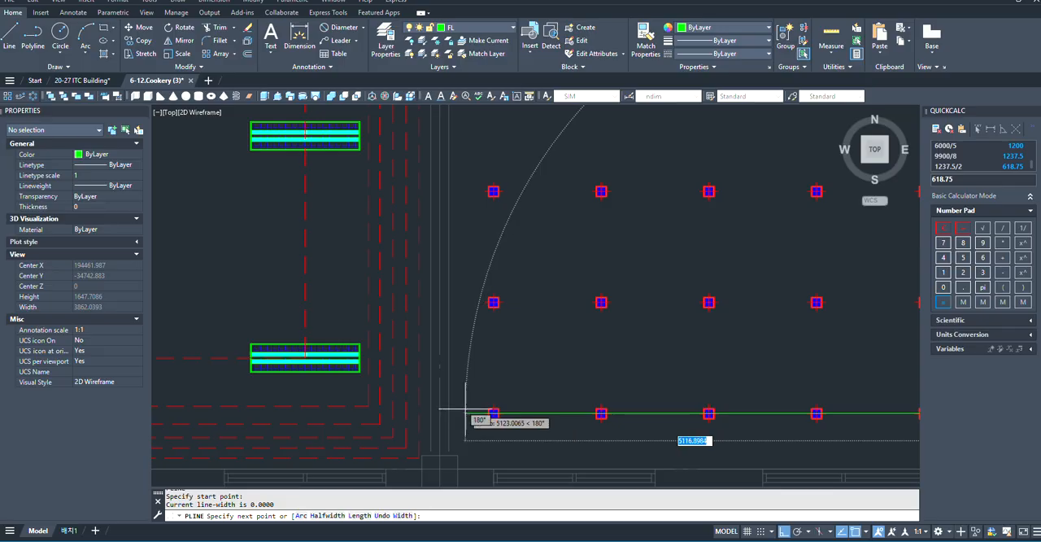
scroll(466, 410, "down", 2)
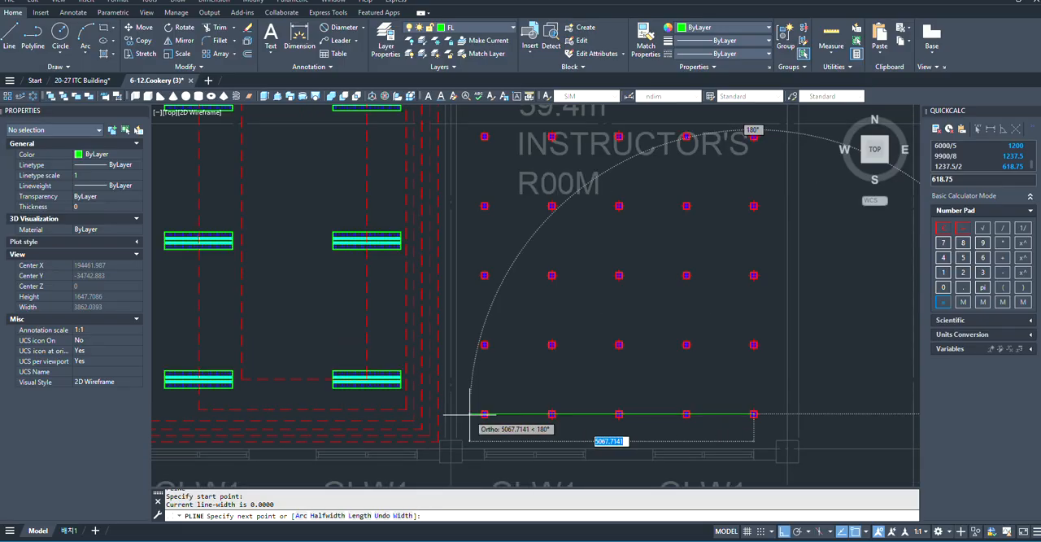
scroll(469, 414, "up", 4)
left_click(439, 416)
scroll(443, 431, "down", 8)
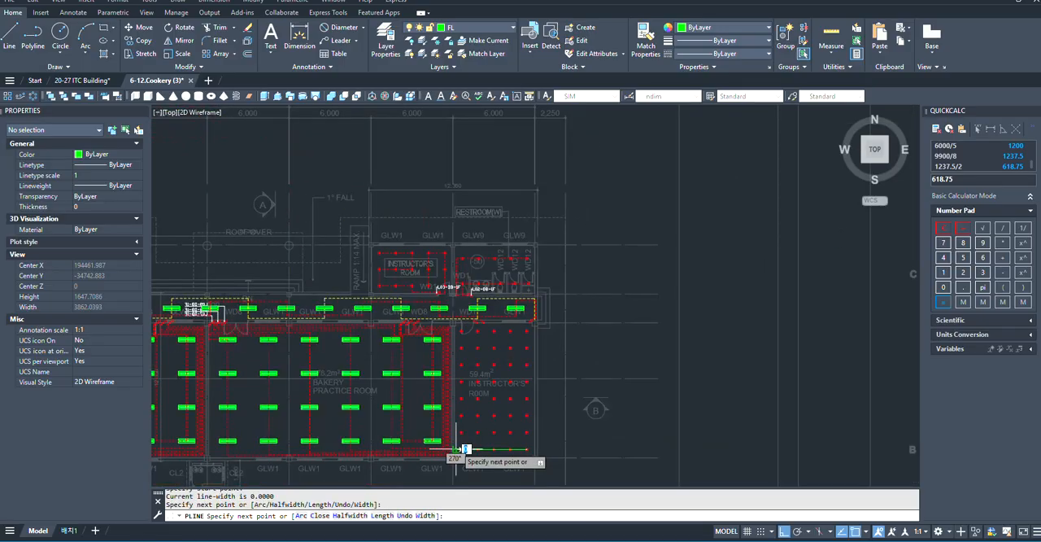
- Continue the polyline north along the room's west wall, level with the nearest switch's outer prong, and east to that prong's endpoint
scroll(463, 449, "up", 10)
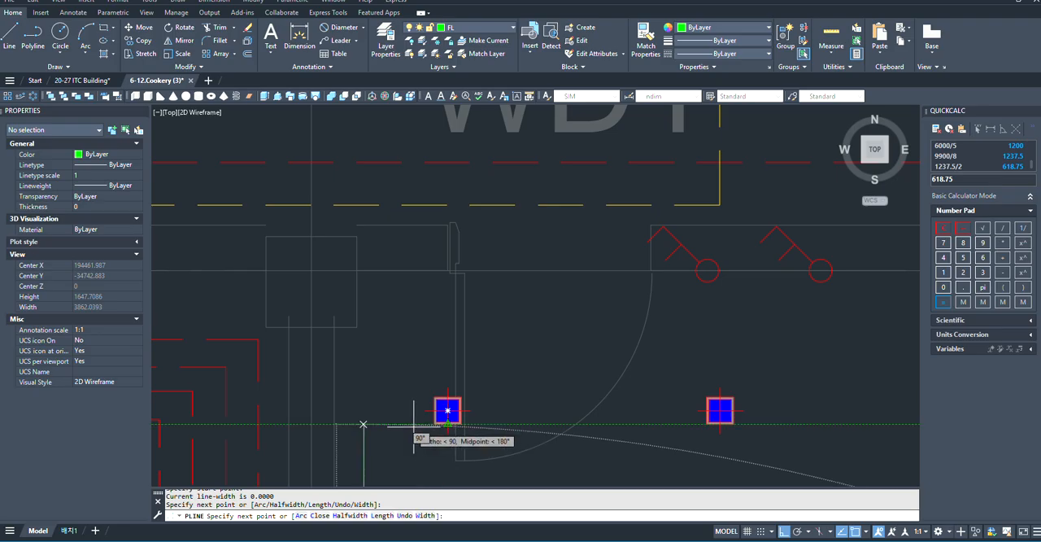
scroll(414, 424, "down", 2)
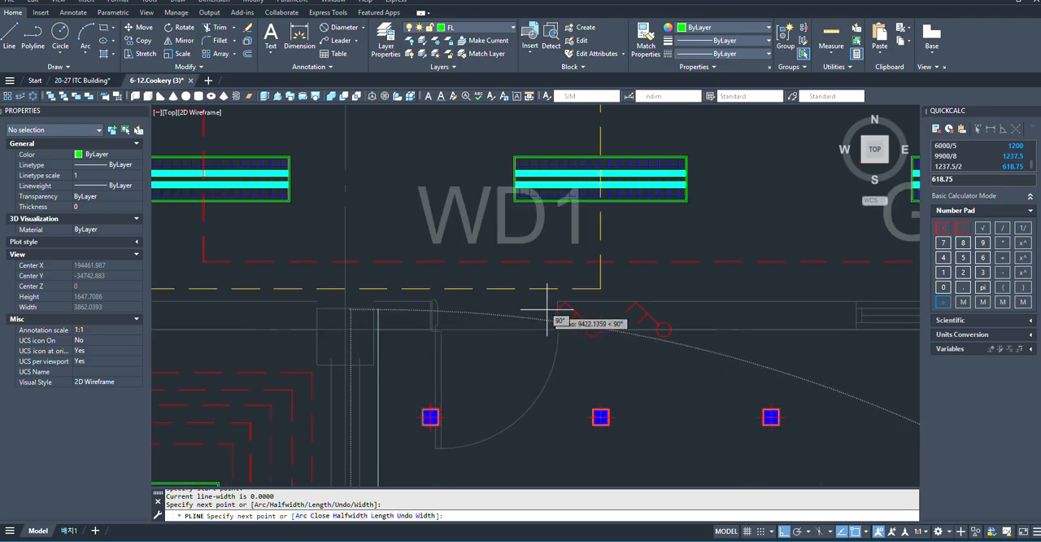
left_click(378, 311)
scroll(559, 317, "up", 4)
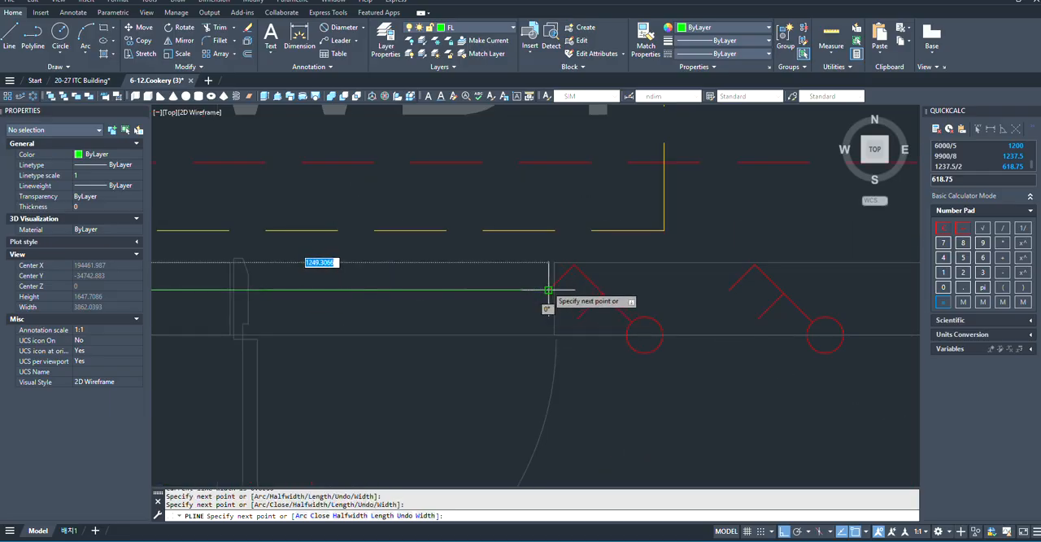
scroll(524, 284, "down", 10)
key("space")
- Draw a second polyline from the easternmost downlight of the third row from the south, west to just inside the first wiring run
middle_click_drag(534, 442, 474, 362)
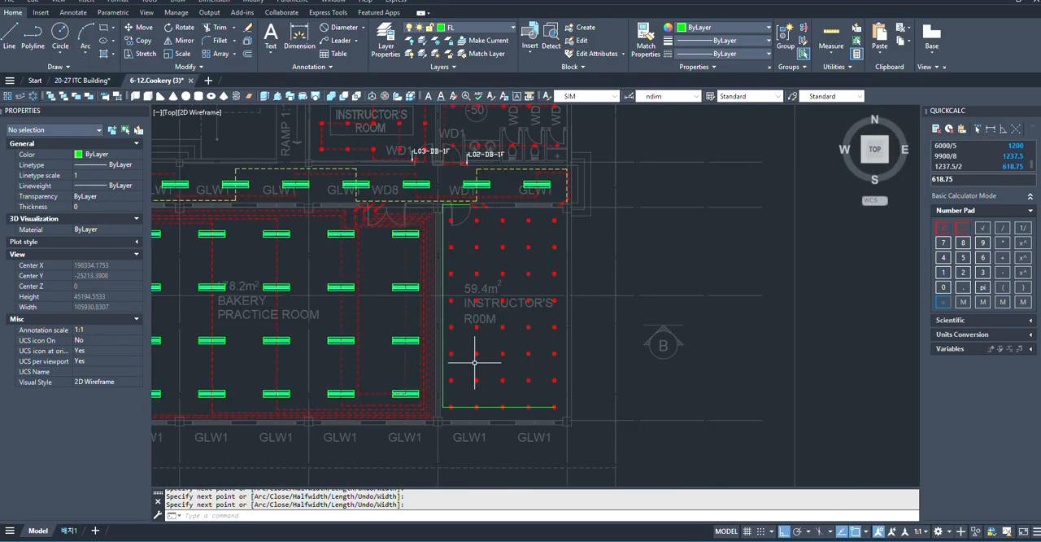
scroll(474, 363, "up", 2)
key("space")
scroll(610, 332, "up", 6)
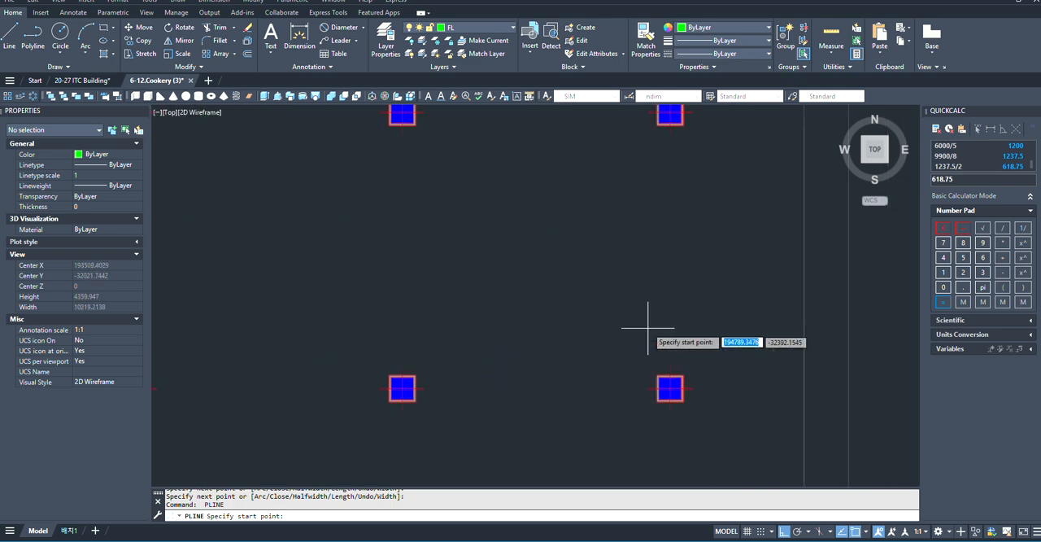
left_click(683, 424)
scroll(695, 417, "down", 5)
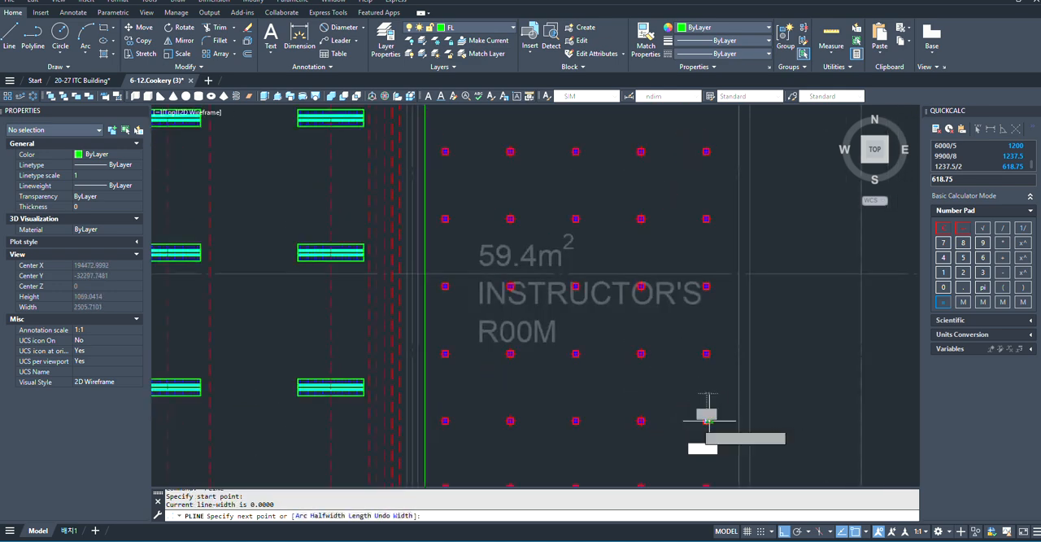
scroll(399, 421, "up", 6)
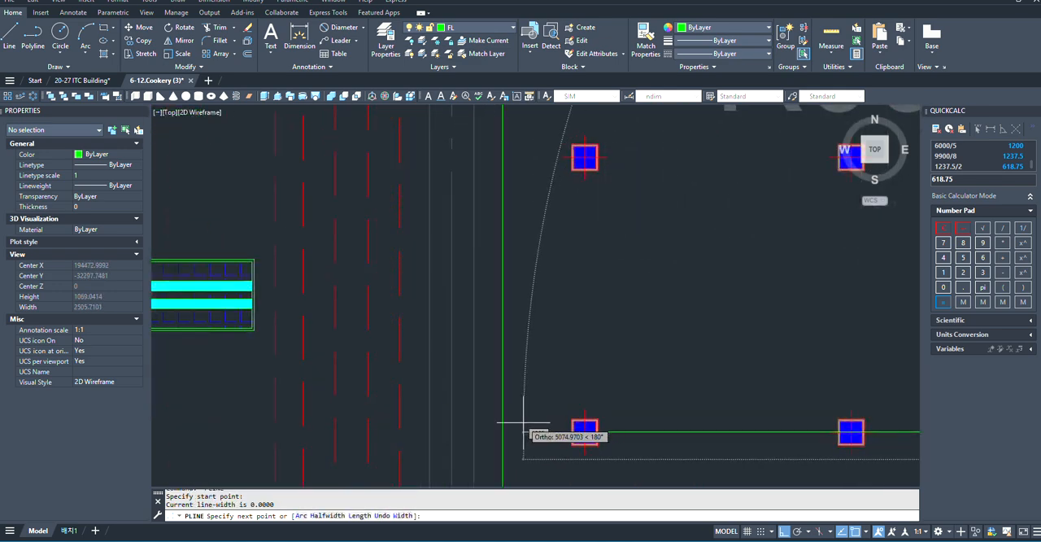
left_click(525, 426)
scroll(530, 427, "down", 4)
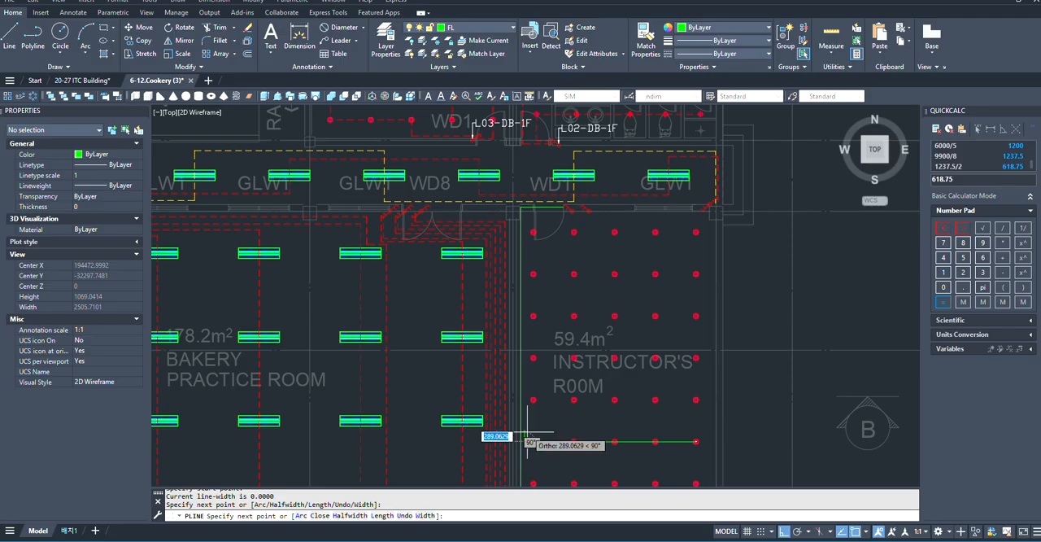
- Continue the second polyline north beside the first run and east to the inner prong of the switch nearest the door
scroll(545, 256, "up", 6)
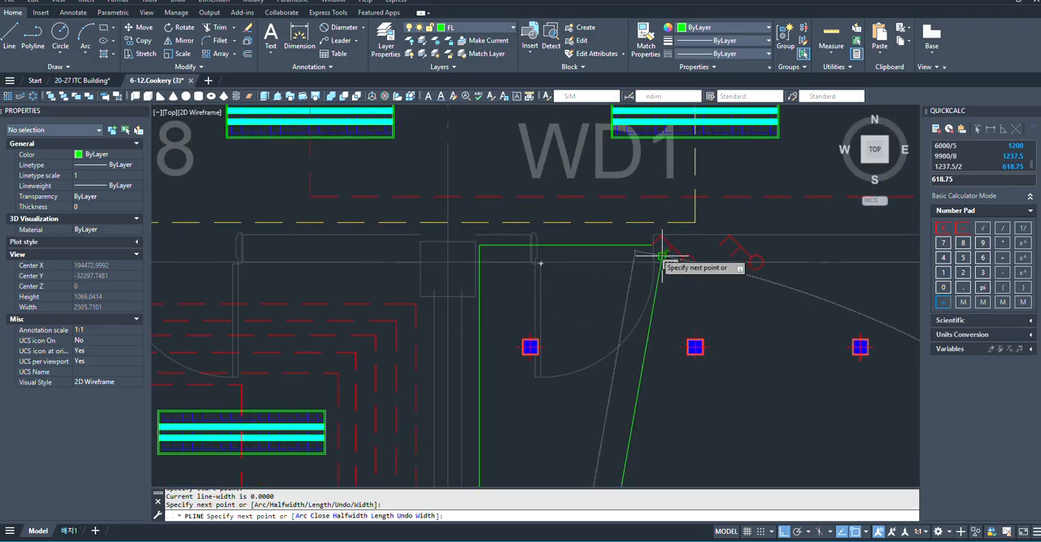
left_click(494, 256)
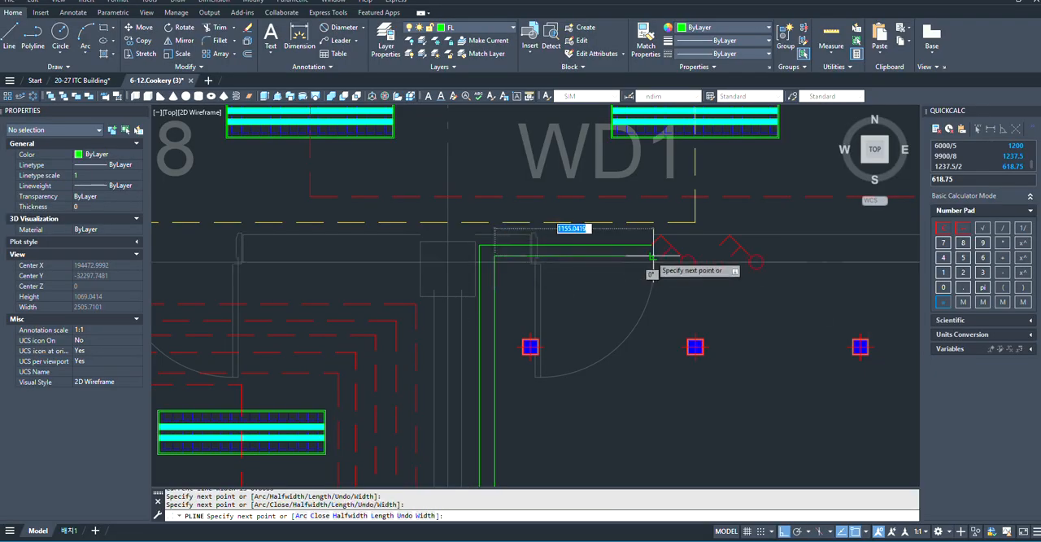
scroll(651, 256, "up", 2)
left_click(674, 251)
scroll(417, 235, "down", 8)
key("Escape")
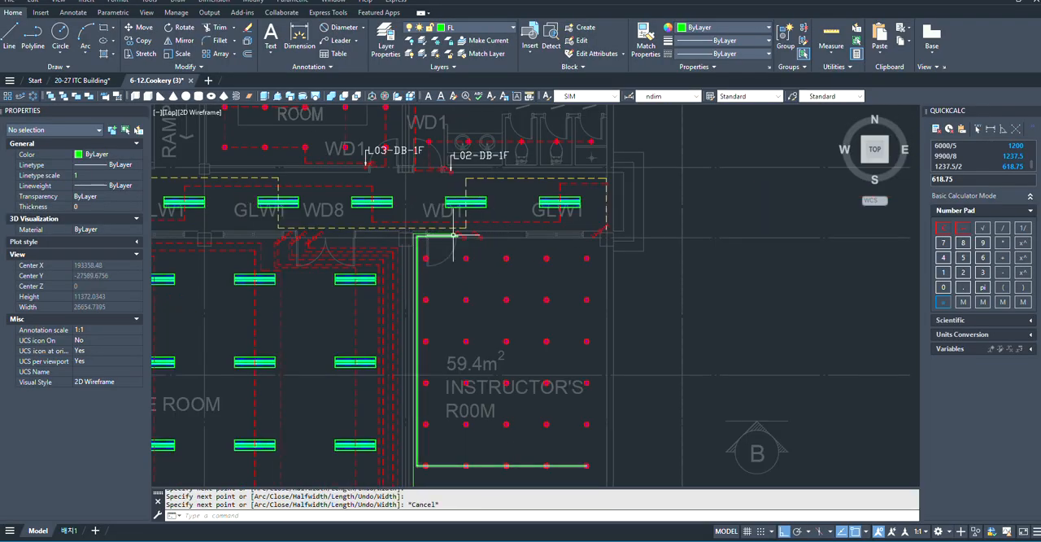
- Examine the downlight array and the two wiring runs in the instructor's room to see how the rows are shared between switch circuits
scroll(413, 365, "down", 3)
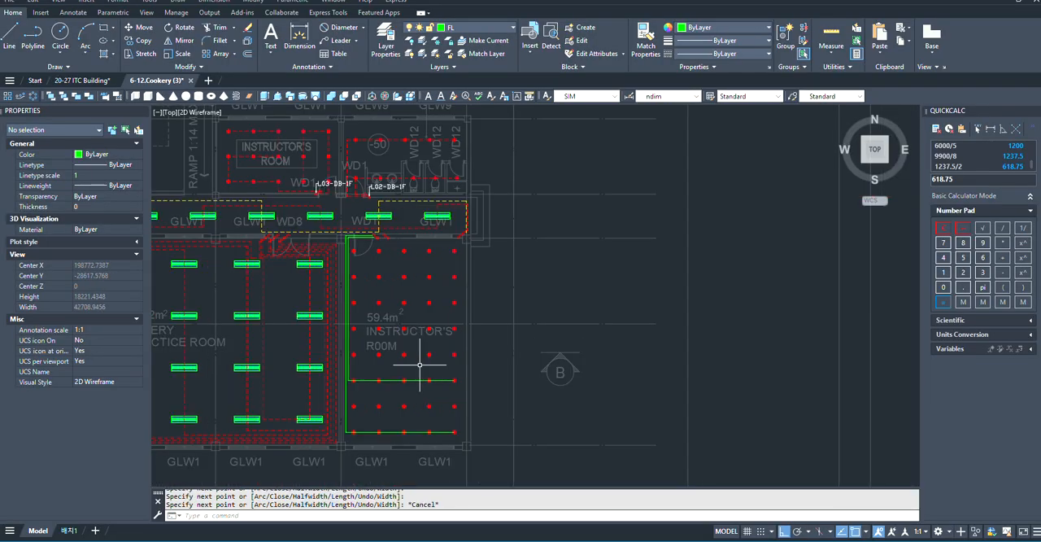
scroll(346, 312, "up", 4)
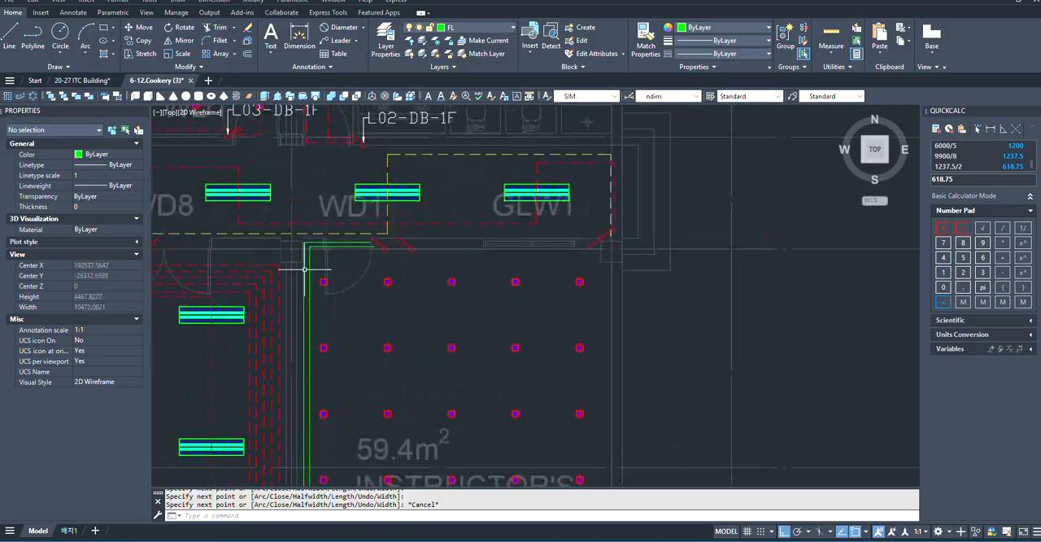
scroll(385, 291, "down", 1)
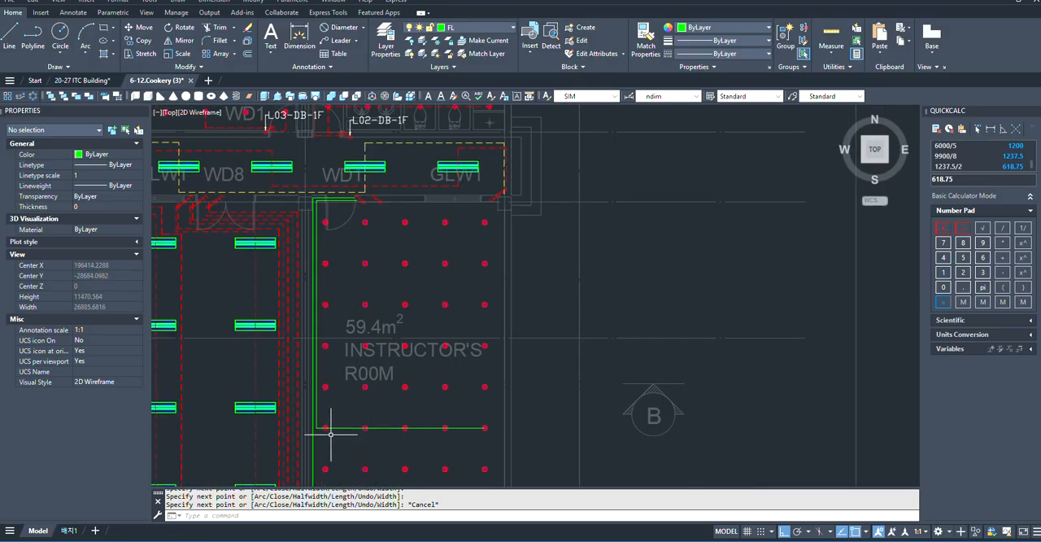
left_click(325, 467)
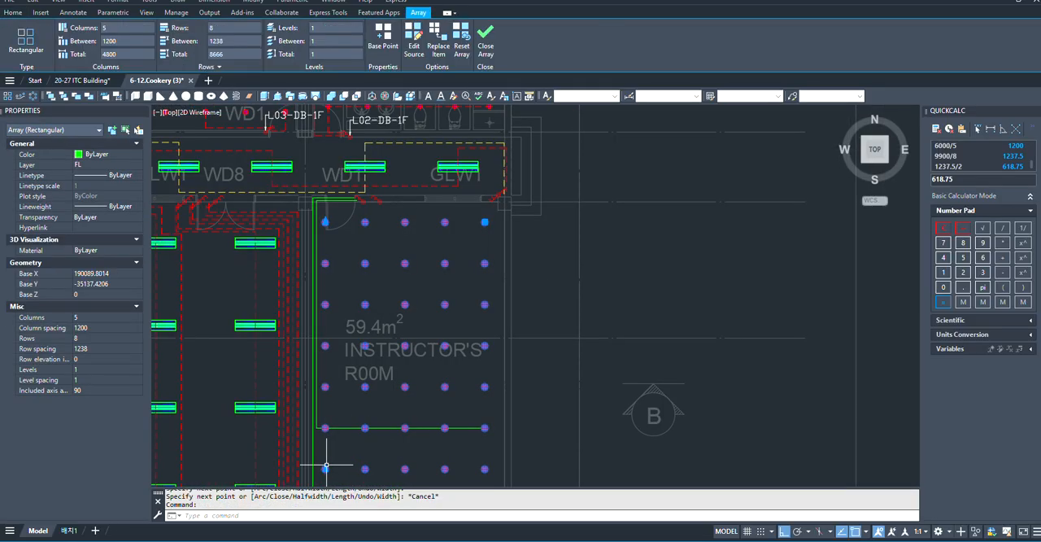
scroll(357, 364, "down", 3)
scroll(361, 382, "up", 3)
key("Escape")
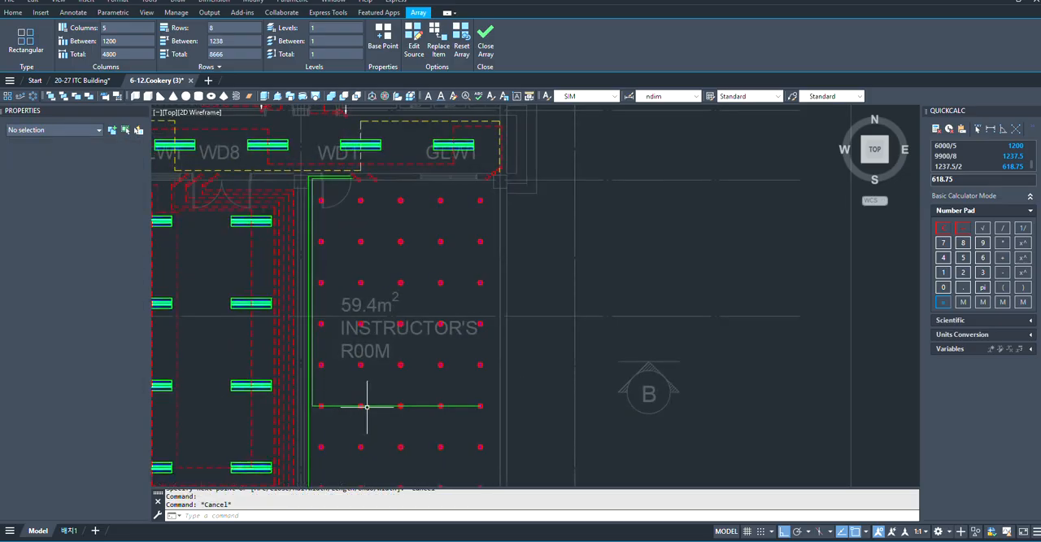
scroll(377, 395, "down", 1)
scroll(377, 394, "up", 2)
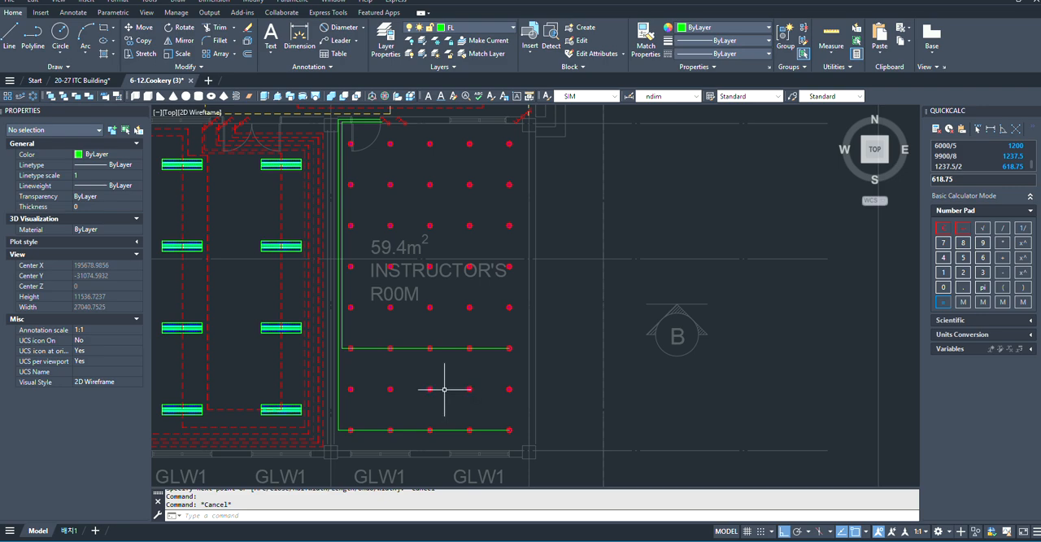
scroll(400, 423, "down", 1)
scroll(403, 359, "down", 4)
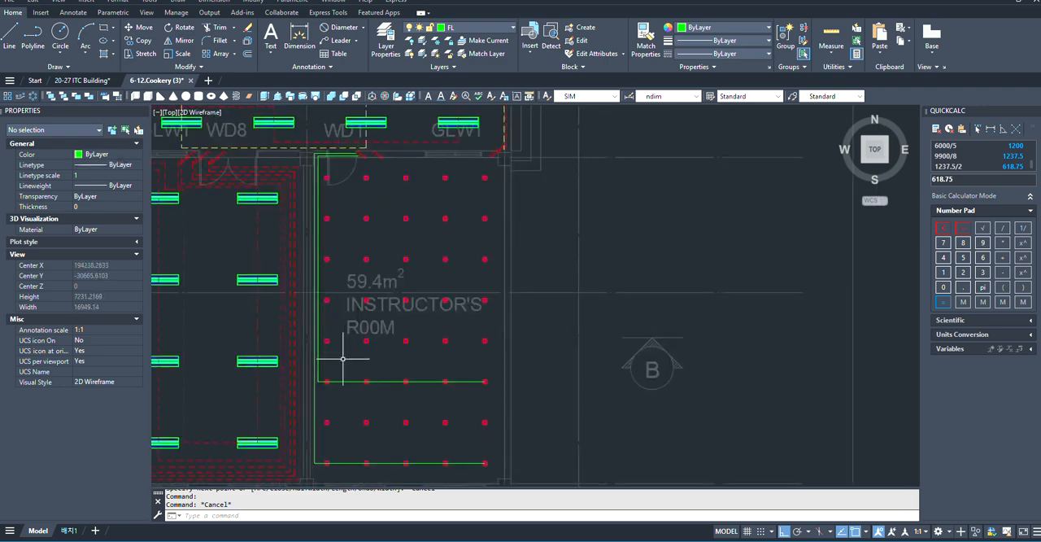
- Erase both two-gang one-way switches beside the instructor's room door
scroll(393, 291, "up", 5)
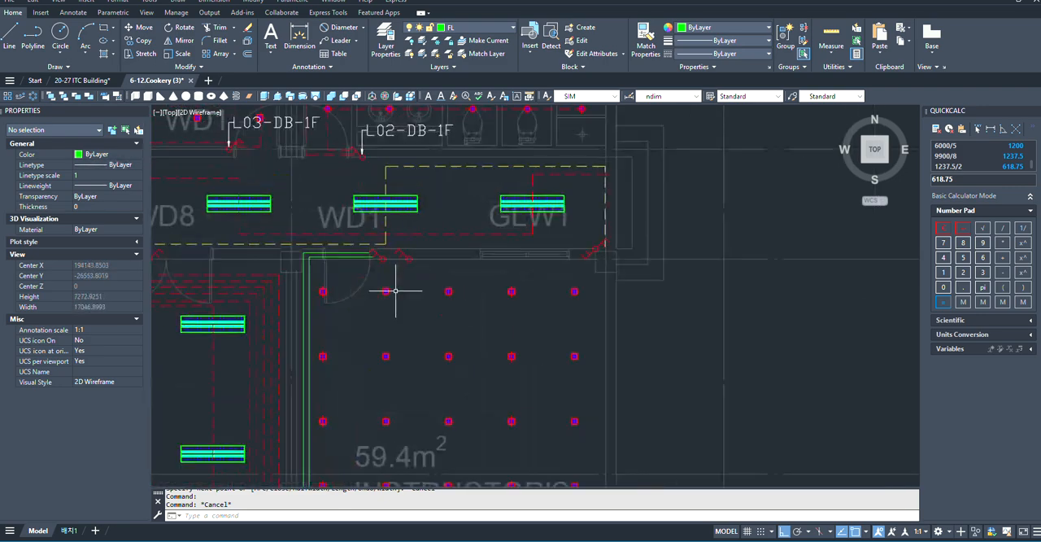
left_click(409, 273)
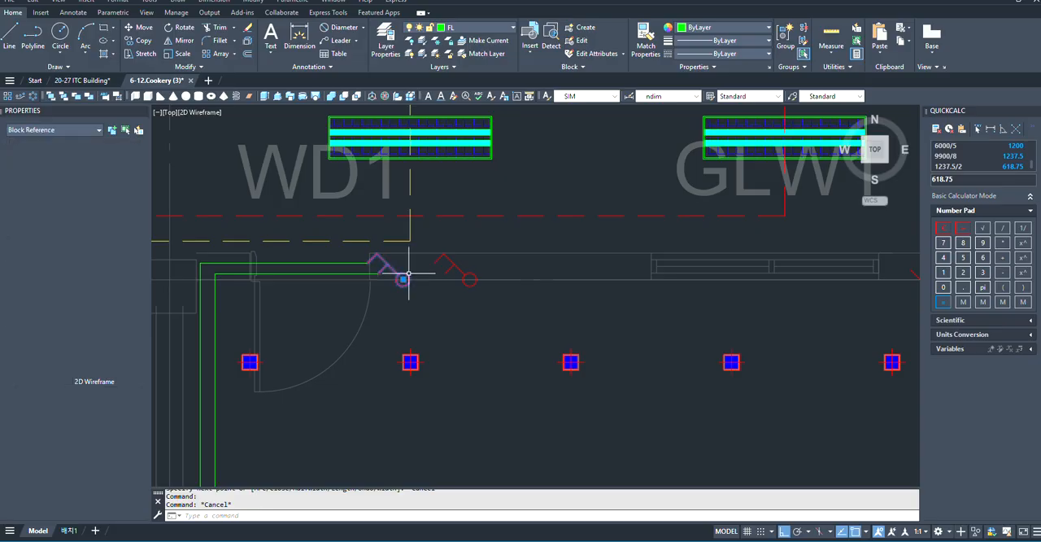
left_click(466, 270)
scroll(487, 279, "down", 2)
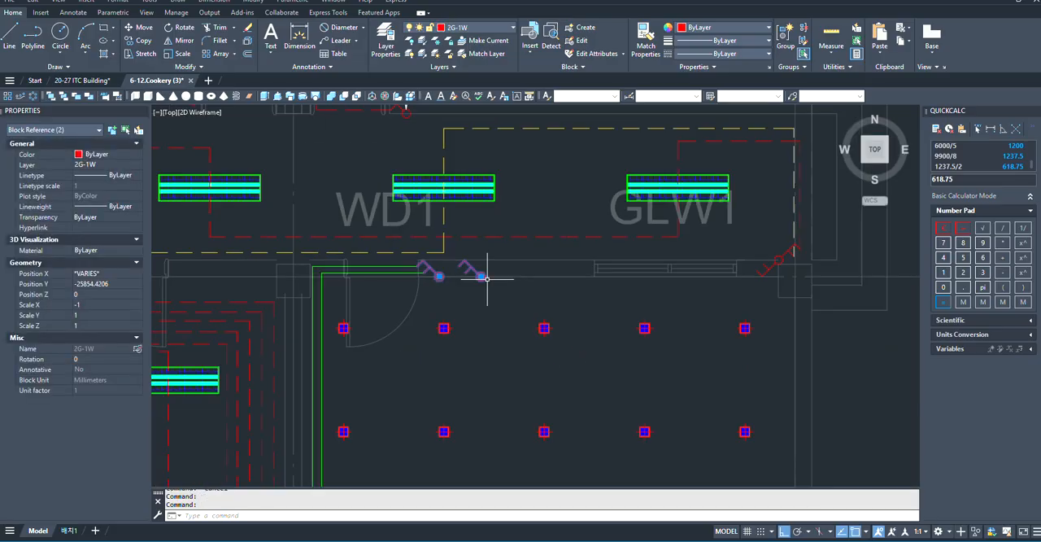
scroll(486, 279, "up", 4)
scroll(456, 270, "down", 3)
scroll(431, 271, "up", 3)
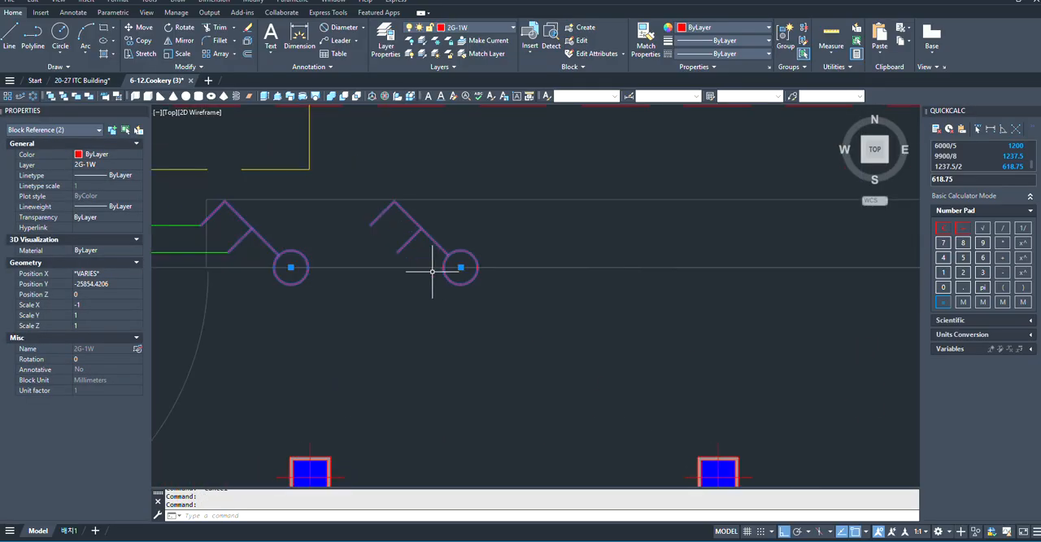
scroll(439, 271, "down", 2)
type("E")
key("Return")
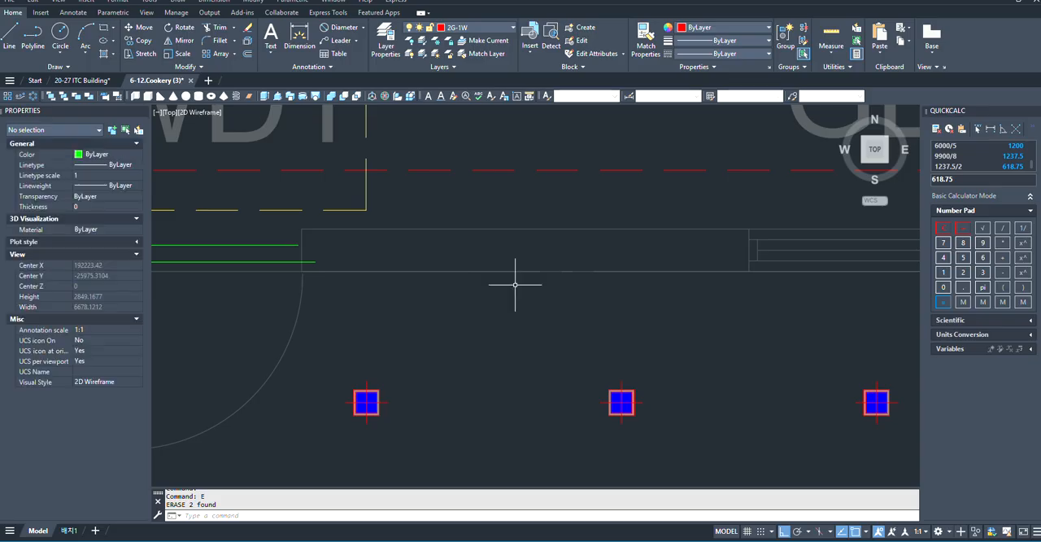
- Copy the four-gang one-way switch symbol from the legend to the wall beside the 59.4 m² instructor's room door
scroll(515, 281, "down", 3)
scroll(662, 315, "down", 2)
scroll(272, 233, "up", 6)
scroll(342, 271, "up", 2)
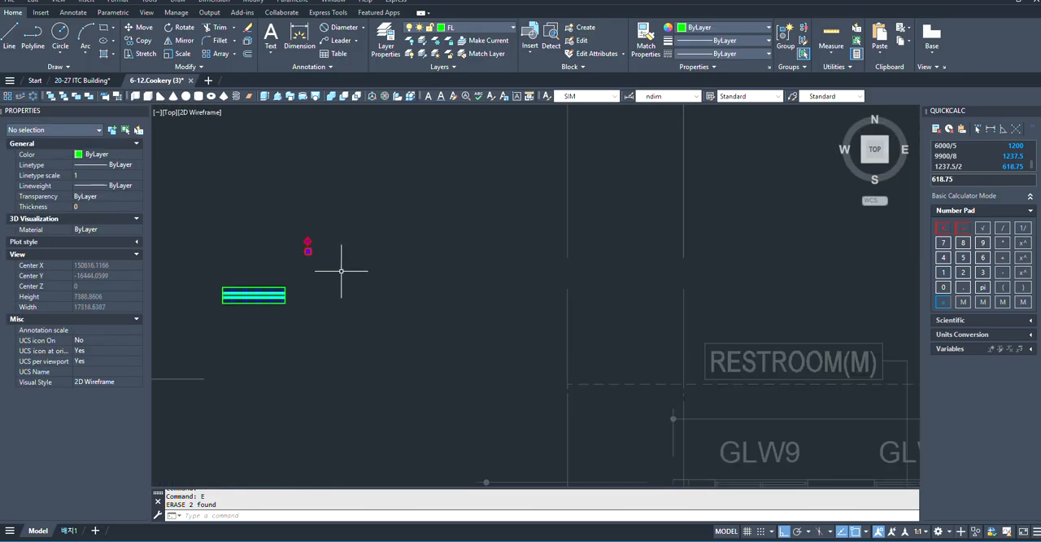
scroll(510, 244, "down", 5)
scroll(448, 325, "down", 4)
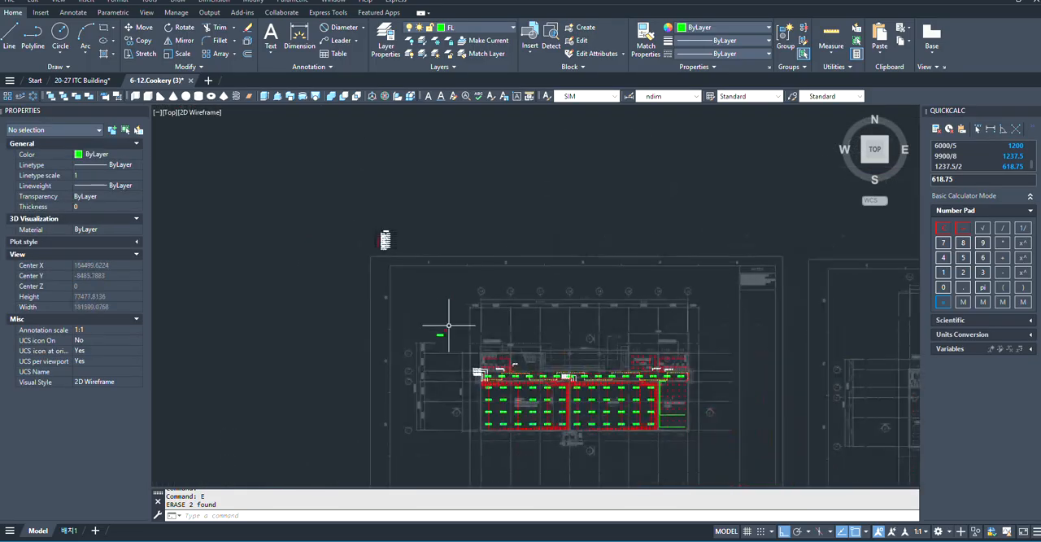
scroll(371, 220, "up", 9)
scroll(524, 455, "up", 5)
scroll(485, 236, "down", 2)
scroll(444, 307, "up", 4)
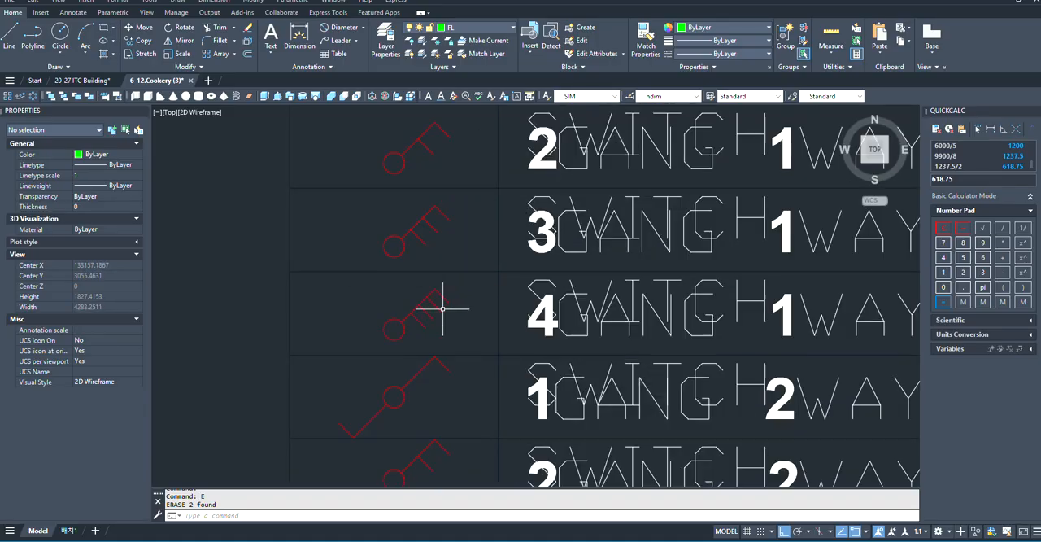
left_click(436, 310)
type("o")
key("Return")
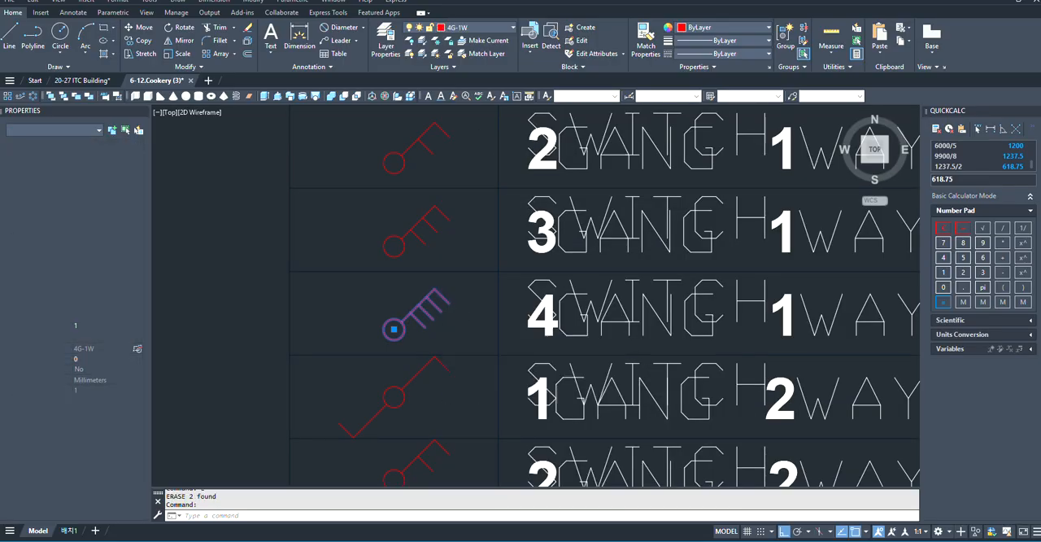
scroll(382, 329, "up", 2)
left_click(387, 332)
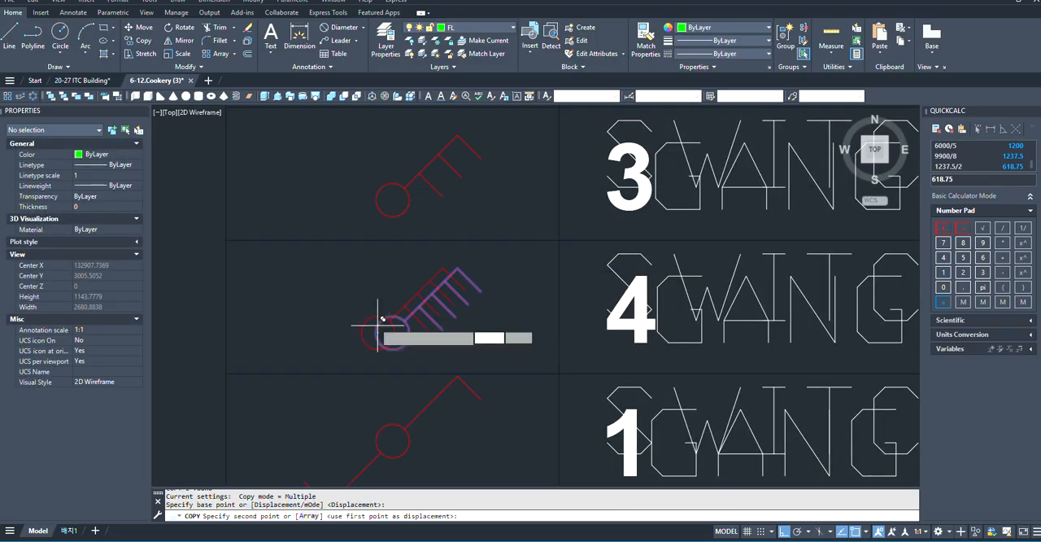
scroll(220, 290, "down", 10)
scroll(484, 327, "up", 3)
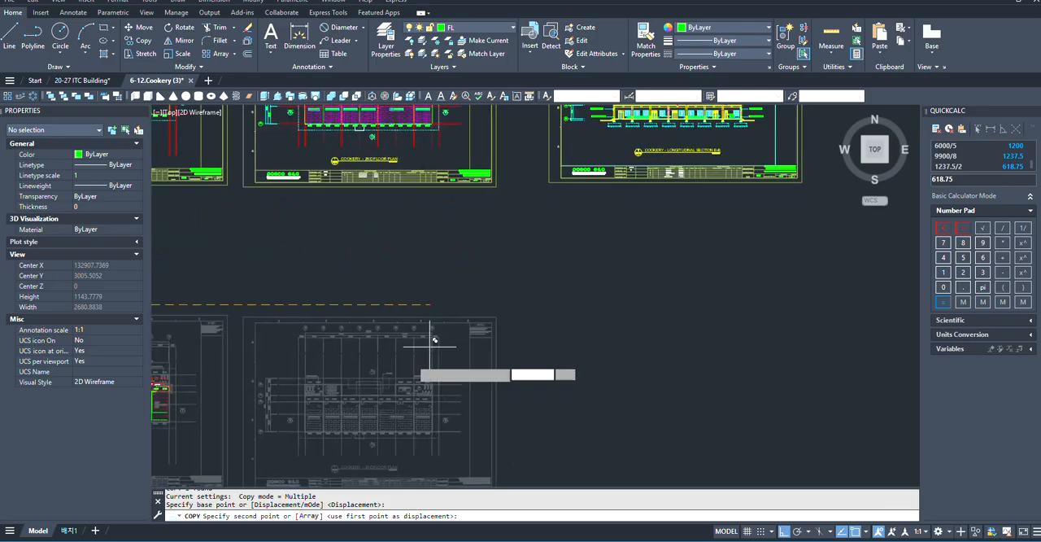
scroll(483, 367, "down", 3)
scroll(391, 363, "up", 3)
scroll(391, 362, "up", 8)
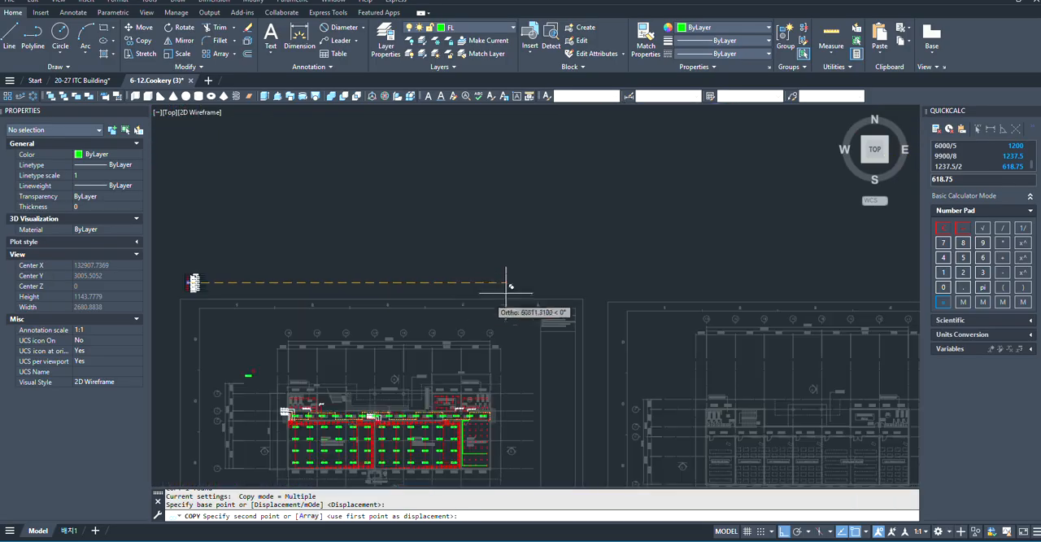
scroll(453, 360, "up", 6)
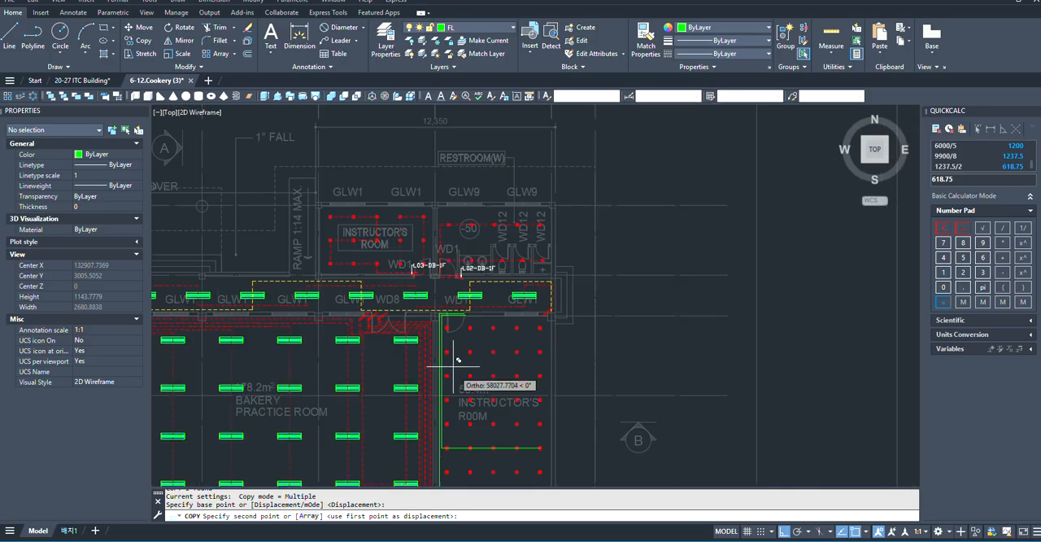
scroll(609, 413, "down", 2)
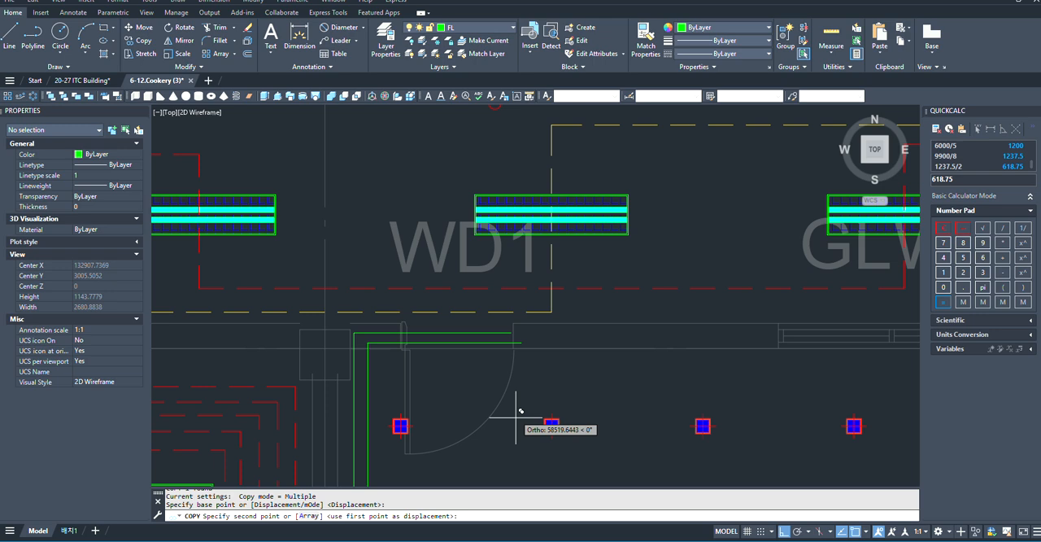
left_click(523, 347)
scroll(533, 391, "up", 5)
key("Escape")
- Mirror the copied four-gang switch about a vertical line through its circle centre, erasing the source object
left_click(529, 263)
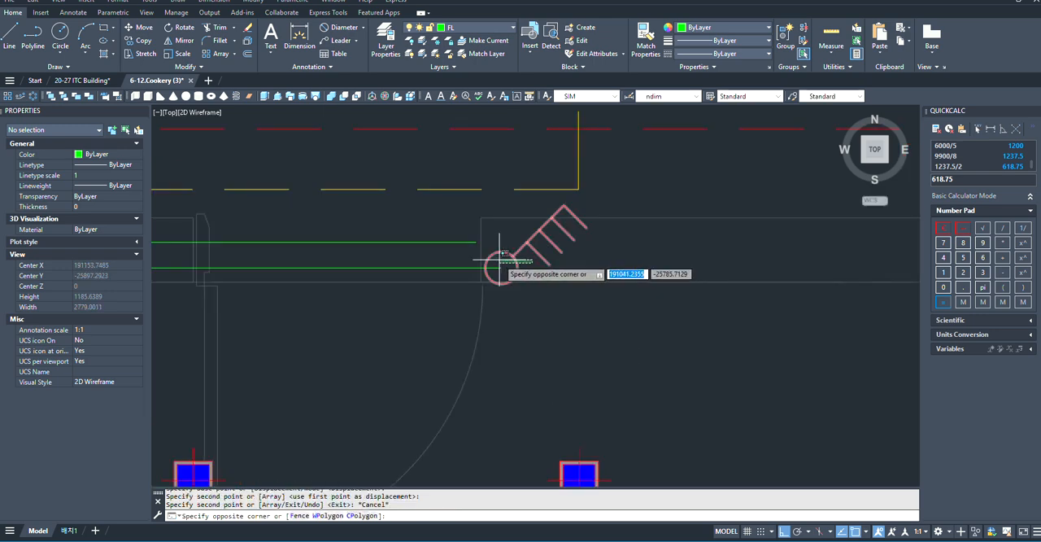
left_click(500, 260)
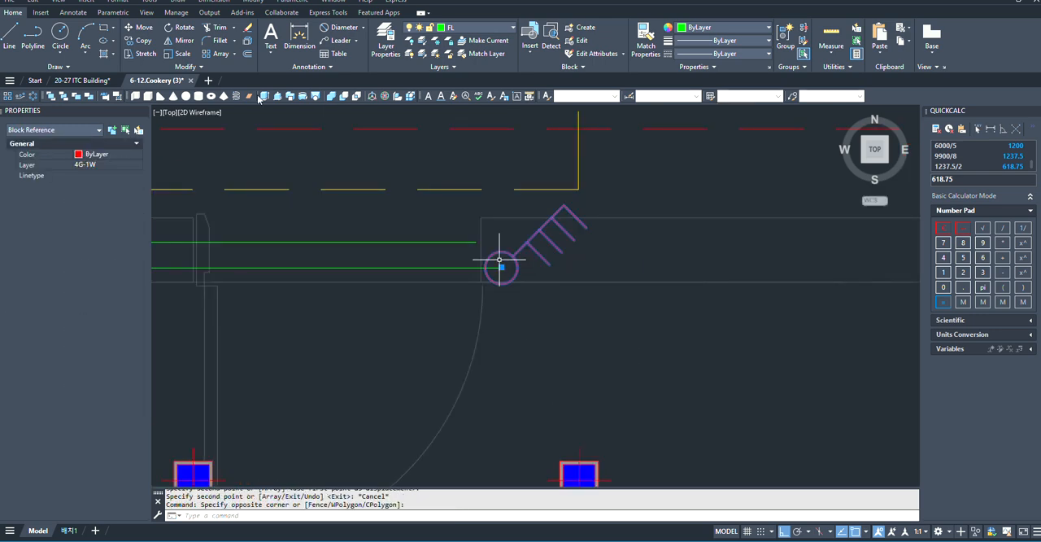
left_click(181, 40)
scroll(517, 279, "up", 2)
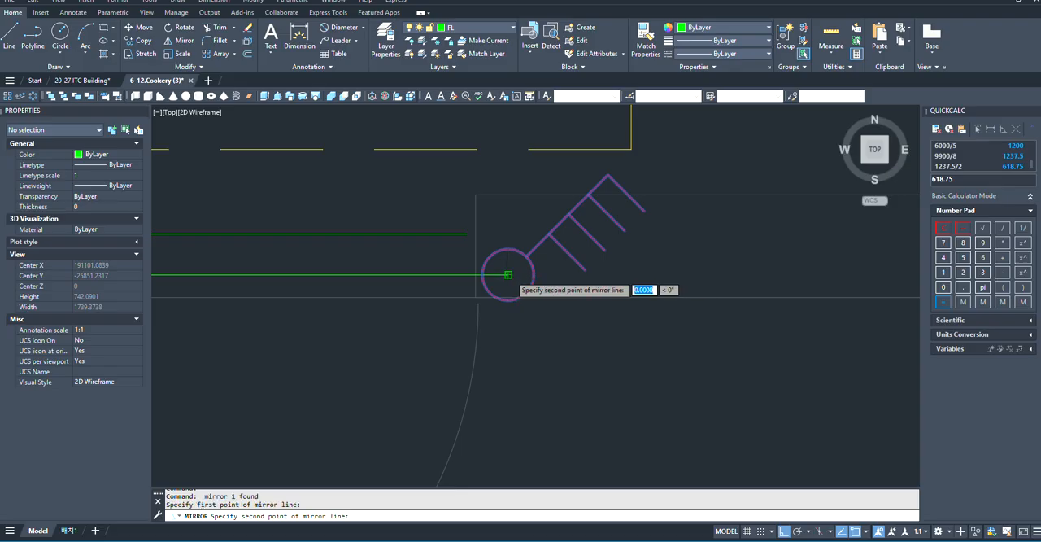
left_click(509, 415)
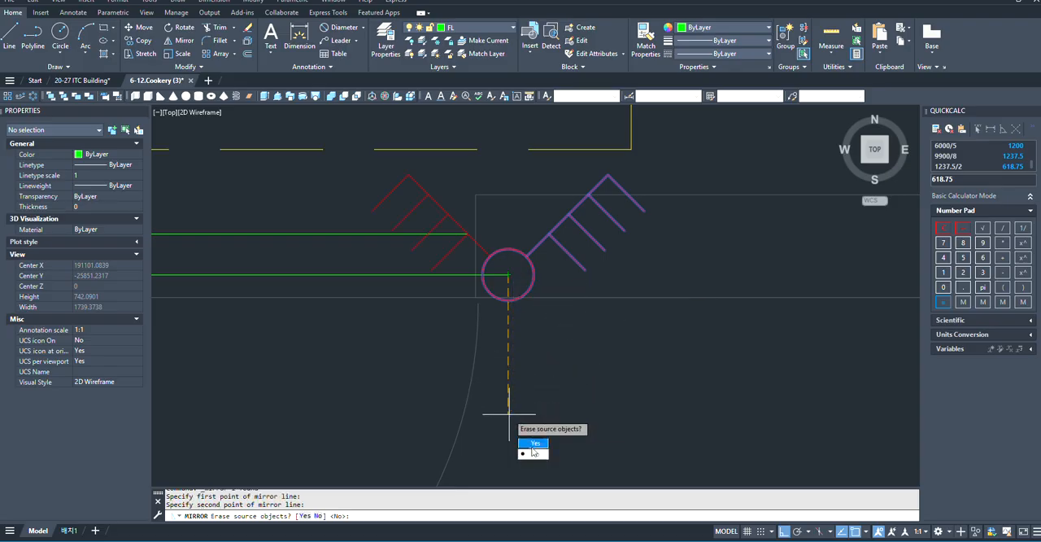
left_click(535, 447)
- Move the mirrored four-gang switch slightly east and south so its circle centre sits on the wall's room-side face
scroll(501, 226, "up", 2)
left_click(609, 299)
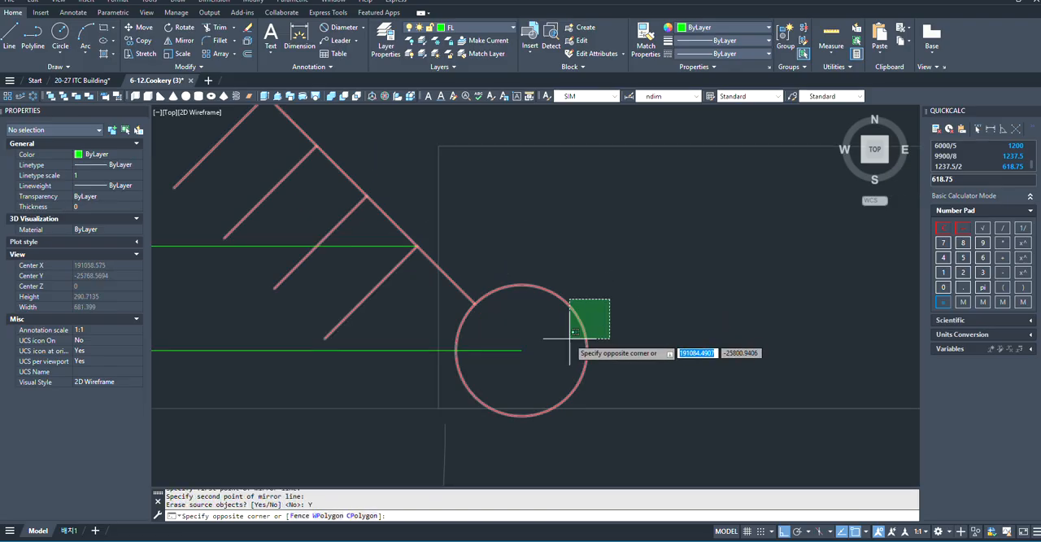
left_click(569, 342)
scroll(571, 353, "down", 1)
type("m")
key("Return")
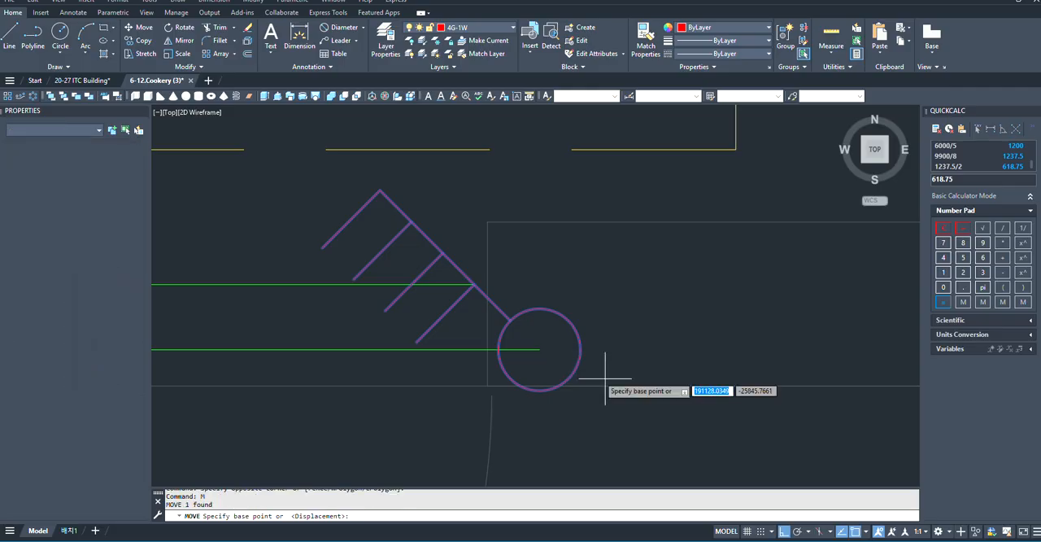
scroll(526, 319, "down", 1)
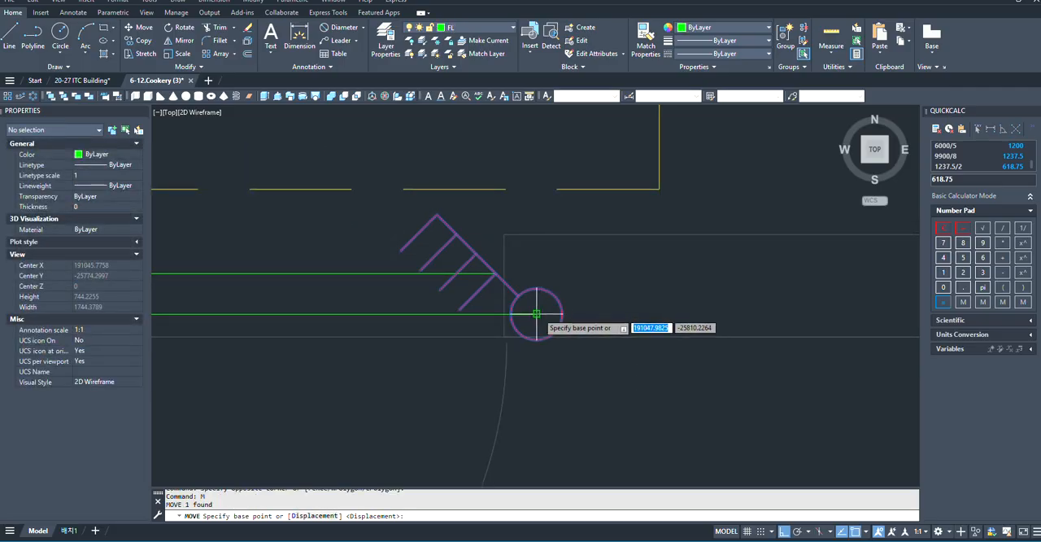
left_click(536, 313)
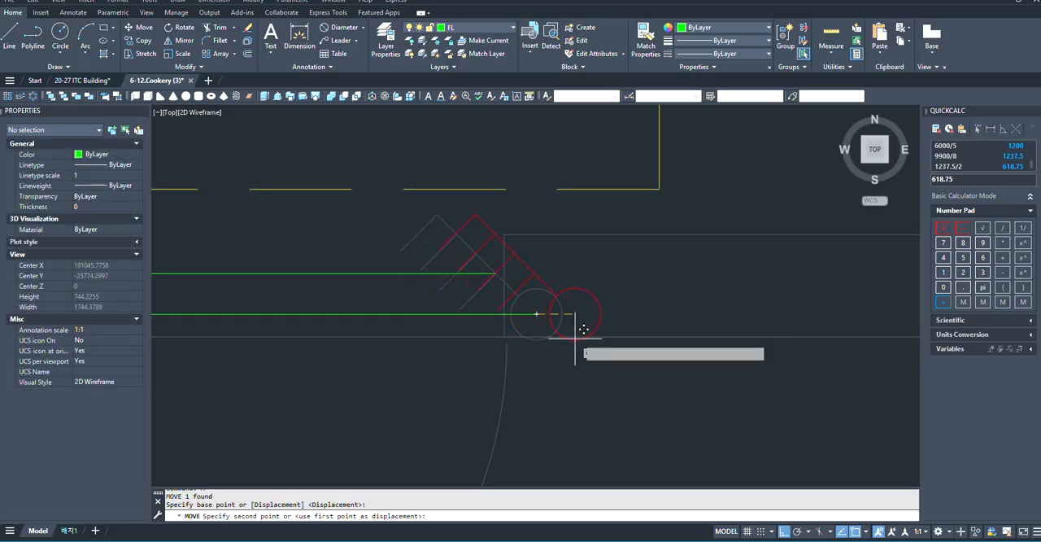
left_click(575, 341)
scroll(558, 343, "down", 1)
scroll(558, 343, "up", 3)
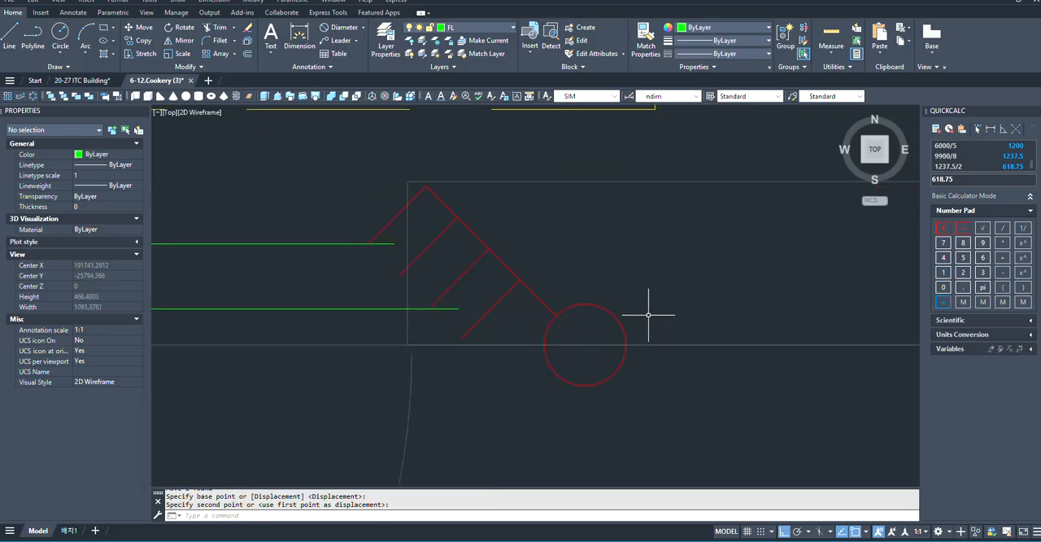
- Copy the four-gang switch a short distance east along the same wall face to place a second one beside it
left_click(573, 310)
type("c")
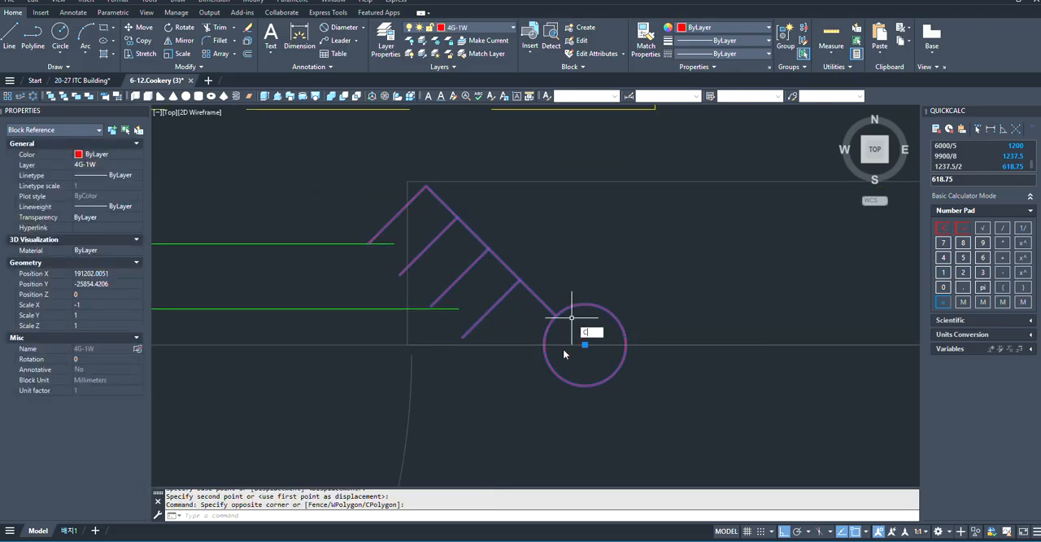
type("o")
key("Return")
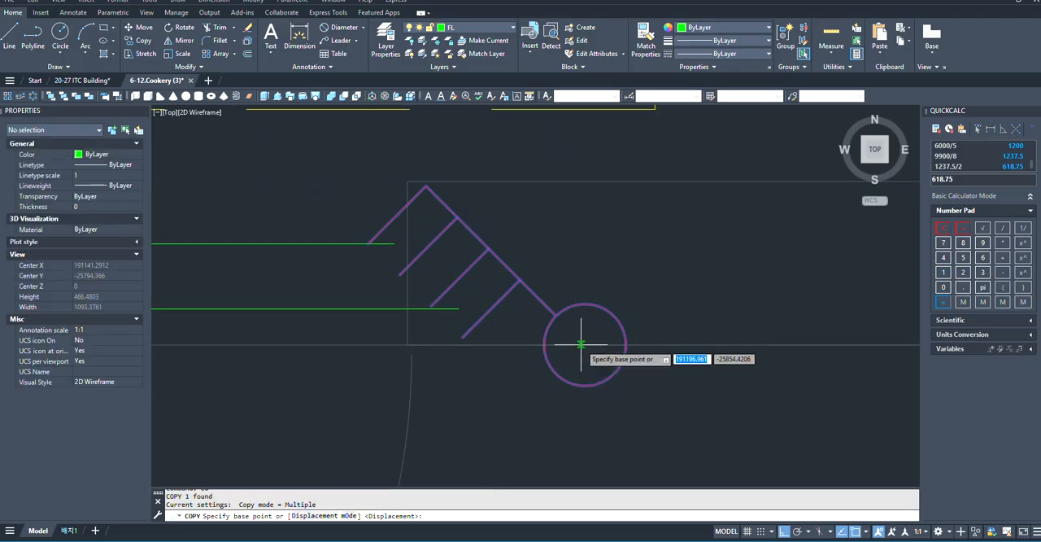
left_click(588, 345)
scroll(589, 347, "down", 2)
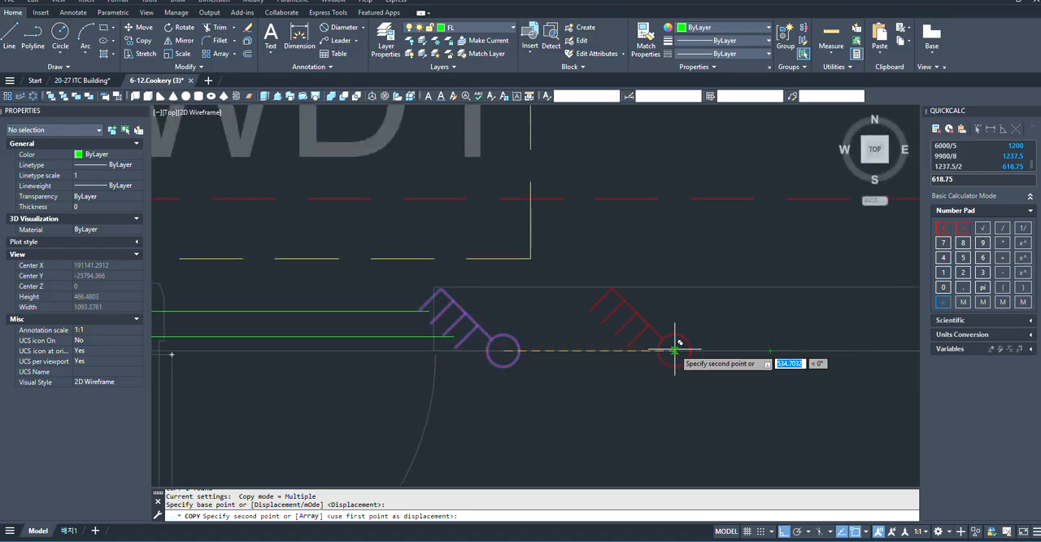
left_click(664, 348)
scroll(669, 348, "down", 2)
key("Escape")
scroll(651, 351, "up", 3)
scroll(415, 370, "down", 3)
scroll(383, 336, "up", 3)
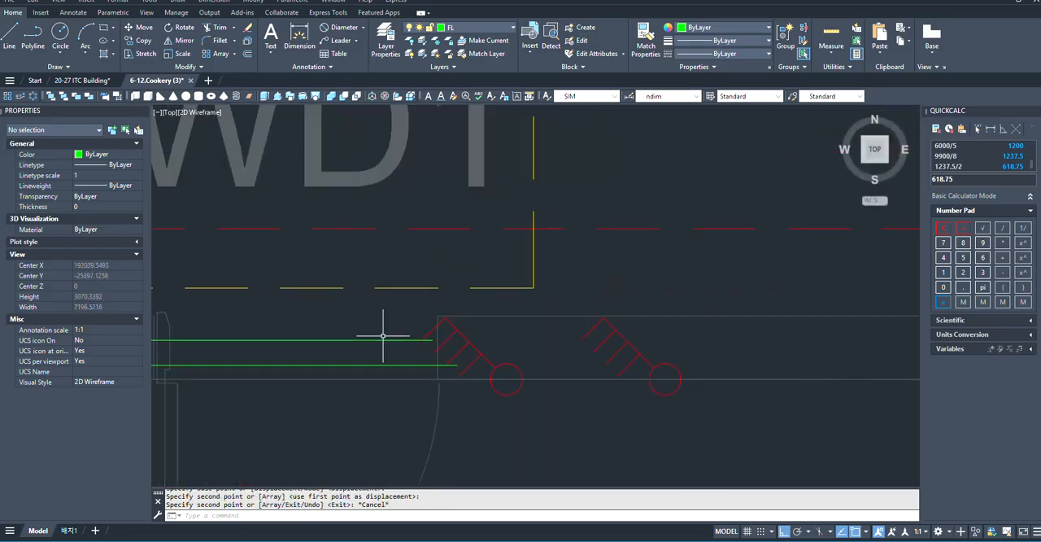
scroll(602, 356, "down", 2)
scroll(488, 344, "up", 2)
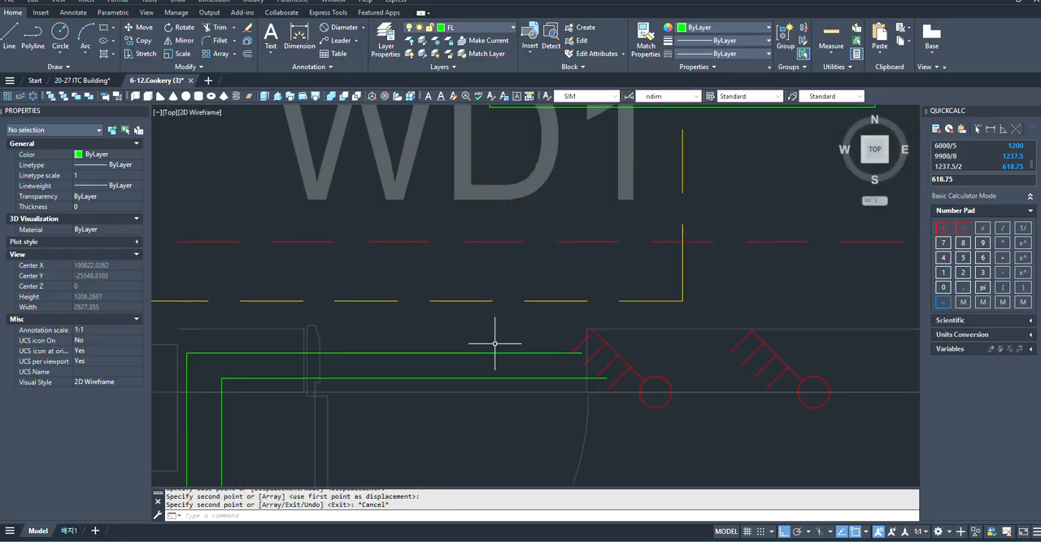
left_click(578, 377)
scroll(577, 379, "down", 2)
scroll(487, 378, "up", 6)
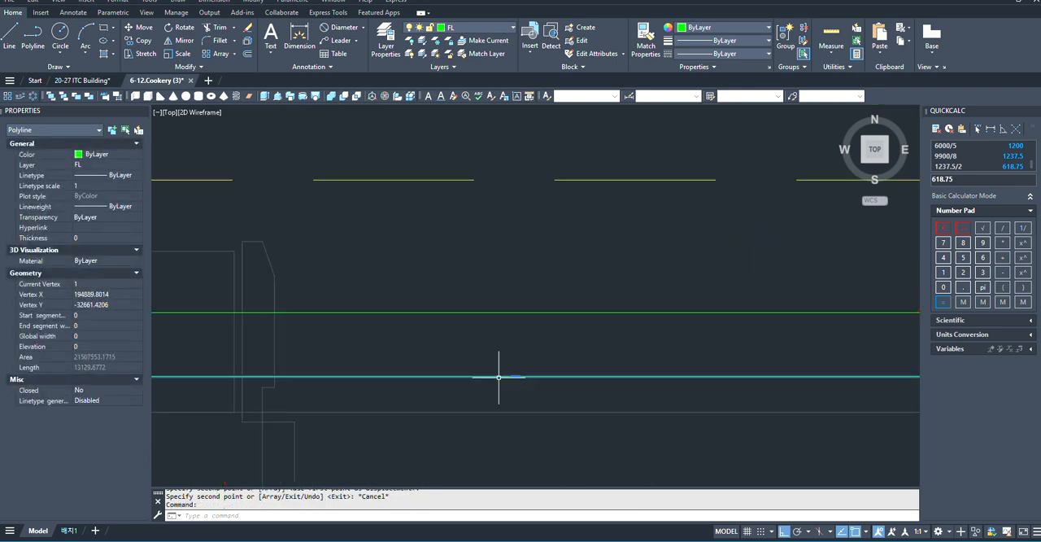
left_click(511, 375)
scroll(512, 376, "down", 4)
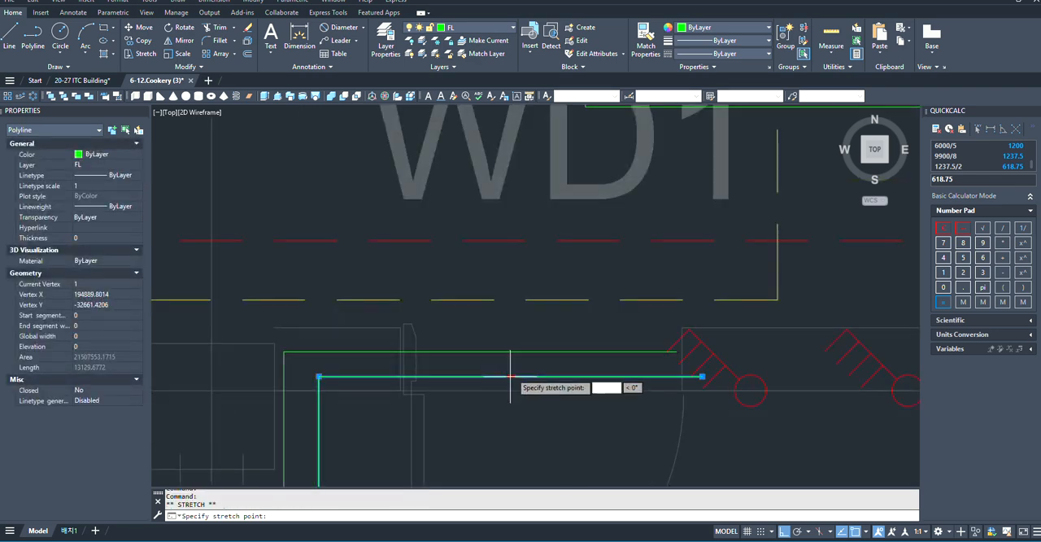
scroll(511, 376, "down", 3)
key("Escape")
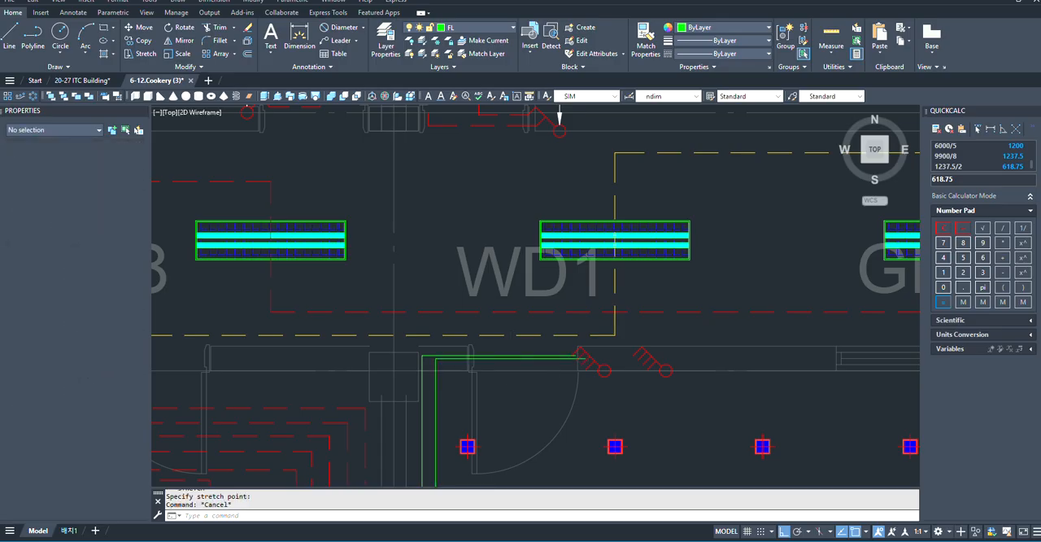
- Draw a third polyline from the easternmost downlight of the fourth row from the north, west to just inside the second wiring run
scroll(534, 276, "up", 3)
scroll(476, 325, "down", 5)
scroll(576, 372, "up", 4)
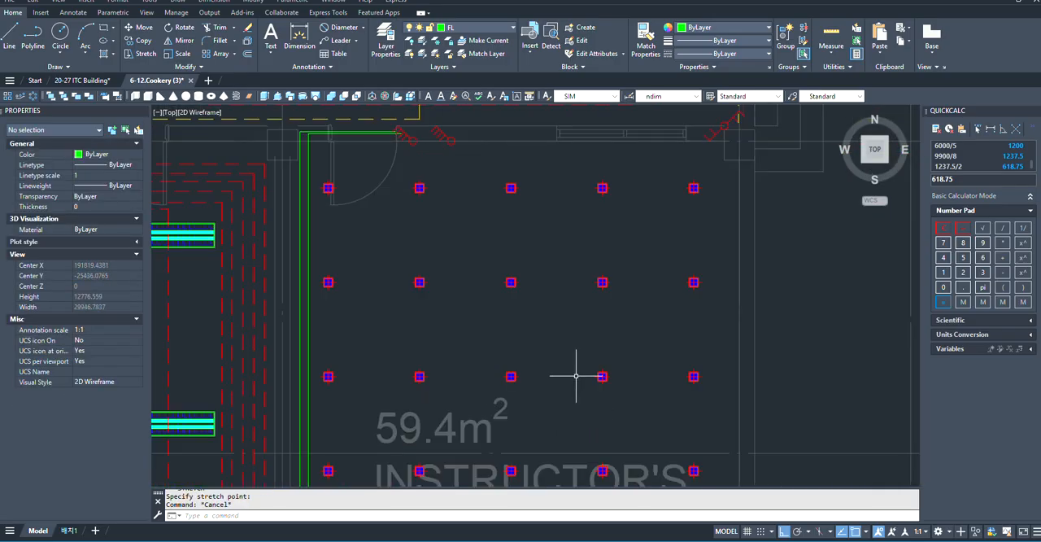
scroll(567, 372, "down", 2)
scroll(607, 398, "up", 2)
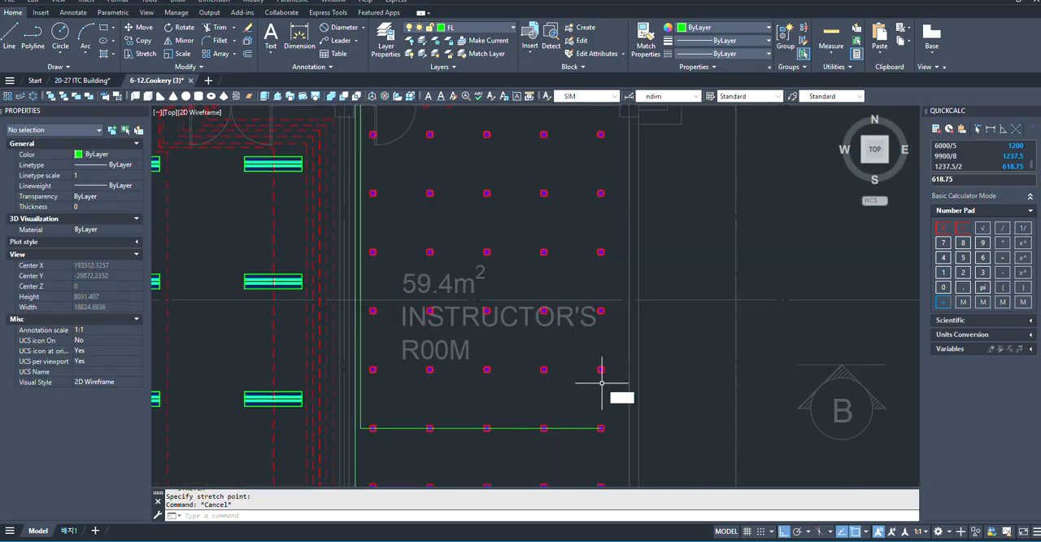
type("pl")
key("Return")
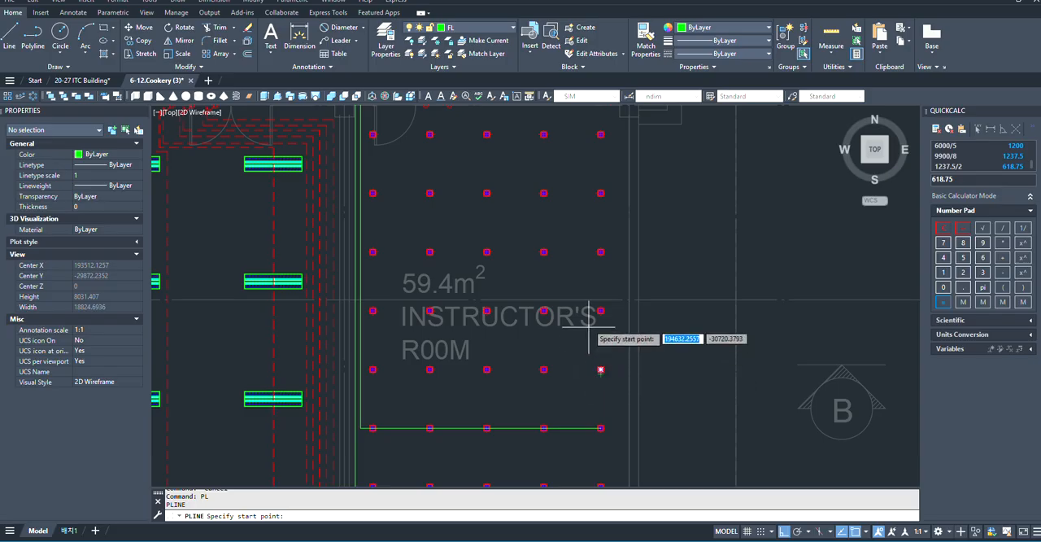
scroll(589, 321, "up", 2)
scroll(569, 309, "up", 2)
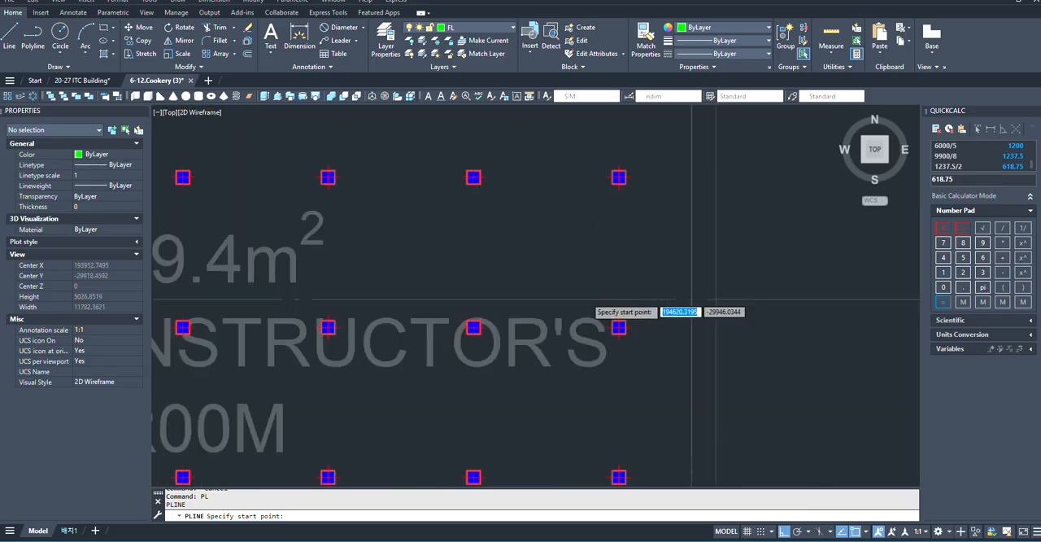
scroll(587, 300, "up", 2)
left_click(638, 345)
scroll(639, 345, "down", 3)
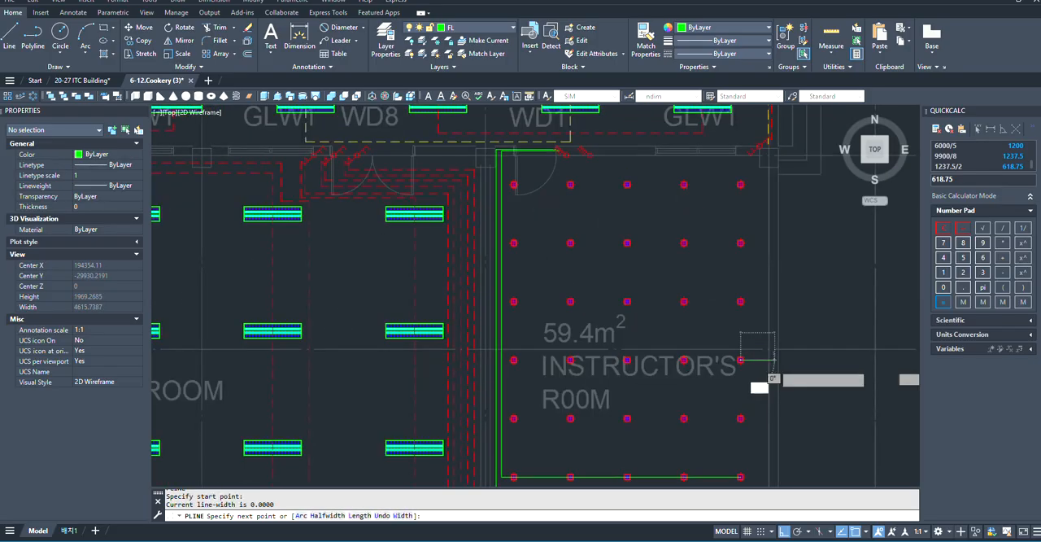
scroll(514, 350, "up", 3)
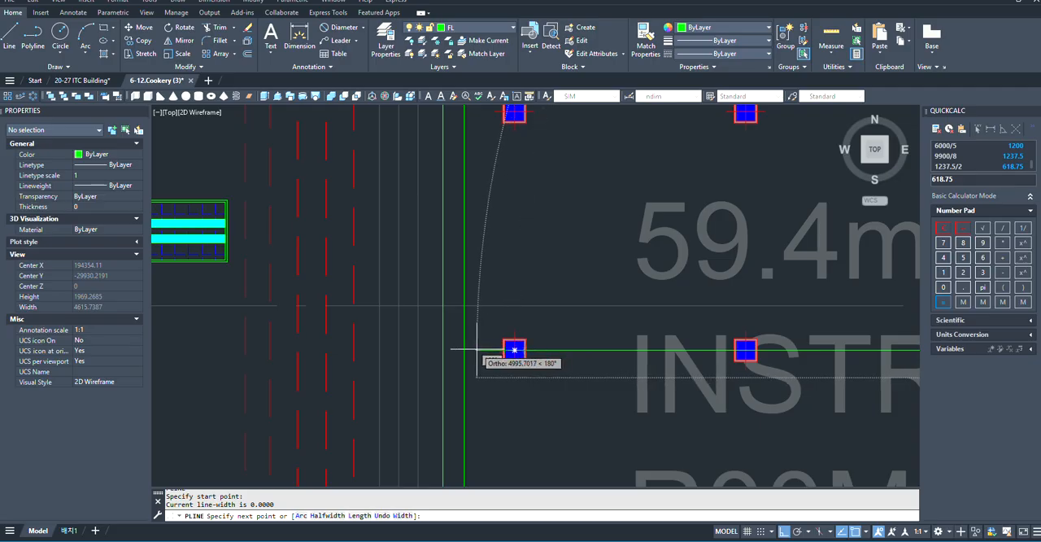
left_click(477, 350)
- Continue the third polyline north beside the second wiring run, turn it east below that run, and end it at the western switch's third gang
scroll(463, 374, "down", 3)
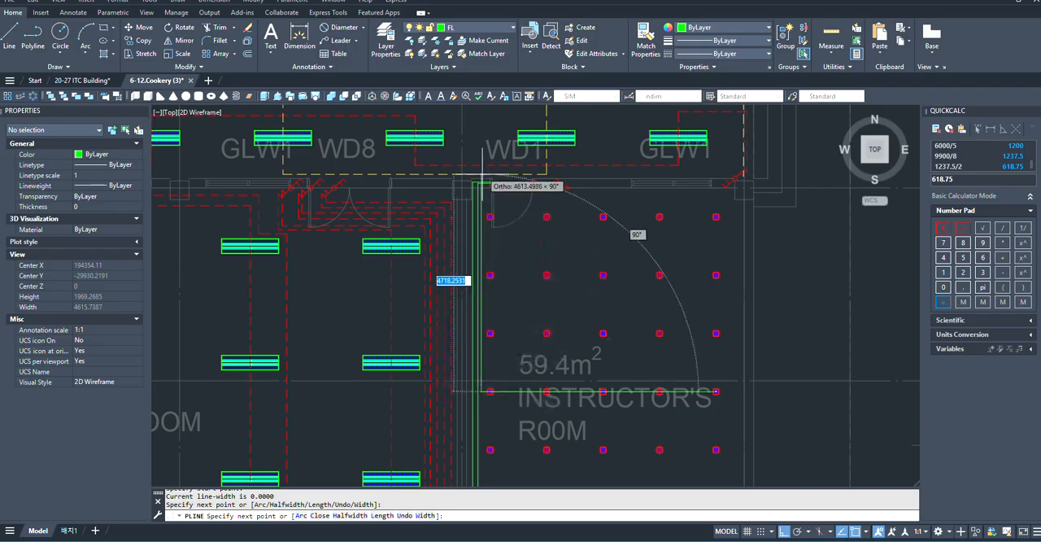
scroll(498, 198, "up", 3)
scroll(504, 222, "up", 4)
scroll(470, 381, "down", 4)
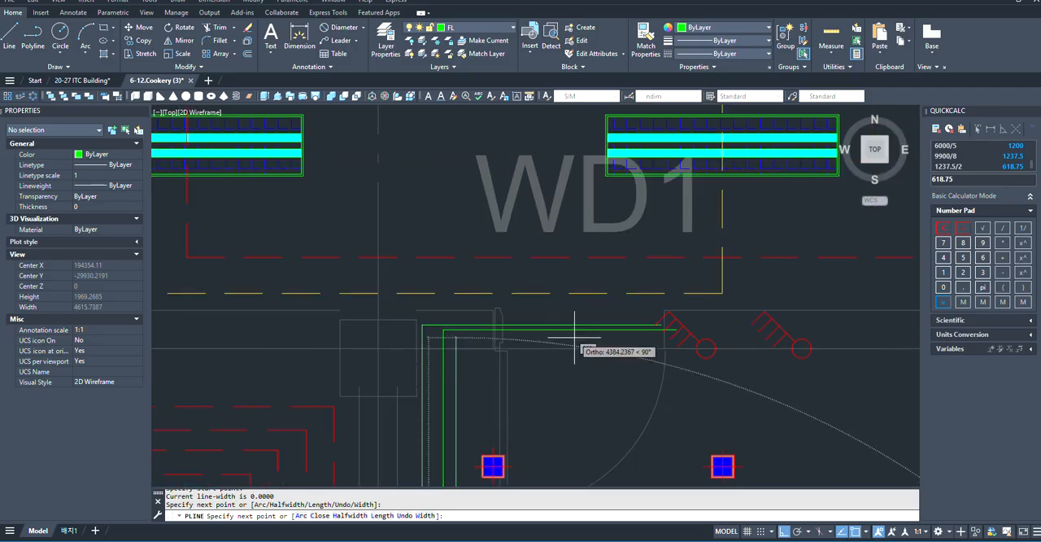
scroll(606, 344, "up", 2)
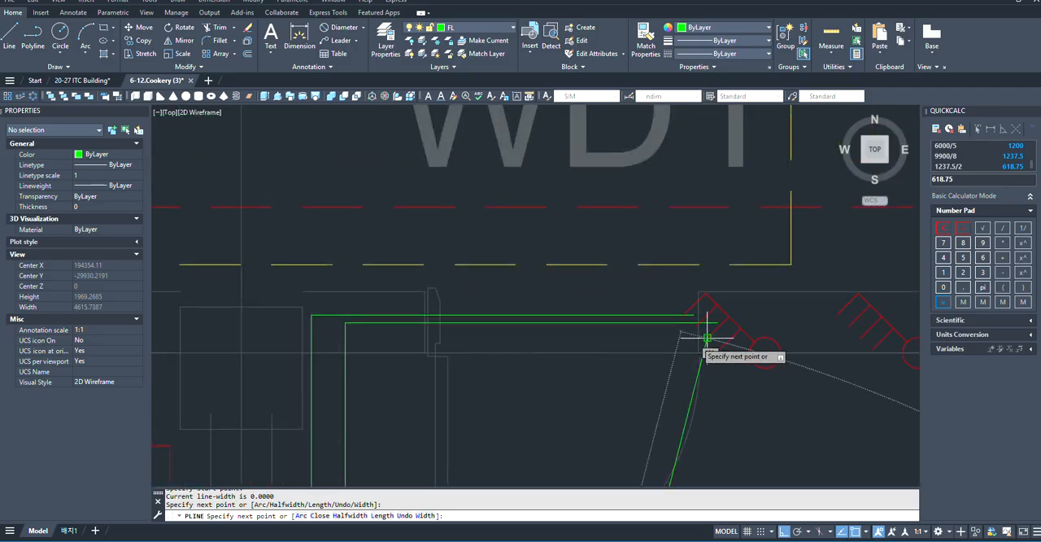
left_click(365, 337)
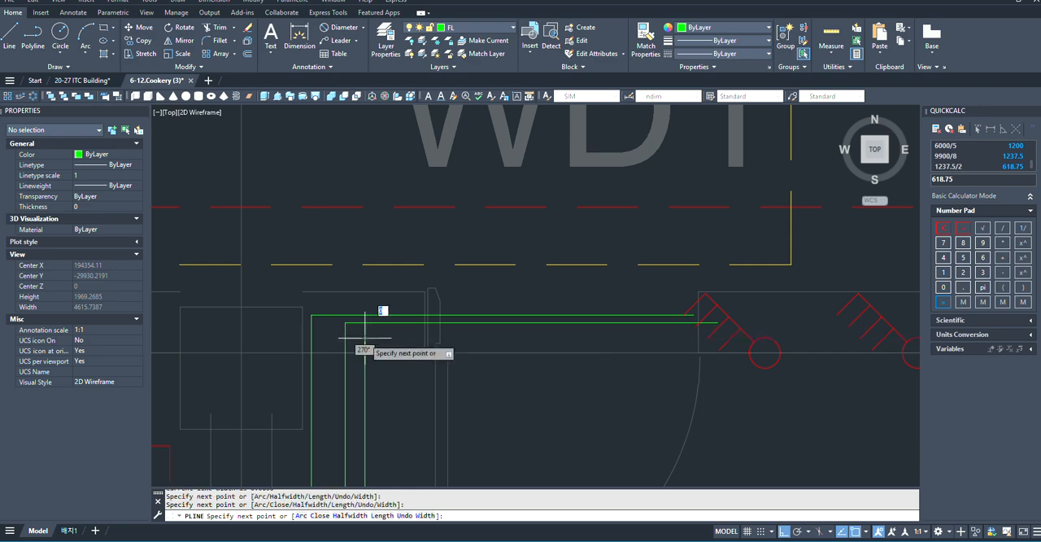
scroll(727, 325, "up", 3)
scroll(675, 342, "down", 5)
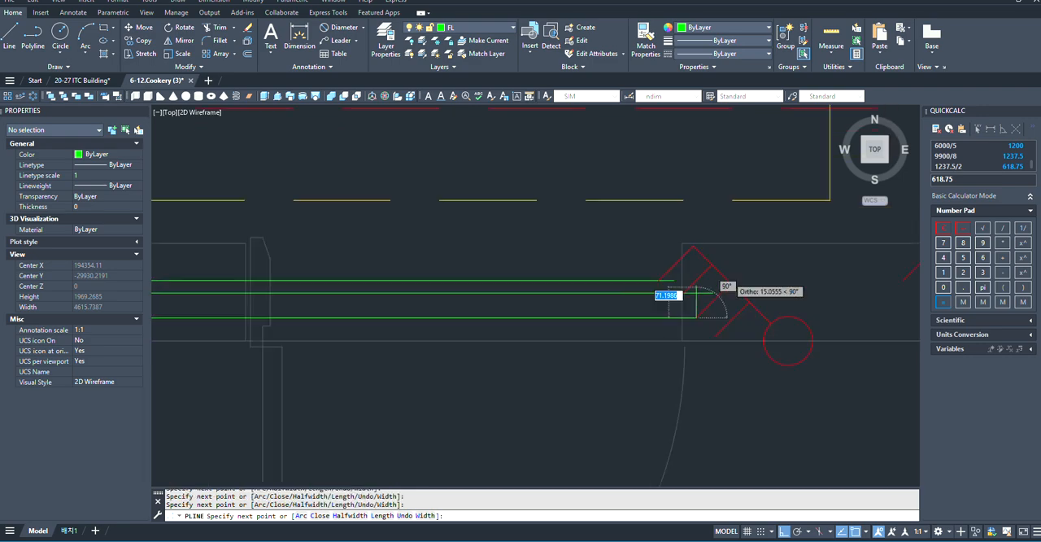
key("Return")
scroll(596, 279, "down", 2)
- Stretch the vertical segment of the westernmost green wiring run a short distance west, closer to the room's west wall
scroll(578, 334, "up", 4)
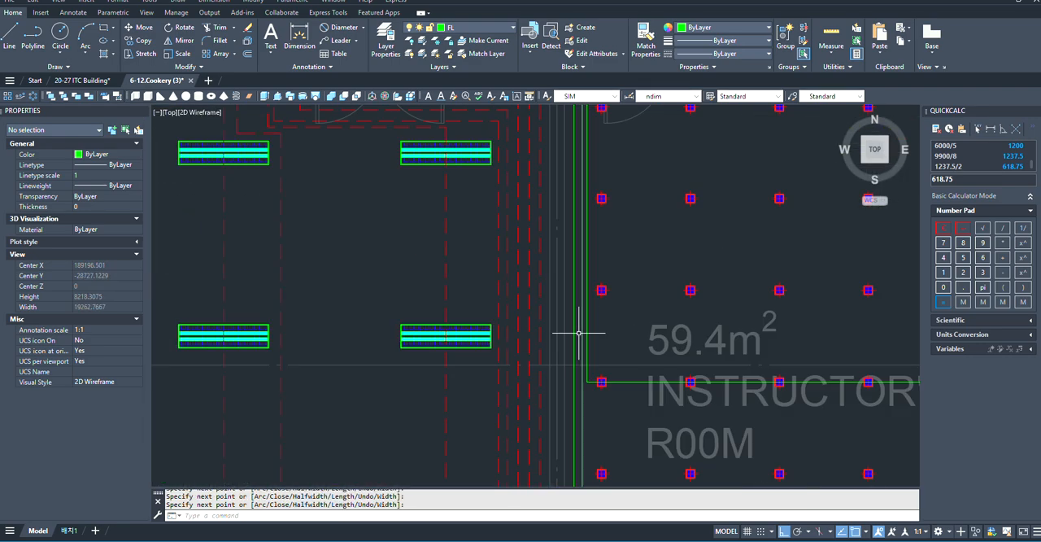
scroll(573, 398, "down", 2)
left_click(568, 404)
scroll(558, 453, "up", 5)
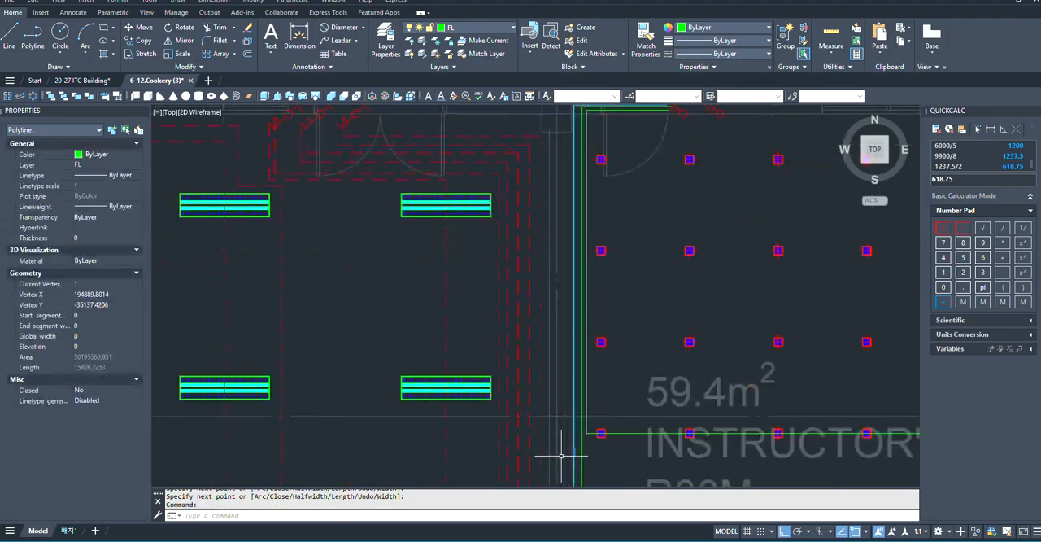
scroll(562, 325, "down", 2)
scroll(616, 347, "up", 2)
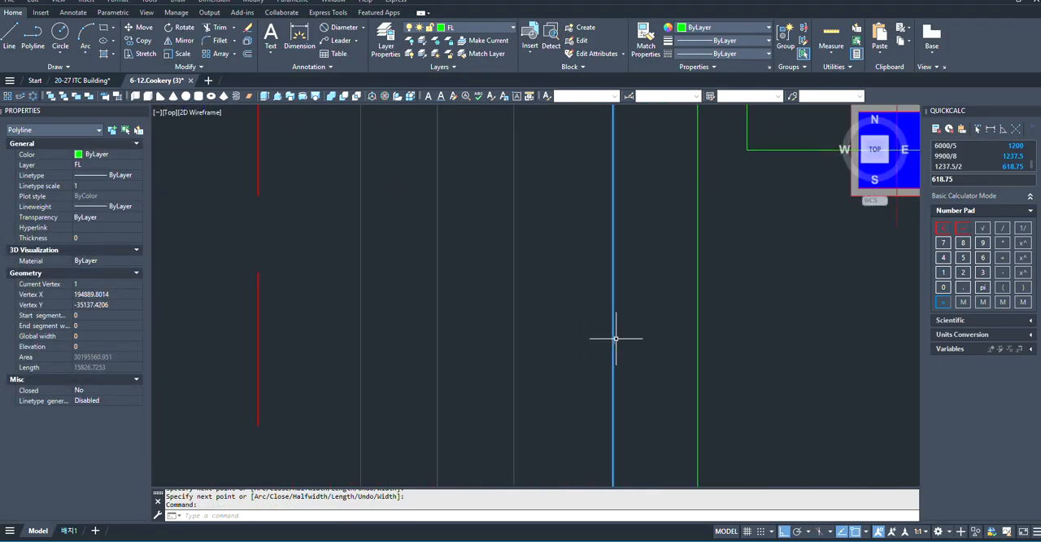
left_click(613, 340)
scroll(493, 395, "down", 5)
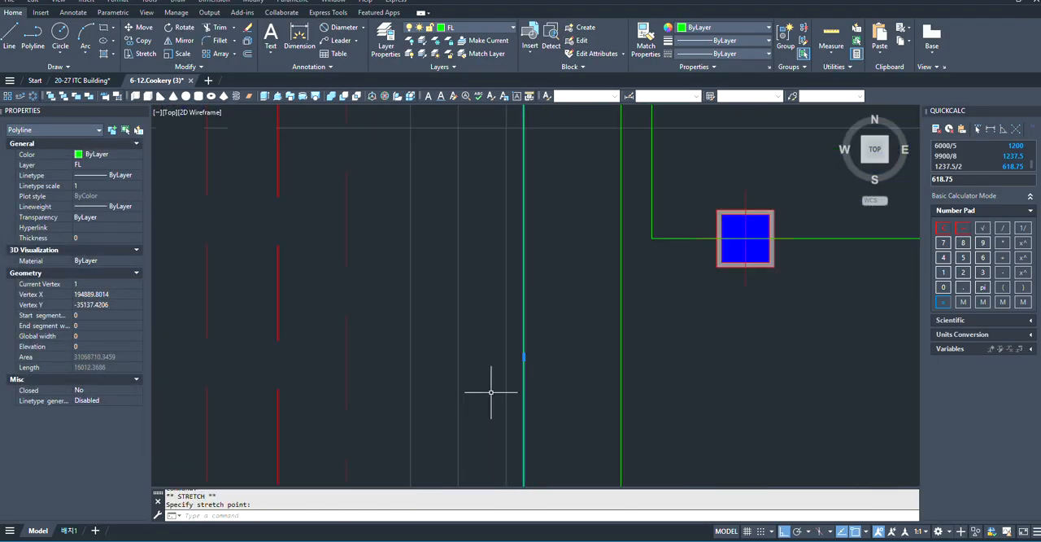
key("Escape")
- Stretch the second wiring run's vertical segment about 112 units west, beside the westernmost run
left_click(533, 397)
left_click(519, 402)
scroll(528, 398, "down", 2)
scroll(530, 294, "up", 5)
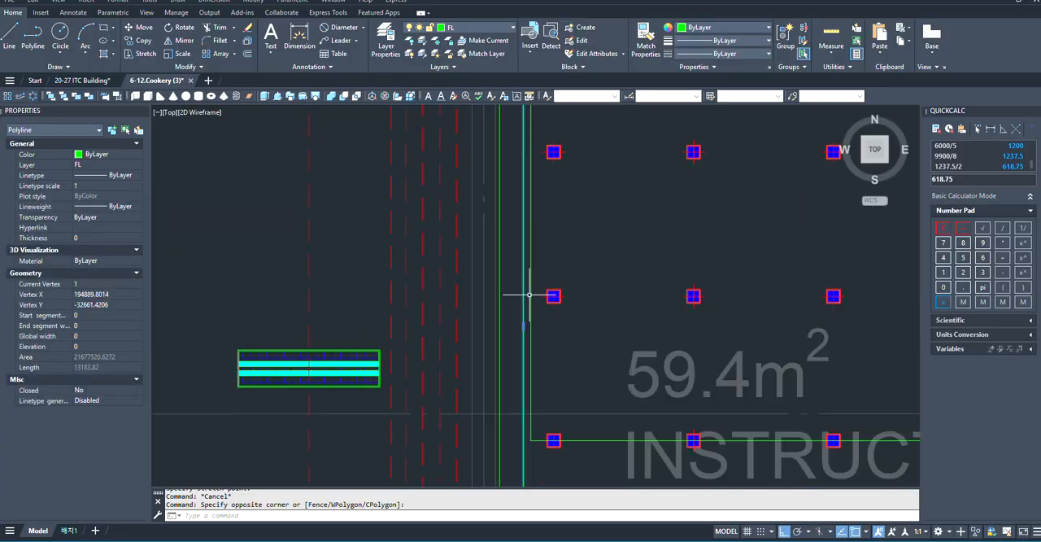
left_click(512, 372)
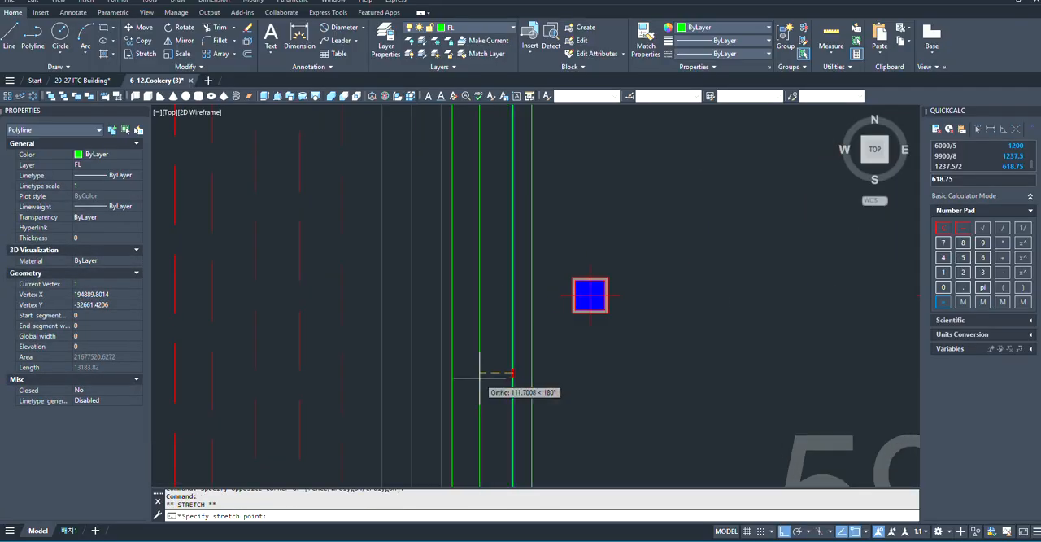
left_click(480, 372)
key("Escape")
- Stretch the third wiring run's vertical segment about 95 units west so it sits beside the second run
left_click(516, 382)
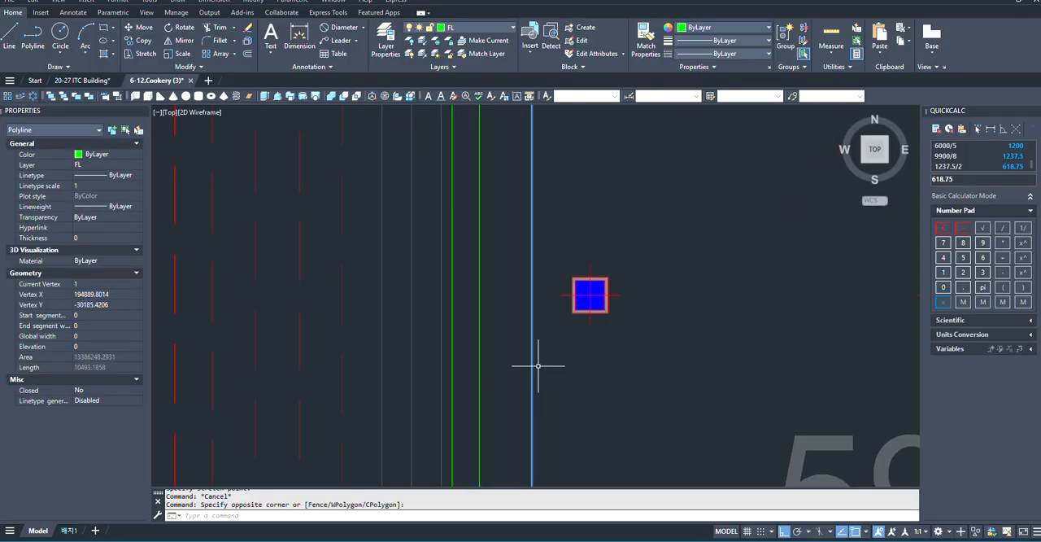
scroll(508, 379, "down", 3)
scroll(530, 309, "down", 2)
scroll(486, 444, "up", 4)
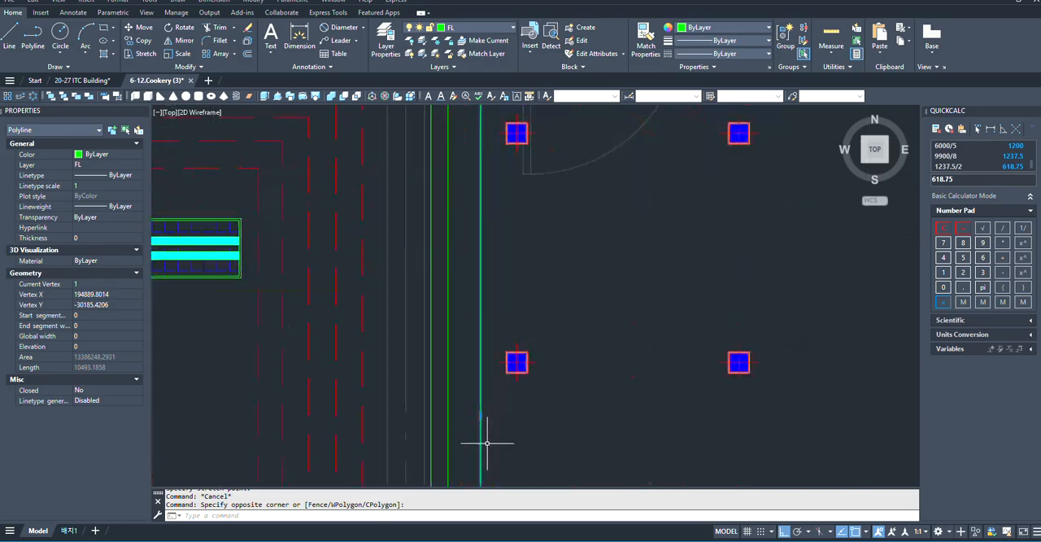
left_click(486, 418)
left_click(480, 418)
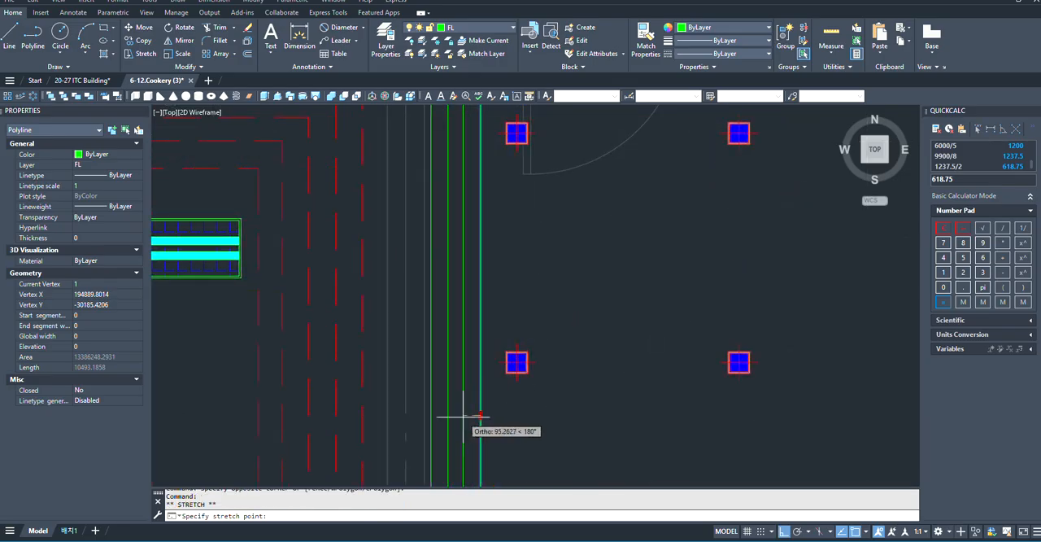
scroll(443, 415, "down", 5)
key("Escape")
- Draw a fourth polyline from the easternmost downlight of the second row from the north, west to just inside the third wiring run
scroll(383, 232, "down", 2)
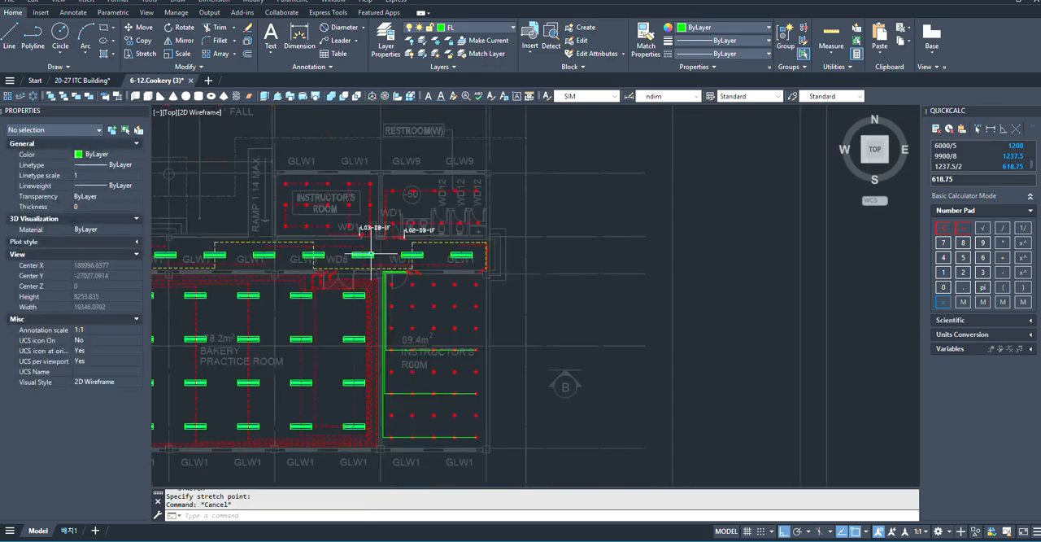
scroll(435, 358, "up", 2)
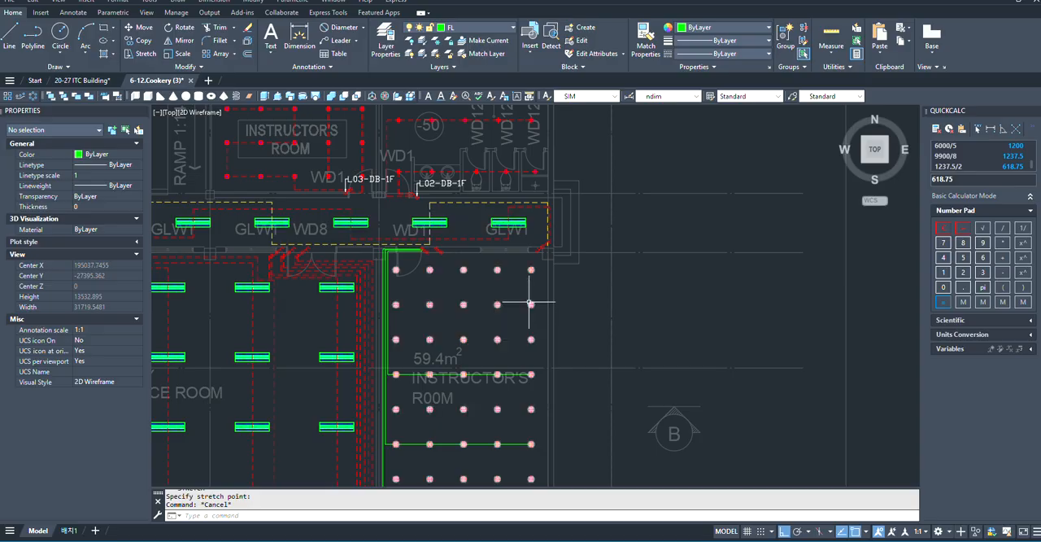
scroll(423, 251, "up", 4)
scroll(365, 329, "down", 2)
scroll(525, 365, "down", 2)
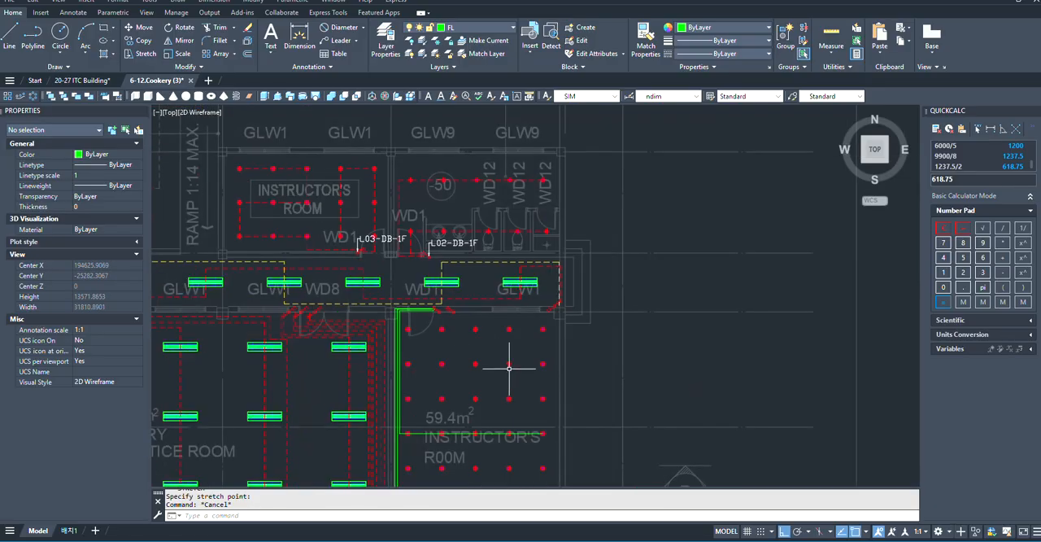
type("PL")
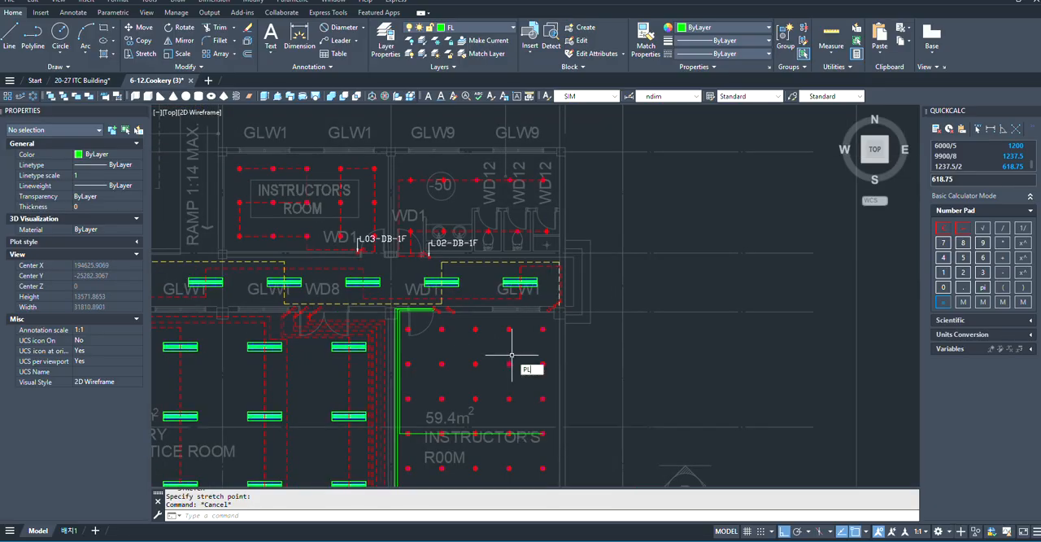
key("Return")
scroll(504, 370, "up", 8)
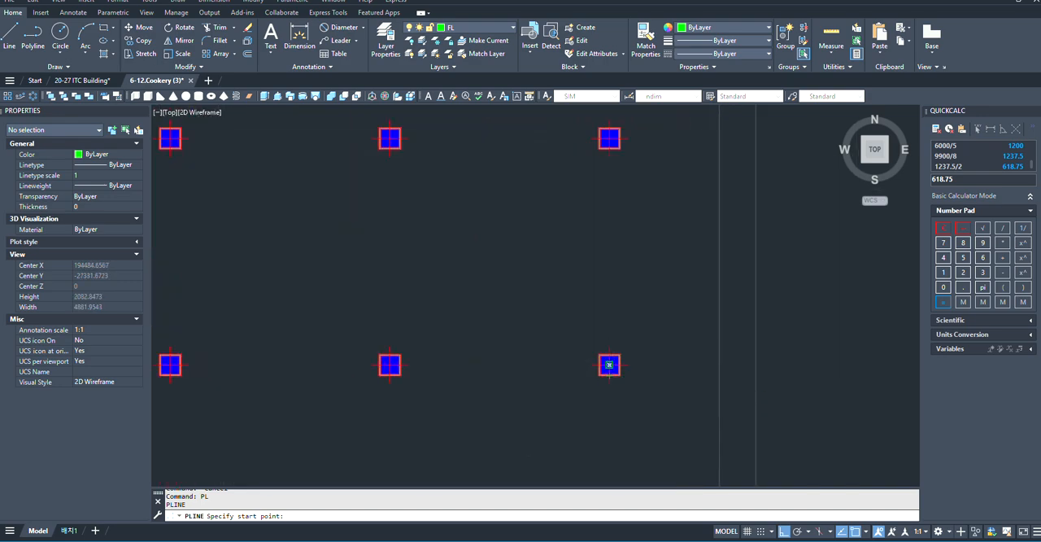
left_click(609, 364)
scroll(643, 358, "down", 5)
scroll(289, 378, "up", 7)
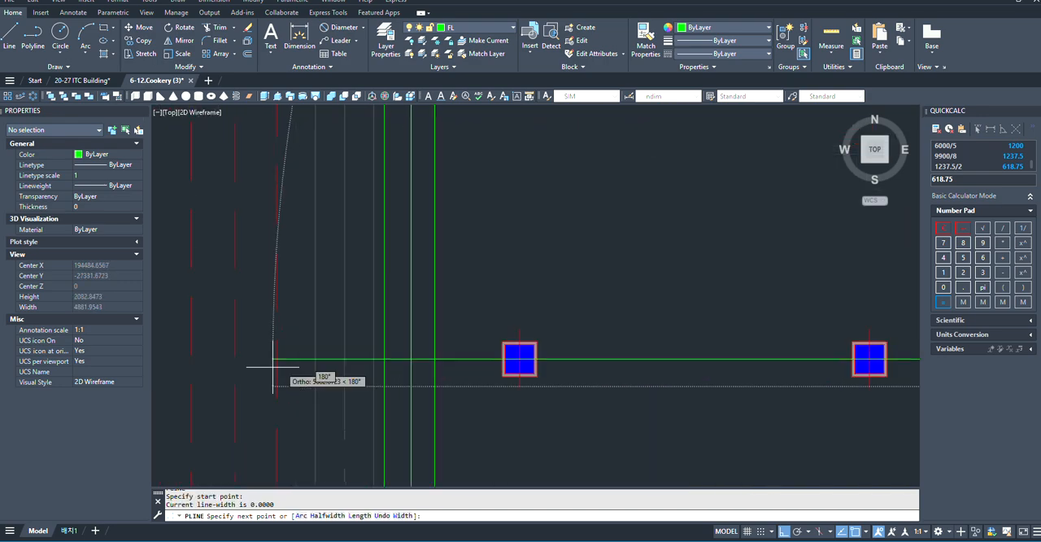
left_click(464, 358)
- Continue the fourth polyline north, turn it east below the third run, and end it at the western switch's fourth gang
scroll(452, 414, "down", 6)
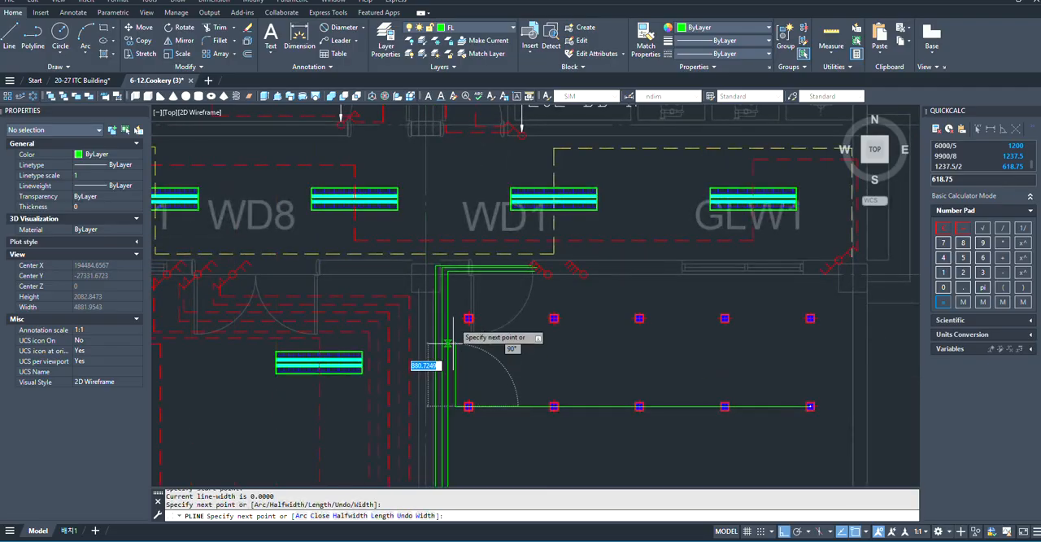
scroll(457, 280, "up", 6)
scroll(449, 350, "down", 4)
scroll(455, 329, "up", 4)
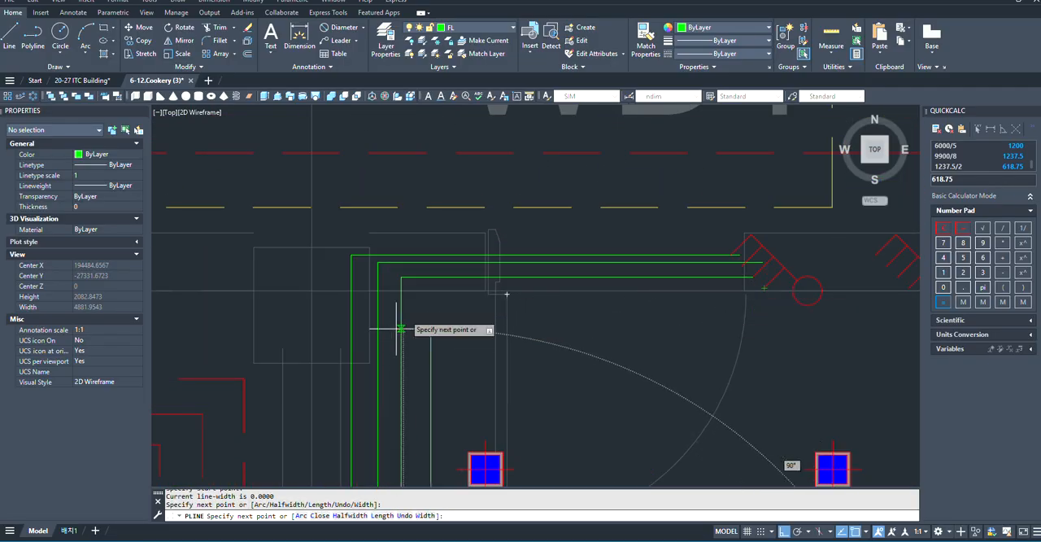
left_click(431, 288)
scroll(793, 301, "up", 5)
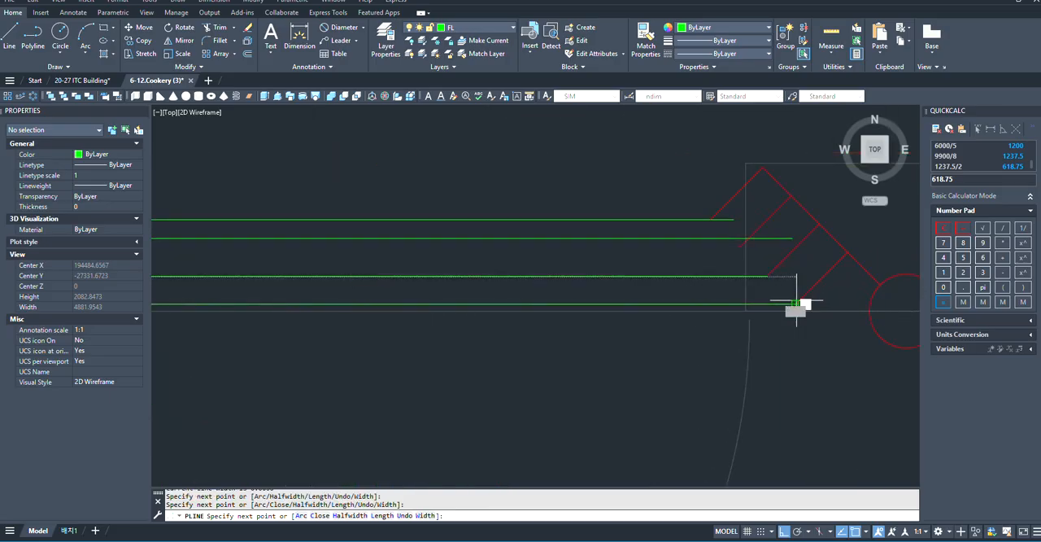
left_click(796, 301)
scroll(358, 266, "down", 5)
key("space")
scroll(356, 264, "down", 5)
scroll(464, 274, "down", 5)
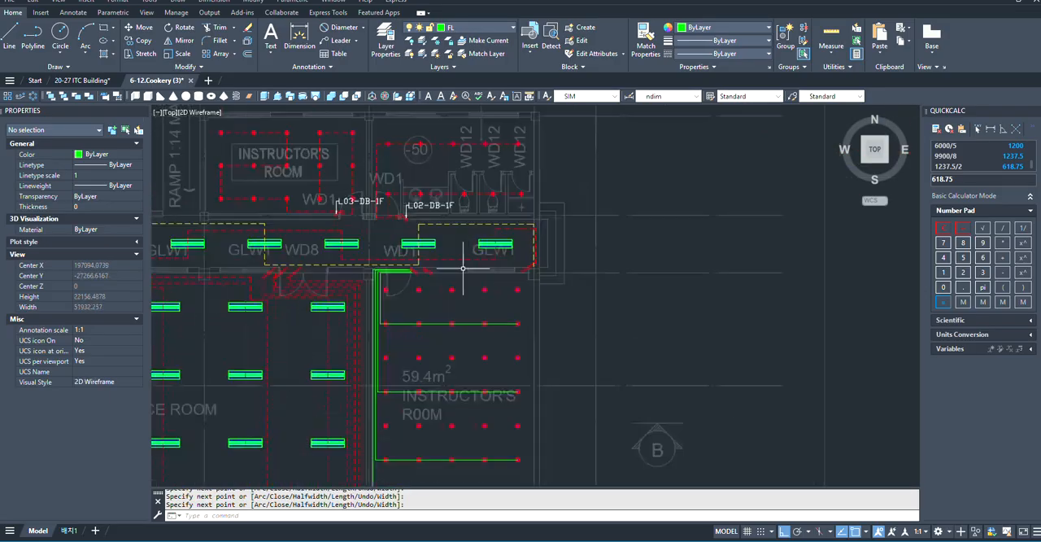
- Draw a polyline from the westernmost downlight of the seventh row east through the row to just inside the east wall, about 5338 units long
scroll(476, 414, "up", 8)
key("space")
scroll(521, 371, "down", 5)
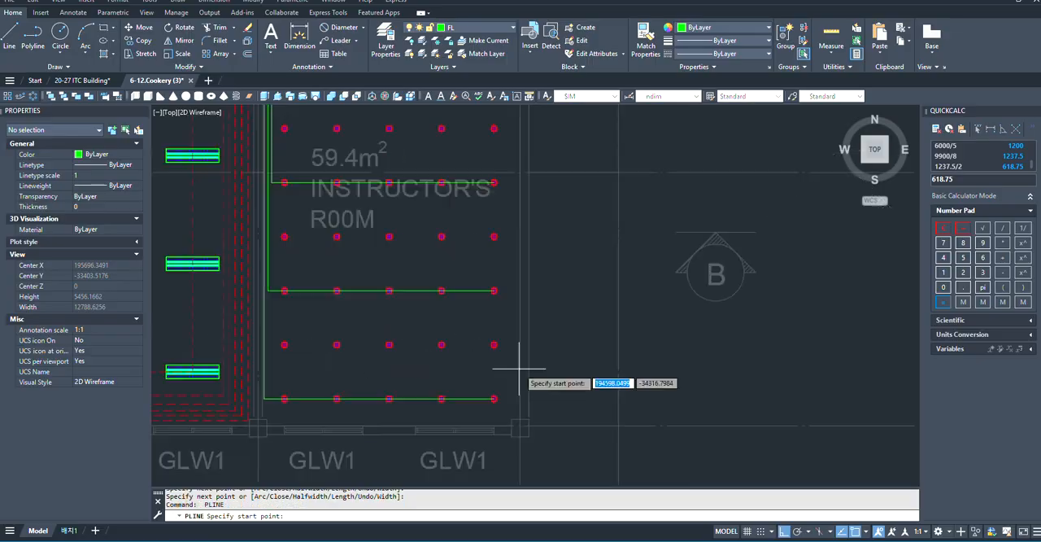
scroll(414, 336, "up", 10)
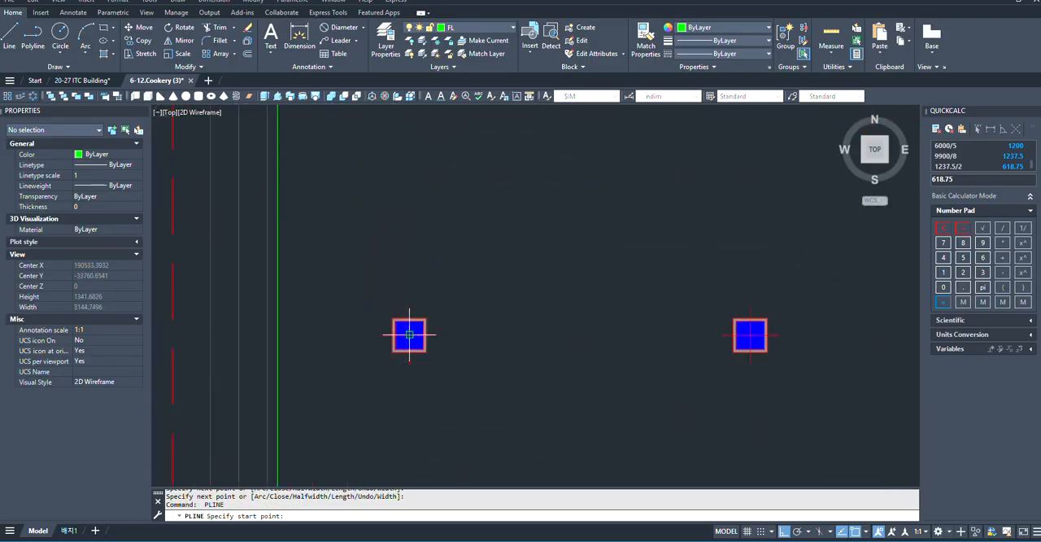
left_click(409, 334)
scroll(409, 334, "down", 8)
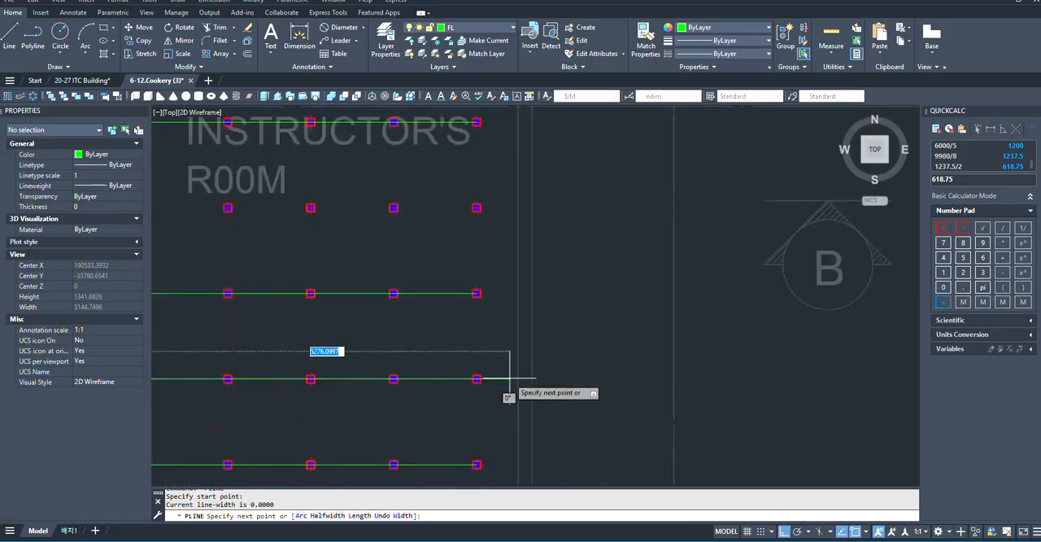
scroll(510, 378, "up", 4)
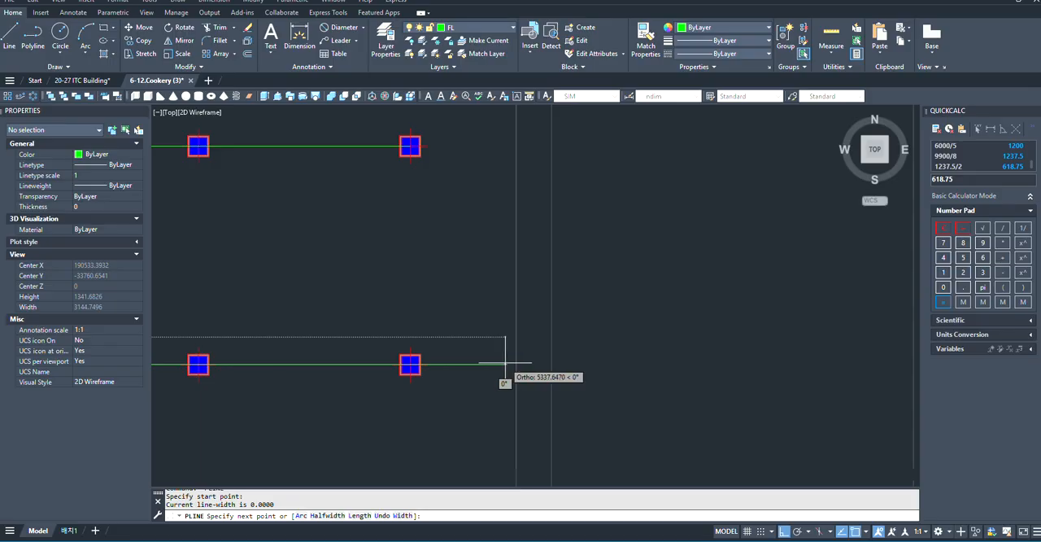
left_click(506, 363)
- Continue the seventh row's polyline north along the east wall to a corner level with the eastern switch's first gang
scroll(499, 400, "down", 8)
scroll(489, 199, "up", 4)
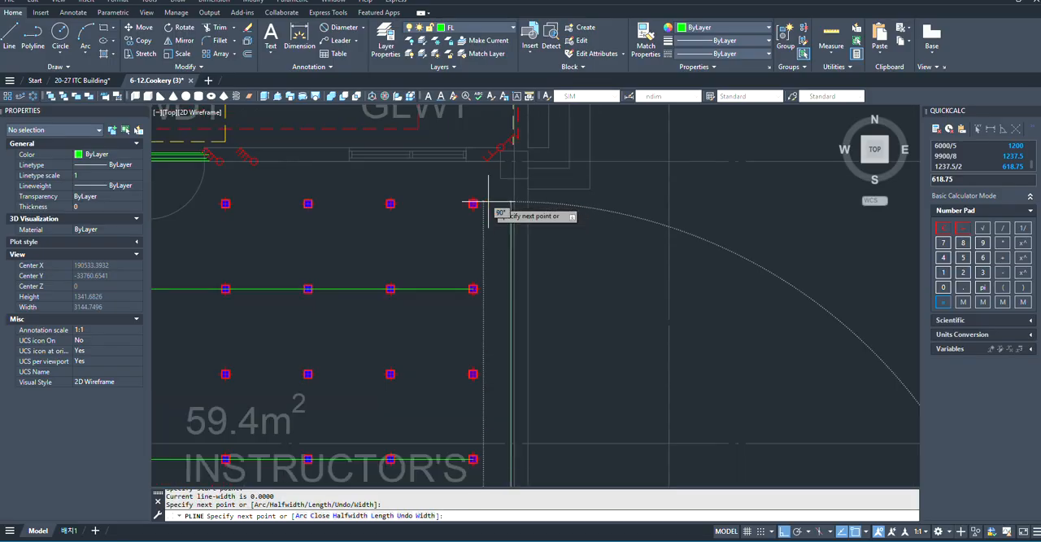
scroll(497, 344, "down", 4)
scroll(498, 226, "up", 4)
scroll(510, 388, "down", 2)
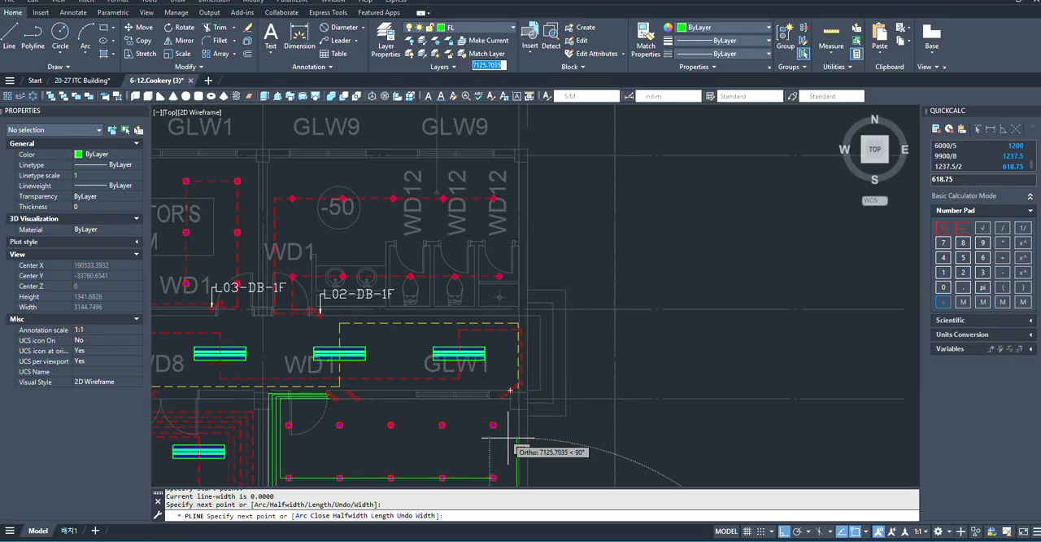
scroll(508, 440, "up", 3)
scroll(508, 445, "down", 5)
scroll(507, 447, "up", 5)
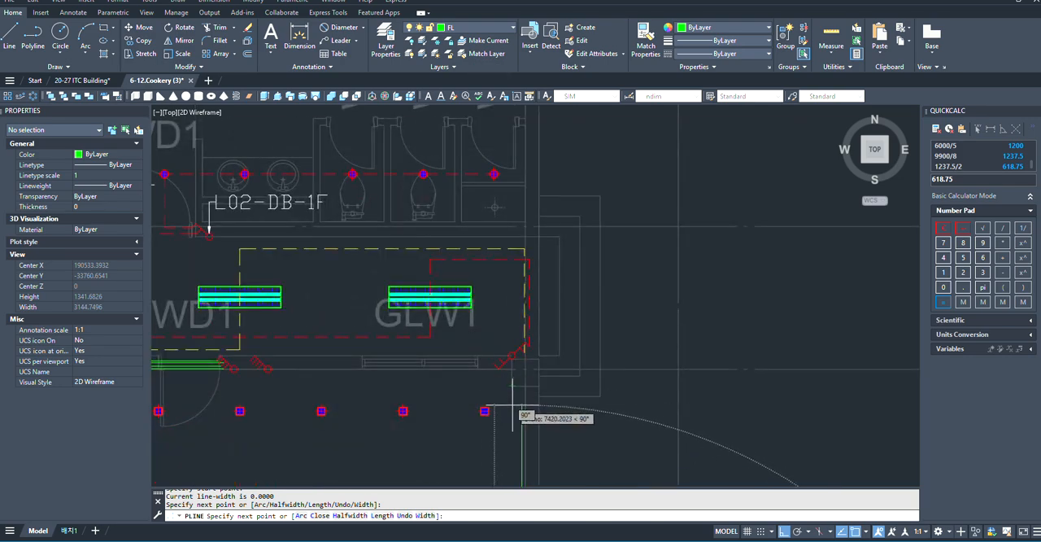
scroll(512, 405, "up", 4)
scroll(536, 405, "down", 4)
scroll(534, 382, "up", 6)
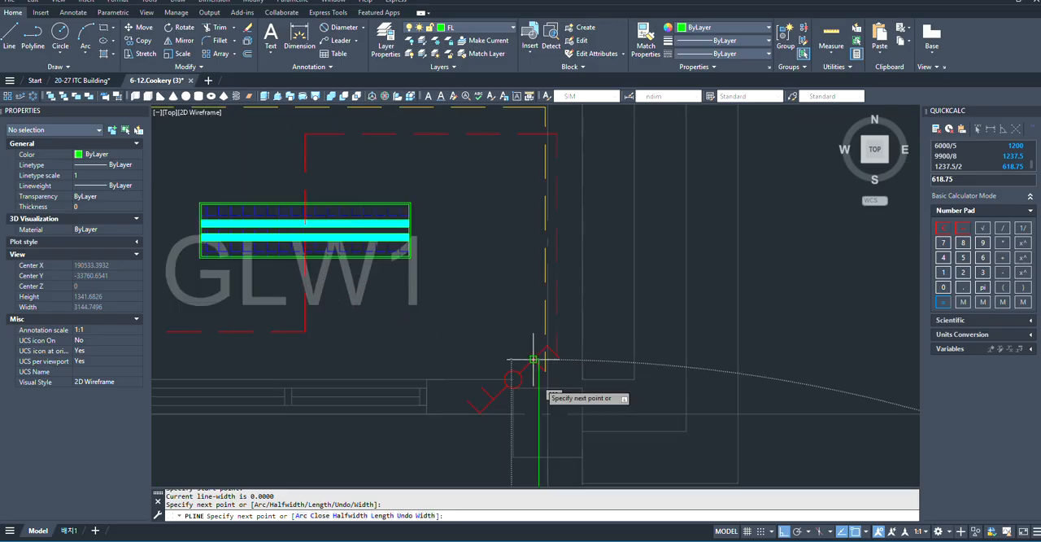
scroll(544, 412, "down", 2)
scroll(545, 407, "down", 4)
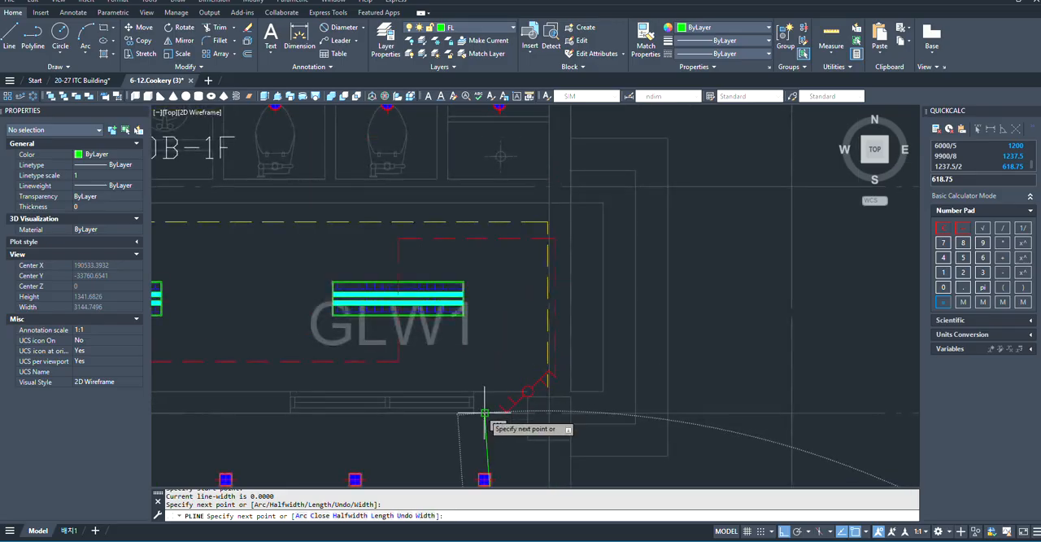
scroll(377, 412, "up", 4)
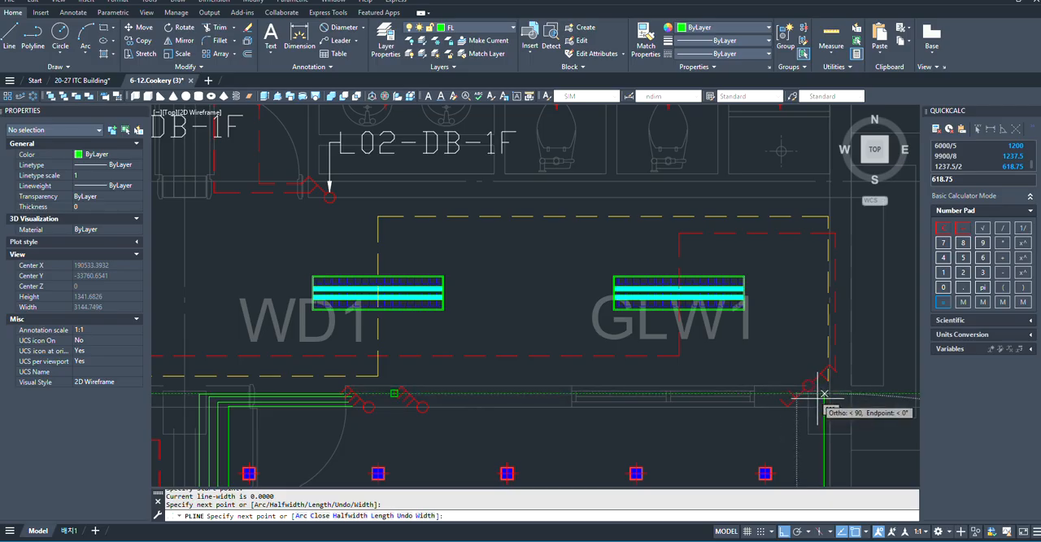
left_click(824, 394)
- Run the seventh row's polyline west along the north wall and end it at the eastern switch's first gang
scroll(353, 381, "up", 4)
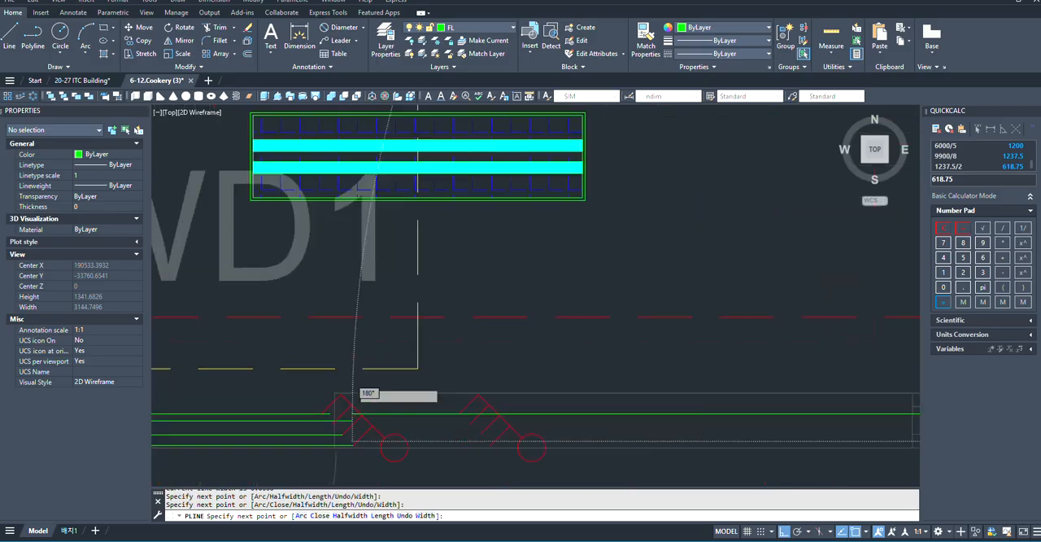
scroll(460, 409, "down", 6)
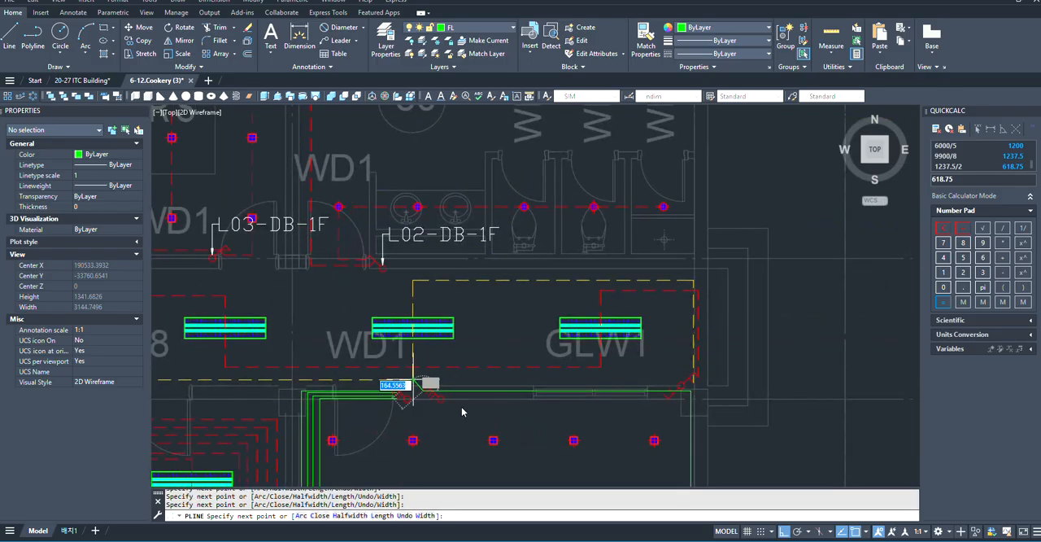
scroll(456, 396, "up", 4)
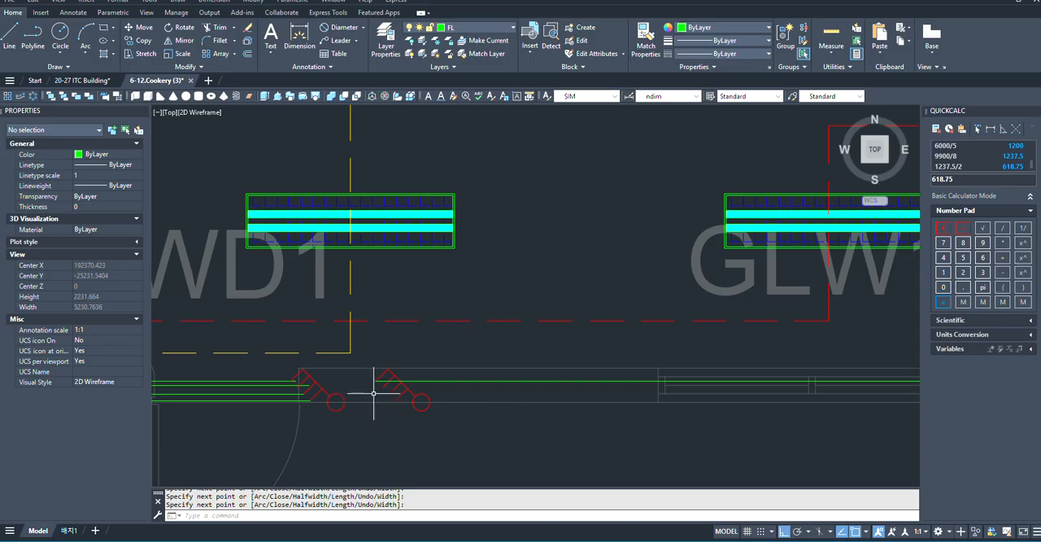
- Draw a polyline from the westernmost downlight of the fifth row east to just inside the seventh row's run, about 5260 units long
scroll(357, 344, "down", 6)
scroll(477, 323, "down", 6)
scroll(478, 415, "up", 6)
key("space")
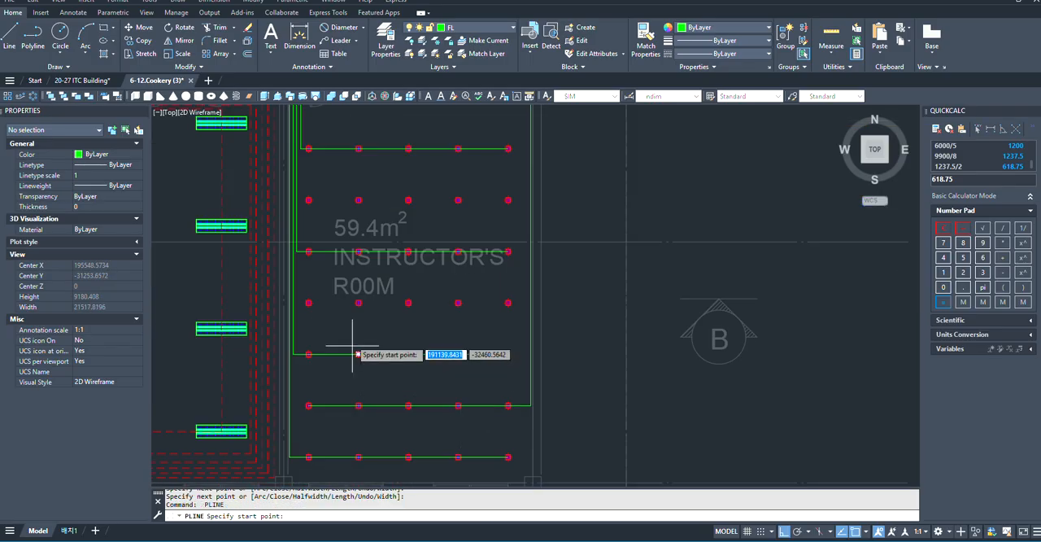
scroll(352, 346, "up", 4)
scroll(272, 309, "up", 6)
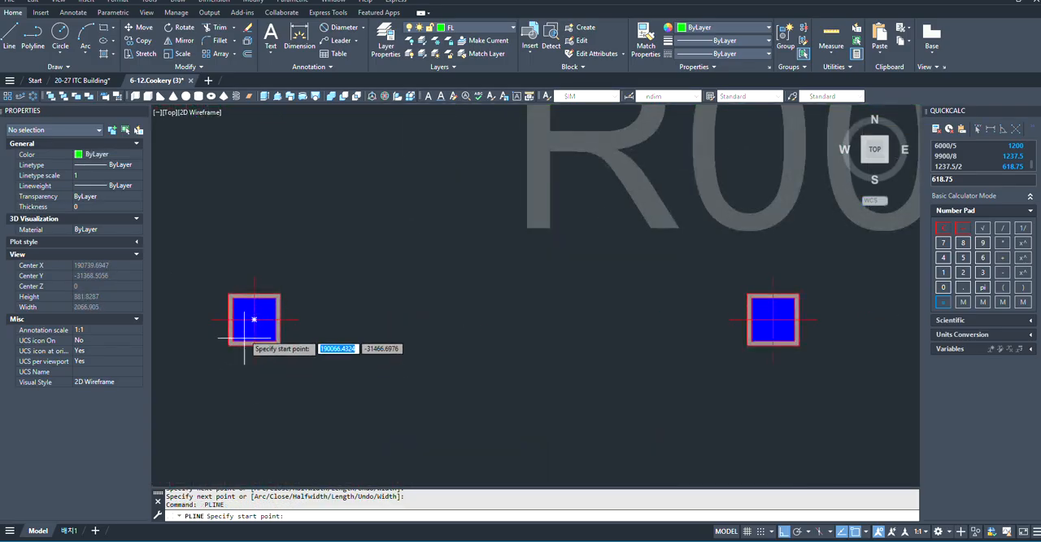
left_click(254, 319)
scroll(512, 365, "down", 3)
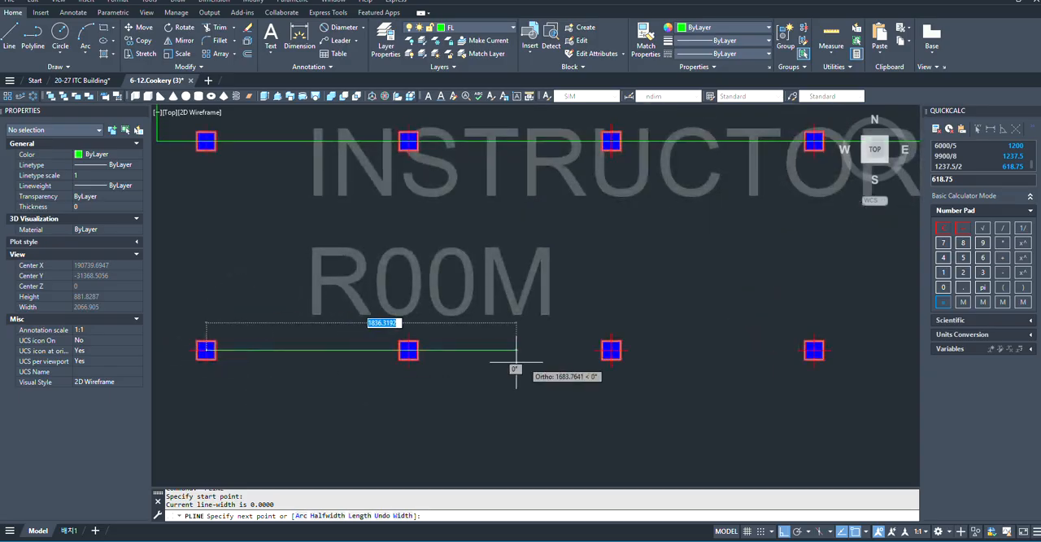
scroll(274, 365, "up", 3)
scroll(616, 362, "up", 5)
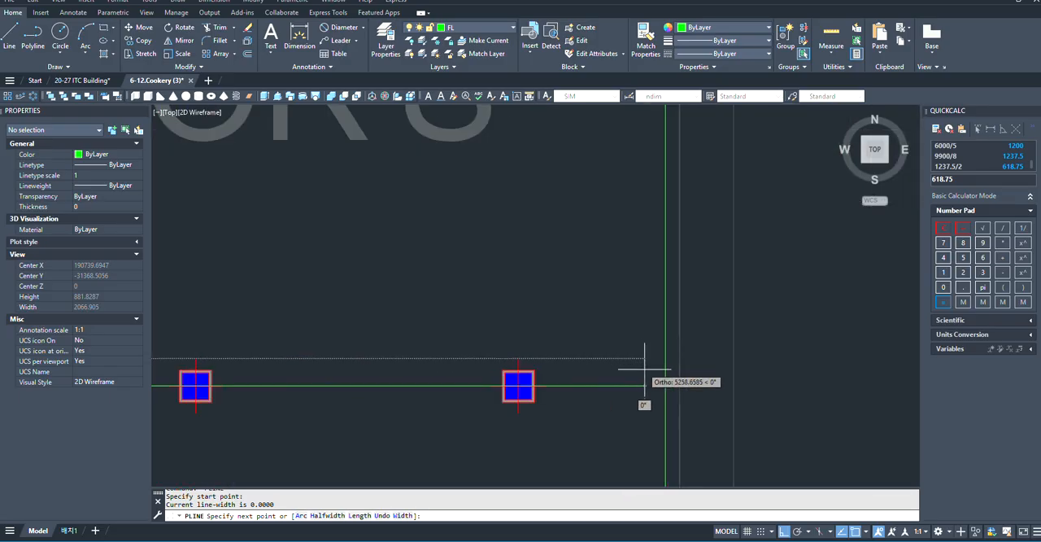
left_click(647, 371)
- Continue the fifth row's polyline about 5635 units north, beside the seventh row's run, to just below its north corner
scroll(643, 406, "down", 3)
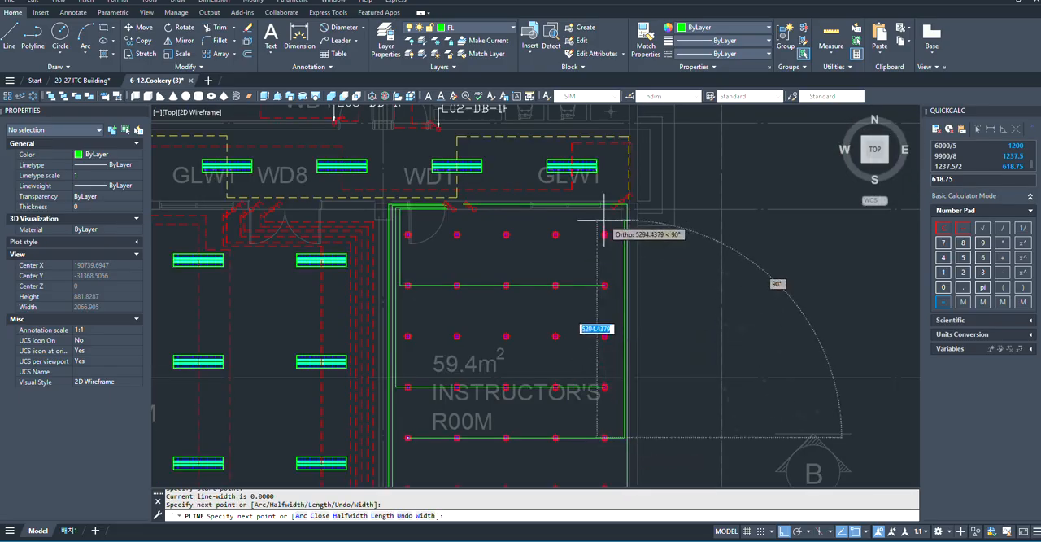
scroll(606, 228, "up", 3)
scroll(590, 362, "down", 3)
scroll(606, 362, "up", 3)
scroll(630, 431, "down", 1)
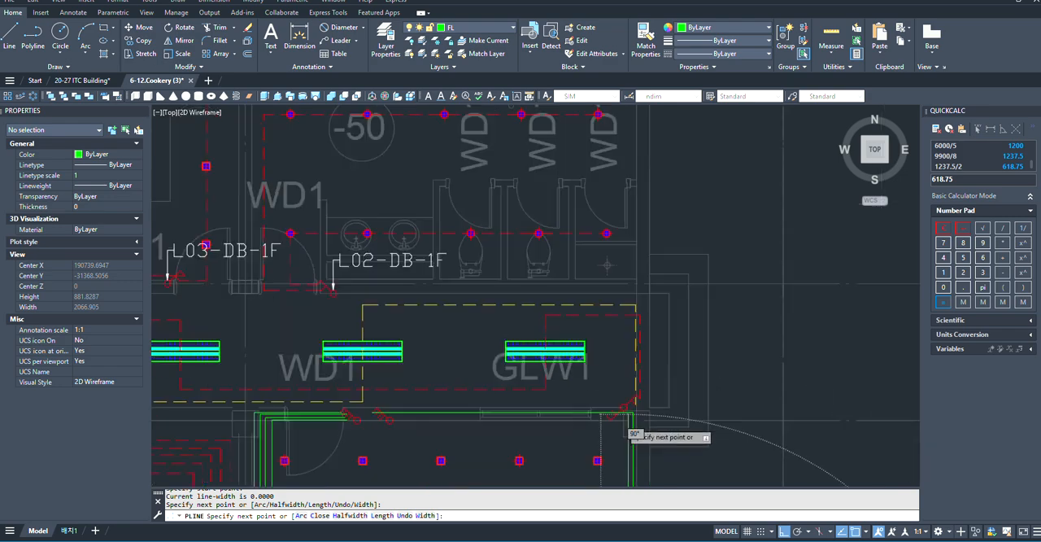
scroll(399, 435, "up", 4)
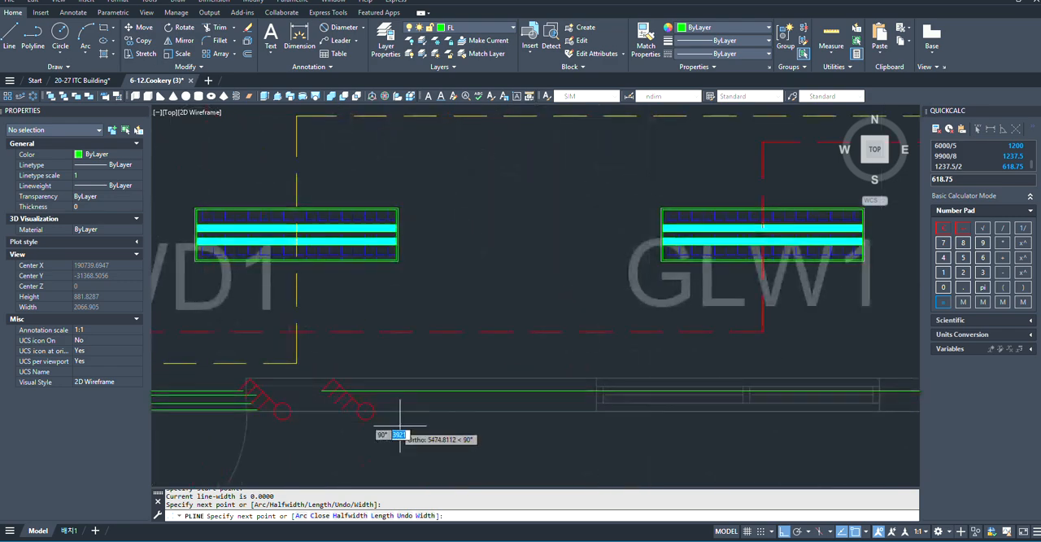
scroll(328, 396, "down", 2)
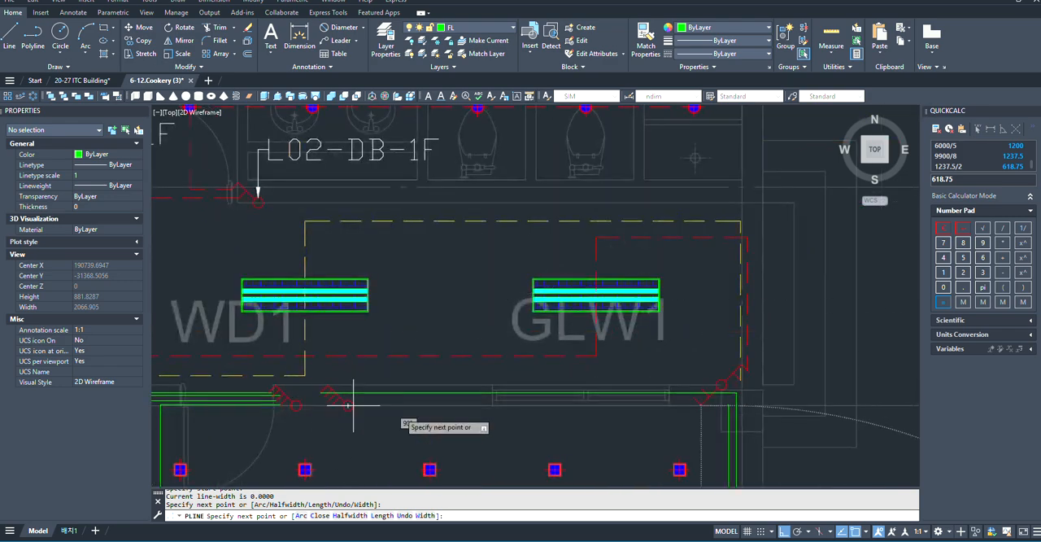
scroll(726, 417, "up", 2)
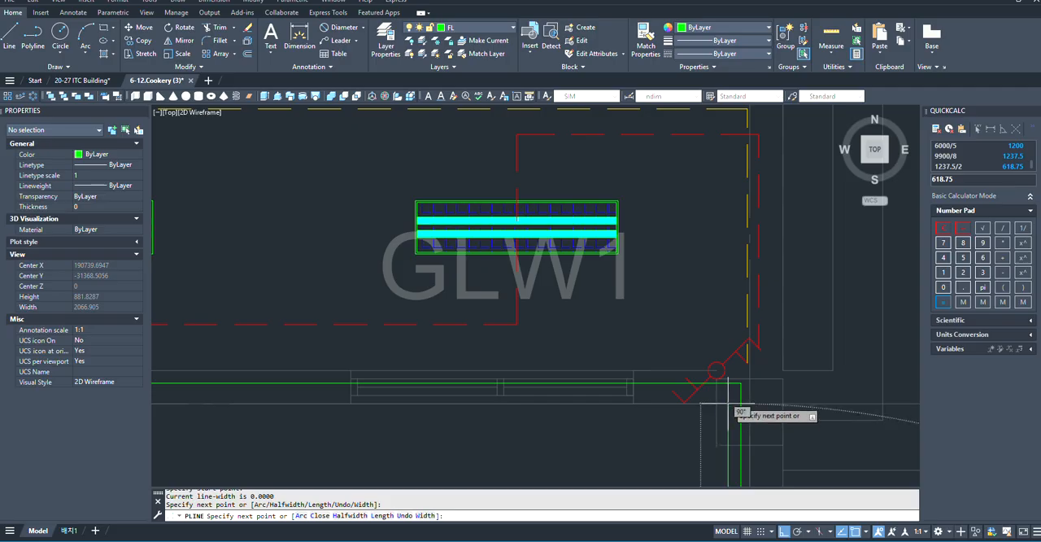
scroll(520, 422, "down", 5)
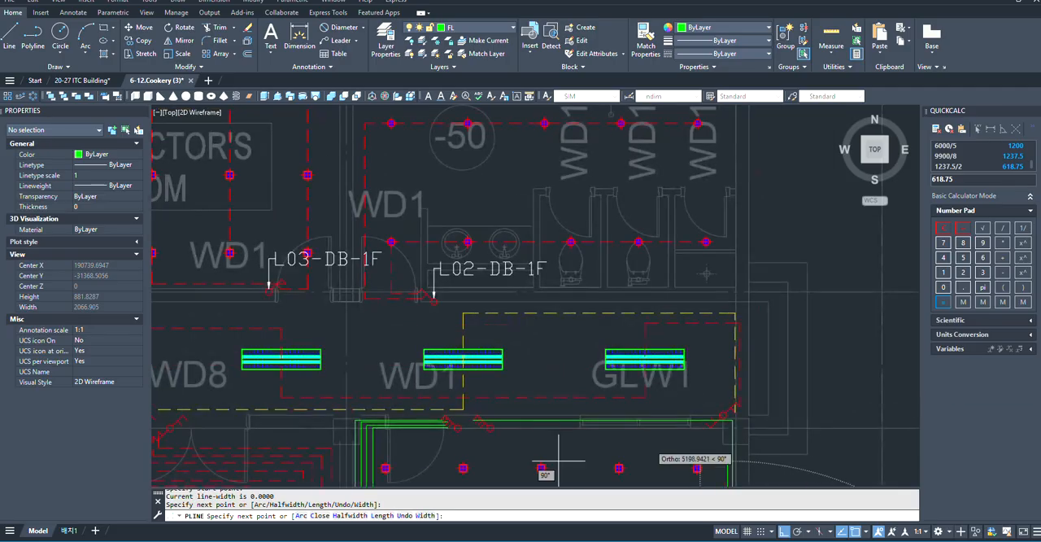
scroll(455, 423, "up", 8)
scroll(599, 441, "down", 3)
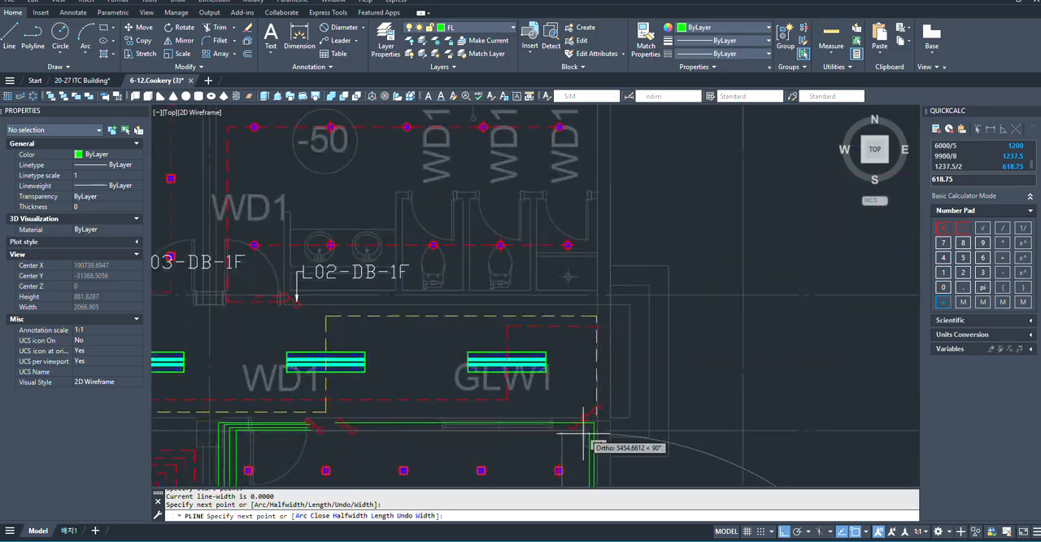
scroll(646, 434, "up", 4)
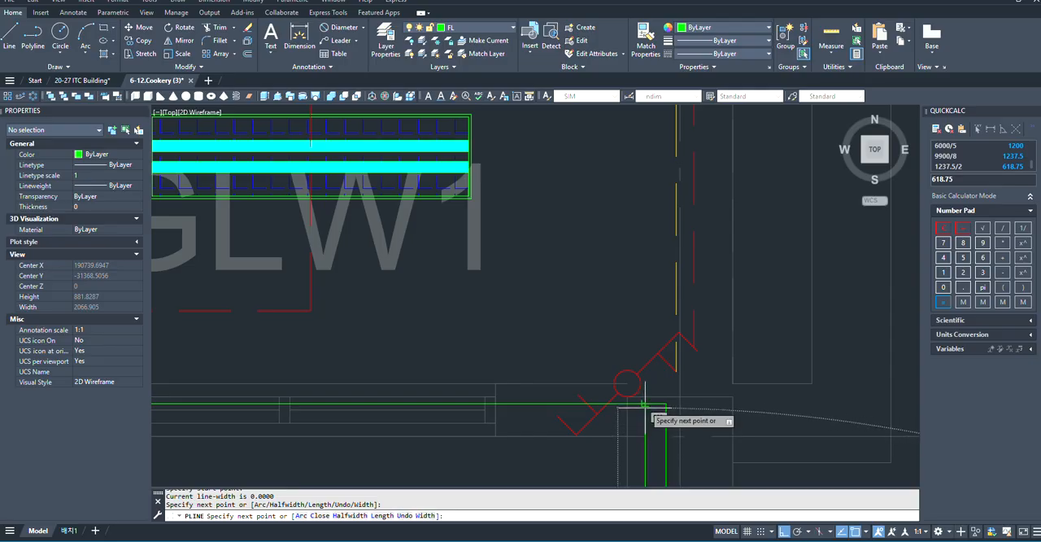
scroll(642, 407, "down", 5)
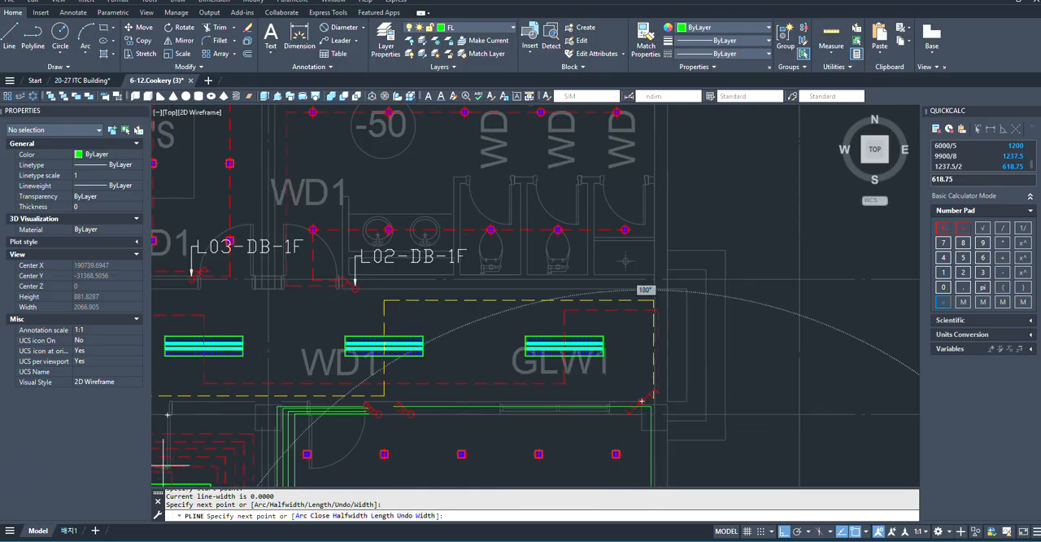
scroll(409, 394, "up", 4)
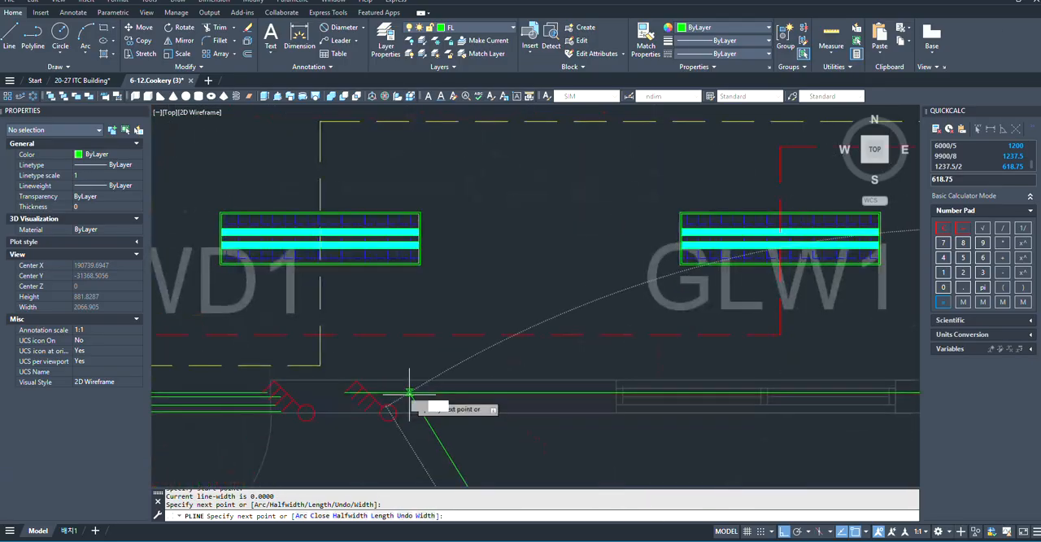
scroll(345, 395, "down", 2)
scroll(345, 391, "up", 4)
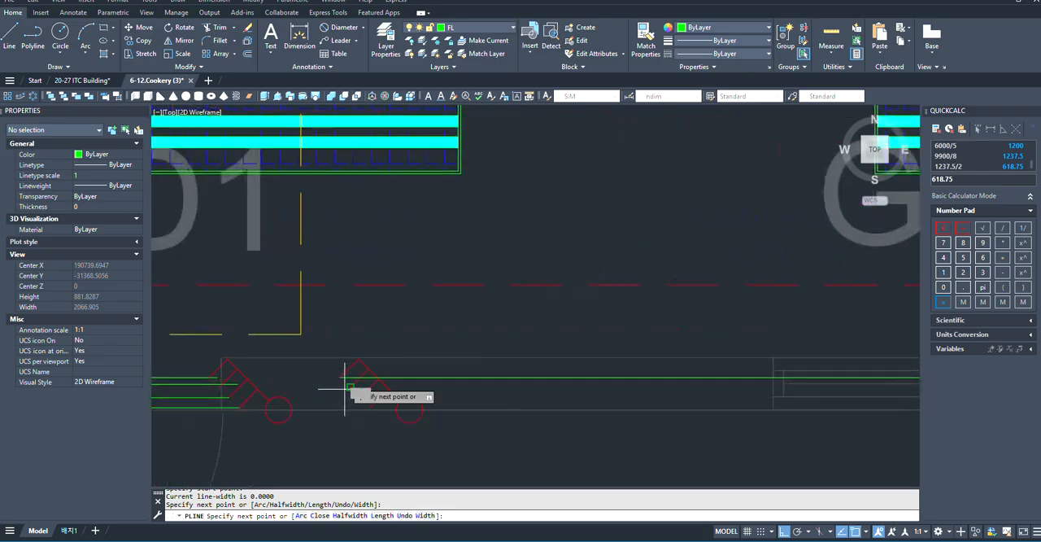
scroll(347, 382, "down", 3)
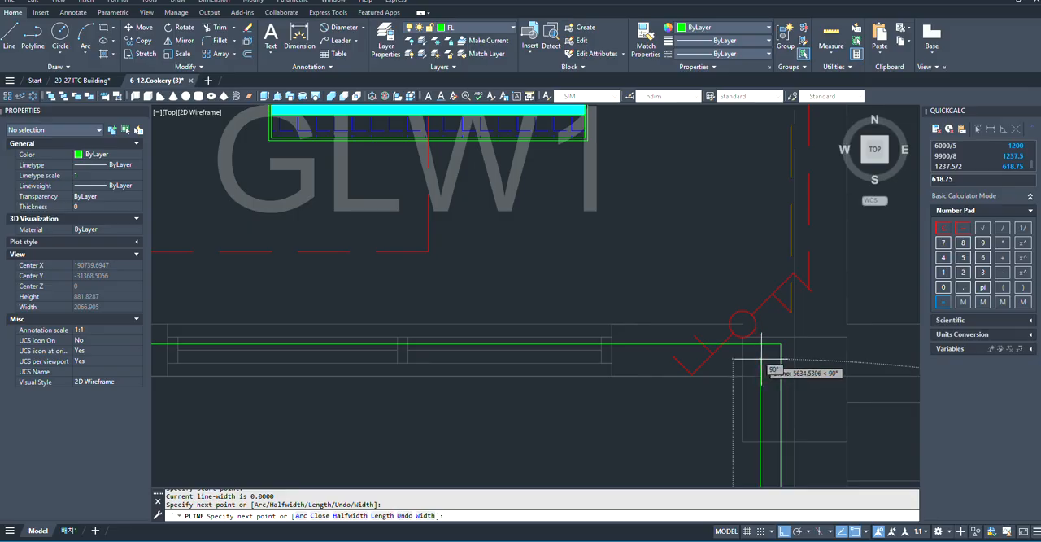
left_click(762, 358)
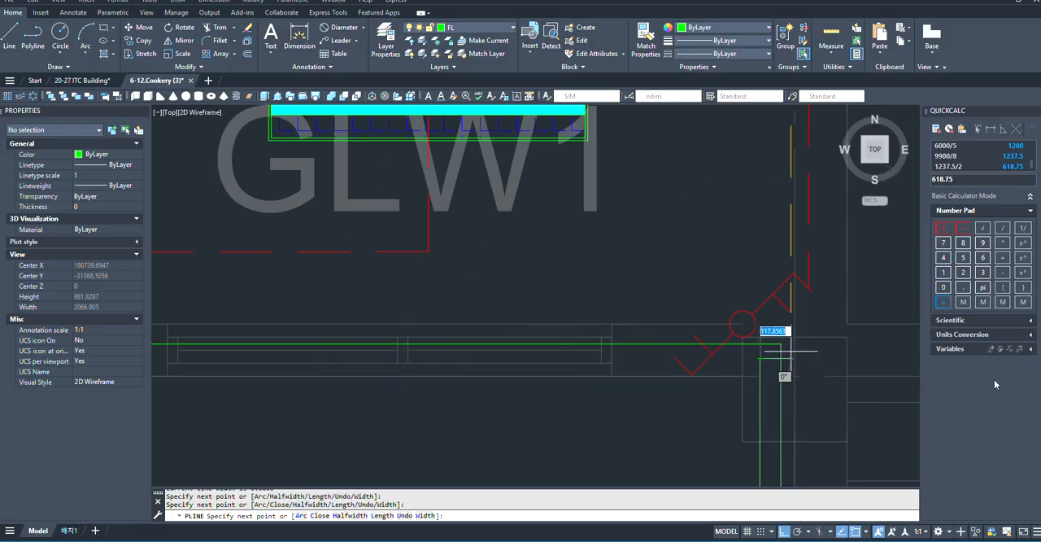
- Run the fifth row's polyline west below the seventh row's run and end it near the eastern switch's second gang
scroll(602, 358, "down", 4)
scroll(496, 358, "up", 6)
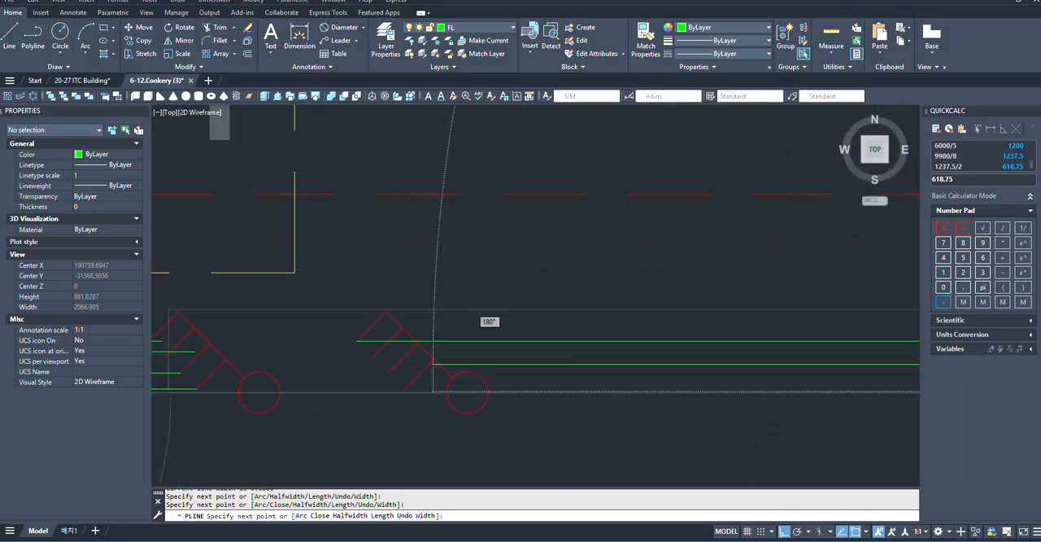
scroll(356, 361, "up", 4)
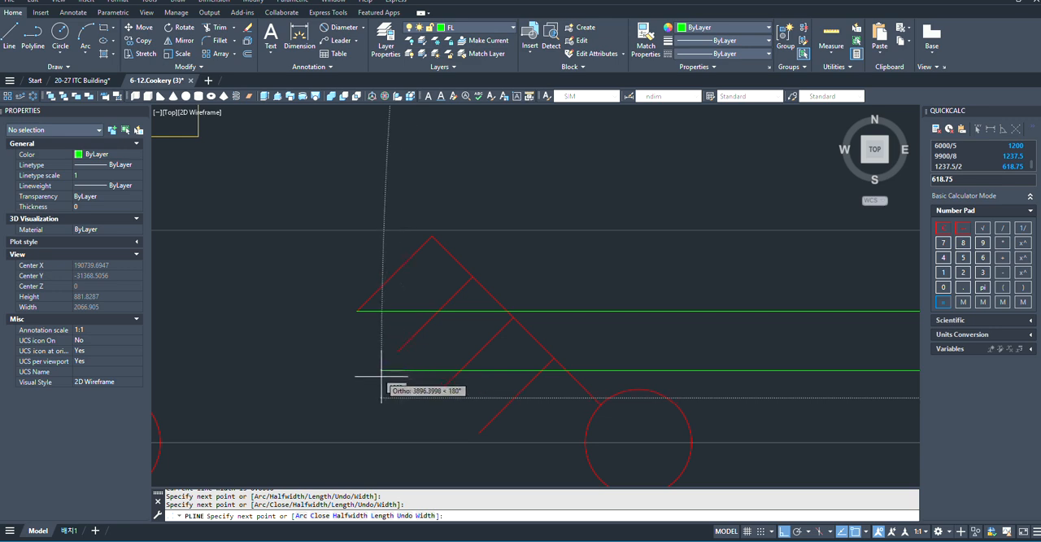
scroll(365, 372, "down", 4)
key("Escape")
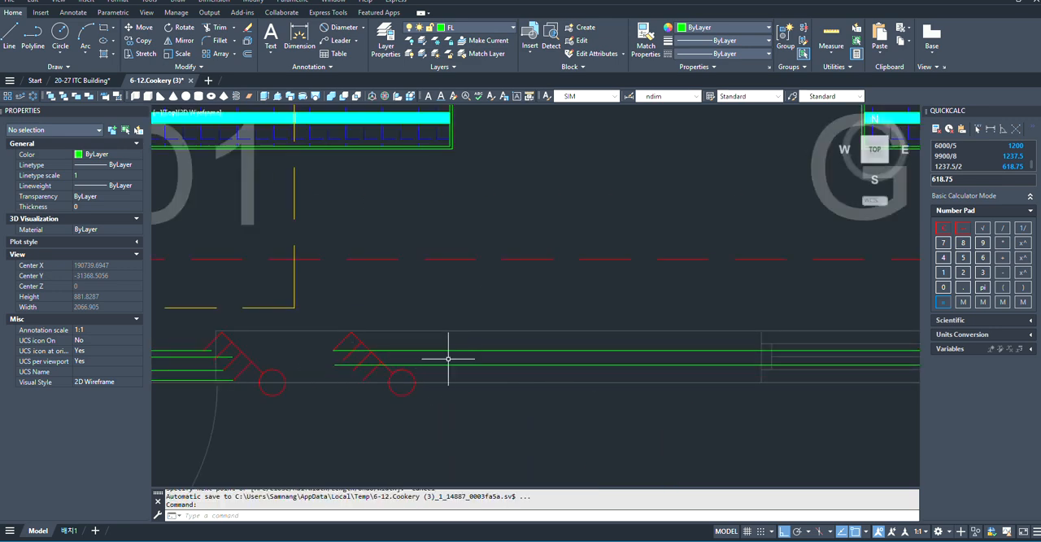
- Stretch the fifth row's horizontal segment along the north wall about 32 units north, closer to the seventh row's run
left_click(448, 364)
scroll(557, 400, "down", 2)
scroll(638, 372, "up", 5)
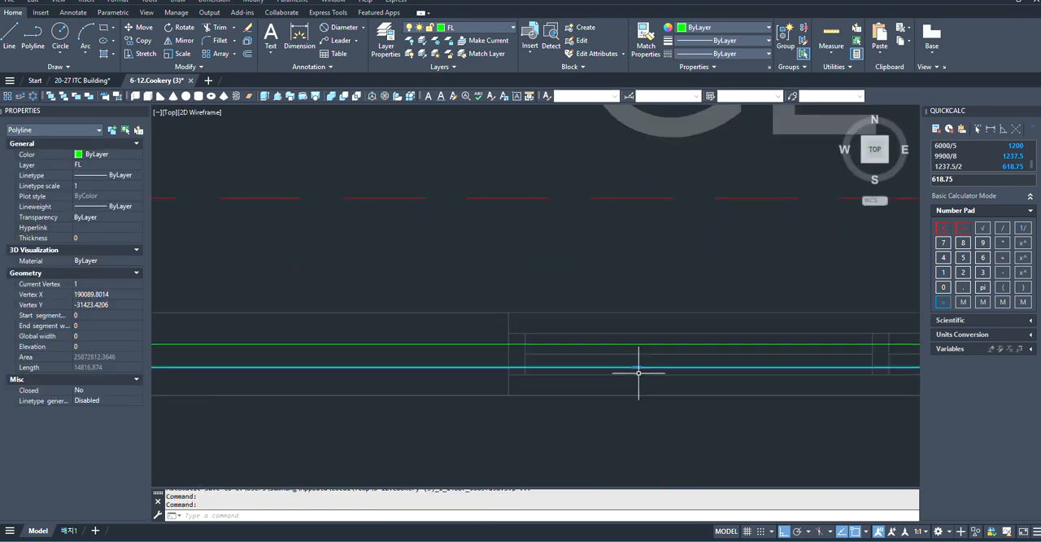
left_click(640, 366)
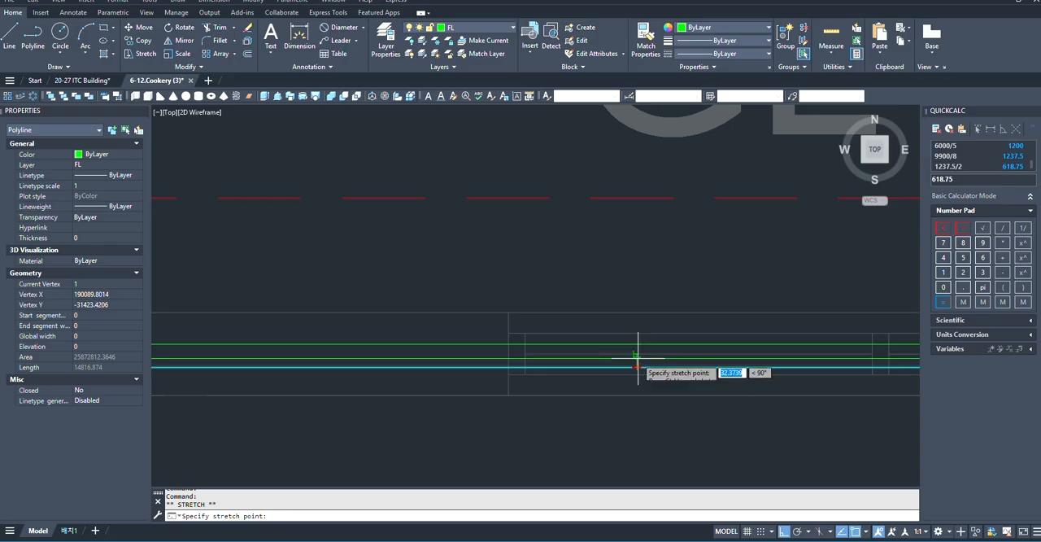
scroll(871, 413, "down", 2)
scroll(430, 395, "down", 2)
scroll(440, 410, "up", 5)
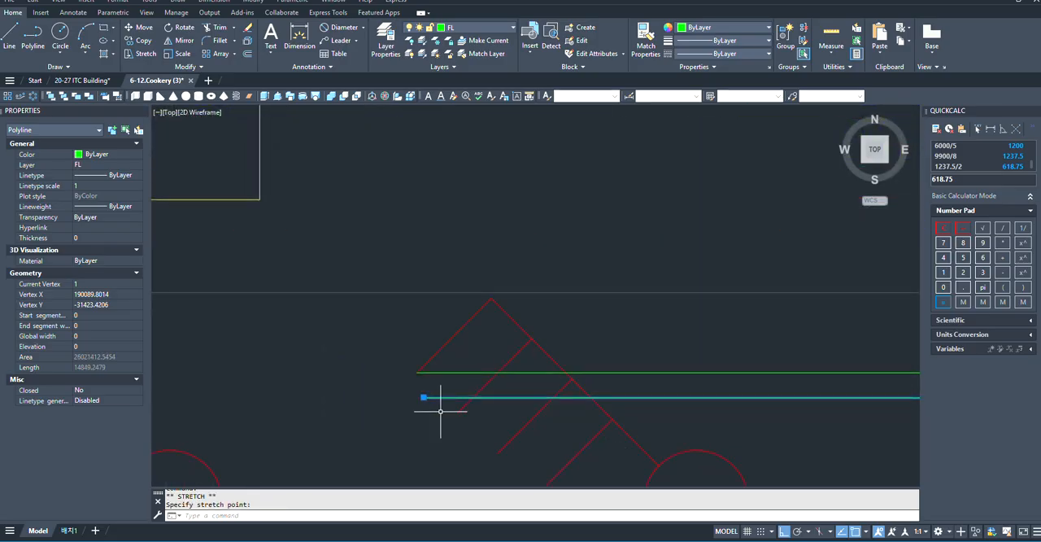
scroll(386, 376, "down", 2)
key("Escape")
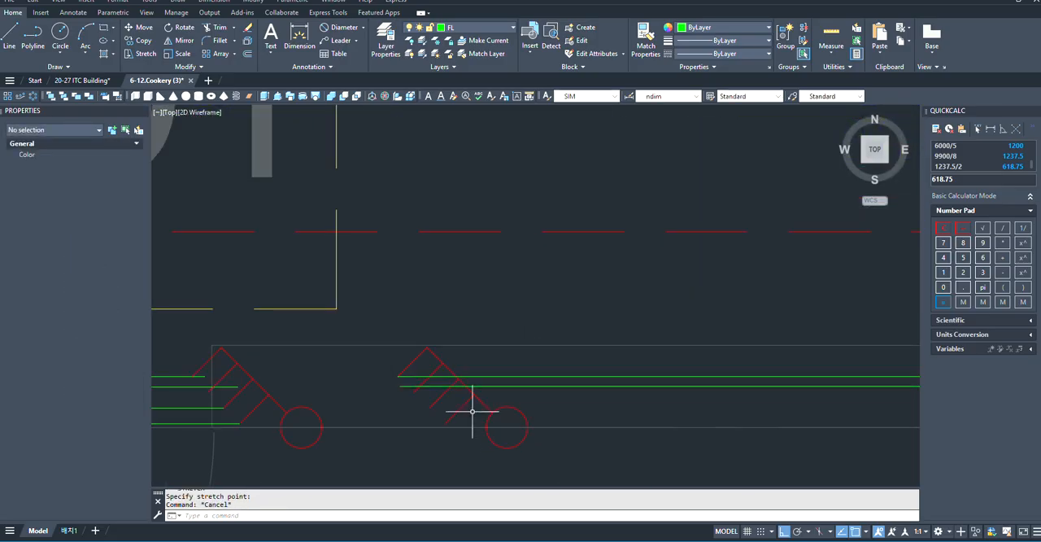
- Examine the wiring runs at the eastern switch and east wall, and the downlight rows in the instructor's room
scroll(402, 376, "up", 2)
scroll(284, 309, "down", 4)
scroll(314, 330, "down", 8)
scroll(576, 358, "up", 3)
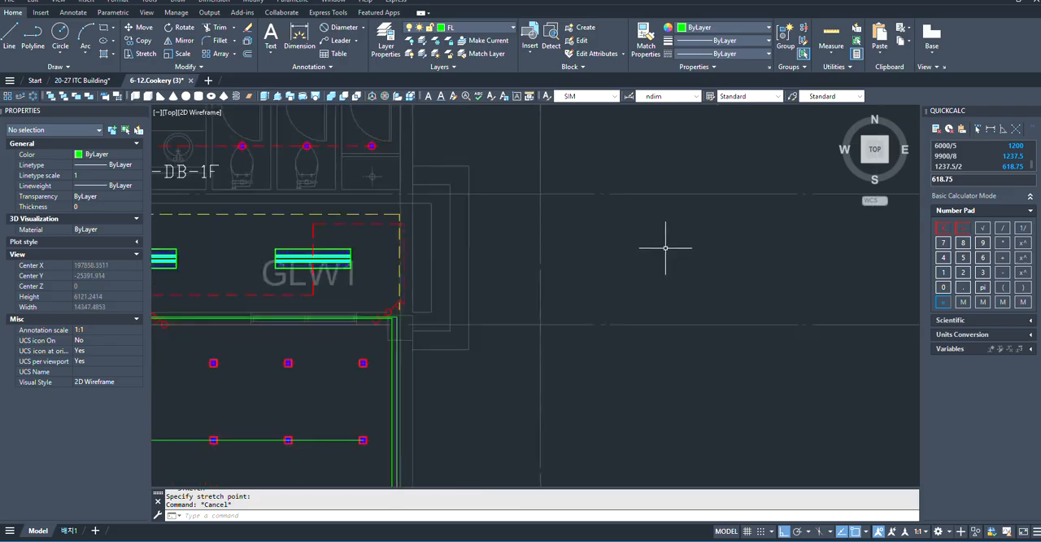
scroll(664, 246, "down", 5)
scroll(537, 388, "up", 3)
middle_click_drag(548, 417, 505, 347)
scroll(594, 418, "down", 2)
scroll(385, 290, "up", 4)
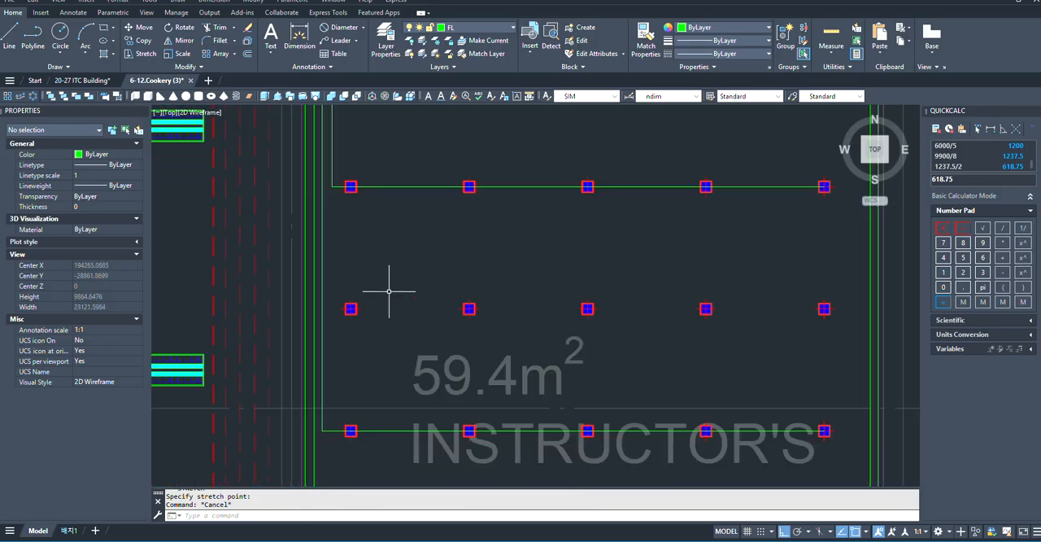
- Start a polyline at the third row's westernmost downlight and run it east past the last downlight, just short of the fifth row's run
type("pl")
key("Return")
scroll(414, 325, "up", 5)
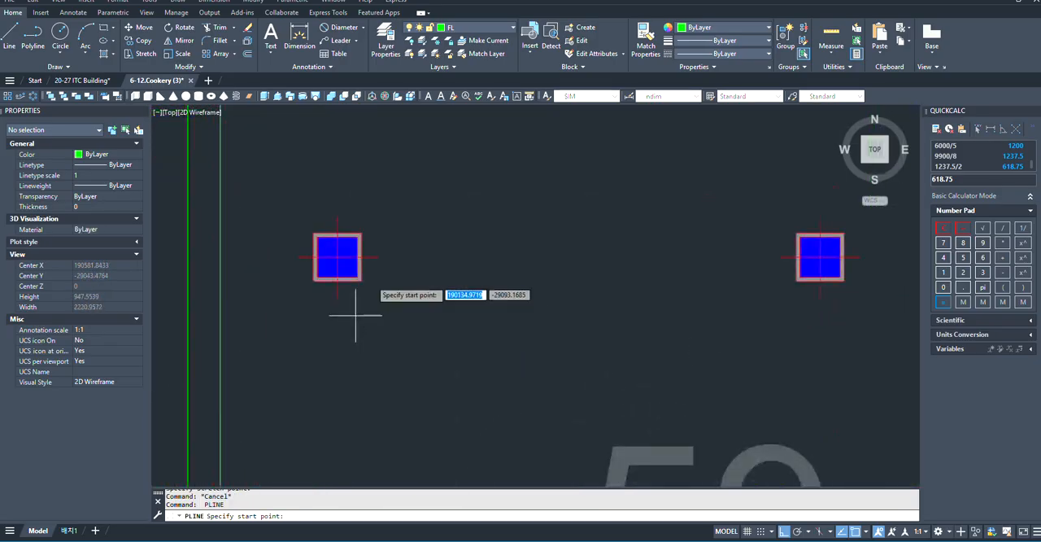
left_click(338, 257)
scroll(244, 293, "down", 5)
scroll(407, 297, "up", 5)
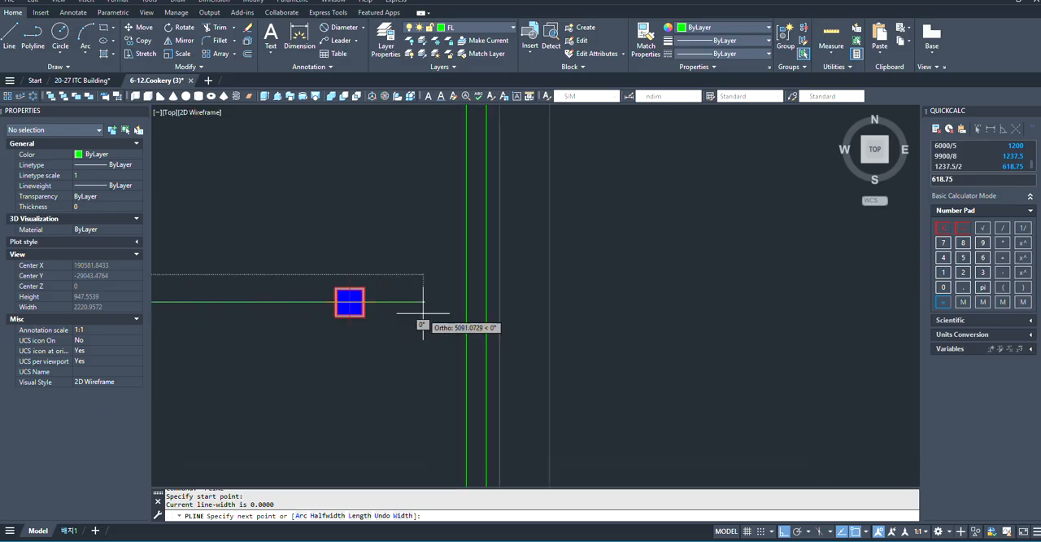
left_click(436, 301)
scroll(439, 303, "down", 4)
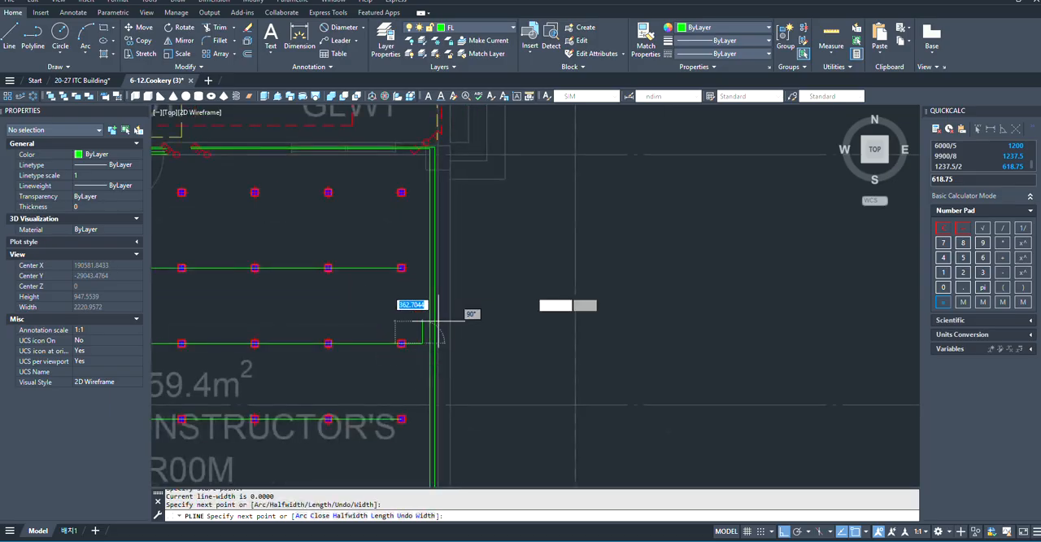
- Continue the third row's polyline north about 3140 units and west along the north wall to the eastern switch's third gang
scroll(445, 246, "down", 2)
scroll(446, 247, "up", 6)
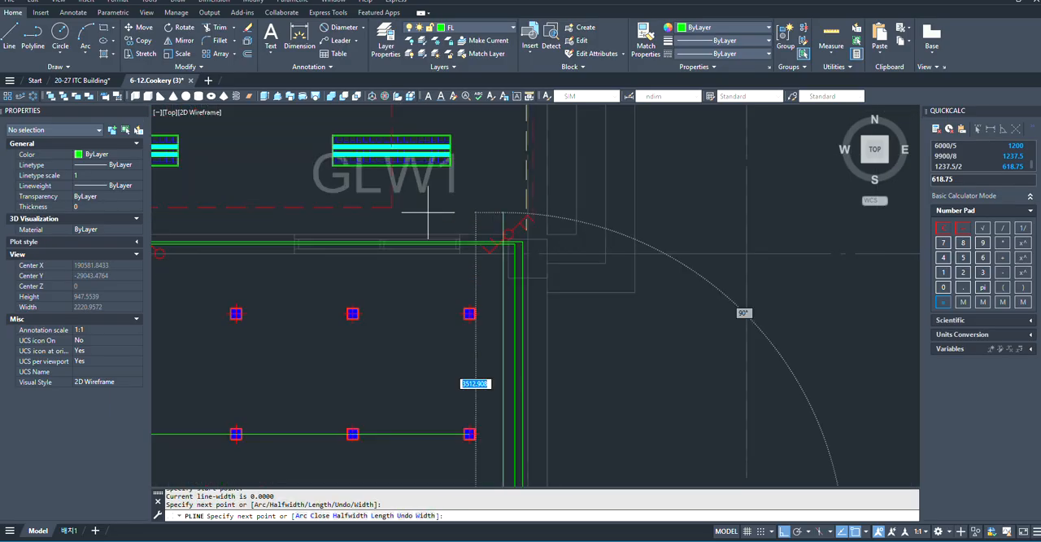
scroll(527, 245, "down", 5)
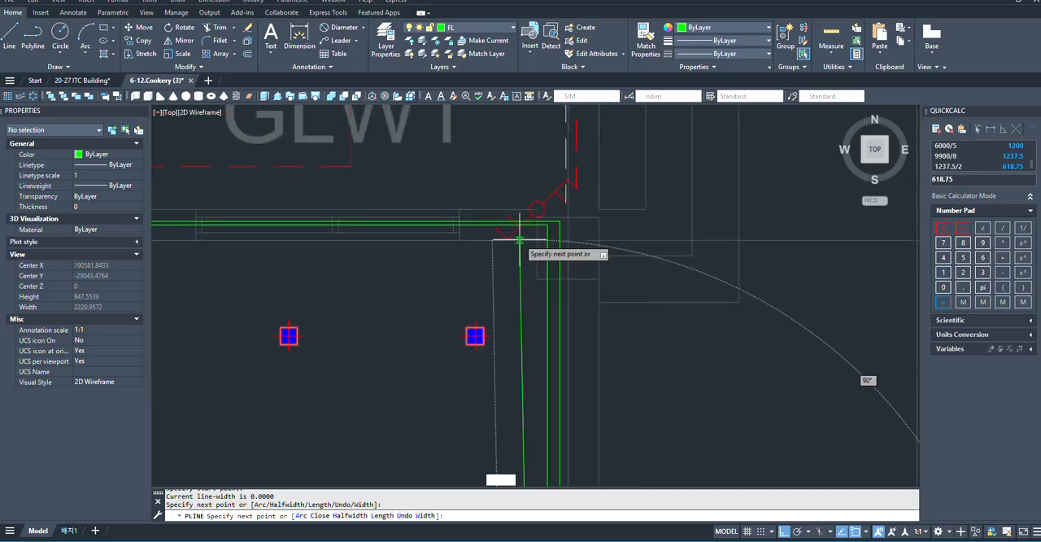
scroll(336, 252, "up", 3)
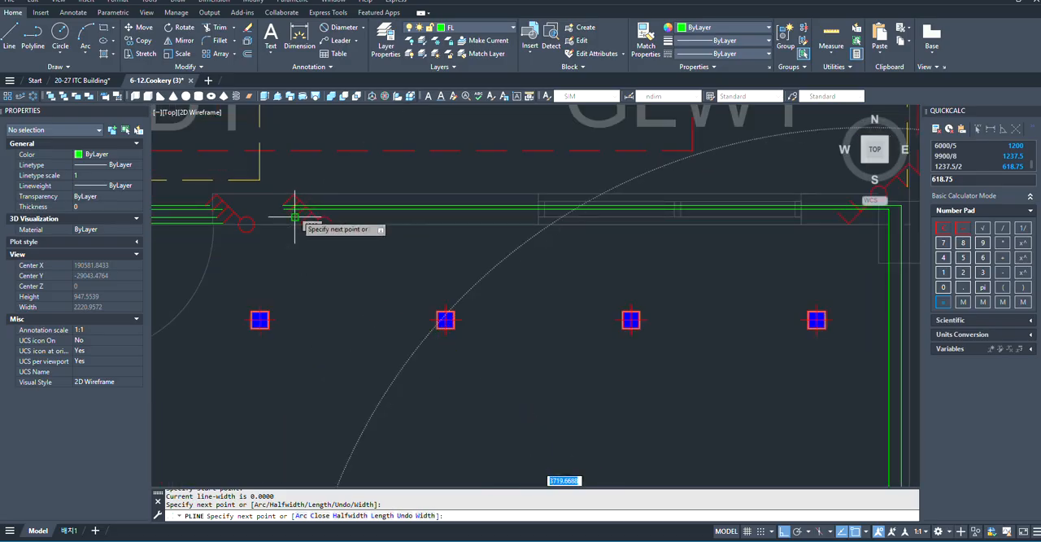
left_click(870, 217)
scroll(602, 266, "up", 5)
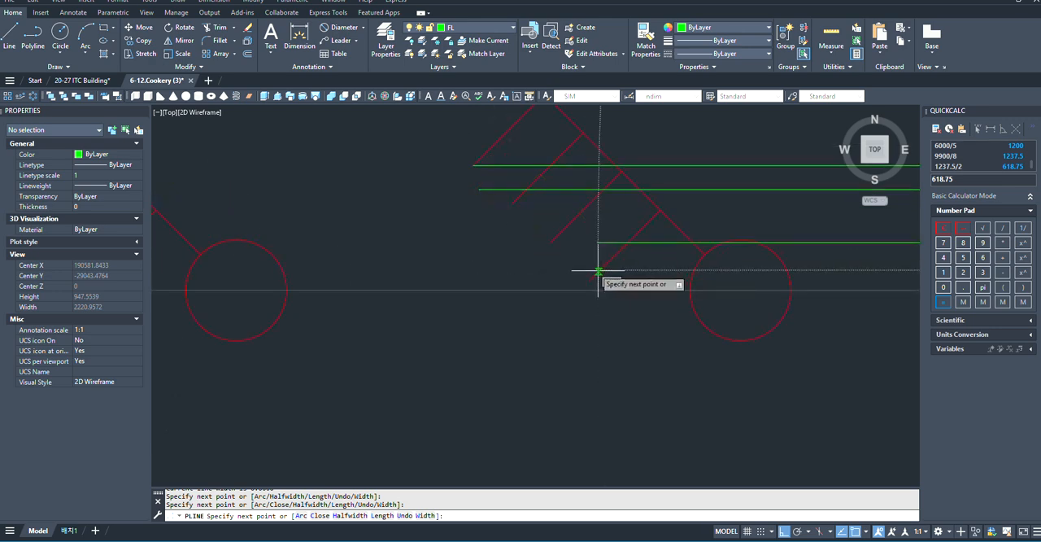
left_click(551, 242)
scroll(414, 225, "down", 3)
key("space")
scroll(435, 275, "down", 4)
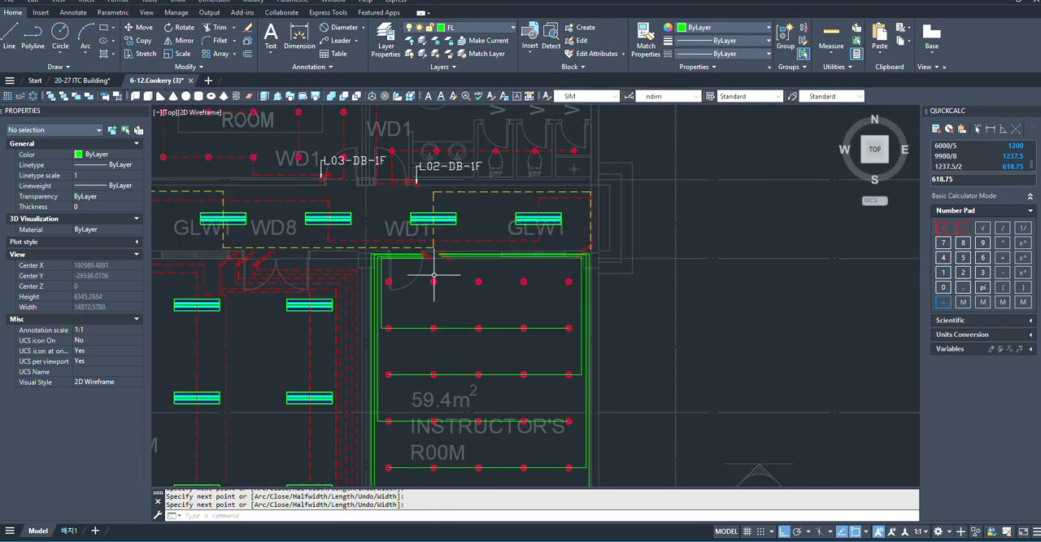
- Draw the first row's polyline from its westernmost downlight about 4990 units east, just past the last downlight
scroll(511, 270, "up", 2)
scroll(177, 297, "up", 4)
key("space")
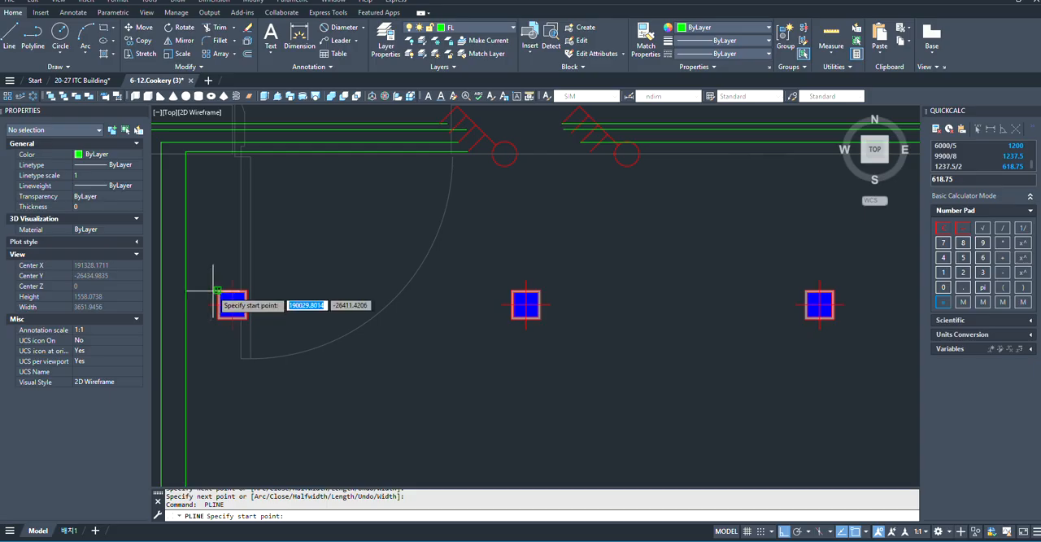
left_click(231, 304)
scroll(204, 311, "down", 3)
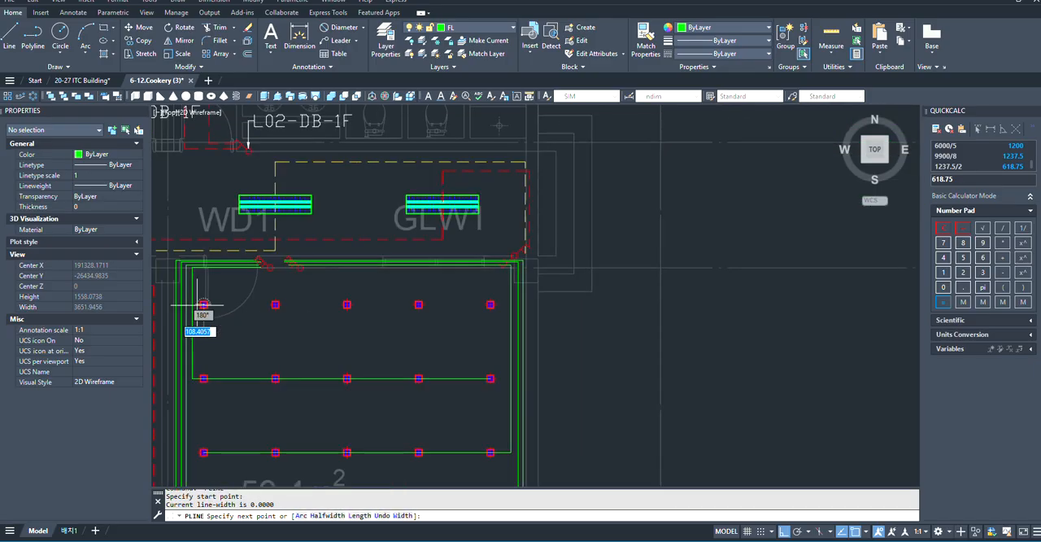
scroll(506, 327, "up", 3)
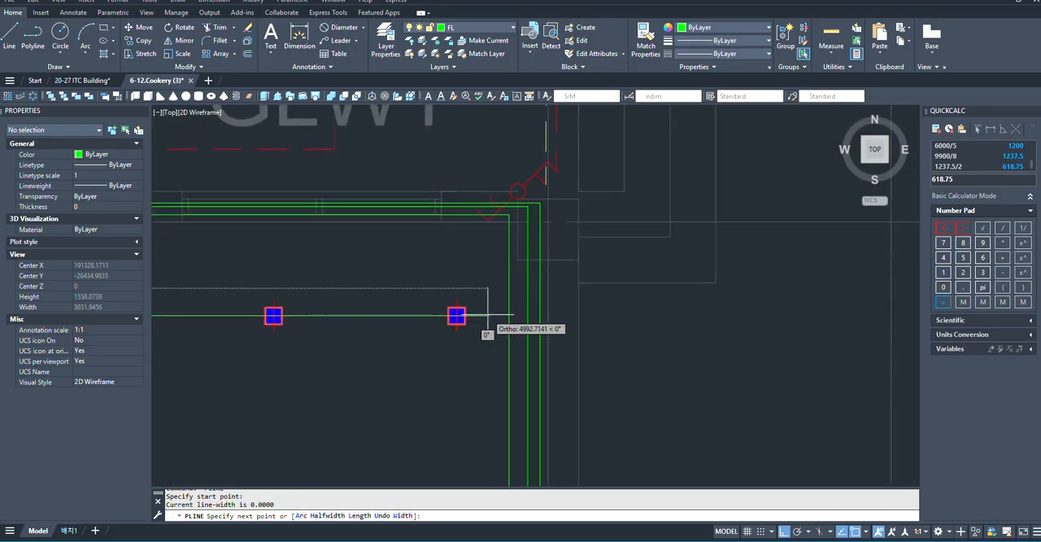
left_click(488, 315)
scroll(475, 191, "up", 3)
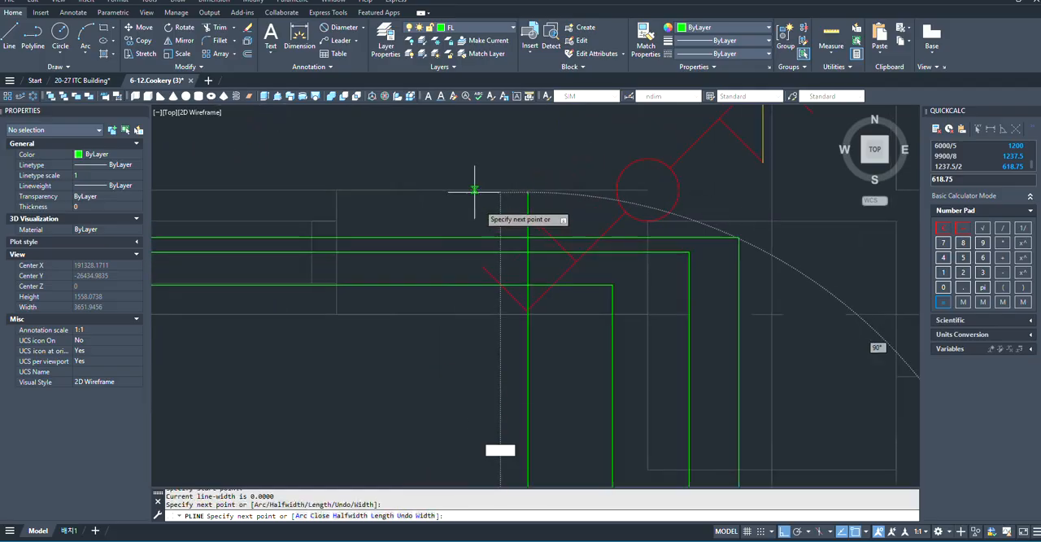
- Continue the first row's polyline north, west below the third row's run, and north toward the eastern switch's fourth gang
scroll(559, 369, "down", 3)
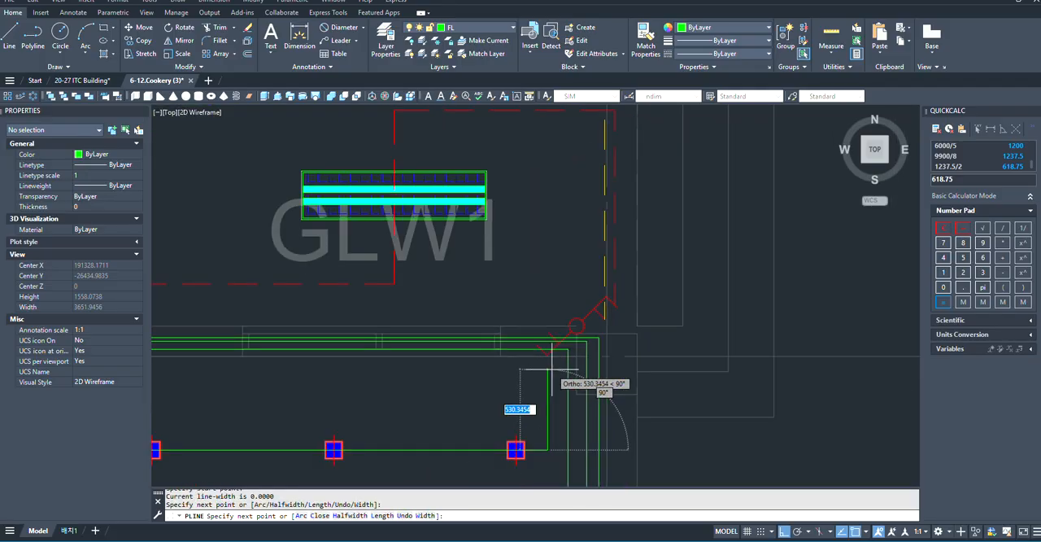
left_click(550, 355)
scroll(539, 390, "down", 3)
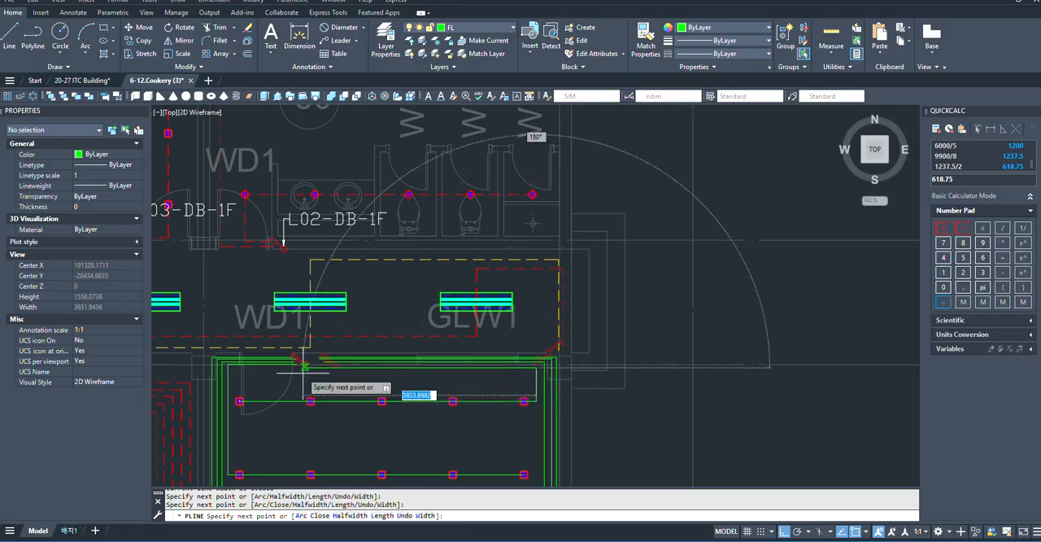
scroll(361, 361, "up", 5)
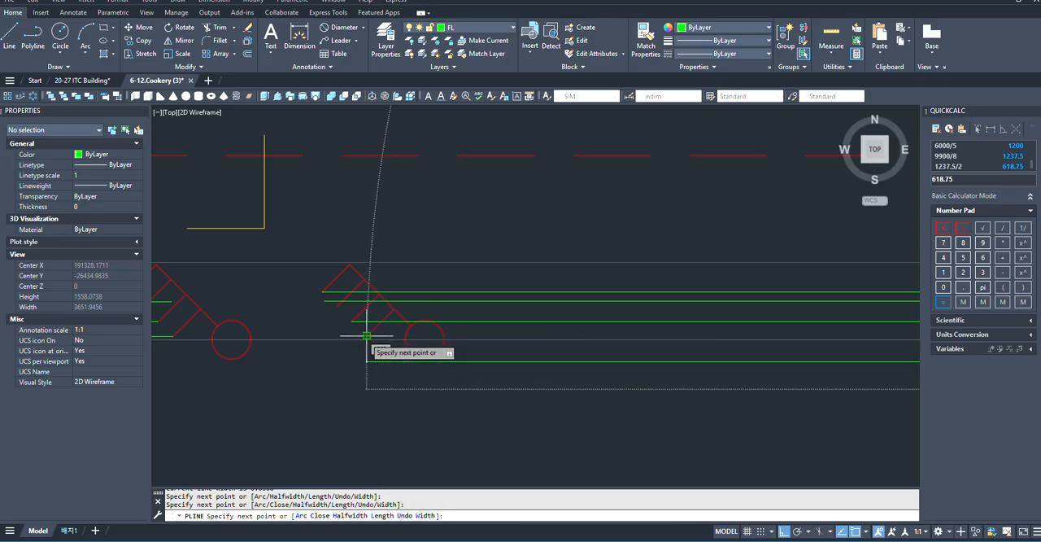
left_click(366, 335)
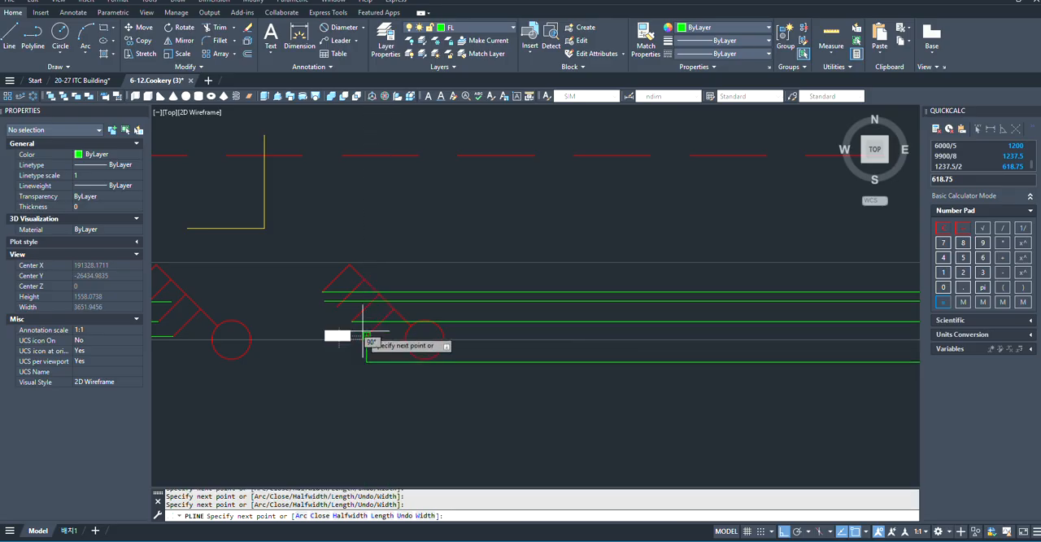
key("Escape")
- Stretch the end of the first row's polyline north onto the tip of the eastern switch's fourth gang
scroll(363, 334, "up", 4)
left_click_drag(399, 367, 360, 376)
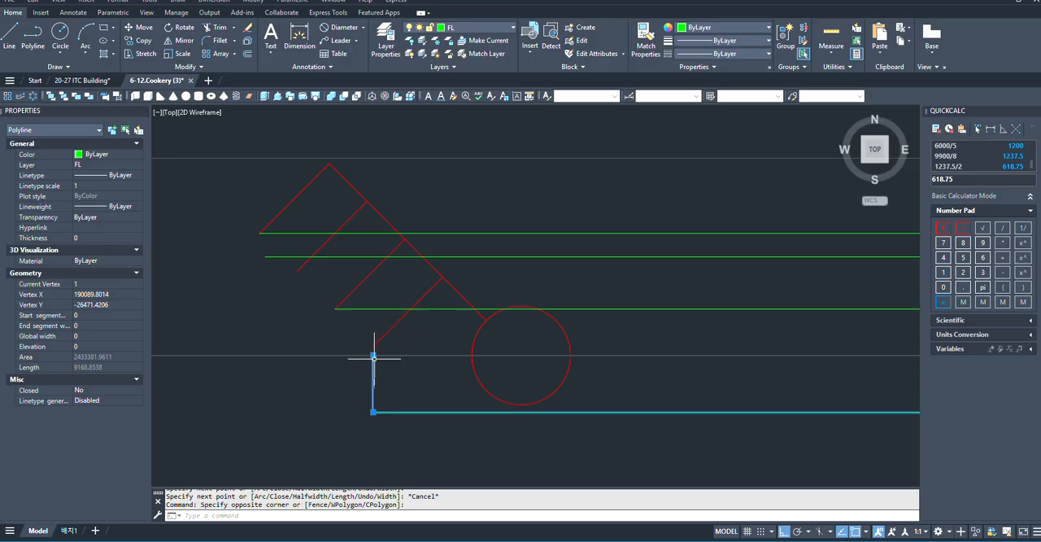
left_click(373, 354)
left_click(373, 346)
scroll(331, 358, "down", 4)
key("Escape")
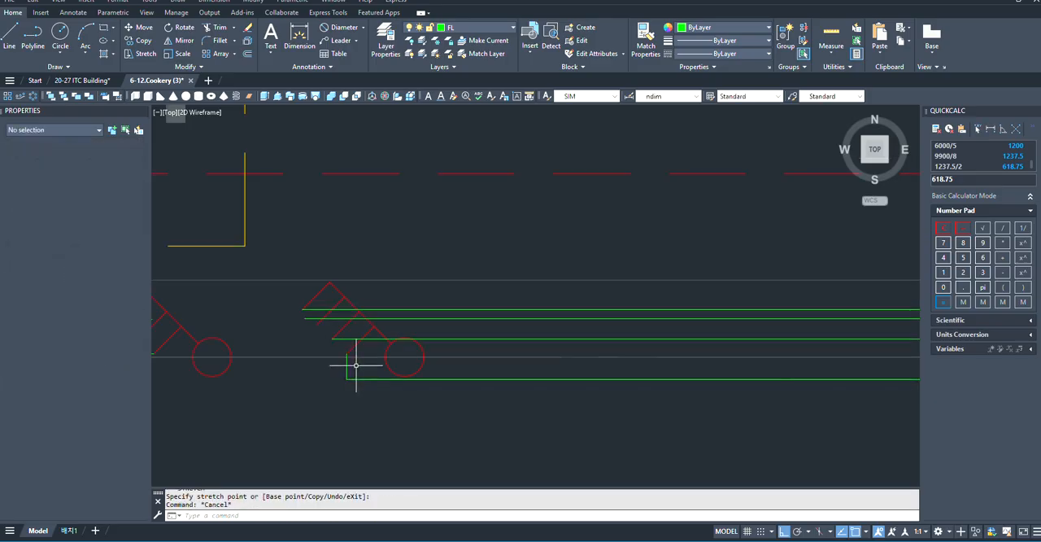
- Stretch the fifth row's horizontal segment along the north wall slightly south, between the seventh and third rows' runs
scroll(294, 301, "up", 2)
scroll(321, 335, "up", 4)
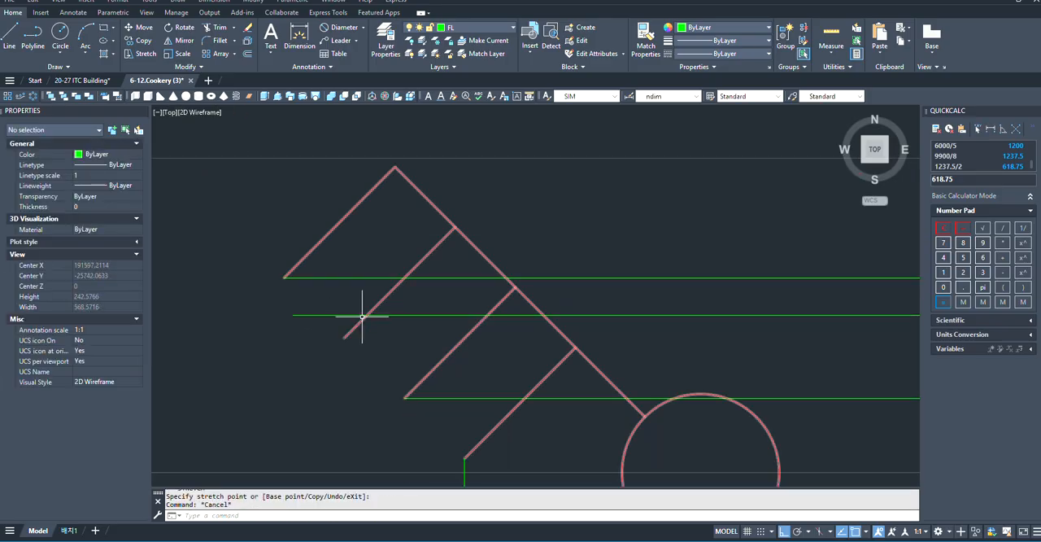
left_click(408, 314)
scroll(569, 360, "down", 3)
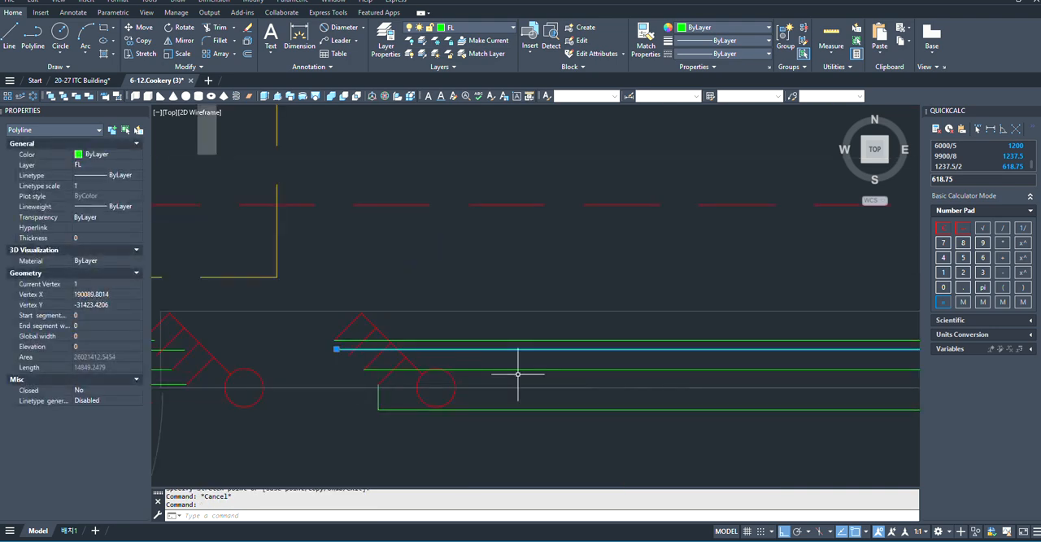
scroll(407, 356, "up", 3)
scroll(719, 354, "up", 2)
scroll(718, 353, "up", 2)
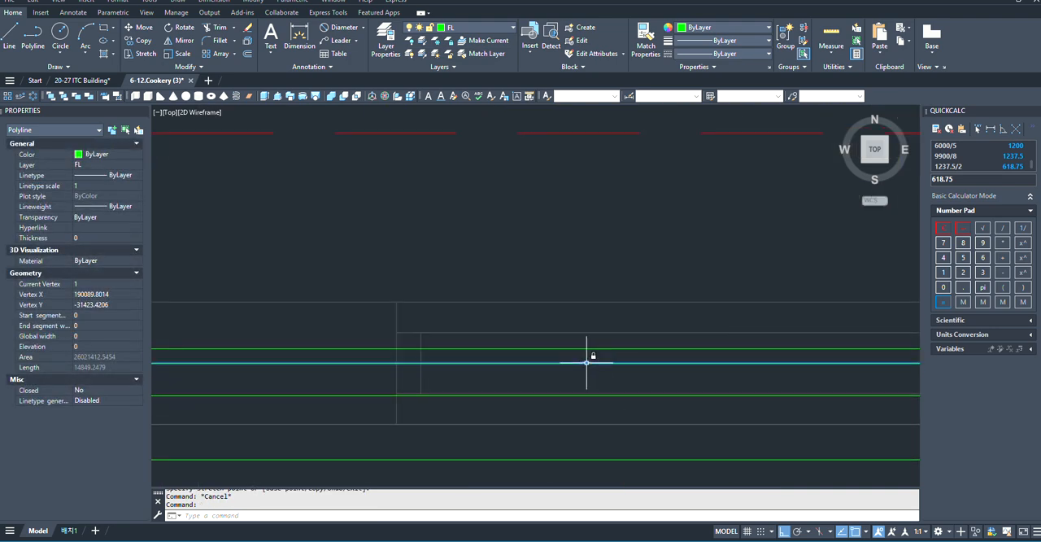
left_click(586, 362)
scroll(674, 429, "down", 5)
scroll(421, 389, "up", 3)
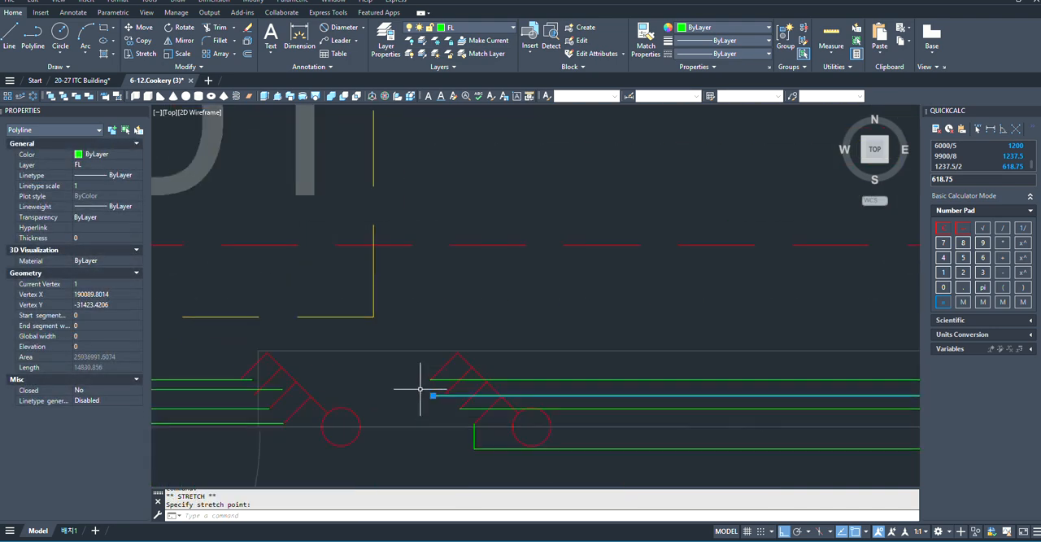
- Stretch the west end of the fifth row's polyline onto the eastern switch's second gang and align its north-wall segment with it
scroll(421, 389, "up", 5)
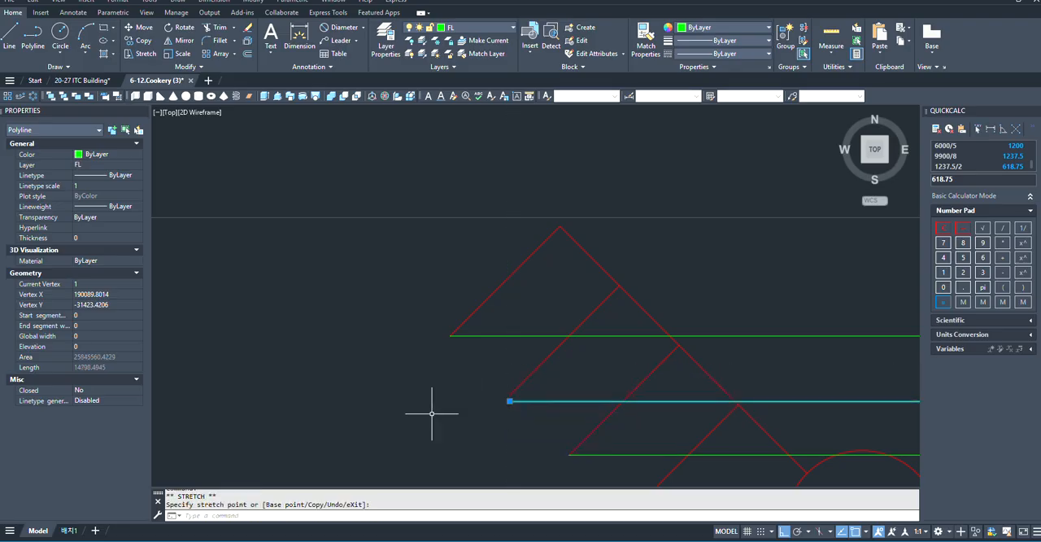
scroll(432, 414, "up", 8)
scroll(679, 402, "up", 3)
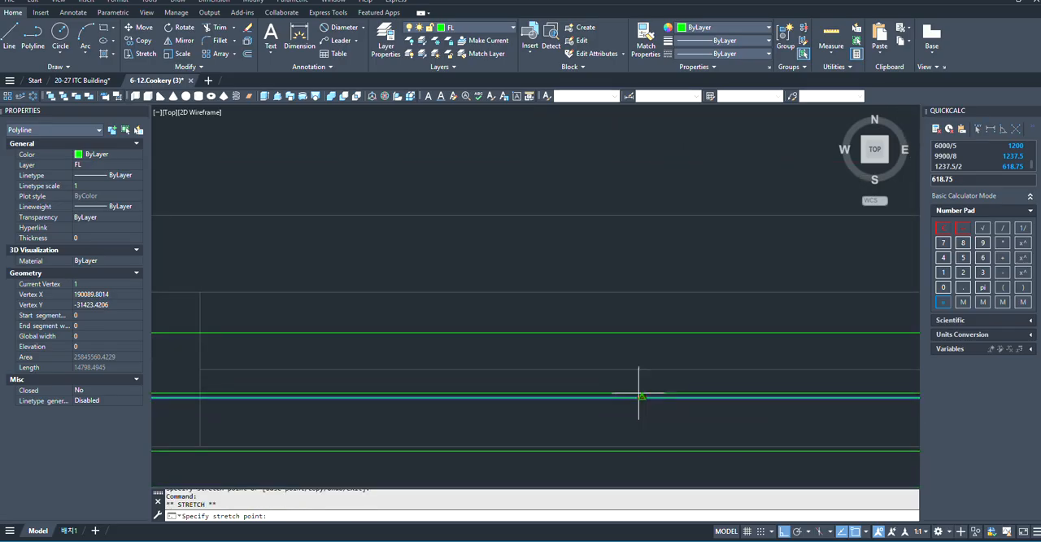
scroll(570, 419, "down", 8)
key("Escape")
key("Escape")
- Examine the wiring runs along the north and east walls of the instructor's room and at the two switches
scroll(394, 378, "down", 4)
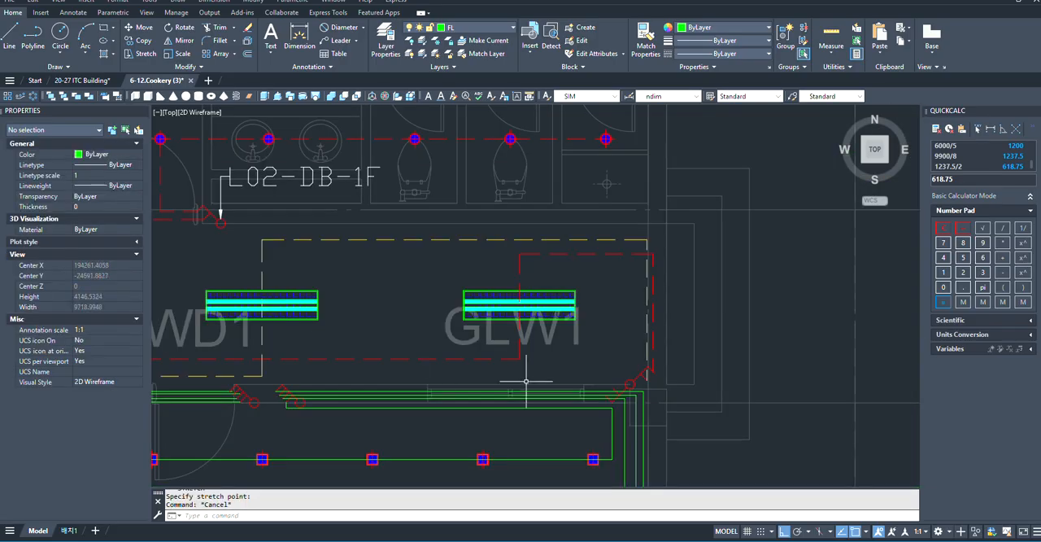
scroll(527, 381, "down", 4)
scroll(615, 425, "up", 8)
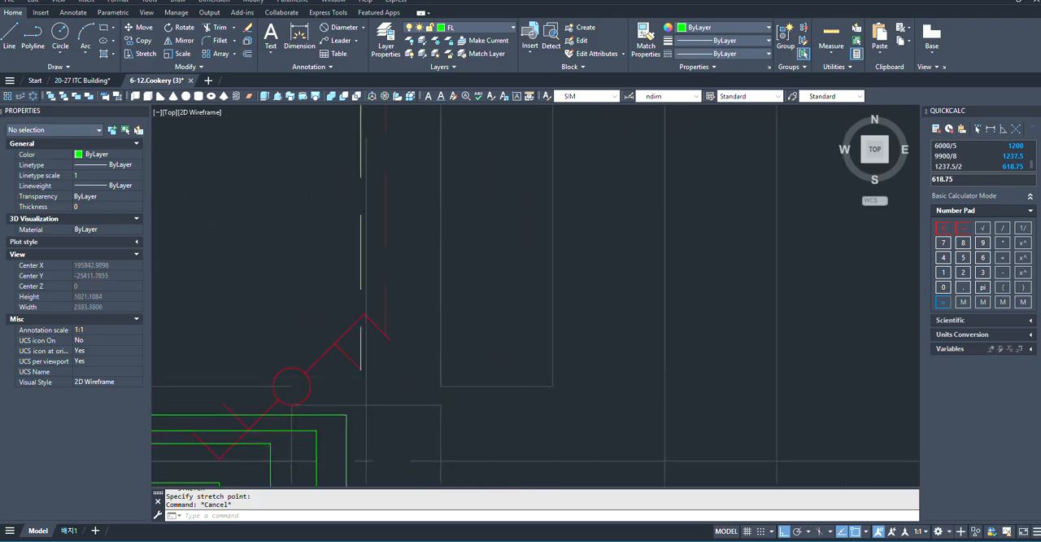
scroll(769, 317, "down", 8)
scroll(755, 260, "up", 5)
scroll(769, 230, "down", 12)
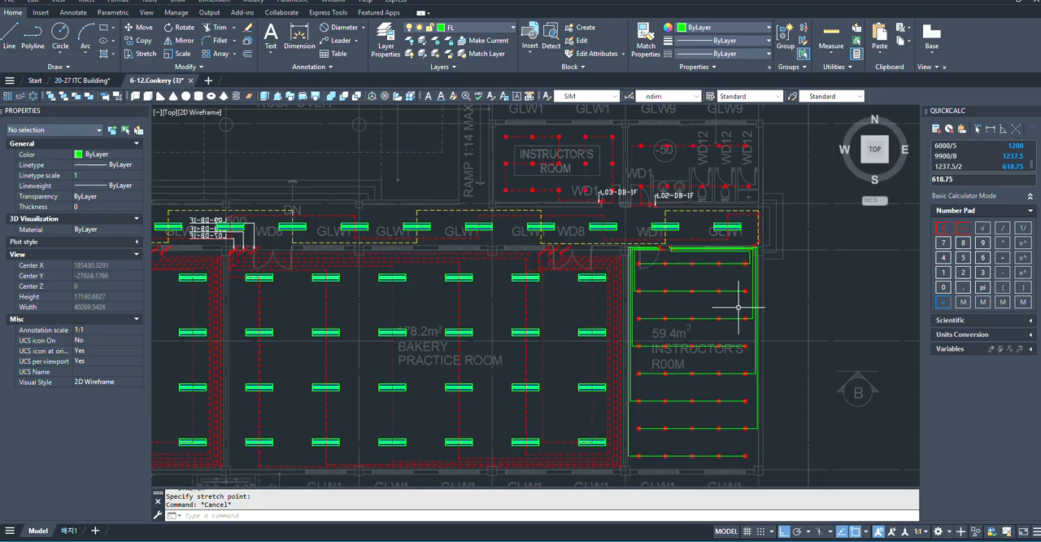
scroll(673, 208, "up", 6)
scroll(539, 376, "up", 4)
scroll(413, 316, "down", 2)
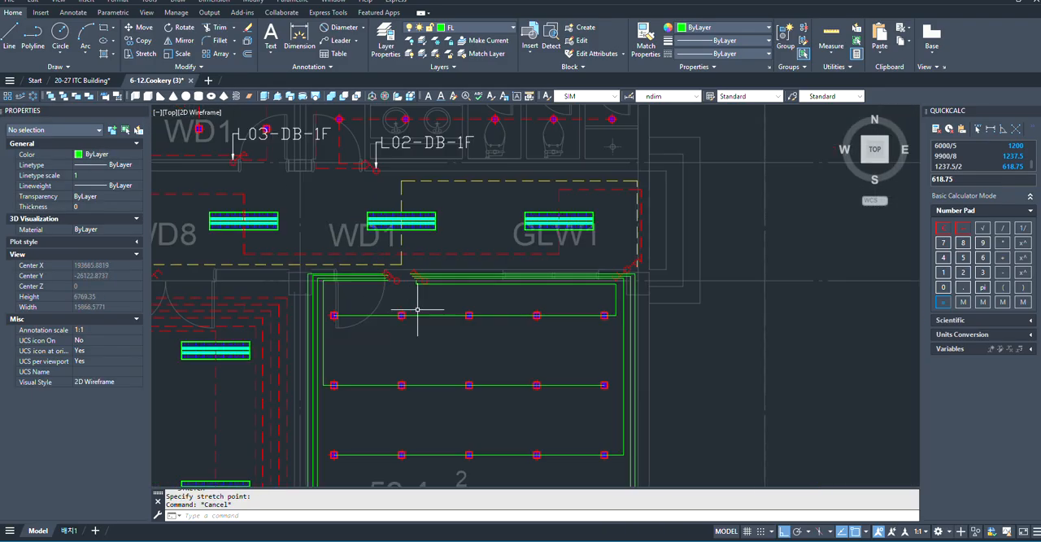
- Match the corridor's red dashed wiring properties onto the second downlight row and the east-wall runs of the 59.4 m² instructor's room
scroll(509, 323, "up", 2)
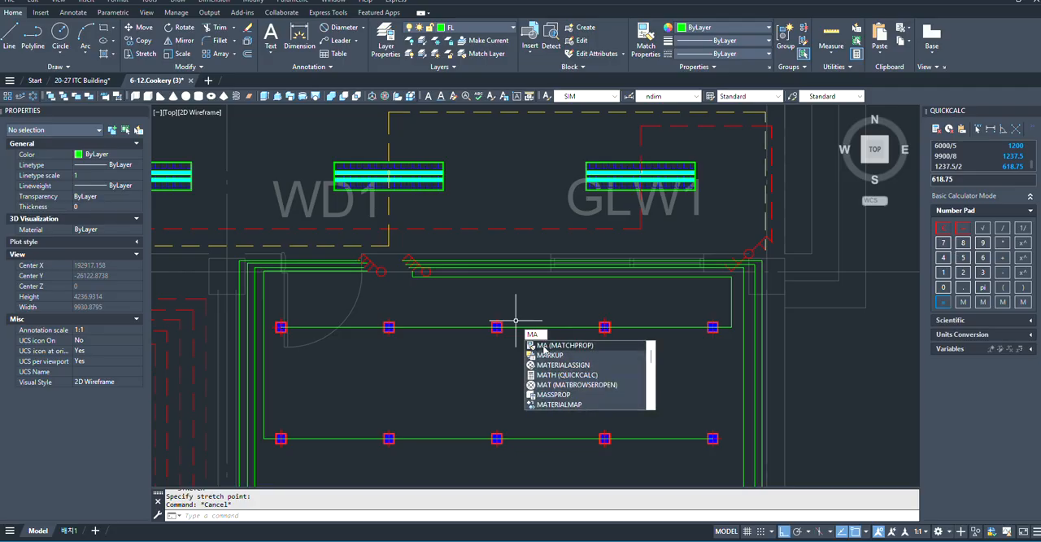
key("Return")
scroll(477, 256, "up", 4)
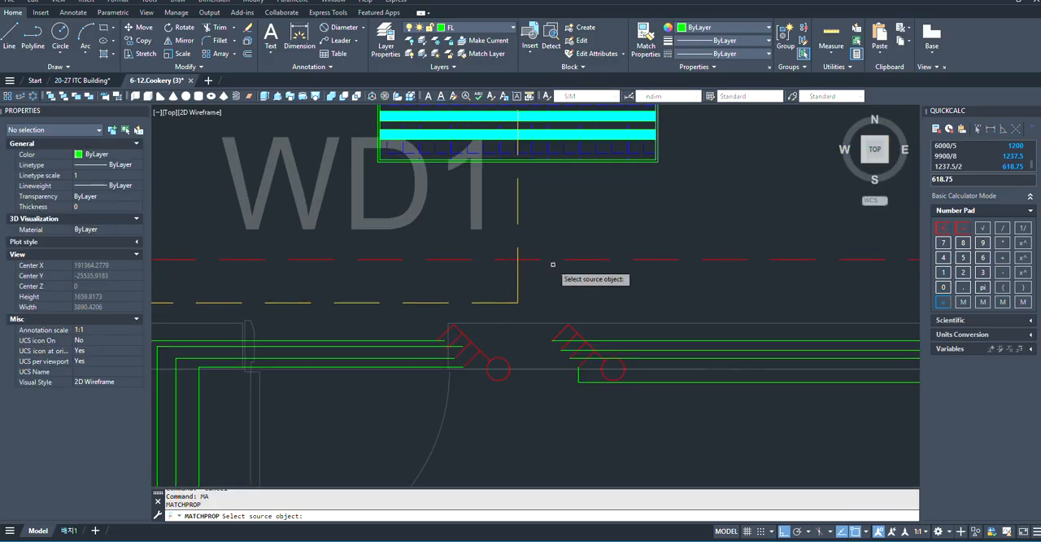
left_click(576, 257)
scroll(723, 418, "up", 1)
scroll(275, 314, "down", 3)
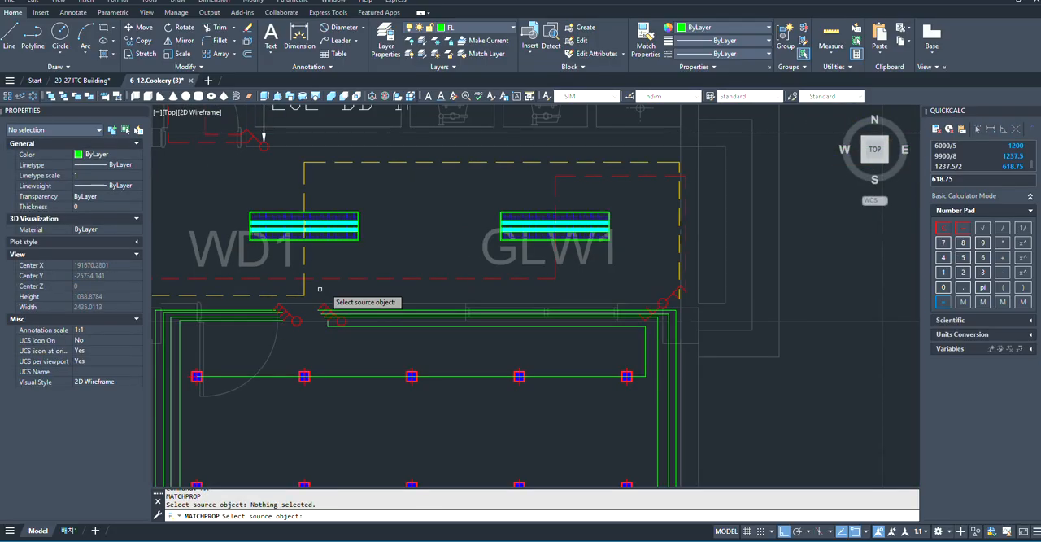
scroll(517, 335, "down", 2)
scroll(567, 405, "up", 4)
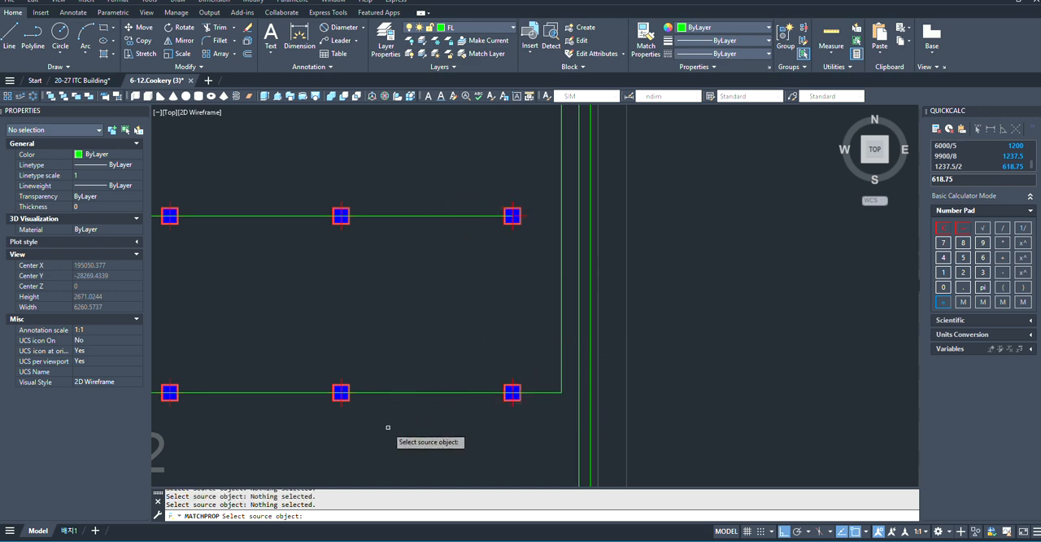
scroll(411, 391, "down", 4)
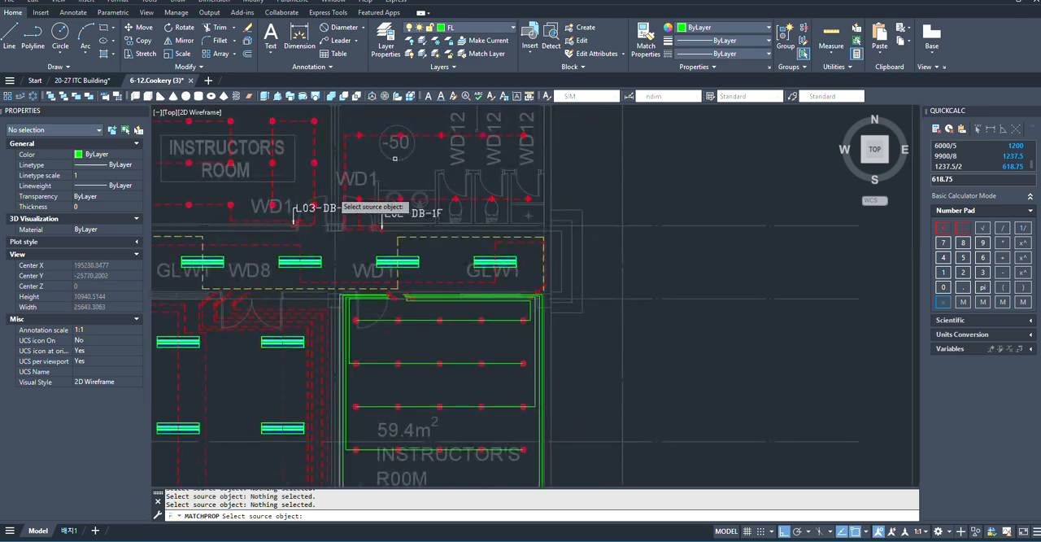
scroll(333, 199, "up", 3)
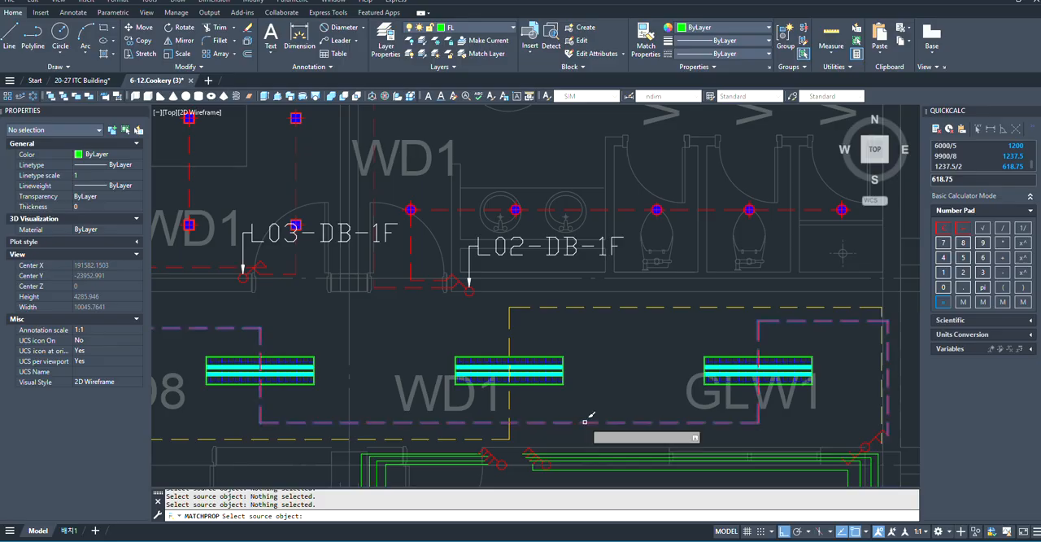
left_click(579, 423)
scroll(578, 407, "down", 4)
scroll(579, 366, "up", 4)
middle_click_drag(553, 420, 543, 382)
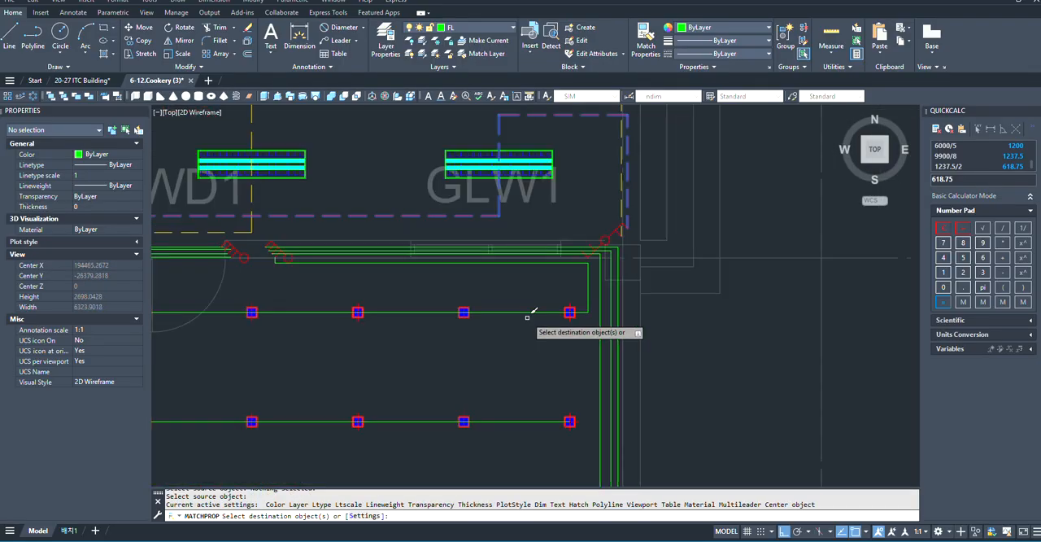
left_click(631, 331)
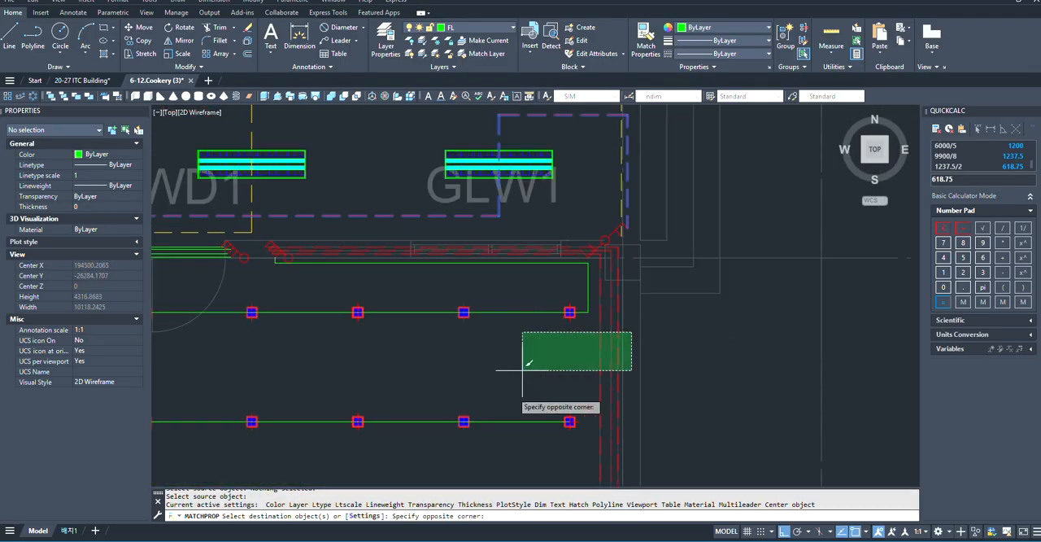
left_click(370, 421)
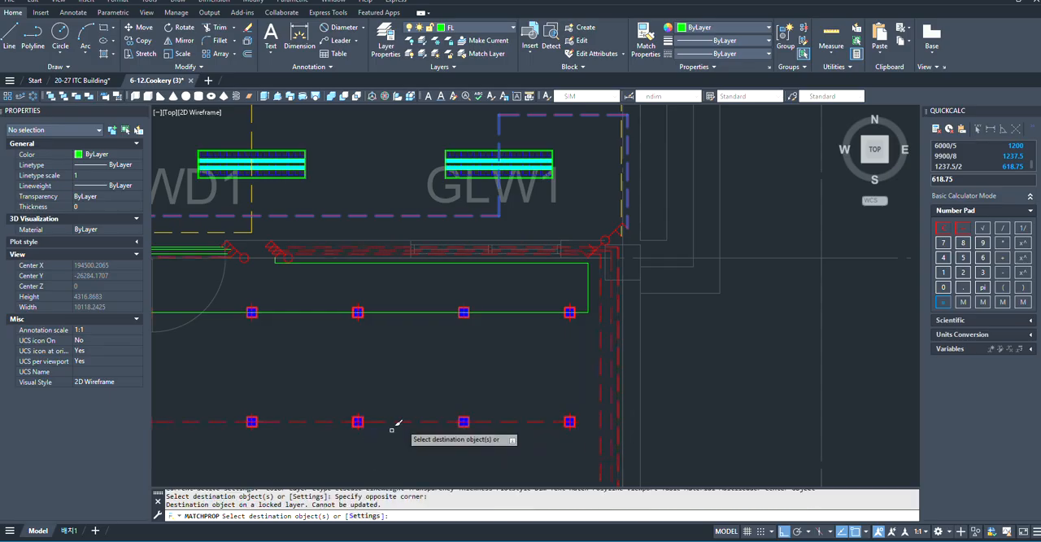
- Apply the same red dashed wiring properties to the first row and the remaining west-wall runs of the instructor's room
scroll(528, 382, "down", 3)
scroll(661, 341, "up", 2)
scroll(544, 390, "up", 1)
scroll(633, 350, "down", 4)
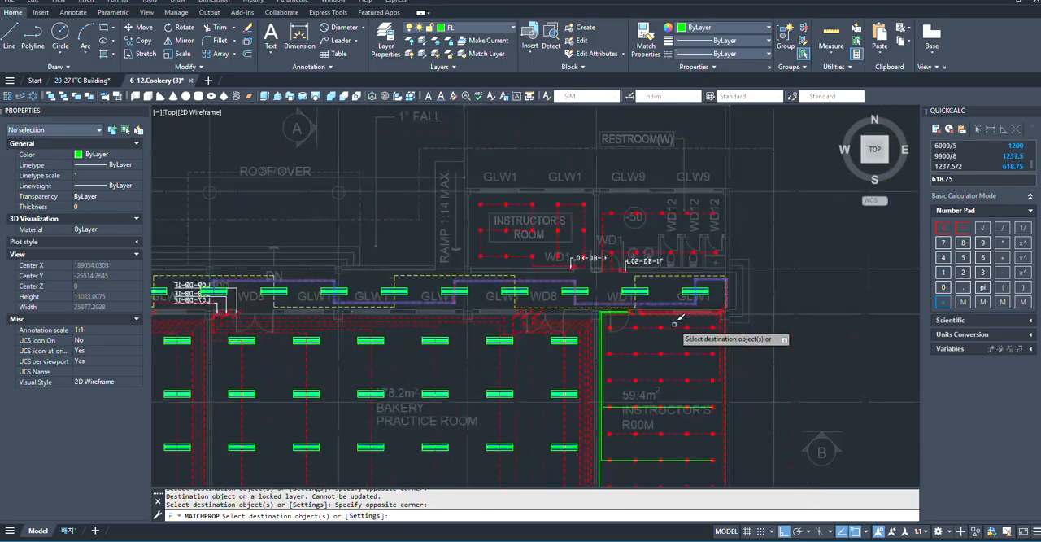
scroll(664, 403, "up", 2)
left_click(538, 320)
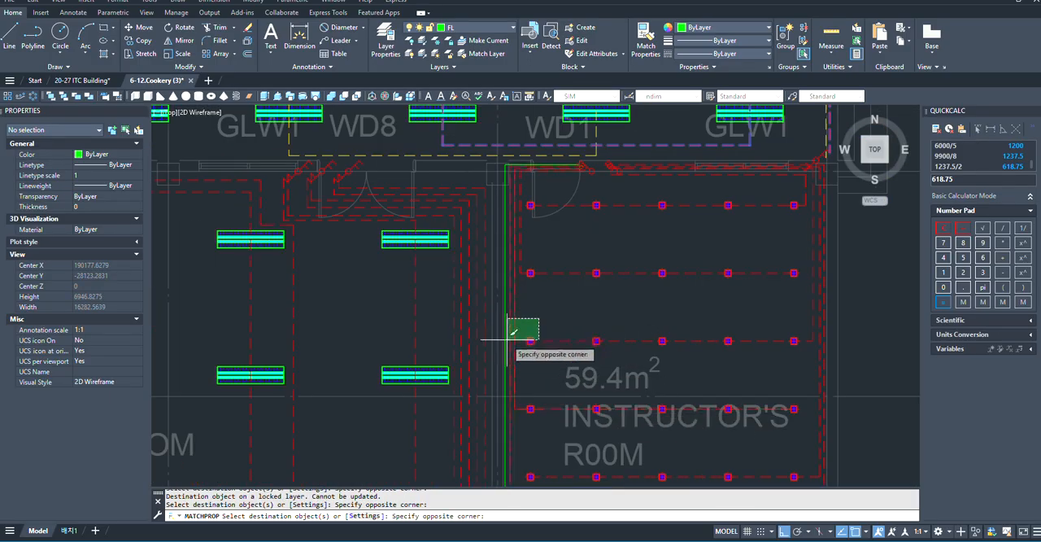
left_click(506, 339)
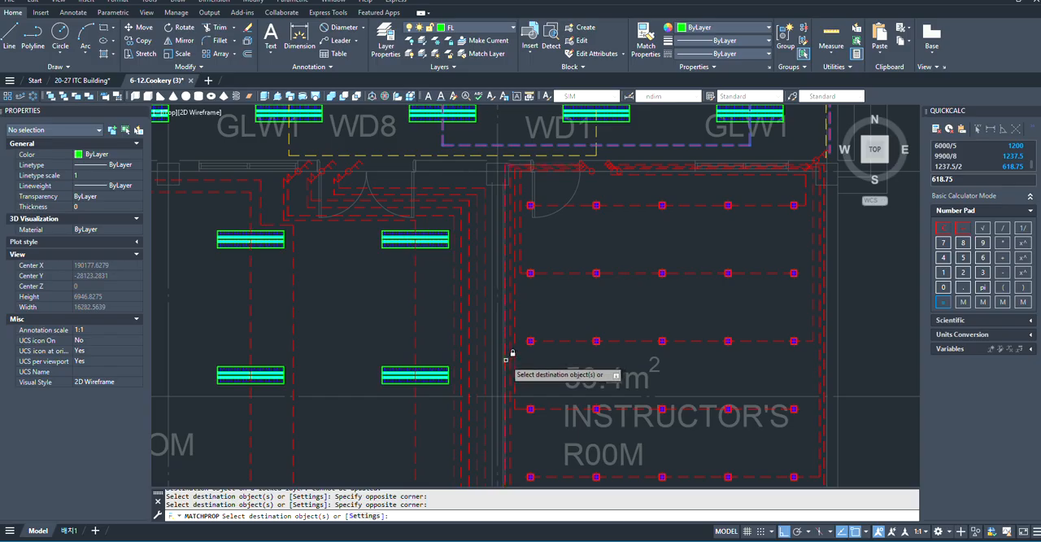
scroll(500, 377, "down", 2)
scroll(590, 298, "up", 4)
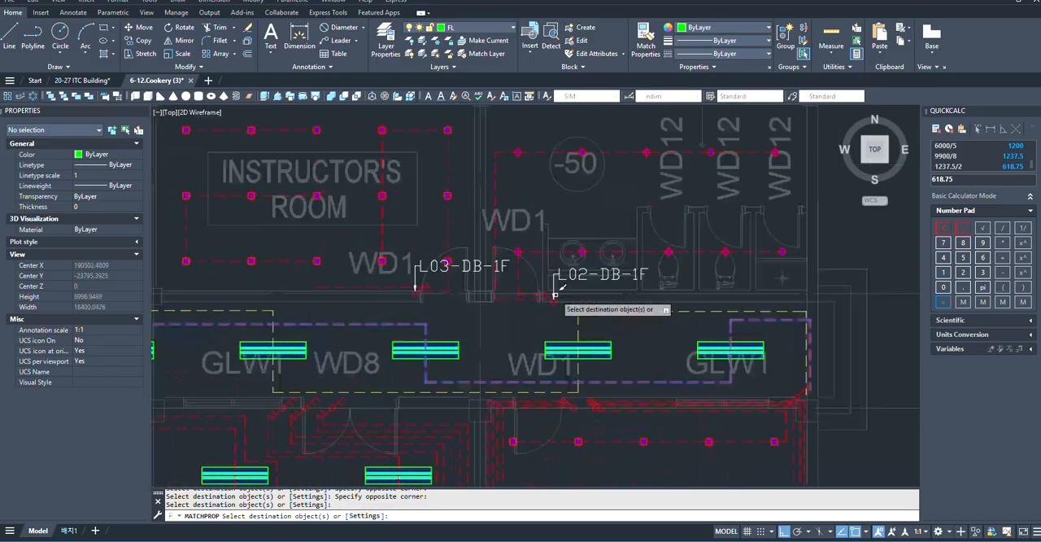
scroll(570, 416, "down", 2)
scroll(588, 341, "up", 4)
scroll(708, 398, "down", 3)
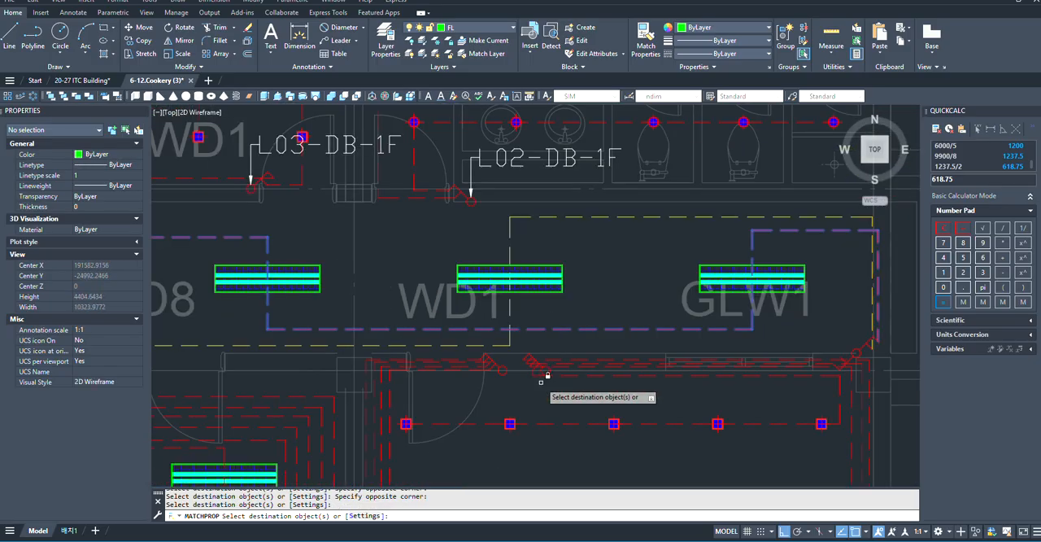
scroll(548, 383, "up", 3)
key("Escape")
- Copy the L02-DB-1F leader from its arrow tip to the eastern four-gang switch at the 59.4 m² instructor's room
scroll(562, 395, "down", 4)
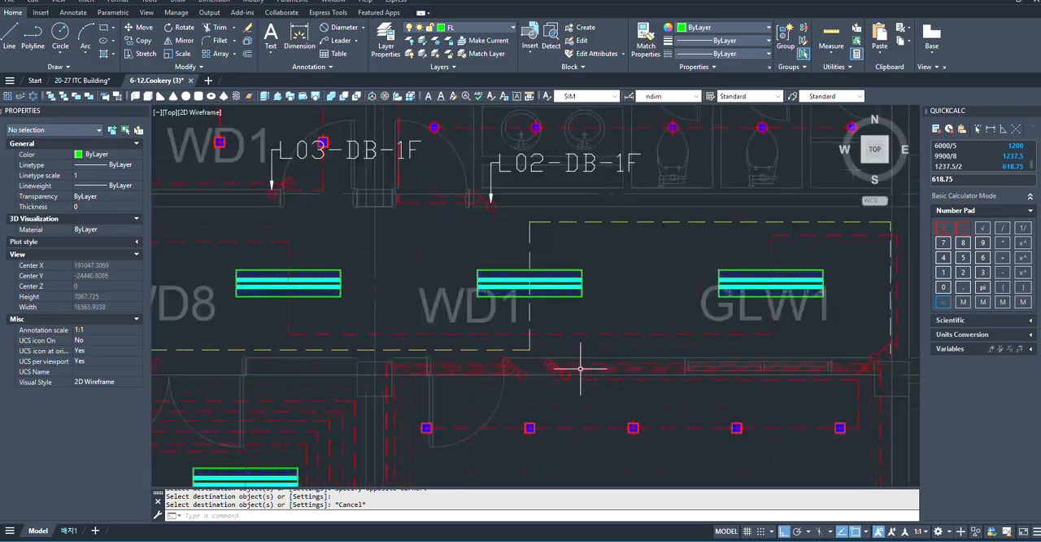
scroll(569, 345, "up", 2)
scroll(604, 356, "down", 6)
scroll(496, 279, "up", 4)
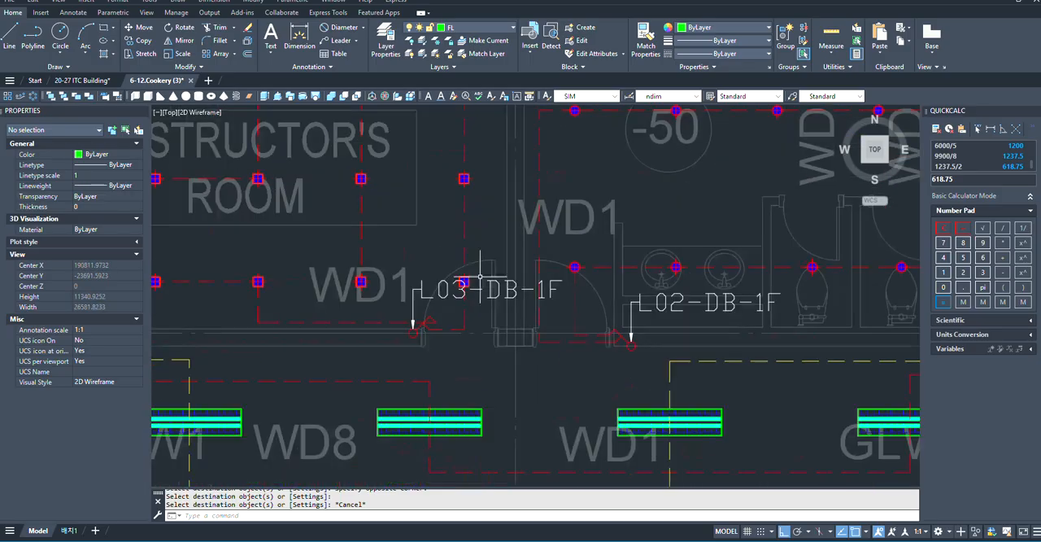
left_click(633, 336)
scroll(634, 338, "up", 3)
key("Escape")
scroll(638, 358, "up", 3)
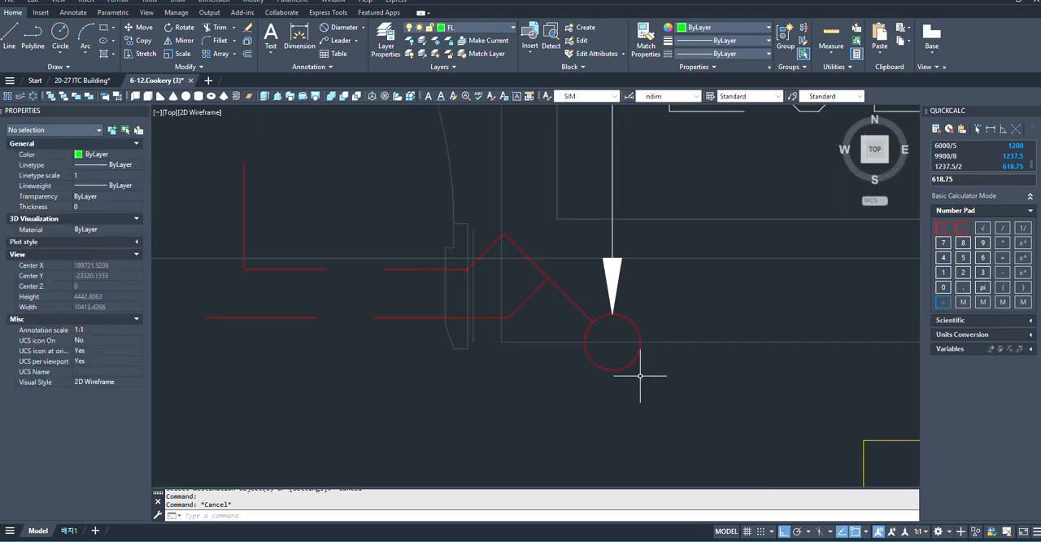
scroll(632, 289, "up", 2)
left_click(665, 297)
left_click(587, 312)
scroll(633, 304, "up", 2)
type("C")
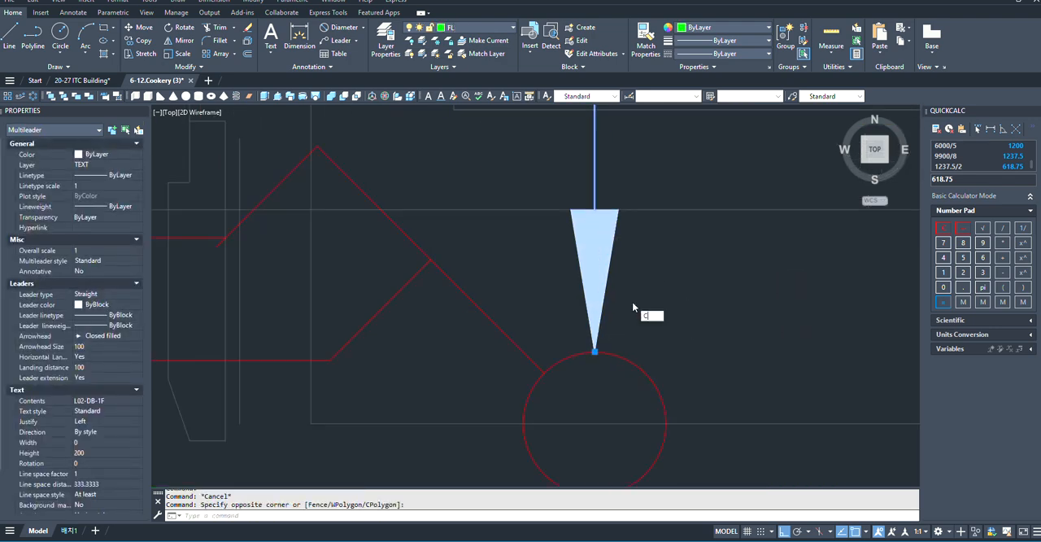
left_click(677, 338)
scroll(586, 362, "up", 3)
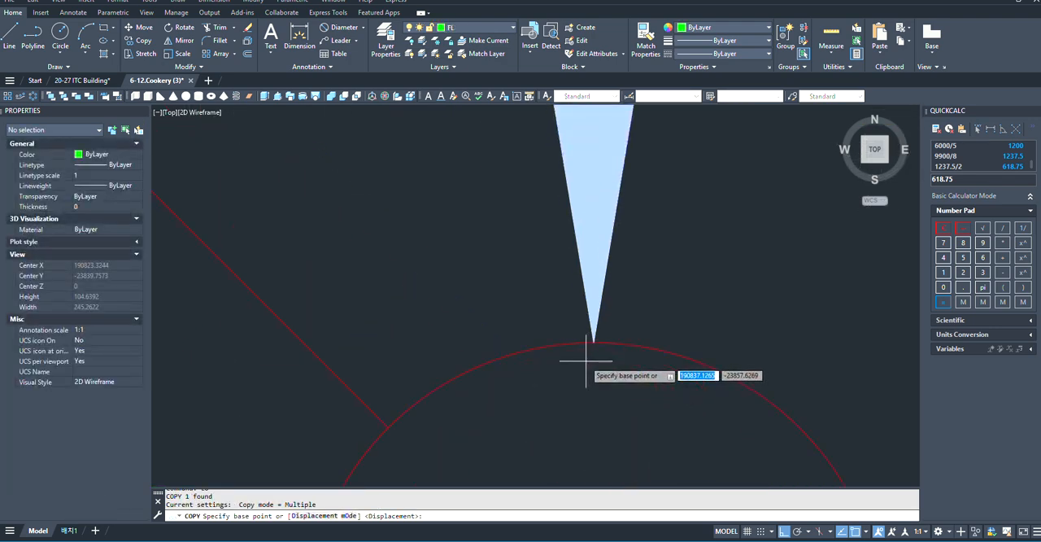
left_click(593, 342)
scroll(372, 262, "down", 4)
scroll(560, 346, "up", 5)
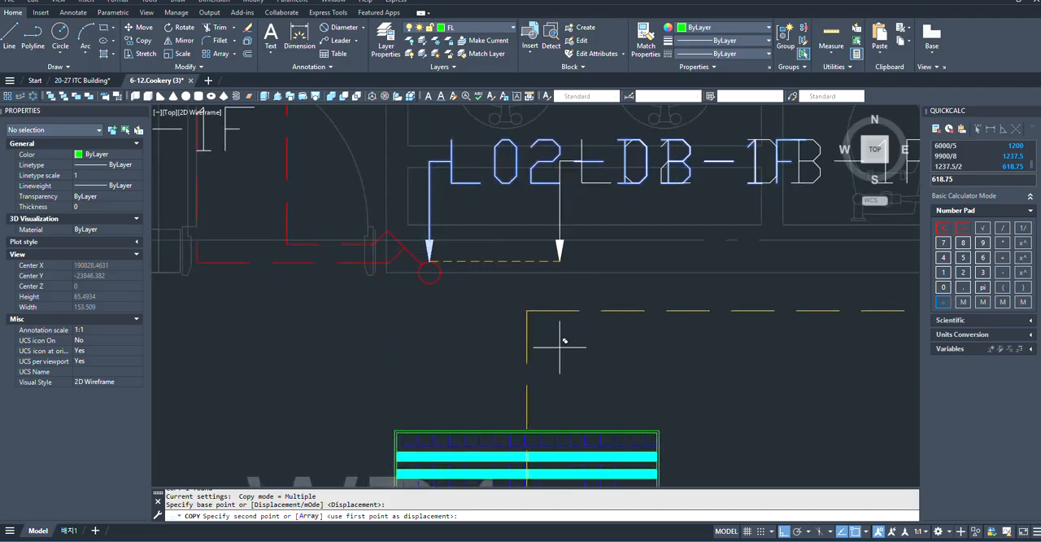
scroll(559, 345, "down", 5)
scroll(569, 358, "up", 5)
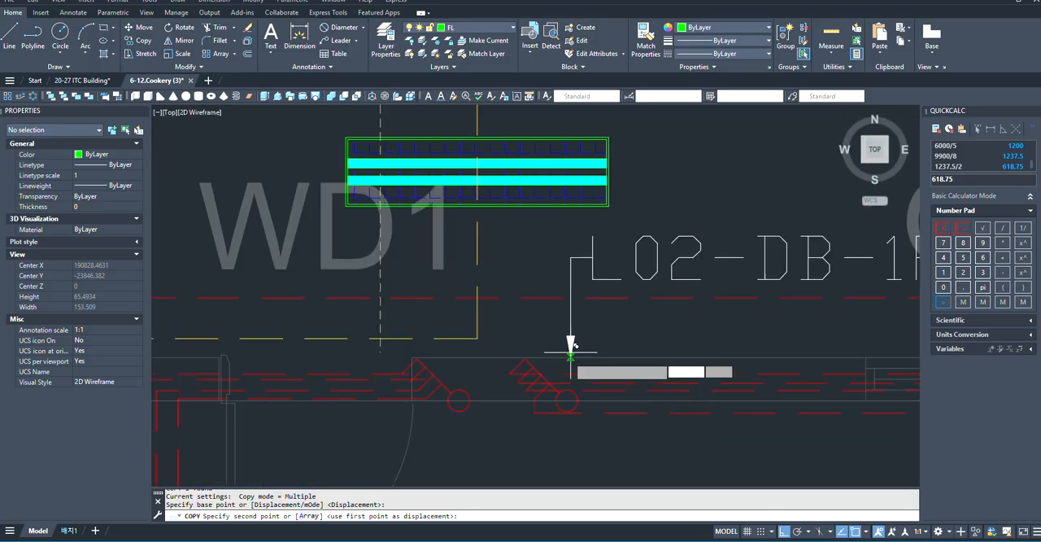
left_click(570, 379)
scroll(488, 390, "down", 3)
scroll(485, 367, "up", 2)
key("Escape")
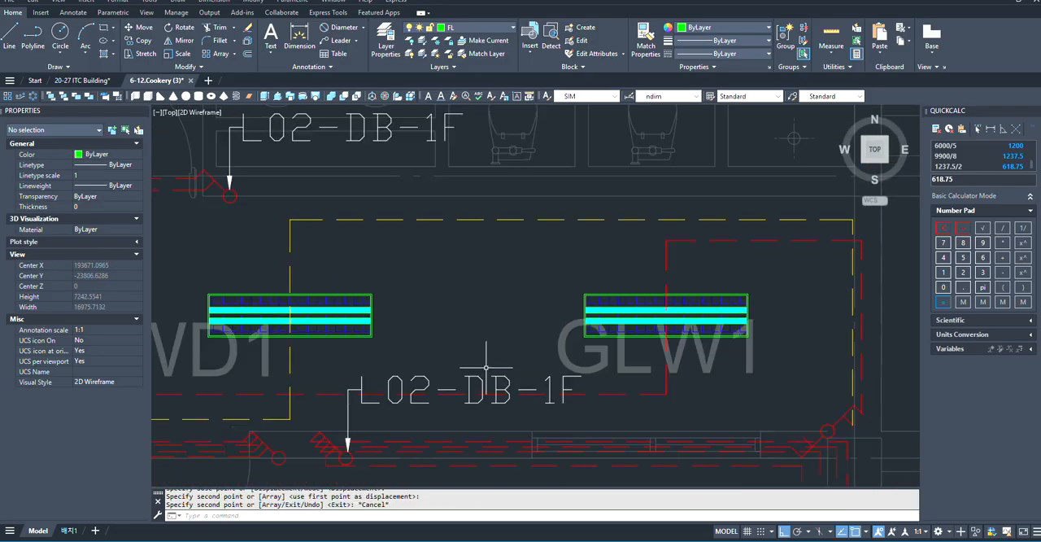
- Change the copied leader's text to L11-DB-1F
scroll(485, 367, "down", 2)
scroll(539, 377, "up", 4)
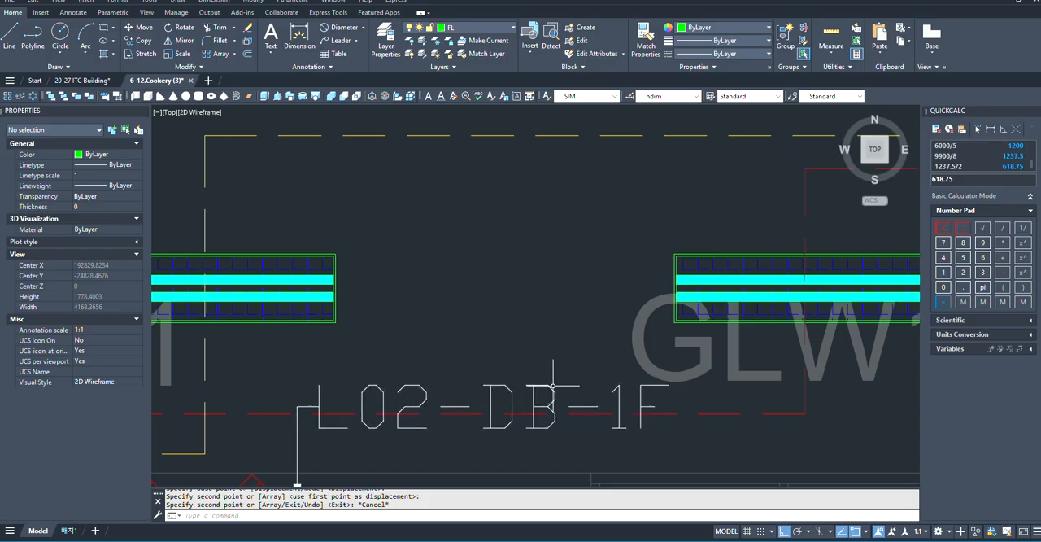
left_click(549, 392)
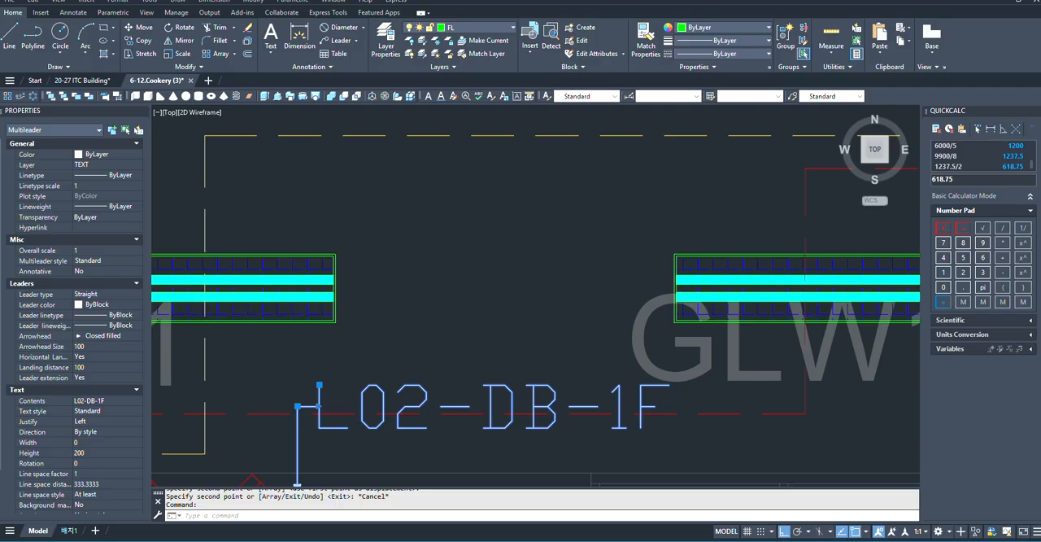
double_click(440, 415)
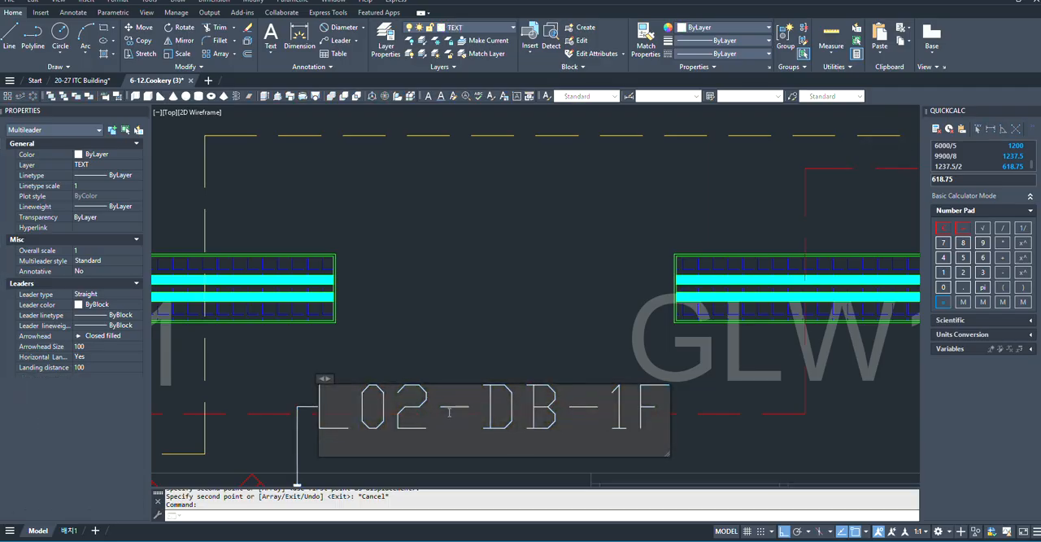
key("BackSpace")
key("BackSpace")
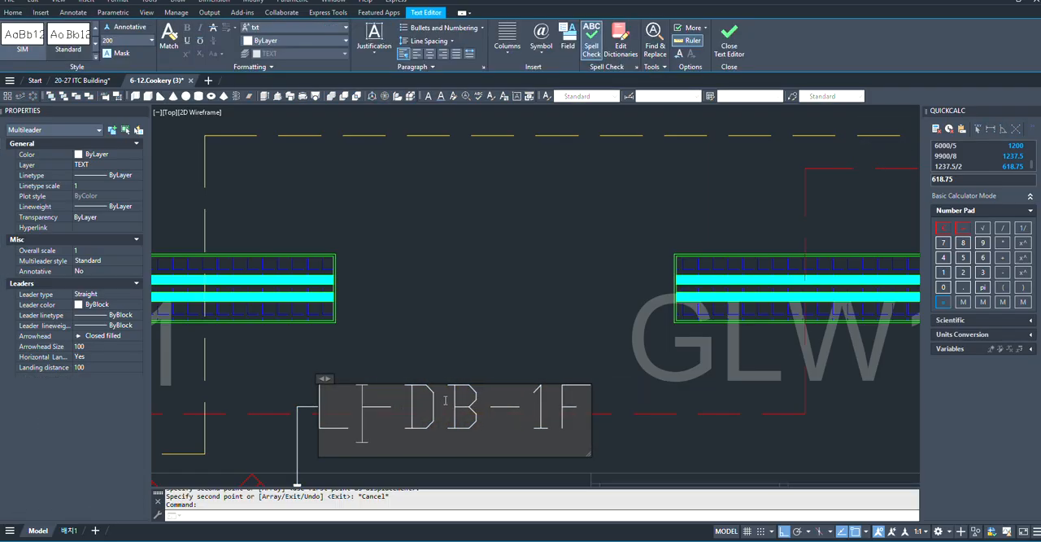
type("11")
left_click(478, 331)
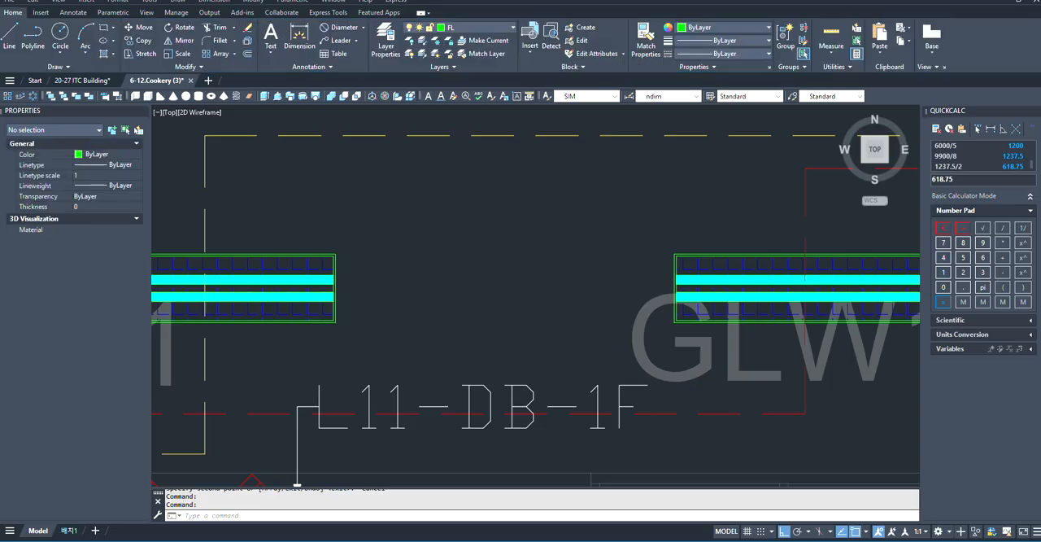
- Stretch the elbow of the L09-DB-1F leader straight north, raising its mirrored label above the corridor lights near the bakery practice room
scroll(715, 389, "down", 8)
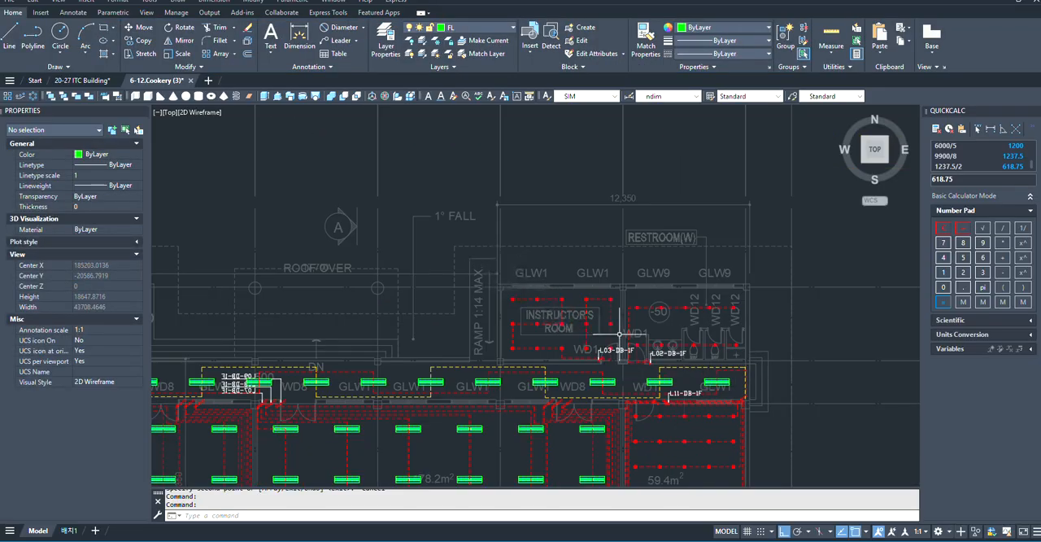
scroll(619, 334, "down", 4)
scroll(488, 343, "up", 7)
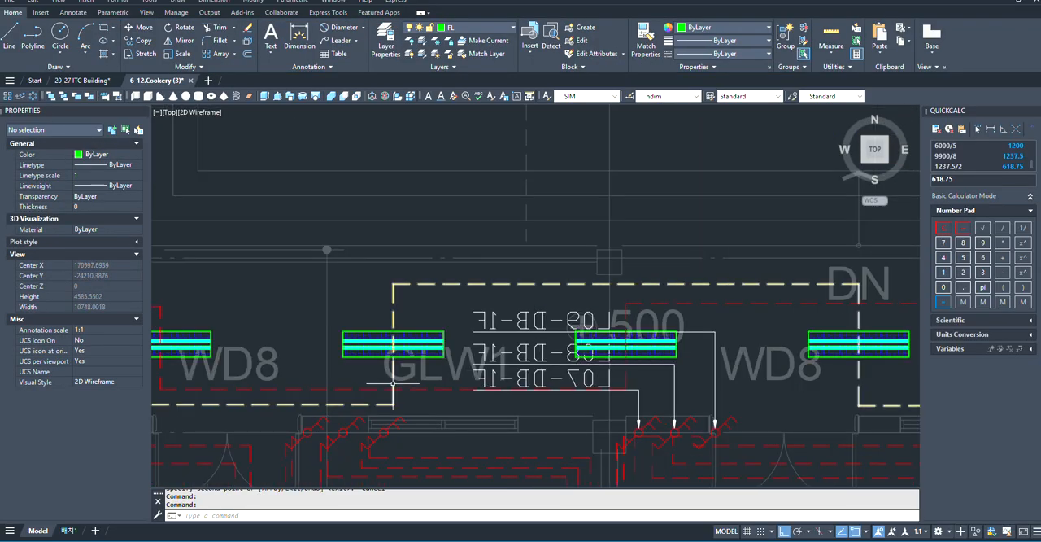
scroll(766, 357, "down", 2)
scroll(636, 362, "up", 3)
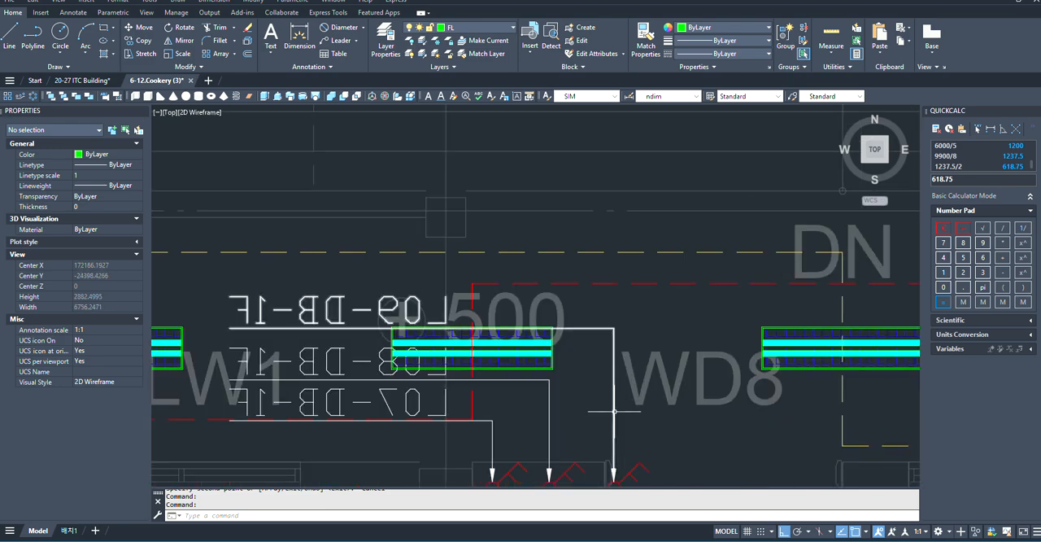
left_click(611, 411)
scroll(651, 313, "down", 6)
scroll(637, 351, "down", 4)
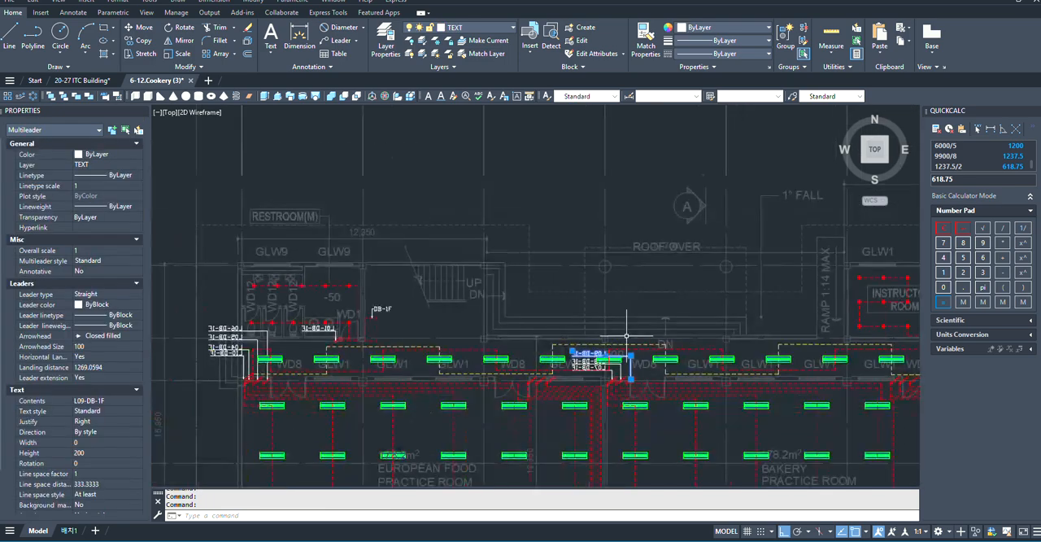
scroll(903, 354, "up", 3)
scroll(634, 372, "up", 3)
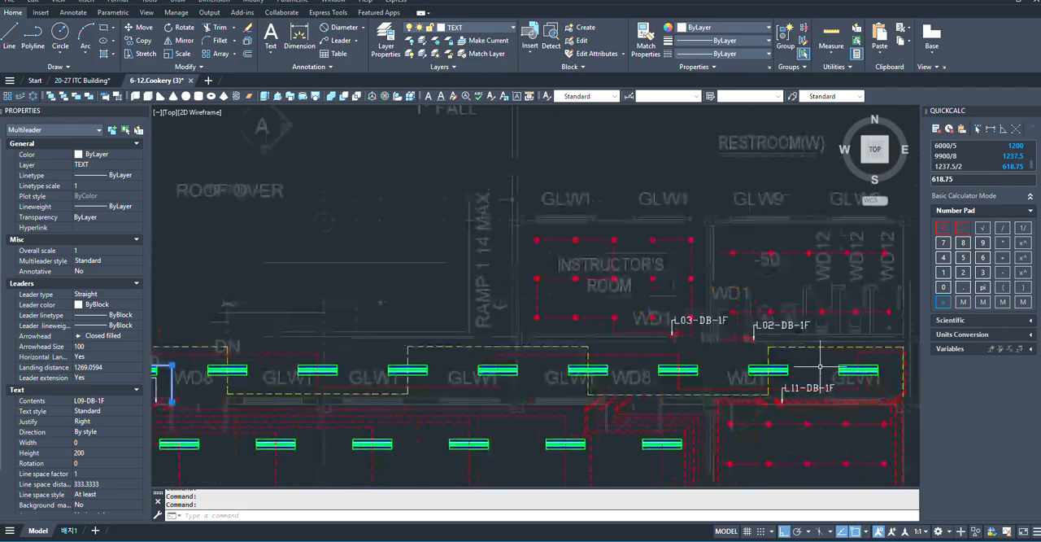
scroll(649, 380, "down", 3)
scroll(362, 358, "up", 6)
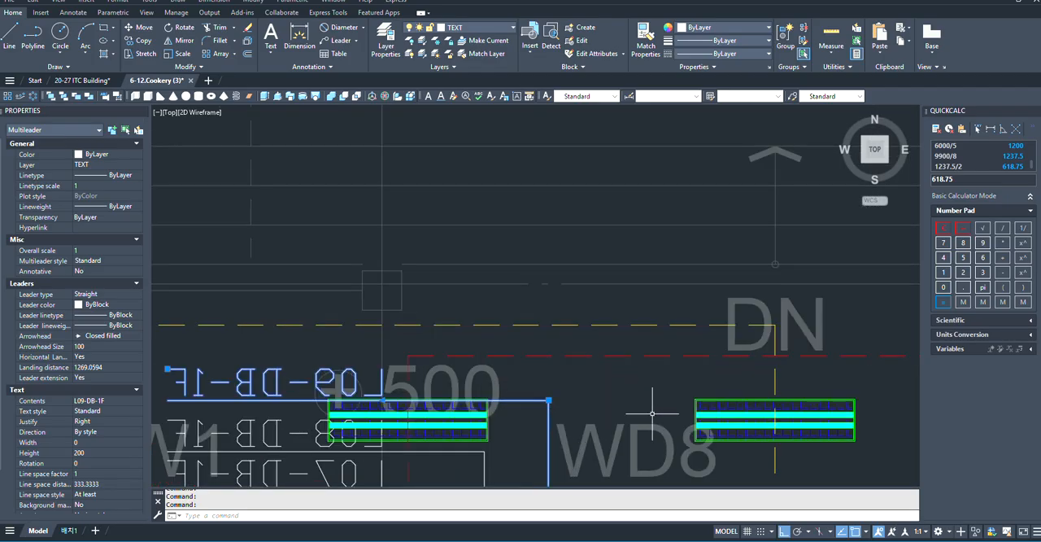
left_click(612, 399)
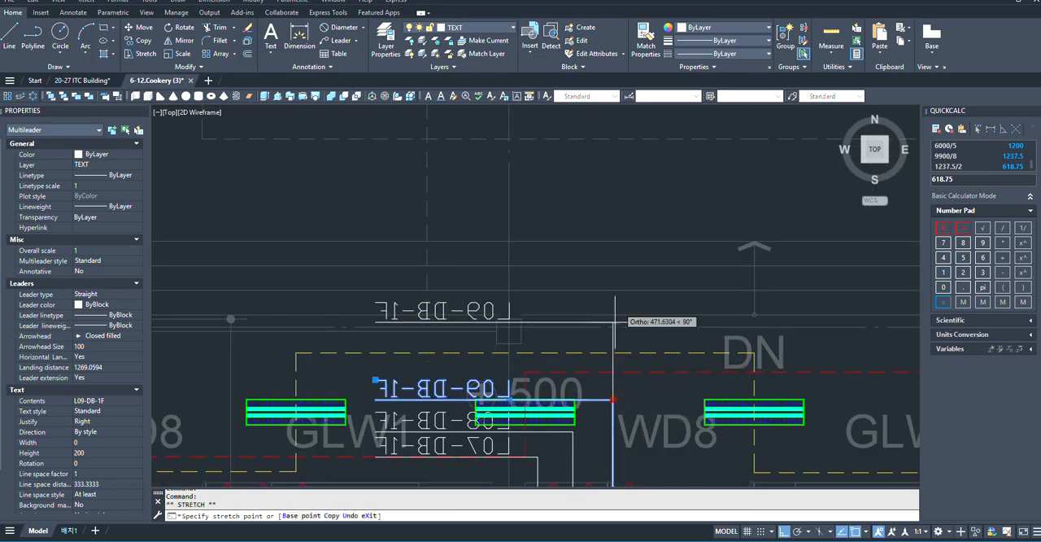
scroll(599, 418, "down", 3)
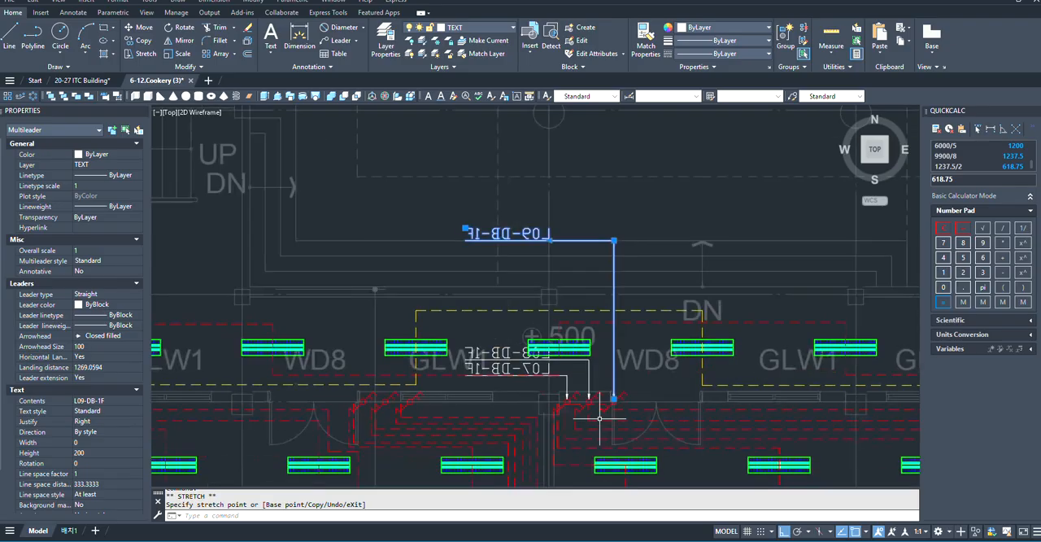
- Stretch the elbow of the L08-DB-1F leader straight north so its mirrored label sits directly below the L09-DB-1F label
scroll(589, 363, "up", 3)
left_click(587, 361)
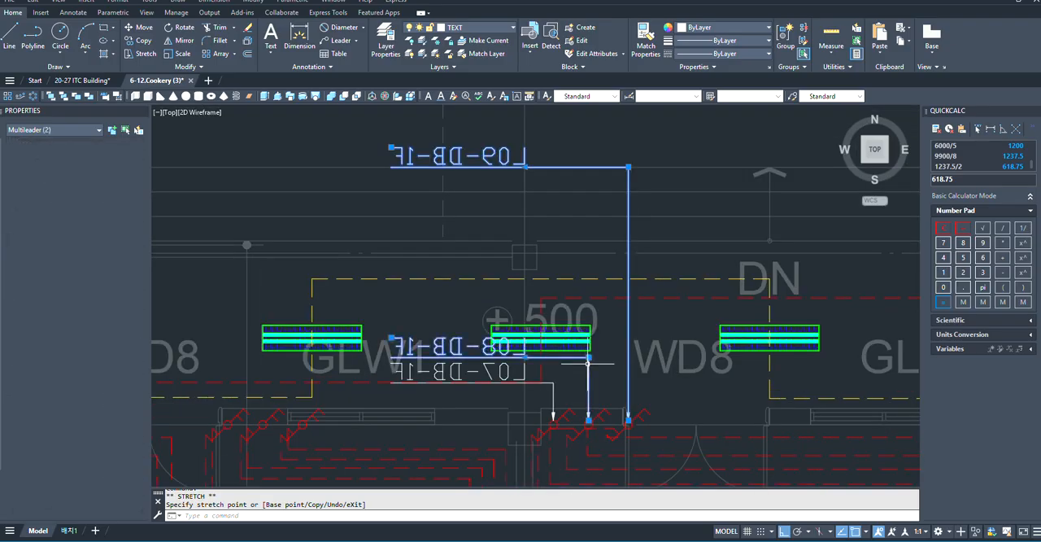
left_click(590, 380)
left_click(588, 357)
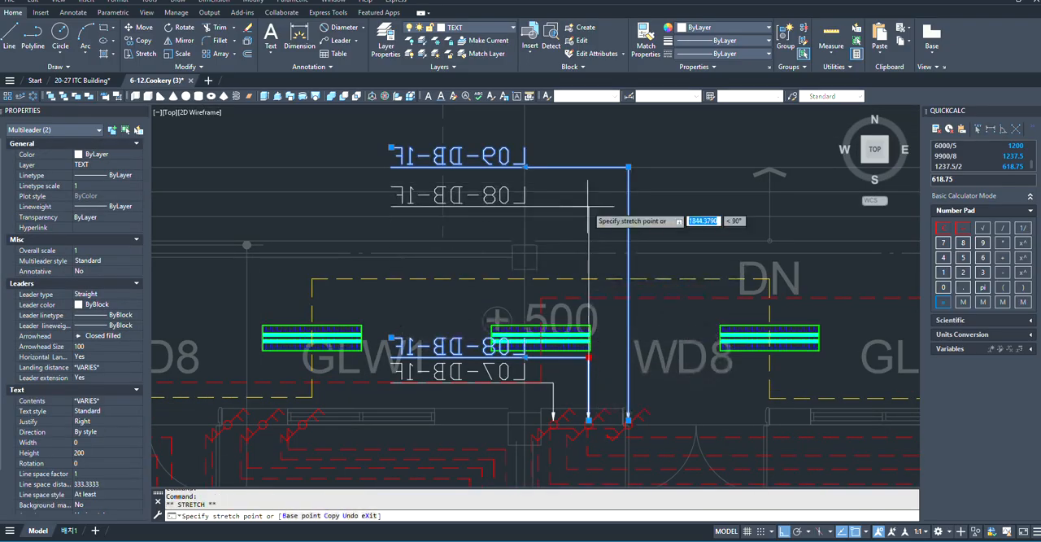
left_click(588, 192)
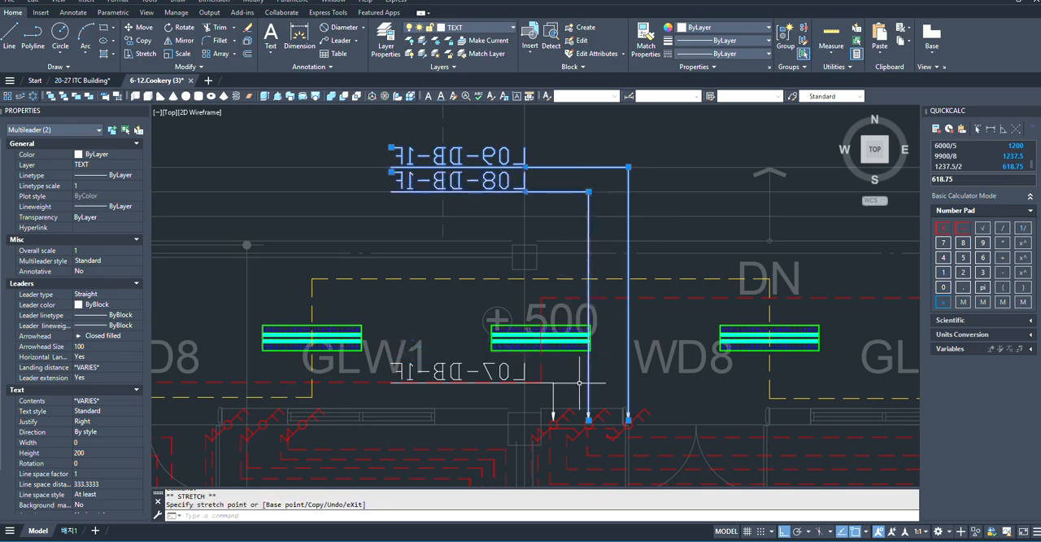
key("Escape")
- Stretch the elbow of the L07-DB-1F leader straight north, stacking its mirrored label under the L08-DB-1F label
left_click(550, 379)
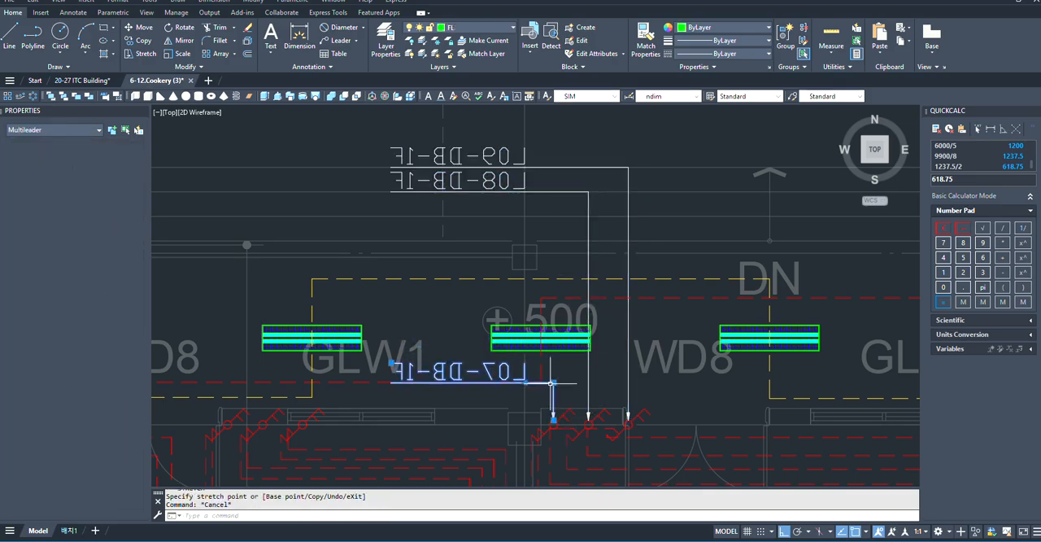
left_click(553, 382)
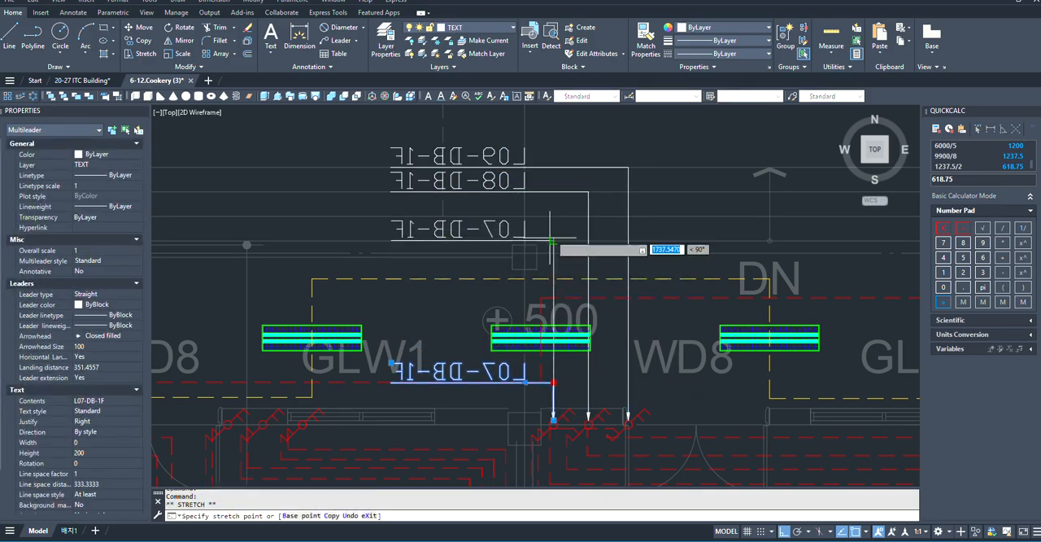
key("Escape")
- Review the first-floor lighting layout and the circuit leaders around the stairs and the DB-1F panel
scroll(550, 307, "down", 10)
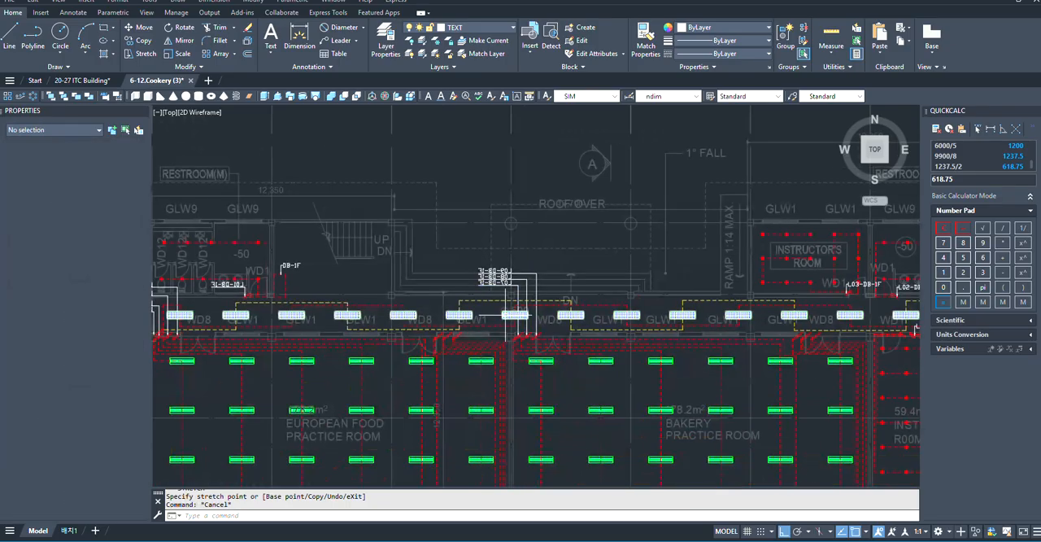
scroll(549, 306, "up", 4)
scroll(696, 312, "down", 2)
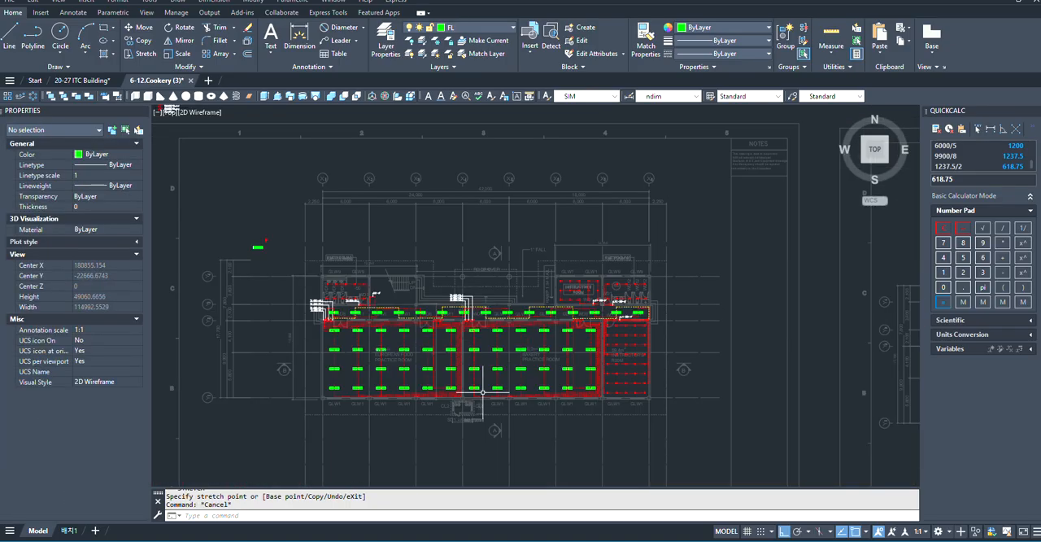
scroll(331, 279, "up", 4)
scroll(414, 313, "down", 5)
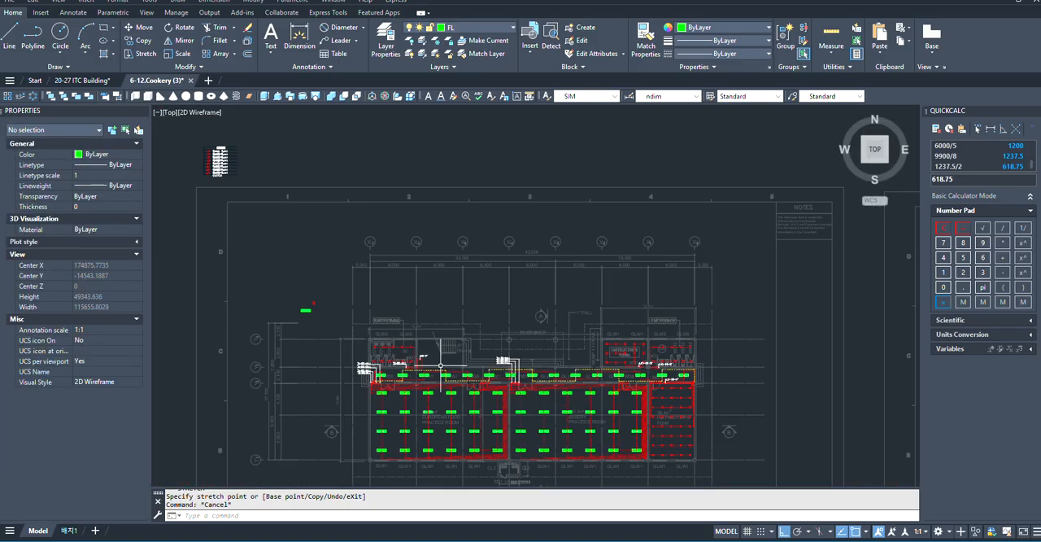
scroll(667, 345, "up", 5)
scroll(738, 326, "down", 3)
scroll(366, 331, "up", 5)
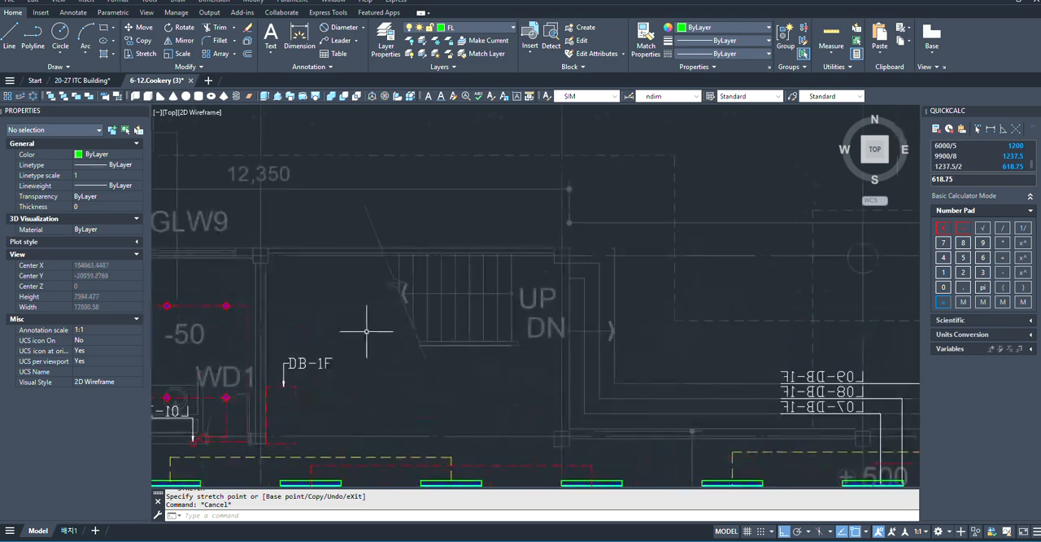
scroll(388, 355, "down", 2)
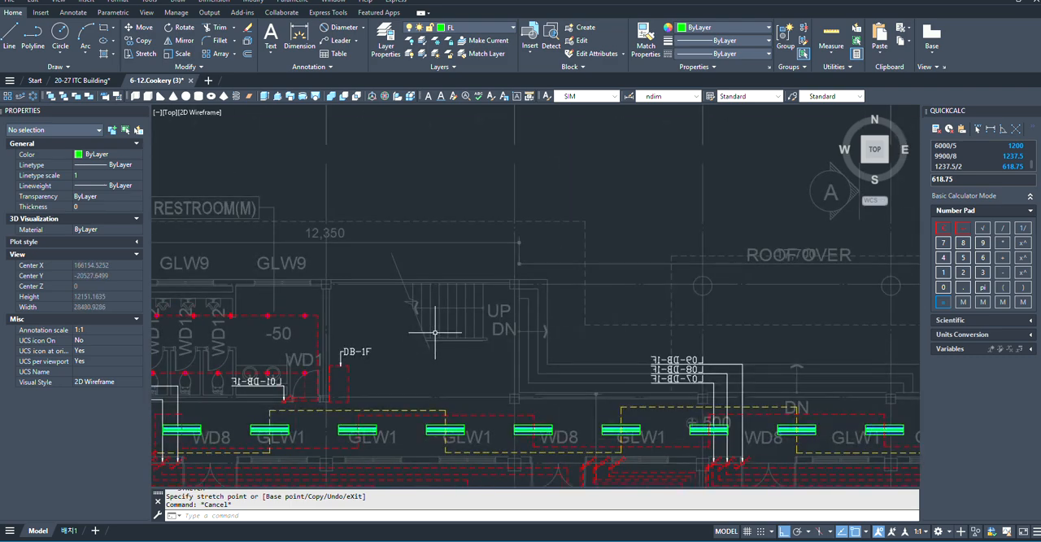
scroll(428, 336, "up", 2)
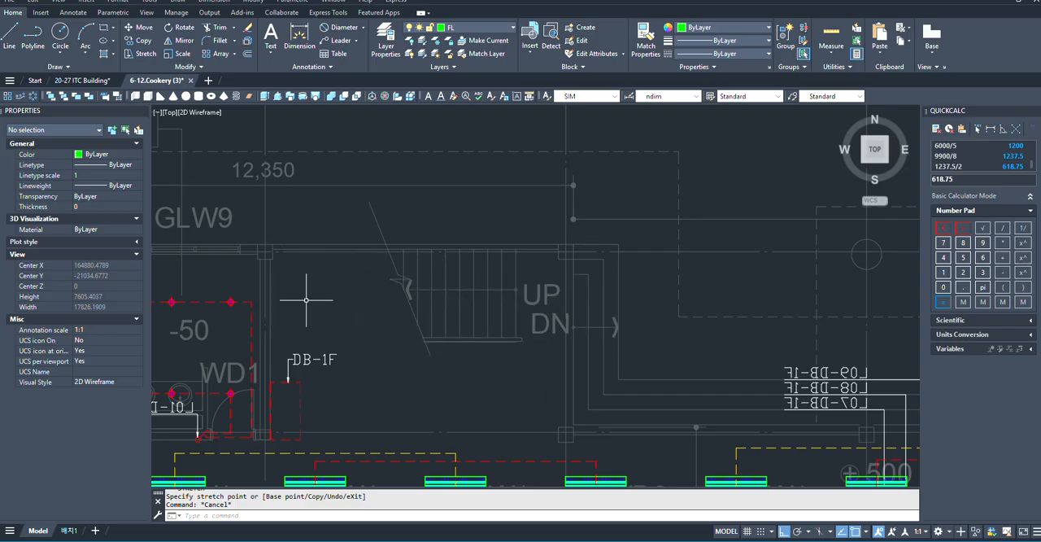
- Compare the wired first-floor plan with the second-floor plan sheet beside it
scroll(306, 299, "down", 4)
scroll(551, 301, "up", 6)
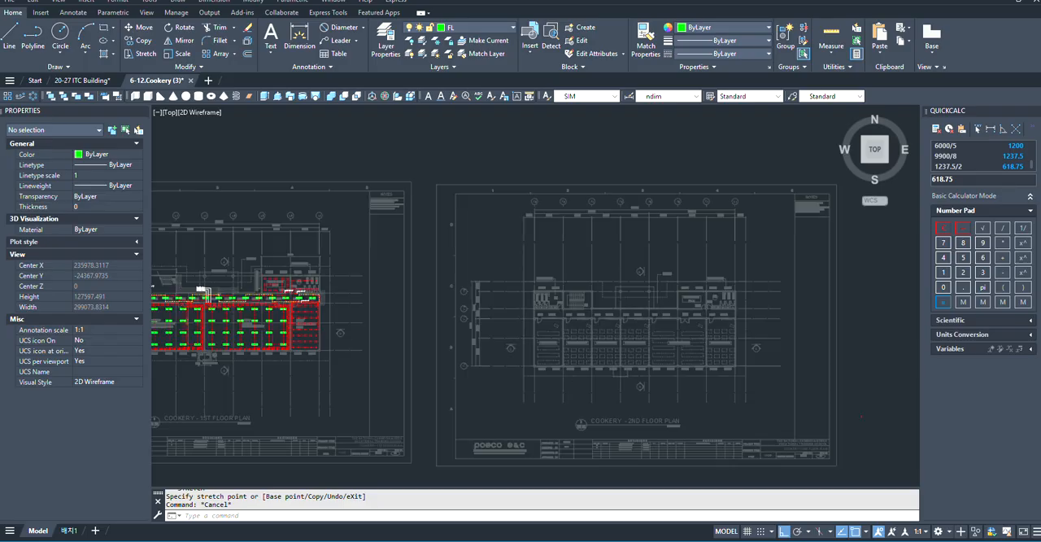
scroll(757, 345, "down", 2)
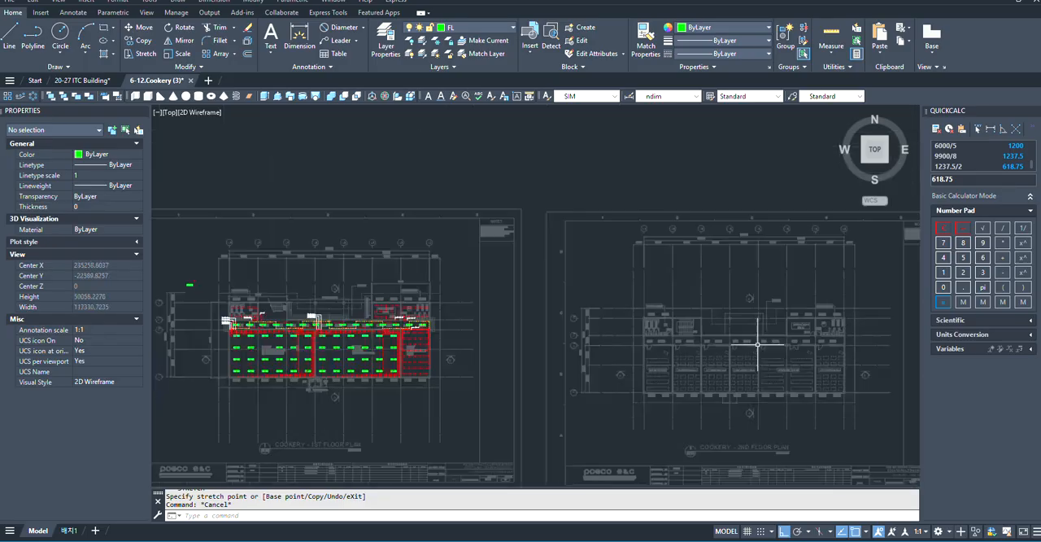
scroll(295, 306, "up", 8)
scroll(296, 303, "down", 5)
scroll(309, 312, "up", 4)
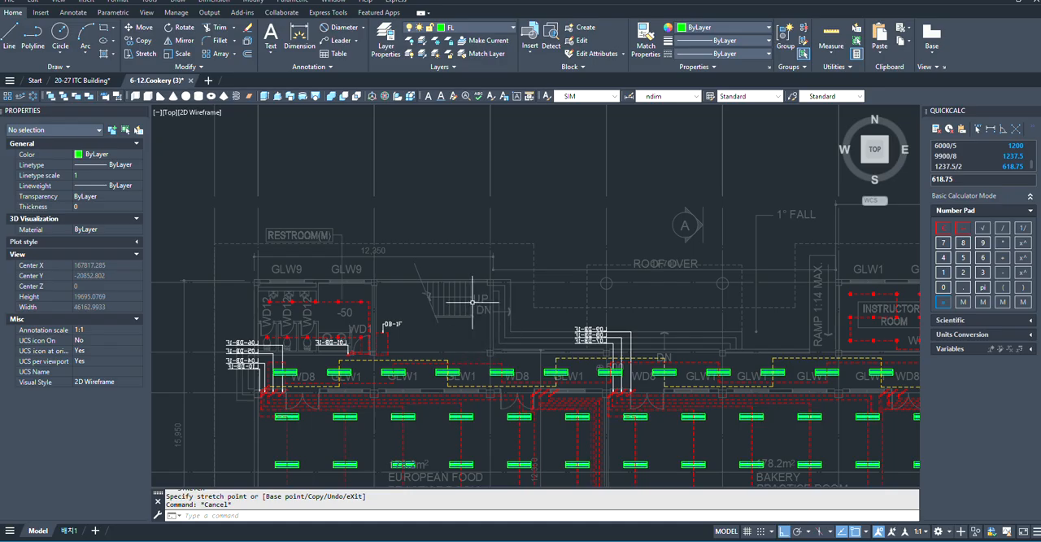
scroll(407, 309, "down", 6)
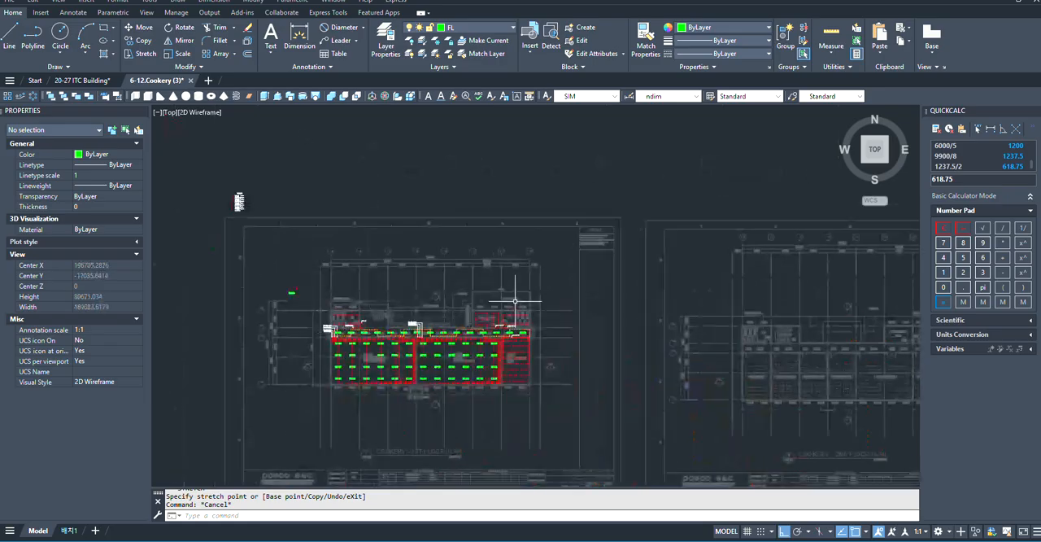
scroll(516, 298, "up", 4)
scroll(366, 362, "down", 2)
- Check the wiring and circuit leaders across the first-floor restrooms, corridor, practice rooms and instructor's rooms
scroll(244, 320, "down", 4)
scroll(181, 369, "up", 2)
scroll(269, 349, "up", 7)
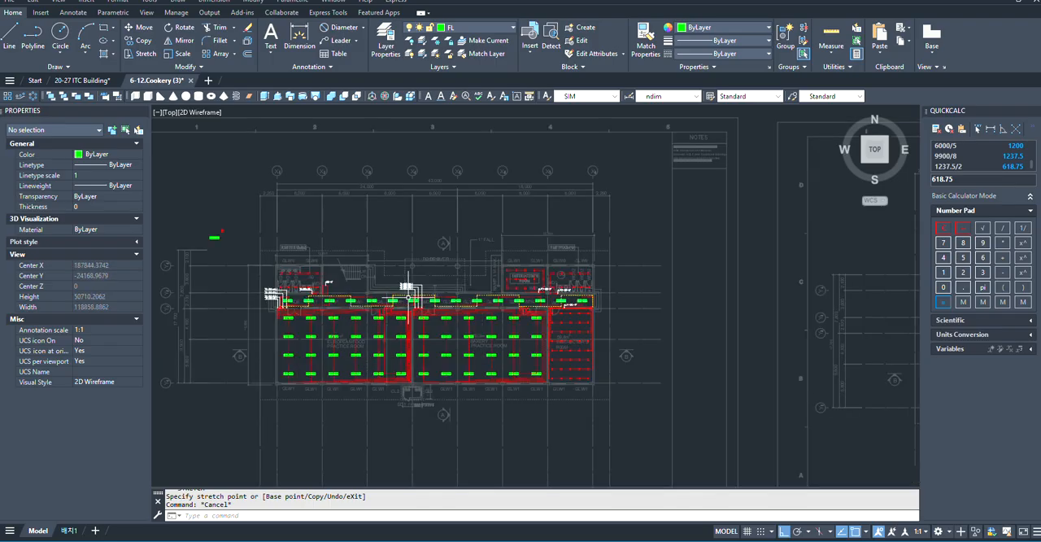
scroll(574, 361, "up", 4)
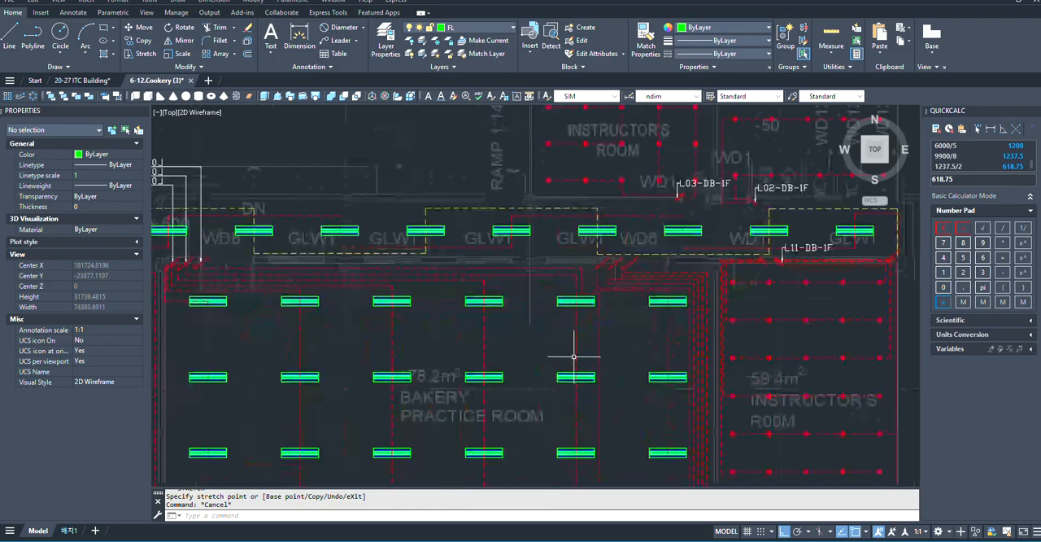
scroll(488, 342, "down", 4)
scroll(411, 187, "up", 5)
scroll(415, 172, "up", 1)
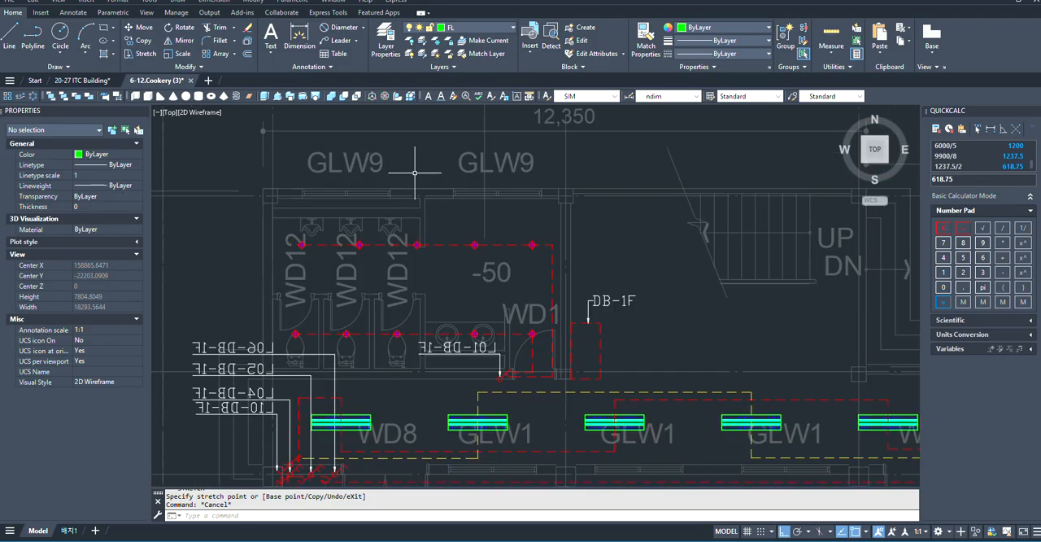
scroll(410, 211, "up", 1)
scroll(486, 186, "down", 4)
scroll(240, 300, "down", 2)
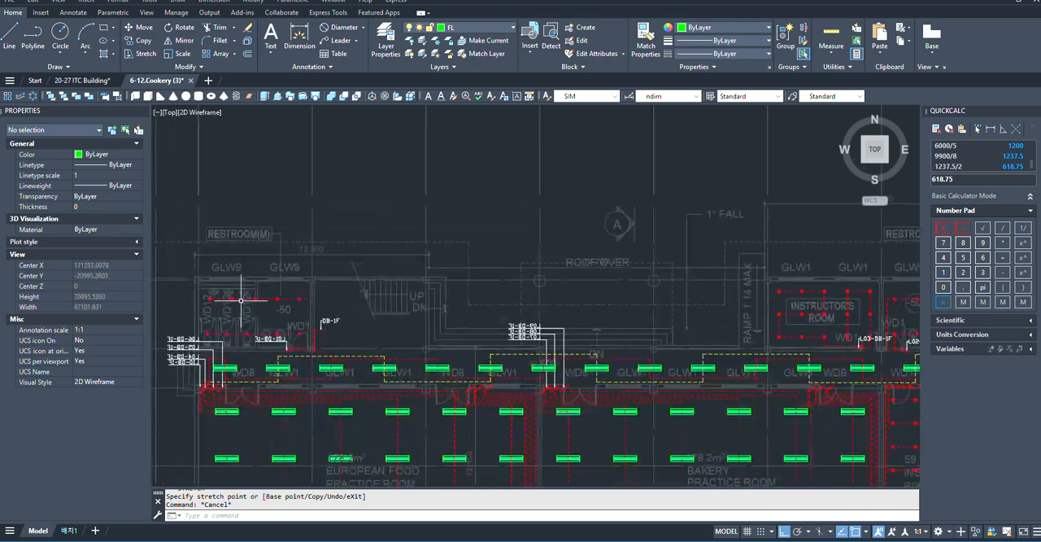
scroll(608, 269, "down", 4)
scroll(520, 317, "up", 4)
scroll(509, 386, "down", 2)
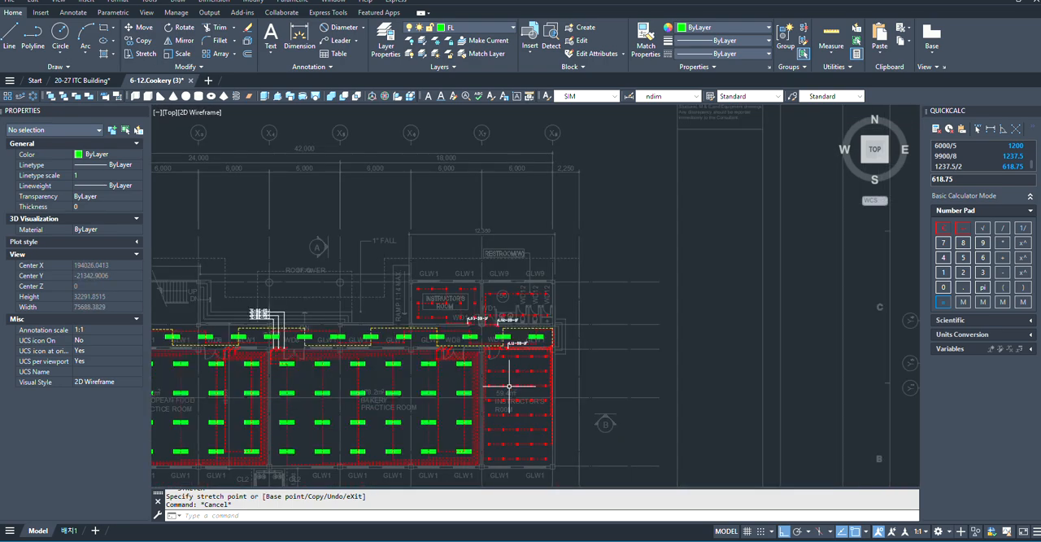